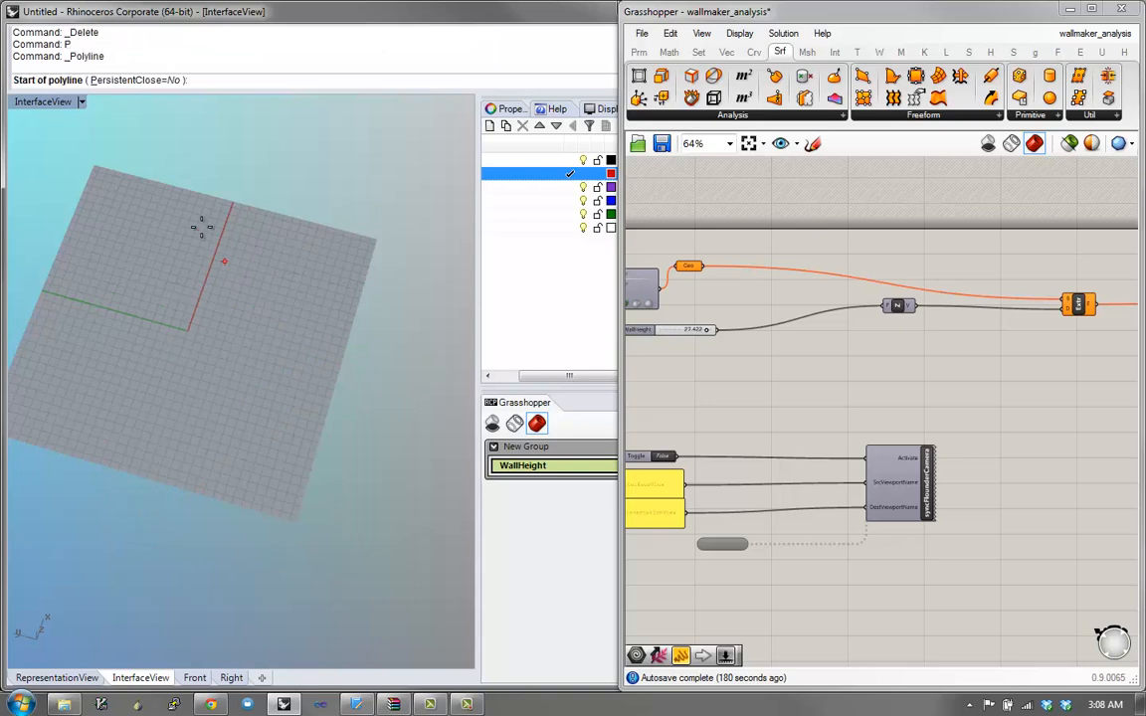
Step: Draw an open four-point polyline across the grid and down one side as the first wall's base curve
click(214, 238)
click(310, 307)
click(298, 418)
click(283, 494)
key(Return)
Step: Draw a second open polyline of five points, starting beyond the grid and bending around opposite the first wall
shift+right_drag(230, 400, 260, 389)
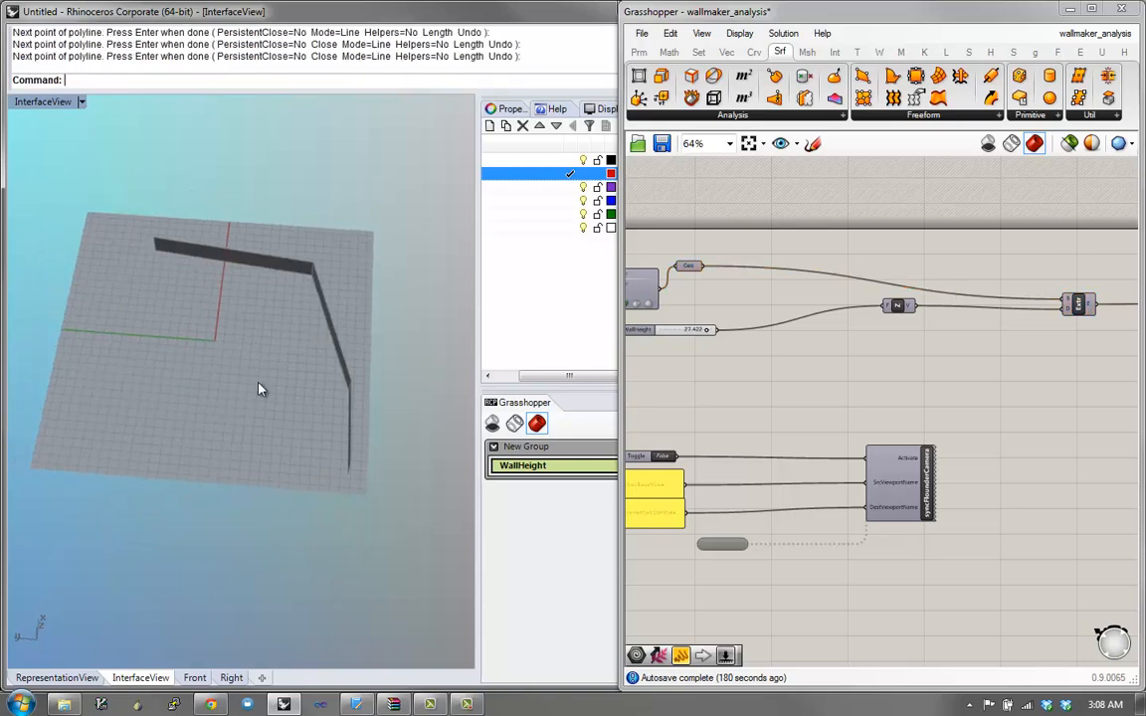
text(P)
key(Return)
click(237, 183)
click(174, 321)
click(214, 421)
click(264, 488)
click(347, 448)
key(Return)
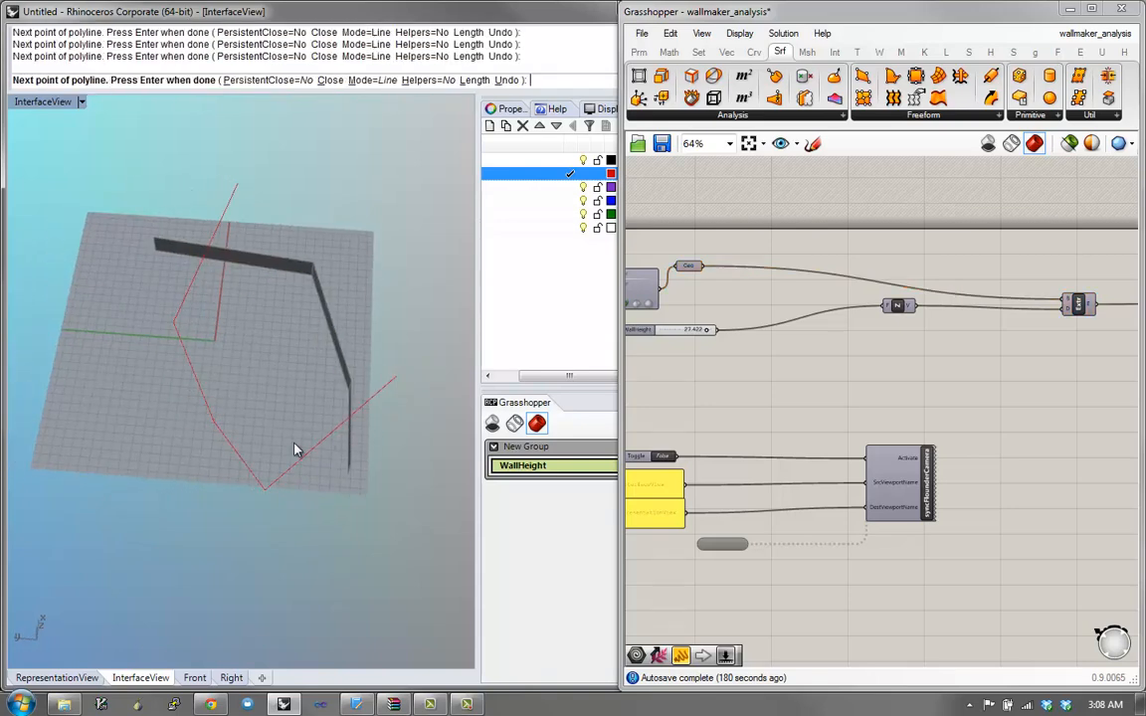
Step: Draw a third open polyline that runs across both existing walls and bends around outside the grid's corner
right_drag(274, 313, 298, 289)
text(P)
key(Return)
click(312, 228)
click(118, 422)
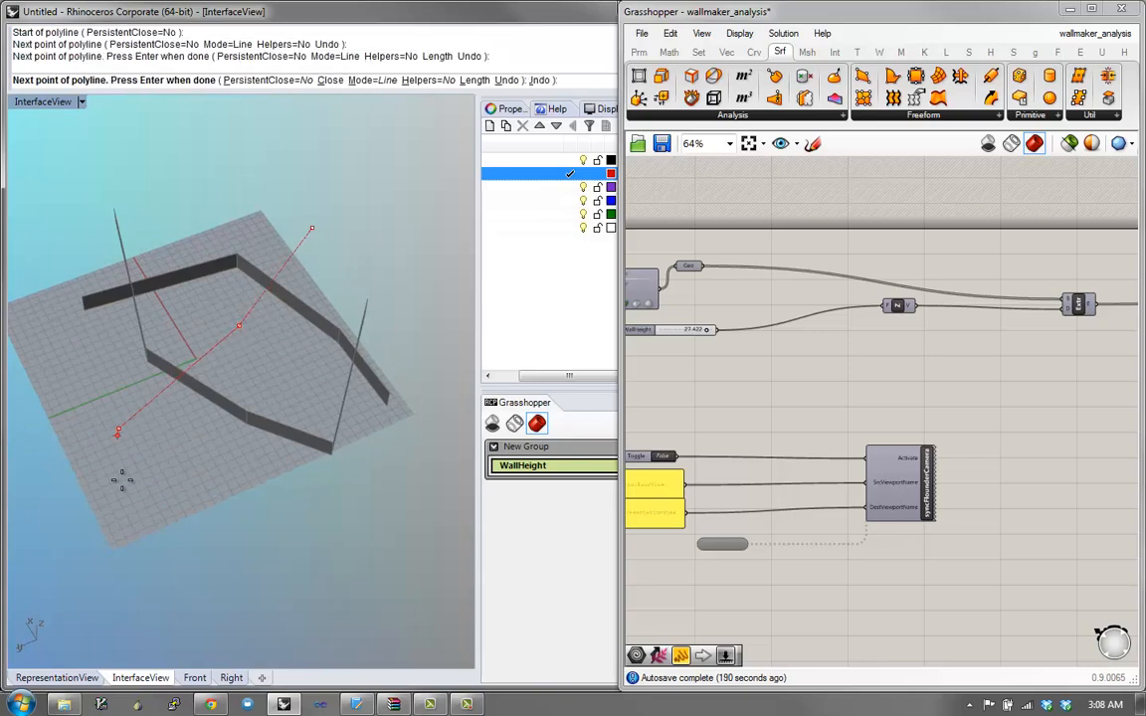
click(182, 505)
click(367, 529)
click(433, 391)
key(Return)
Step: Draw a fourth open polyline that starts outside the grid and cuts across the existing walls
right_drag(333, 381, 119, 350)
text(P)
key(Return)
click(96, 256)
click(126, 396)
click(239, 398)
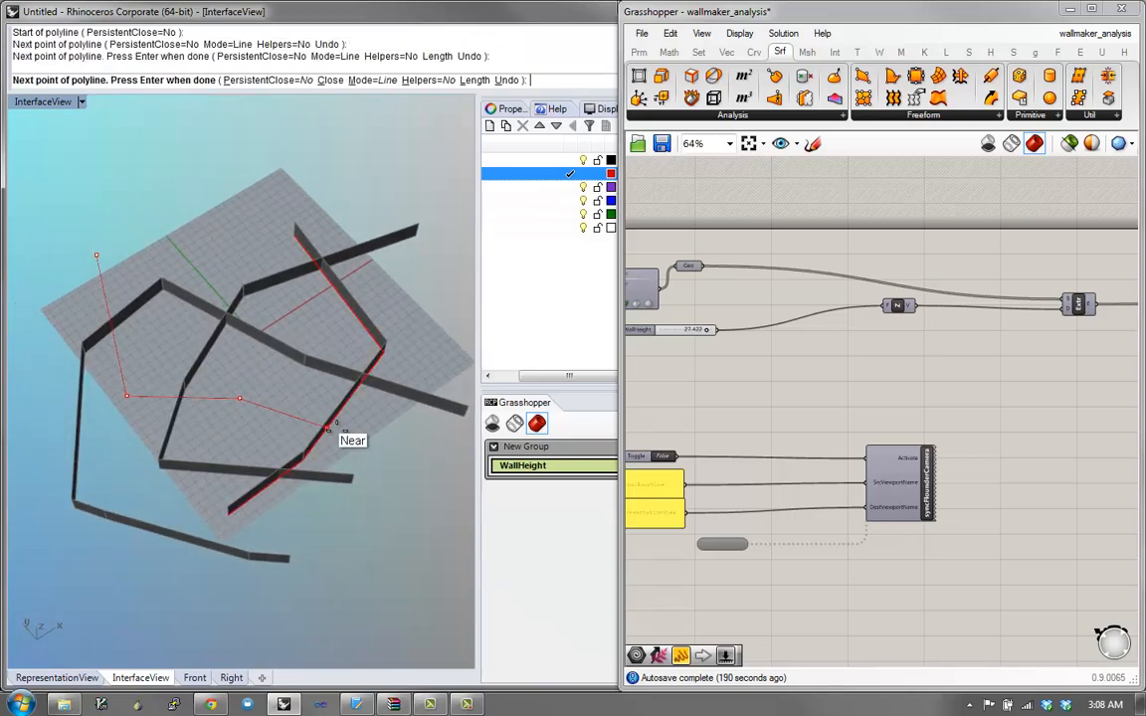
click(386, 460)
click(394, 476)
key(Return)
Step: Draw a fifth open polyline of five points, starting behind the grid and passing over the crossing walls
right_drag(396, 486, 184, 485)
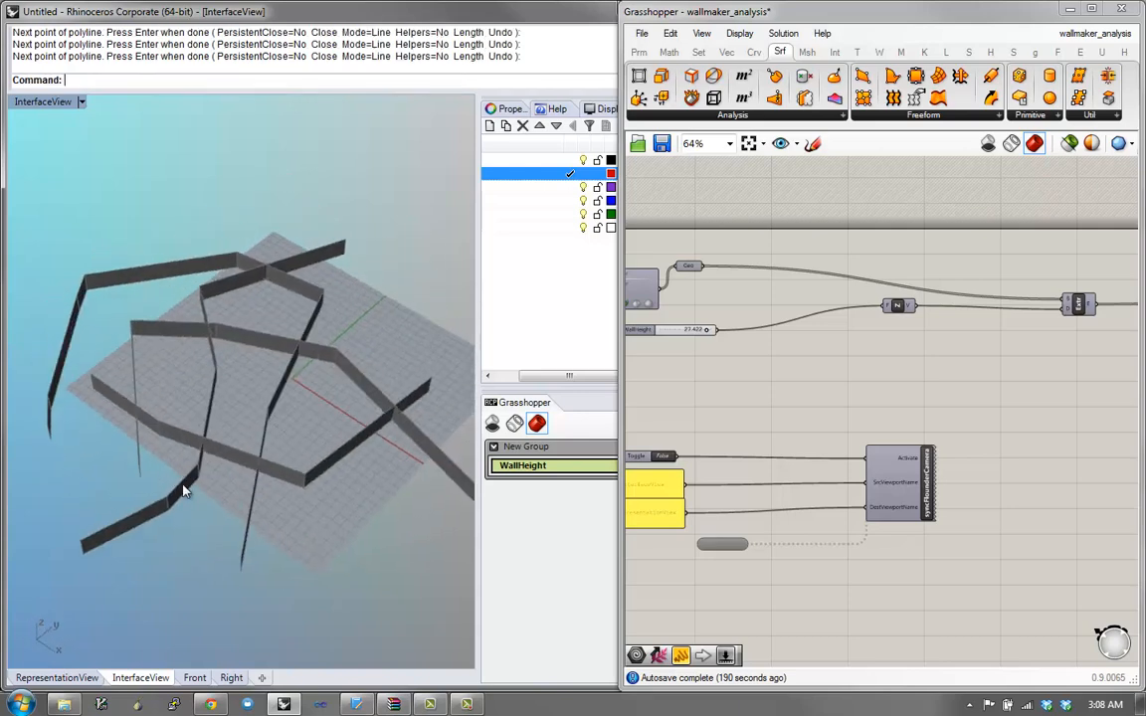
text(P)
key(Return)
click(140, 210)
click(140, 303)
click(237, 318)
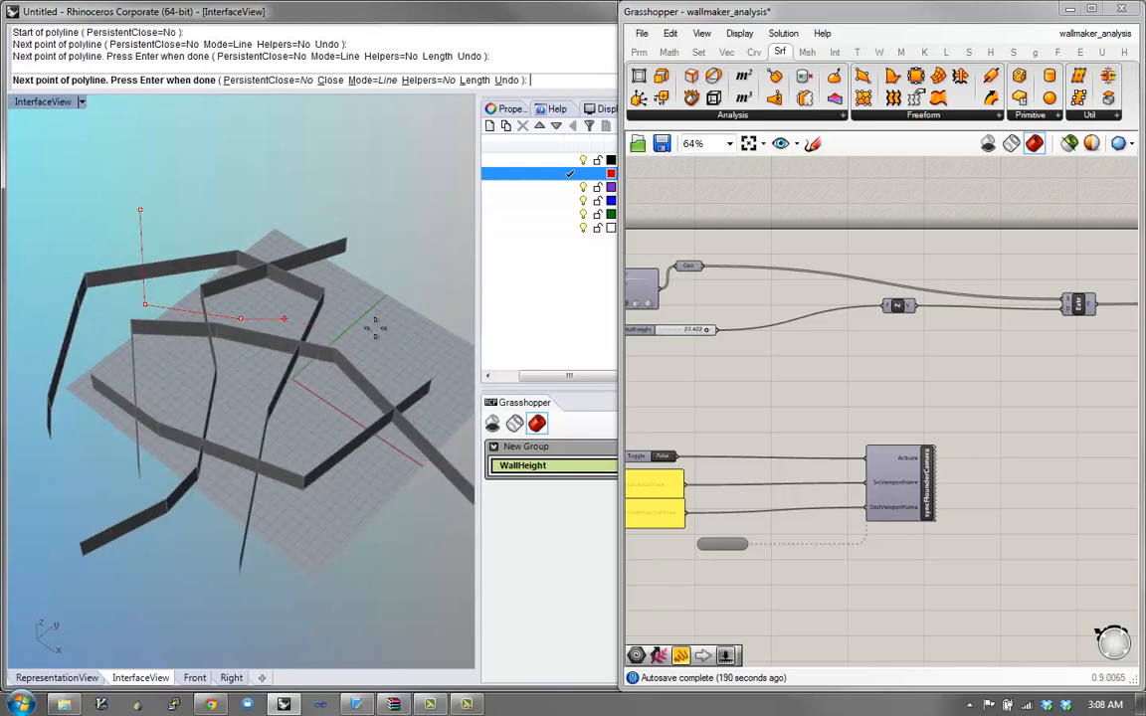
click(376, 328)
click(420, 345)
key(Return)
Step: Move the Geo component farther from its input component and above the WallHeight slider's wire on the Grasshopper canvas
right_drag(418, 343, 326, 469)
right_drag(926, 315, 823, 349)
scroll(985, 330, up, 3)
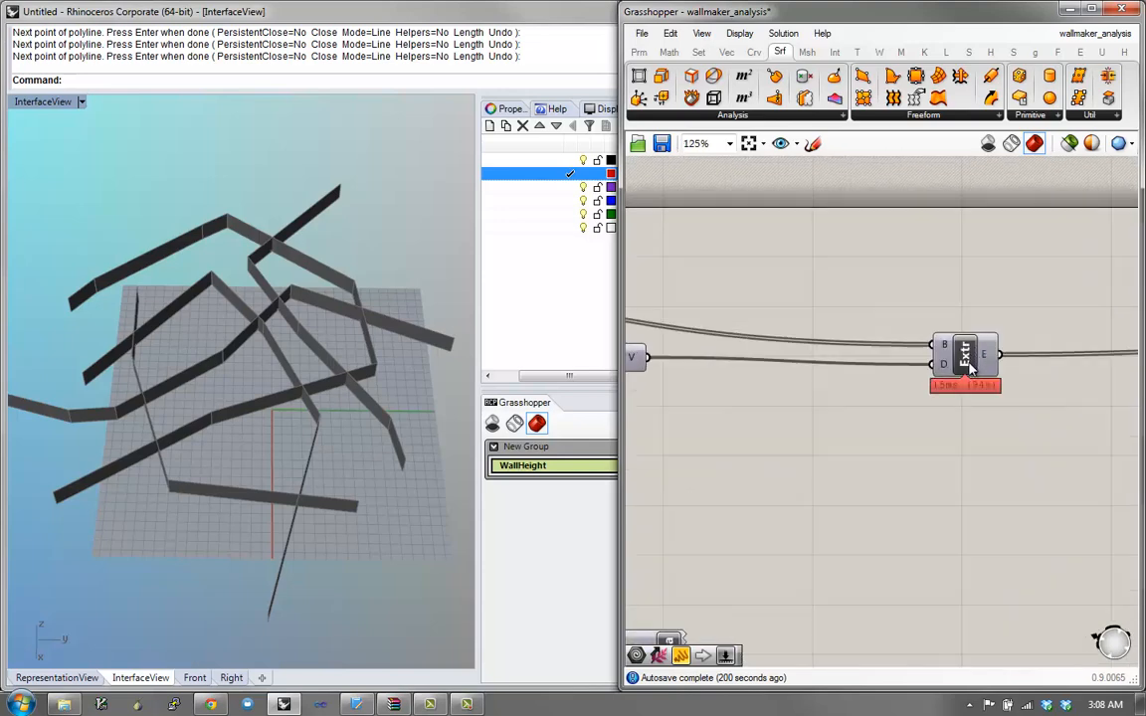
click(969, 368)
right_drag(855, 342, 1142, 384)
scroll(975, 368, down, 2)
scroll(714, 330, up, 1)
drag(738, 323, 831, 331)
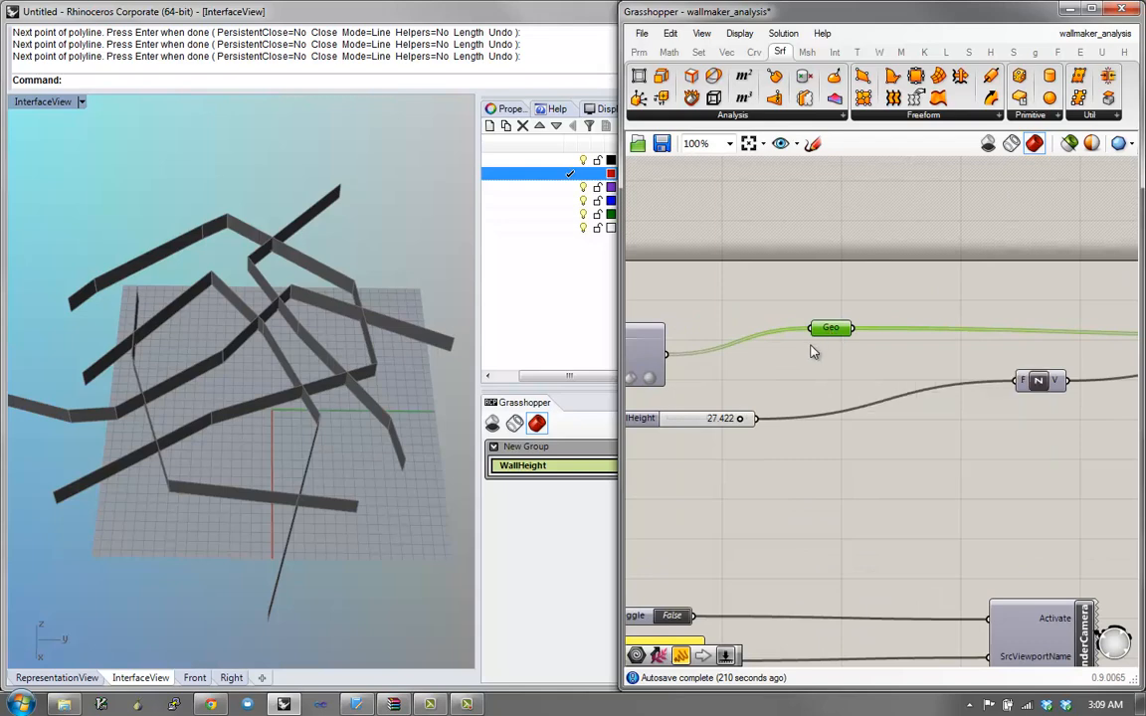
right_drag(855, 333, 855, 305)
drag(838, 298, 837, 286)
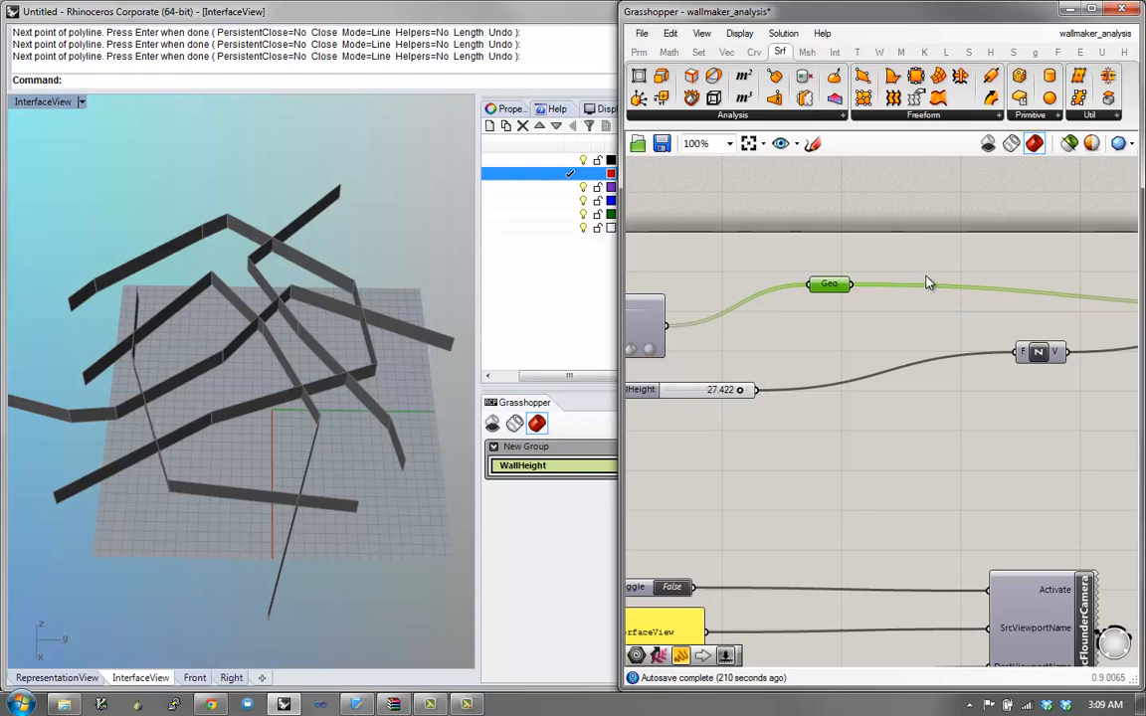
right_drag(922, 288, 907, 367)
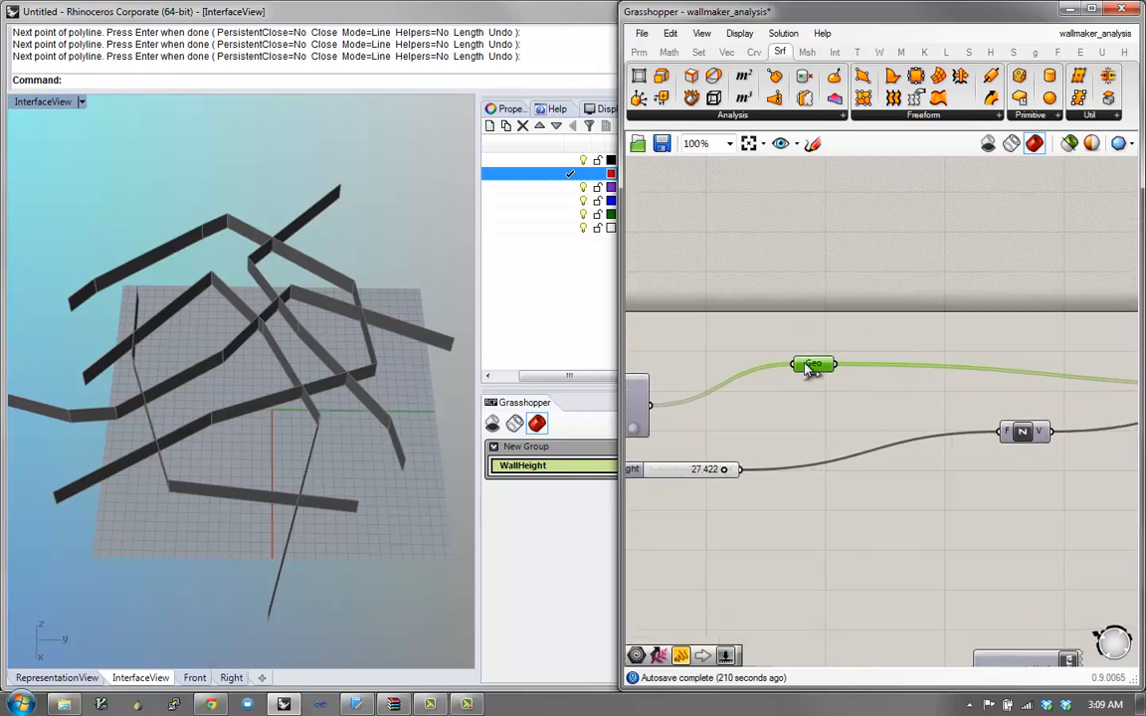
right_drag(310, 362, 376, 409)
right_drag(283, 419, 473, 400)
right_drag(412, 495, 346, 477)
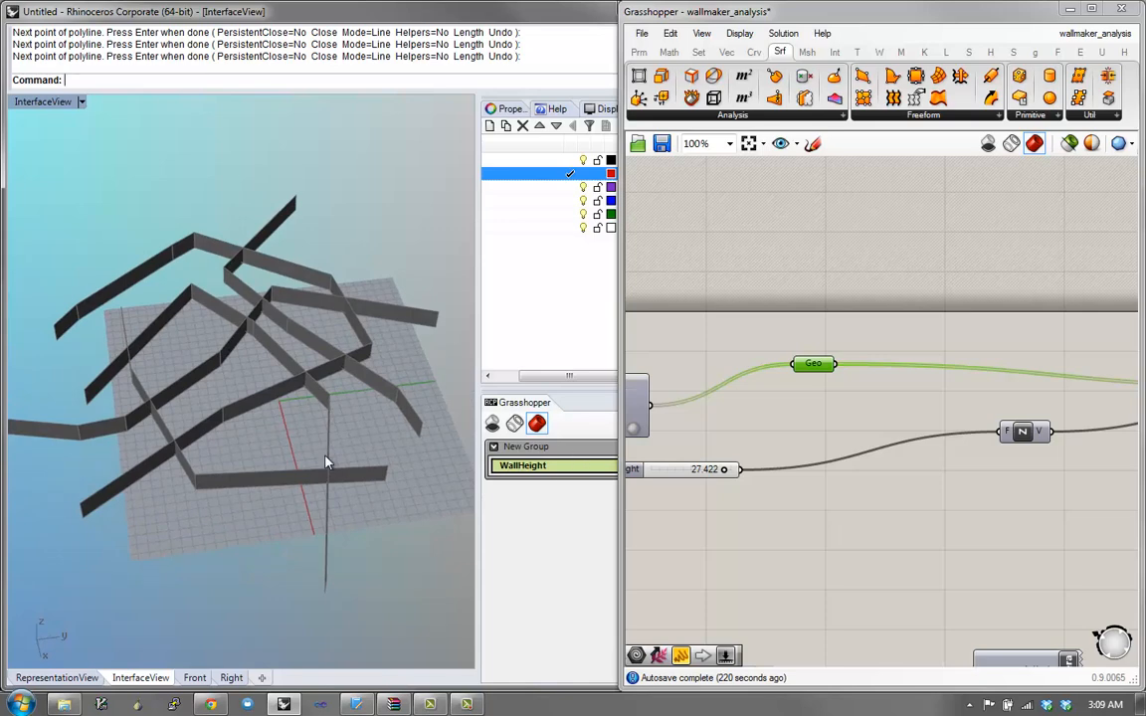
right_drag(318, 461, 390, 406)
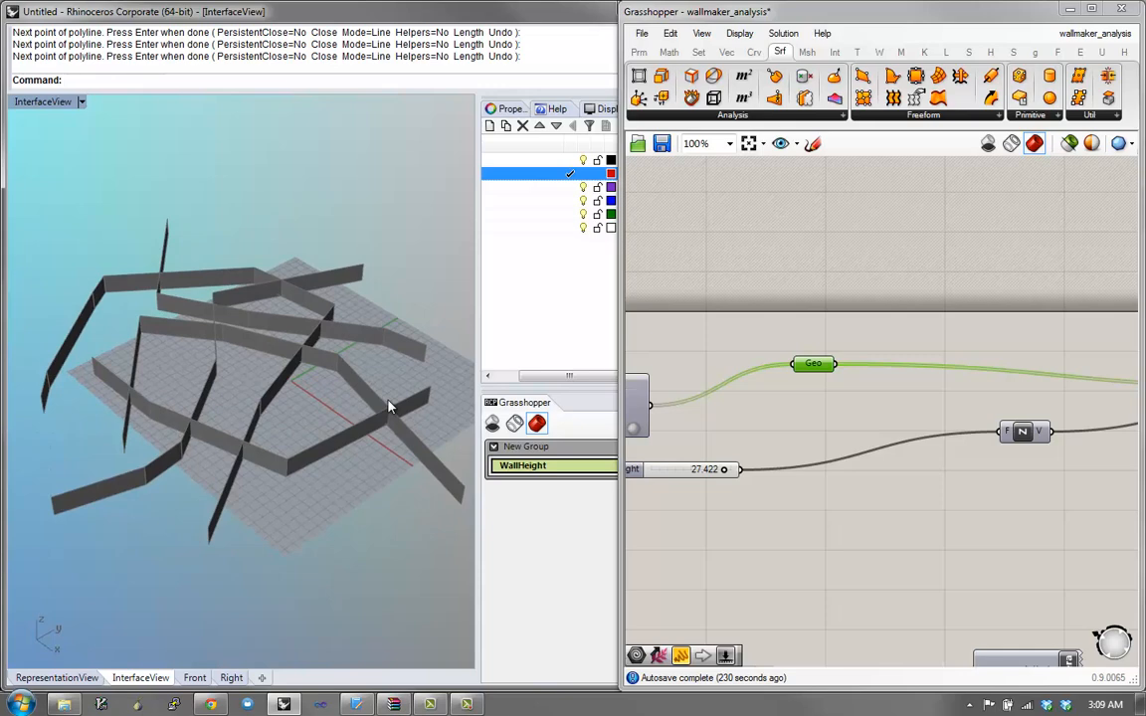
Step: Shift the Extrude component up and away from the colour swatch on the canvas
right_drag(899, 483, 686, 483)
mouse_move(867, 444)
right_down()
mouse_move(739, 461)
mouse_move(631, 454)
mouse_move(802, 468)
right_up()
drag(803, 444, 725, 444)
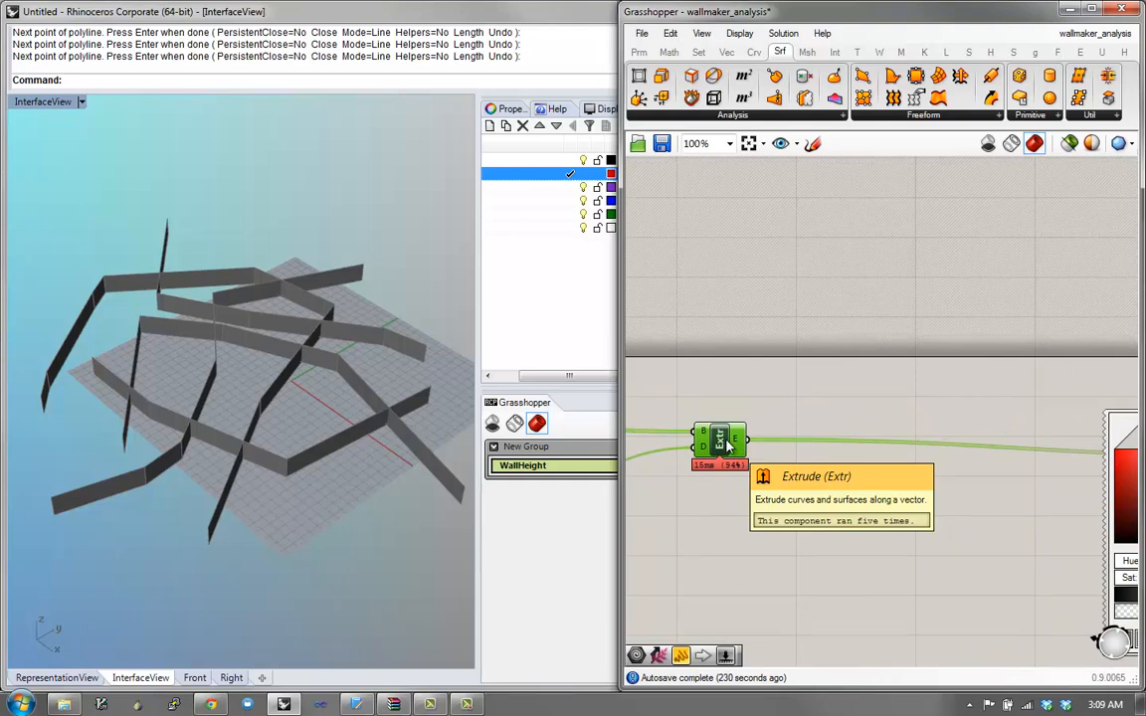
drag(725, 445, 702, 422)
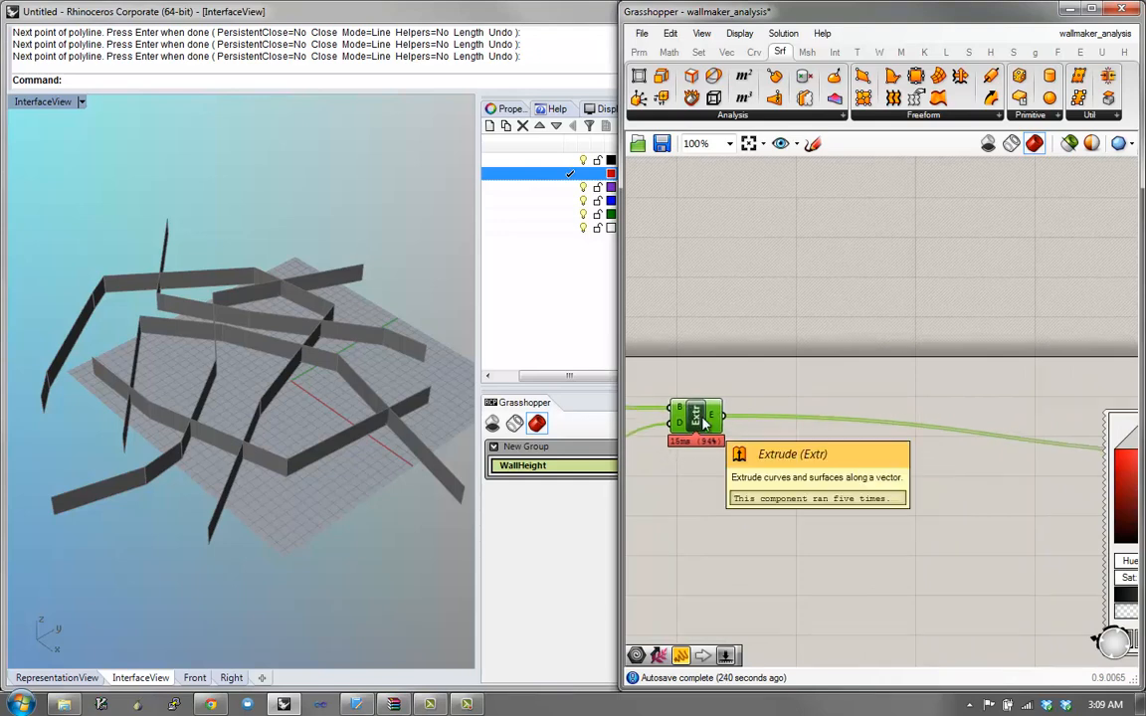
Step: Add a panel, connect it to the Extrude component's E output, and enlarge it above the wires
double_click(798, 358)
text(//)
key(Return)
drag(769, 354, 791, 344)
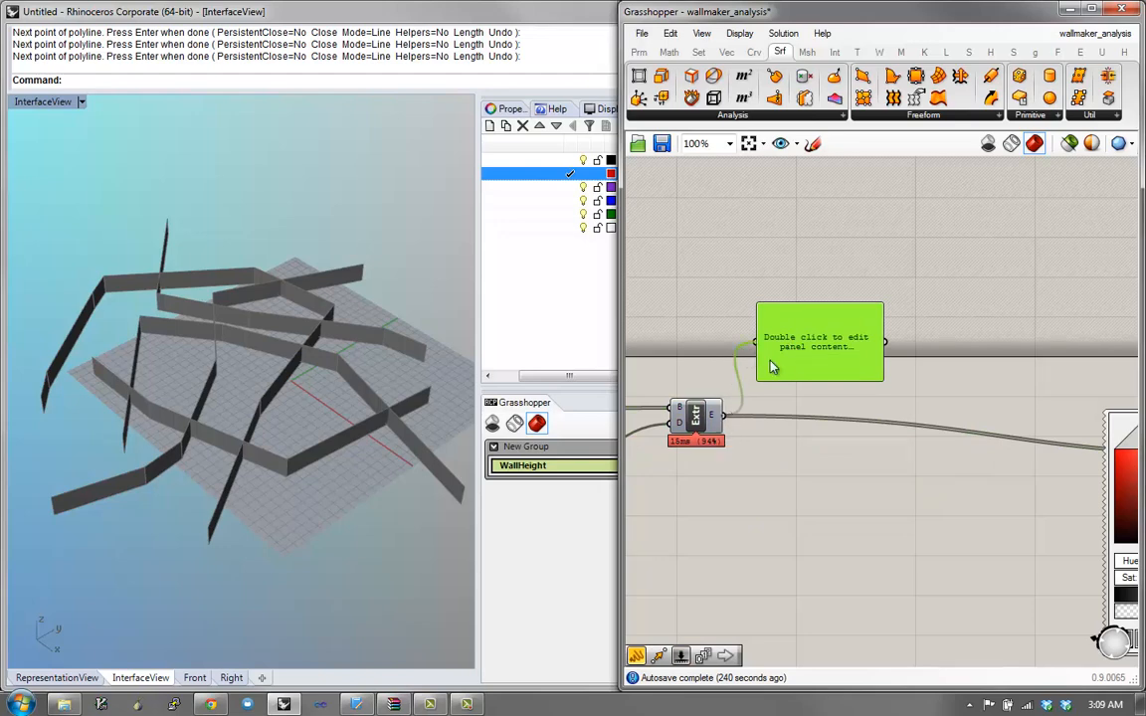
drag(823, 366, 1061, 345)
drag(908, 274, 955, 288)
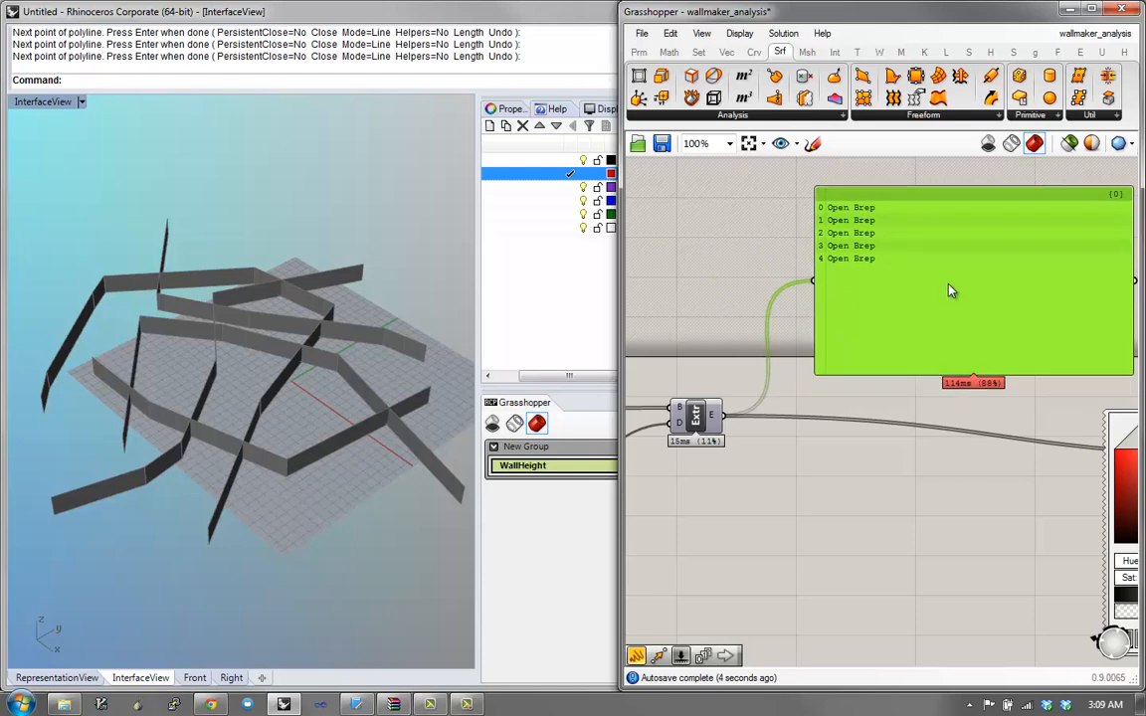
Step: Spread the canvas layout so there is free space between the Extrude component and the panel and colour swatch
right_drag(891, 312, 889, 368)
right_drag(893, 432, 806, 401)
scroll(807, 406, down, 4)
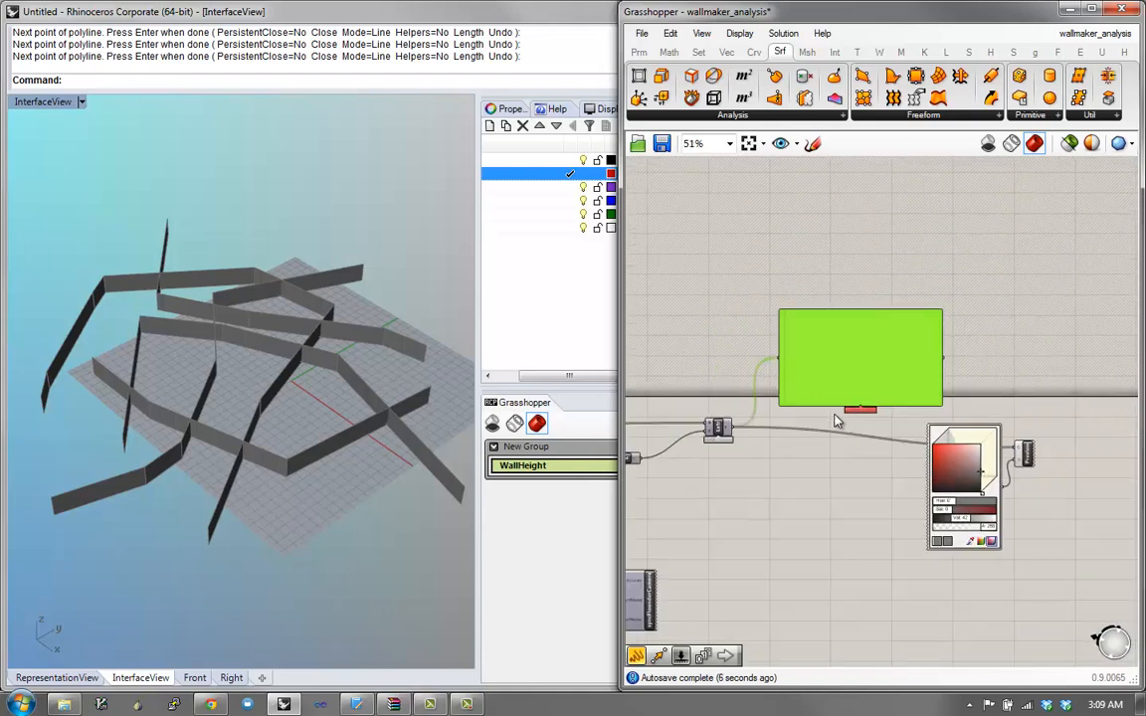
alt+drag(875, 463, 1025, 453)
right_drag(926, 409, 874, 449)
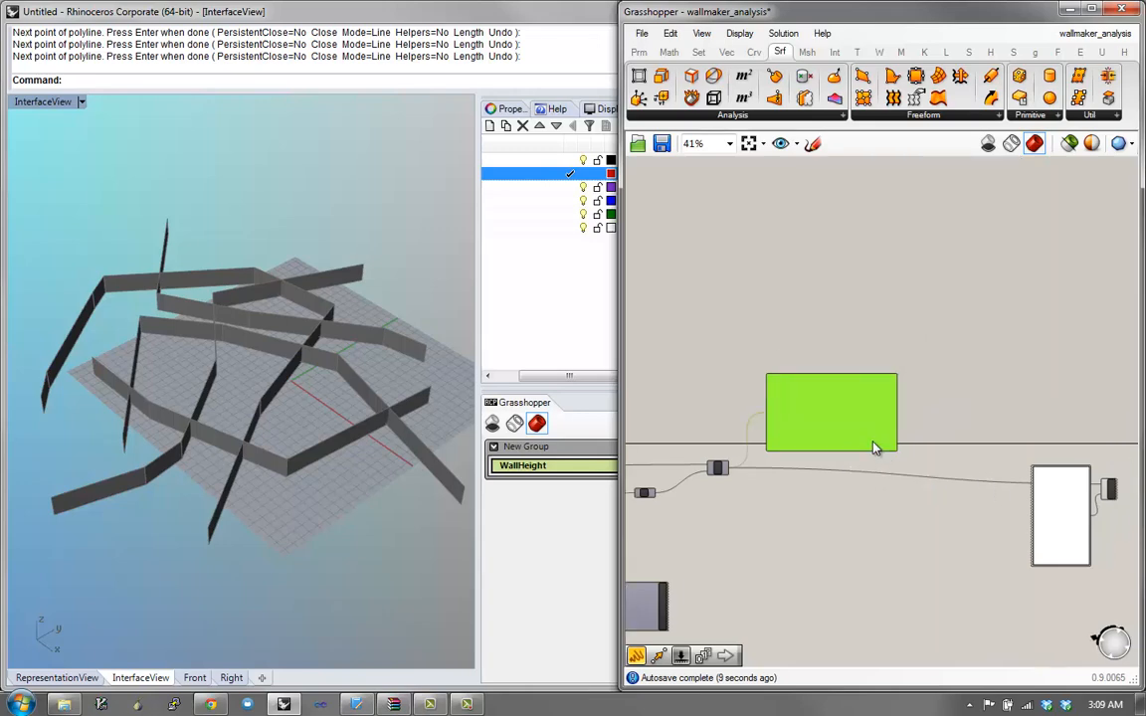
scroll(927, 473, up, 2)
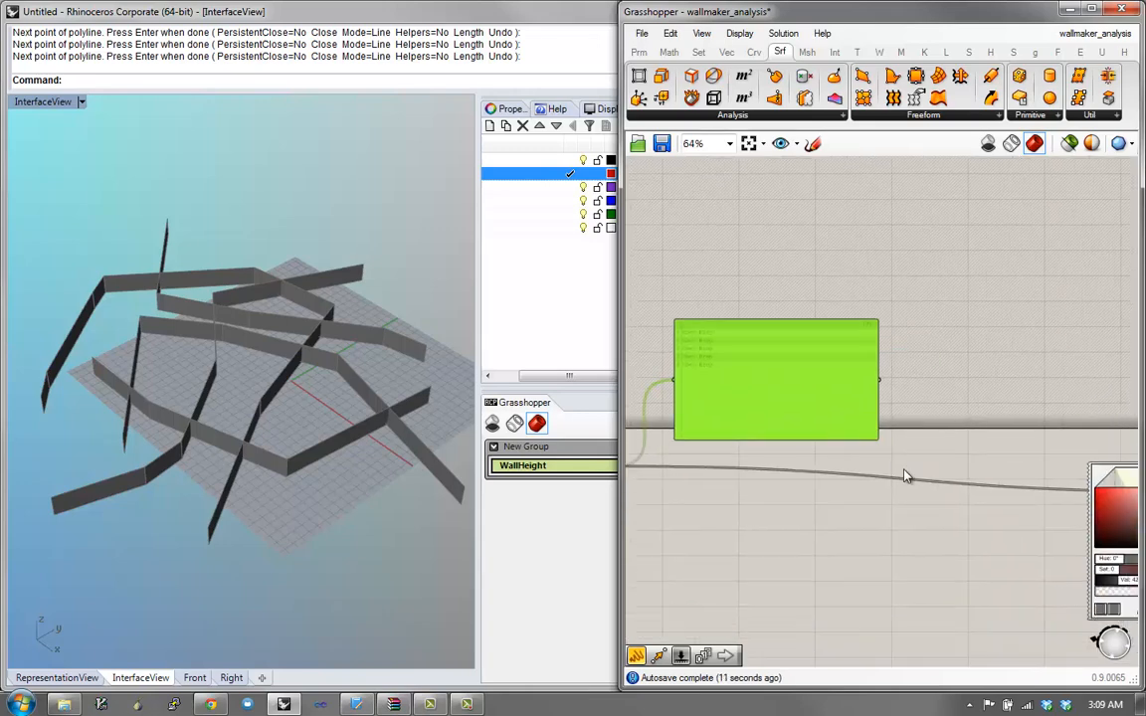
alt+drag(866, 504, 921, 495)
scroll(868, 452, up, 1)
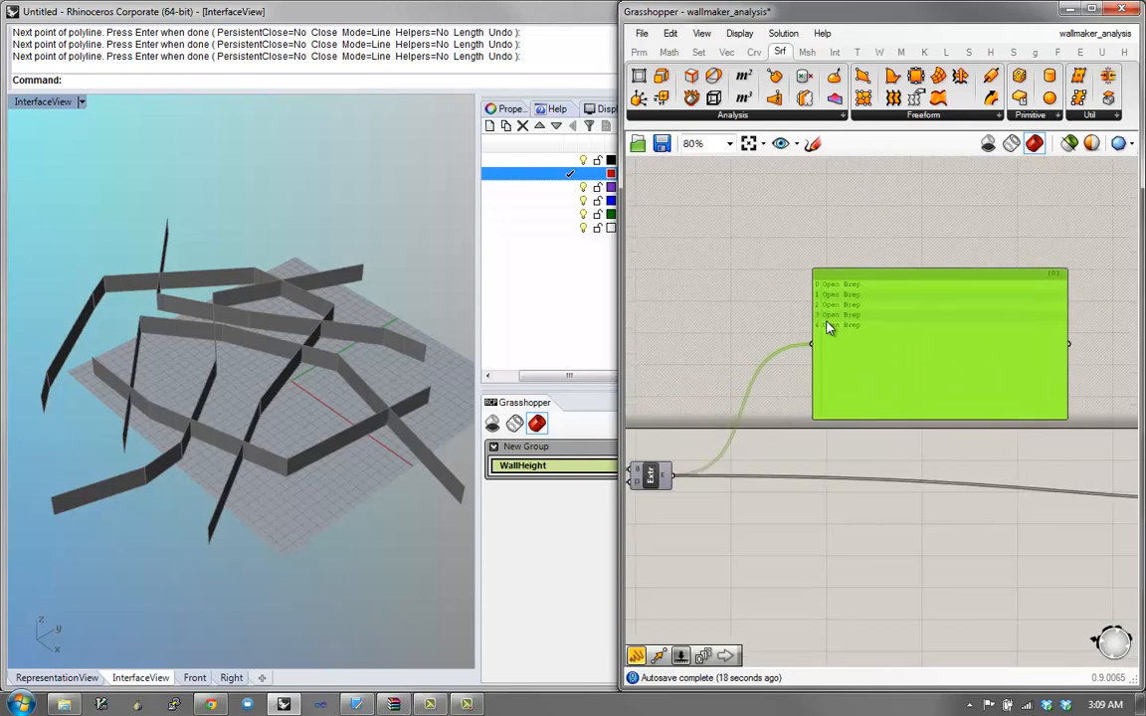
Step: Add an Area component fed by the Extrude component's E output
scroll(924, 349, up, 1)
double_click(909, 478)
text(area)
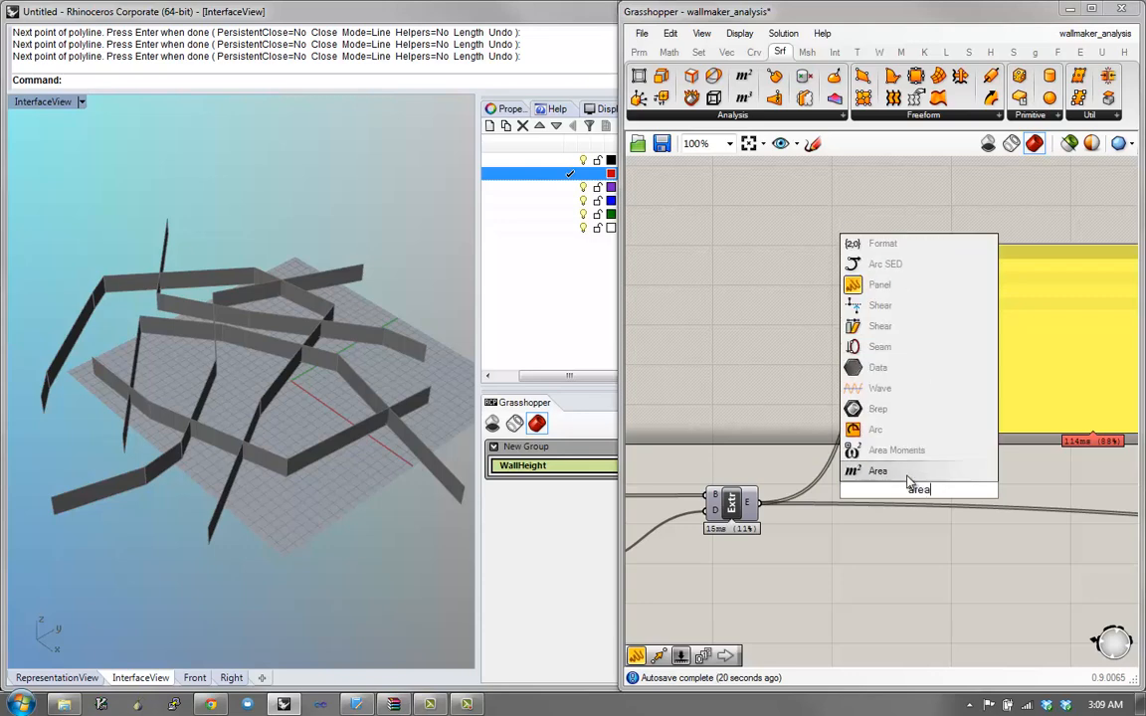
key(Return)
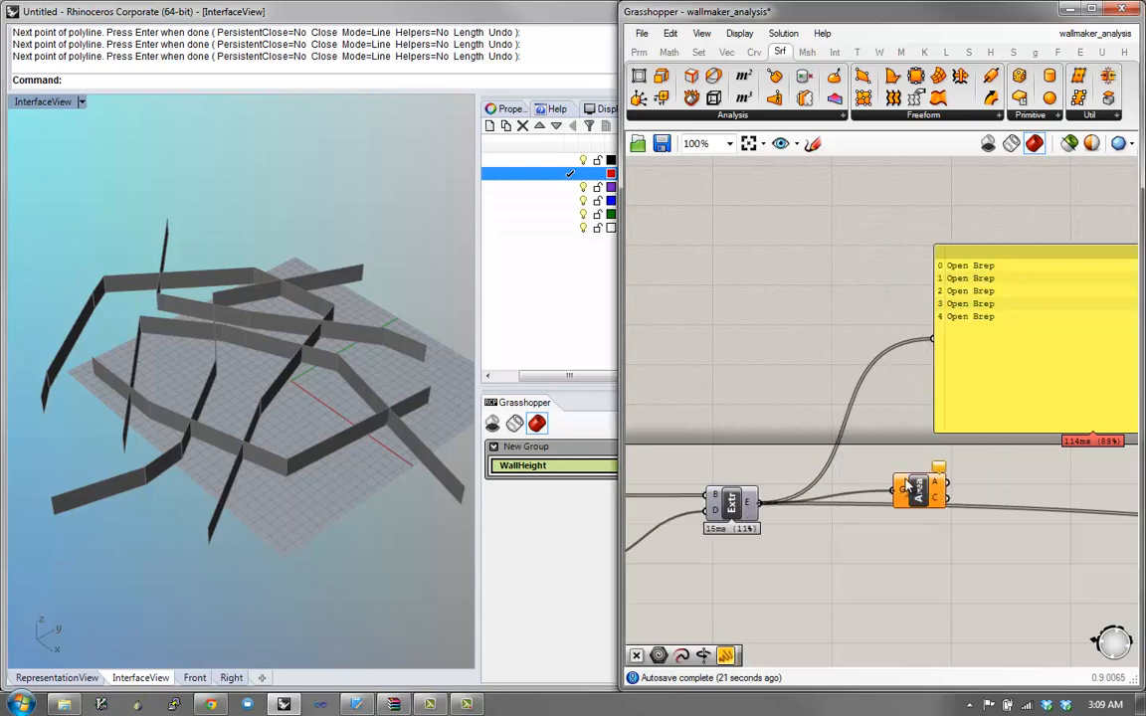
drag(907, 484, 902, 489)
Step: Rewire the large panel to the Area component's A output and move it farther along the canvas
drag(933, 342, 936, 344)
right_drag(961, 358, 696, 374)
drag(746, 380, 837, 341)
drag(872, 412, 861, 387)
drag(909, 349, 999, 353)
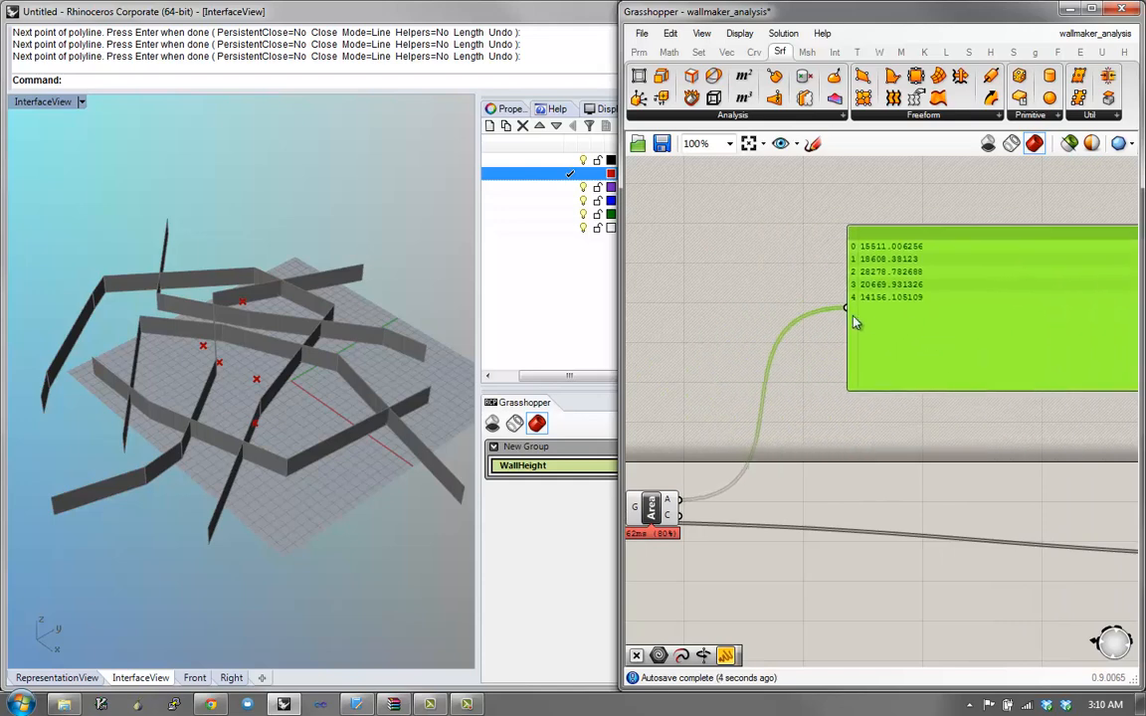
Step: Duplicate the area panel, connect one panel to Extrude's E output, and place the two panels side by side
scroll(997, 389, down, 1)
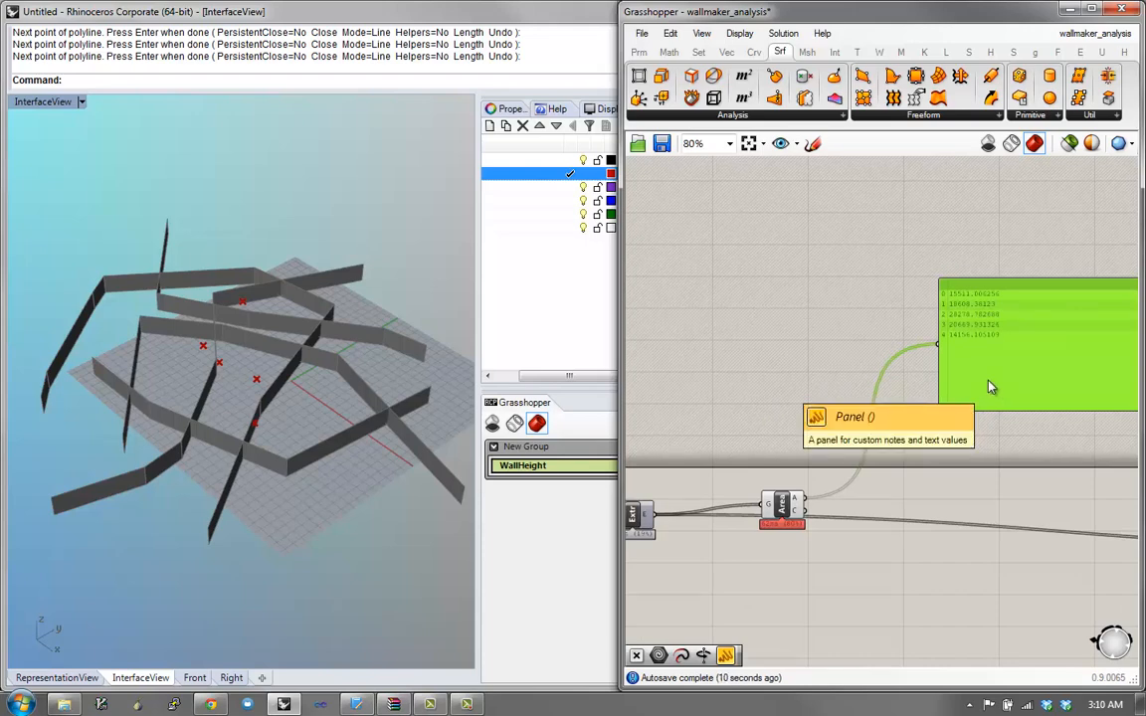
right_drag(982, 391, 960, 397)
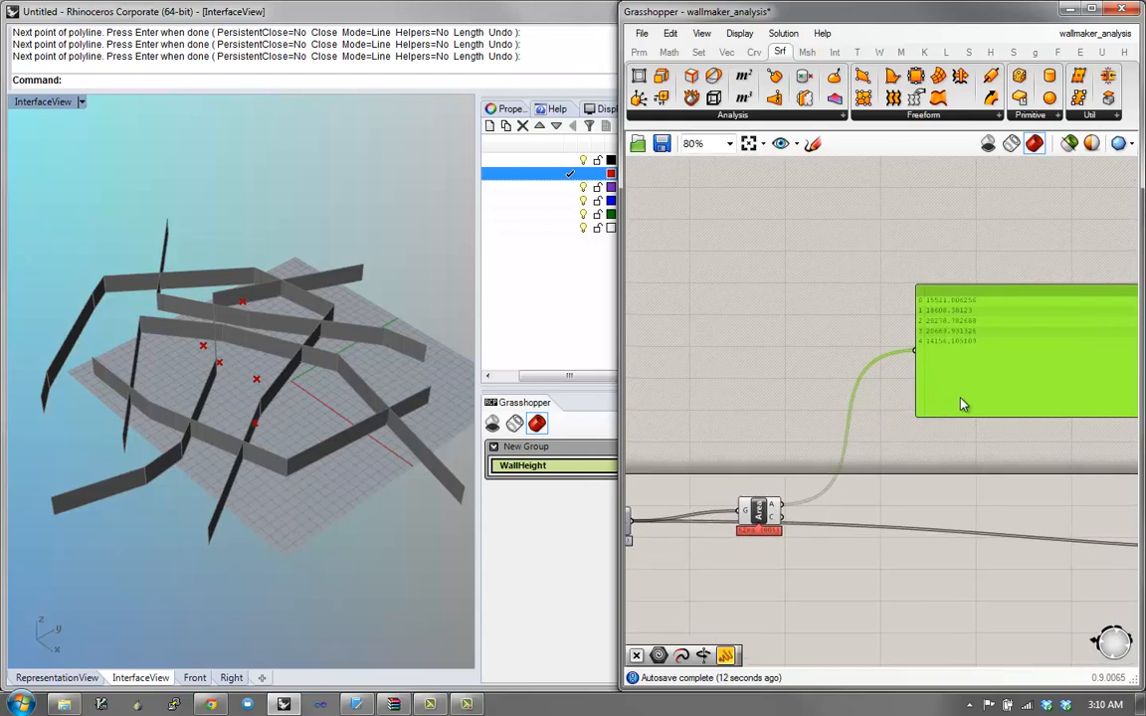
alt+drag(968, 386, 734, 382)
right_drag(680, 454, 806, 416)
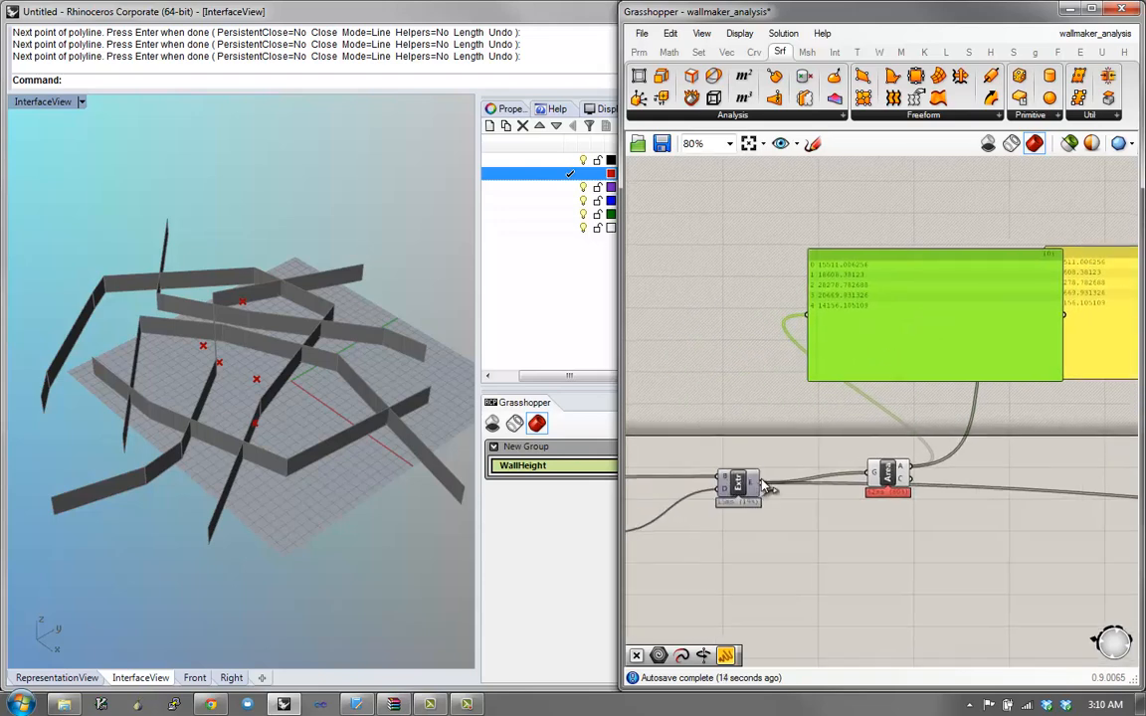
drag(807, 314, 807, 316)
right_drag(834, 316, 713, 324)
drag(988, 323, 1040, 323)
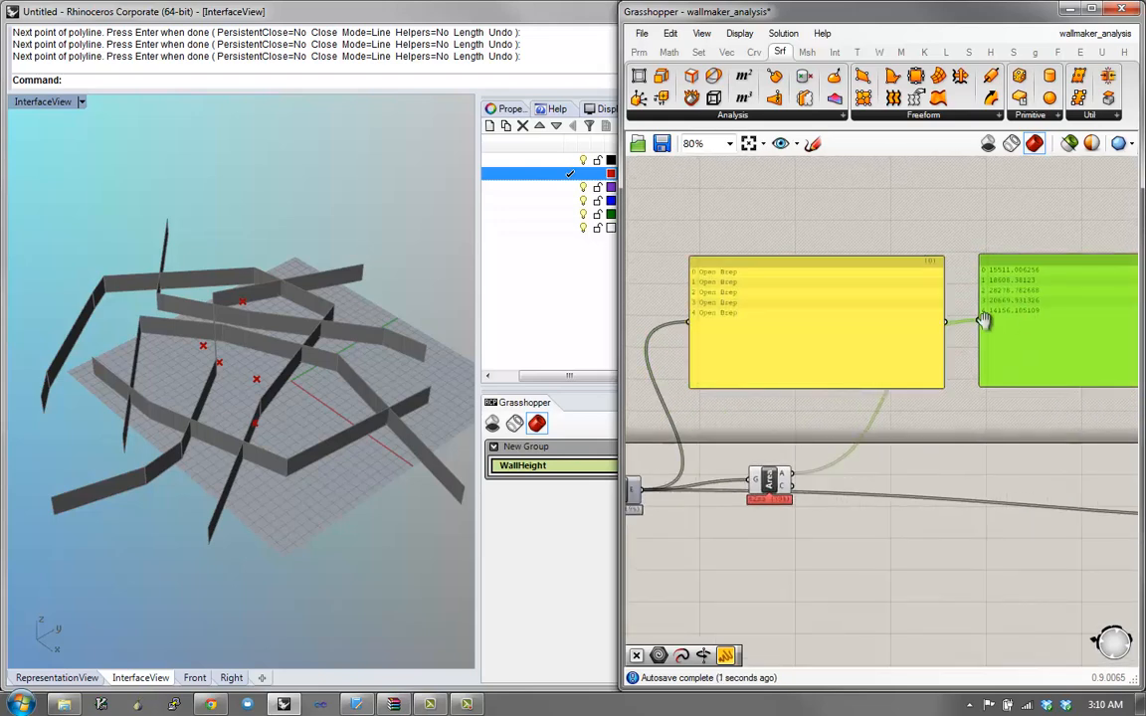
right_drag(984, 322, 850, 308)
Step: Reposition the Area component and add an Average component fed by its A output
right_drag(671, 483, 731, 477)
drag(694, 460, 713, 435)
scroll(791, 443, up, 2)
double_click(796, 450)
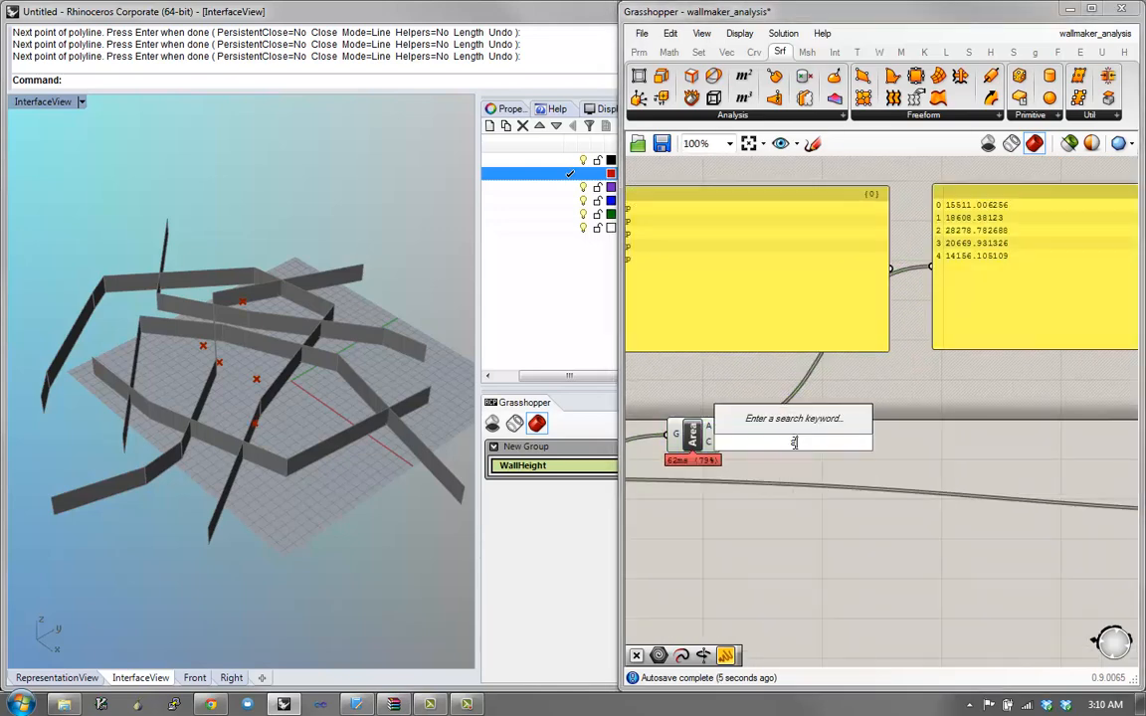
text(average)
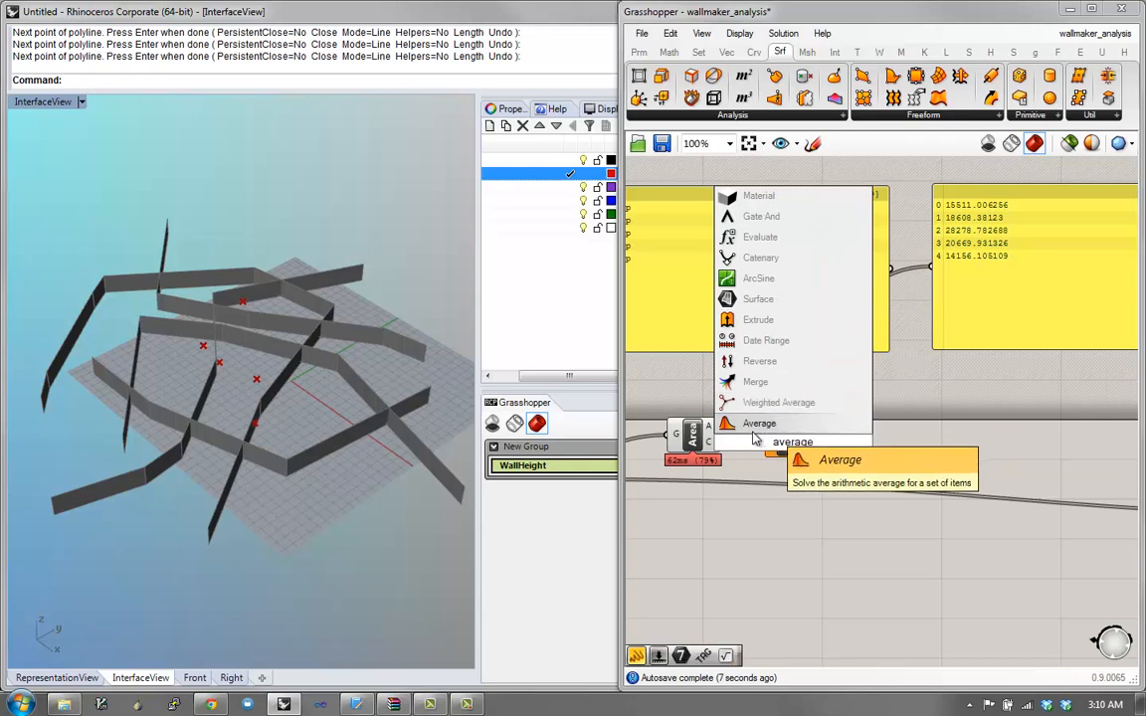
click(761, 425)
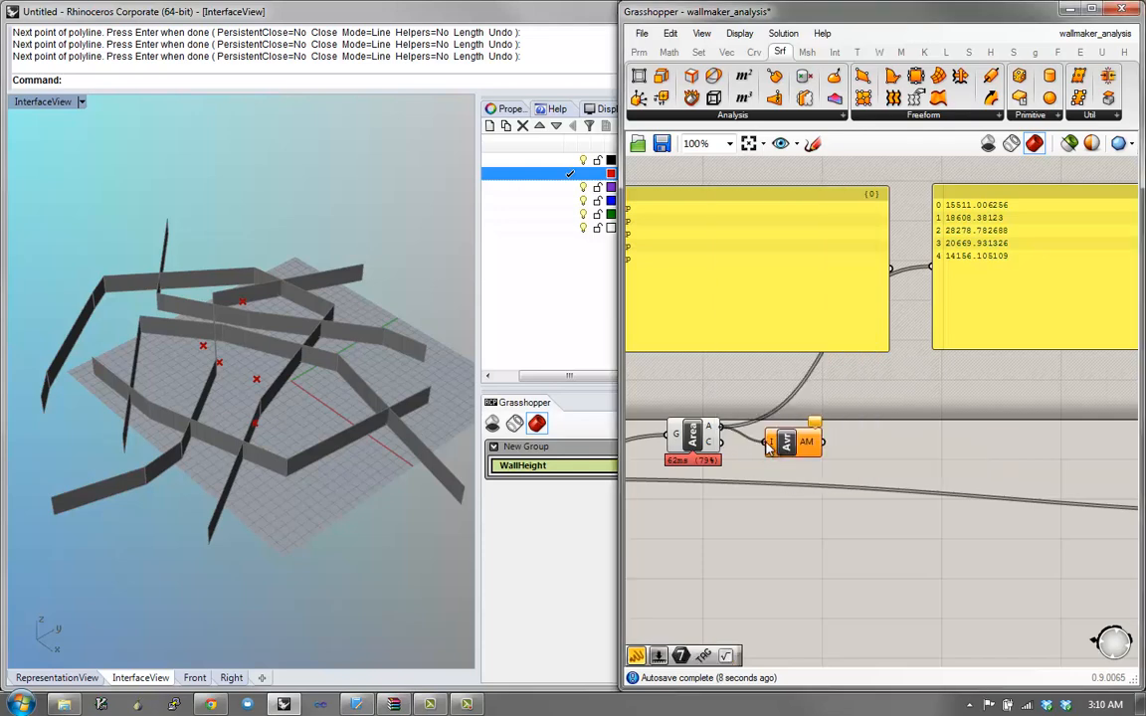
Step: Add a panel connected to the Average component's AM output and place it beside that component
double_click(865, 457)
text(")
click(832, 434)
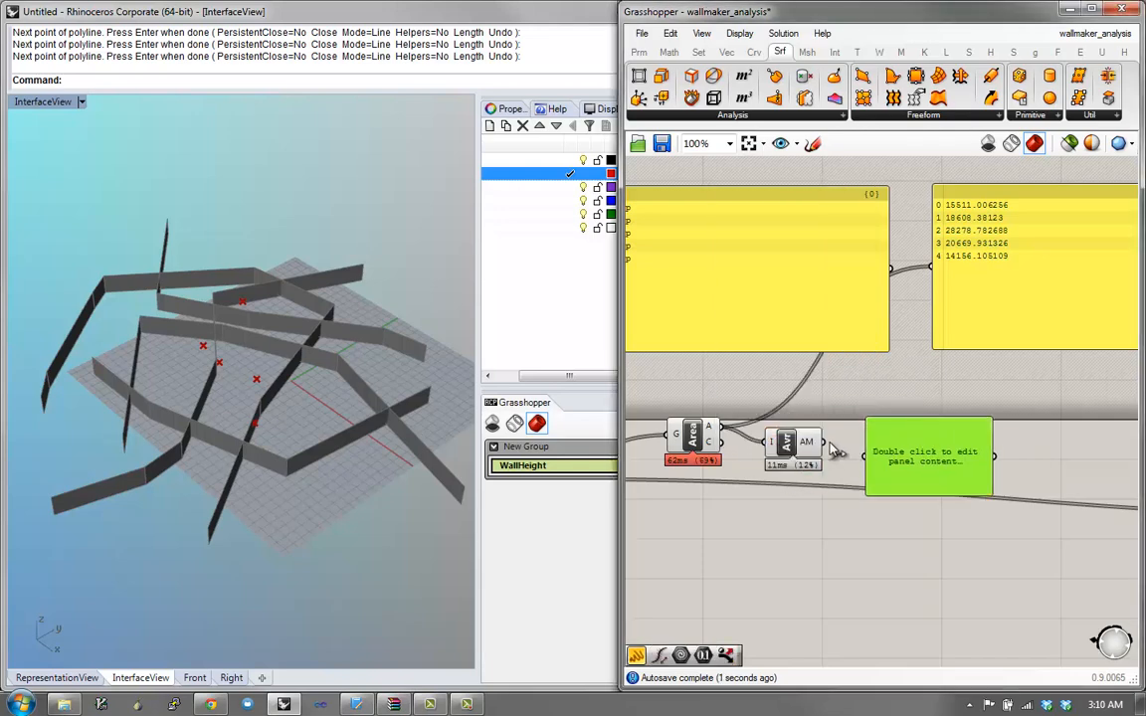
mouse_move(962, 443)
mouse_down()
mouse_move(976, 435)
mouse_move(946, 429)
mouse_up()
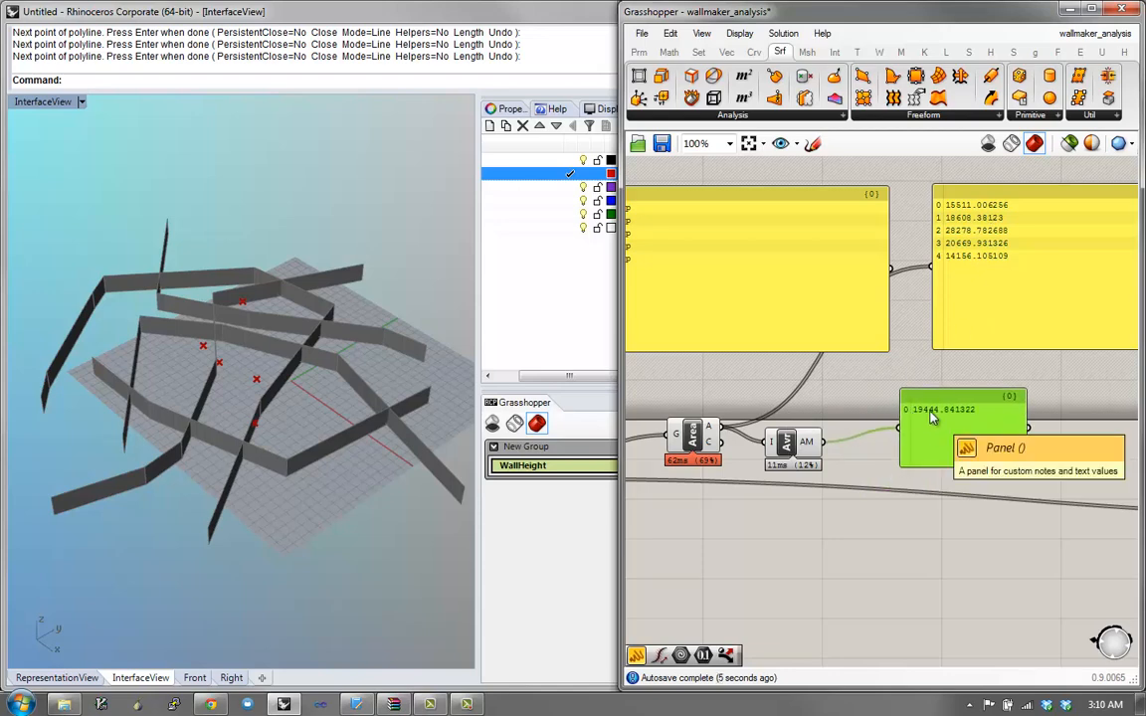
Step: Change the Rhino model units from inches to feet without scaling the existing geometry
right_drag(416, 486, 236, 453)
text(nits)
key(Return)
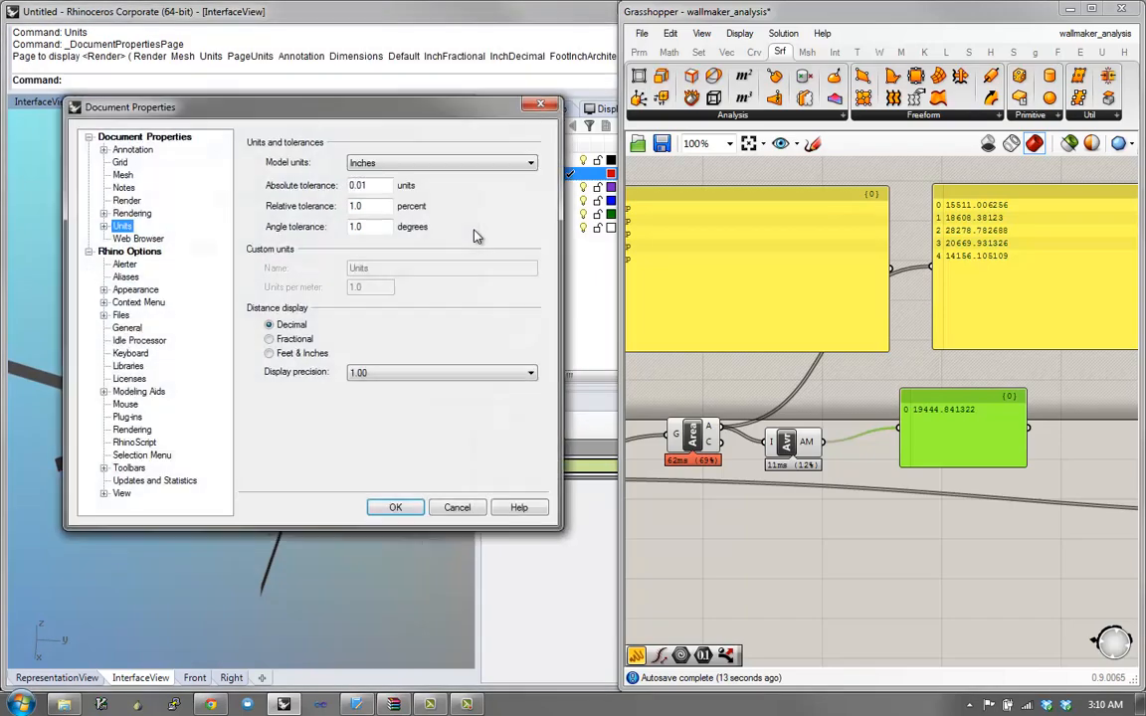
click(370, 164)
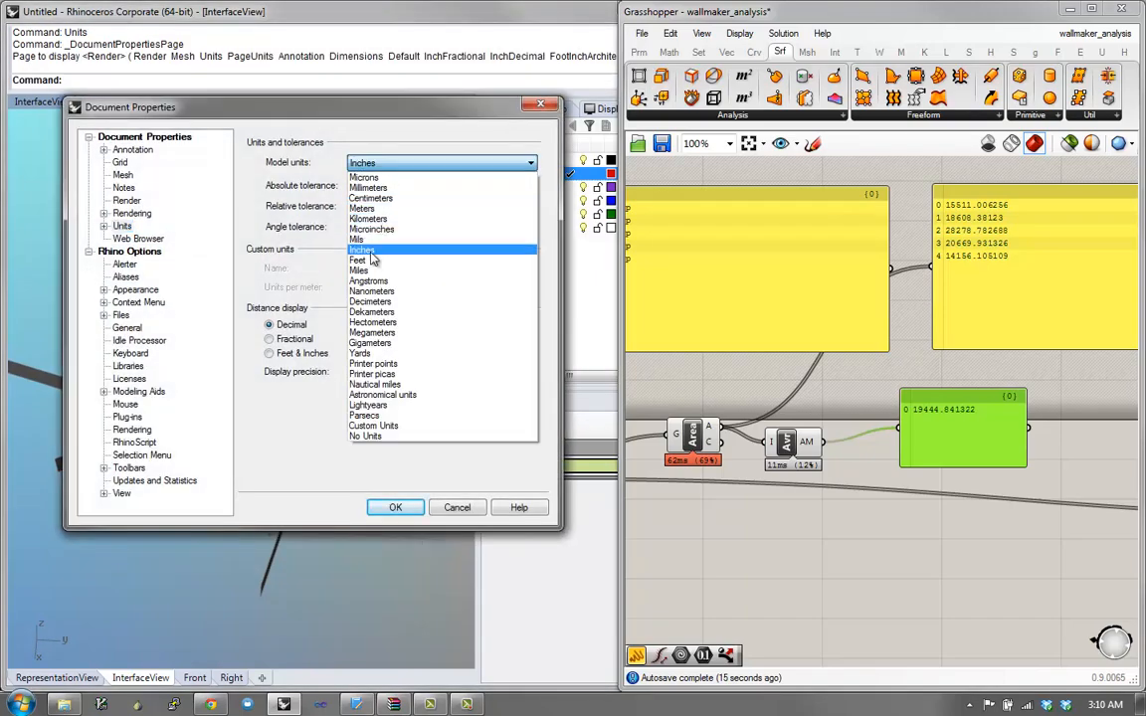
click(373, 260)
click(388, 505)
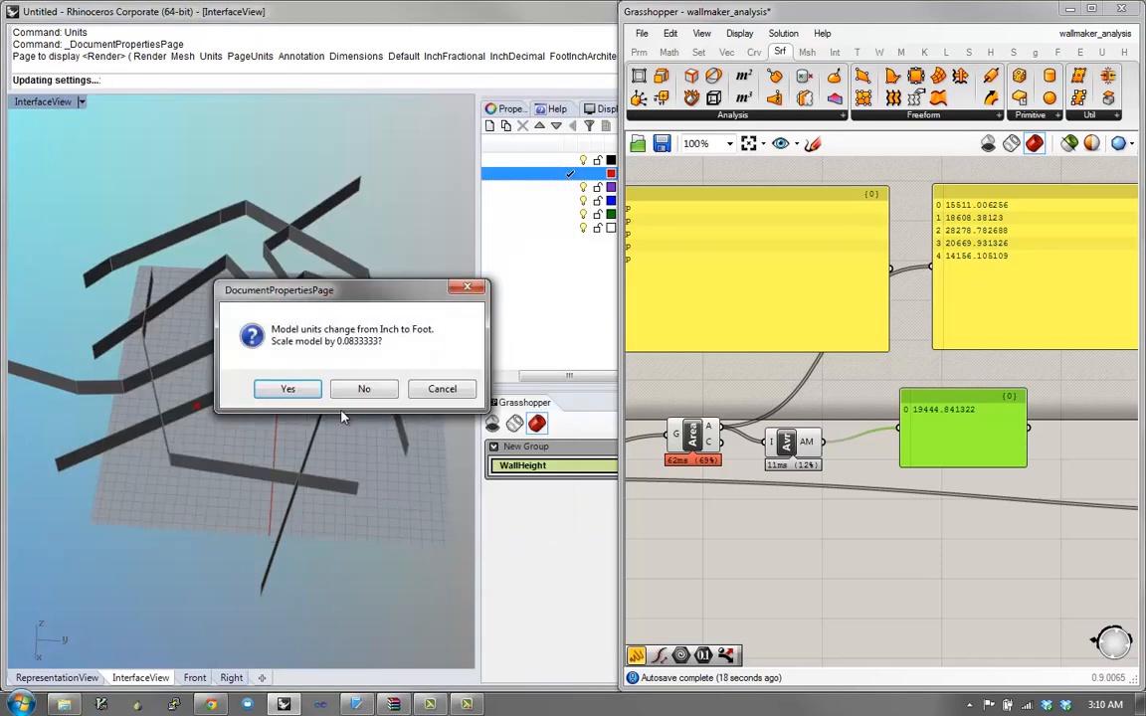
click(340, 389)
Step: Measure the distance between two points along the base curve of the nearest wall's end segment
right_drag(341, 415, 194, 490)
scroll(119, 497, up, 3)
text(D)
key(Return)
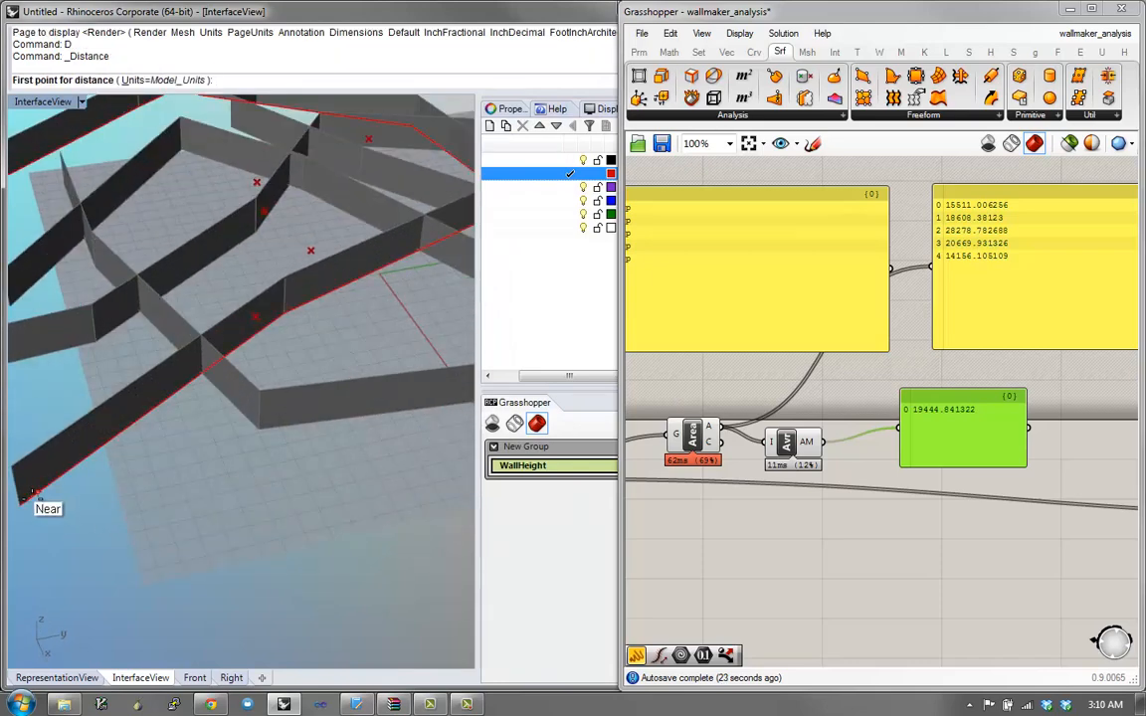
click(20, 502)
click(82, 454)
scroll(120, 402, down, 5)
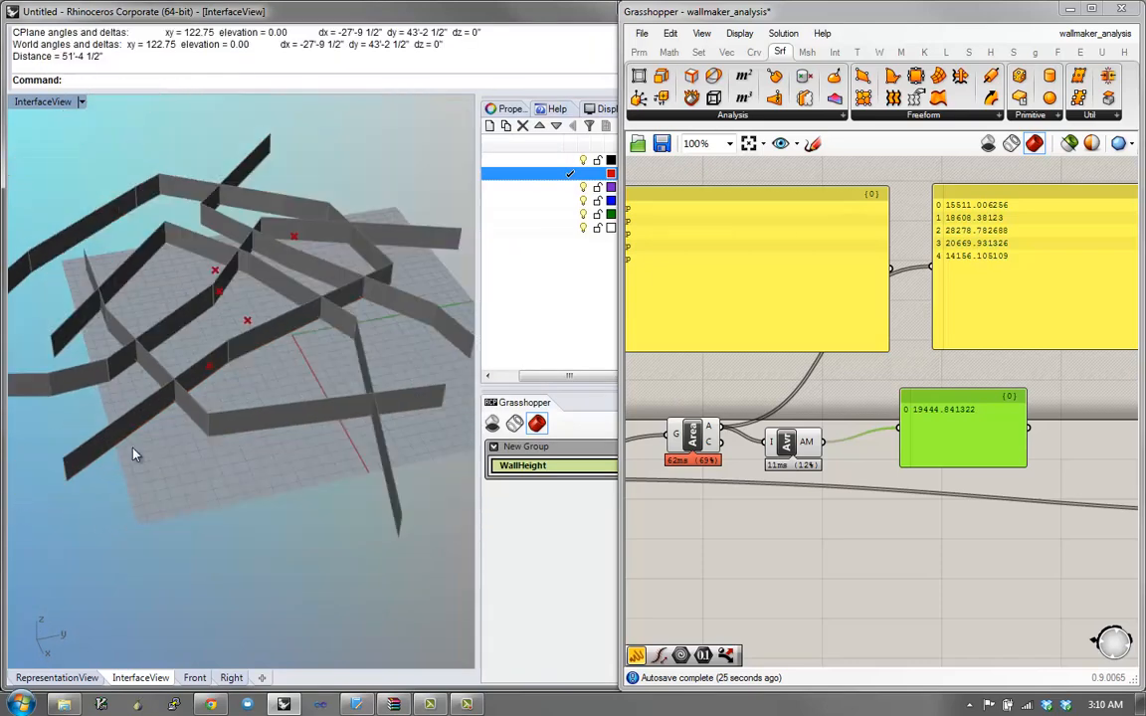
Step: Select the five wall curves and scale them down to a fraction of their size about a point near their middle
right_drag(162, 430, 171, 470)
drag(299, 219, 102, 527)
text(SC)
key(Return)
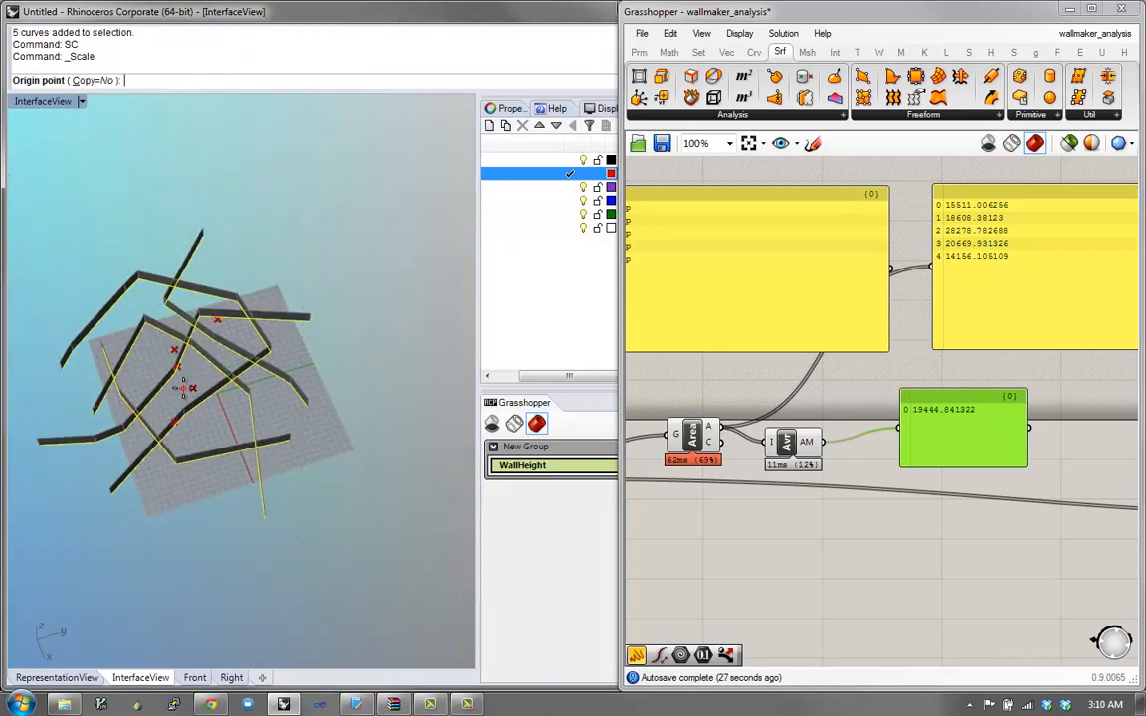
click(183, 388)
click(206, 560)
click(187, 390)
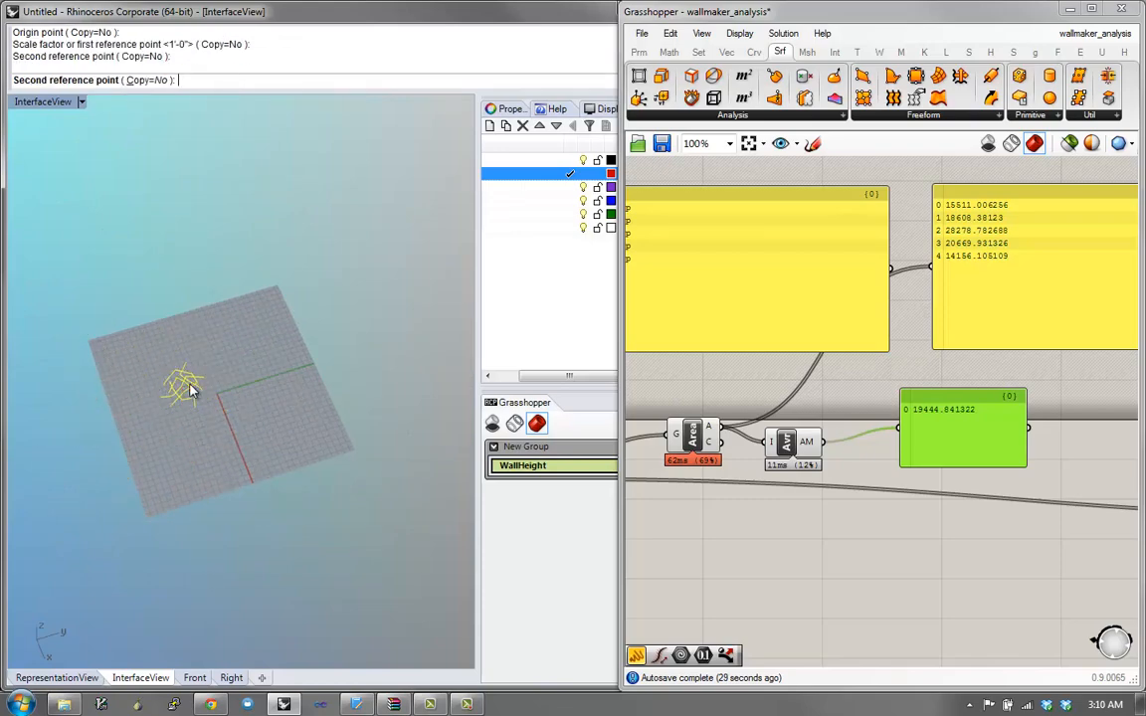
scroll(189, 393, up, 3)
scroll(189, 391, up, 10)
click(128, 427)
right_drag(130, 426, 171, 380)
scroll(171, 380, down, 5)
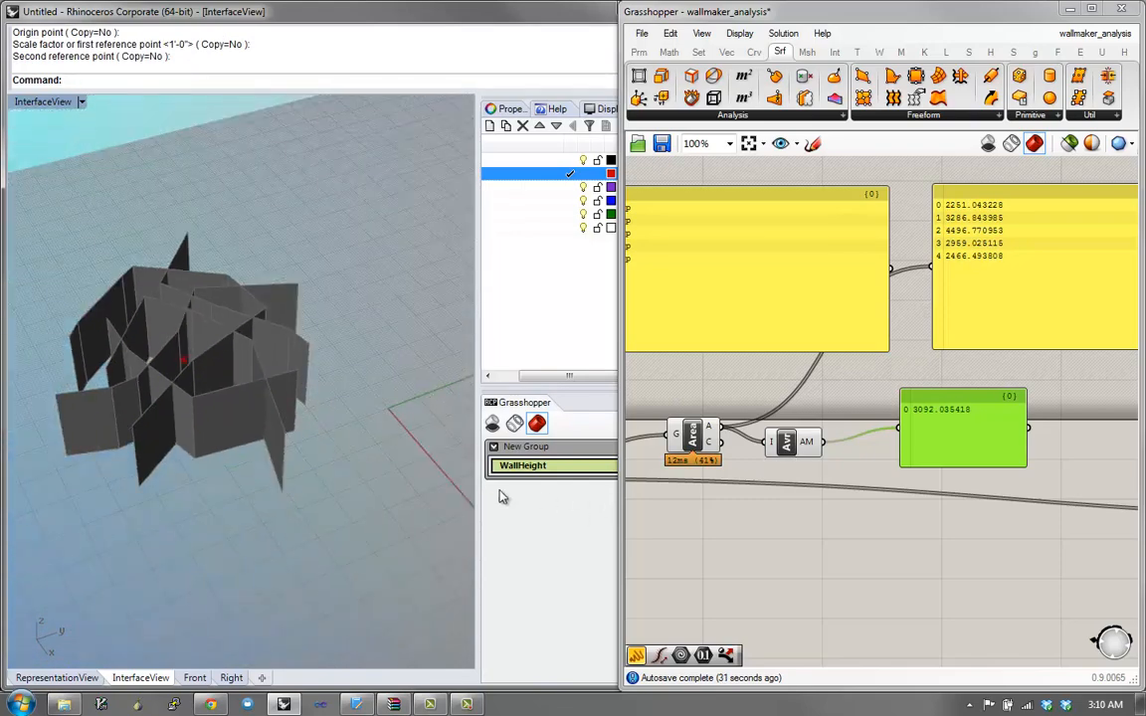
Step: Widen the Rhino side panels and window to expose the WallHeight slider and set it to 10.363
drag(478, 500, 427, 500)
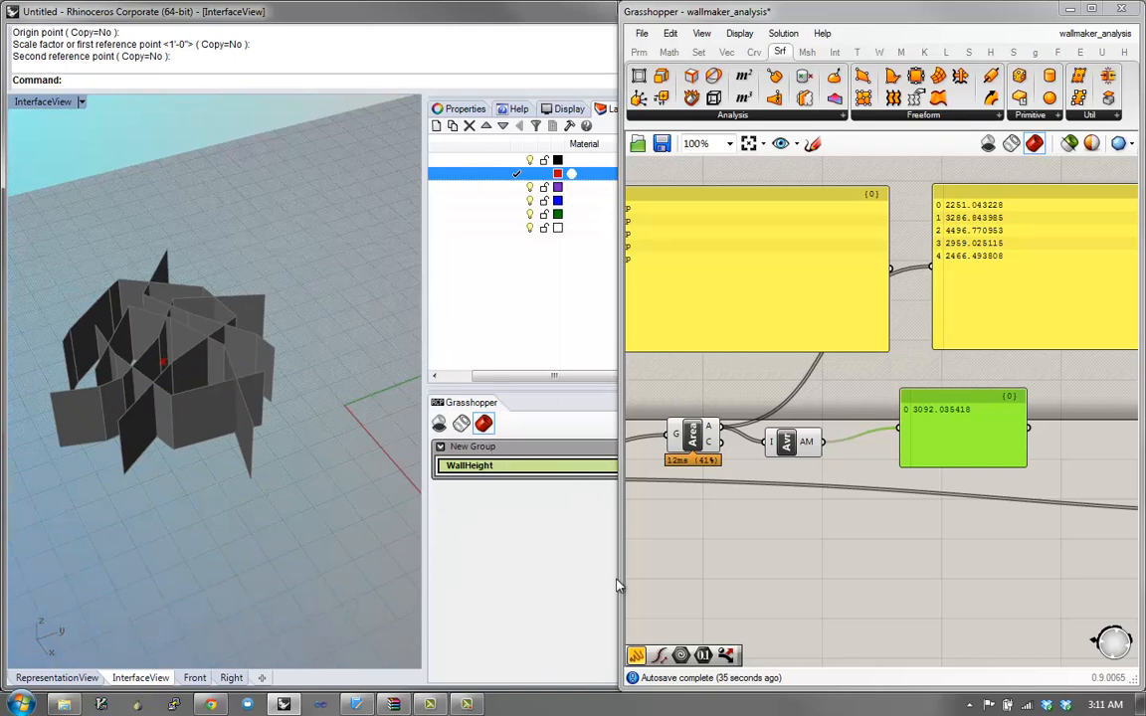
drag(617, 586, 673, 586)
drag(589, 467, 521, 477)
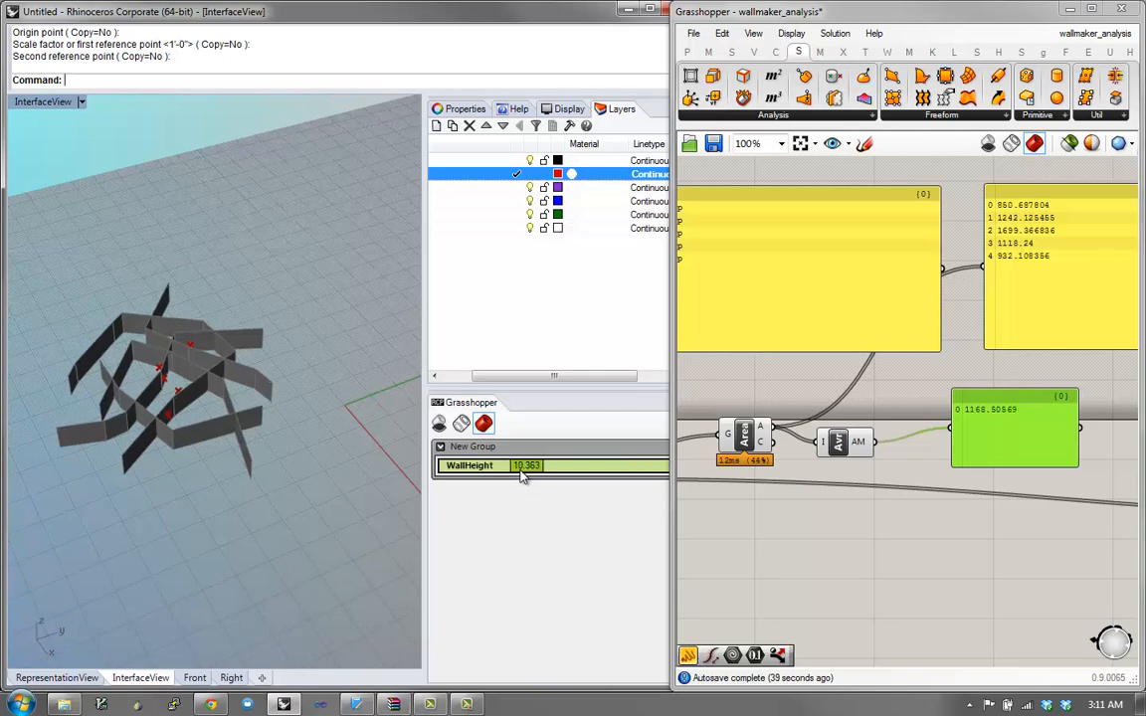
Step: Reposition the average-area panel and the Average component to make room beside the Area component
right_drag(181, 447, 144, 398)
scroll(137, 373, up, 5)
scroll(137, 373, down, 6)
right_drag(259, 410, 308, 410)
right_drag(1058, 453, 972, 453)
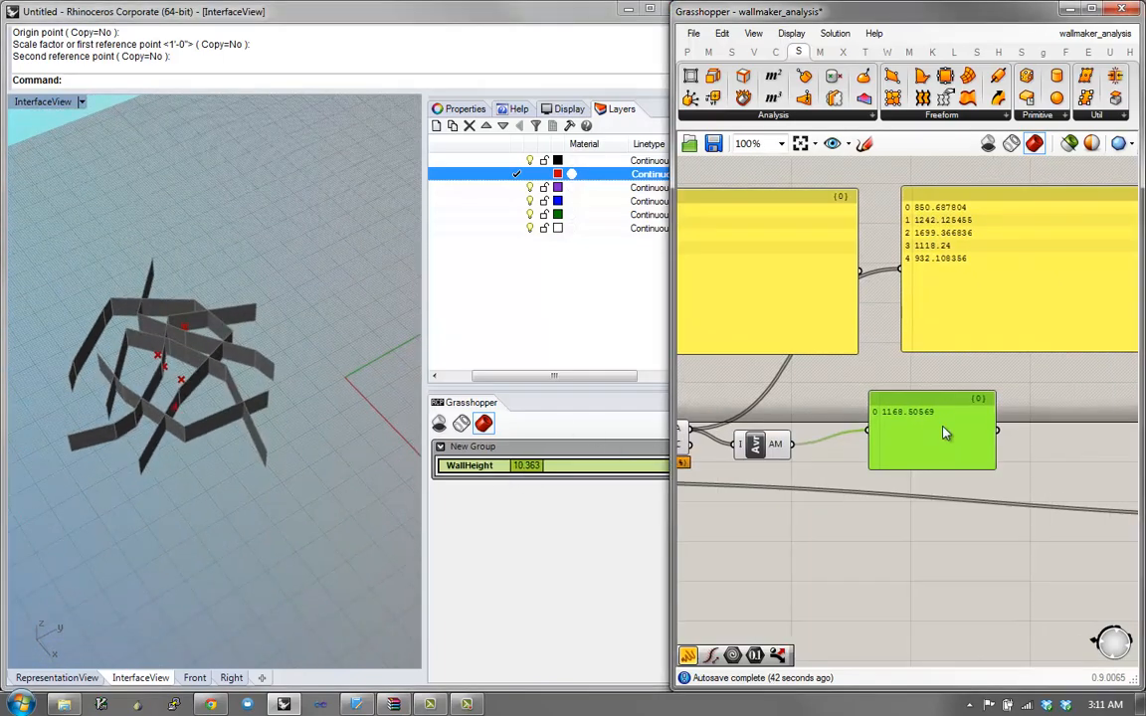
scroll(932, 416, up, 1)
mouse_move(916, 436)
mouse_down()
mouse_move(938, 430)
mouse_move(916, 467)
mouse_move(912, 456)
mouse_up()
right_drag(285, 422, 154, 413)
scroll(888, 348, down, 1)
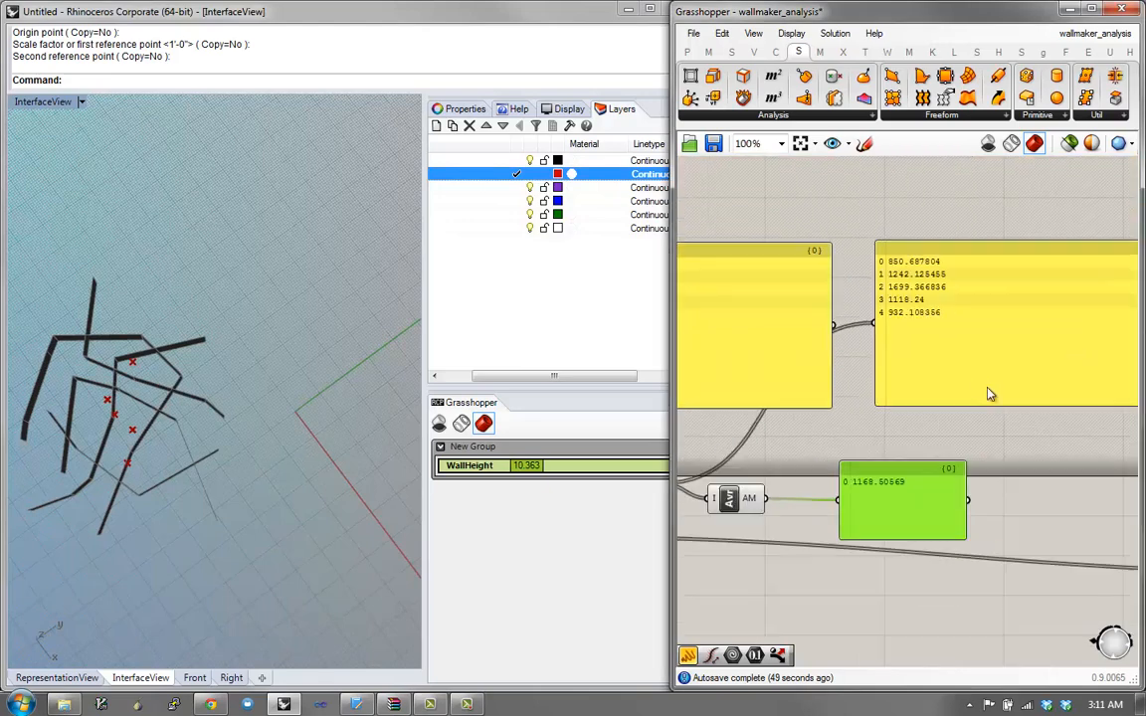
drag(917, 487, 945, 475)
right_drag(954, 456, 1003, 405)
drag(813, 454, 861, 448)
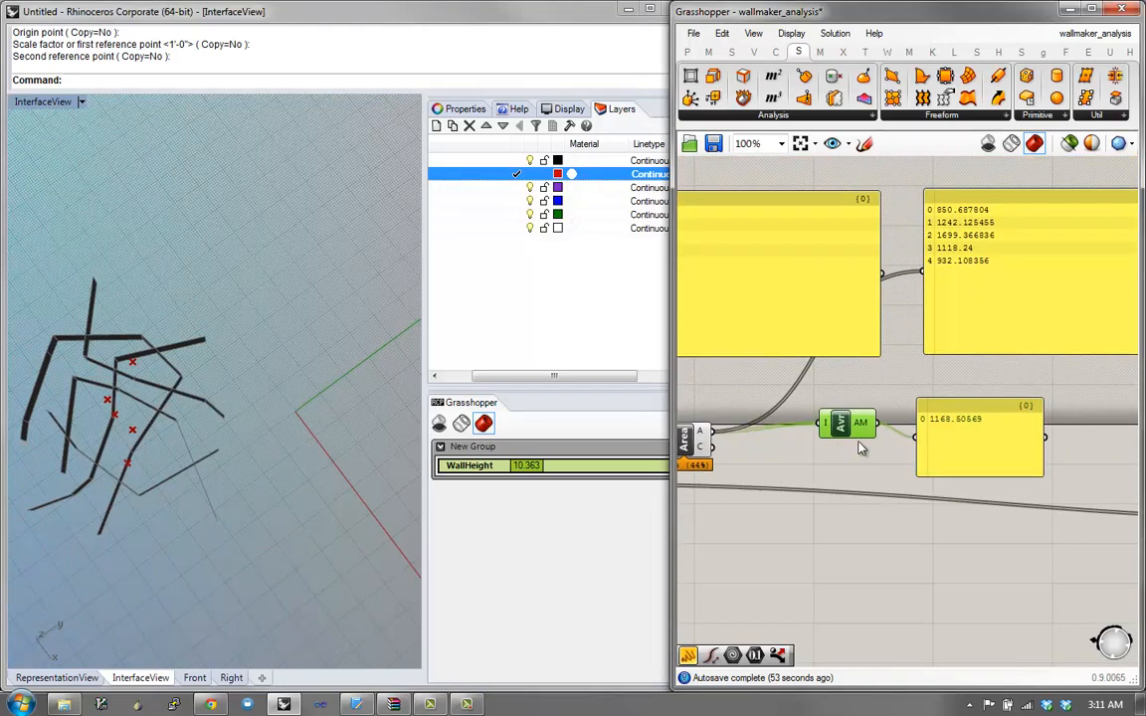
Step: Add a Mass Addition component below Average and feed it from Area's A output
double_click(842, 473)
text(add)
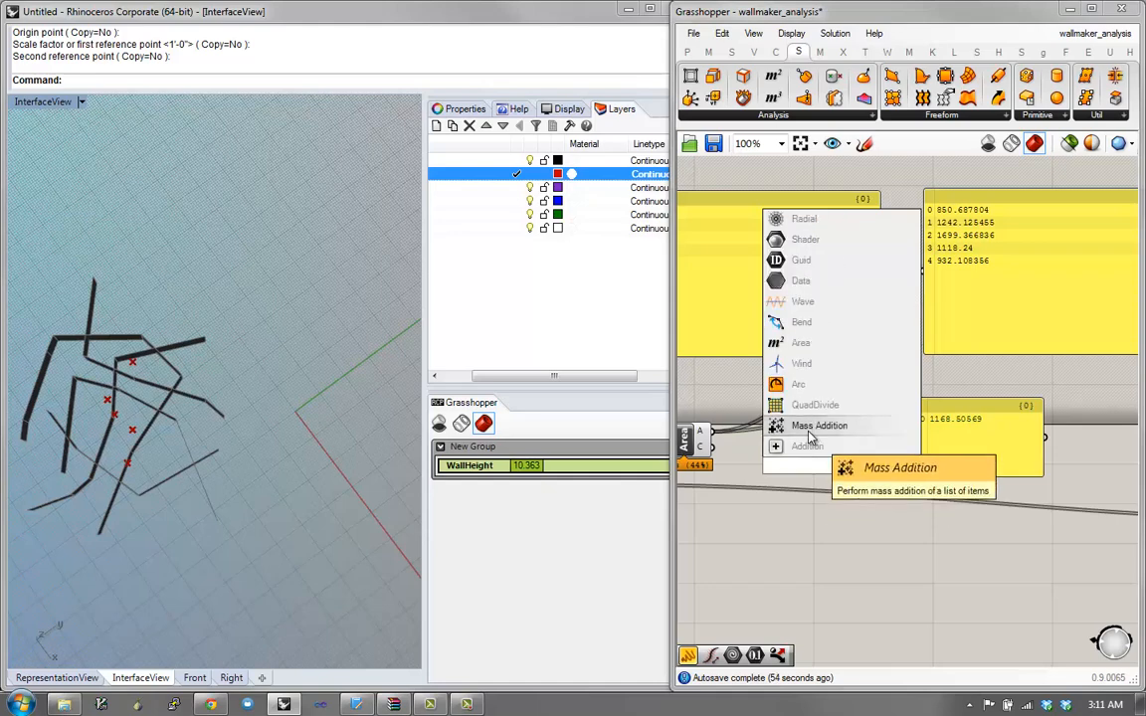
click(758, 439)
drag(803, 466, 821, 466)
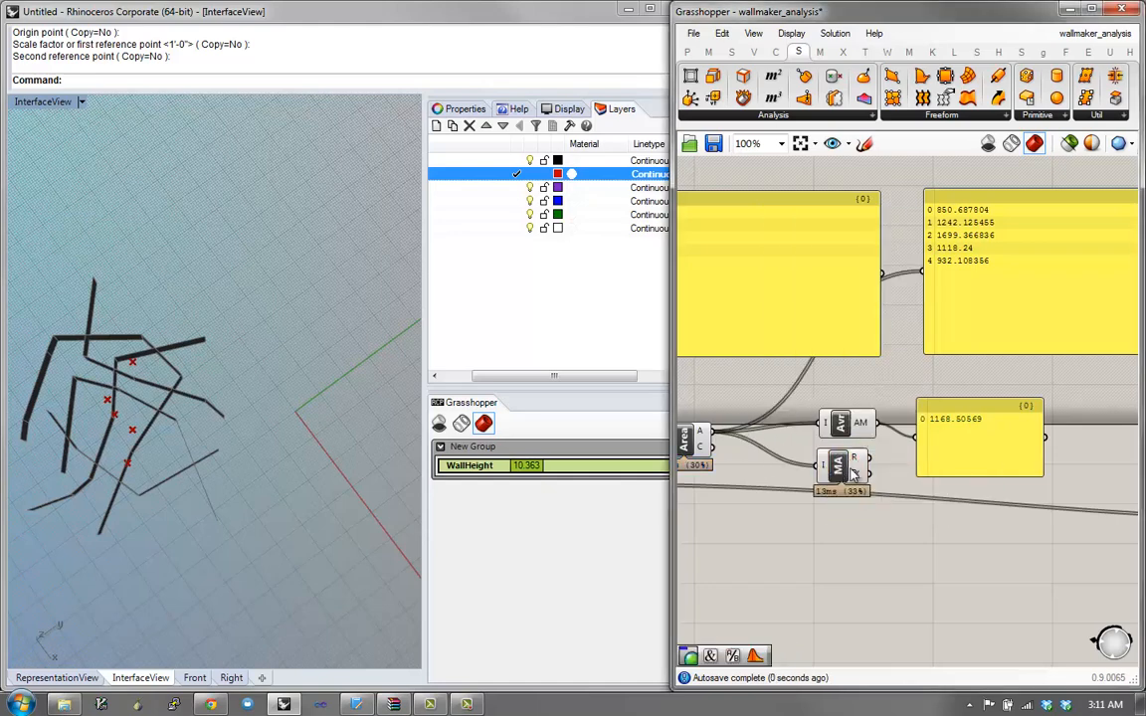
Step: Duplicate the average panel, connect the copy to Mass Addition's R output, and place it directly below the original
click(951, 439)
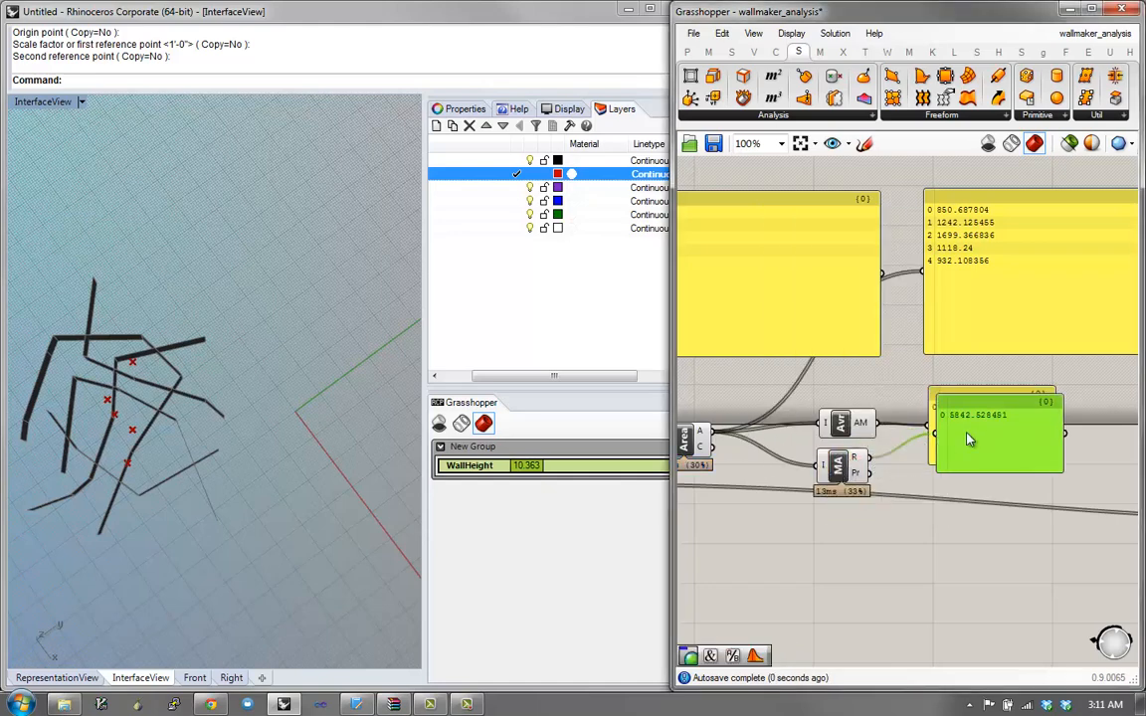
drag(969, 439, 974, 495)
click(974, 422)
right_drag(973, 493, 965, 462)
click(850, 445)
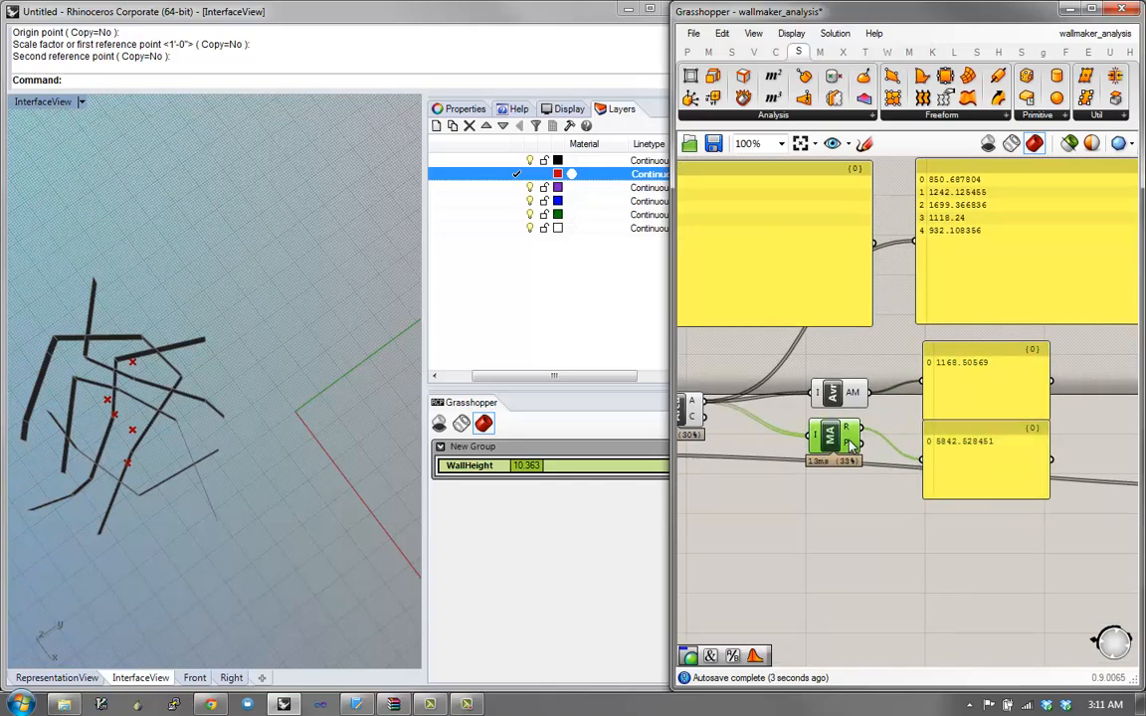
drag(849, 443, 852, 441)
right_drag(324, 438, 149, 347)
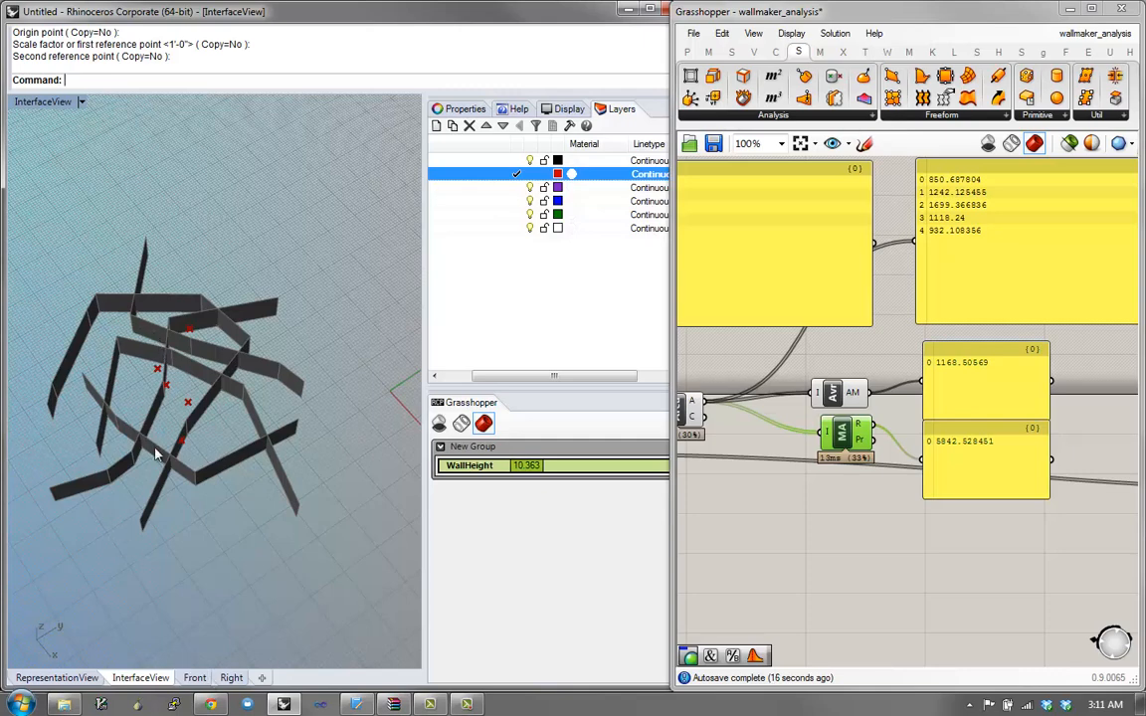
right_drag(216, 513, 245, 400)
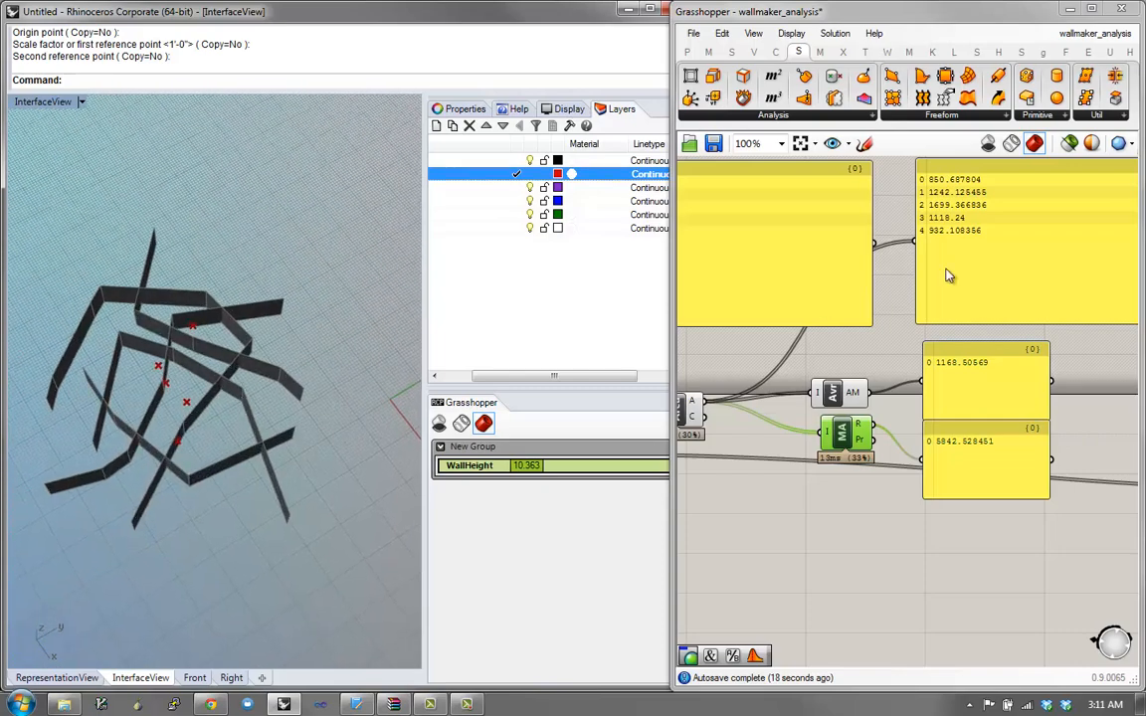
right_drag(1063, 255, 1037, 300)
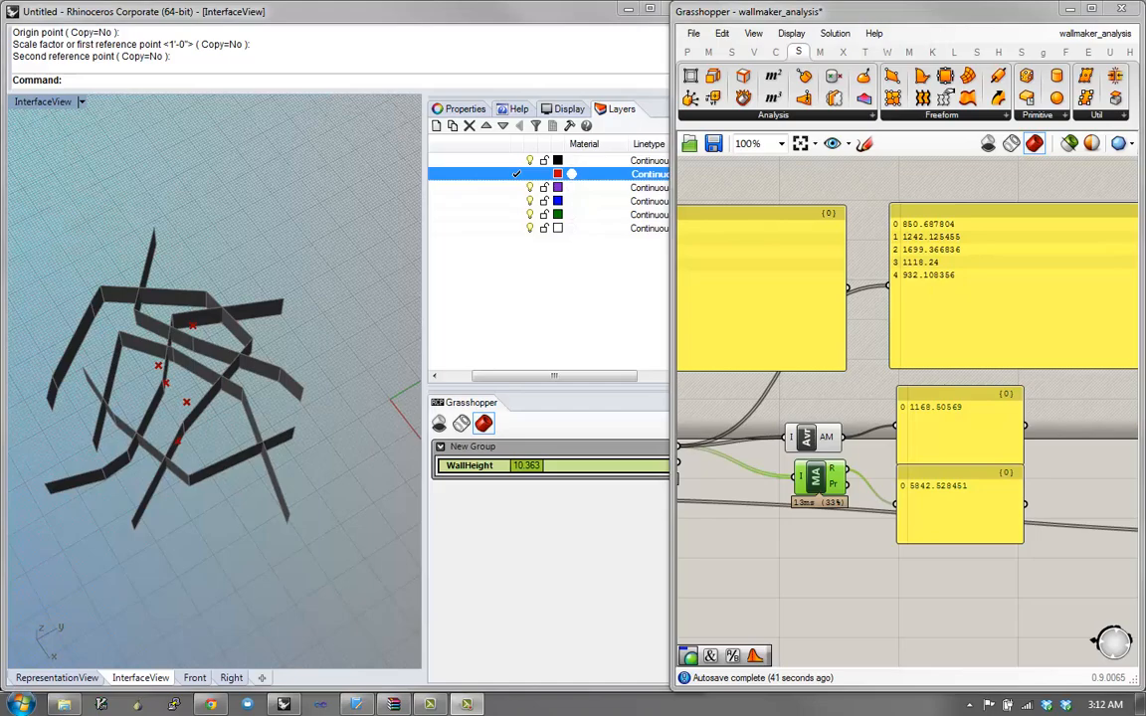
Step: Switch to the browser, examine the basic worked example in Wikipedia's Standard deviation article, and close the page
drag(0, 108, 666, 103)
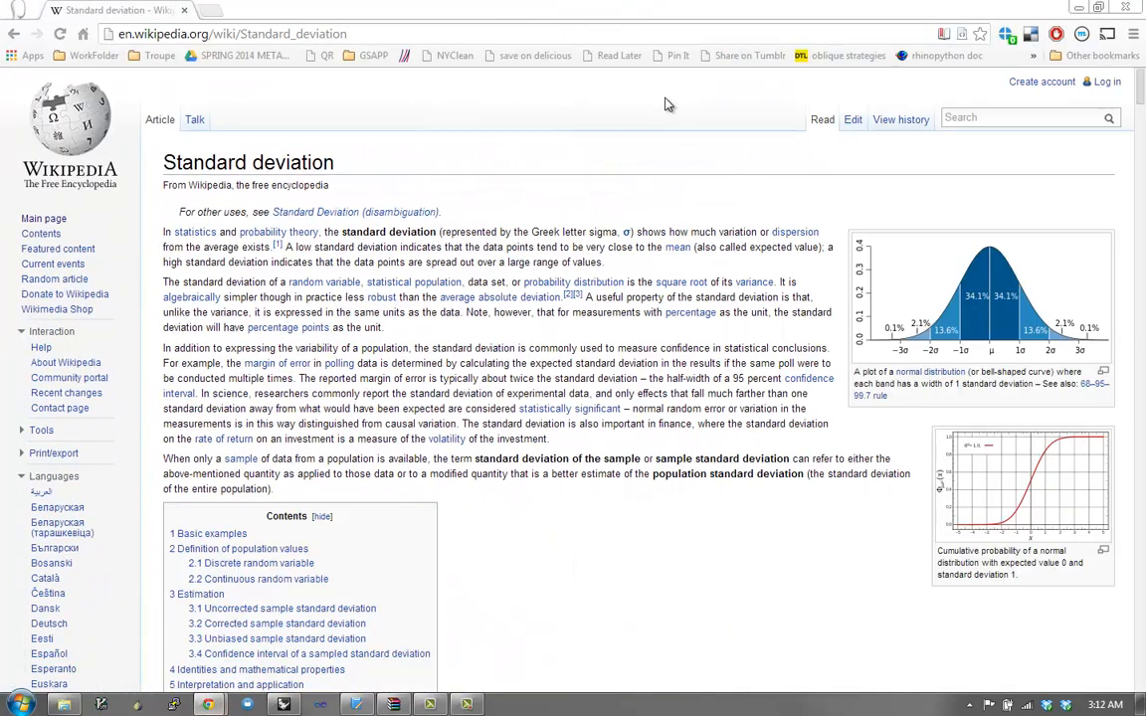
scroll(669, 196, down, 1)
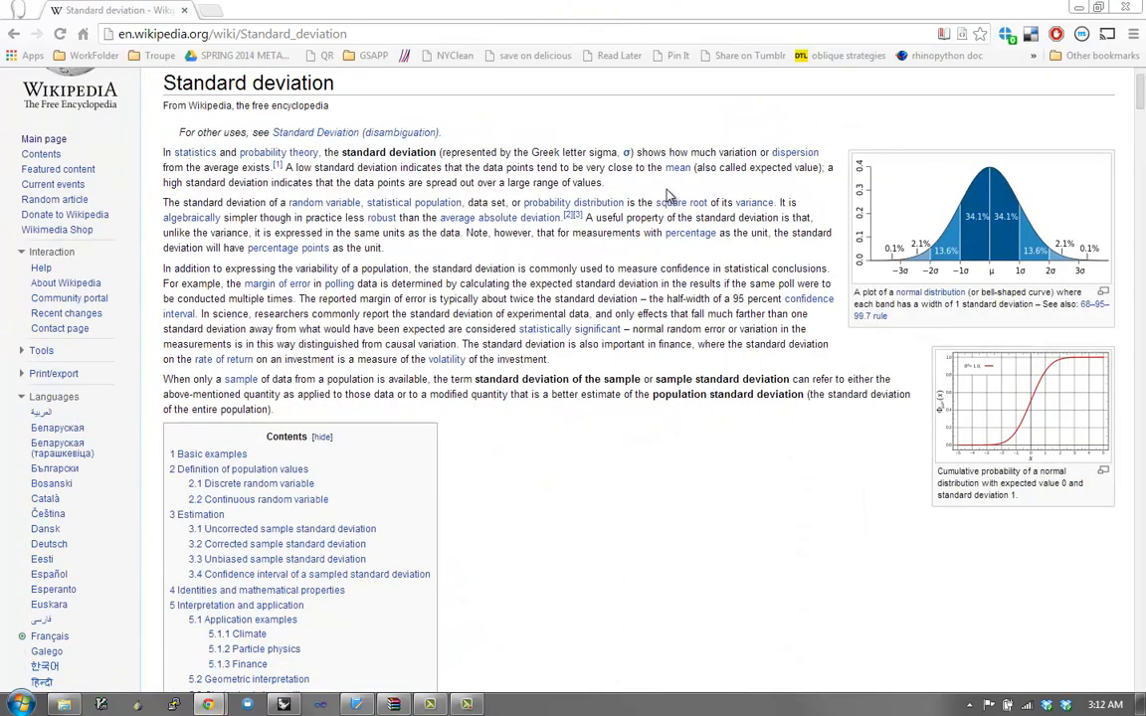
scroll(669, 196, down, 3)
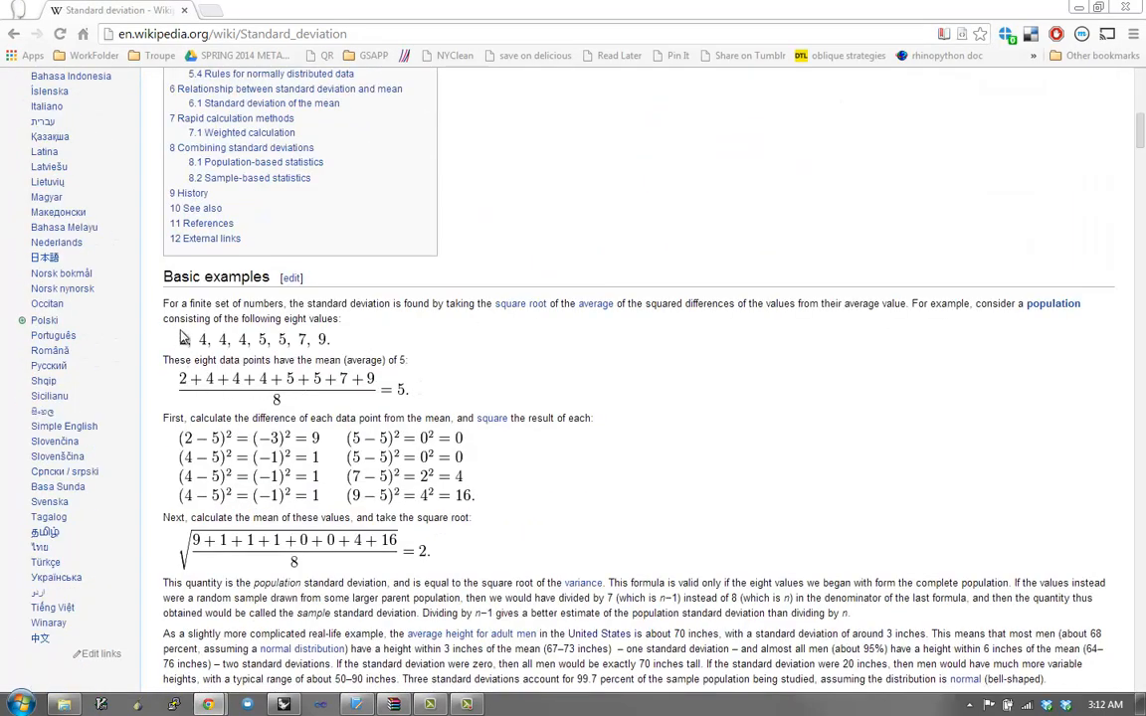
scroll(387, 401, down, 1)
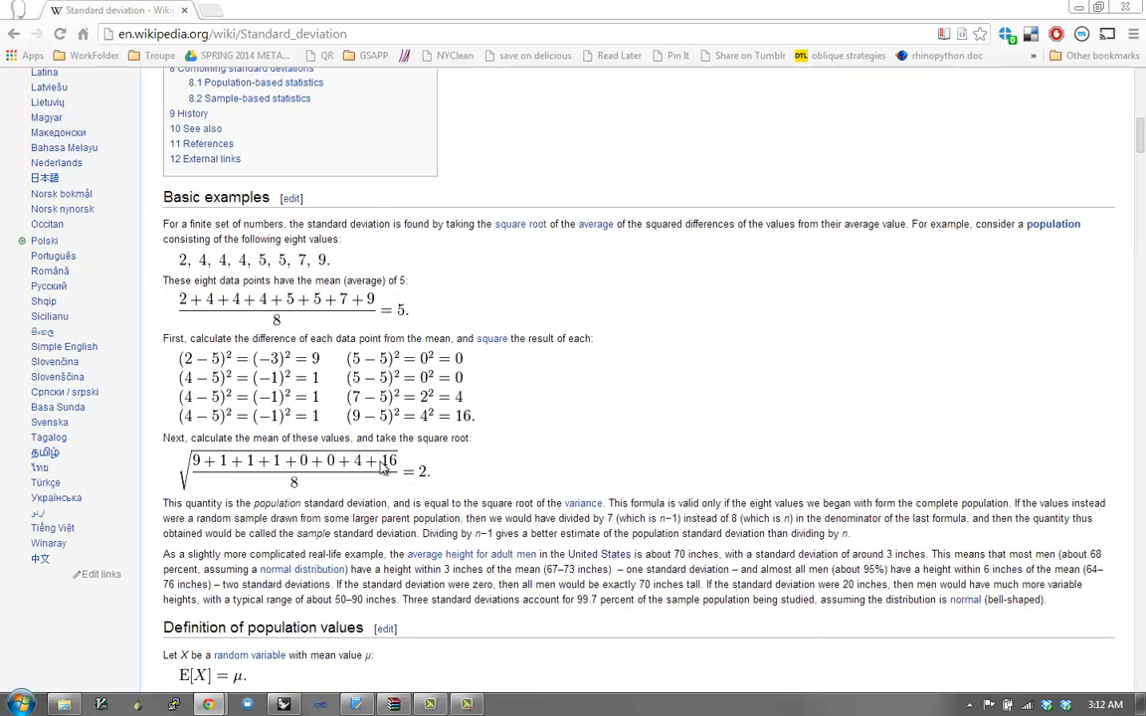
click(1122, 10)
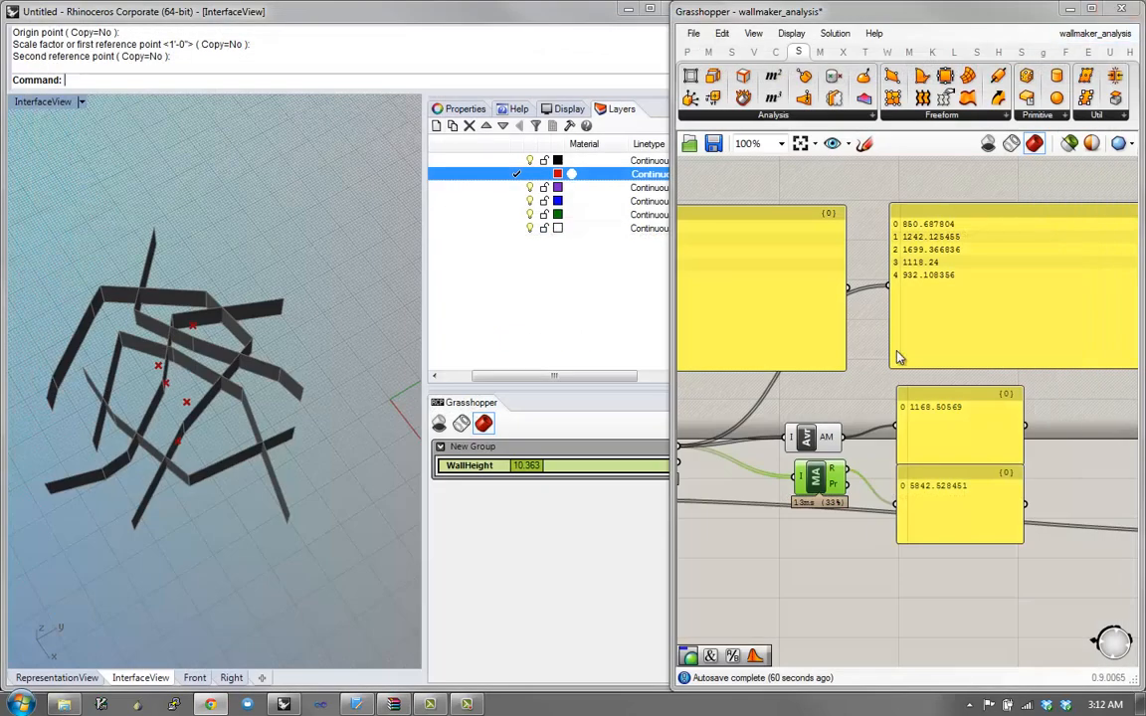
Step: Spread out the Area, Average and Mass Addition components and their panels to free space on the canvas
right_click(900, 304)
right_drag(855, 400, 921, 349)
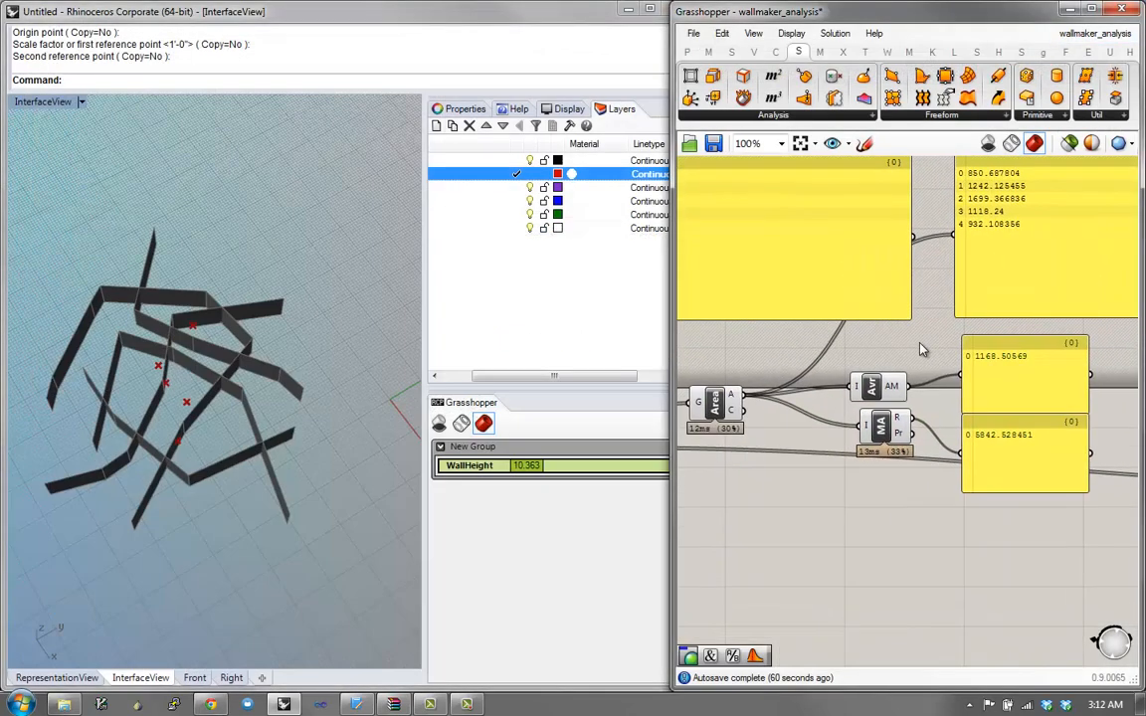
click(863, 418)
right_drag(1074, 455, 1023, 511)
drag(1022, 511, 1040, 514)
drag(1015, 440, 1039, 430)
right_drag(1006, 437, 1041, 434)
right_drag(828, 457, 855, 458)
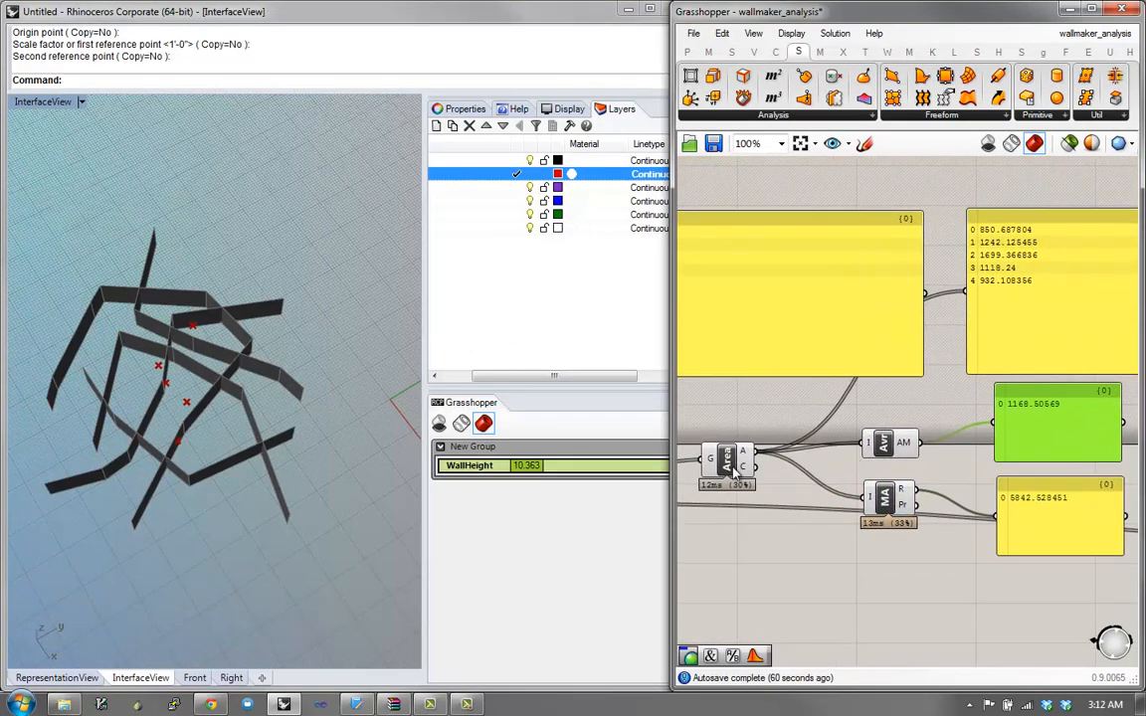
drag(733, 467, 733, 482)
drag(1029, 324, 1005, 357)
right_drag(1006, 356, 957, 344)
click(846, 412)
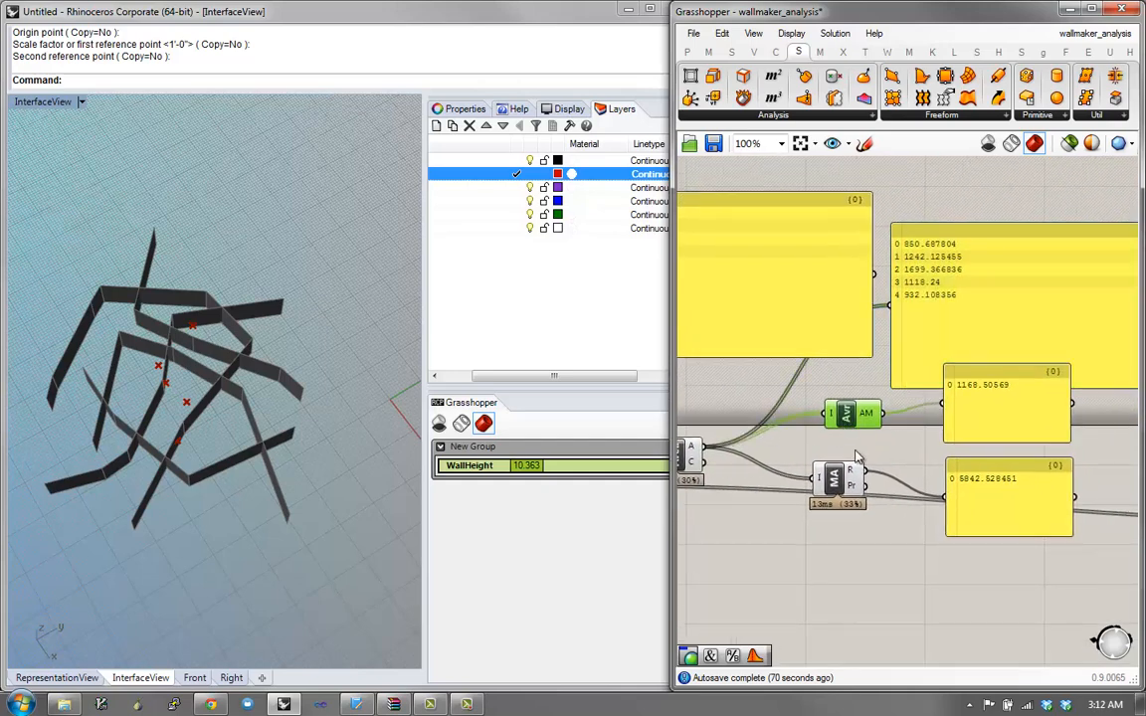
Step: Add a Subtraction component with Area's A output as input A and Average's AM output as input B
double_click(878, 564)
text(-)
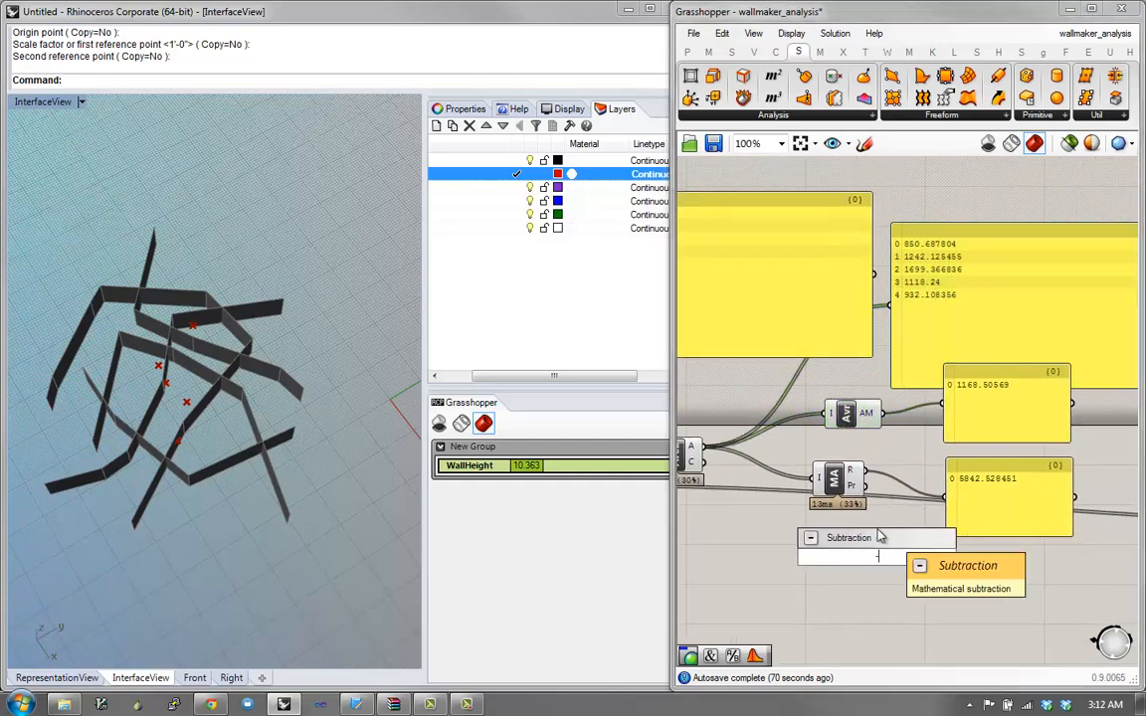
key(Return)
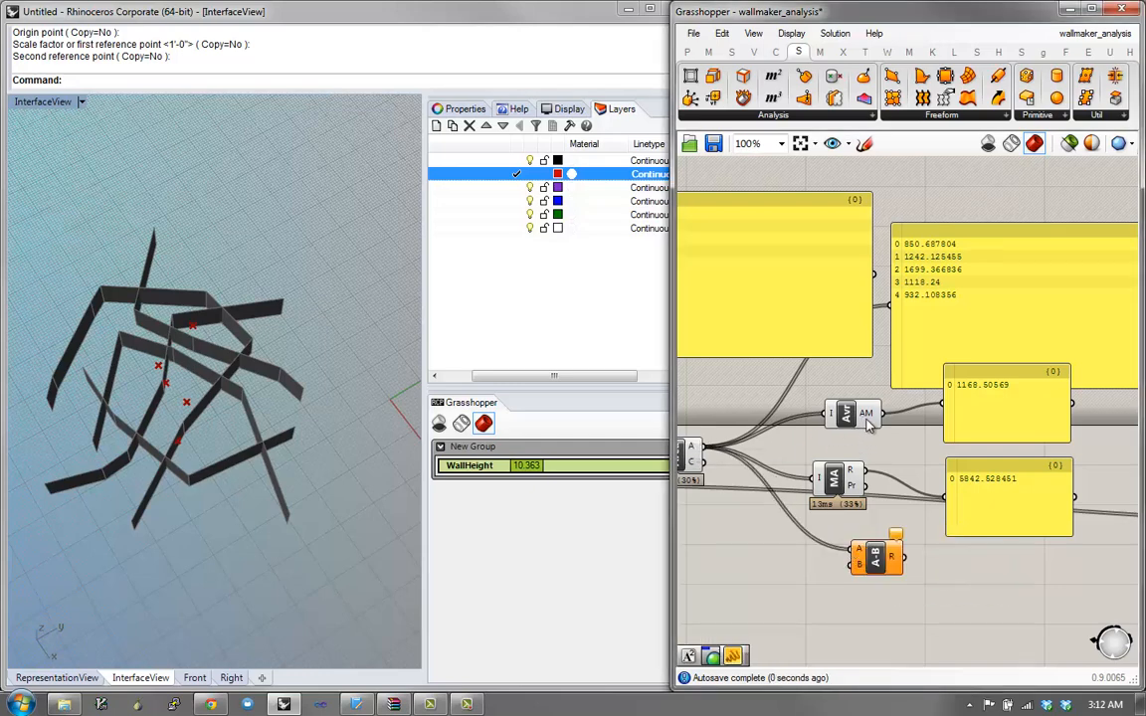
drag(845, 560, 849, 563)
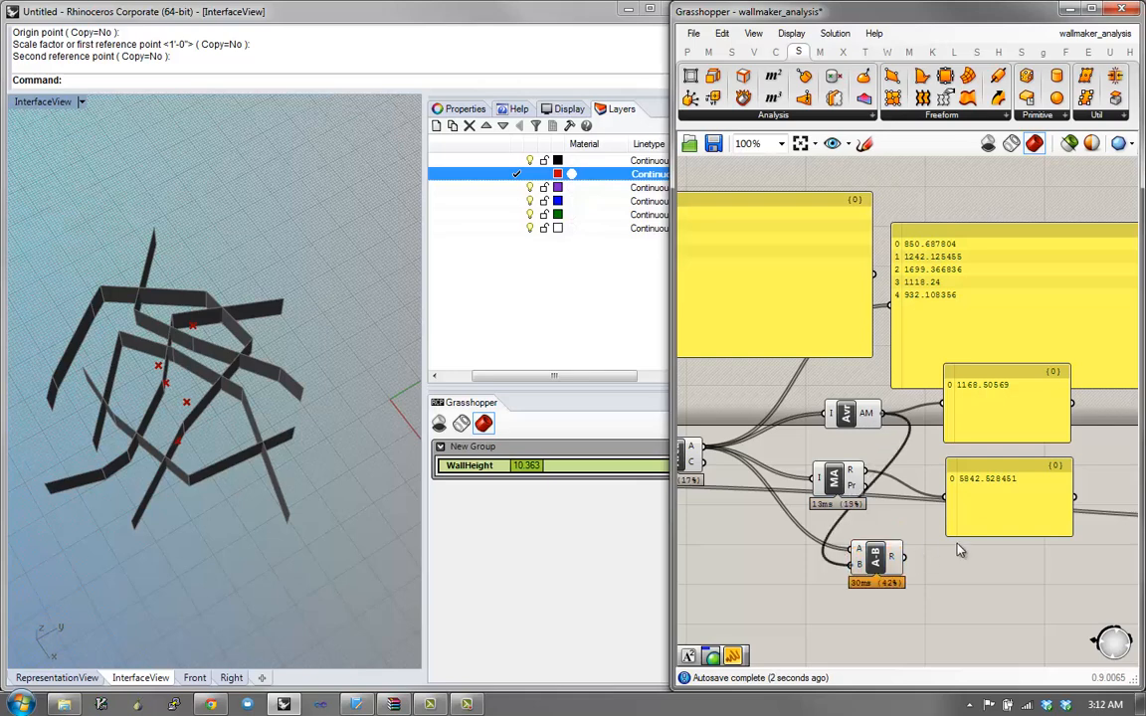
Step: Duplicate the Mass Addition panel, connect the copy to Subtraction's R output, and place both below the other components
right_drag(996, 523, 897, 479)
click(897, 480)
key(ctrl+c)
key(ctrl+v)
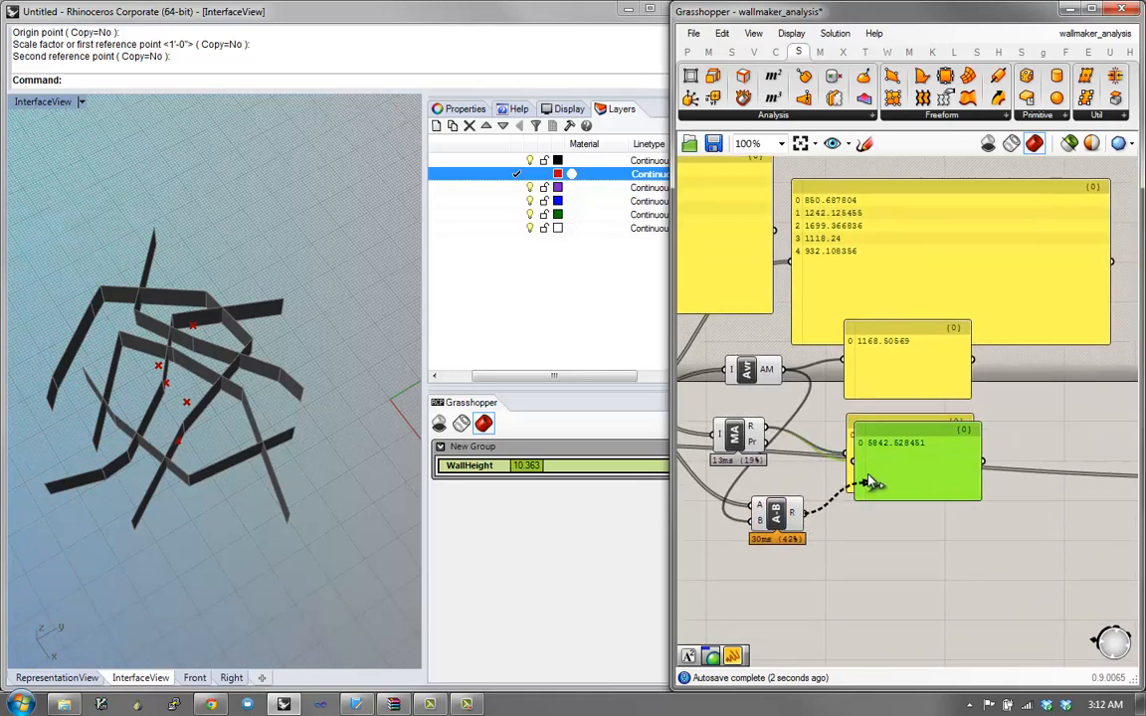
drag(864, 476, 863, 466)
drag(924, 491, 964, 583)
drag(781, 520, 799, 540)
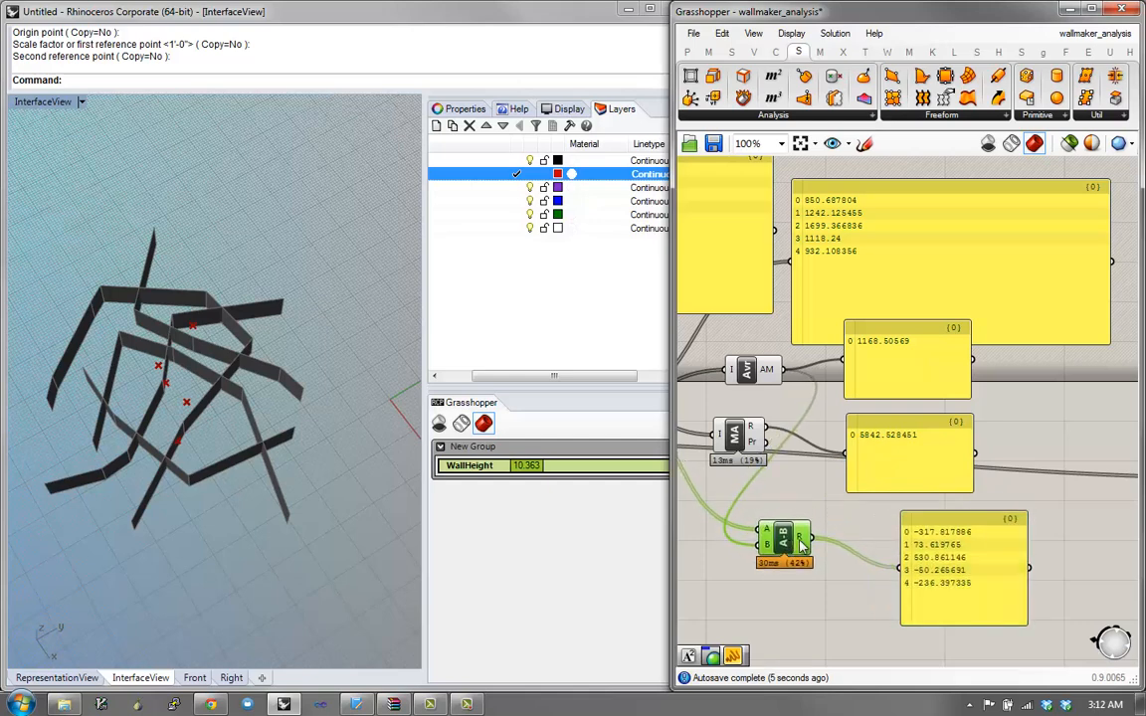
Step: Add a Square component fed by Subtraction's R output and rewire the result panel to its y output
double_click(876, 521)
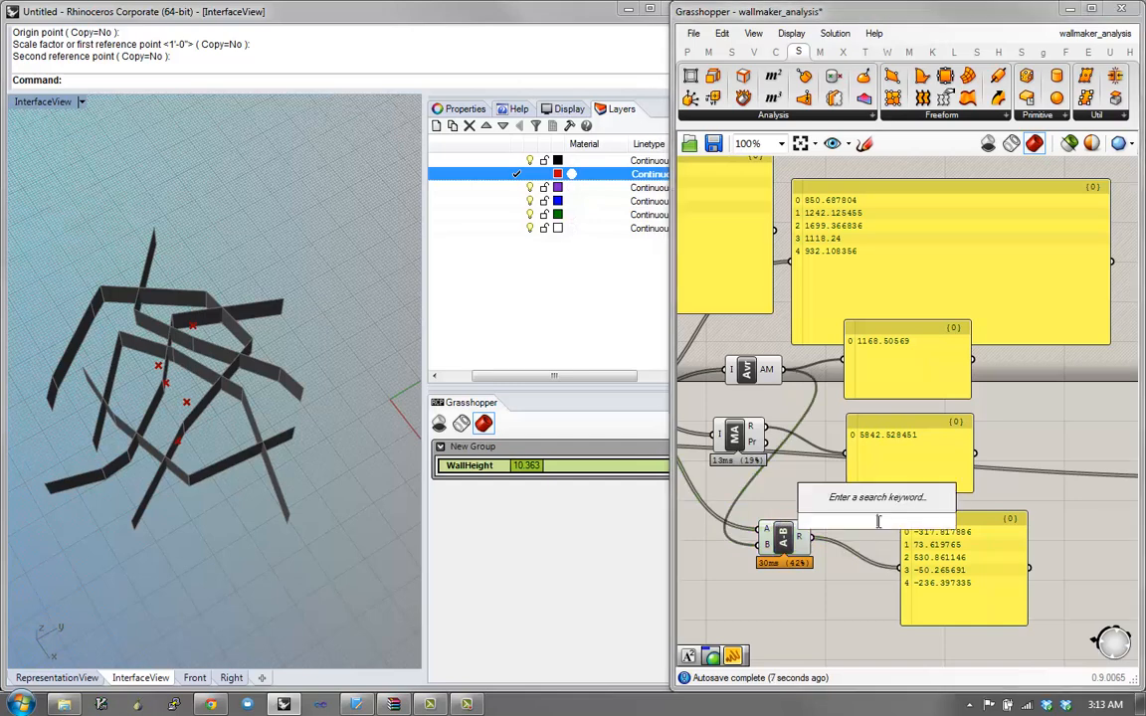
text(square)
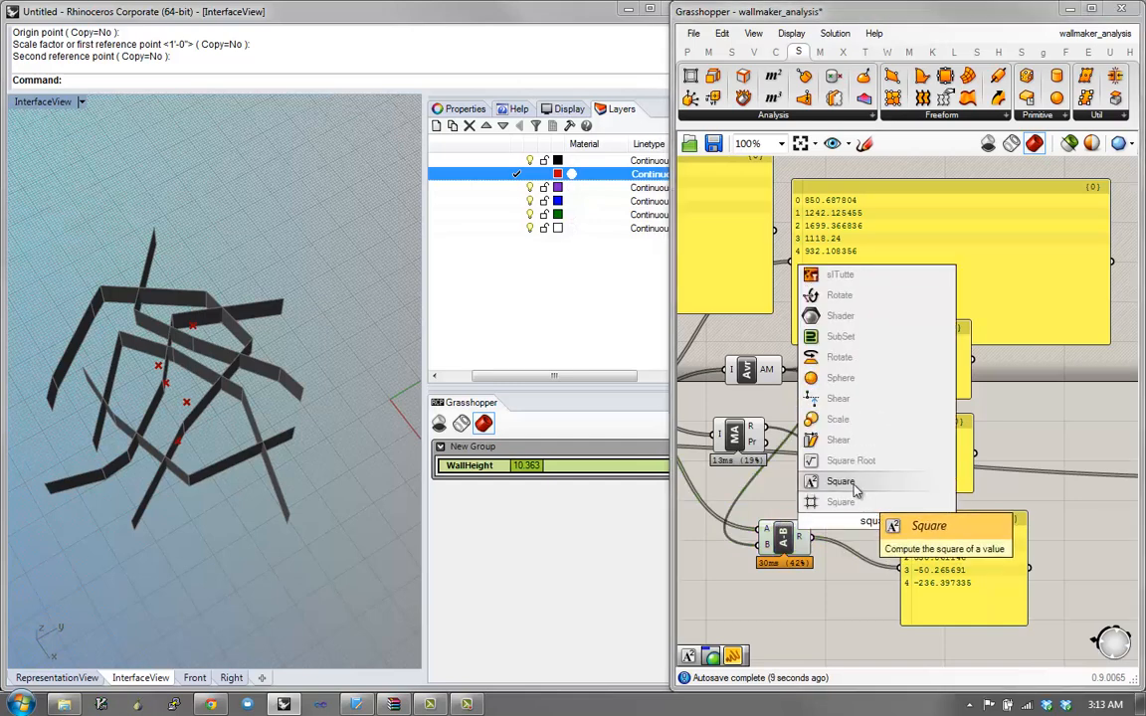
click(822, 502)
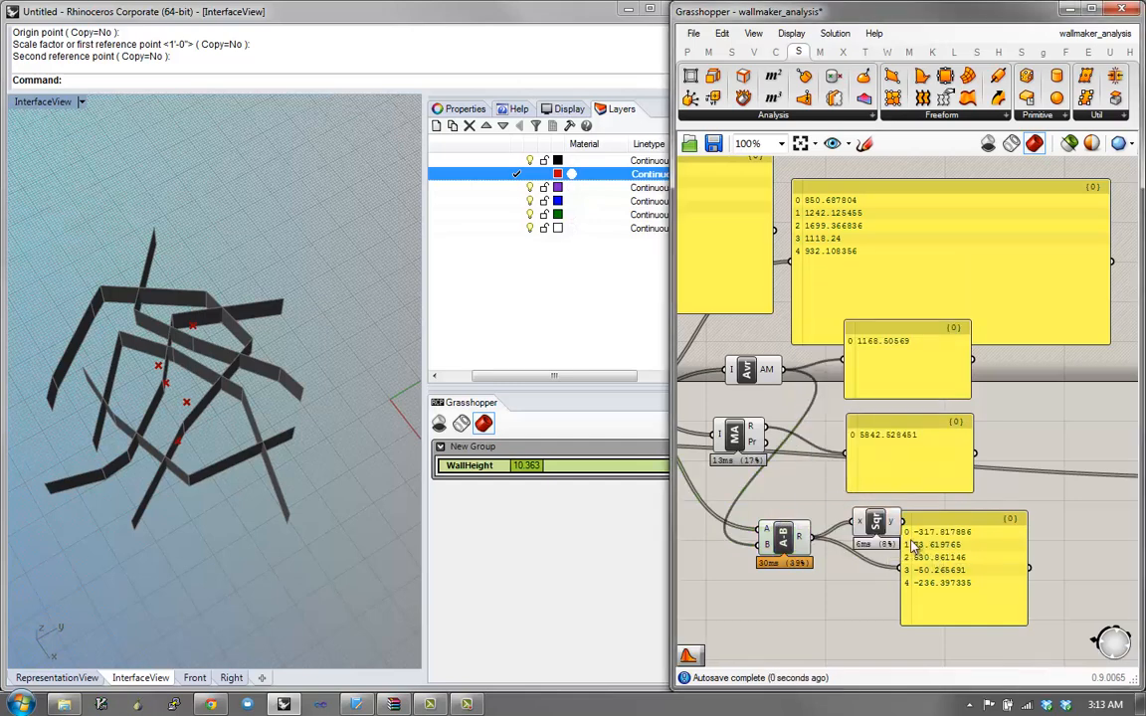
drag(910, 540, 935, 539)
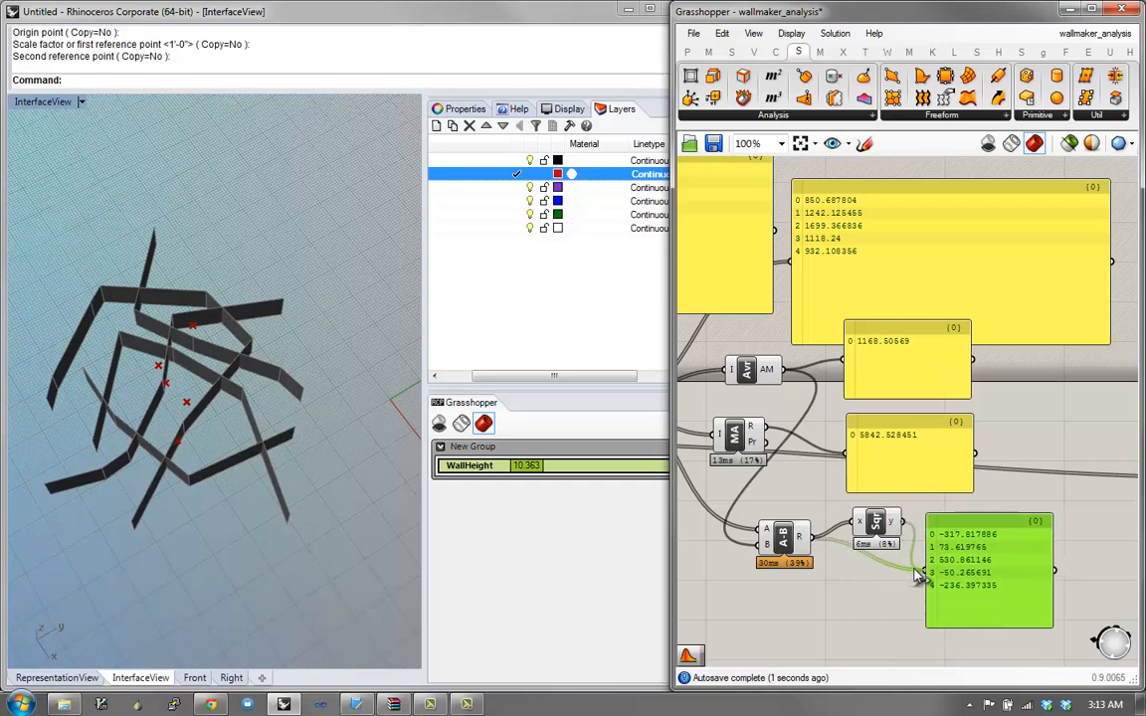
right_drag(946, 565, 933, 529)
drag(947, 543, 960, 521)
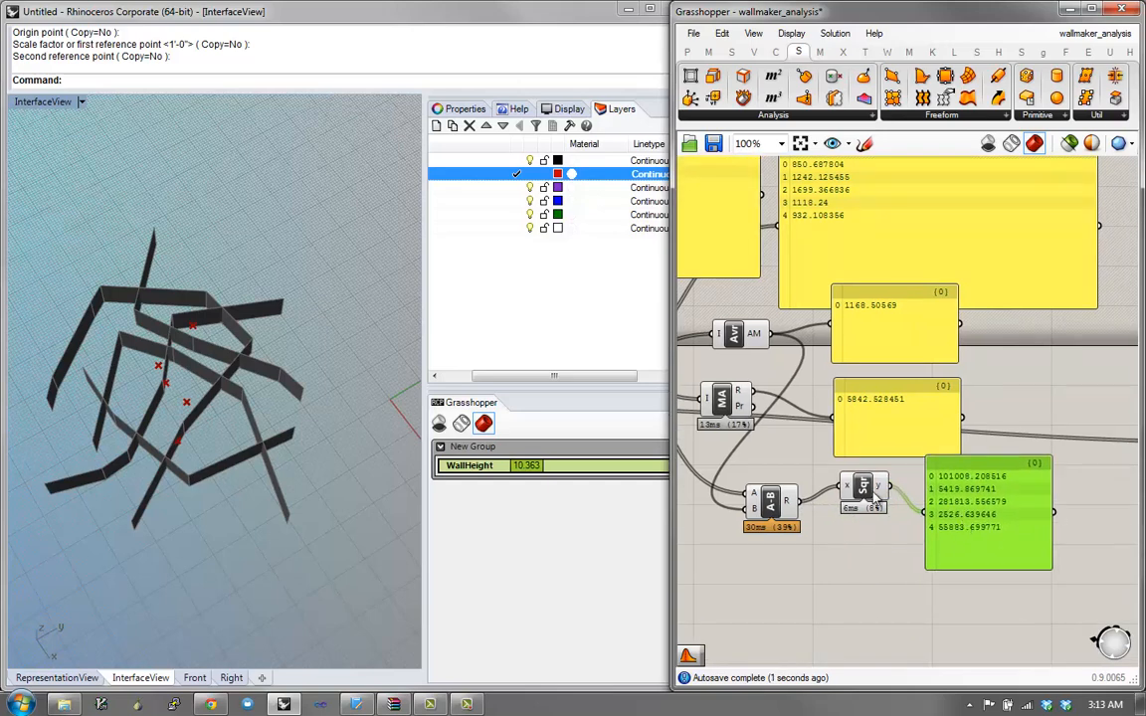
drag(872, 501, 874, 508)
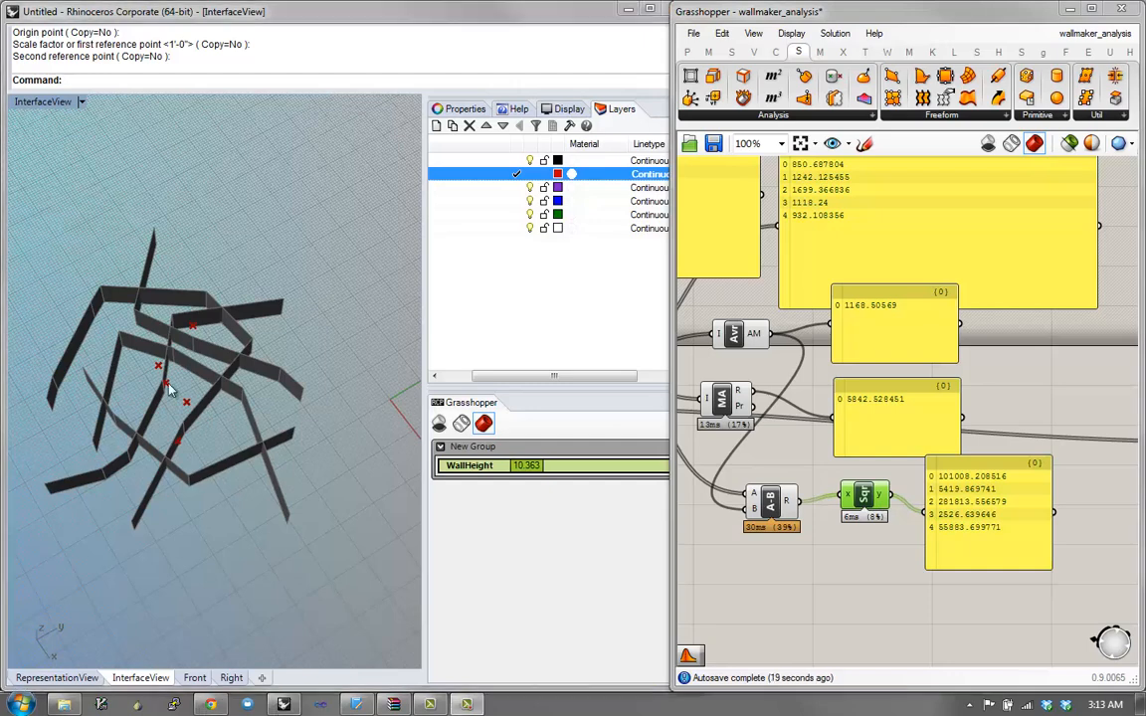
Step: Duplicate the Average component, feed it from Square's y output, and rewire the panel to the copy's AM output
right_click(700, 608)
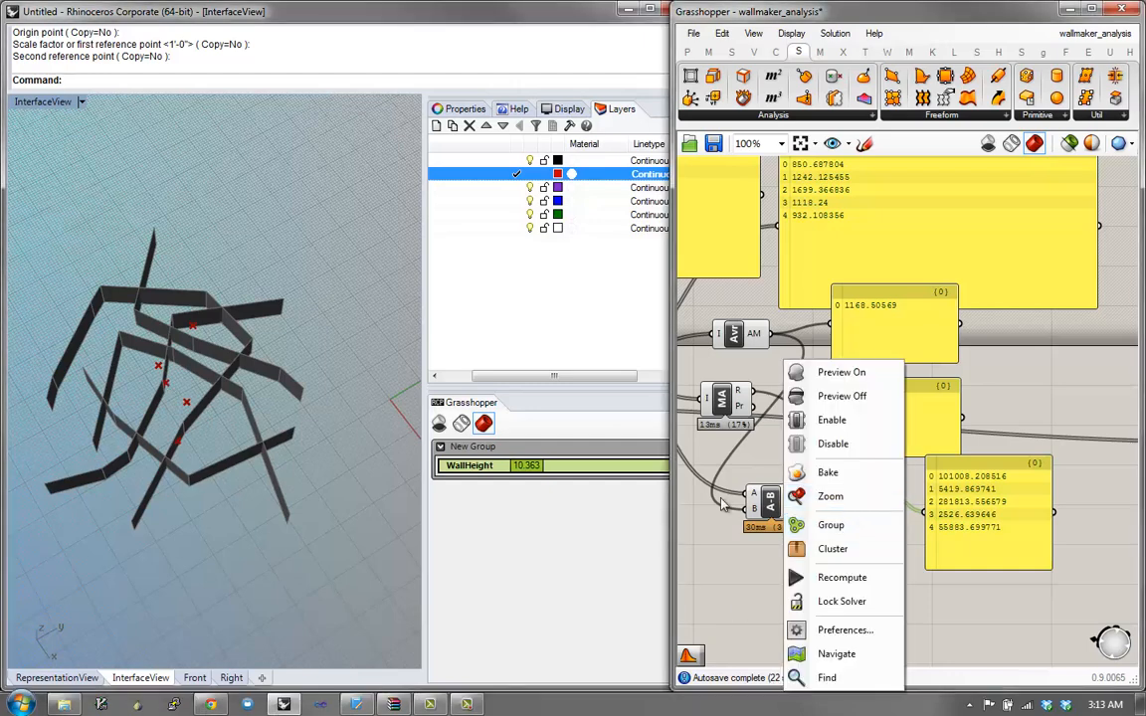
click(704, 567)
right_drag(812, 511, 798, 477)
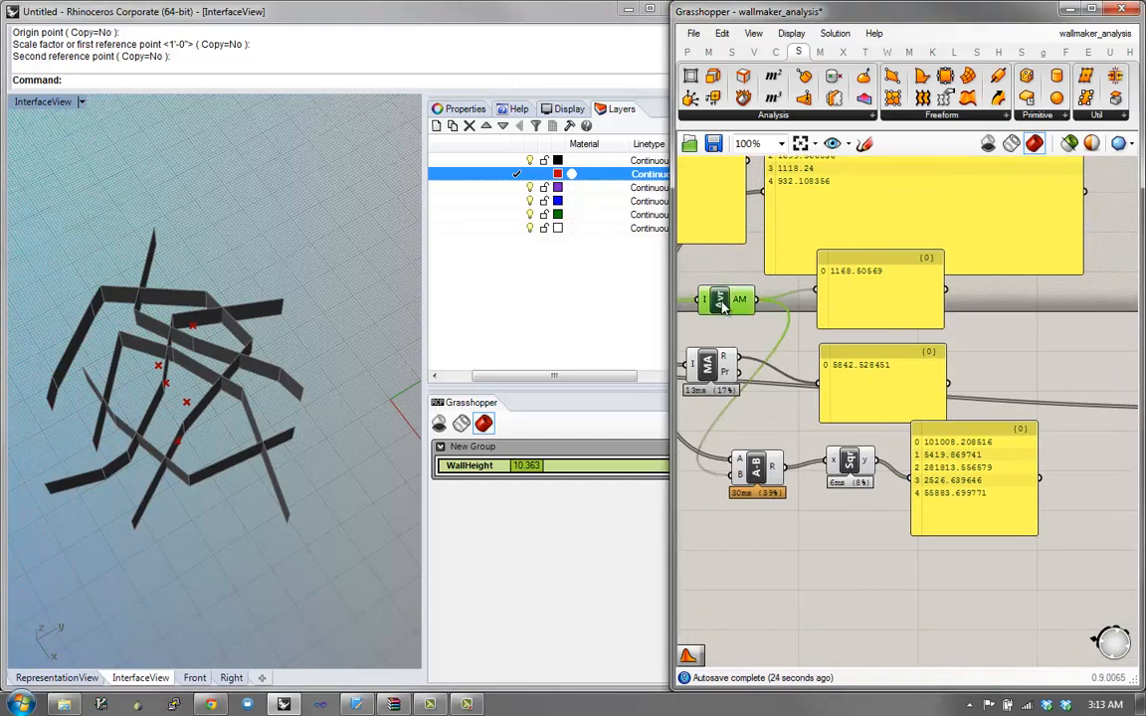
drag(724, 307, 923, 526)
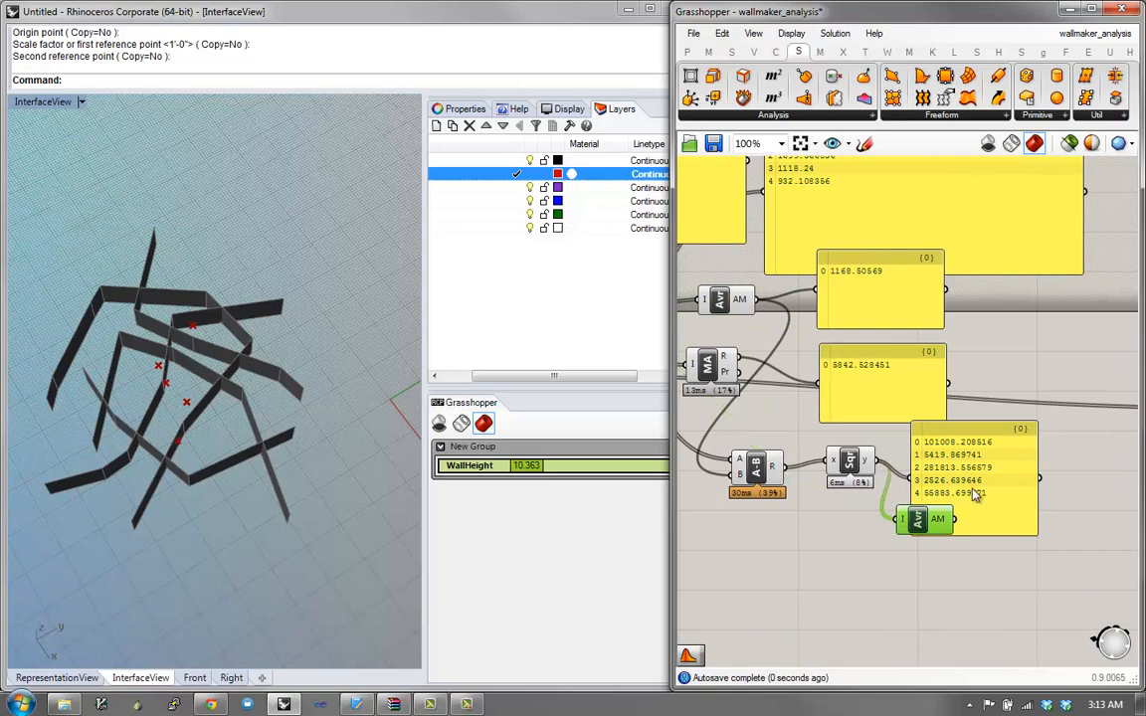
drag(975, 494, 989, 465)
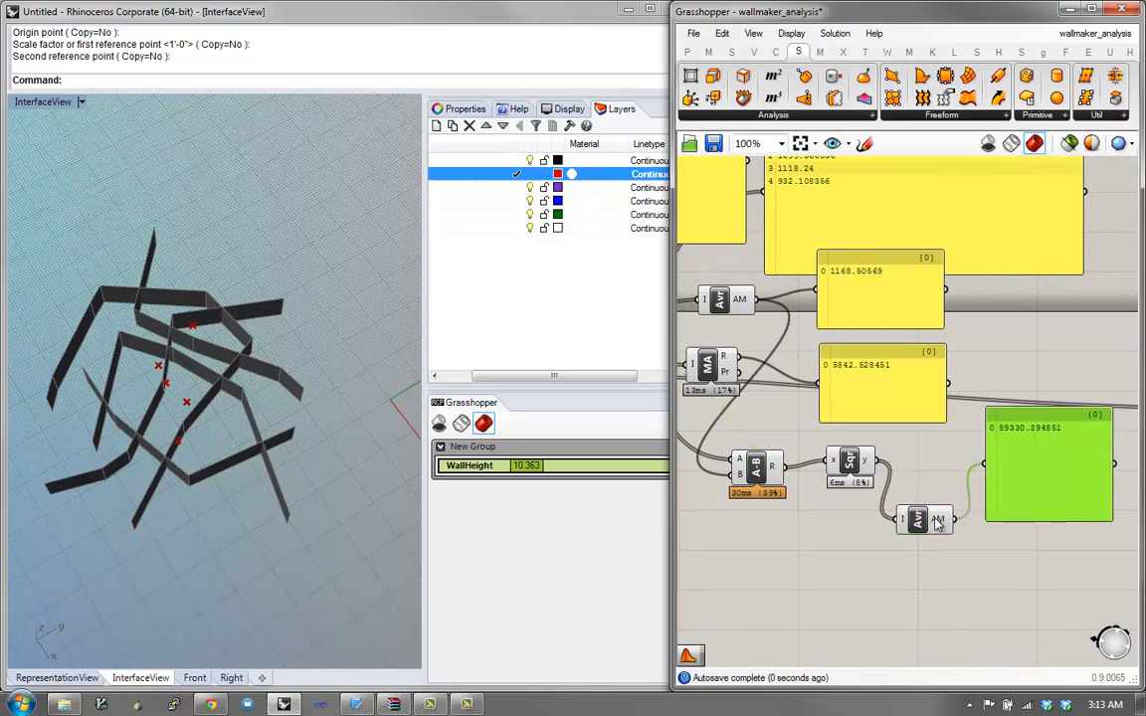
drag(933, 518, 932, 472)
drag(1016, 470, 1083, 459)
Step: Add a Square Root component fed by the second Average's AM output and rewire the panel to its y output
double_click(945, 511)
text(square)
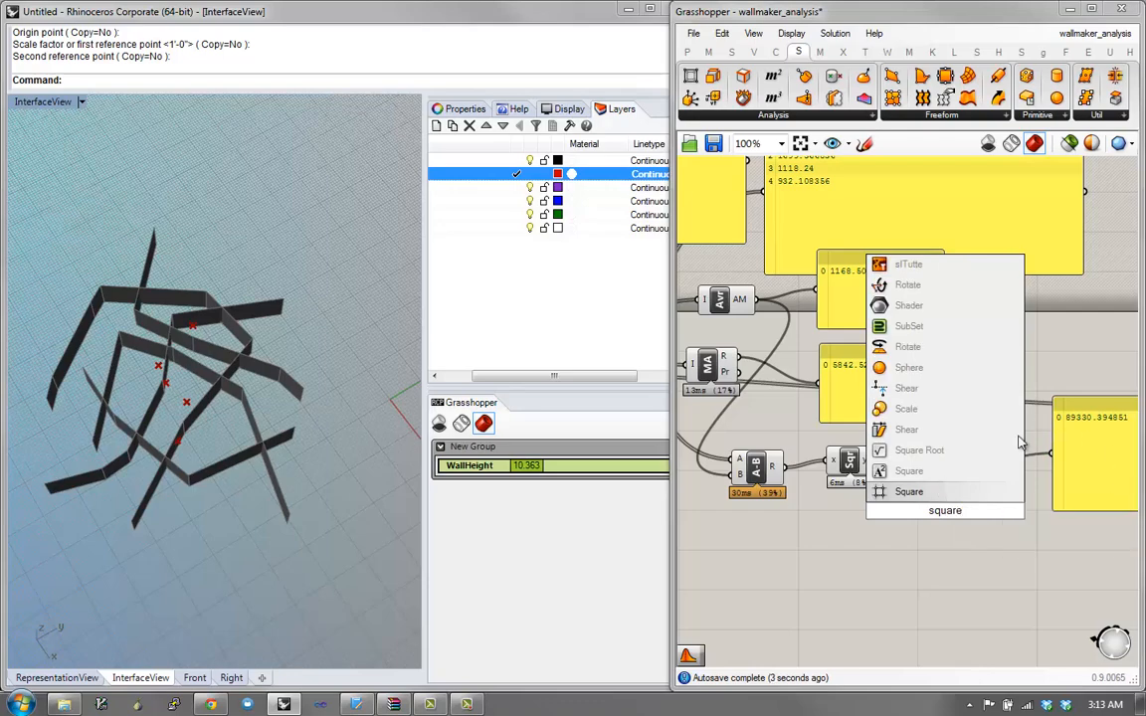
key(Return)
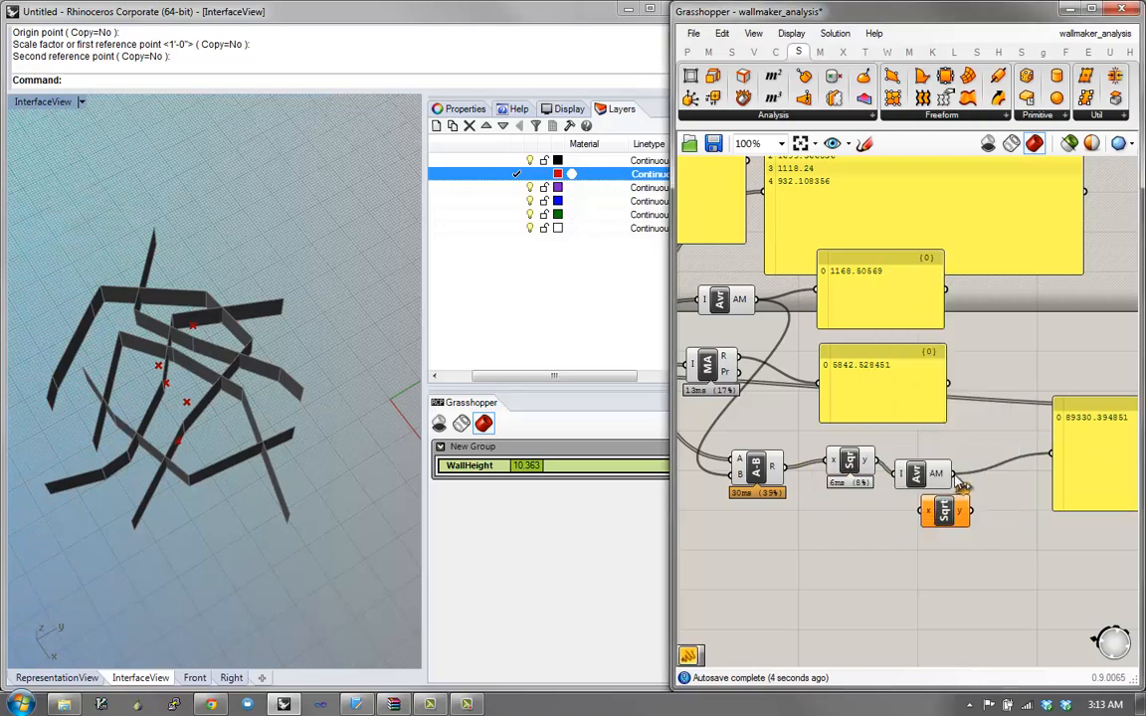
drag(920, 505, 921, 508)
right_drag(974, 514, 912, 535)
drag(897, 539, 949, 513)
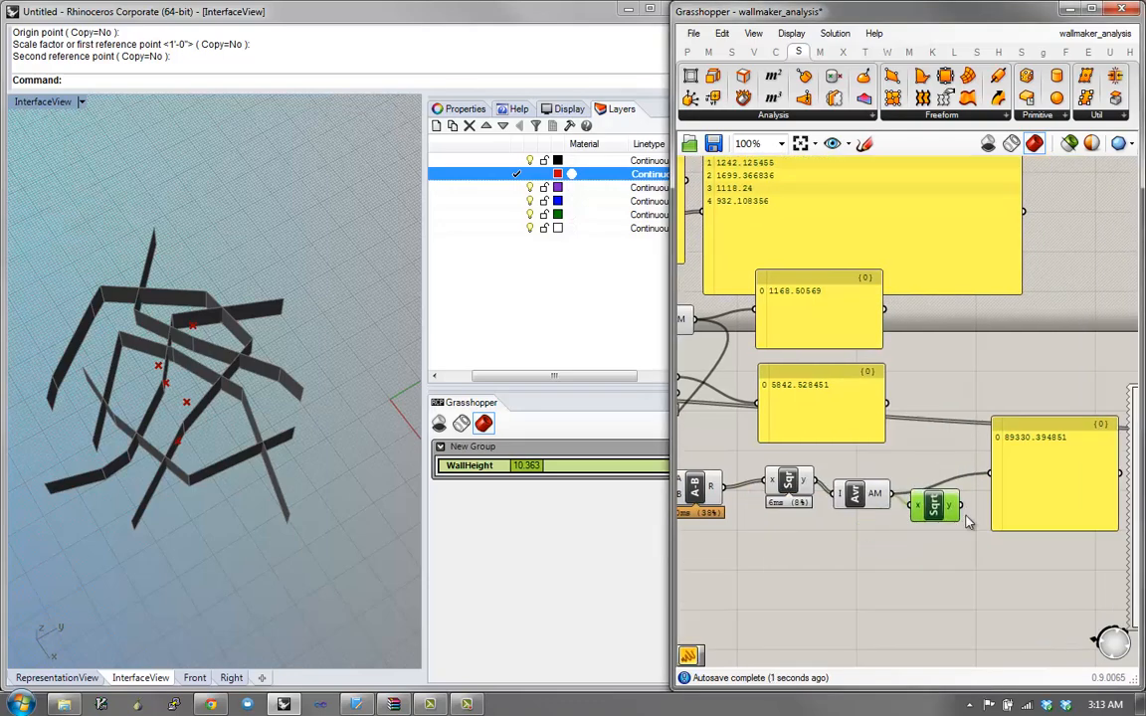
right_drag(955, 524, 1022, 517)
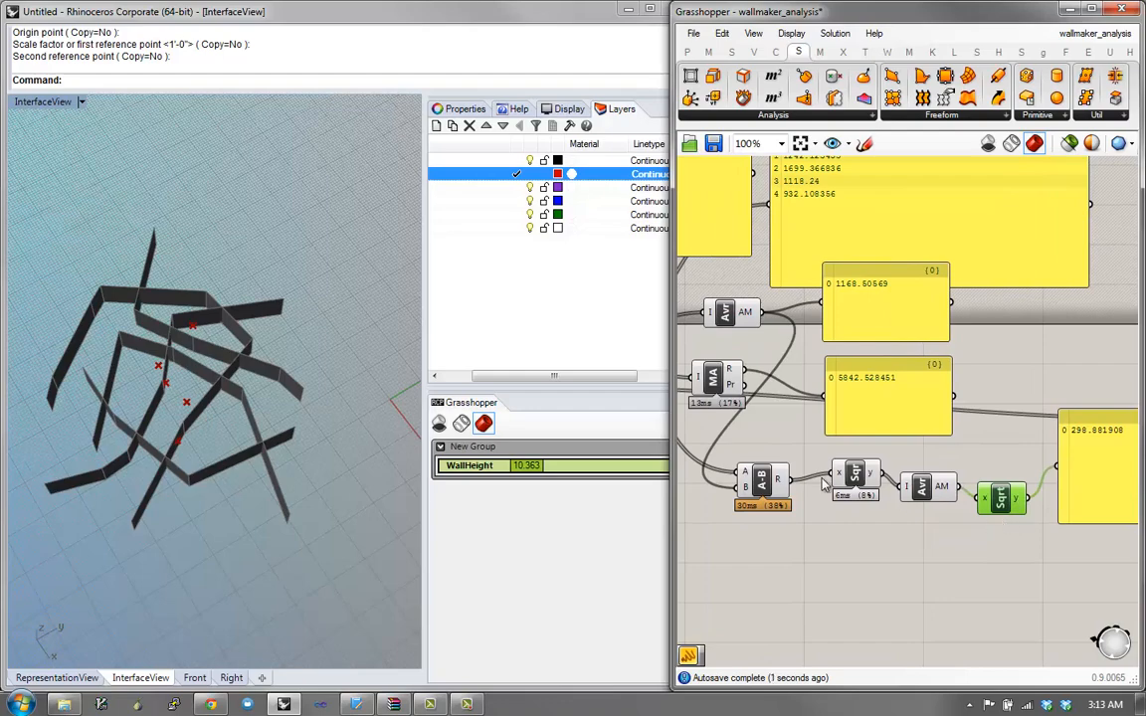
Step: Line up the Square, Average and Square Root components in a row after Subtraction
drag(850, 477, 829, 483)
drag(927, 491, 914, 483)
drag(995, 499, 986, 486)
right_drag(999, 505, 950, 517)
scroll(955, 534, down, 1)
scroll(933, 536, up, 2)
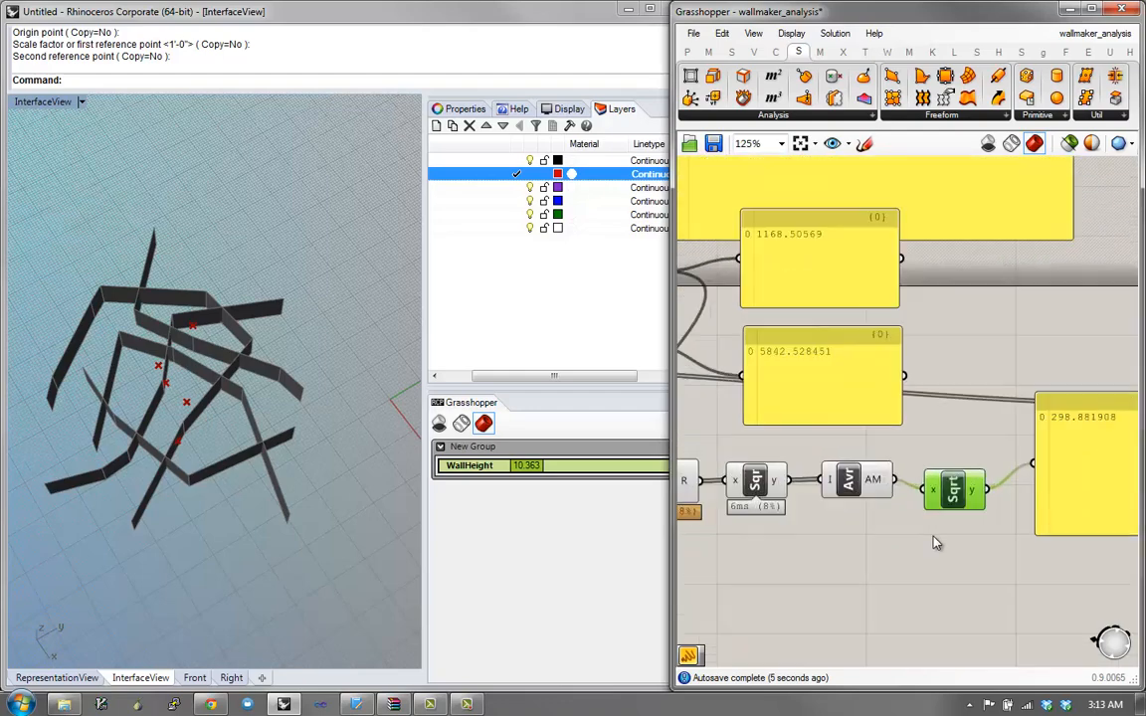
scroll(933, 537, down, 1)
right_drag(794, 542, 837, 559)
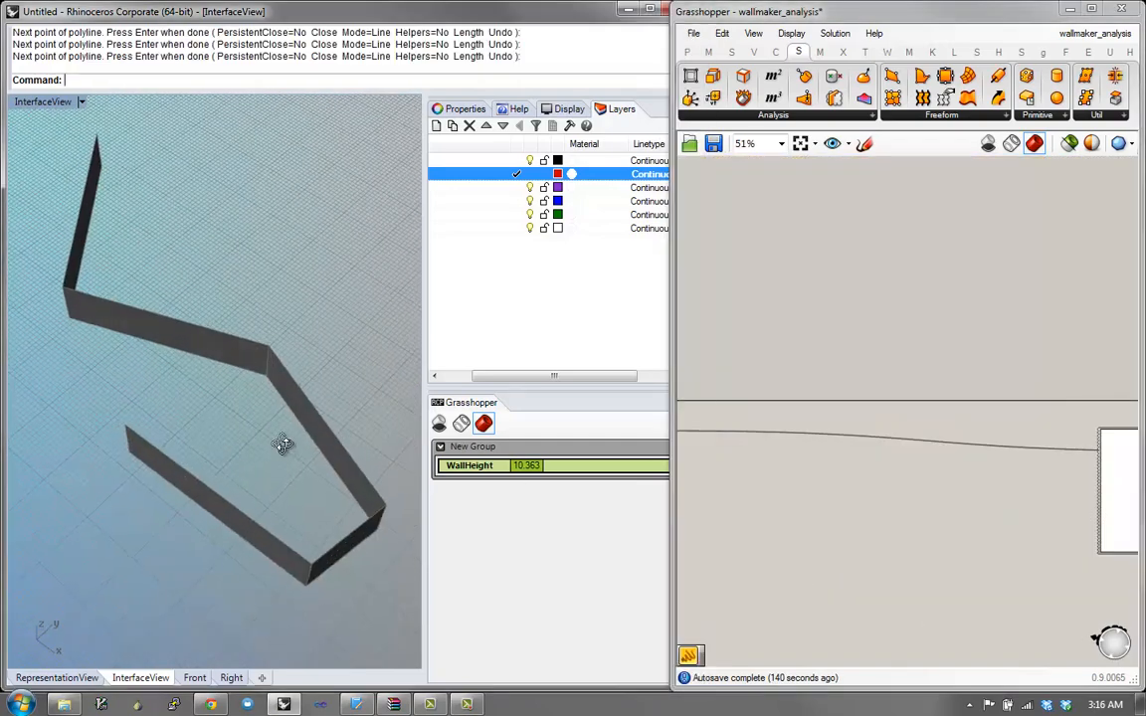
Step: Draw a polyline in Rhino for a second wall that crosses the existing wall and bends around its open side
right_drag(282, 443, 292, 276)
text(P)
key(Return)
click(294, 243)
click(193, 356)
click(131, 414)
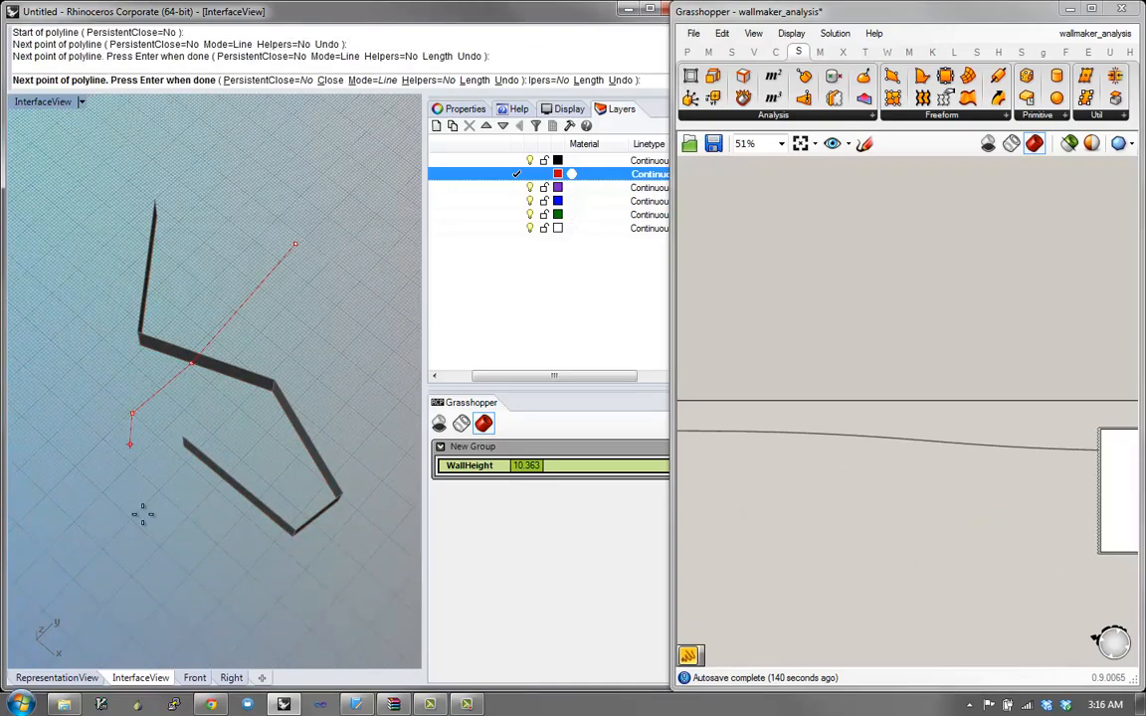
click(146, 521)
click(209, 541)
right_click(207, 533)
Step: Draw a long polyline for a third wall that curves around the outside of the two existing walls
mouse_move(207, 533)
right_down()
mouse_move(232, 411)
mouse_move(190, 440)
right_up()
text(P)
key(Return)
click(228, 199)
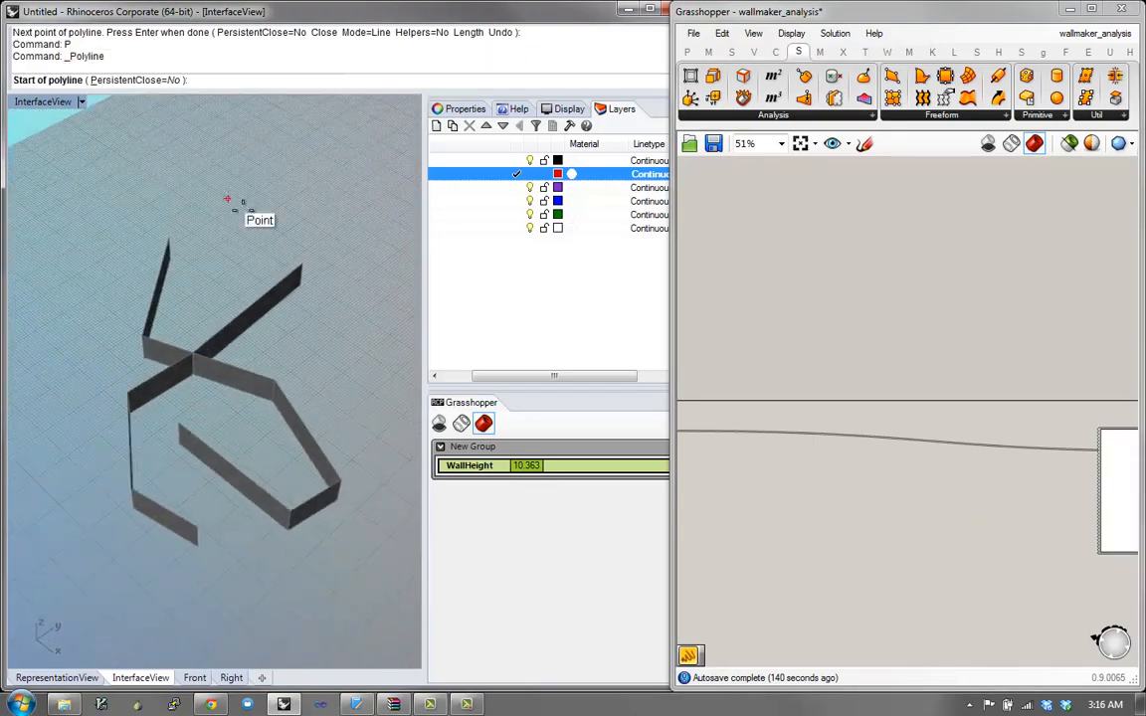
click(294, 239)
click(320, 268)
click(342, 427)
click(364, 511)
right_click(172, 588)
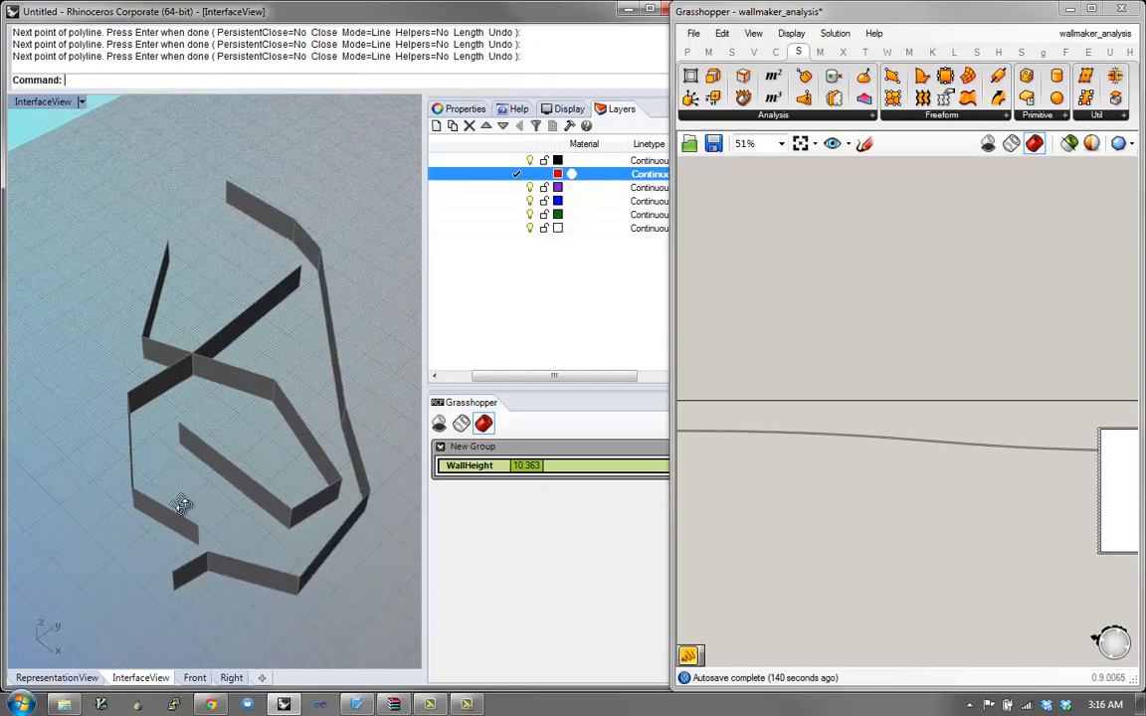
Step: Draw a polyline for a fourth wall that crosses the start of the long curved wall and runs down the opposite outer side
right_drag(179, 504, 261, 537)
right_drag(200, 338, 204, 310)
key(p)
key(Return)
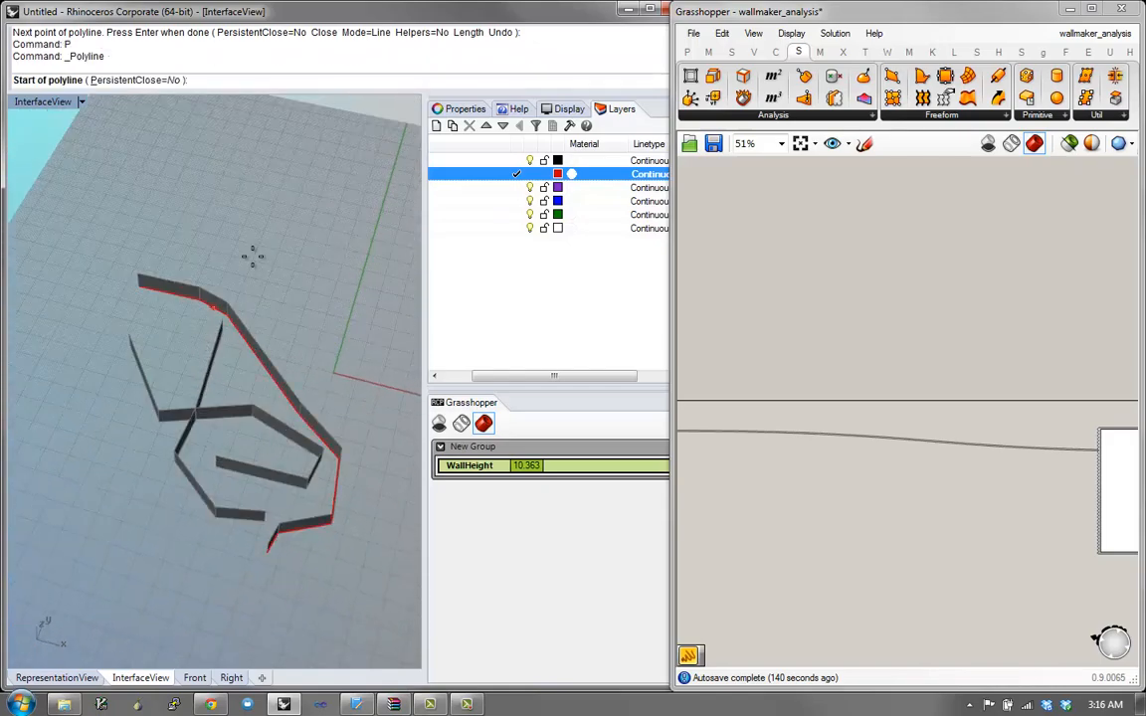
click(253, 255)
click(131, 344)
click(117, 453)
click(158, 546)
click(170, 553)
right_click(172, 552)
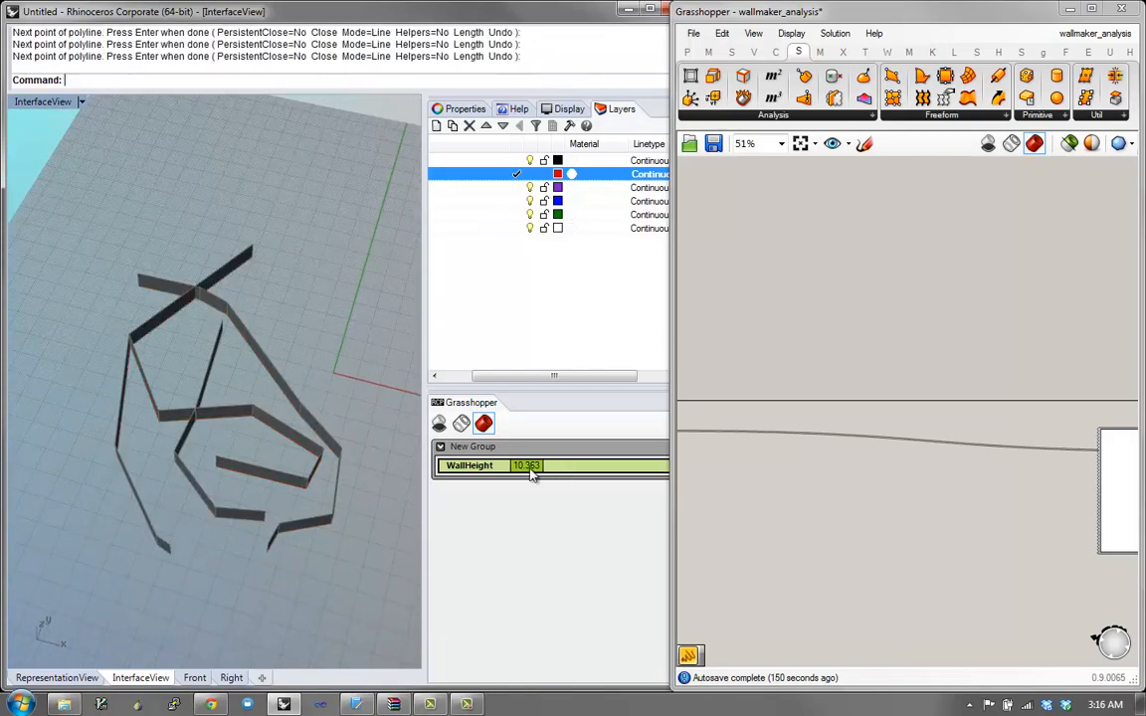
Step: Set WallHeight to 14.598 and draw a fifth polyline wall that cuts across the layout and wraps around its outer edge
drag(532, 476, 554, 468)
key(p)
key(Return)
click(341, 306)
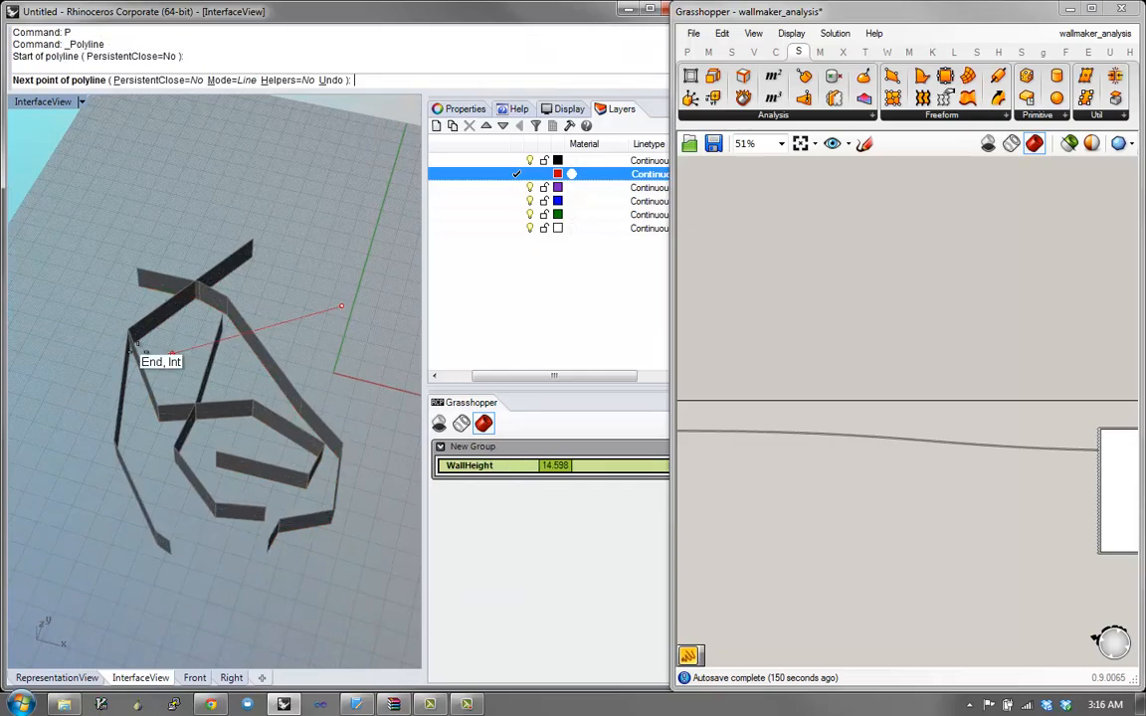
click(67, 389)
click(40, 472)
click(101, 571)
click(207, 580)
click(282, 595)
click(330, 586)
right_click(330, 583)
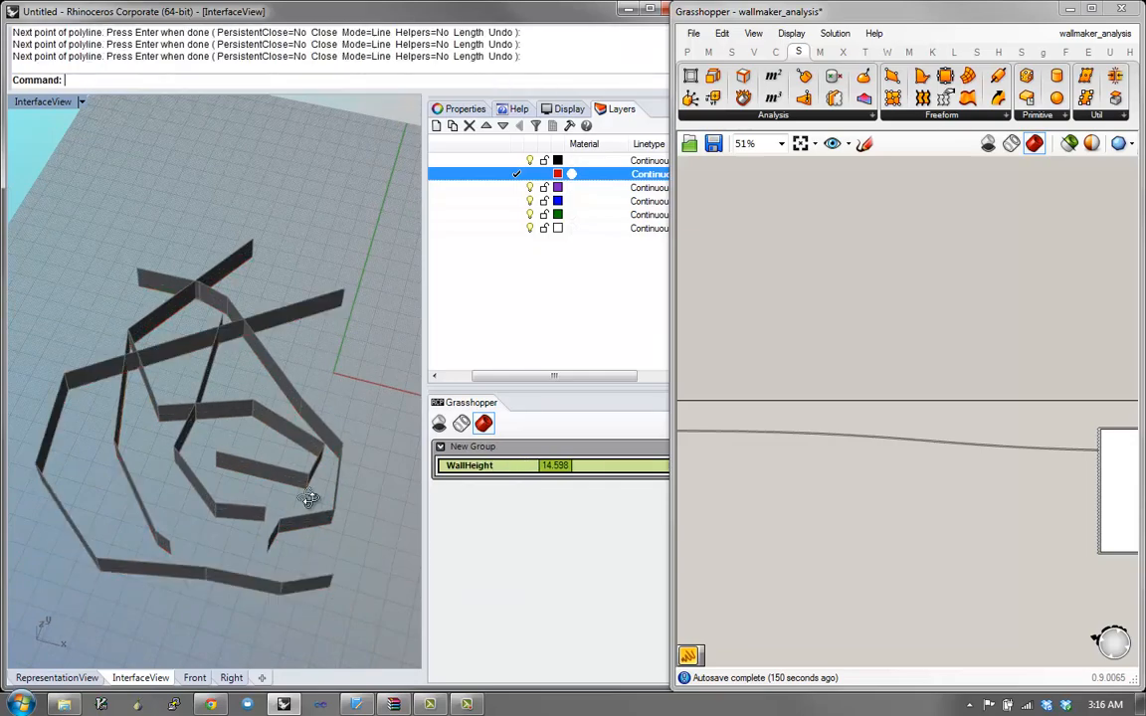
right_drag(310, 499, 304, 395)
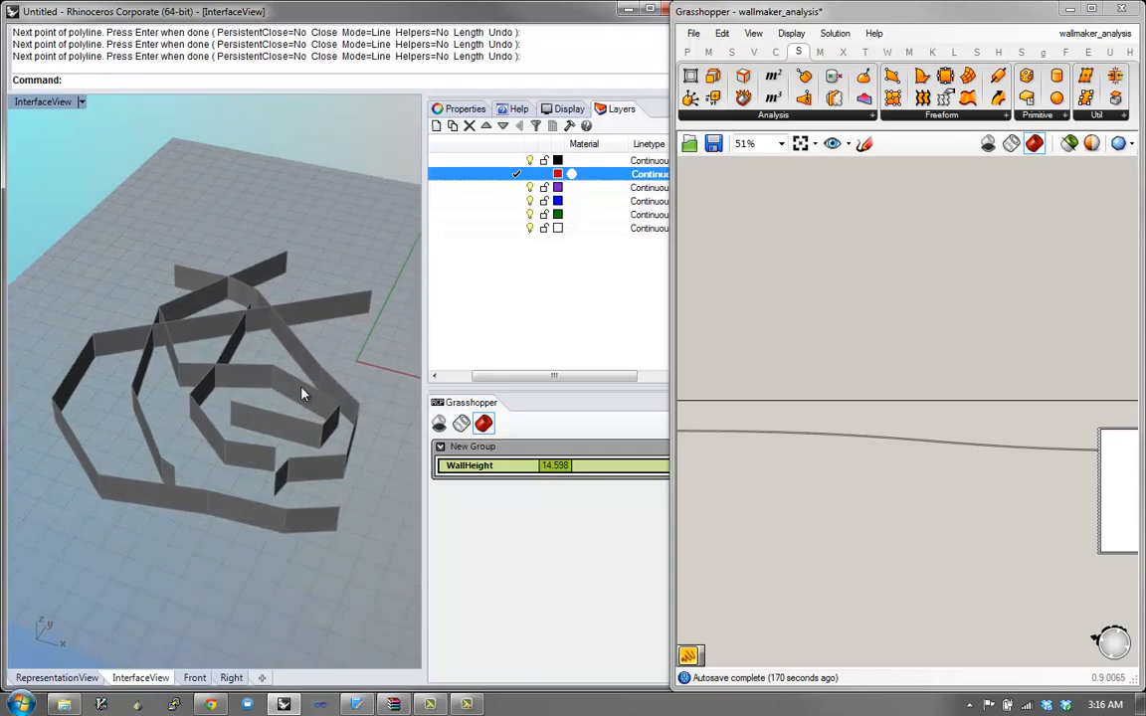
Step: Draw a sixth polyline wall that starts with a small hook beyond the layout and winds around its remaining open side
right_drag(304, 394, 188, 378)
key(Return)
click(154, 224)
click(91, 248)
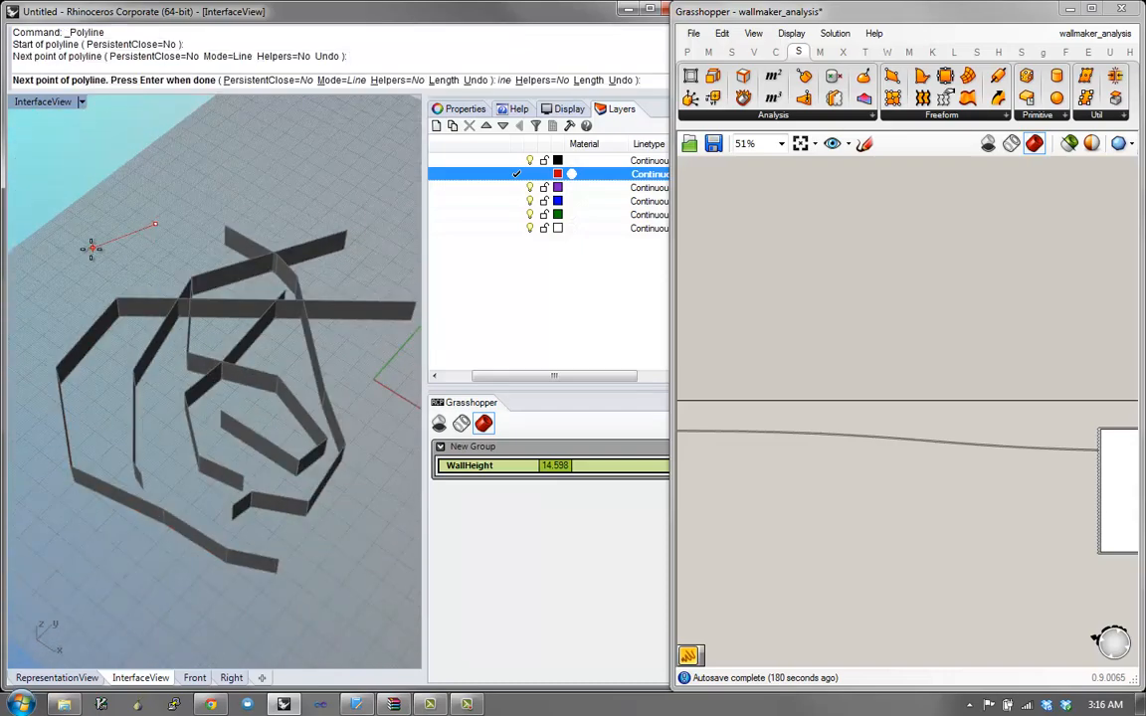
click(88, 275)
click(171, 274)
click(197, 215)
click(378, 282)
click(357, 379)
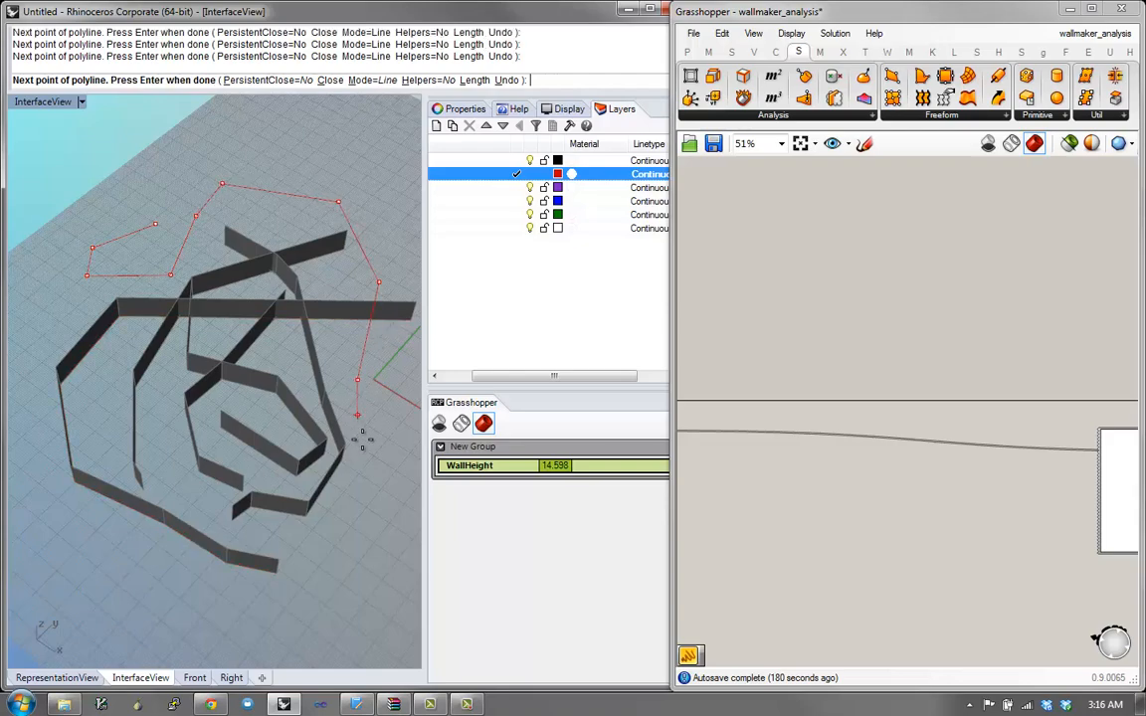
key(Return)
right_drag(141, 495, 180, 564)
right_drag(246, 485, 214, 450)
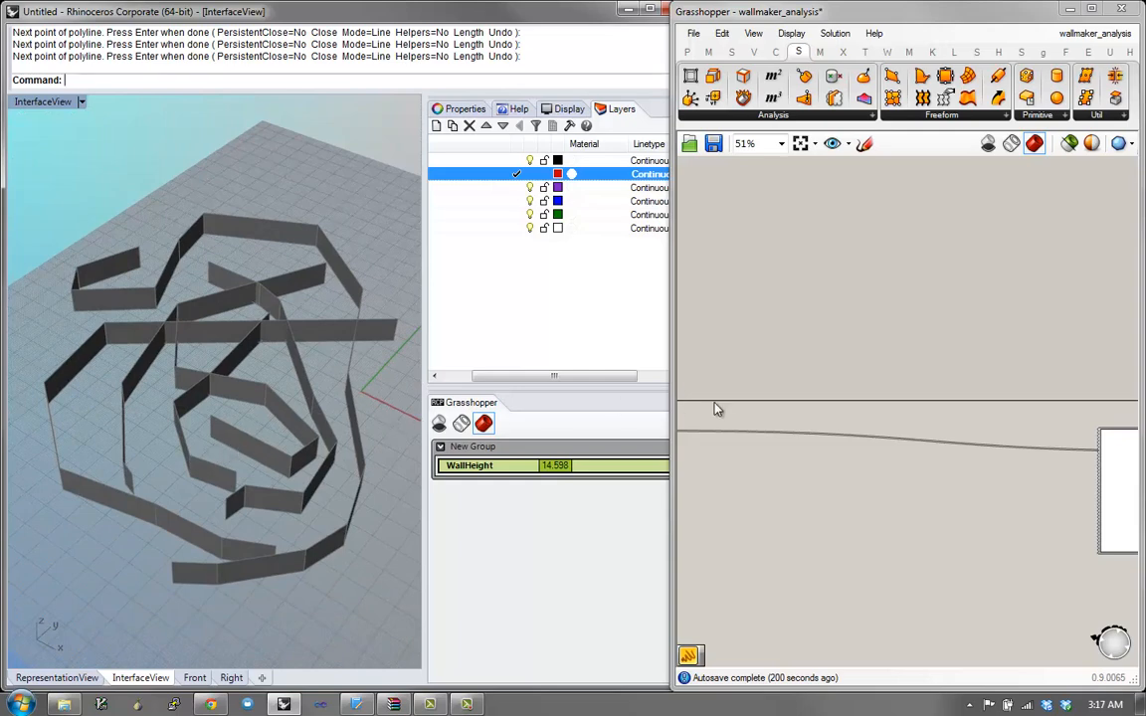
Step: Add an Area component beside Extrude and connect Extrude's E output to its G input
right_drag(715, 403, 837, 393)
scroll(836, 413, up, 2)
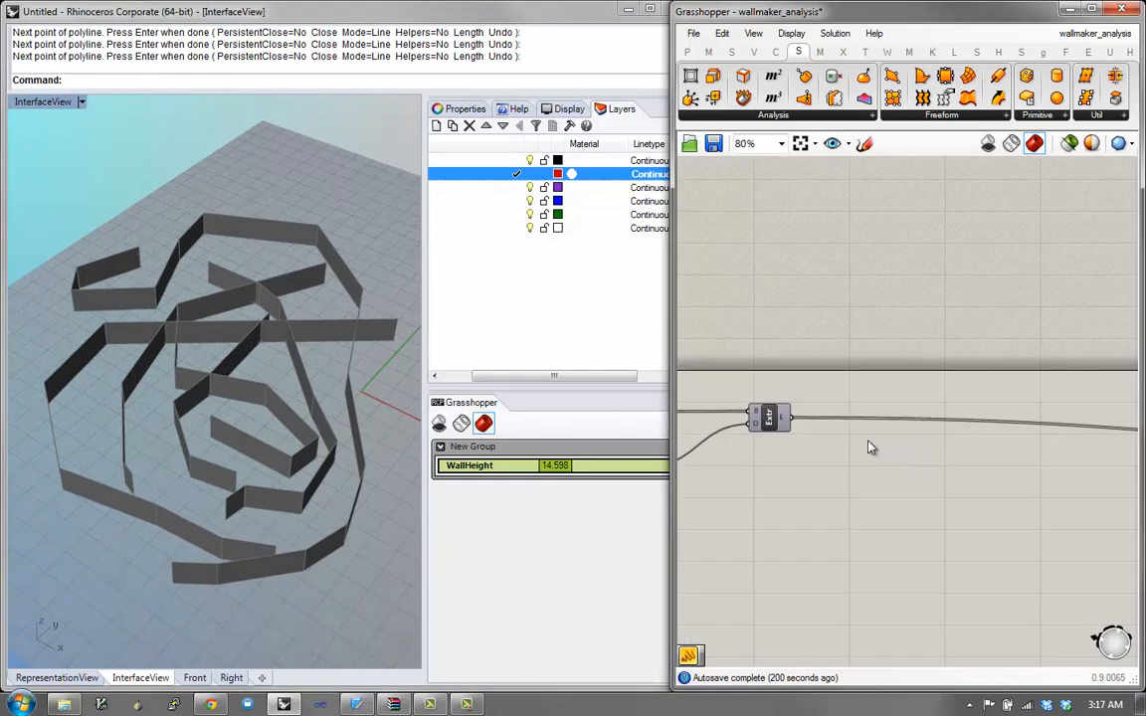
right_drag(165, 431, 184, 399)
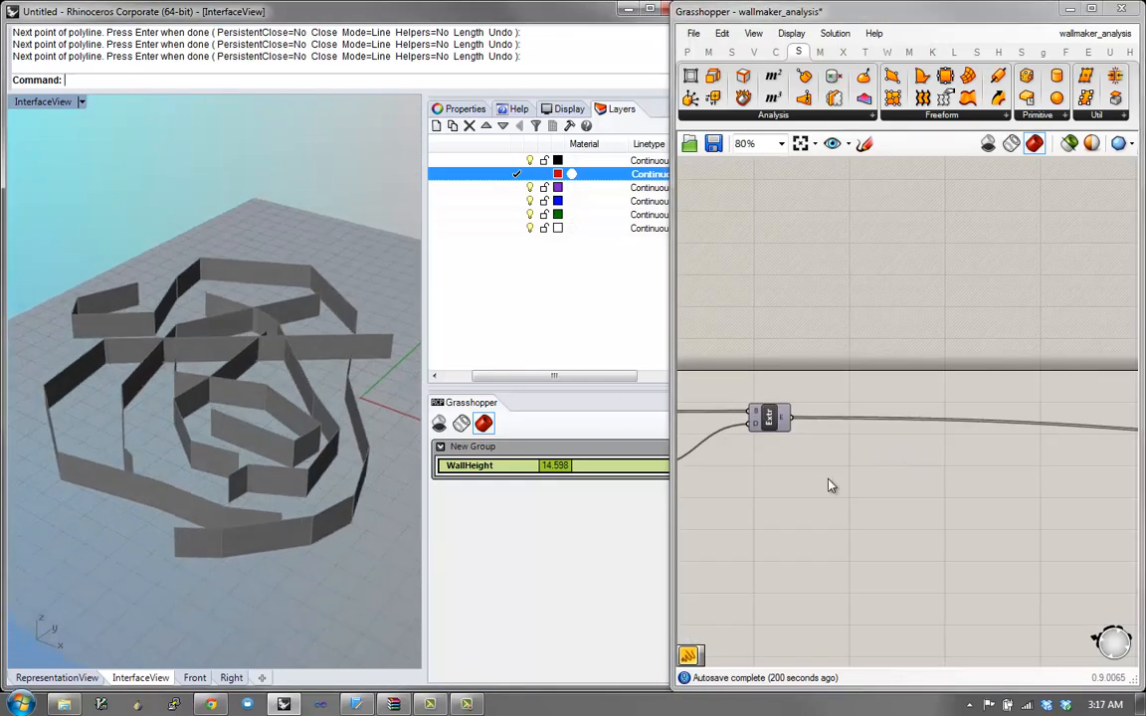
double_click(863, 457)
text(area)
key(Return)
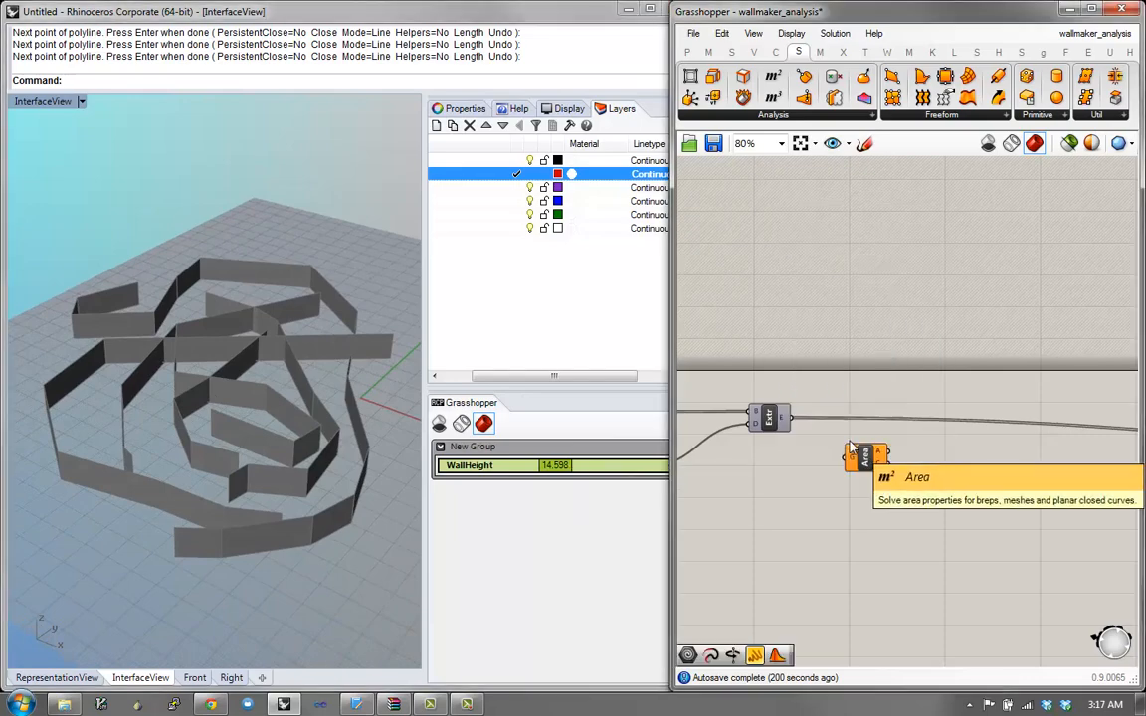
right_drag(273, 494, 520, 486)
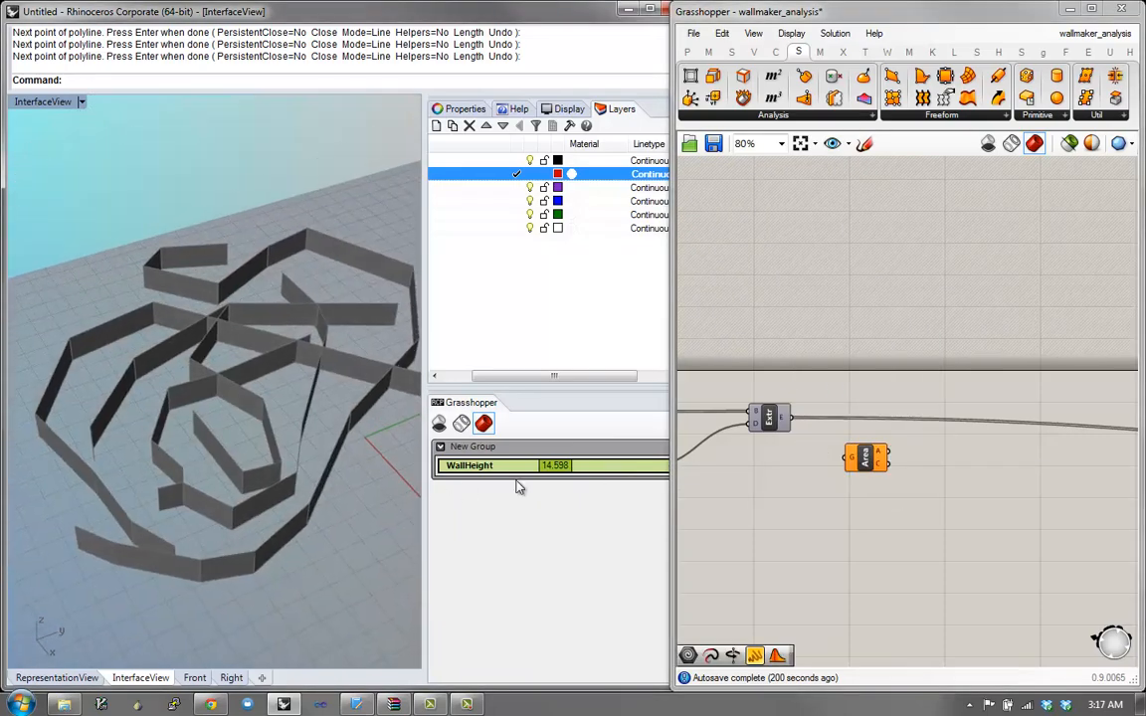
right_drag(779, 435, 762, 460)
right_drag(318, 439, 262, 430)
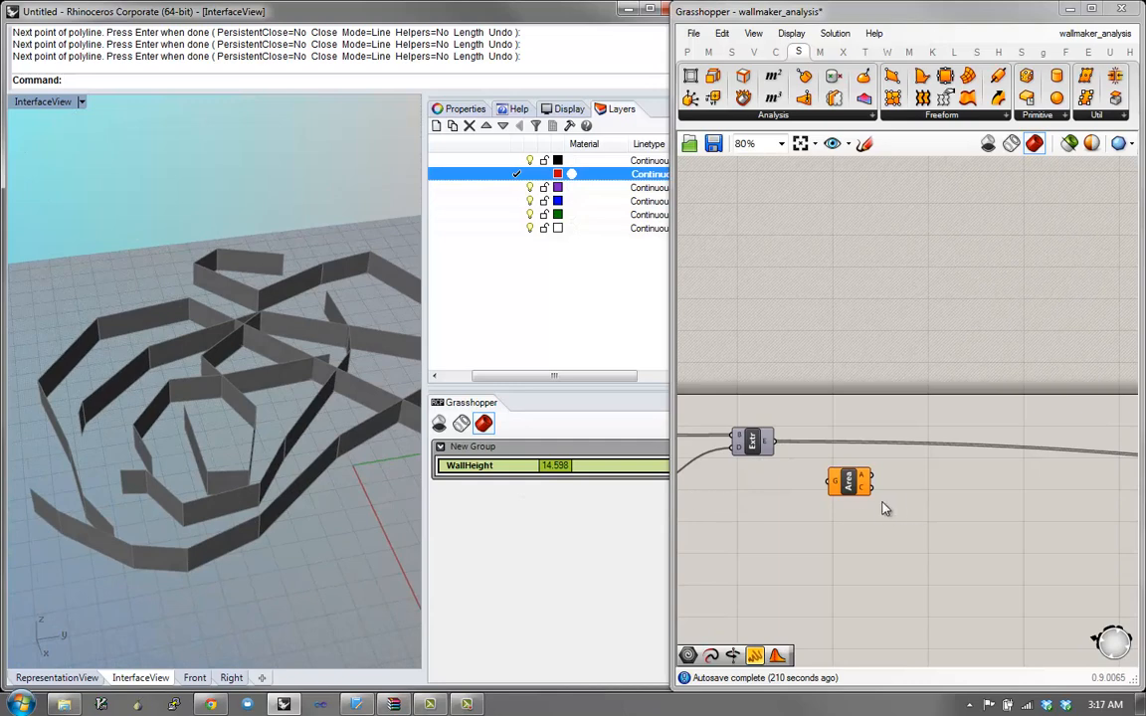
scroll(885, 509, up, 3)
drag(888, 481, 891, 451)
drag(925, 460, 926, 504)
Step: Add a panel connected to Area's A output and enlarge it to fit the full list of wall areas
right_drag(167, 388, 296, 421)
right_drag(1056, 487, 902, 435)
double_click(902, 430)
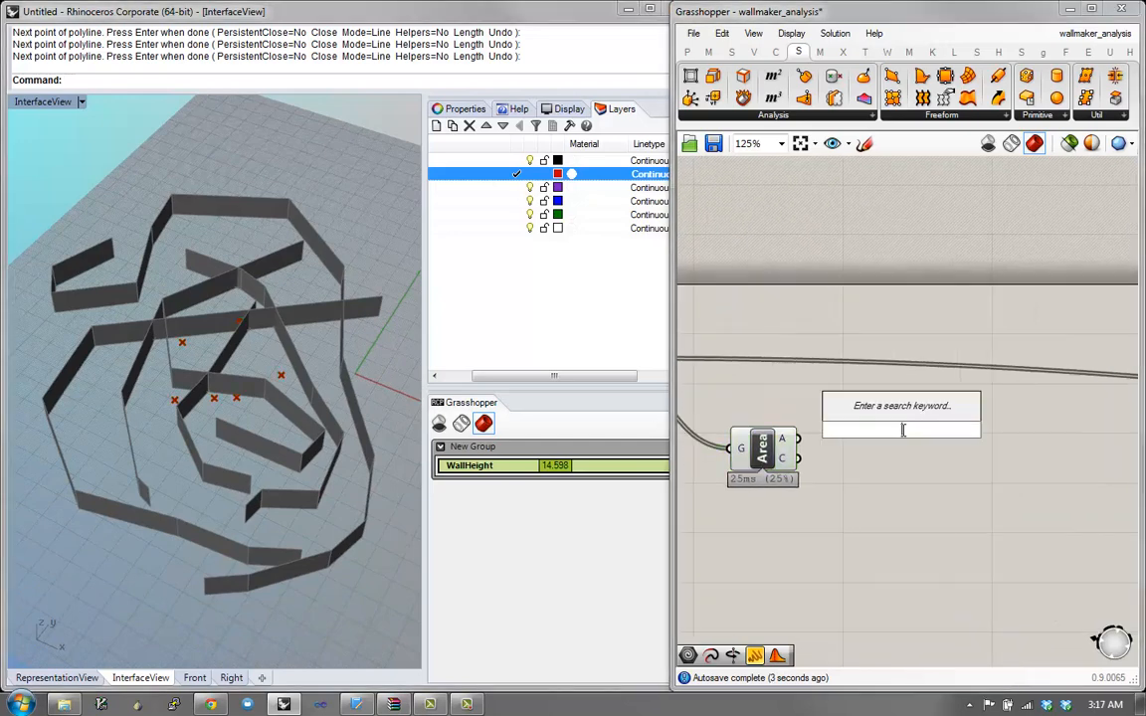
text(//)
key(Return)
drag(806, 444, 823, 430)
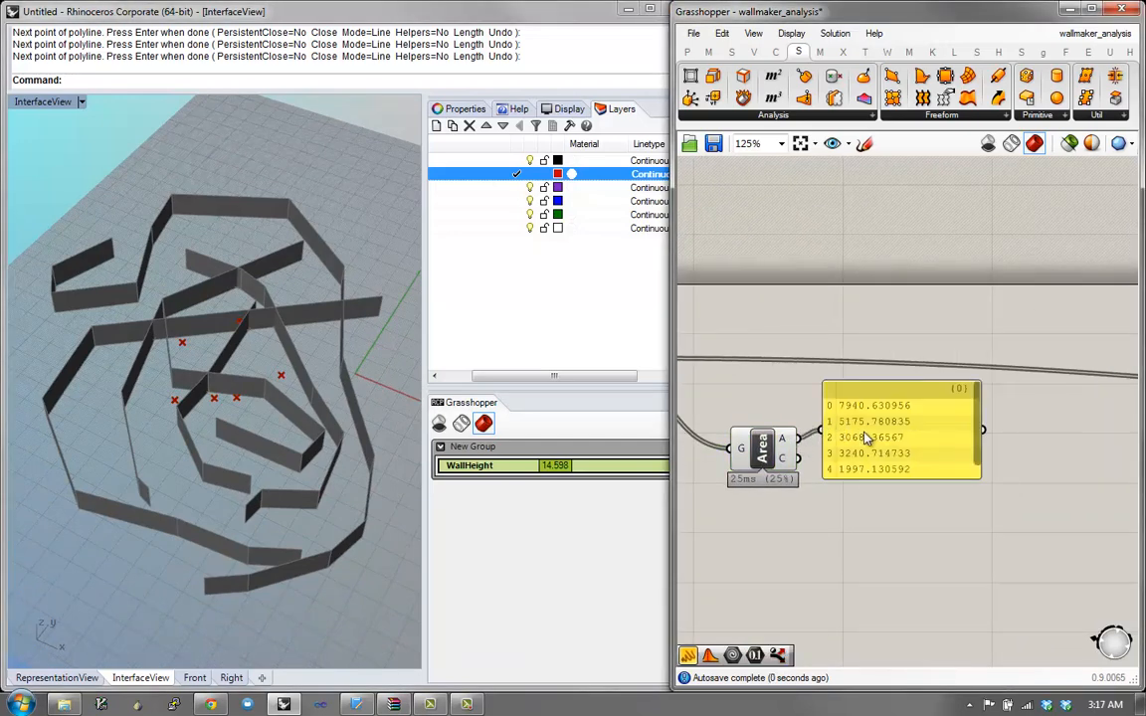
drag(889, 472, 903, 448)
drag(990, 449, 1073, 485)
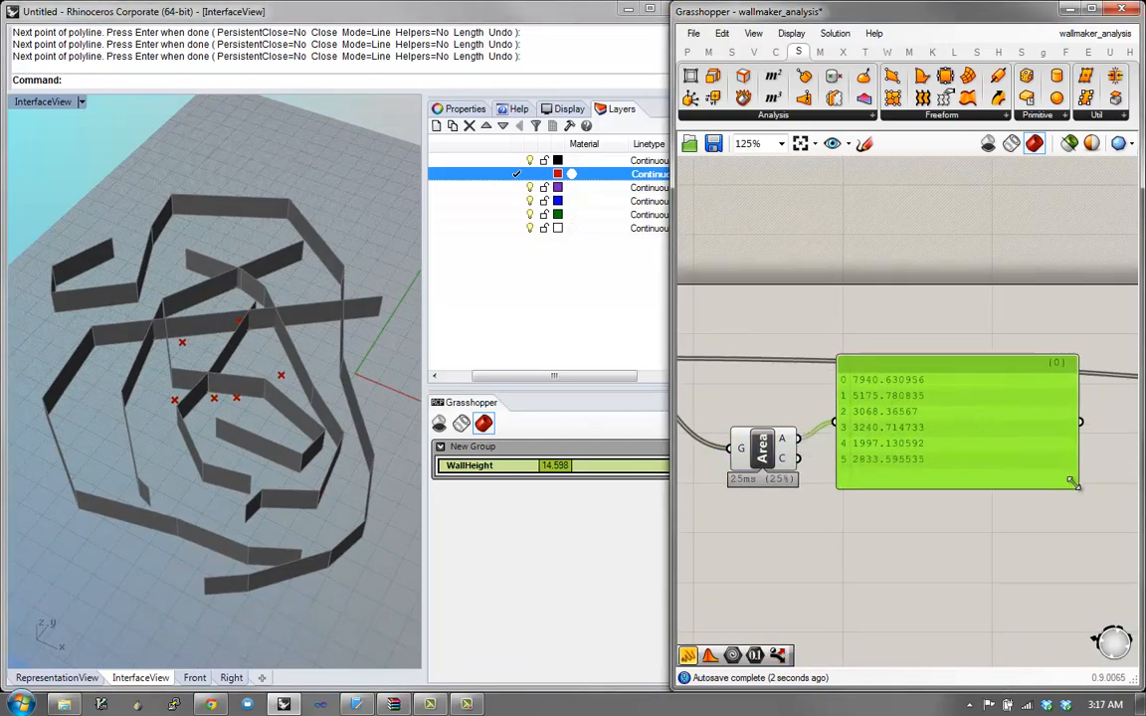
Step: Reposition the wall-area panel and the Area component to free canvas space beneath them
right_drag(899, 450, 1000, 393)
right_drag(300, 417, 310, 374)
right_drag(998, 432, 880, 411)
drag(863, 391, 885, 374)
right_drag(881, 399, 925, 379)
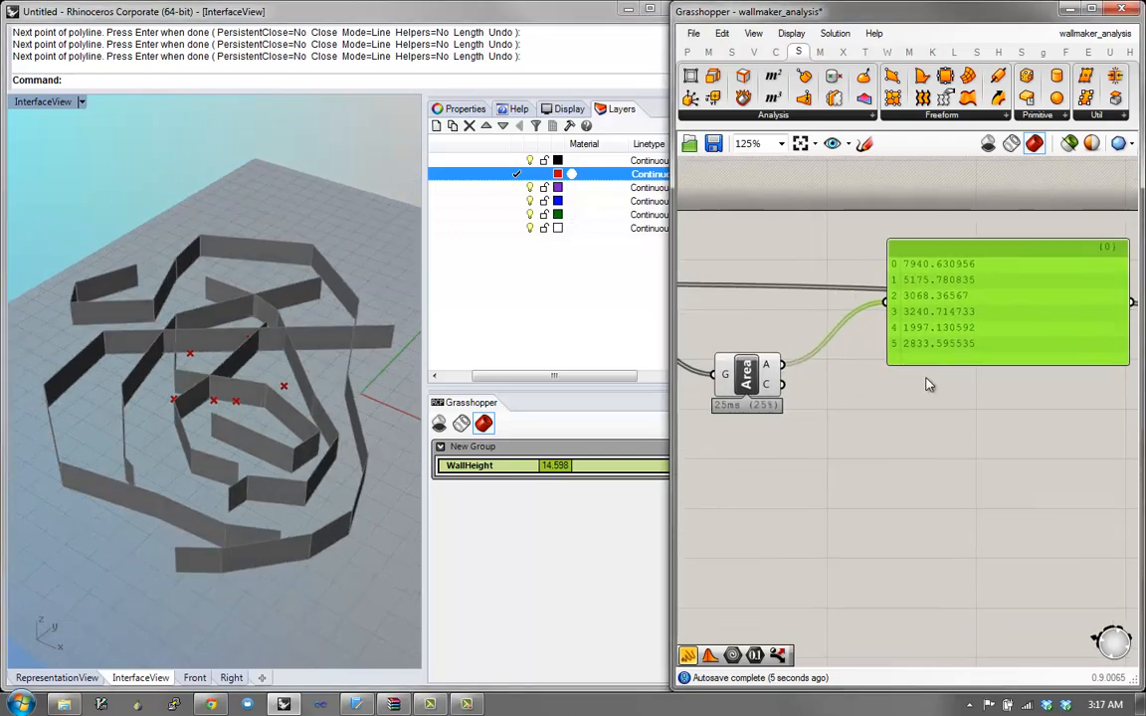
drag(762, 382, 764, 369)
Step: Add an Average component below the Area component and connect Area's A output to its I input
double_click(875, 427)
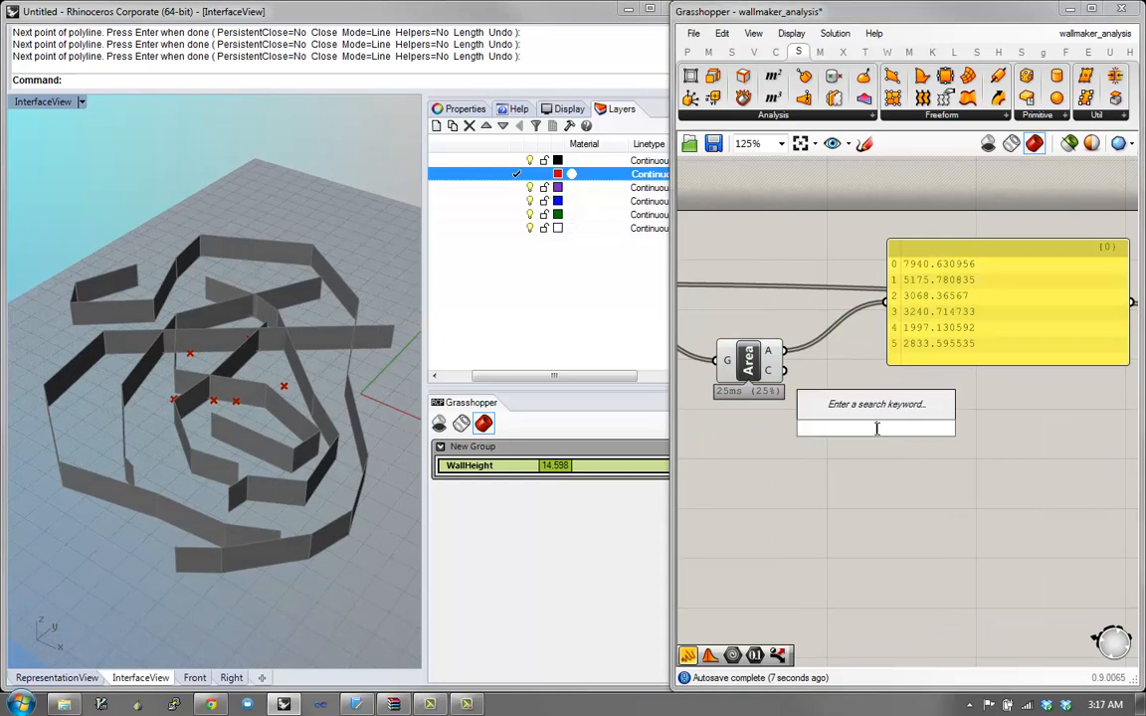
text(vaerg)
key(ctrl+a)
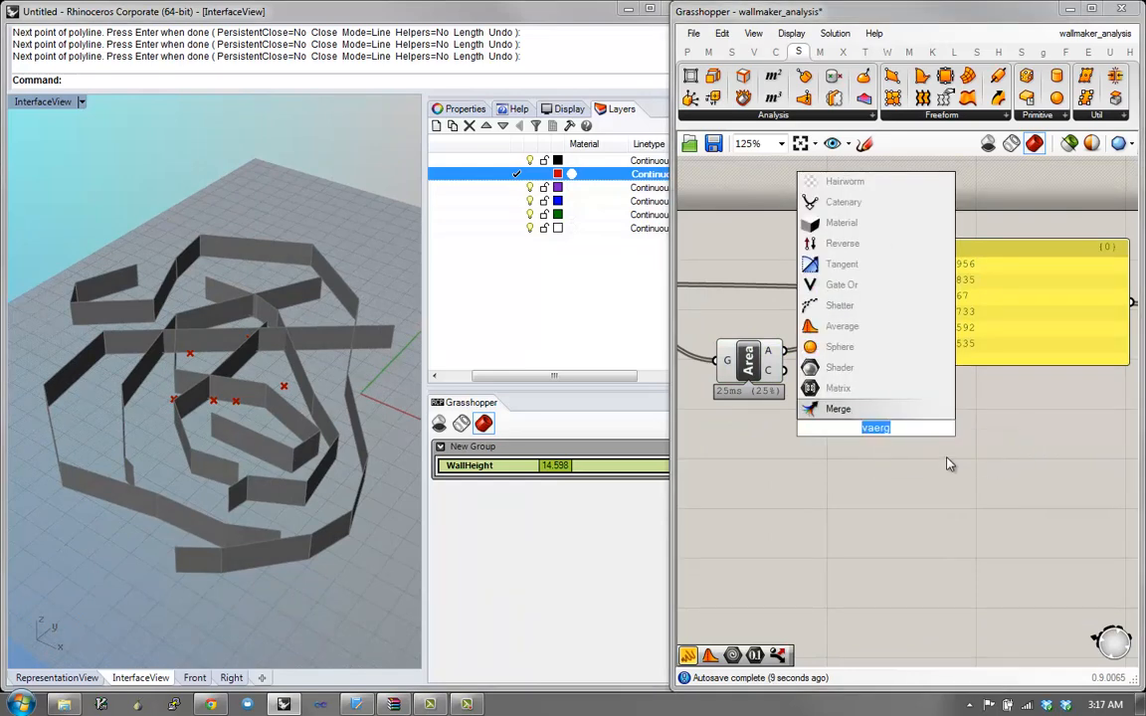
text(ave)
click(853, 410)
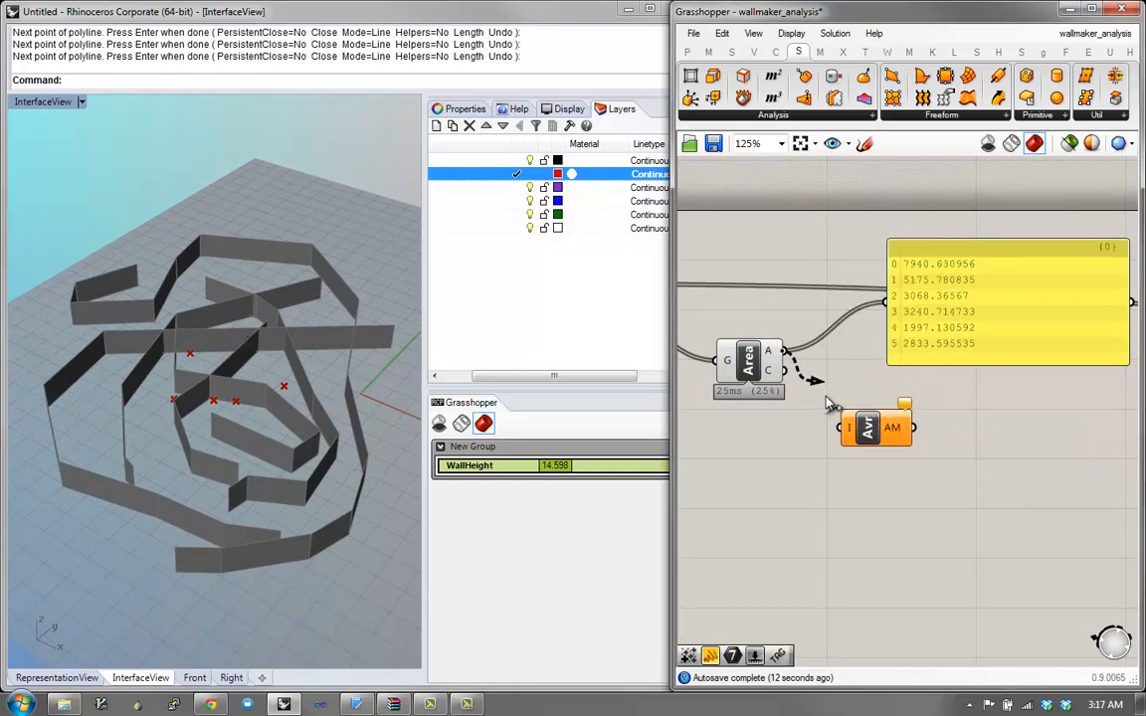
drag(826, 397, 841, 427)
Step: Duplicate the wall-area panel, connect the copy to Average's AM output, shorten it and align it beside the Average component
alt+drag(940, 349, 975, 471)
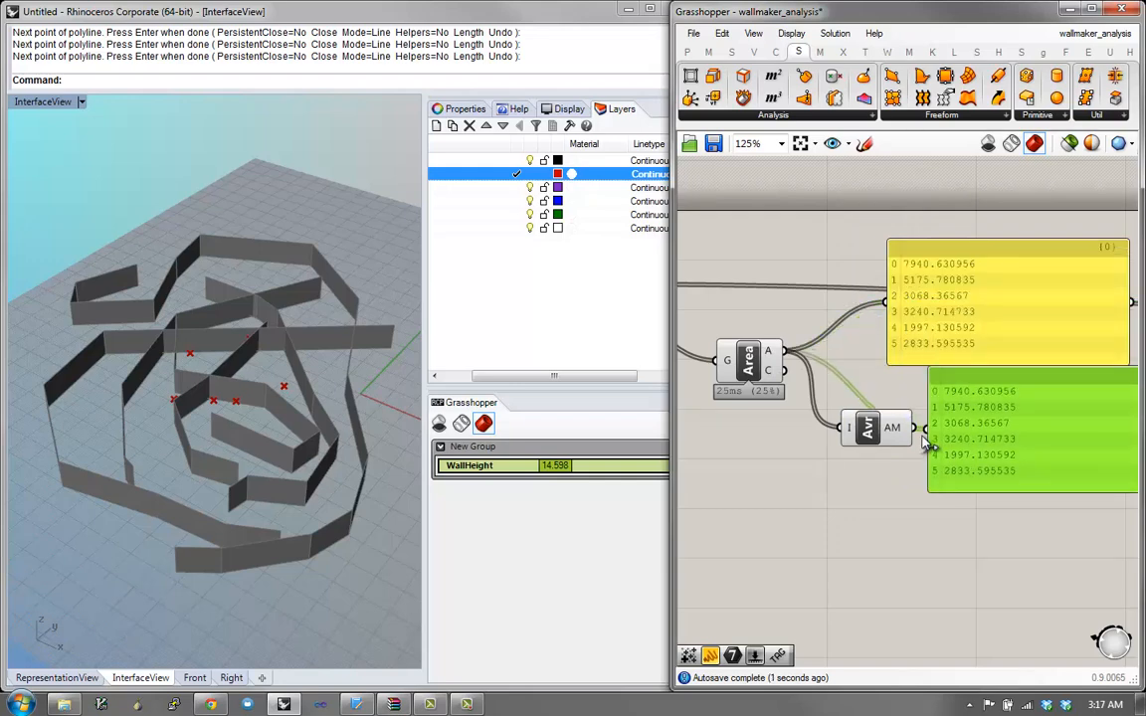
drag(922, 436, 931, 444)
right_drag(980, 477, 889, 459)
drag(892, 476, 885, 412)
click(888, 477)
drag(887, 471, 887, 431)
drag(792, 419, 765, 415)
drag(882, 427, 862, 411)
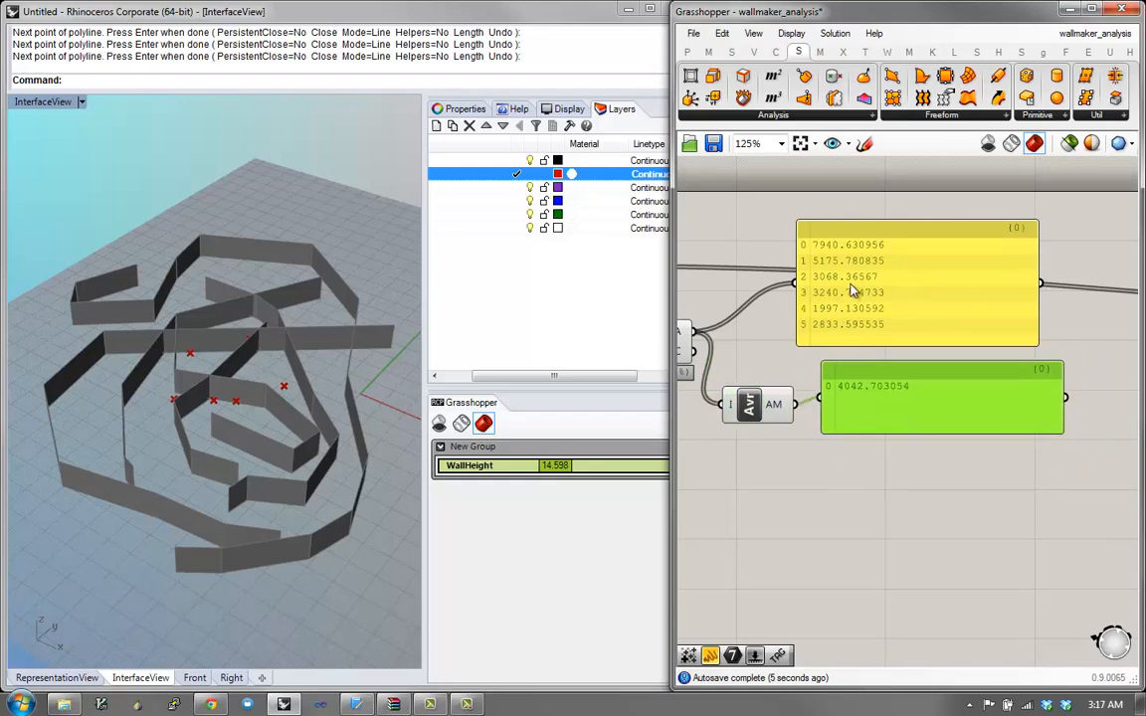
Step: Align the wall-area panel above the average panel, then add a Mass Addition component below Average and feed it Area's A output
drag(852, 285, 881, 294)
right_drag(880, 394, 889, 388)
double_click(802, 445)
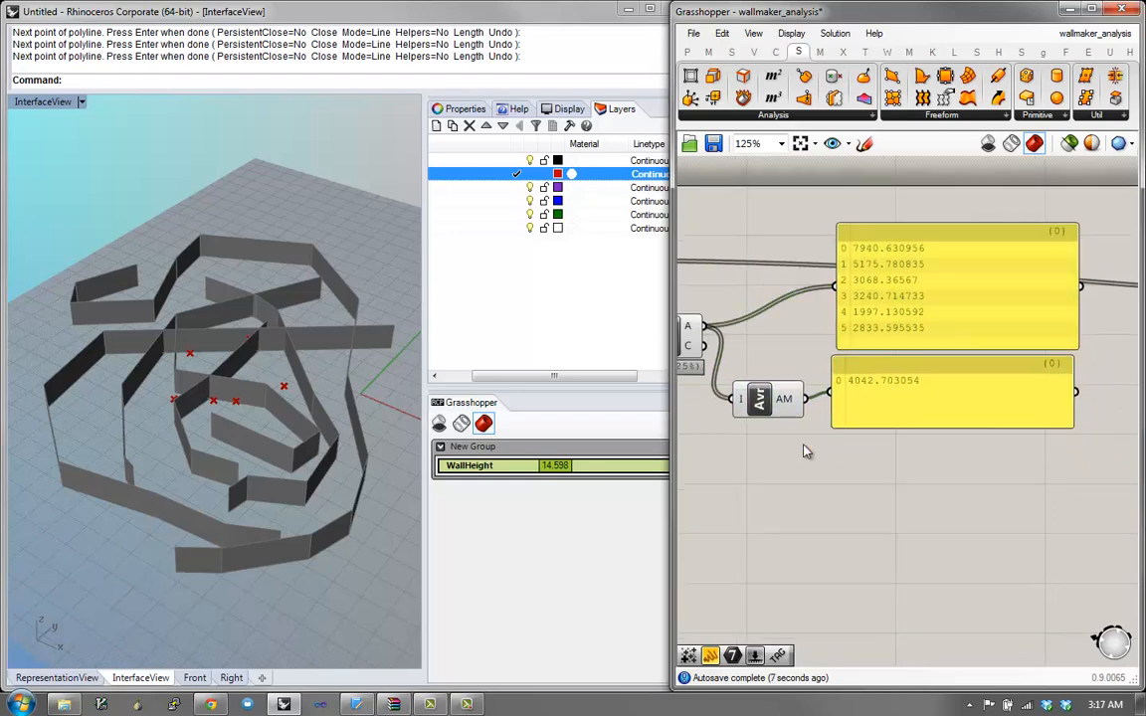
text(add)
click(785, 407)
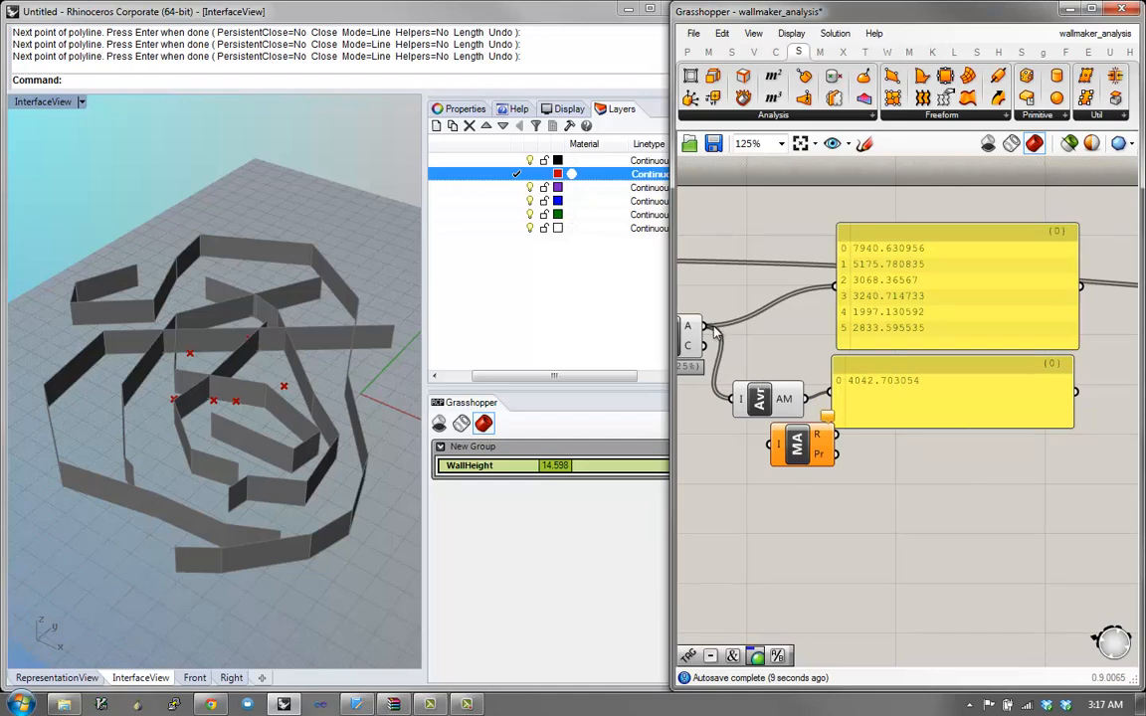
drag(761, 437, 772, 444)
drag(803, 444, 773, 445)
Step: Duplicate the average panel, connect the copy to Mass Addition's R output and place it below the average panel
click(868, 407)
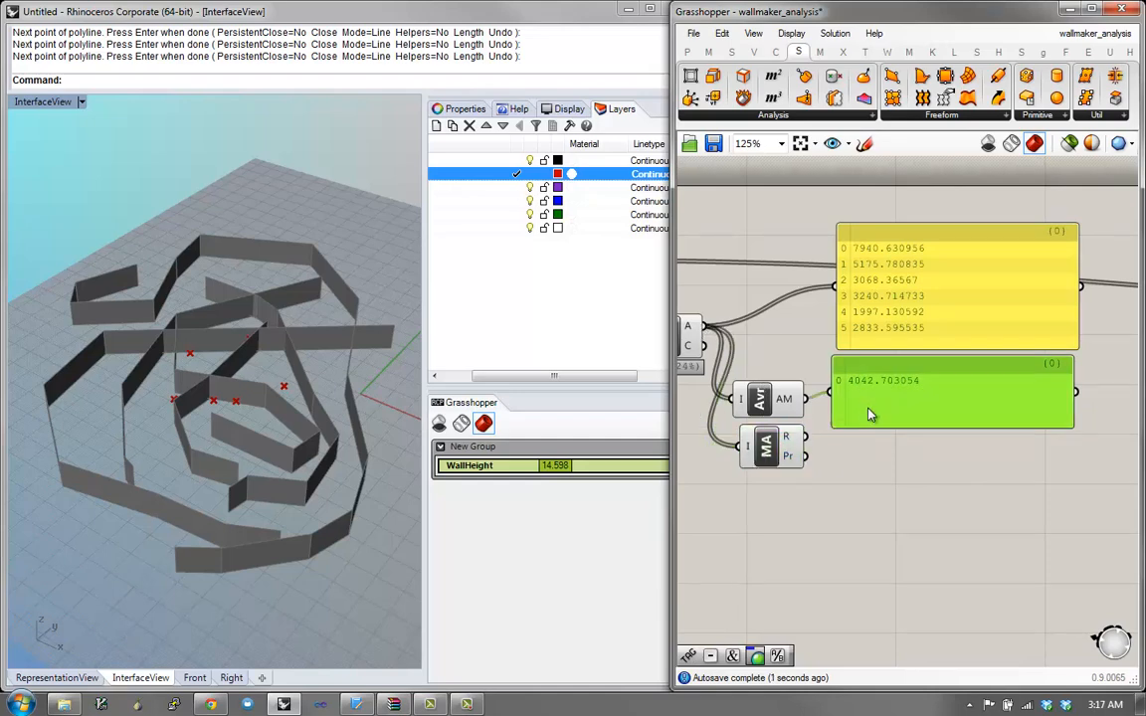
key(ctrl+c)
key(ctrl+v)
drag(842, 415, 843, 410)
drag(886, 419, 881, 479)
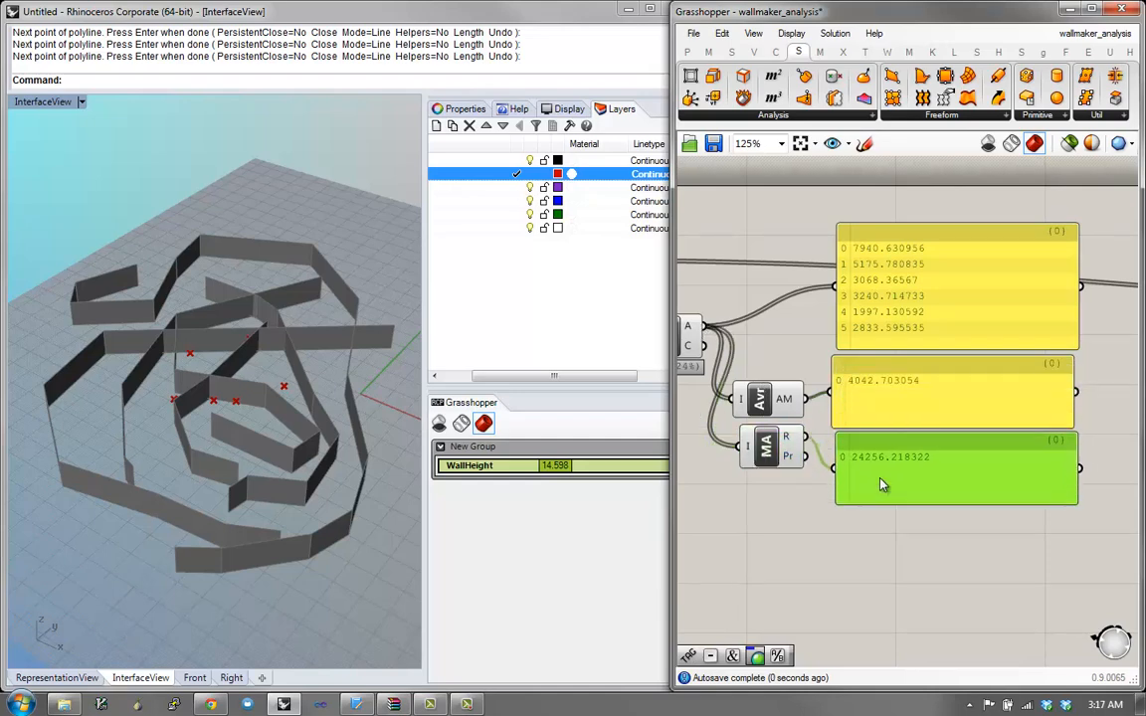
scroll(884, 482, up, 1)
scroll(884, 481, down, 2)
scroll(894, 464, up, 2)
right_drag(875, 481, 896, 452)
scroll(895, 452, down, 1)
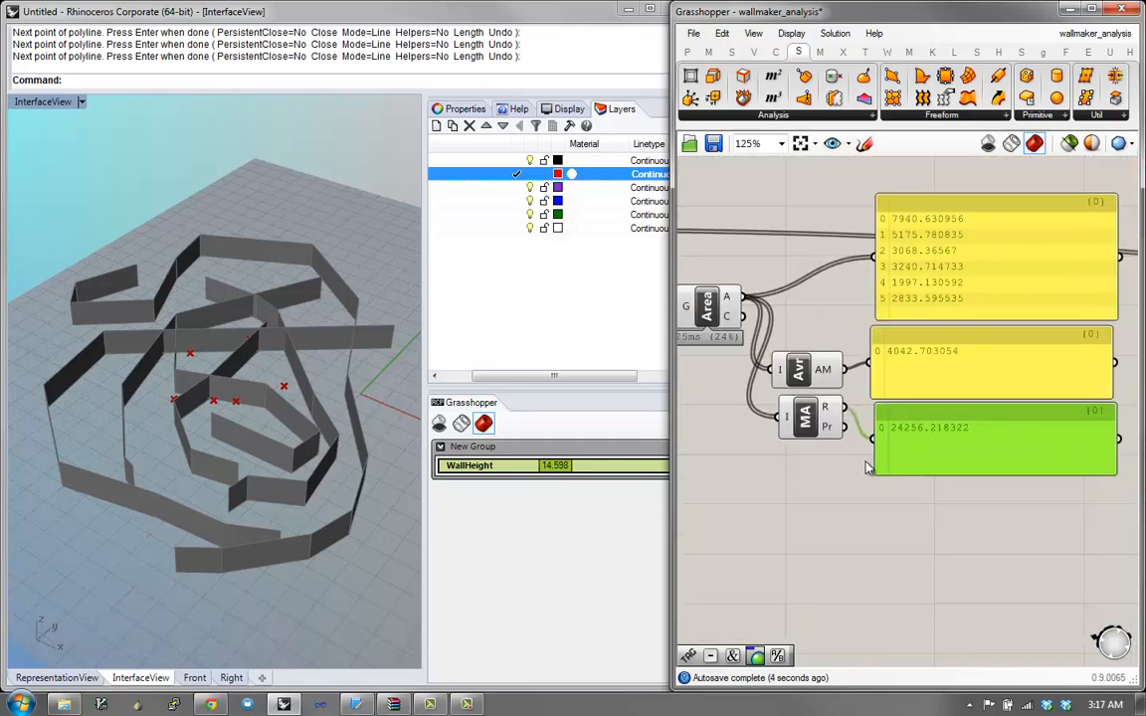
right_drag(773, 468, 788, 429)
right_drag(844, 383, 863, 372)
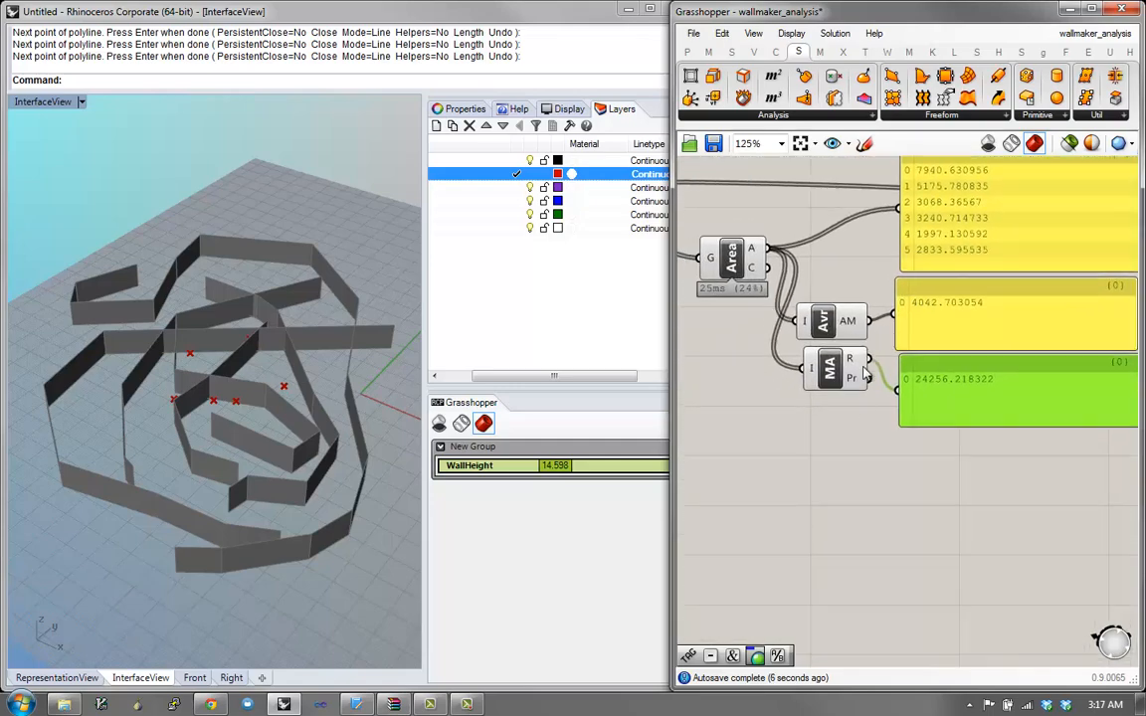
right_drag(858, 418, 837, 481)
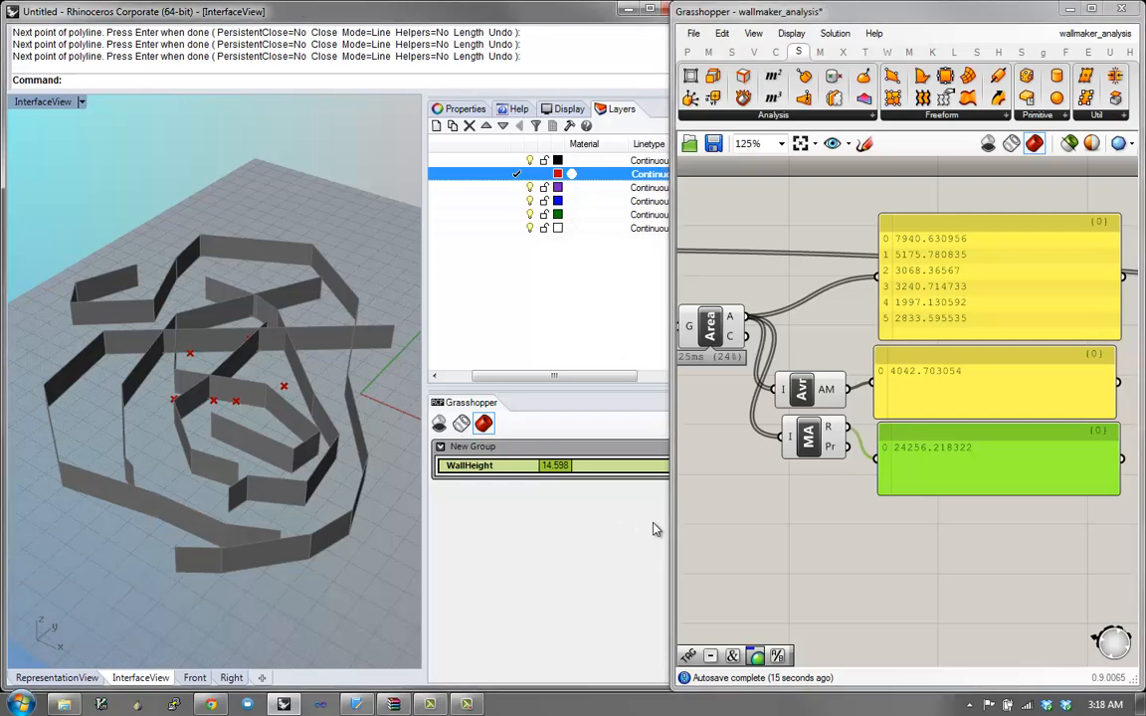
right_drag(829, 483, 812, 459)
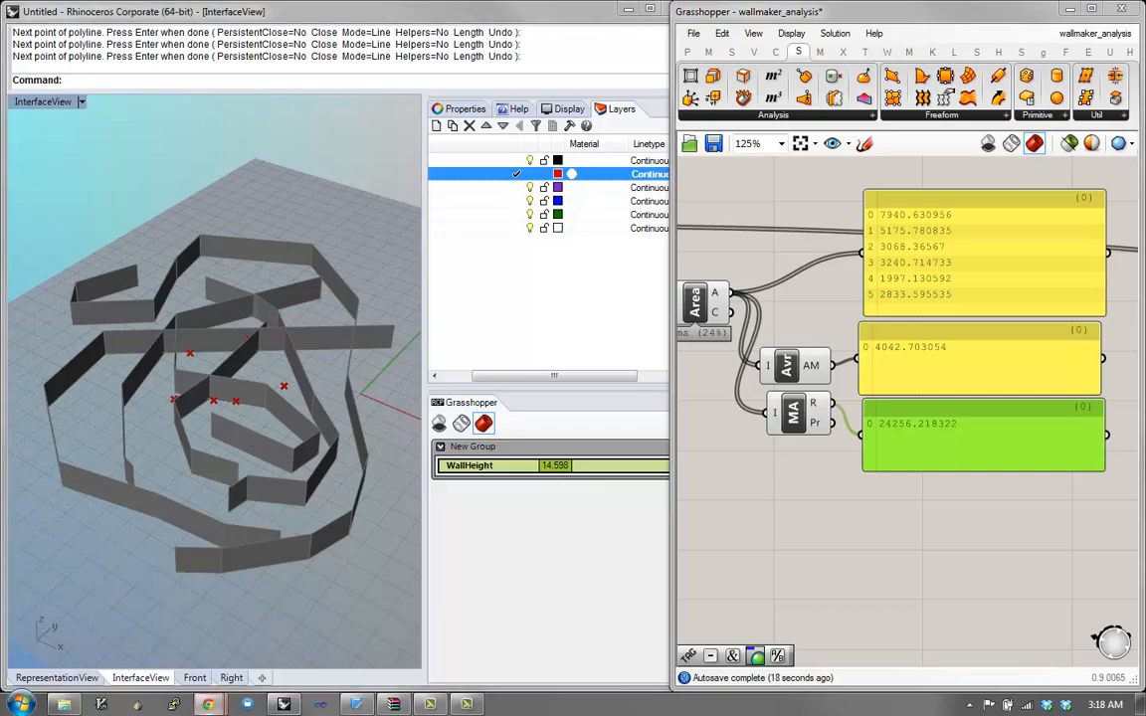
Step: Switch to Chrome, examine how Wikipedia's Standard deviation article defines the calculation under Basic examples, and return to Grasshopper
click(208, 705)
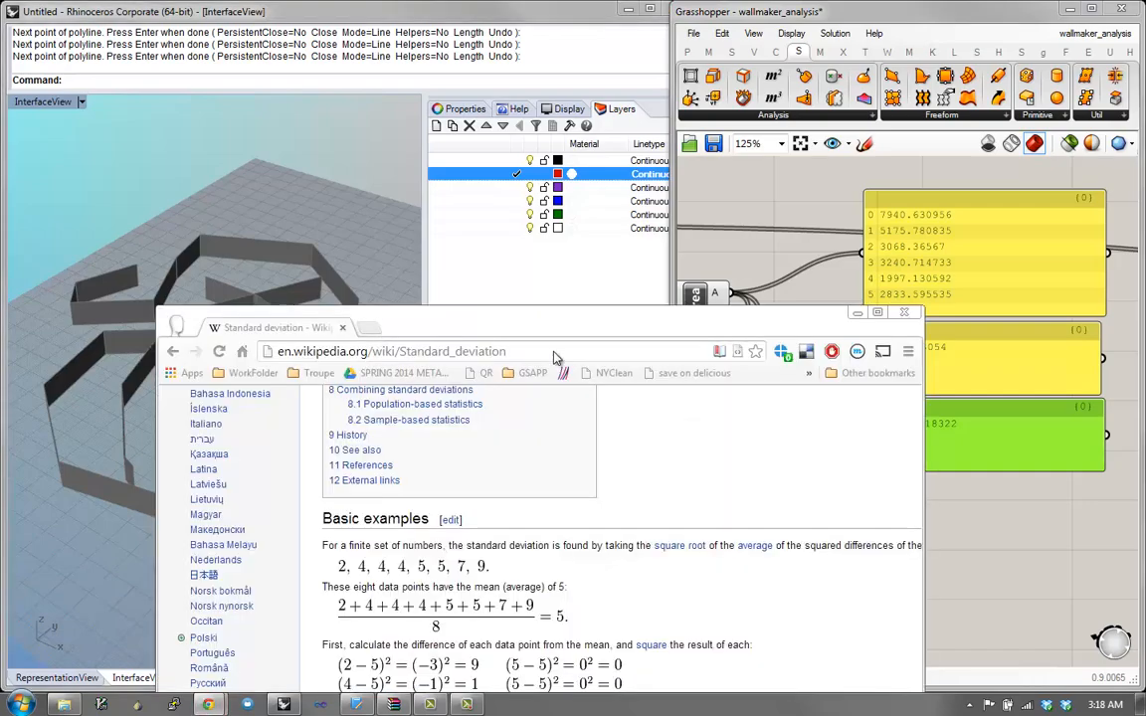
scroll(627, 289, up, 7)
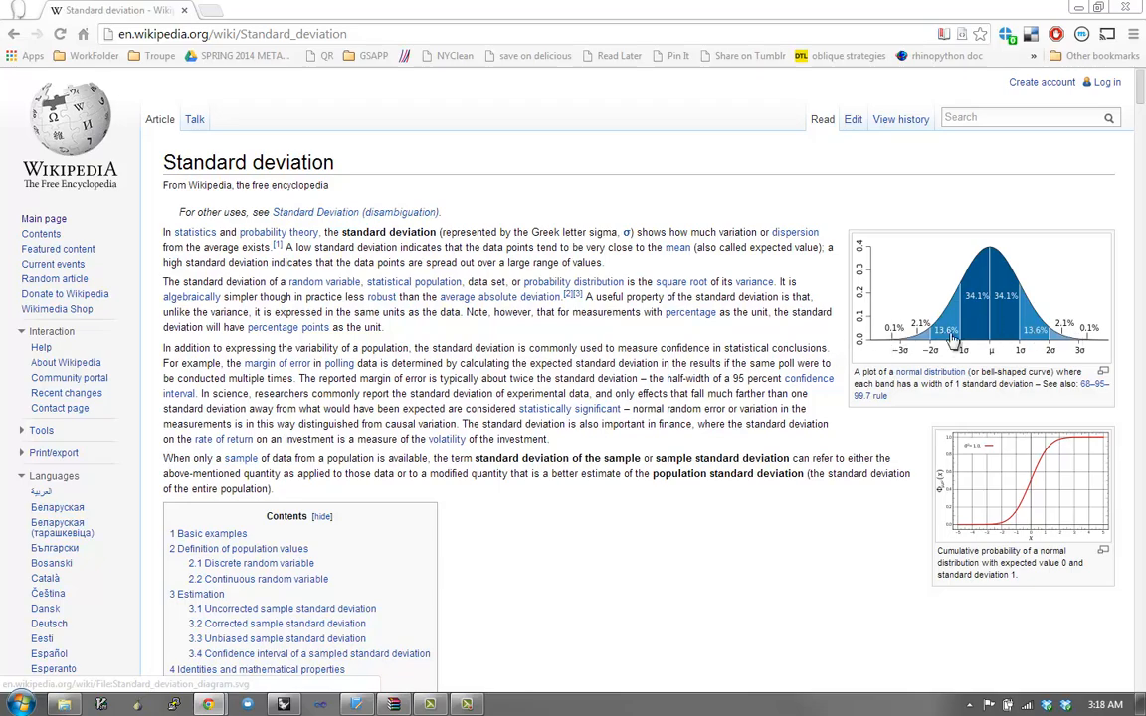
scroll(952, 337, down, 3)
scroll(953, 336, down, 6)
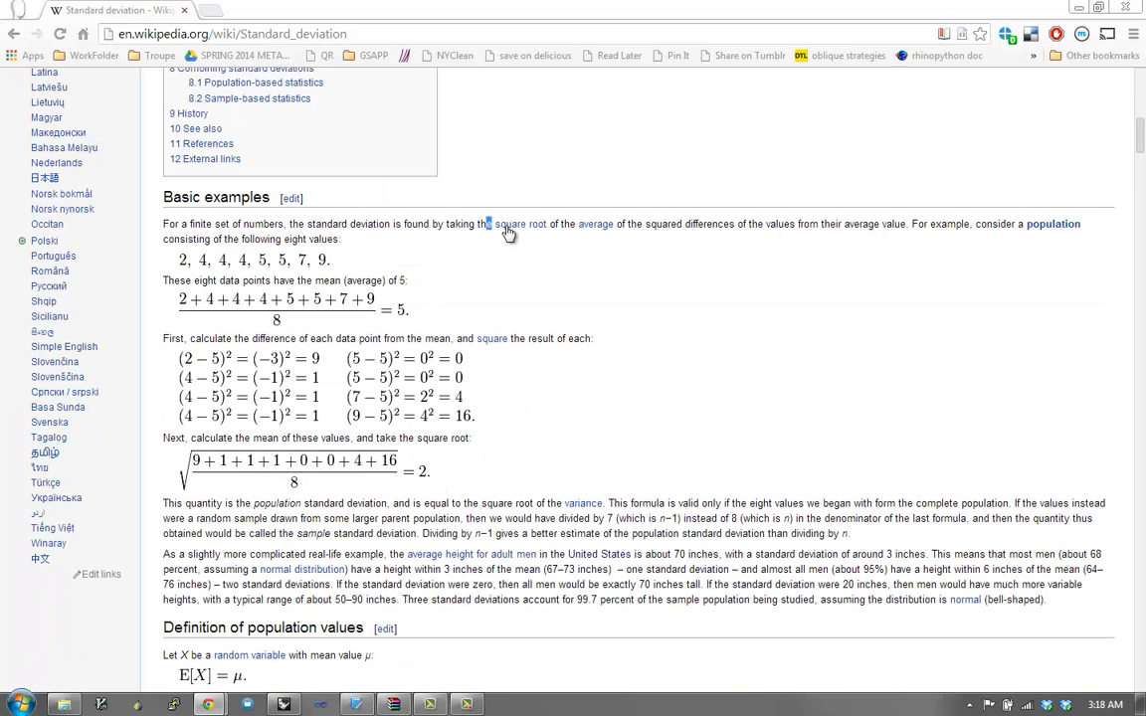
drag(507, 229, 768, 210)
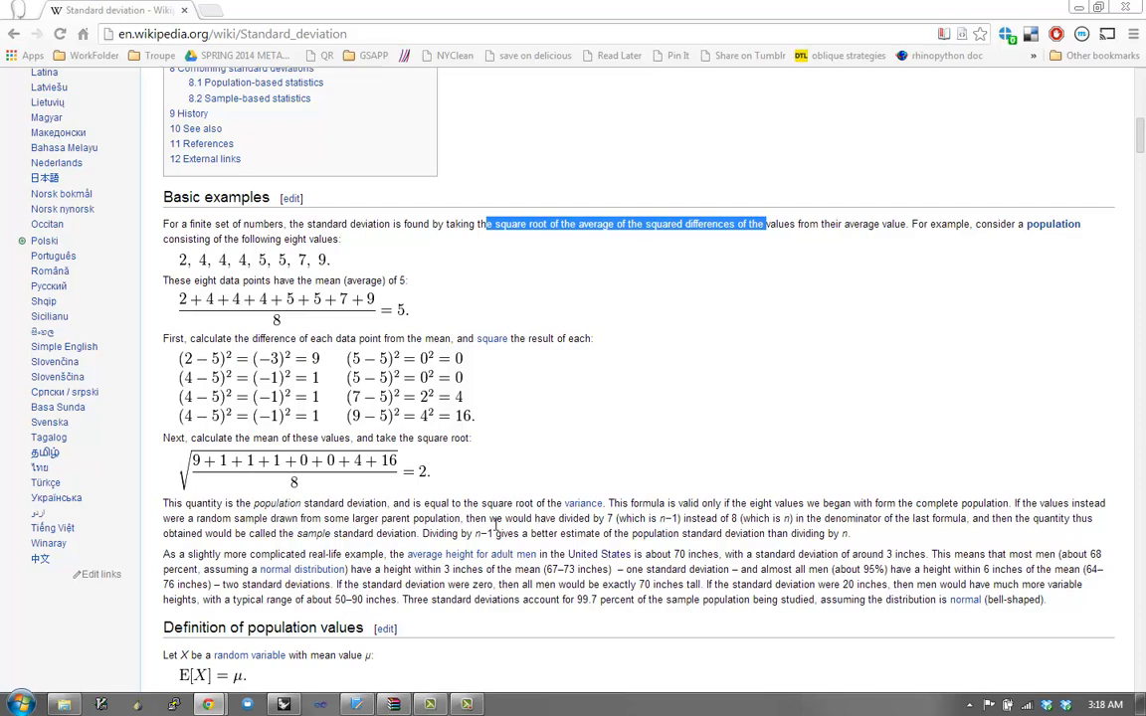
key(alt+Tab)
key(alt+Tab)
key(alt+Tab)
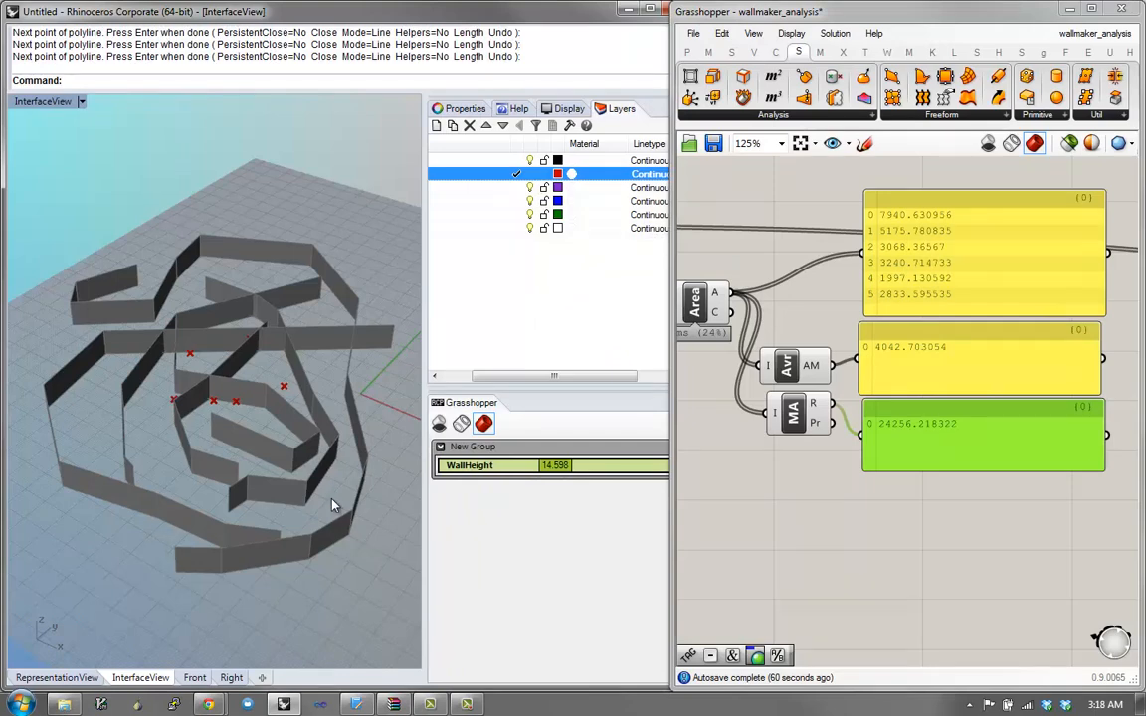
Step: Move the Area component lower and farther from the Average and Mass Addition components
click(804, 421)
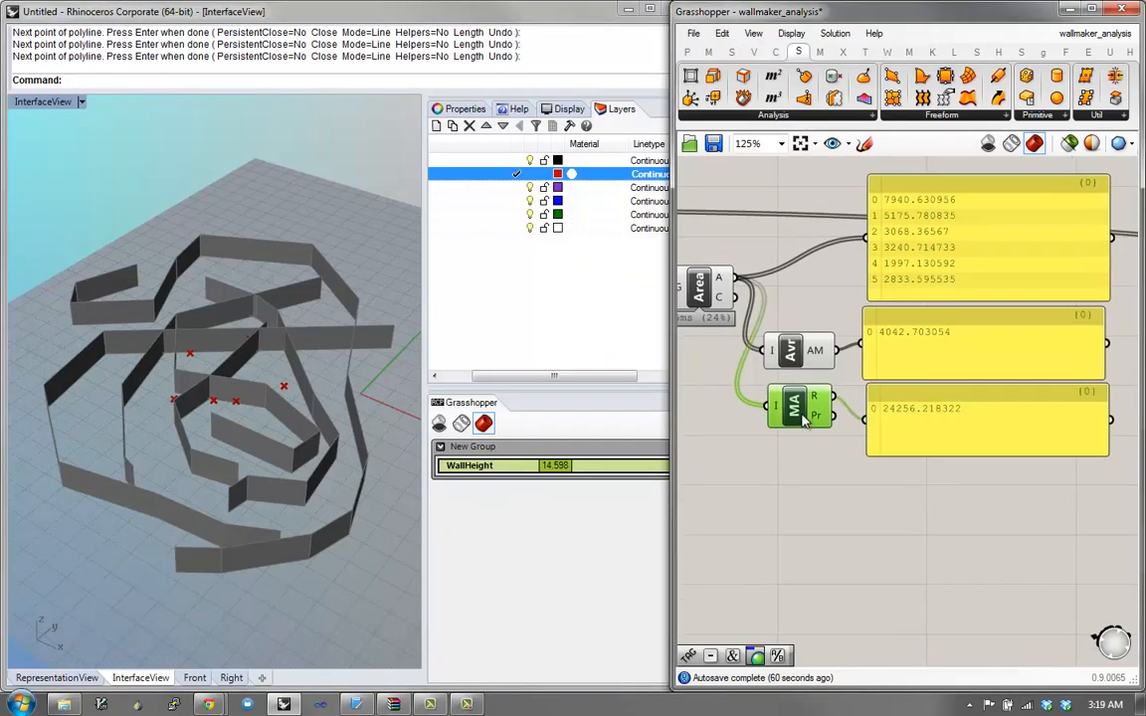
drag(802, 415, 801, 420)
right_drag(742, 320, 825, 325)
drag(775, 294, 719, 353)
scroll(860, 416, down, 1)
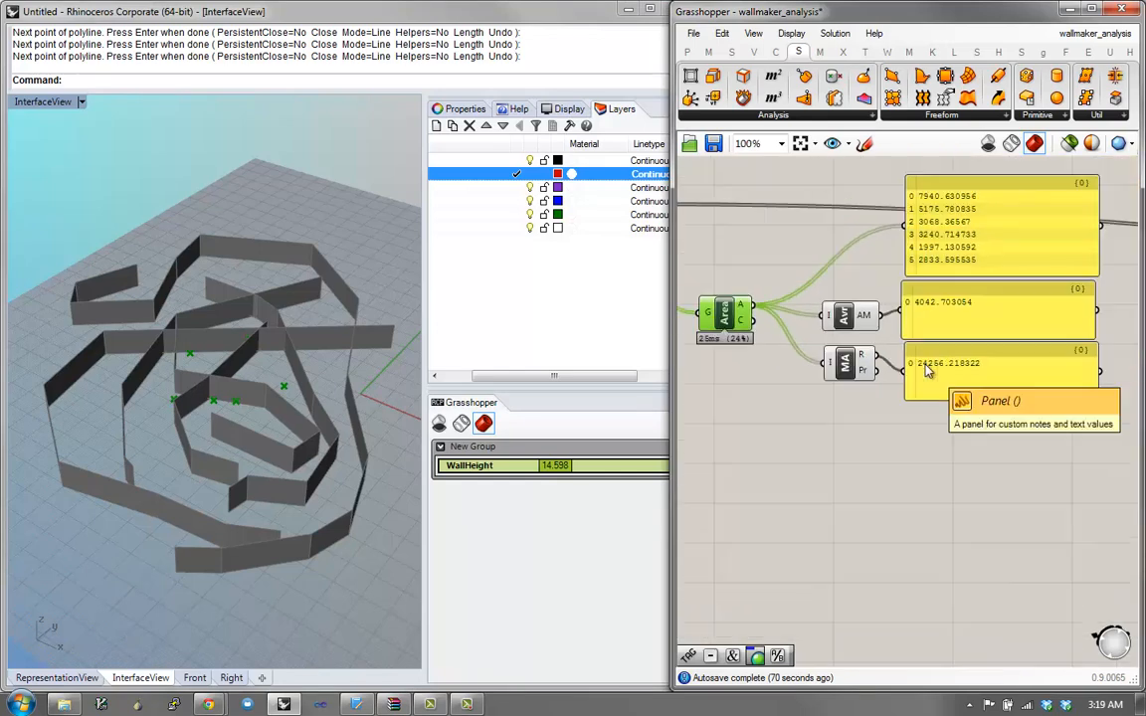
Step: Add a Subtraction component below Mass Addition, connecting Area's A output to its A input and Average's AM output to B
double_click(860, 479)
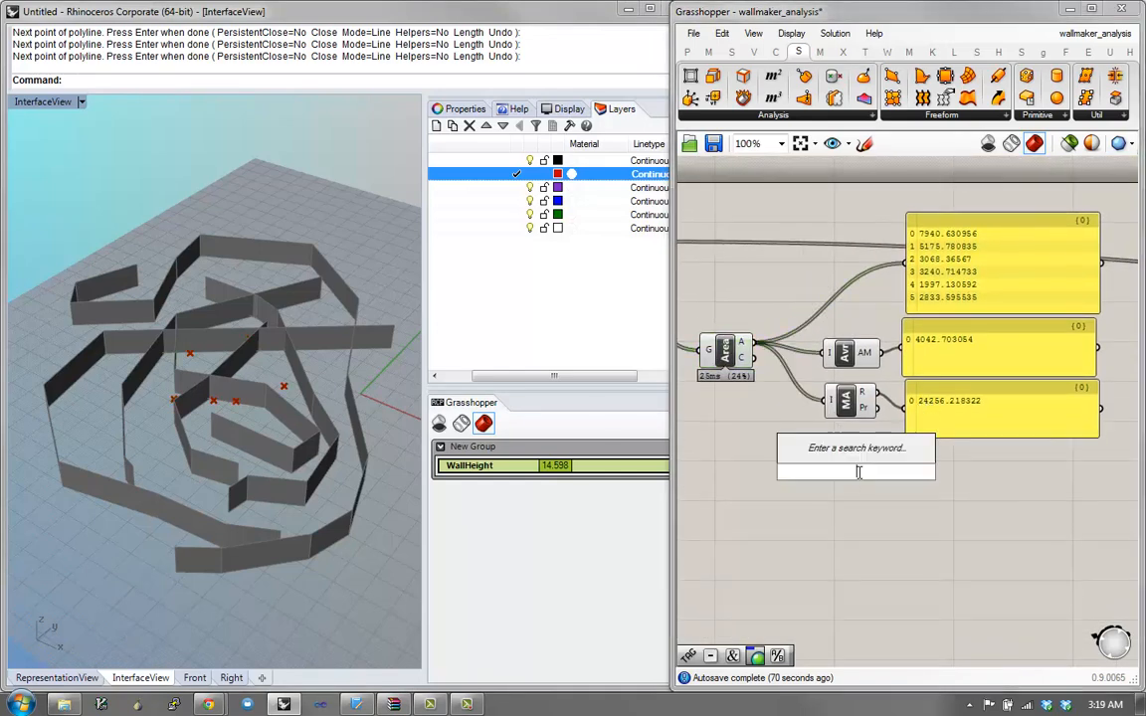
text(-)
click(837, 457)
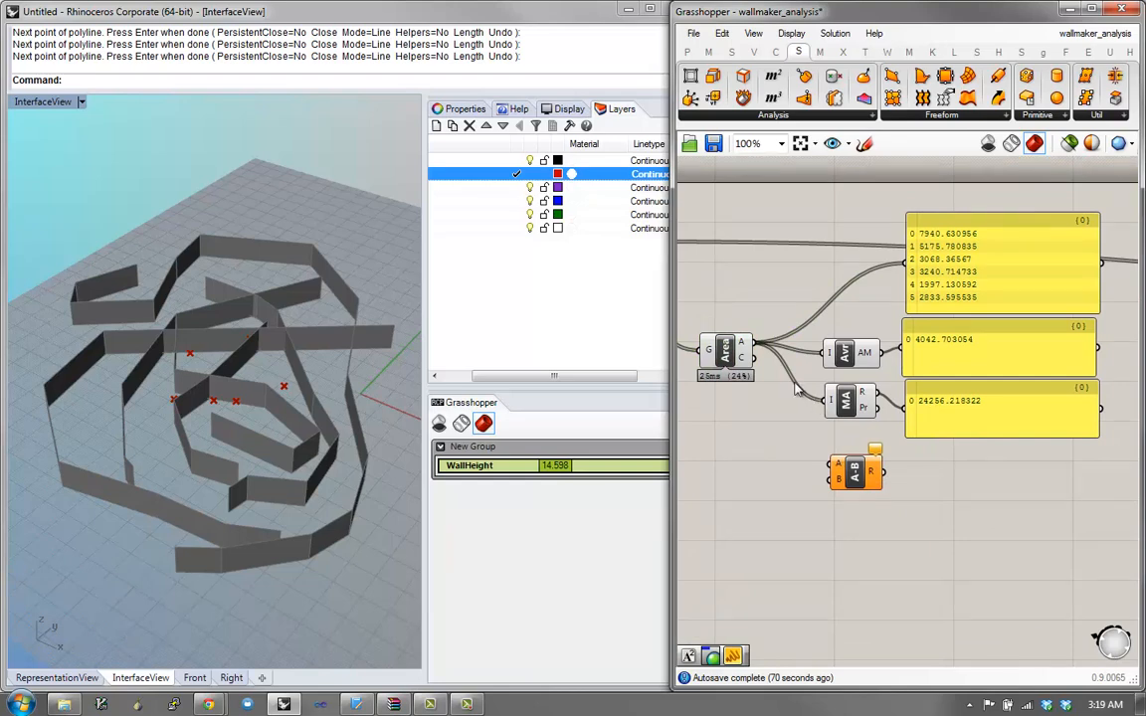
drag(754, 344, 834, 466)
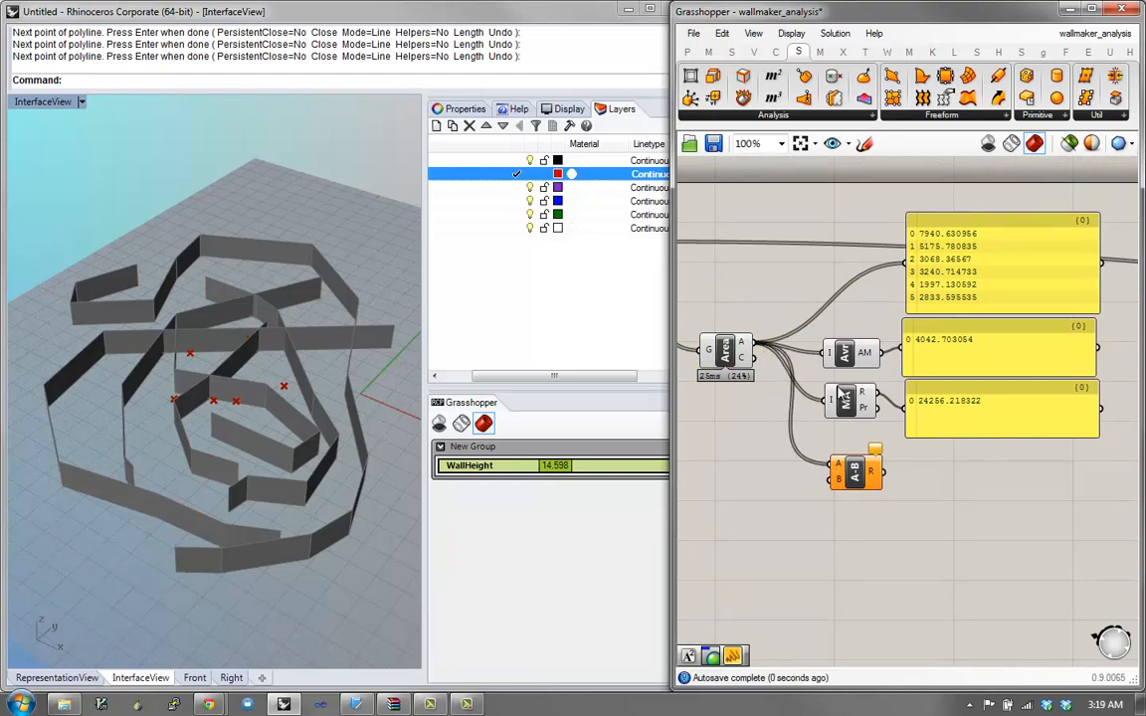
drag(882, 353, 912, 504)
Step: Add a panel beside the Subtraction component and connect it to the R output
double_click(916, 495)
text(")
key(Return)
right_drag(952, 521, 899, 495)
Step: Add a Square component fed by Subtraction's R output, and rewire the differences panel to its y output
double_click(864, 510)
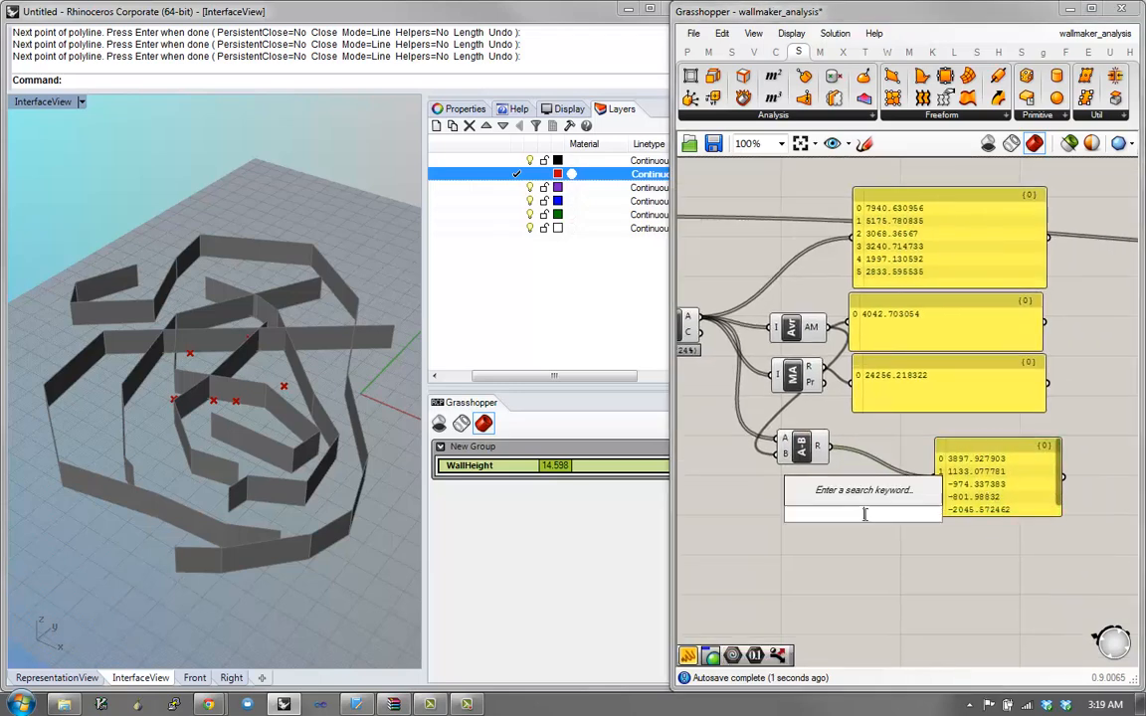
text(sqau)
click(840, 474)
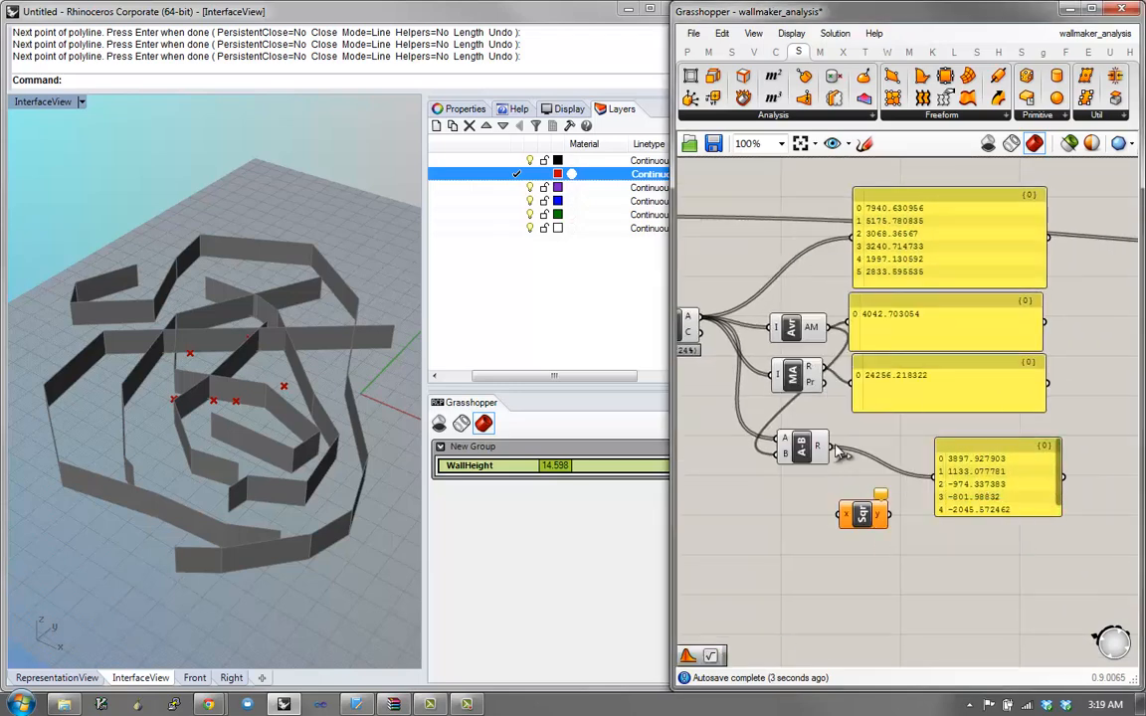
drag(840, 517, 938, 487)
drag(876, 524, 884, 492)
drag(976, 499, 1030, 490)
Step: Add a second Average component fed by Square's y output, and rewire the squared-differences panel to its AM output
double_click(961, 504)
text(ad)
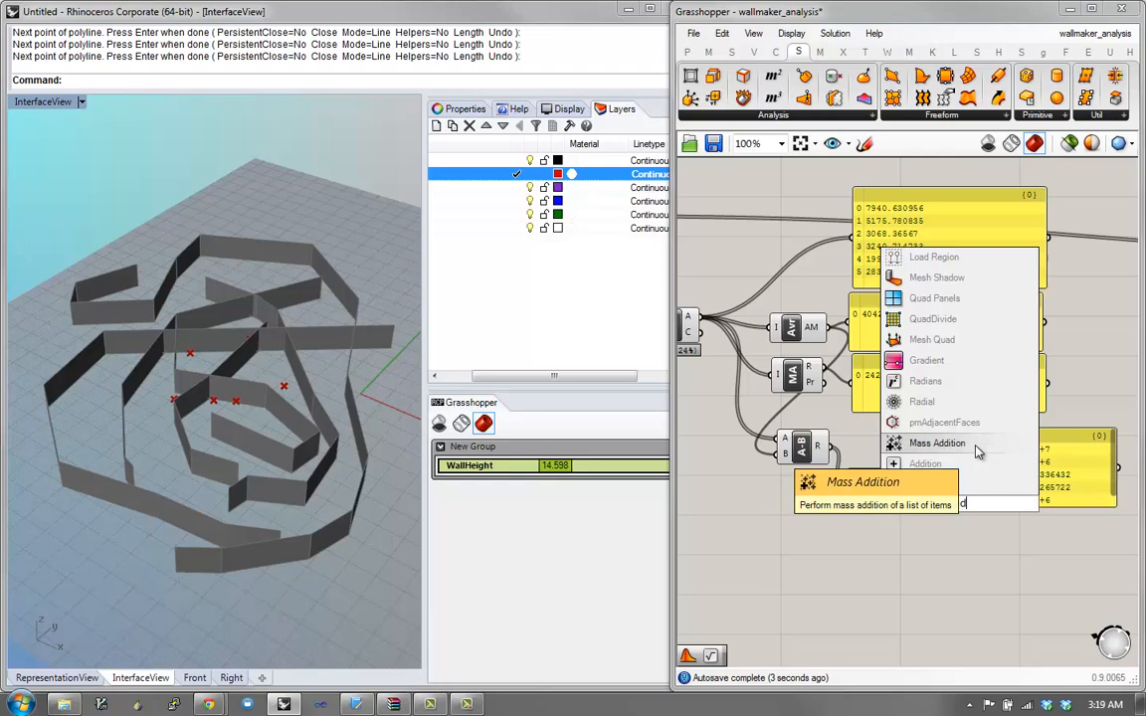
key(BackSpace)
text(v)
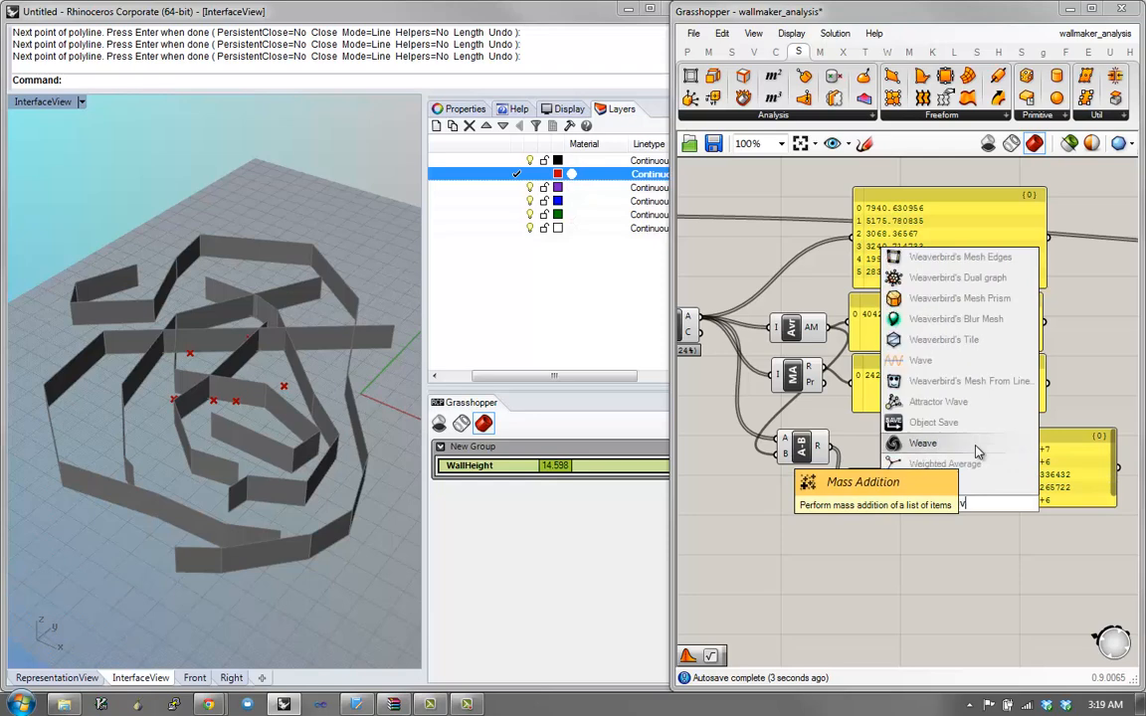
click(973, 485)
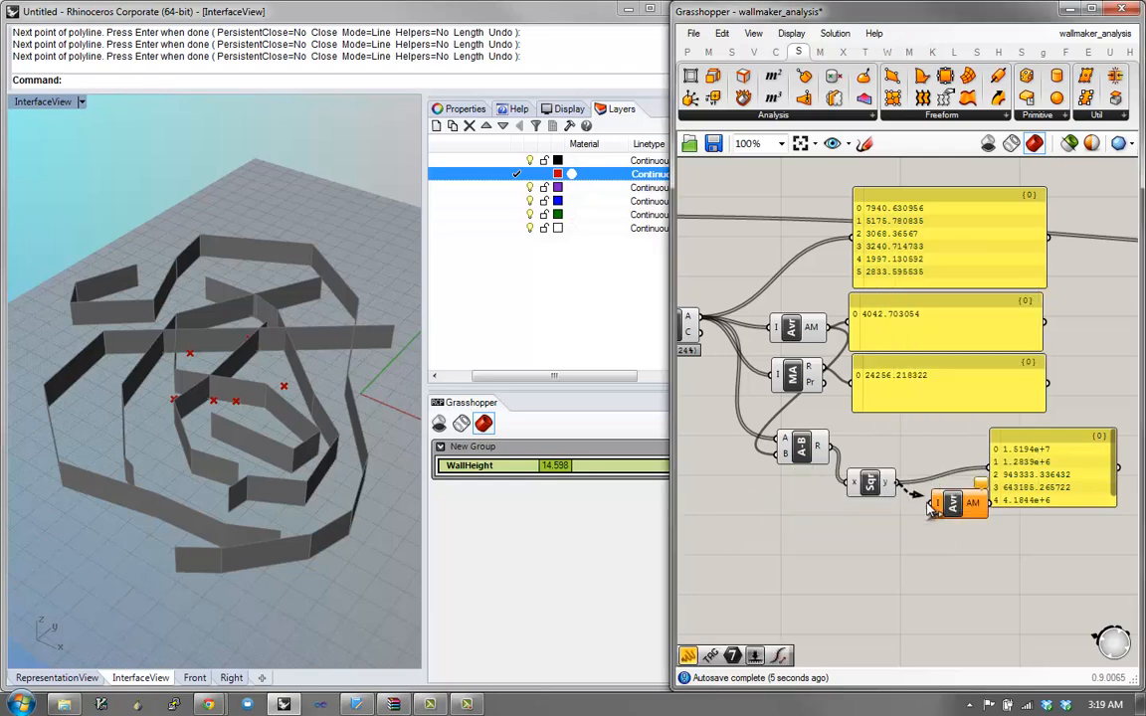
drag(927, 505, 989, 468)
right_drag(1004, 480, 962, 481)
drag(1006, 478, 1072, 469)
click(996, 509)
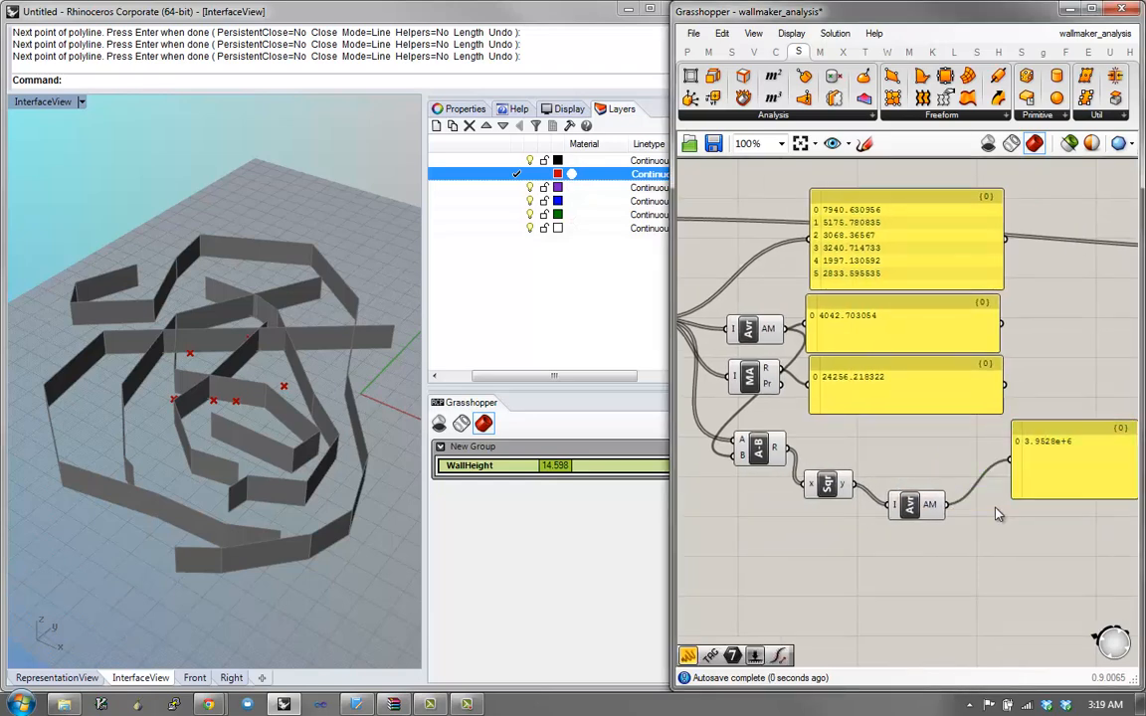
double_click(995, 512)
text(sq)
click(955, 426)
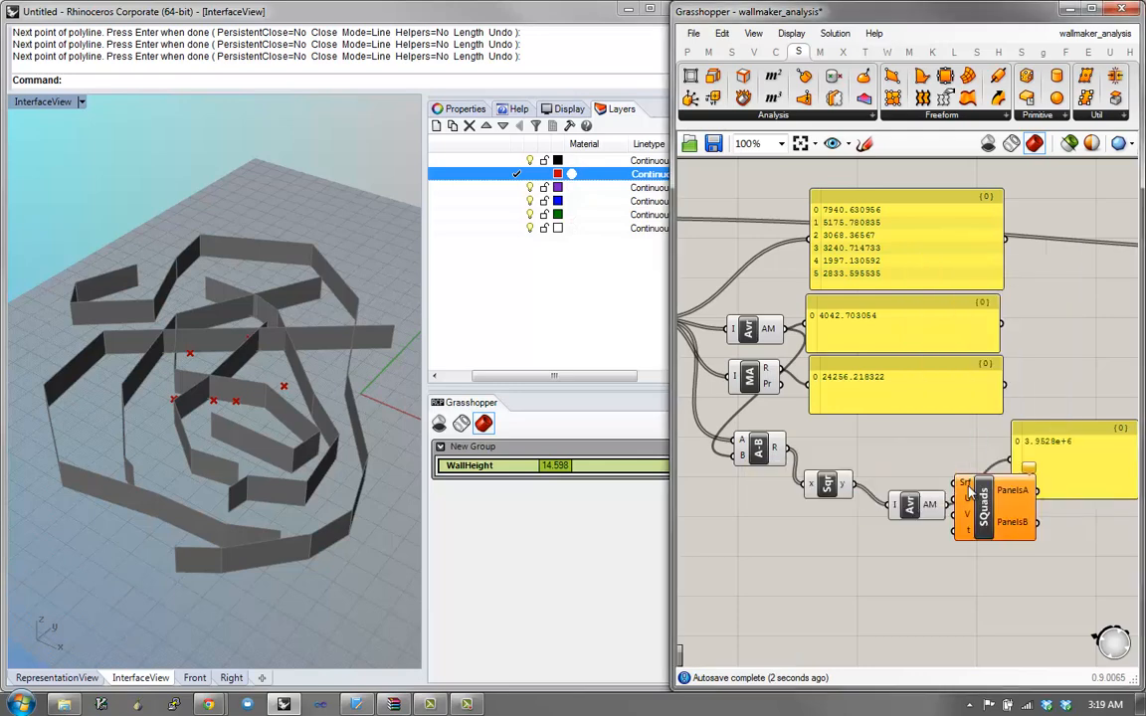
key(Delete)
Step: Add a Square Root component fed by the second Average's AM output, and rewire the end panel to its y output
double_click(970, 516)
text(sqr)
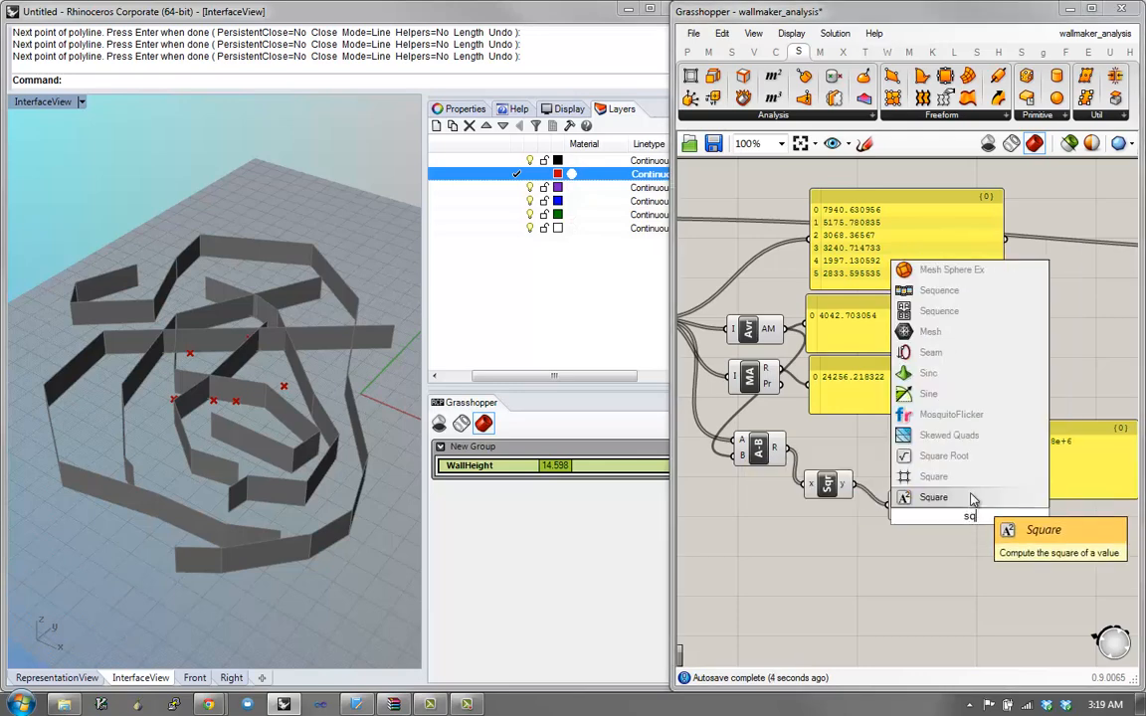
key(Return)
drag(995, 516, 1011, 460)
drag(1072, 468, 1115, 462)
drag(982, 509, 1001, 501)
scroll(1004, 508, down, 3)
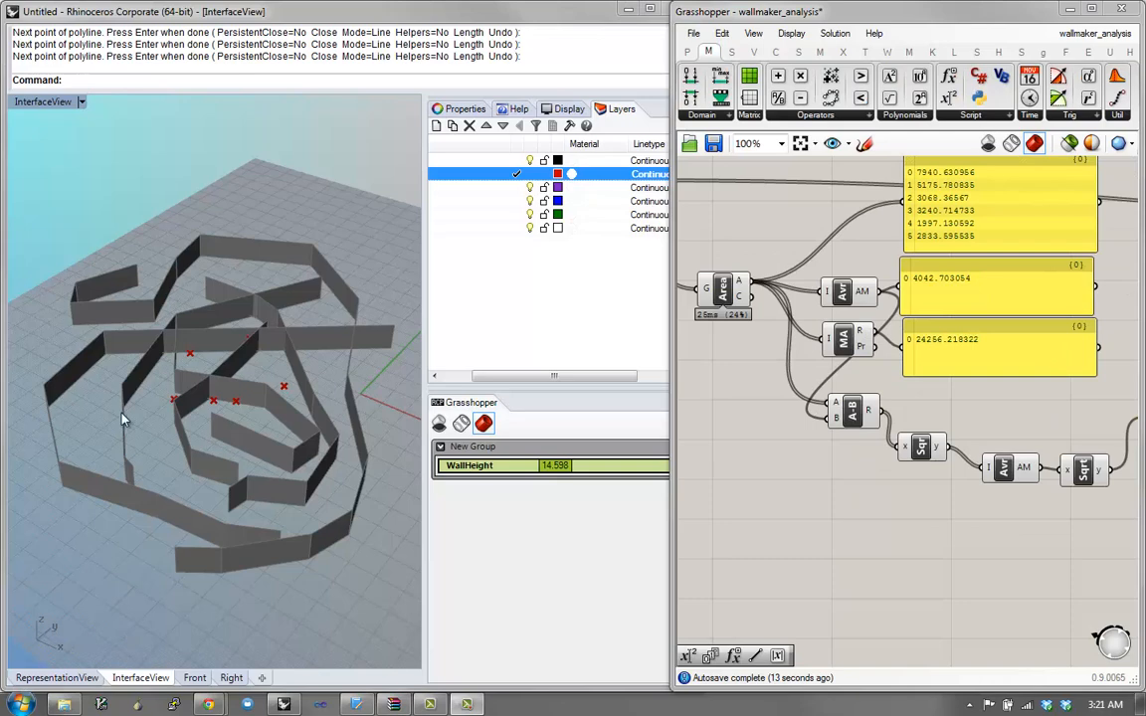
right_click(938, 511)
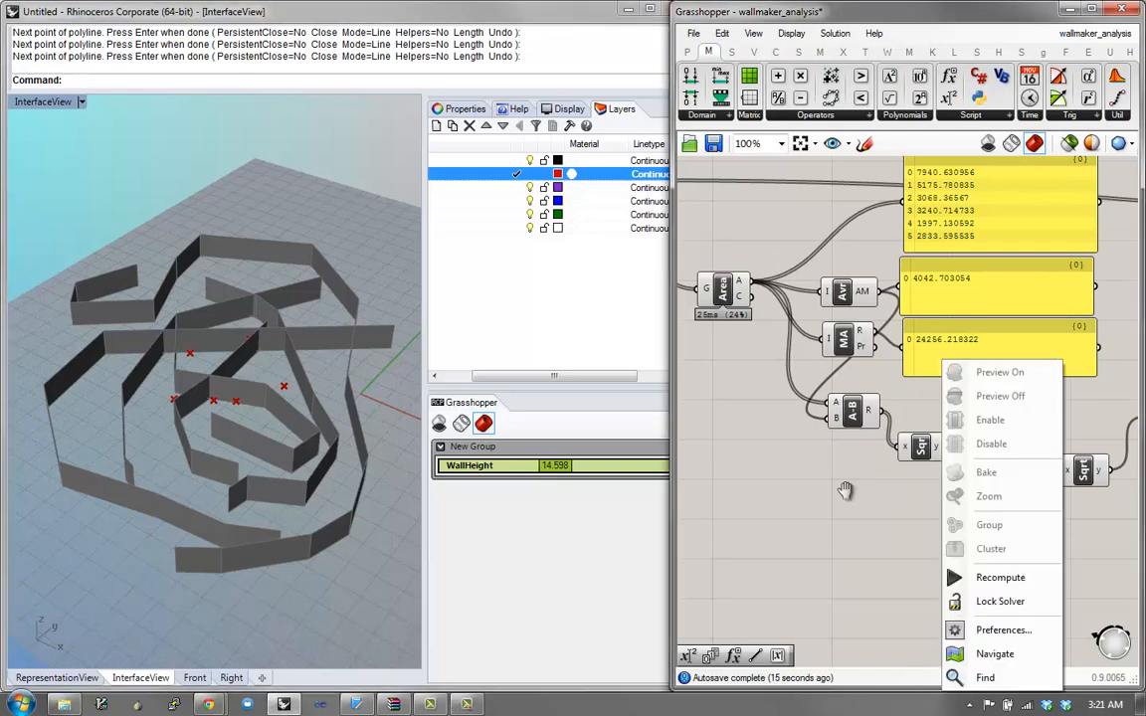
mouse_move(845, 489)
right_down()
mouse_move(843, 538)
mouse_move(853, 466)
right_up()
right_drag(919, 403, 874, 399)
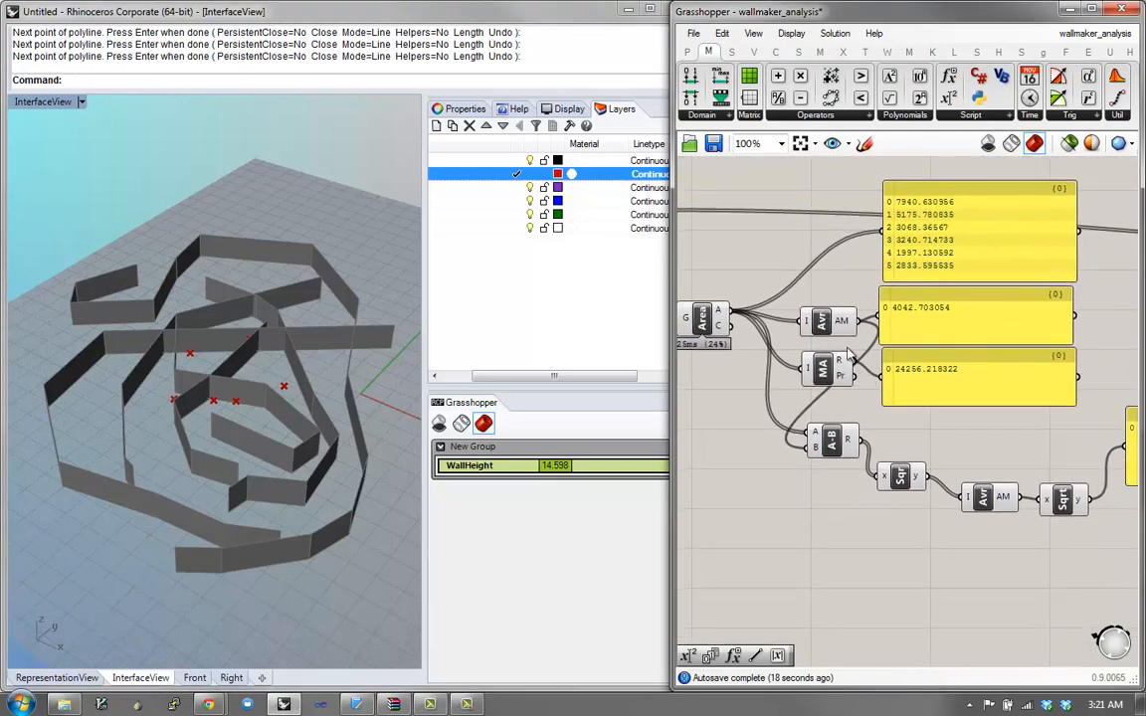
Step: Move the first Average component beside the Subtraction component's inputs, and place the result panel below the Square Root component
drag(831, 316, 760, 440)
right_drag(949, 467, 902, 467)
scroll(916, 460, down, 1)
drag(1035, 475, 994, 594)
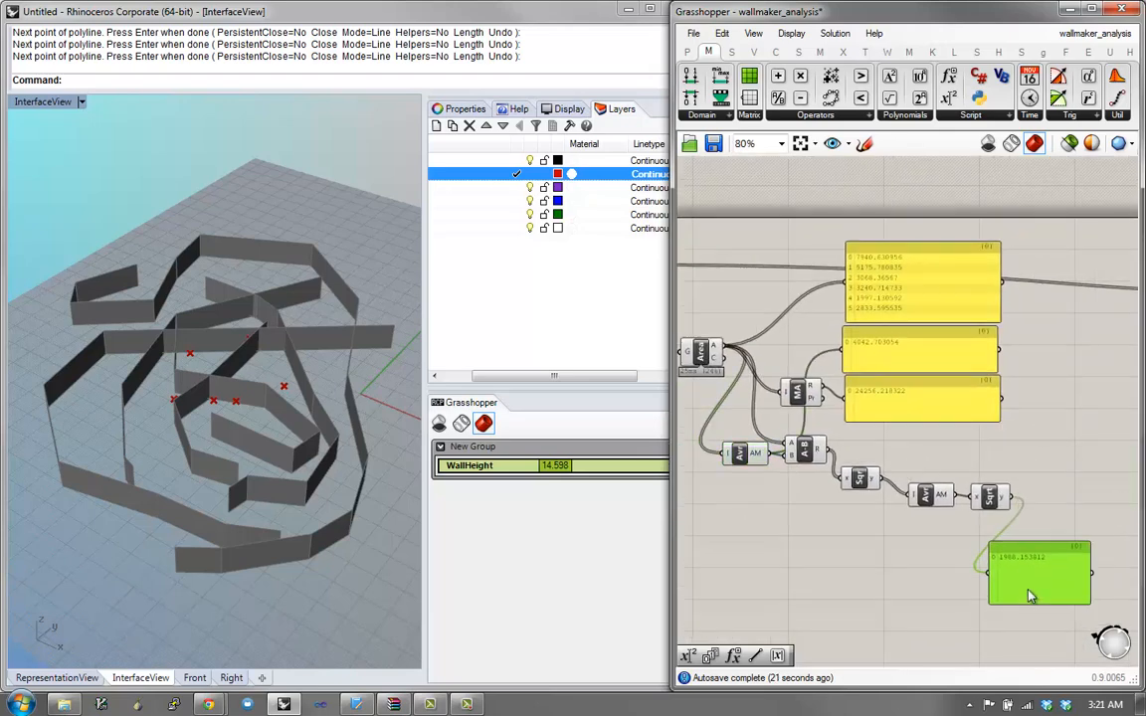
scroll(994, 593, up, 4)
right_drag(892, 529, 833, 491)
Step: Delete all the existing wall curves in the Rhino model
drag(274, 264, 128, 609)
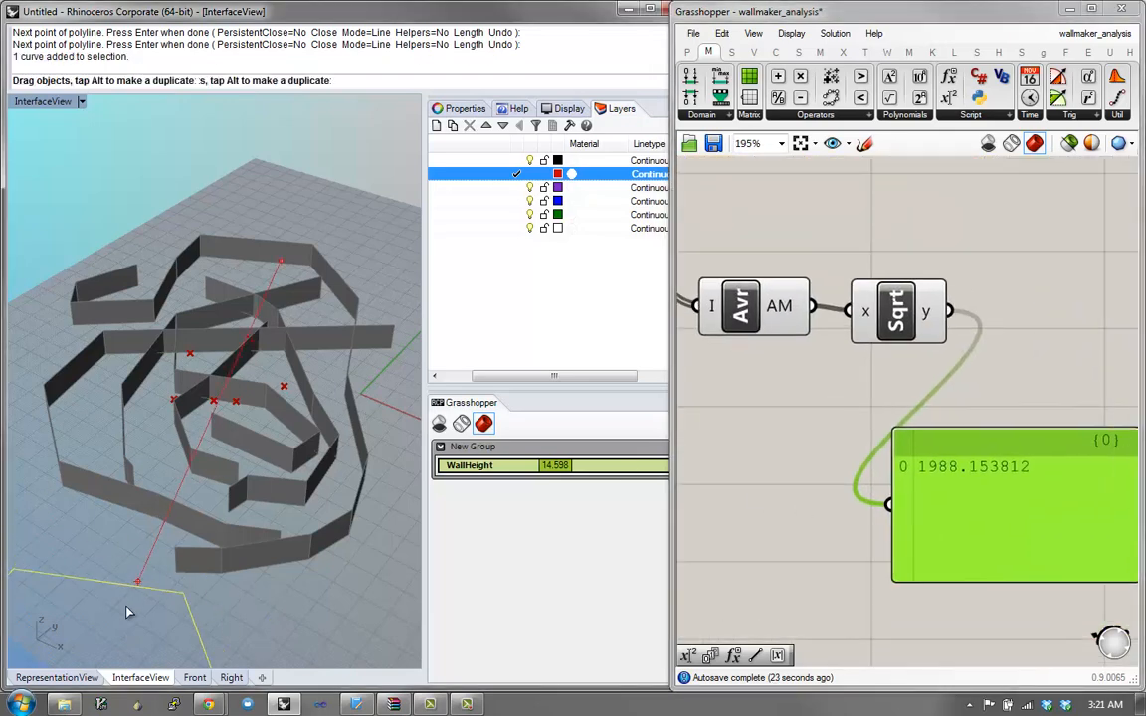
drag(305, 235, 88, 676)
key(Delete)
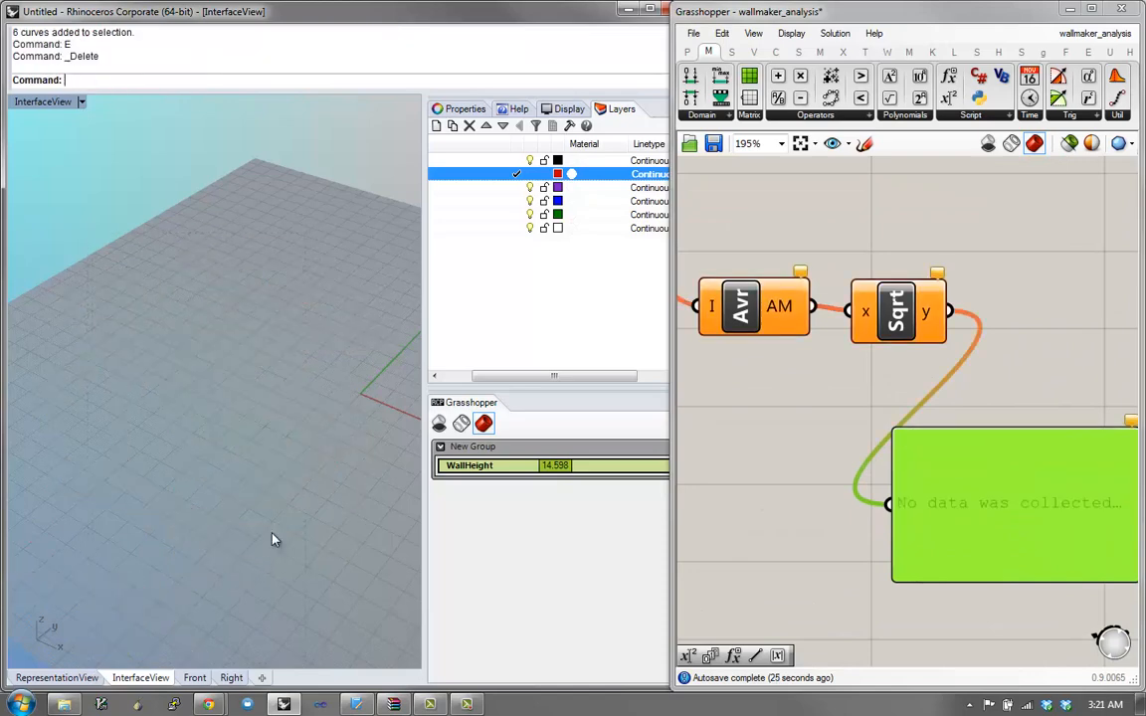
Step: Draw a single straight two-point polyline on the empty ground plane as a test wall
text(p)
key(Return)
click(242, 308)
click(185, 555)
key(Return)
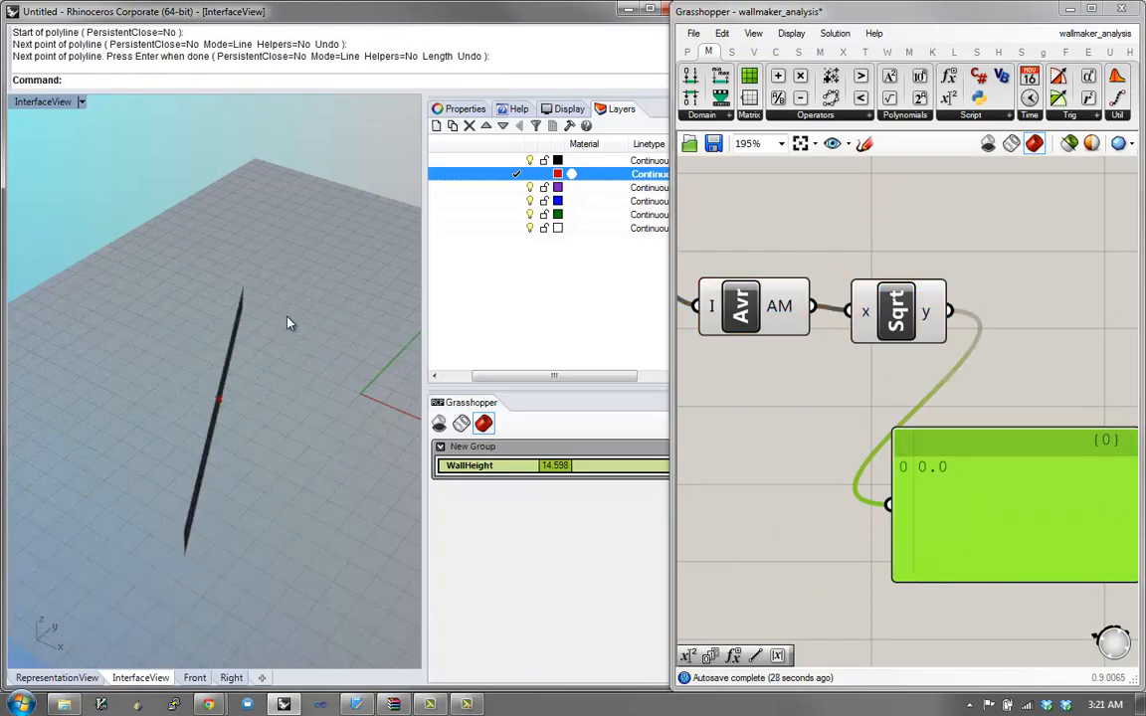
Step: Draw a second straight polyline of nearly equal length, closely parallel to the first wall
right_drag(288, 323, 290, 281)
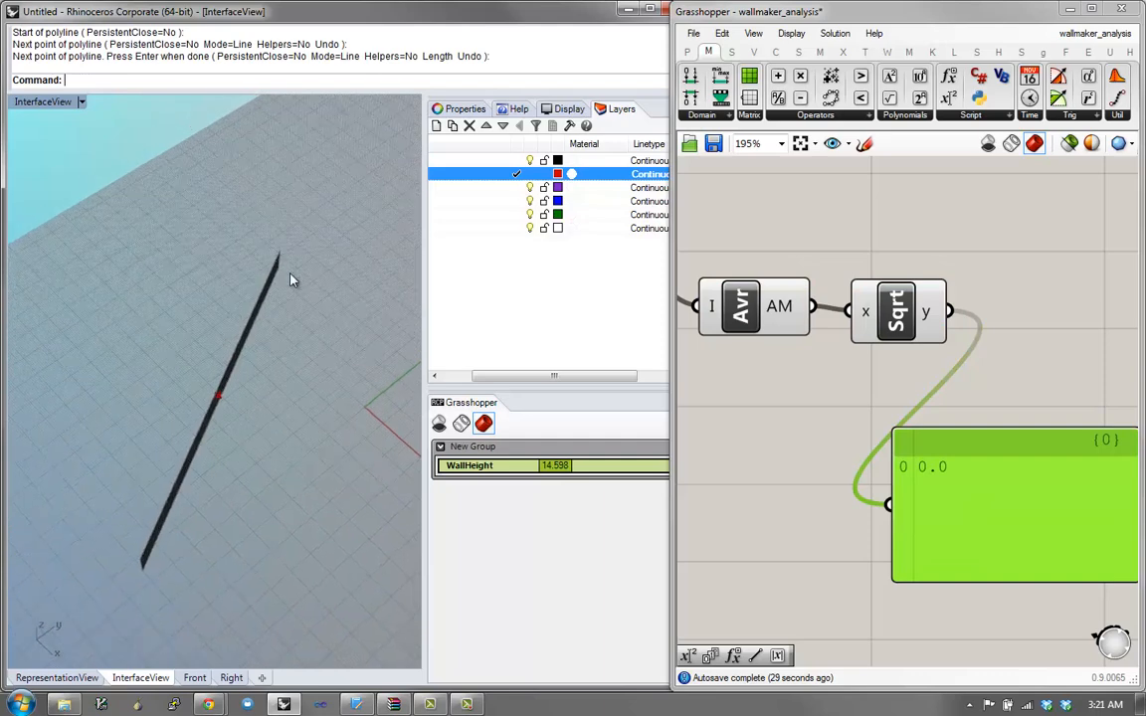
text(p)
key(Return)
click(292, 275)
click(168, 578)
click(171, 582)
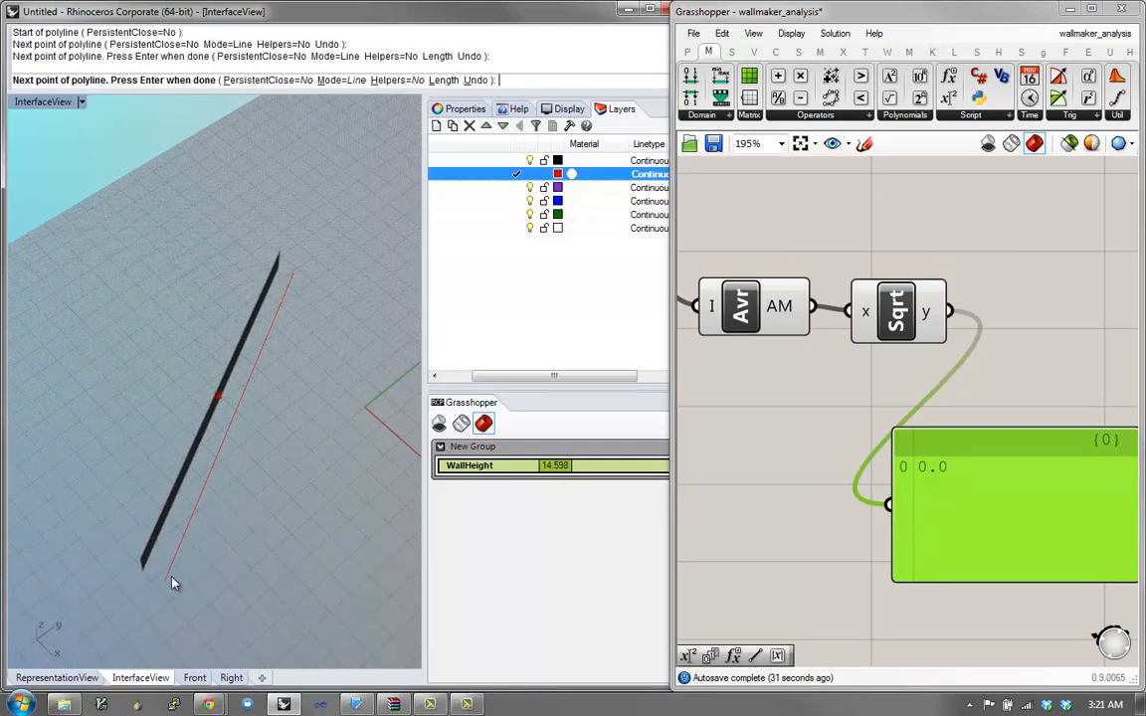
key(Return)
Step: Draw two more parallel straight polylines of similar length, spaced evenly to the right of the existing pair
text(p)
key(Return)
click(311, 278)
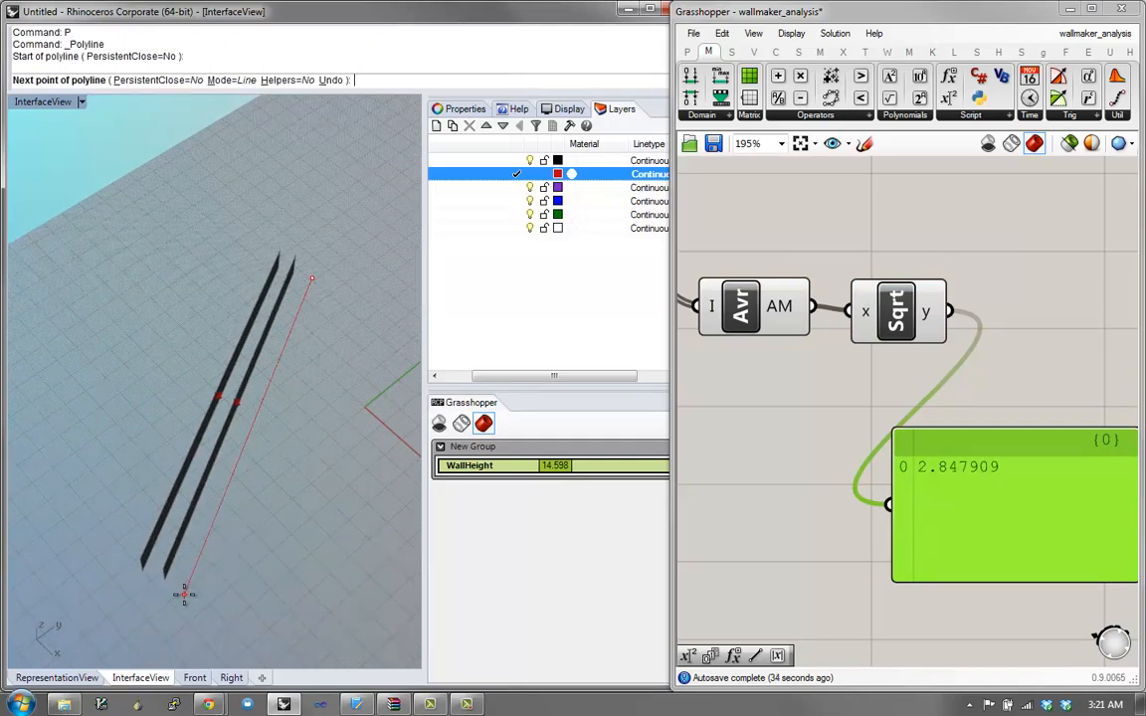
click(184, 594)
key(Return)
text(p)
key(Return)
click(328, 276)
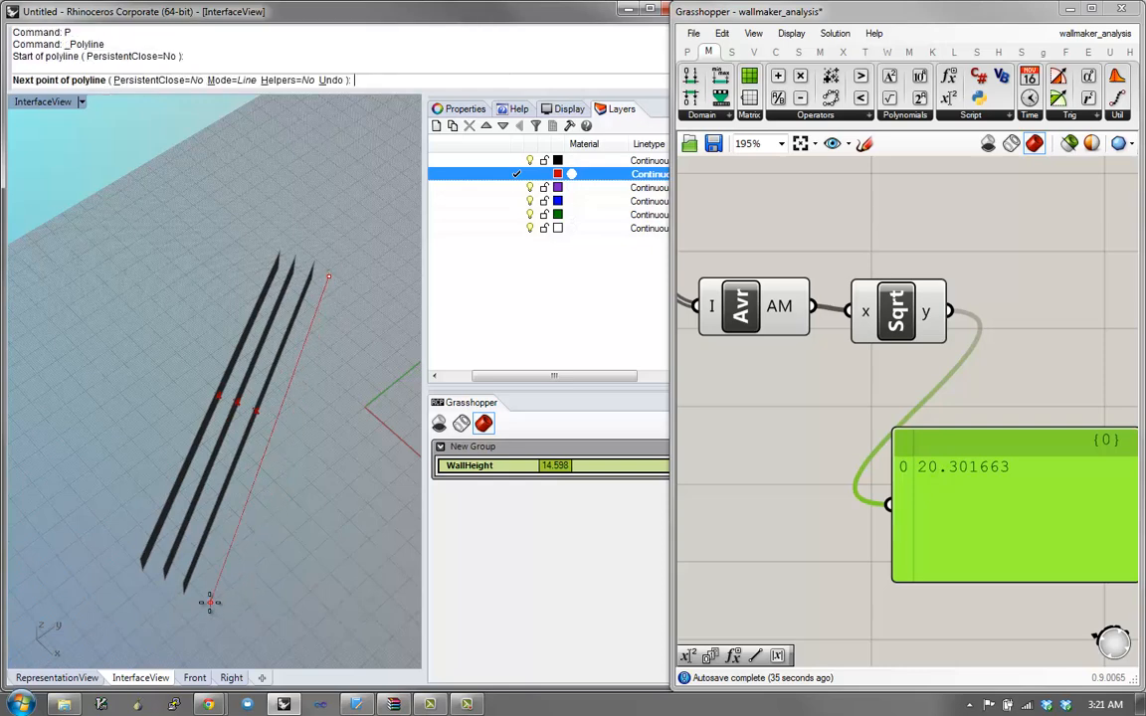
click(209, 601)
key(Return)
Step: Draw a fifth parallel straight polyline just to the left of the row of four walls
text(p)
key(Return)
click(264, 251)
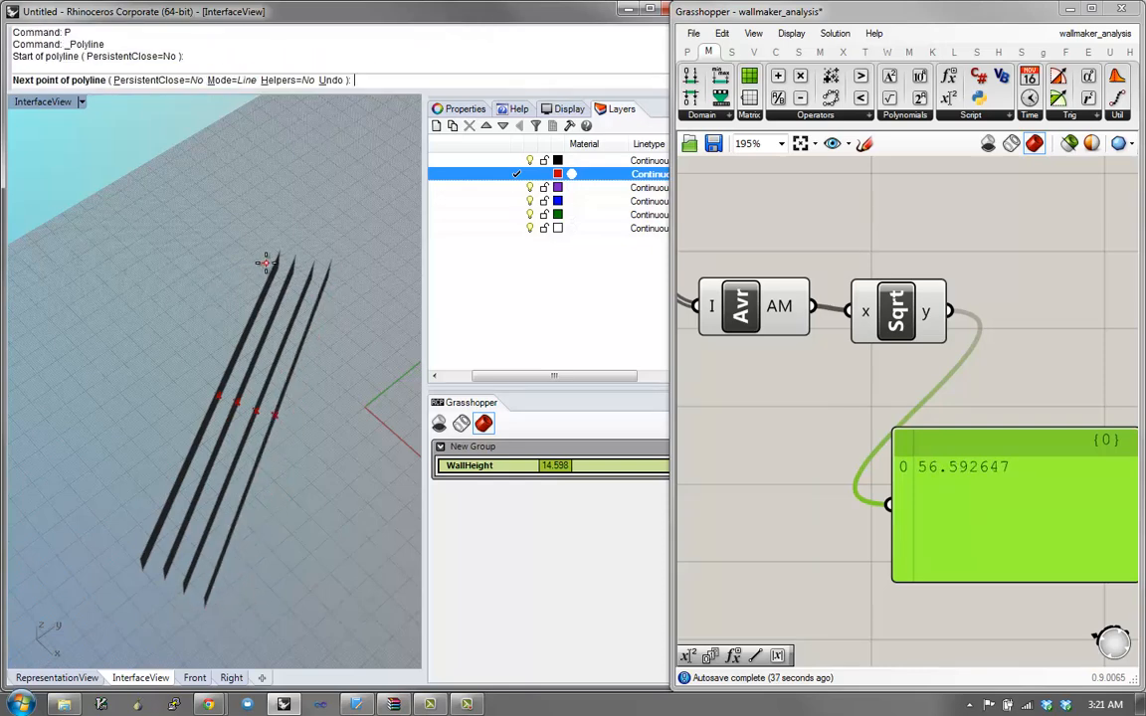
click(127, 547)
key(Return)
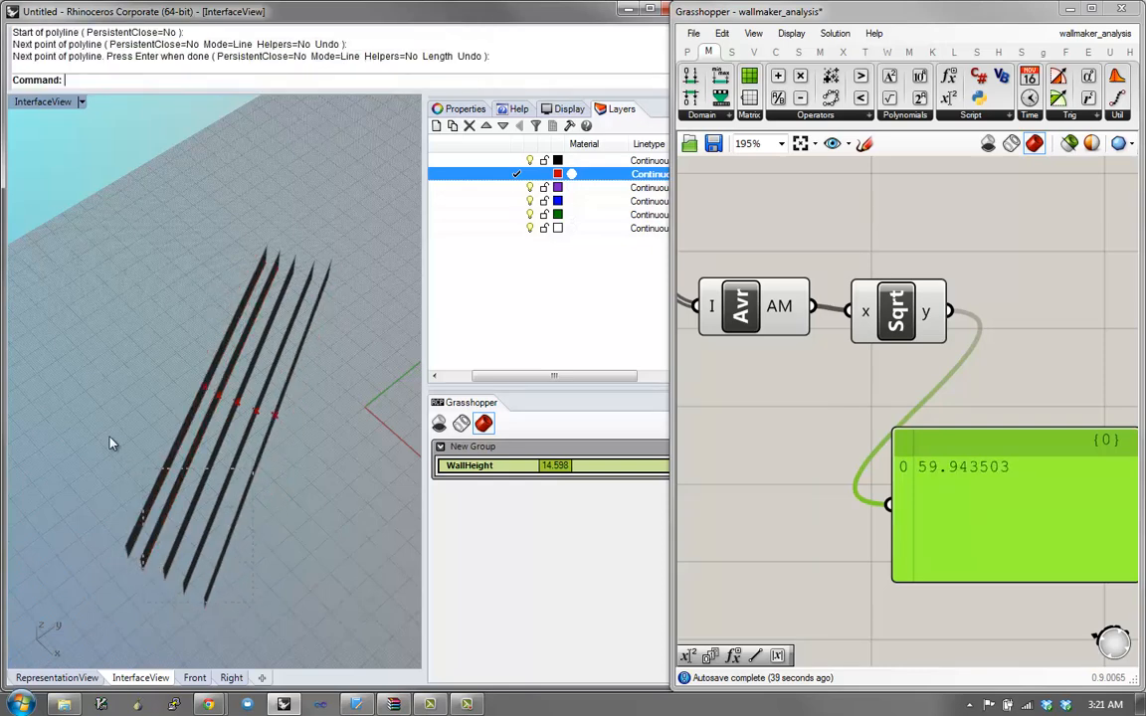
Step: Copy all five straight wall curves to a spot to the right of the originals
key(ctrl+a)
text(c)
key(Return)
click(205, 607)
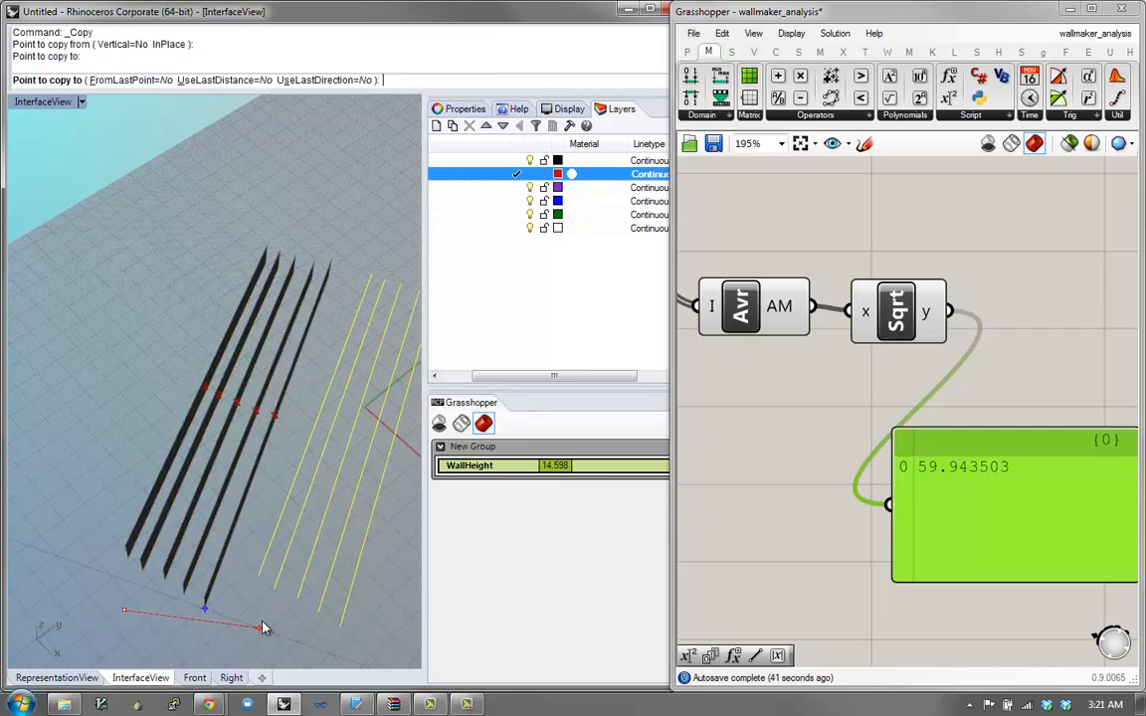
key(Return)
Step: Copy all ten straight wall curves as a second row offset from the existing groups
scroll(263, 628, down, 4)
shift+right_drag(264, 627, 225, 570)
key(ctrl+a)
text(c)
key(Return)
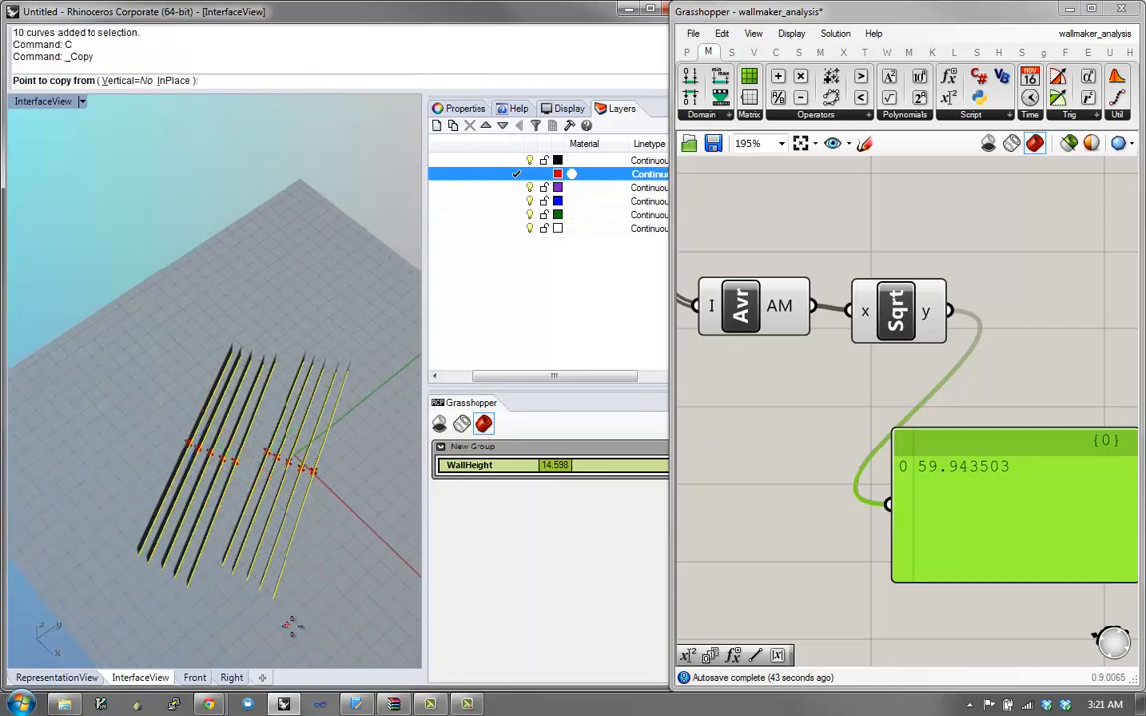
click(291, 625)
click(187, 447)
key(Return)
Step: Draw one tiny polyline wall in the empty area beside the parallel wall groups
scroll(281, 415, down, 3)
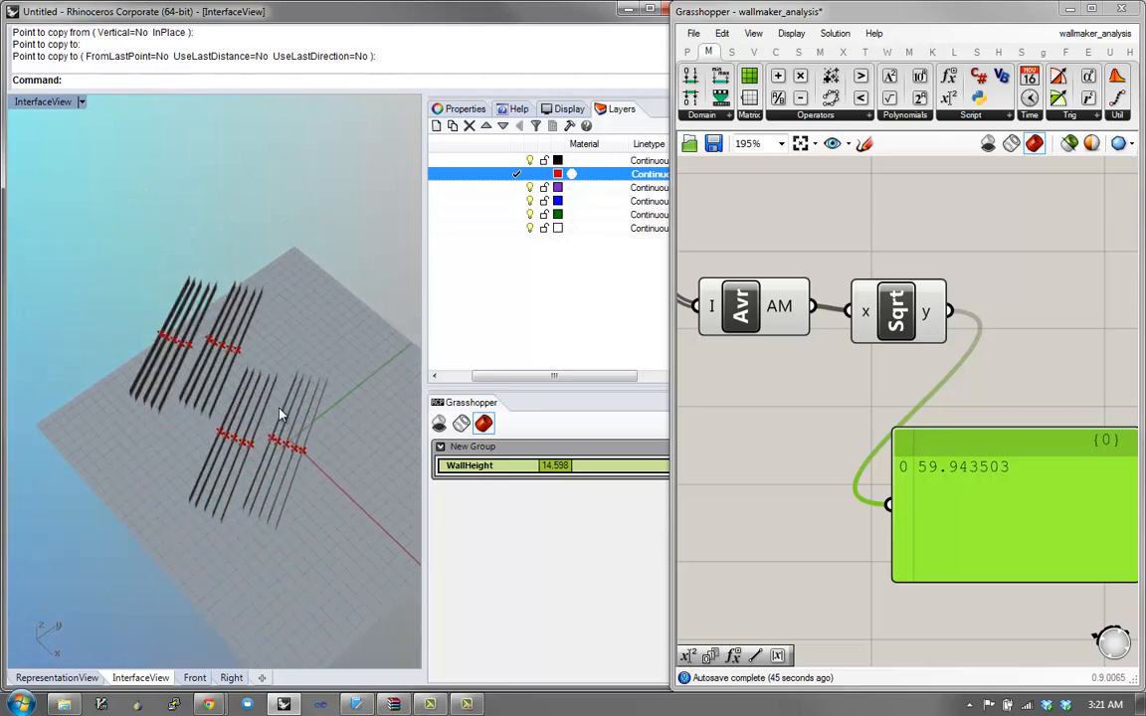
text(p)
key(Return)
click(294, 331)
click(297, 335)
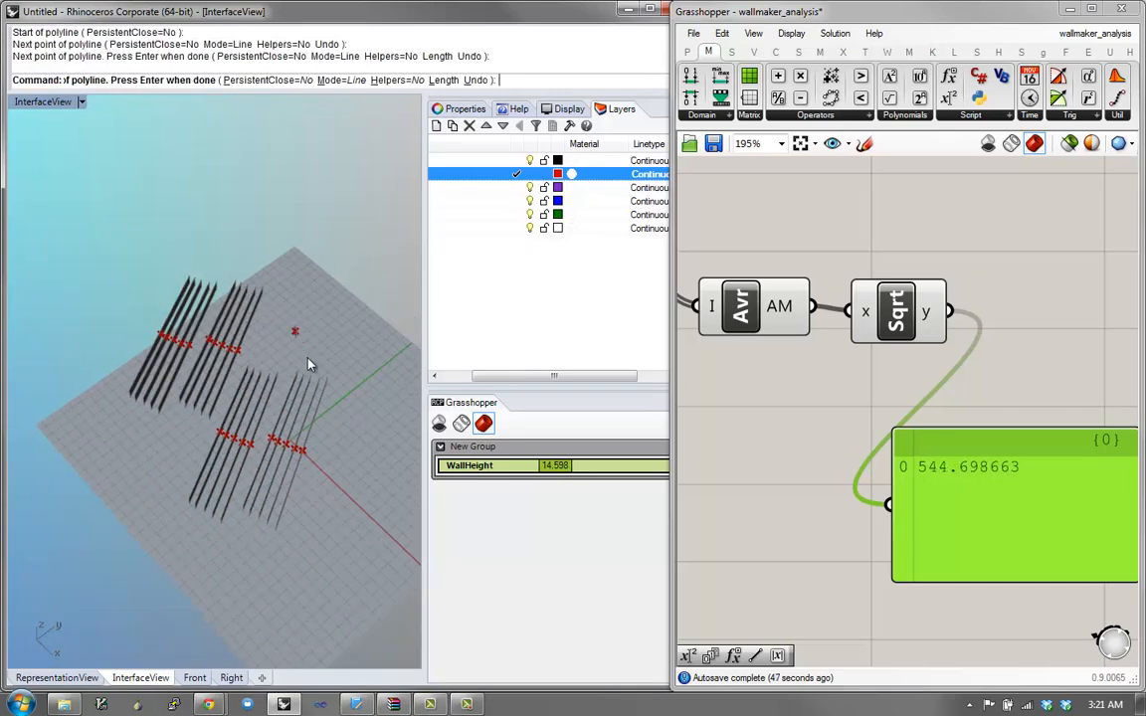
key(Return)
Step: Draw one very long multi-segment polyline wall looping around all the parallel wall groups
scroll(293, 338, up, 2)
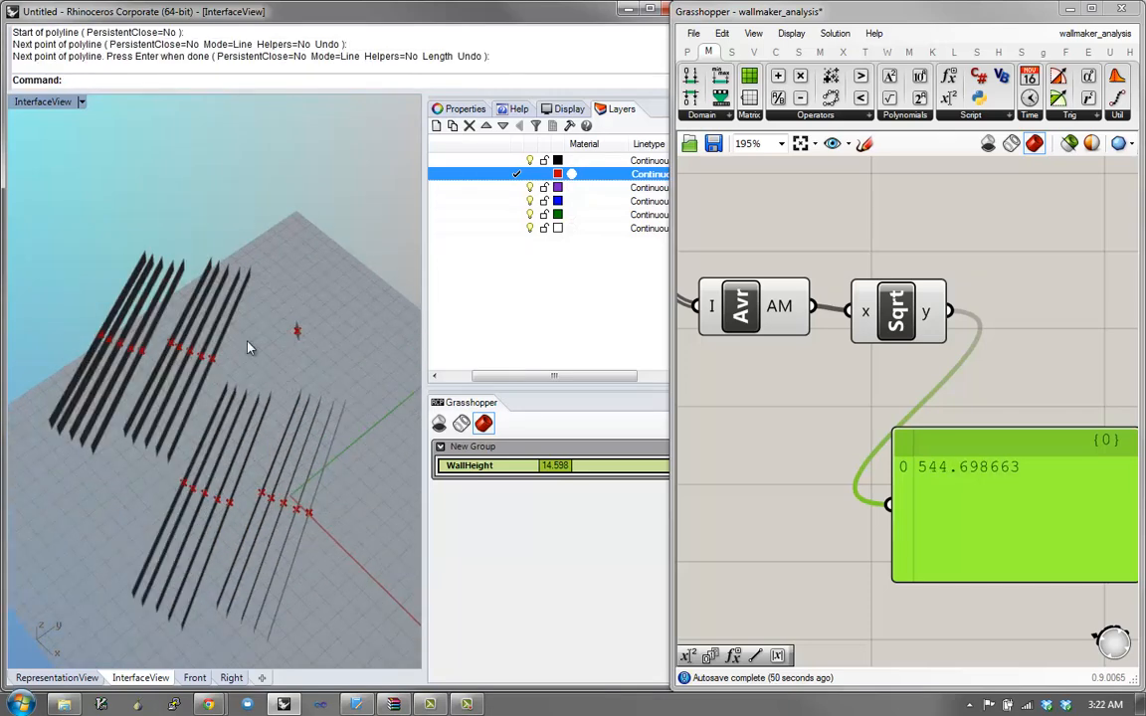
scroll(80, 255, down, 2)
key(Return)
click(49, 256)
click(199, 195)
click(309, 228)
click(329, 434)
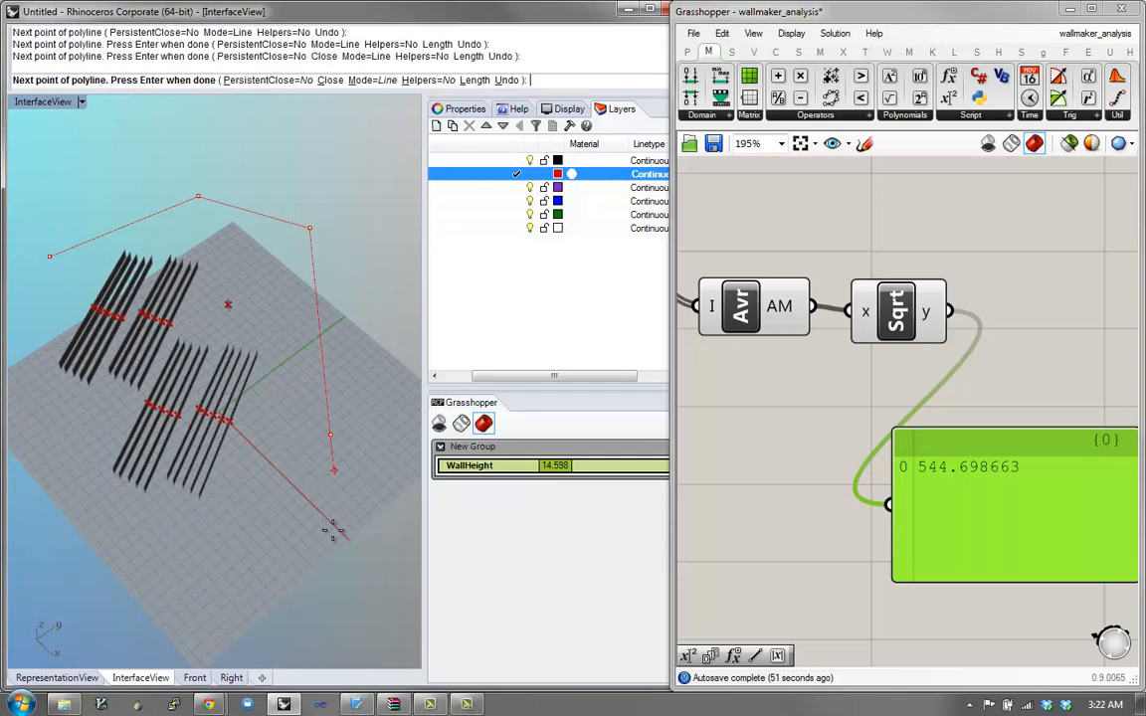
click(327, 554)
click(49, 538)
click(67, 452)
key(Return)
Step: Delete the tiny wall curve and the long surrounding wall curve
right_drag(133, 386, 265, 513)
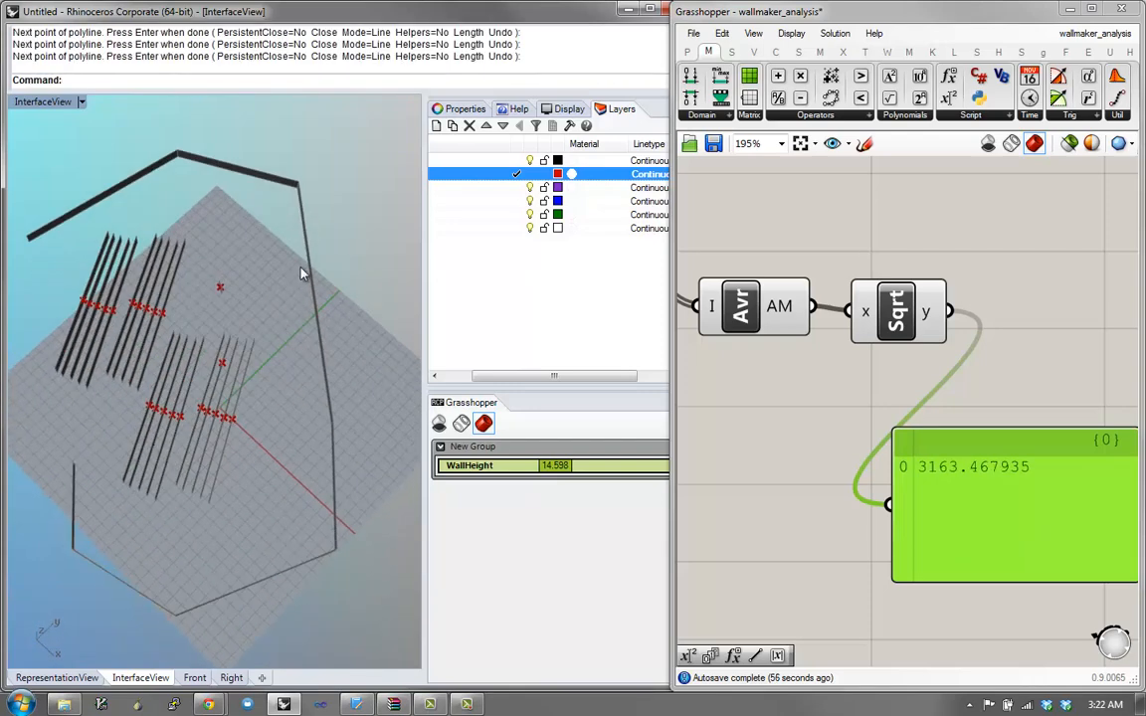
drag(220, 308, 226, 312)
text(E)
key(Return)
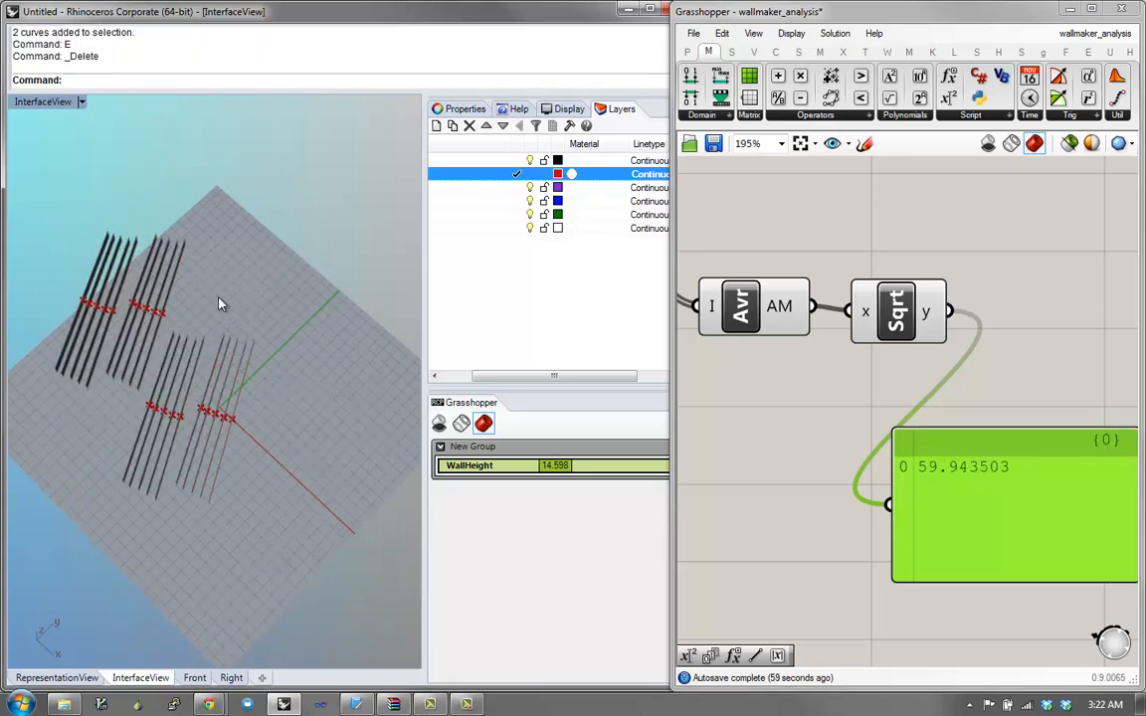
Step: Delete all the remaining parallel wall curves so the ground plane is empty
drag(142, 388, 102, 382)
text(E)
key(Return)
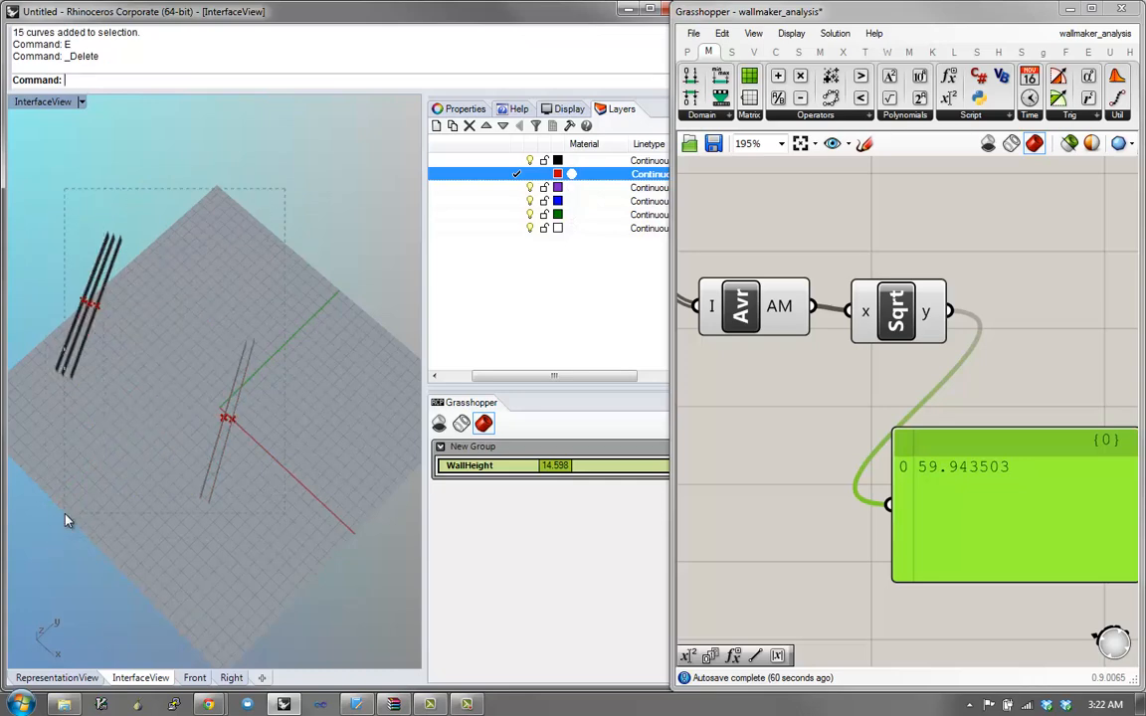
drag(65, 519, 68, 521)
text(E)
key(Return)
Step: Draw an open five-segment polyline wall that hooks inward on the near part of the ground plane
text(p)
key(Return)
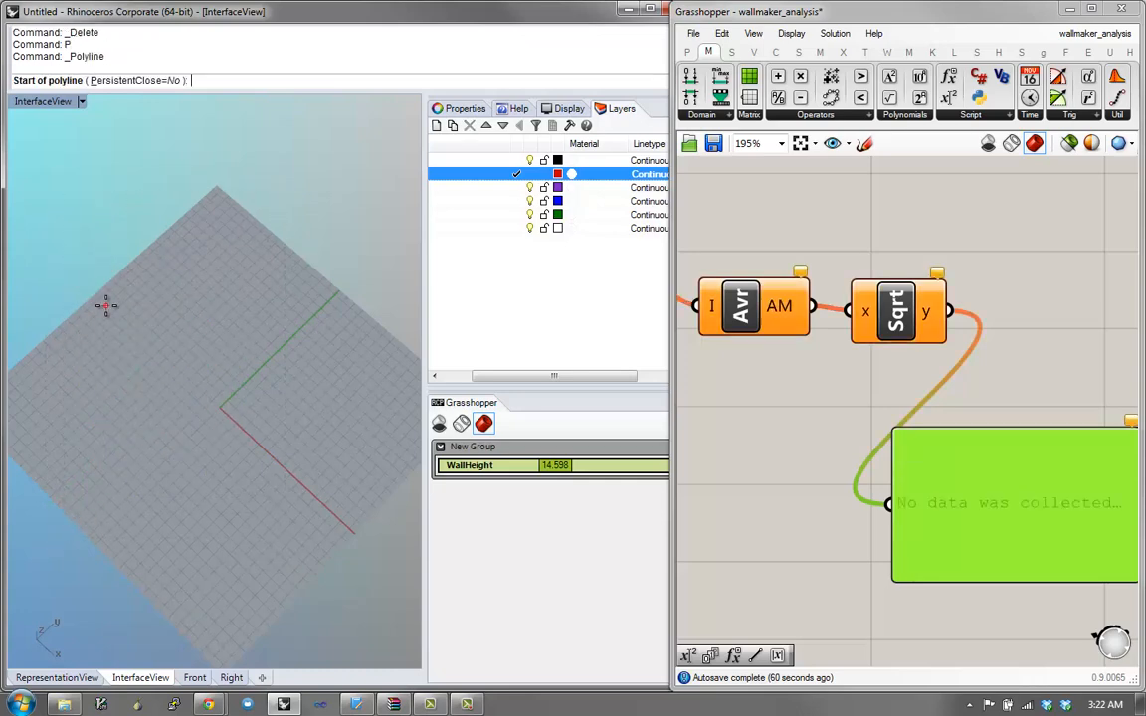
click(111, 361)
click(124, 528)
click(235, 543)
click(291, 450)
click(235, 415)
key(Return)
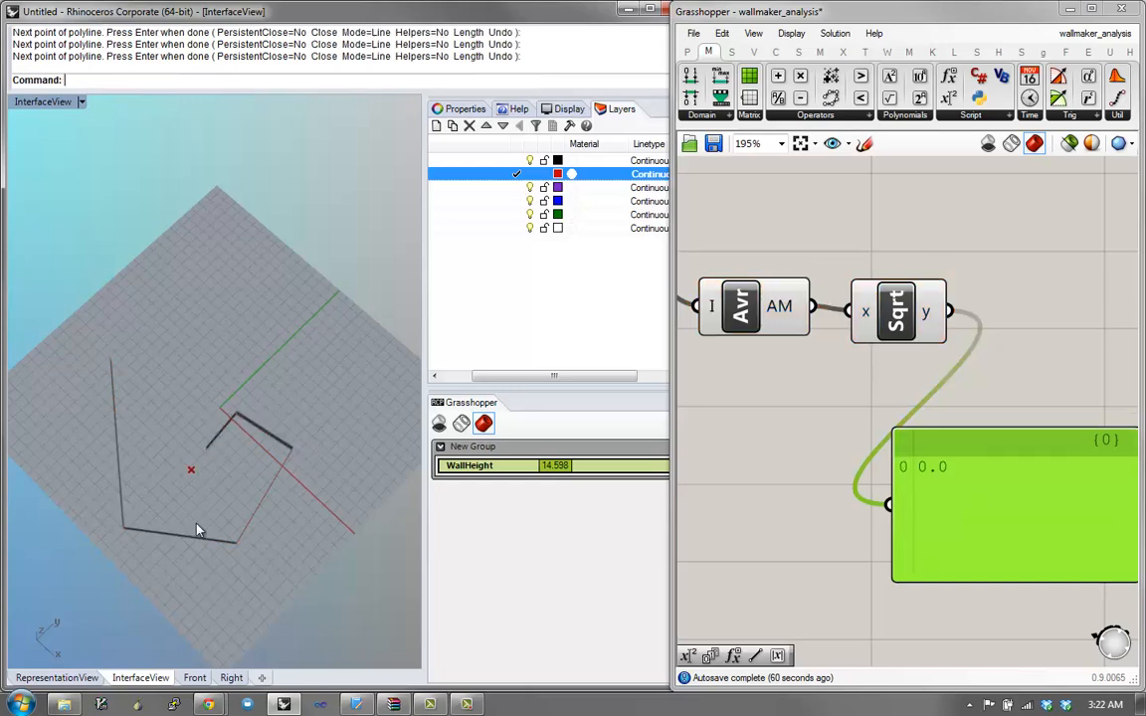
Step: Draw an open three-segment polyline wall just behind the hooked wall
text(p)
key(Return)
click(212, 393)
click(249, 384)
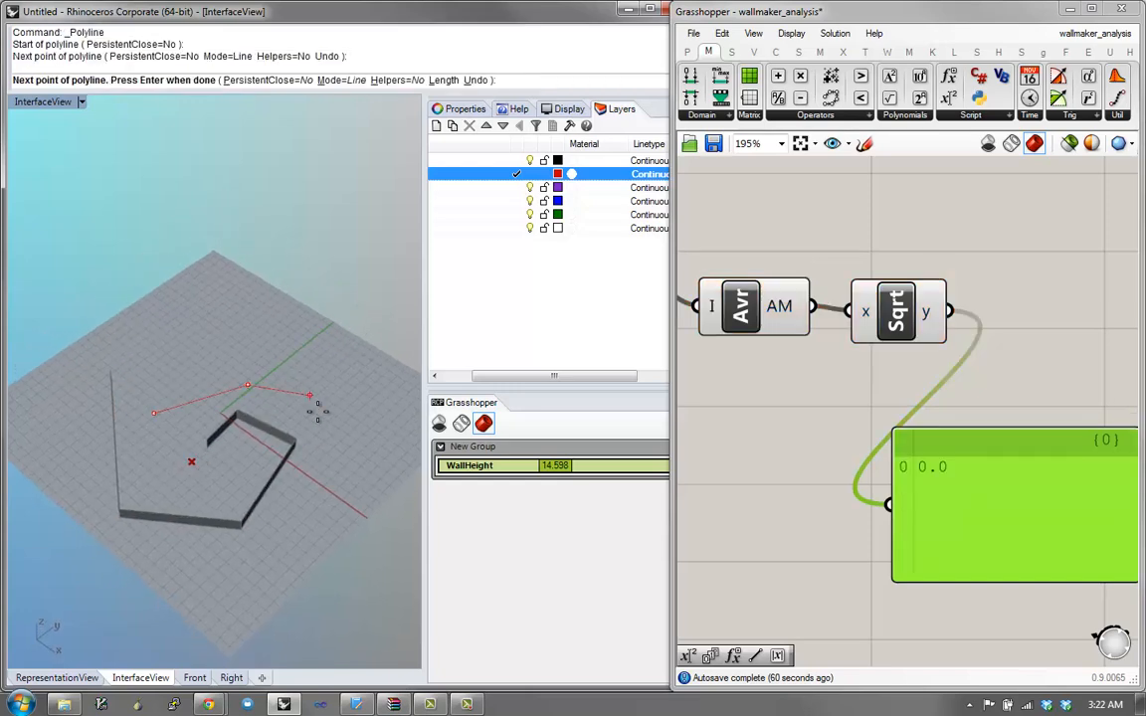
click(312, 394)
click(328, 430)
key(Return)
Step: Draw a third open polyline wall of three segments behind the second one
text(p)
key(Return)
click(376, 403)
click(266, 329)
click(203, 333)
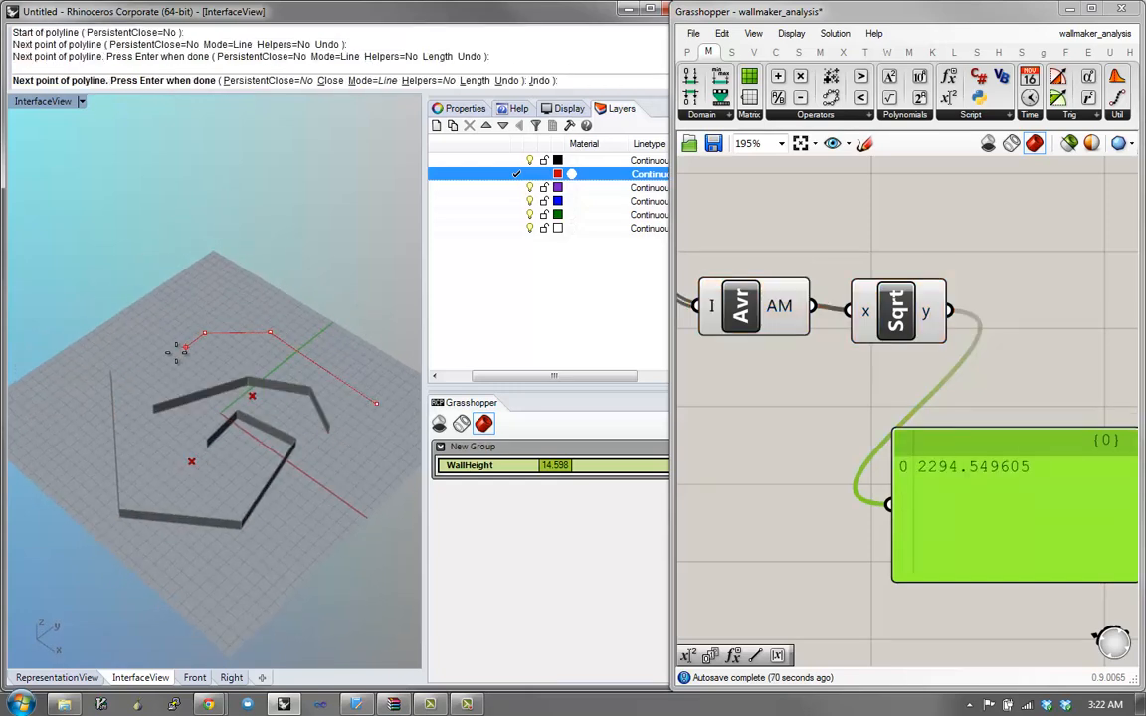
click(177, 350)
key(Return)
Step: Draw a fourth polyline wall of six segments behind the others, folding back on itself at its far end
text(p)
key(Return)
click(162, 318)
click(202, 284)
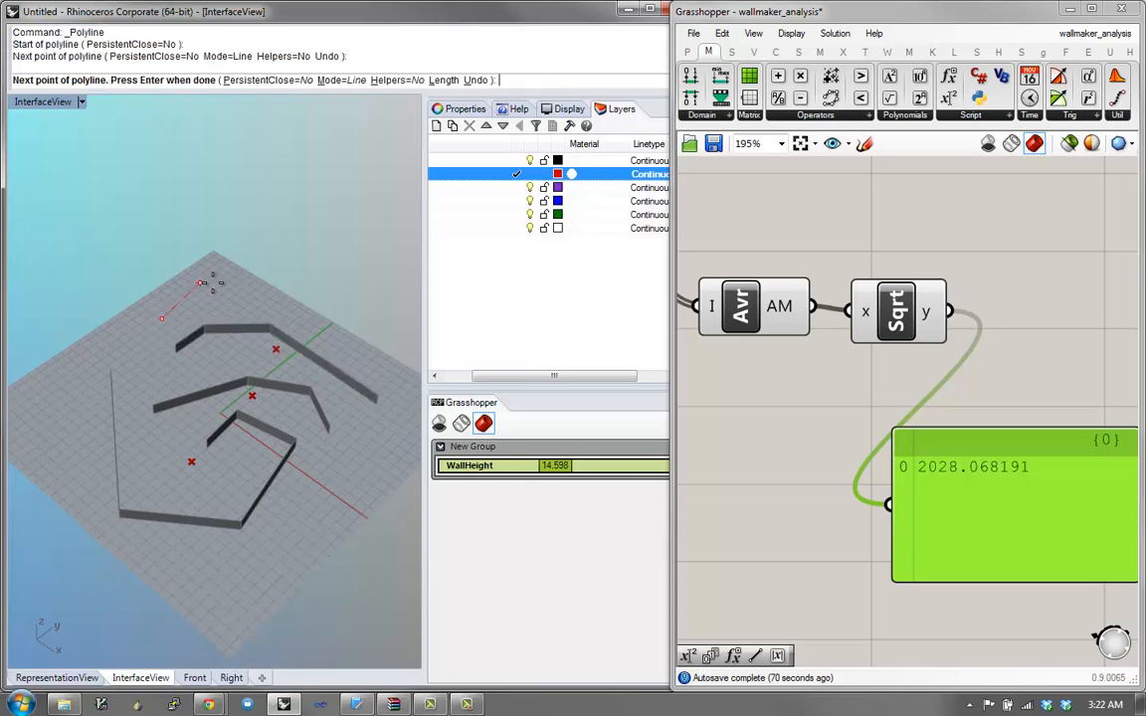
click(266, 283)
click(359, 324)
click(361, 279)
click(309, 244)
key(Return)
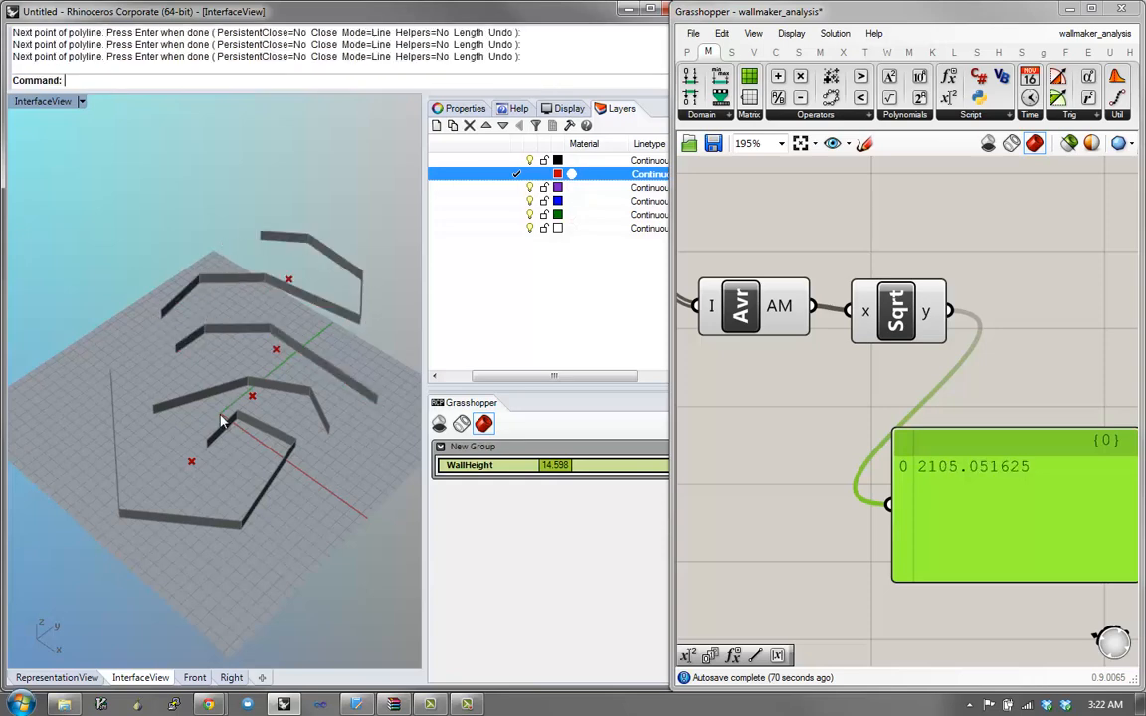
right_drag(202, 282, 301, 407)
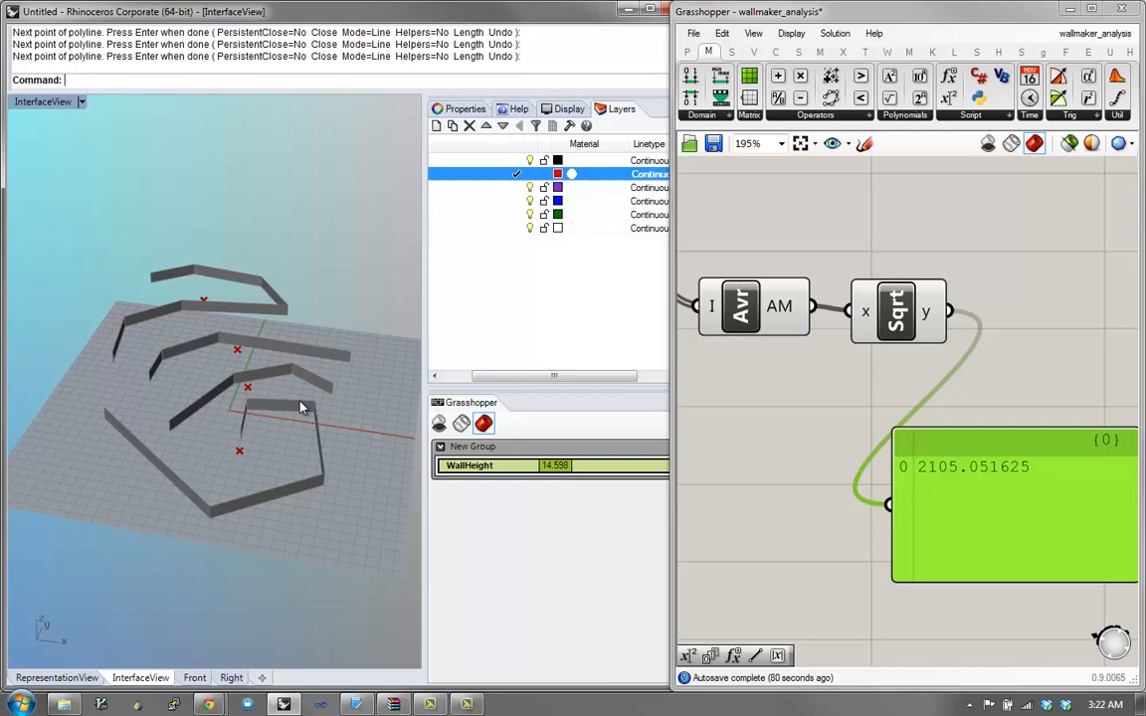
right_drag(301, 407, 284, 381)
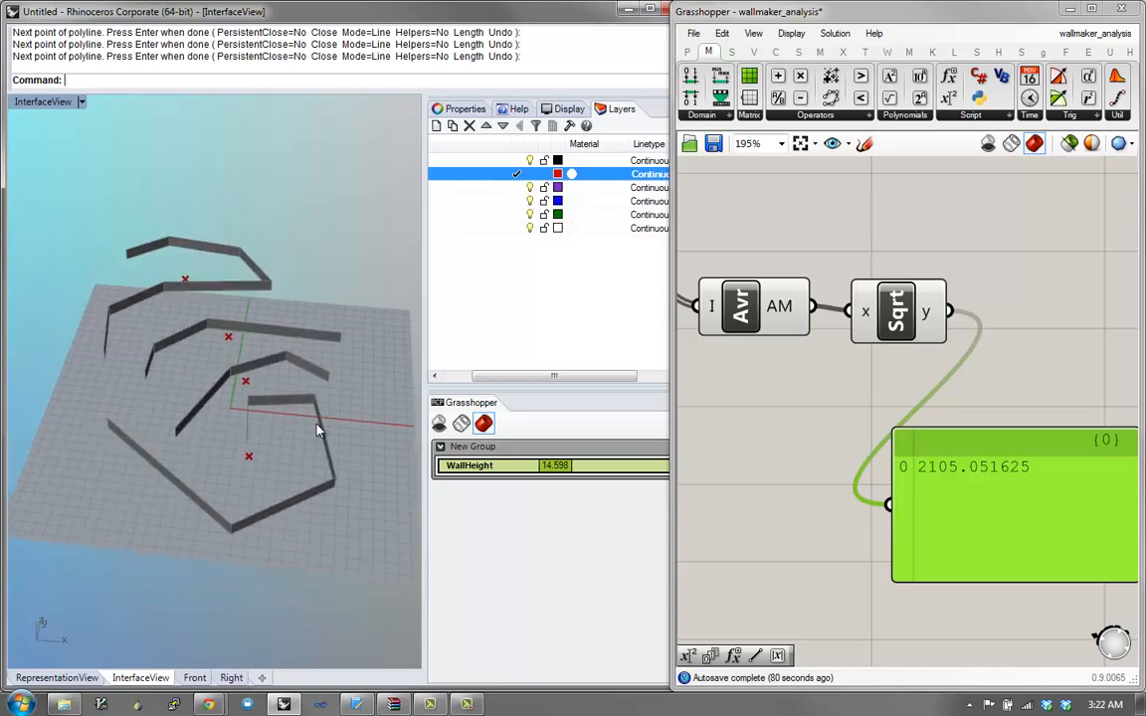
right_drag(298, 308, 313, 264)
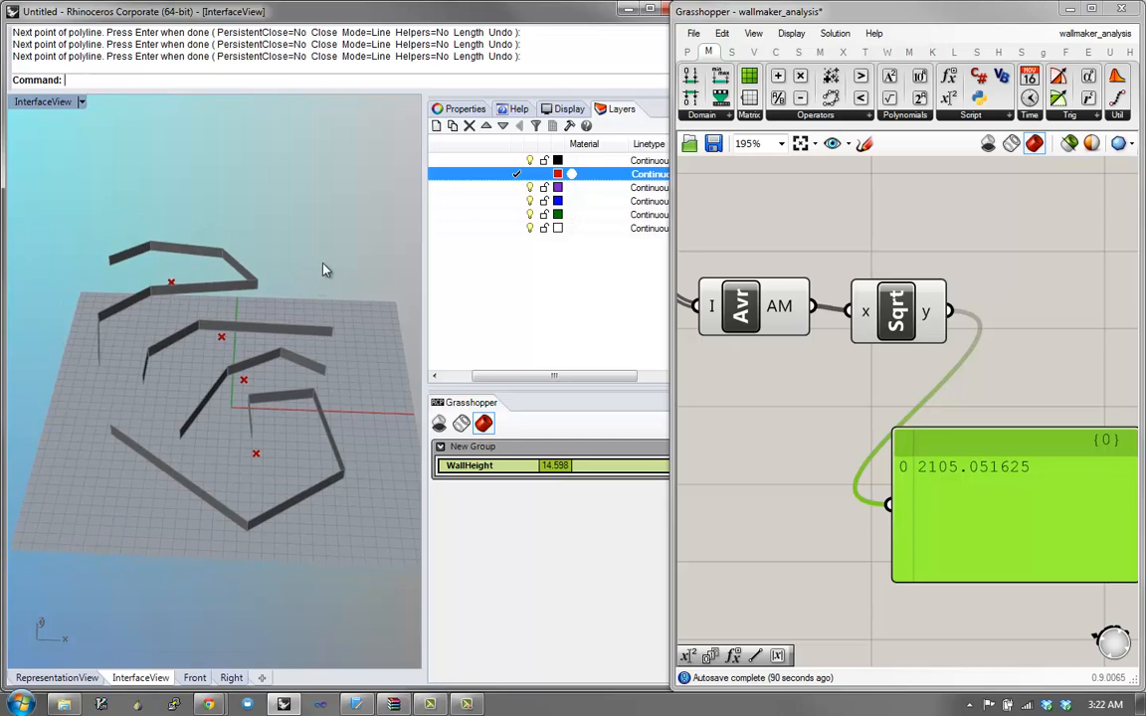
mouse_move(361, 288)
right_down()
mouse_move(340, 327)
mouse_move(345, 284)
right_up()
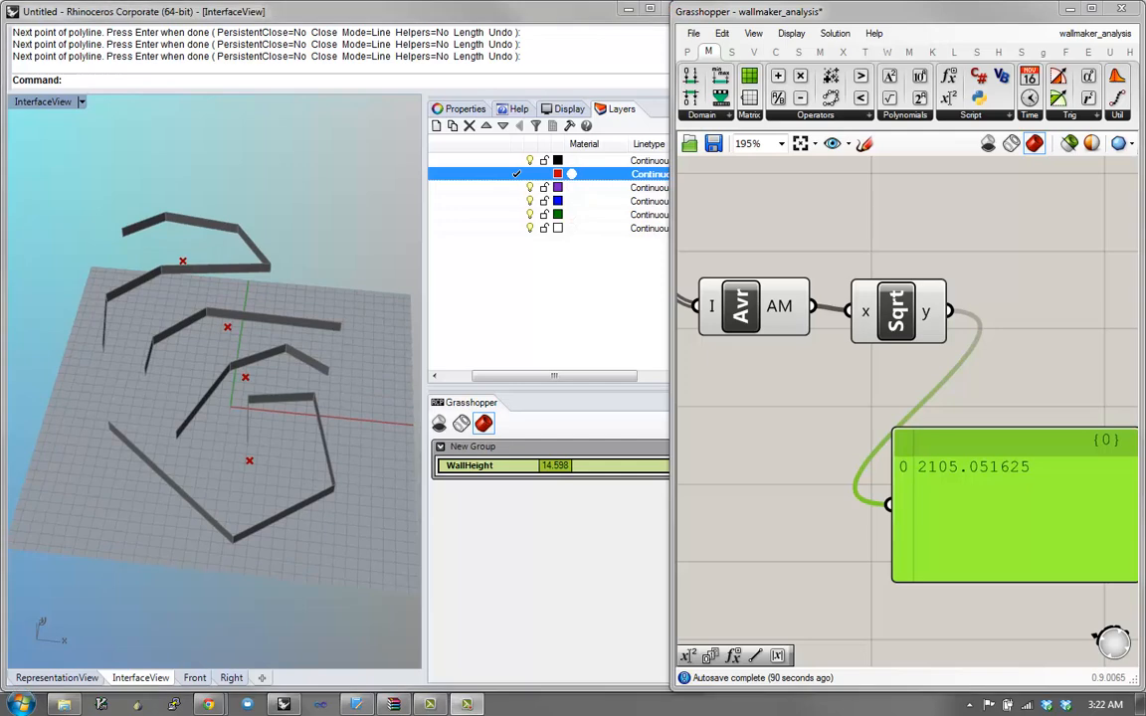
Step: Move the standard deviation result panel up and to the right, beside the Square Root component
right_click(840, 361)
right_drag(797, 396, 795, 448)
scroll(796, 449, down, 1)
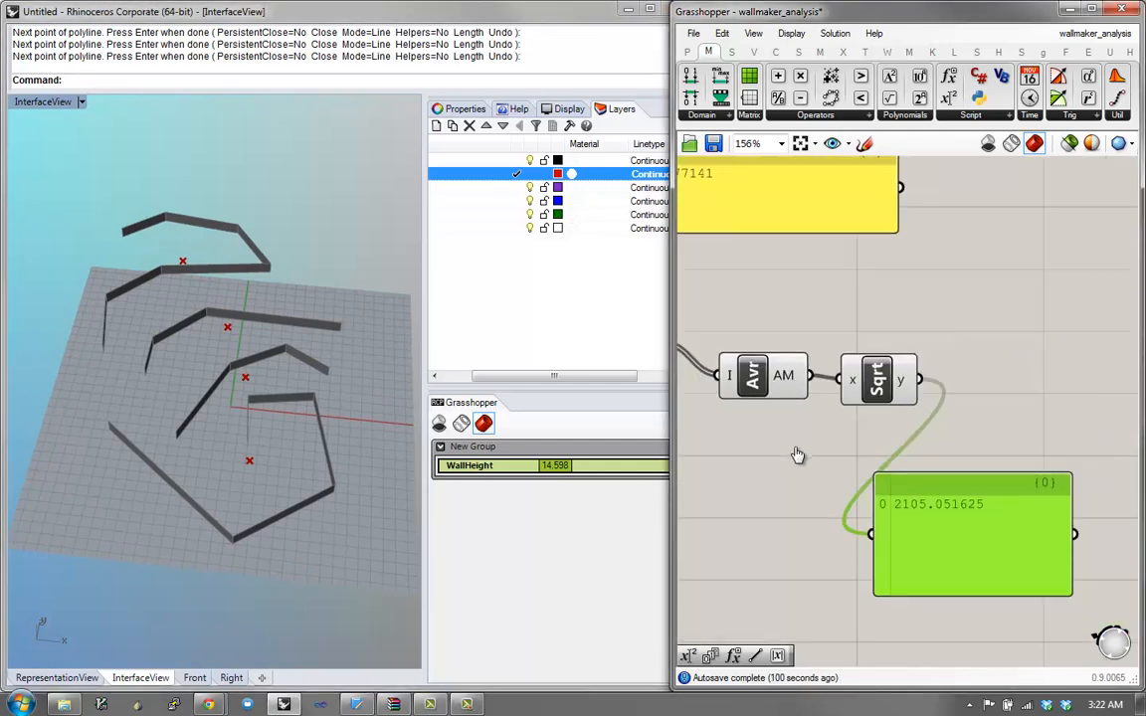
scroll(796, 455, down, 2)
right_drag(868, 518, 963, 488)
drag(1004, 478, 1079, 430)
Step: Move the Area component up and to the left, away from the Average and Mass Addition components
right_drag(826, 430, 916, 443)
right_drag(783, 463, 857, 499)
right_drag(731, 245, 731, 322)
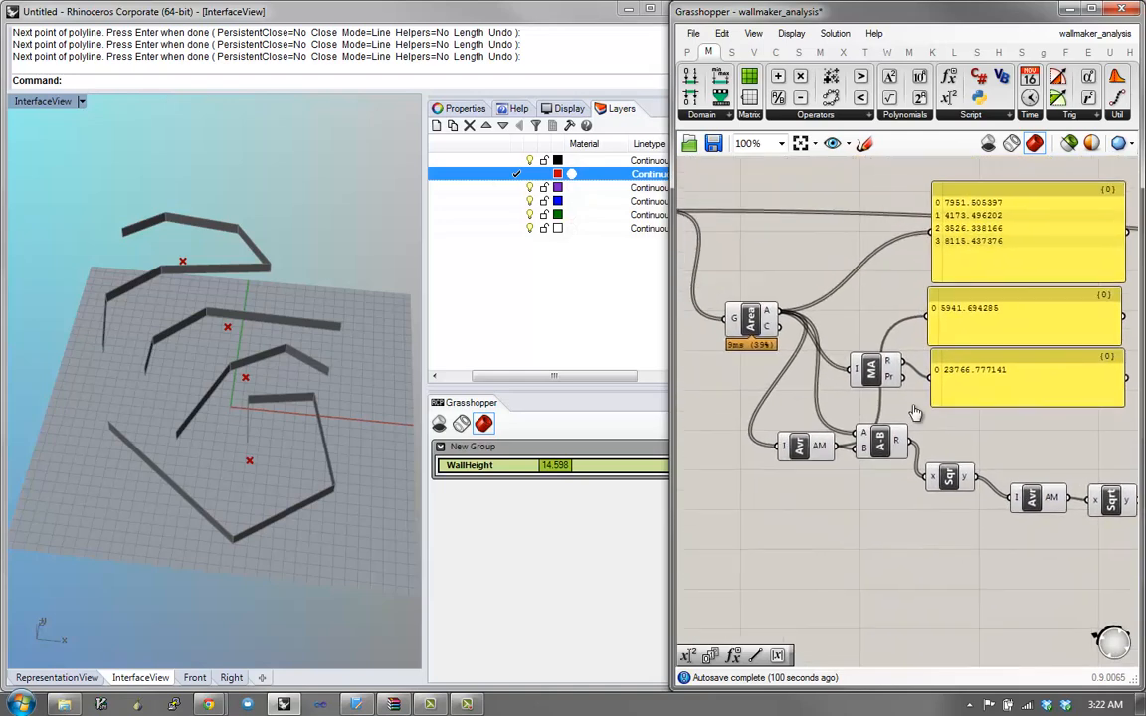
drag(752, 320, 715, 283)
right_drag(738, 370, 721, 312)
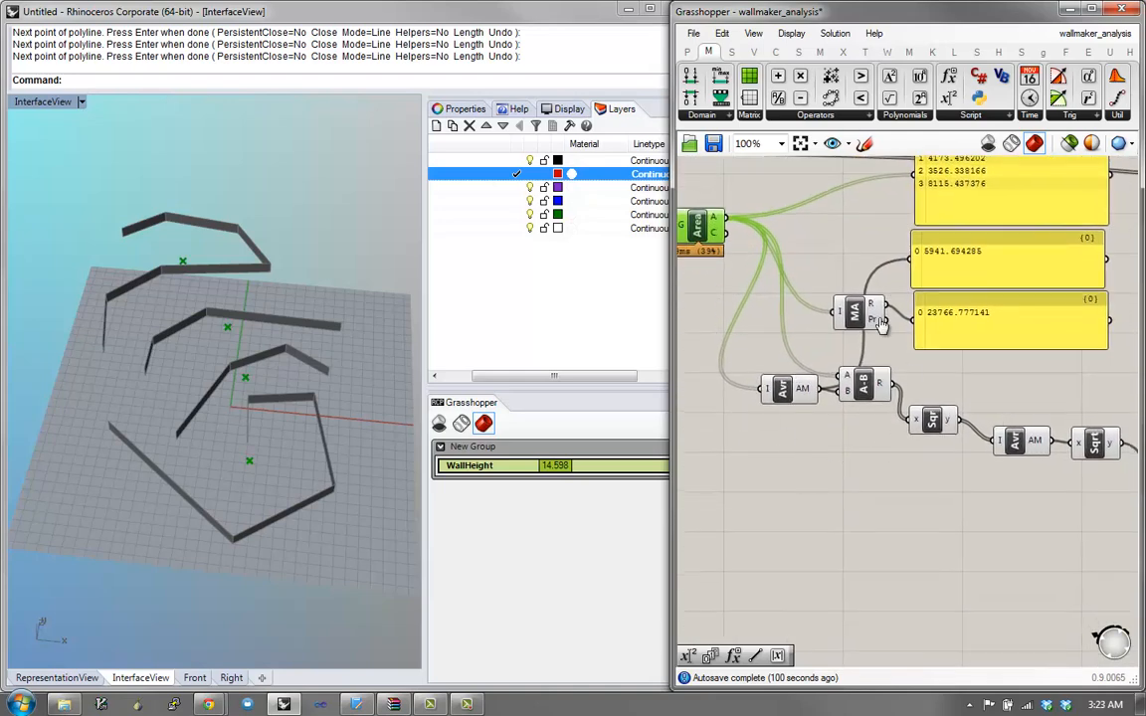
right_drag(869, 461, 812, 455)
drag(1046, 496, 716, 300)
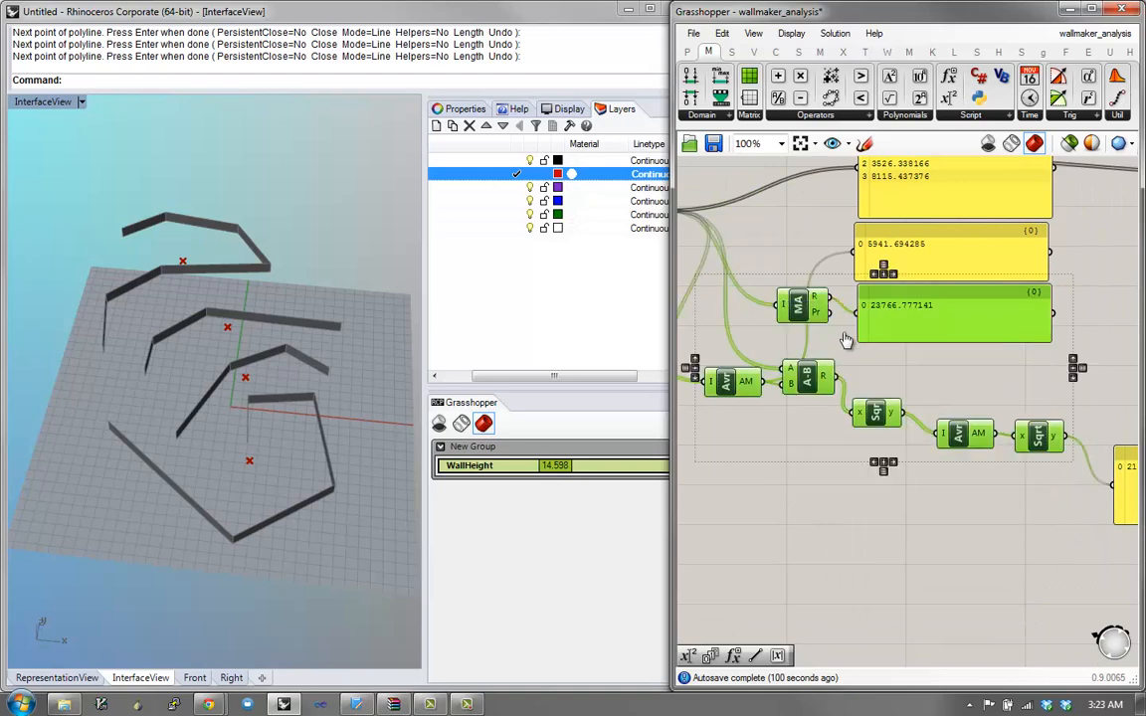
click(753, 341)
drag(1050, 493, 746, 288)
right_drag(805, 384, 956, 395)
click(806, 386)
Step: Move the Area component down, level with the Mass Addition component
right_drag(864, 376, 805, 385)
scroll(776, 383, down, 1)
drag(741, 266, 745, 330)
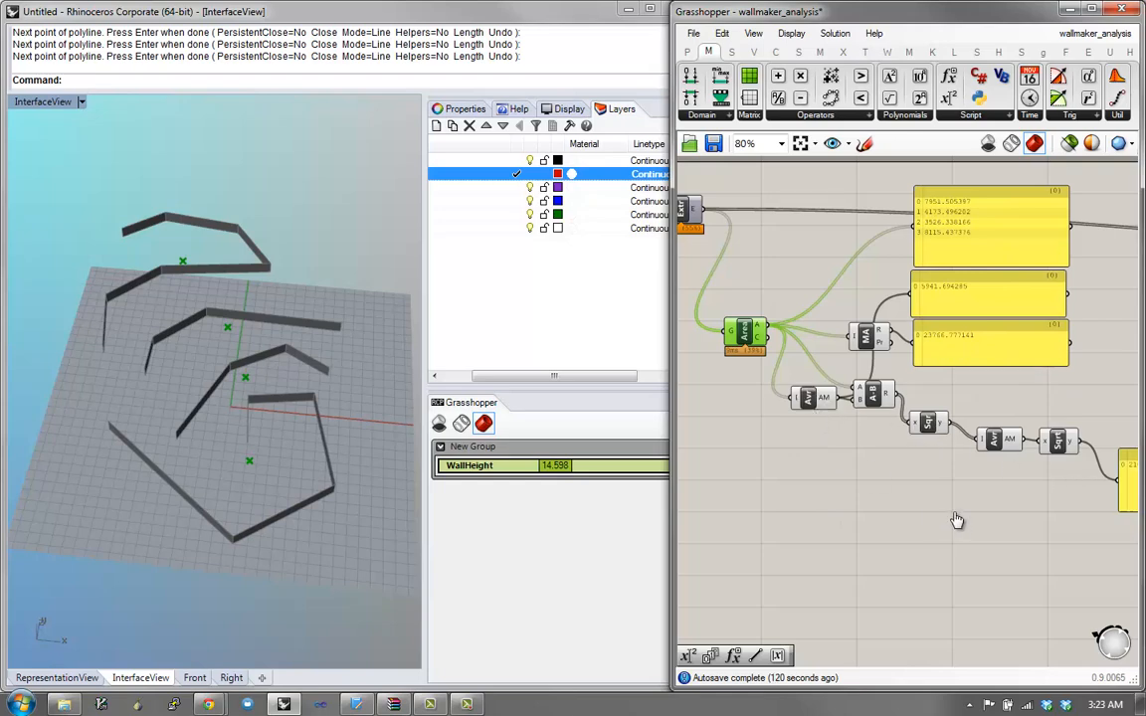
Step: Move the three area result panels up, away from the standard deviation components
drag(1099, 492, 784, 368)
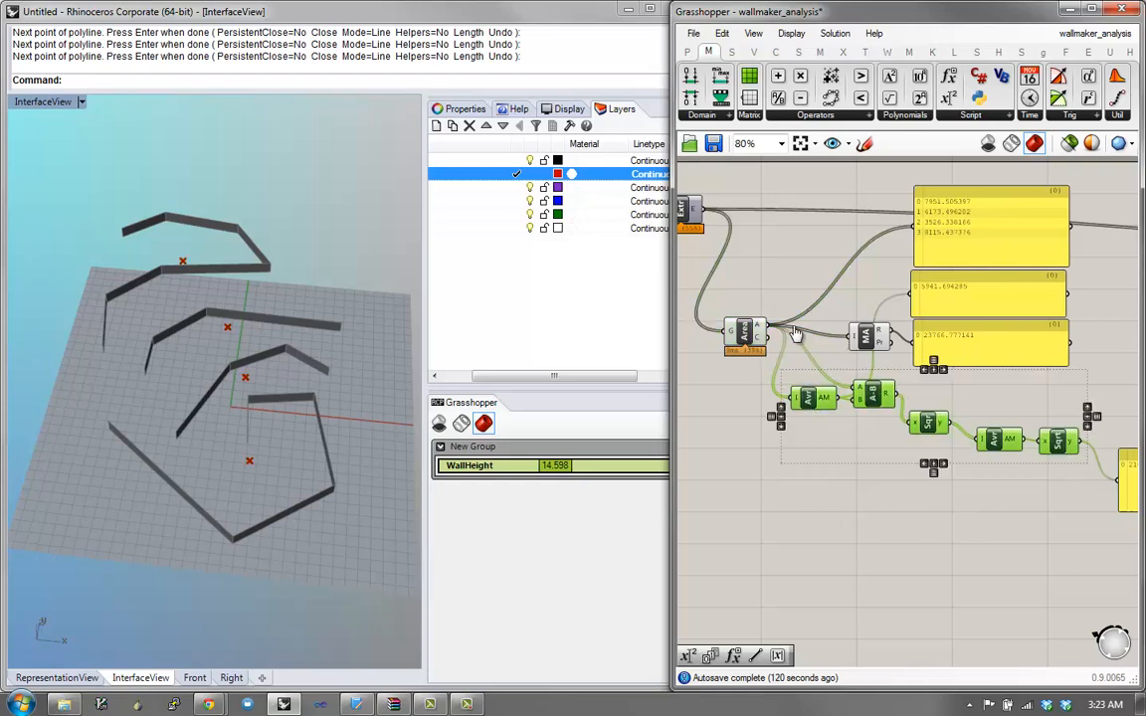
drag(1095, 247, 964, 319)
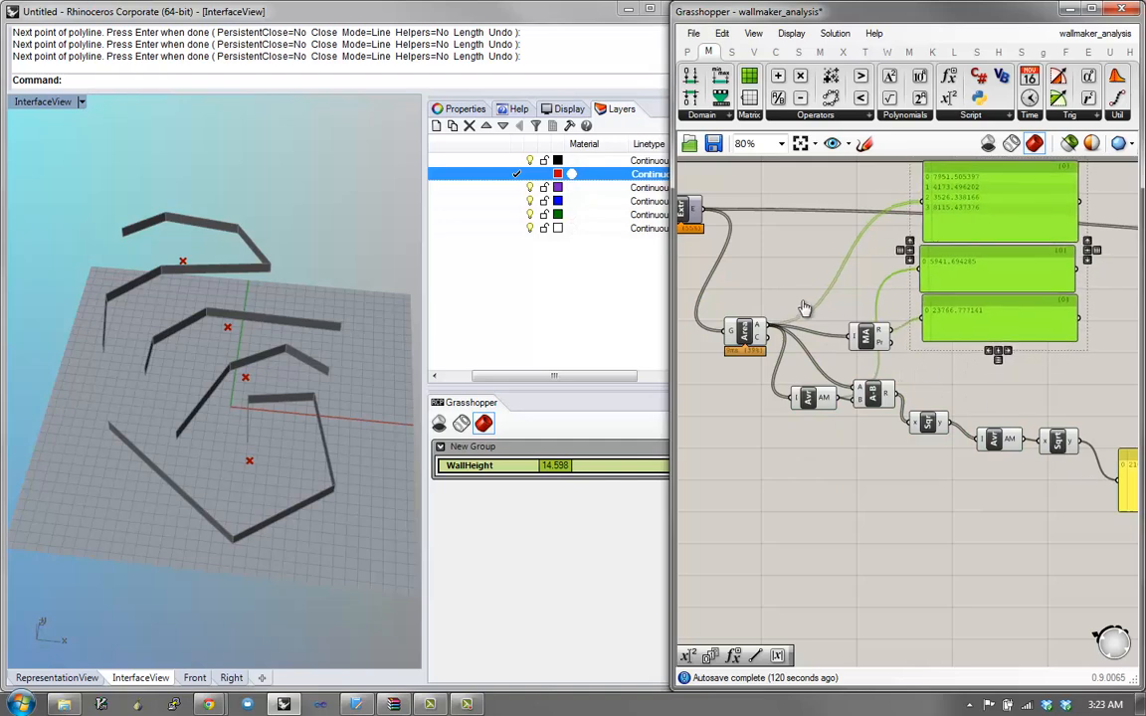
Step: Shift the whole chain of standard deviation components slightly left, below the Area and Mass Addition components
drag(1078, 457, 788, 385)
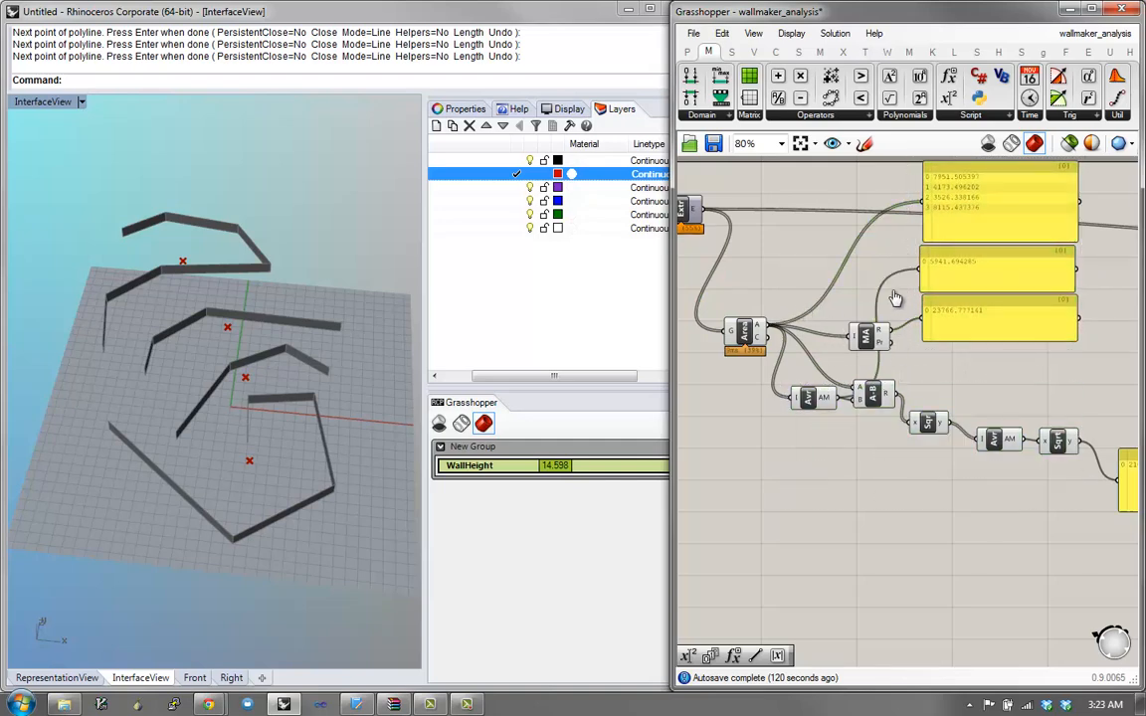
drag(1072, 474, 786, 376)
drag(925, 424, 909, 423)
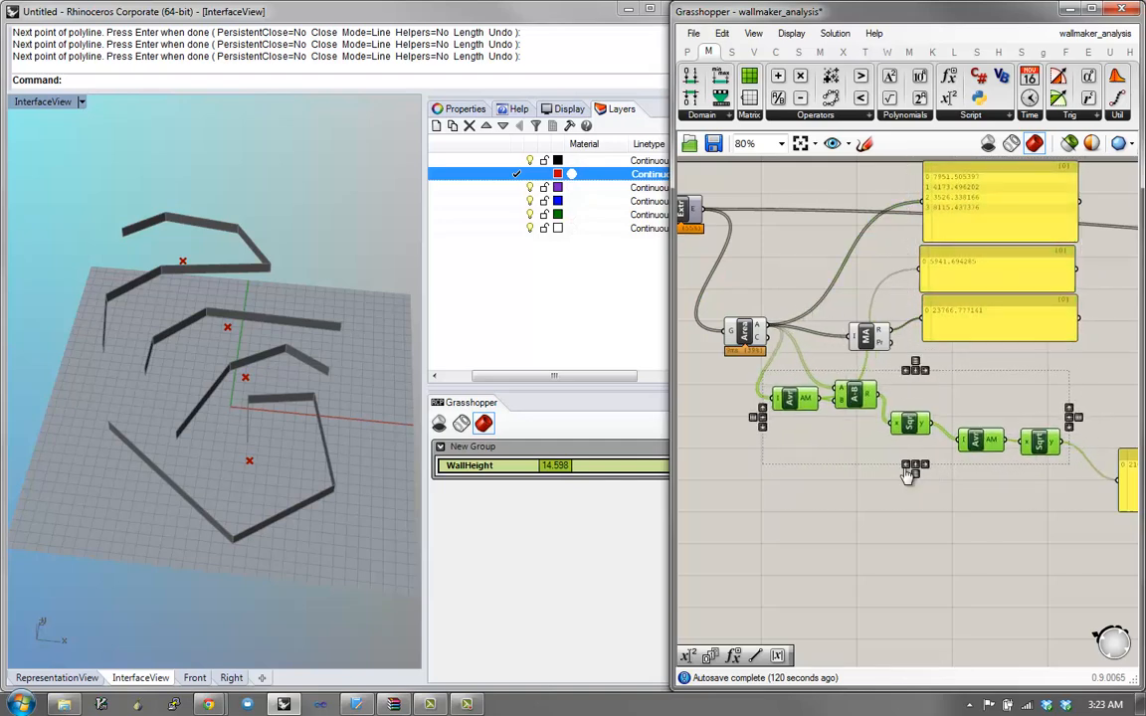
click(906, 498)
right_drag(907, 412, 905, 350)
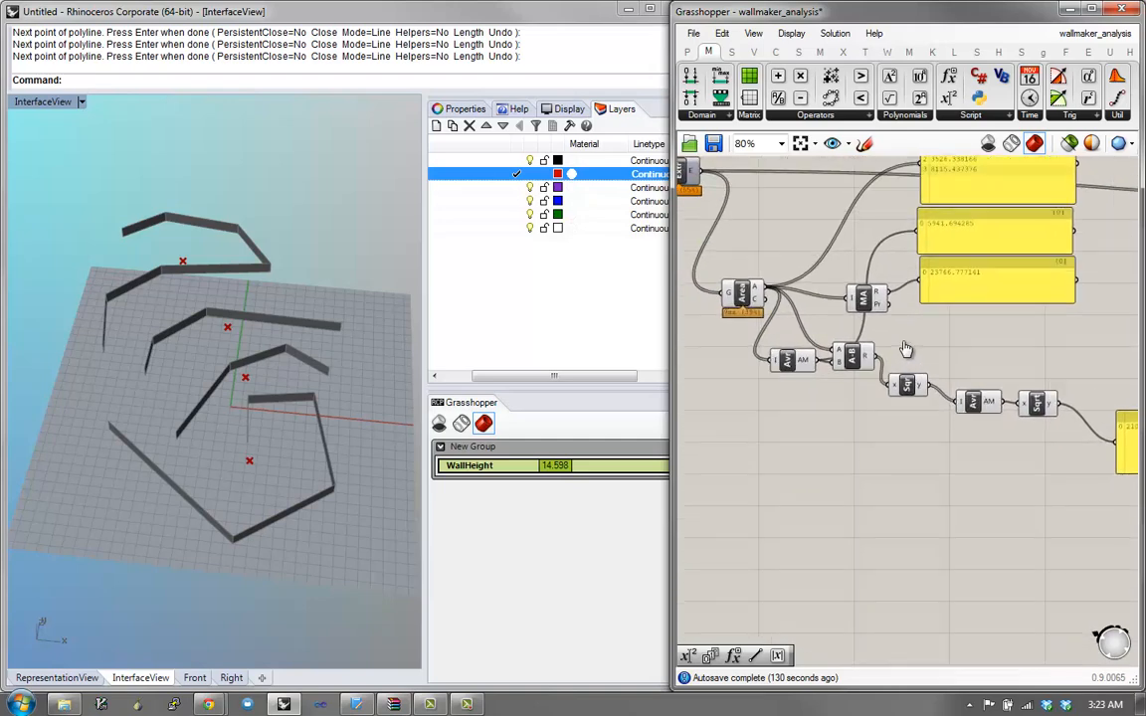
Step: Move the Area component up and to the left, away from the standard deviation chain
right_drag(979, 366, 908, 346)
right_drag(790, 329, 887, 353)
click(774, 303)
drag(773, 304, 740, 286)
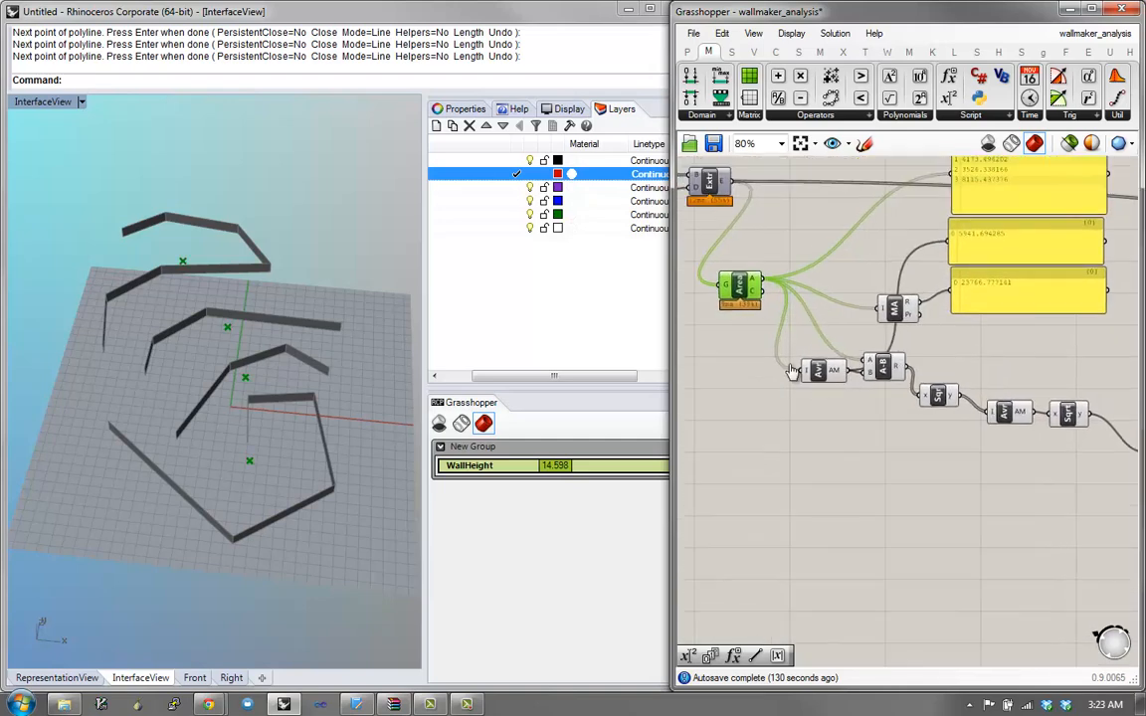
drag(1094, 474, 786, 260)
middle_click(893, 345)
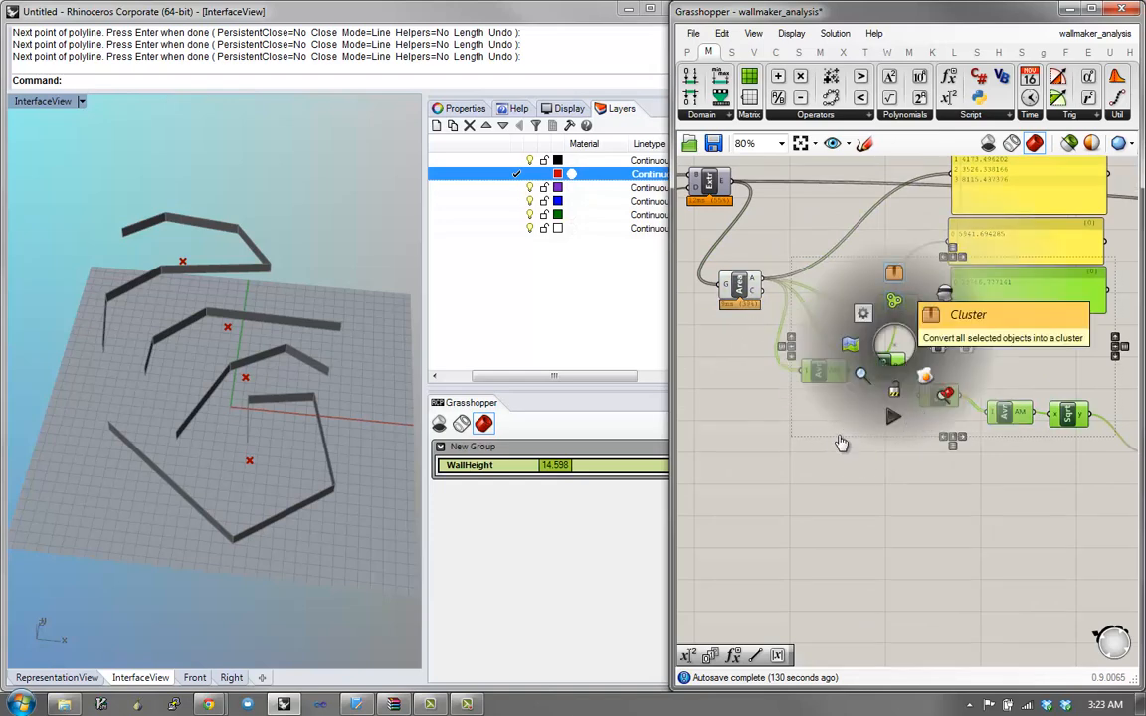
click(844, 369)
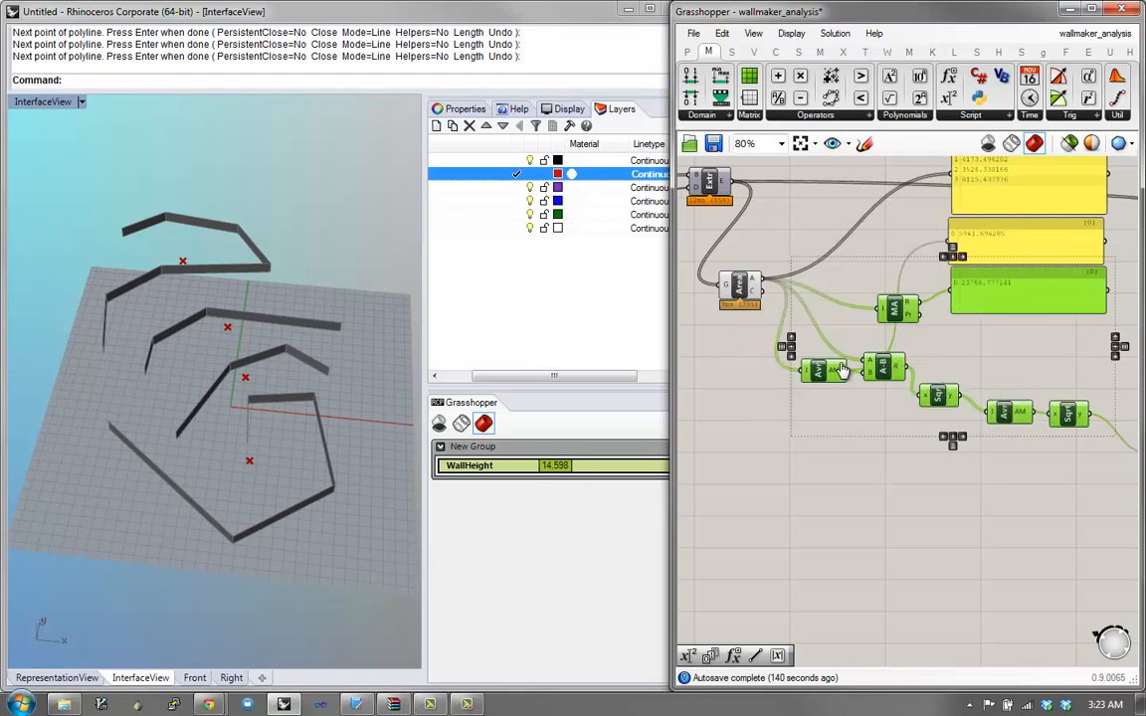
right_drag(818, 358, 833, 365)
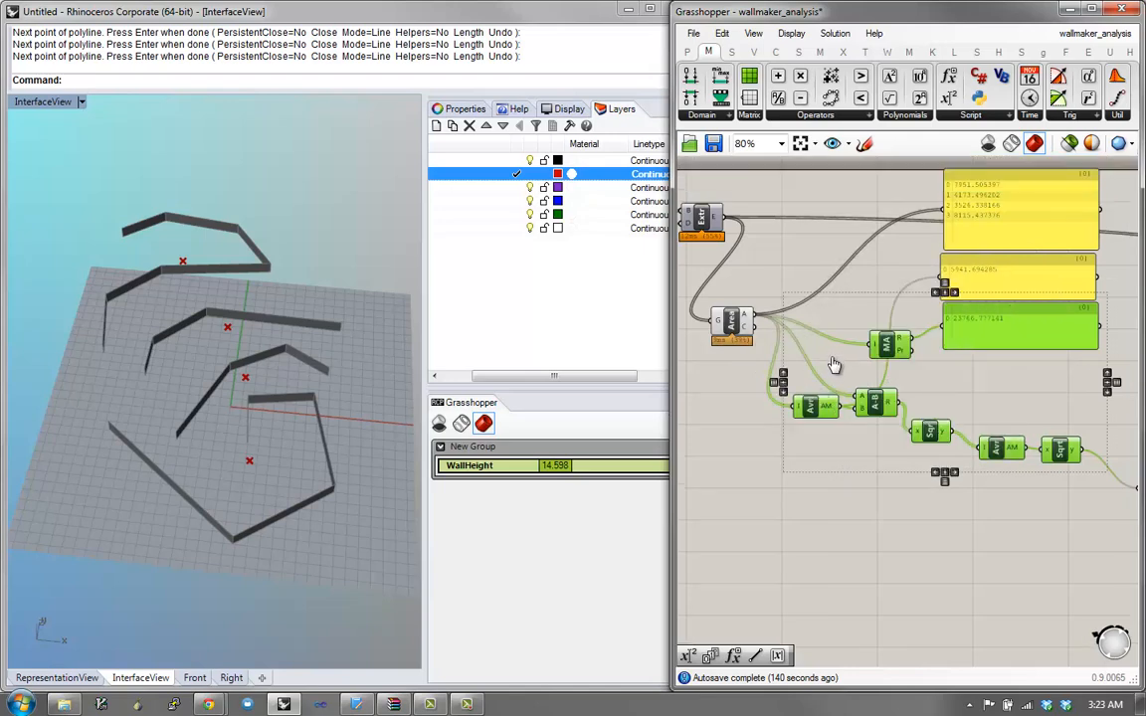
click(766, 347)
Step: Spread out the Mass Addition, Area, first Average and Subtraction components to make room between Area and the deviation chain
drag(886, 345, 904, 335)
drag(732, 321, 722, 335)
scroll(831, 395, up, 1)
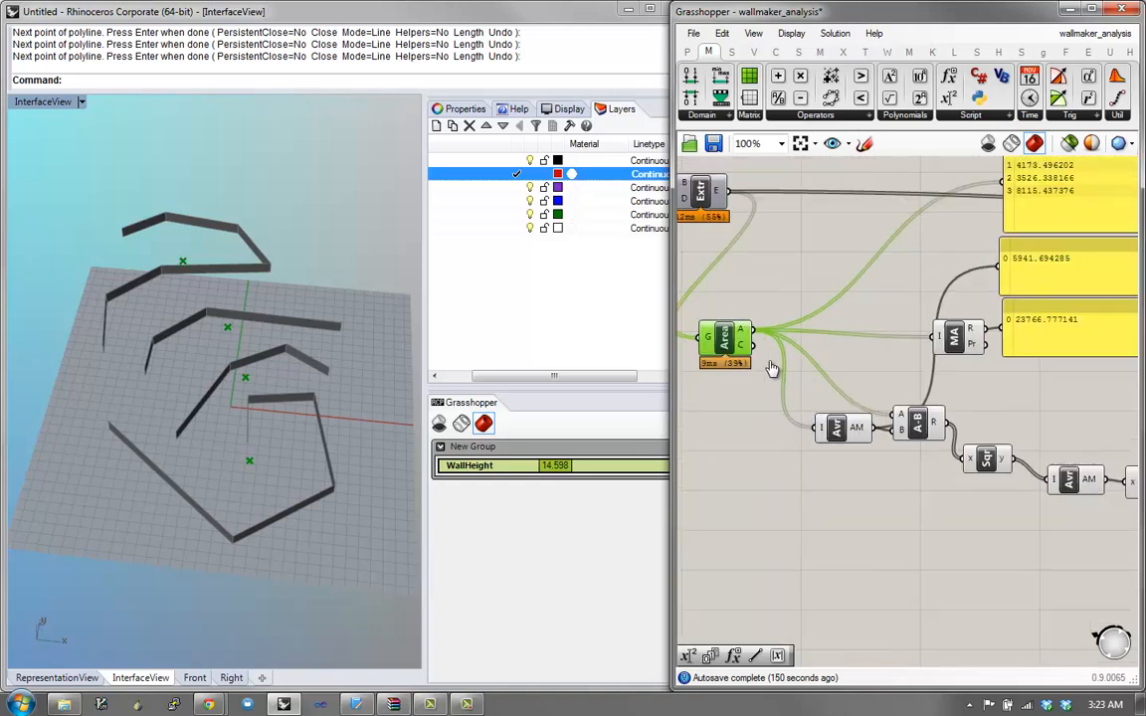
drag(837, 428, 814, 440)
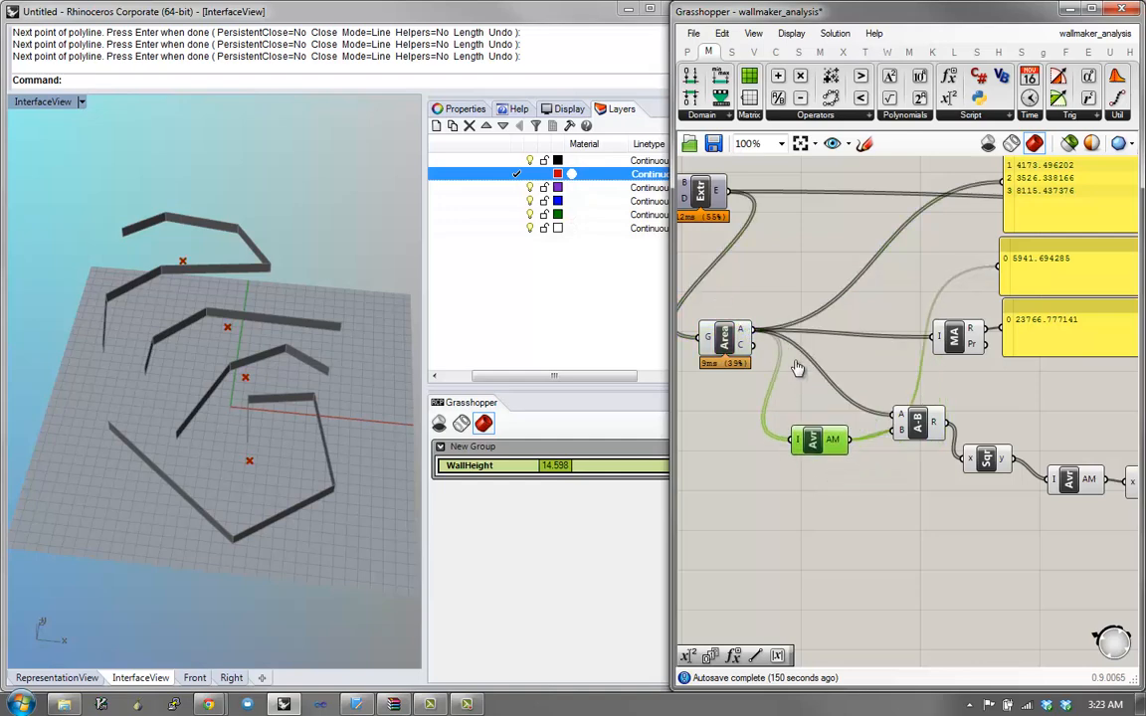
mouse_move(912, 422)
mouse_down()
mouse_move(911, 409)
mouse_move(917, 421)
mouse_up()
mouse_move(820, 438)
mouse_down()
mouse_move(838, 426)
mouse_move(830, 446)
mouse_up()
Step: Add a Data parameter and route the Area output through it into the first Average and Subtraction's A input
double_click(999, 435)
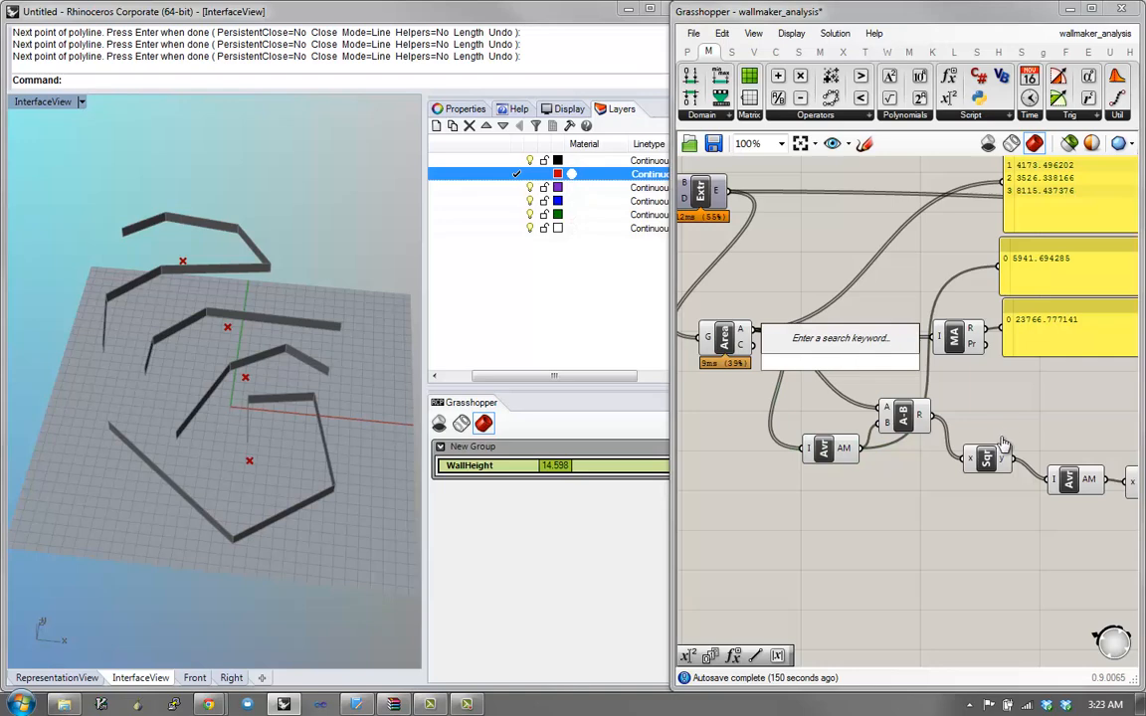
text(data)
key(Return)
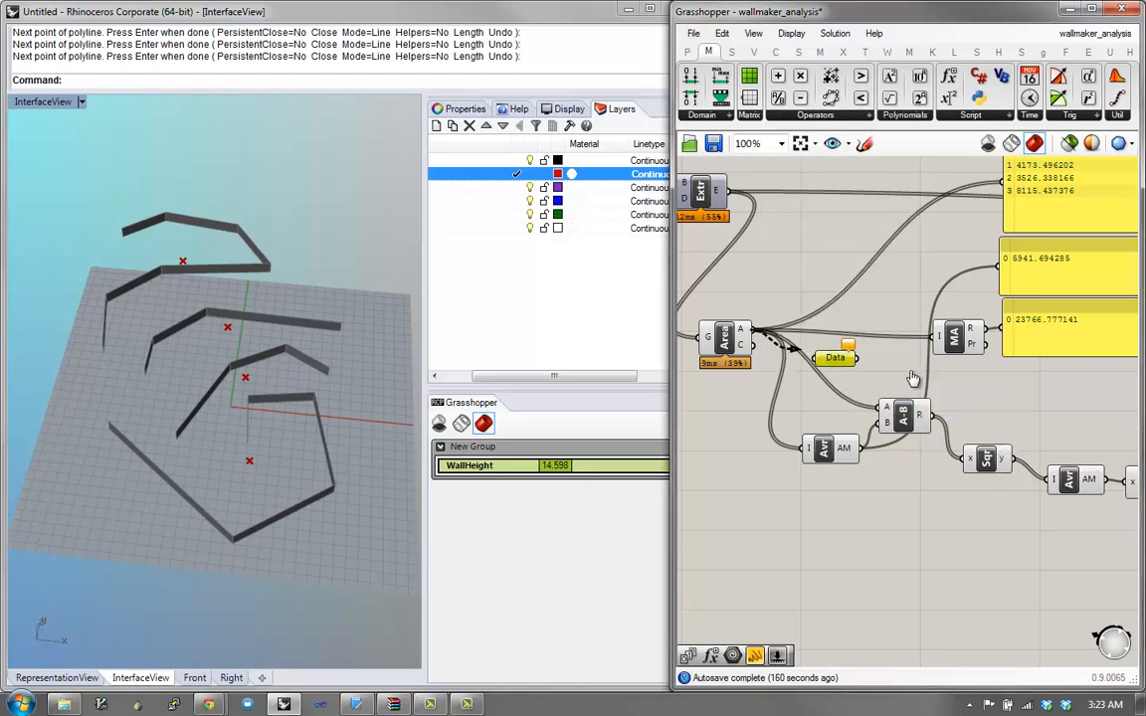
drag(754, 329, 898, 345)
drag(754, 329, 804, 448)
drag(830, 365, 907, 419)
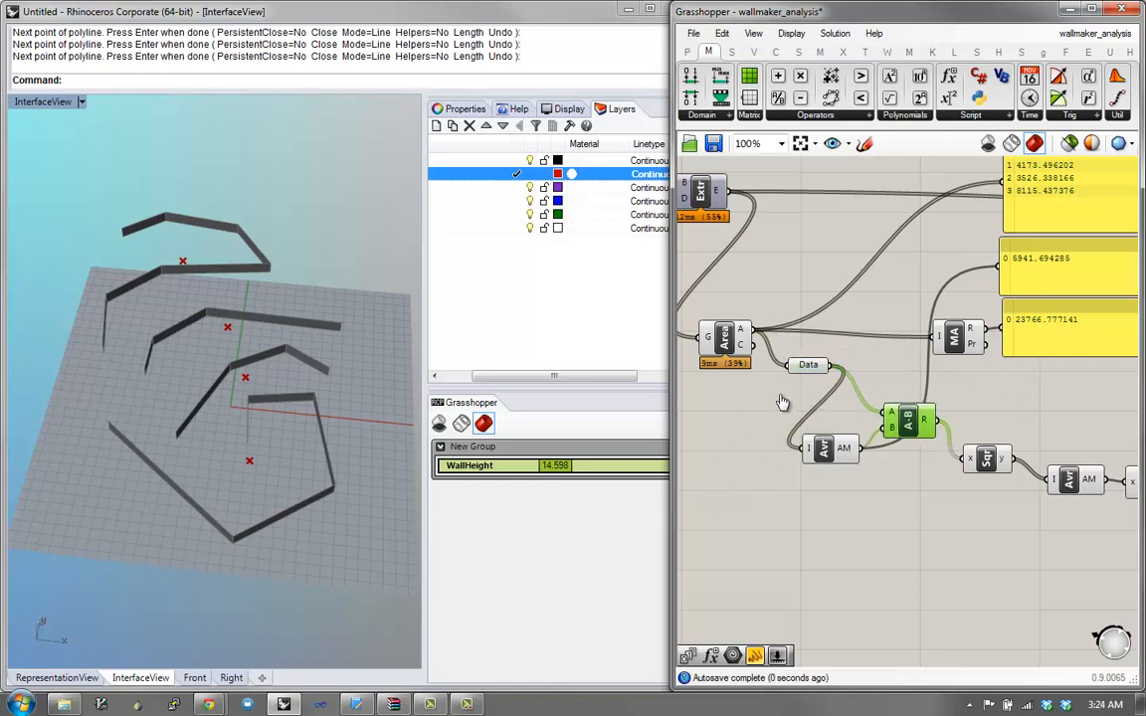
Step: Position the Data parameter just above the first Average component, beside the Subtraction component's A input
drag(807, 365, 803, 408)
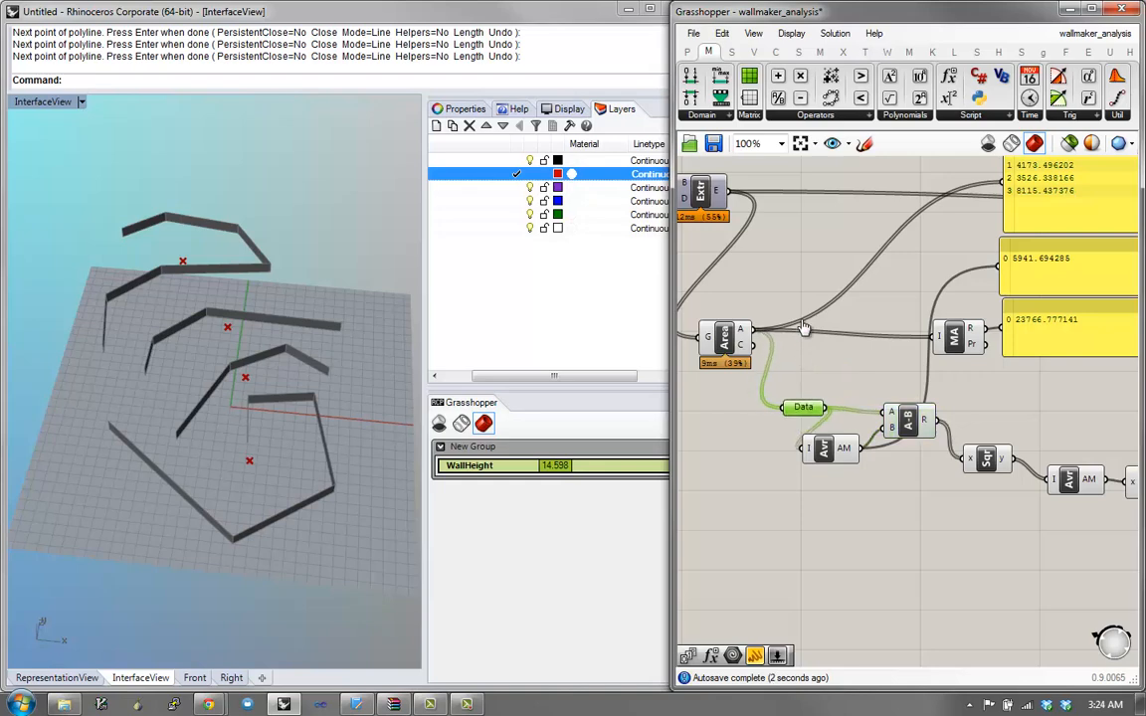
right_drag(972, 471, 945, 436)
drag(944, 436, 955, 431)
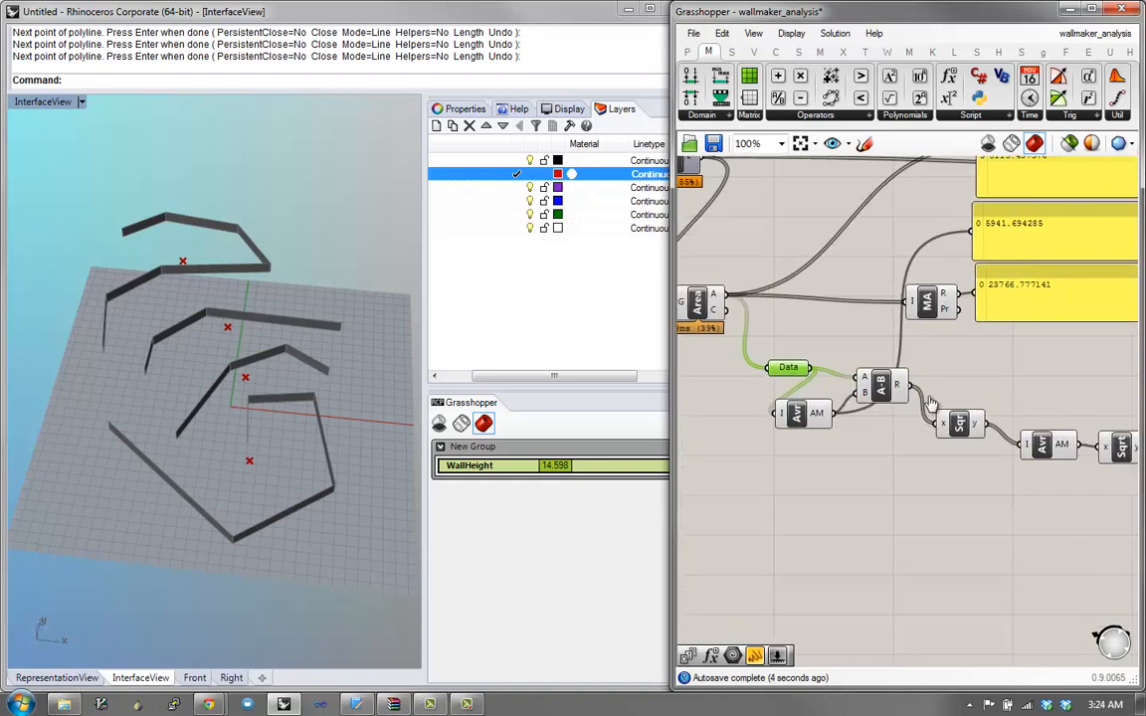
drag(905, 385, 901, 387)
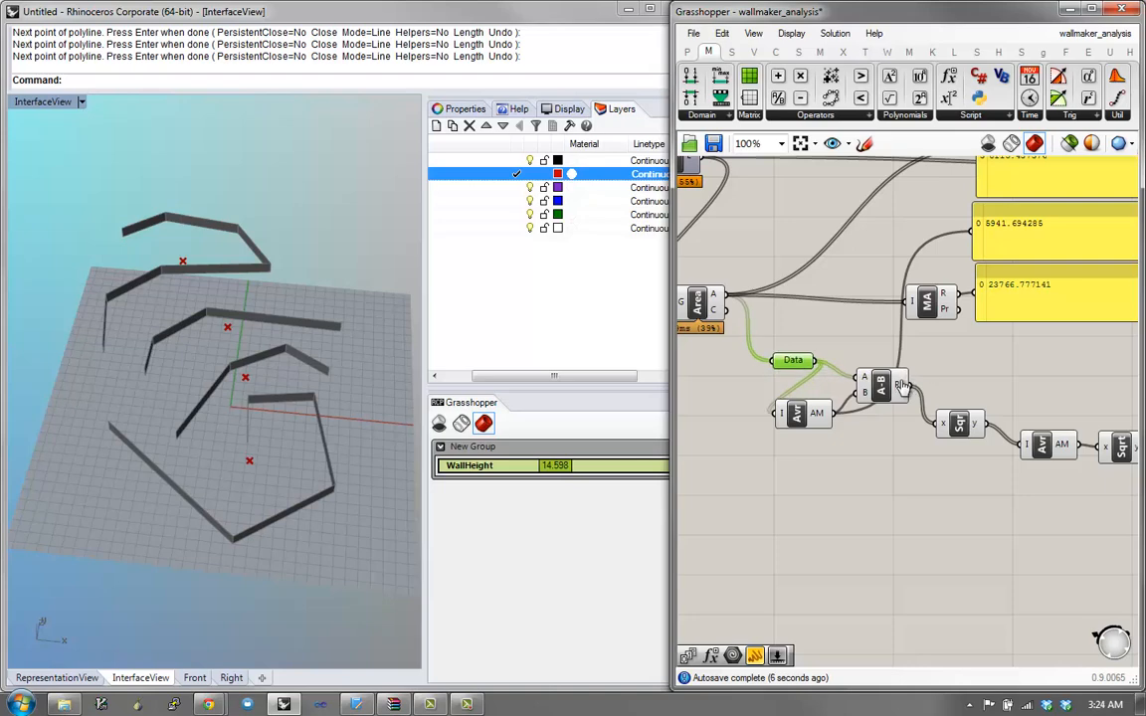
click(861, 379)
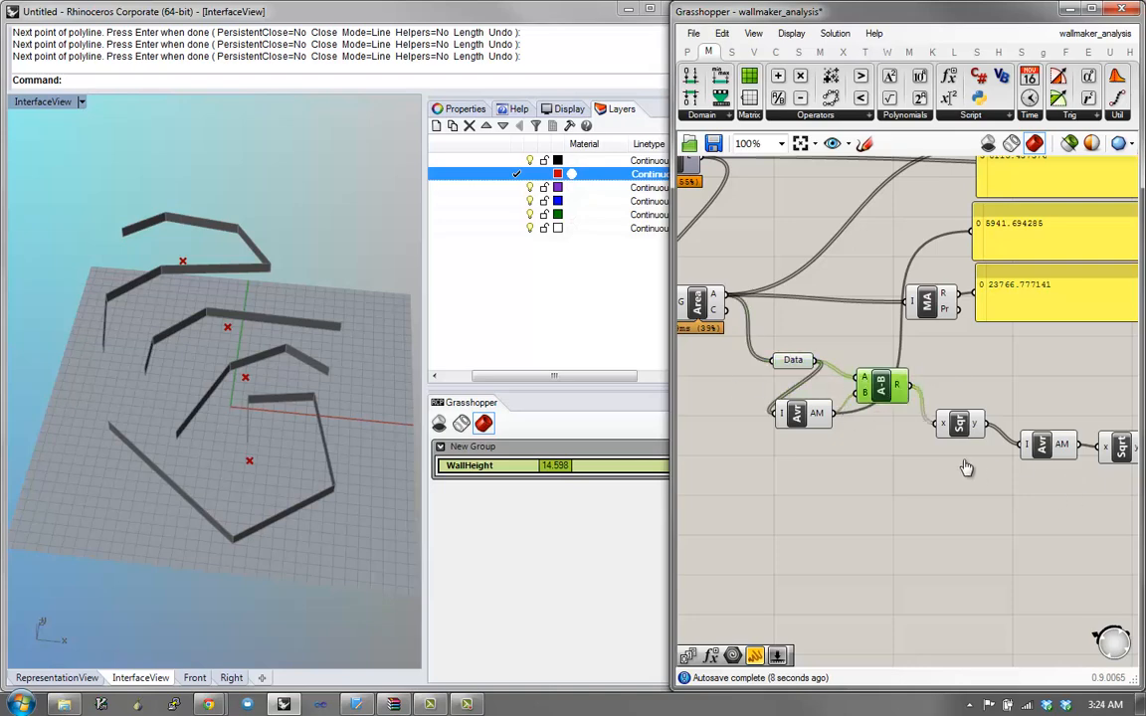
Step: Adjust the positions of the final Square Root component and its result panel at the end of the chain
right_drag(957, 425, 853, 413)
scroll(853, 413, down, 1)
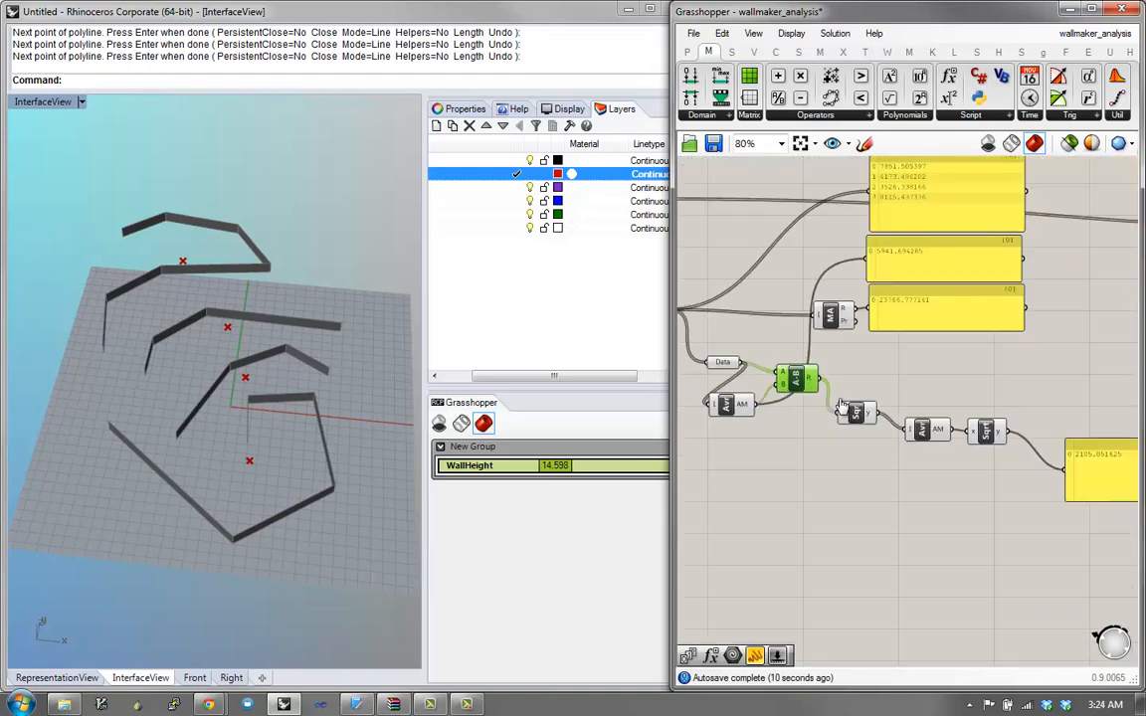
click(985, 430)
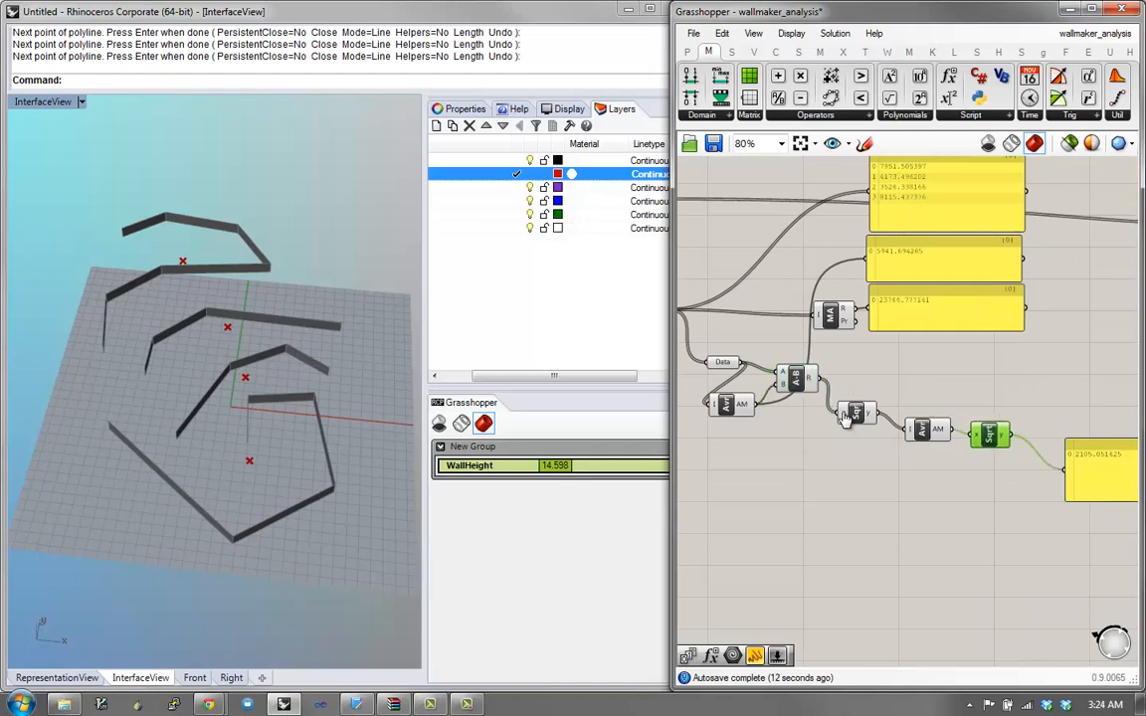
drag(987, 432, 988, 425)
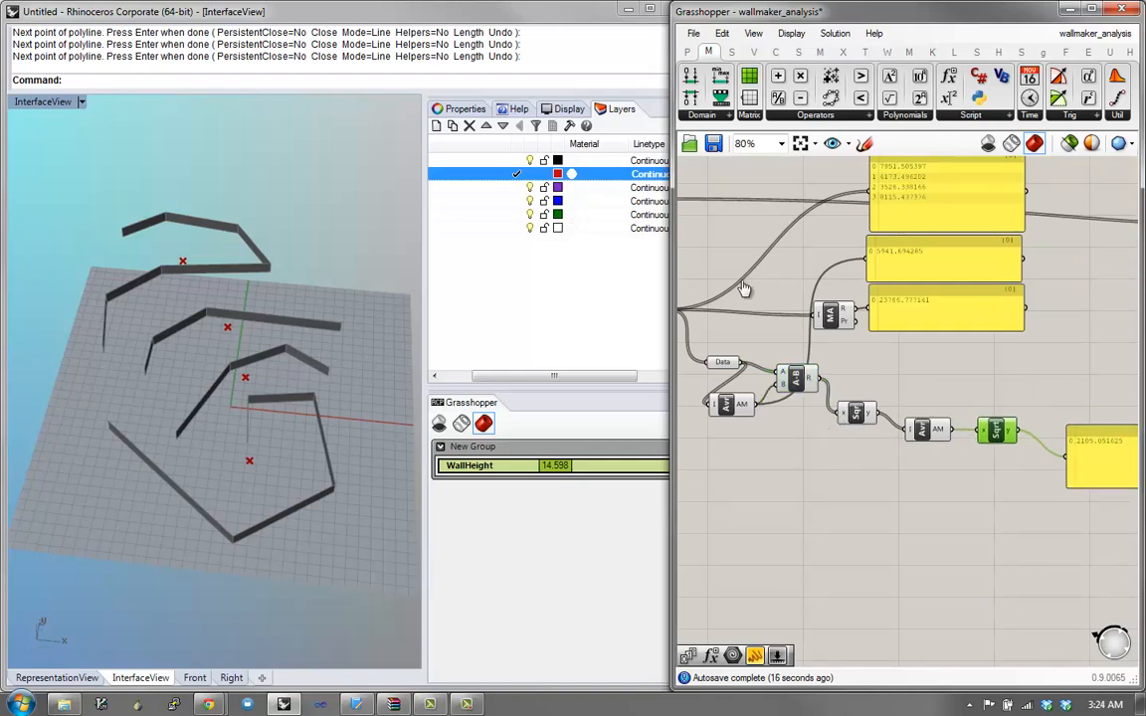
Step: Remove the average area panel that is fed by the first Average component
key(ctrl+z)
key(ctrl+z)
key(ctrl+z)
key(ctrl+z)
key(ctrl+z)
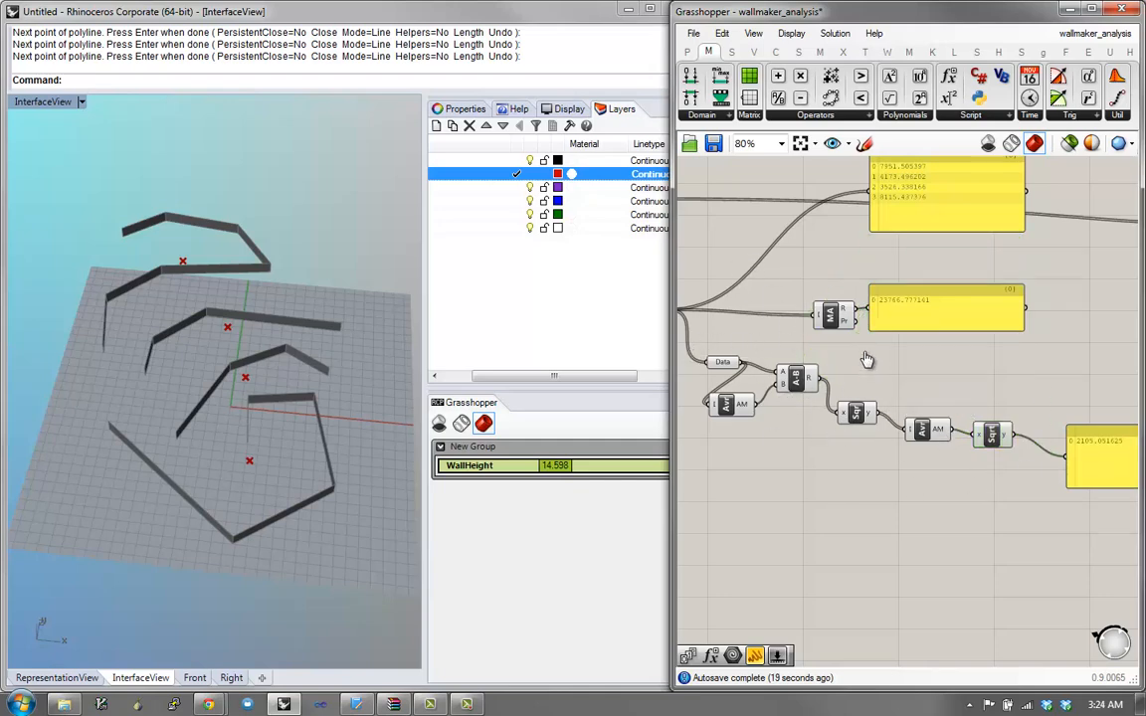
Step: Convert the deviation components, from the Data parameter through the final Square Root, into a single cluster
drag(1002, 348, 705, 491)
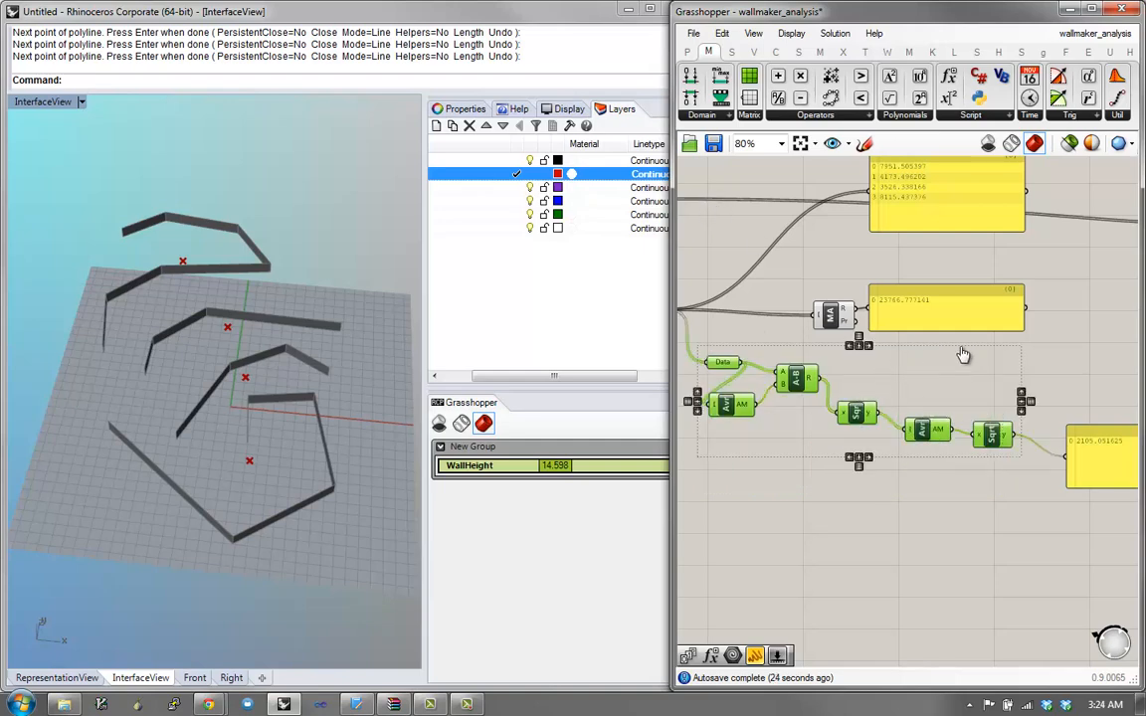
mouse_move(923, 412)
mouse_down()
mouse_move(970, 376)
mouse_move(881, 317)
mouse_up()
drag(811, 376, 804, 389)
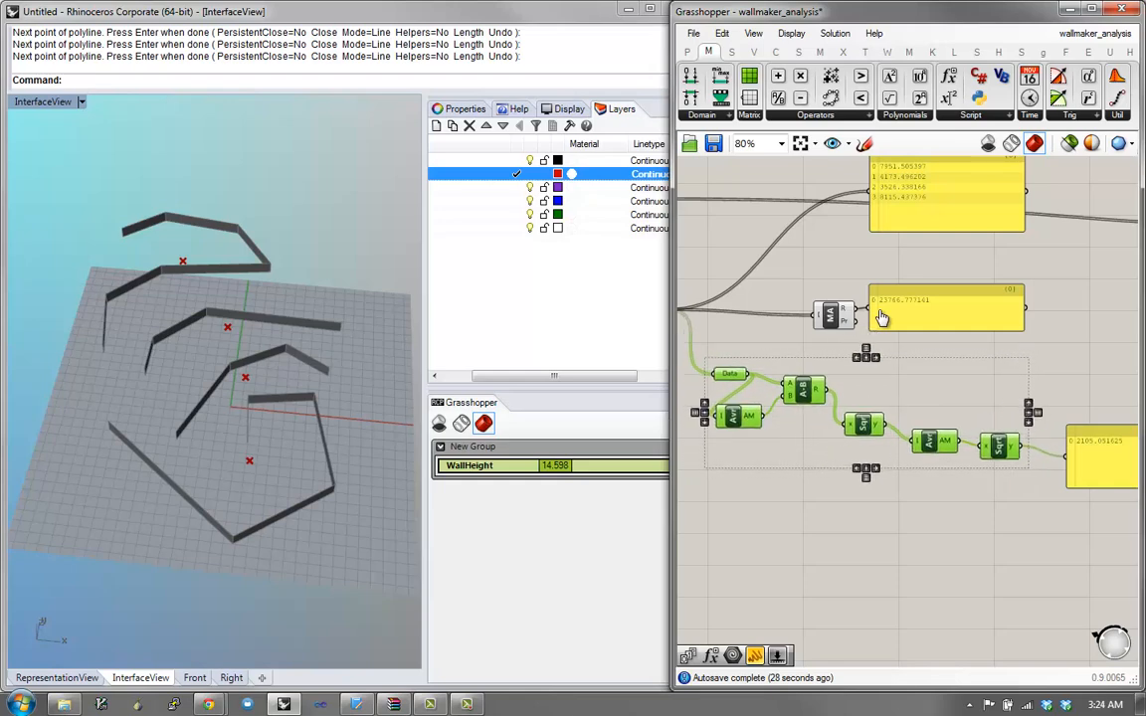
middle_click(803, 389)
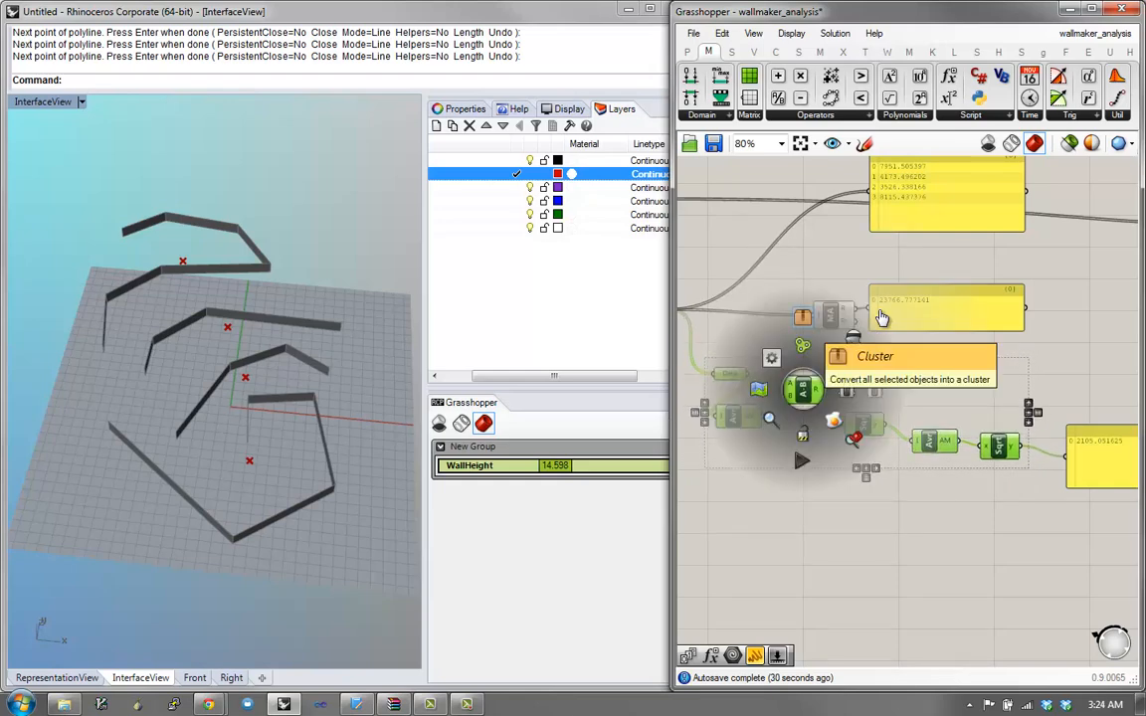
click(801, 316)
scroll(768, 378, up, 2)
scroll(768, 378, down, 2)
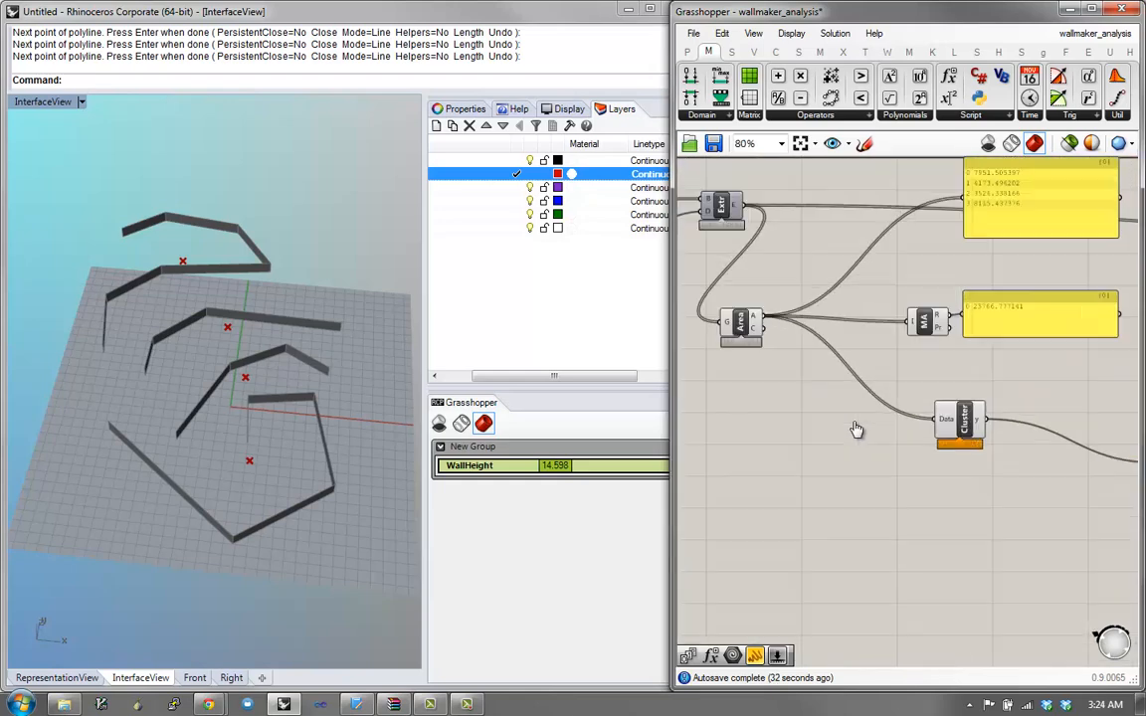
Step: Arrange the cluster and its standard deviation result panel side by side below the Mass Addition component and its panel
drag(951, 414, 899, 374)
right_drag(931, 436, 810, 450)
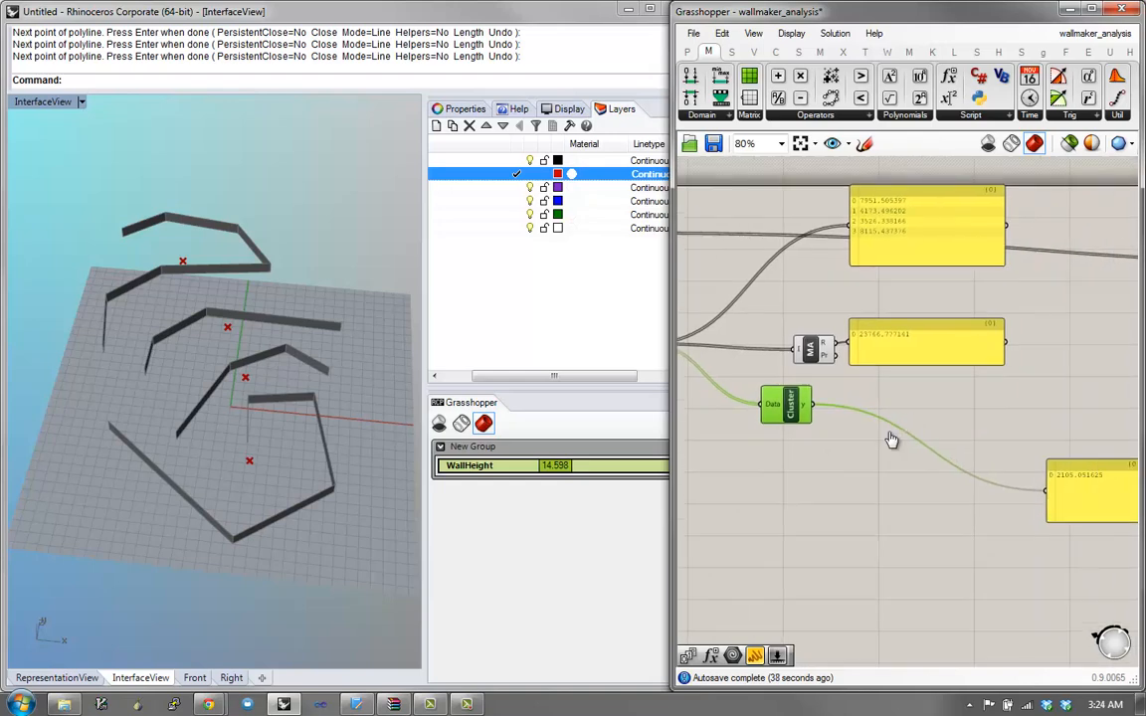
drag(1094, 491, 970, 422)
right_drag(892, 458, 948, 452)
click(843, 399)
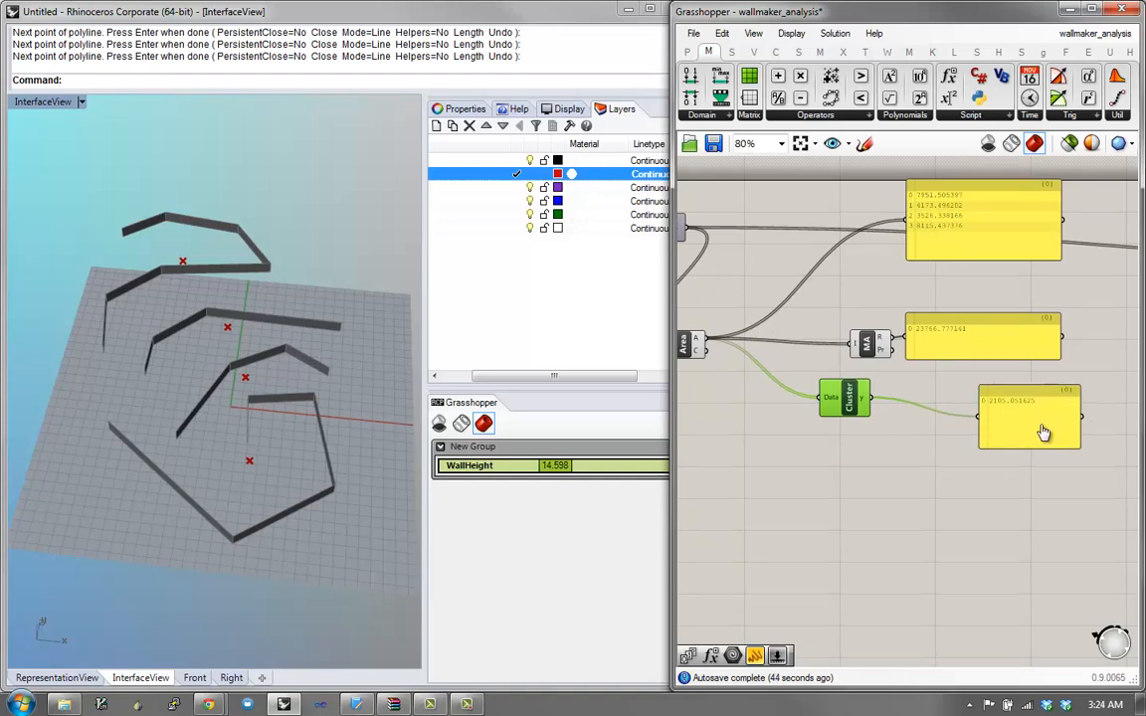
drag(830, 385, 833, 399)
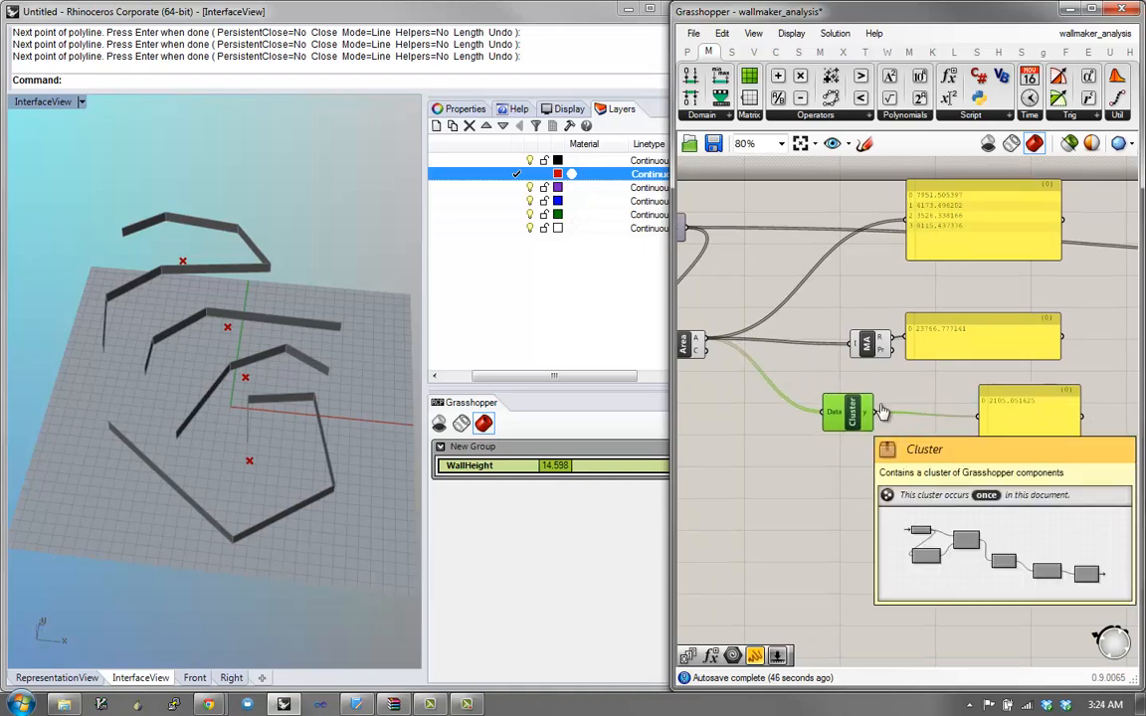
Step: Open the cluster to examine its input, deviation components and output, and save and close it
double_click(866, 415)
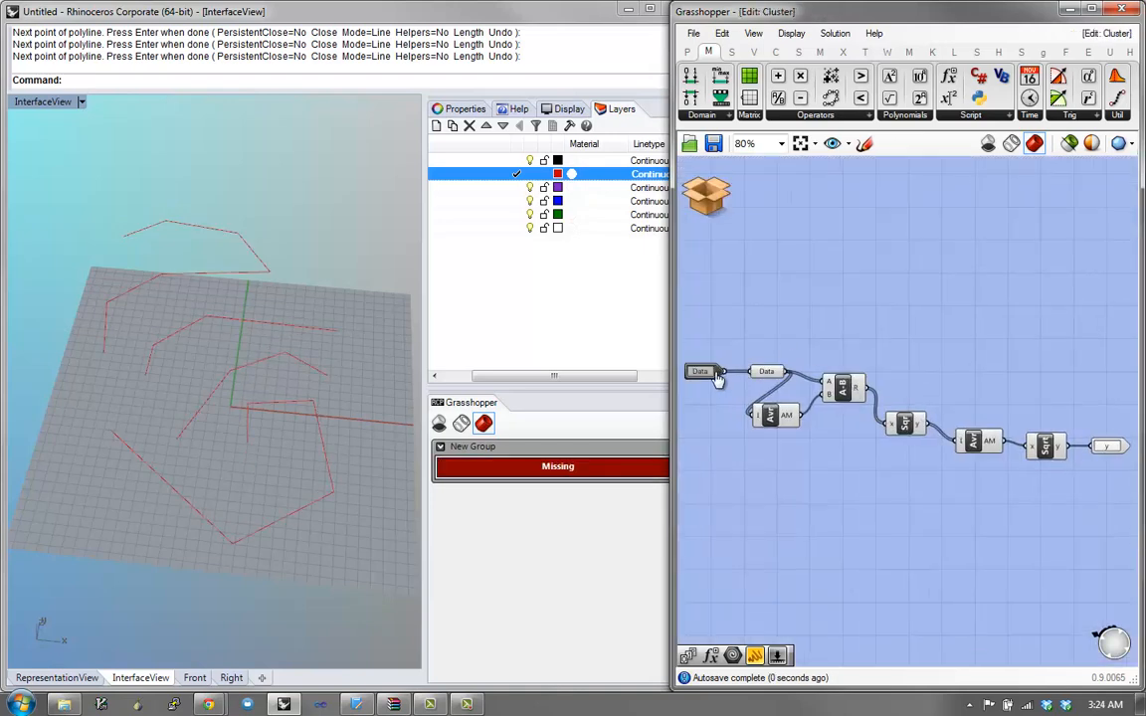
right_drag(1066, 465, 1075, 444)
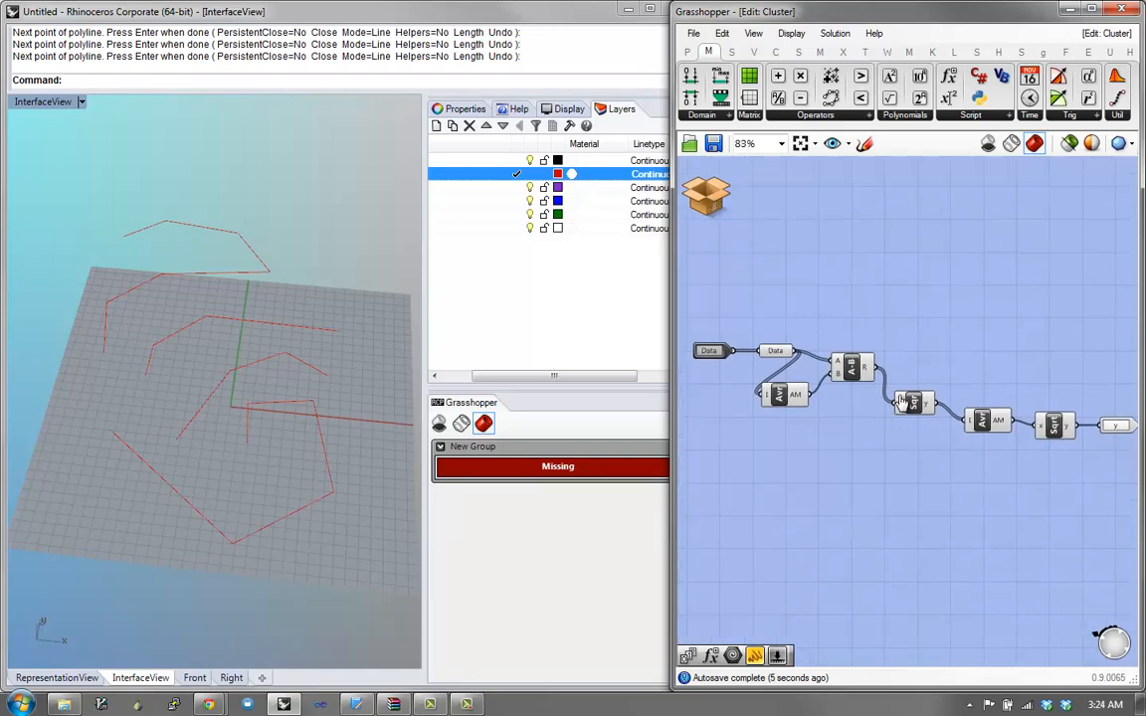
right_drag(916, 350, 916, 318)
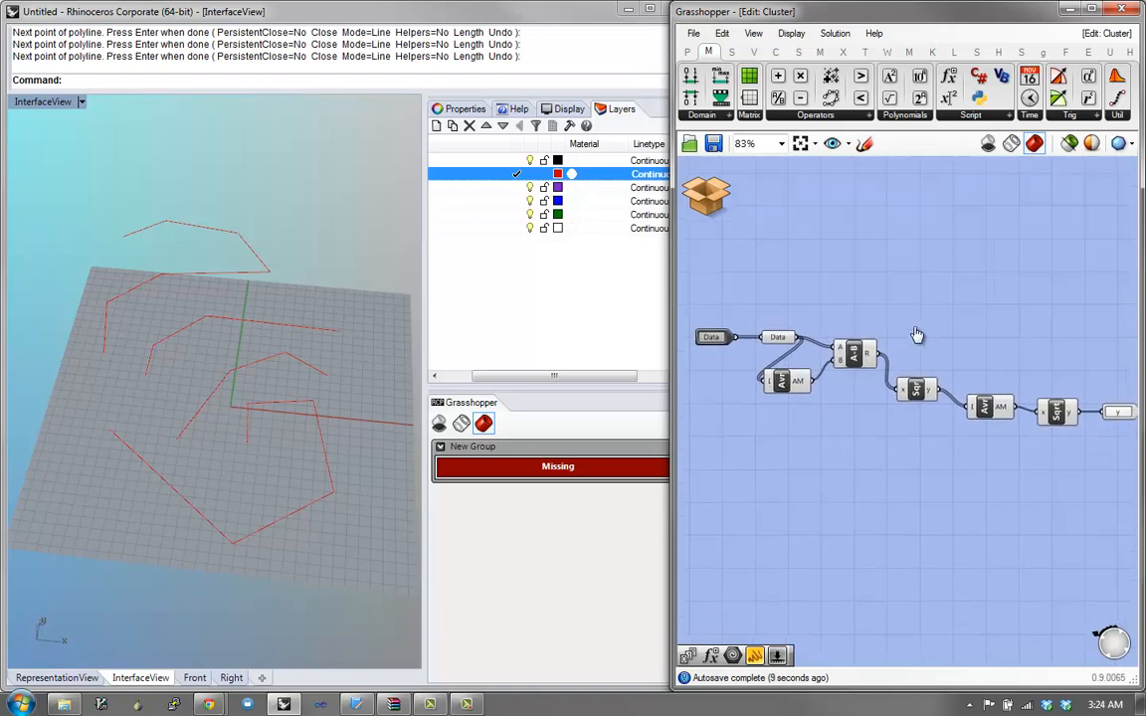
click(708, 193)
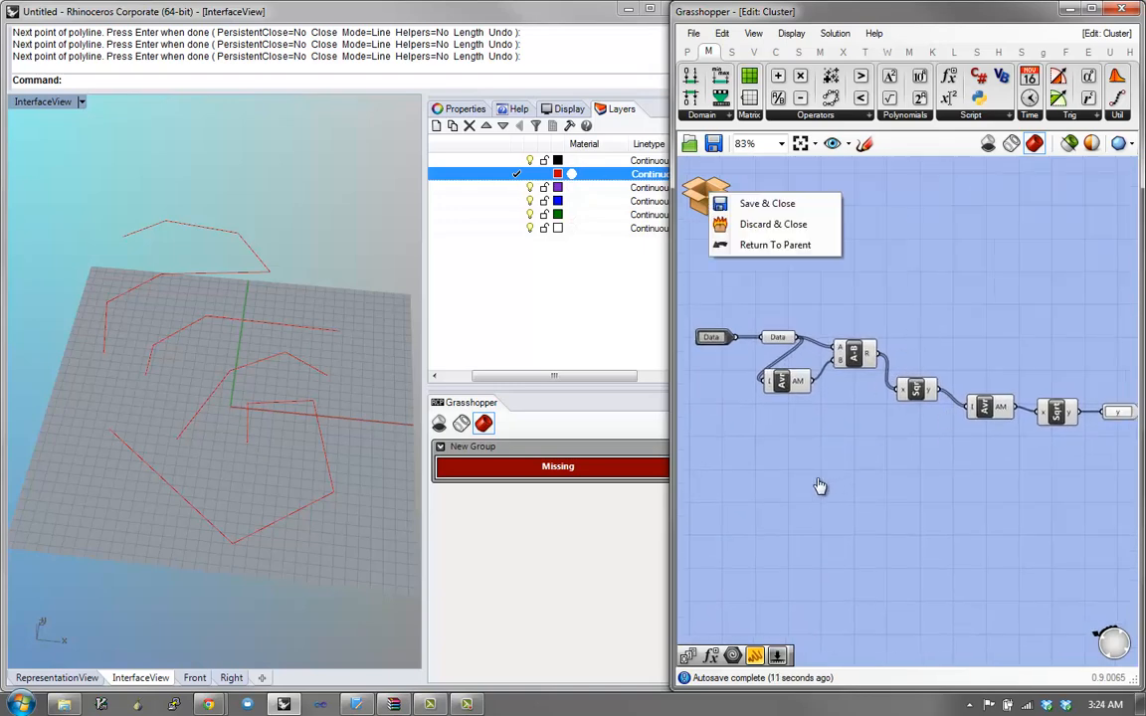
click(767, 203)
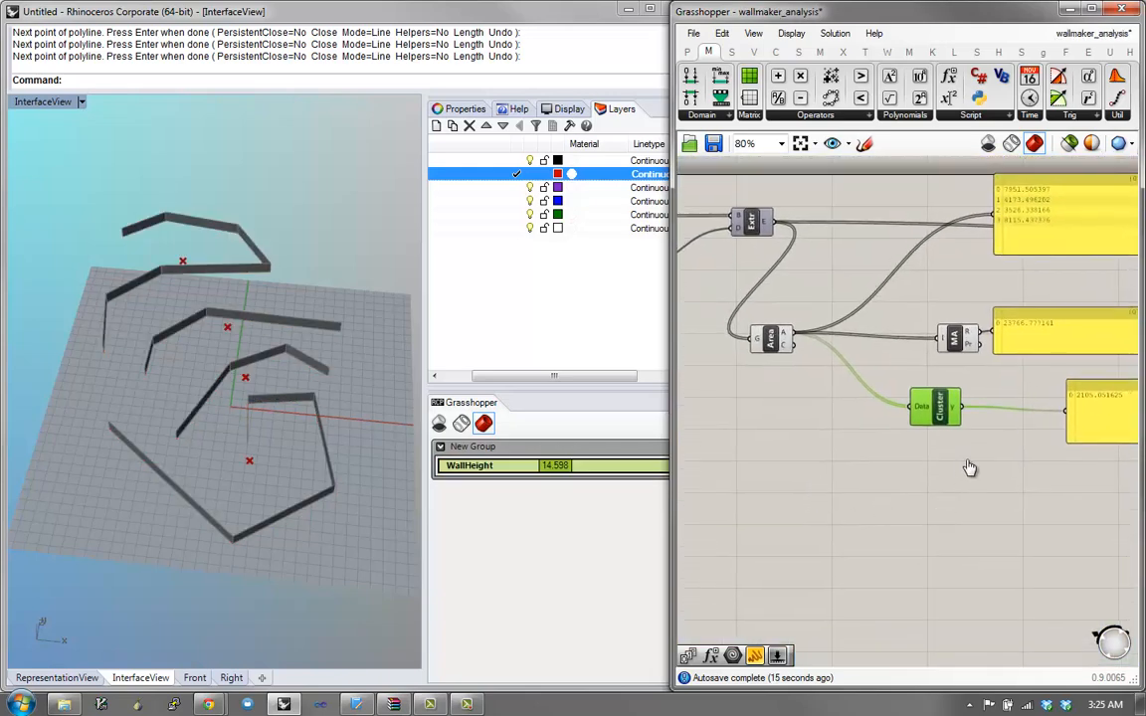
Step: Rename the cluster as #StandardDeviation
right_click(965, 425)
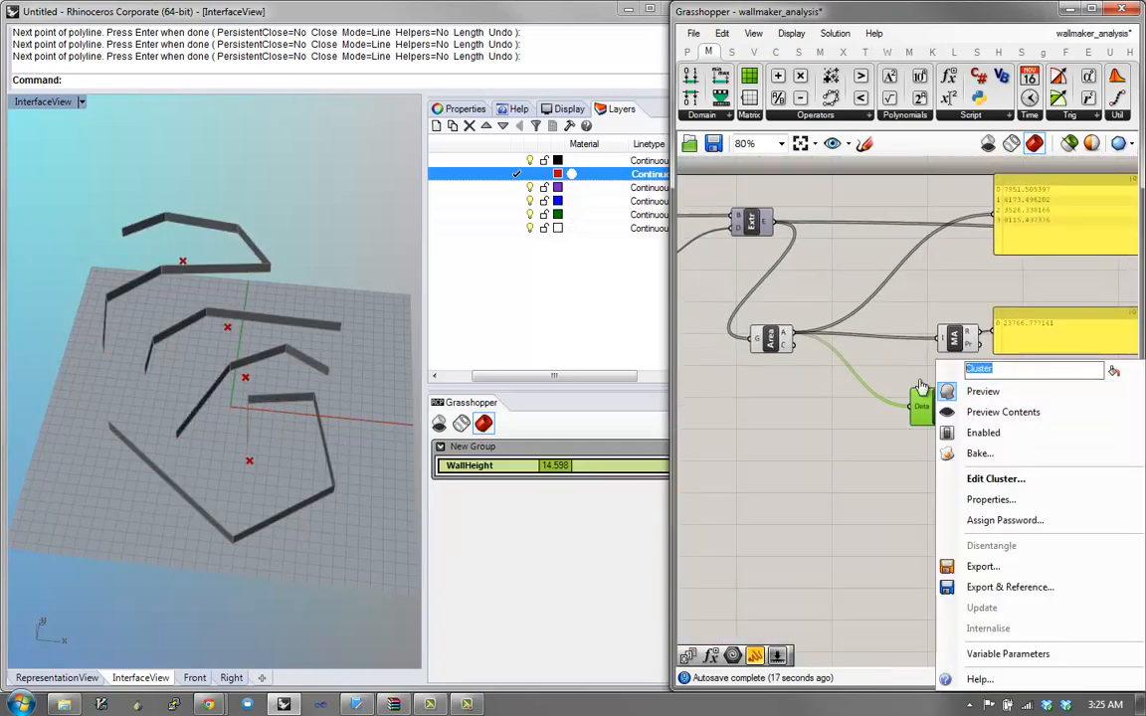
text(#STandardDeviation)
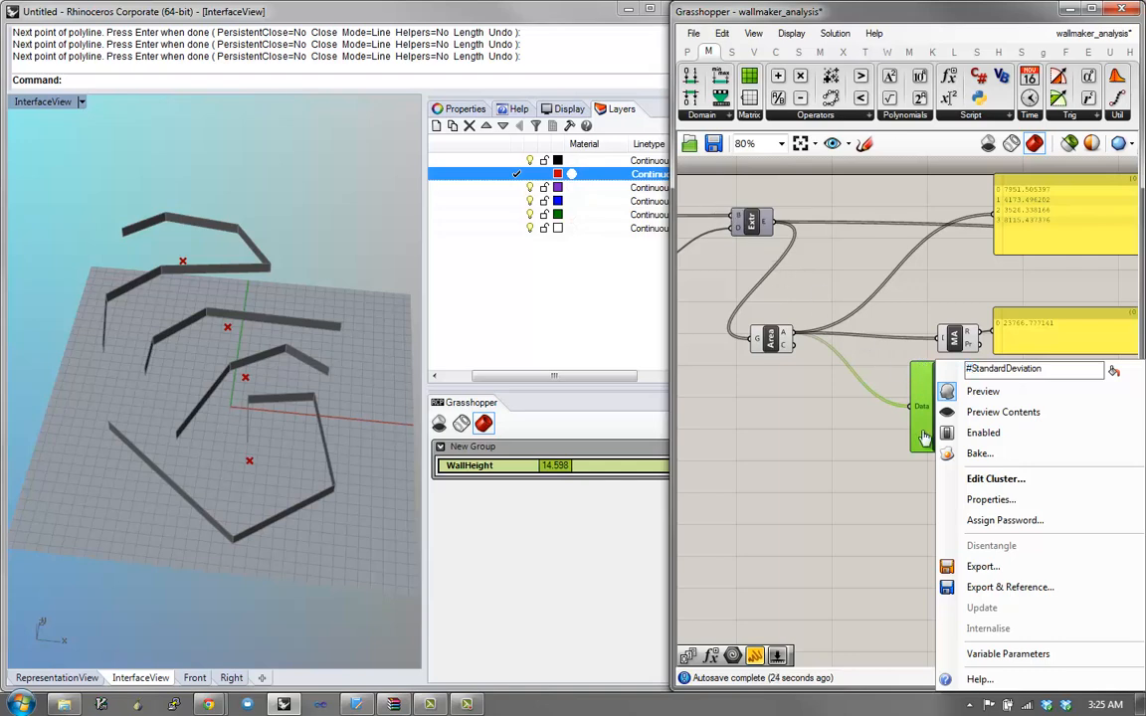
click(795, 504)
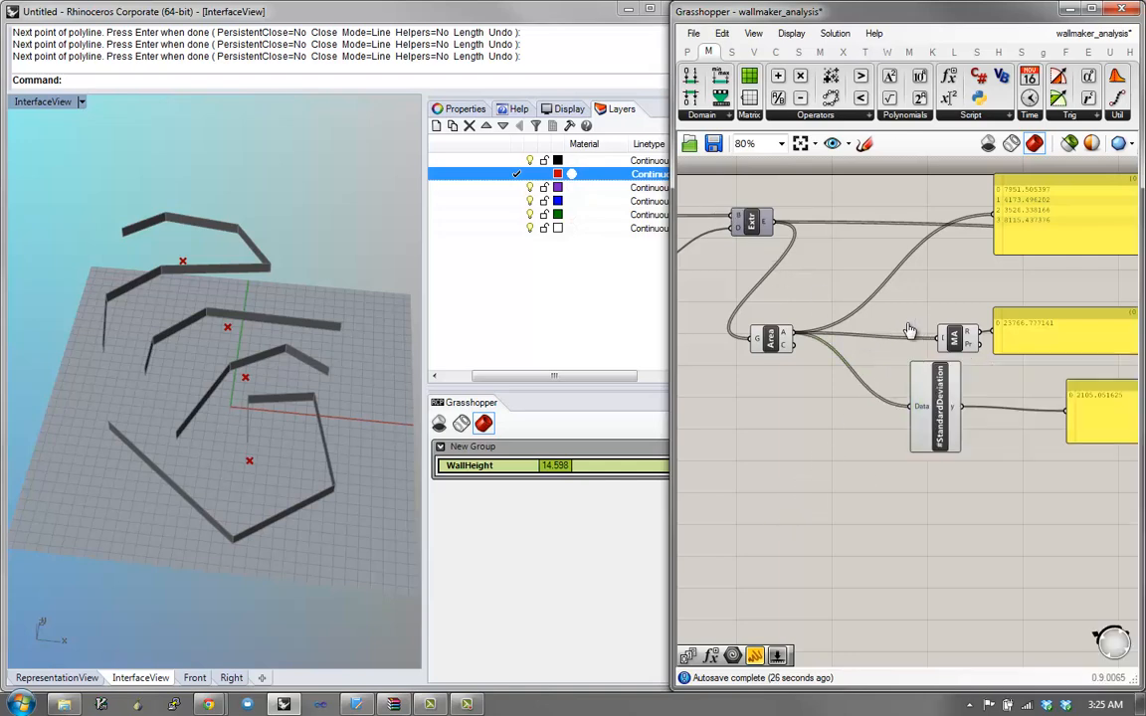
Step: Reposition the #StandardDeviation cluster between the Area component and its result panel, and move that panel closer beneath the Mass Addition panel
drag(935, 393, 911, 410)
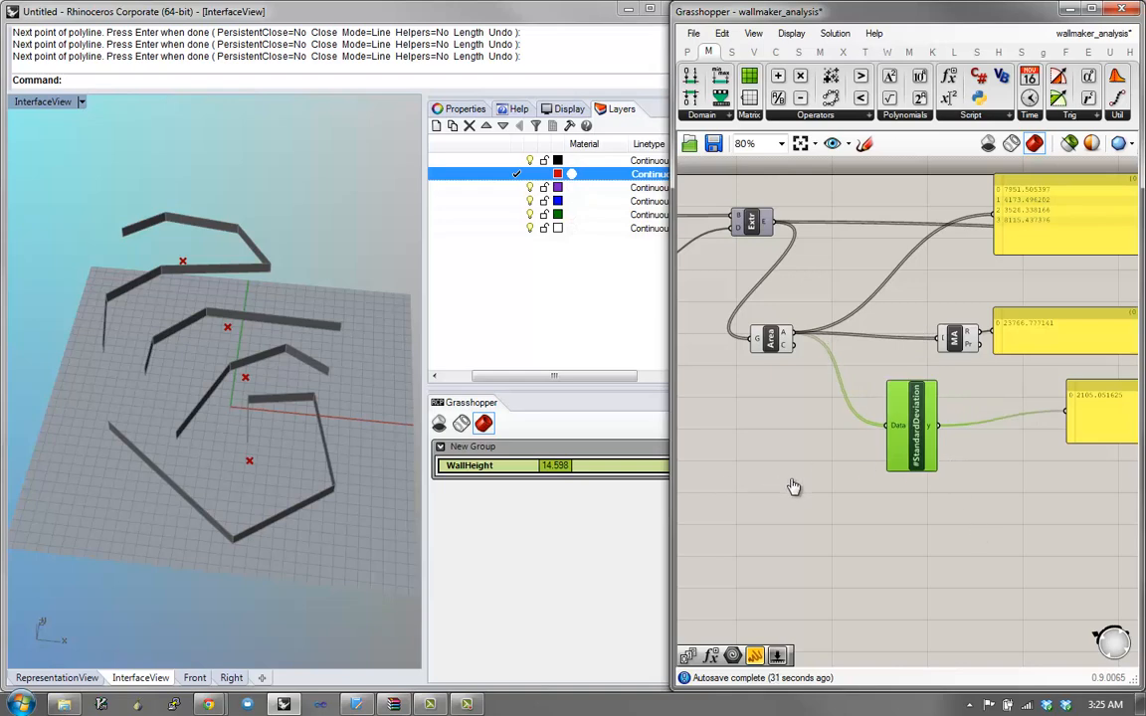
key(Left)
key(Left)
key(Left)
key(Up)
key(Up)
key(Up)
key(Up)
key(Up)
key(Down)
key(Down)
key(Down)
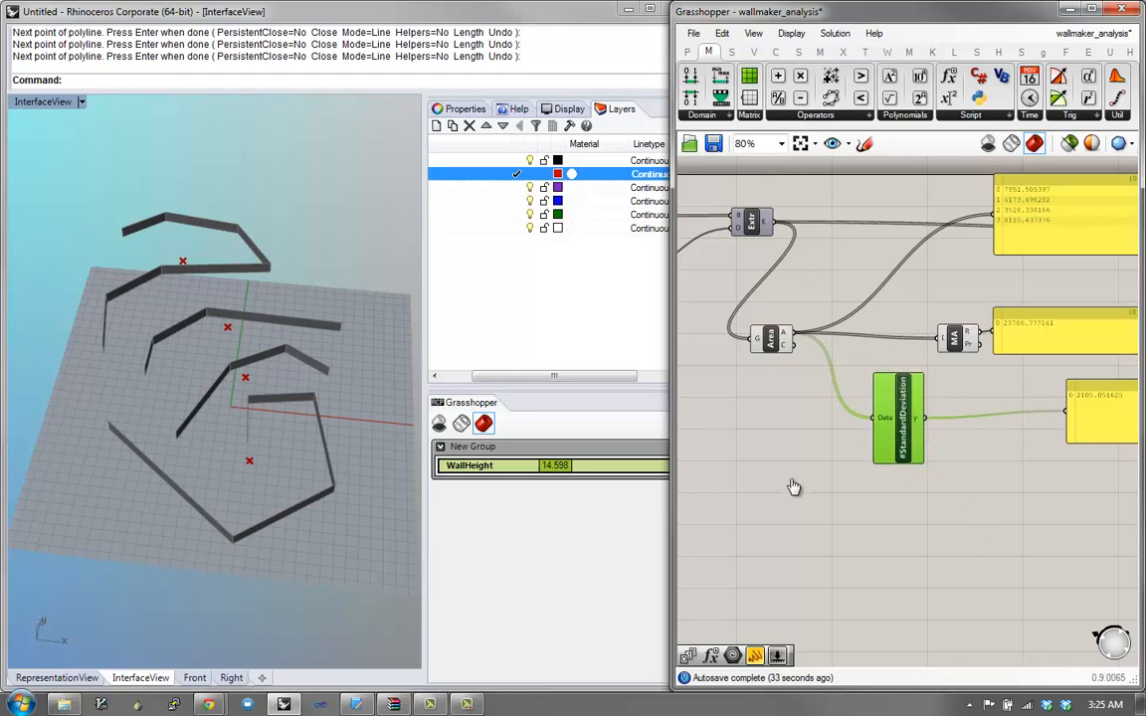
key(Up)
key(Up)
key(Up)
key(Down)
key(Down)
key(Down)
key(Down)
key(Right)
key(Right)
key(Left)
right_drag(826, 479, 812, 494)
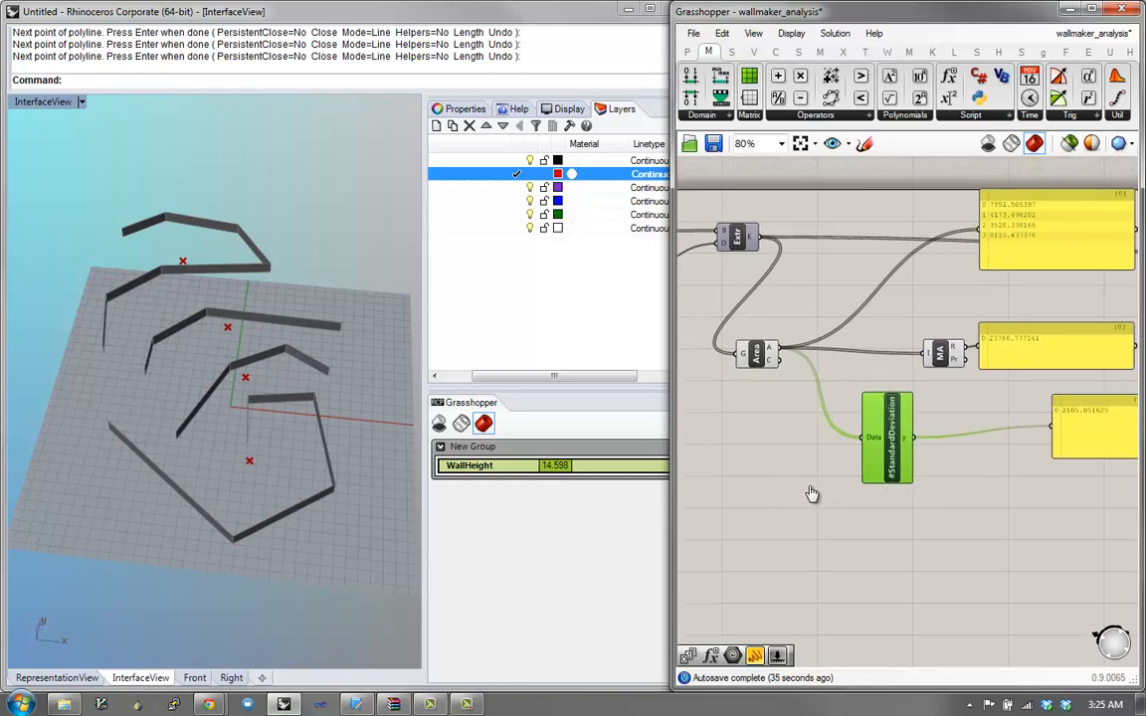
key(Up)
key(Up)
key(Up)
key(Left)
key(Left)
key(Right)
key(Right)
key(Right)
key(Down)
key(Down)
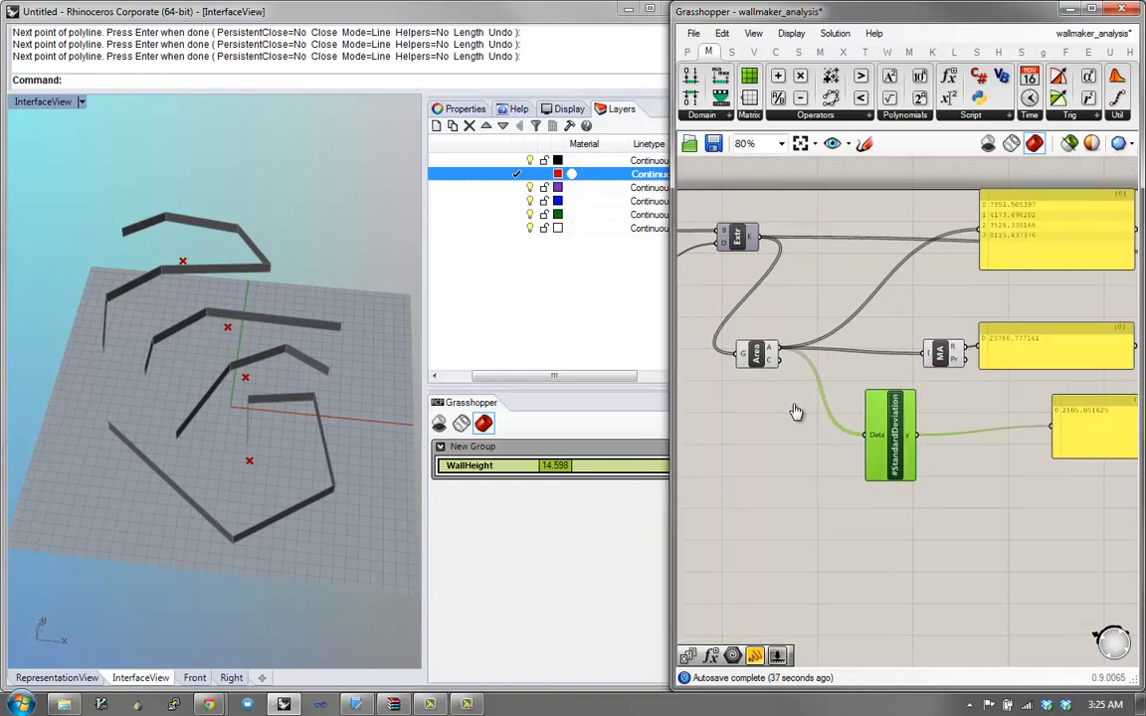
key(Left)
key(Left)
key(Left)
key(Up)
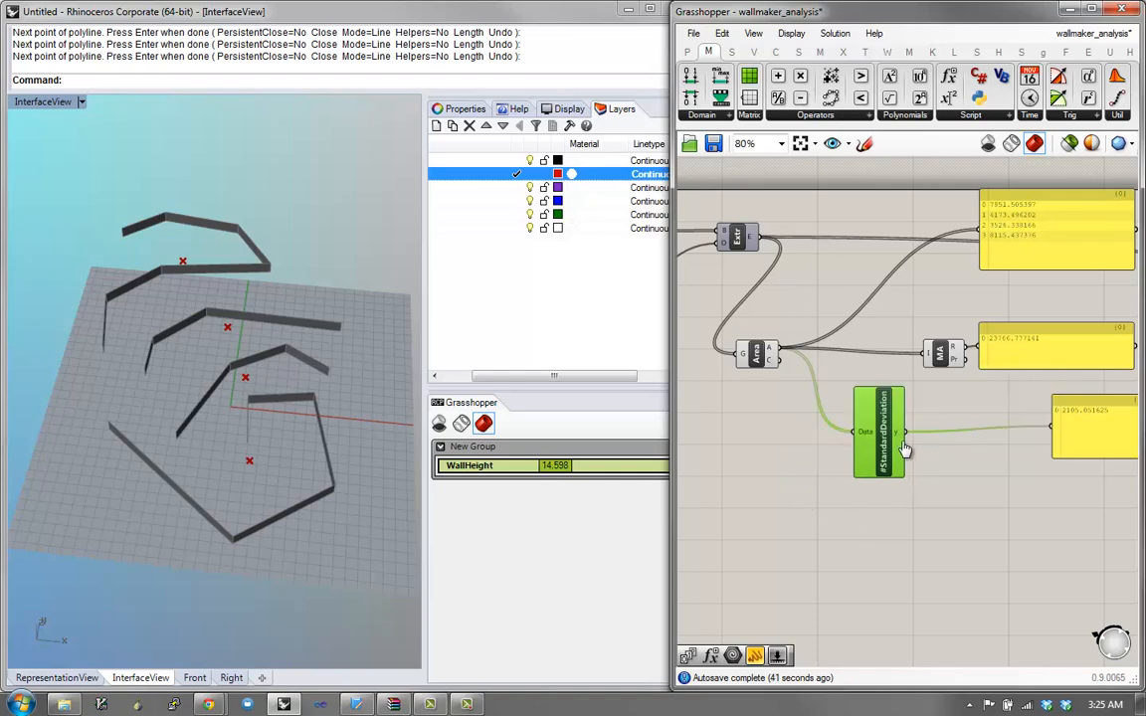
drag(1092, 447, 1029, 453)
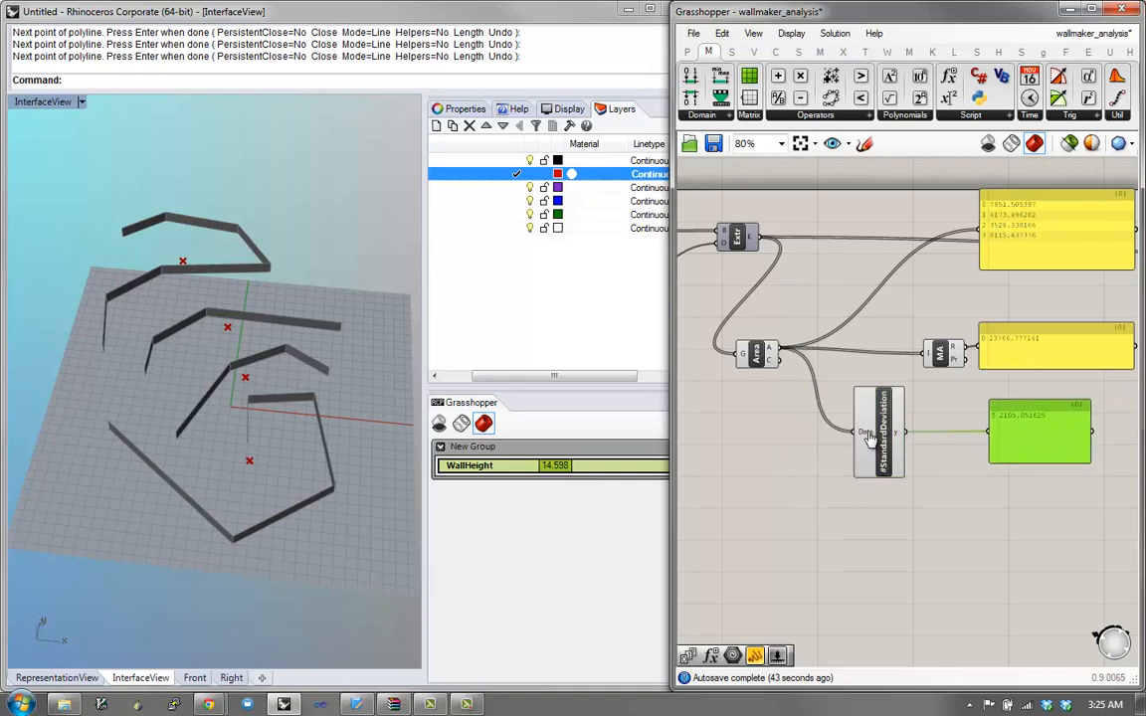
drag(868, 438, 873, 429)
drag(869, 374, 869, 369)
Step: Open the #StandardDeviation cluster to examine its components, and return to the parent definition without changes
double_click(868, 370)
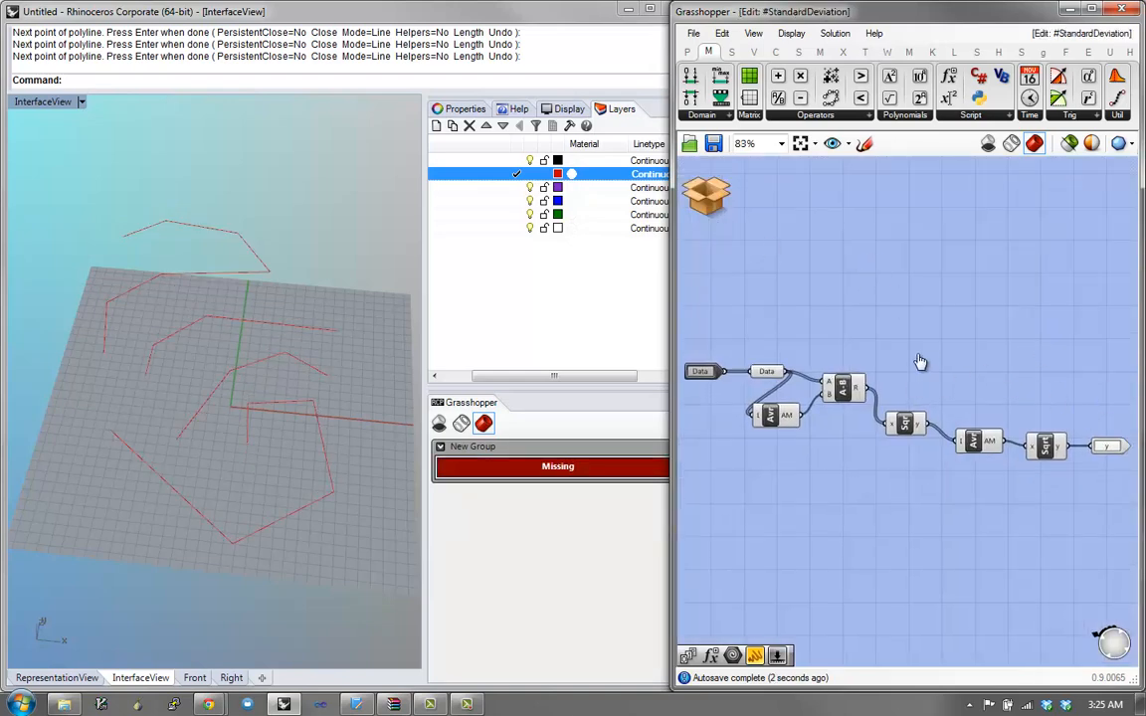
click(708, 196)
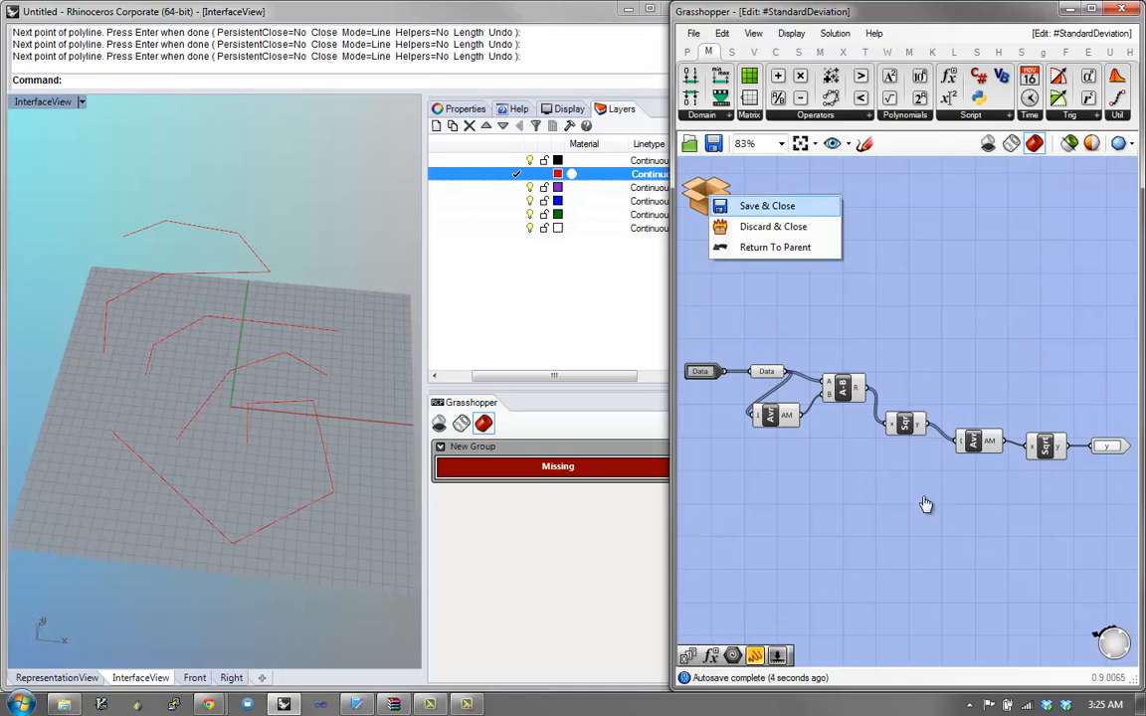
click(775, 246)
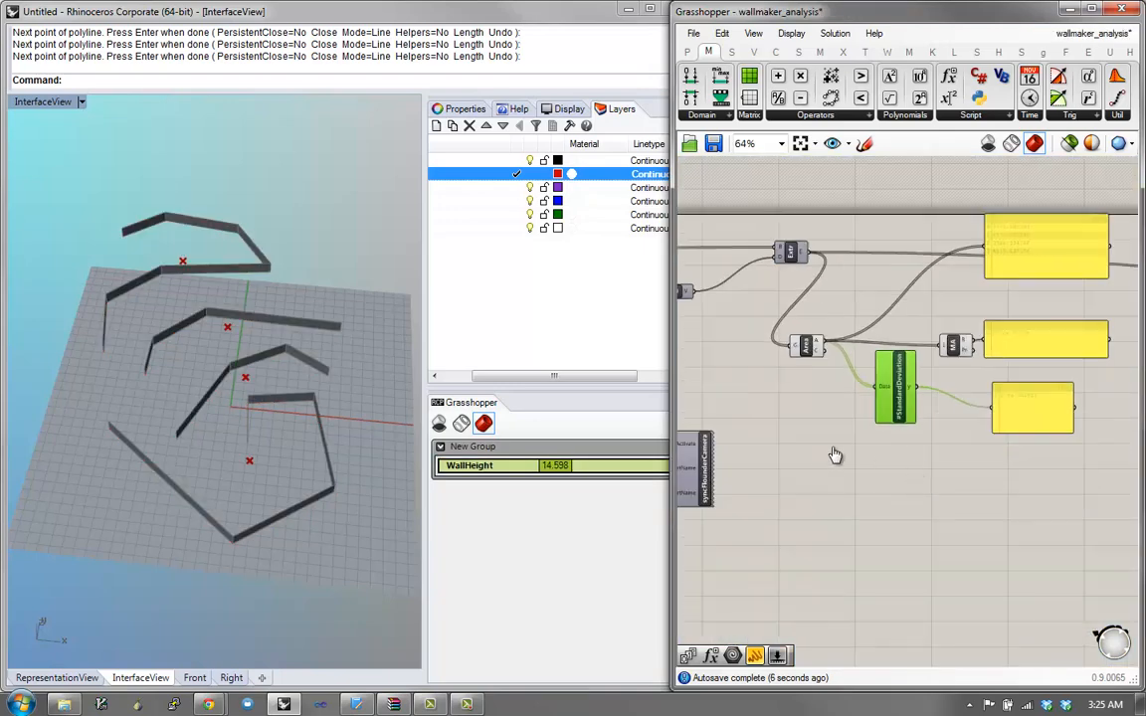
Step: Make two copies of the #StandardDeviation cluster below the original
scroll(897, 389, up, 1)
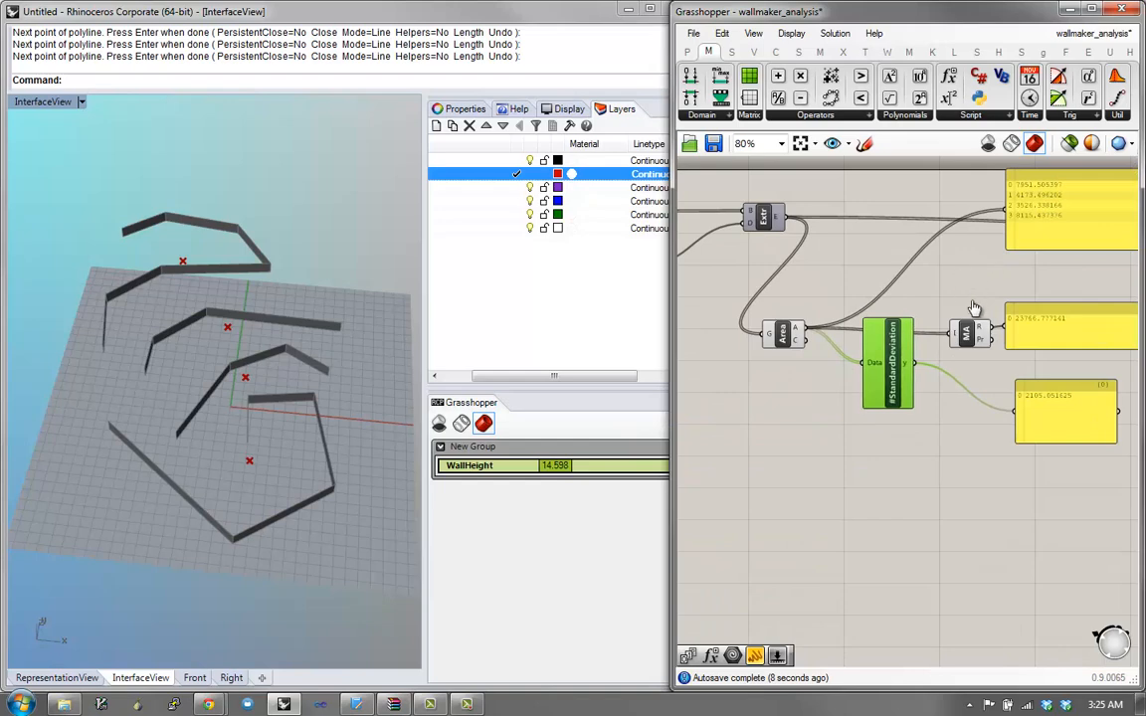
right_drag(974, 308, 998, 259)
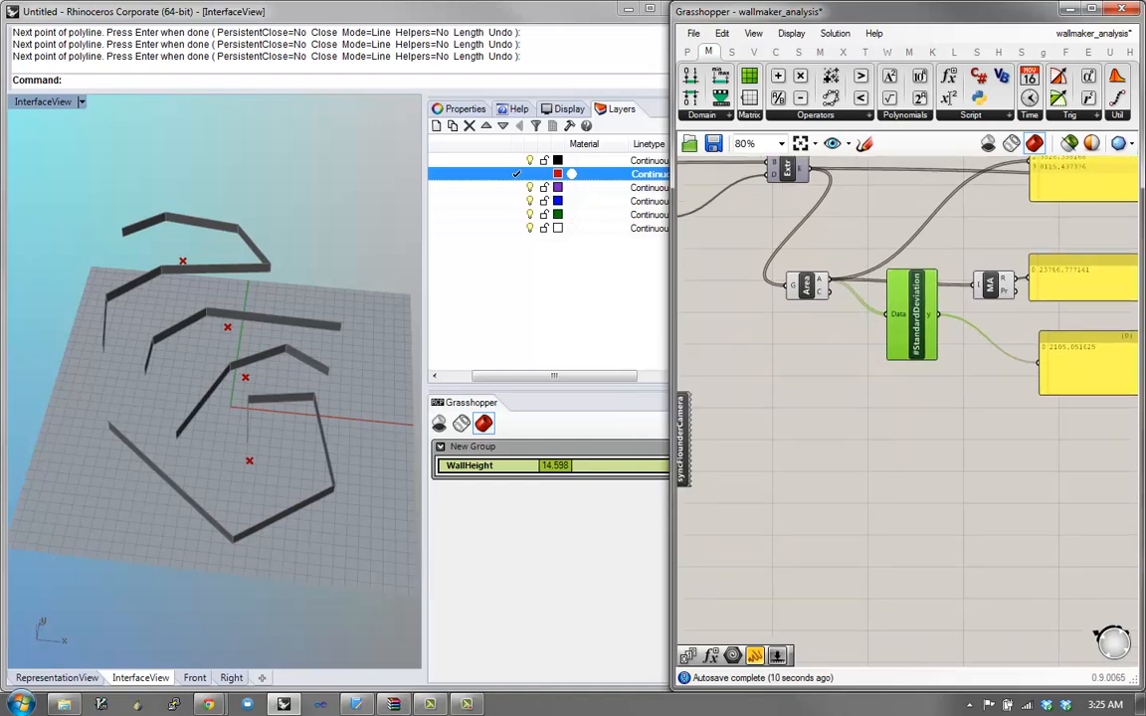
alt+drag(915, 318, 956, 455)
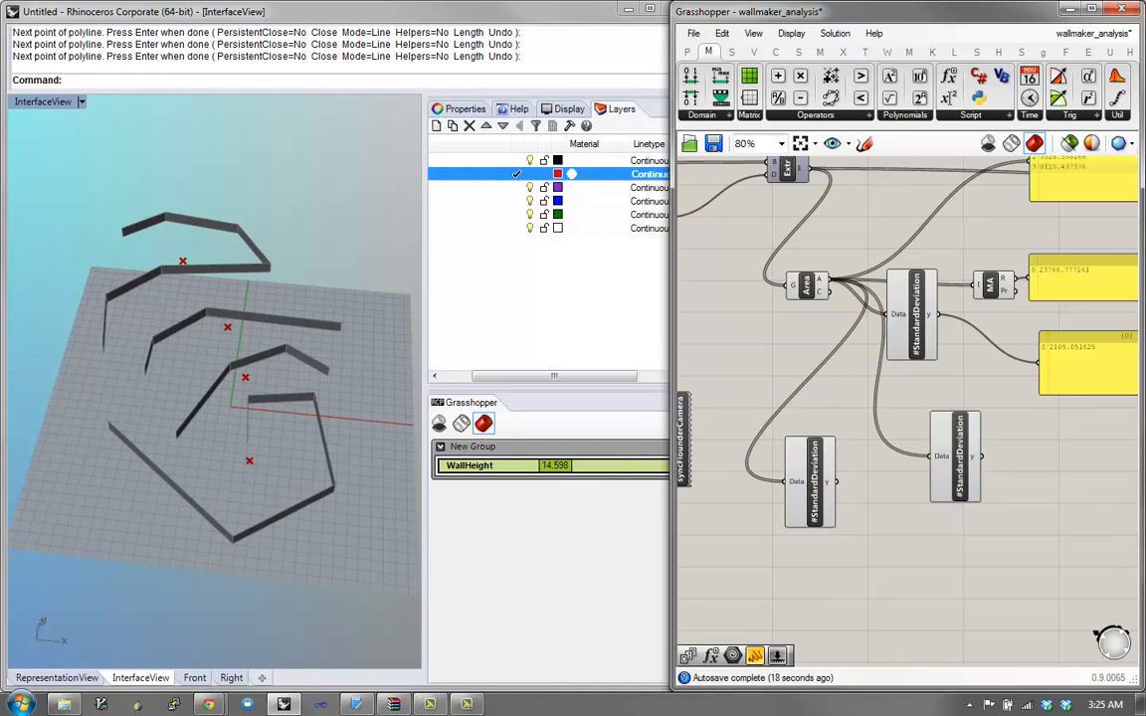
Step: Open the lower-left cluster copy for editing, move its output away from Square Root, and add a number slider set to 100
double_click(813, 481)
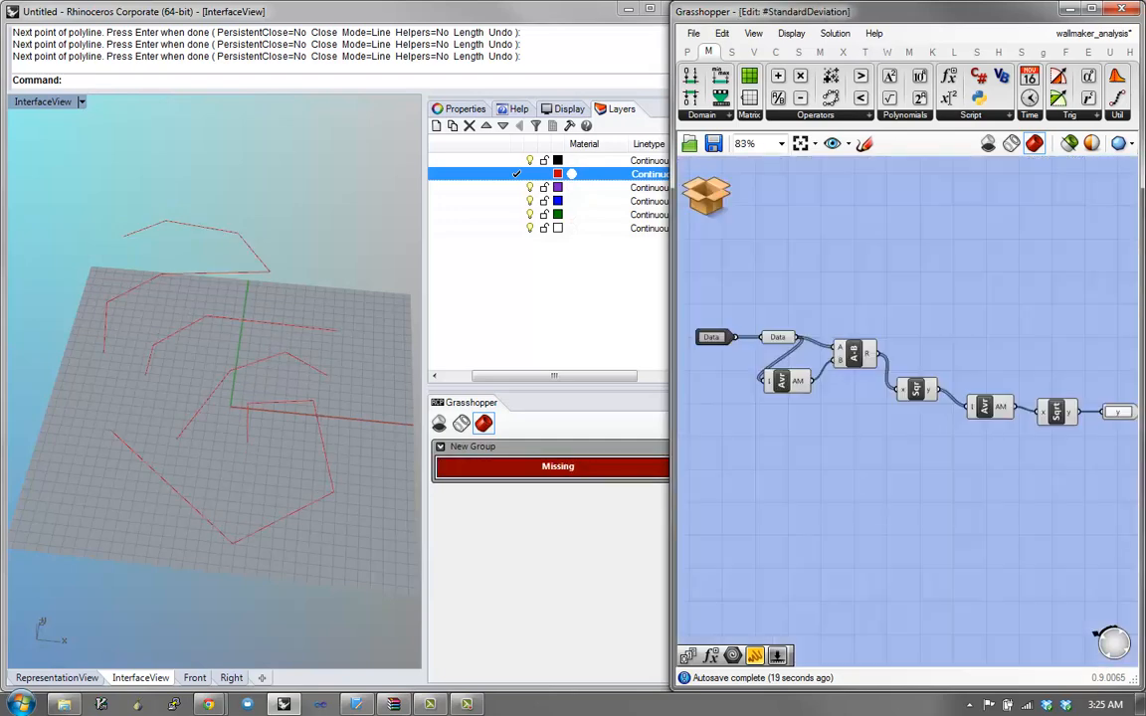
right_drag(814, 482, 760, 508)
right_drag(995, 497, 838, 489)
drag(913, 432, 1032, 425)
double_click(904, 360)
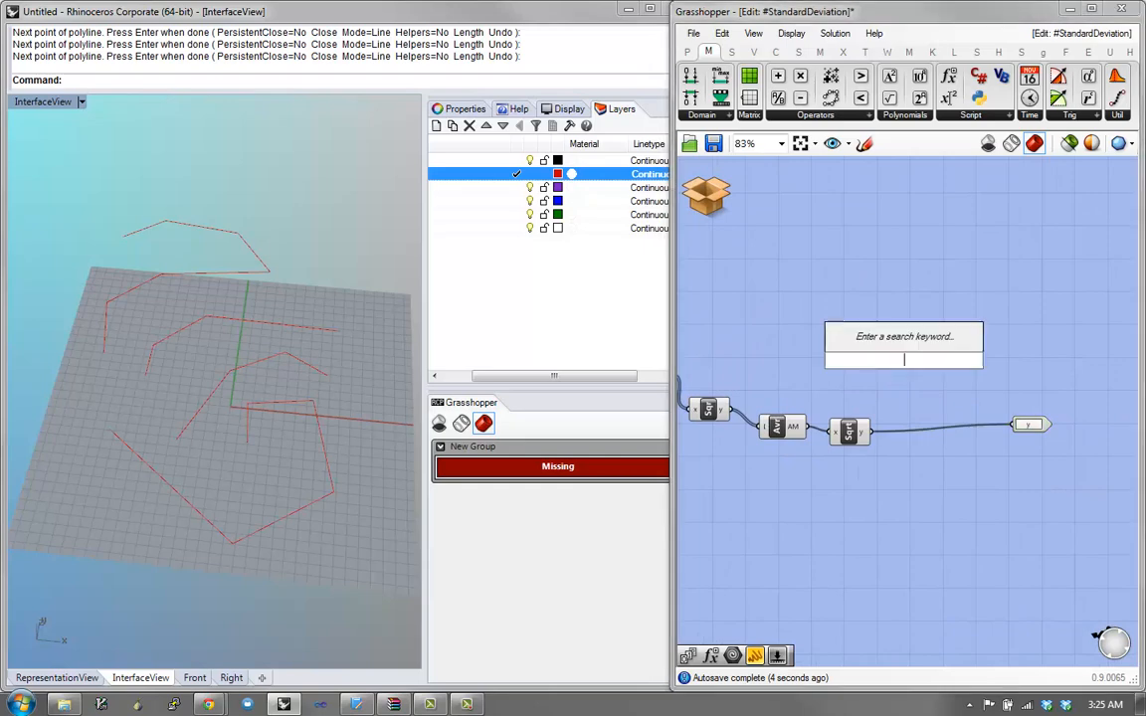
text(100)
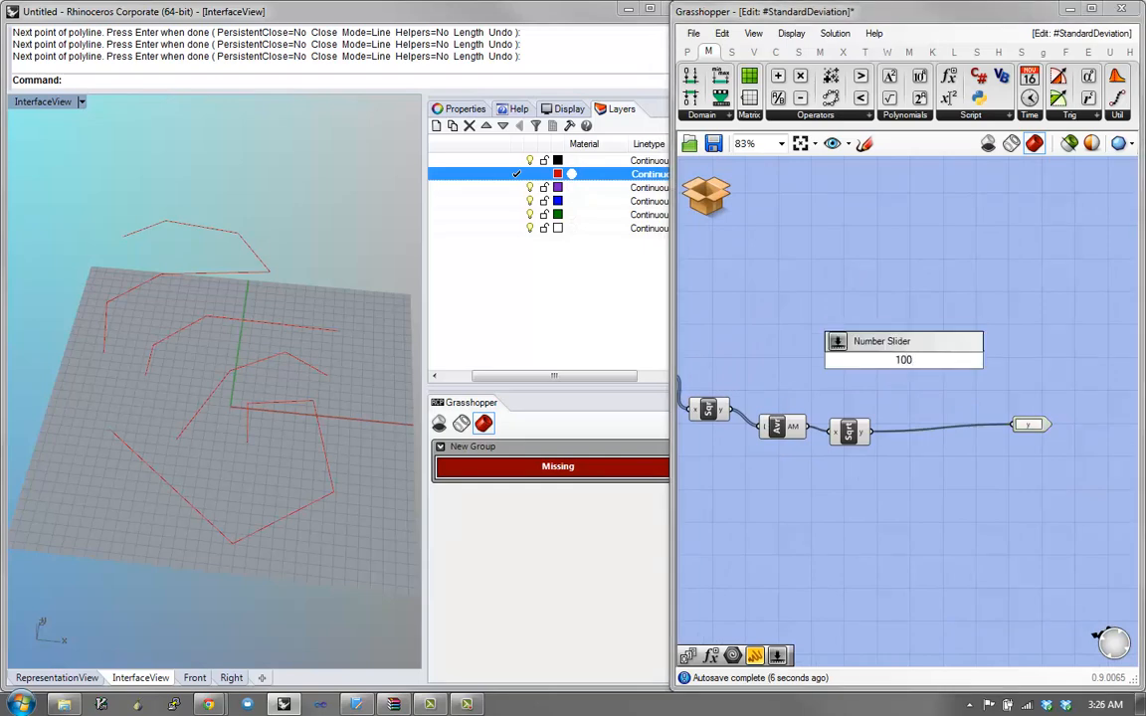
key(Return)
Step: Connect the slider to the cluster output in place of the Square Root result, and save and close the cluster
drag(849, 431, 858, 427)
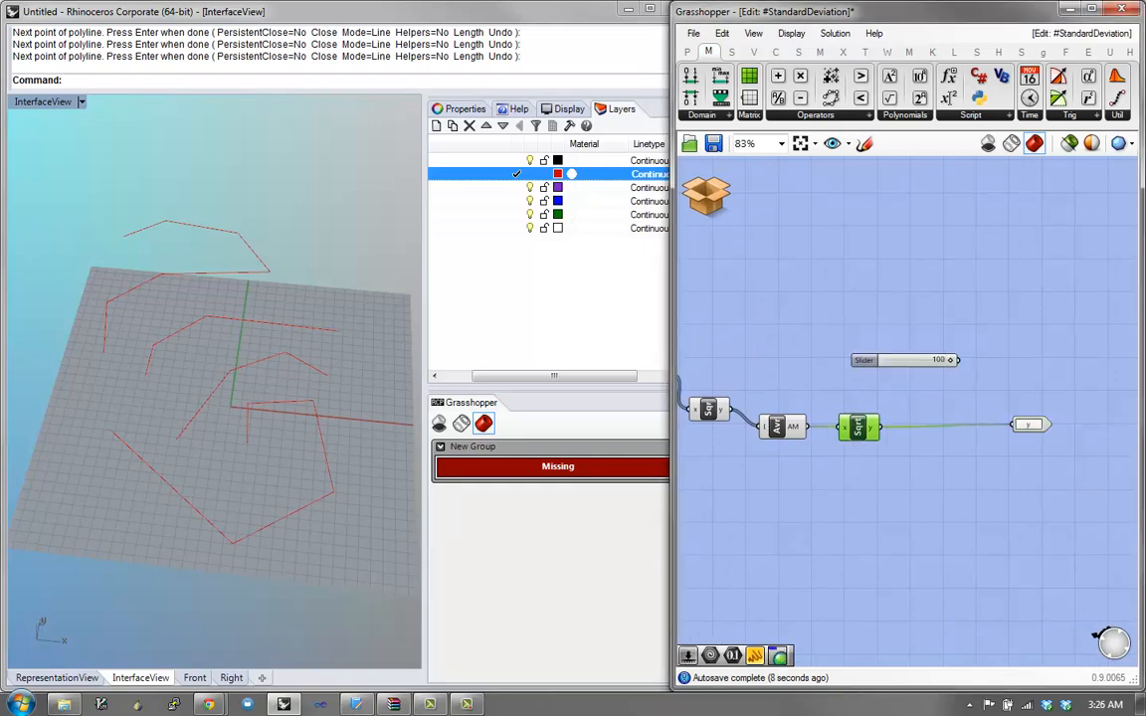
drag(1009, 423, 1011, 425)
drag(1031, 424, 1041, 429)
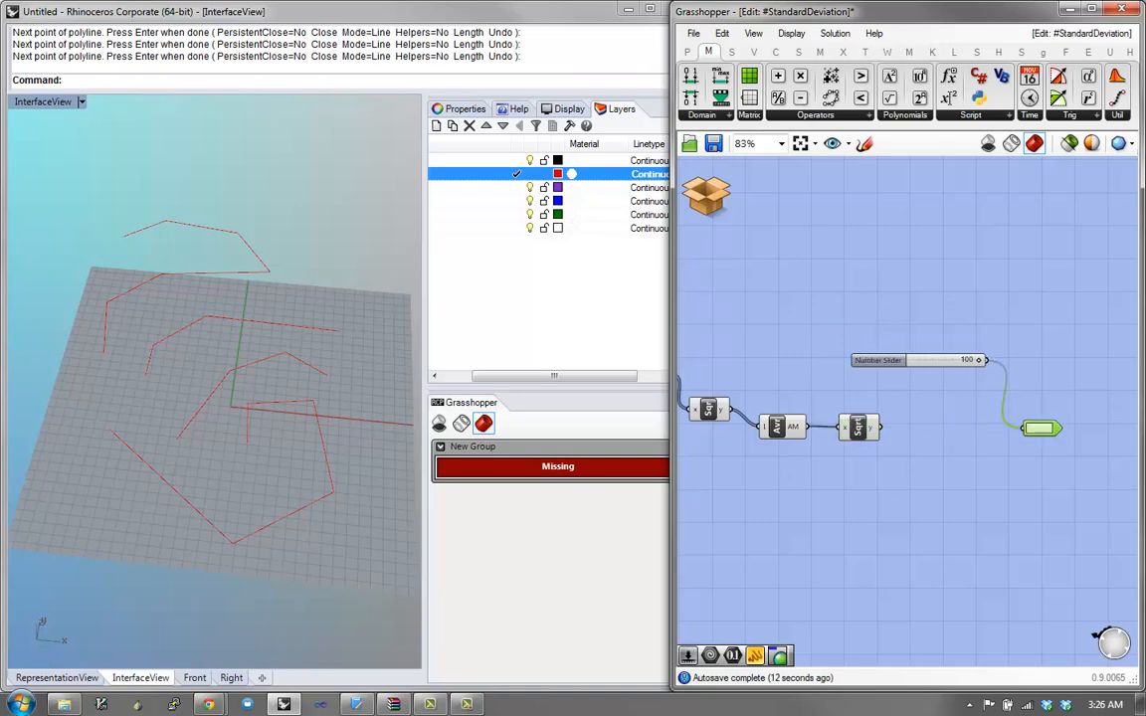
drag(878, 360, 836, 353)
click(711, 200)
click(751, 213)
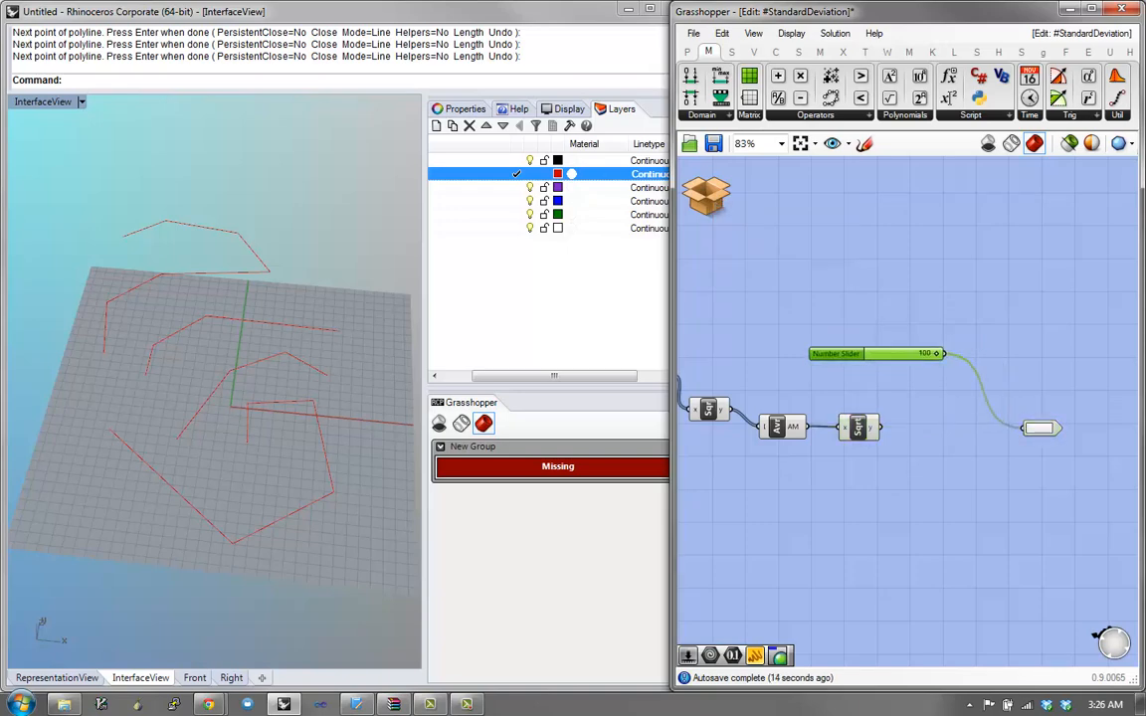
Step: Reopen the lower-left cluster copy to restore the standard deviation calculation as its output
right_drag(863, 397, 844, 404)
mouse_move(793, 489)
mouse_down()
mouse_move(799, 497)
mouse_move(791, 491)
mouse_up()
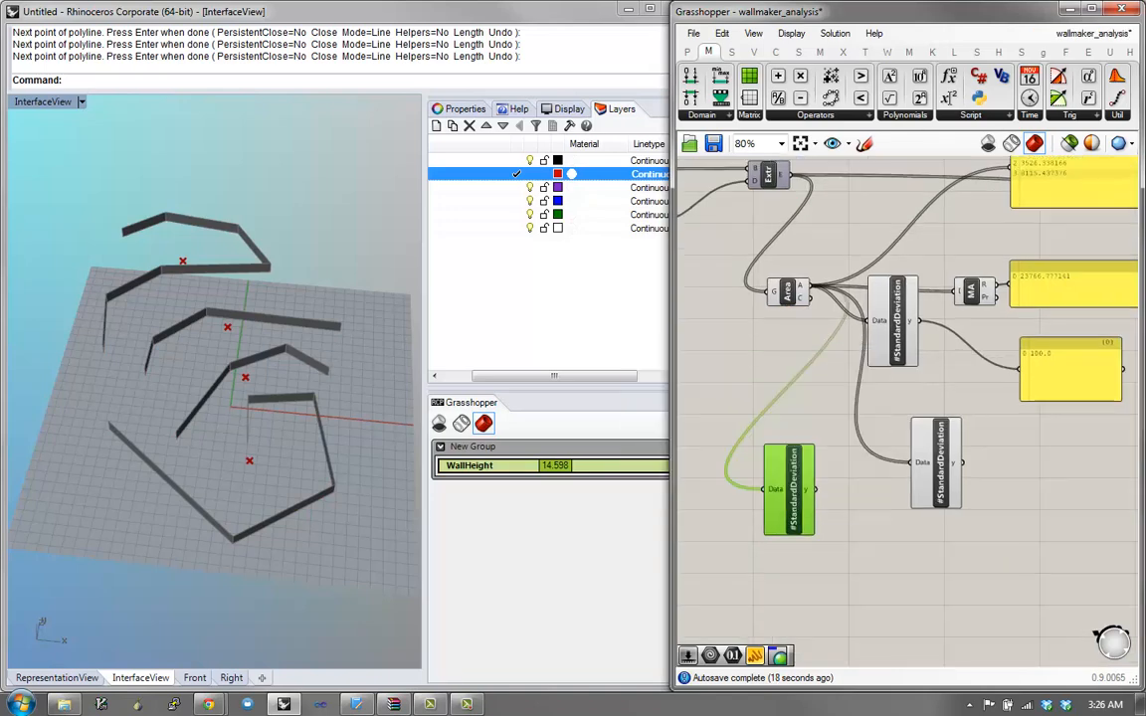
mouse_move(961, 463)
mouse_move(794, 484)
drag(799, 486, 854, 488)
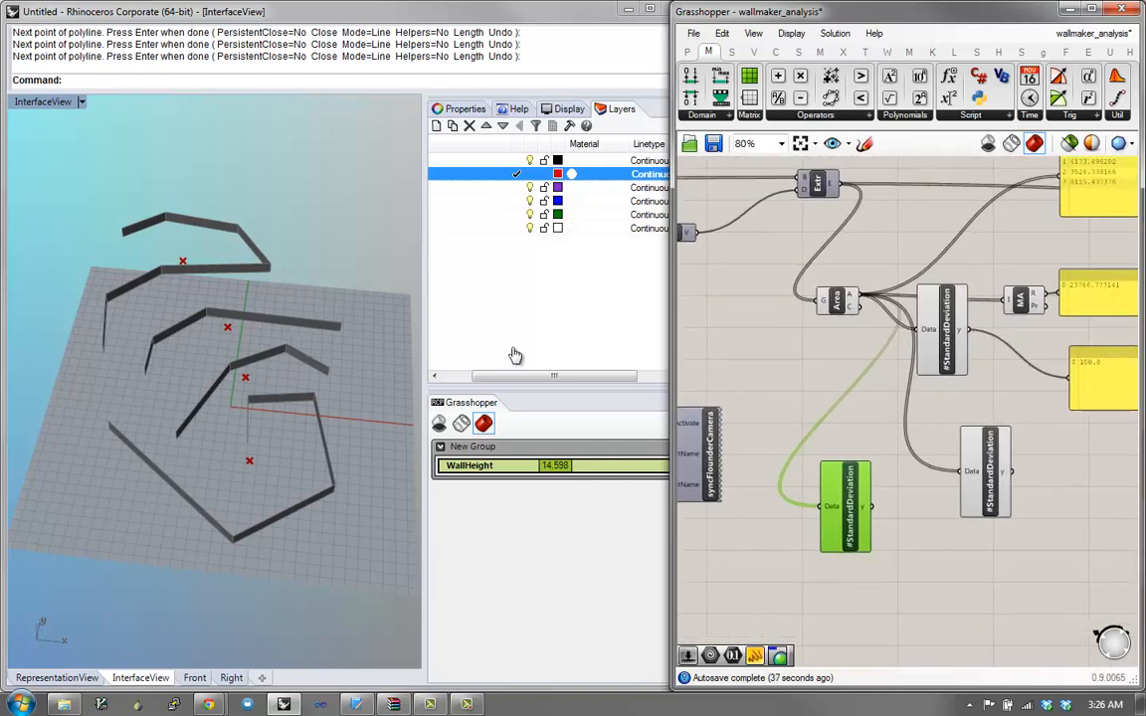
double_click(848, 505)
right_drag(1022, 448, 924, 454)
scroll(924, 453, up, 3)
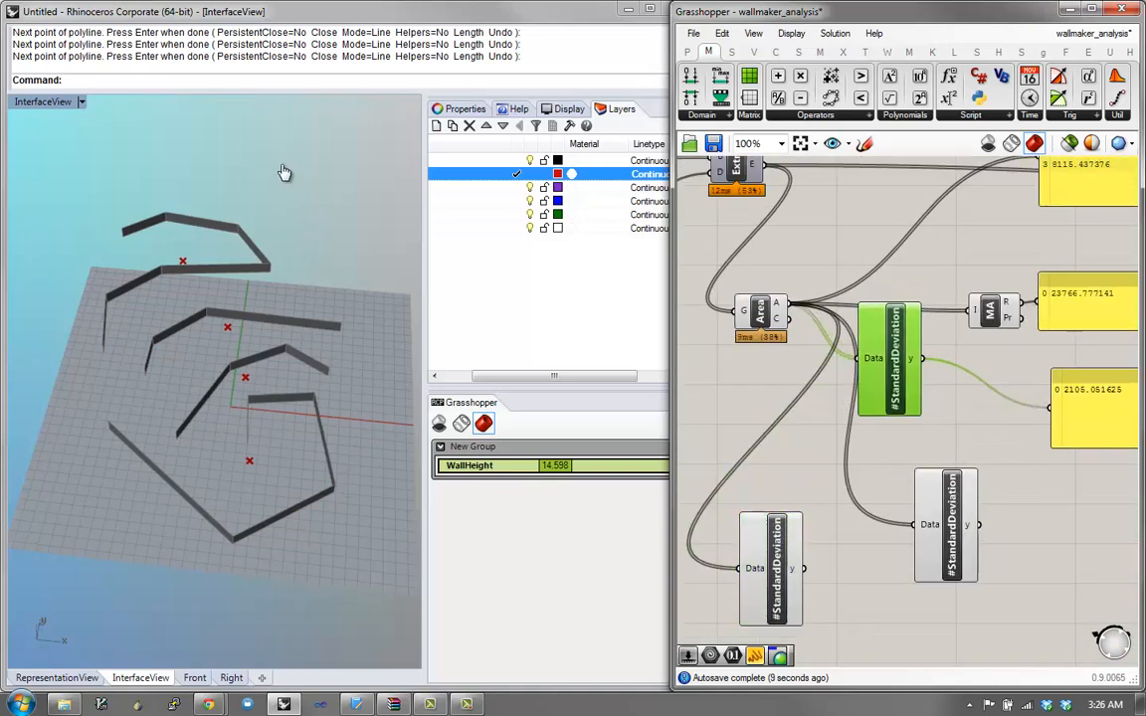
Step: Delete the two copies of the #StandardDeviation cluster
drag(1049, 629, 733, 425)
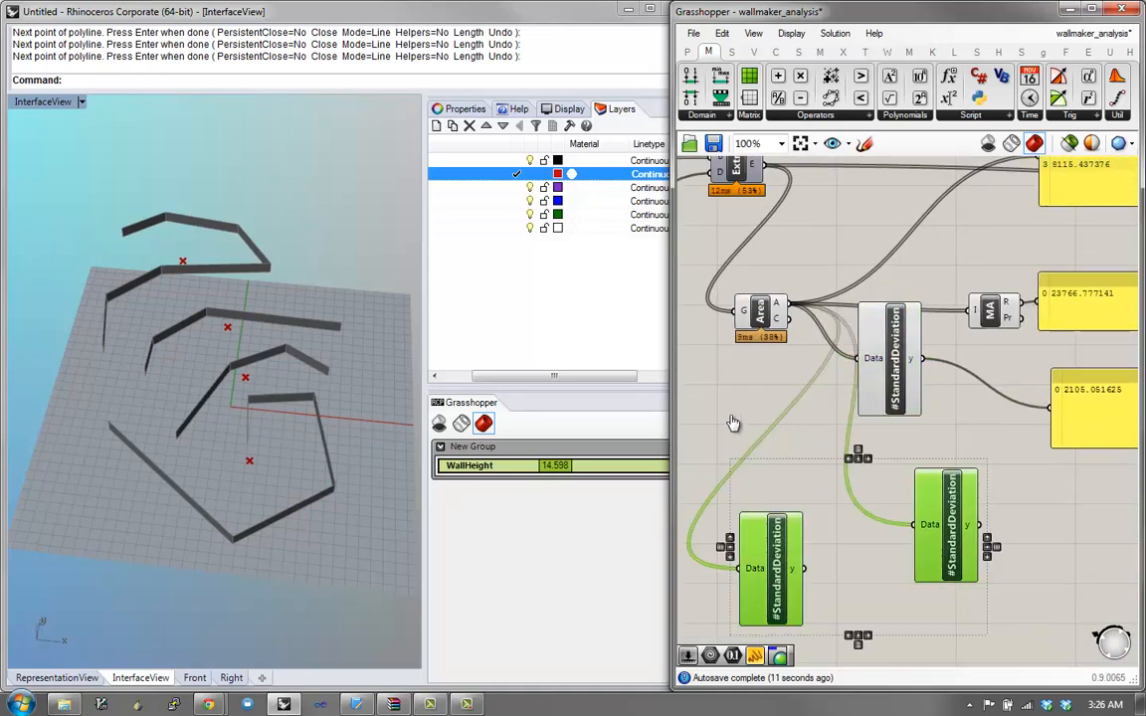
key(Delete)
right_drag(855, 474, 823, 434)
Step: Arrange the #StandardDeviation cluster beneath the Mass Addition component, and bring that component and the individual areas panel closer in
drag(861, 414, 889, 460)
right_drag(813, 236, 837, 430)
right_drag(1121, 546, 982, 522)
click(908, 410)
drag(908, 410, 858, 403)
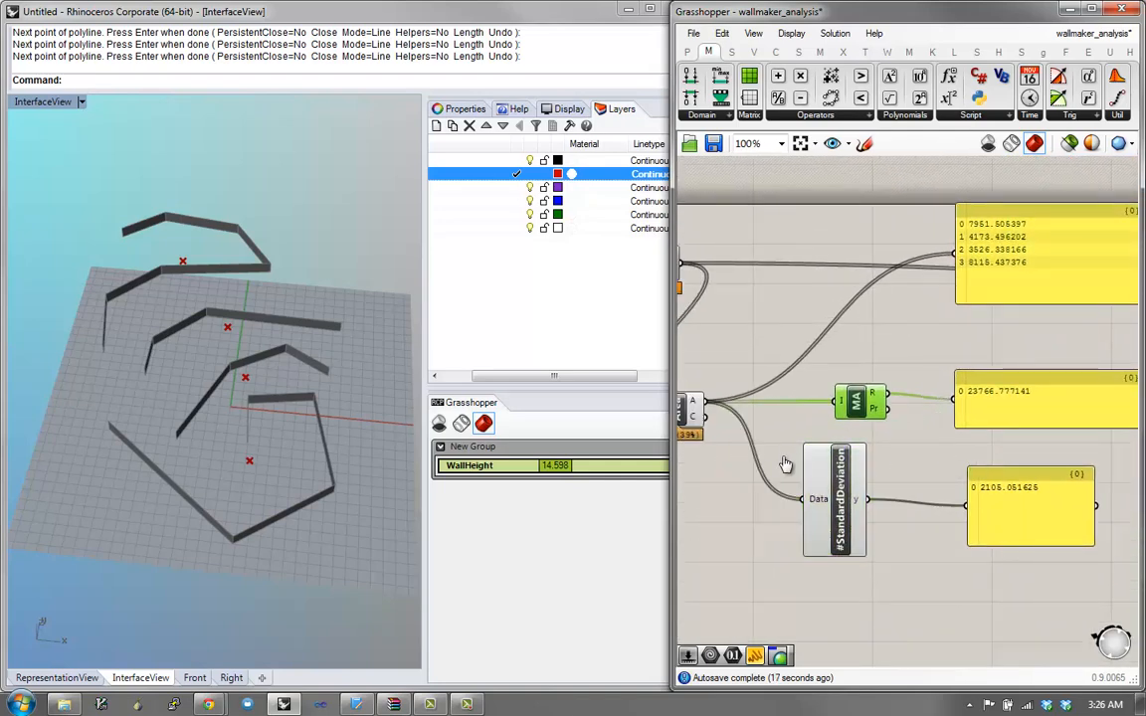
drag(1002, 278, 969, 318)
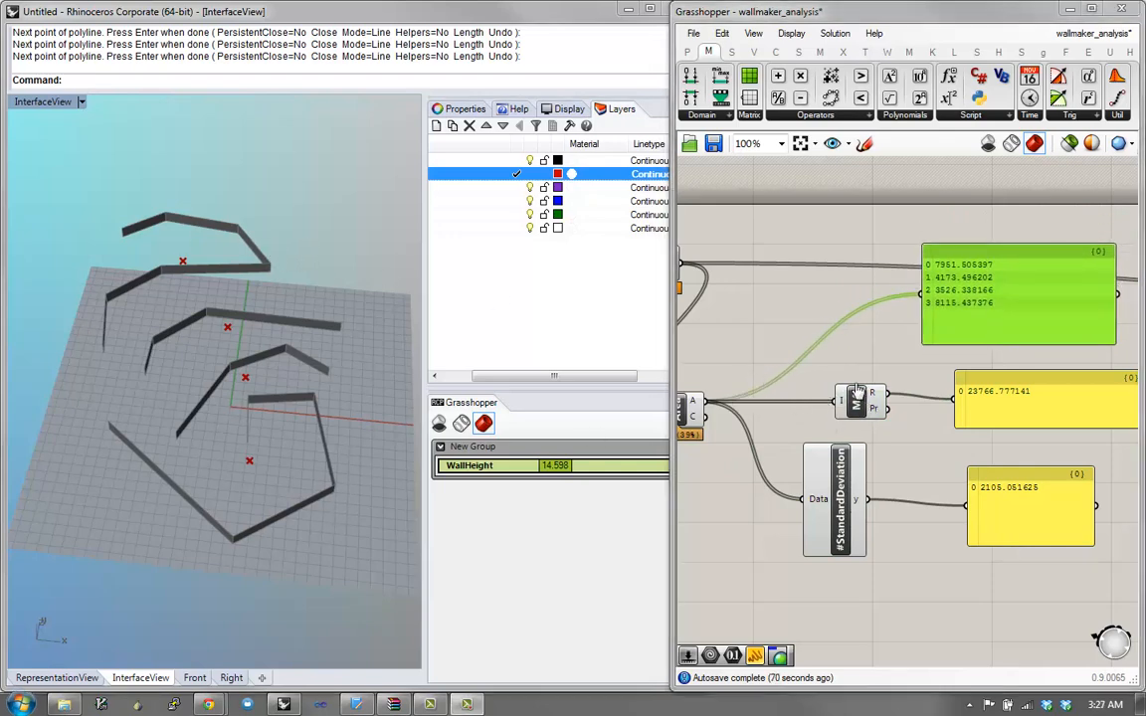
Step: Shift the #StandardDeviation cluster and its result panel further right beneath the total area panel
right_drag(935, 460, 877, 395)
right_drag(826, 345, 770, 371)
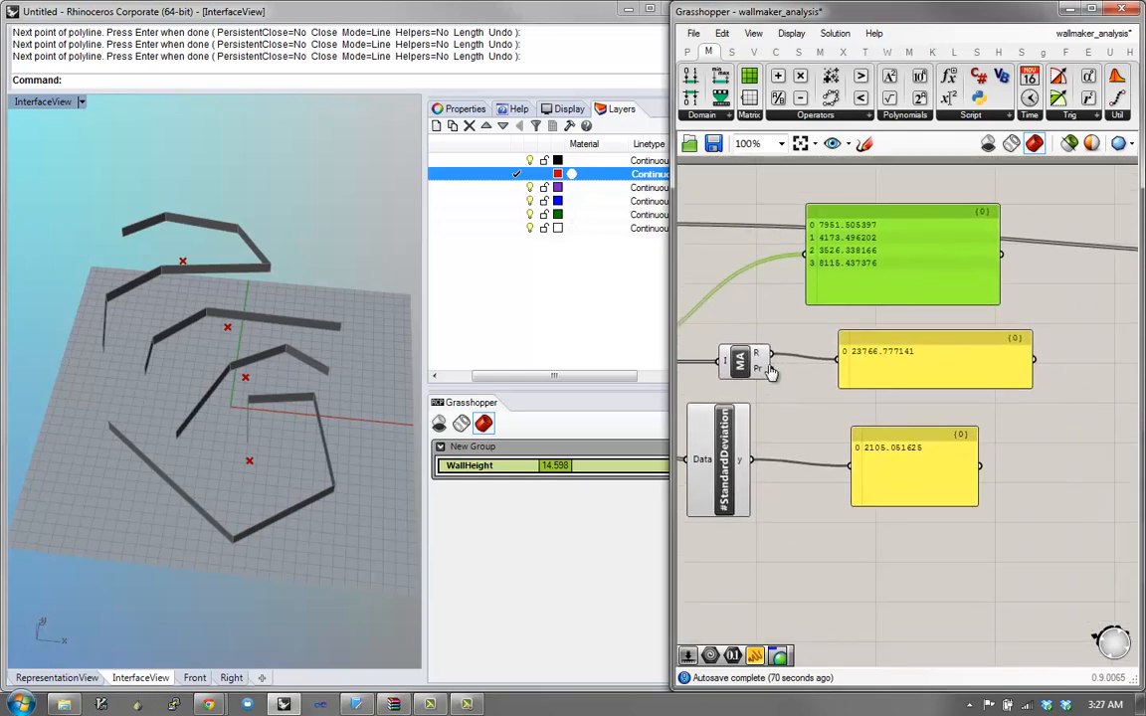
drag(914, 470, 1027, 488)
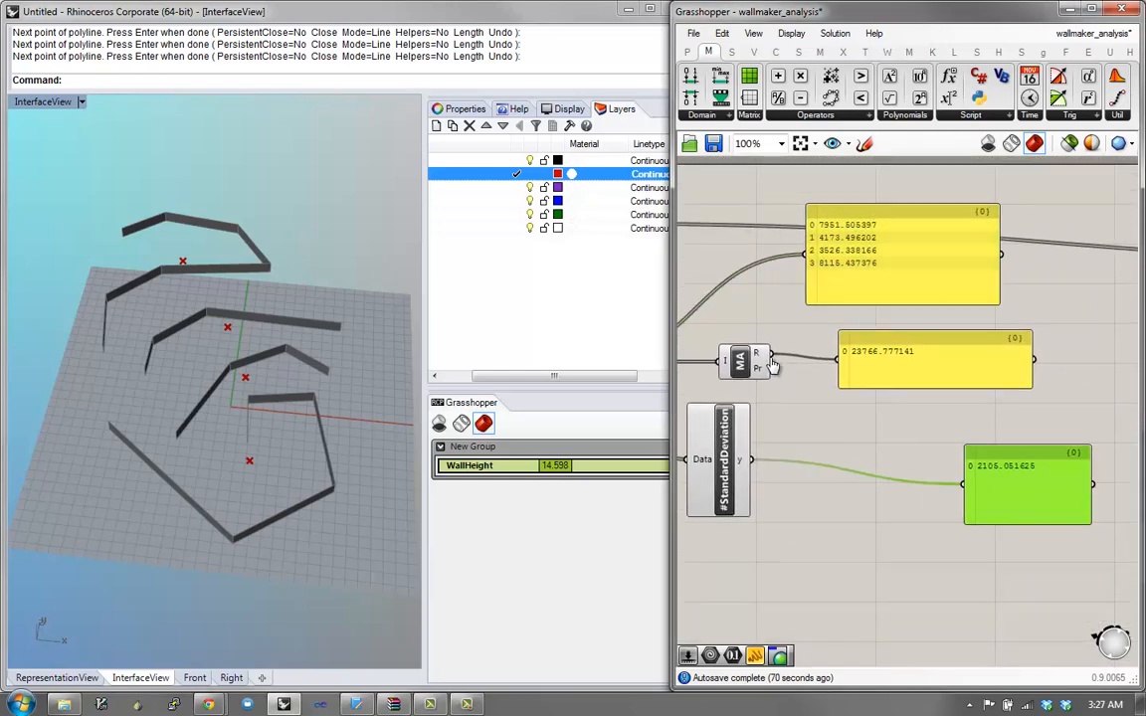
drag(718, 468, 791, 467)
right_drag(895, 432, 850, 414)
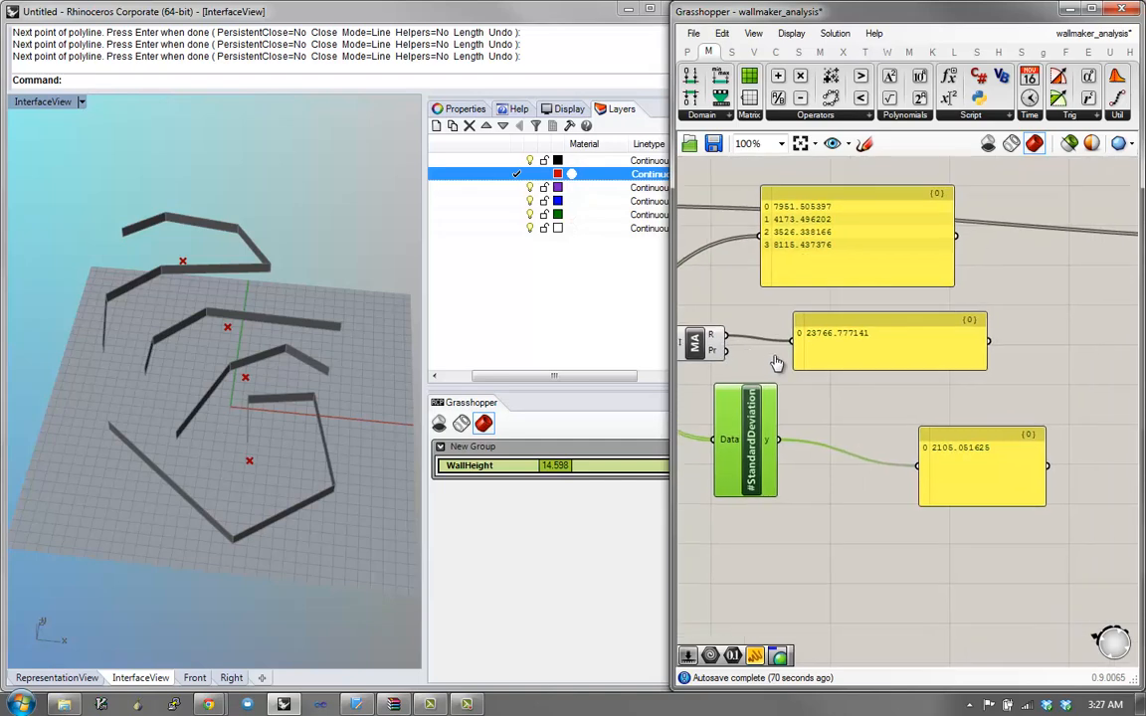
drag(974, 462, 1024, 444)
Step: In the Rhino viewport, place an Arial text reading 2105 with a height of 1 ft at the uppermost wall's right corner
mouse_move(239, 408)
right_down()
mouse_move(225, 368)
mouse_move(225, 416)
right_up()
text(Text)
key(Return)
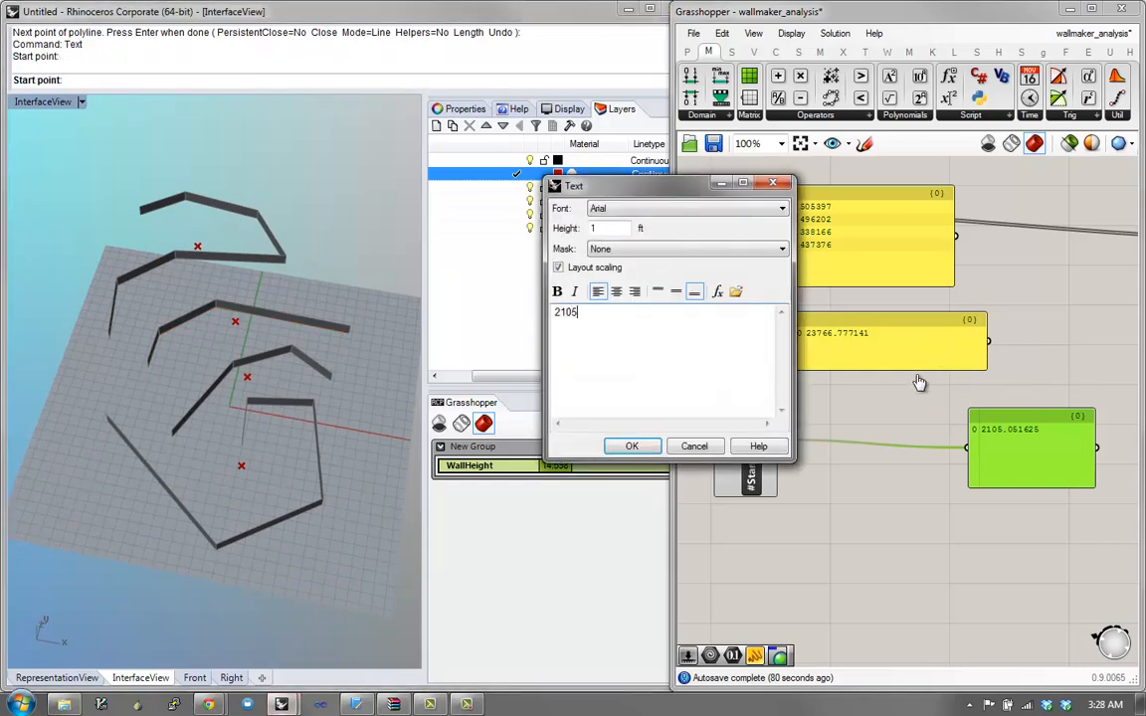
click(631, 446)
Step: Scale up the 2105 text from the uppermost wall's corner until it is readable beside the walls
right_drag(406, 231, 346, 227)
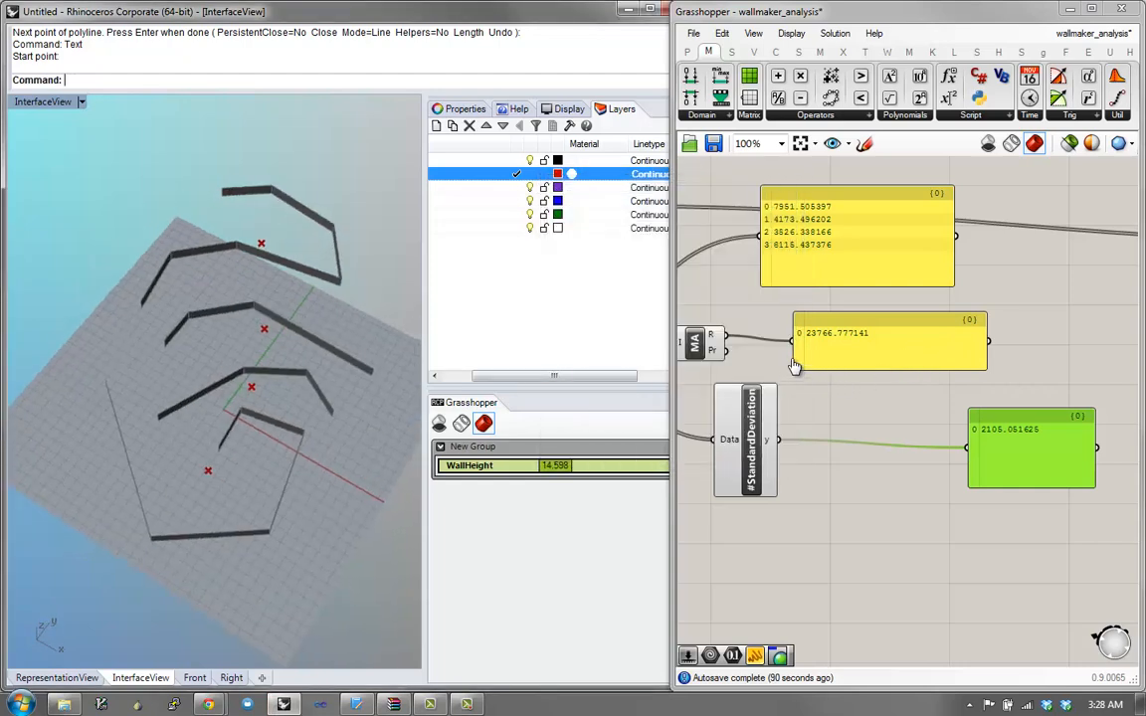
scroll(346, 226, up, 4)
scroll(348, 303, up, 12)
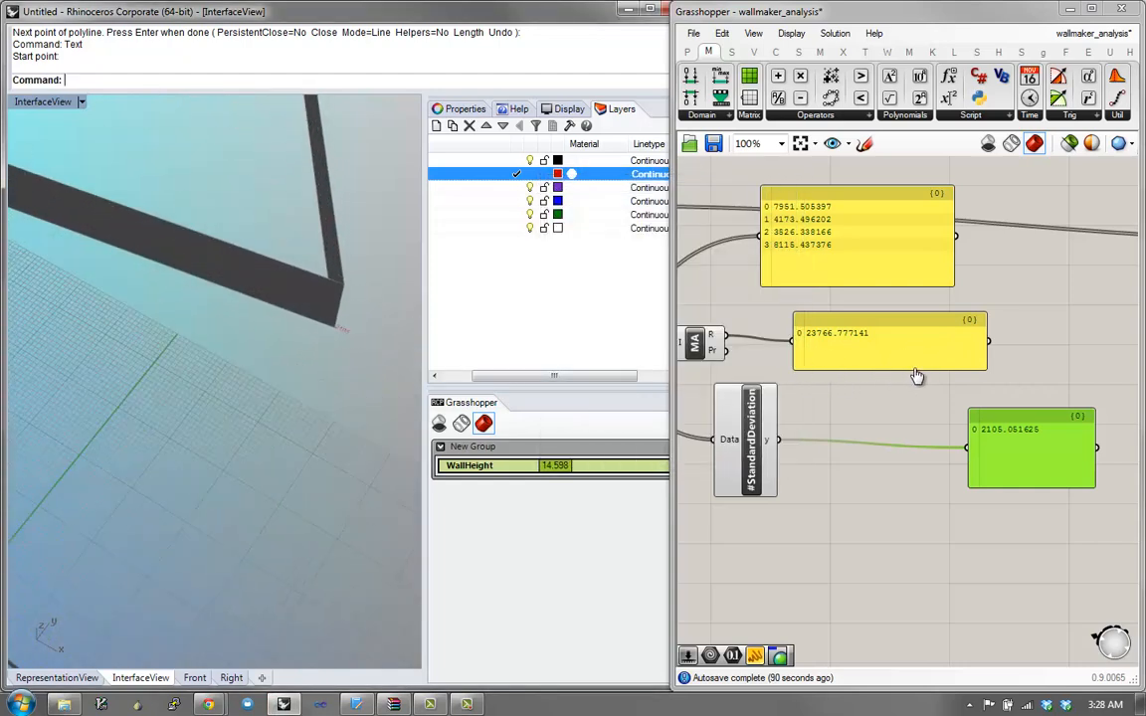
click(397, 318)
text(SC)
key(Return)
click(340, 329)
click(270, 454)
scroll(261, 411, down, 7)
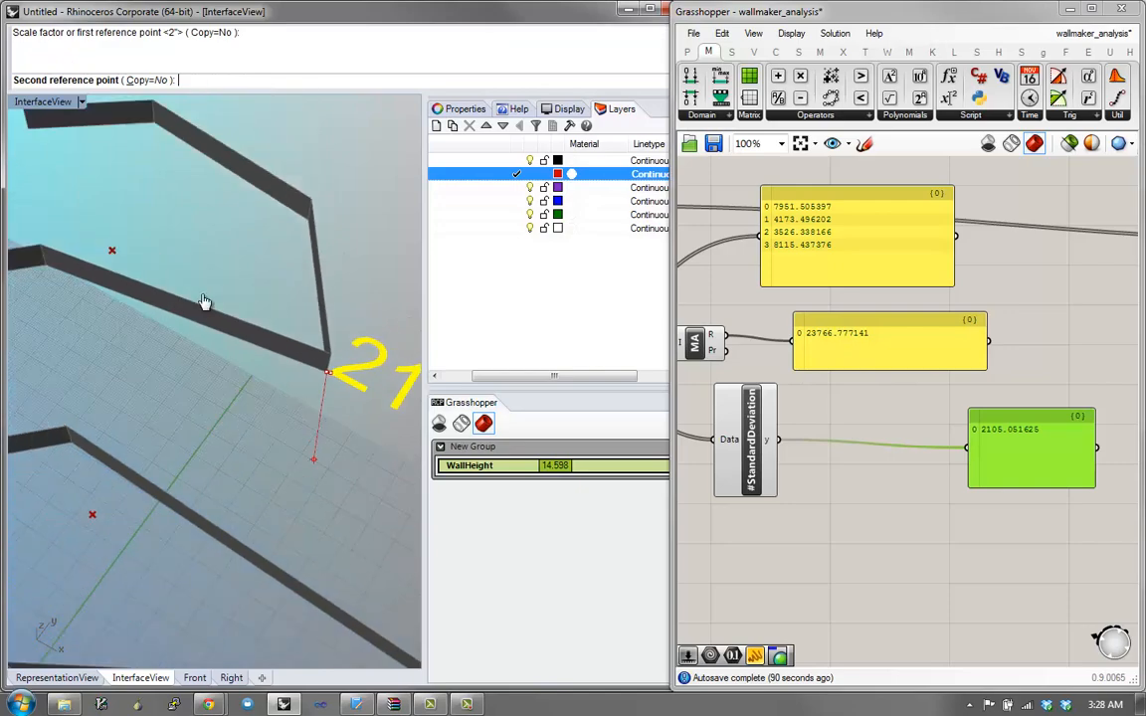
click(250, 335)
scroll(211, 448, down, 6)
click(212, 447)
scroll(219, 438, down, 5)
right_drag(235, 409, 173, 294)
scroll(264, 450, up, 8)
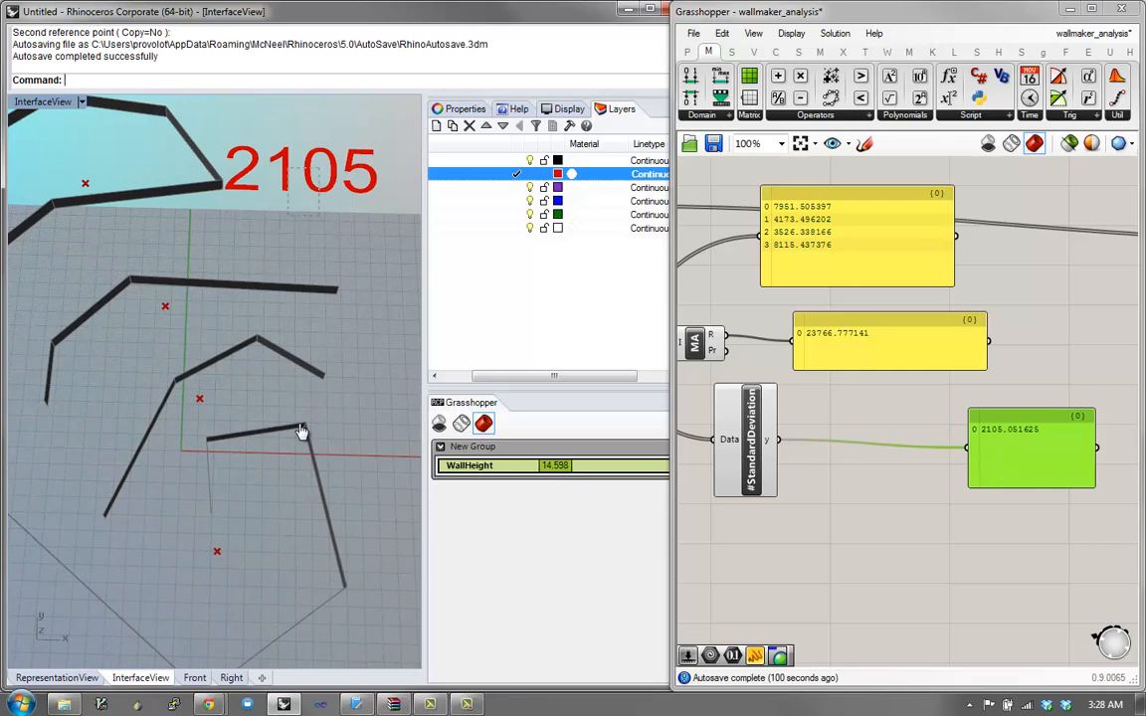
Step: Delete the 2105 text object beside the uppermost wall in the Rhino viewport
drag(320, 214, 287, 167)
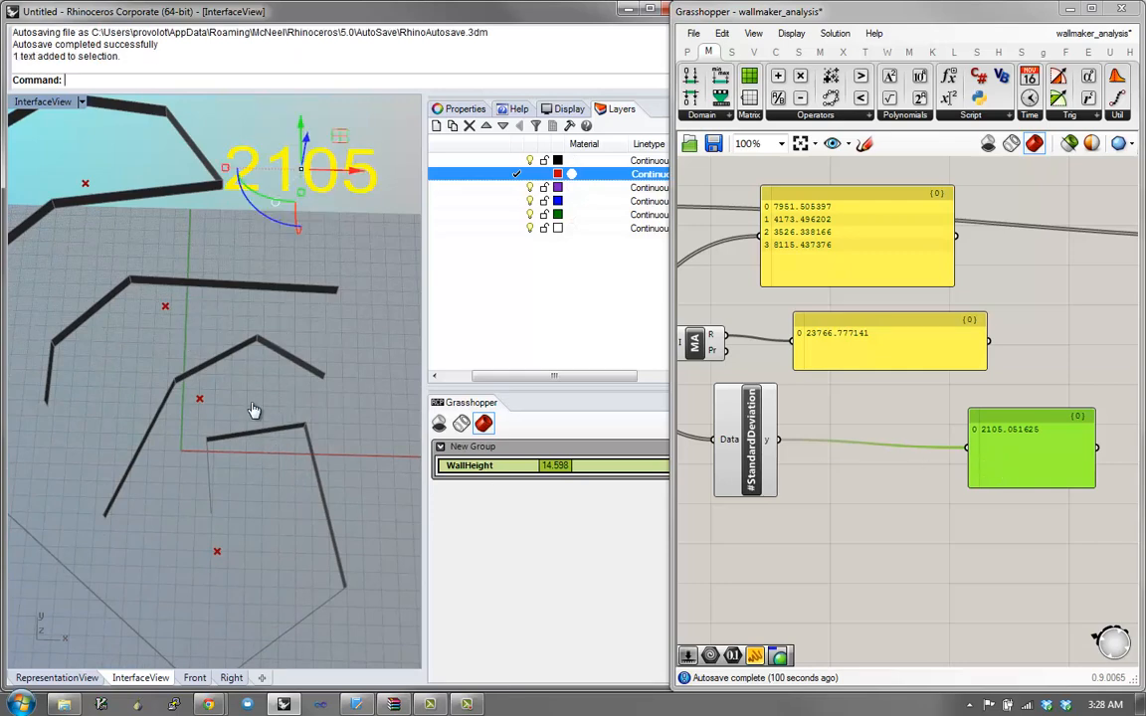
text(e)
key(Return)
Step: Add a Text Tag 3D component and place it between the #StandardDeviation cluster and its result panel
right_drag(1002, 490, 959, 384)
click(959, 385)
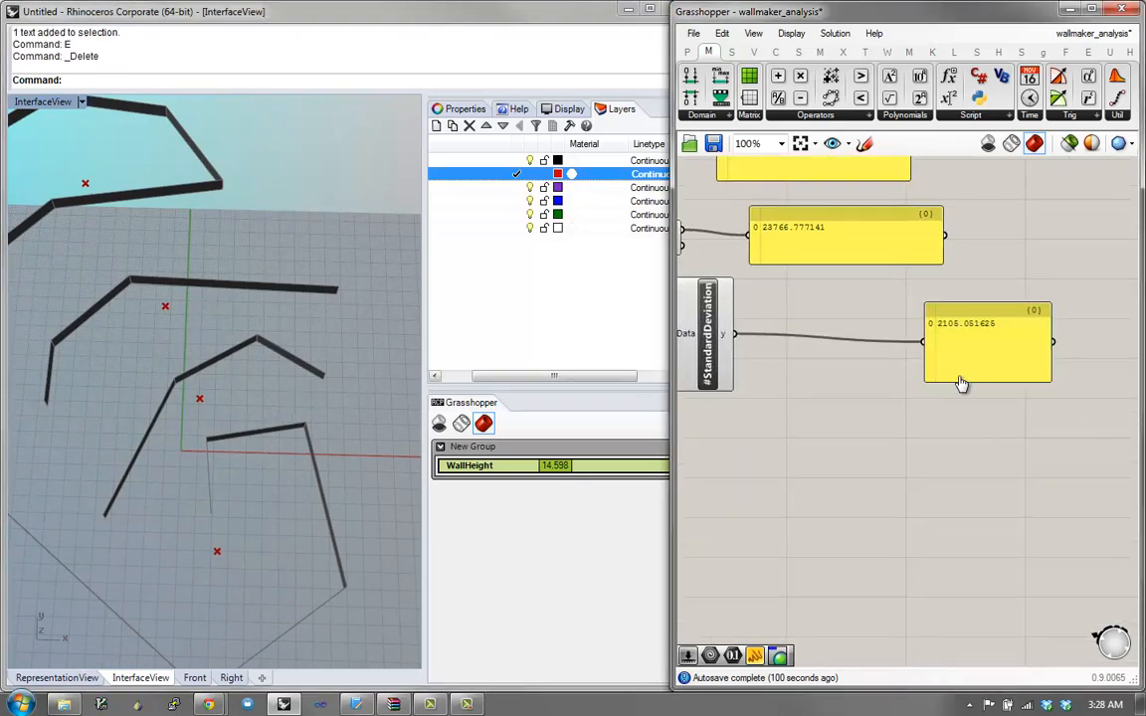
double_click(852, 465)
text(text)
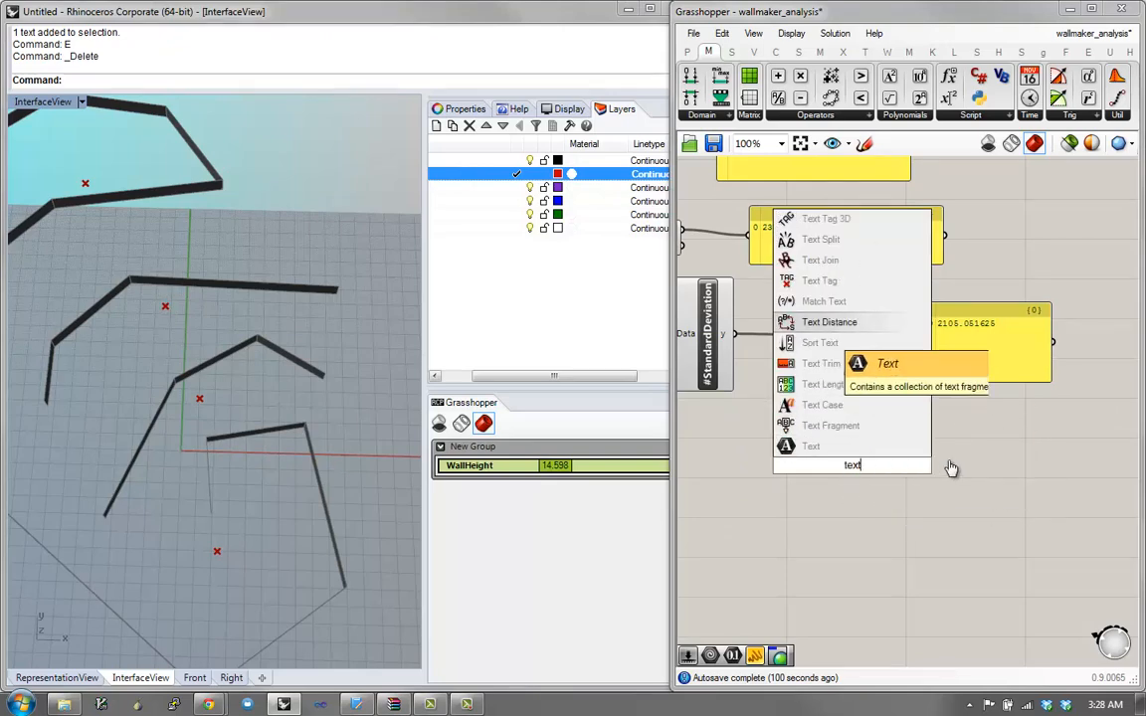
click(826, 220)
right_drag(854, 411, 954, 471)
scroll(954, 471, down, 2)
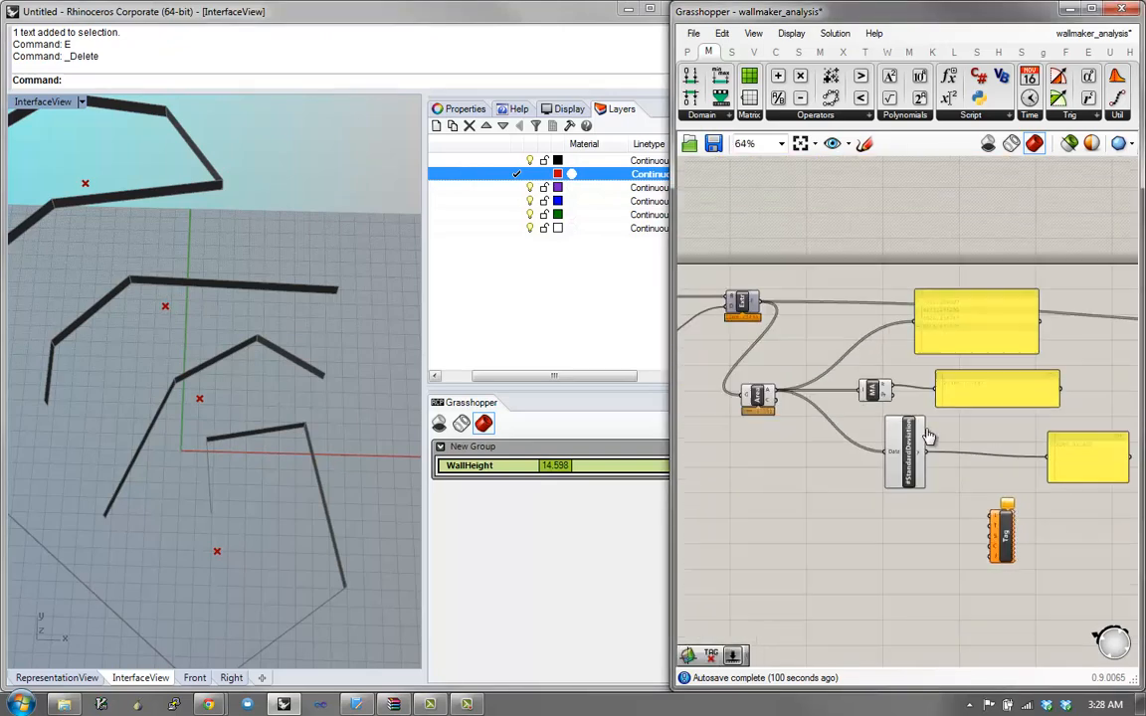
scroll(934, 438, up, 2)
scroll(940, 441, down, 1)
drag(1010, 544, 976, 461)
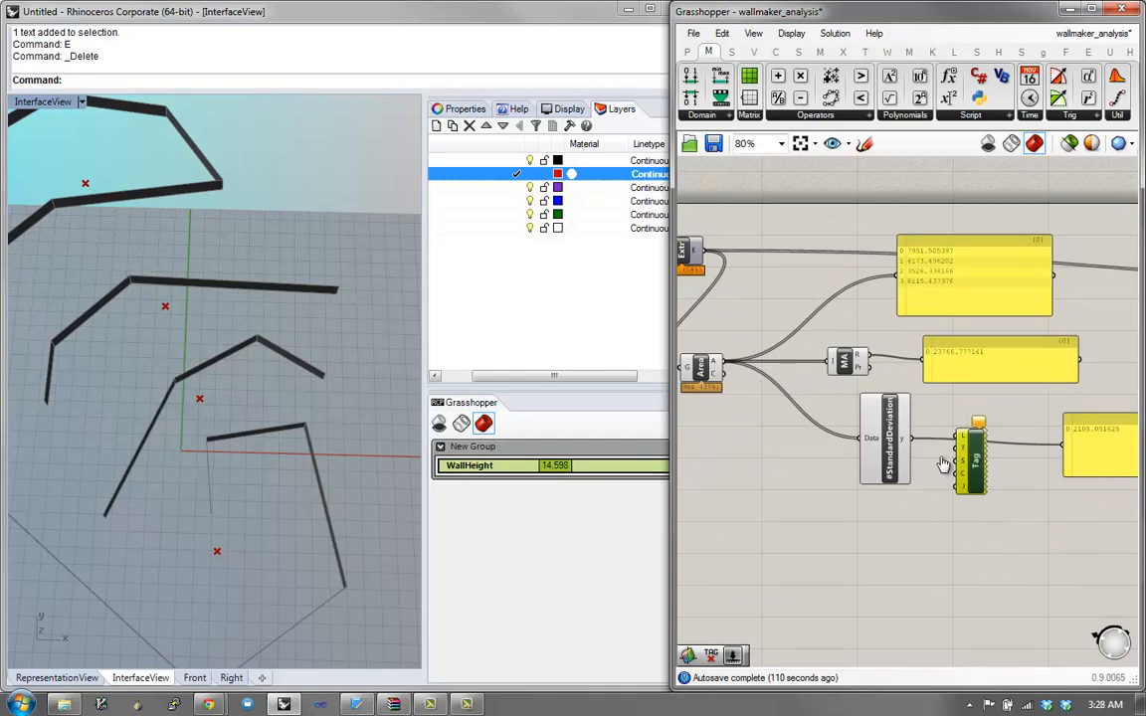
right_drag(943, 464, 935, 463)
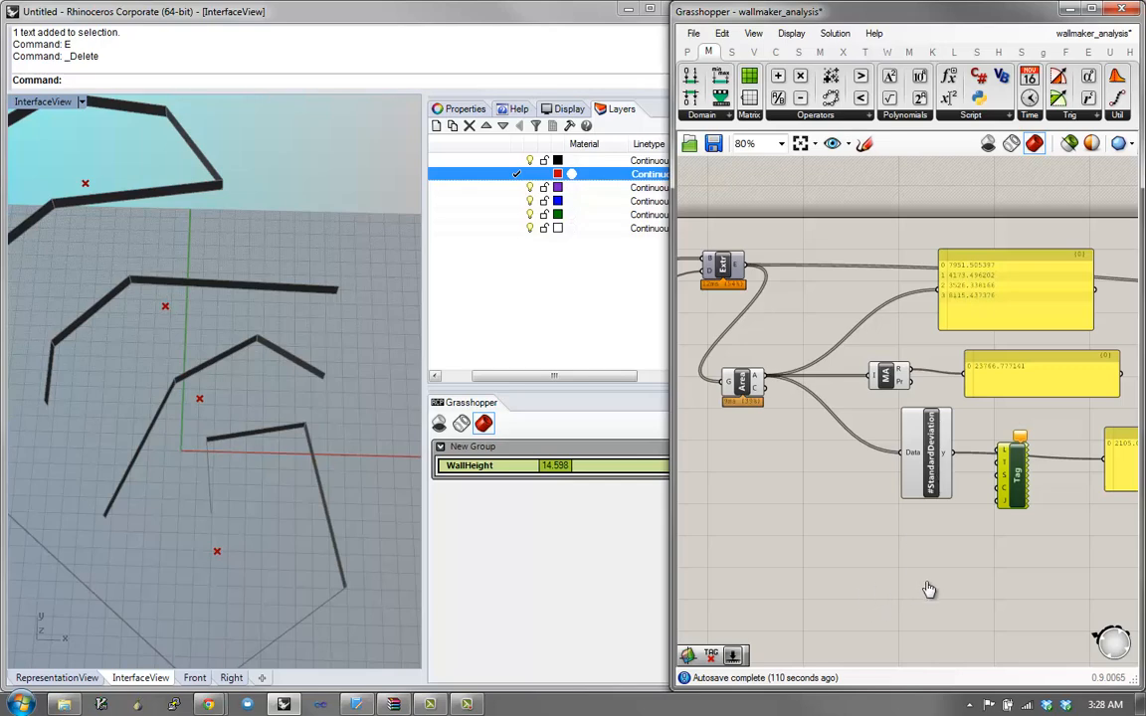
Step: Shift the Area and Mass Addition components and the total area panel upward, and duplicate the total area panel
scroll(393, 440, down, 6)
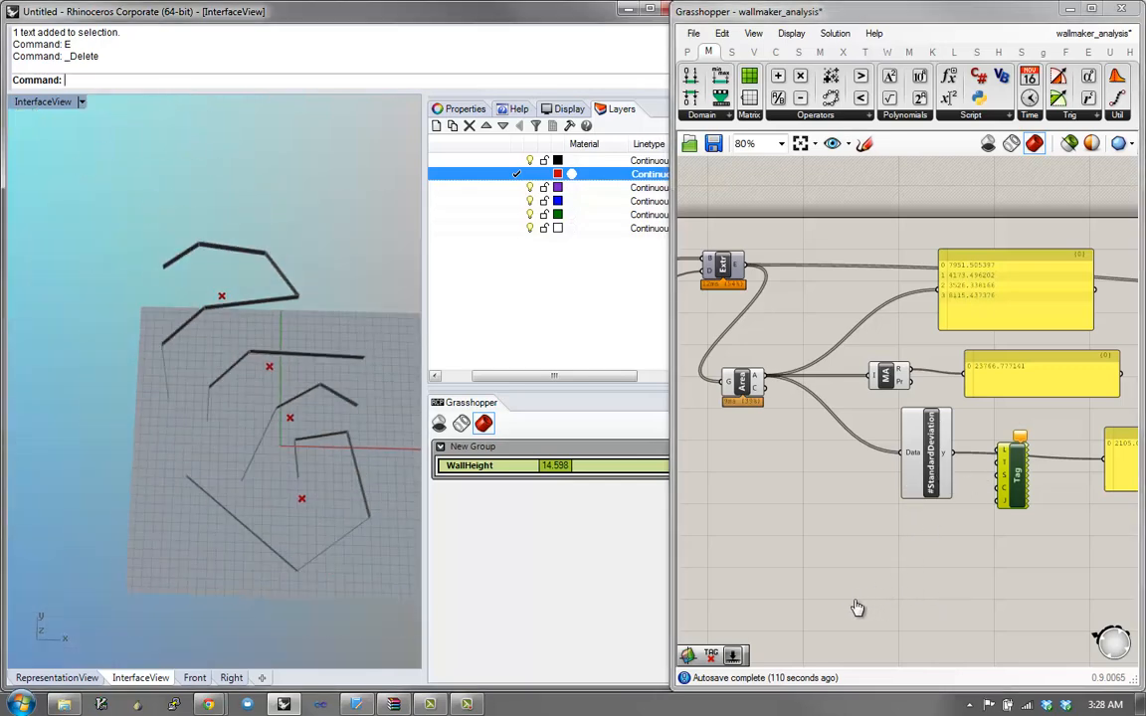
scroll(857, 608, up, 3)
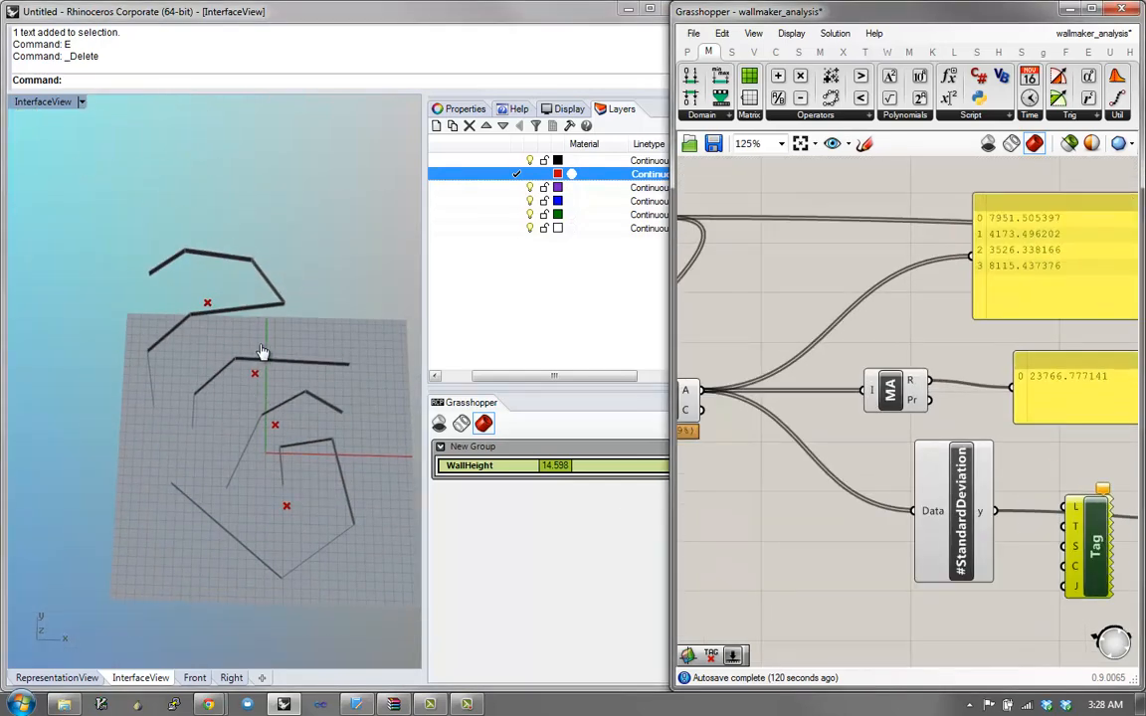
scroll(1107, 367, down, 1)
drag(754, 395, 771, 360)
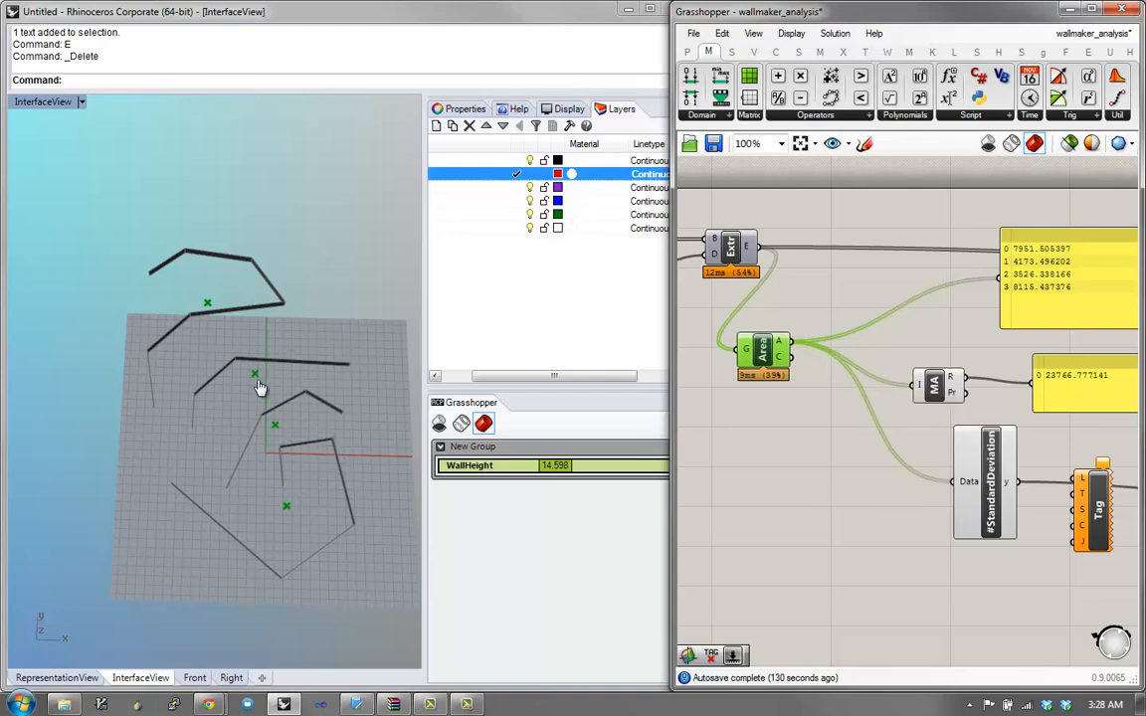
drag(935, 386, 933, 342)
drag(1084, 362, 1074, 333)
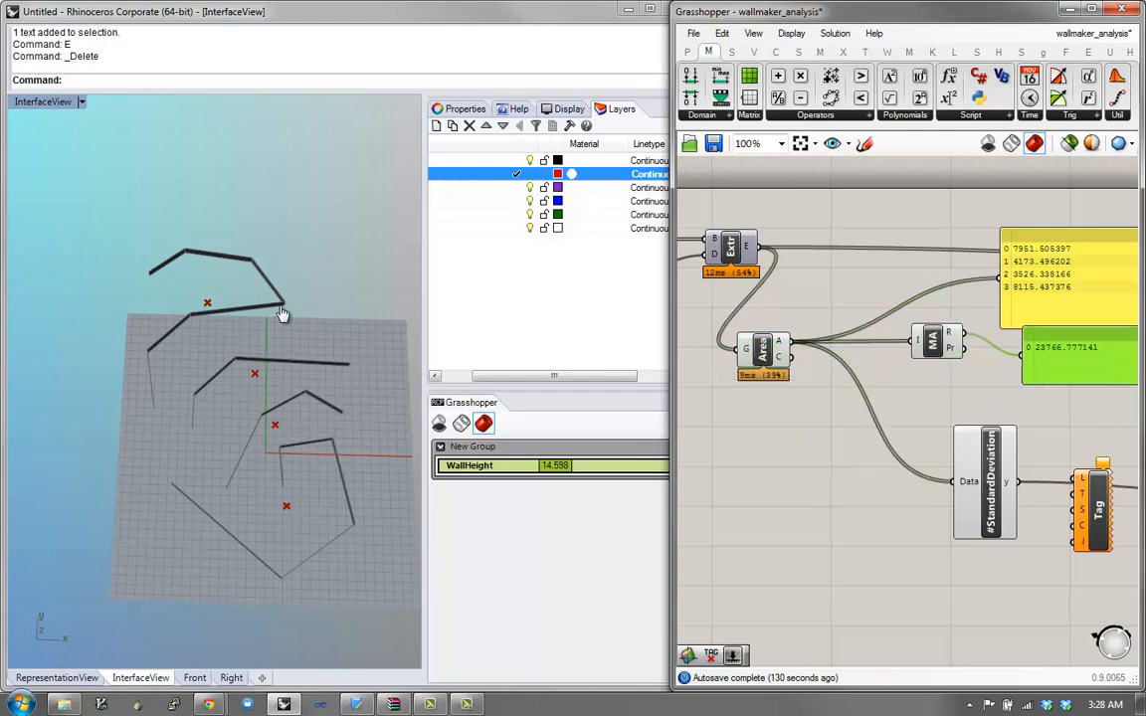
key(ctrl+c)
key(ctrl+v)
Step: Move the Mass Addition component slightly higher to free space beneath it
click(933, 342)
double_click(932, 372)
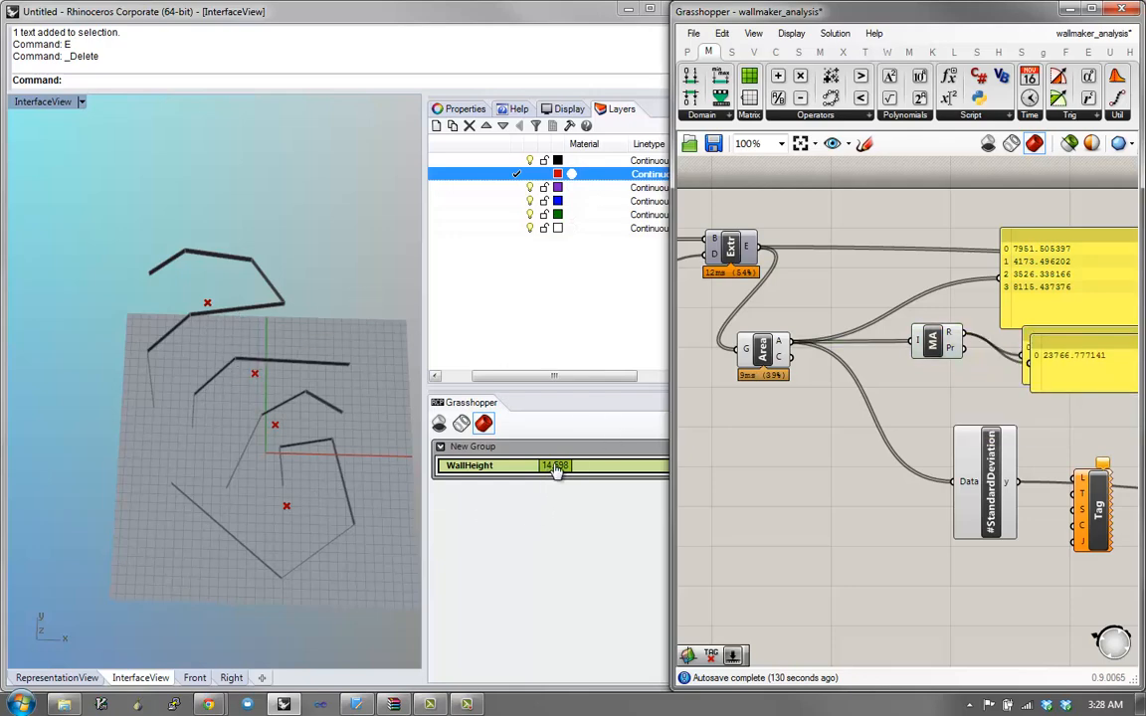
text(ave)
key(Return)
drag(933, 342, 936, 323)
double_click(923, 377)
text(vaer)
key(Escape)
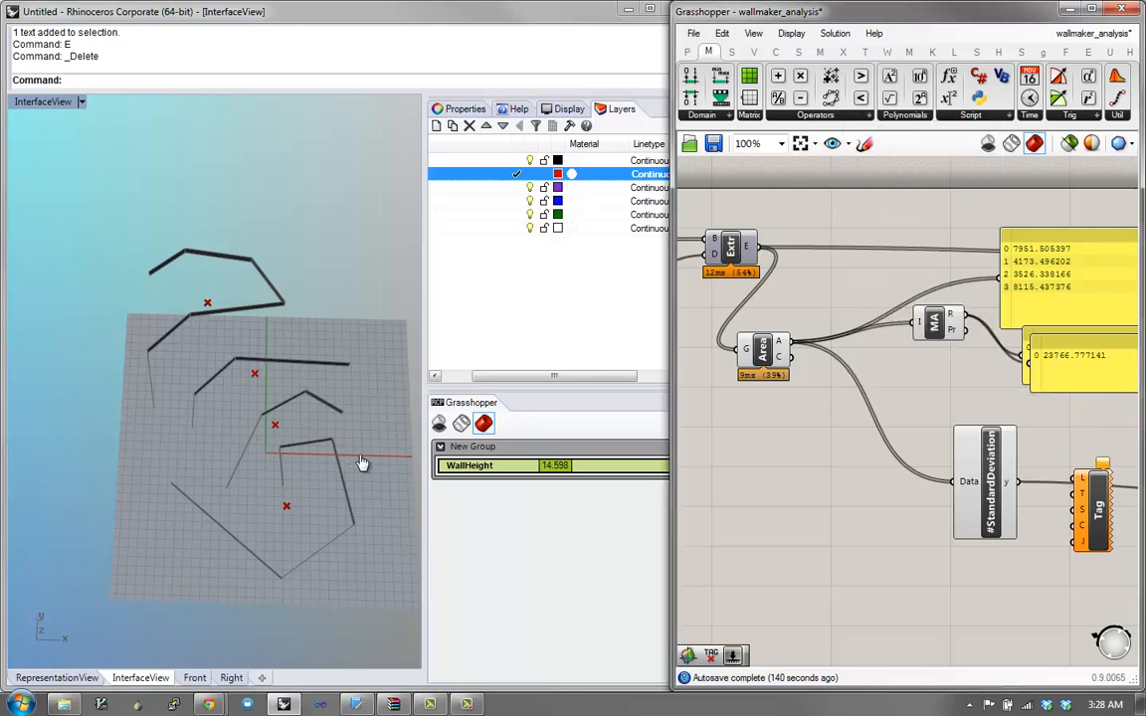
Step: Add an Average component beneath Mass Addition and feed it the centroids from the Area component
double_click(916, 373)
text(aver)
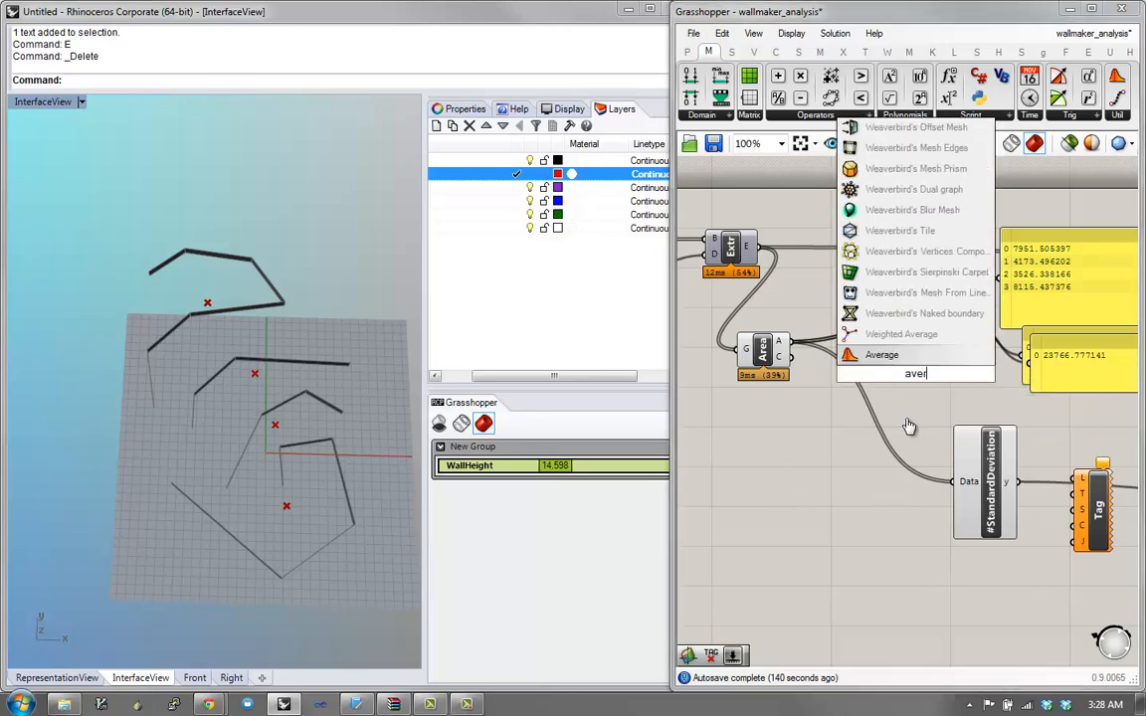
key(Return)
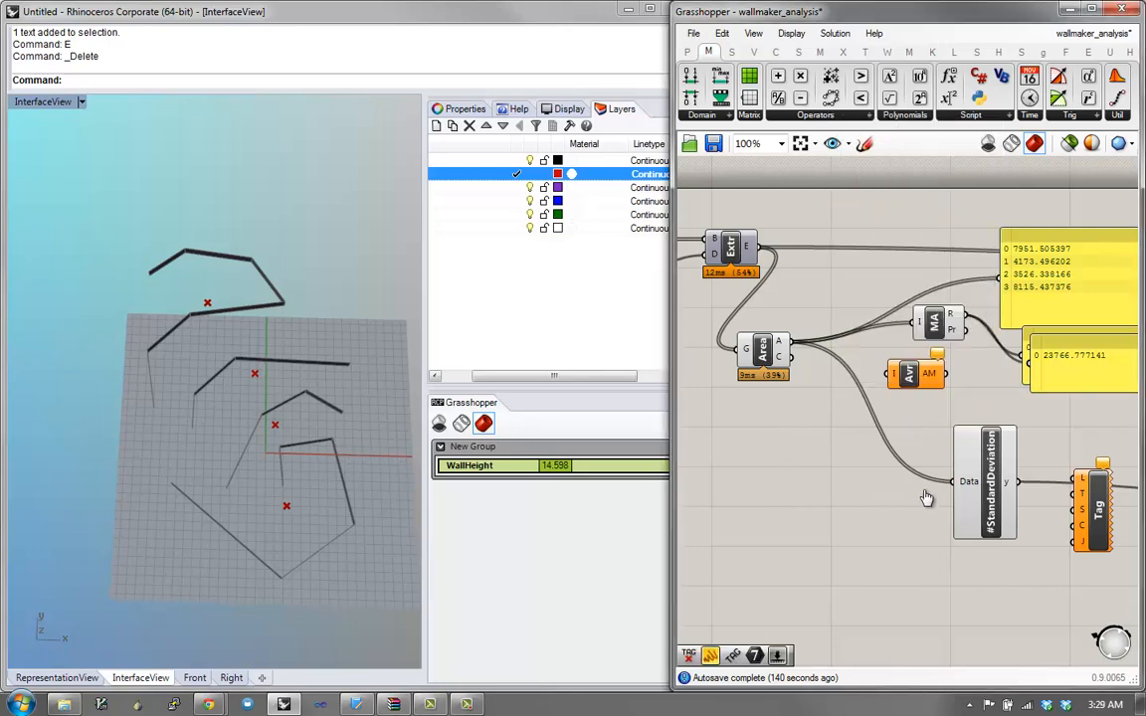
drag(791, 357, 886, 373)
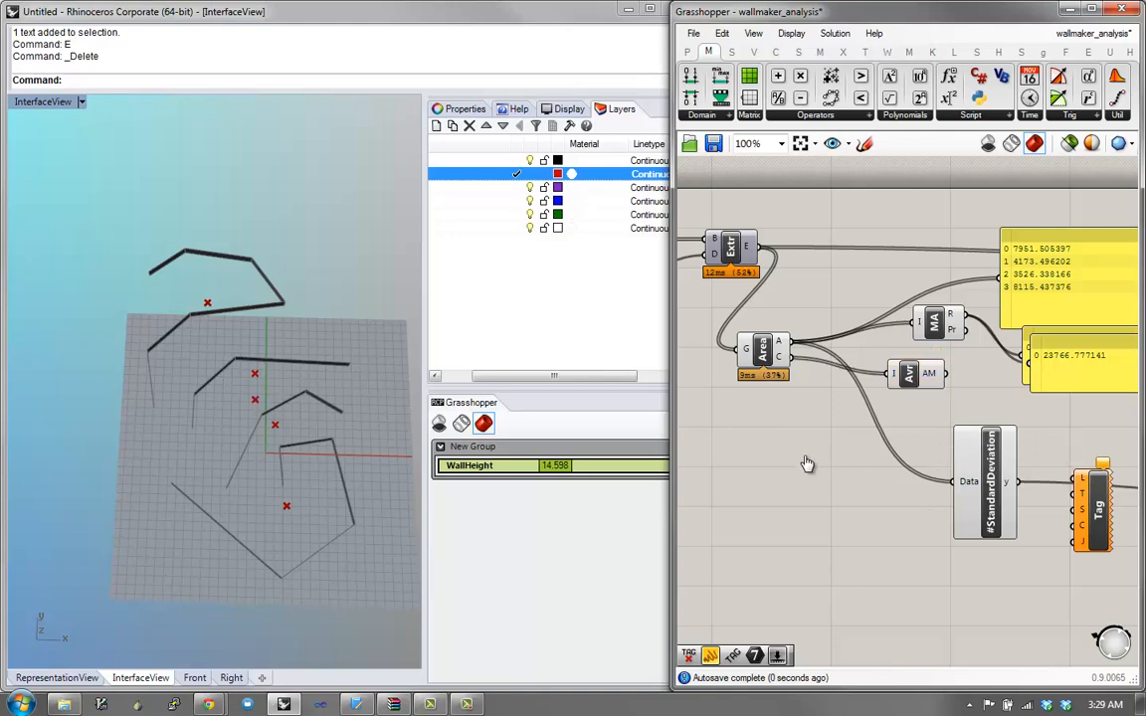
click(909, 374)
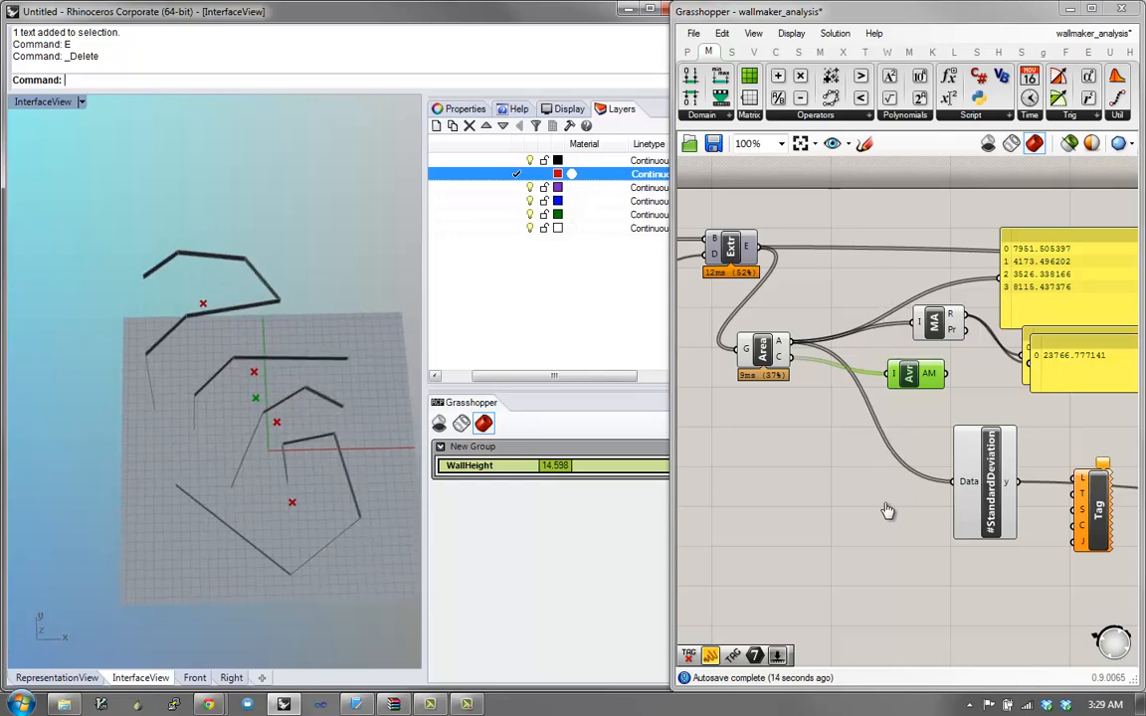
Step: Arrange the Average and Text Tag 3D components, feeding the tag's Location from the average and its Text from the #StandardDeviation output
drag(936, 532, 974, 540)
scroll(747, 456, up, 1)
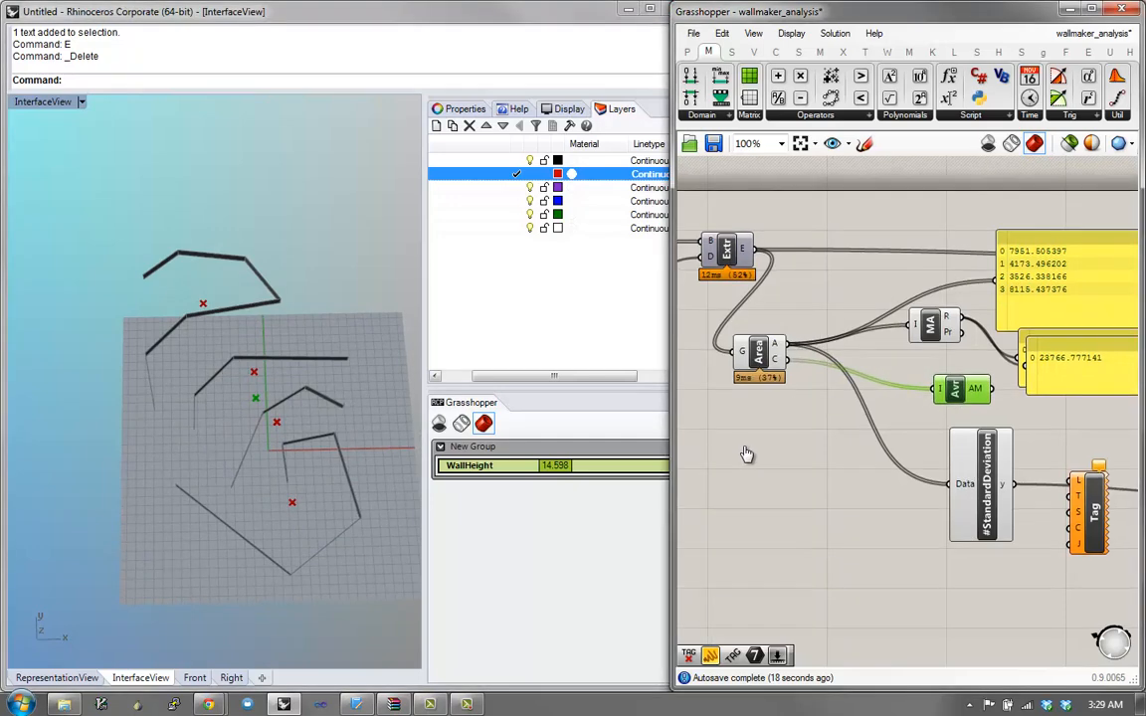
right_drag(1110, 484, 944, 465)
drag(935, 456, 921, 420)
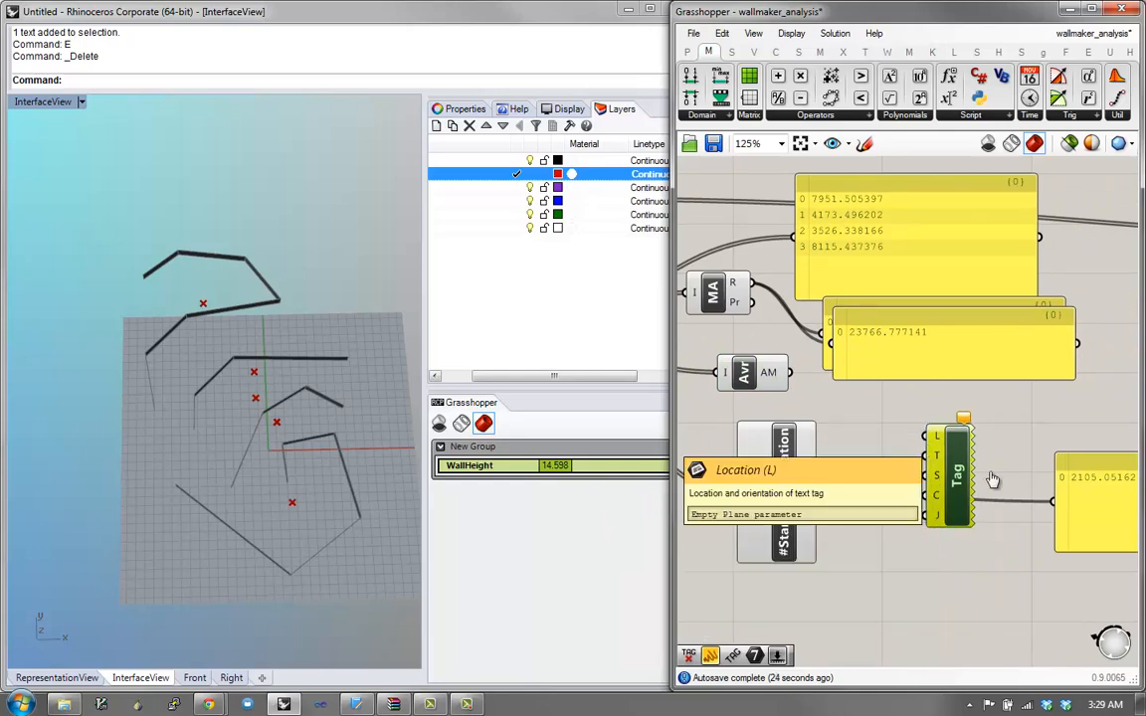
drag(927, 436, 771, 386)
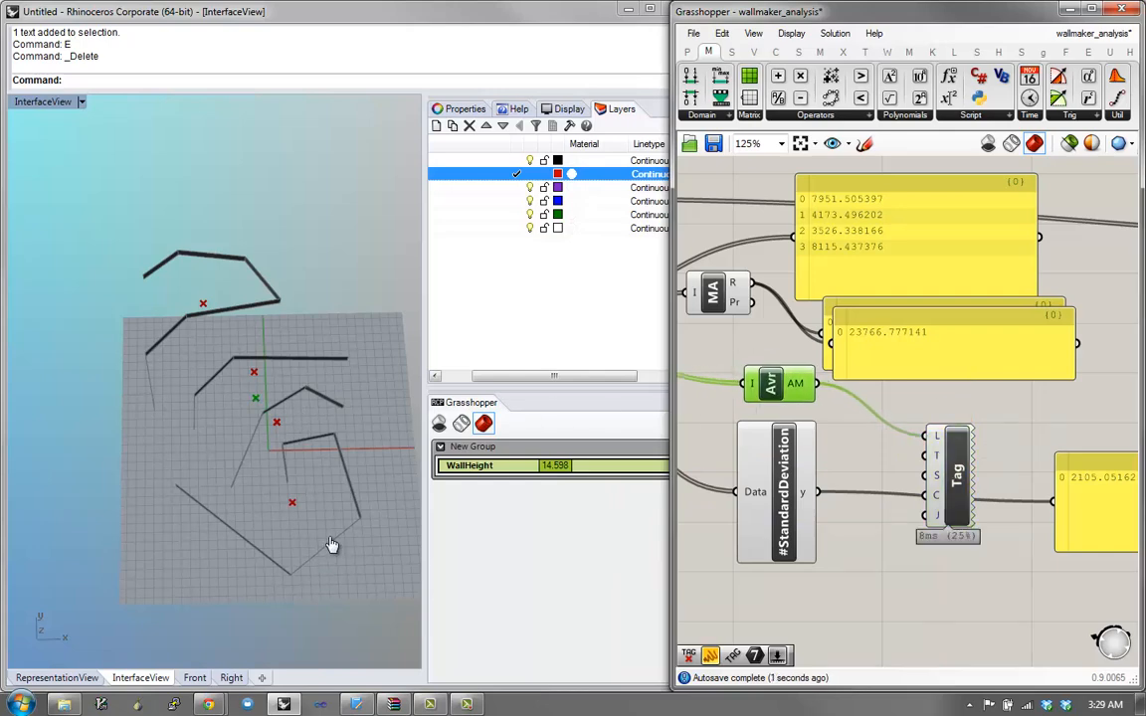
drag(926, 456, 817, 491)
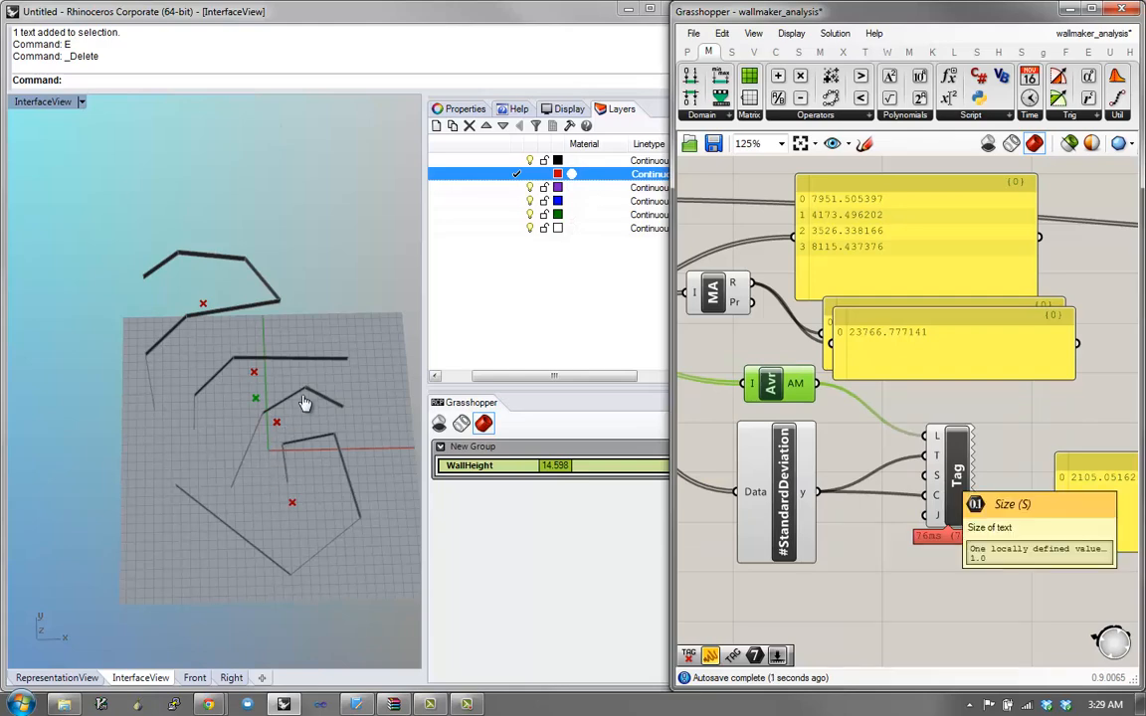
Step: Add a number slider of 33, connect it to the text tag's Size input, and reduce it to 28
double_click(861, 597)
text(33)
key(Return)
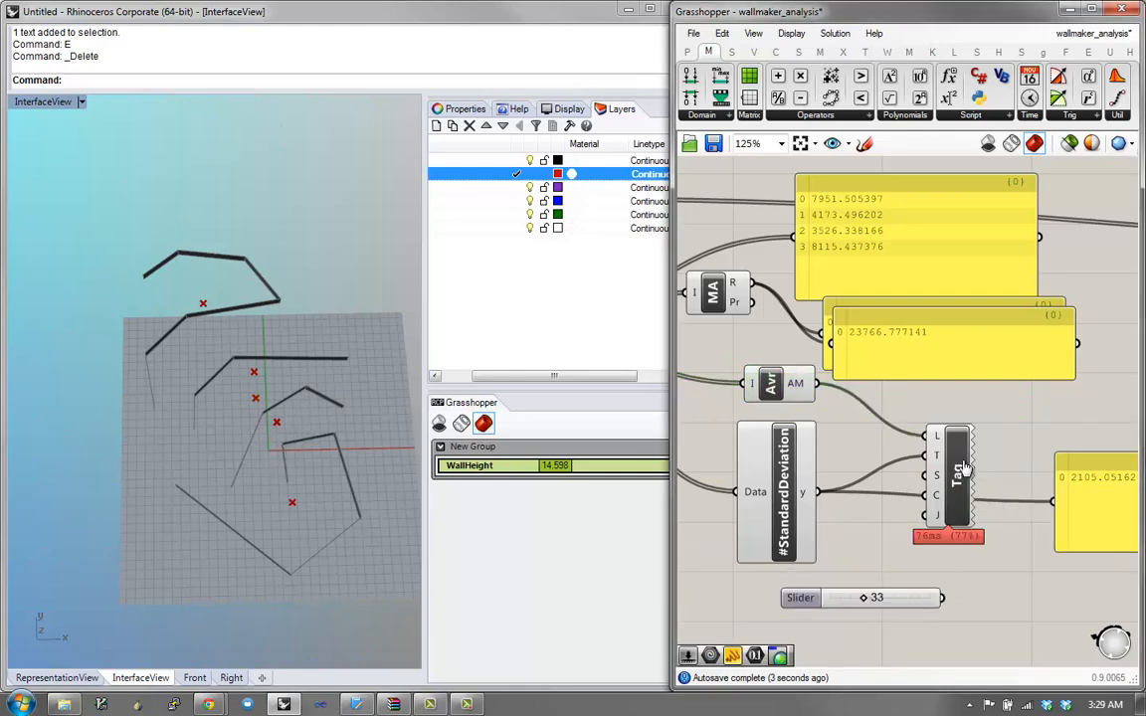
drag(942, 597, 995, 489)
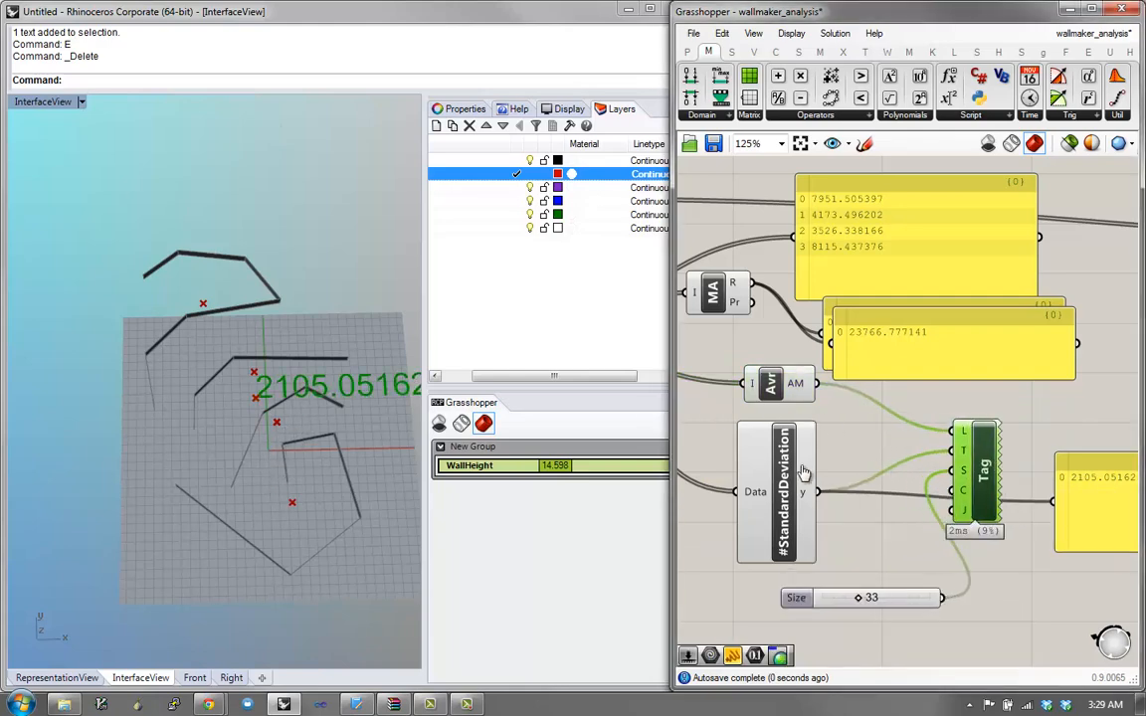
click(797, 598)
drag(859, 598, 853, 598)
Step: Draw a four-point polyline wall in the Rhino viewport, running down the right side of the existing walls
right_drag(328, 393, 307, 373)
text(P)
key(Return)
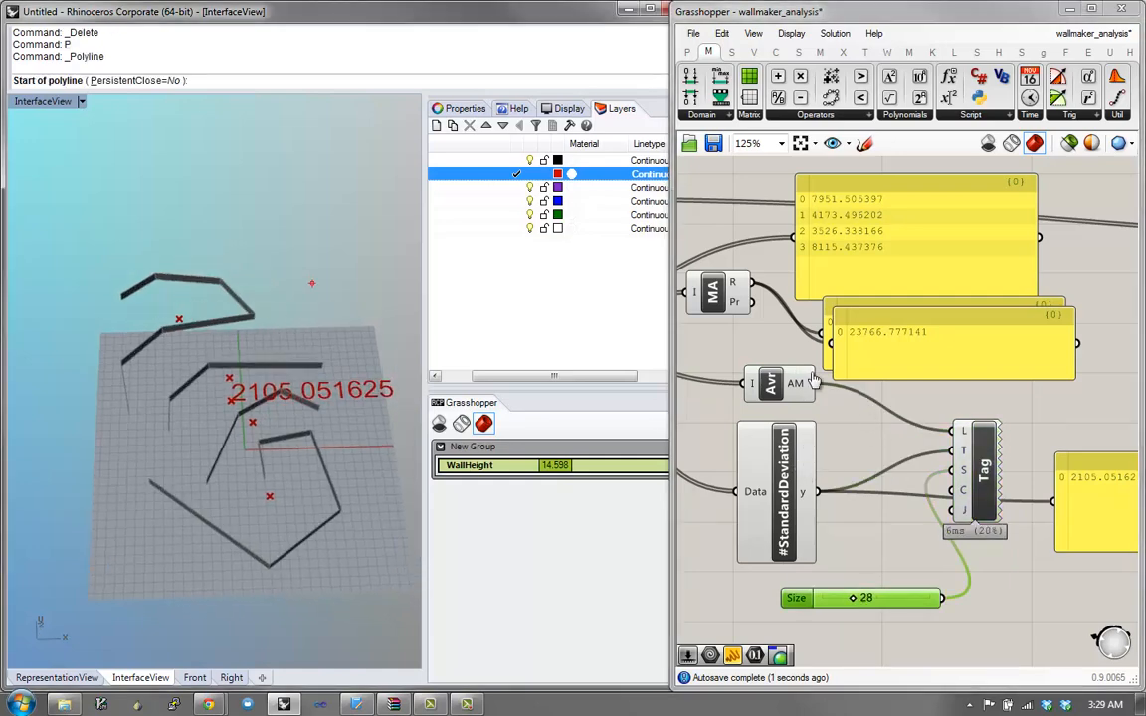
click(318, 280)
click(398, 399)
click(371, 467)
click(371, 482)
key(Return)
Step: Draw a five-point polyline wall from below the lowest wall's corner, bending around the lower-left part of the grid
text(P)
key(Return)
click(308, 578)
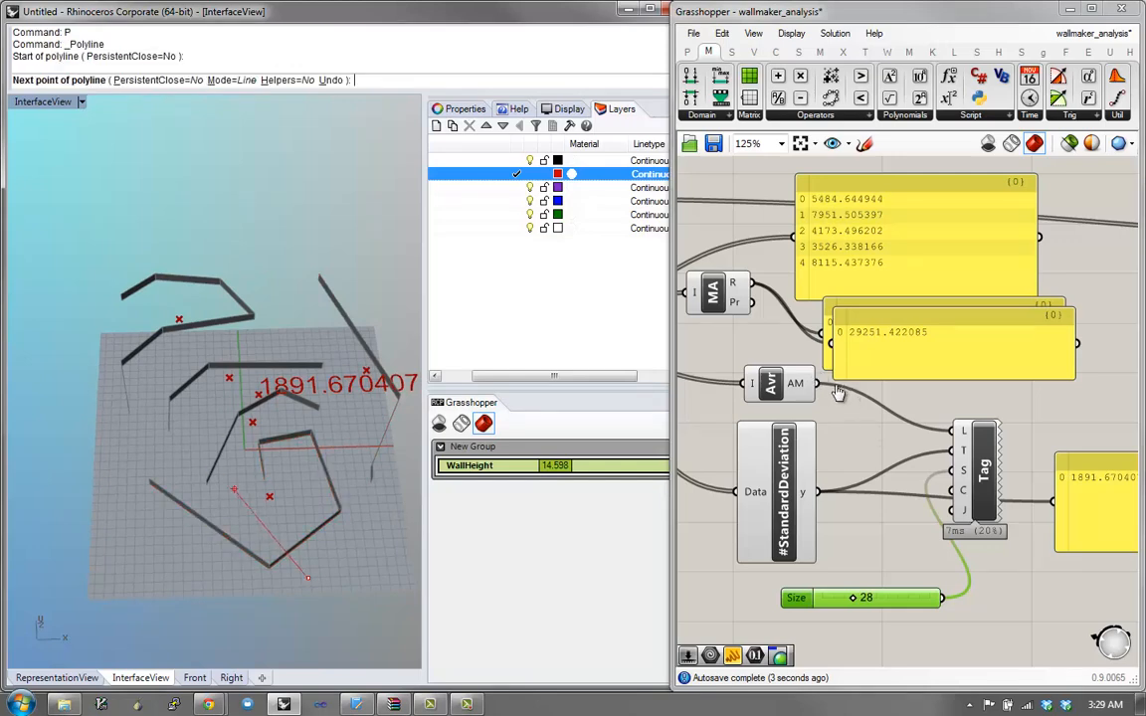
click(187, 455)
click(124, 440)
click(87, 513)
click(108, 562)
key(Return)
Step: Draw a seven-point polyline wall from the grid's lower edge around the left side, ending beside the uppermost wall
text(P)
key(Return)
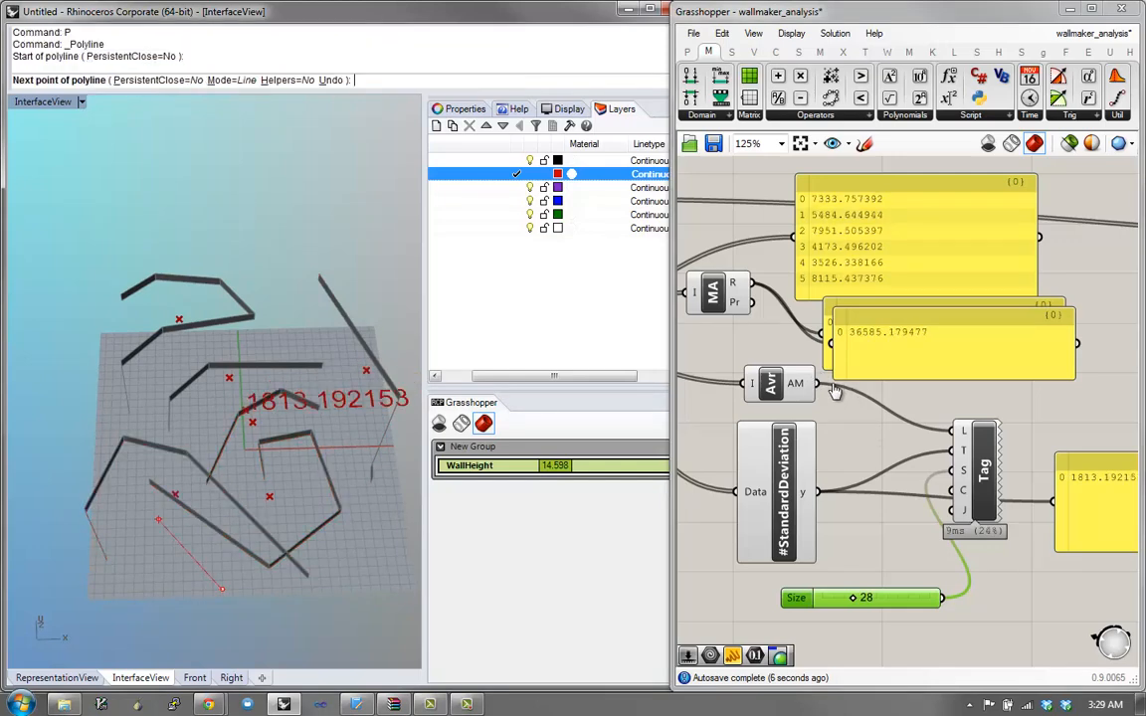
click(221, 587)
click(158, 518)
click(70, 392)
click(79, 345)
click(118, 321)
click(169, 306)
click(278, 338)
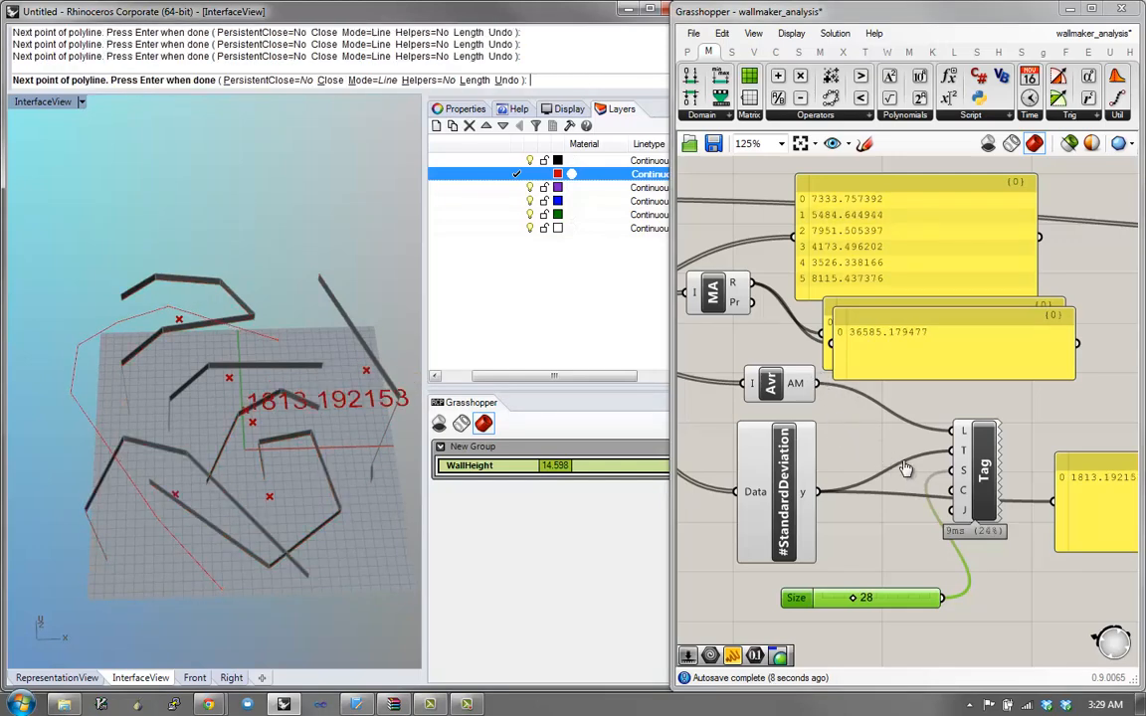
key(Return)
Step: Draw a small, open five-point polyline wall in the empty area above all the other walls
text(P)
key(Return)
click(261, 223)
click(279, 253)
click(298, 245)
click(308, 195)
click(267, 200)
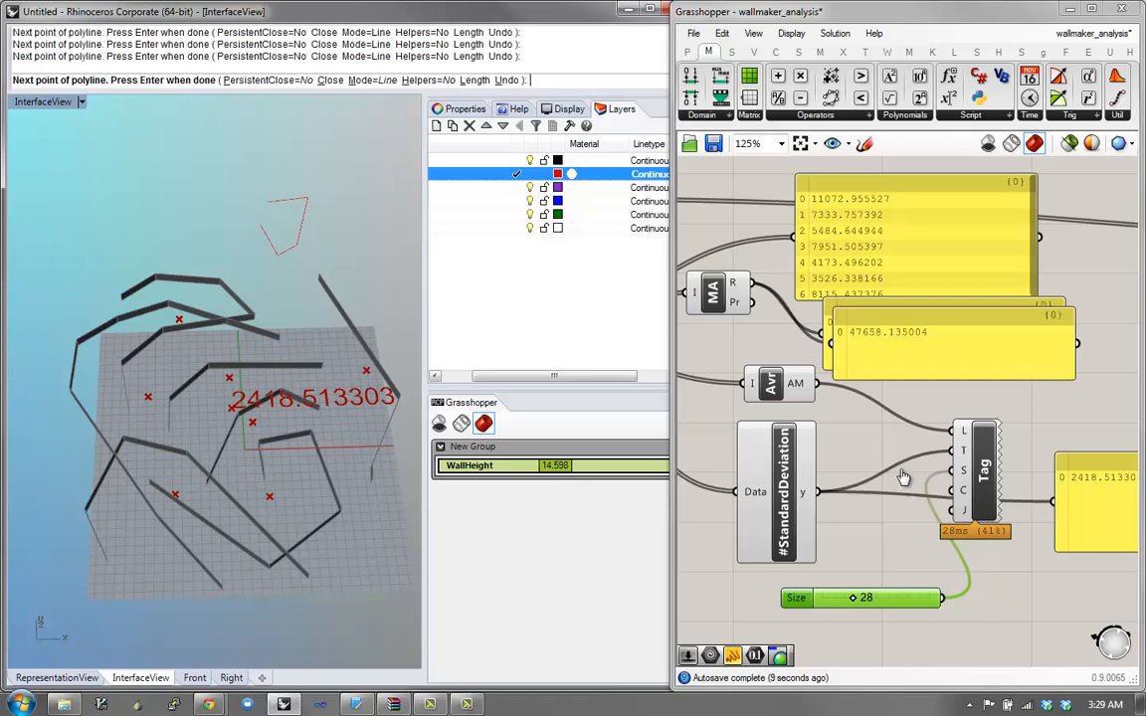
key(Return)
Step: Draw a polyline wall descending from beneath the small upper wall toward the long wall on the right
text(P)
key(Return)
click(220, 241)
click(284, 277)
click(301, 330)
click(331, 344)
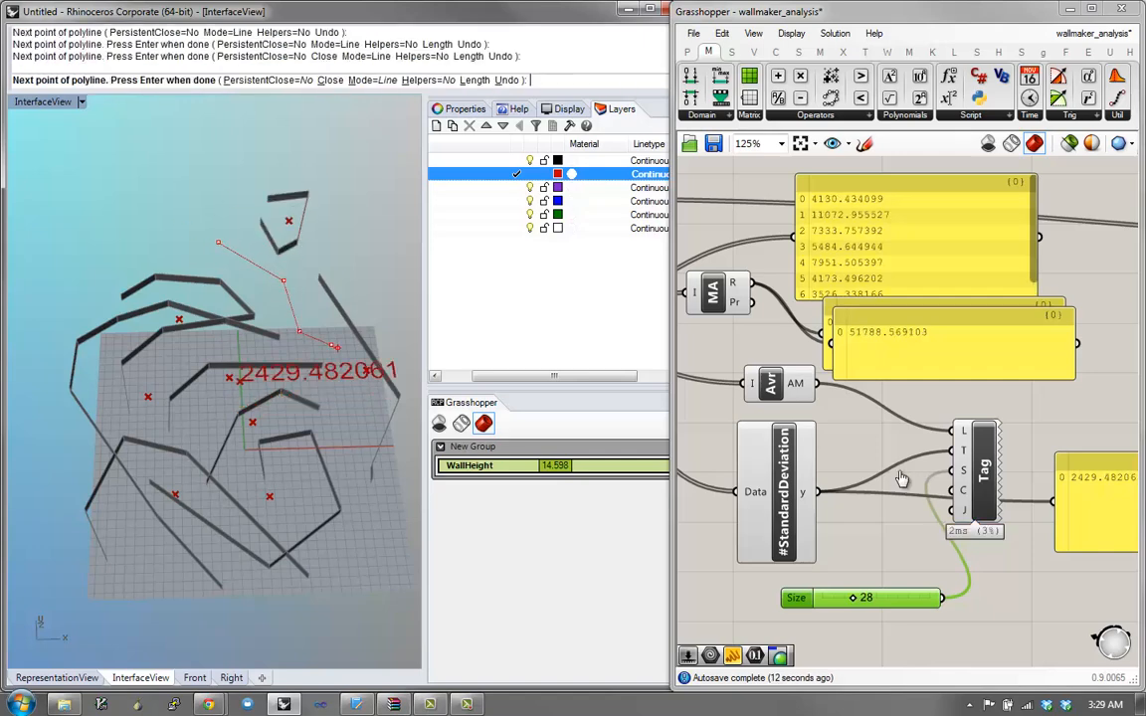
key(Return)
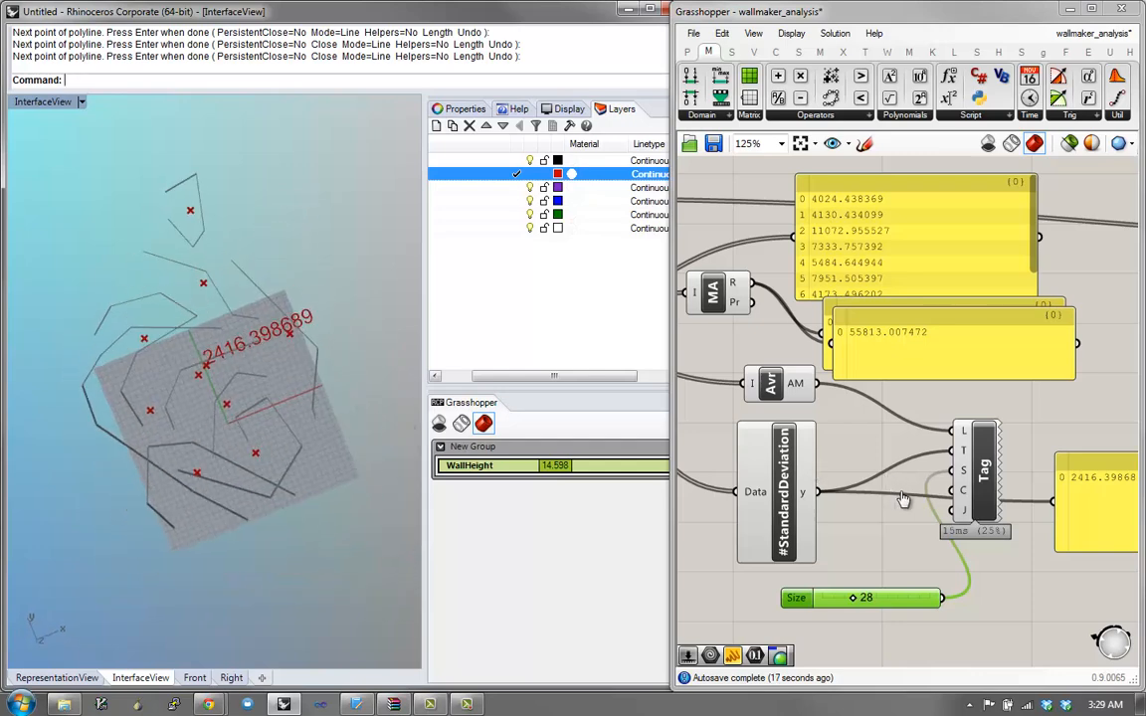
Step: Draw a polyline wall along the outer right side of the walls, curving back inward at its lower end
text(P)
key(Return)
click(317, 247)
click(350, 361)
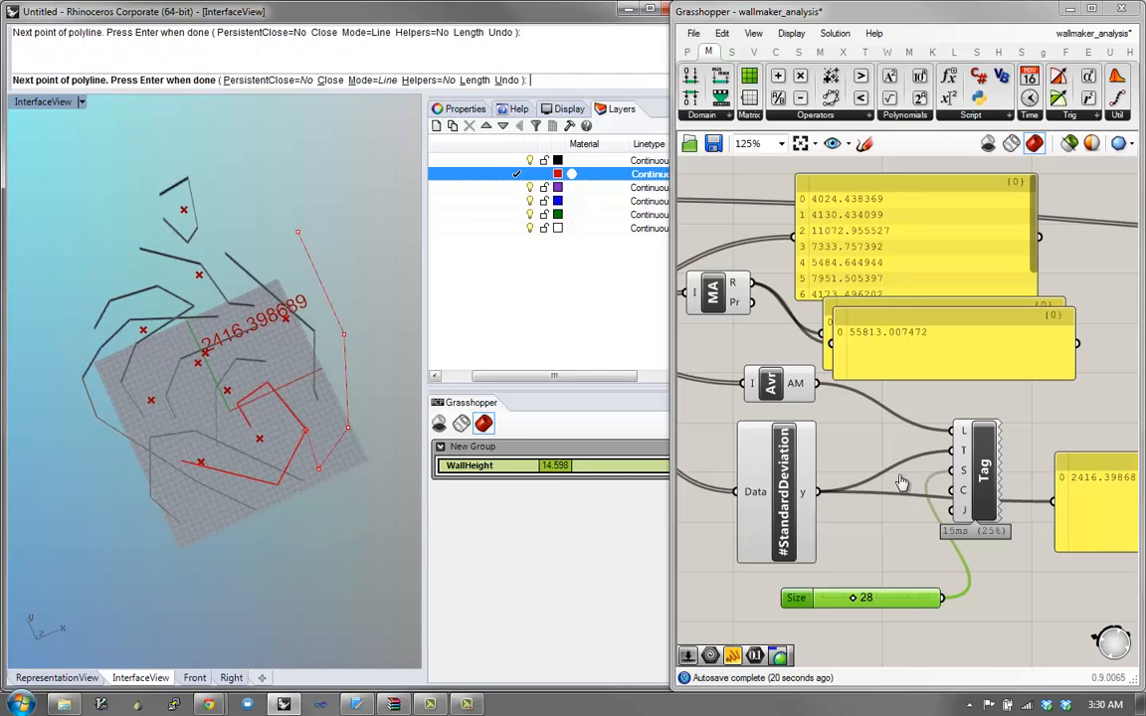
key(Return)
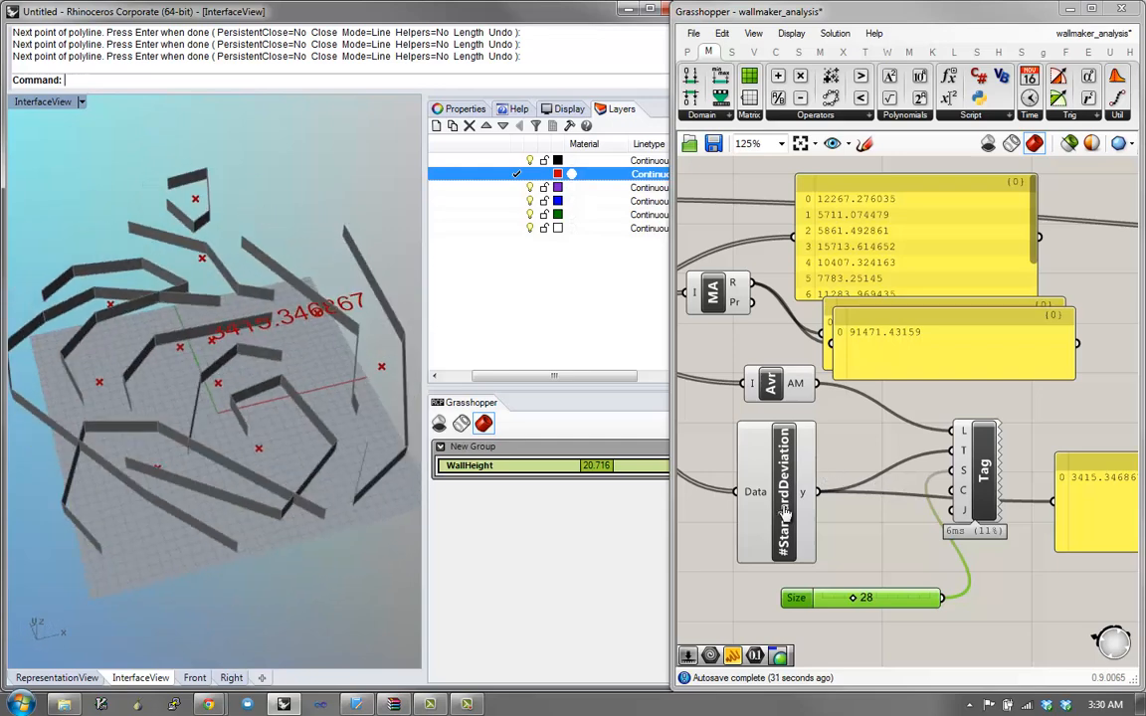
Step: Move the text tag component away from the cluster and delete it
right_drag(960, 544, 736, 542)
drag(790, 509, 918, 446)
scroll(987, 491, down, 1)
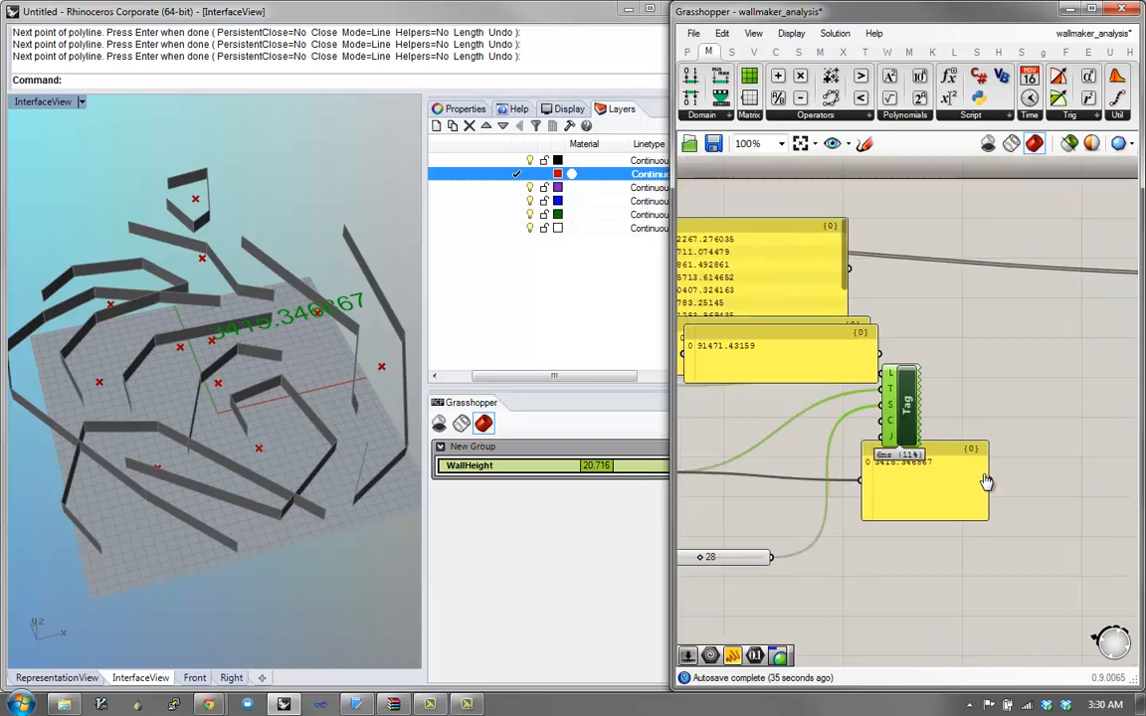
key(Delete)
Step: Shift the #StandardDeviation cluster left, bring its result panel closer, and lower the 28 slider to clear space
scroll(984, 509, down, 1)
right_drag(829, 536, 986, 510)
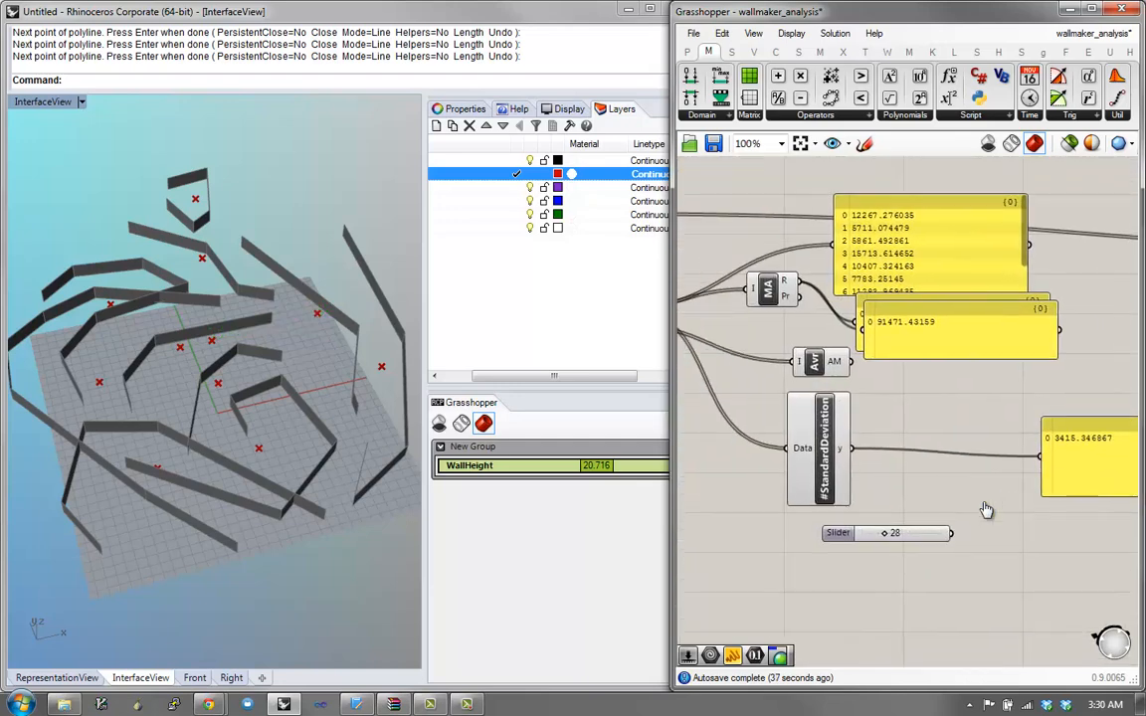
drag(823, 448, 782, 452)
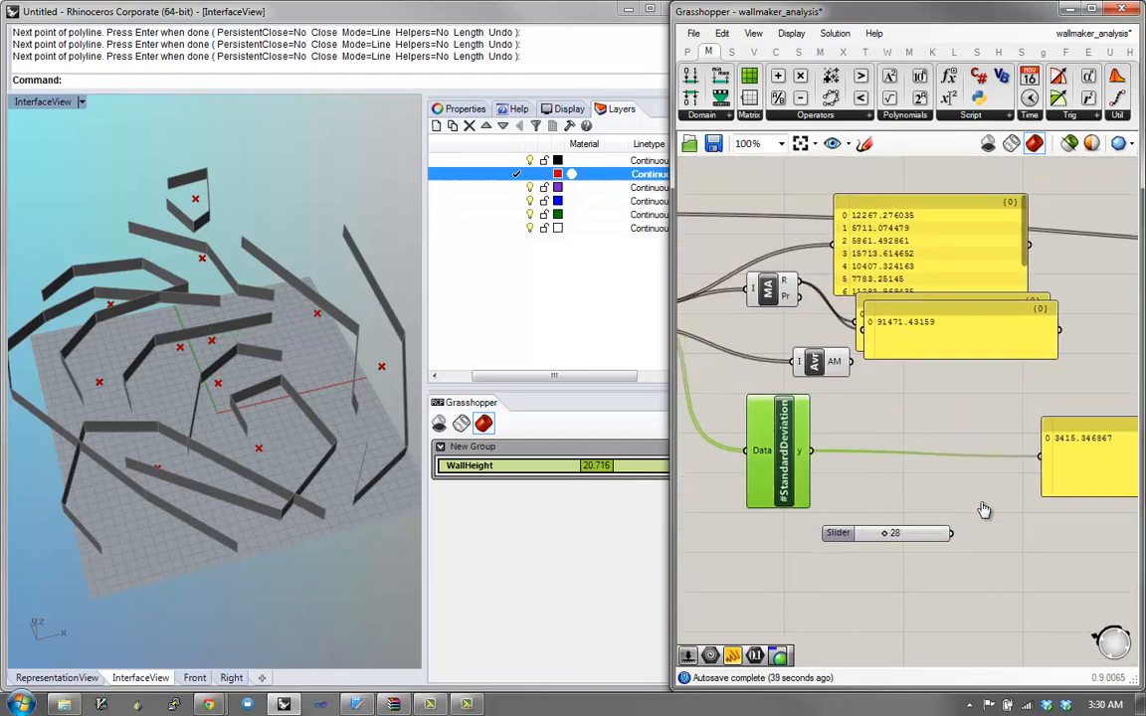
drag(1090, 461, 1013, 445)
drag(838, 533, 833, 615)
Step: Find the colour components and add a Colour RGB (f) component below the standard deviation result panel
right_drag(1022, 517, 962, 488)
double_click(969, 482)
text(arg)
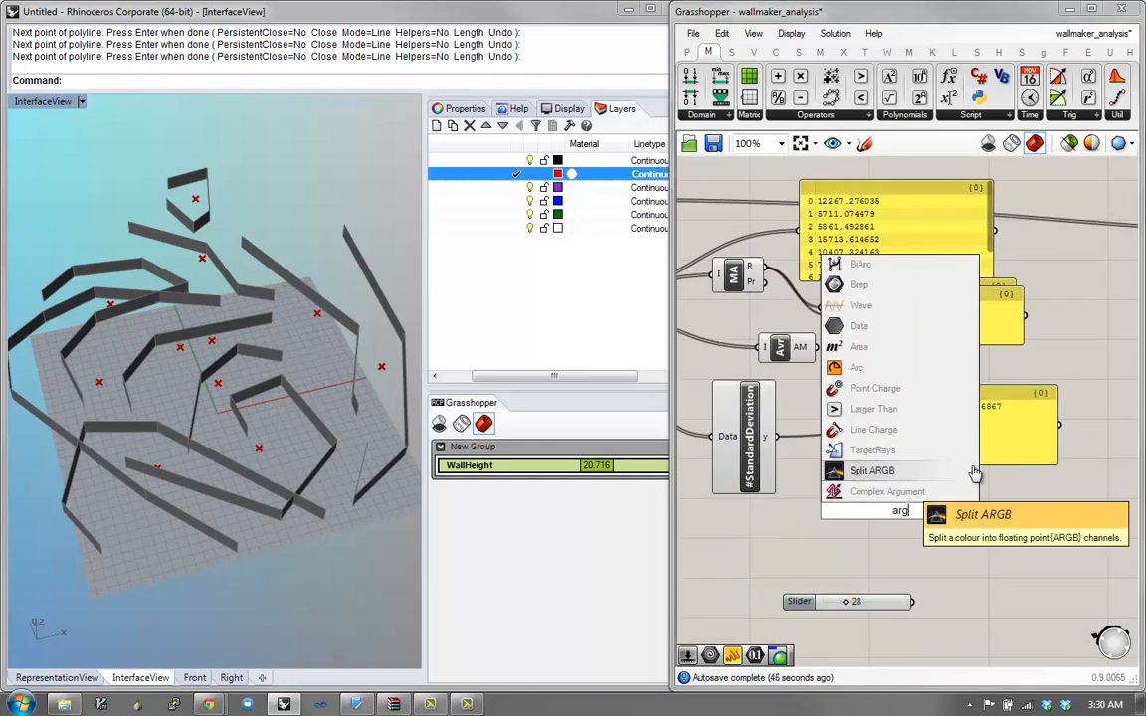
key(BackSpace)
key(BackSpace)
key(BackSpace)
text(color)
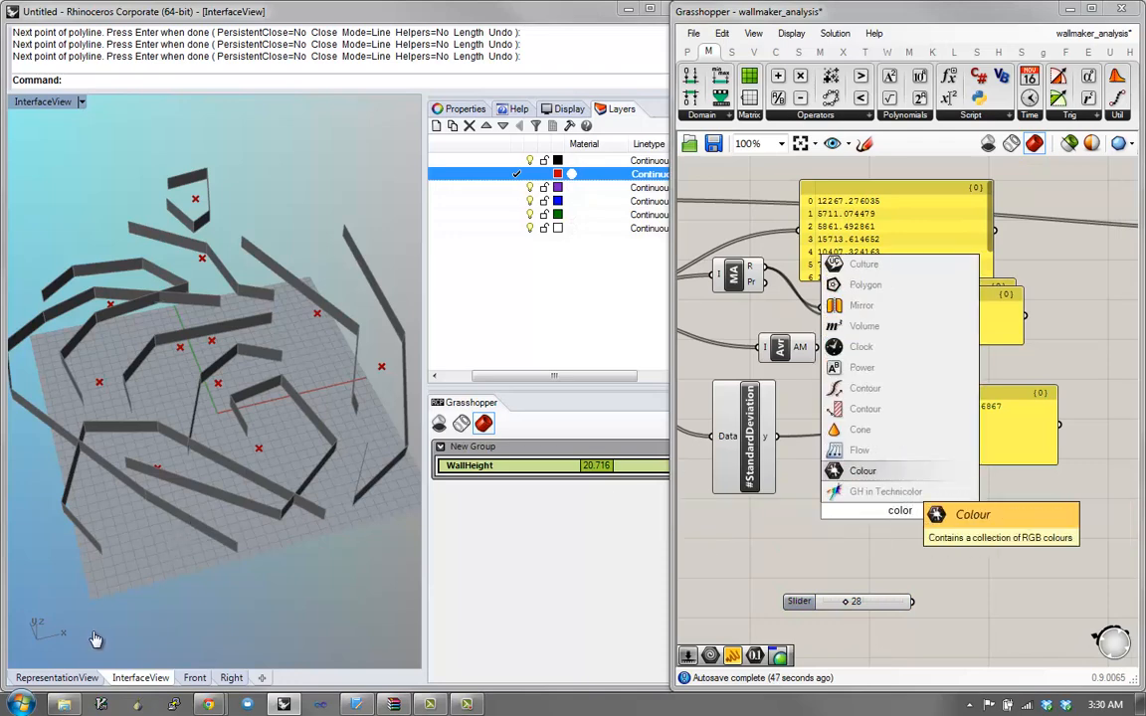
key(Down)
key(Down)
key(Down)
key(Down)
key(Down)
key(Down)
key(Down)
key(Down)
key(Down)
key(Down)
key(Down)
key(Down)
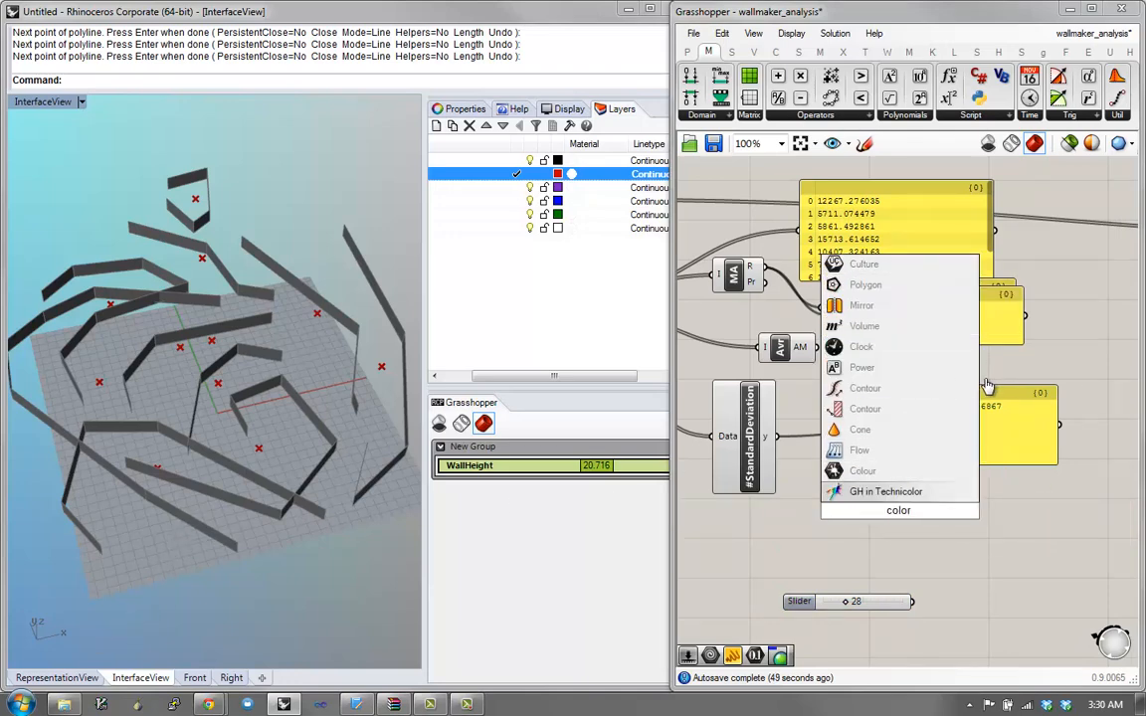
key(BackSpace)
text(ur)
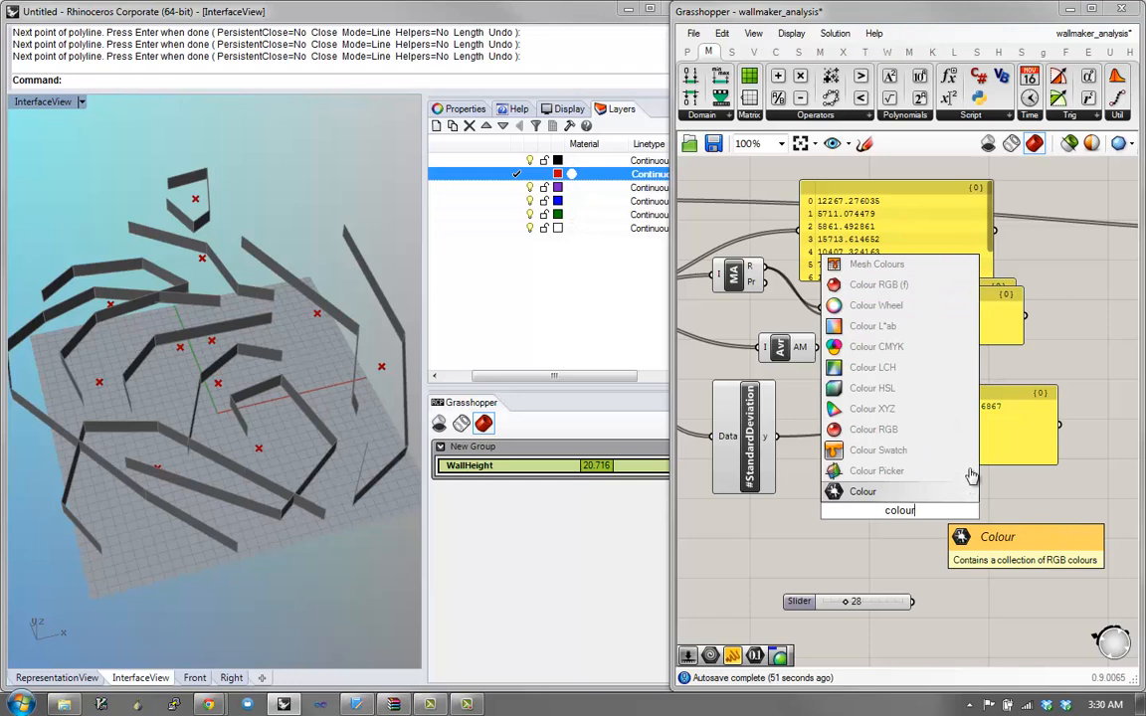
key(Up)
key(Up)
key(Up)
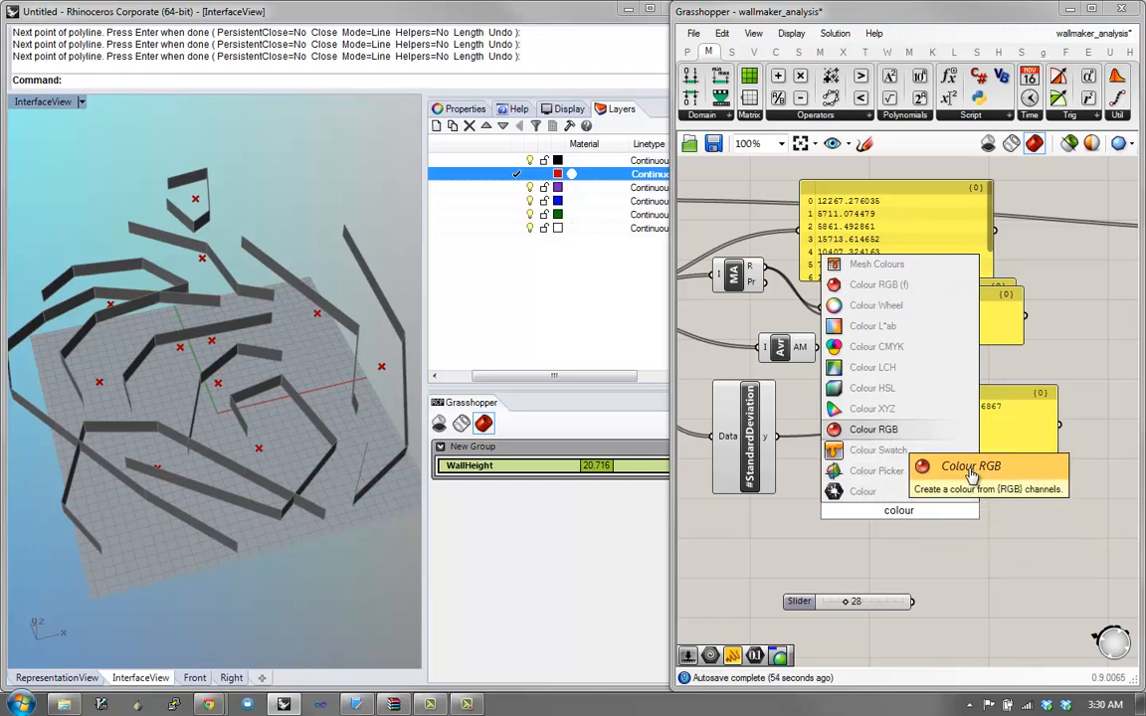
key(Up)
key(Up)
key(Up)
key(Up)
key(Up)
key(Up)
key(Up)
key(Up)
key(Up)
key(Up)
key(Up)
key(Up)
key(Up)
key(Up)
key(Up)
key(Up)
key(Up)
key(Up)
key(Up)
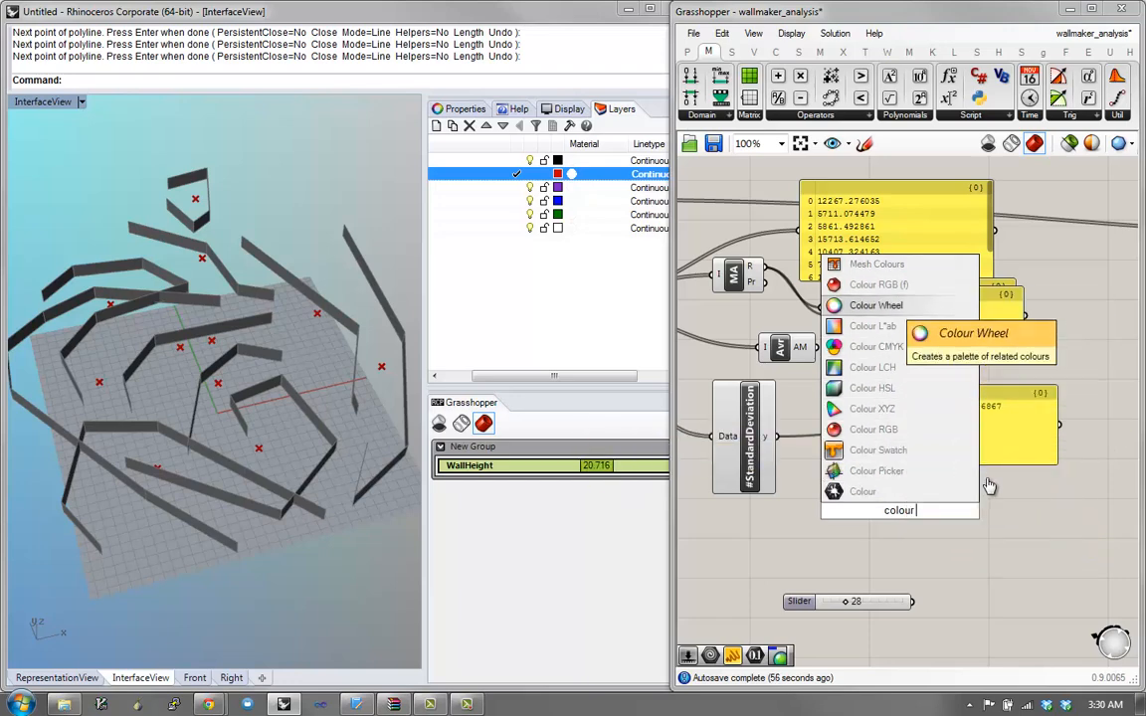
key(Up)
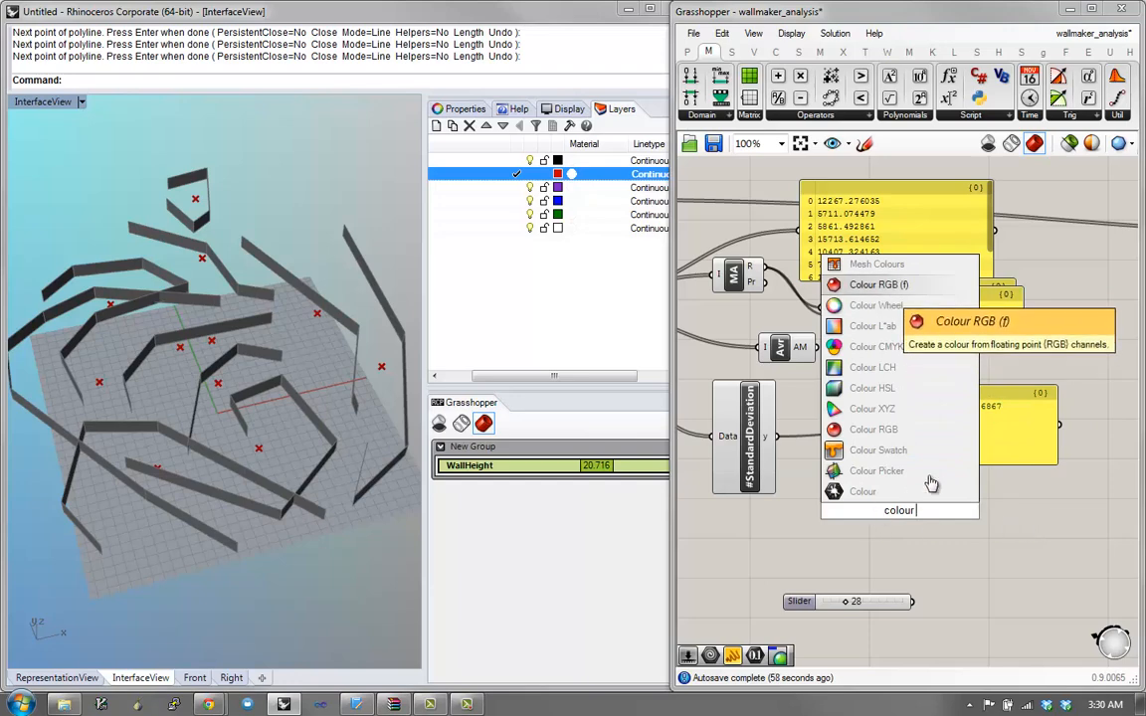
key(Return)
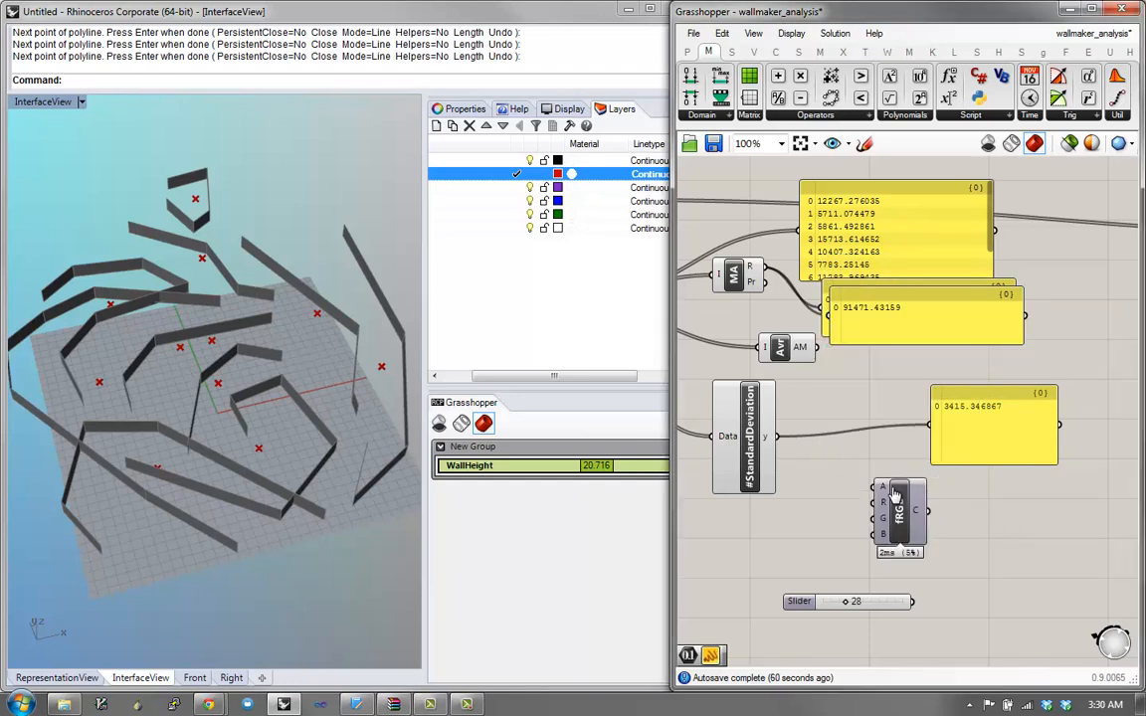
Step: Place the Colour RGB (f) component beneath the standard deviation result panel and move that panel closer to the cluster
click(898, 512)
drag(899, 512, 961, 523)
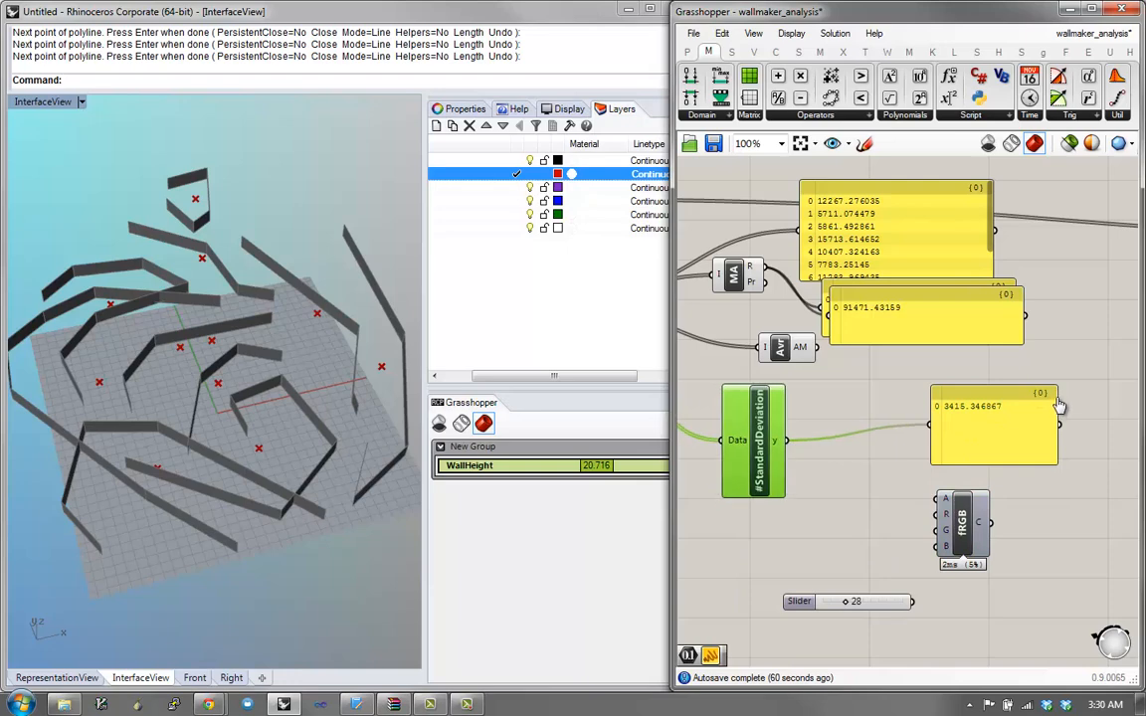
drag(1012, 421, 975, 422)
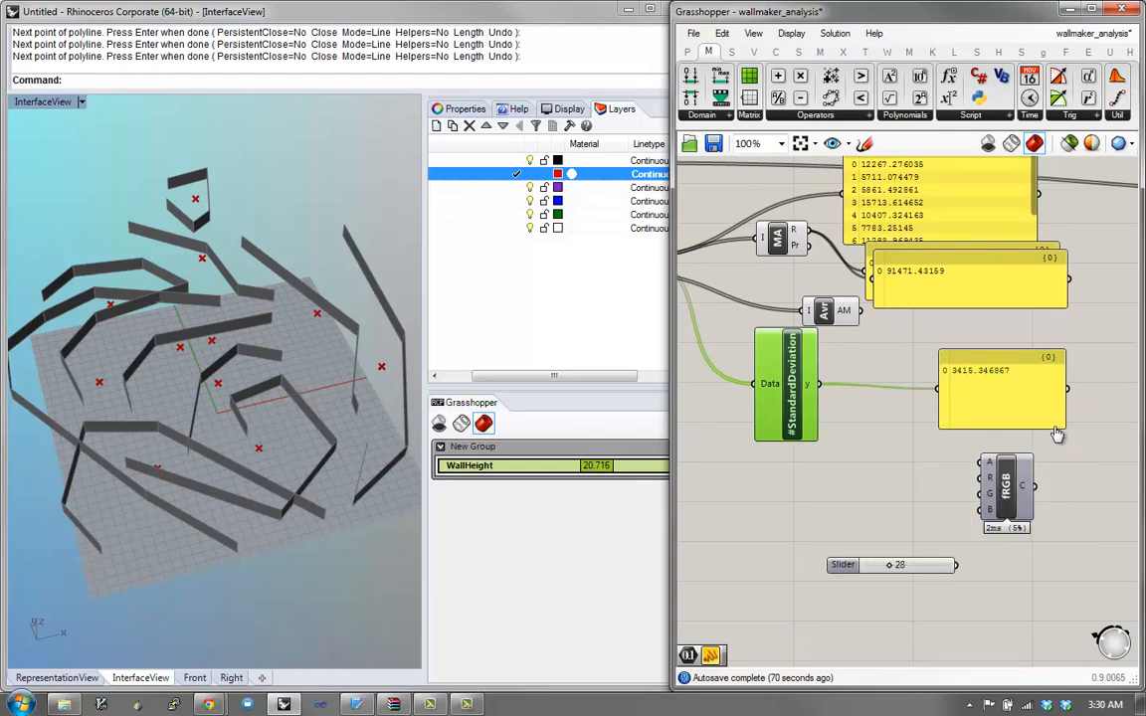
Step: Draw a very short polyline wall in Rhino, in the empty area beyond the grid's lower right corner
scroll(298, 389, up, 1)
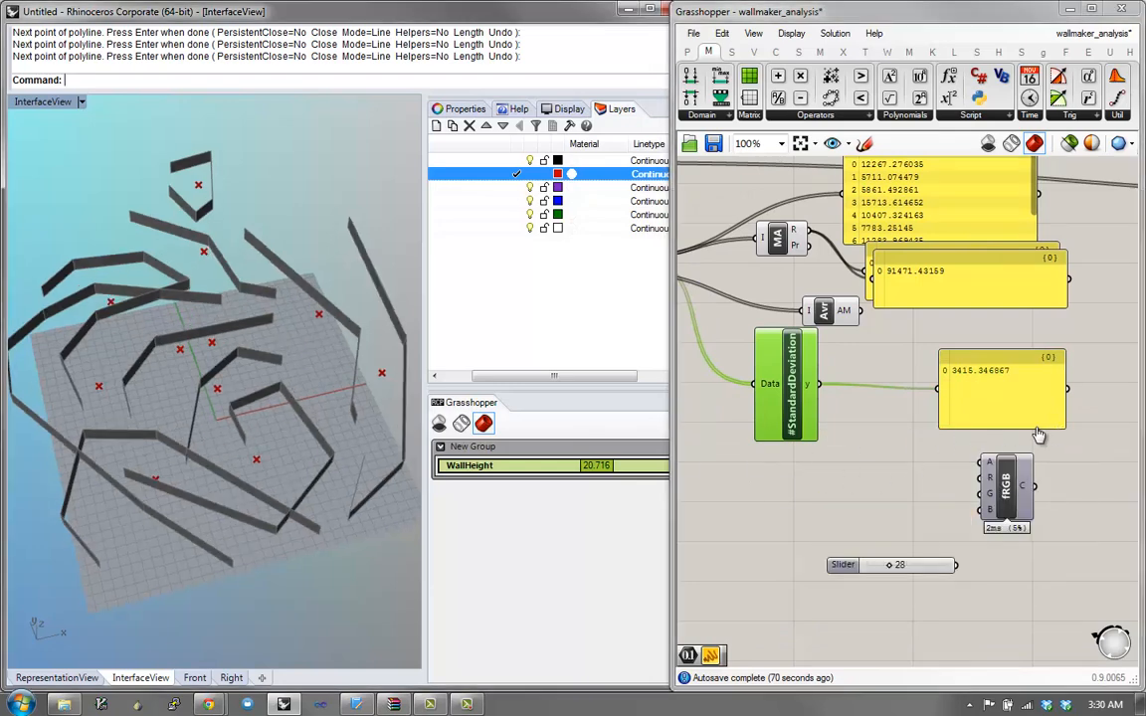
text(p)
key(Return)
scroll(299, 389, down, 6)
click(332, 537)
click(330, 534)
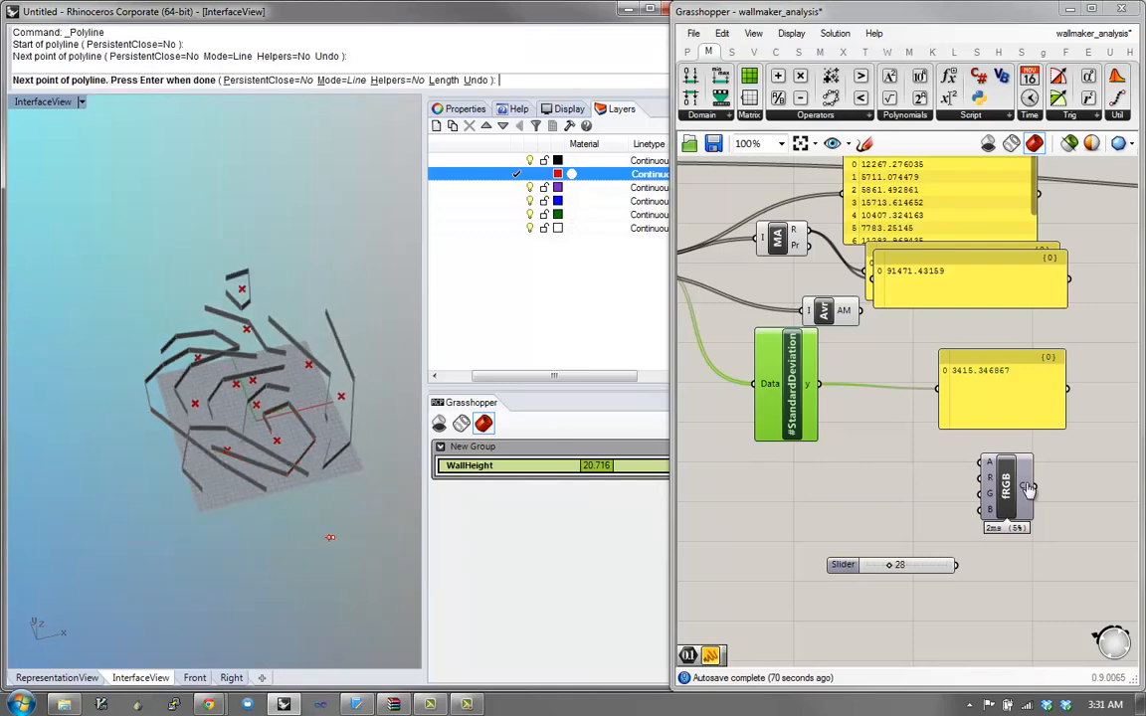
key(Return)
Step: Draw a very large five-point polyline wall sweeping around the left and lower sides of all the existing walls
text(p)
key(Return)
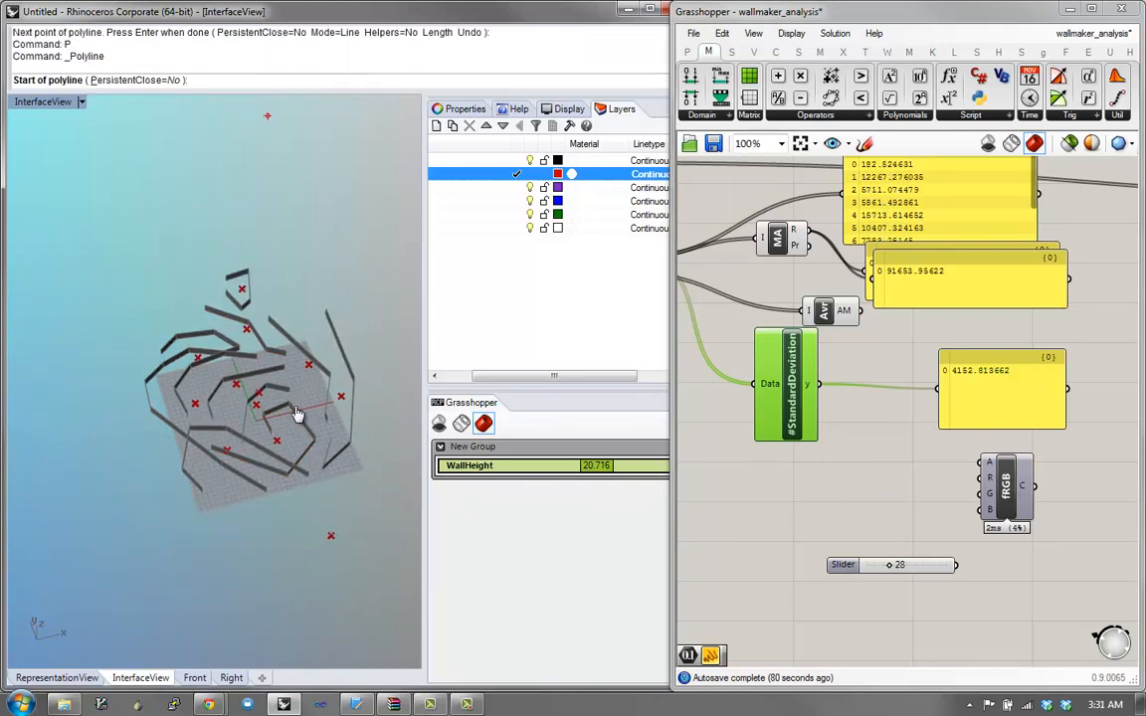
click(267, 115)
click(91, 306)
click(36, 508)
click(161, 614)
click(353, 648)
key(Return)
scroll(263, 585, down, 4)
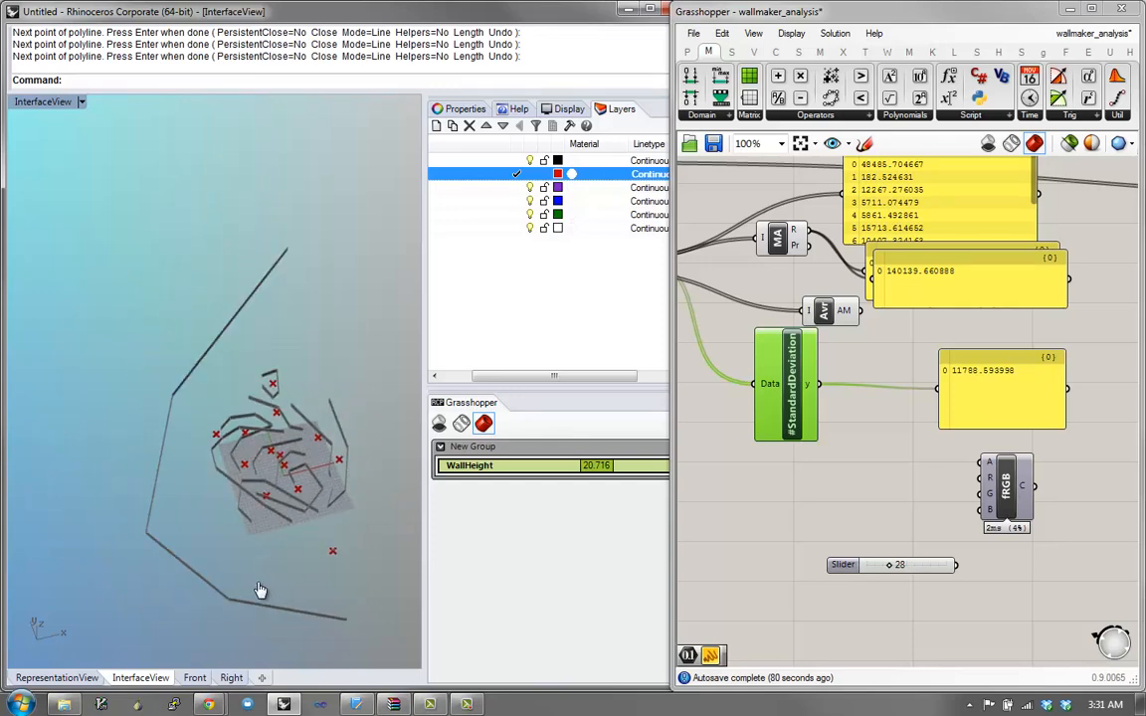
shift+right_drag(347, 266, 305, 229)
scroll(218, 316, up, 6)
right_drag(216, 315, 124, 358)
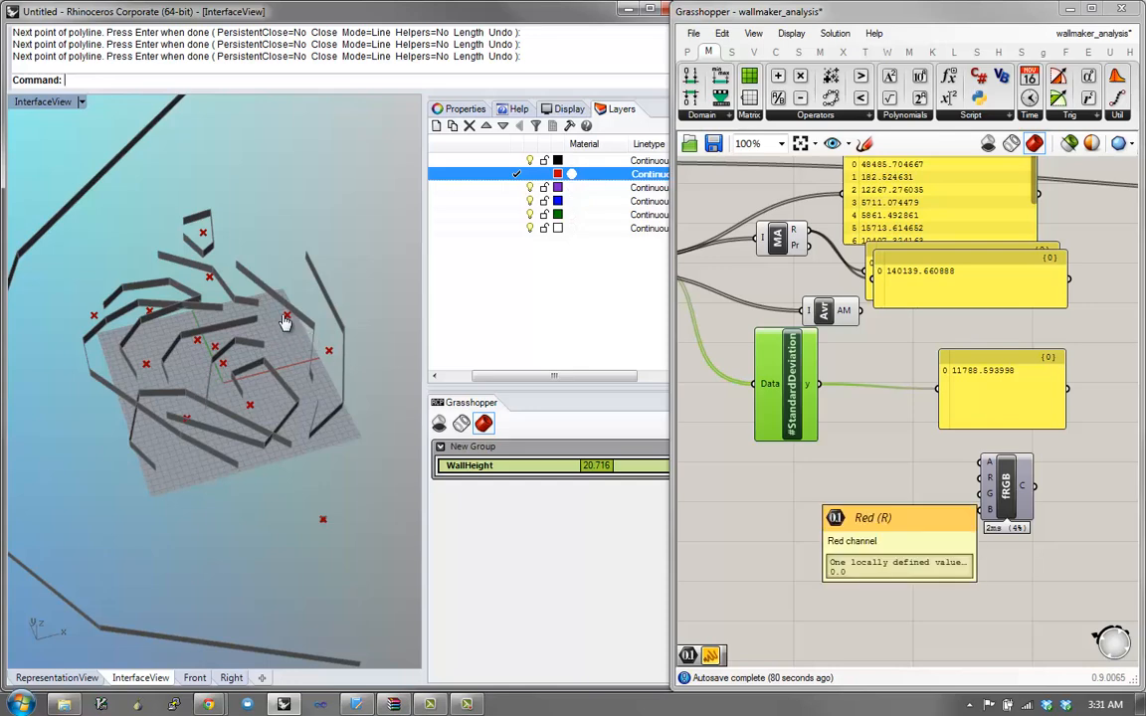
Step: Add a Remap Numbers component beside Colour RGB (f) and feed the standard deviation output into its value input
double_click(800, 462)
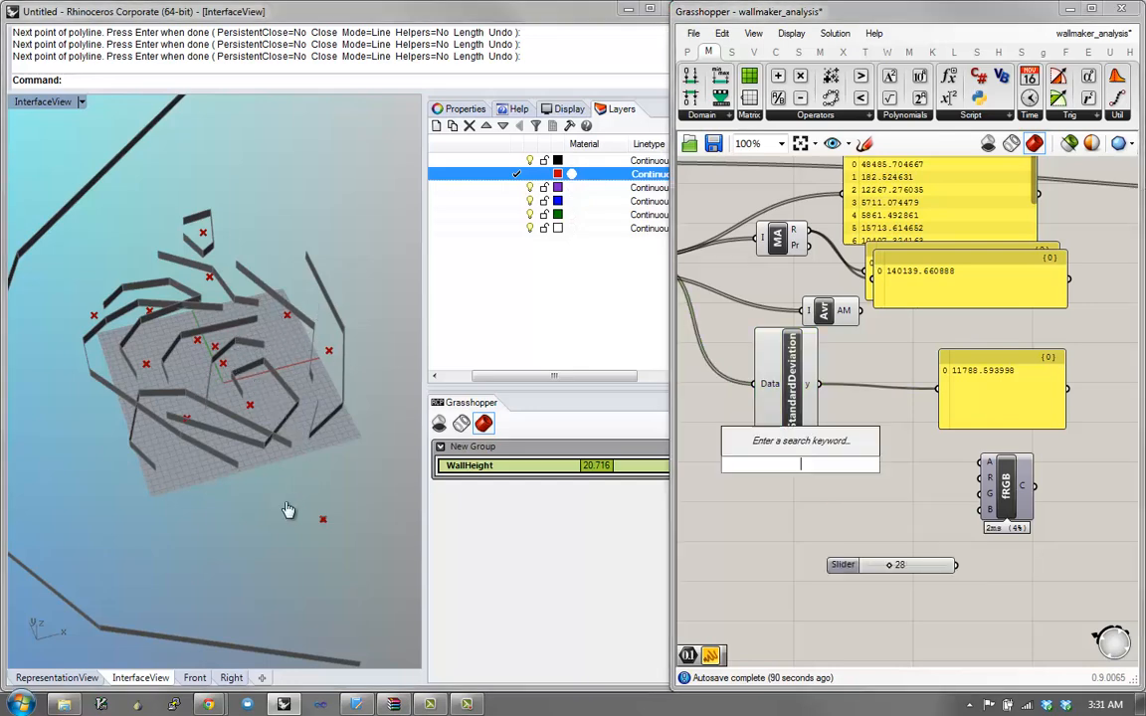
text(remap)
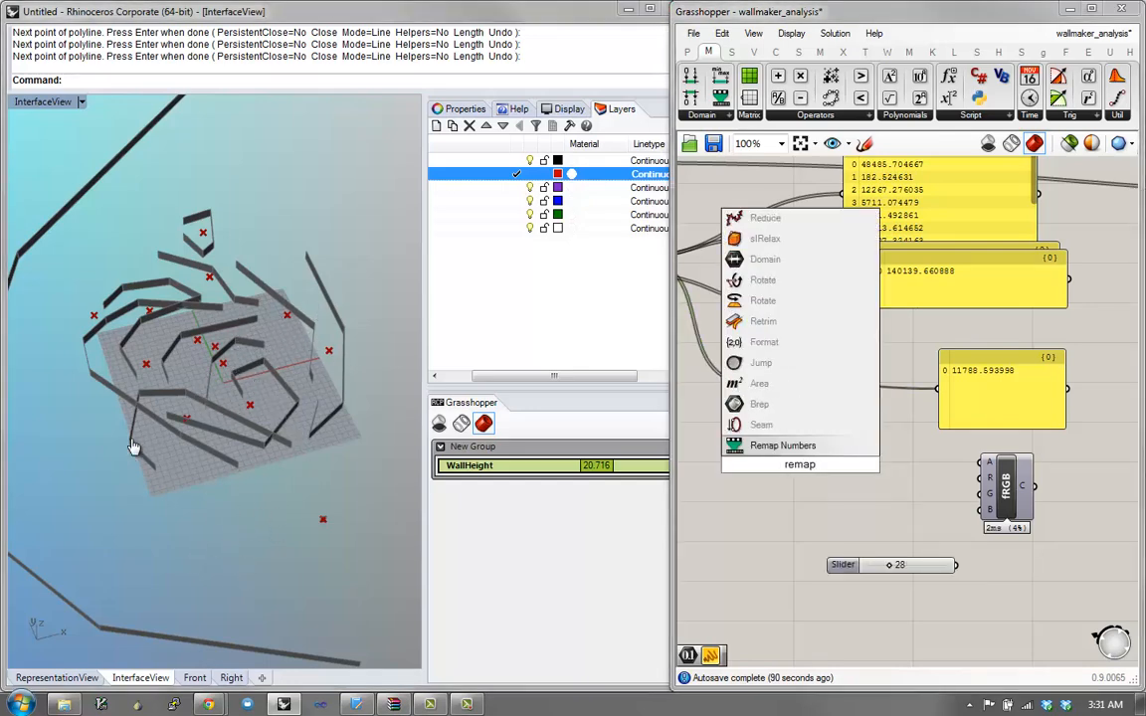
key(Return)
drag(817, 467, 918, 477)
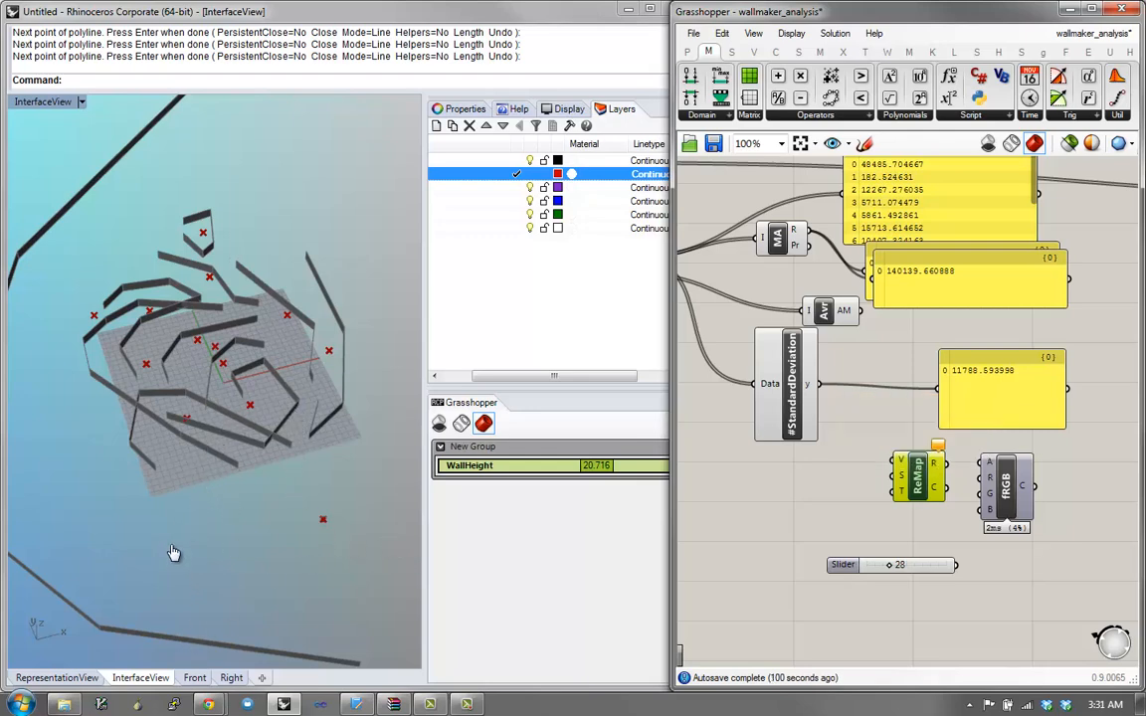
drag(819, 384, 893, 459)
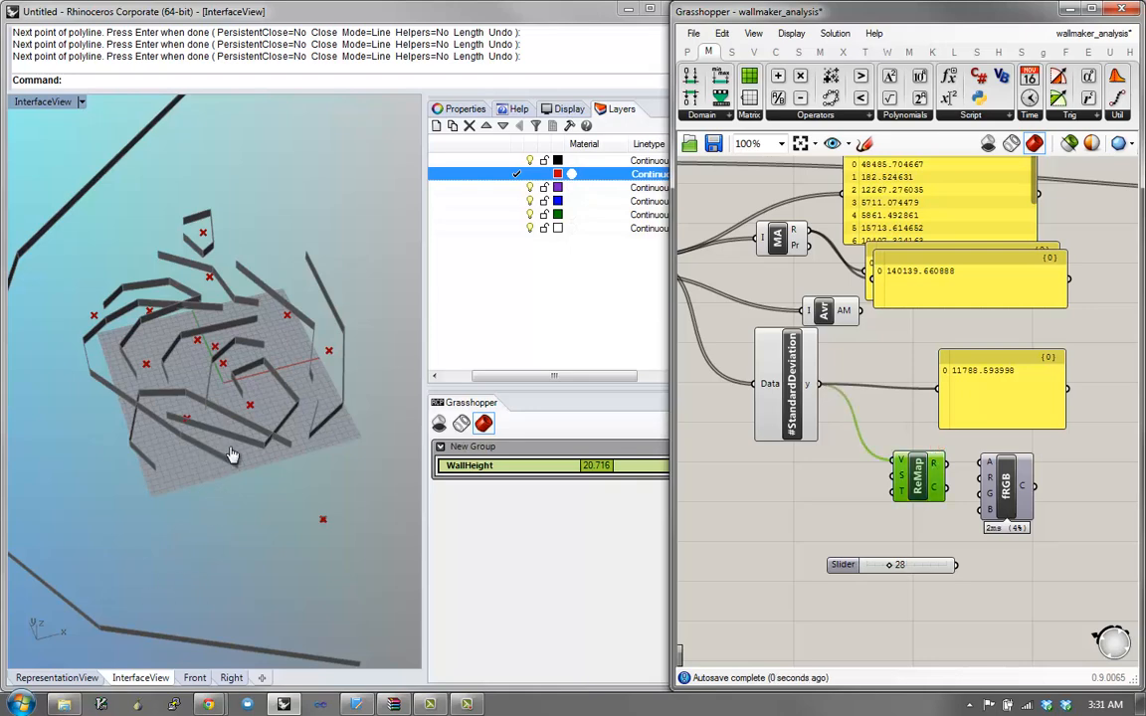
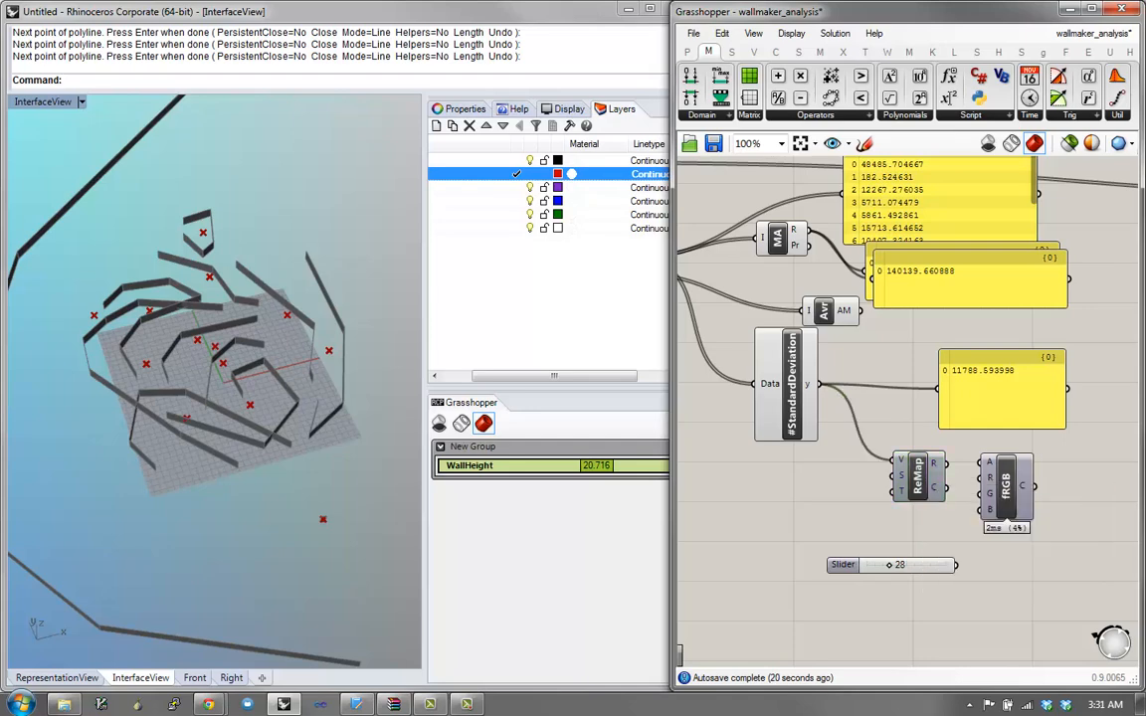
Step: Add a Construct Domain component beside Remap Numbers and connect it to the source domain input
double_click(811, 455)
text(domain)
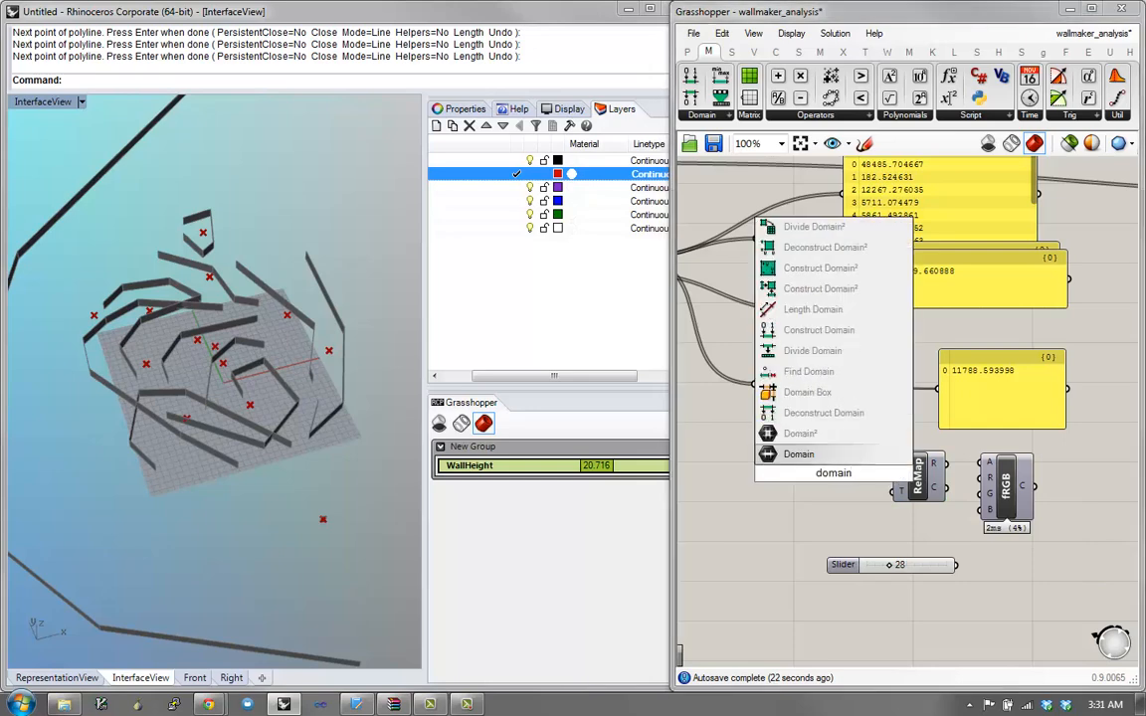
key(Up)
key(Up)
key(Up)
key(Up)
key(Up)
key(Up)
key(Return)
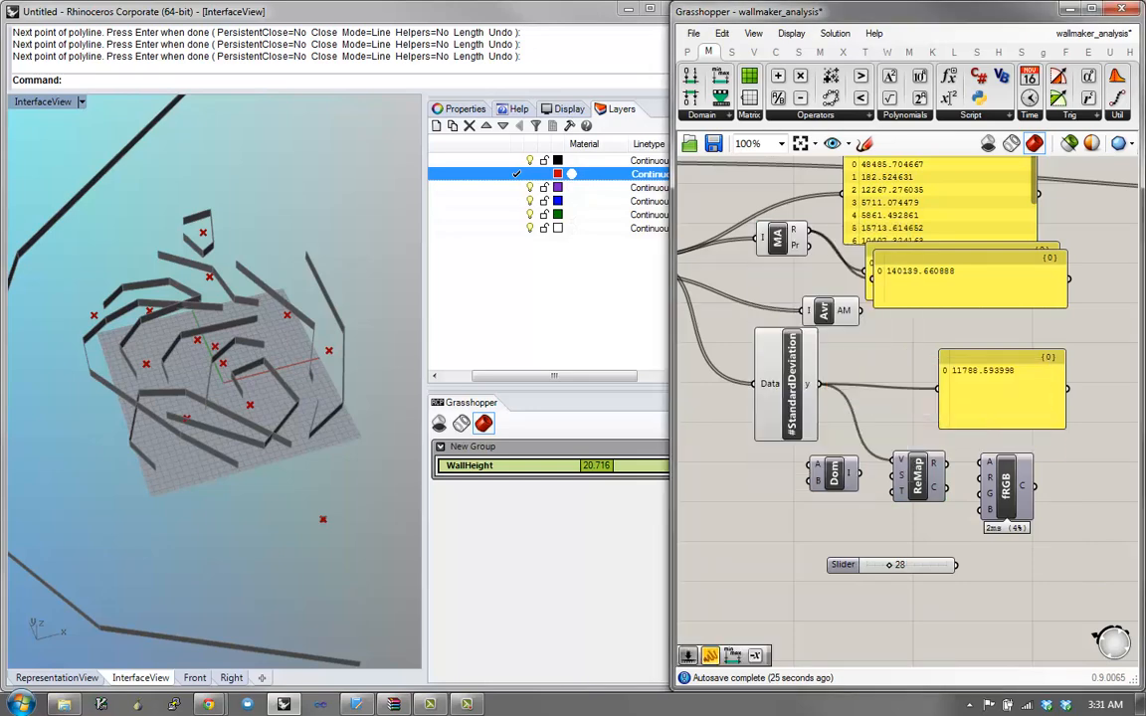
drag(834, 474, 842, 479)
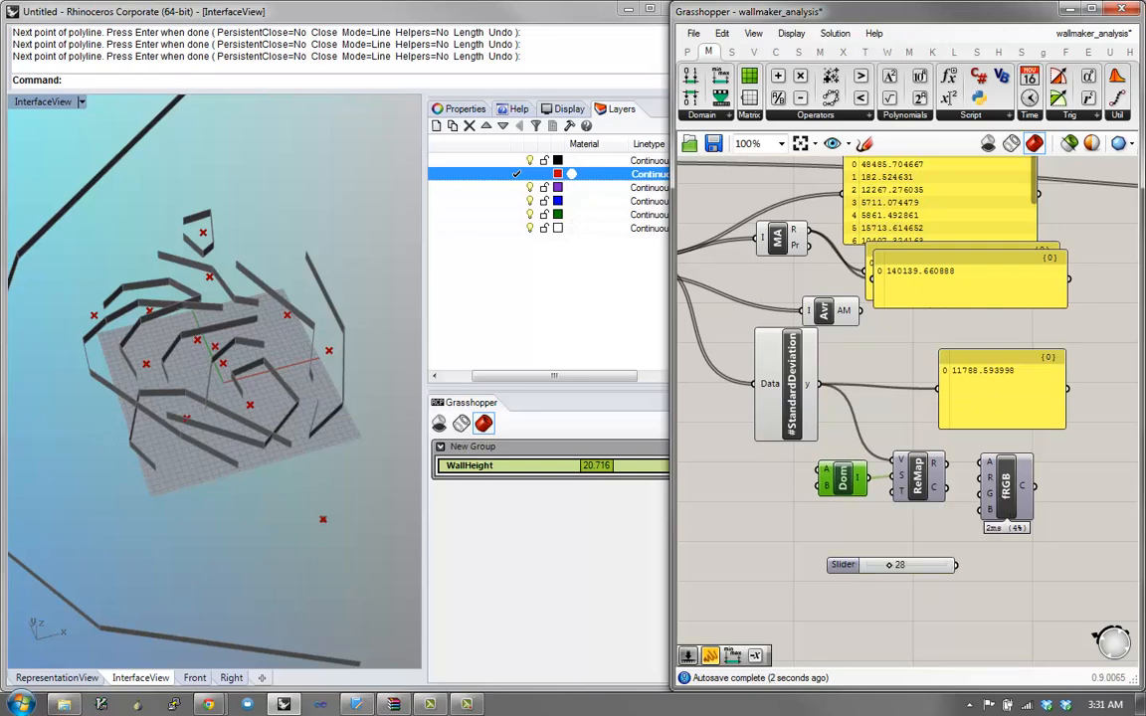
Step: Add number sliders set to 0 and 10000 and connect them to the domain's start and end
right_drag(824, 486, 903, 497)
double_click(781, 459)
text(0)
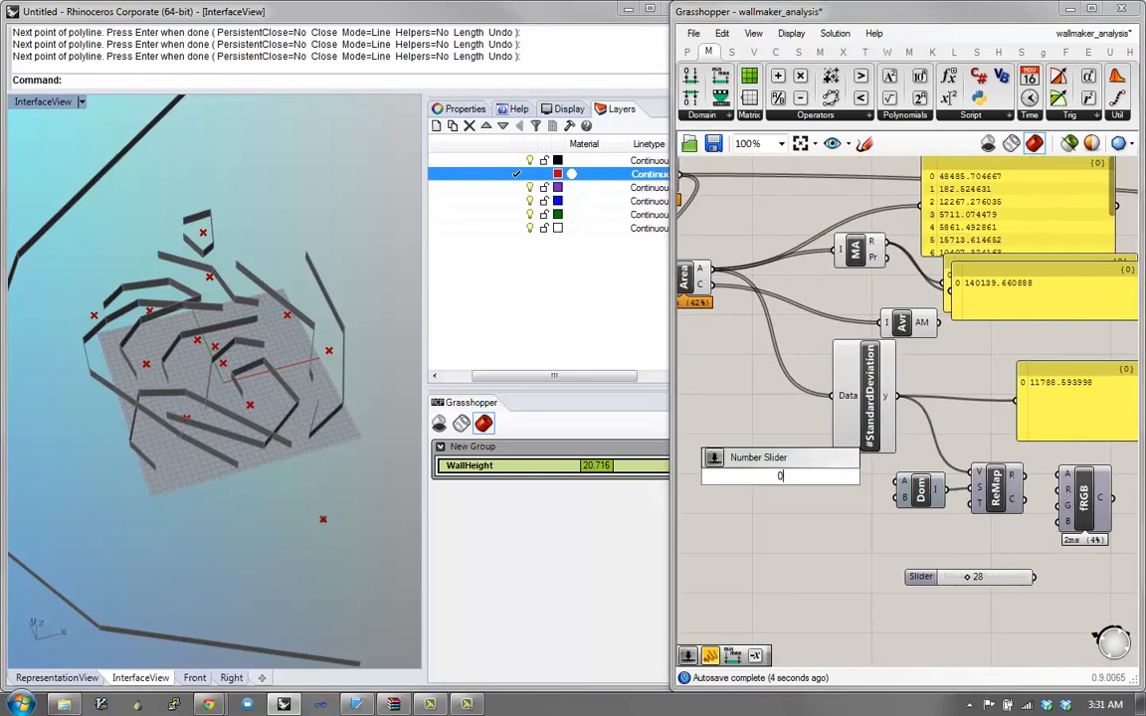
key(Return)
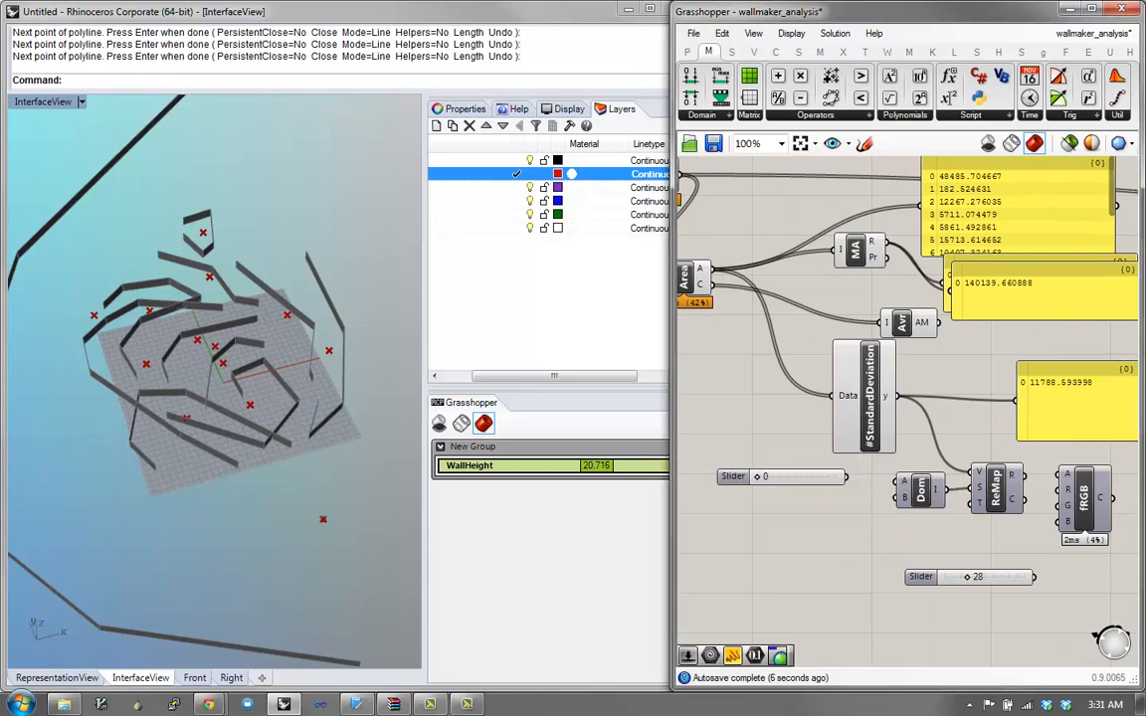
double_click(782, 495)
text(100)
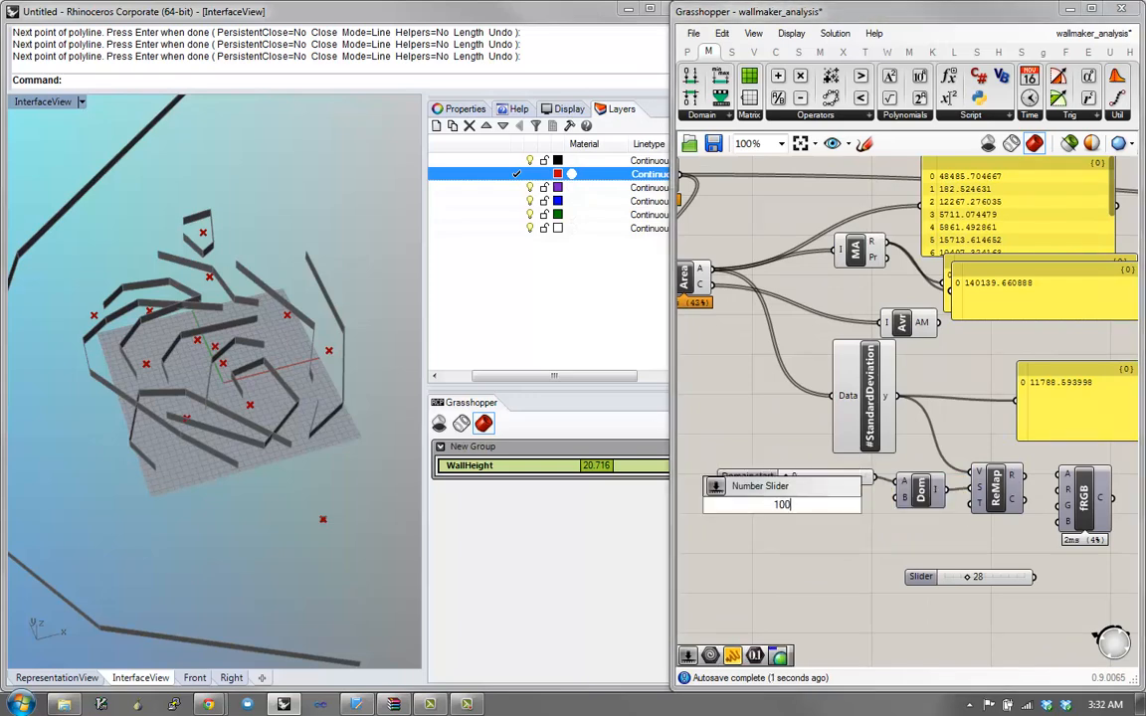
text(00)
key(Return)
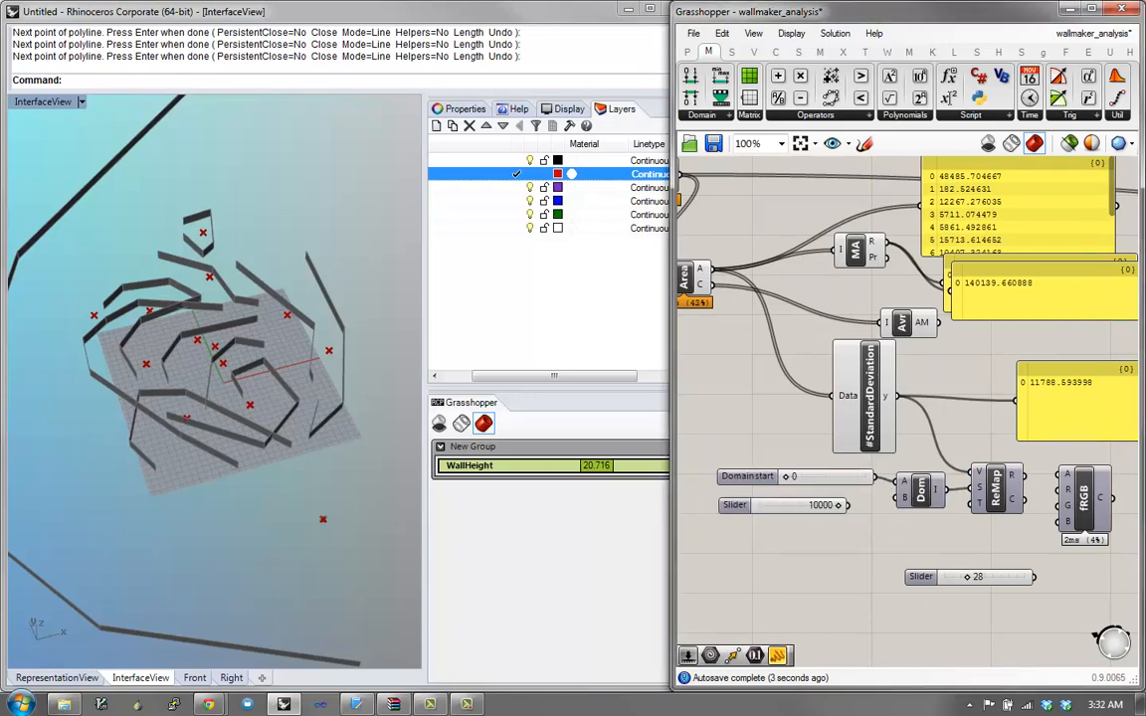
drag(872, 500, 904, 494)
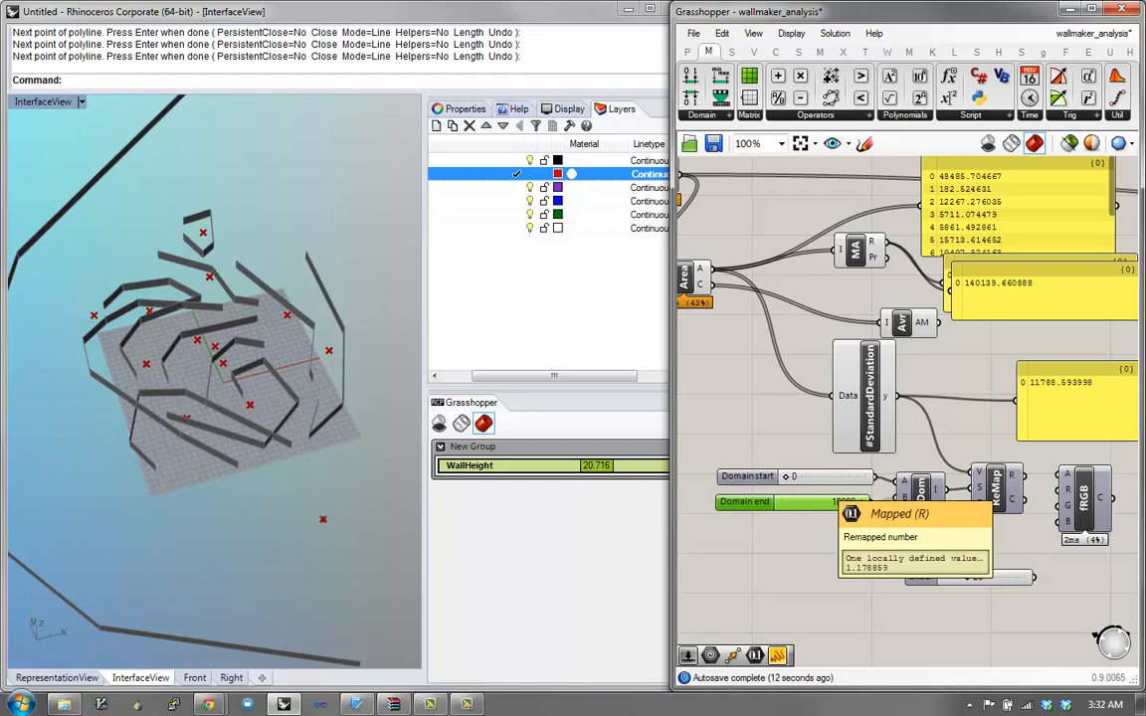
Step: Delete the very large polyline wall surrounding the other walls in the Rhino model
right_drag(1036, 527, 989, 517)
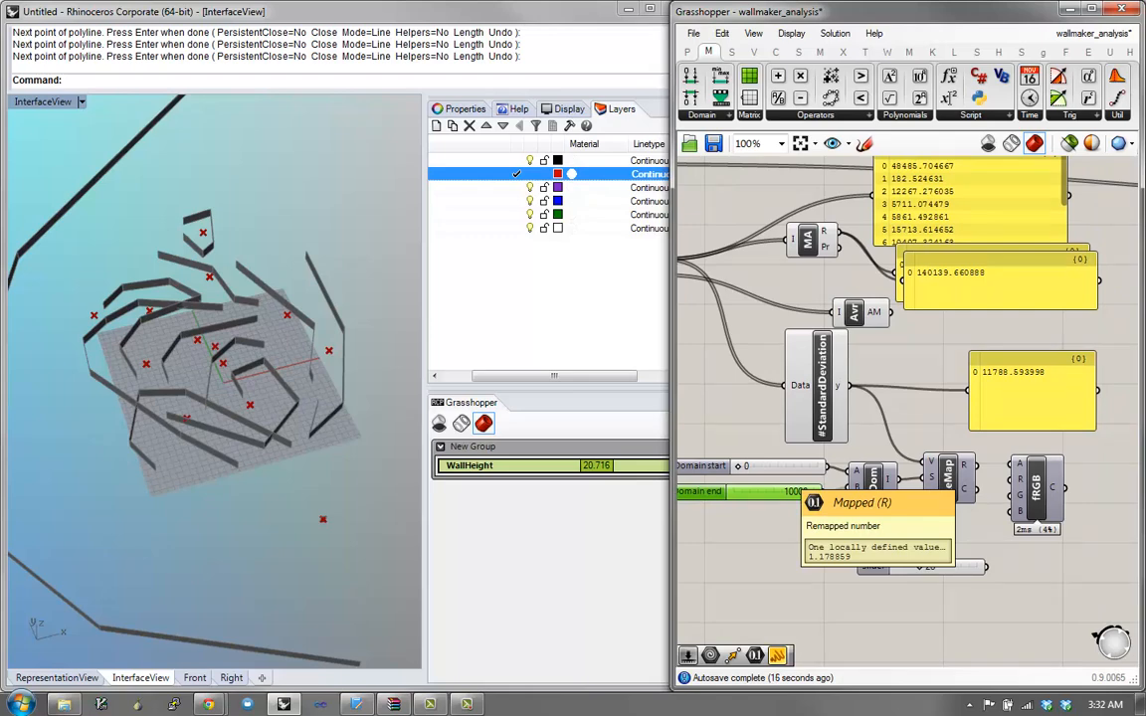
right_drag(199, 497, 224, 482)
scroll(206, 487, down, 5)
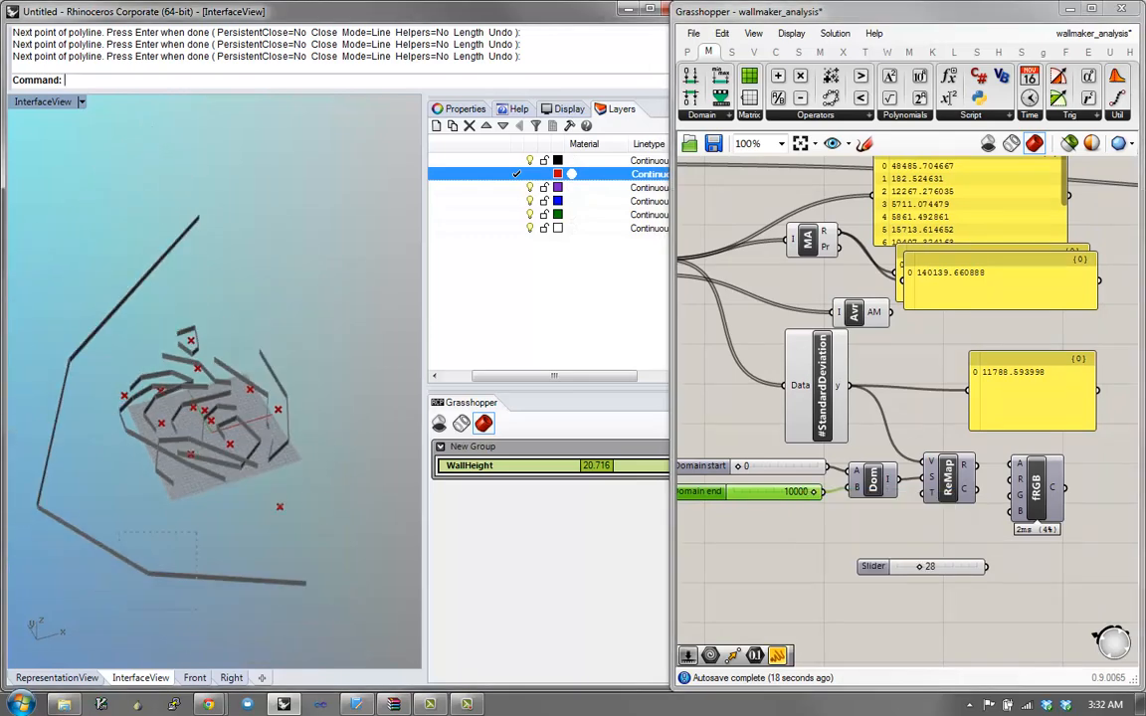
click(199, 578)
text(e)
key(Return)
key(Return)
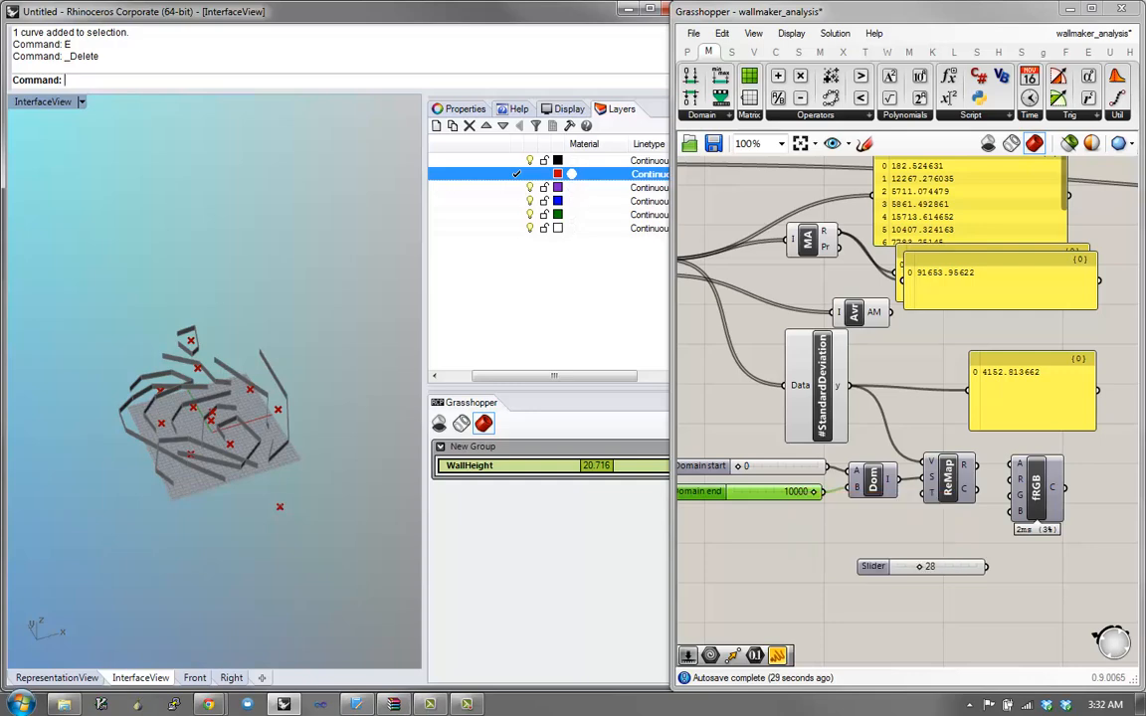
Step: Connect the remapped value to the red and green channels of Colour RGB (f) and reposition that component
scroll(1077, 489, up, 1)
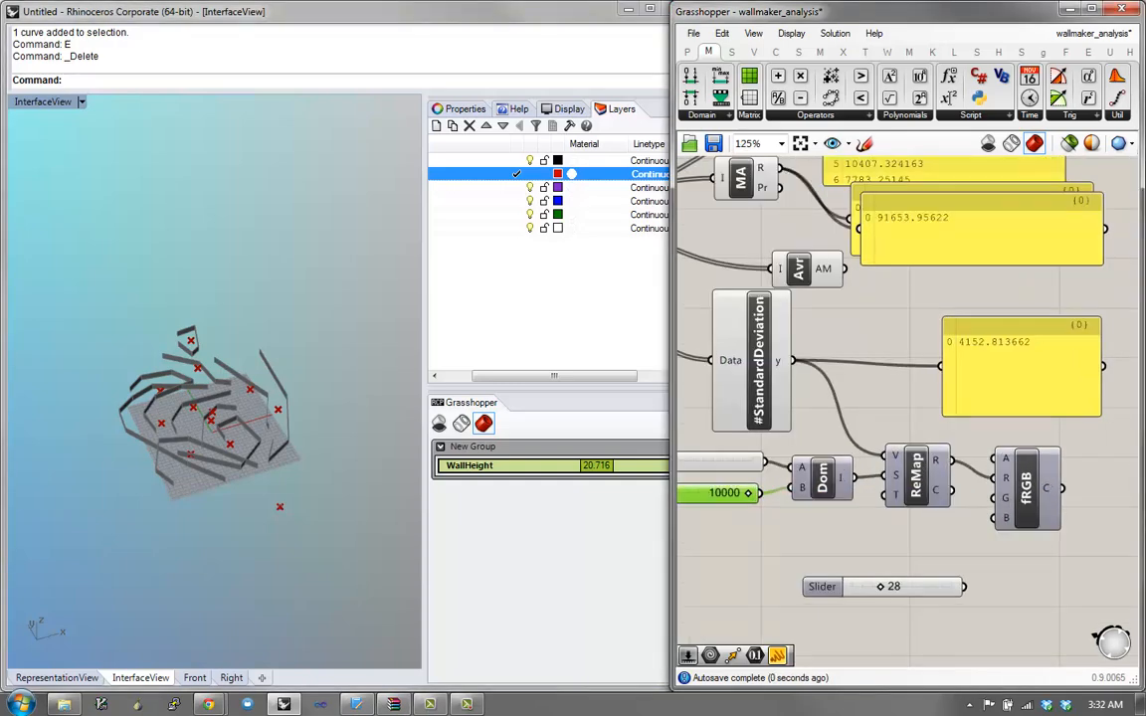
drag(973, 478, 993, 498)
right_drag(1034, 542, 891, 543)
drag(882, 490, 914, 476)
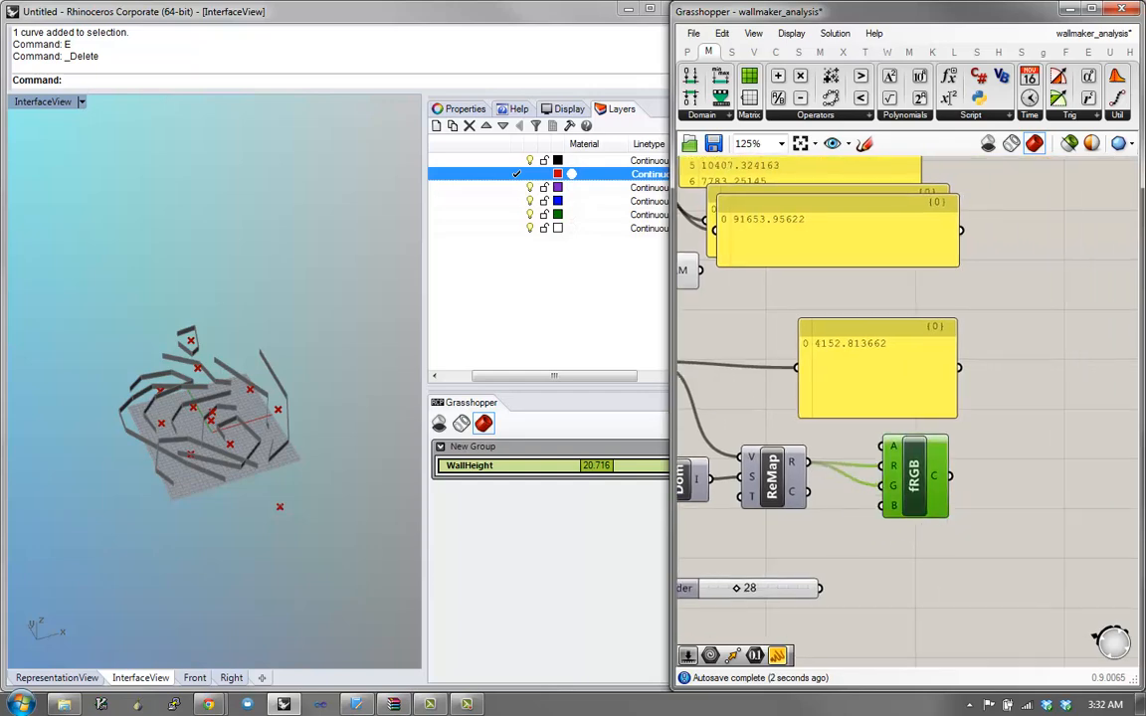
Step: Move the Colour RGB (f) component over beside the colour picker that feeds the wall preview
scroll(900, 487, down, 4)
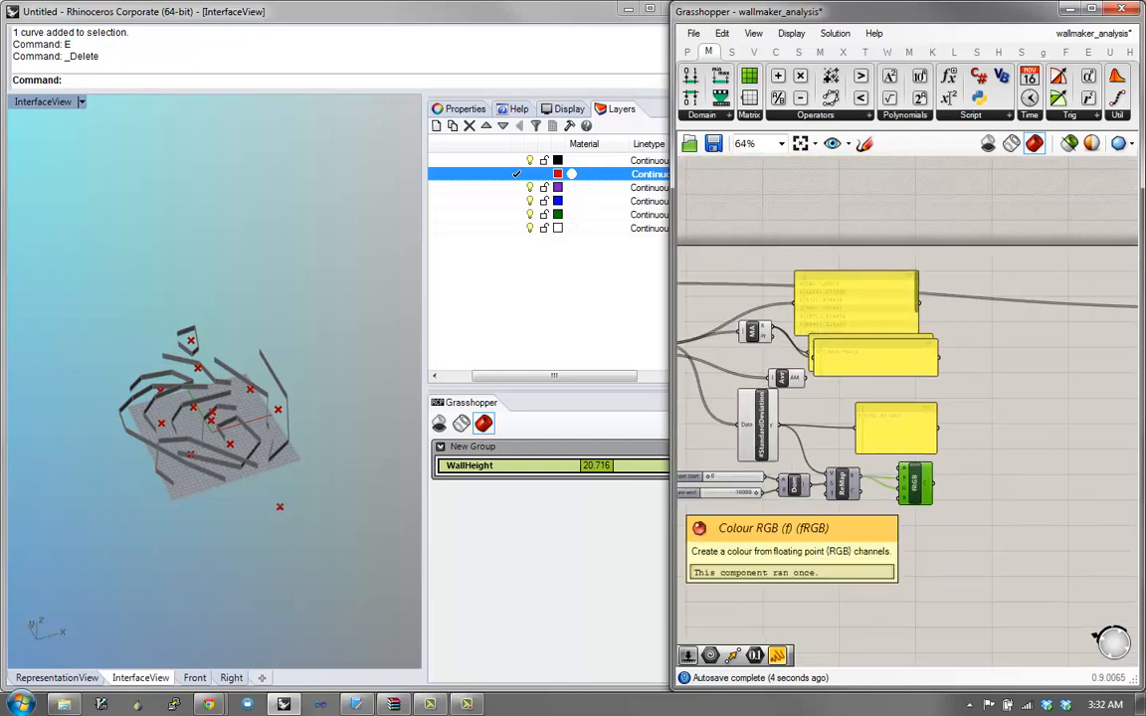
drag(778, 504, 968, 461)
right_drag(969, 460, 845, 541)
scroll(847, 539, up, 1)
drag(895, 502, 1051, 381)
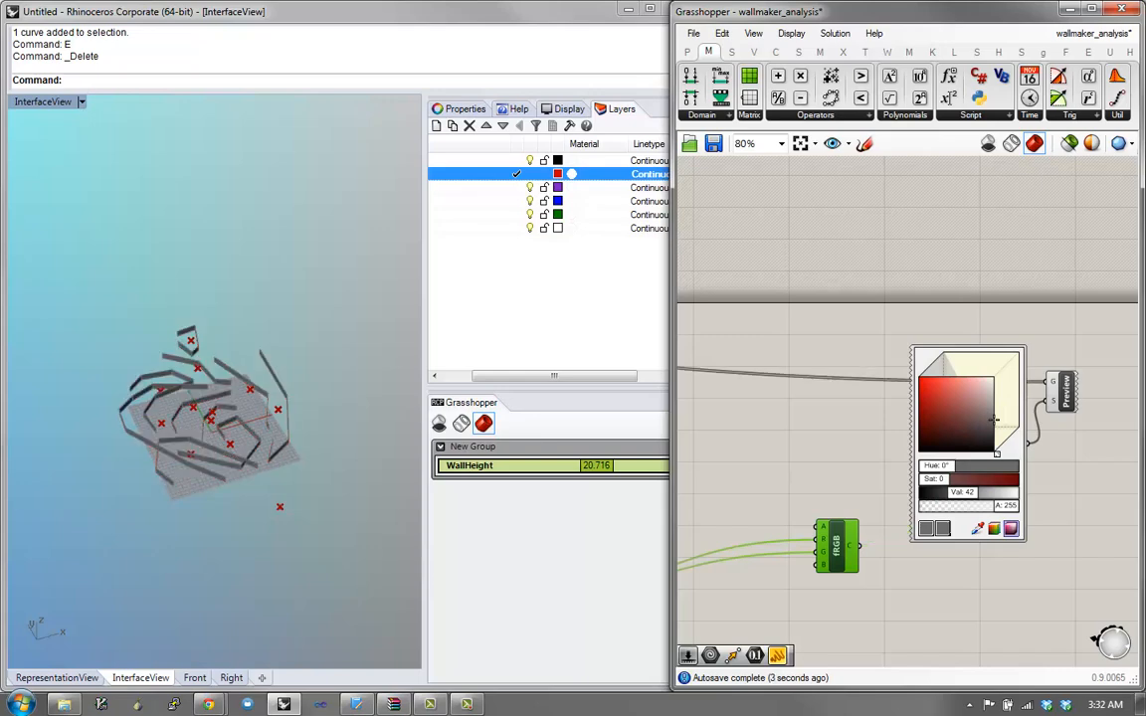
Step: Connect the output of Colour RGB (f) to the shader input of the wall preview
drag(861, 545, 1048, 401)
click(1066, 392)
click(963, 599)
right_drag(955, 597, 1093, 484)
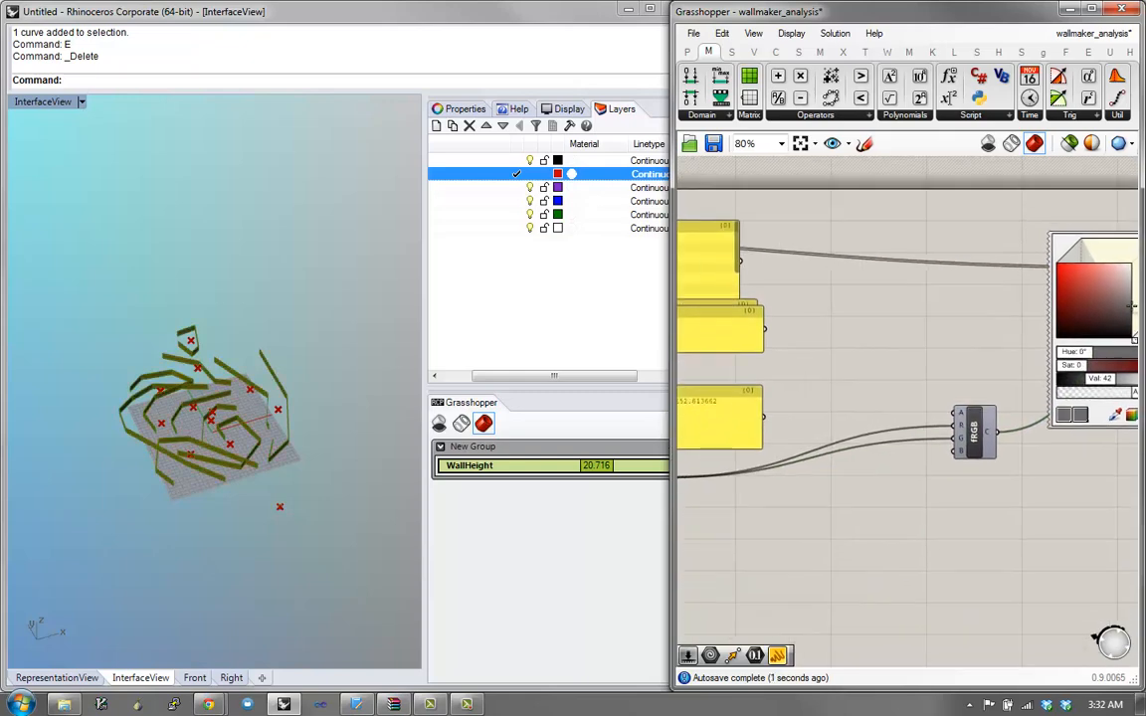
Step: Delete most of the walls in the Rhino model, keeping the two polyline walls on the west side of the grid and the tiny outlying one
click(309, 467)
scroll(308, 512, up, 3)
scroll(309, 512, down, 3)
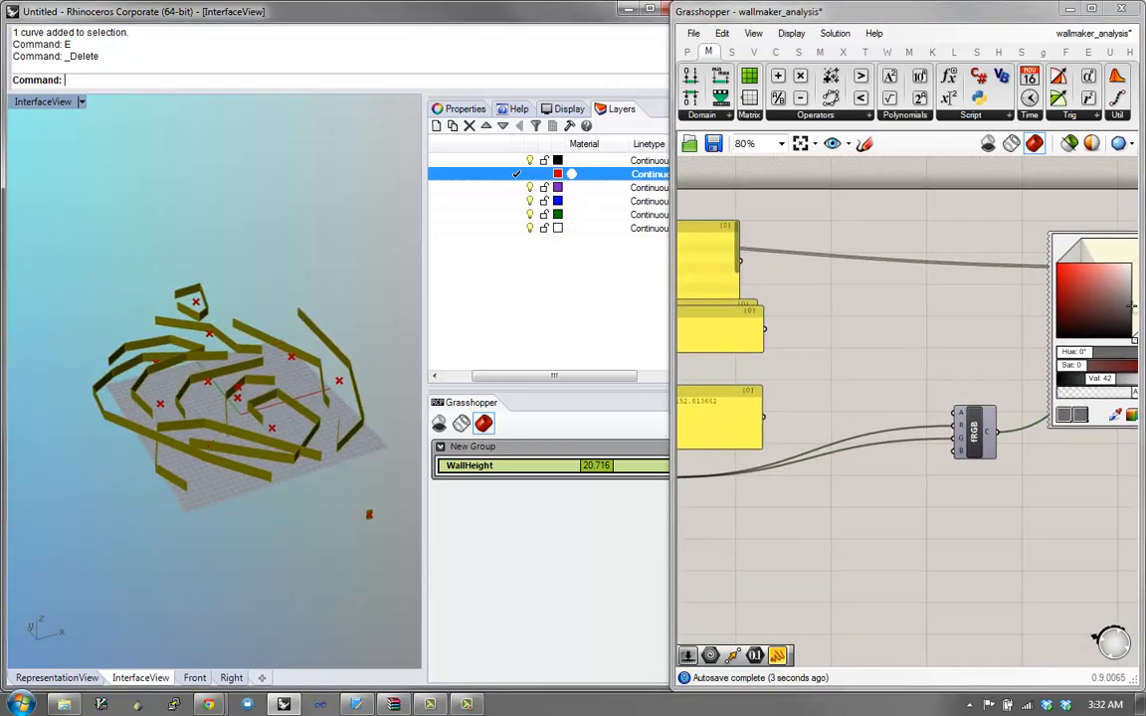
right_drag(369, 514, 348, 494)
text(E)
drag(376, 350, 323, 388)
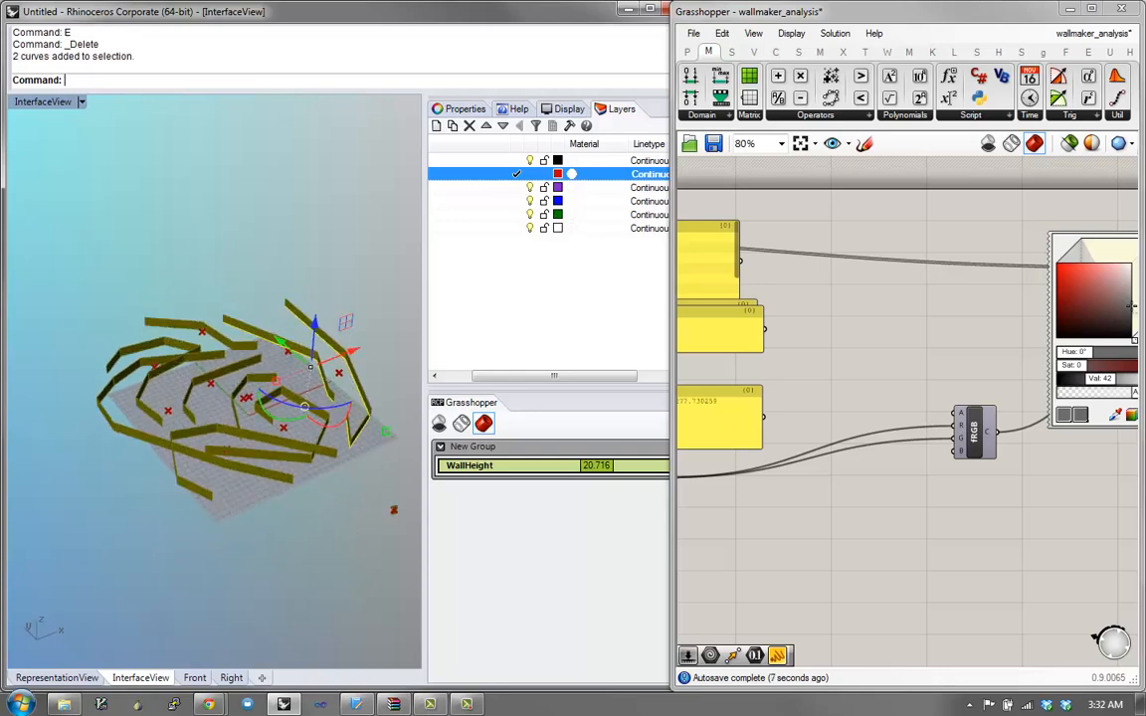
text(E)
key(Return)
drag(302, 317, 213, 403)
text(E)
key(Return)
right_drag(239, 438, 227, 465)
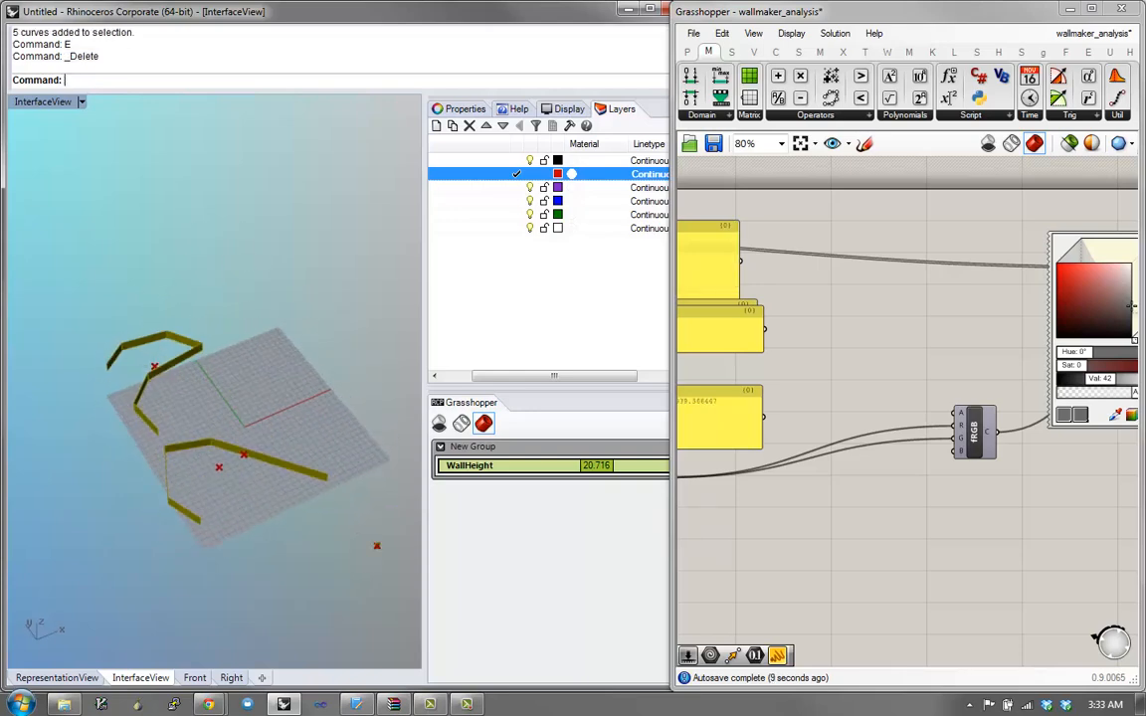
Step: Try feeding the remapped value into the blue channel of Colour RGB (f) as well, and undo that connection
right_drag(855, 527, 946, 504)
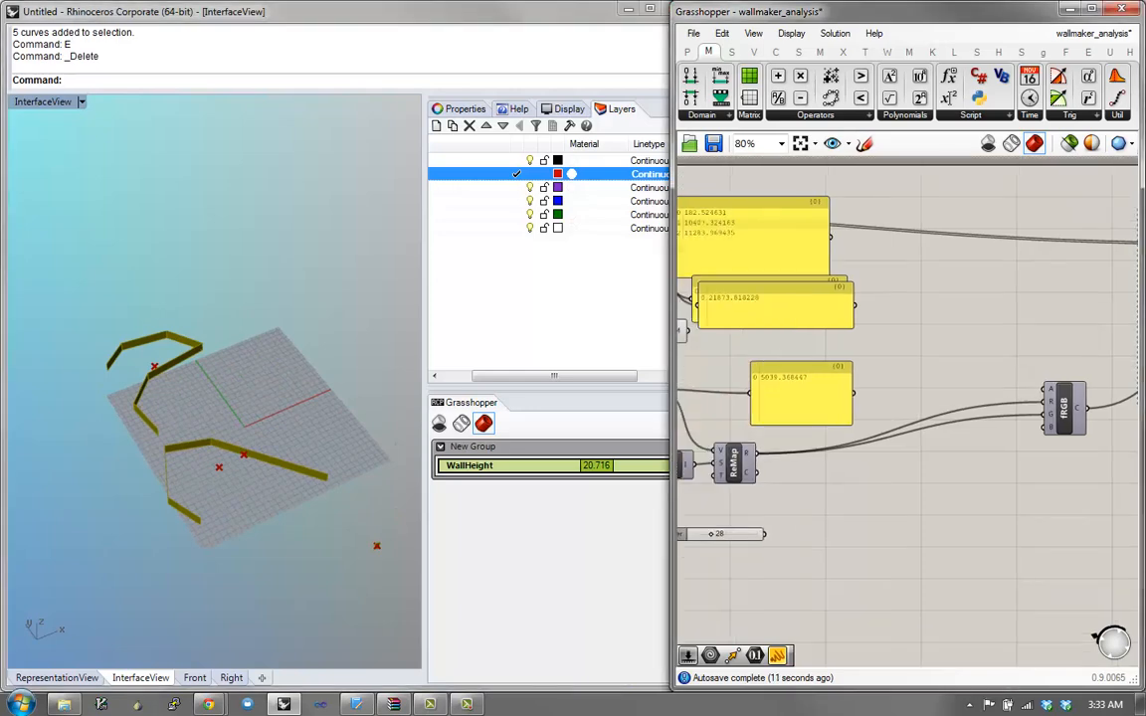
drag(757, 454, 1042, 428)
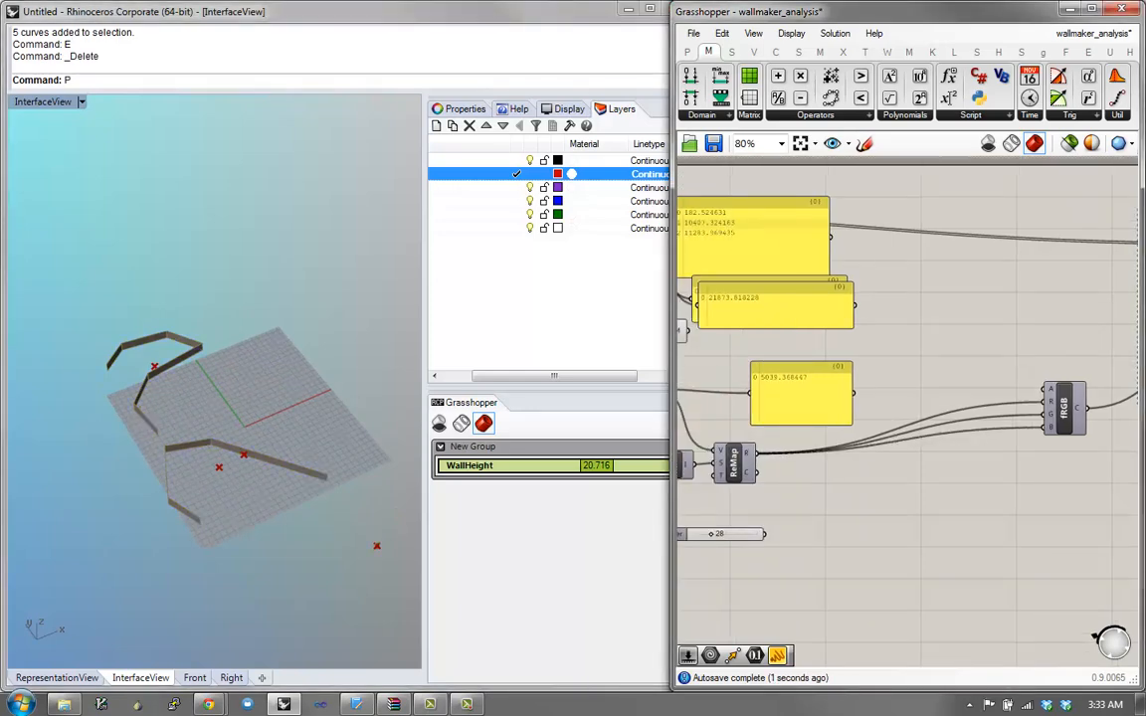
key(ctrl+z)
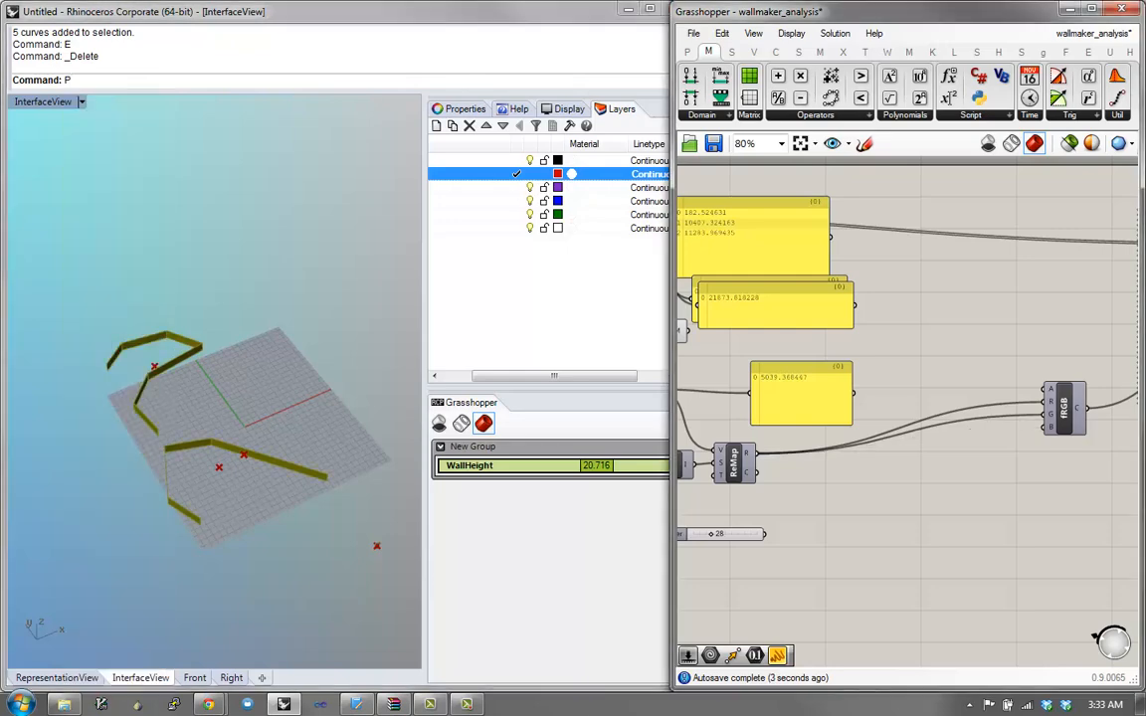
Step: Draw a short straight two-point polyline wall across the far corner of the grid in Rhino
text(p)
key(Return)
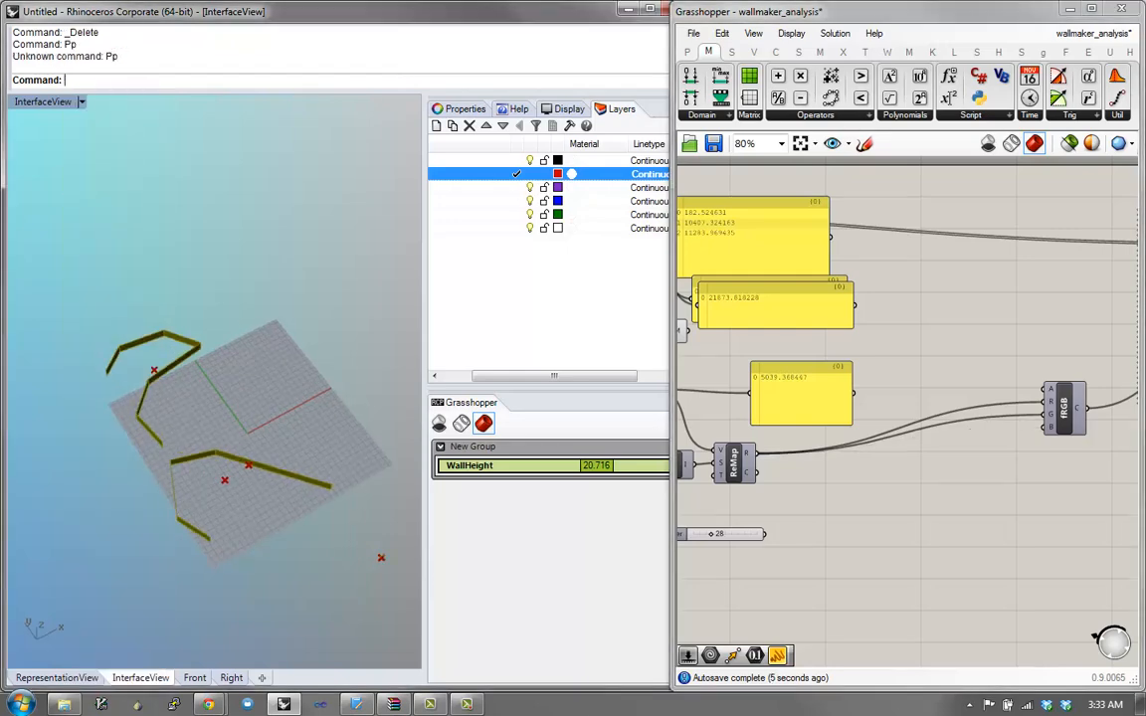
text(p)
key(Return)
click(289, 349)
click(304, 390)
key(Return)
scroll(259, 397, up, 3)
Step: Draw a bent four-point polyline wall from the grid centre across the existing near wall
text(p)
key(Return)
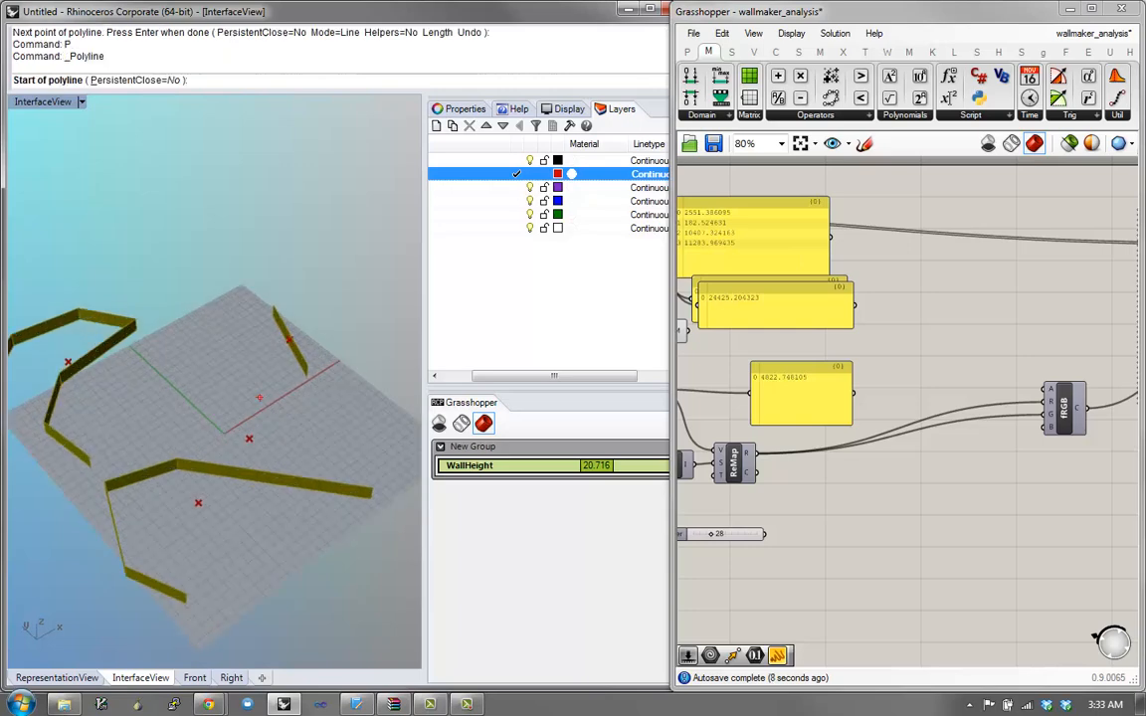
click(219, 382)
click(300, 435)
click(271, 521)
click(263, 563)
key(Return)
Step: Draw a large eight-point polyline wall that crosses the grid and loops around beyond its far corner
text(p)
key(Return)
click(153, 421)
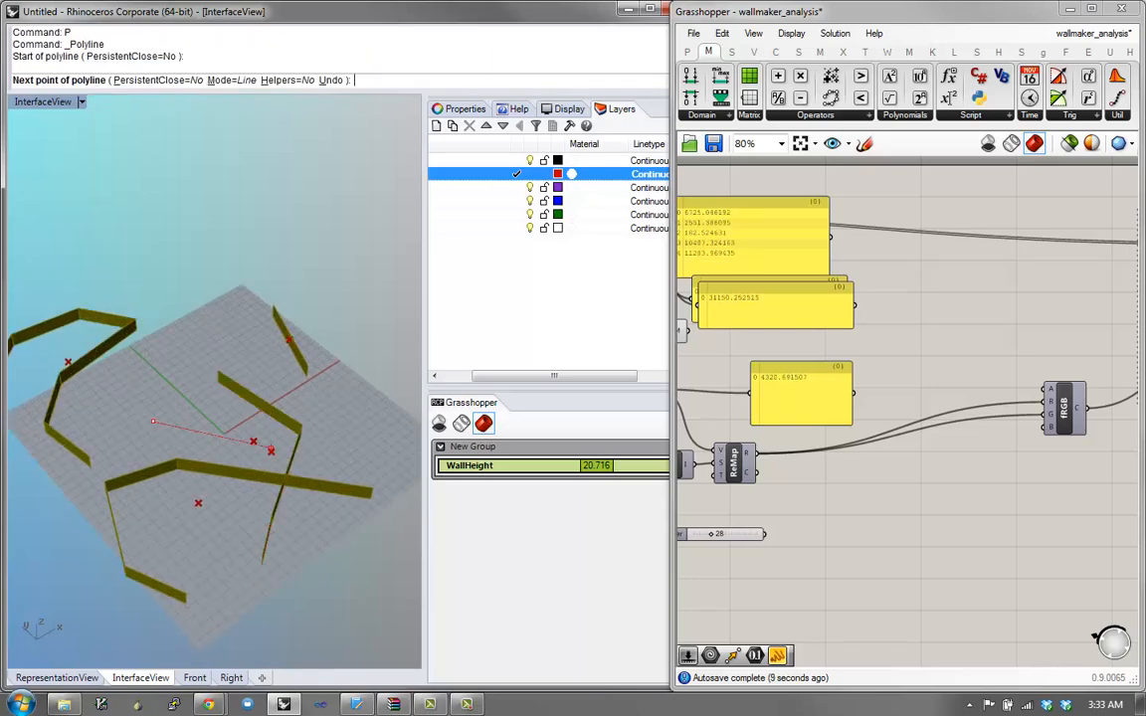
click(375, 436)
click(370, 295)
click(277, 208)
click(177, 202)
click(141, 310)
click(217, 302)
click(223, 281)
key(Return)
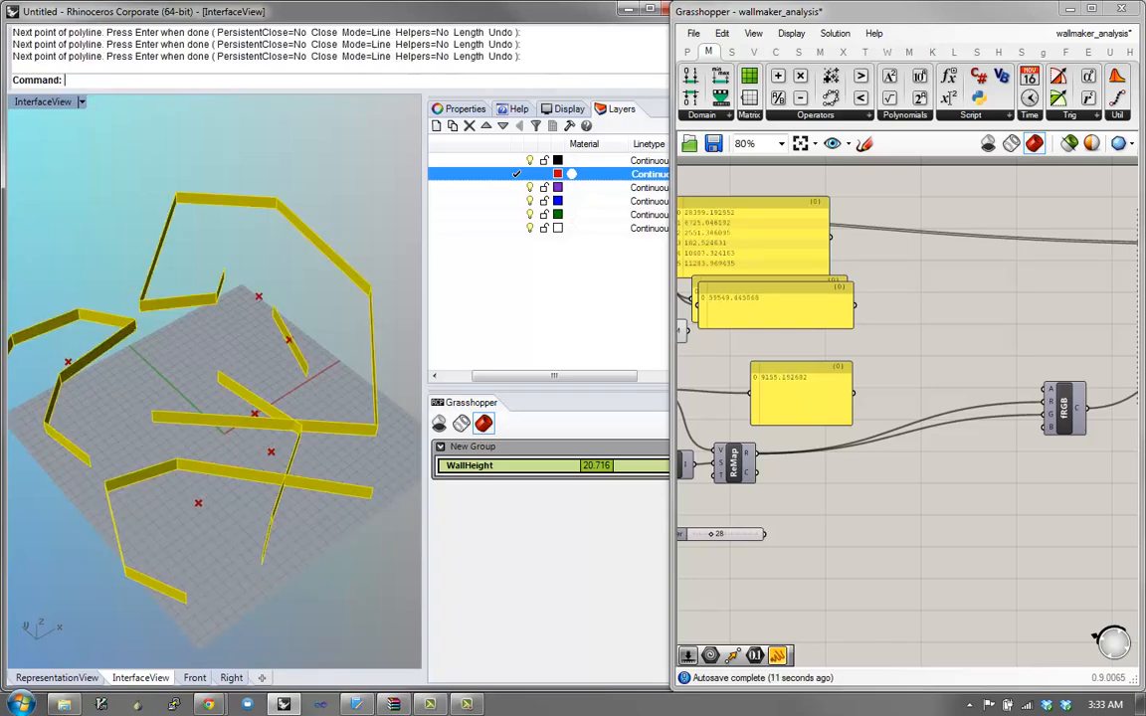
Step: Draw a six-point polyline wall that starts beyond the grid, crosses its far part and hooks back
text(p)
key(Return)
click(87, 217)
click(131, 380)
click(203, 355)
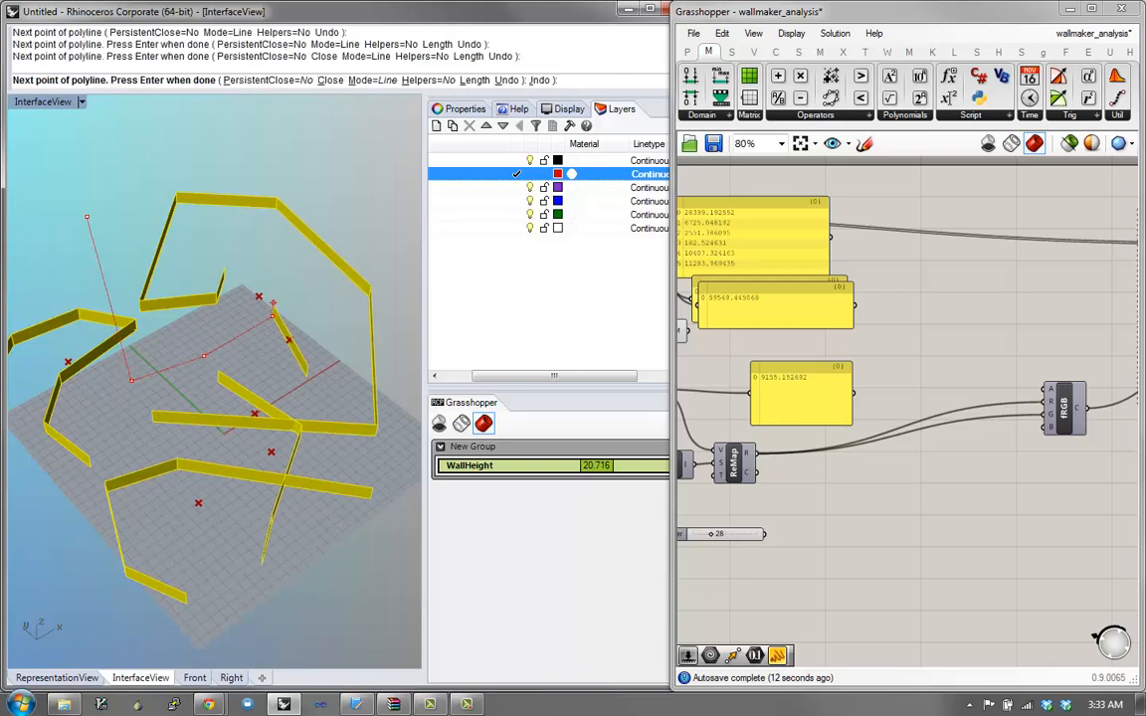
click(271, 316)
click(263, 250)
click(210, 236)
key(Return)
Step: Delete the large looping wall that runs around the far corner of the grid
scroll(198, 242, down, 5)
mouse_move(198, 242)
right_down()
mouse_move(185, 310)
mouse_move(190, 264)
right_up()
click(187, 289)
text(e)
key(Return)
scroll(269, 336, up, 6)
Step: Draw a bent polyline wall along the east edge of the grid
text(p)
key(Return)
click(308, 303)
click(258, 372)
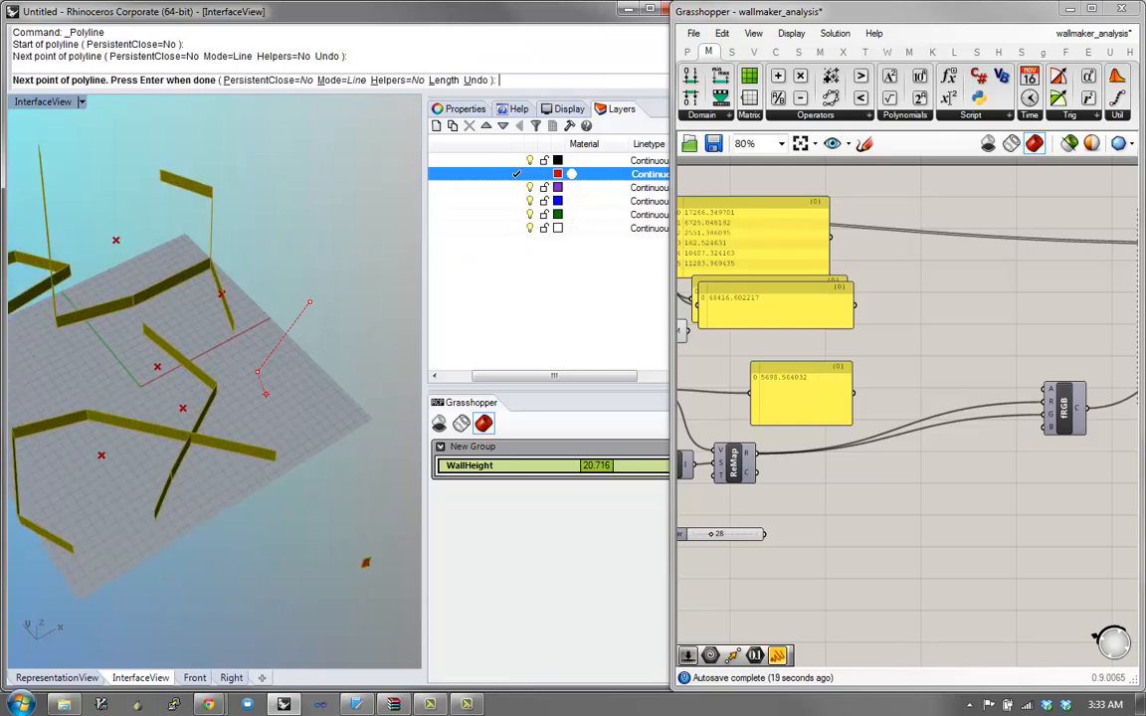
click(273, 405)
click(298, 440)
click(288, 500)
key(Return)
Step: Draw a polyline wall over the west part of the grid that turns and runs past its near corner
scroll(240, 448, down, 4)
text(p)
key(Return)
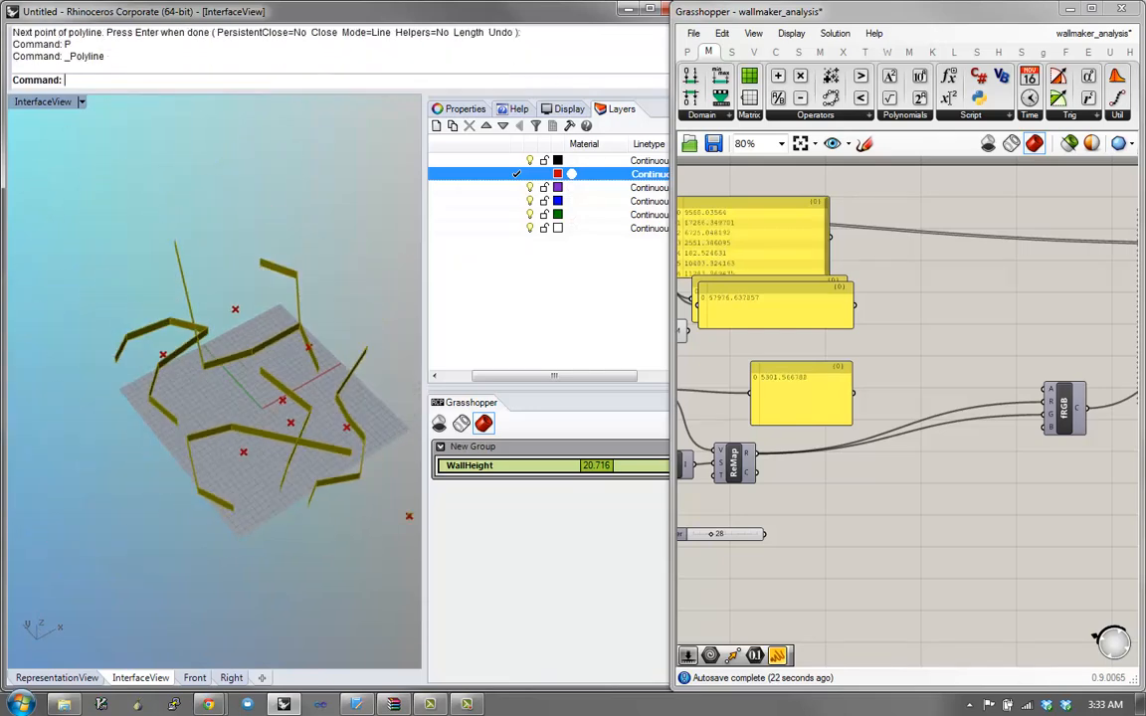
click(162, 413)
click(200, 400)
click(234, 406)
click(240, 559)
key(Return)
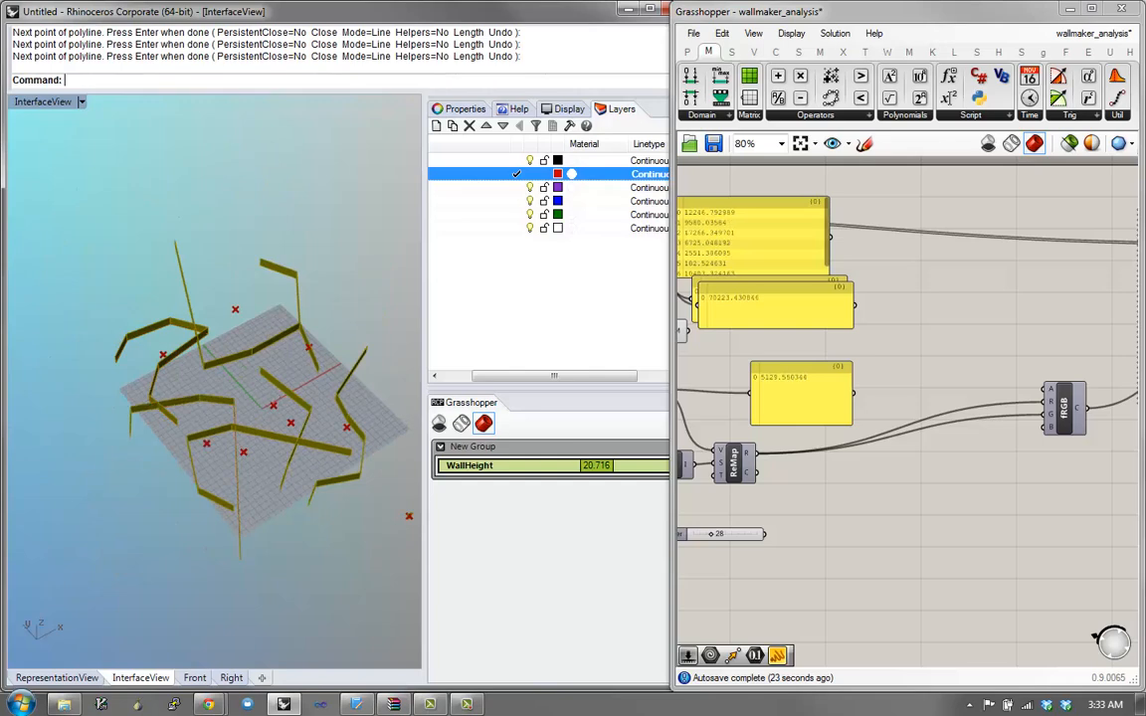
Step: Draw a long bent polyline wall outside the west side of the grid
text(p)
key(Return)
click(78, 329)
click(85, 409)
click(127, 469)
click(117, 517)
key(Return)
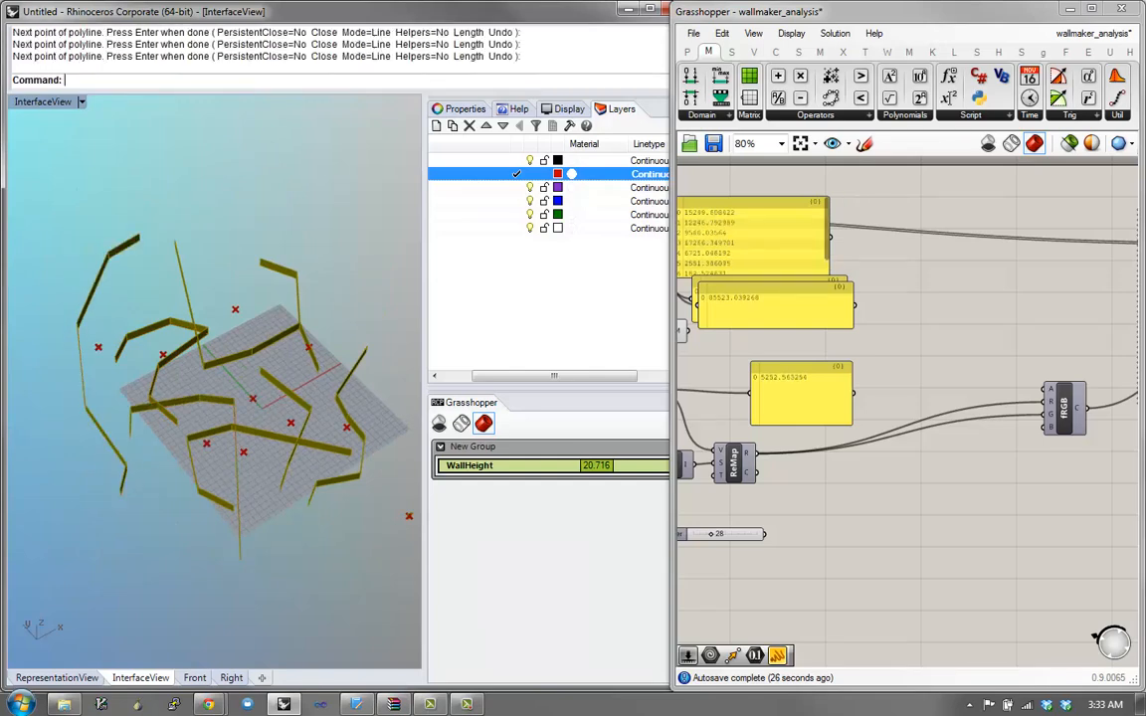
Step: Draw a tiny two-point polyline wall beyond the far edge of the grid
text(p)
key(Return)
click(195, 273)
click(198, 275)
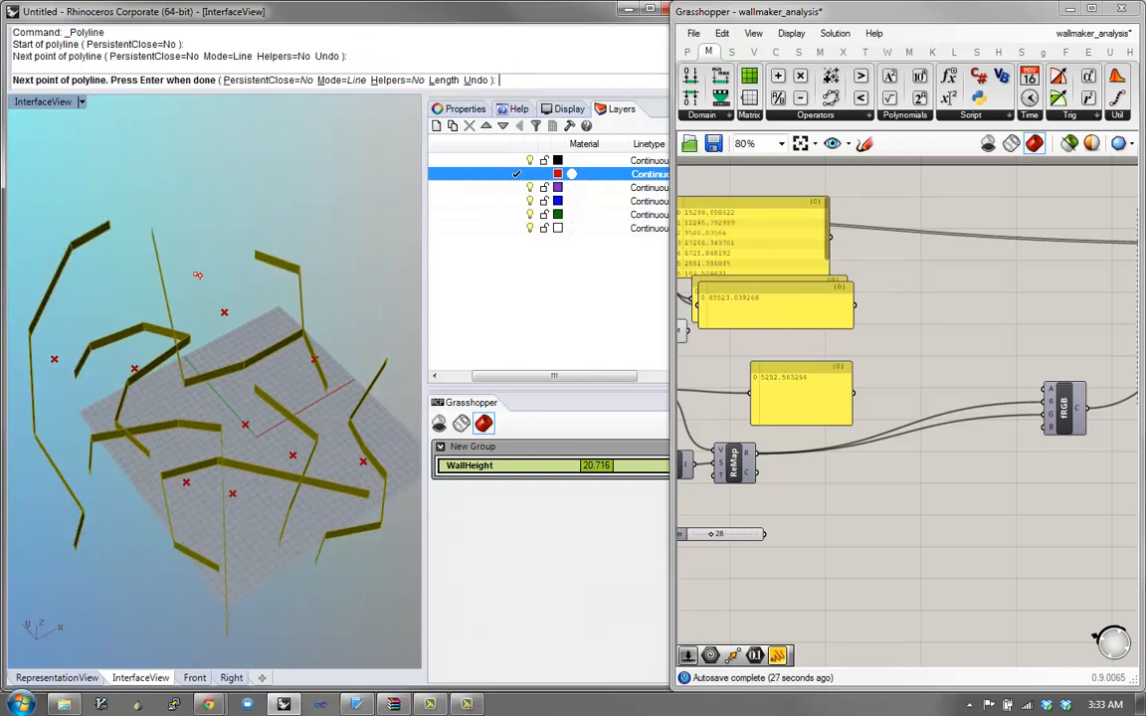
key(Return)
Step: Draw a very large seven-point polyline wall wrapping around the far, west and near sides of all the other walls
text(p)
key(Return)
click(281, 211)
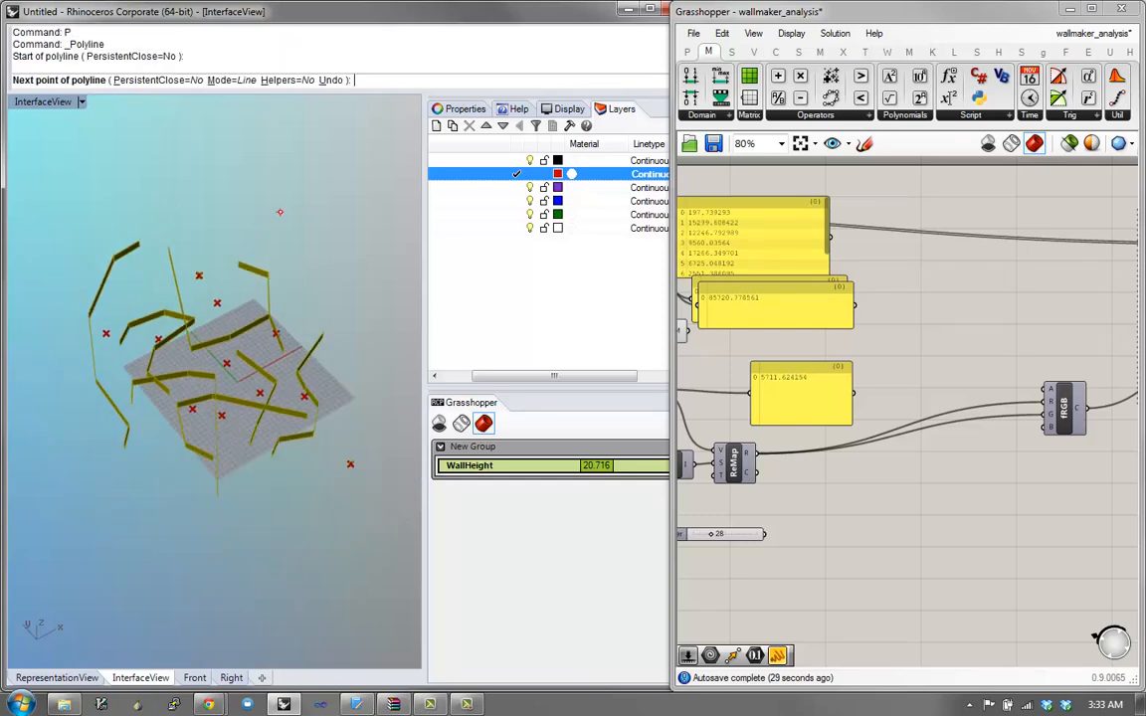
click(22, 228)
click(12, 460)
click(98, 549)
click(200, 577)
click(306, 553)
click(409, 545)
key(Return)
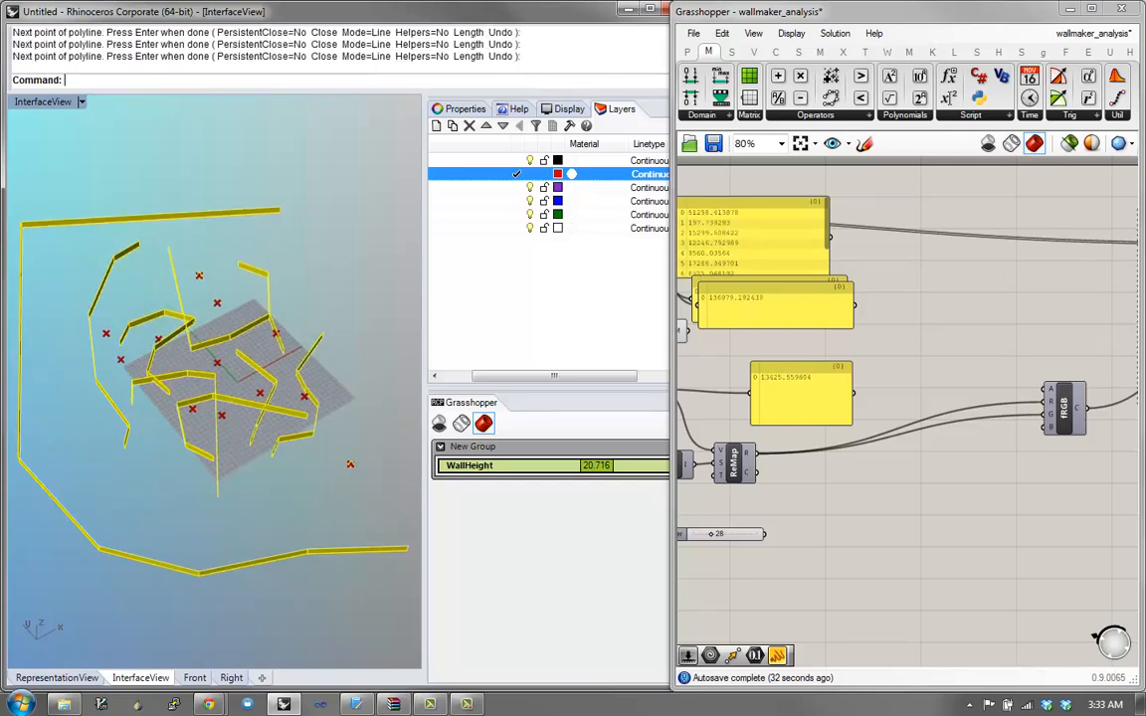
Step: Delete the very large polyline wall that wraps around the other walls
right_drag(398, 537, 394, 489)
right_drag(234, 428, 226, 468)
scroll(232, 448, up, 6)
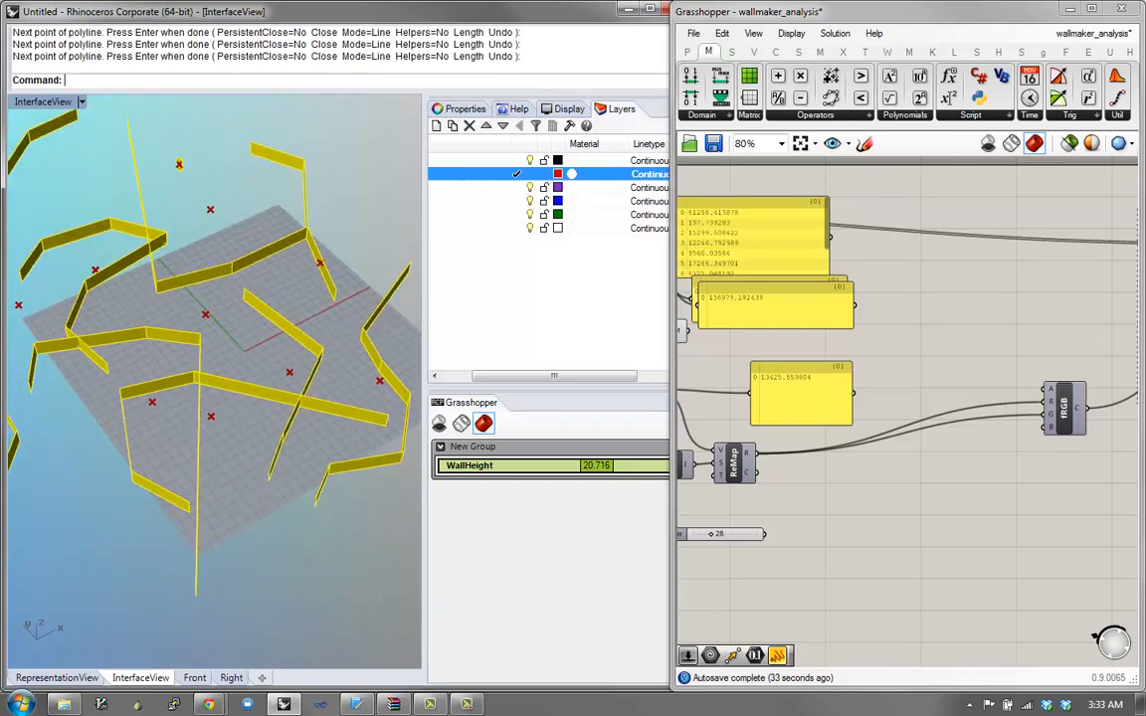
scroll(227, 457, down, 6)
drag(229, 512, 189, 642)
key(Escape)
right_drag(204, 557, 201, 504)
drag(200, 504, 159, 561)
text(e)
key(Return)
right_drag(221, 408, 204, 439)
scroll(204, 439, up, 2)
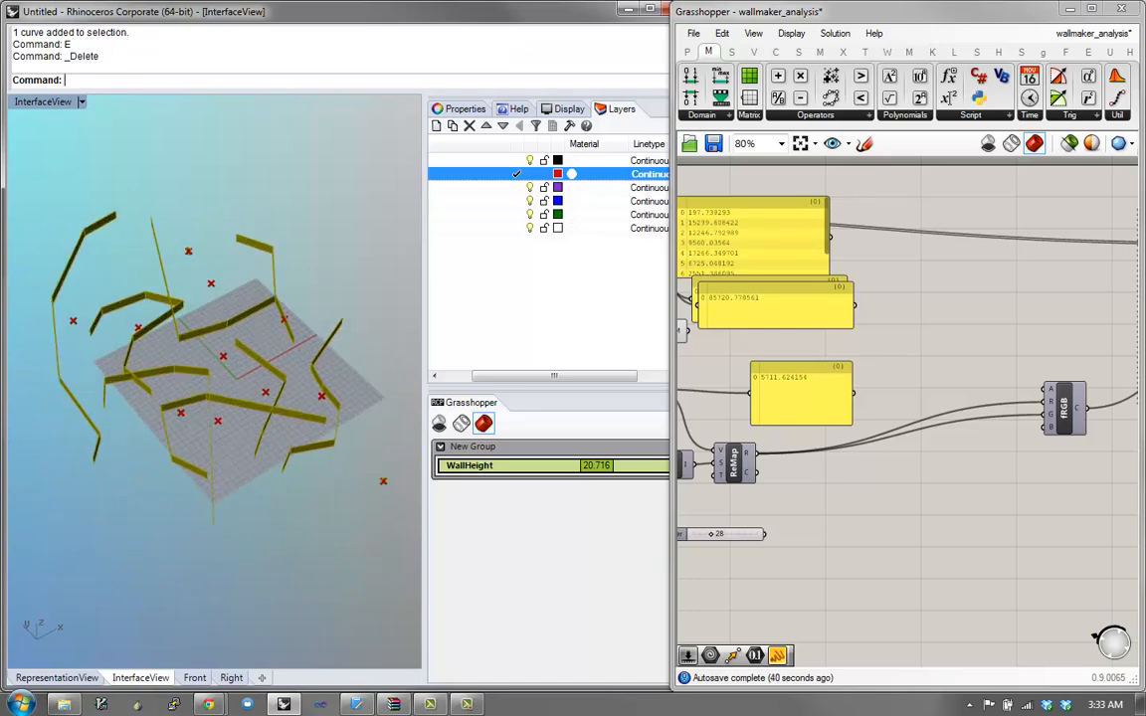
Step: Draw a zigzag five-point polyline wall in front of the grid's near corner
key(Return)
click(246, 465)
click(262, 498)
click(220, 548)
click(174, 601)
click(209, 649)
key(Return)
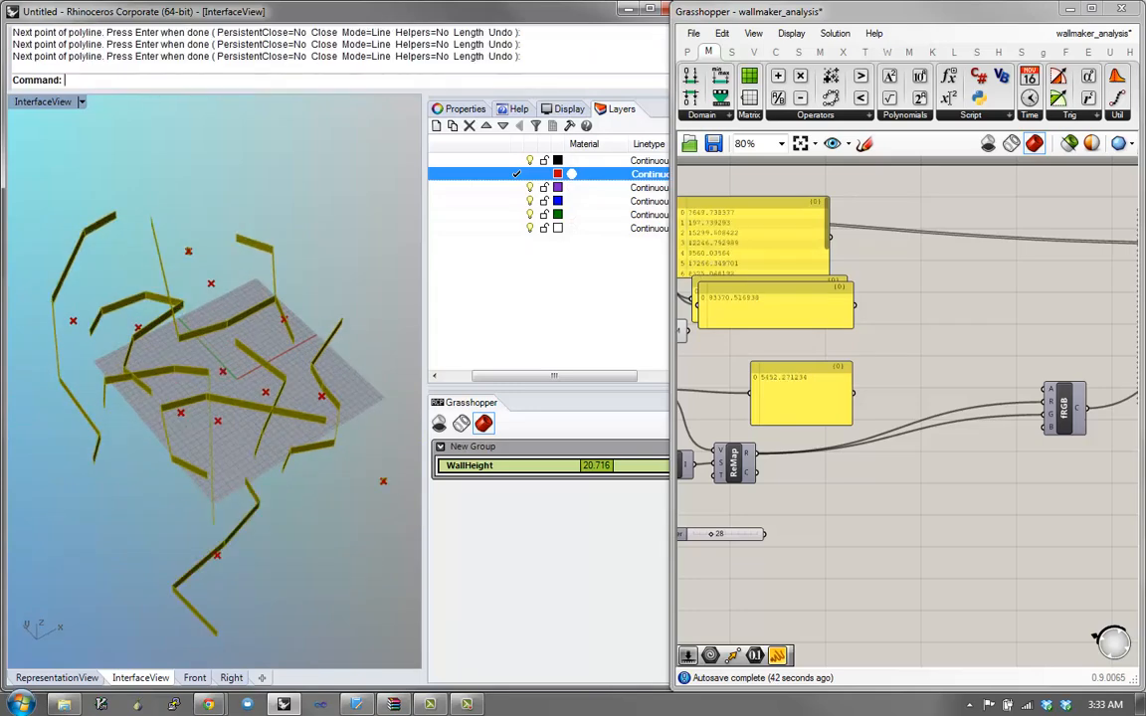
Step: Draw a large multi-segment polyline wall enclosing the other walls, crossing the zigzag wall and curving around the far side
right_drag(210, 647, 189, 632)
text(p)
key(Return)
click(294, 575)
click(129, 519)
click(75, 459)
click(46, 330)
click(98, 180)
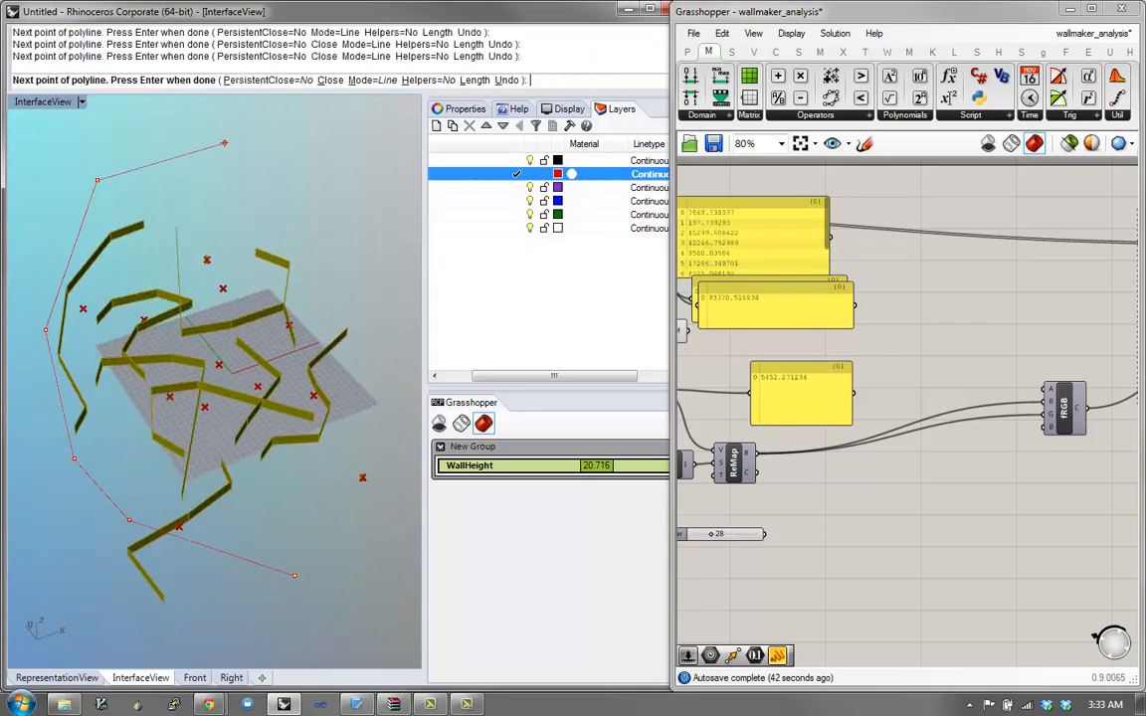
click(233, 144)
key(Return)
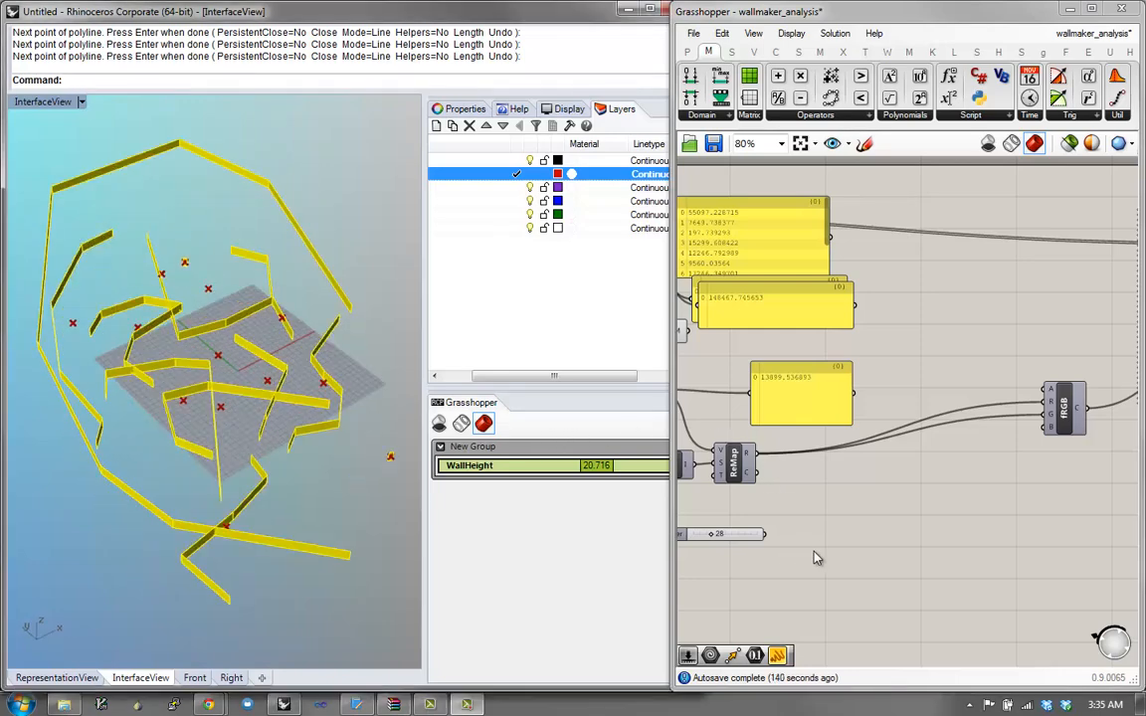
Step: Raise the WallHeight slider to 25.775
right_drag(795, 476, 900, 488)
right_drag(330, 400, 334, 486)
drag(44, 234, 38, 182)
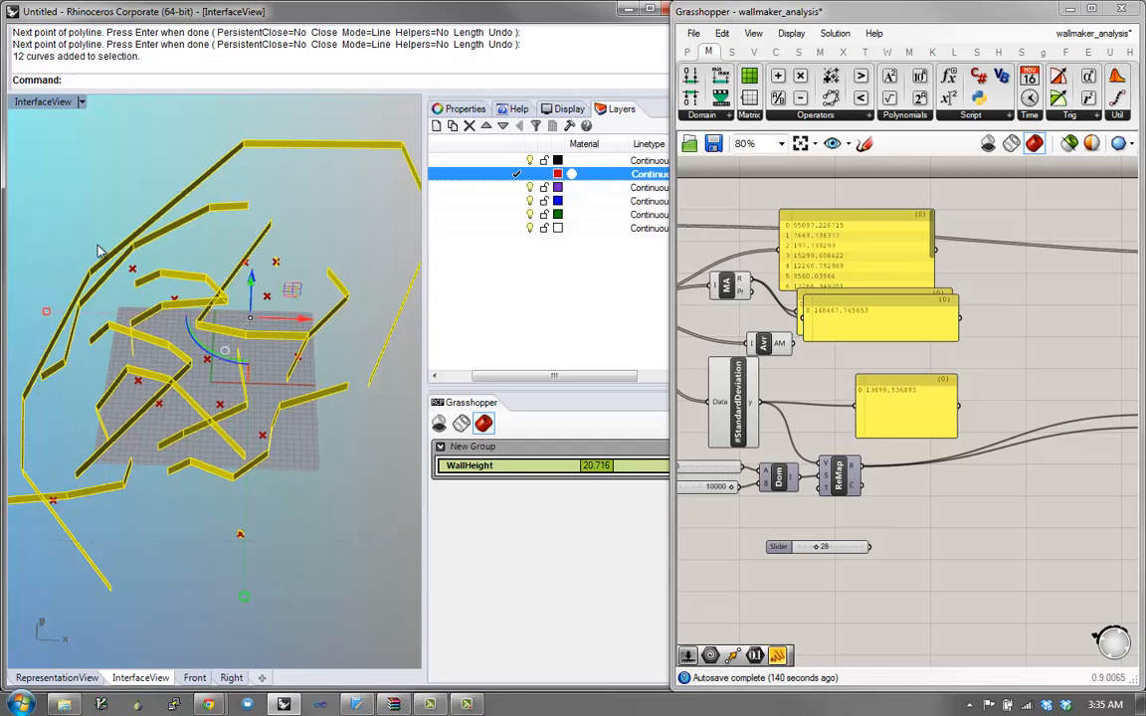
right_drag(122, 256, 252, 335)
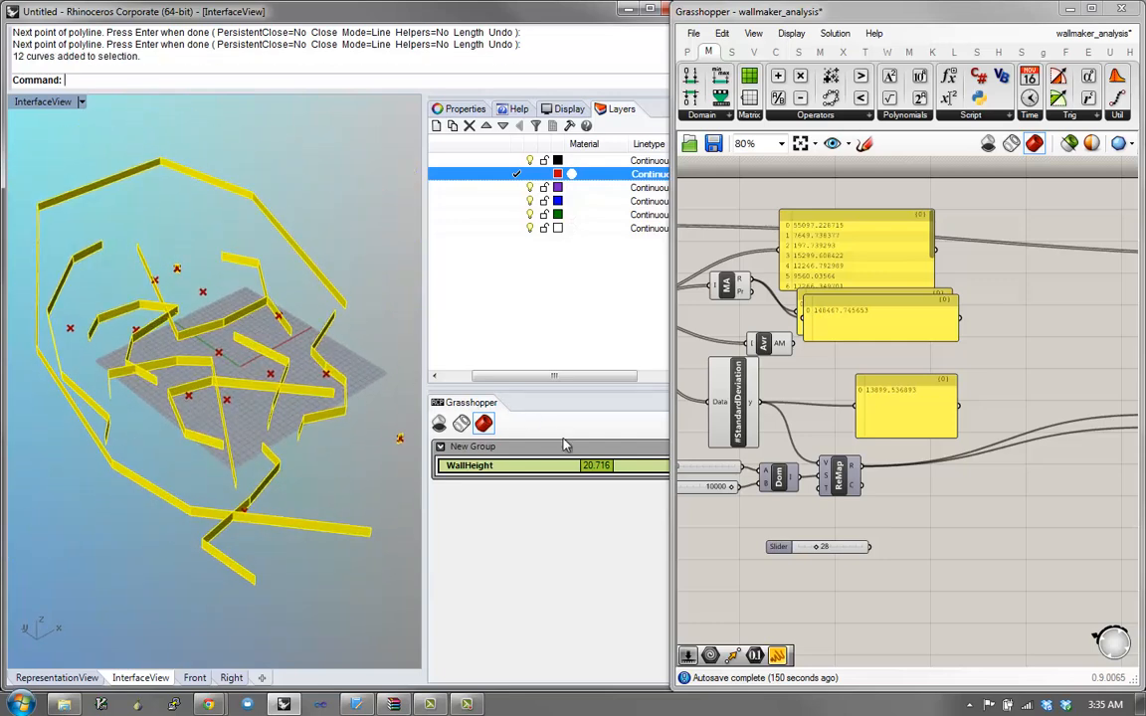
drag(599, 465, 640, 472)
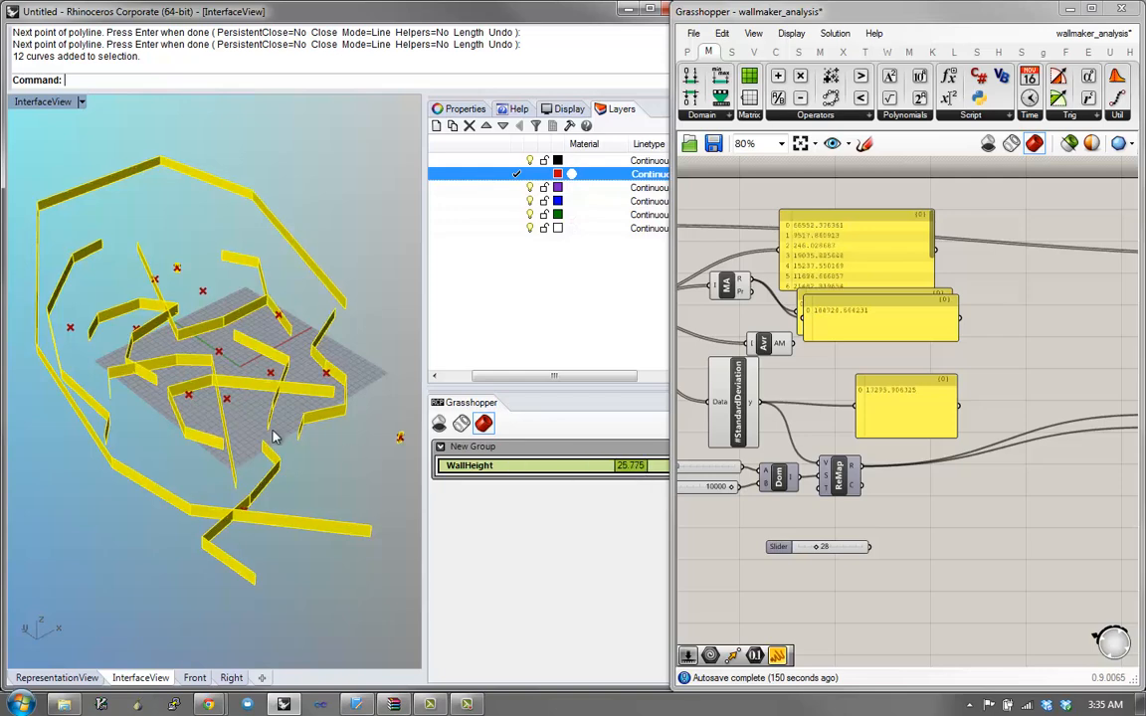
right_drag(275, 437, 266, 475)
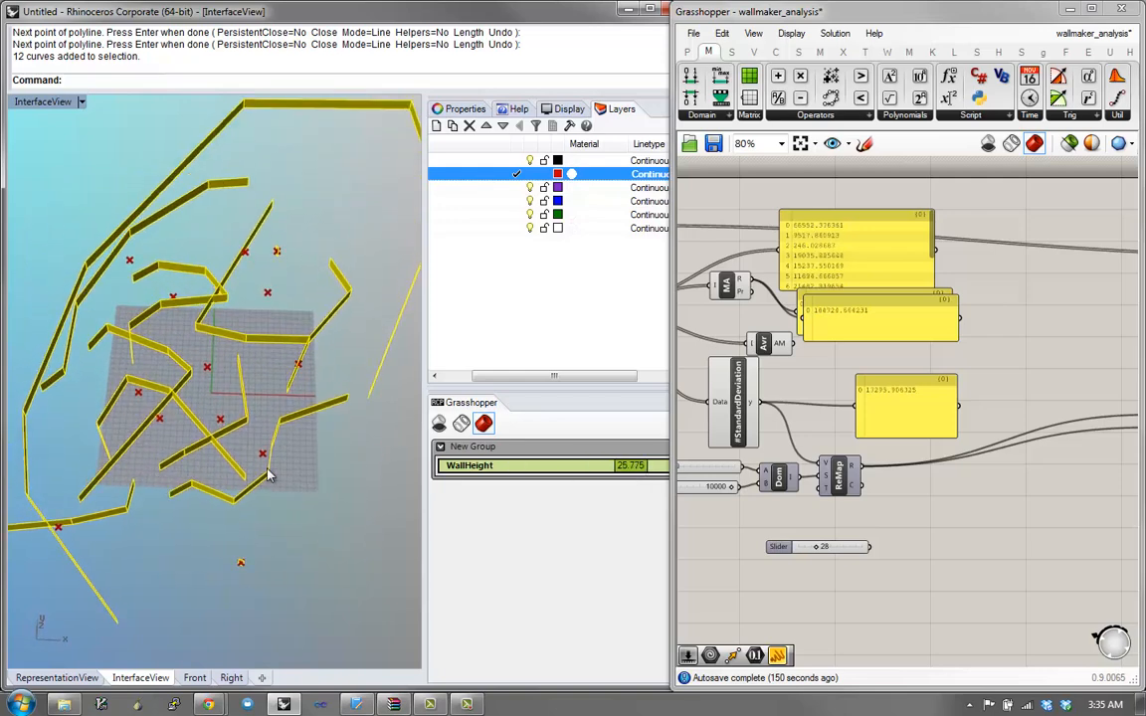
Step: Connect the Area component's area output to the ReMap value input, replacing the standard deviation
drag(831, 476, 835, 461)
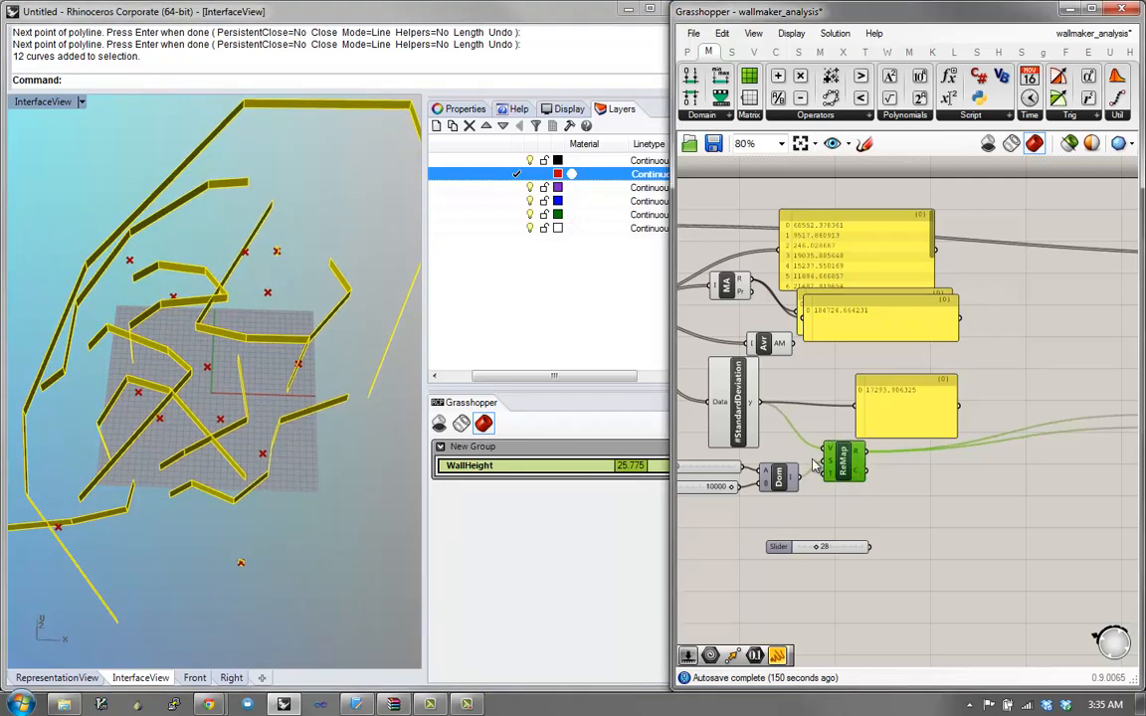
right_drag(814, 466, 905, 480)
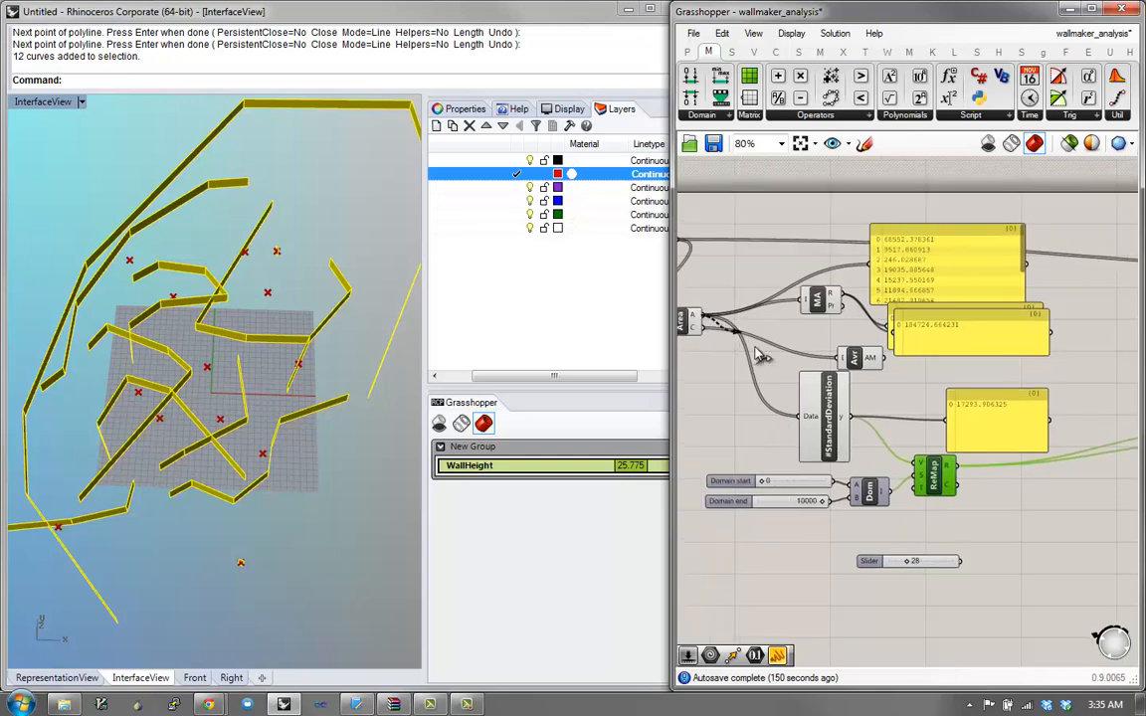
drag(761, 356, 935, 482)
Step: Delete the source domain component of ReMap together with its Domain start and Domain end sliders
mouse_move(931, 479)
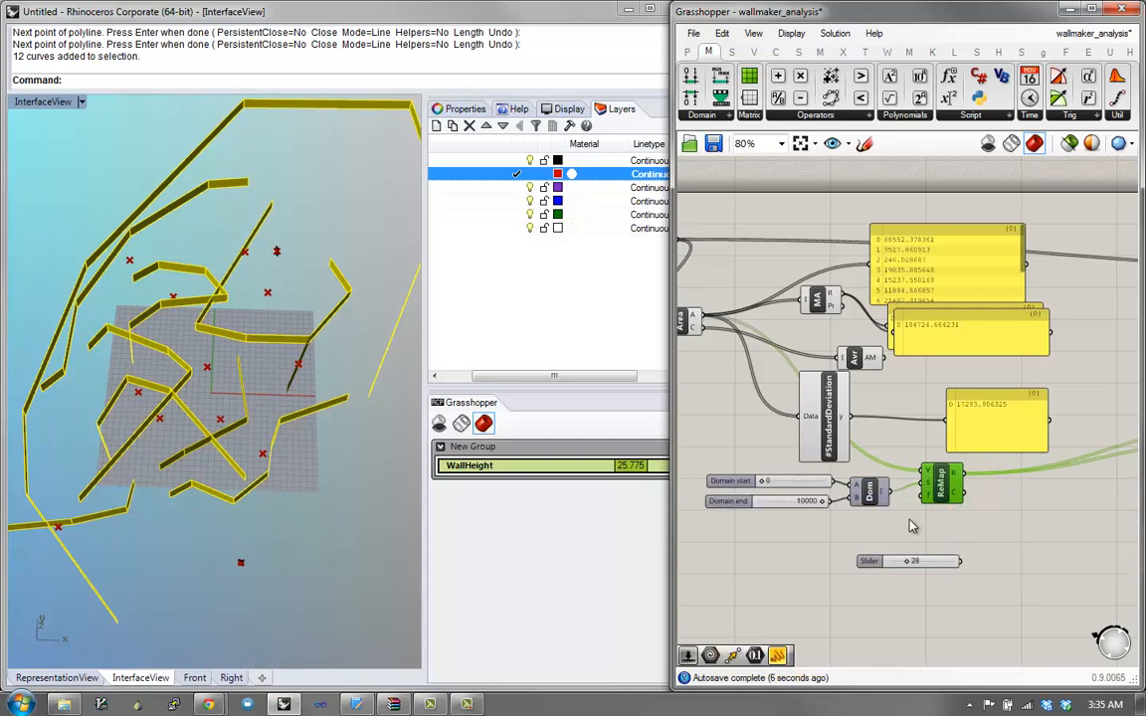
drag(895, 539, 802, 473)
key(Delete)
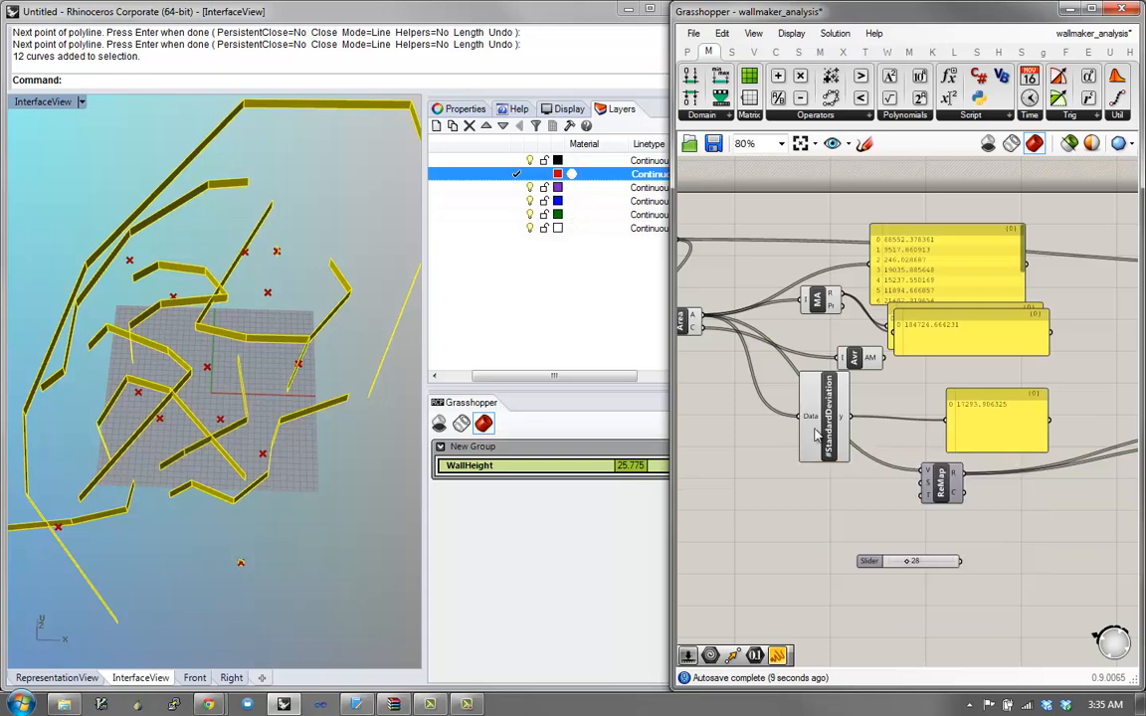
Step: Add a Bounds component fed by the Area component's area output and wire its domain to ReMap's source input
double_click(805, 494)
text(bou)
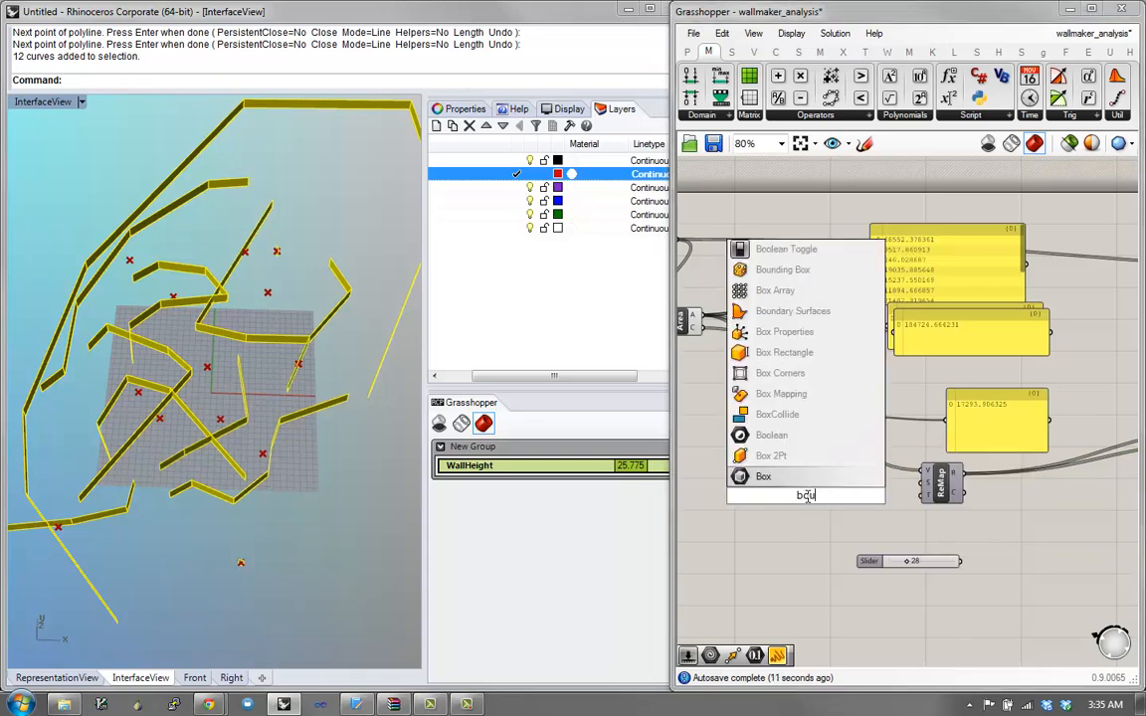
text(nds)
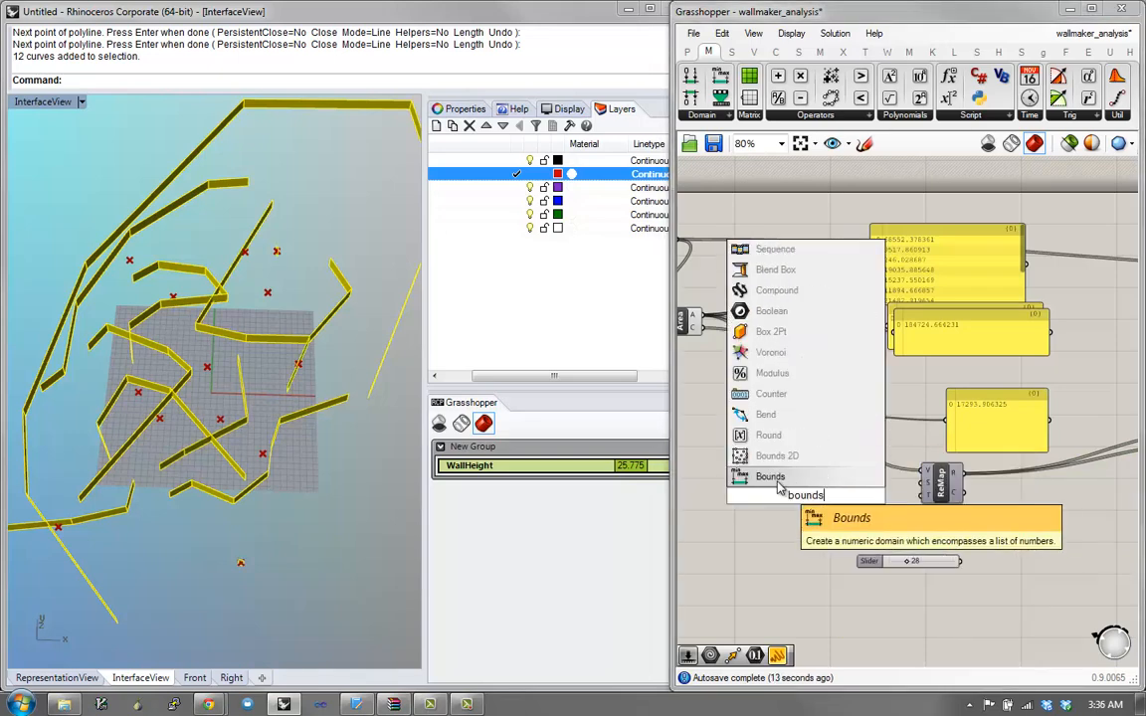
click(778, 482)
drag(789, 495, 700, 317)
mouse_move(821, 500)
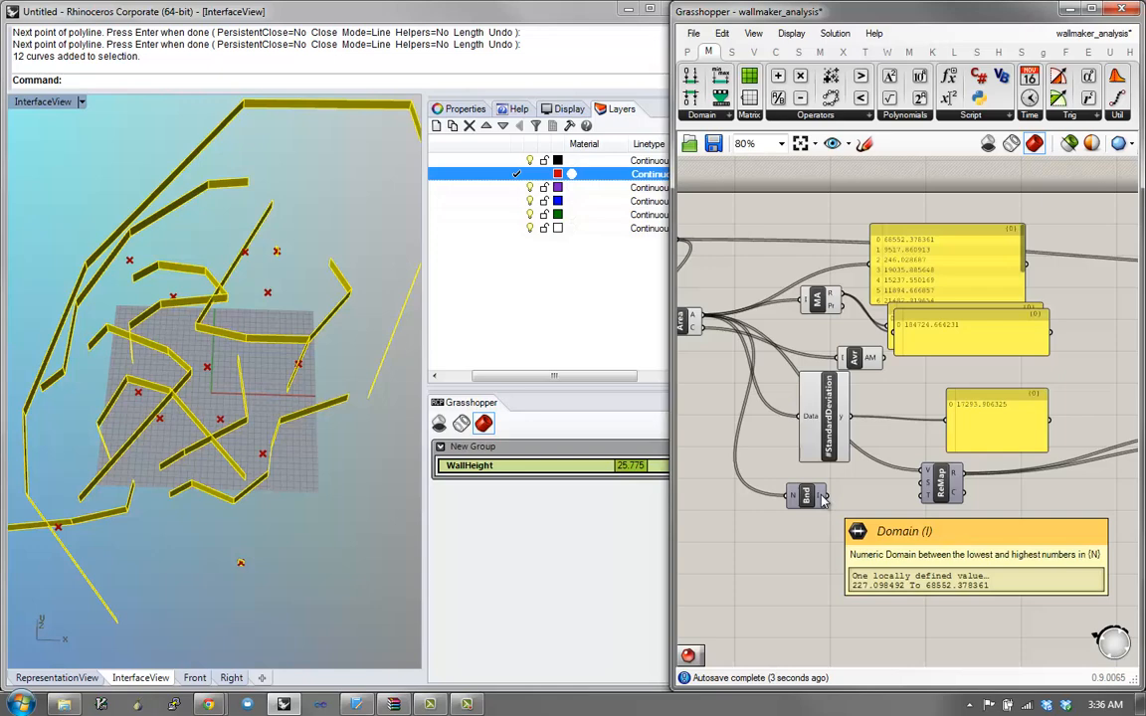
drag(822, 495, 897, 487)
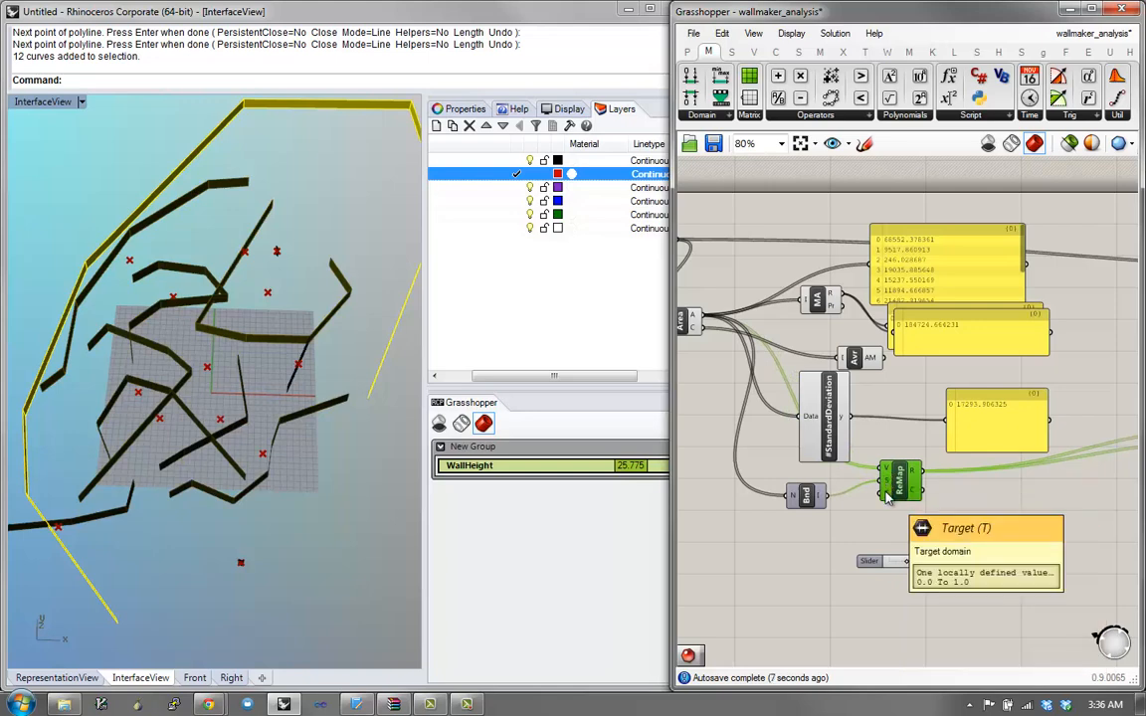
Step: Reposition the fRGB component slightly lower and closer to the ReMap component
right_drag(1062, 471, 825, 489)
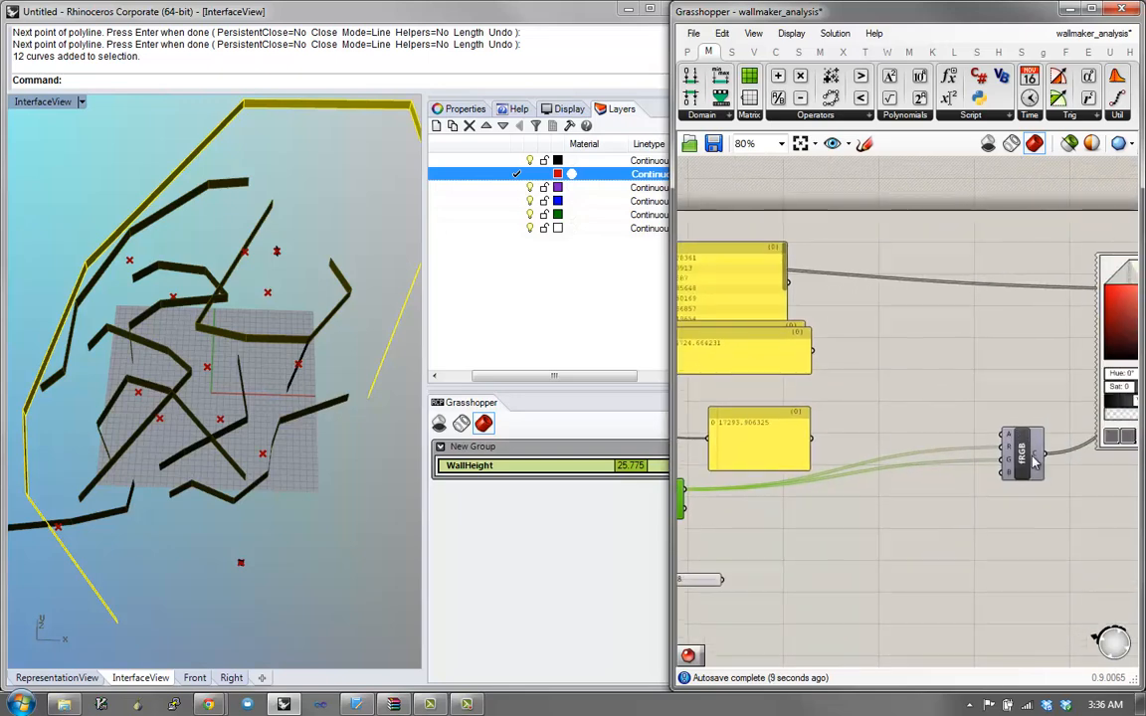
drag(1035, 459, 1016, 473)
click(718, 406)
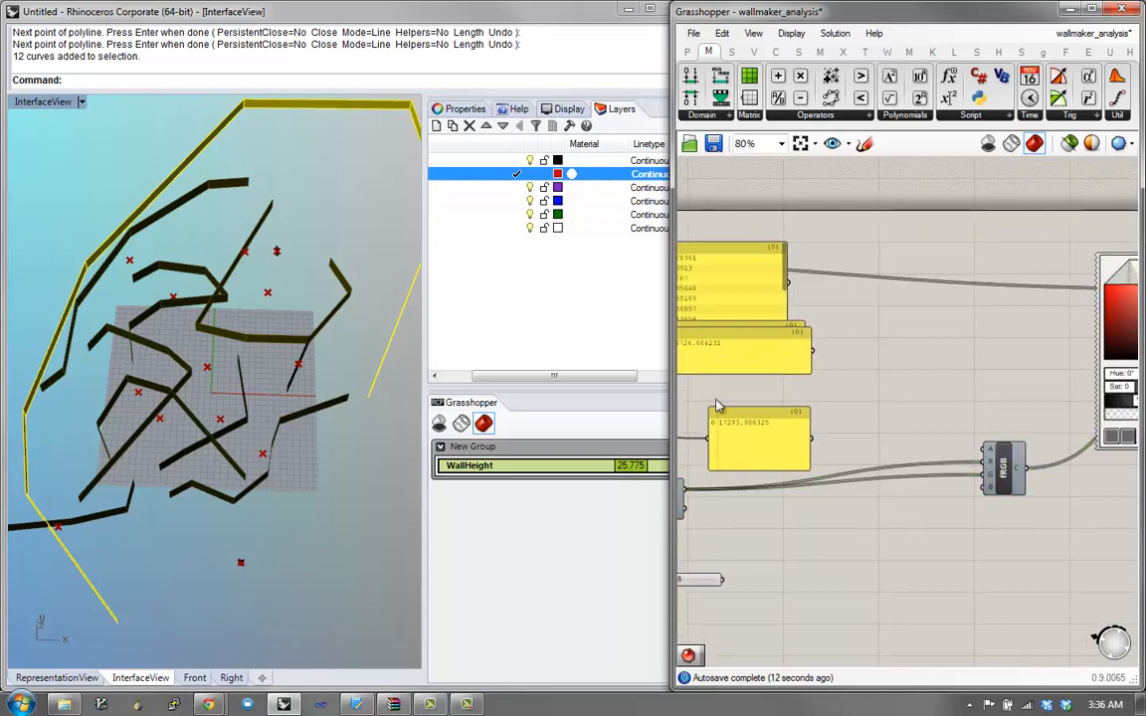
Step: Delete the long outer wall curve that wraps around the other walls
right_drag(143, 379, 153, 320)
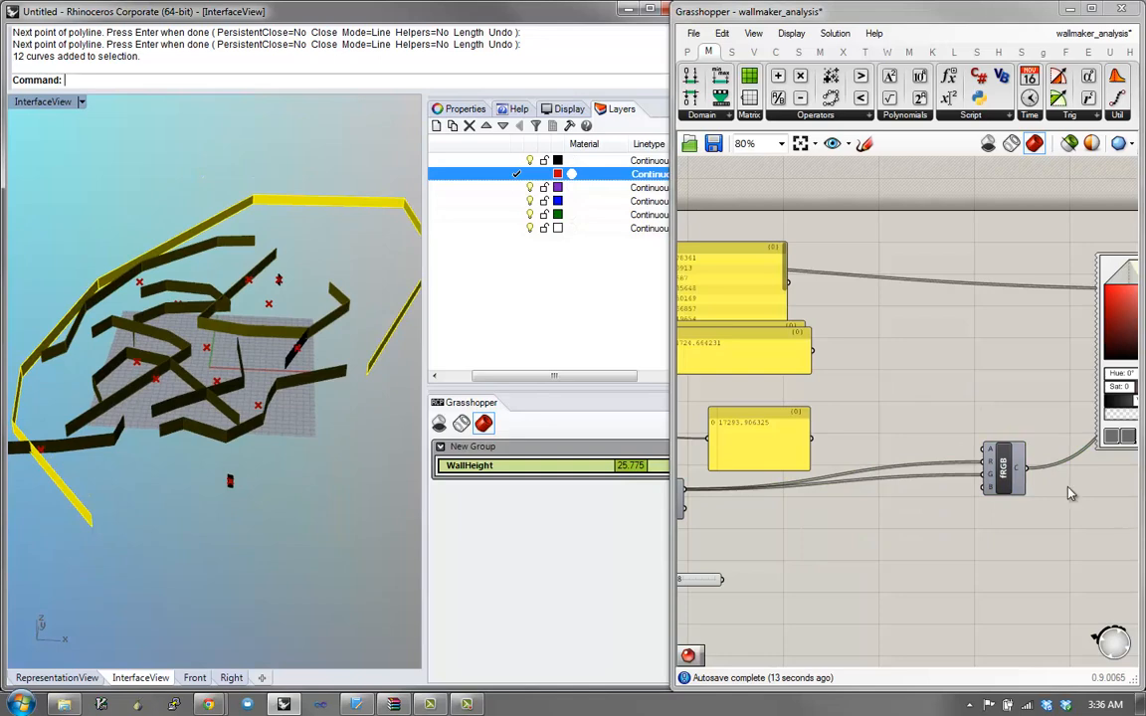
right_drag(1070, 493, 839, 508)
mouse_move(788, 487)
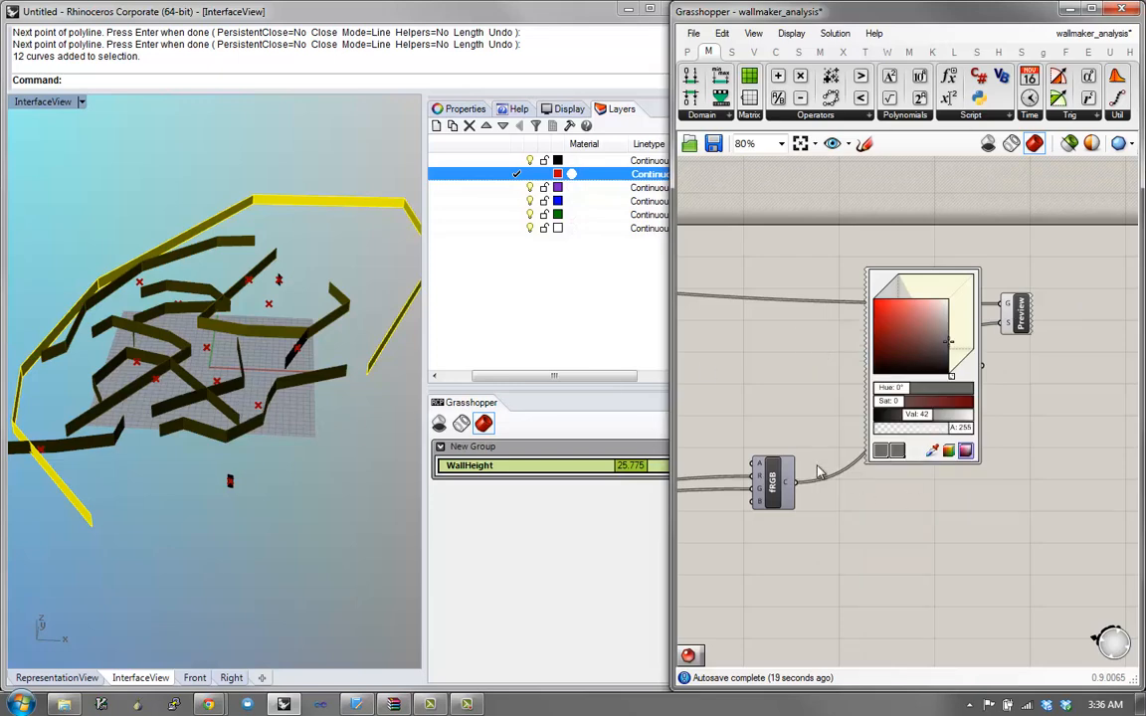
right_drag(224, 385, 242, 475)
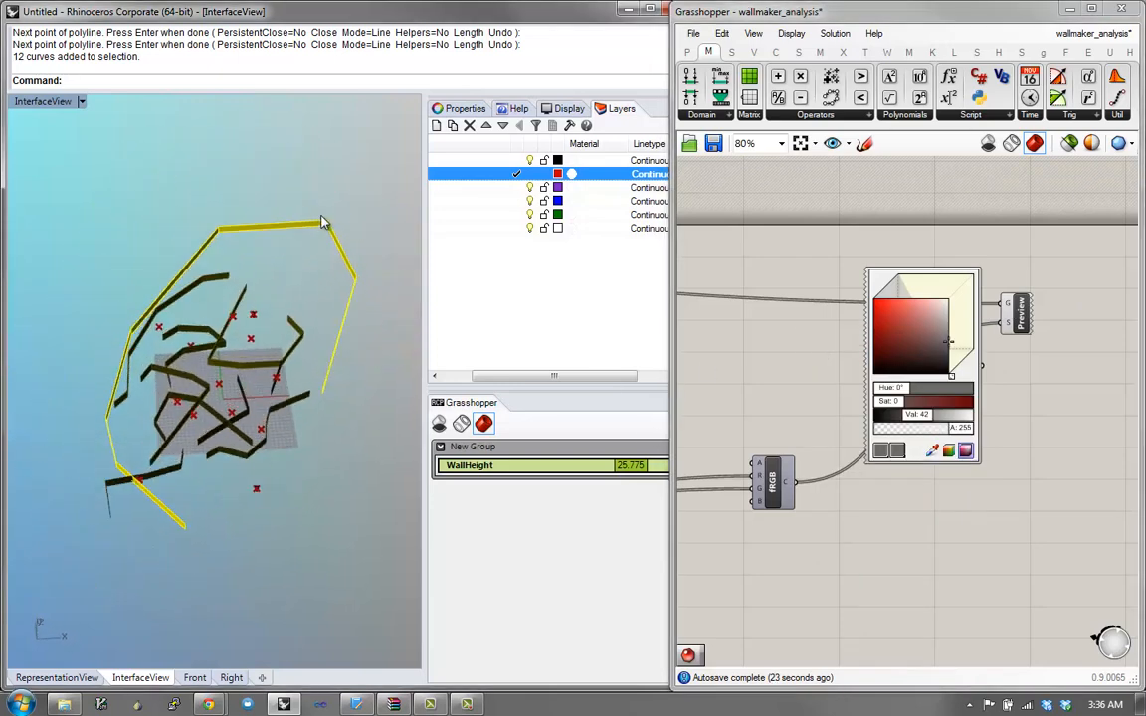
drag(303, 258, 296, 266)
text(e)
key(Return)
scroll(230, 336, up, 5)
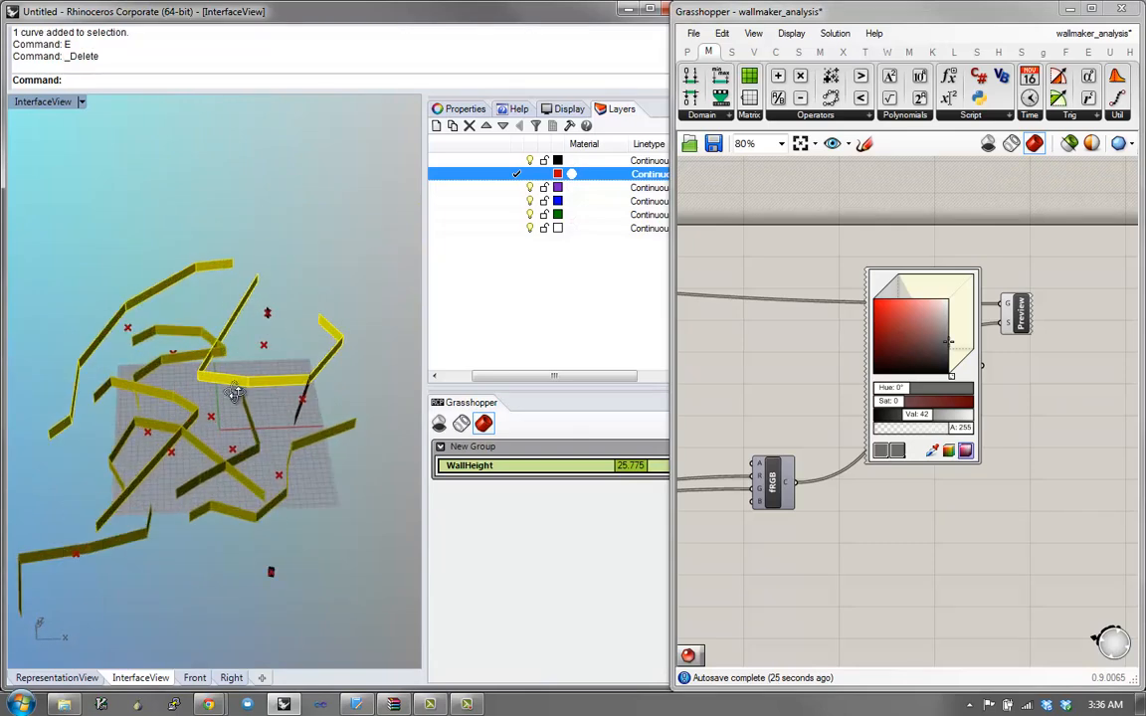
Step: Draw a hooked multi-segment polyline wall in the open area in front of the grid
right_drag(233, 390, 231, 290)
right_drag(199, 335, 238, 380)
click(189, 400)
click(187, 372)
click(211, 340)
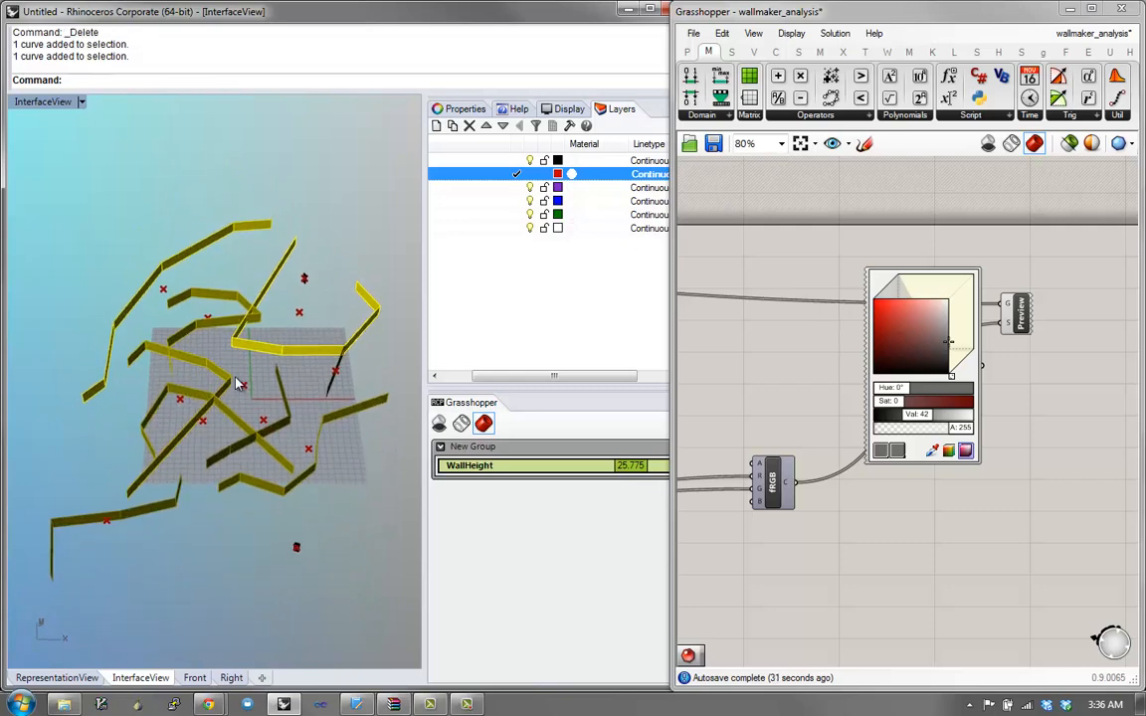
text(p)
key(Return)
click(118, 443)
click(117, 547)
click(198, 575)
click(257, 561)
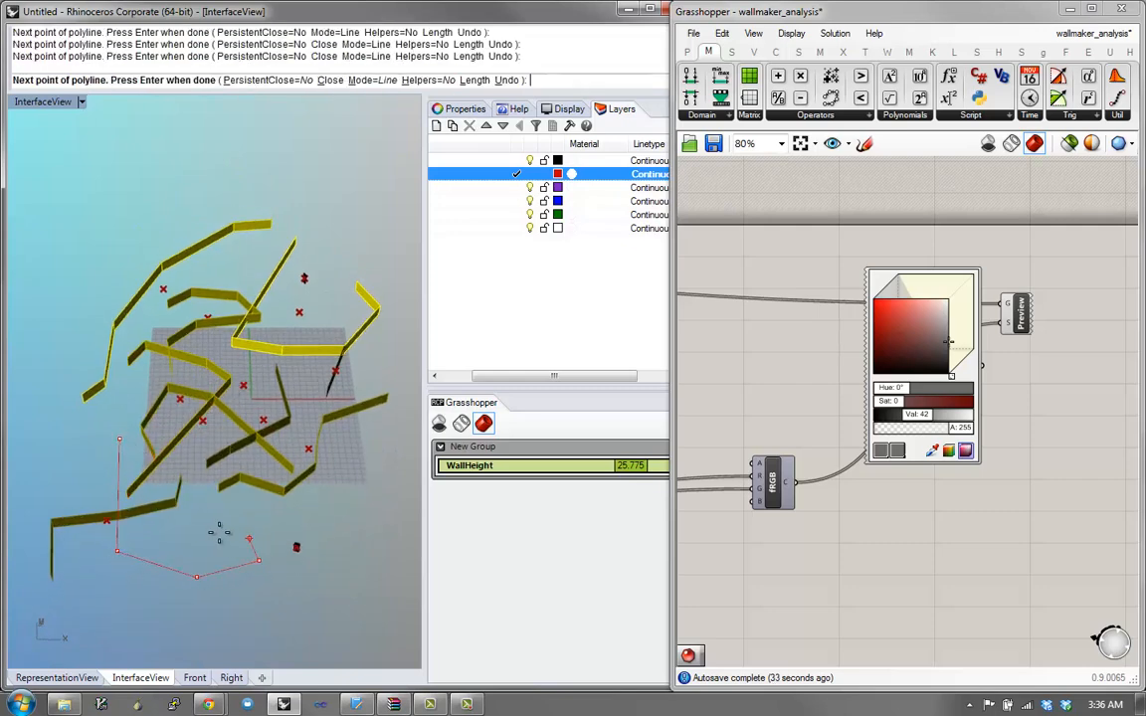
click(212, 534)
key(Return)
Step: Draw a long open polyline wall from the small isolated wall around the outer side of the group
right_drag(193, 496, 223, 497)
text(p)
key(Return)
click(307, 554)
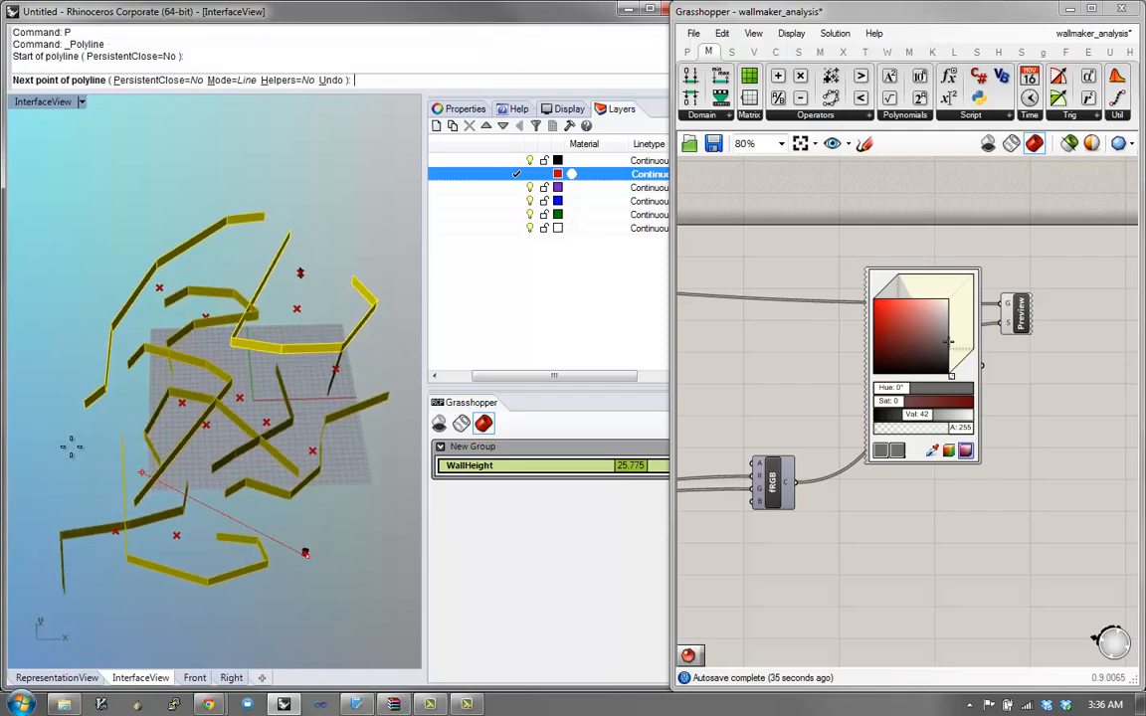
click(69, 447)
click(60, 286)
key(Return)
Step: Draw a five-point polyline wall sweeping over the far side of the group and down across the grid
right_drag(74, 199, 74, 232)
text(p)
key(Return)
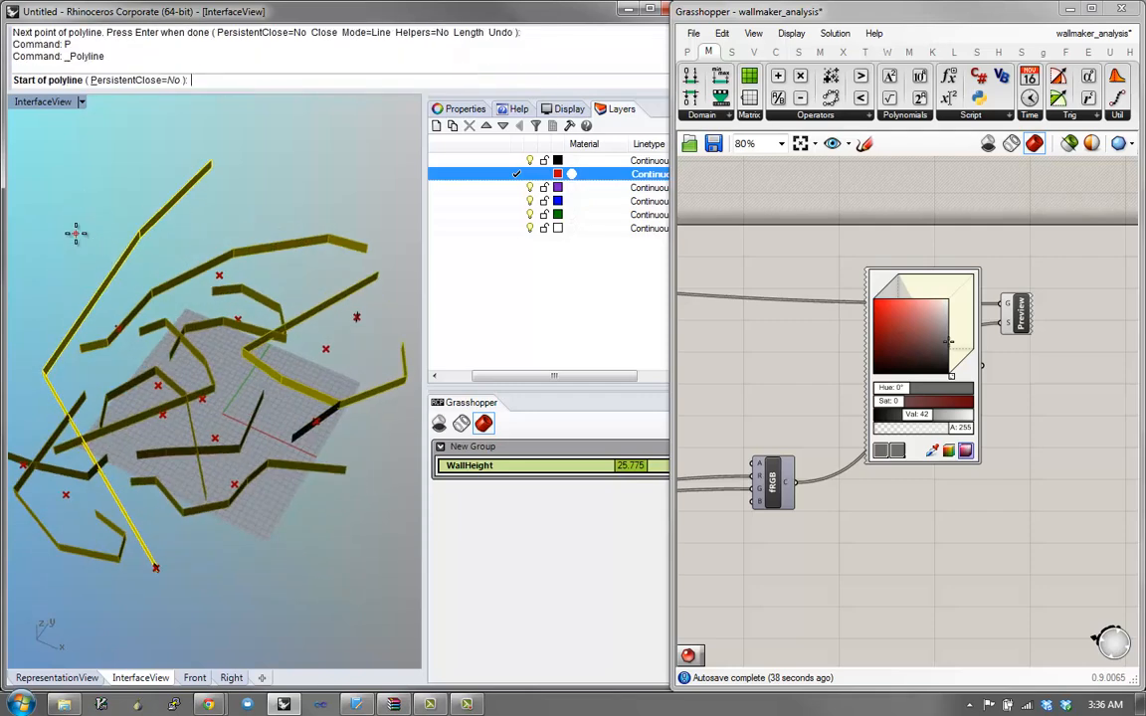
click(75, 233)
click(224, 235)
click(319, 290)
click(323, 415)
click(322, 535)
key(Return)
Step: Delete the short dark wall curve at the edge of the grid
right_drag(296, 537, 275, 471)
scroll(303, 375, up, 5)
click(301, 372)
text(e)
key(Return)
right_drag(282, 408, 347, 360)
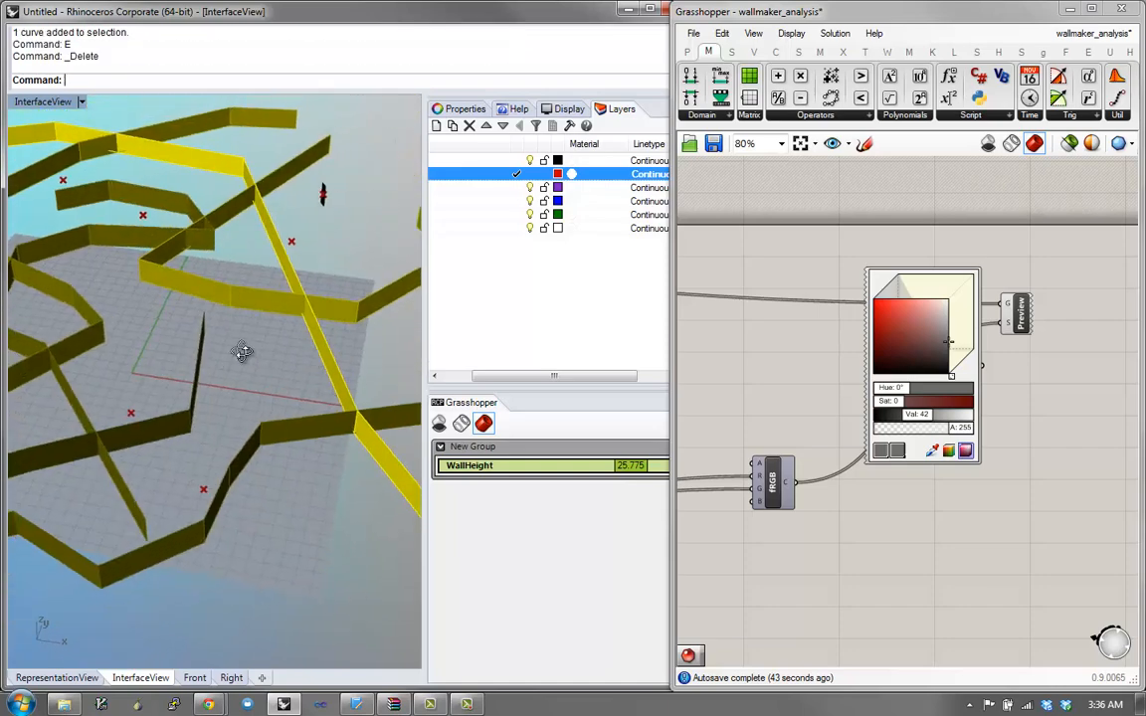
Step: Draw a tiny three-point polyline wall in the empty area outside the group
mouse_move(243, 353)
right_down()
mouse_move(332, 400)
mouse_move(343, 393)
mouse_move(257, 315)
mouse_move(245, 376)
right_up()
text(p)
key(Return)
click(202, 511)
click(212, 515)
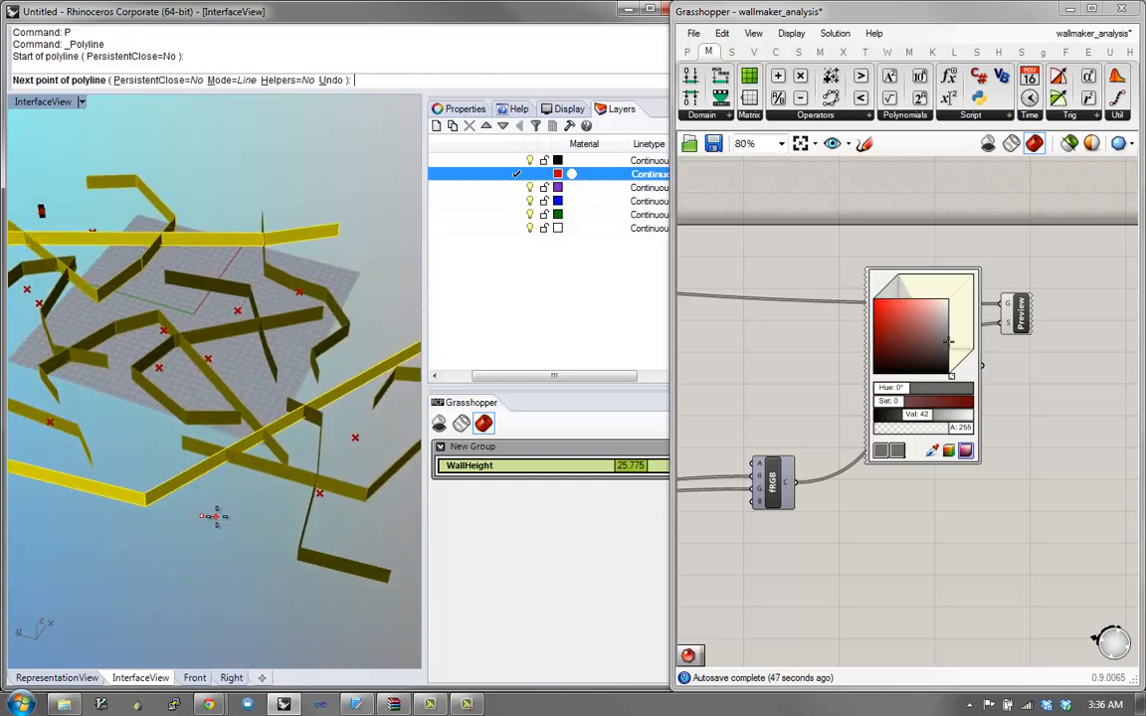
click(227, 524)
key(Return)
scroll(215, 532, up, 6)
click(193, 500)
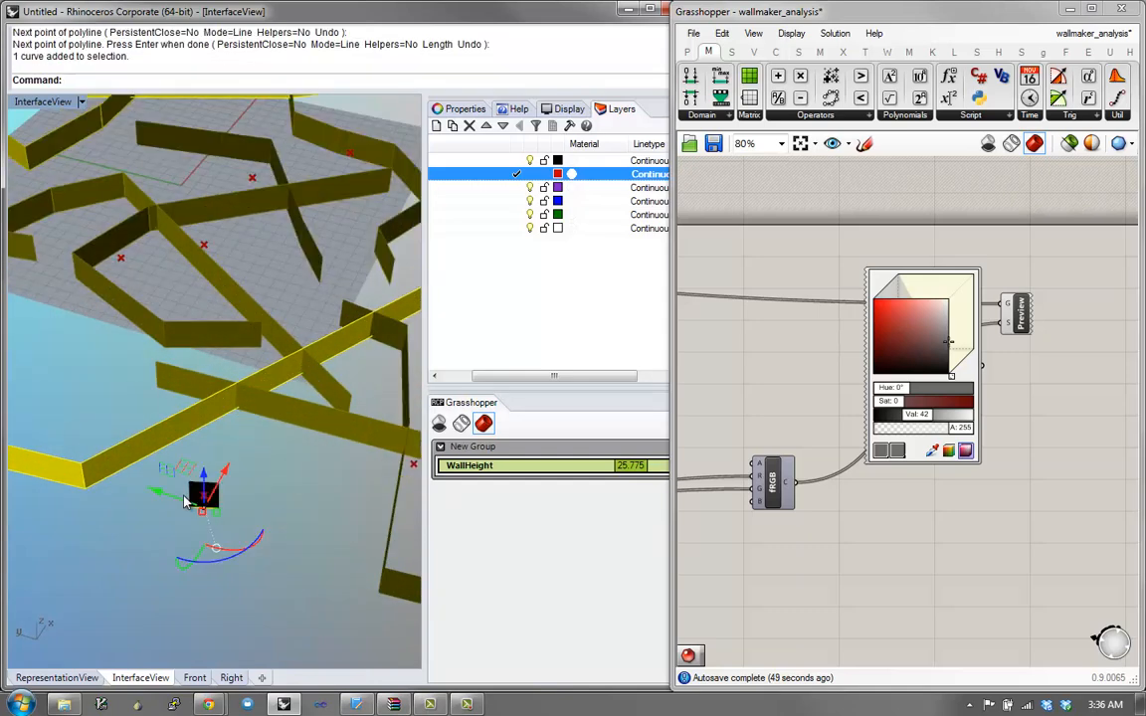
Step: Draw a large seven-point polyline wall that loops around and crosses the existing walls
scroll(212, 477, down, 16)
right_drag(235, 455, 189, 433)
text(p)
key(Return)
click(141, 518)
click(251, 396)
click(255, 321)
click(181, 274)
click(108, 379)
click(50, 393)
click(220, 520)
key(Return)
Step: Draw an even larger eight-point polyline wall enclosing most of the wall group
scroll(196, 501, up, 4)
text(p)
key(Return)
click(129, 320)
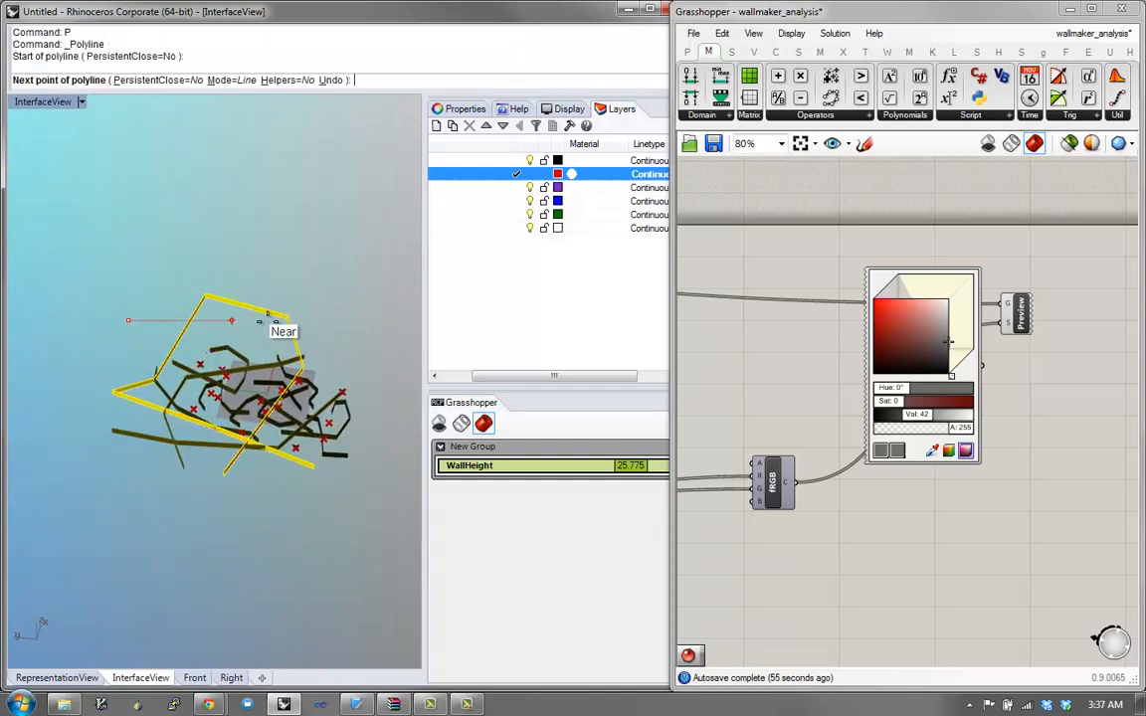
click(268, 312)
click(335, 324)
click(388, 396)
click(403, 484)
click(326, 545)
click(198, 501)
click(145, 502)
key(Return)
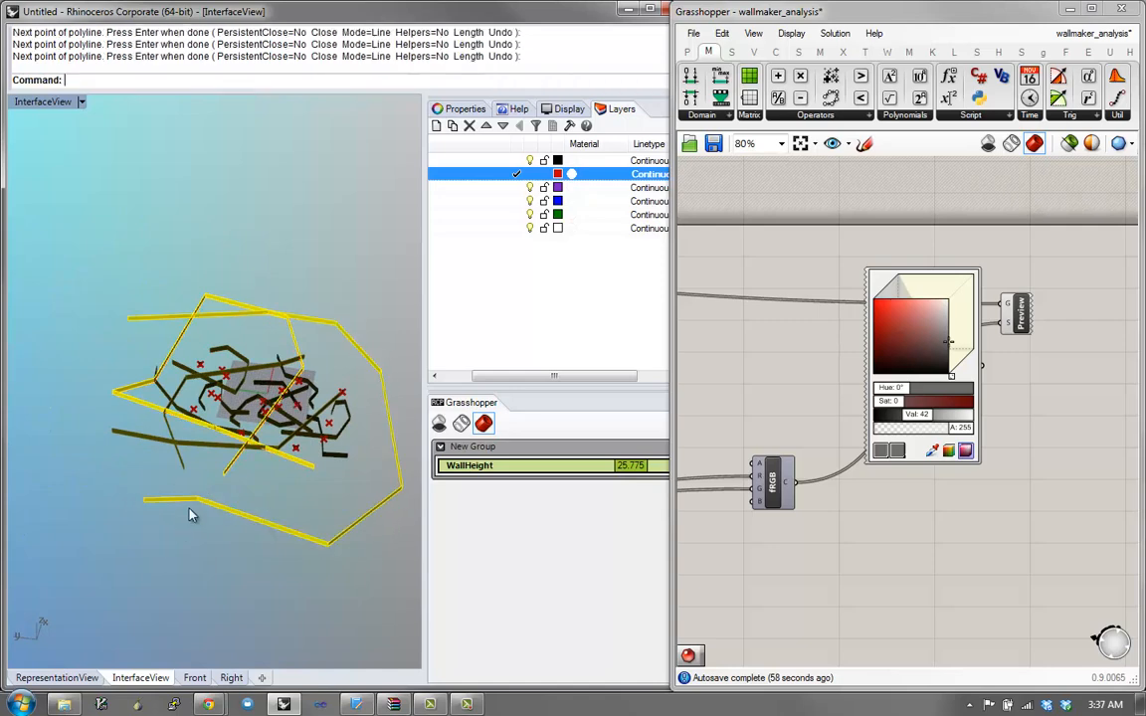
Step: Examine the wall colours in the model and the remapping part of the definition
scroll(191, 513, up, 5)
right_drag(278, 413, 185, 448)
scroll(243, 408, down, 7)
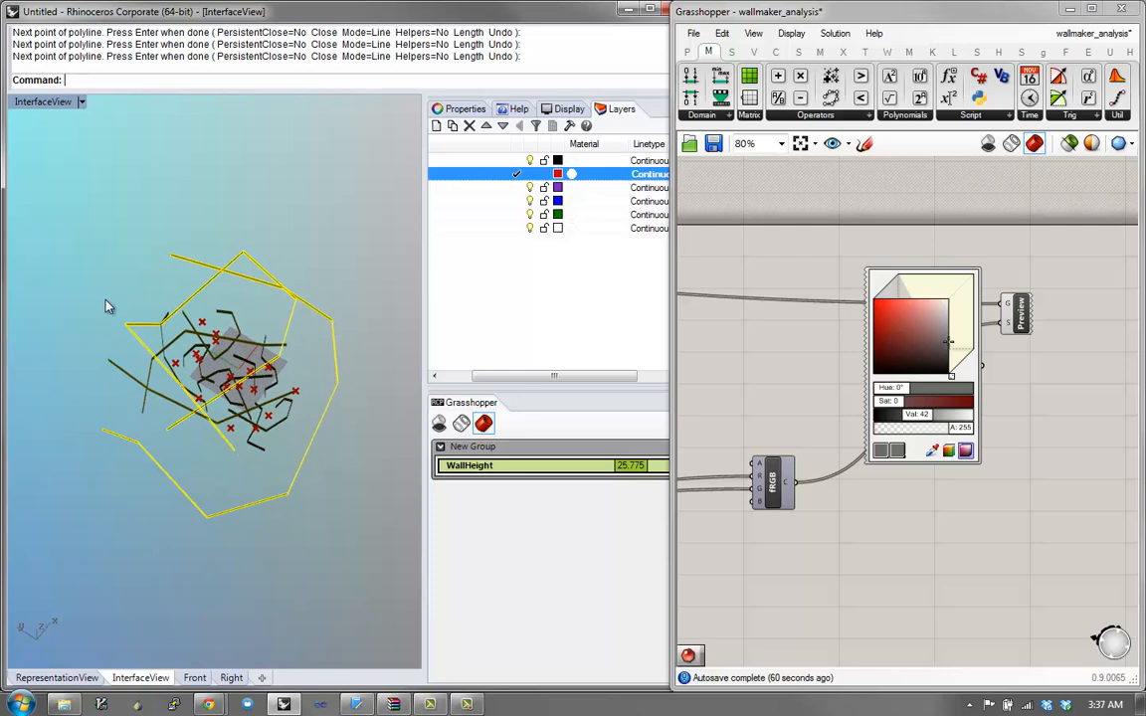
right_drag(843, 501, 913, 487)
right_drag(785, 468, 1020, 435)
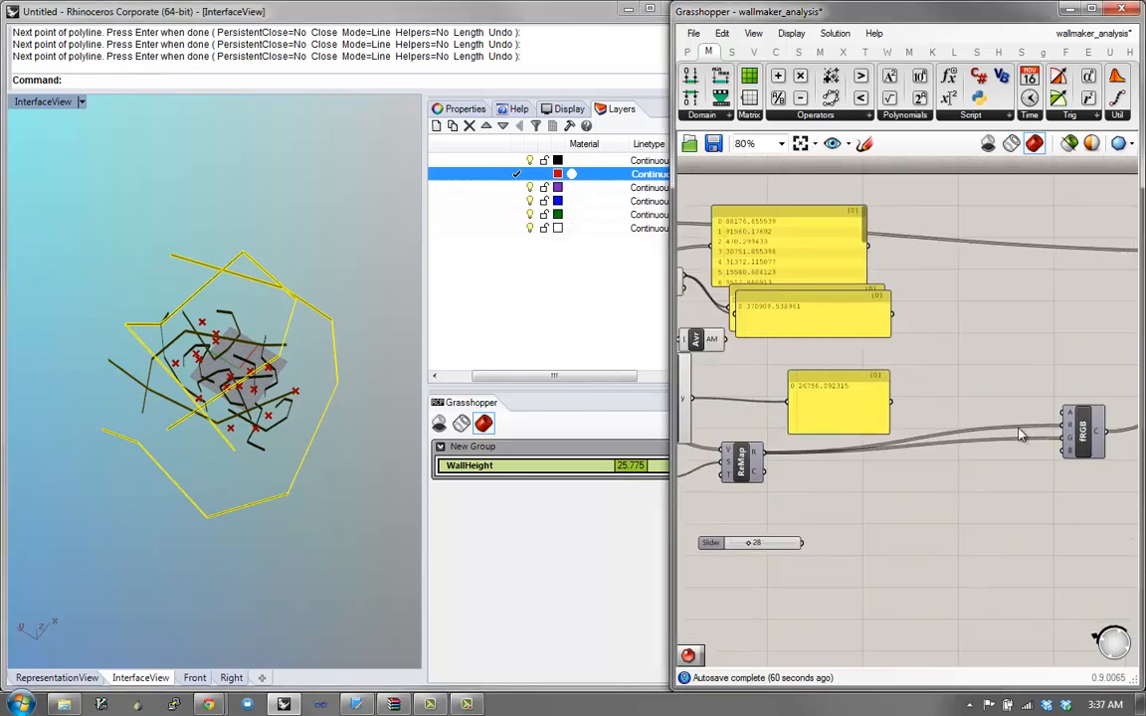
scroll(1029, 434, down, 1)
right_drag(875, 420, 1021, 393)
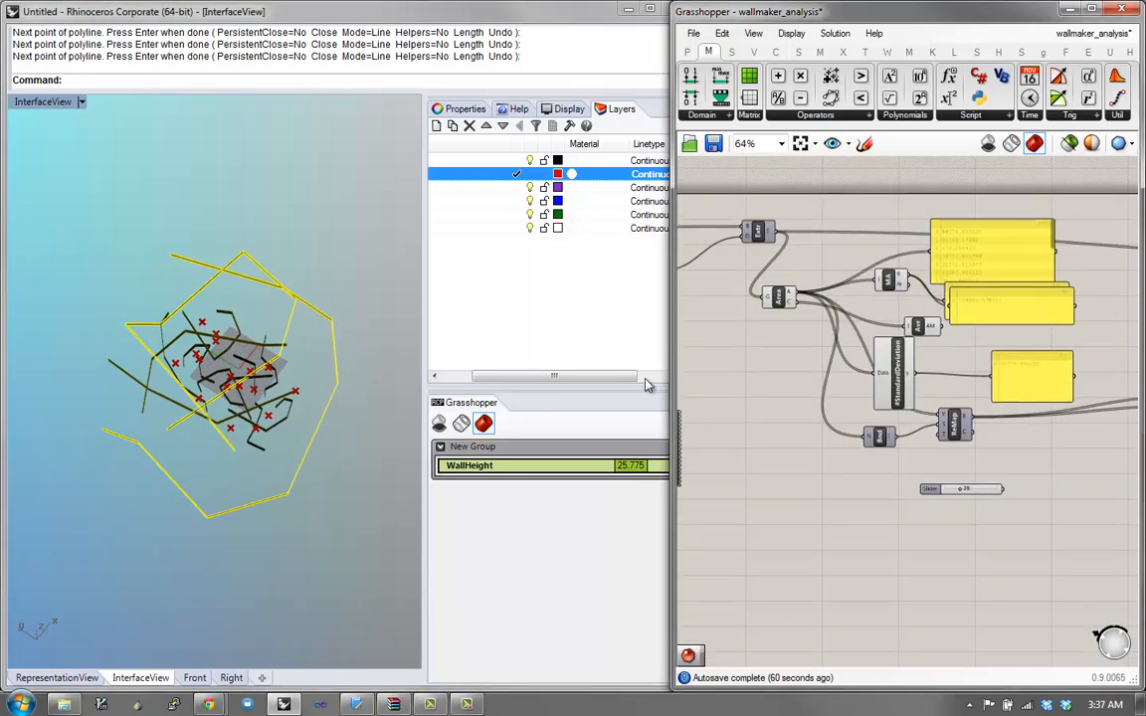
right_drag(207, 398, 234, 405)
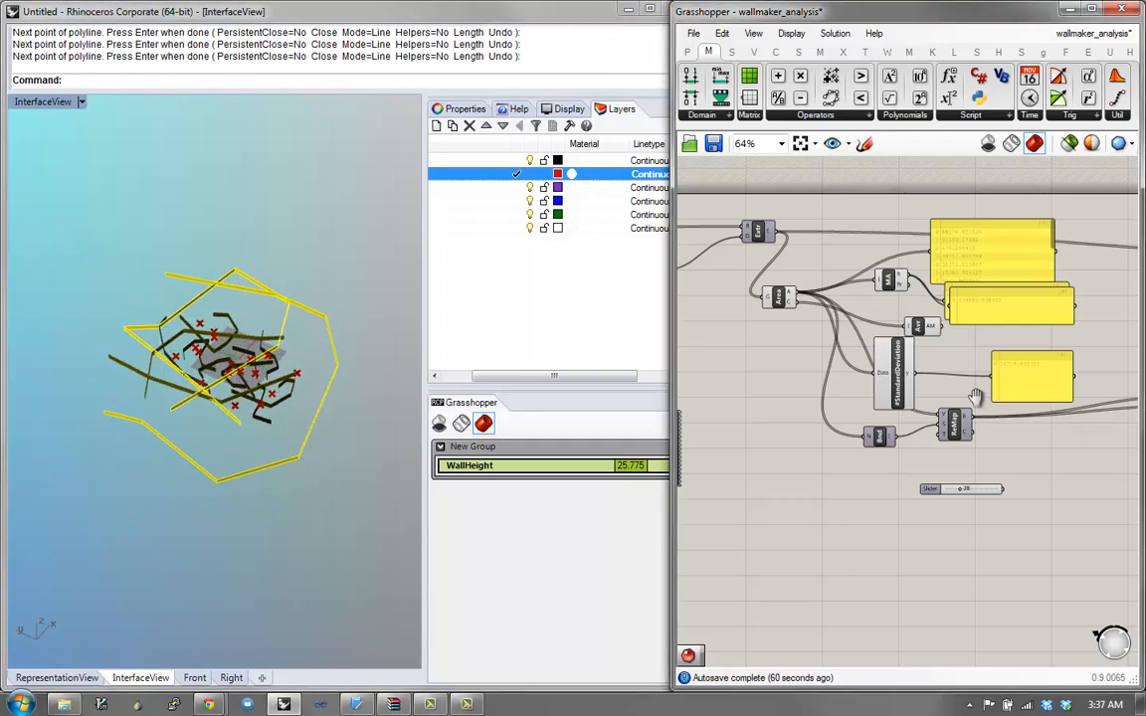
Step: Move the unconnected slider component aside, away from the ReMap component
right_drag(982, 433, 961, 403)
drag(916, 456, 976, 465)
right_drag(836, 432, 861, 482)
click(864, 491)
double_click(863, 497)
text(max)
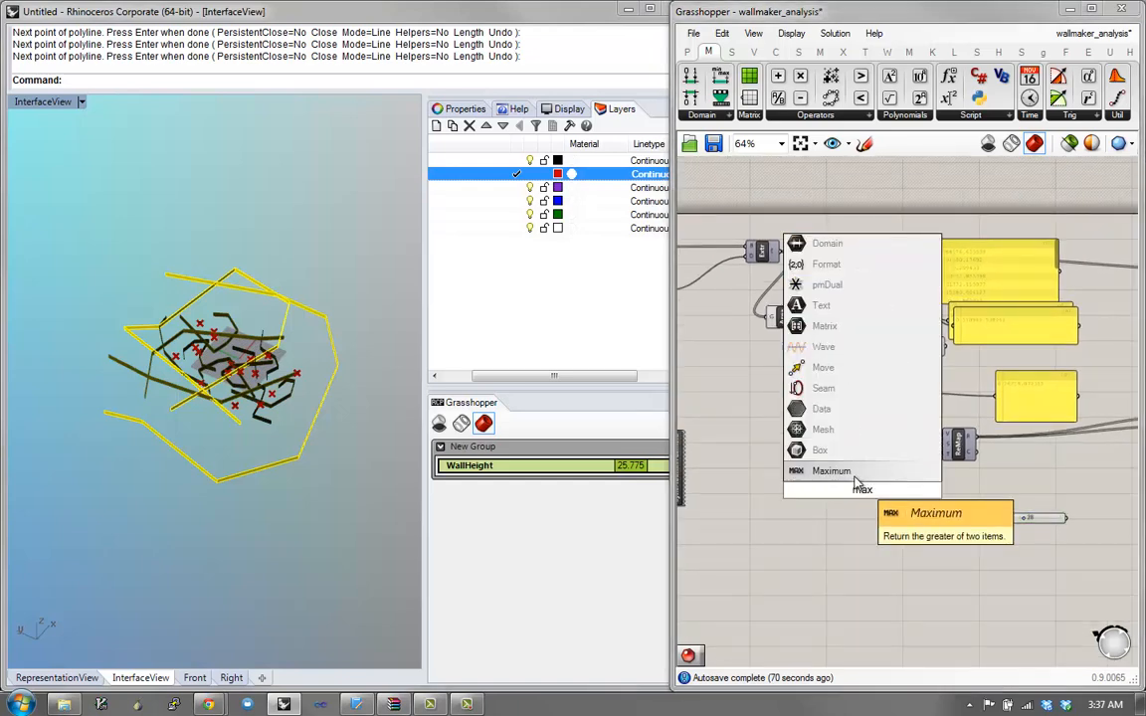
key(Return)
scroll(872, 507, up, 1)
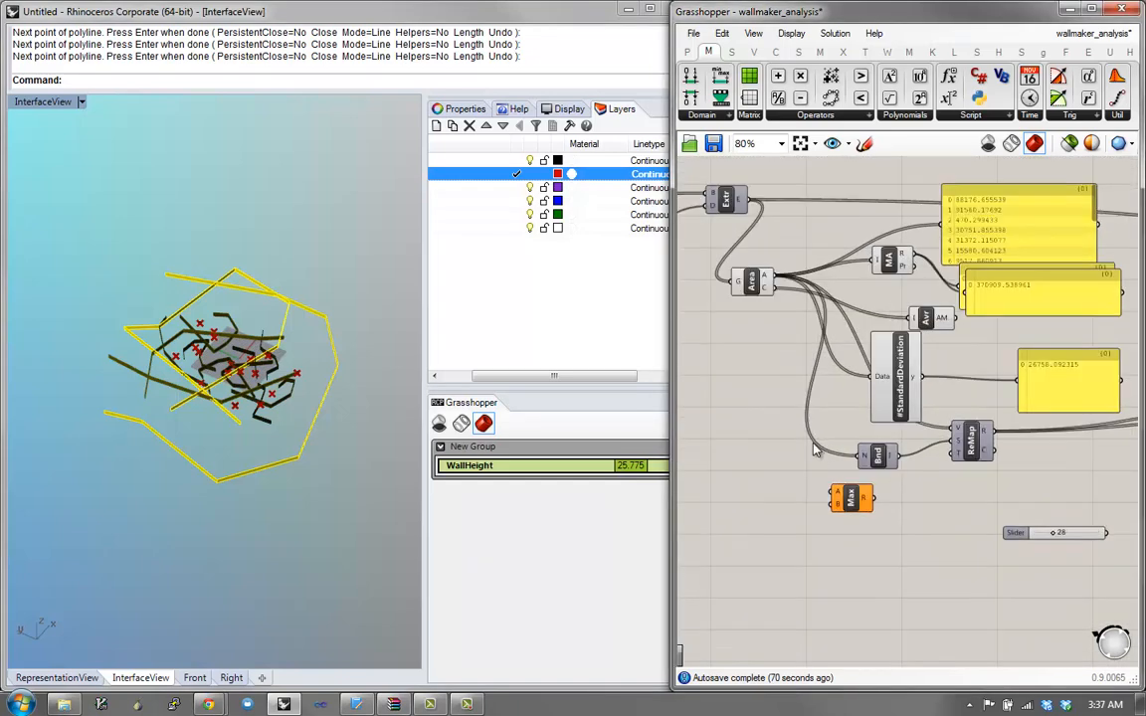
scroll(872, 509, up, 1)
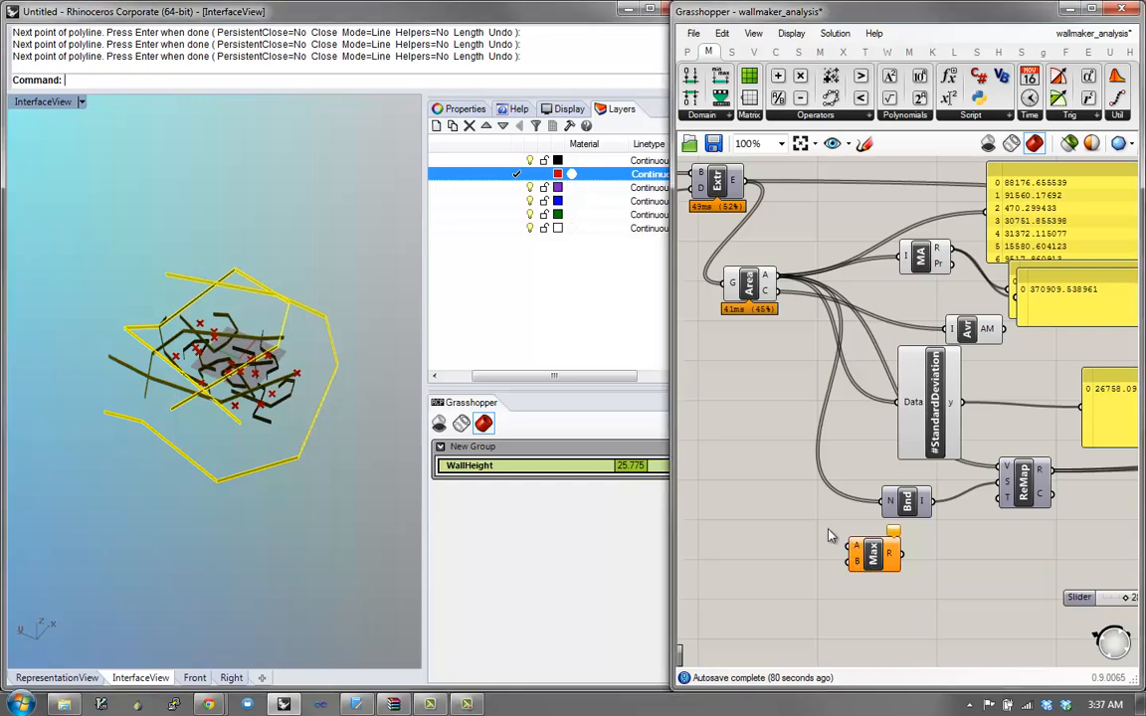
drag(867, 566, 804, 543)
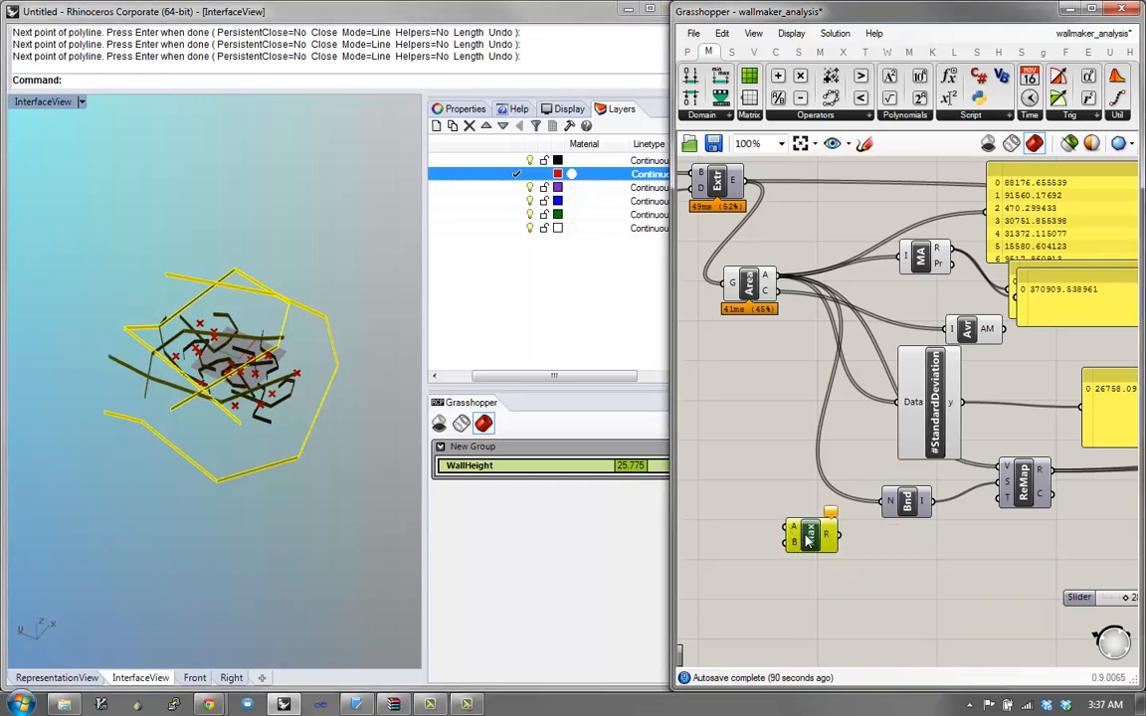
key(Delete)
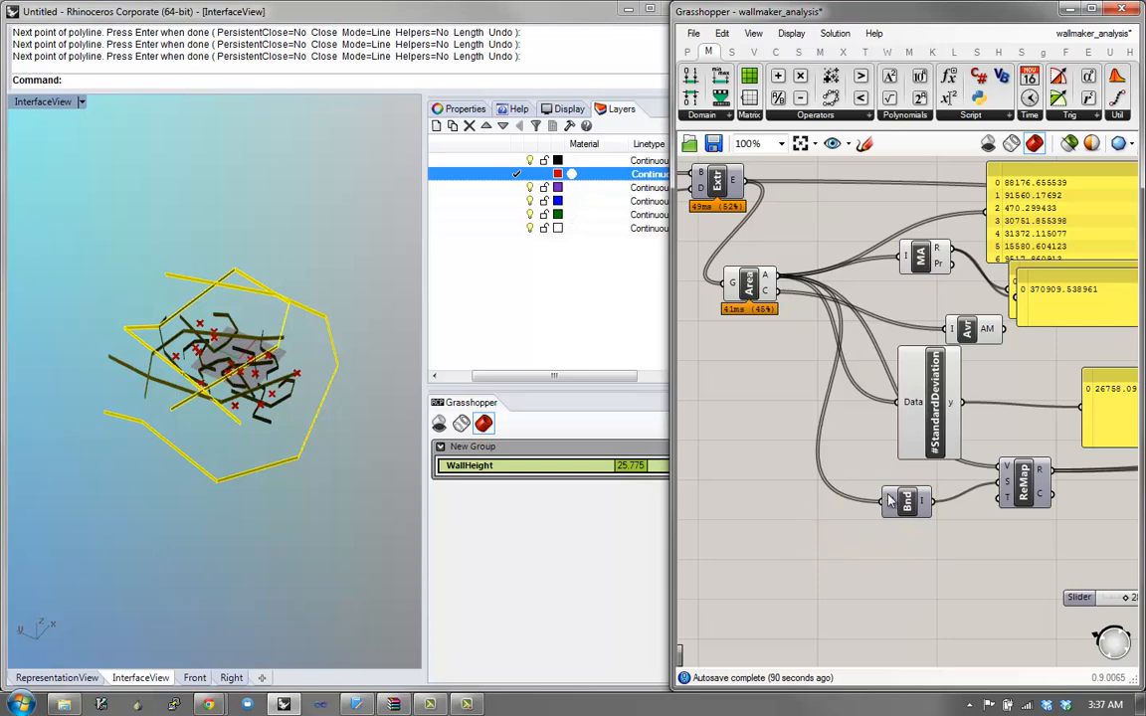
Step: Move the Bounds component to make room, add a Deconstruct Domain component and wire the Bounds output into it
drag(887, 497, 833, 498)
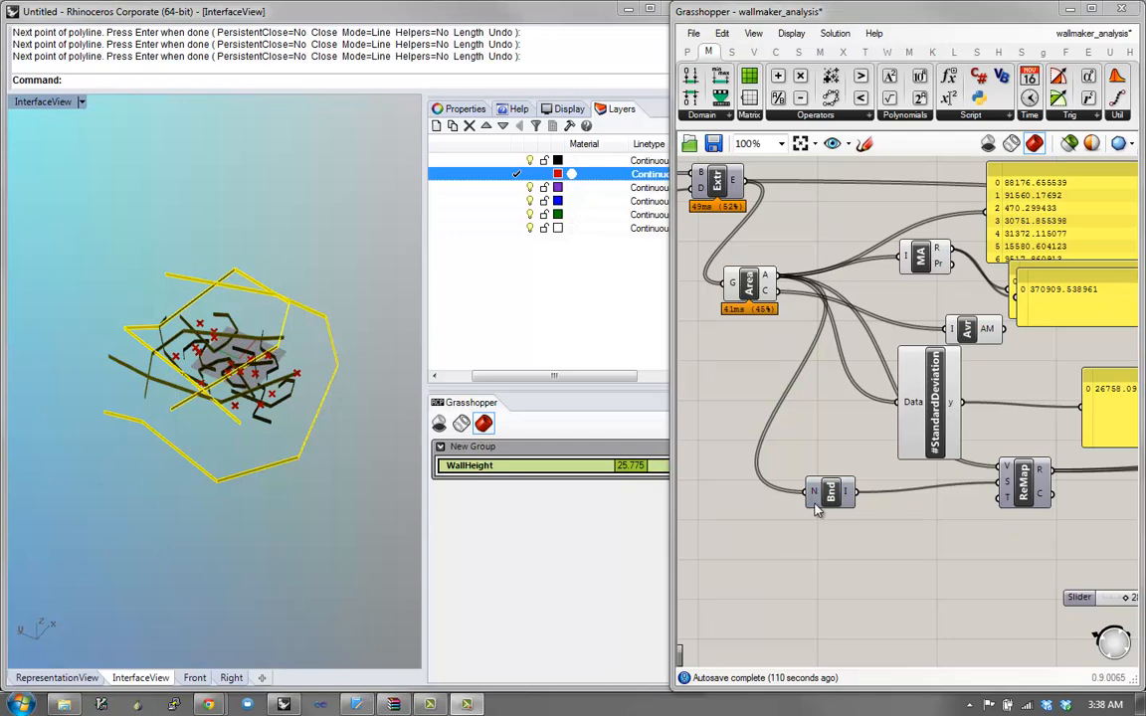
drag(832, 497, 831, 535)
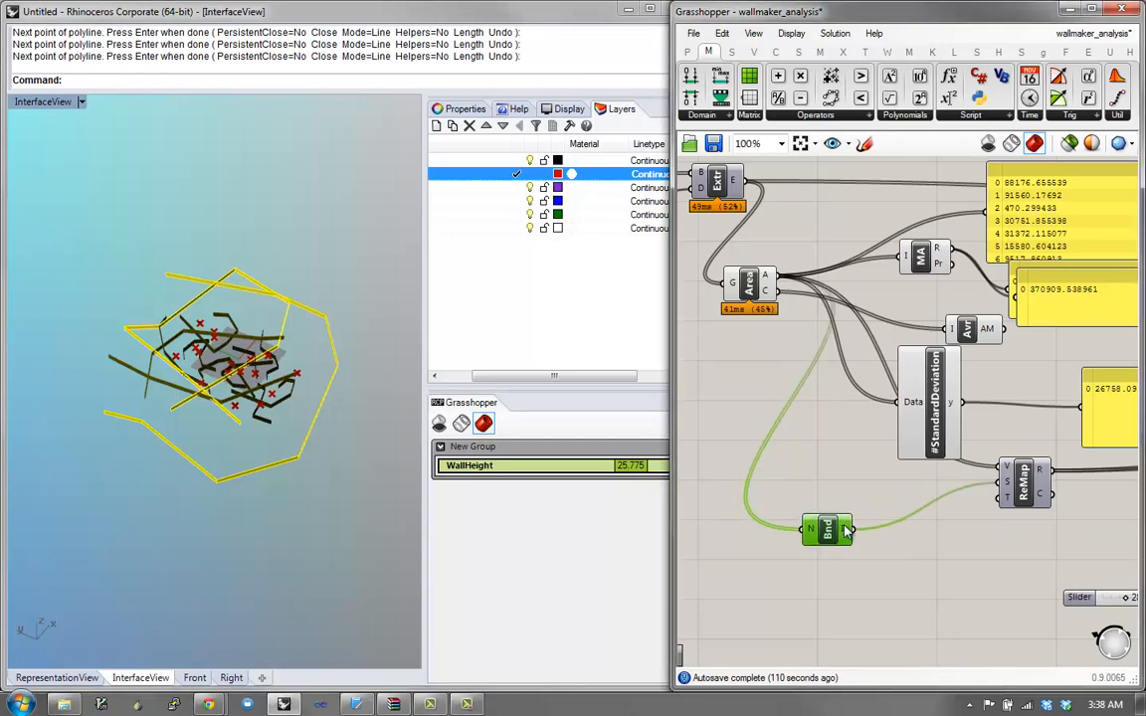
double_click(955, 582)
text(doma)
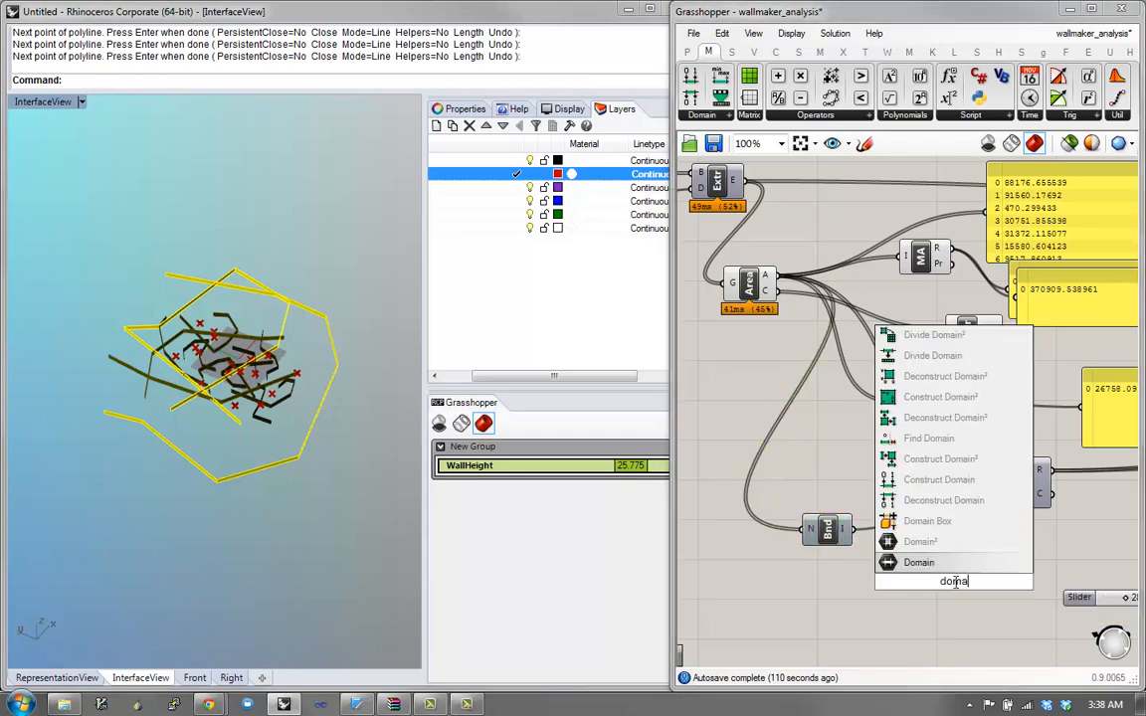
text(in)
click(938, 520)
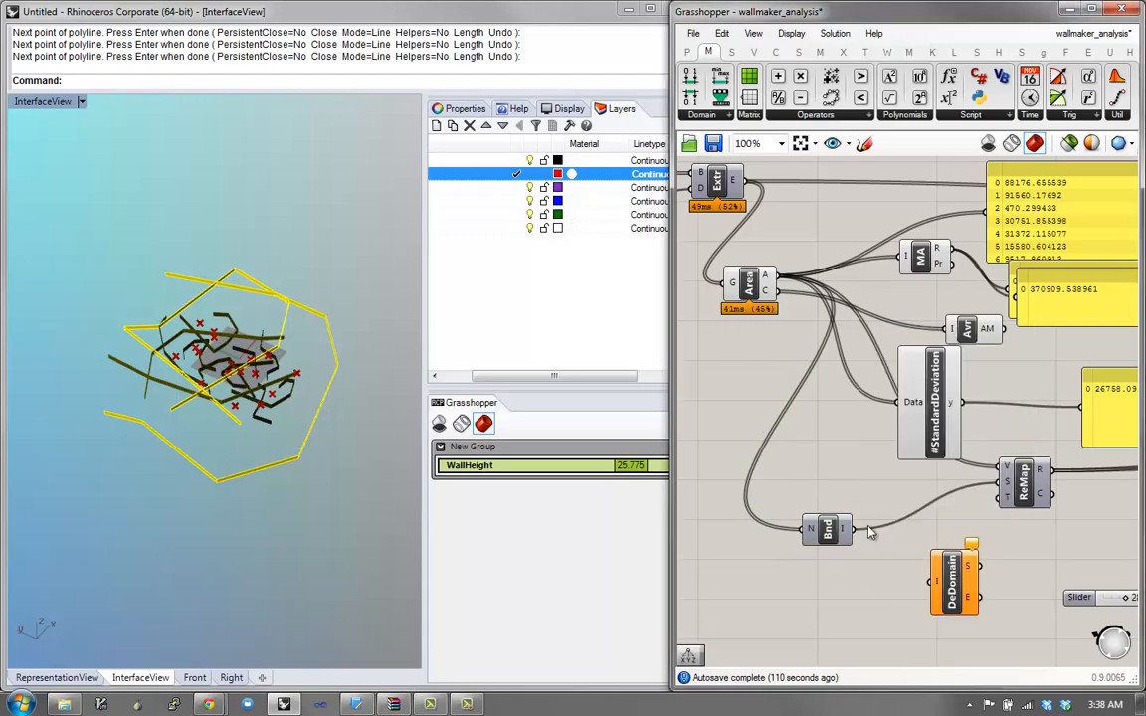
drag(848, 529, 852, 581)
Step: Inspect the start and end values output by the Deconstruct Domain component
right_drag(1005, 590, 925, 567)
scroll(923, 569, up, 2)
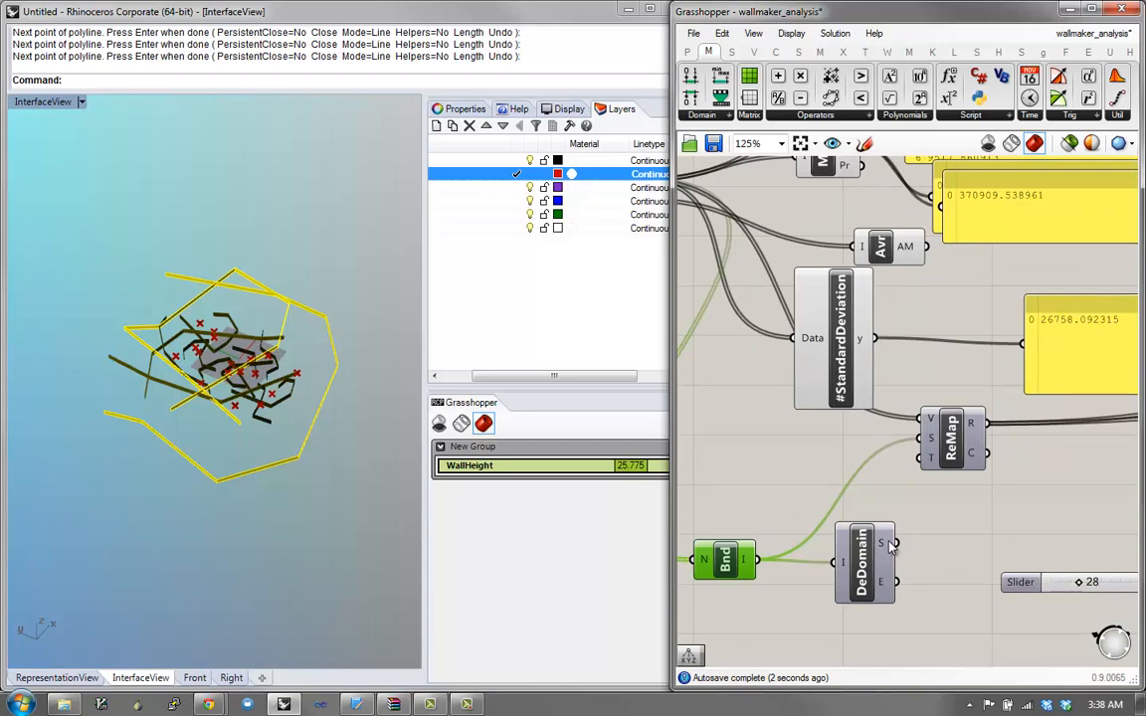
mouse_move(893, 543)
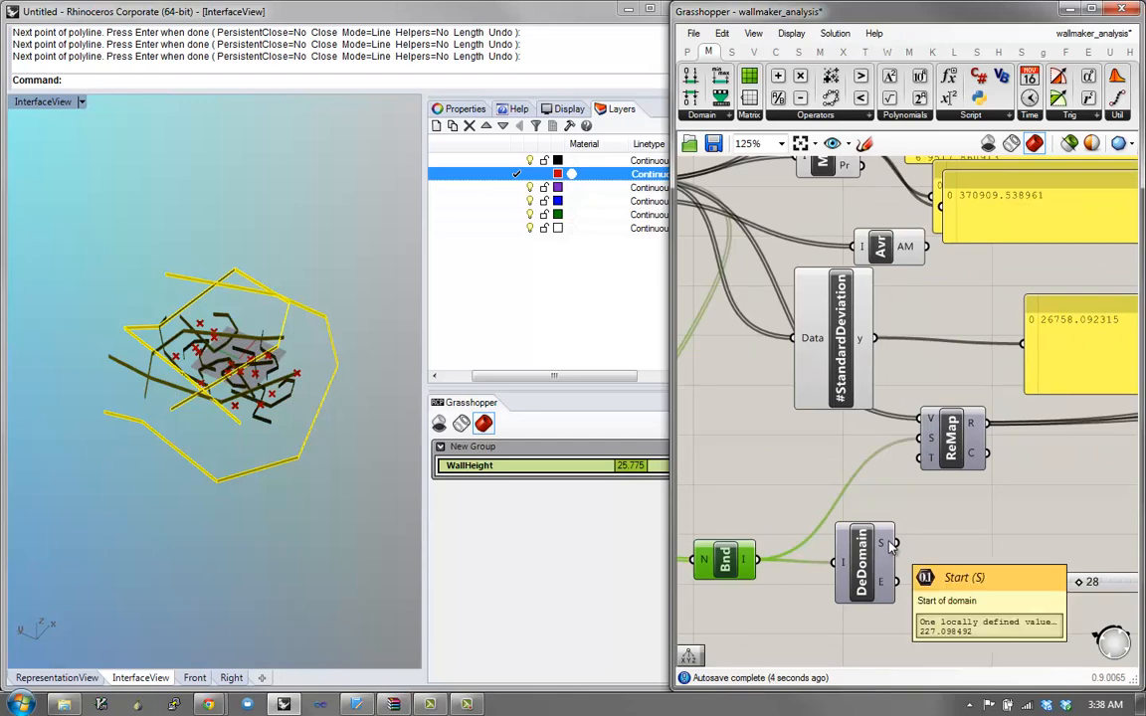
mouse_move(889, 594)
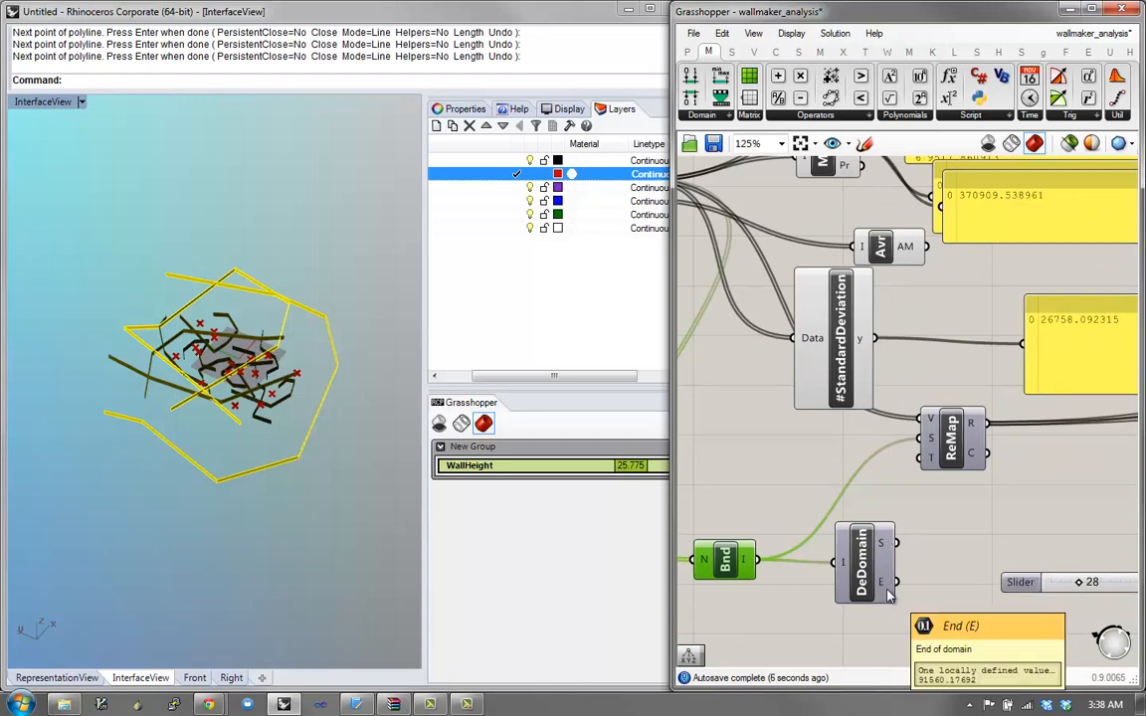
Step: Move the unconnected slider farther away from the Deconstruct Domain component
scroll(895, 582, down, 2)
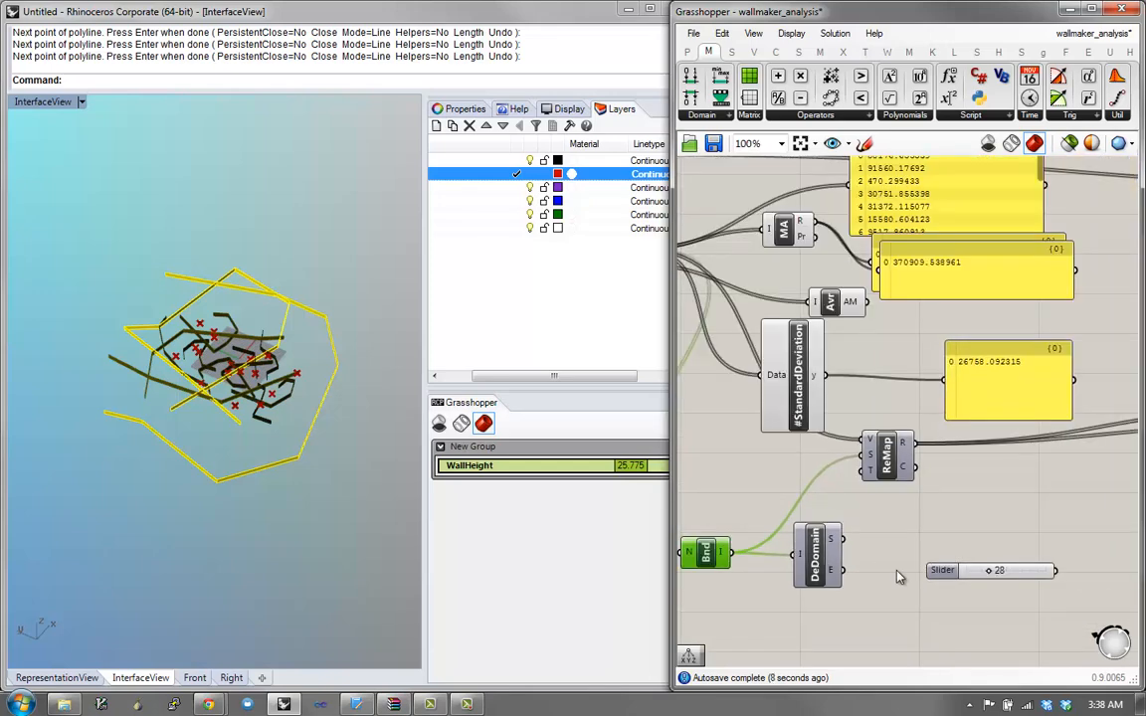
drag(935, 577, 1039, 612)
scroll(983, 587, down, 1)
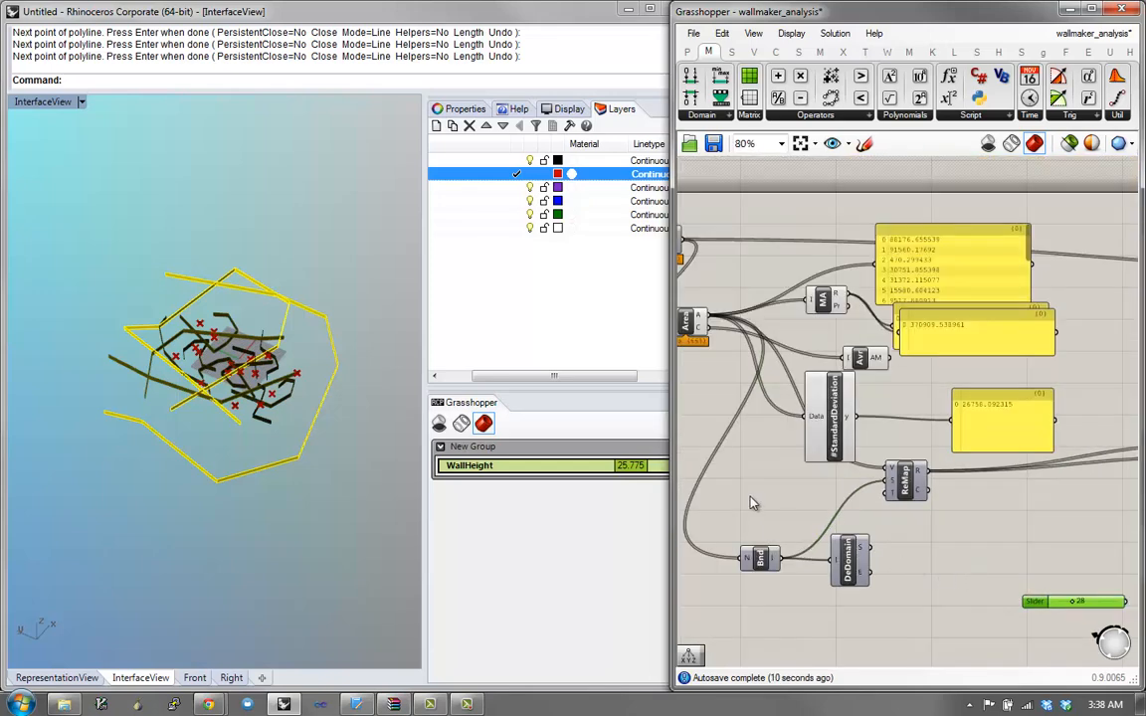
Step: Select the Extrude component and restrict the model preview to selected components only
right_drag(746, 495, 897, 513)
right_drag(814, 360, 877, 353)
drag(874, 249, 834, 244)
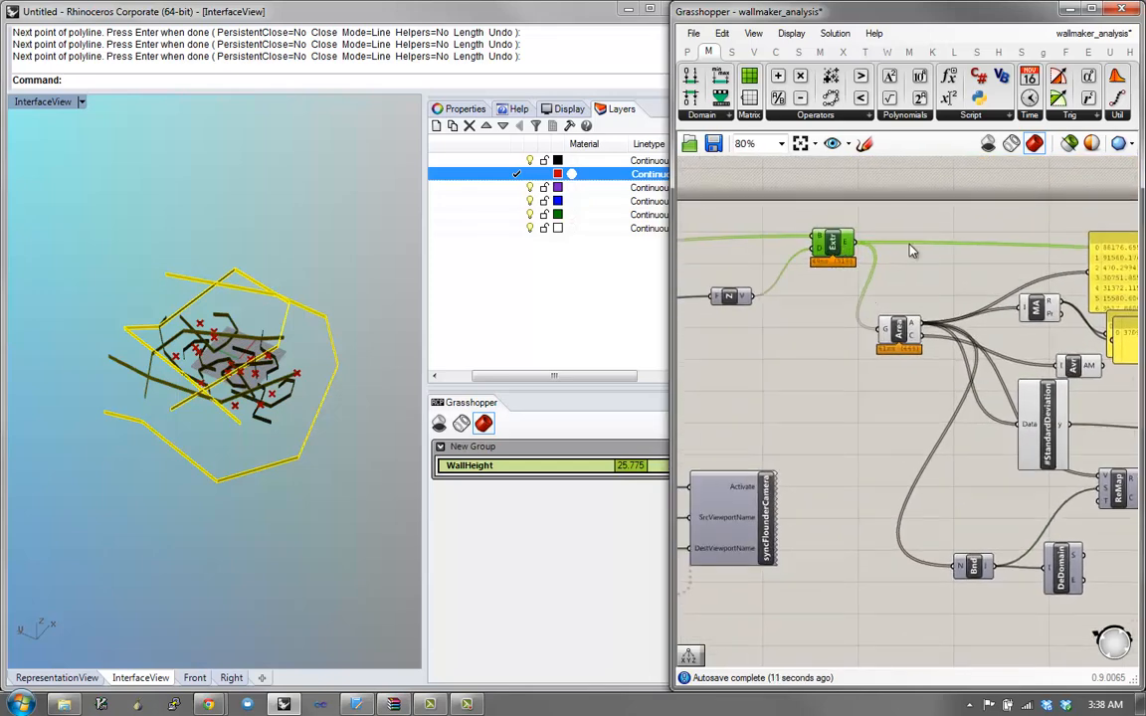
click(1069, 144)
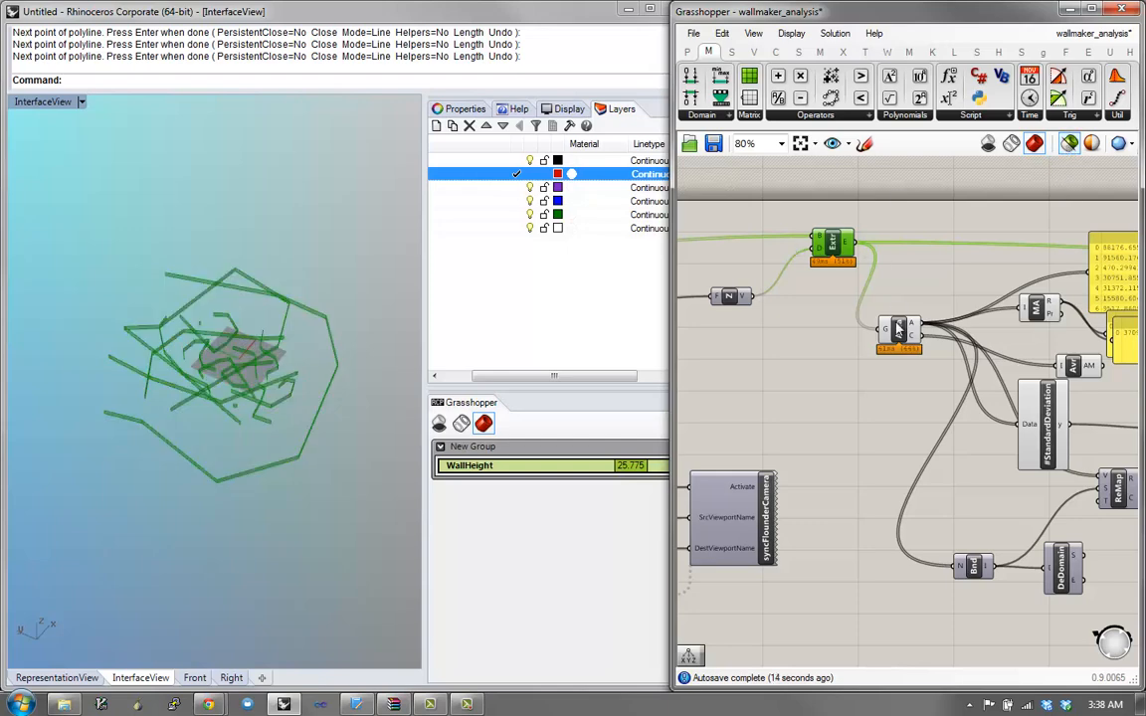
Step: Examine the Area wiring and check the start and end values of the Deconstruct Domain component
right_drag(970, 396, 825, 356)
scroll(917, 515, up, 1)
mouse_move(935, 516)
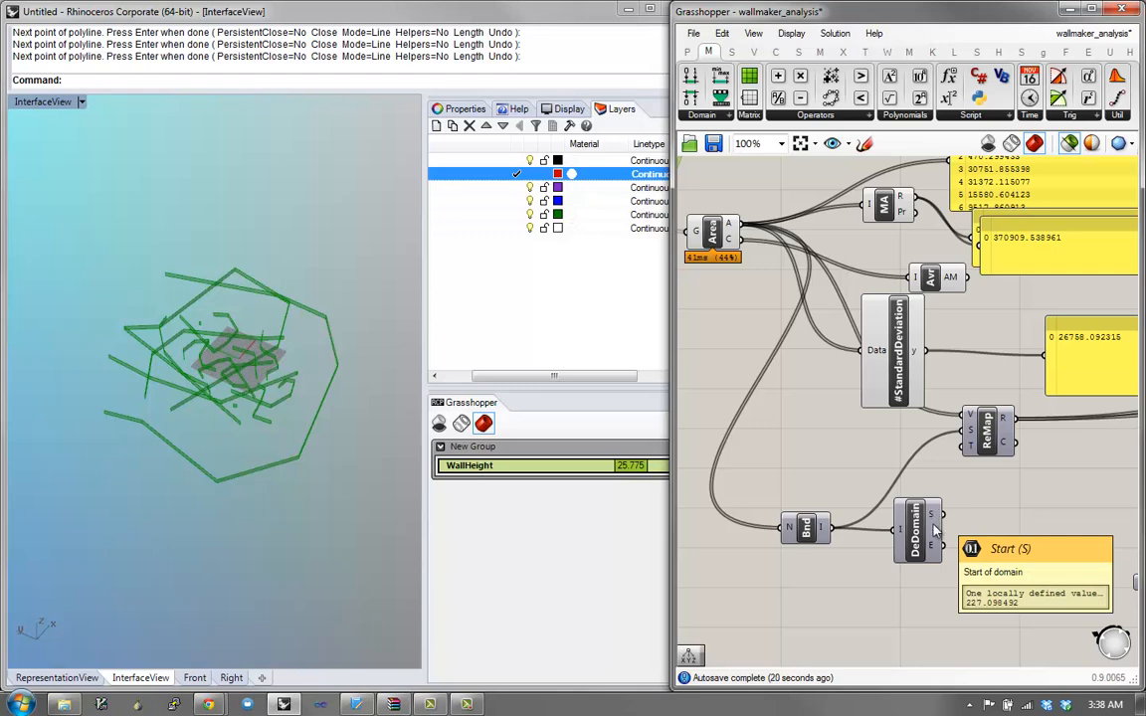
mouse_move(934, 555)
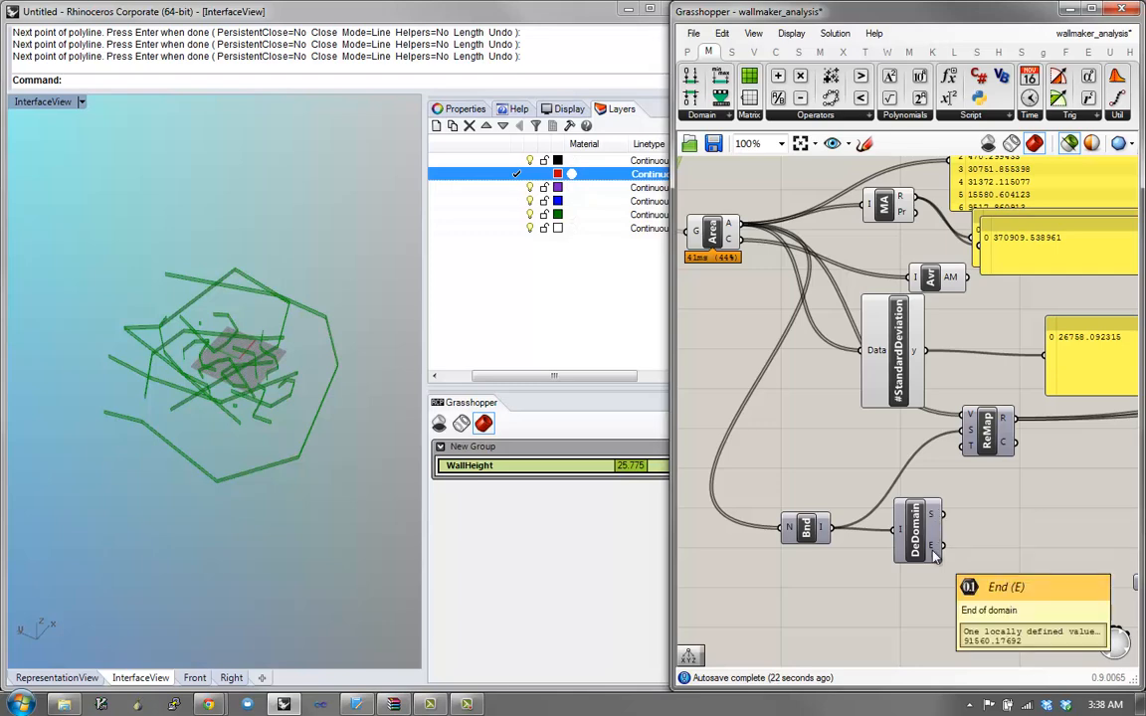
Step: Move the Bounds and Deconstruct Domain components lower to leave free space beneath the ReMap component
drag(916, 538, 905, 555)
scroll(906, 544, down, 1)
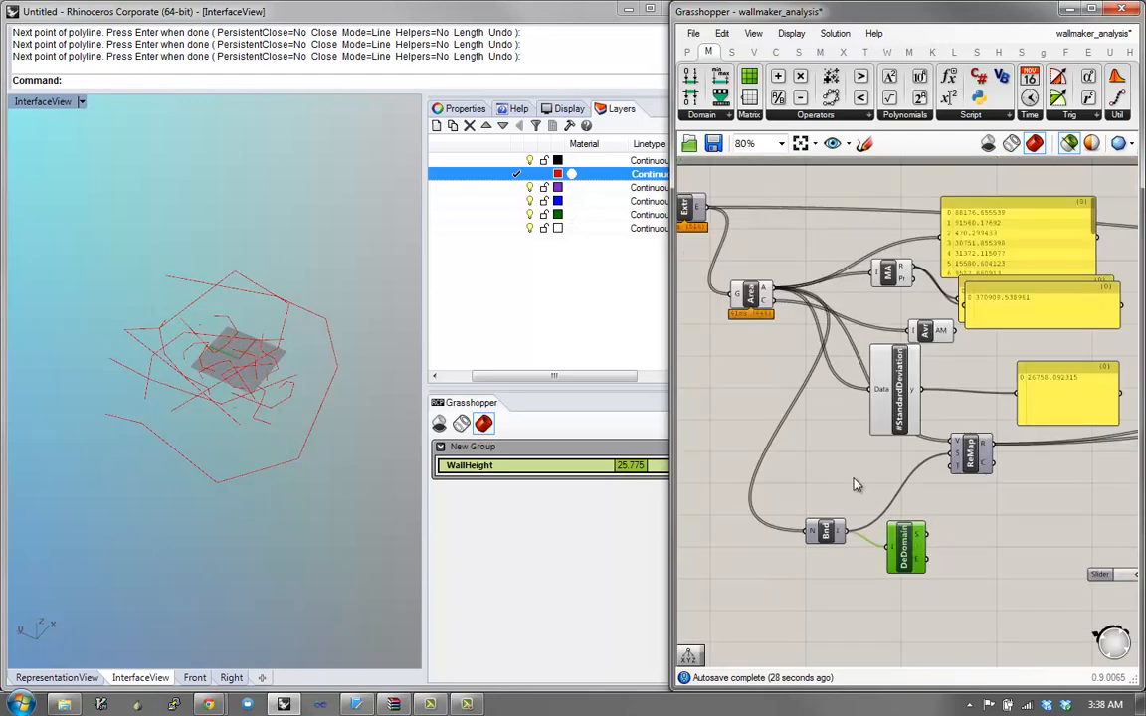
right_drag(853, 485, 886, 511)
scroll(885, 512, up, 1)
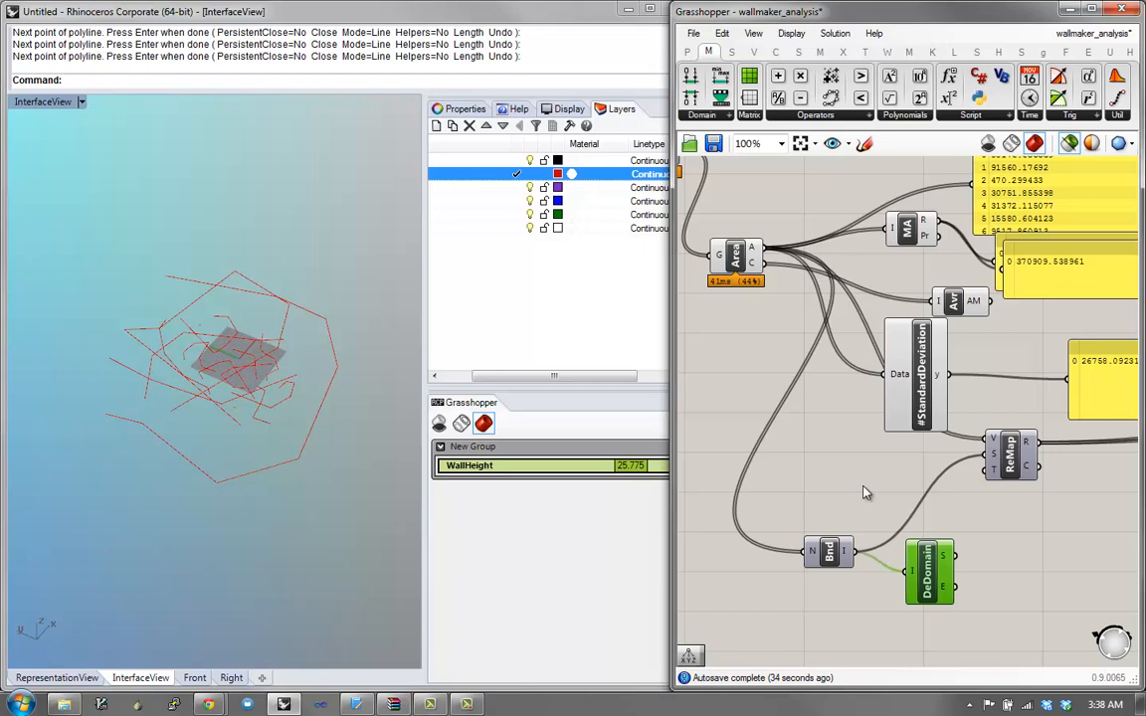
scroll(863, 492, down, 1)
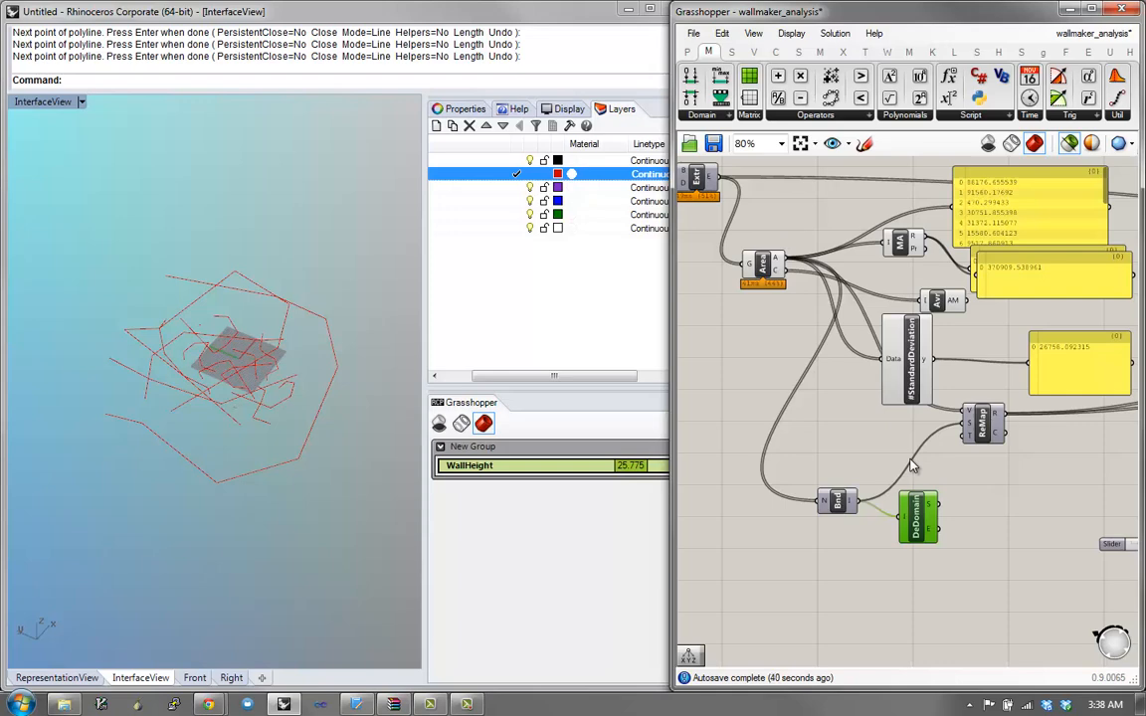
scroll(911, 465, up, 1)
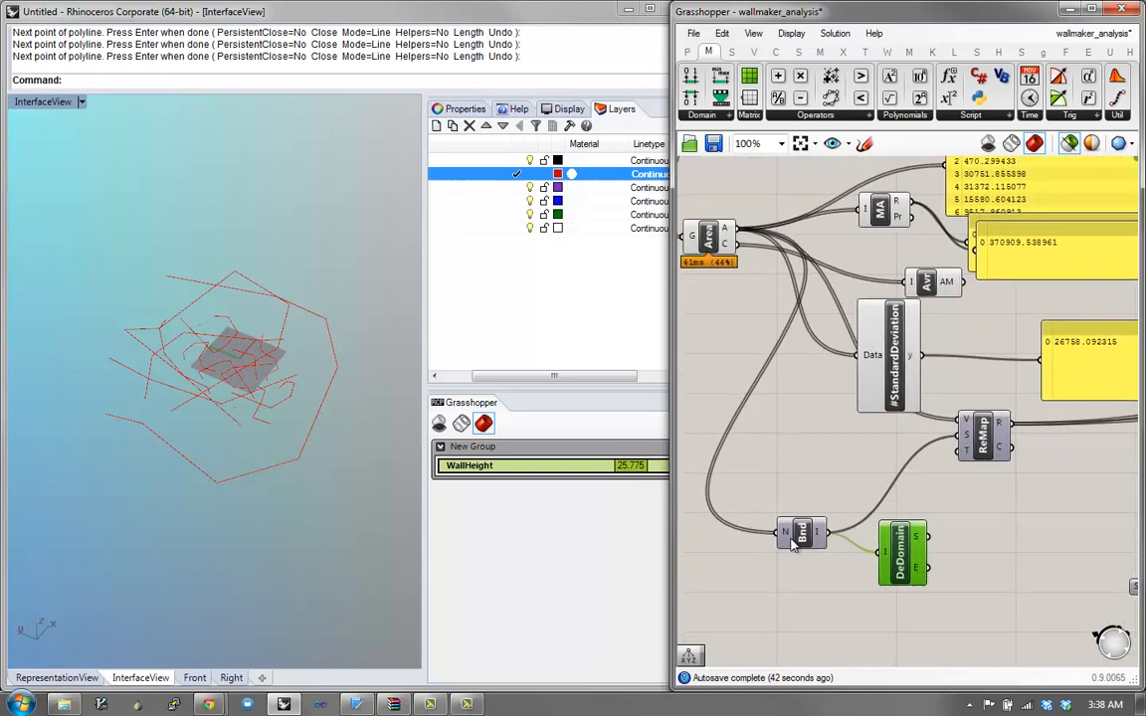
drag(791, 540, 786, 552)
drag(891, 563, 880, 583)
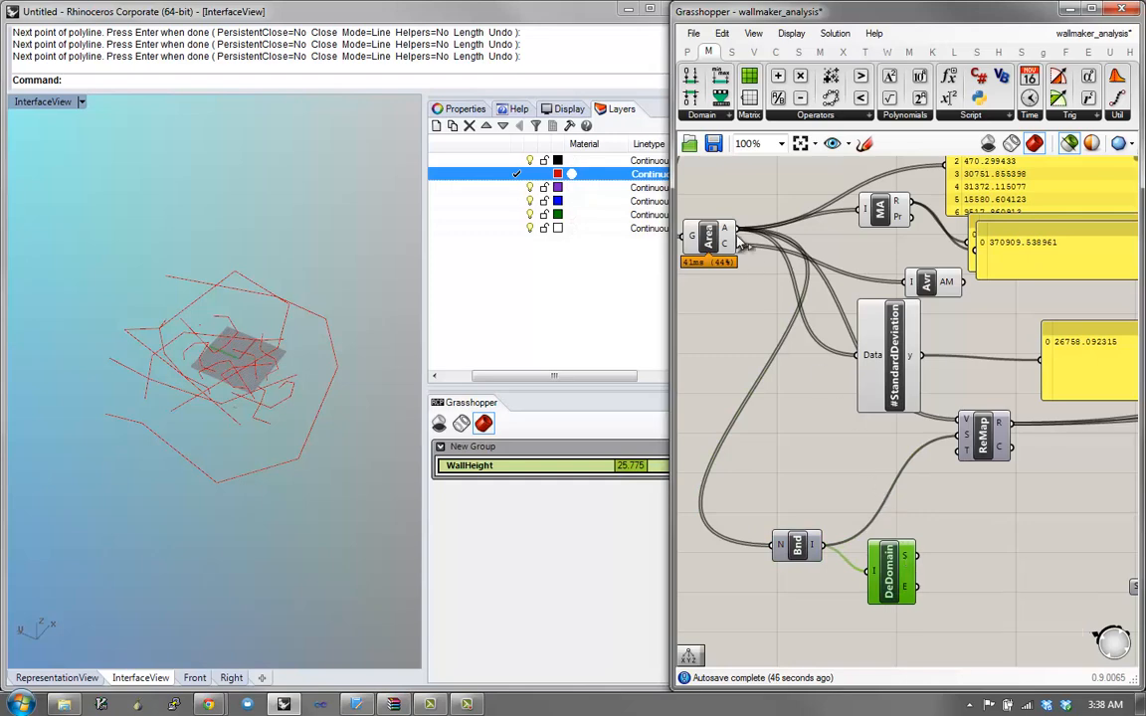
Step: Add an Equality component below ReMap and wire the Area output into A and the domain start into B
mouse_move(732, 234)
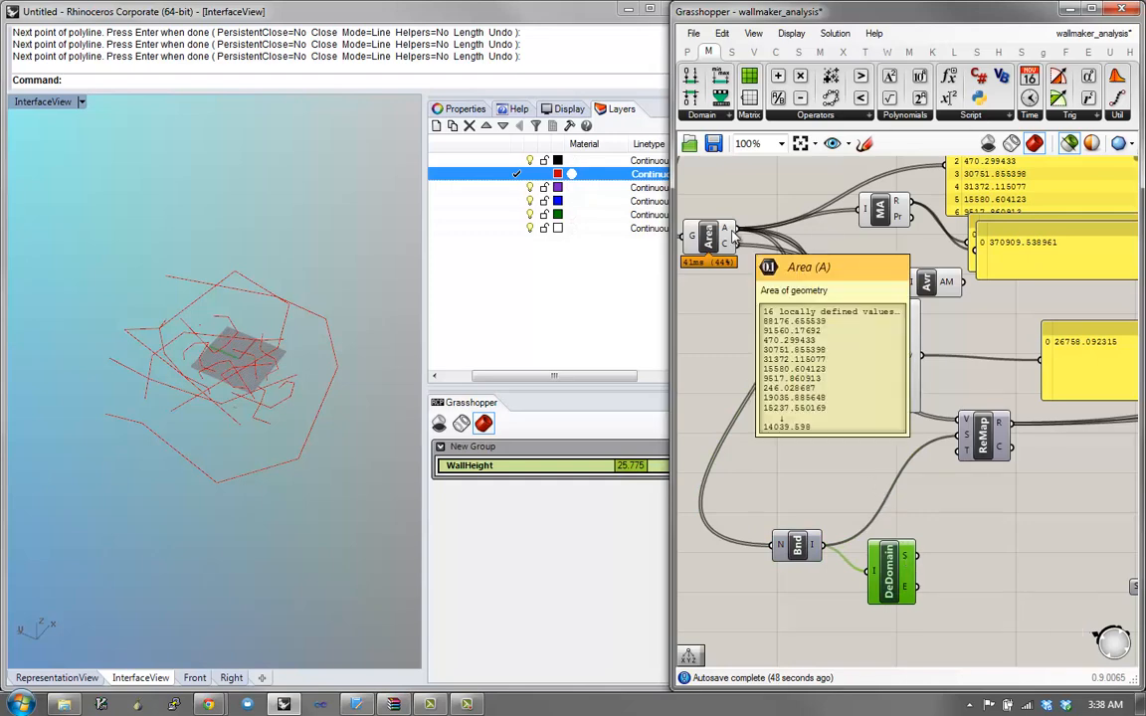
drag(733, 235, 843, 336)
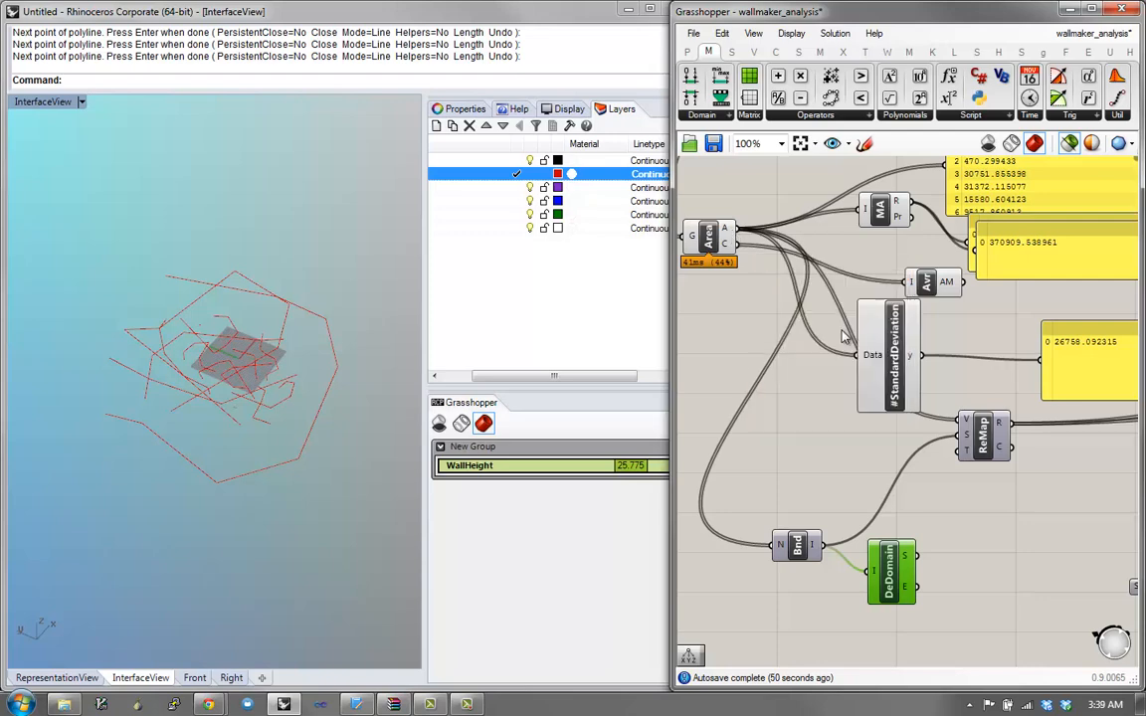
click(989, 514)
text(=)
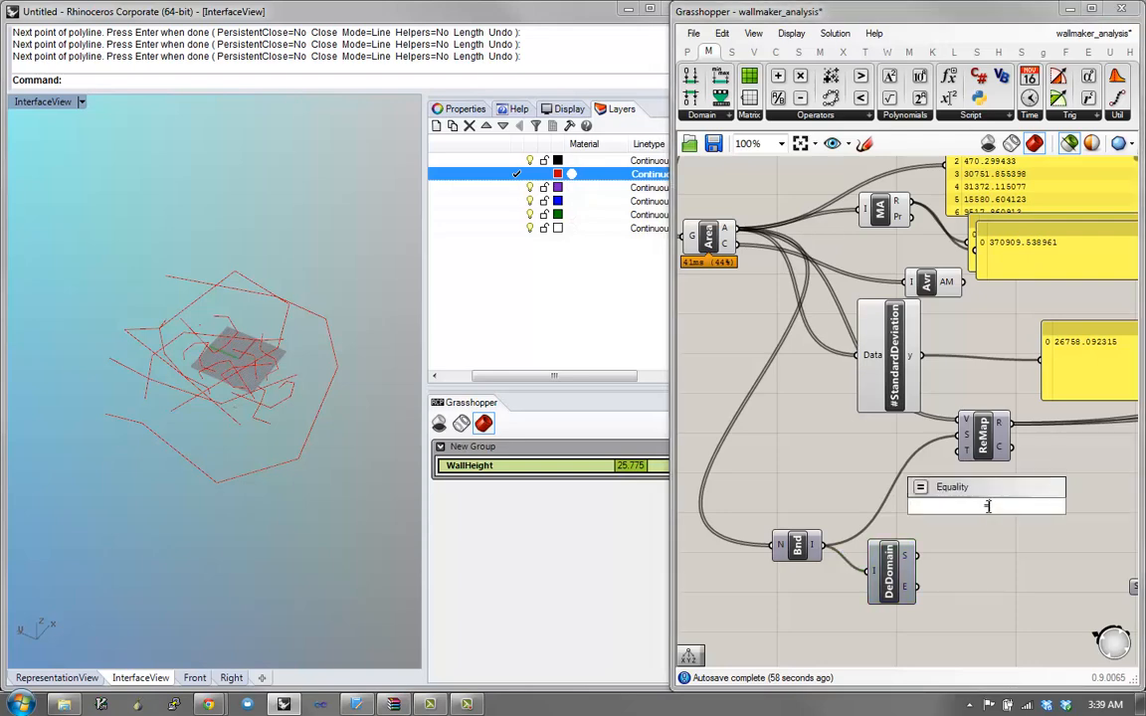
key(Return)
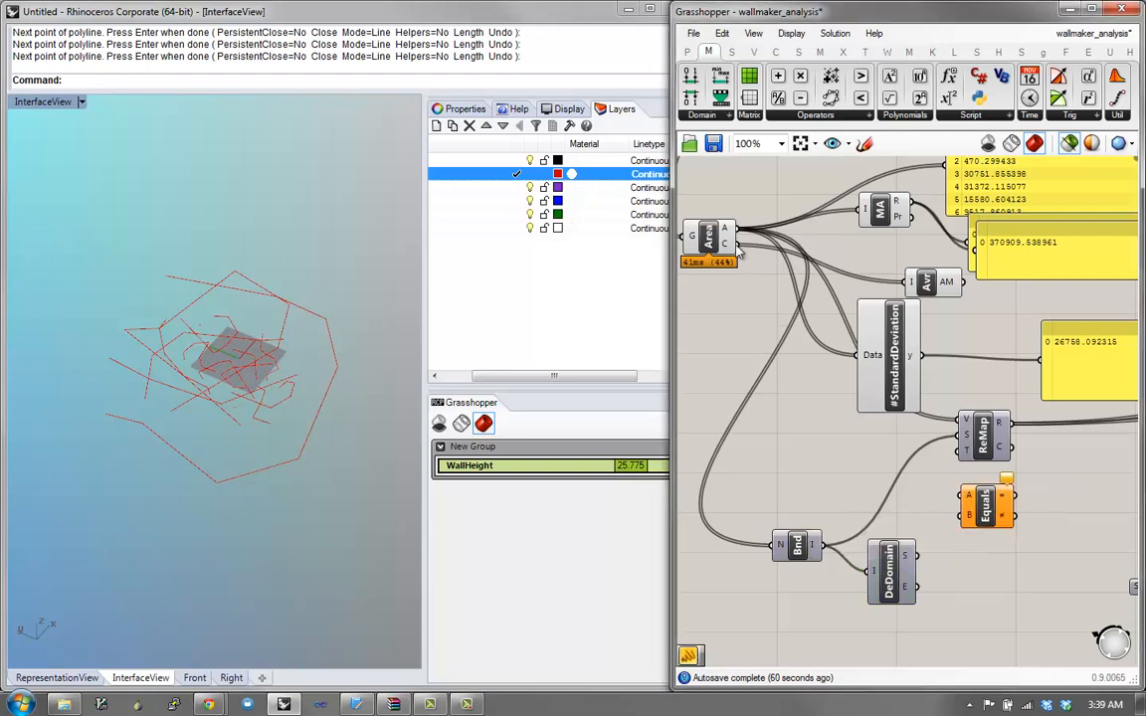
drag(731, 236, 913, 555)
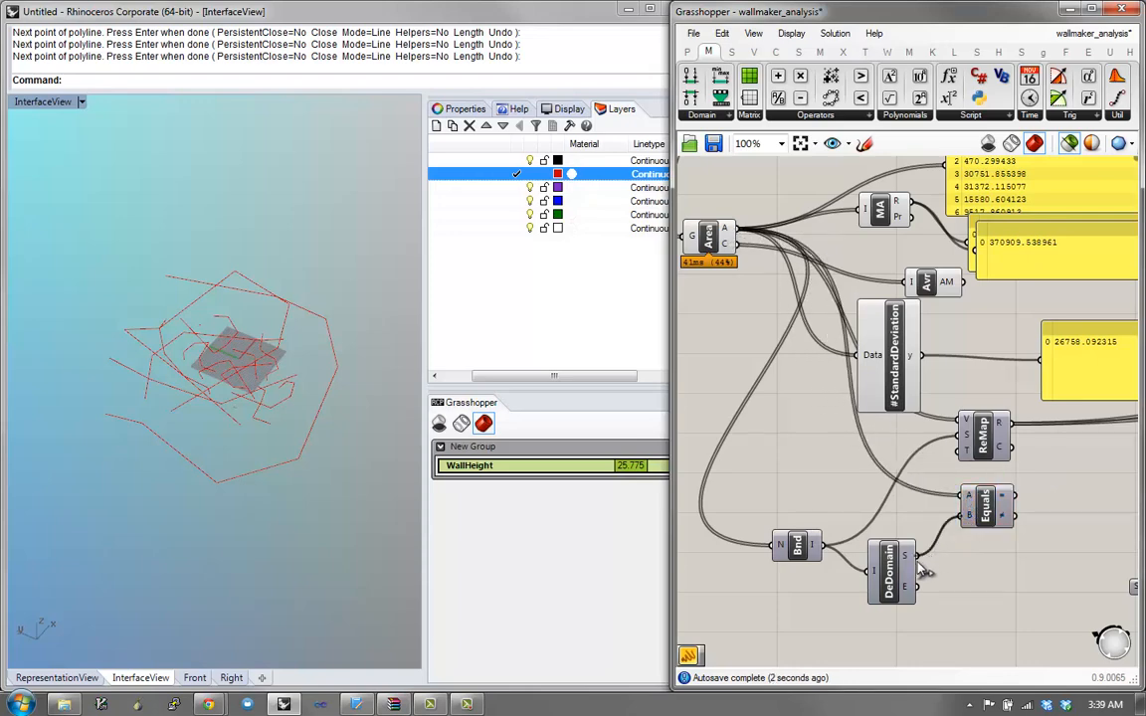
Step: Spread out the Bounds, Deconstruct Domain and Equality components so their wires are easier to follow
right_drag(758, 504, 774, 492)
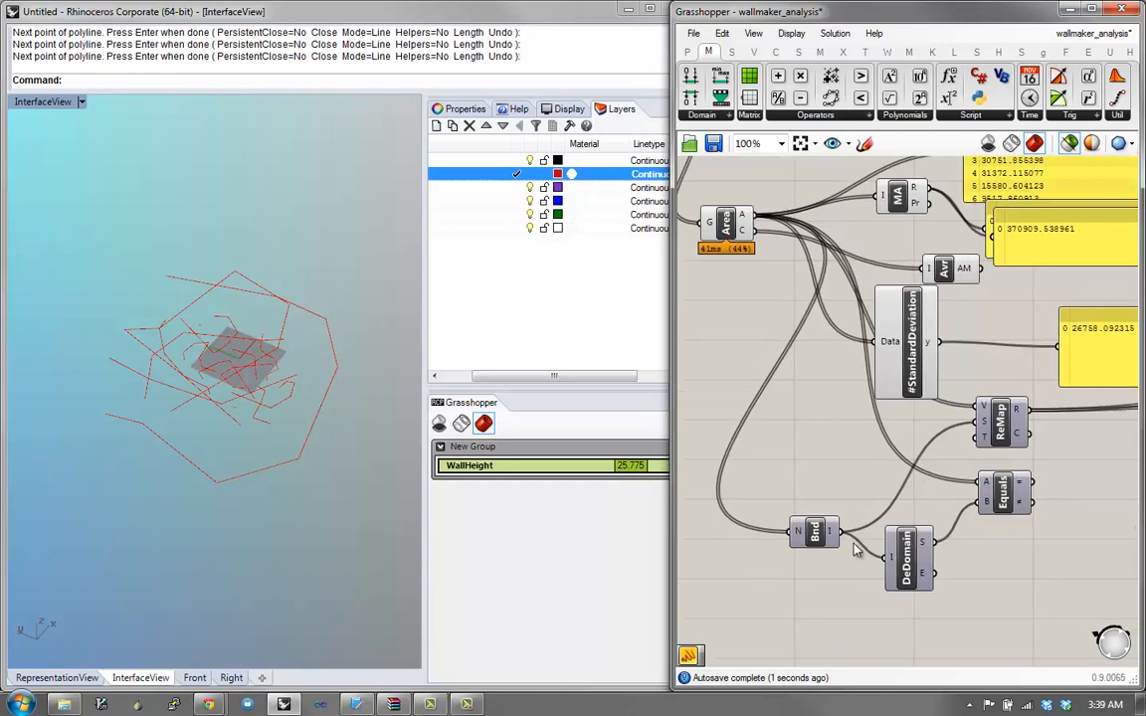
drag(798, 518, 923, 606)
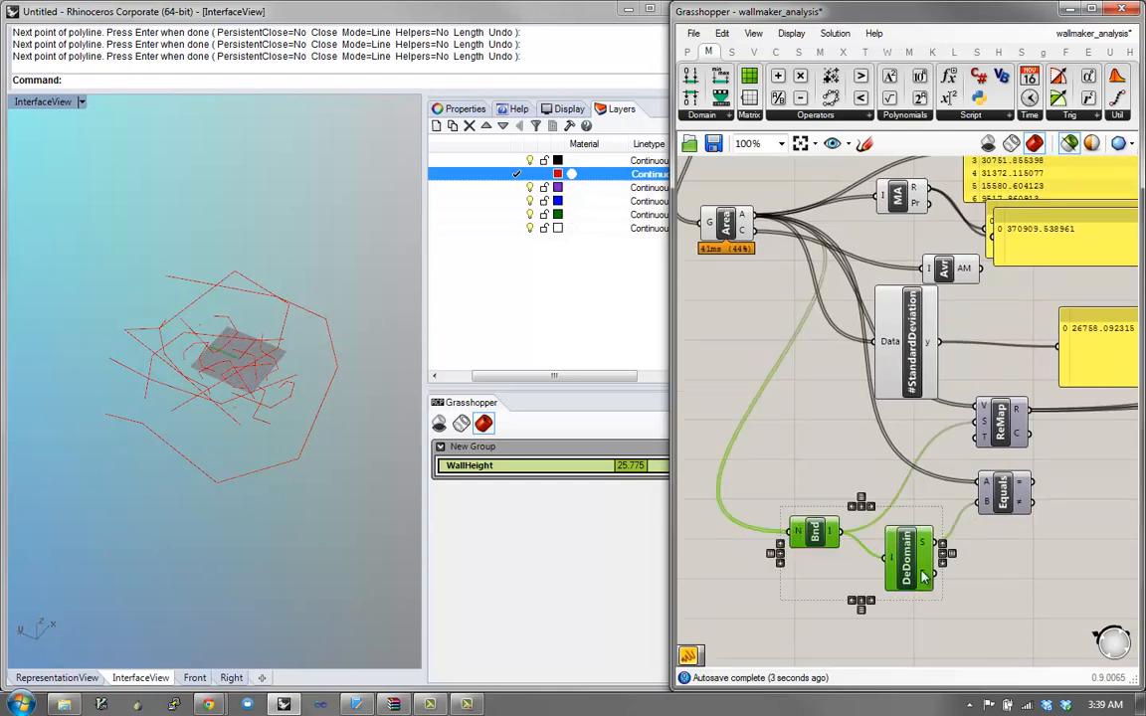
drag(813, 533, 764, 534)
click(885, 496)
drag(989, 502, 972, 521)
right_drag(749, 281, 756, 316)
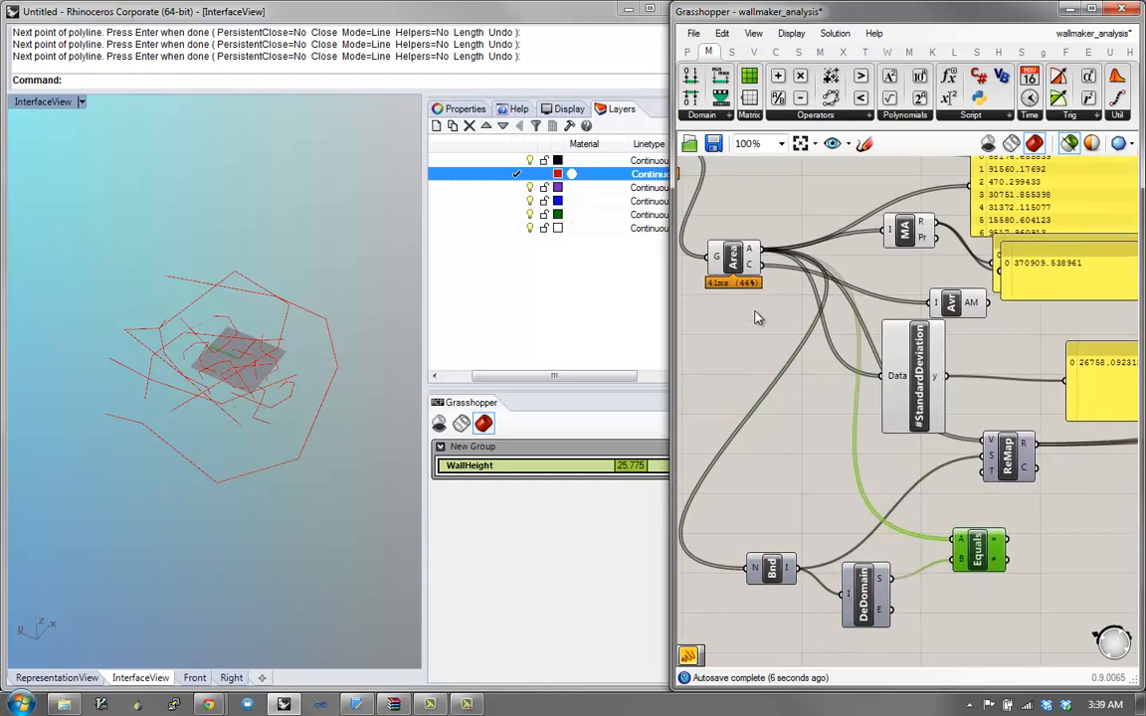
Step: Nudge the front Mass Addition panel aside and add a new panel fed by the Equality component's equals output
mouse_move(751, 257)
mouse_move(882, 587)
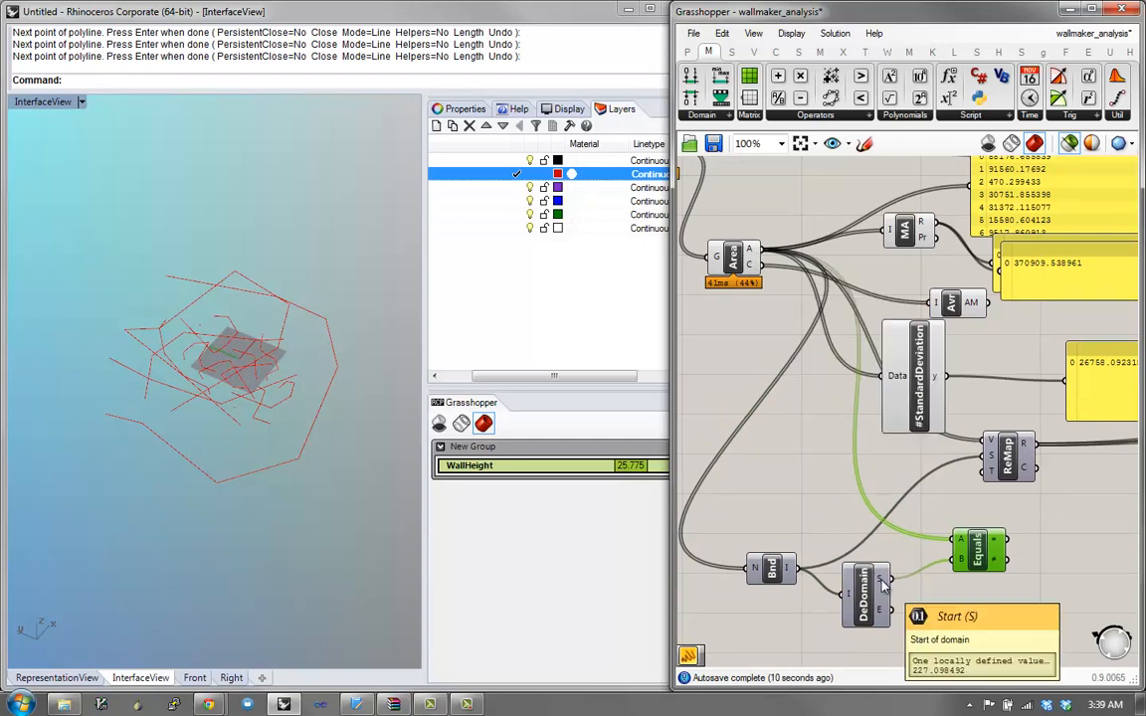
right_drag(971, 569, 852, 524)
drag(948, 261, 973, 246)
double_click(980, 532)
text(panel)
key(Return)
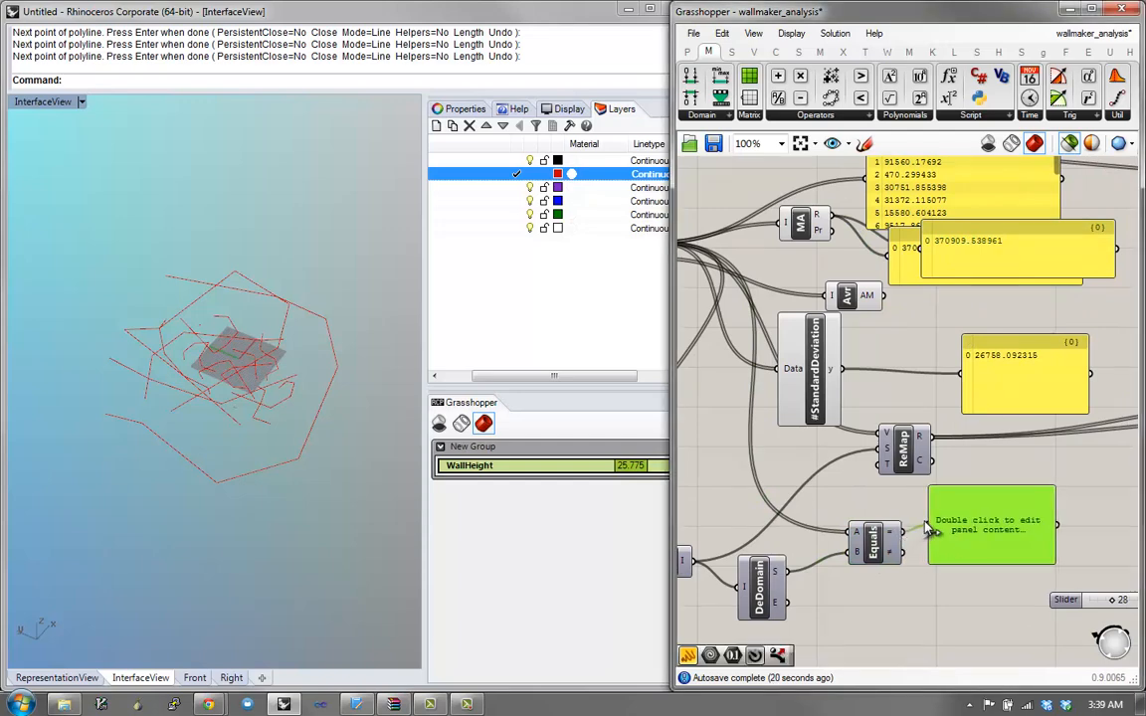
drag(900, 532, 928, 524)
right_drag(892, 537, 900, 482)
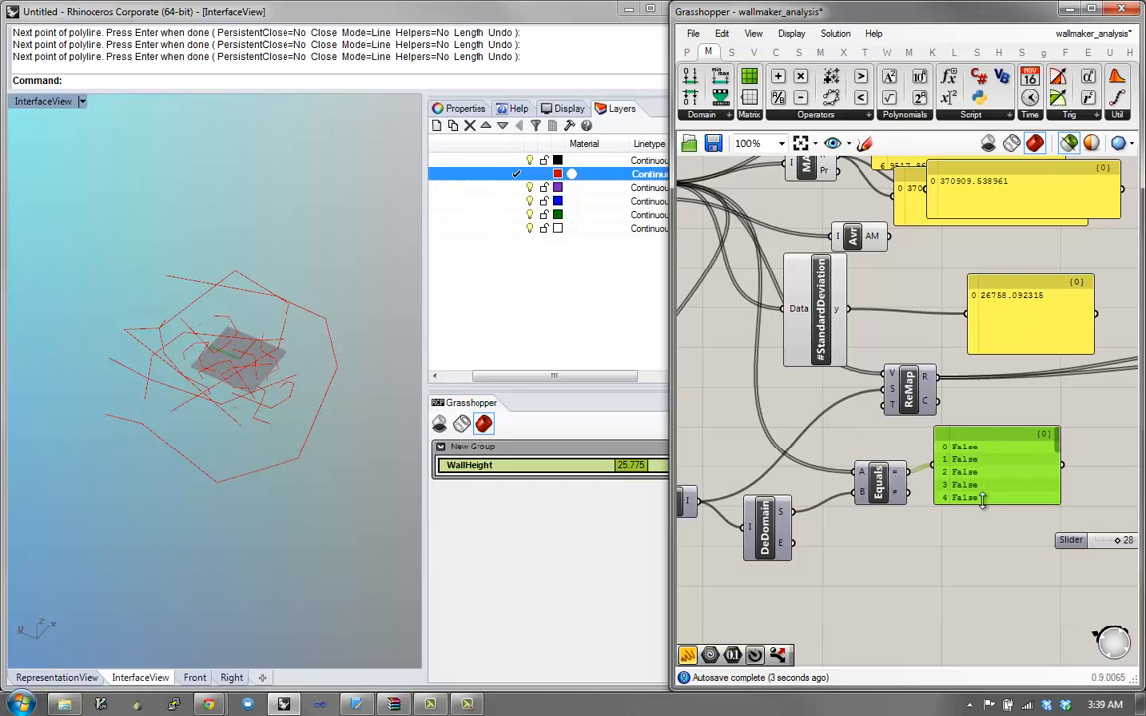
Step: Enlarge the Equality results panel to list every entry, and move it and the Deconstruct Domain component to tidy the layout
drag(982, 501, 969, 664)
right_drag(979, 520, 991, 480)
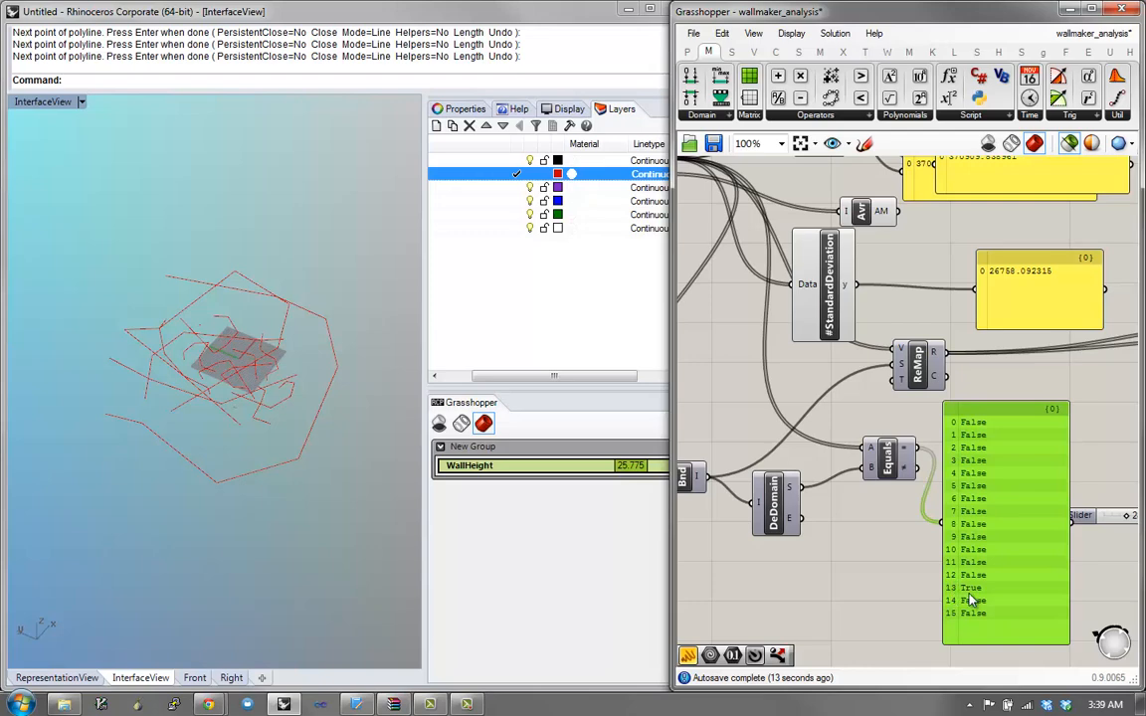
drag(970, 599, 1029, 526)
drag(759, 519, 779, 525)
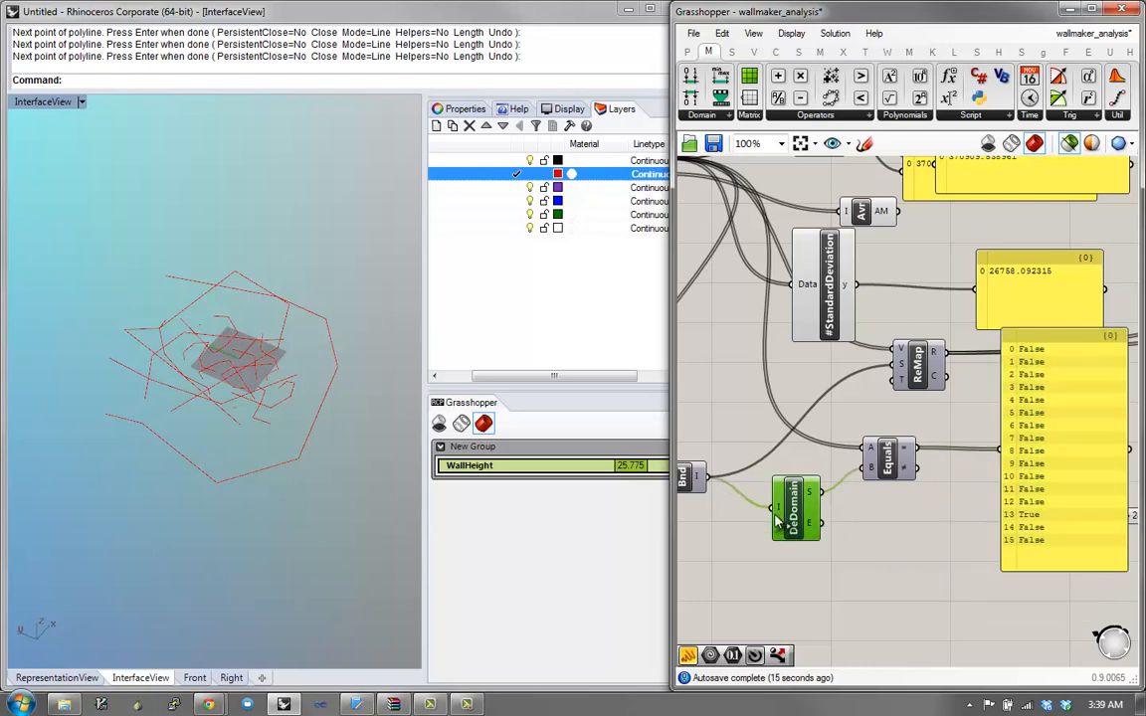
Step: Select the Area component to check its wiring, and inspect the domain start value compared in Equality
right_drag(812, 500, 854, 542)
mouse_move(743, 261)
right_down()
mouse_move(788, 288)
mouse_move(755, 275)
right_up()
click(696, 221)
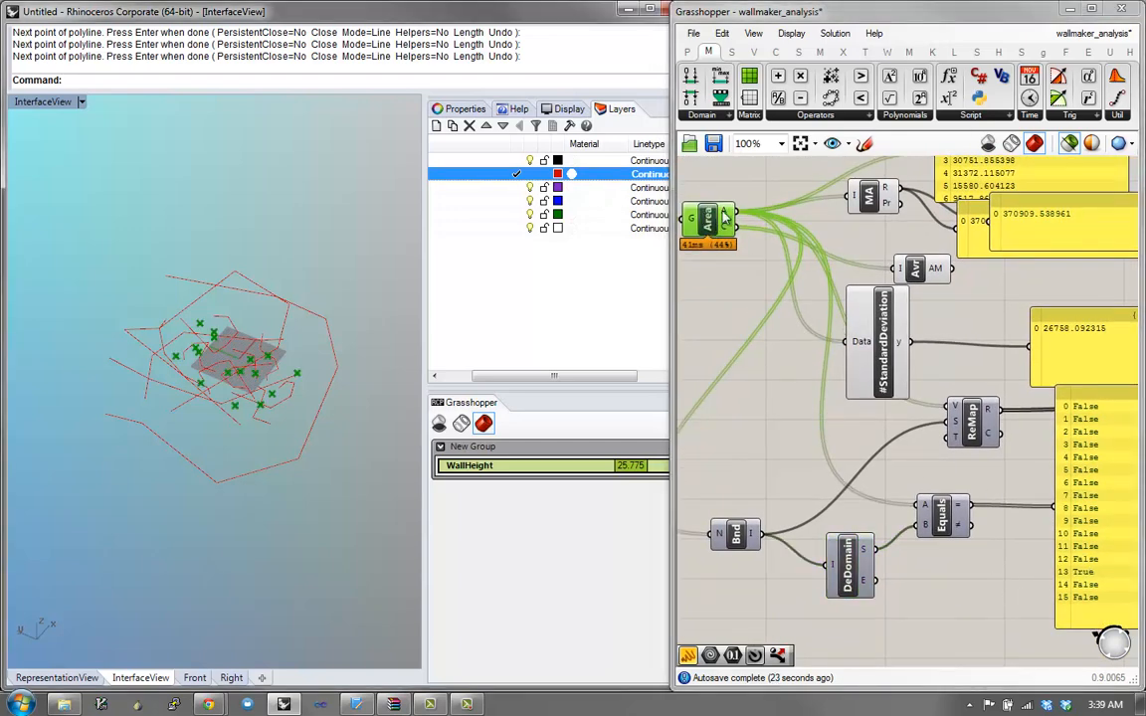
mouse_move(866, 553)
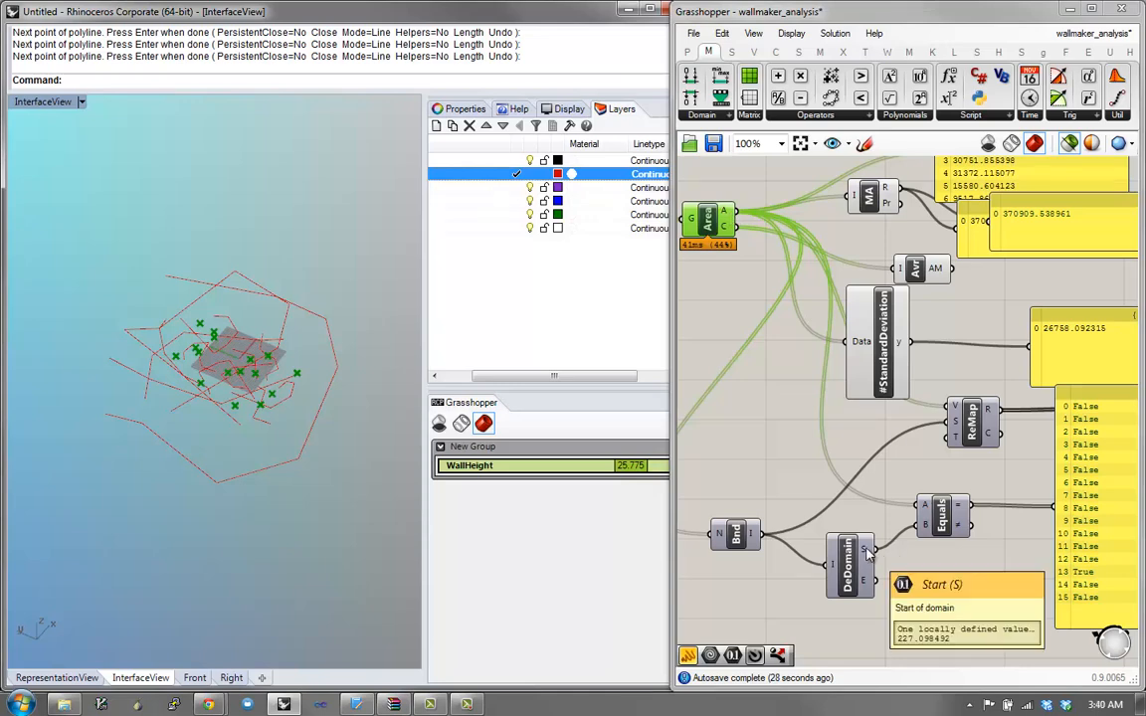
Step: Move the unconnected slider clear of the Equality results panel and shift the Deconstruct Domain component slightly
scroll(900, 546, down, 2)
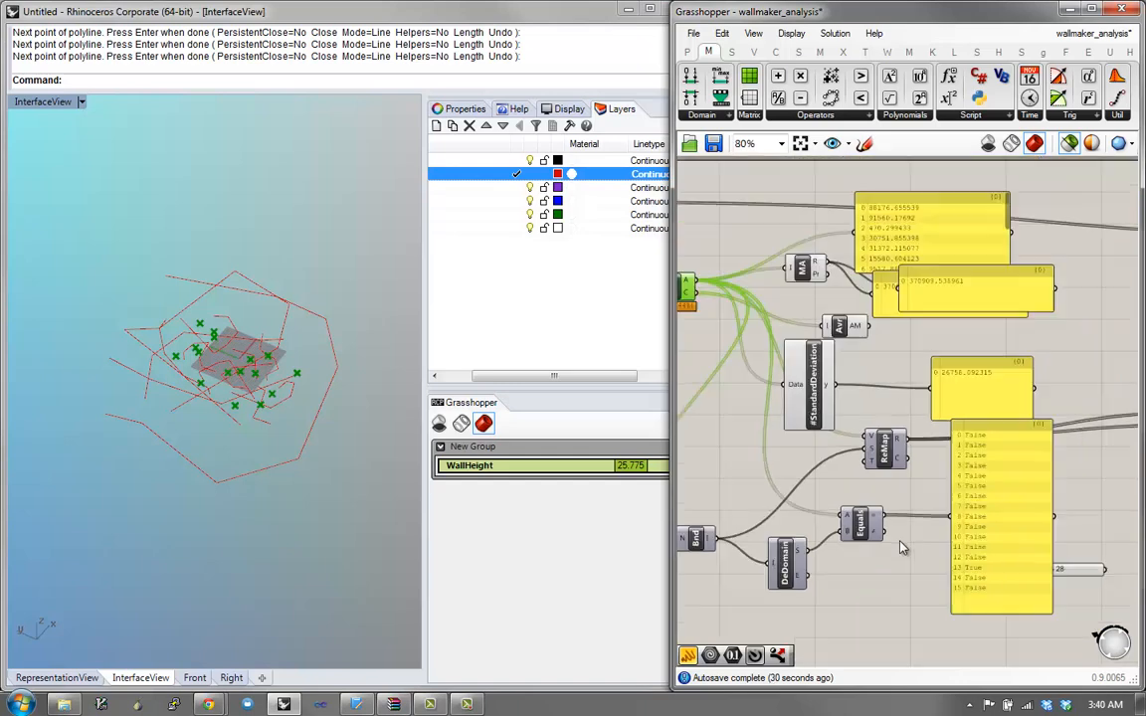
drag(1090, 567, 1122, 601)
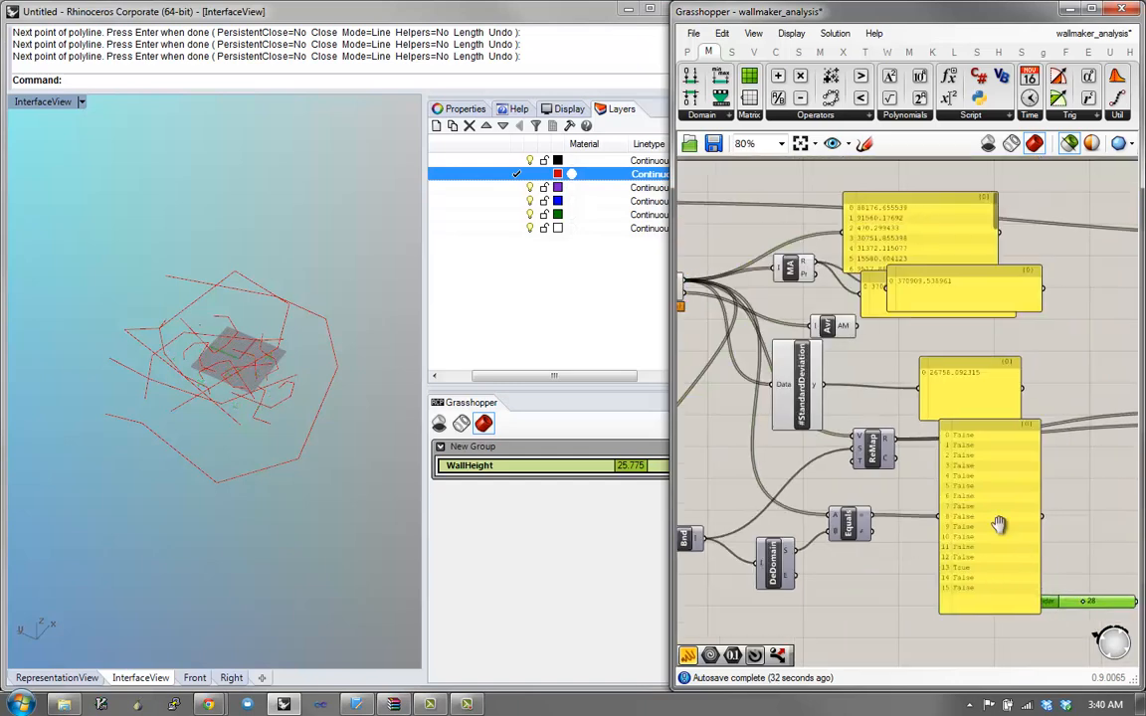
right_drag(999, 523, 1098, 486)
drag(941, 500, 875, 526)
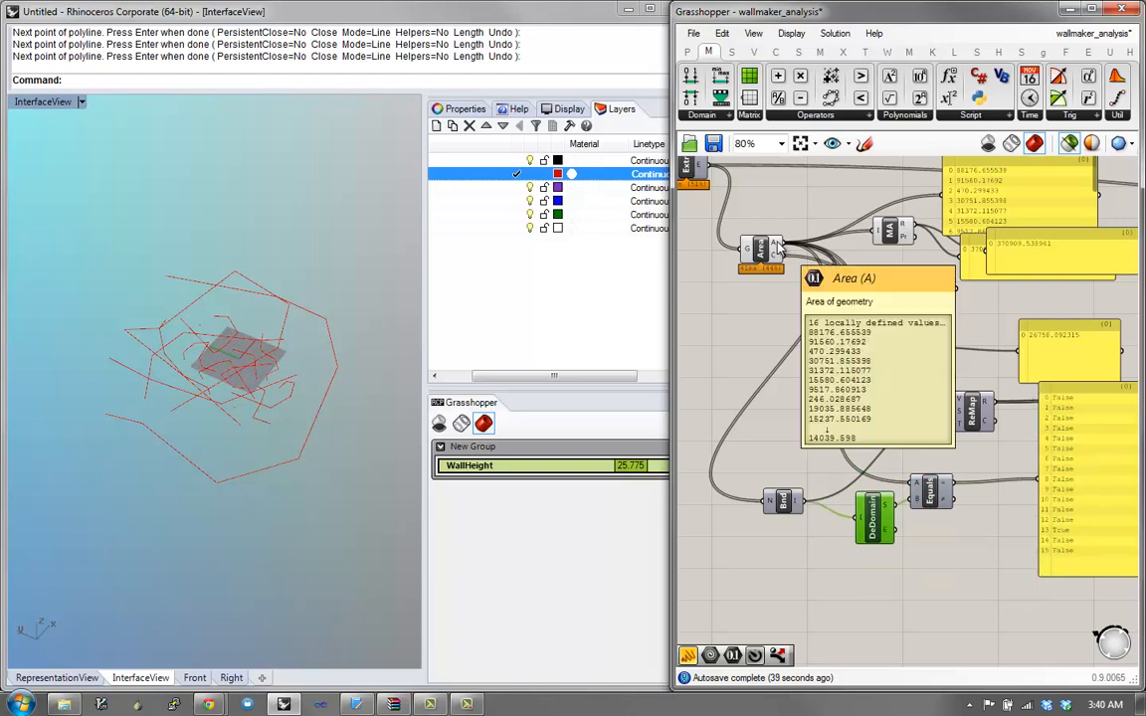
Step: Add a Dispatch component beside Equality and wire the equals output into its pattern input P
right_drag(910, 455, 880, 469)
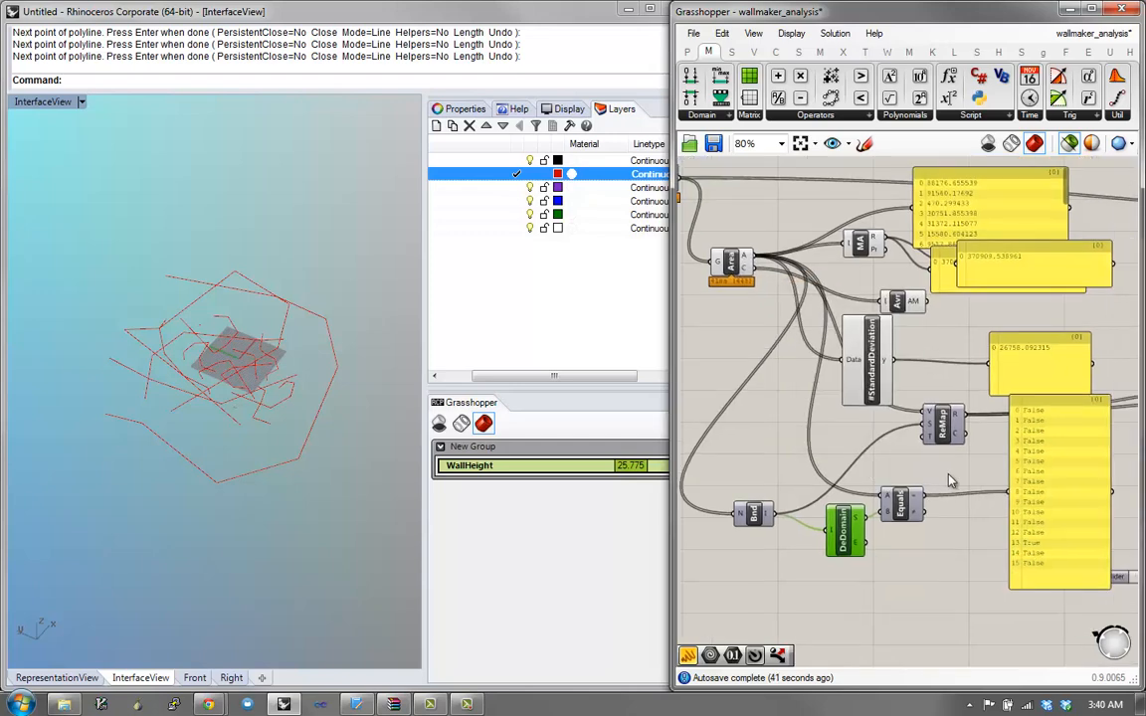
double_click(946, 467)
text(dis)
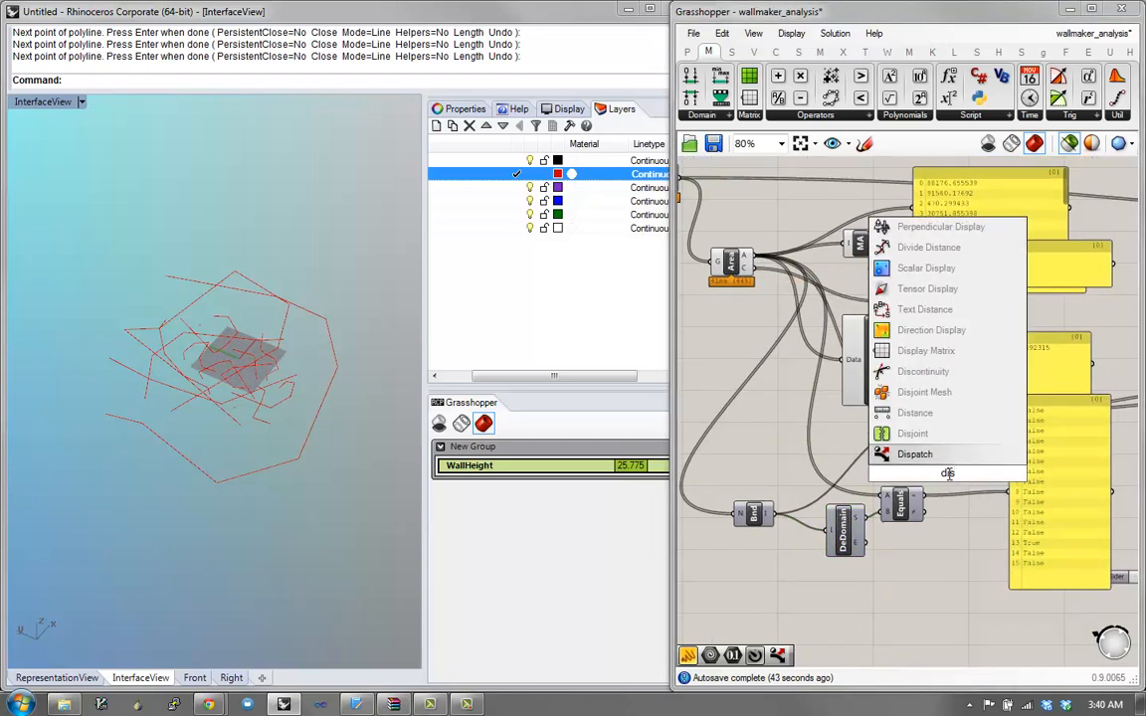
key(Return)
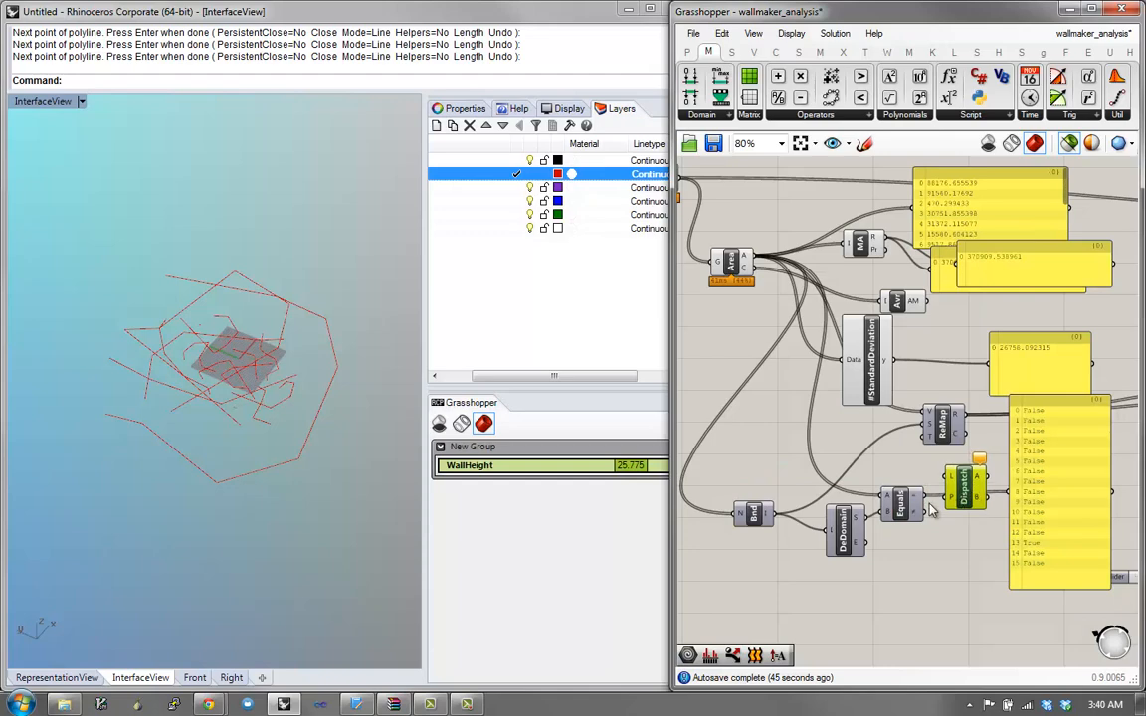
scroll(932, 510, up, 1)
click(888, 507)
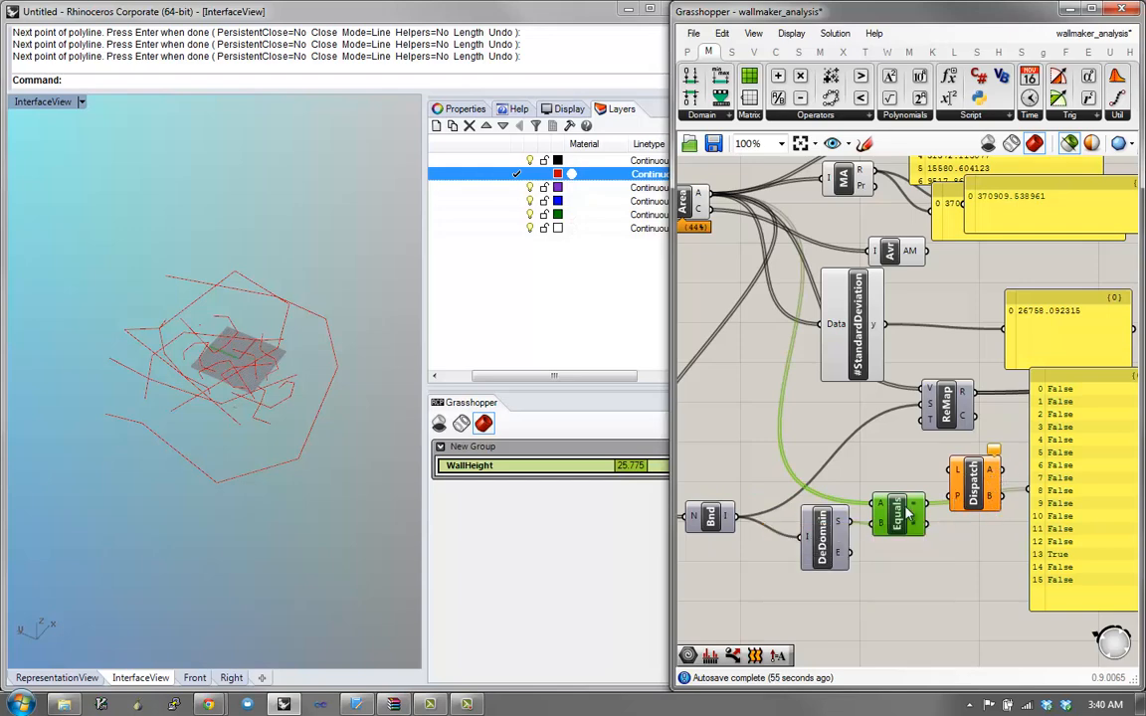
click(969, 493)
right_drag(1050, 400, 1067, 400)
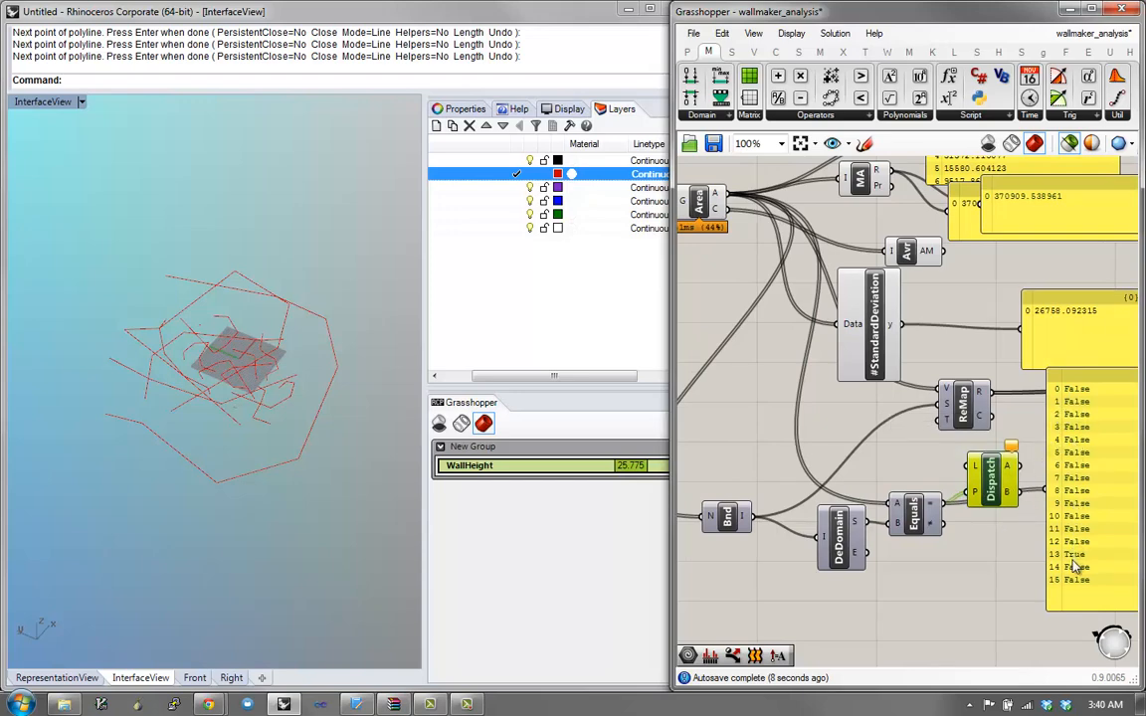
right_drag(939, 513, 956, 545)
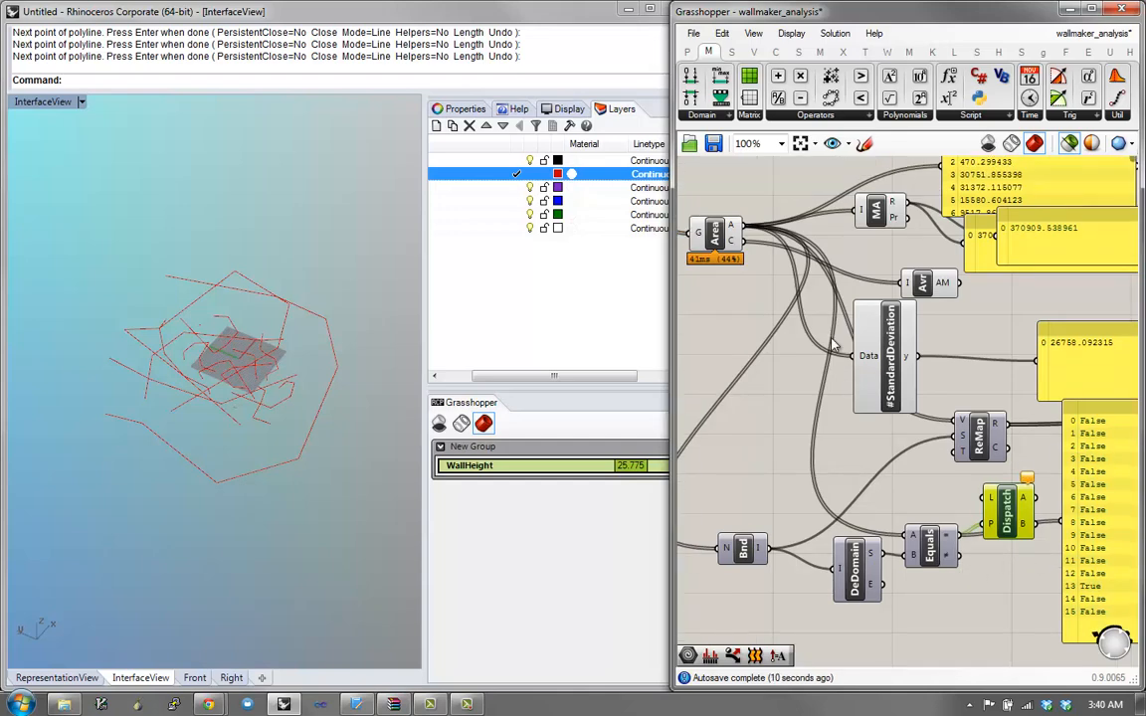
Step: Wire the Area component's area output A into the Dispatch list input L and shift the Equality results panel away from Dispatch
right_drag(741, 277, 768, 303)
scroll(756, 260, down, 2)
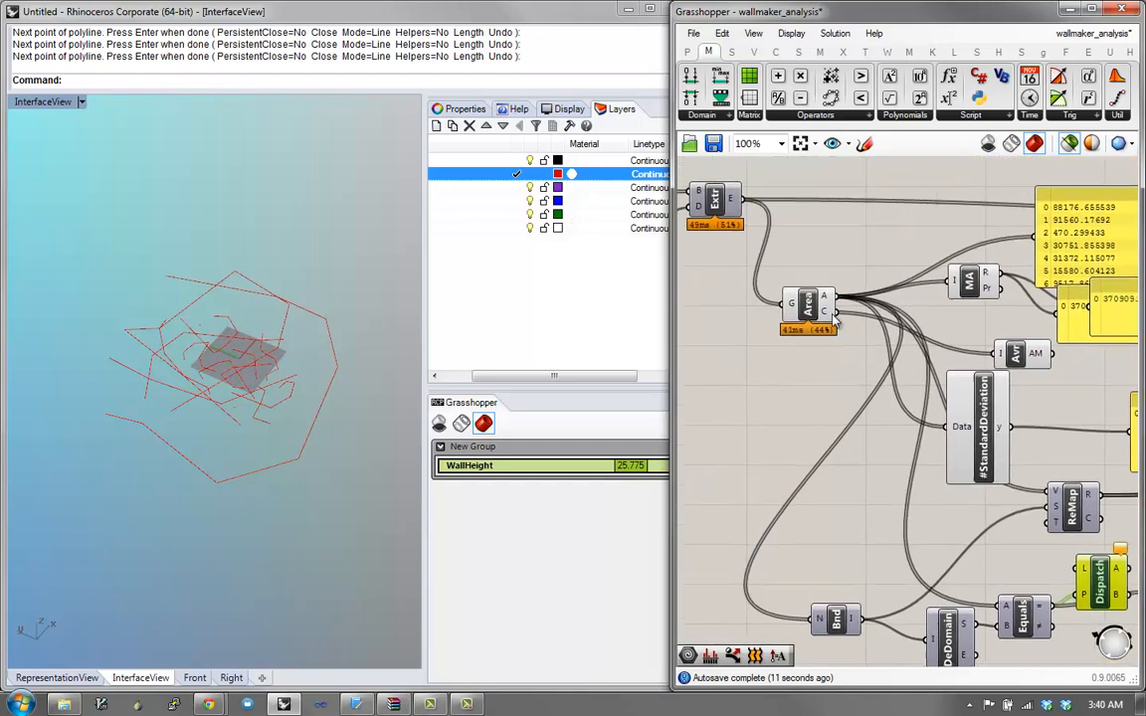
drag(777, 278, 980, 502)
right_drag(979, 501, 882, 515)
scroll(942, 523, up, 1)
drag(989, 527, 1025, 546)
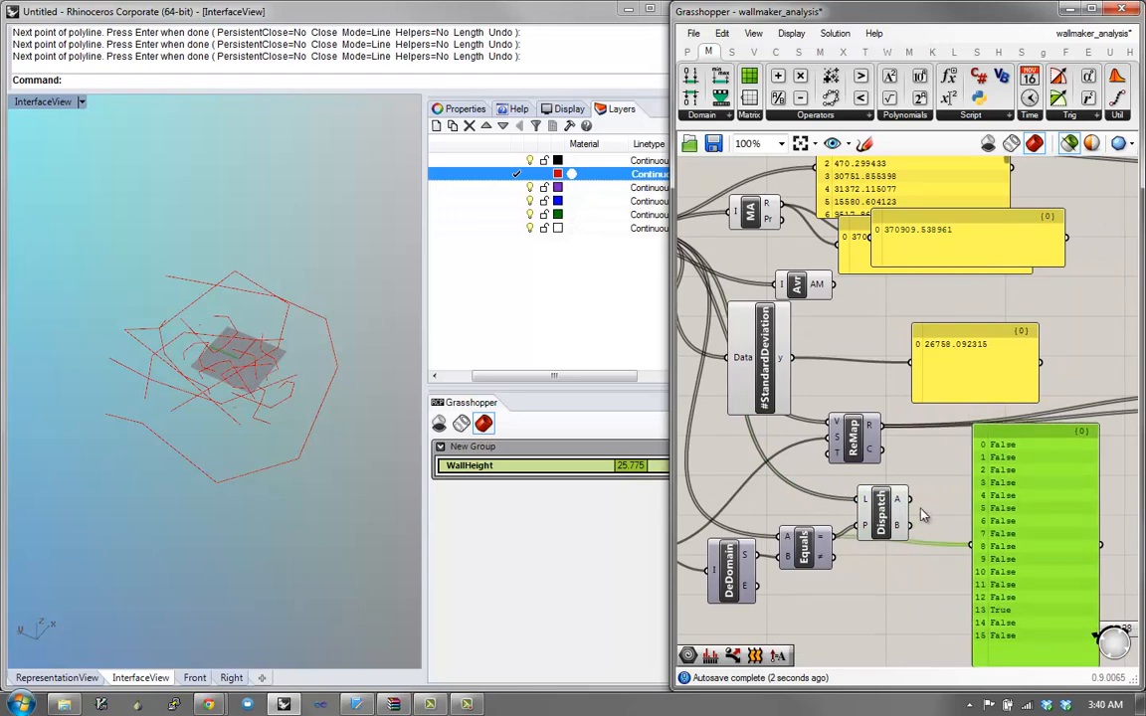
Step: Feed the results panel from Dispatch outputs A and B in turn to compare both lists, leaving output A connected
drag(910, 499, 973, 544)
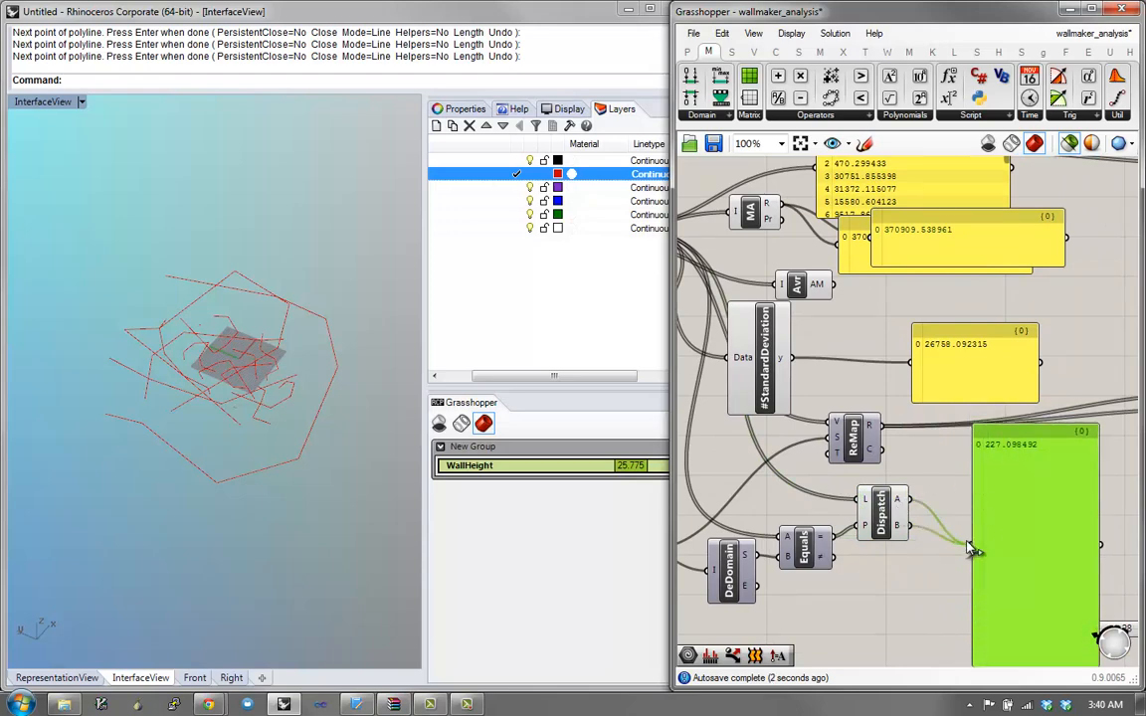
drag(908, 525, 973, 544)
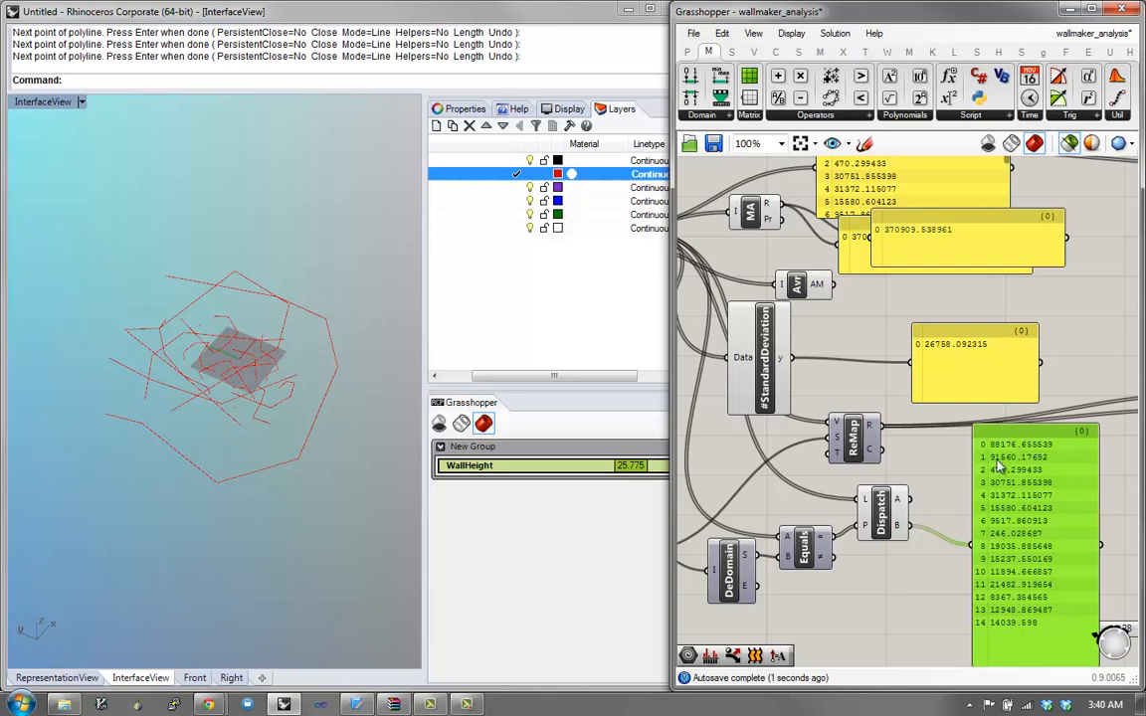
drag(910, 499, 976, 544)
right_drag(937, 503, 1024, 504)
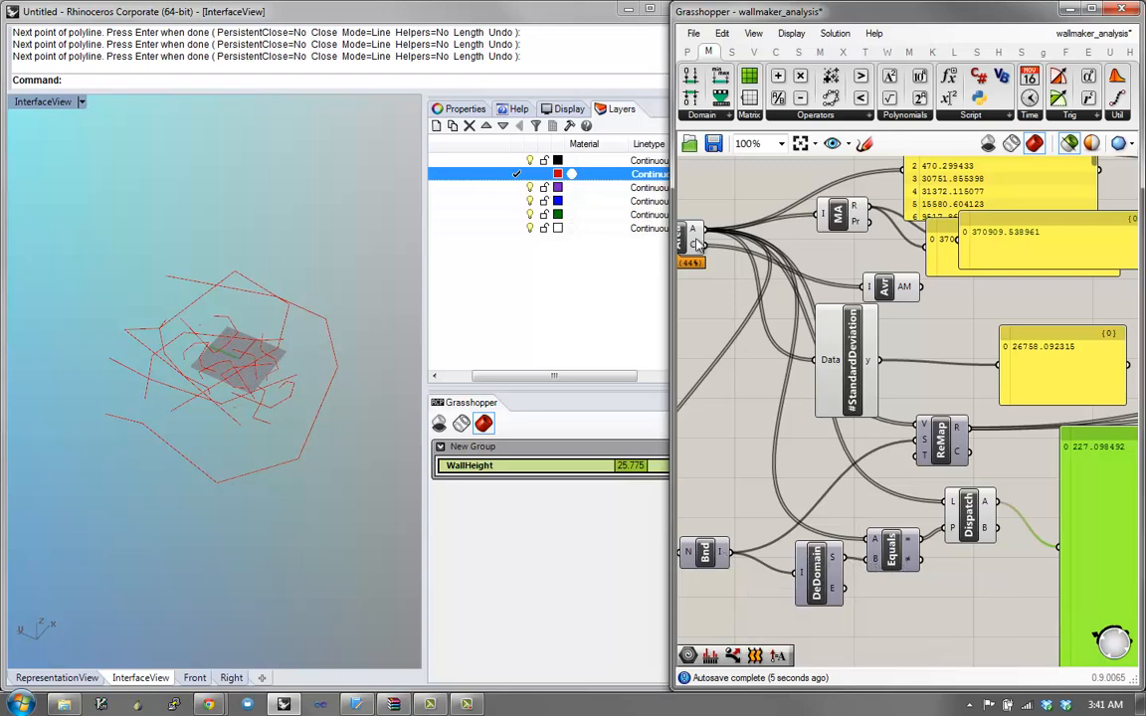
Step: Check the Deconstruct Domain and Equality components, rewire the results panel to the Equality equals output, and nudge Dispatch
click(835, 582)
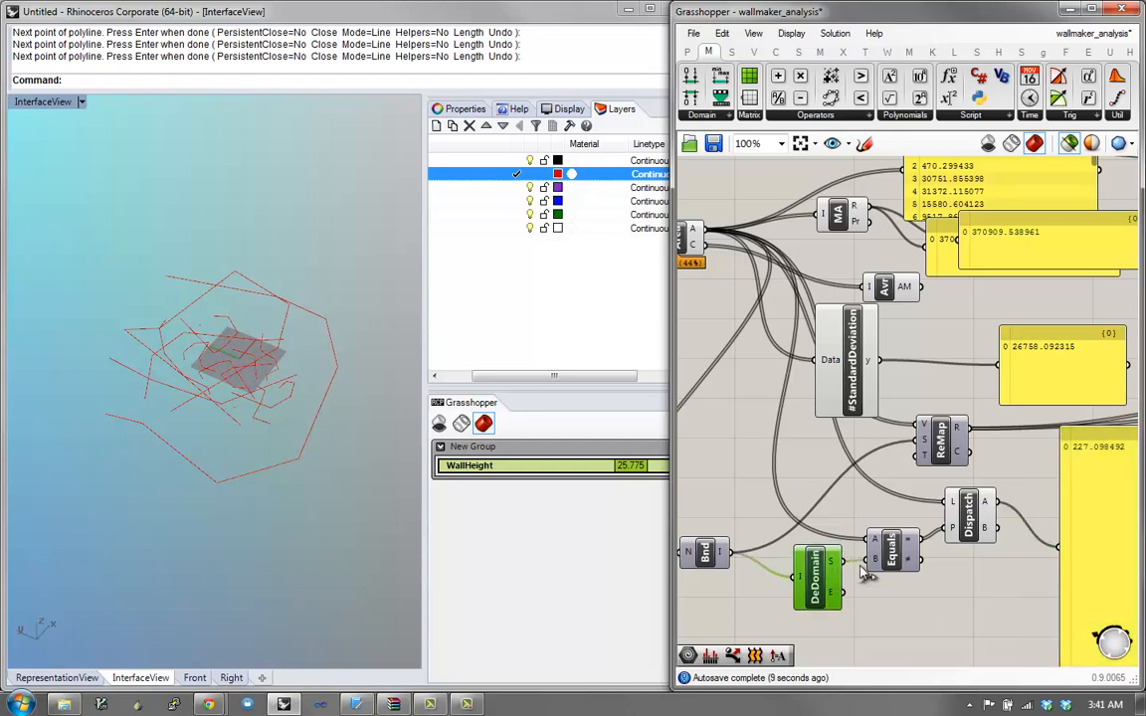
click(903, 547)
mouse_move(907, 547)
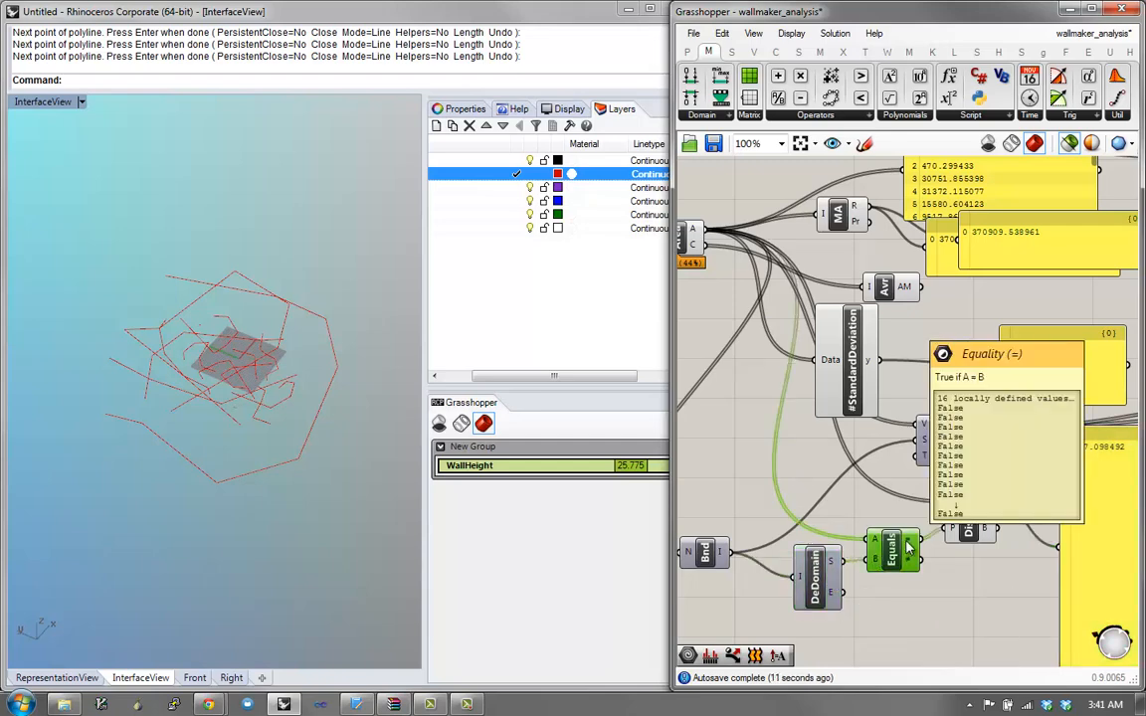
right_drag(907, 547, 881, 532)
drag(903, 524, 1035, 532)
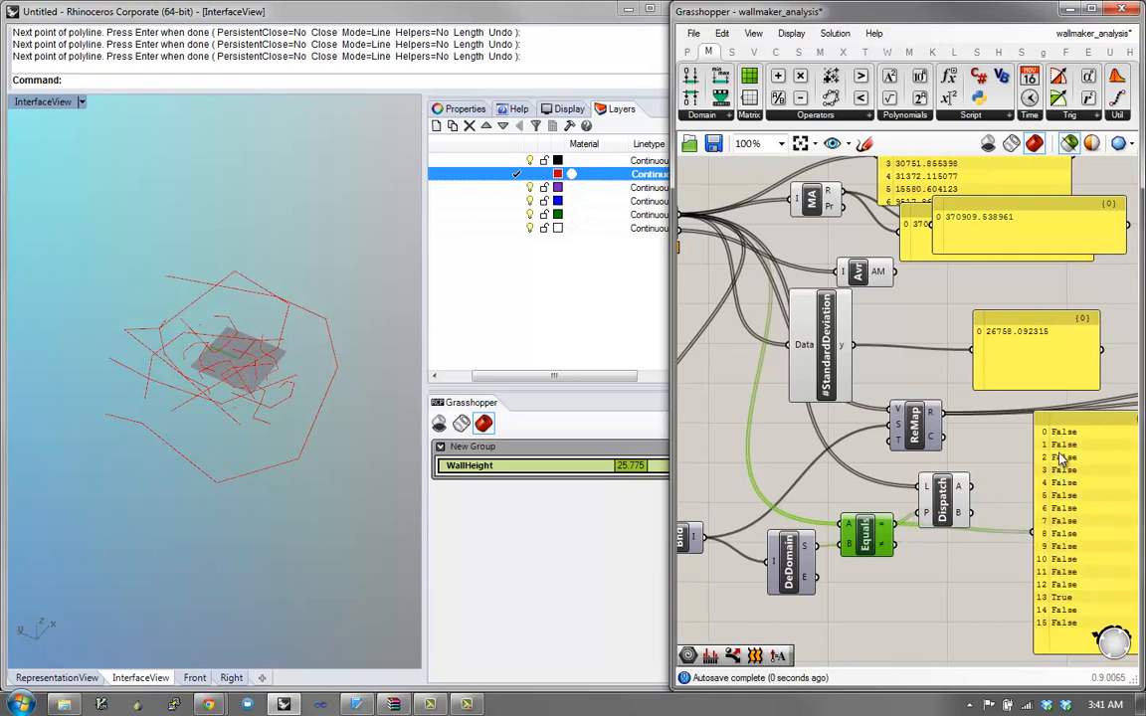
drag(947, 511, 955, 504)
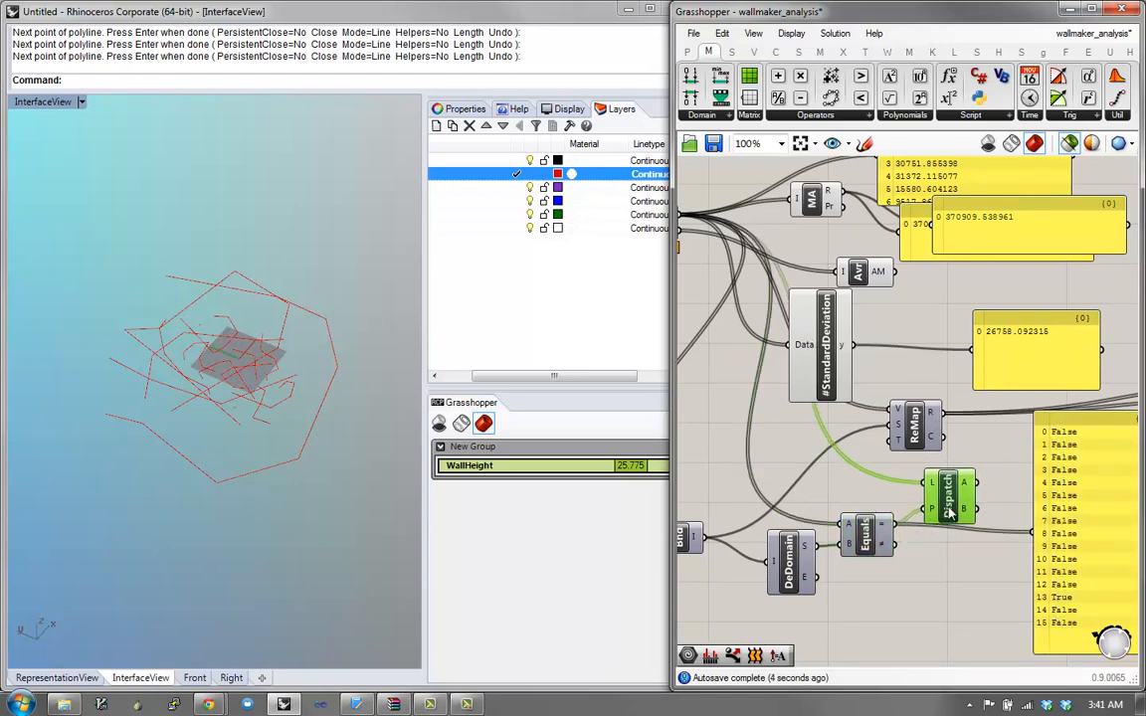
Step: Wire the Extrude output E into the Dispatch list input L and into the results panel, replacing their existing connections
right_drag(950, 512, 998, 572)
scroll(1026, 529, down, 1)
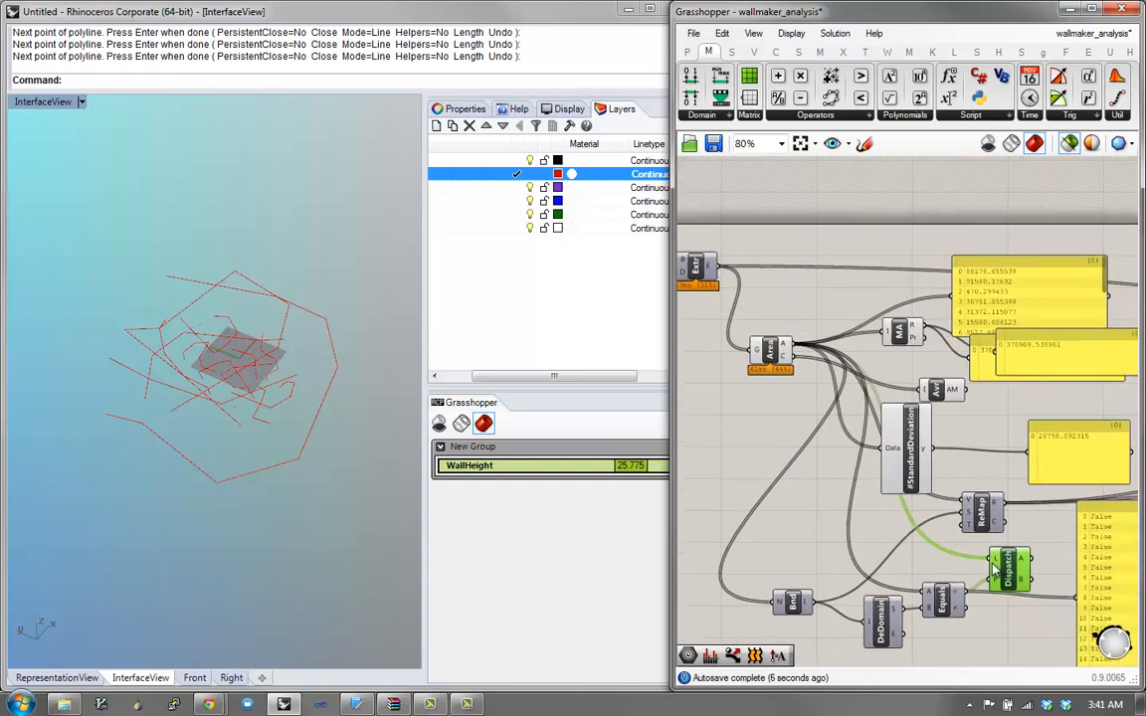
drag(714, 270, 998, 563)
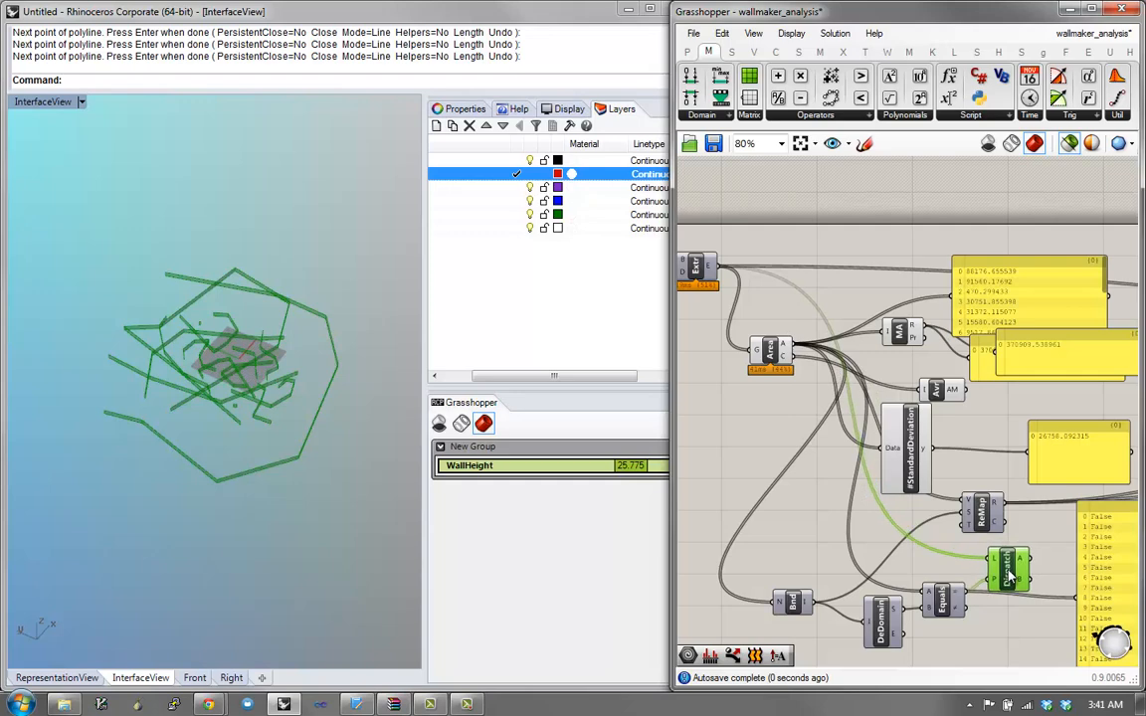
drag(718, 267, 1075, 598)
right_drag(1058, 562, 977, 524)
Step: Switch the results panel from the Equality equals output to Dispatch output A, and move the panel farther from Dispatch
drag(1012, 575, 1007, 567)
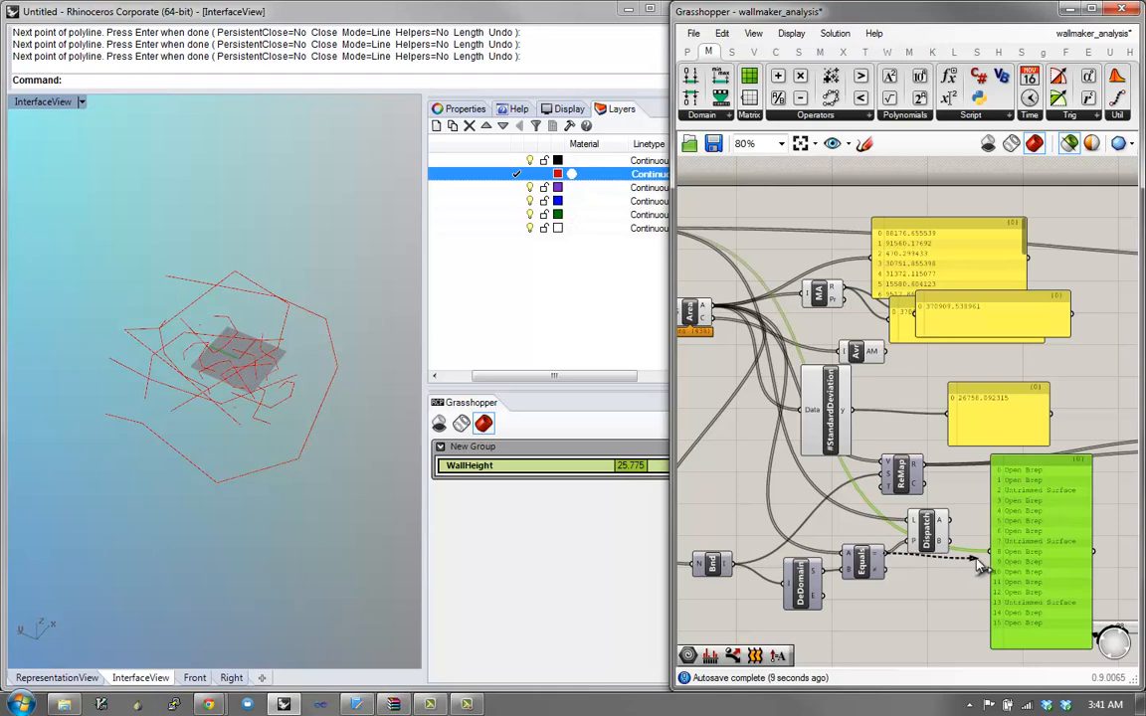
drag(978, 564, 987, 561)
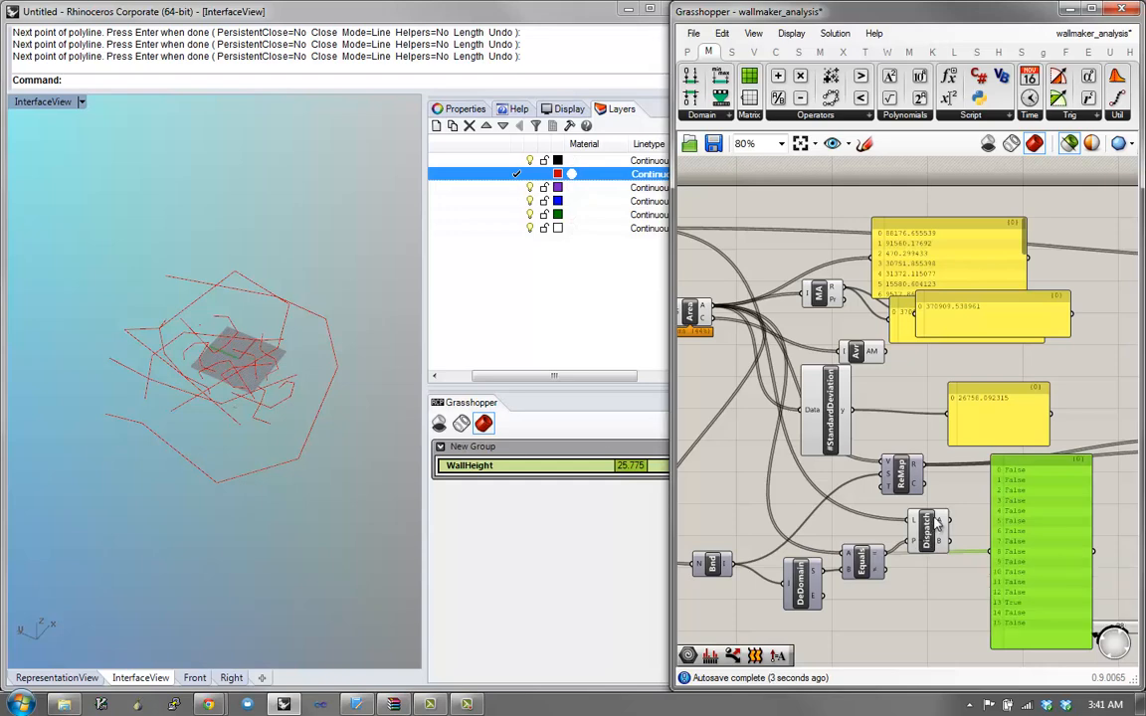
drag(949, 522, 927, 532)
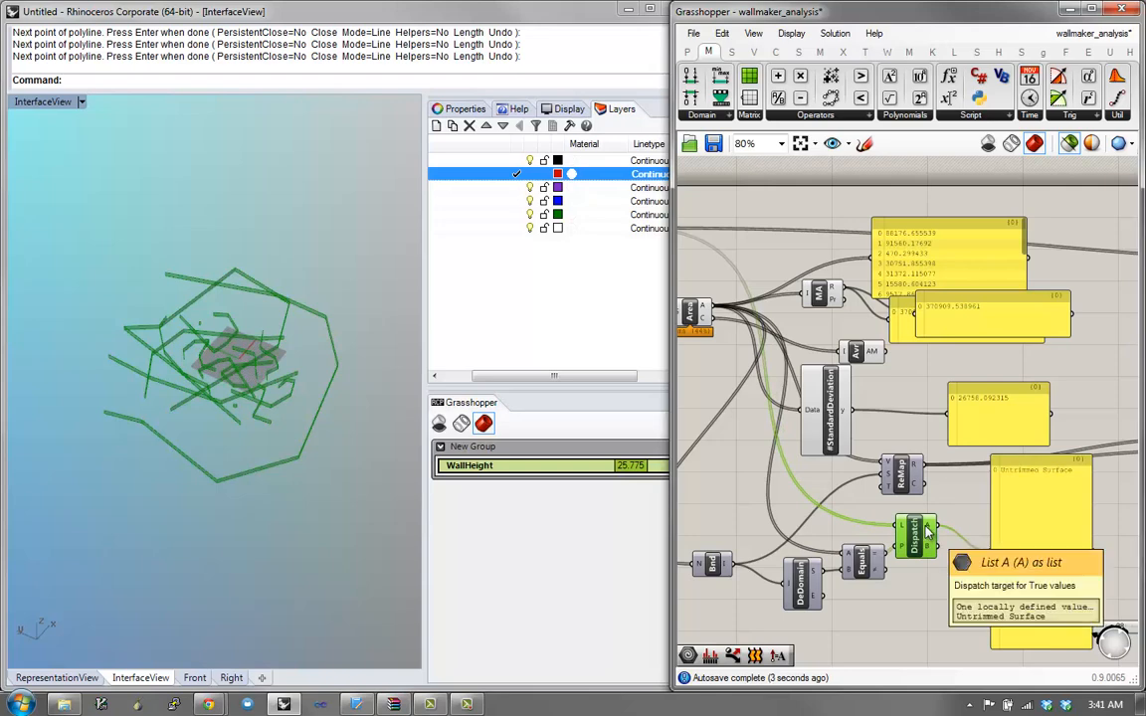
drag(1030, 550, 1124, 549)
Step: Add a Geometry parameter beside Dispatch and wire Dispatch output A into it
double_click(1019, 503)
text(geo)
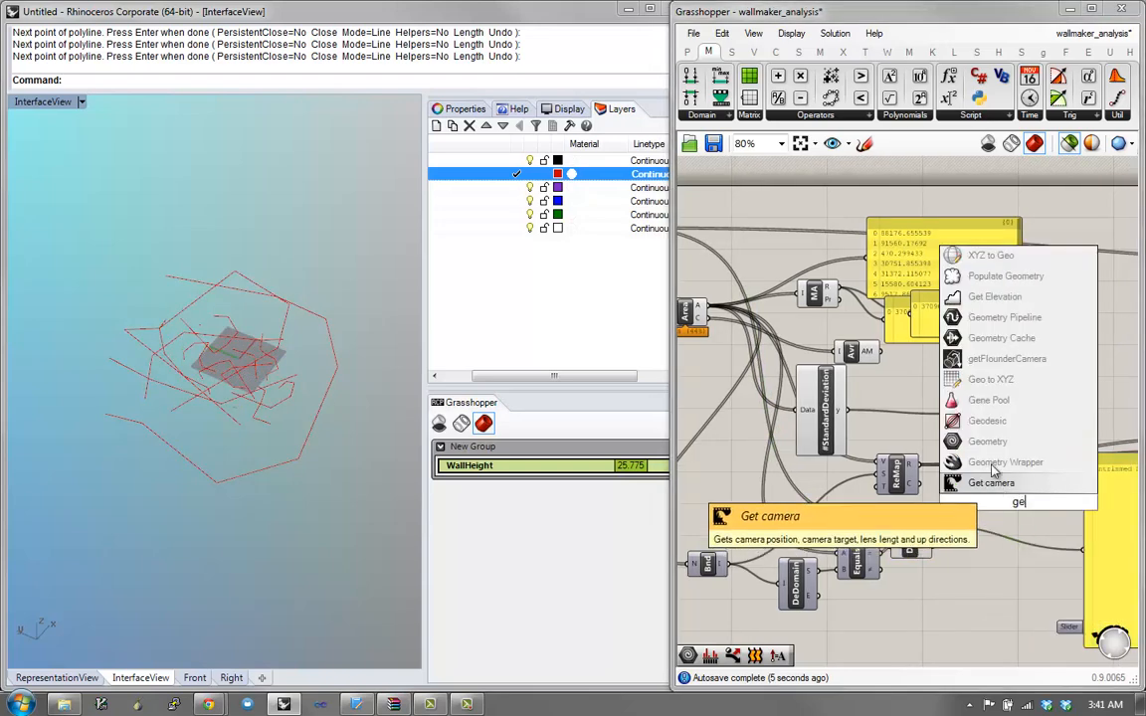
key(Return)
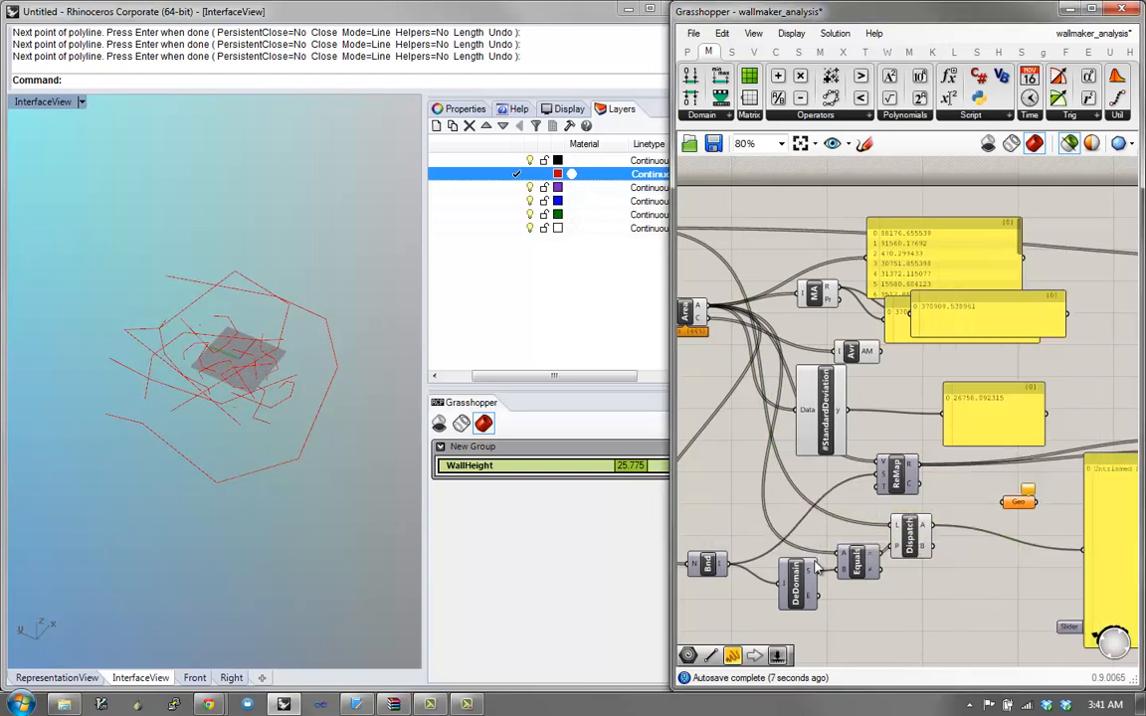
mouse_move(810, 575)
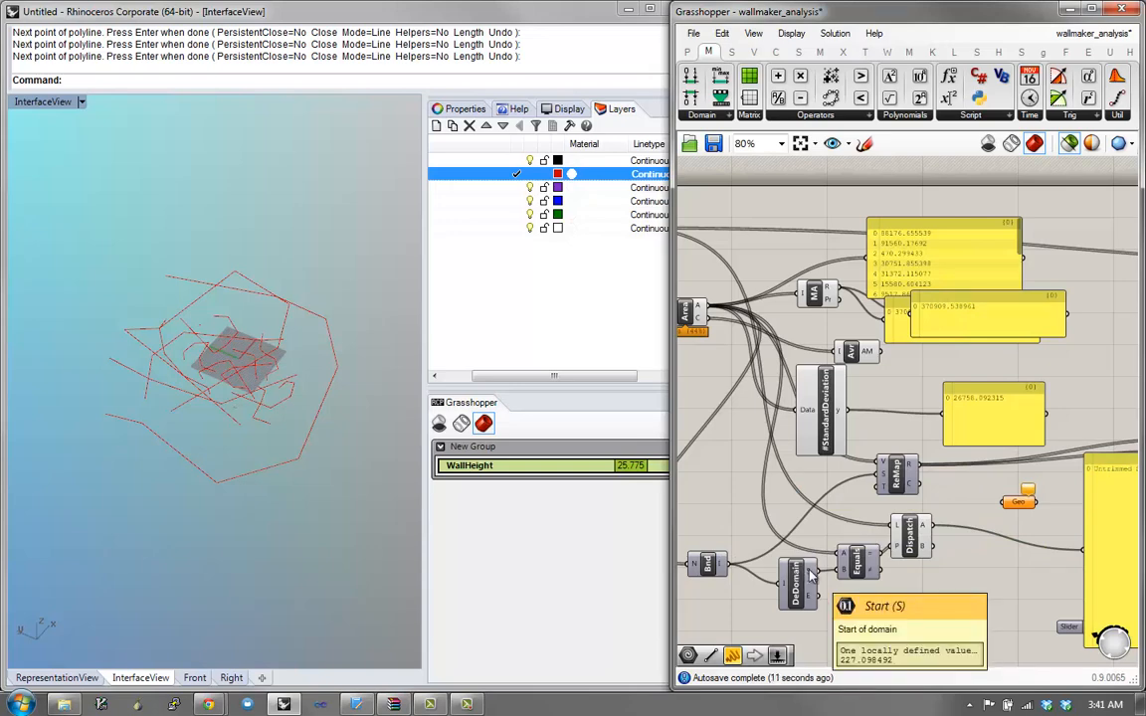
drag(929, 524, 977, 499)
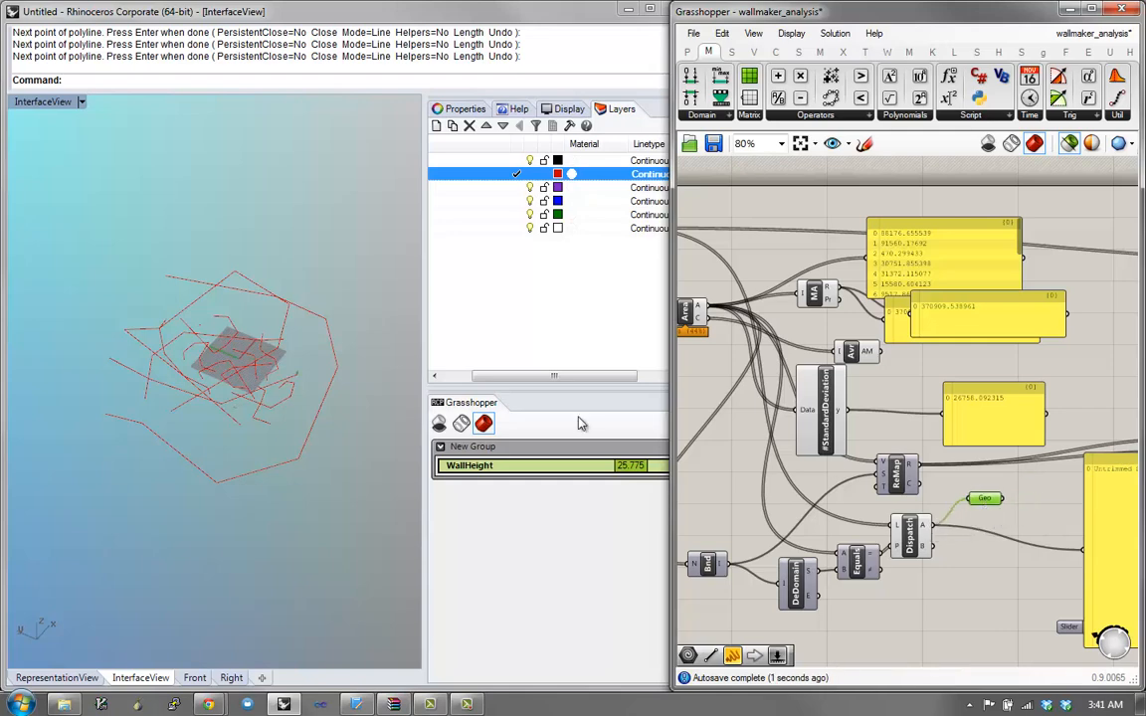
Step: Examine the isolated smallest wall up close in Rhino's InterfaceView viewport, with the Geometry parameter still selected in Grasshopper
right_drag(216, 377, 352, 336)
scroll(323, 391, up, 15)
scroll(352, 332, down, 8)
drag(351, 326, 312, 347)
click(341, 350)
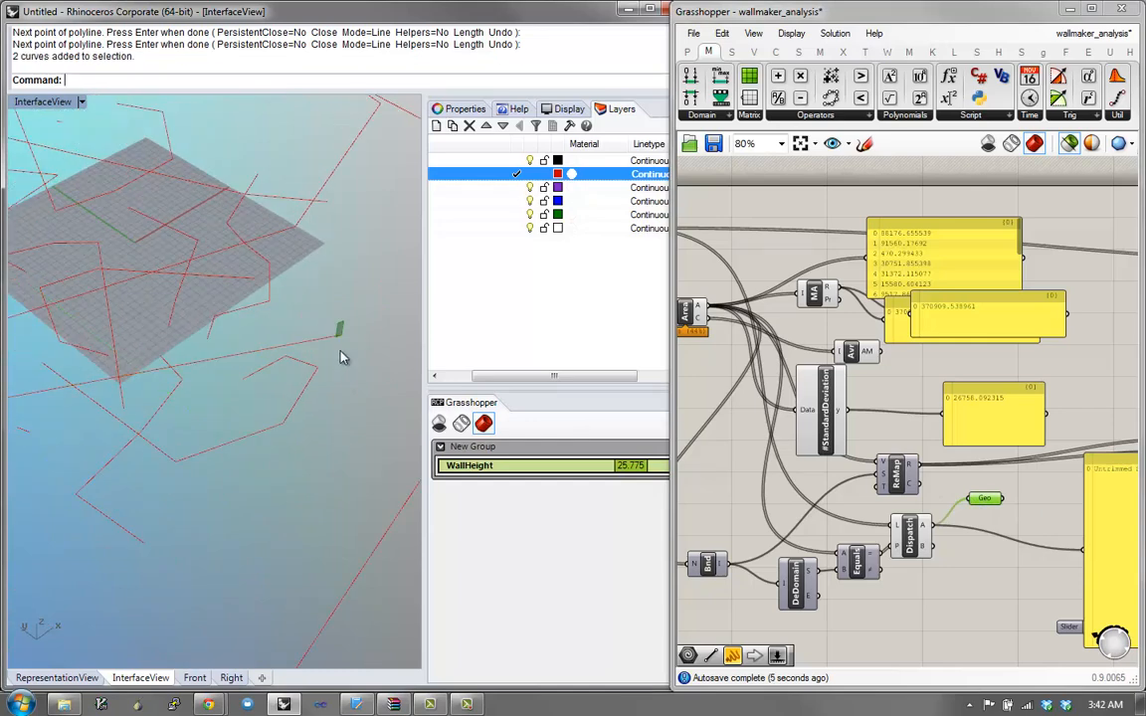
scroll(337, 350, up, 3)
scroll(337, 354, up, 3)
click(337, 353)
right_drag(338, 348, 355, 354)
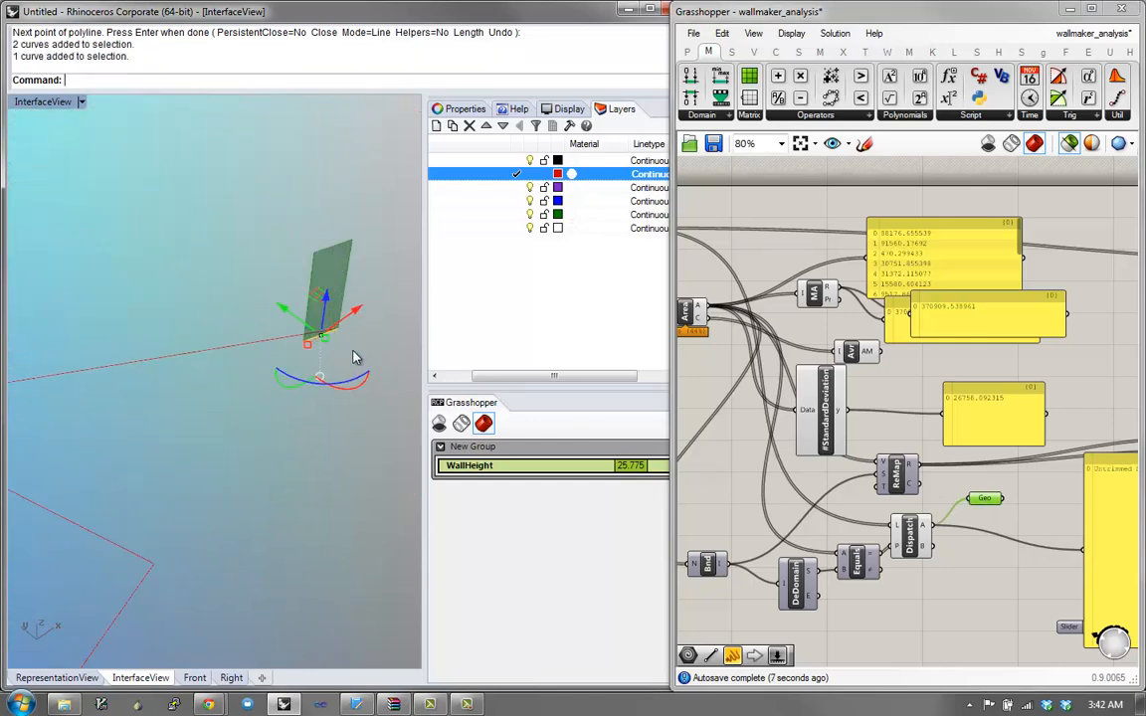
click(374, 399)
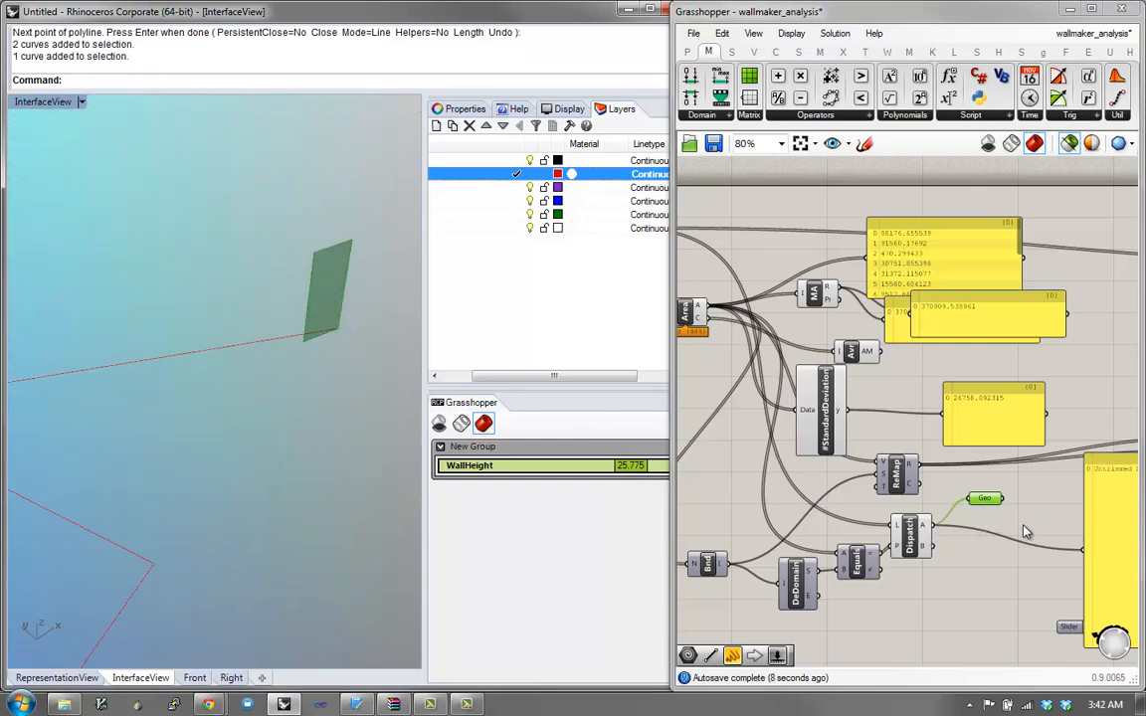
right_drag(1021, 524, 971, 521)
right_drag(285, 374, 307, 349)
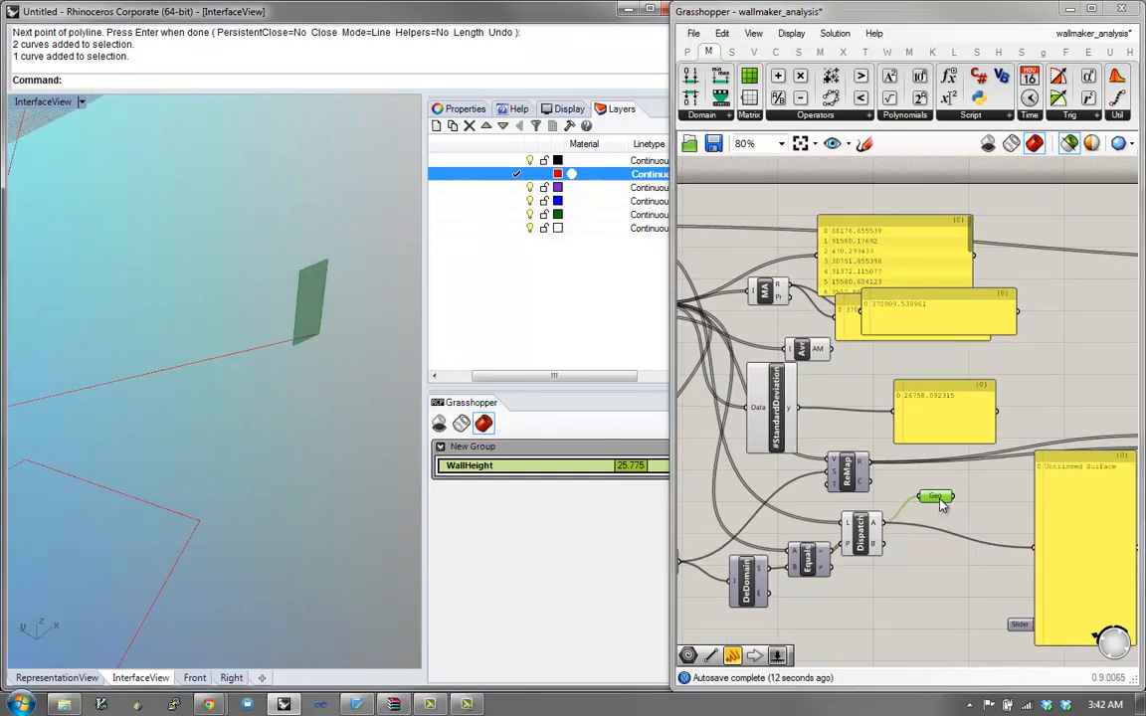
Step: Move the statistics components, their panels and ReMap higher on the canvas, and place Equality and Dispatch in the cleared space
right_drag(791, 489, 862, 514)
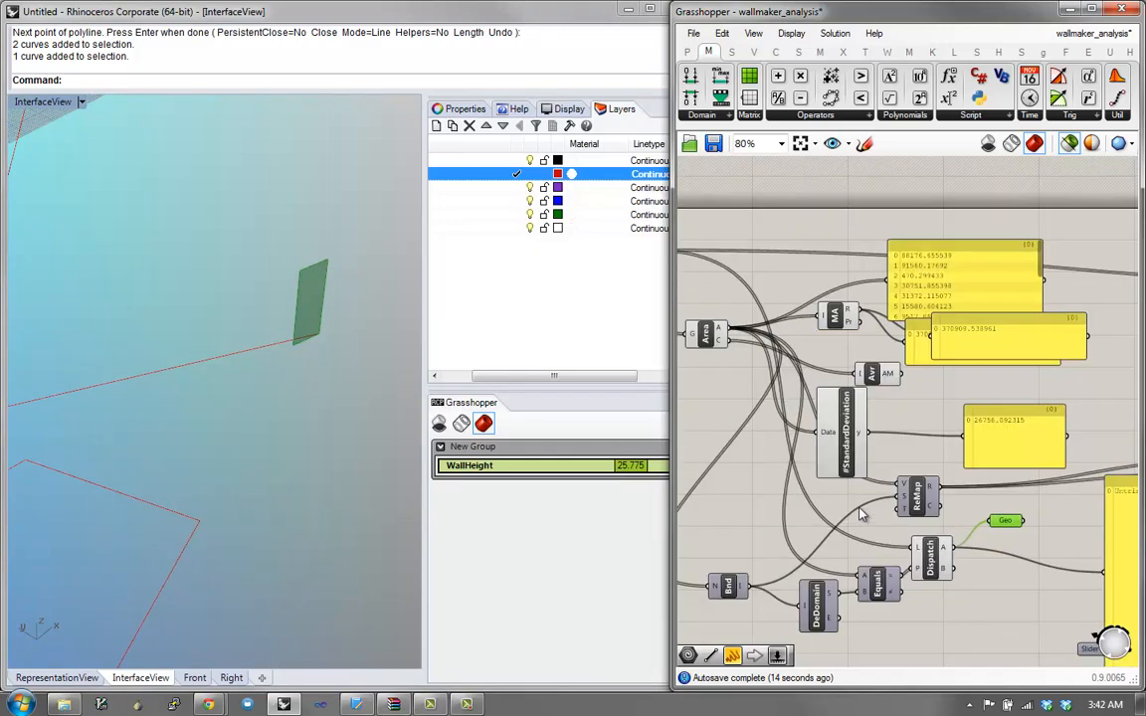
drag(955, 207, 942, 270)
click(923, 524)
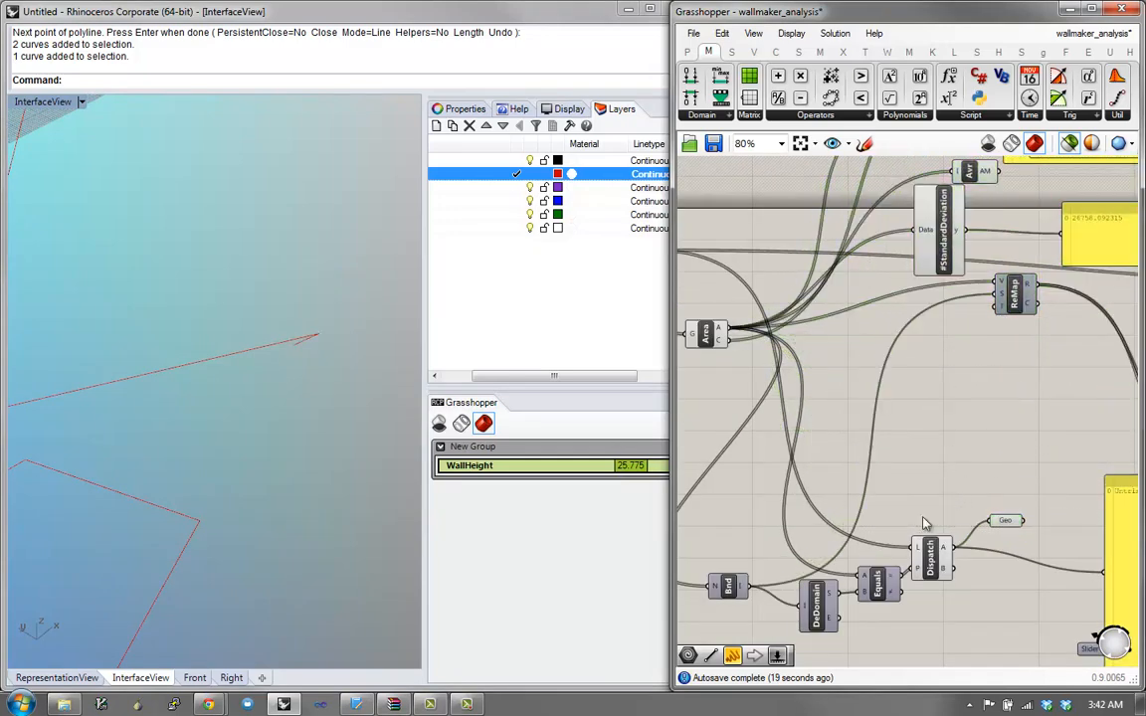
drag(937, 603, 906, 517)
click(854, 438)
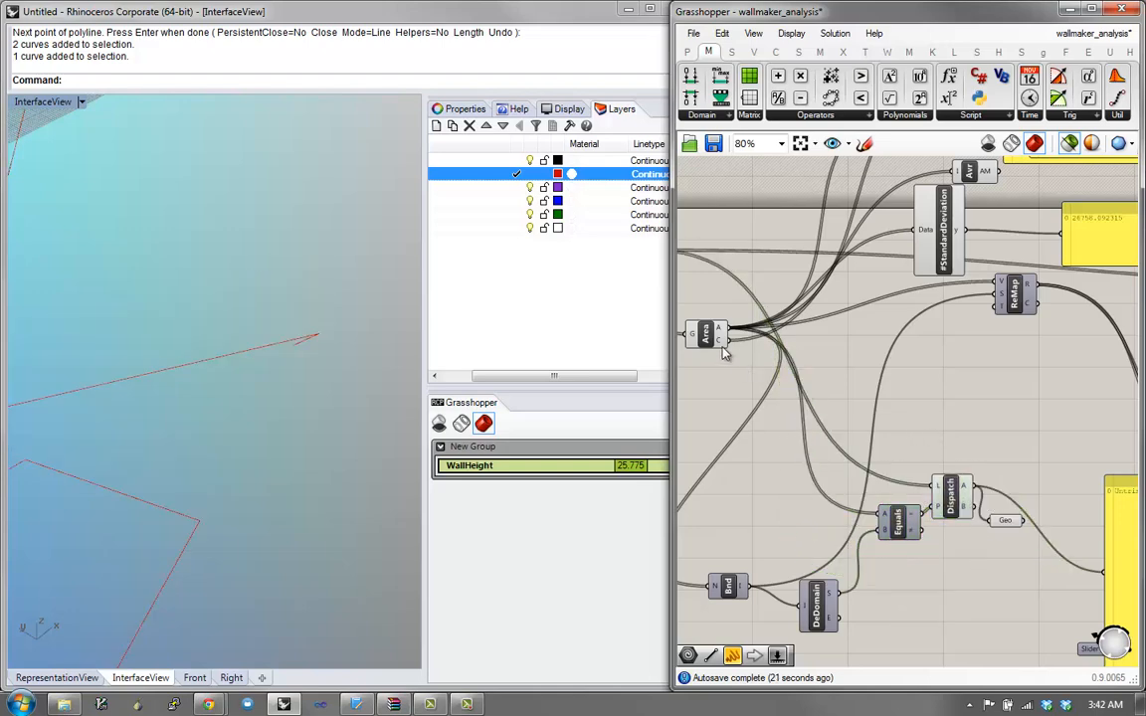
Step: Adjust the positions of the Area, Deconstruct Domain and Equality components to tidy the wiring
drag(713, 341, 699, 356)
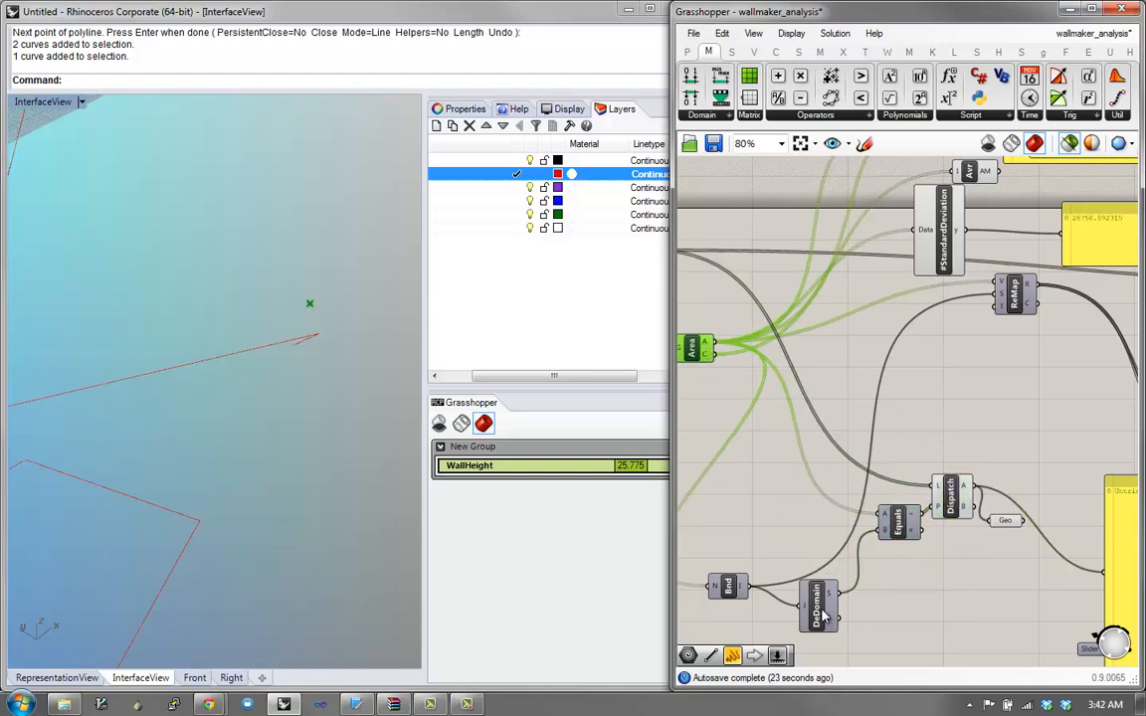
drag(820, 613, 825, 599)
click(892, 521)
drag(893, 524, 881, 529)
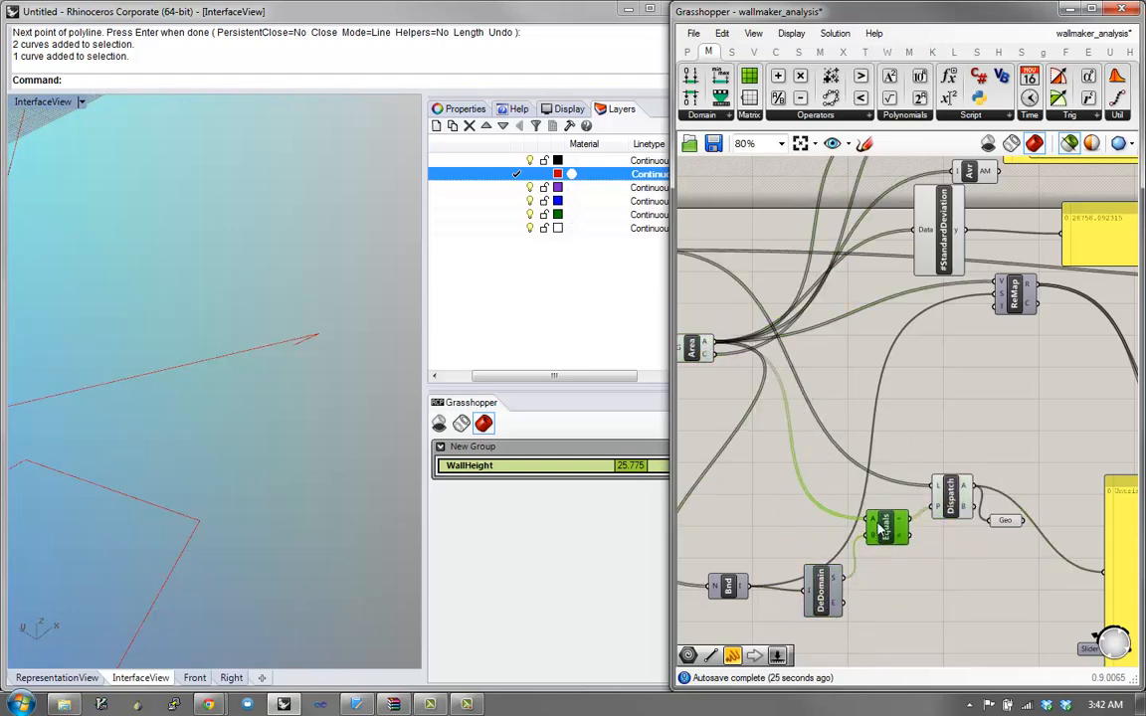
Step: Search for a comparison component, place Larger Than below Equality as an alternative, and delete it again
double_click(892, 575)
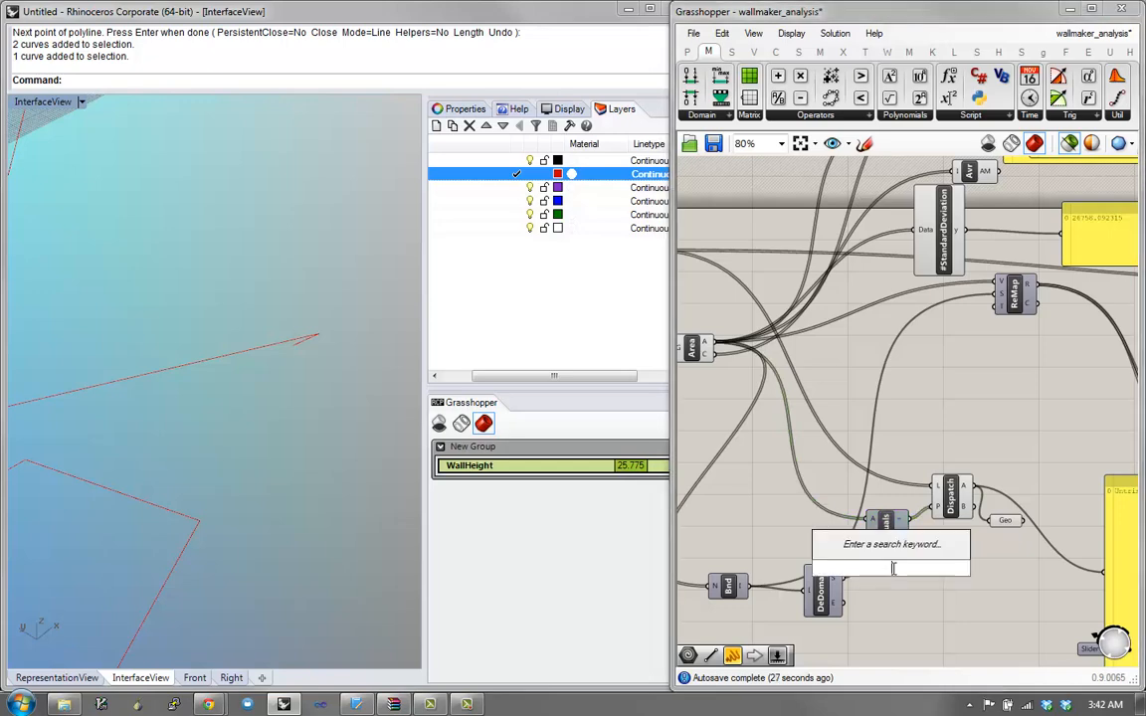
text(grea)
double_click(913, 570)
text(less)
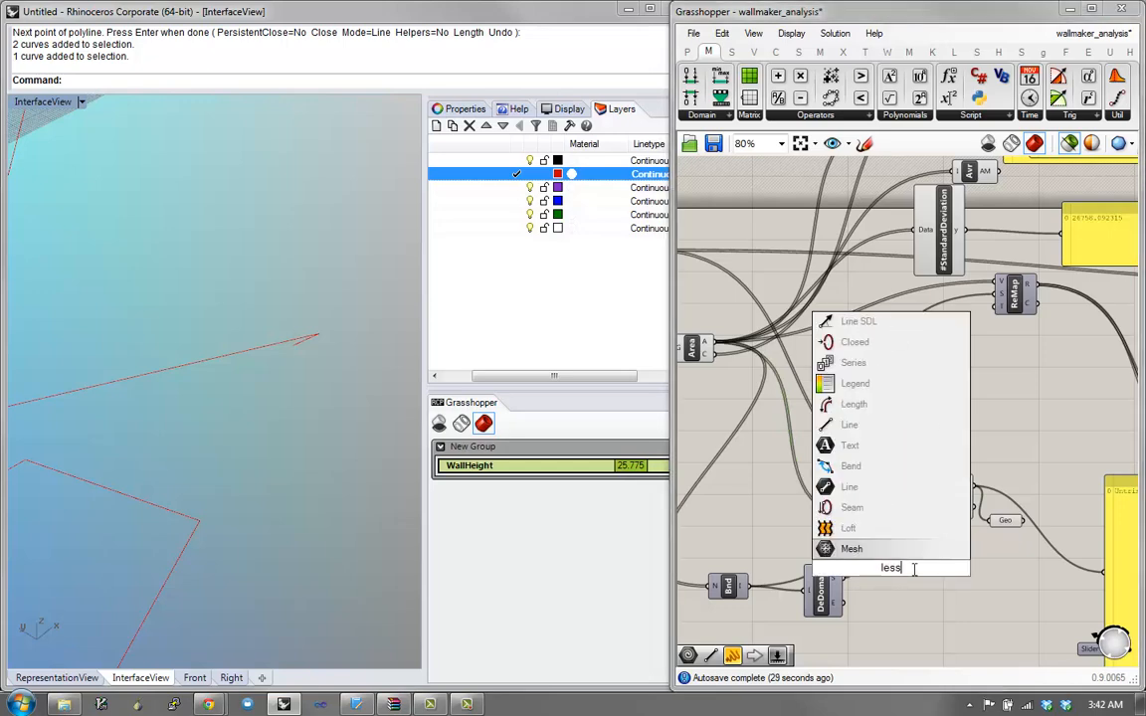
double_click(914, 570)
text(rg)
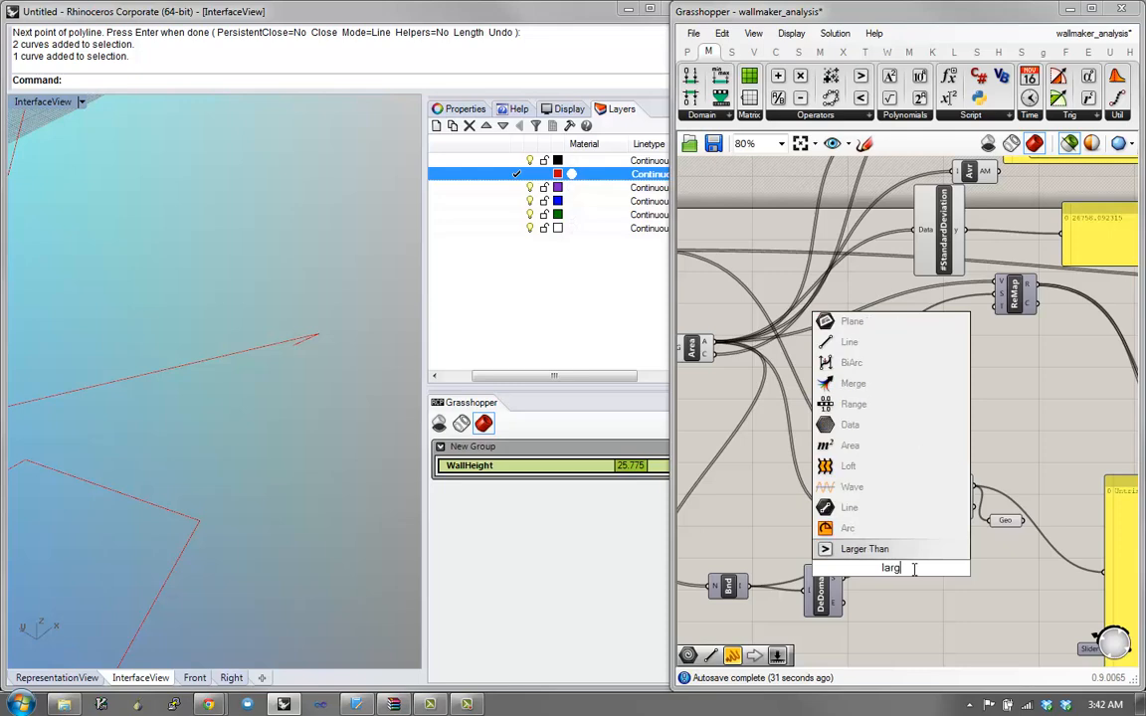
click(875, 549)
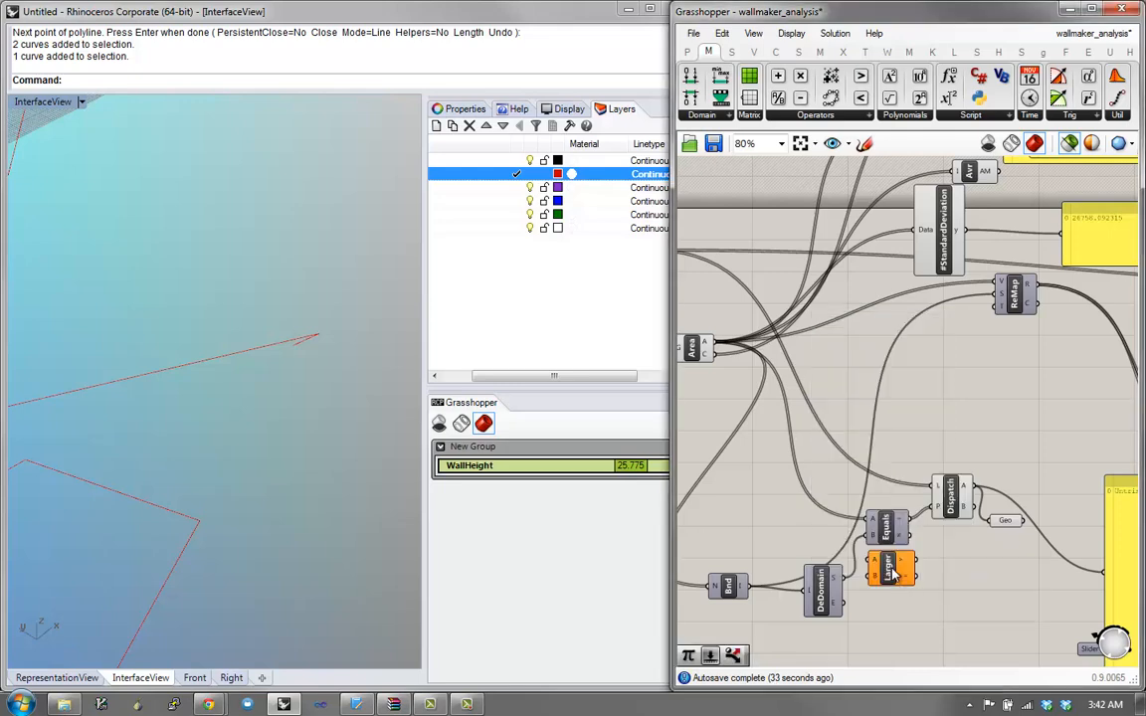
click(893, 569)
key(Delete)
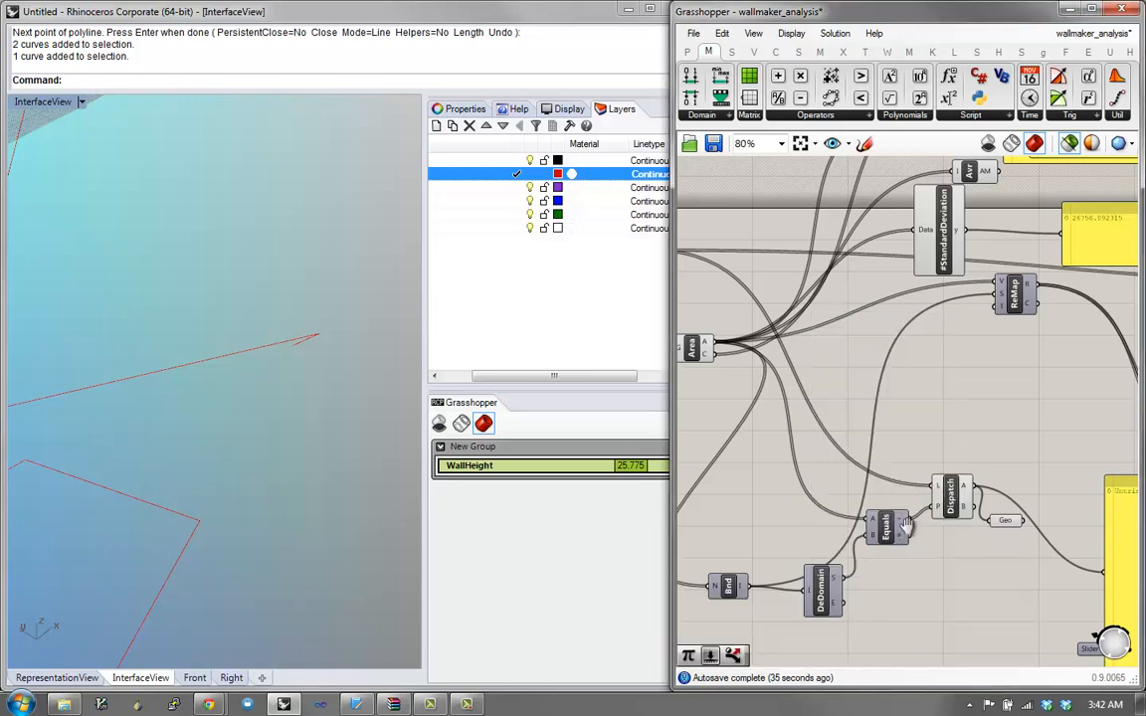
Step: Raise Dispatch slightly and move the Geometry parameter above it, clear of the results panel's wire
right_drag(905, 527, 853, 500)
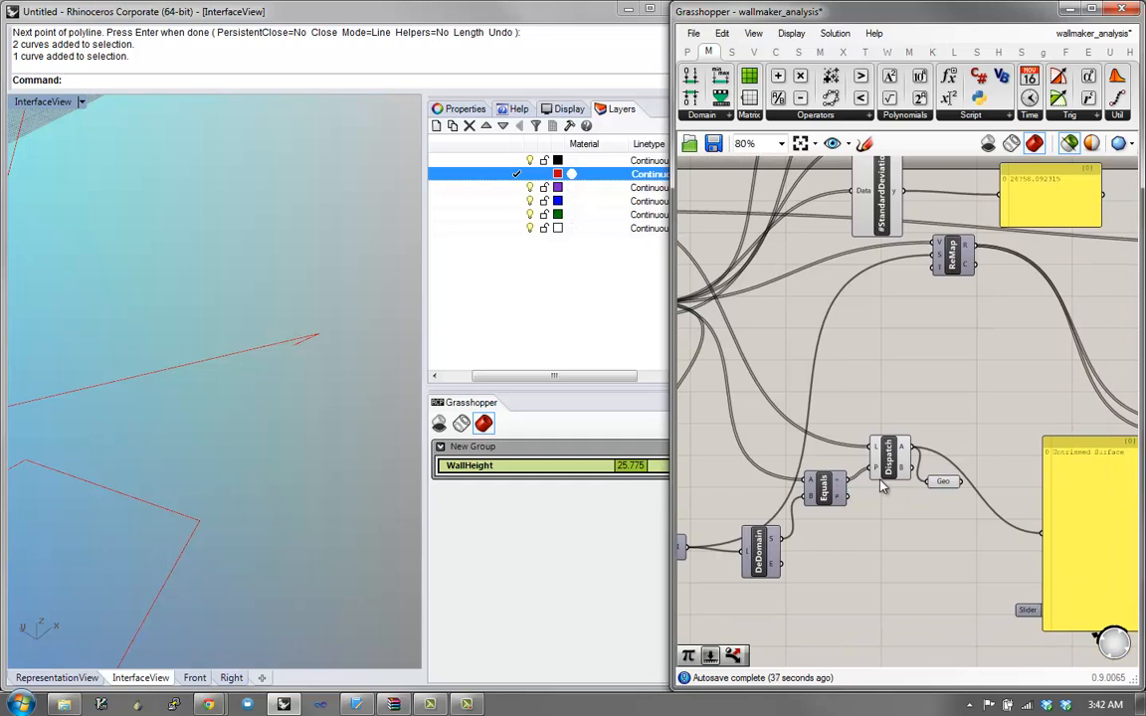
click(888, 470)
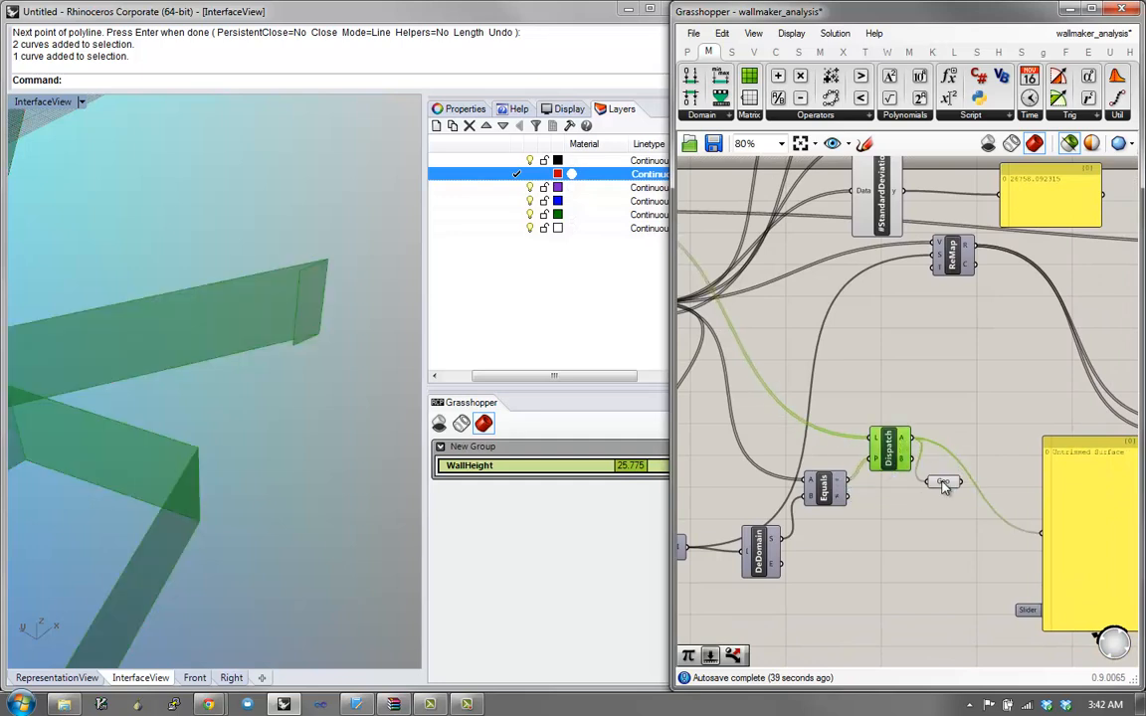
drag(944, 487, 957, 395)
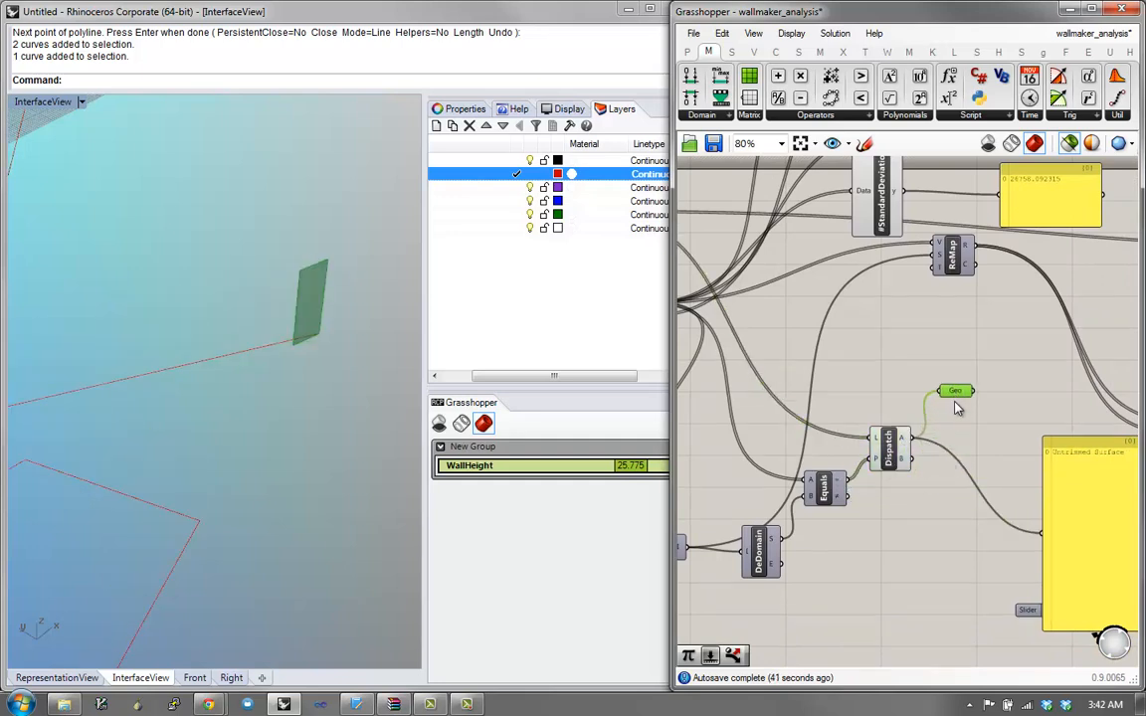
Step: Inspect the wiring from Area through Equality and Dispatch, and preview the smallest wall held by the Geometry parameter
right_drag(953, 427, 1064, 459)
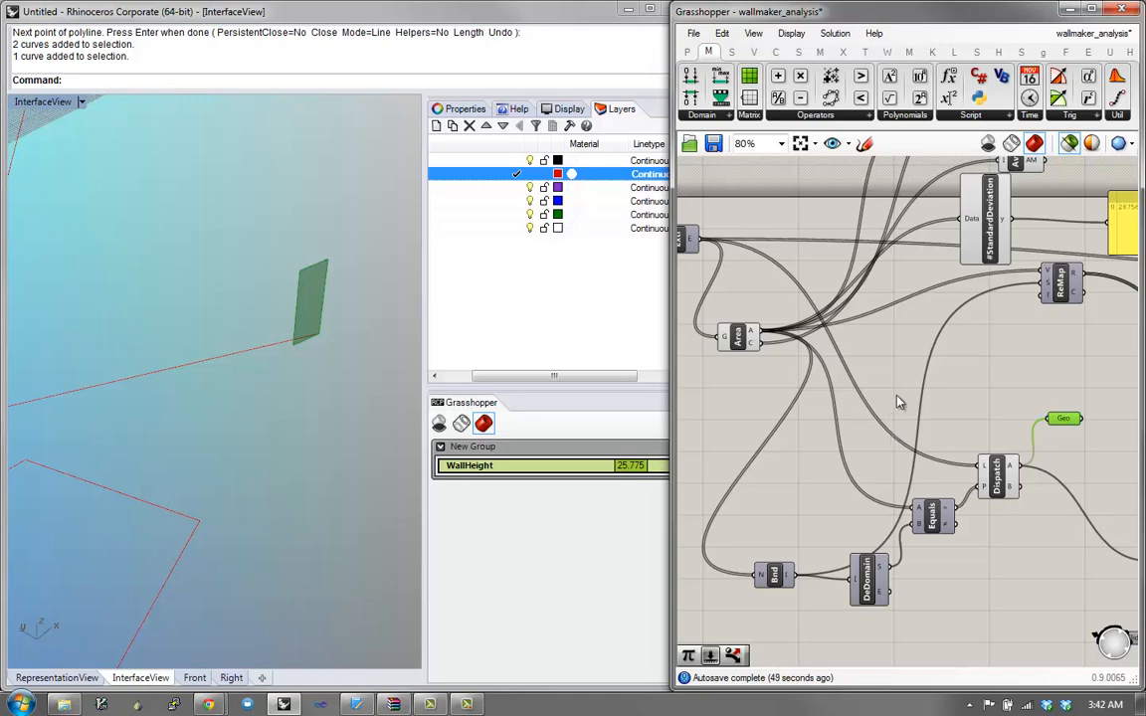
right_drag(953, 421, 909, 405)
scroll(909, 405, down, 1)
scroll(966, 429, up, 1)
right_drag(969, 438, 948, 449)
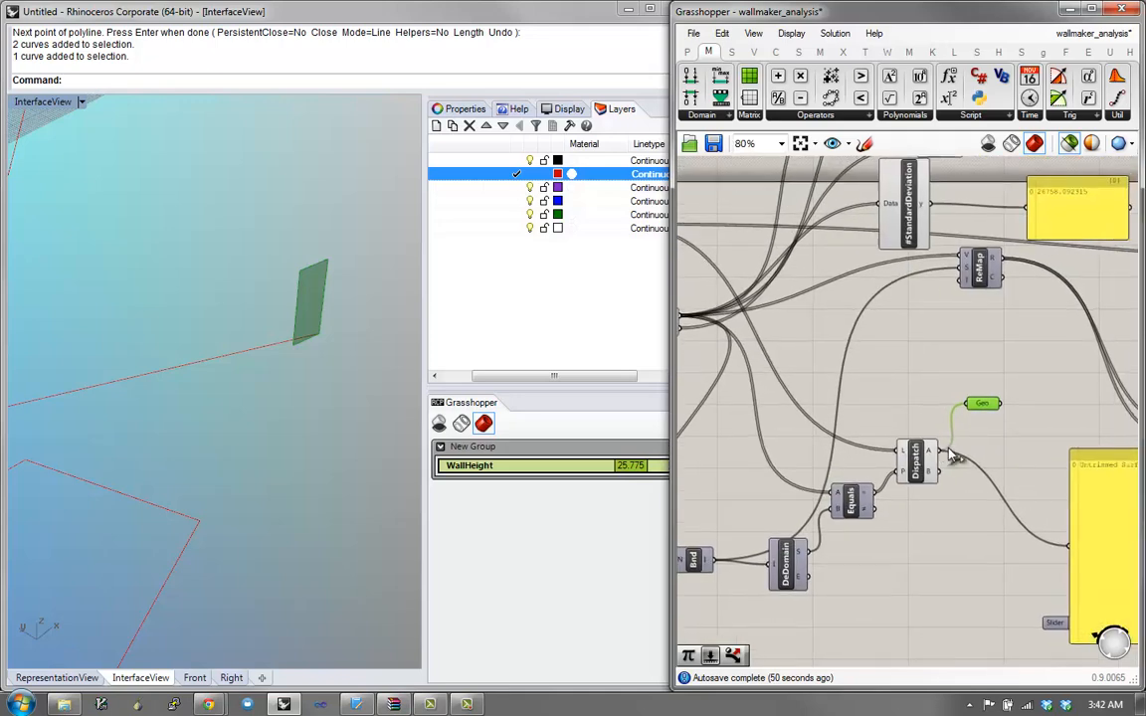
click(933, 460)
click(979, 405)
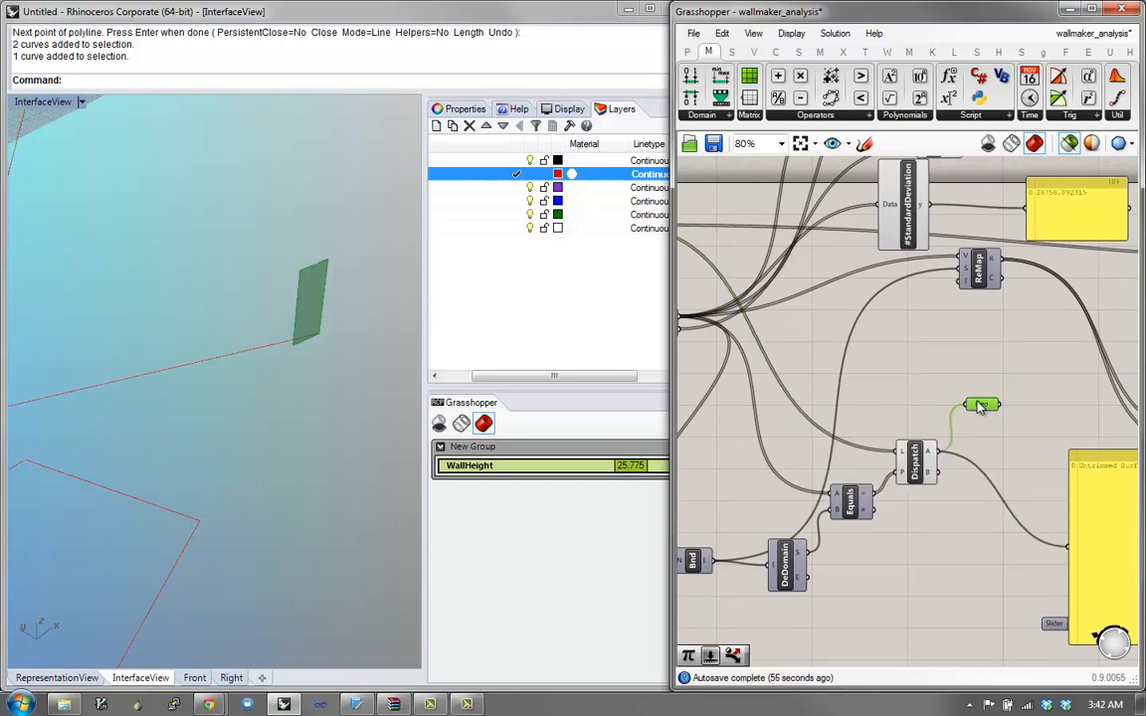
Step: Shift the Deconstruct Domain component slightly away from Equality to free space for a second comparison
drag(792, 577, 797, 564)
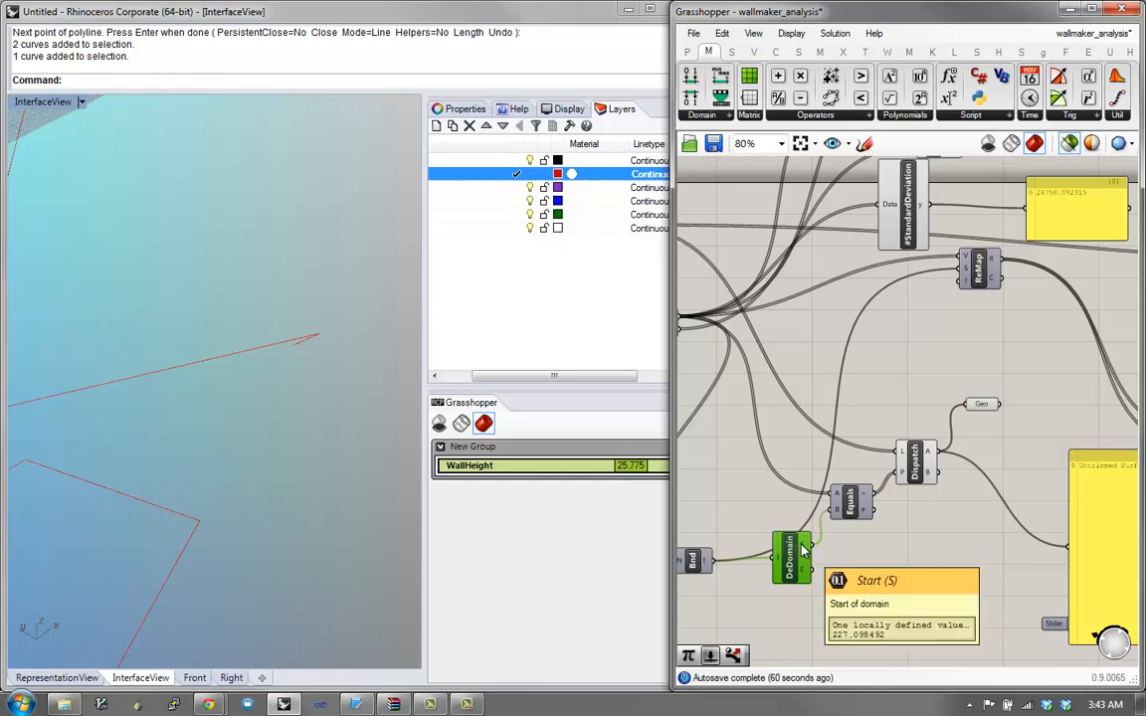
right_drag(804, 550, 850, 537)
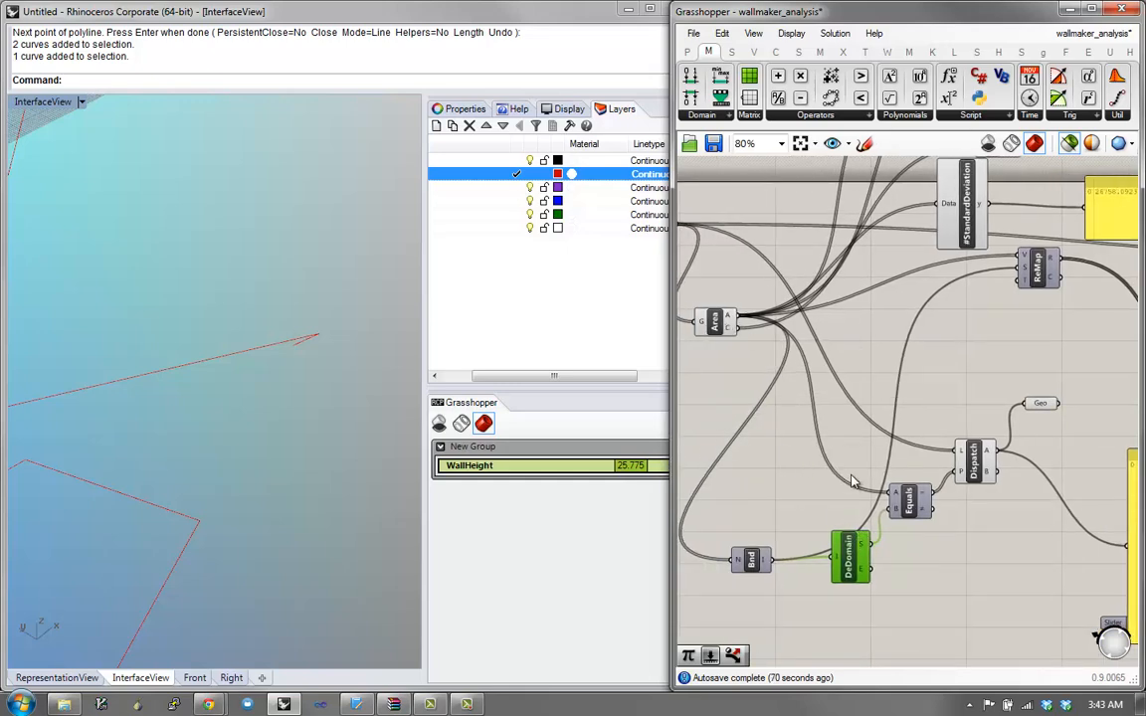
right_drag(947, 519, 944, 473)
drag(844, 524, 823, 544)
Step: Add a second Equality component below the first, comparing the wall areas with the End of the deconstructed domain
double_click(904, 562)
text(equal)
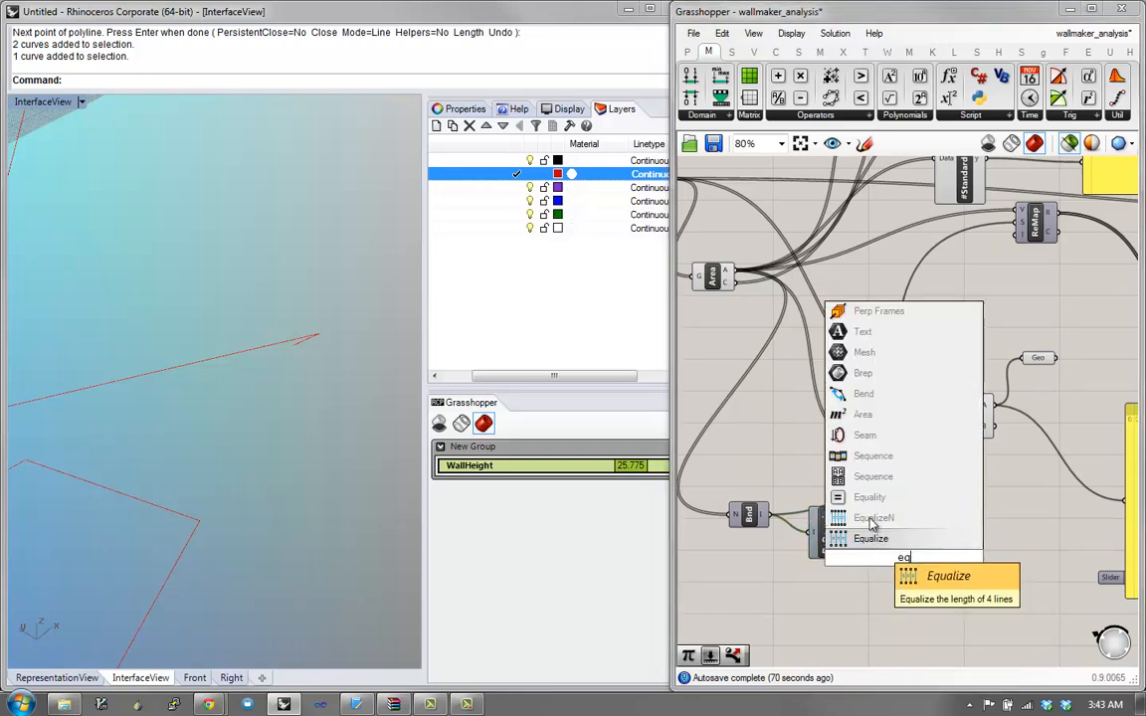
key(Return)
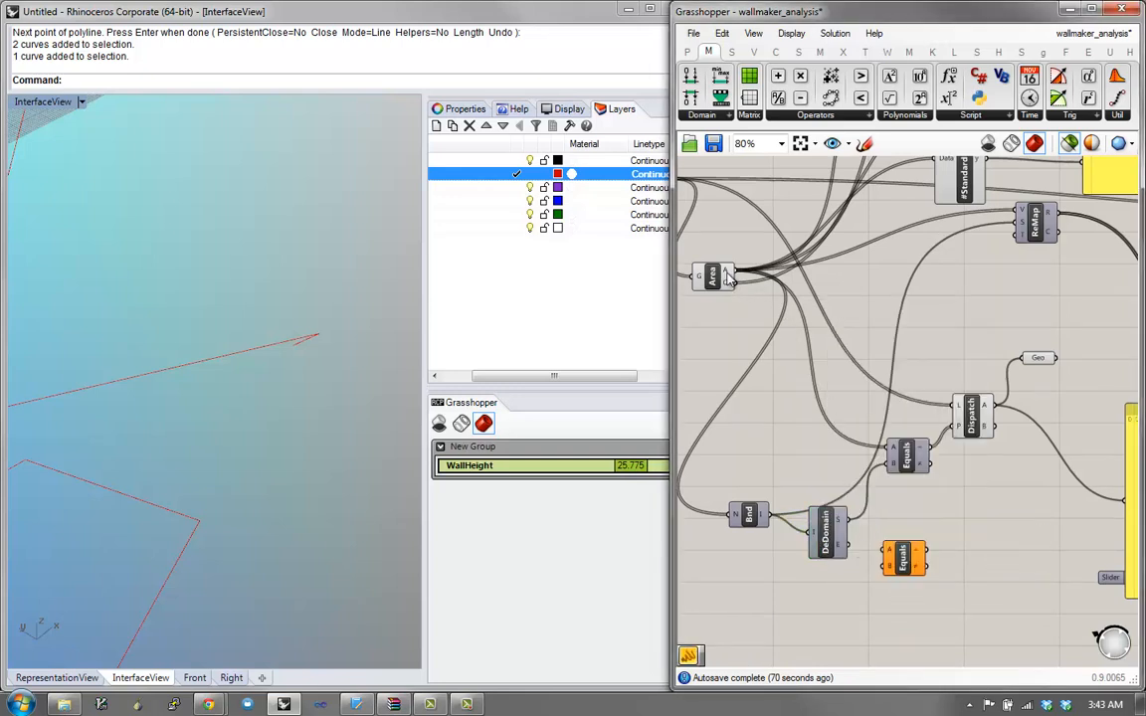
drag(751, 285, 951, 519)
mouse_move(842, 546)
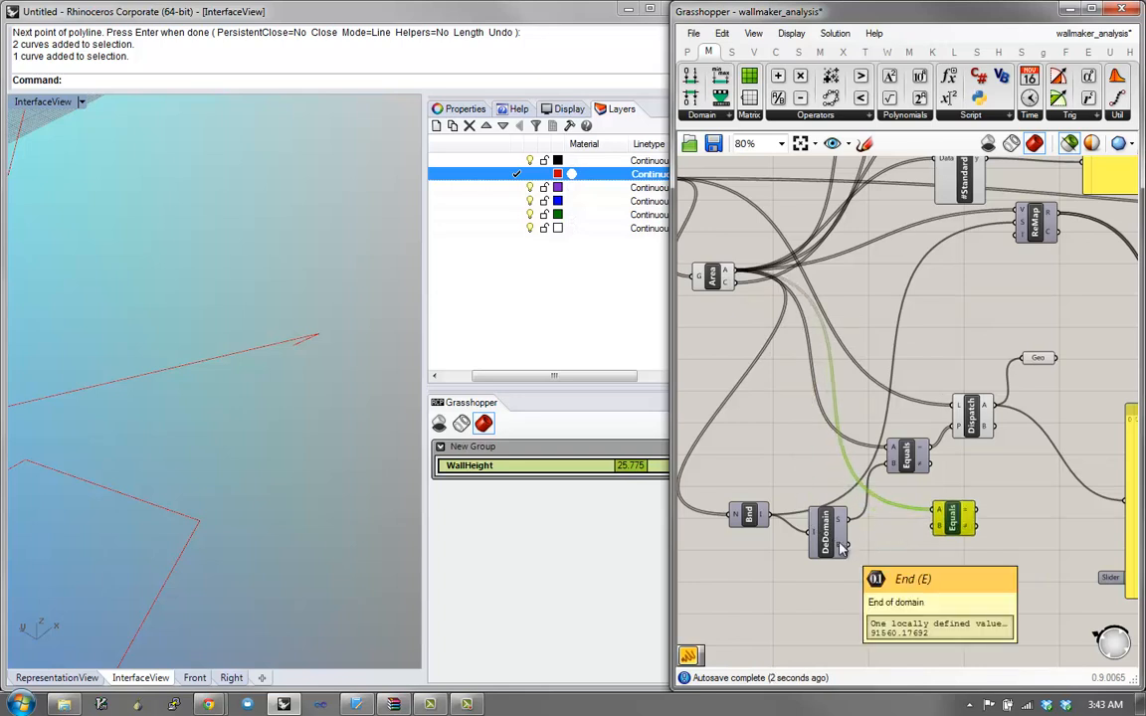
drag(842, 546, 888, 524)
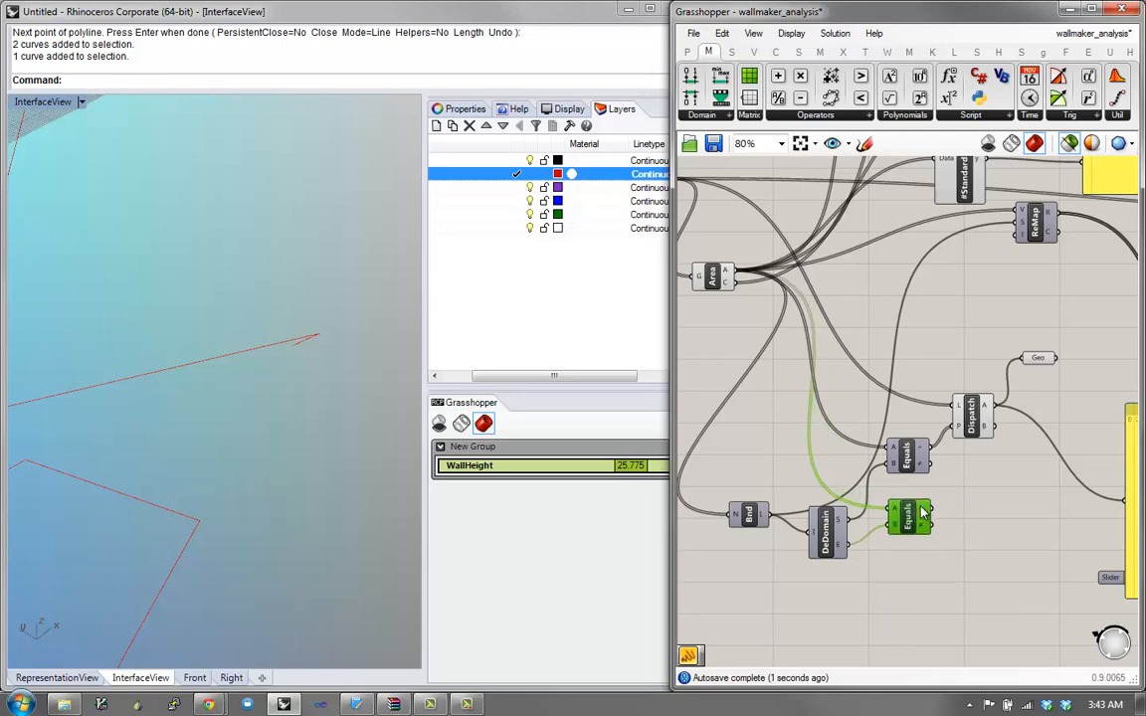
Step: Add a second Dispatch beside the new Equality, fed with the extruded walls as list and the equality result as pattern
right_drag(874, 428, 853, 444)
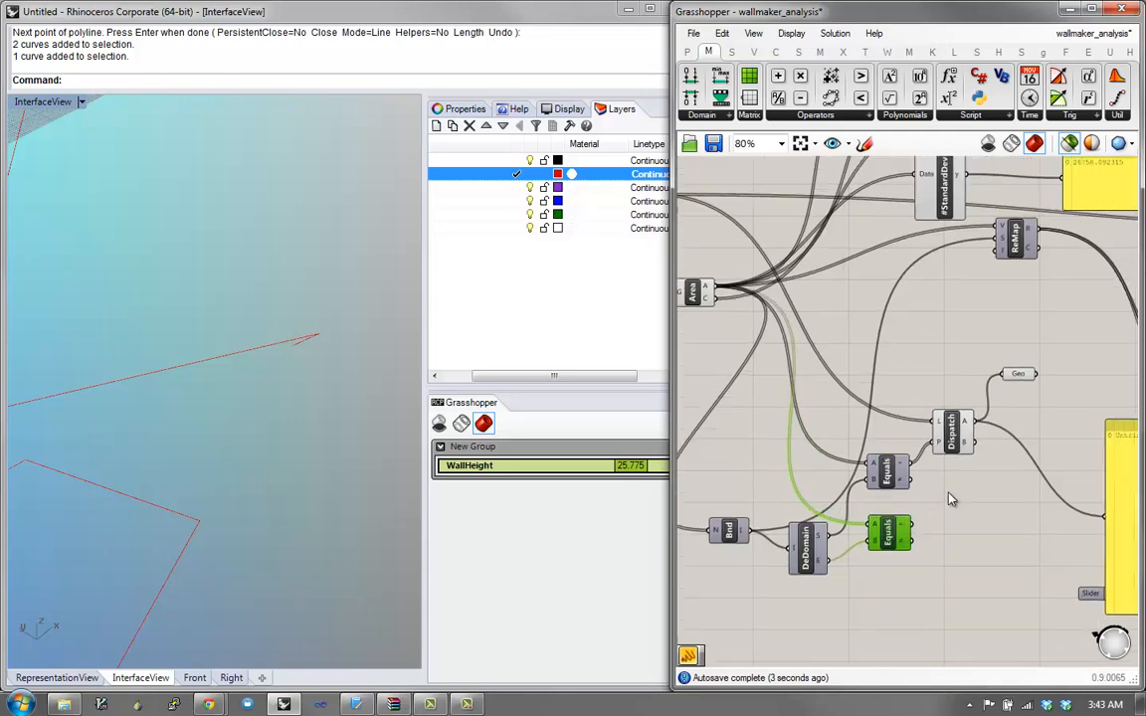
double_click(952, 493)
text(di)
click(943, 478)
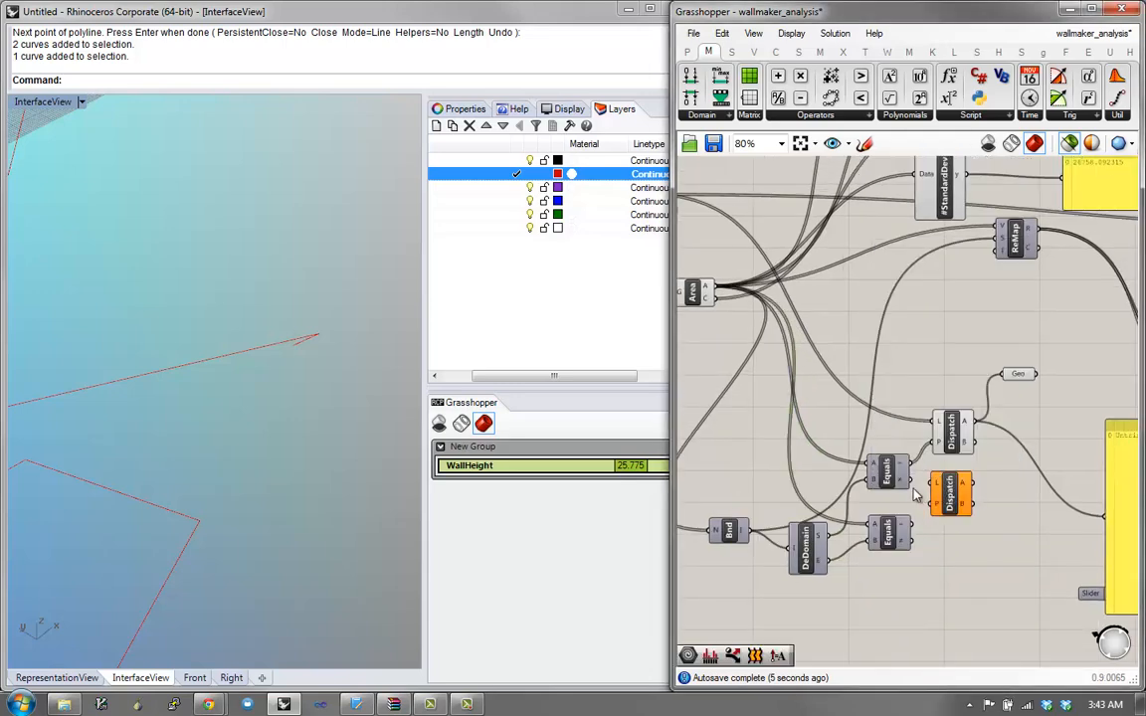
right_drag(759, 324, 817, 343)
drag(713, 216, 1012, 536)
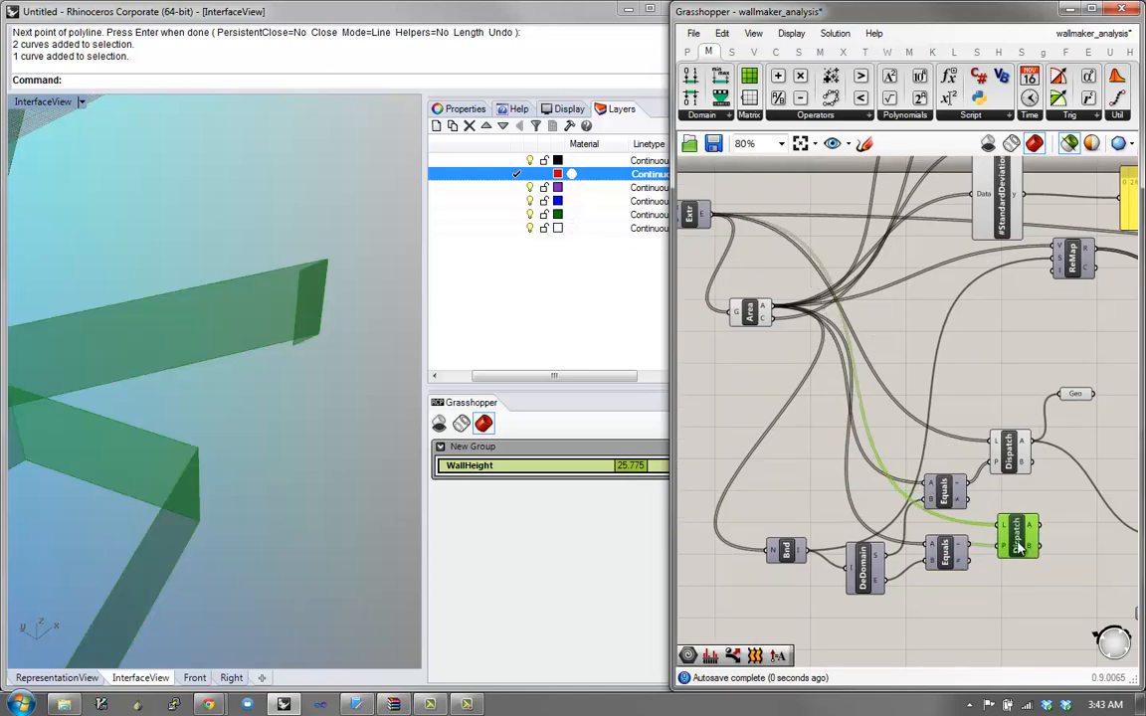
Step: Add a Geometry parameter beside the second Dispatch and connect it to output A
right_drag(1049, 543, 888, 520)
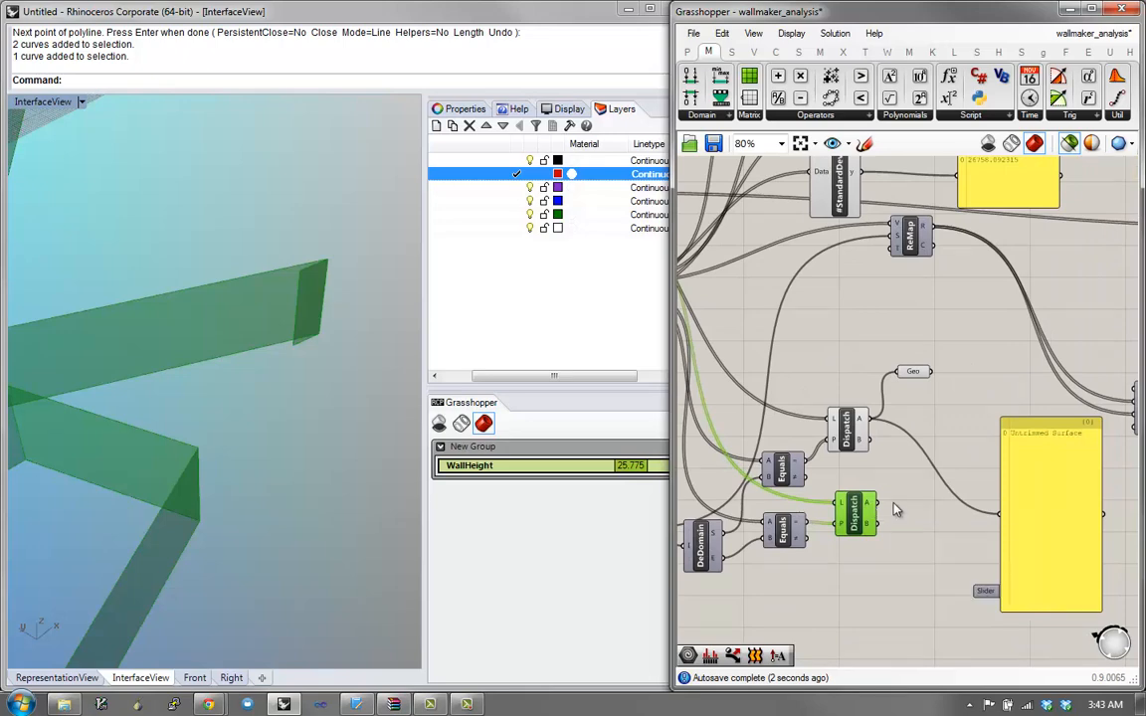
double_click(888, 503)
text(ge)
click(869, 464)
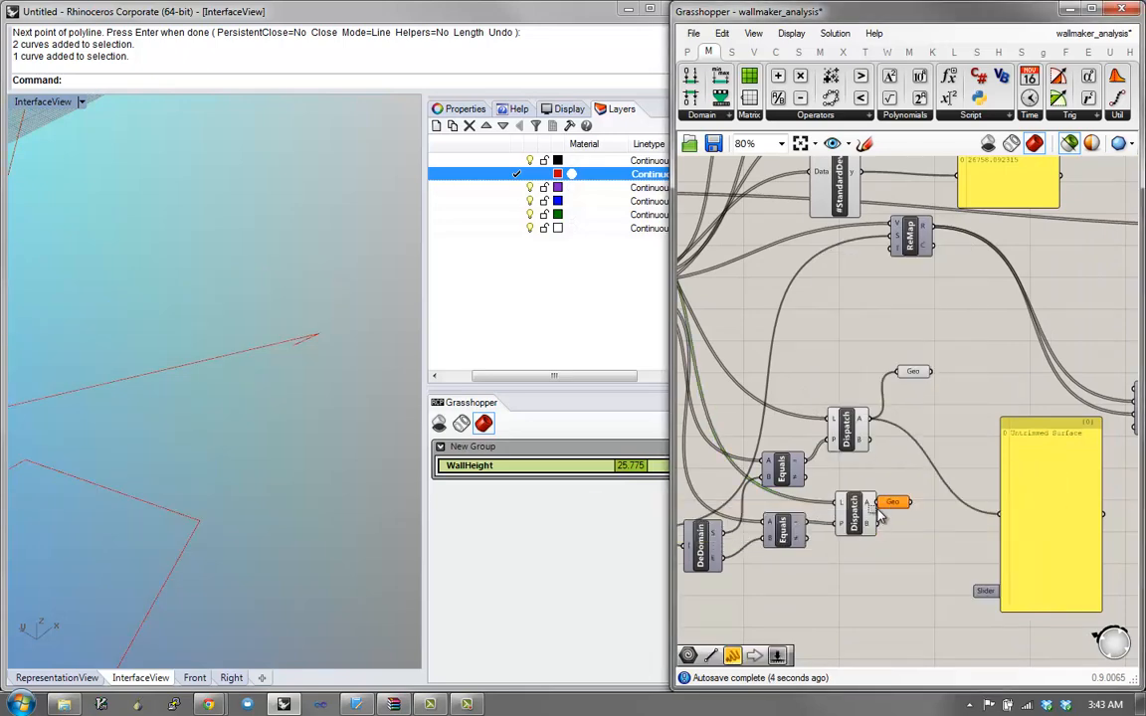
drag(896, 506, 915, 508)
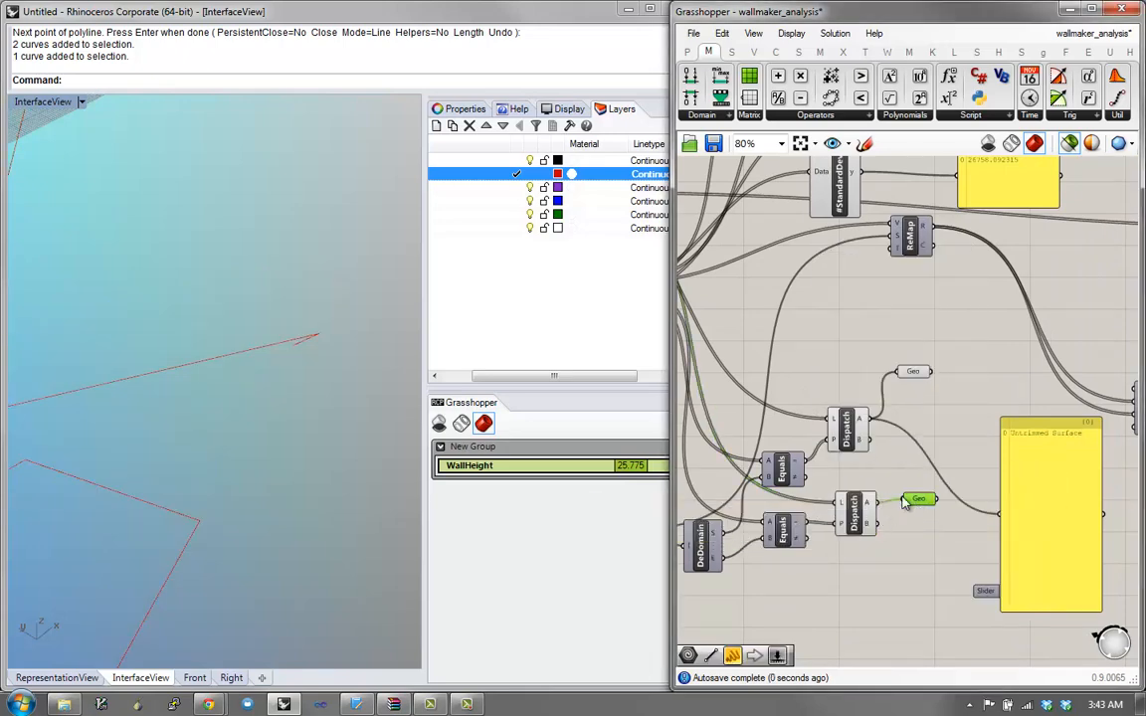
Step: Compare the smallest and largest walls in the Rhino viewport by highlighting each Geometry parameter in turn
right_drag(272, 438, 199, 364)
click(911, 379)
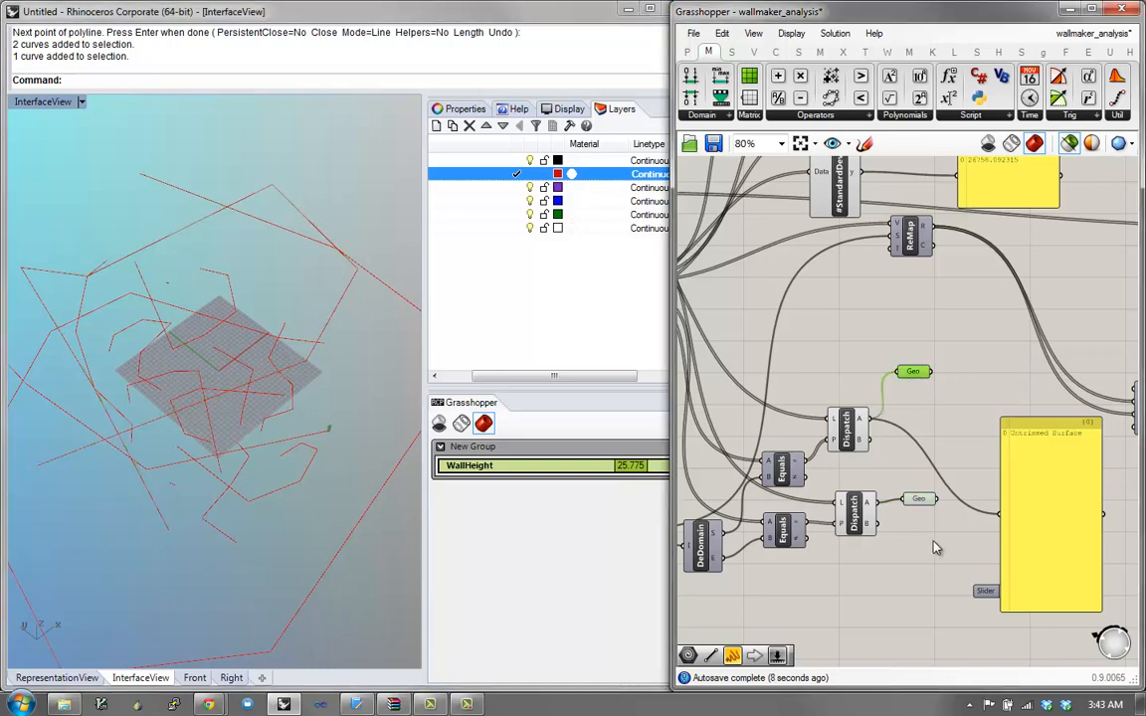
click(917, 500)
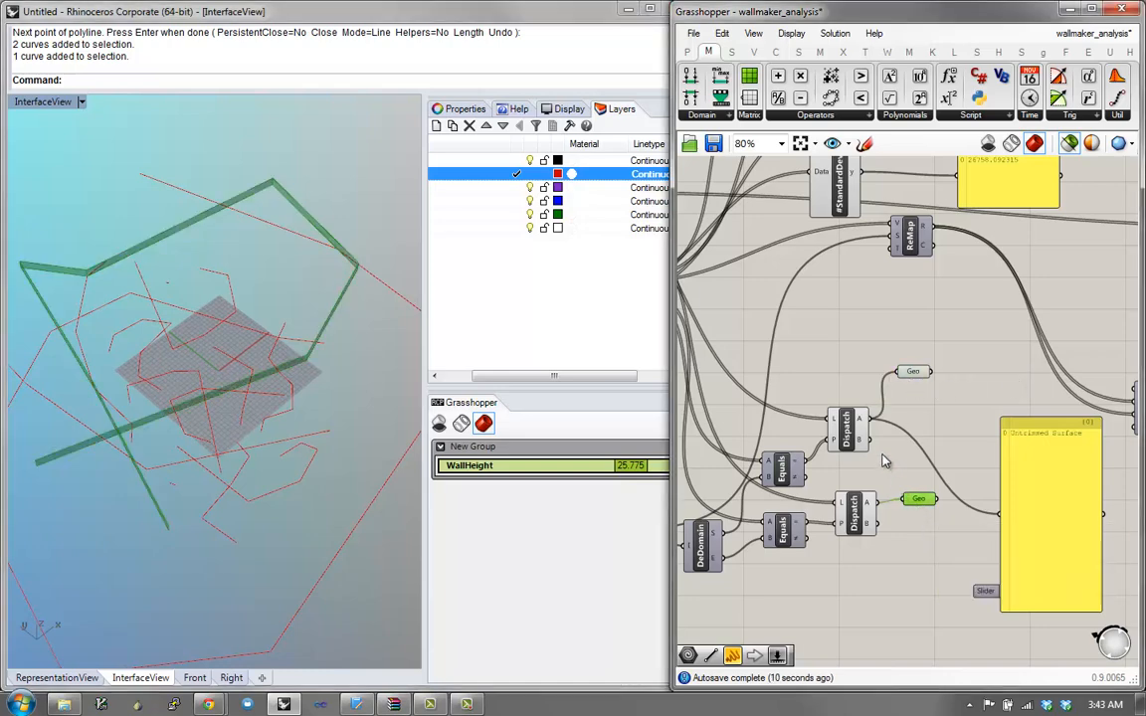
Step: Delete the two large outer wall curves surrounding the others from the Rhino model
text(E)
click(300, 283)
text(e)
key(Return)
text(E)
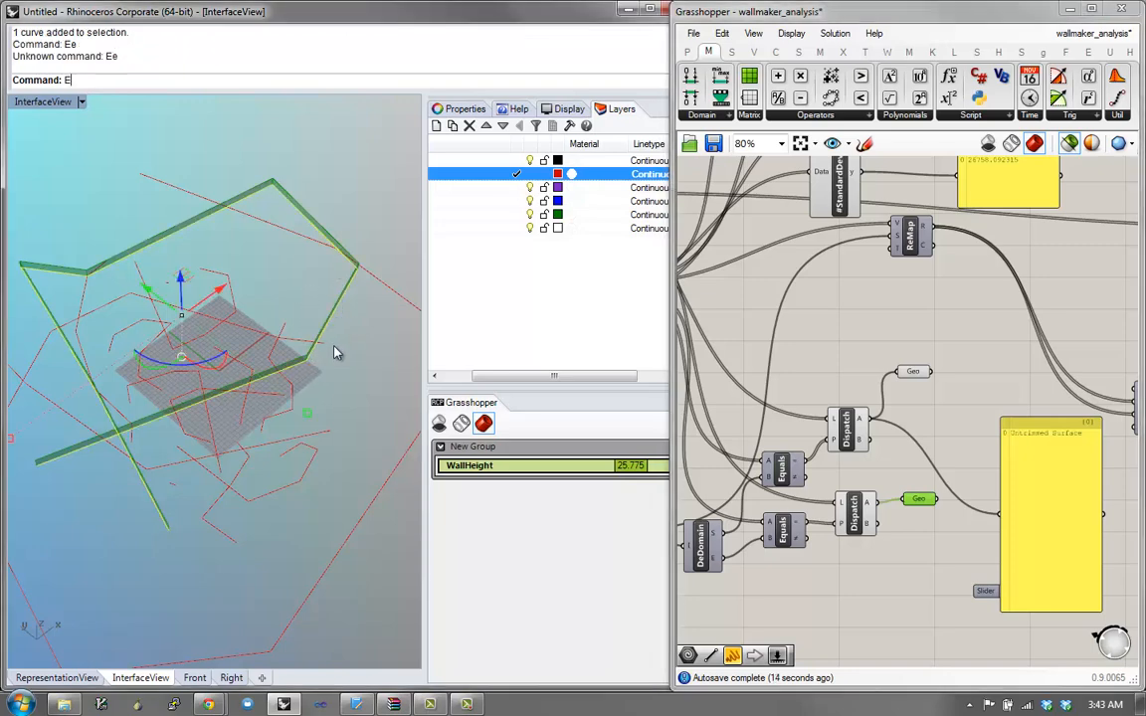
key(Delete)
right_drag(328, 358, 386, 501)
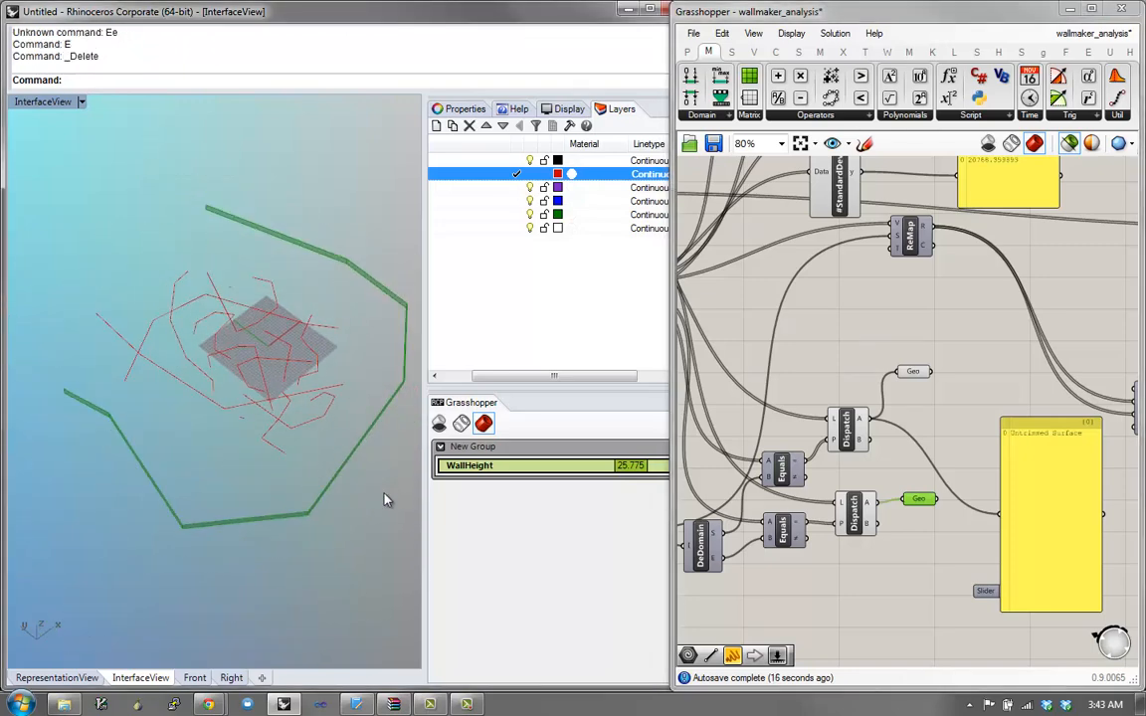
click(331, 483)
text(E)
key(Return)
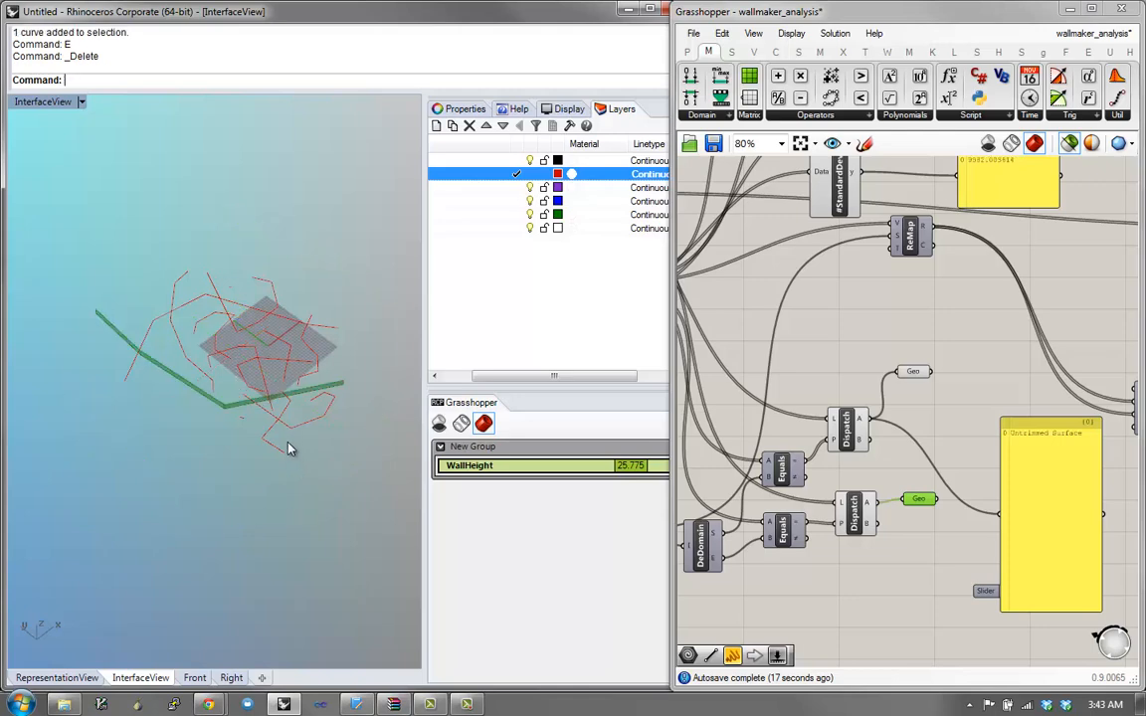
Step: Move the results panel farther away from the two Geometry parameters, and preview each isolated wall again
right_drag(287, 426, 300, 413)
scroll(365, 359, up, 2)
scroll(334, 378, up, 3)
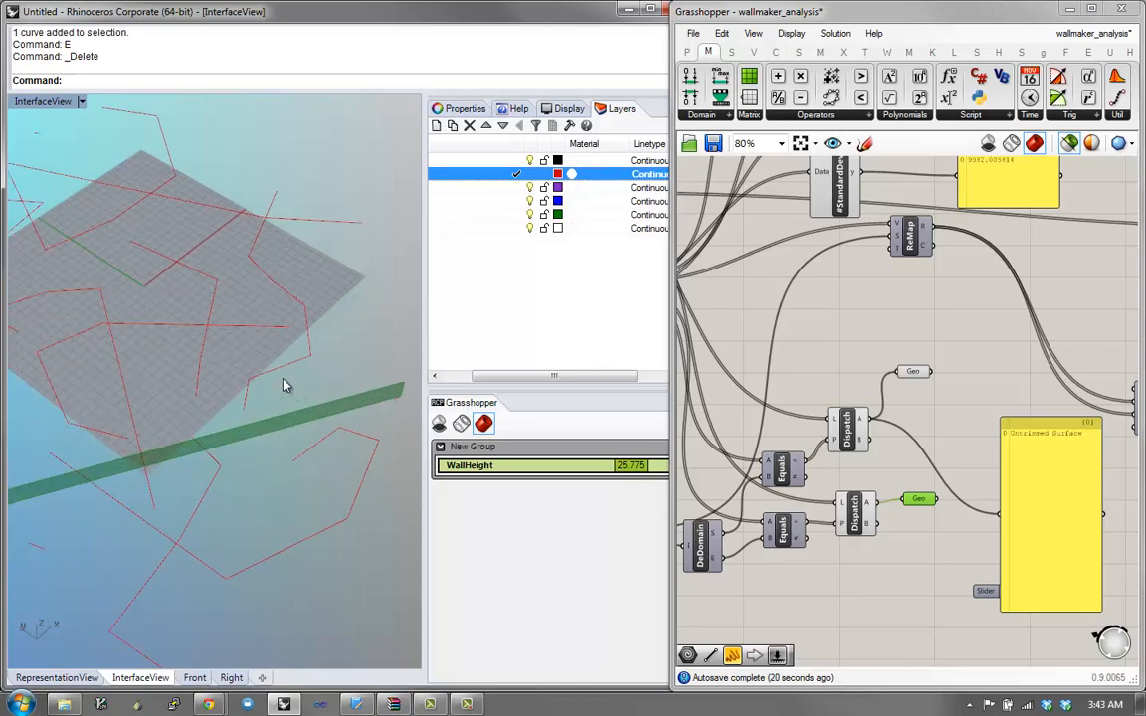
scroll(907, 468, down, 1)
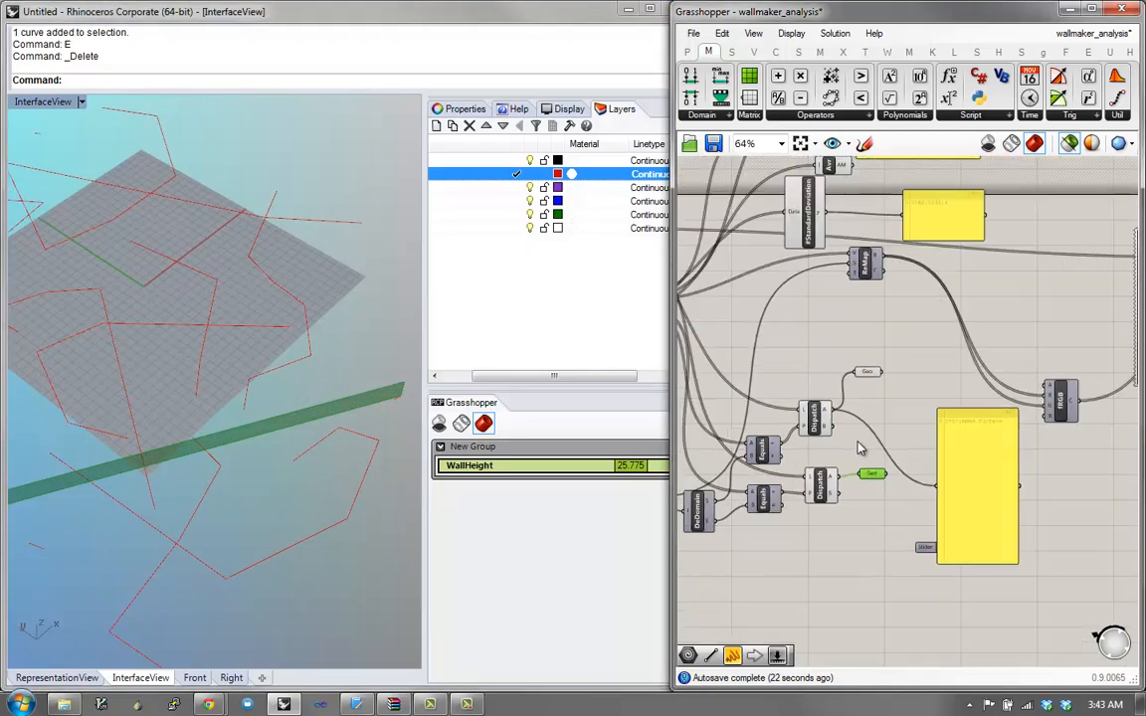
right_drag(965, 448, 924, 473)
drag(926, 506, 984, 516)
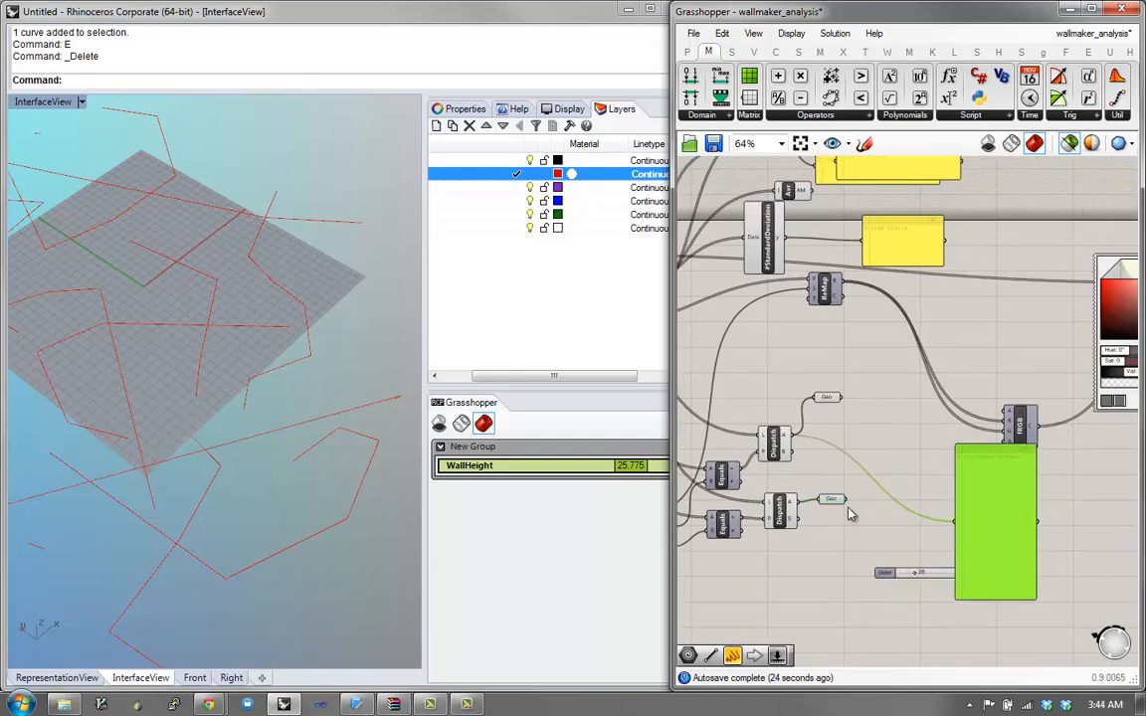
click(833, 499)
click(825, 399)
Step: Widen the Grasshopper window over the Rhino layers area to gain canvas space around the preview components
right_drag(1026, 465, 909, 479)
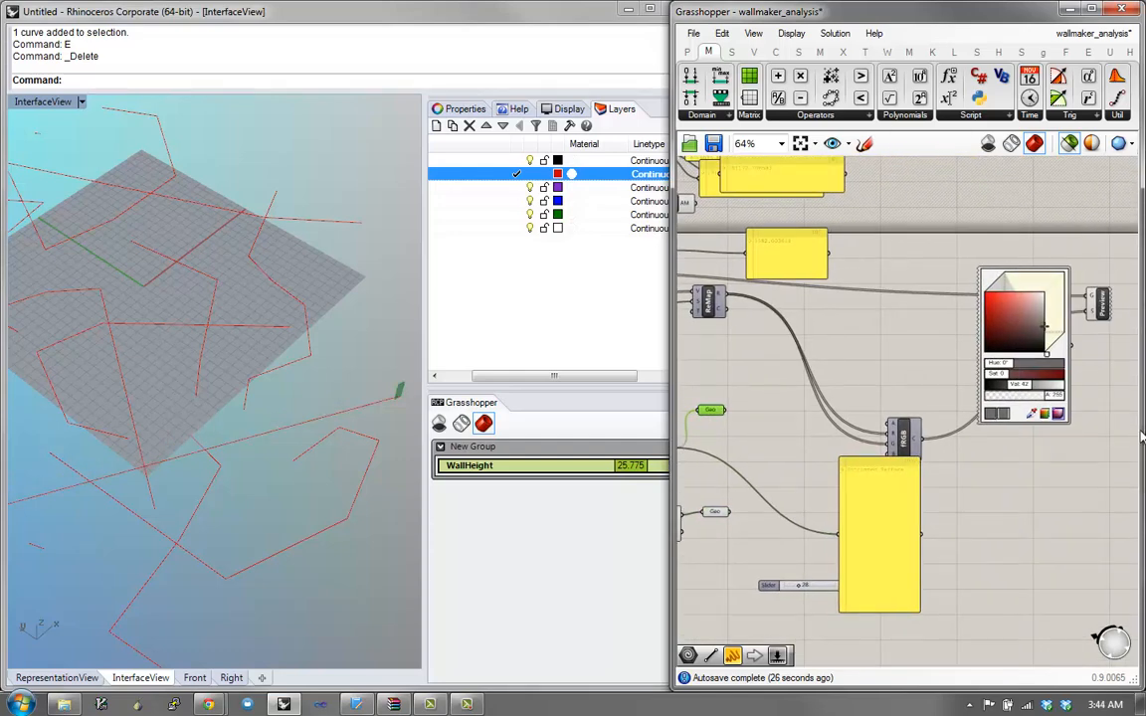
mouse_move(1141, 436)
mouse_down()
mouse_move(1070, 426)
mouse_move(1142, 440)
mouse_up()
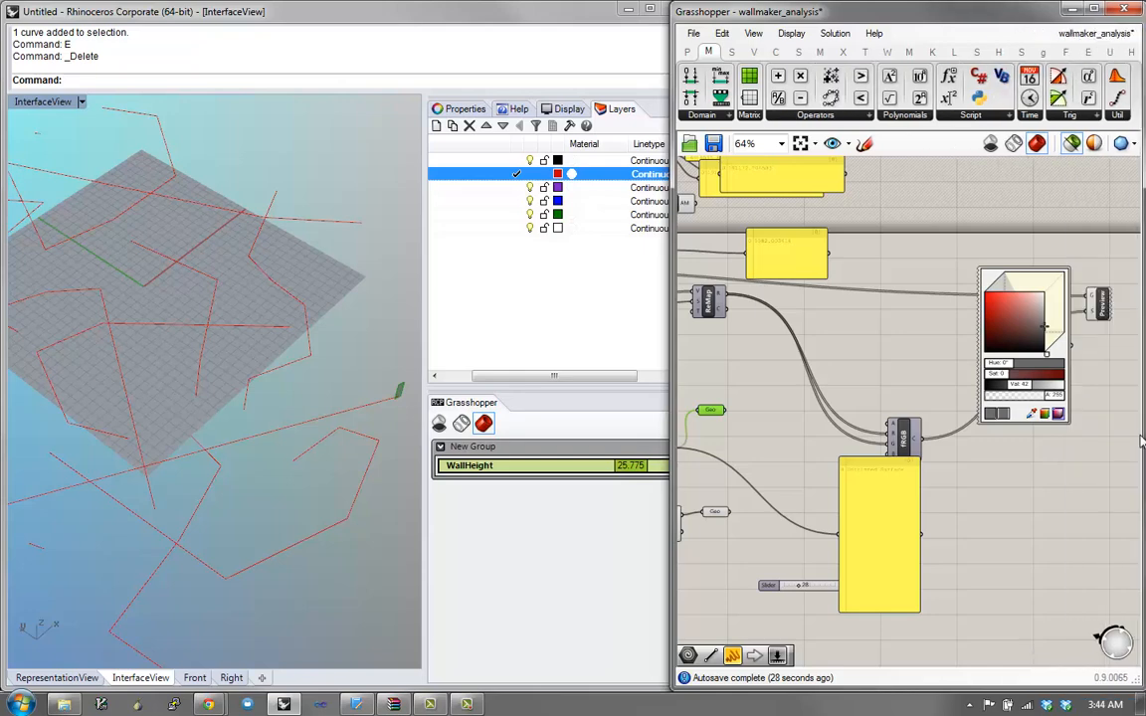
drag(675, 486, 503, 486)
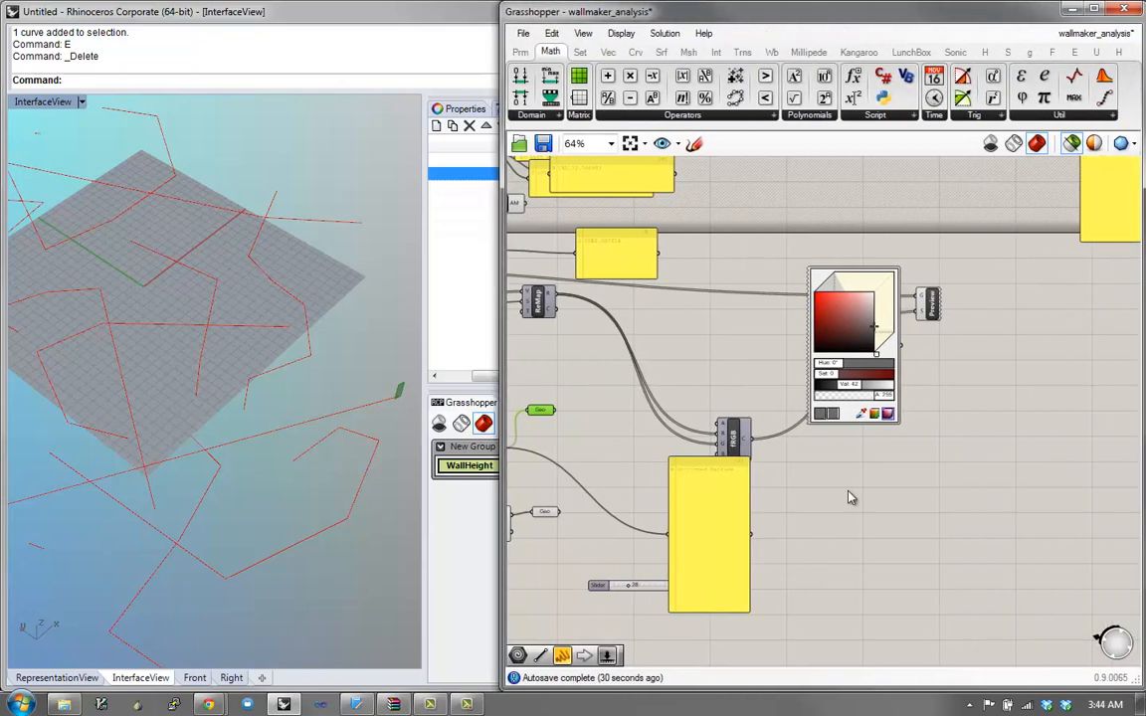
Step: Add a Custom Preview below the existing one and connect both Geometry parameters to its geometry input
scroll(583, 380, up, 1)
double_click(1002, 499)
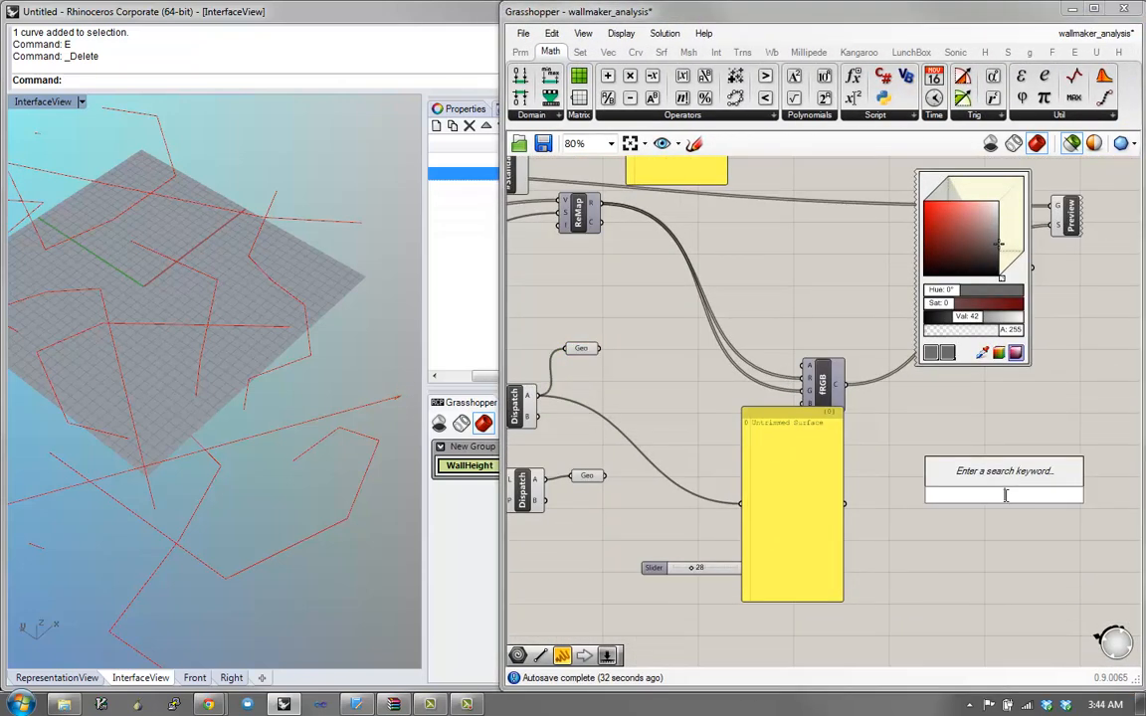
text(prev)
click(960, 477)
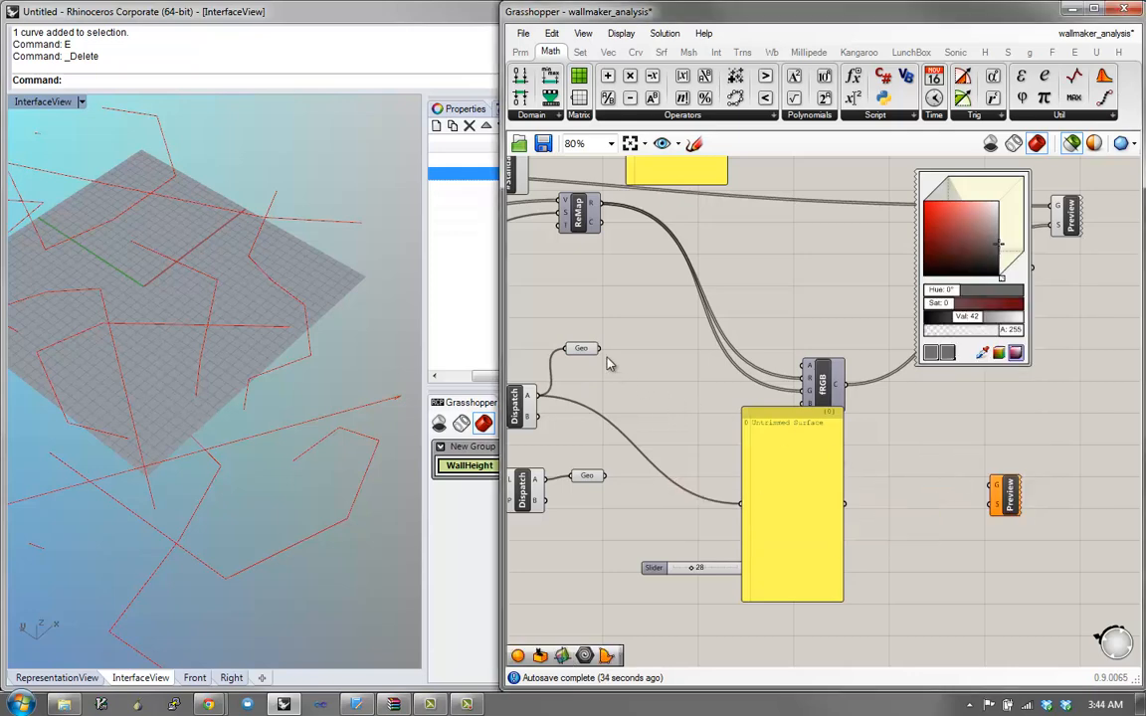
drag(600, 348, 993, 486)
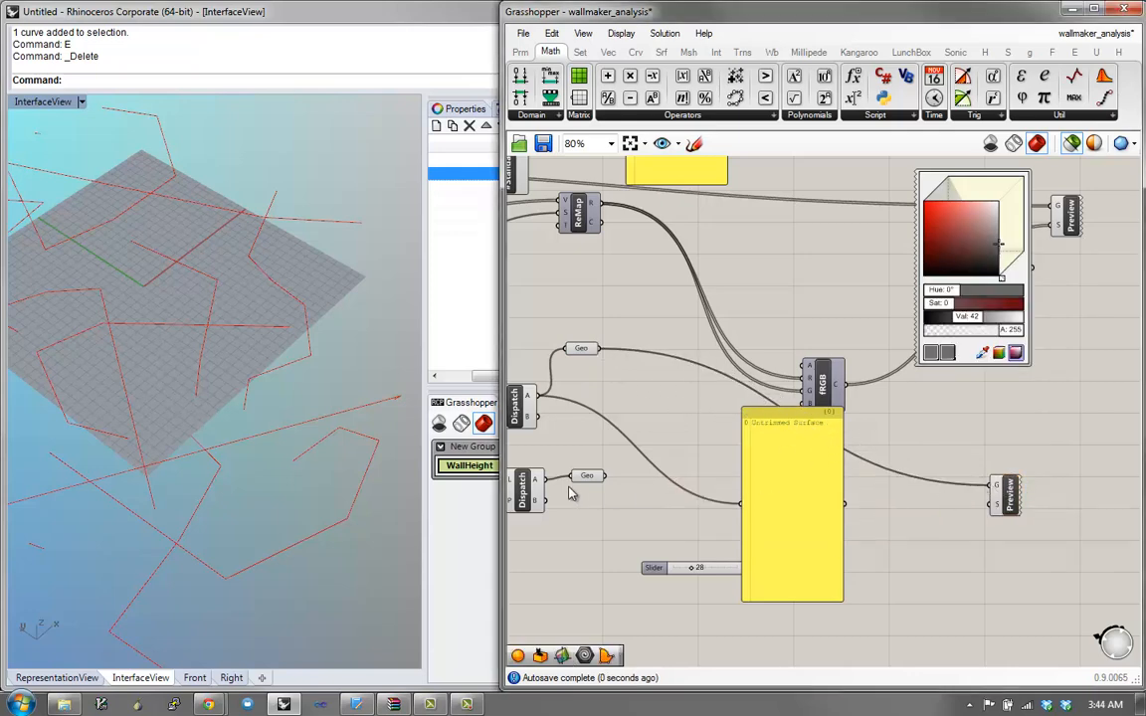
drag(600, 476, 993, 485)
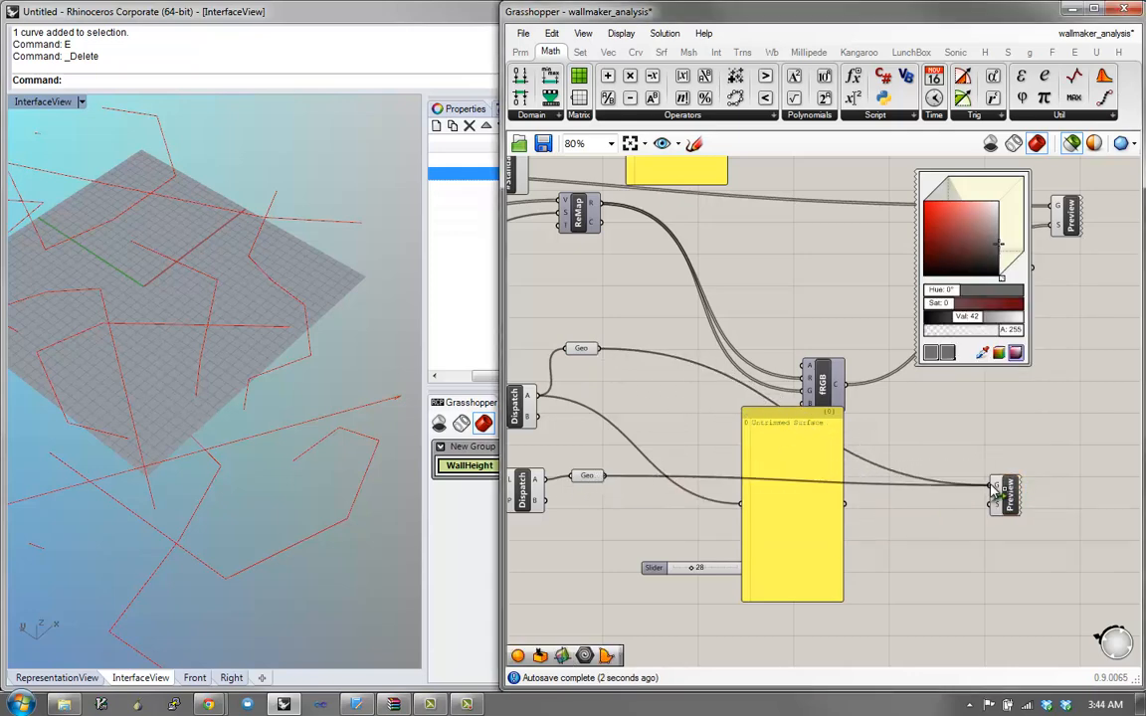
Step: Move the smallest wall's Geometry parameter down beside its Dispatch and delete the results panel
drag(567, 350, 606, 406)
click(583, 350)
click(795, 537)
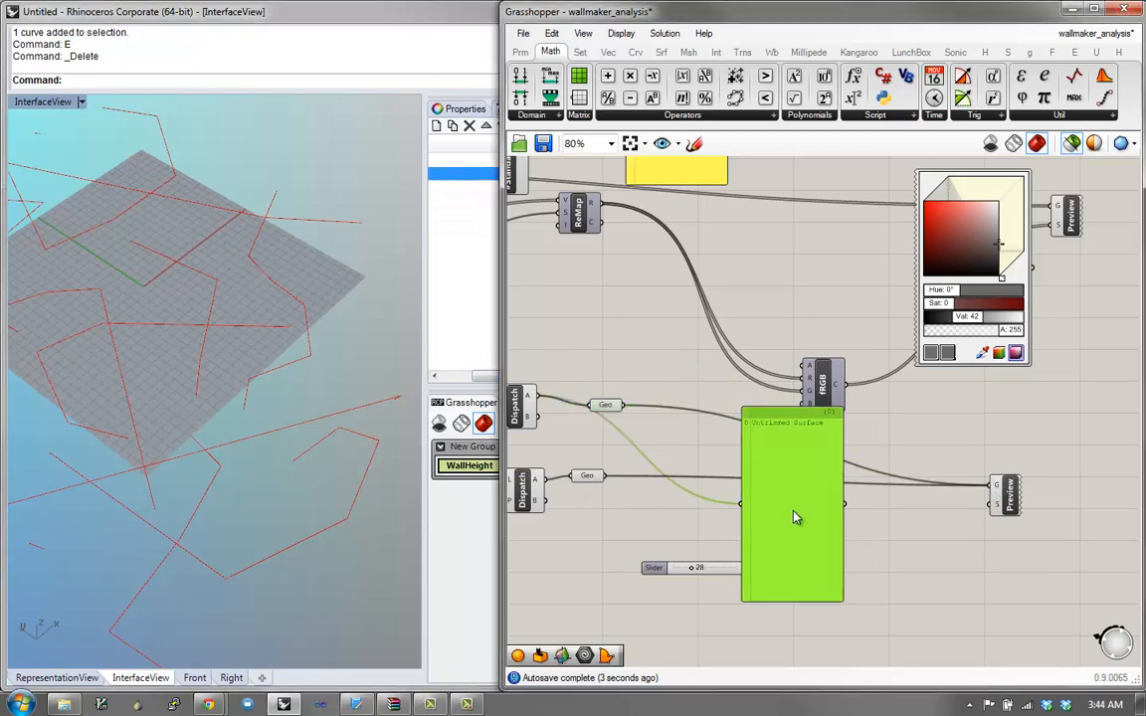
key(Delete)
Step: Add a colour picker below the new Custom Preview and connect it to the shader input
double_click(877, 613)
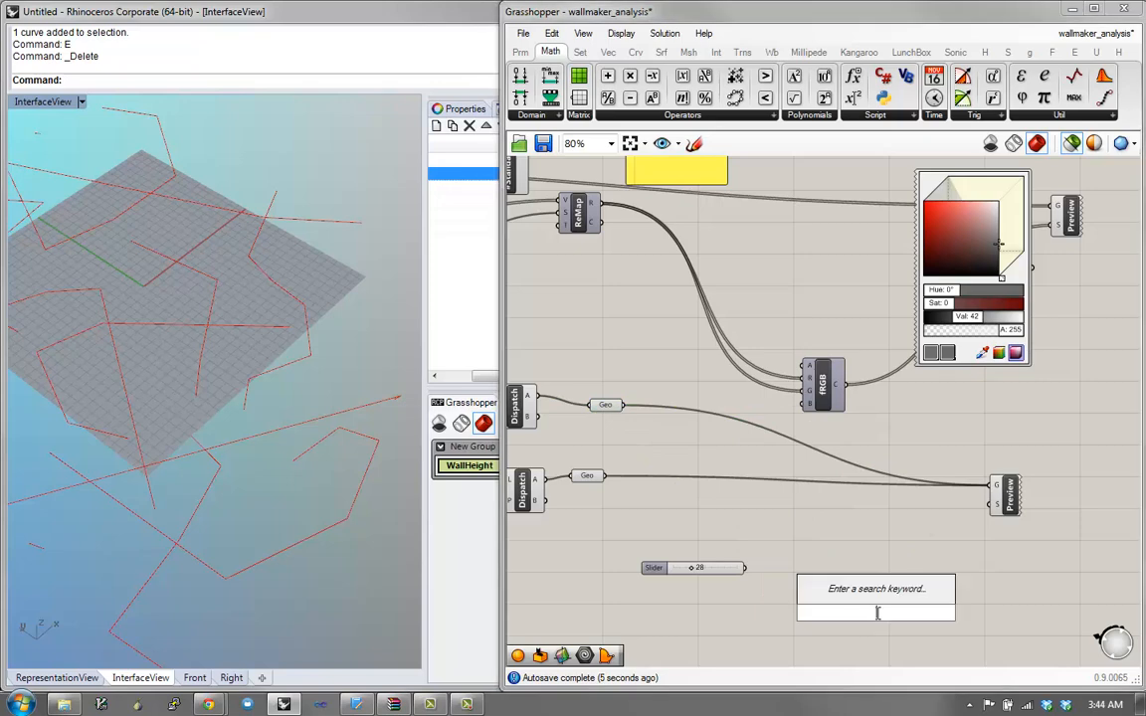
text(picker)
click(842, 596)
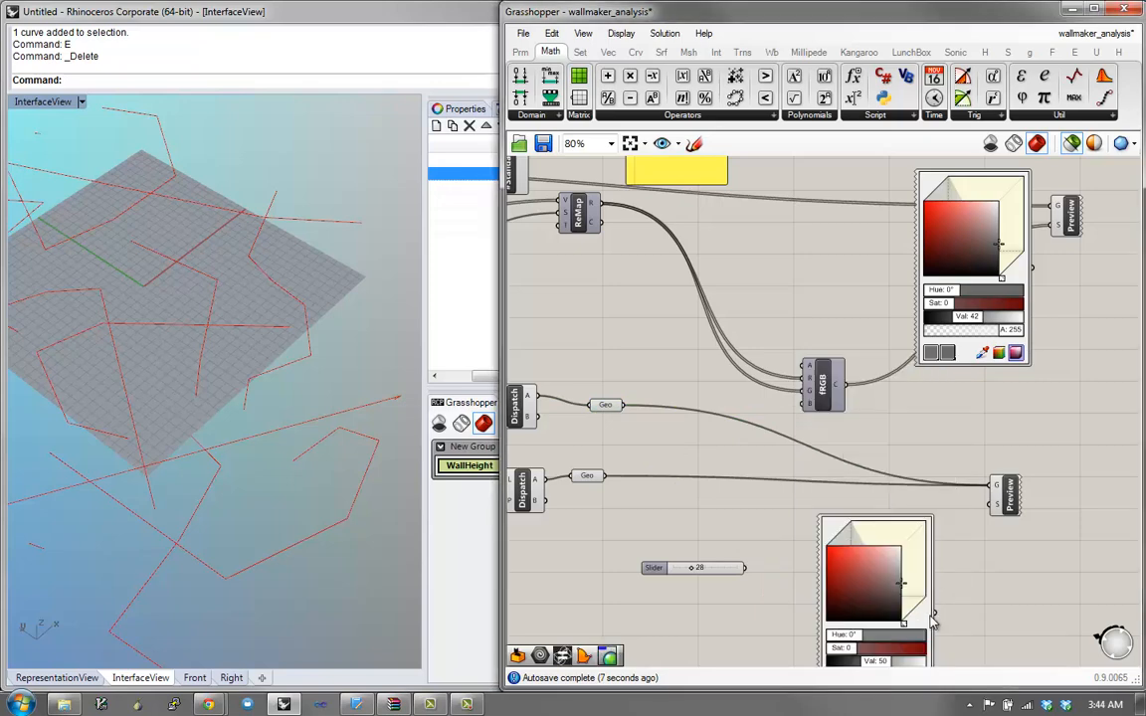
drag(935, 613, 995, 507)
right_drag(877, 599, 888, 569)
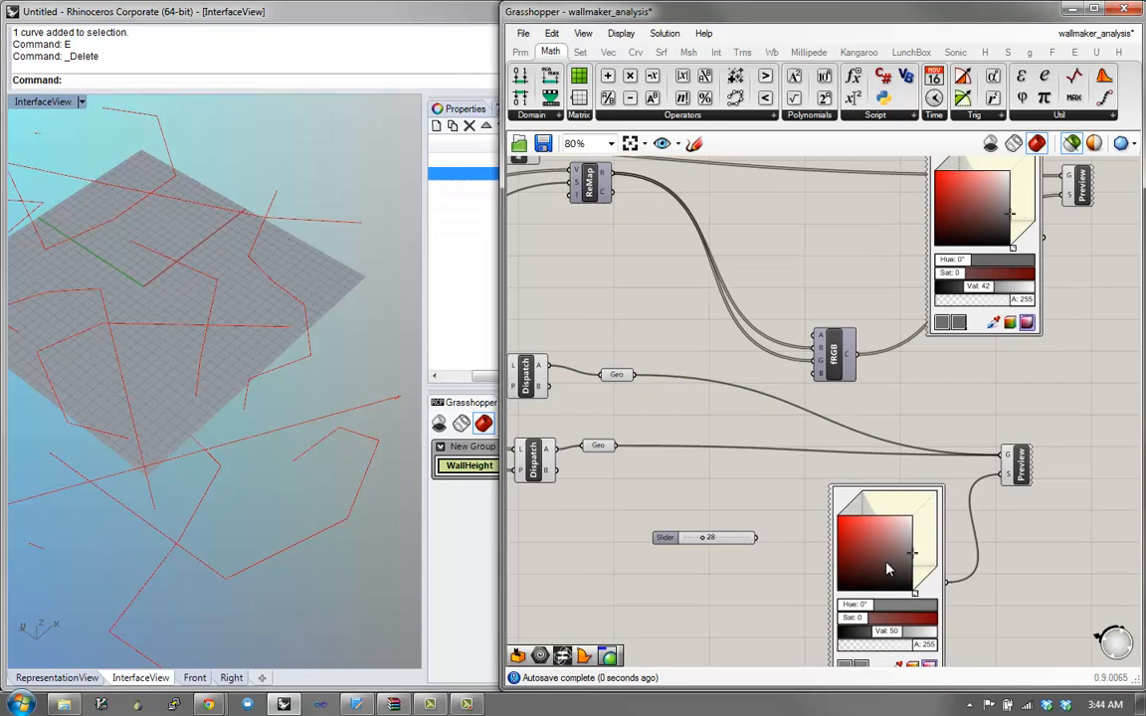
Step: Set the new colour picker to a yellow-green with hue 77°, saturation 93 and value 96
drag(863, 606, 875, 602)
drag(862, 539, 861, 518)
drag(867, 606, 884, 608)
drag(861, 518, 847, 513)
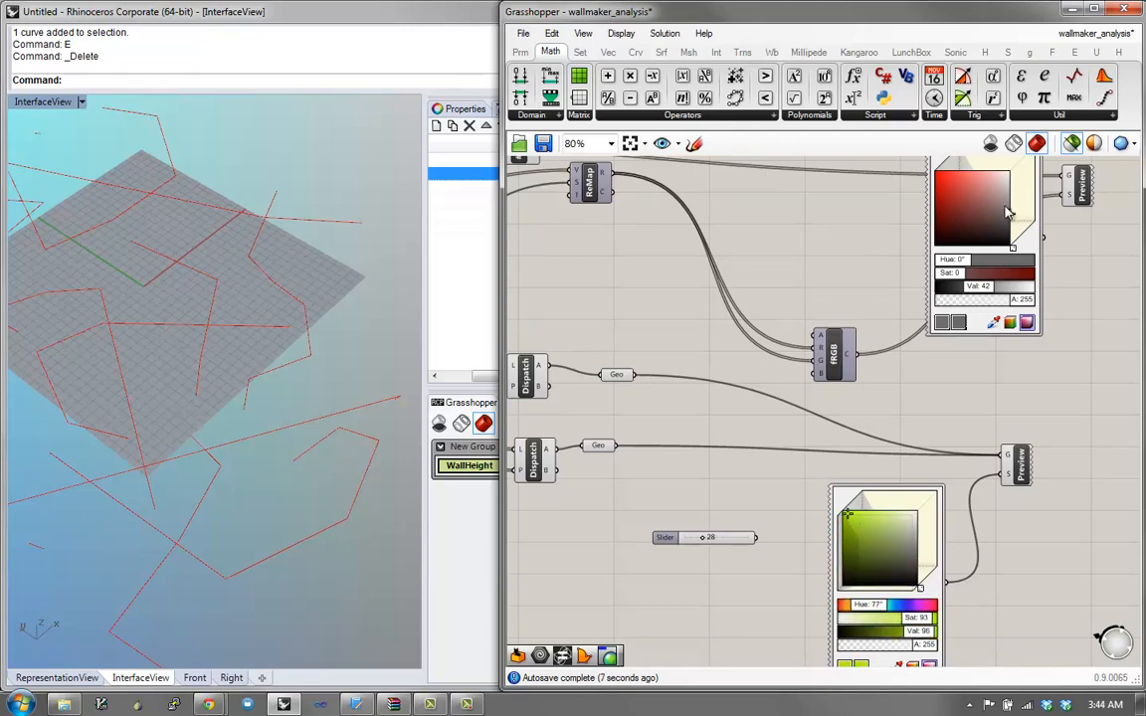
Step: Show the preview geometry of all components and delete the tiny wall curve beside the end of the green largest wall
click(1071, 144)
mouse_move(319, 392)
right_down()
mouse_move(333, 407)
mouse_move(318, 426)
right_up()
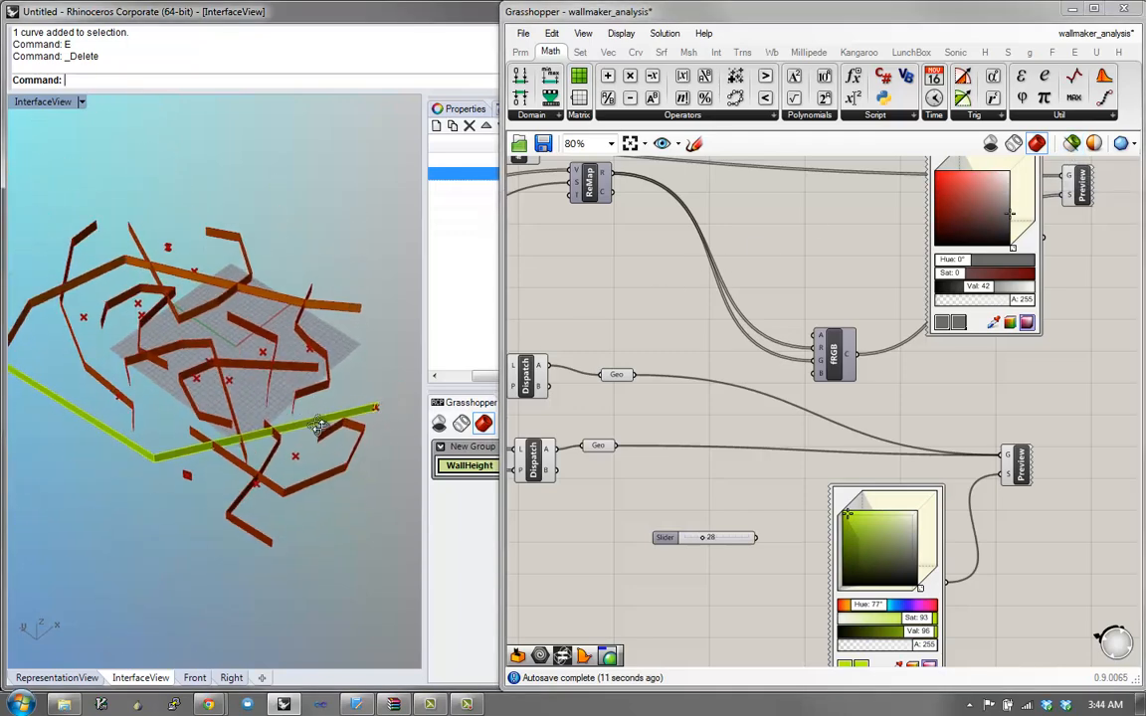
scroll(364, 428, up, 6)
click(383, 408)
click(383, 409)
text(e)
key(space)
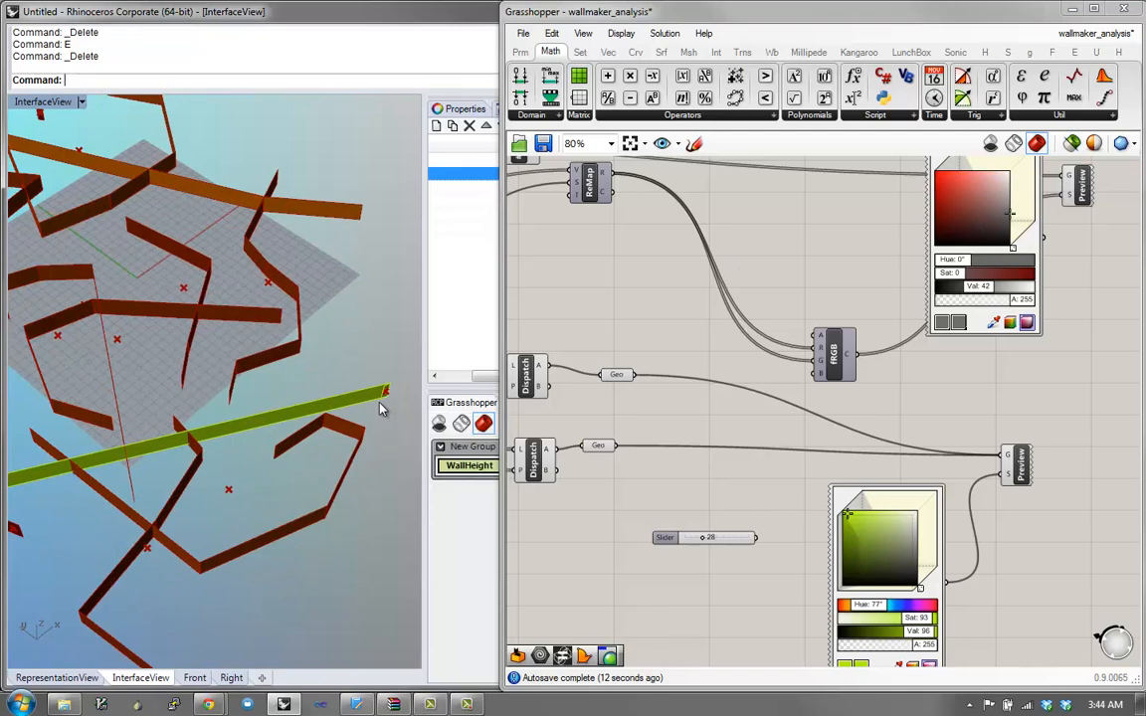
Step: Disable the preview of both Dispatch components and their Geometry parameters
scroll(381, 403, down, 5)
right_drag(209, 324, 170, 286)
scroll(209, 283, up, 4)
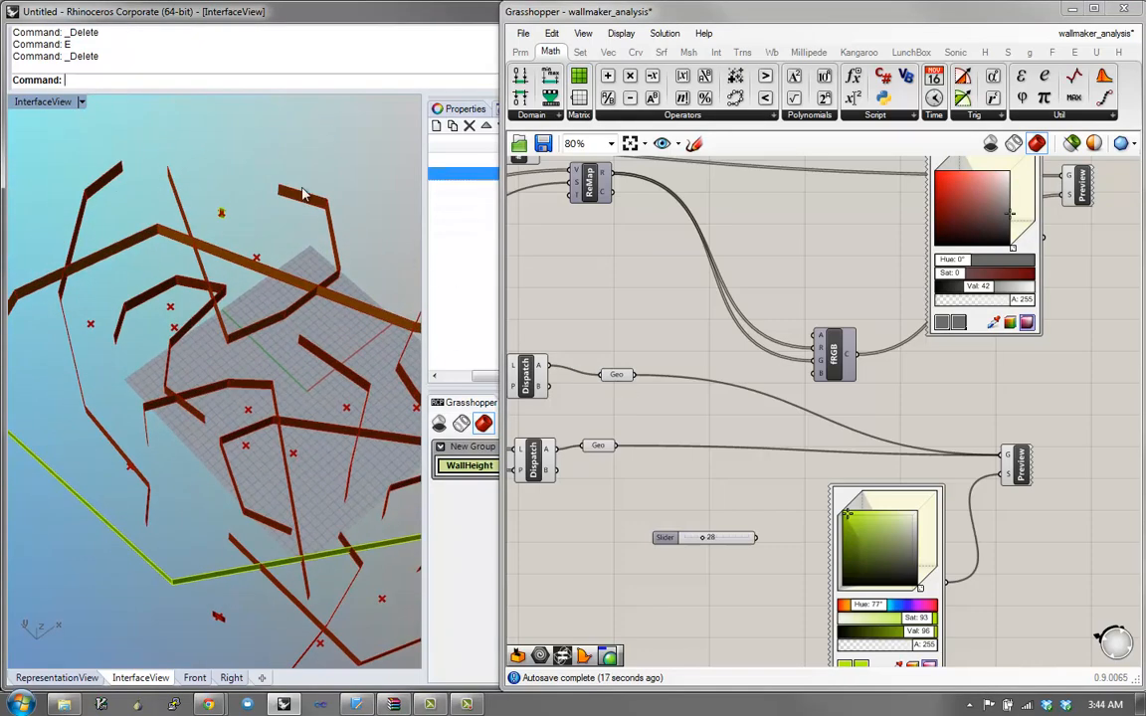
drag(661, 329, 528, 501)
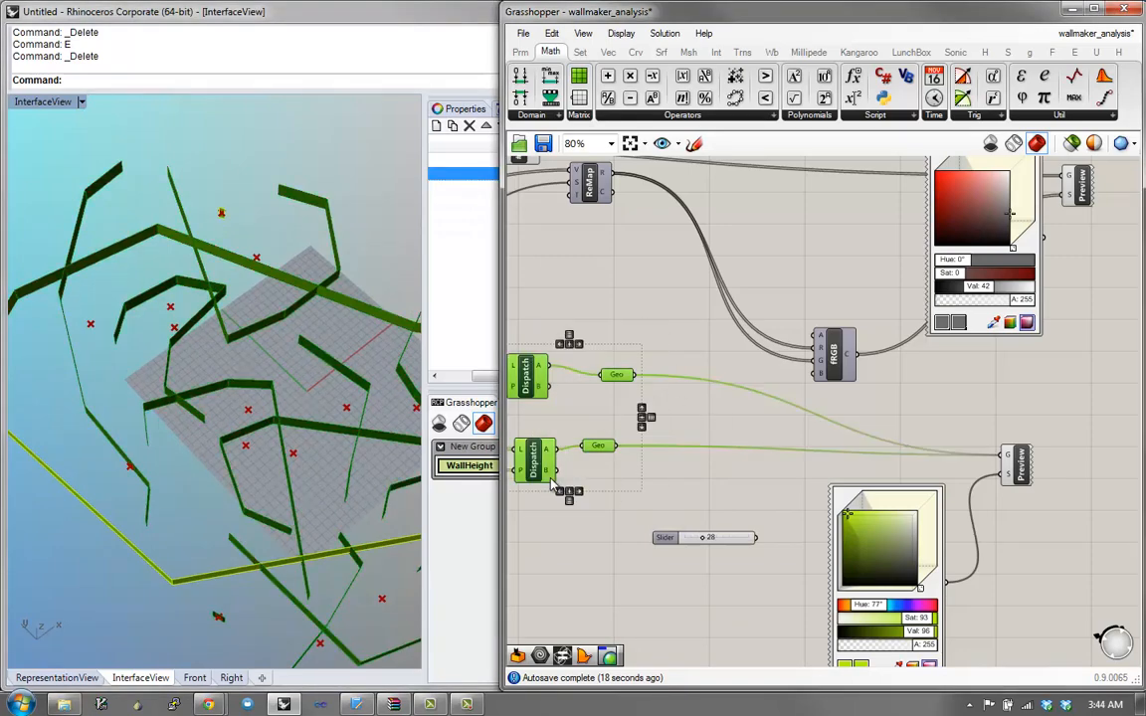
middle_click(589, 478)
click(643, 418)
Step: Disable the preview of the Area component
right_drag(805, 319, 932, 344)
scroll(932, 345, down, 4)
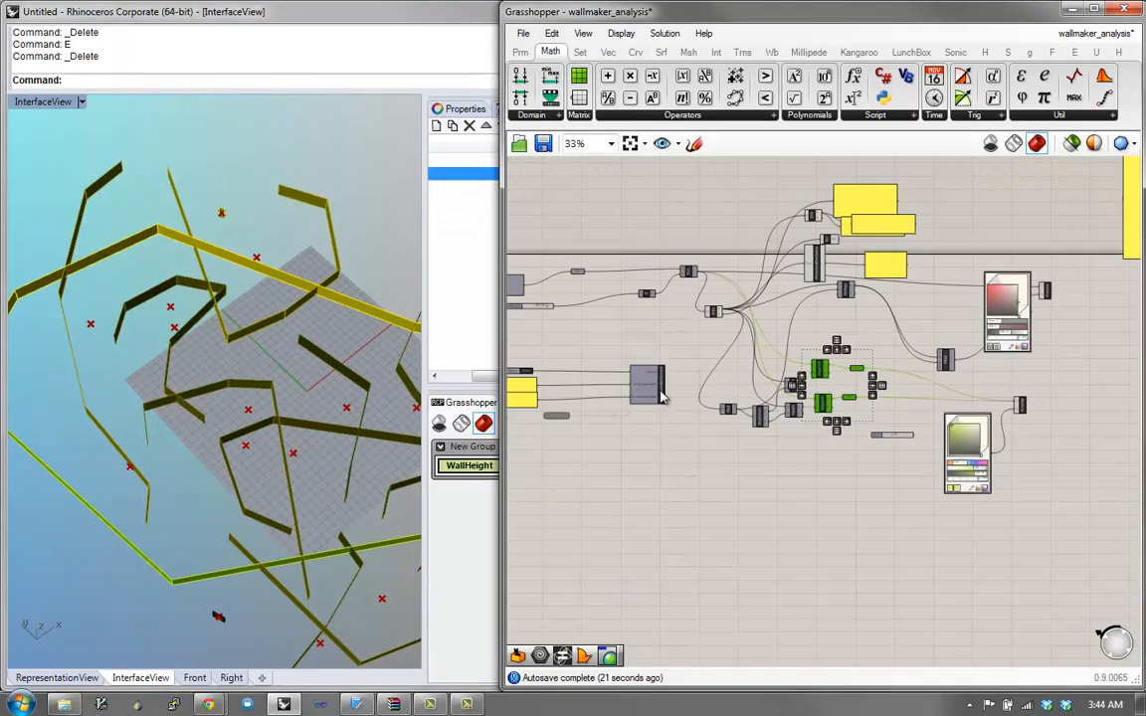
right_drag(665, 376, 764, 426)
scroll(763, 426, up, 3)
click(851, 309)
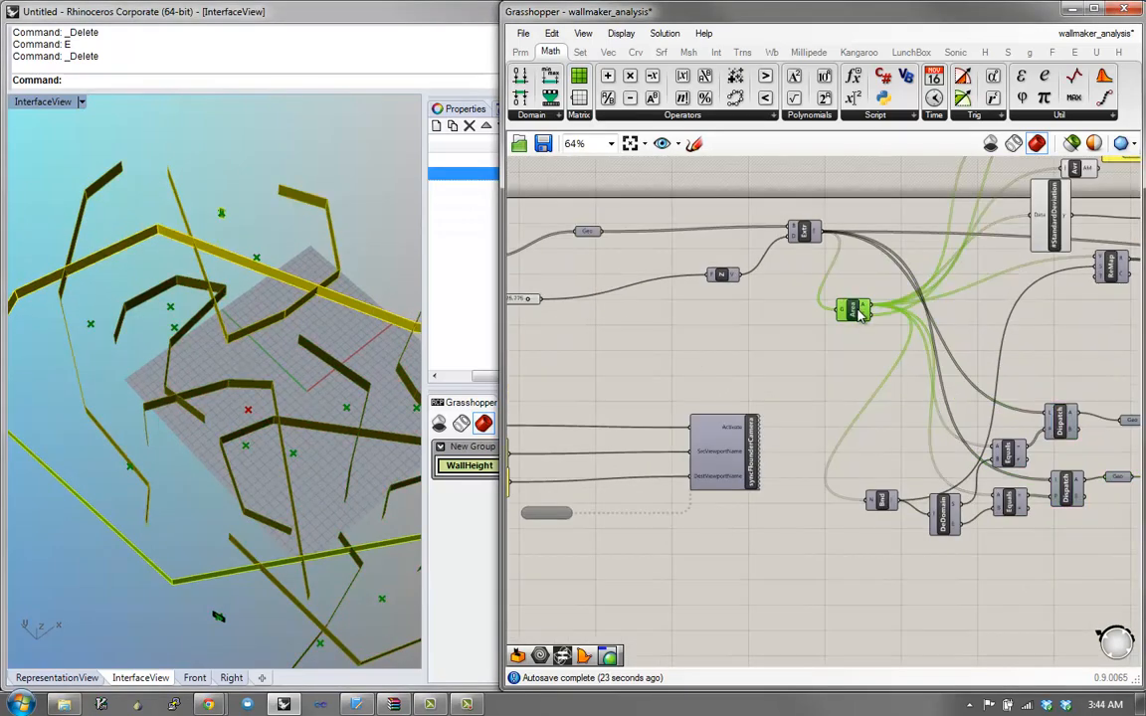
middle_click(857, 309)
click(904, 261)
Step: Disable the preview of the averaging, standard deviation and ReMap components along with their panels
right_drag(811, 404, 482, 557)
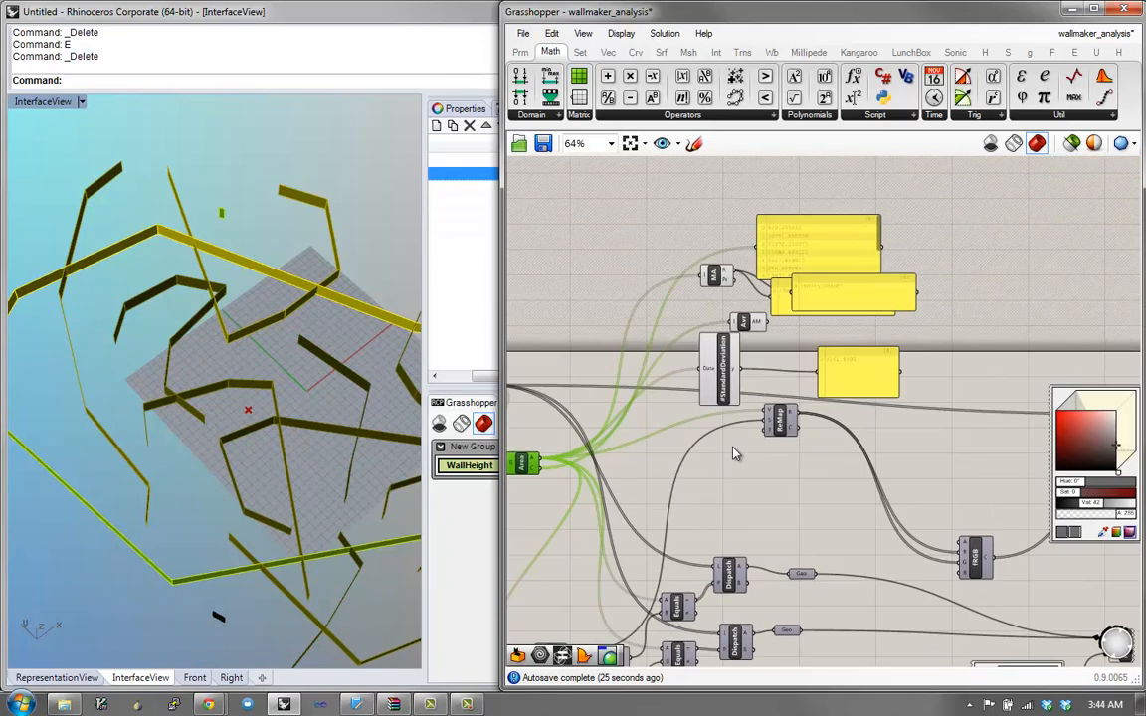
scroll(965, 468, down, 1)
right_drag(964, 468, 952, 355)
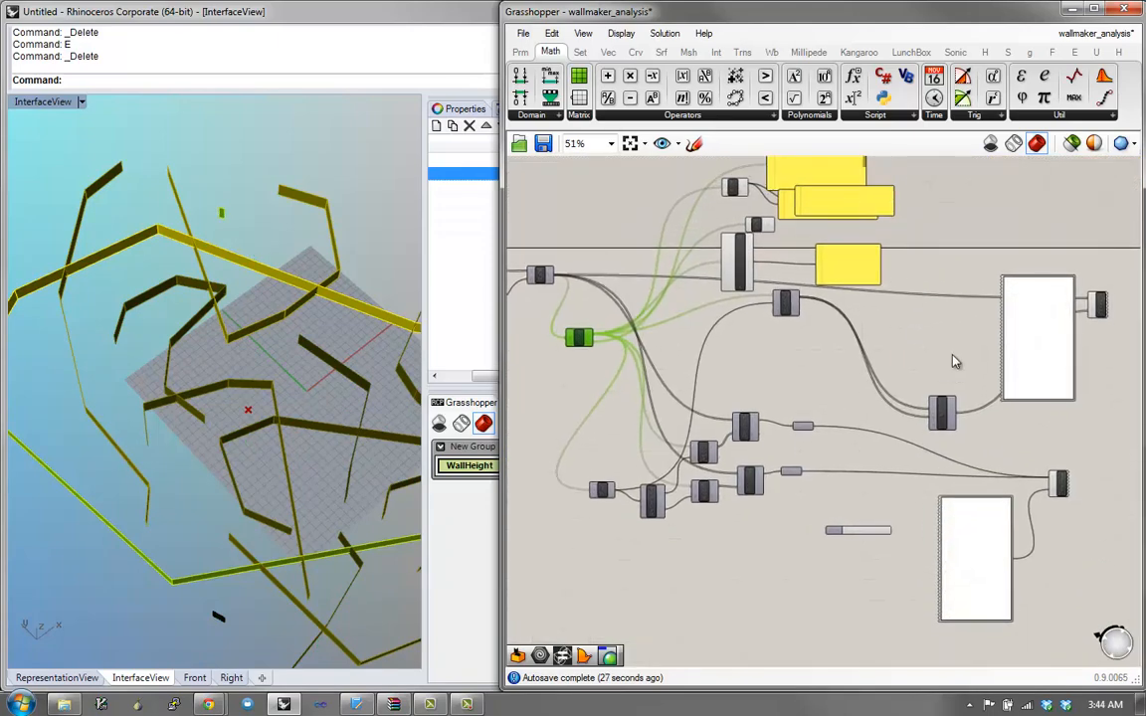
drag(952, 354, 654, 167)
middle_click(855, 293)
click(902, 244)
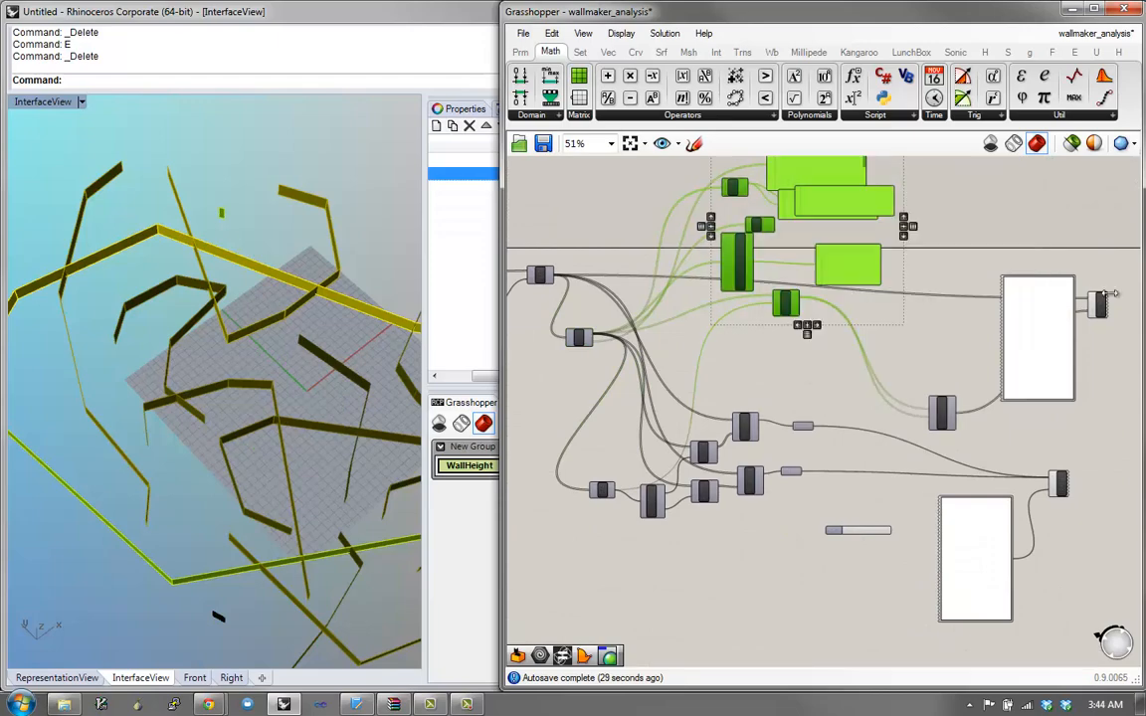
Step: Set the hue of the highlight colour picker for the smallest and largest walls to 184°
scroll(1114, 311, up, 3)
scroll(1042, 311, down, 2)
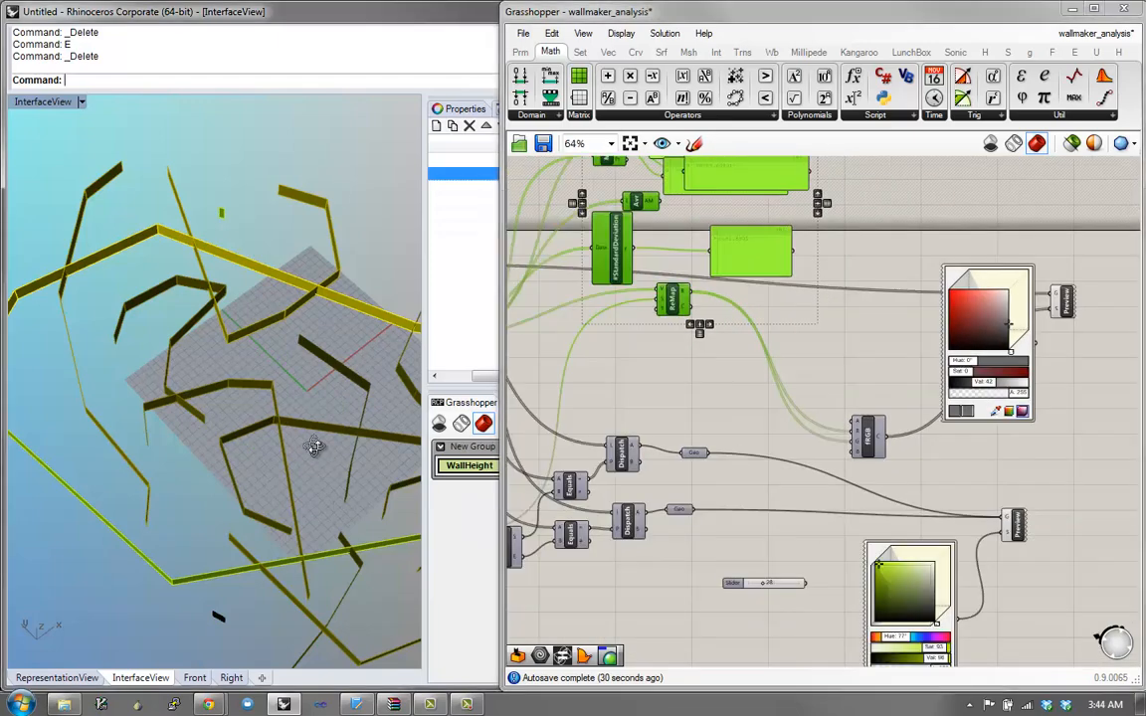
right_drag(312, 447, 257, 330)
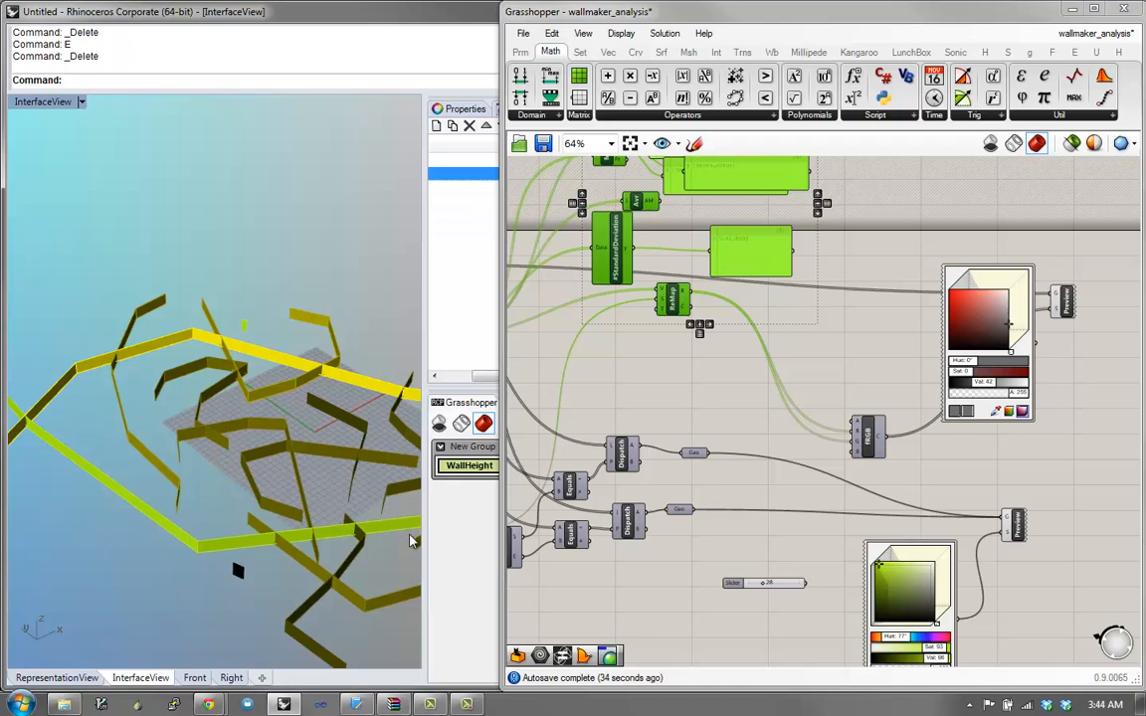
drag(903, 642, 919, 644)
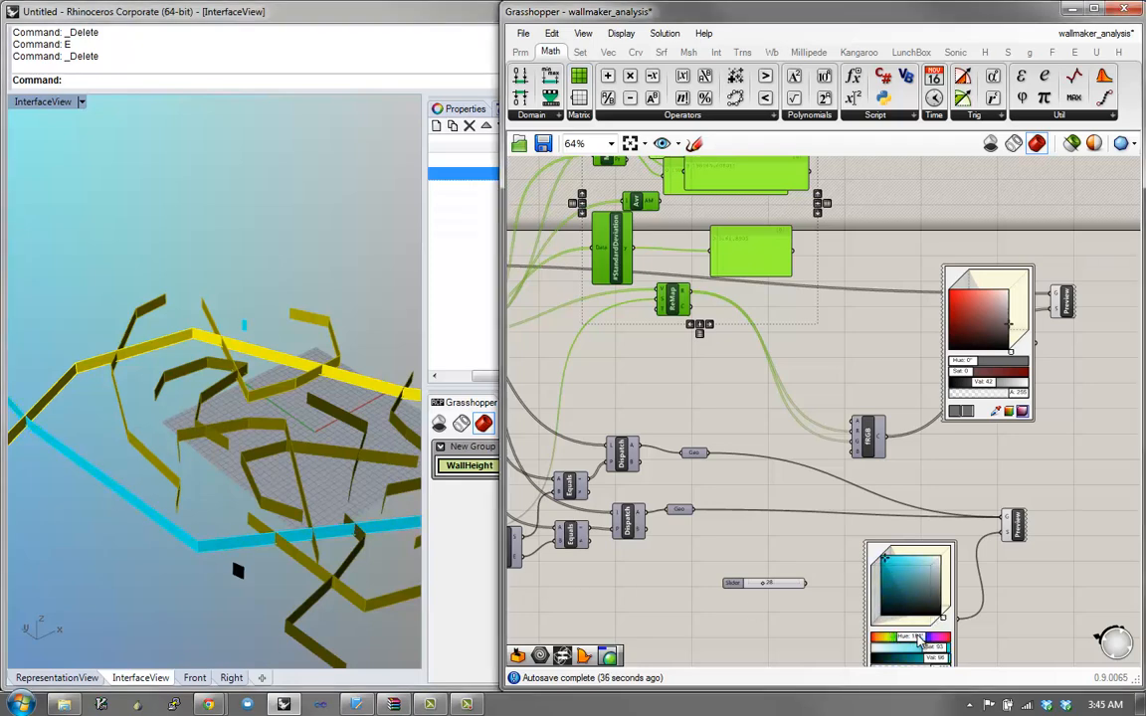
Step: Draw a new long five-point polyline wall across the grid in the Rhino viewport and inspect its highlighting
right_drag(167, 473, 288, 410)
click(227, 316)
text(p)
key(Return)
click(145, 512)
click(165, 374)
click(206, 362)
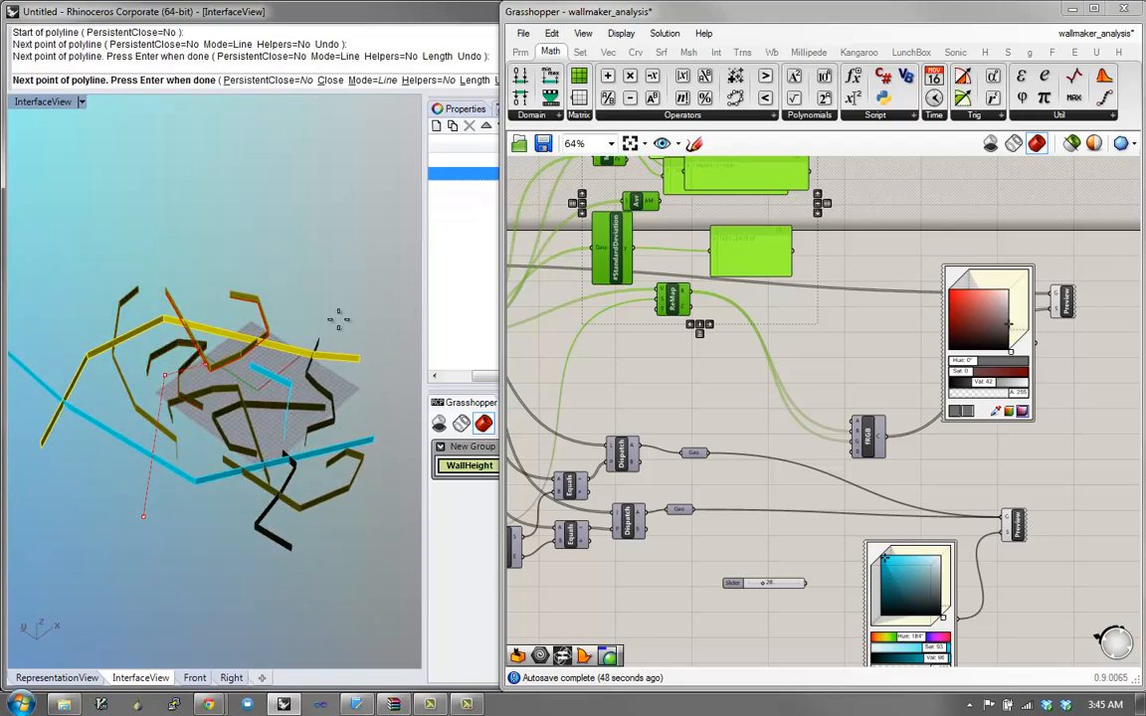
click(359, 267)
click(278, 223)
key(Return)
right_drag(176, 343, 84, 358)
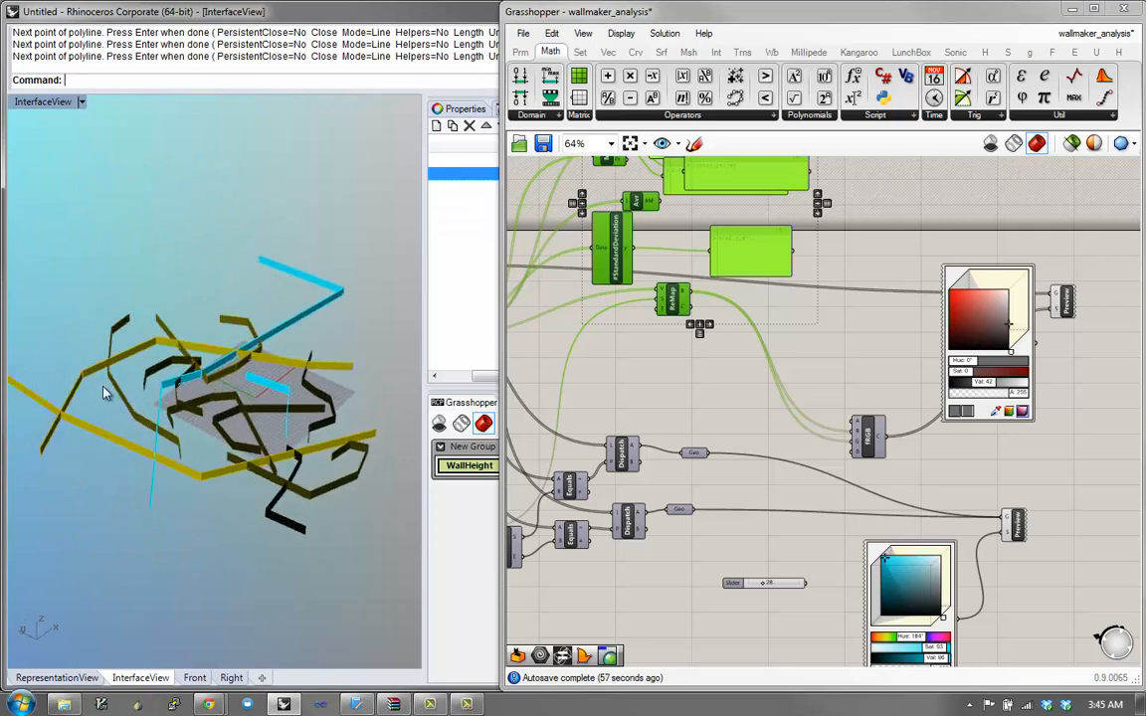
right_drag(219, 418, 218, 450)
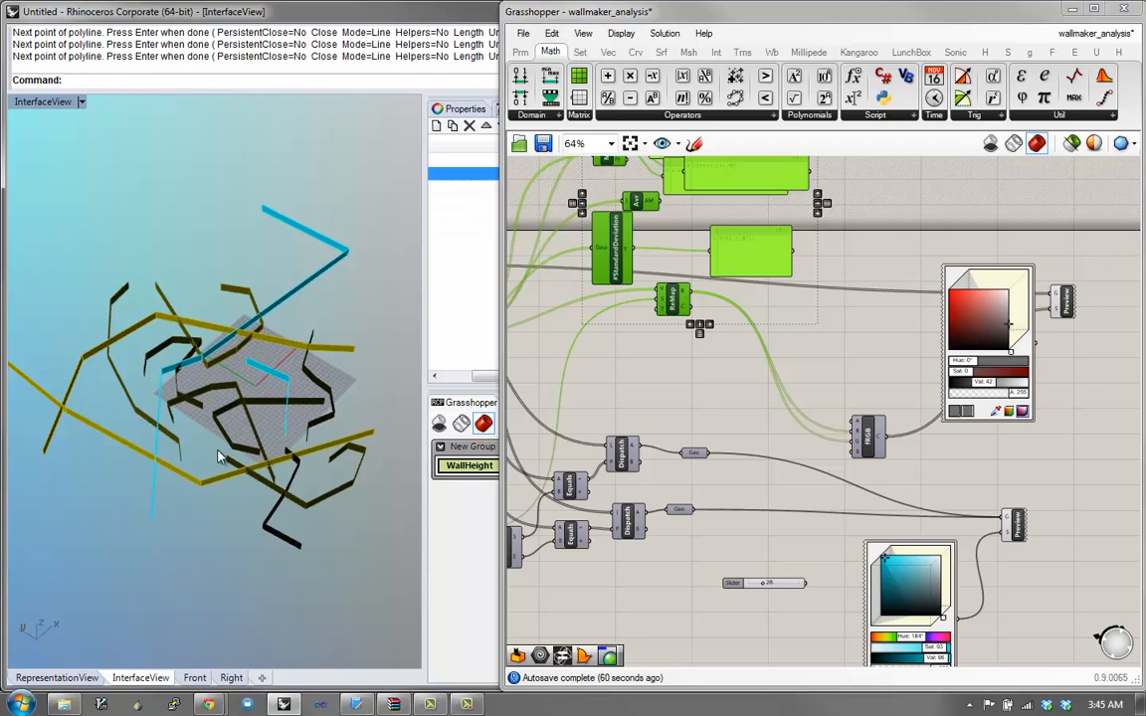
right_drag(219, 458, 220, 439)
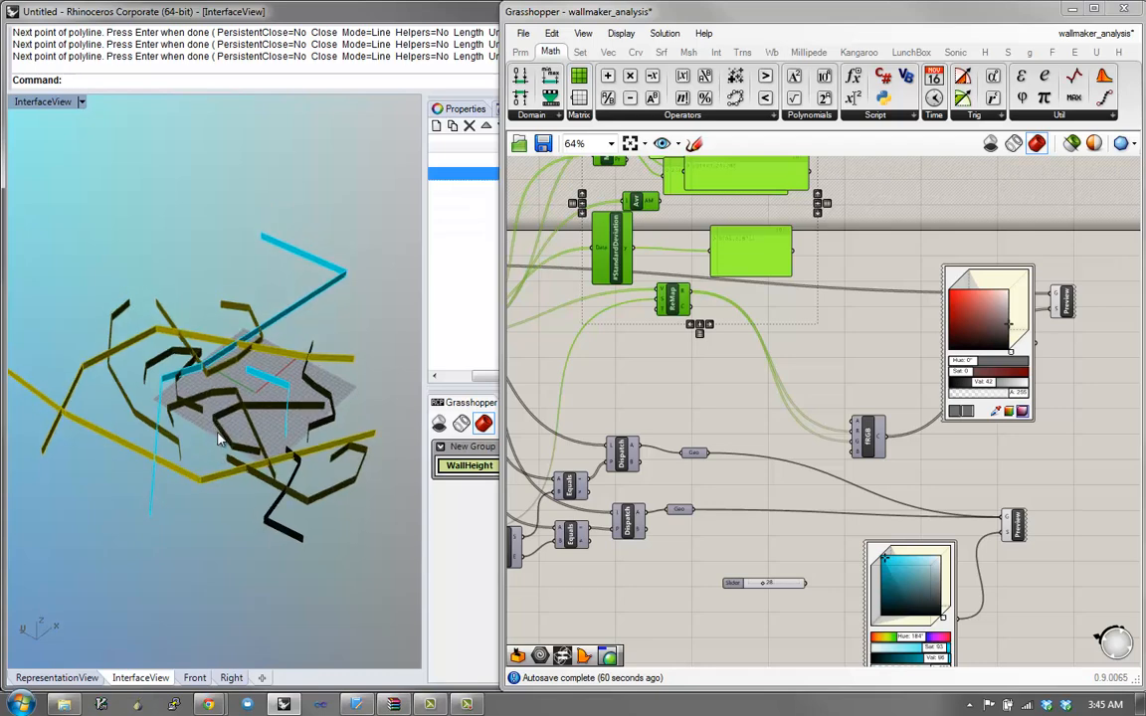
right_drag(219, 438, 336, 452)
Step: Align DeDomain with its neighbours and move the Bounds, DeDomain, Equals, Dispatch and Geometry components together farther from Area
right_drag(587, 560, 785, 527)
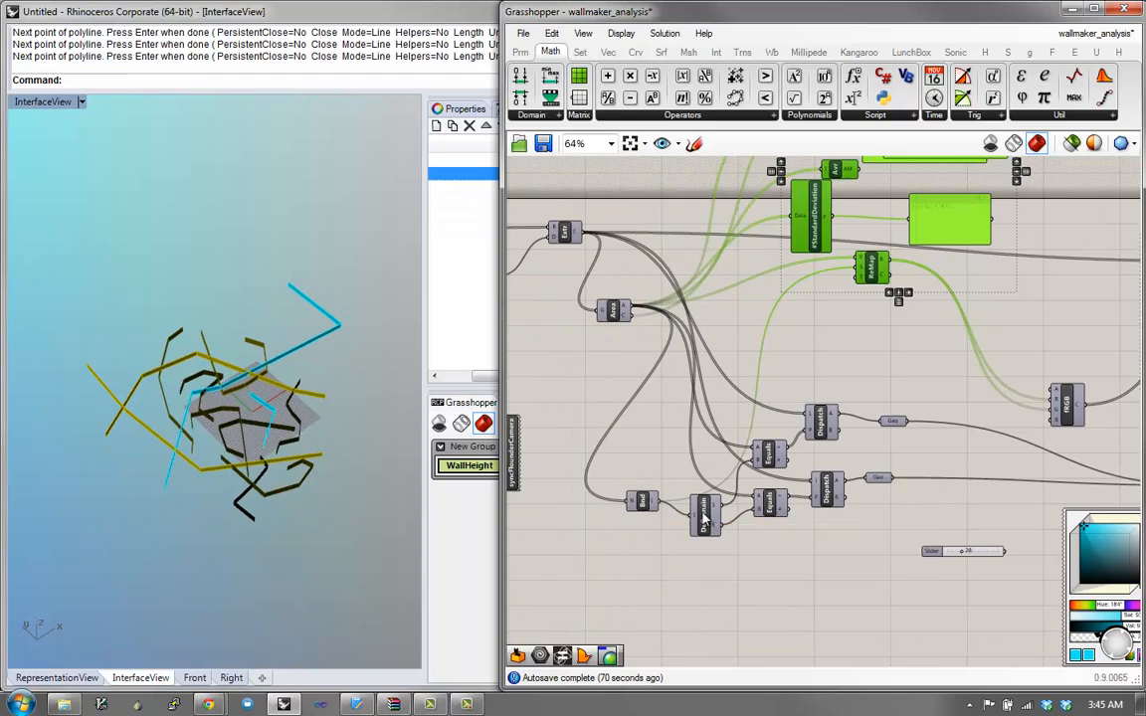
drag(704, 516, 708, 509)
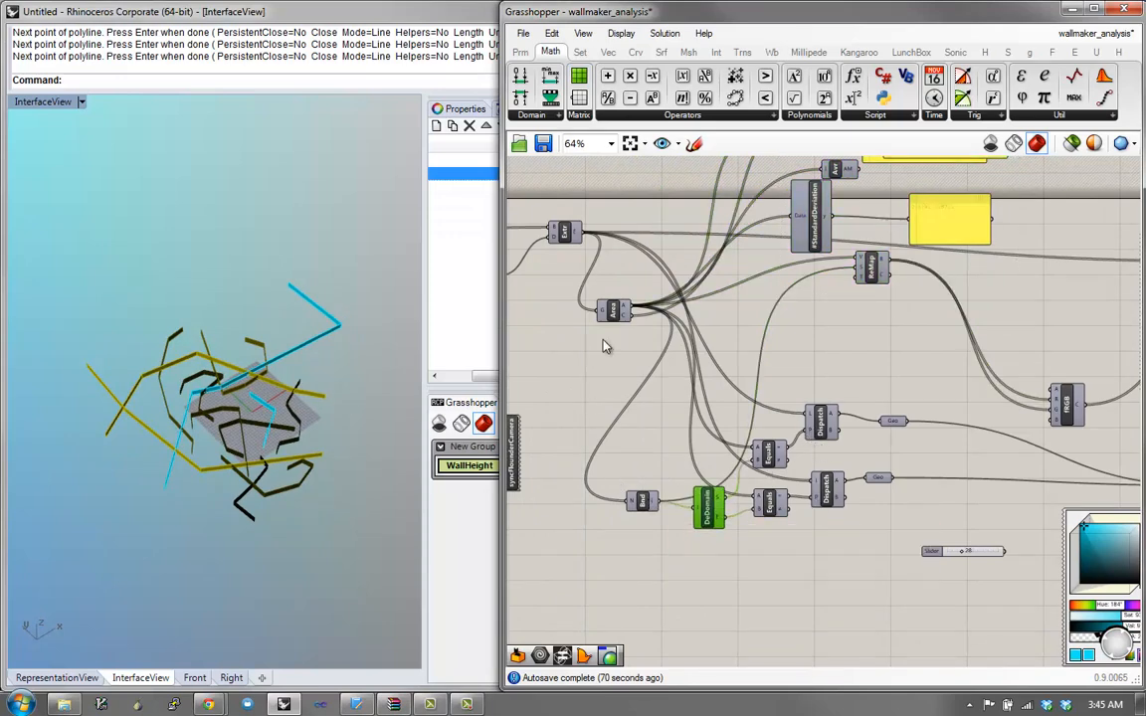
drag(874, 533, 690, 409)
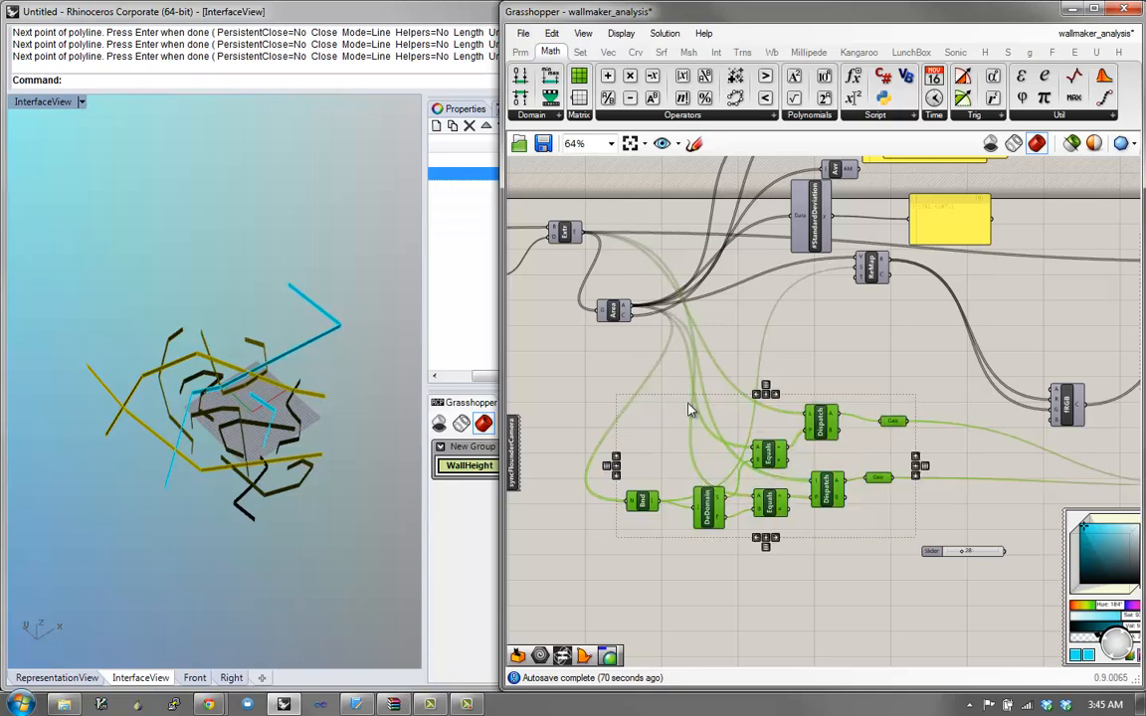
drag(831, 432, 912, 434)
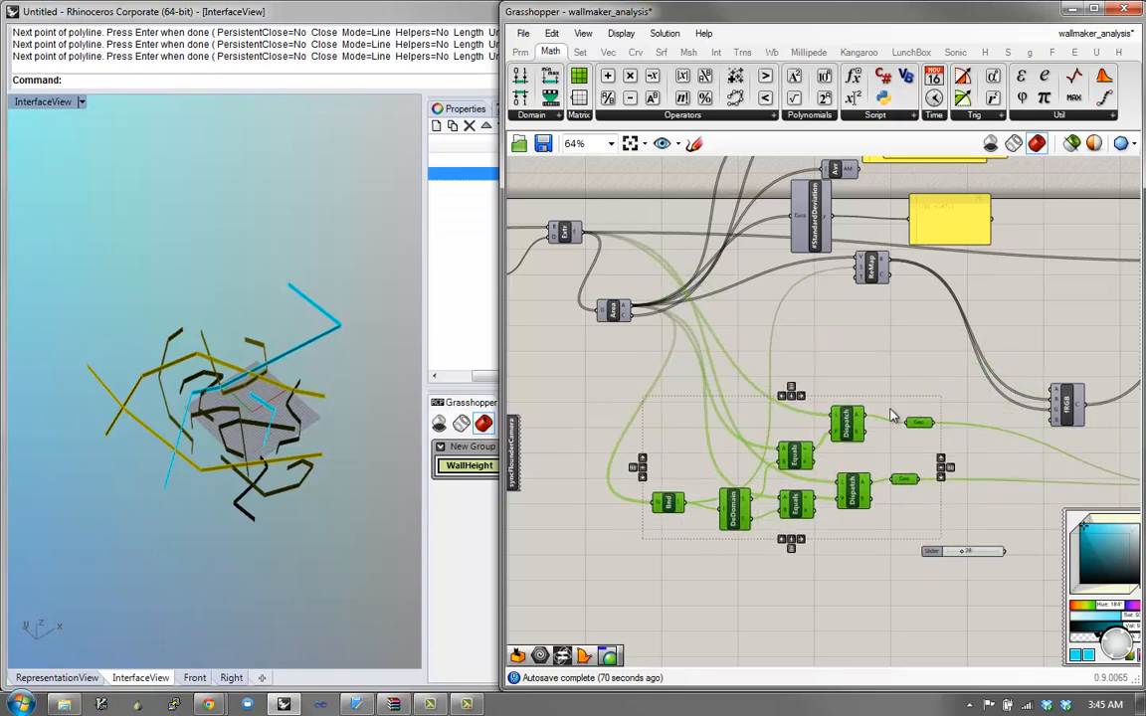
drag(794, 414, 892, 426)
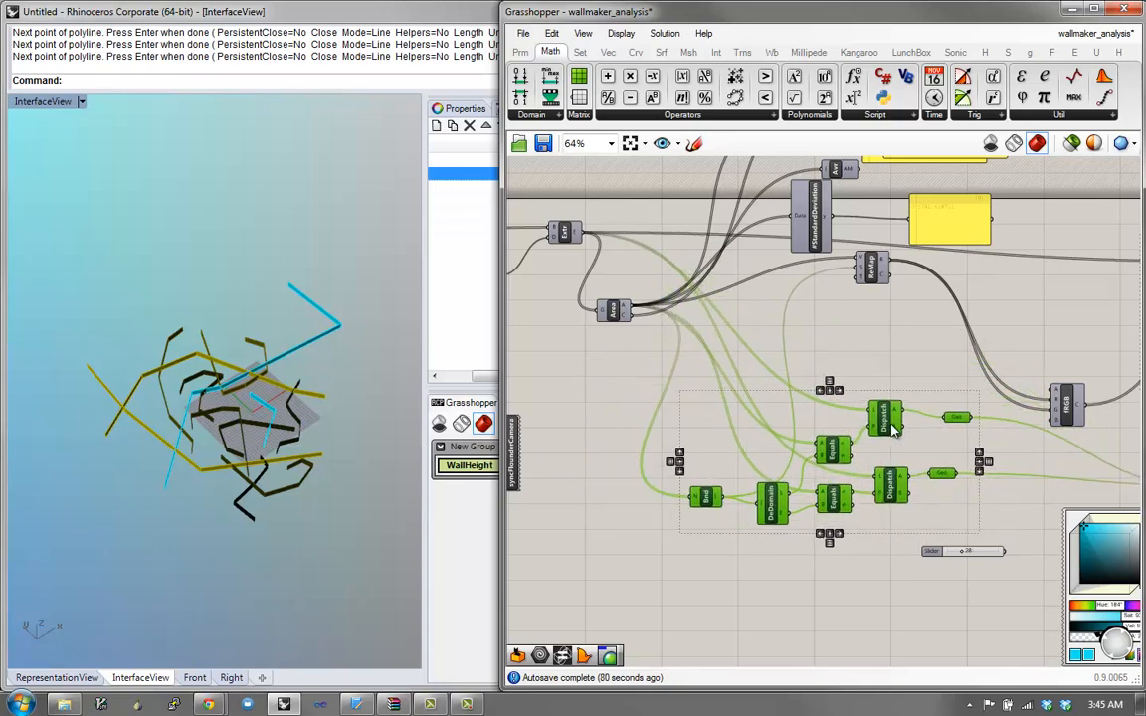
Step: Move the Area component lower beneath the Extrude component
click(907, 362)
right_drag(836, 378, 811, 392)
drag(587, 328, 578, 333)
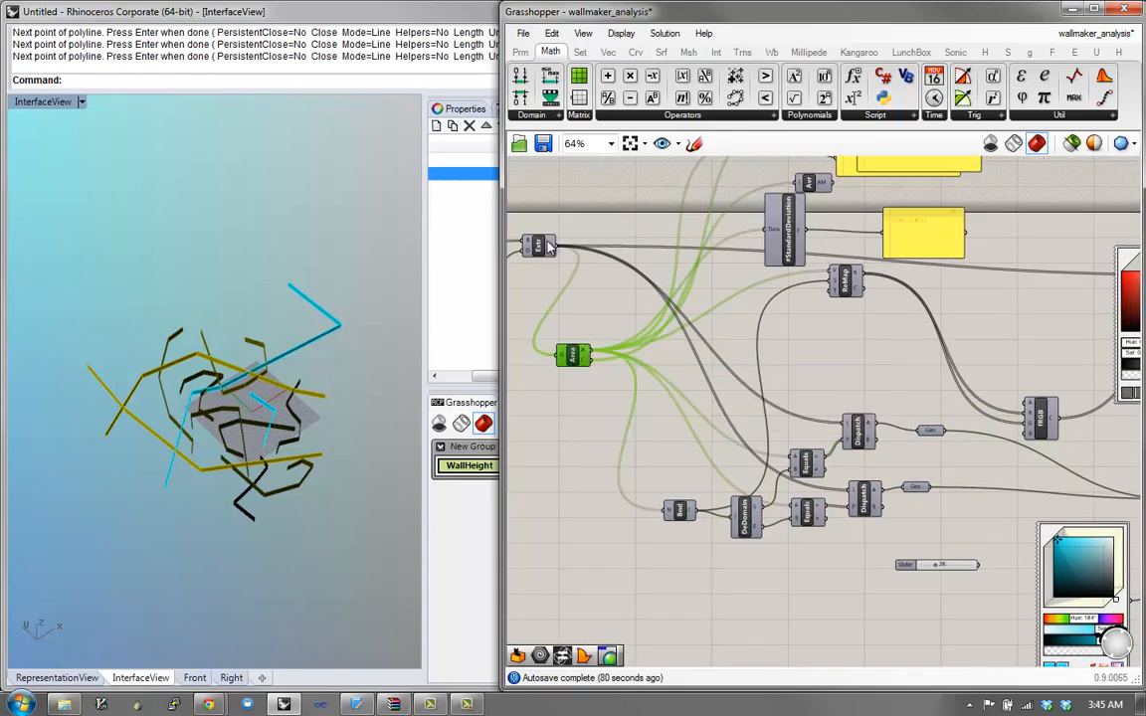
Step: Add a Data parameter to the canvas just after the Area component
mouse_move(548, 247)
right_drag(662, 432, 716, 433)
scroll(697, 347, up, 3)
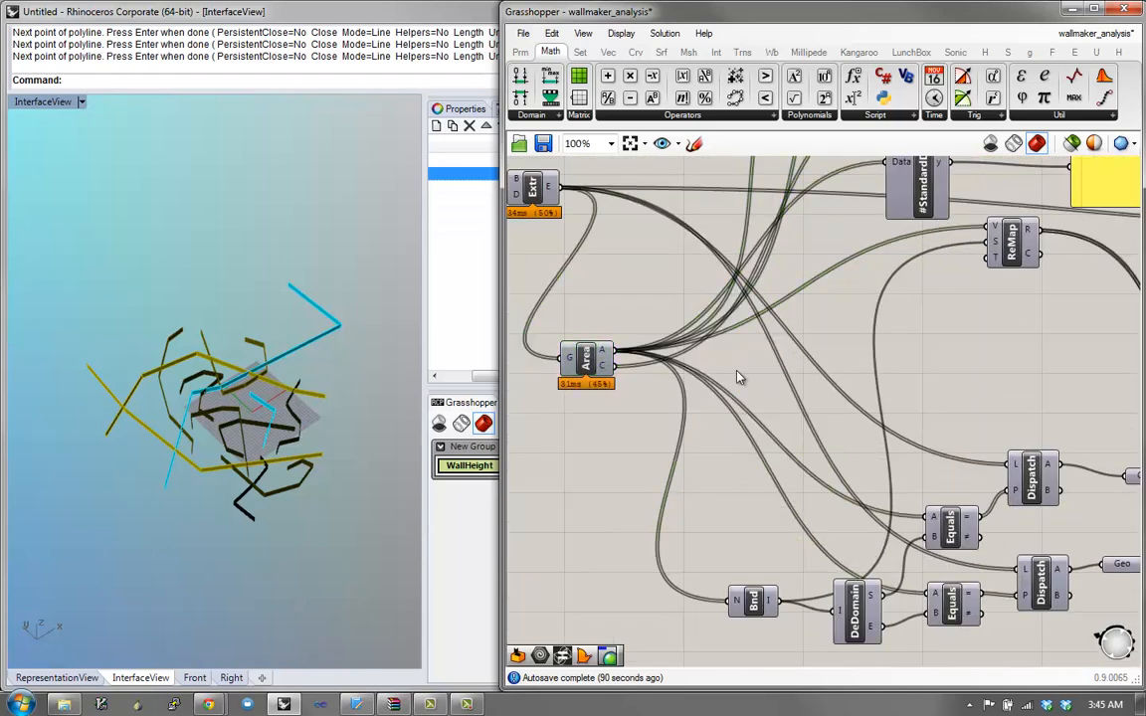
double_click(736, 372)
text(day)
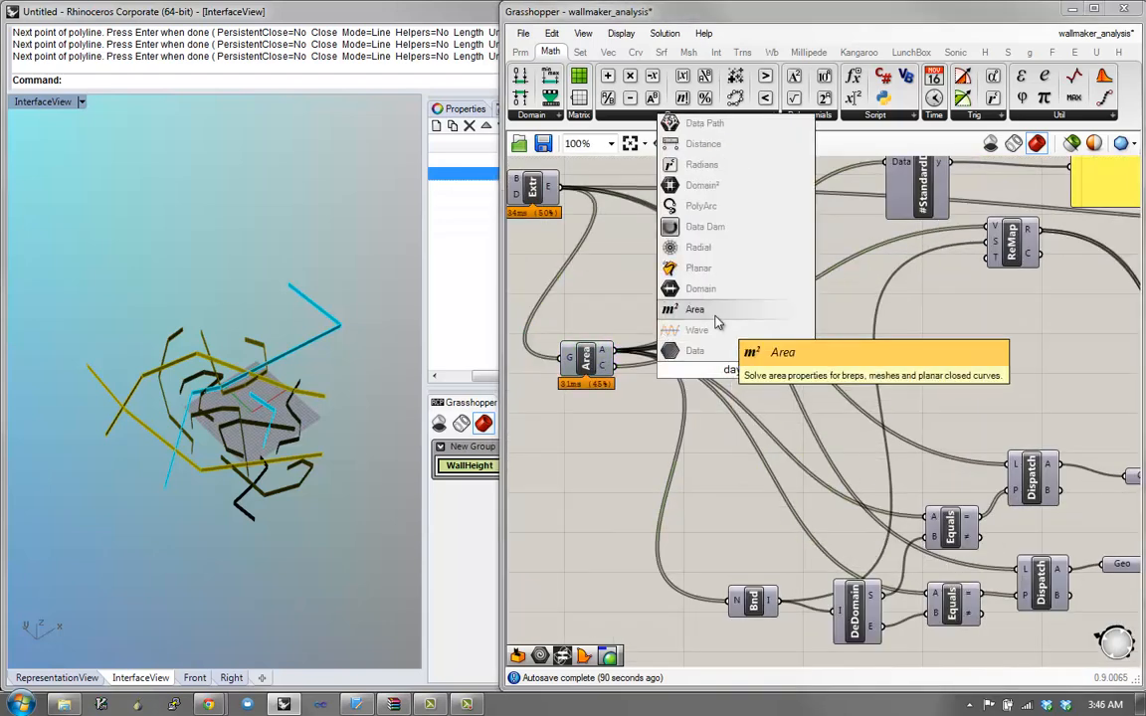
click(720, 351)
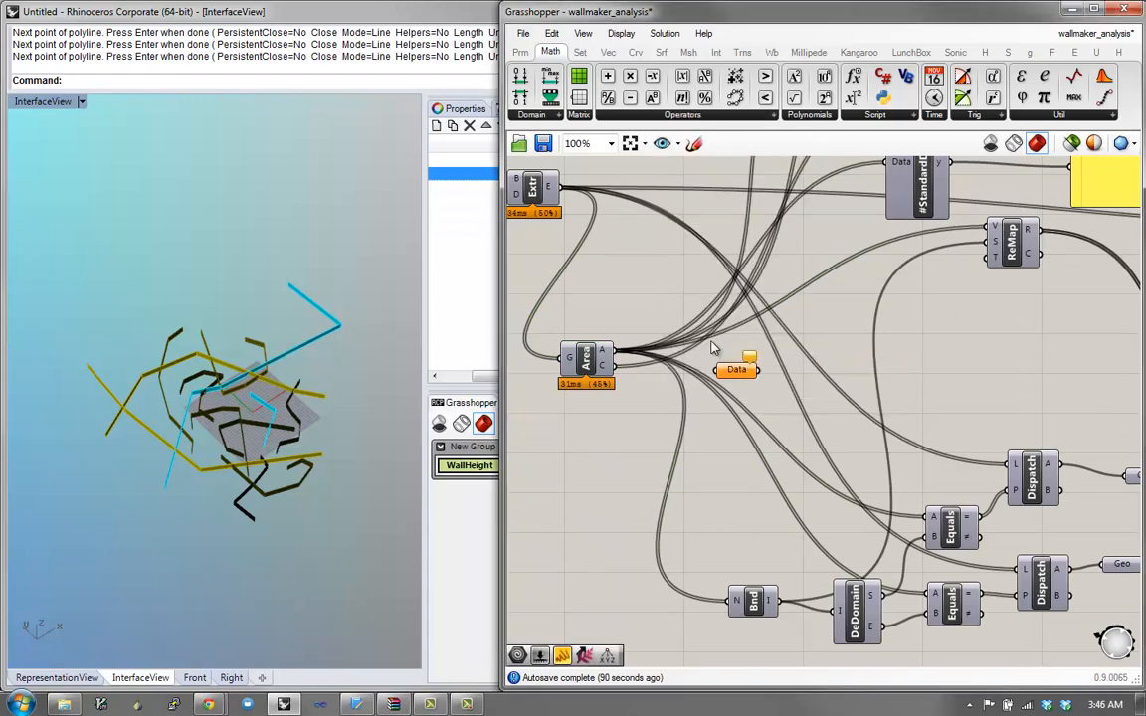
Step: Try to collapse the Bounds, DeDomain, Equals, Dispatch and Geometry components into a cluster placed beside the ReMap component
scroll(610, 251, down, 2)
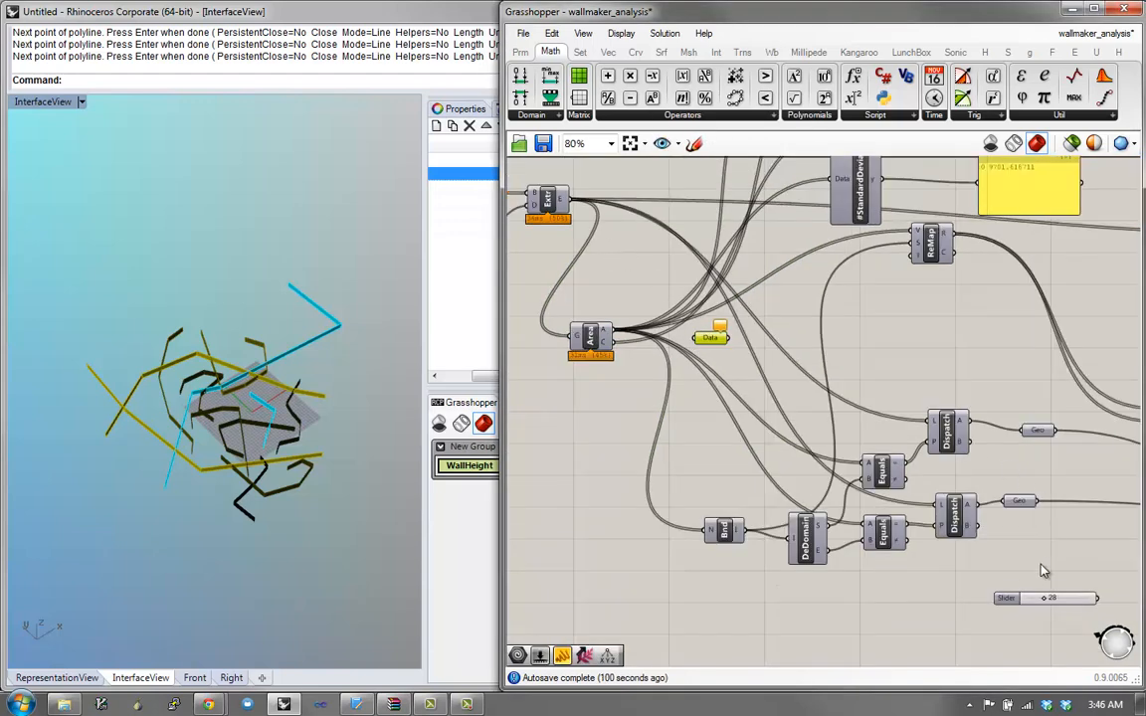
drag(1013, 568, 696, 417)
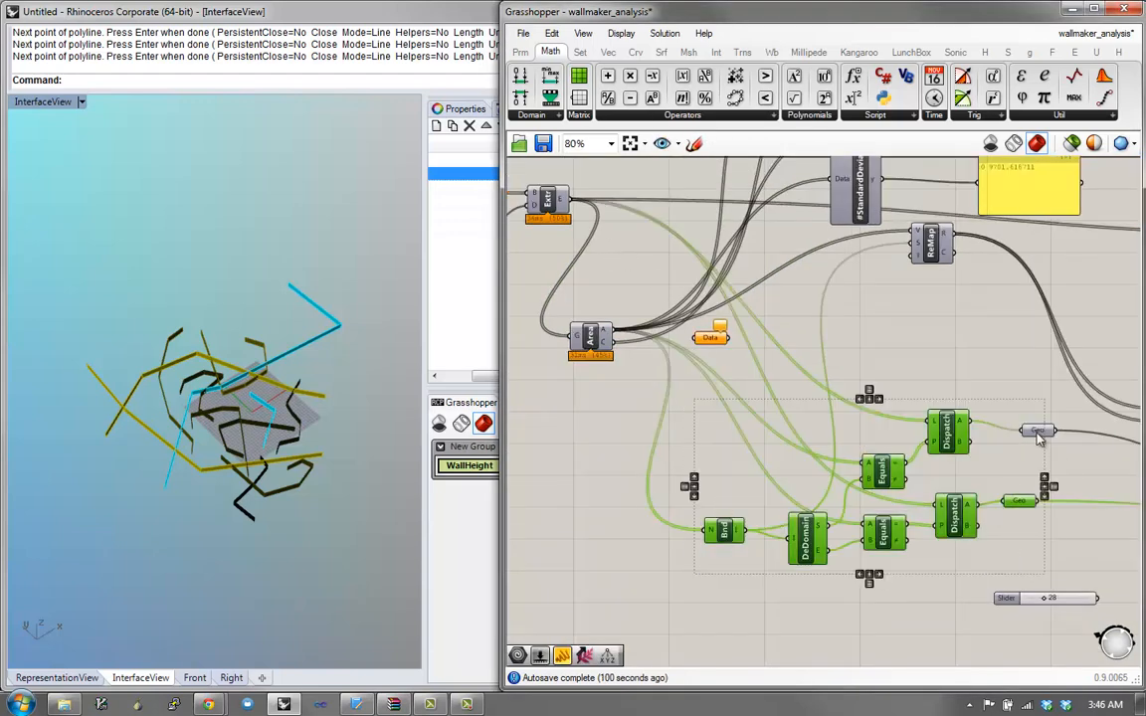
middle_click(869, 434)
click(864, 373)
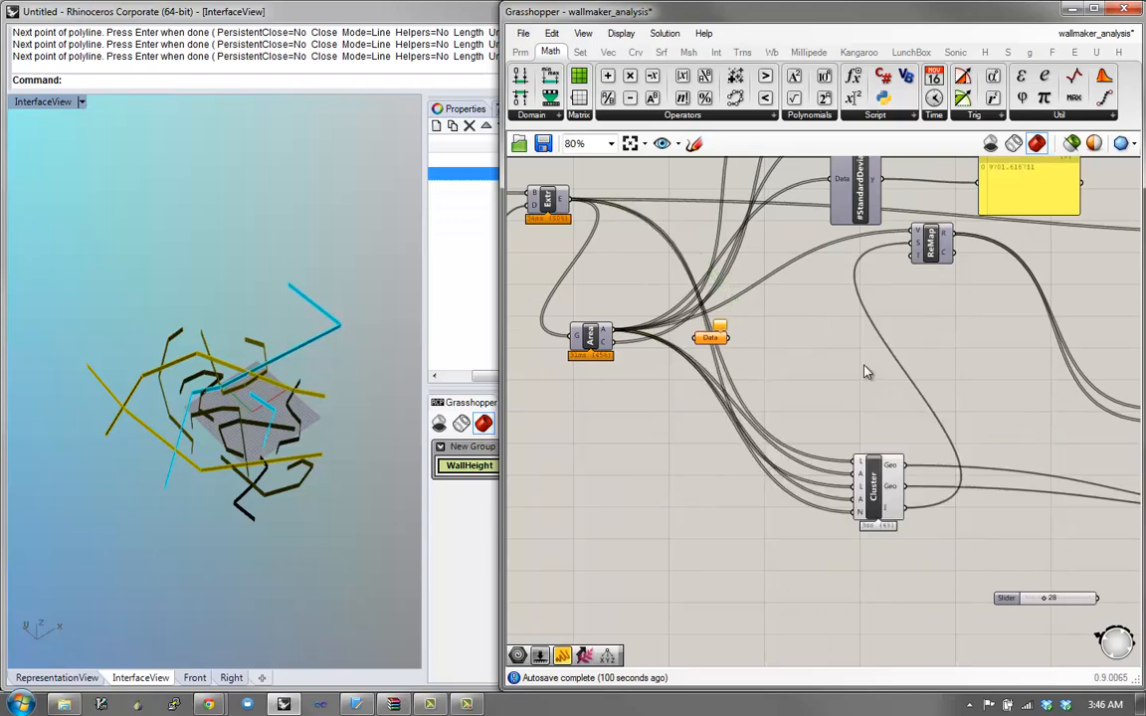
drag(879, 498, 984, 348)
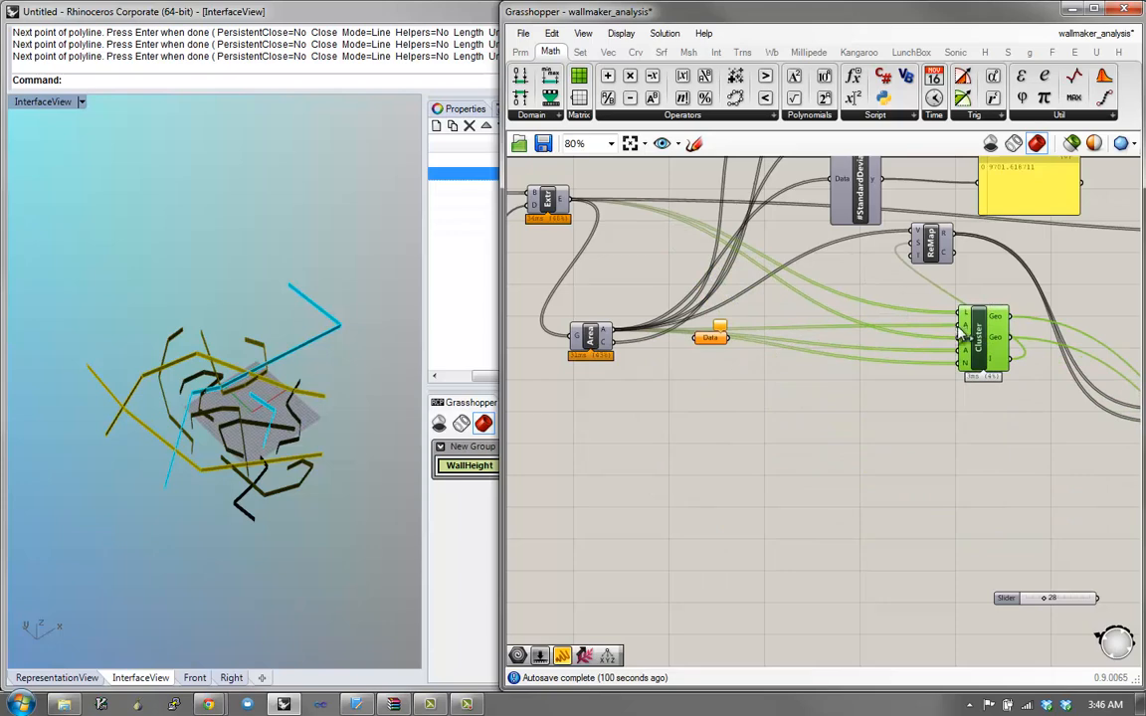
click(748, 349)
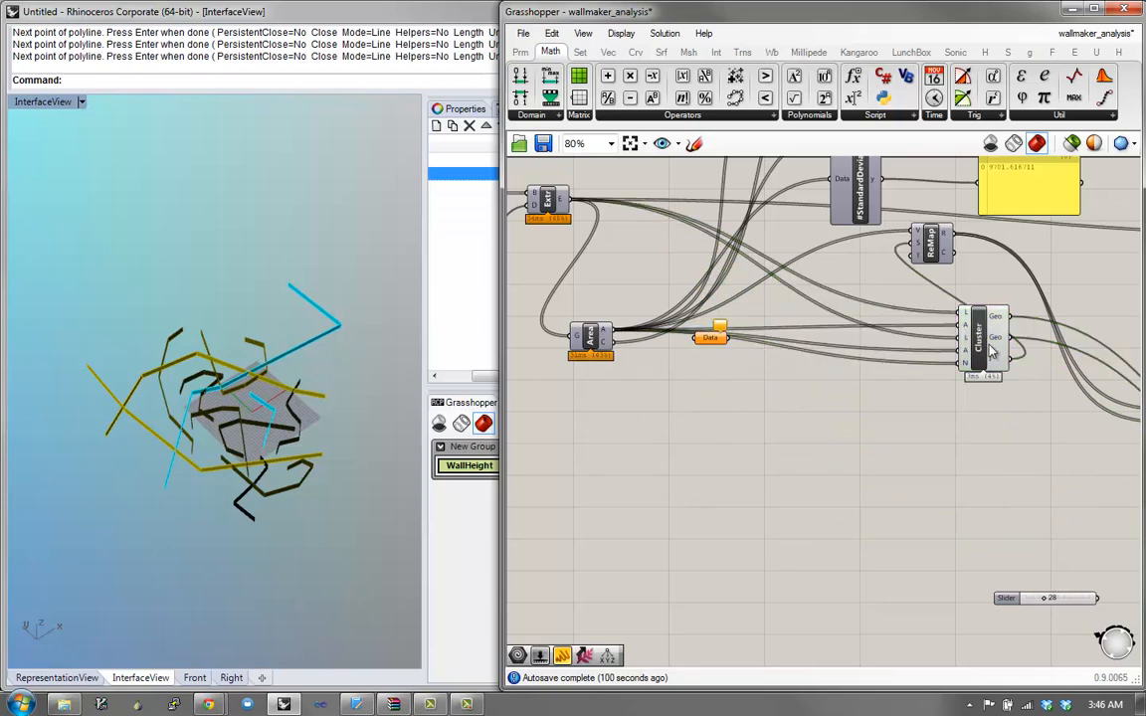
key(ctrl+z)
key(ctrl+z)
click(922, 381)
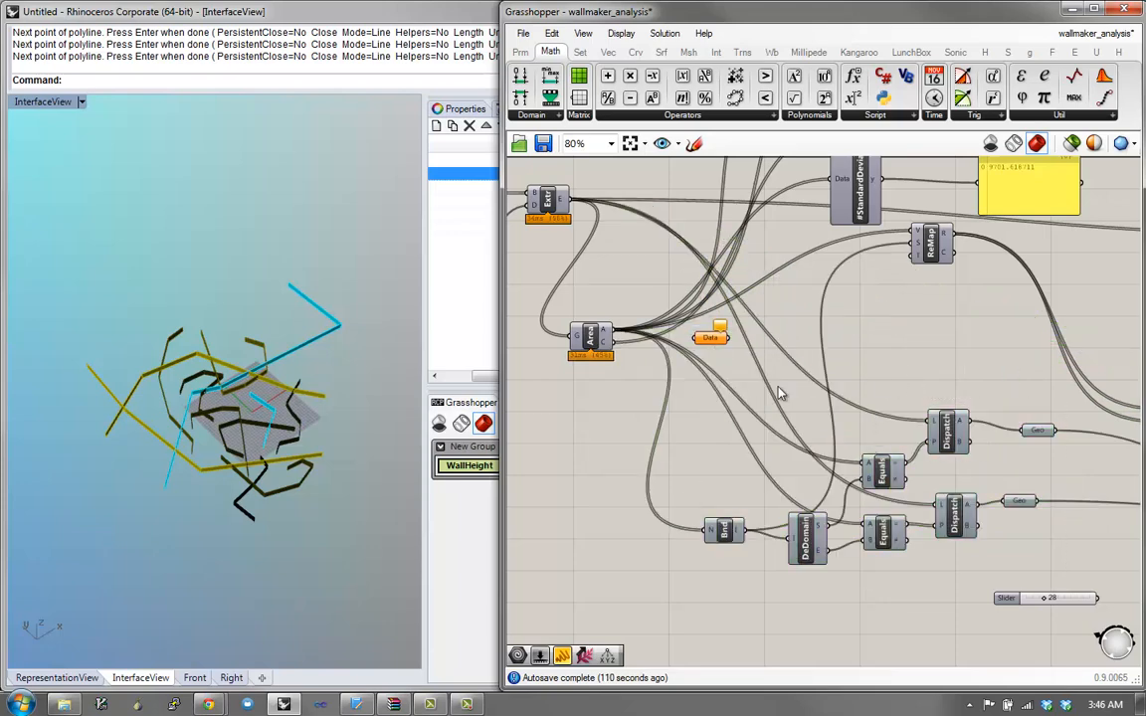
Step: Route Area's area output through the Data parameter into Bounds and the A inputs of both Equals components
drag(721, 348, 705, 530)
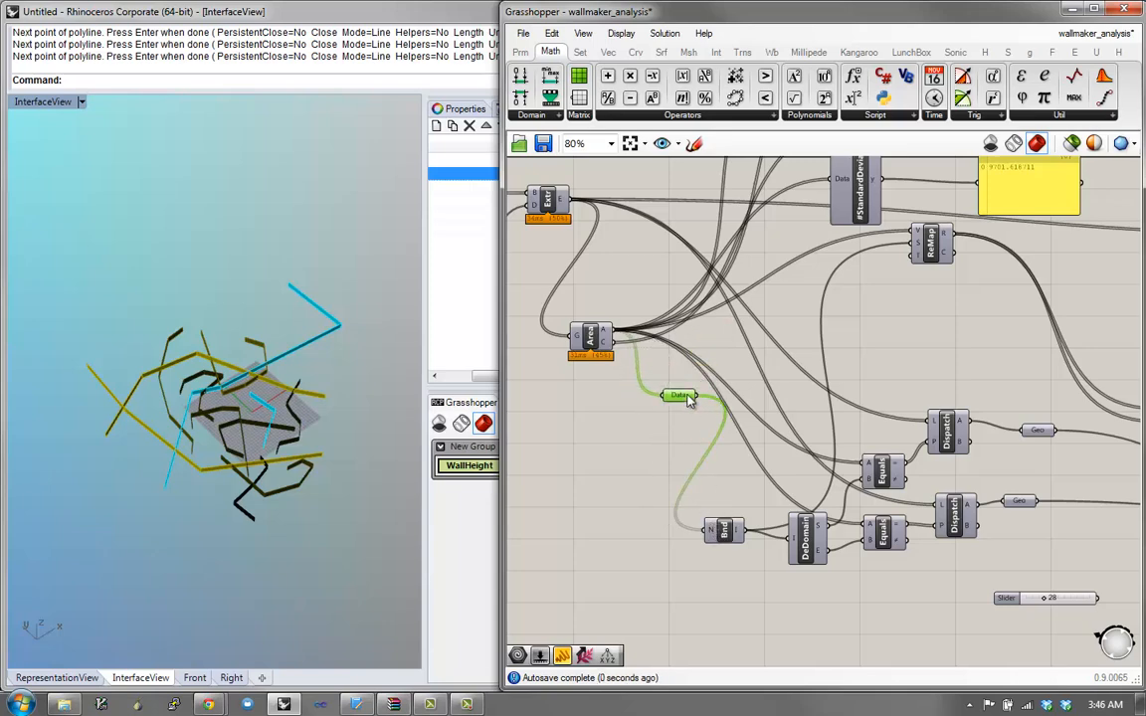
drag(696, 396, 861, 462)
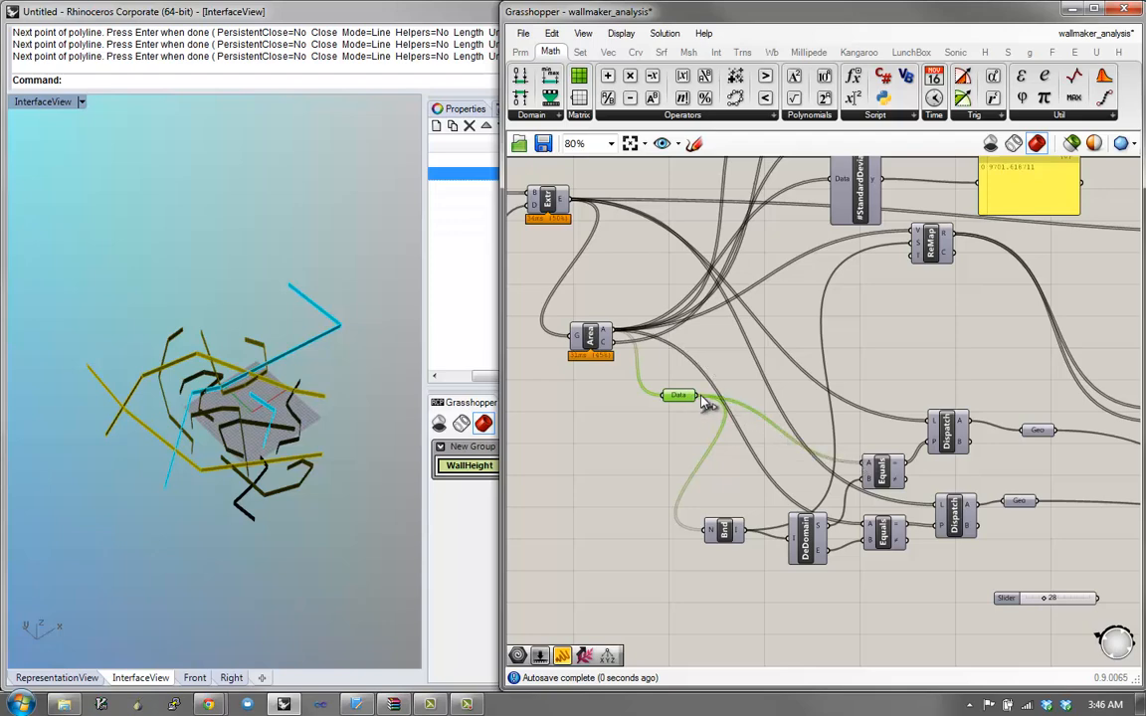
drag(699, 396, 793, 524)
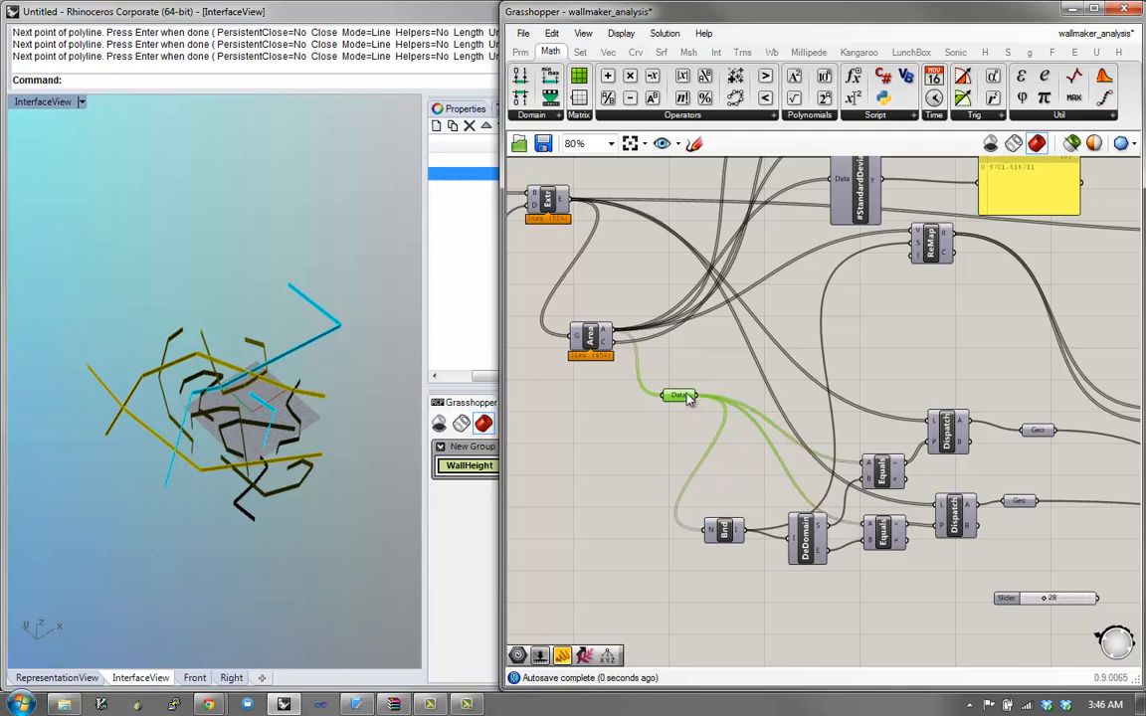
Step: Duplicate the Data parameter and use the copy to route the Extrude output into the list inputs of both Dispatch components
mouse_move(688, 398)
mouse_down()
mouse_move(674, 435)
mouse_move(692, 388)
mouse_up()
drag(570, 200, 676, 385)
drag(688, 385, 938, 505)
drag(744, 358, 940, 419)
drag(726, 365, 724, 374)
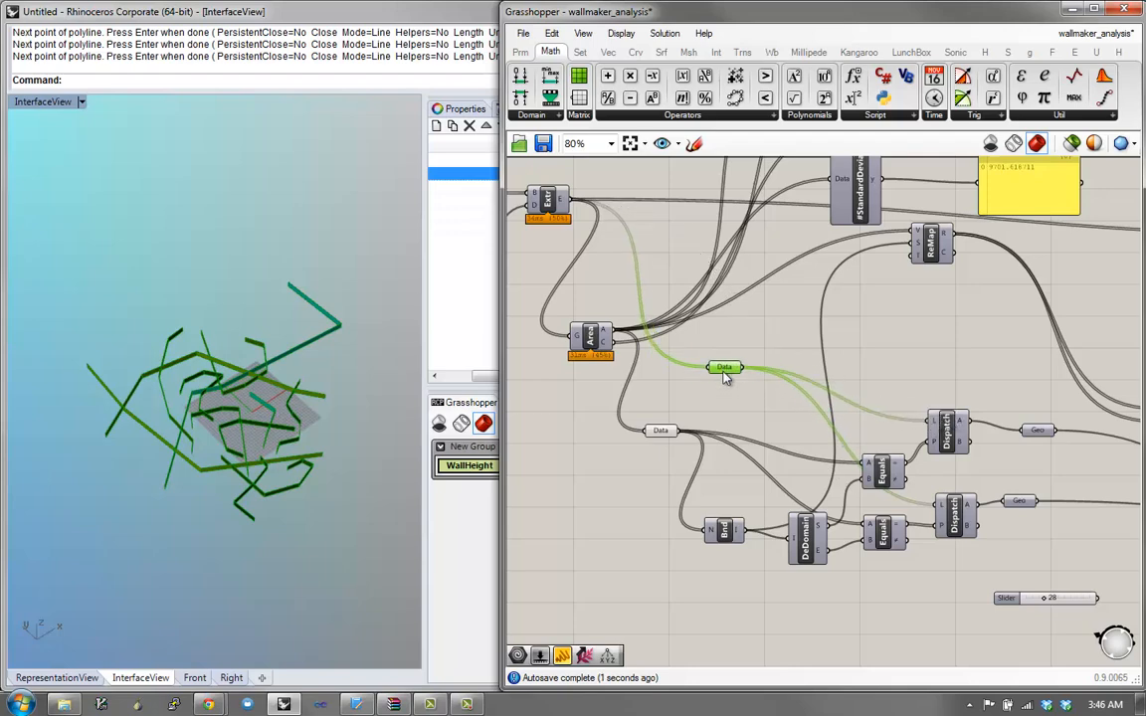
Step: Duplicate the Bounds component beside ReMap, feeding it from Area's area output and wiring its domain into ReMap's source input
mouse_move(731, 533)
mouse_down()
mouse_move(737, 493)
mouse_move(735, 511)
mouse_up()
drag(1042, 380, 634, 604)
click(848, 394)
drag(723, 516, 778, 341)
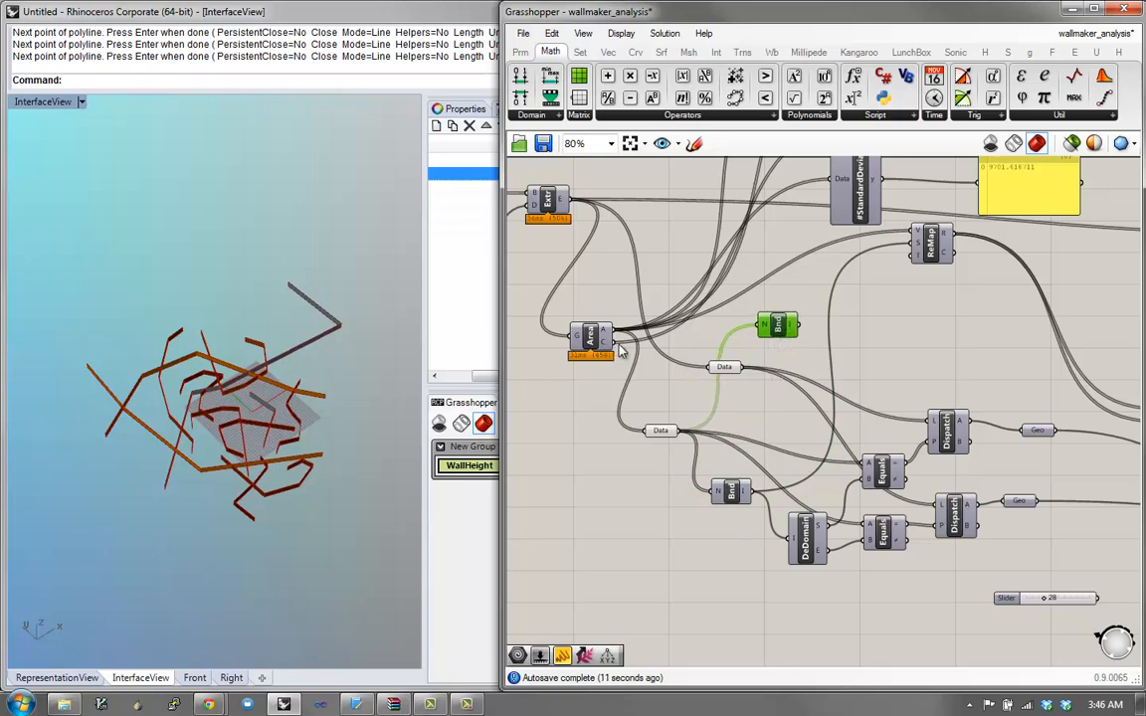
drag(613, 331, 910, 243)
drag(779, 331, 830, 286)
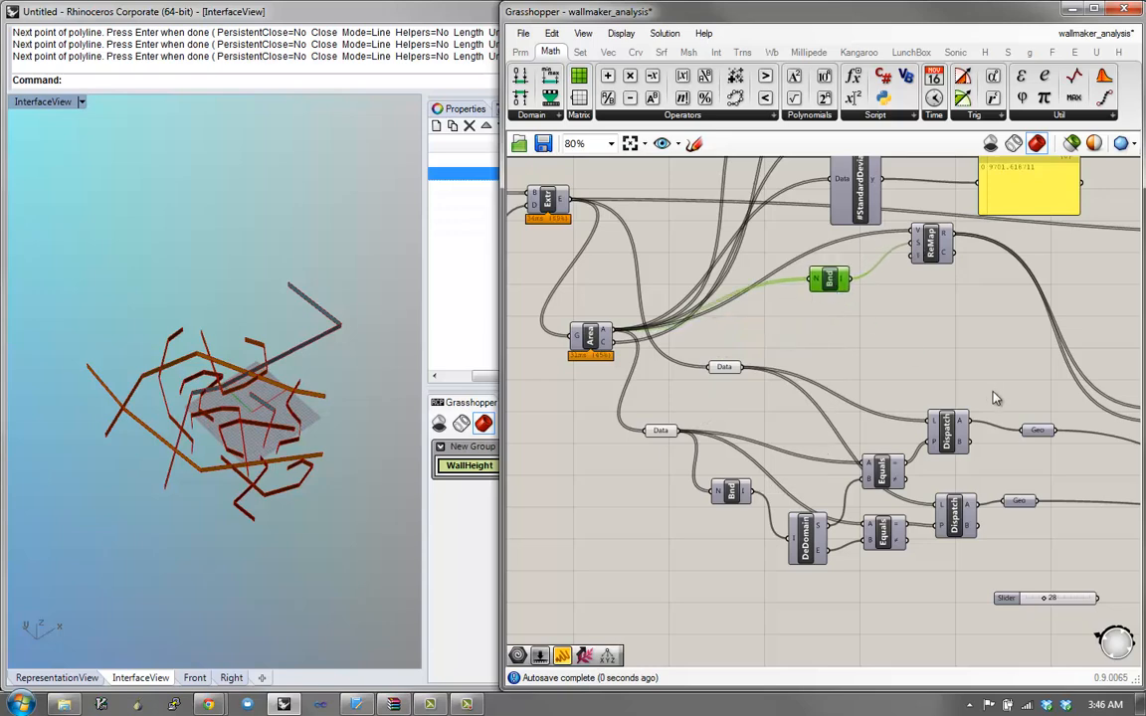
Step: Collapse both Data parameters and the lower Bounds, DeDomain, Equals, Dispatch and Geometry components into one cluster
drag(1028, 389, 634, 574)
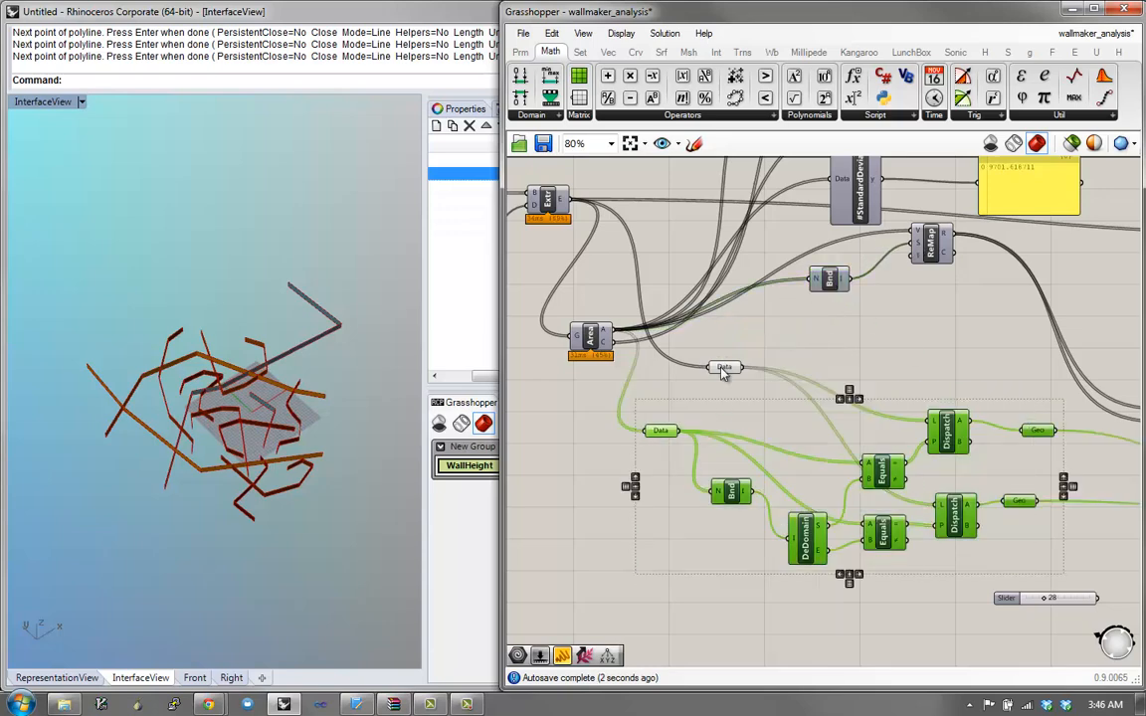
shift+click(721, 368)
drag(867, 517, 811, 455)
middle_click(814, 414)
click(854, 409)
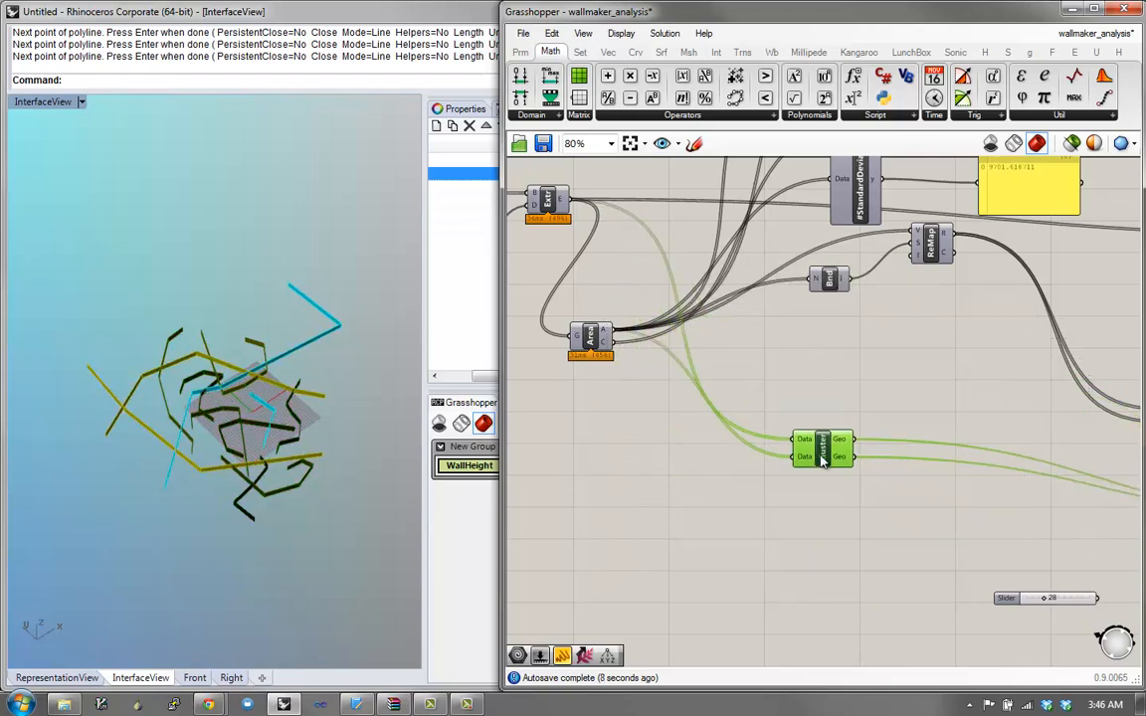
Step: Rename the new cluster as #GetMaxMin
right_click(816, 453)
text(#Get Ma)
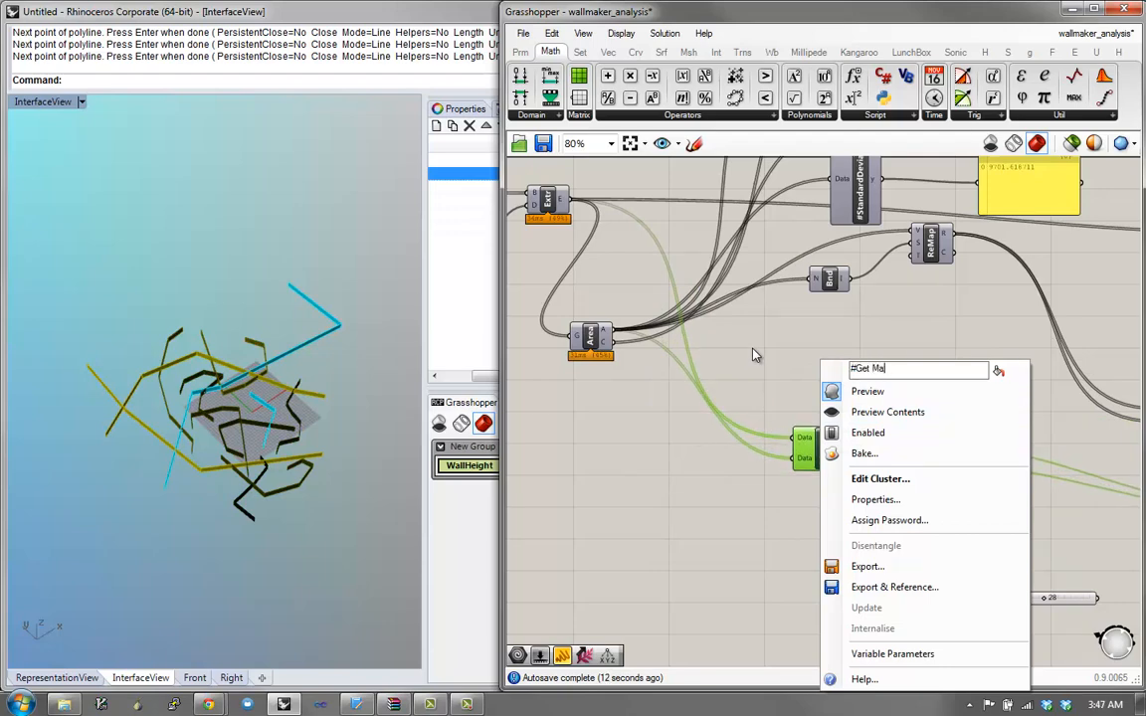
key(BackSpace)
key(BackSpace)
key(BackSpace)
text(MaxMin)
key(Return)
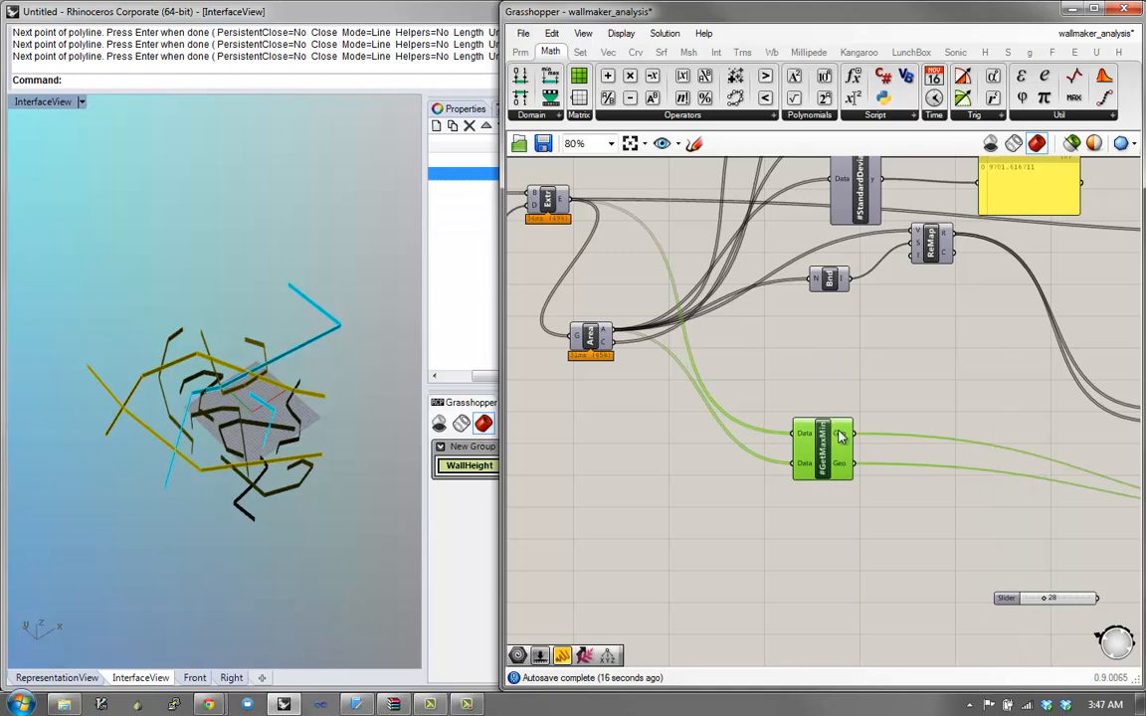
Step: Reposition the #GetMaxMin cluster and rename its upper input, which carries the wall breps, as Geo
right_drag(884, 443, 685, 386)
scroll(702, 390, down, 1)
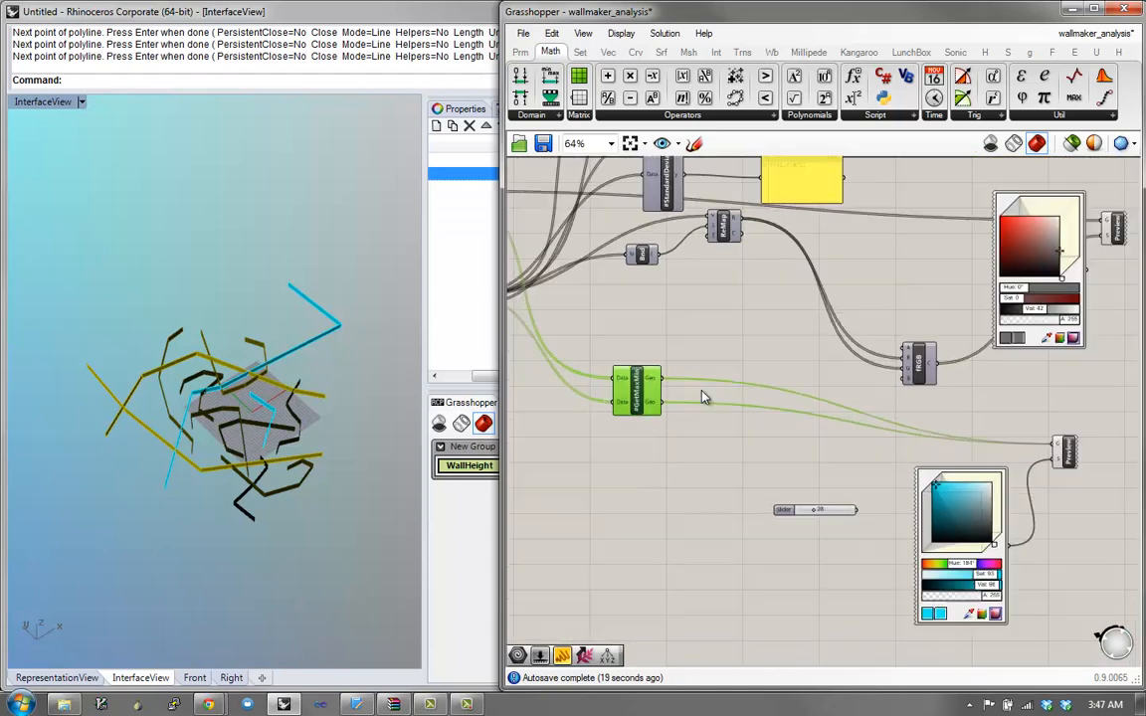
scroll(673, 389, up, 1)
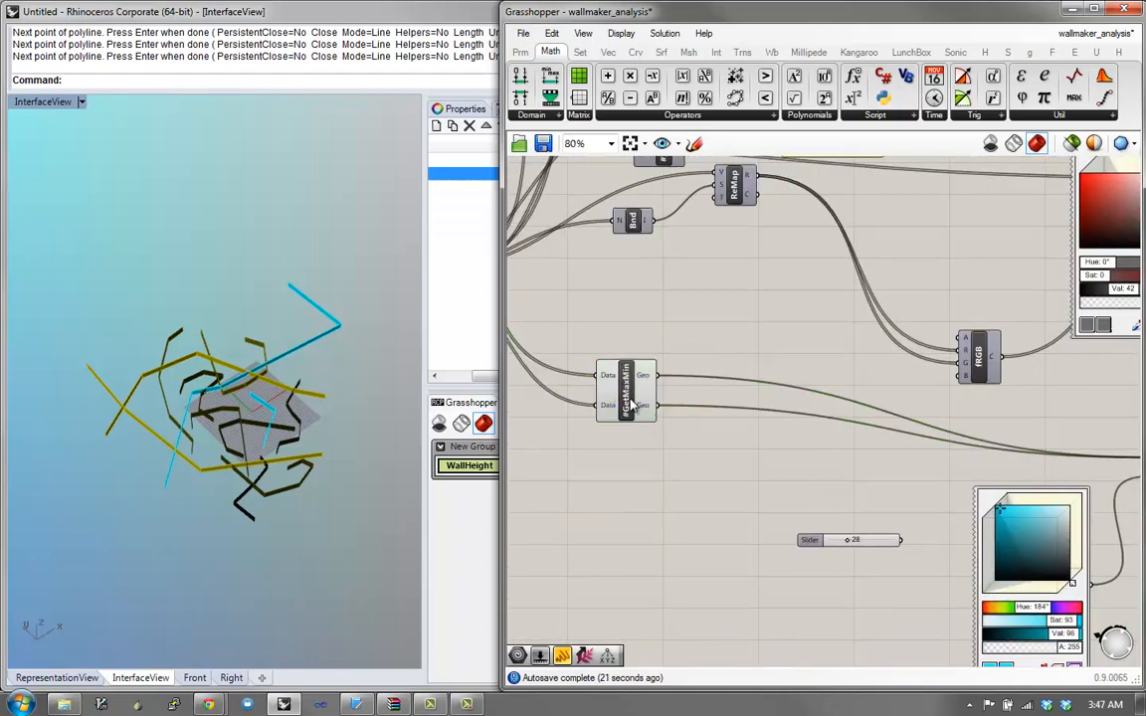
drag(626, 393, 711, 396)
right_drag(710, 395, 839, 475)
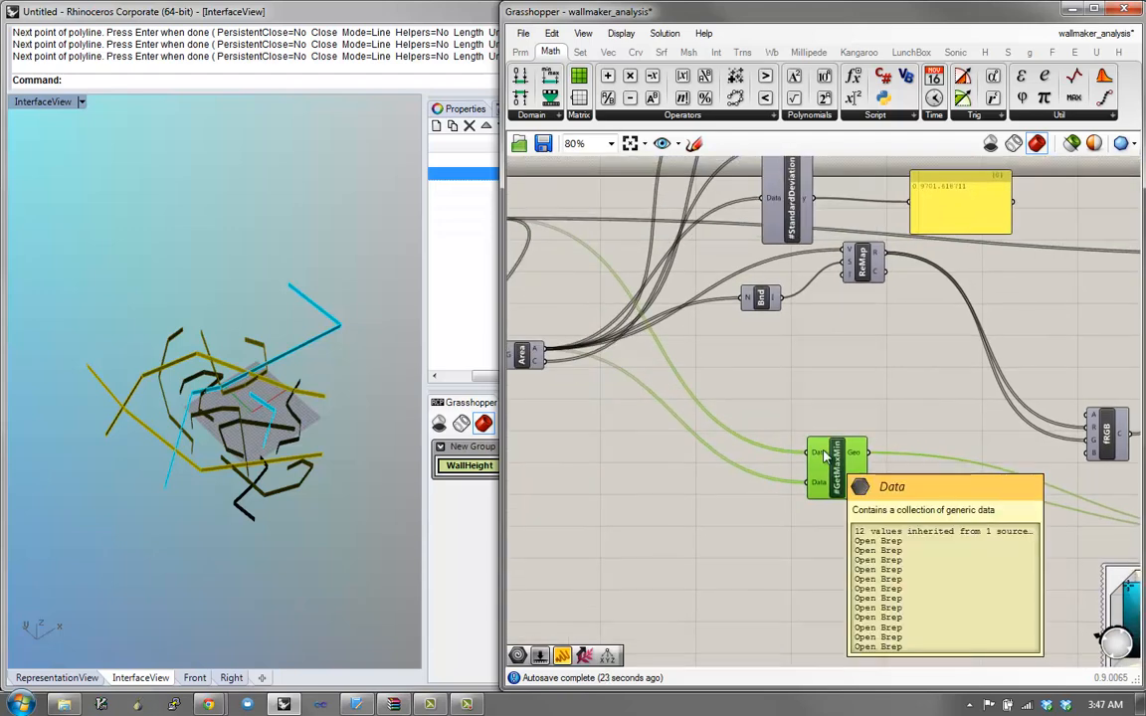
right_click(825, 454)
double_click(892, 350)
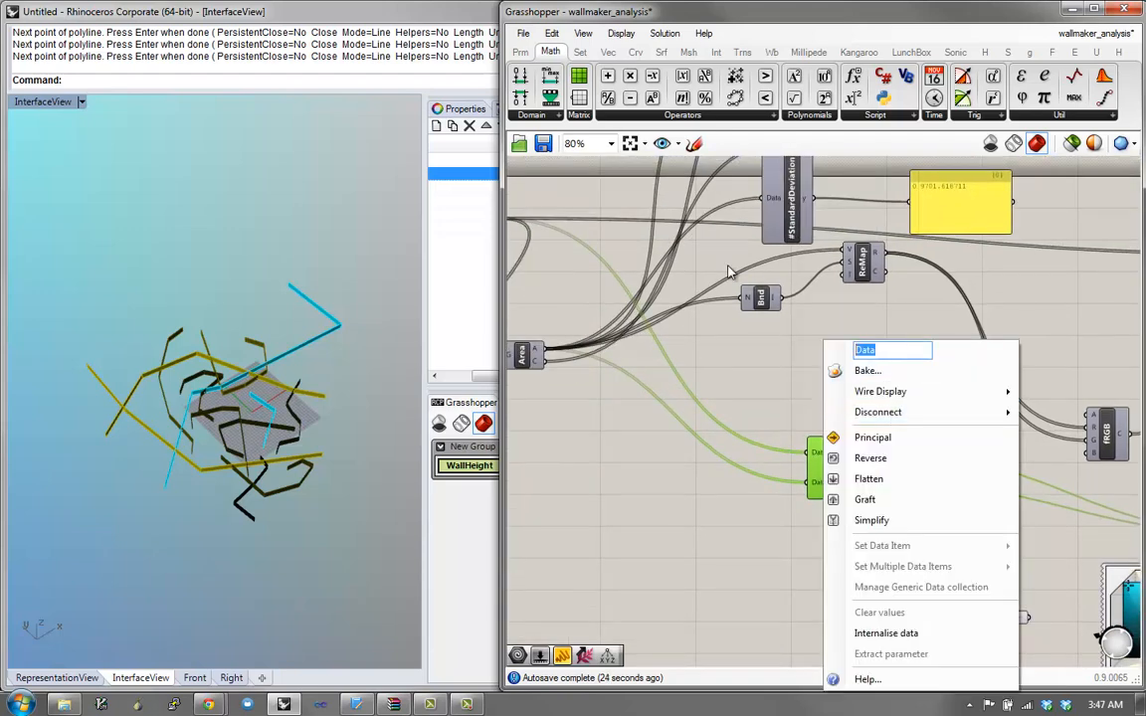
text(Geo)
key(Return)
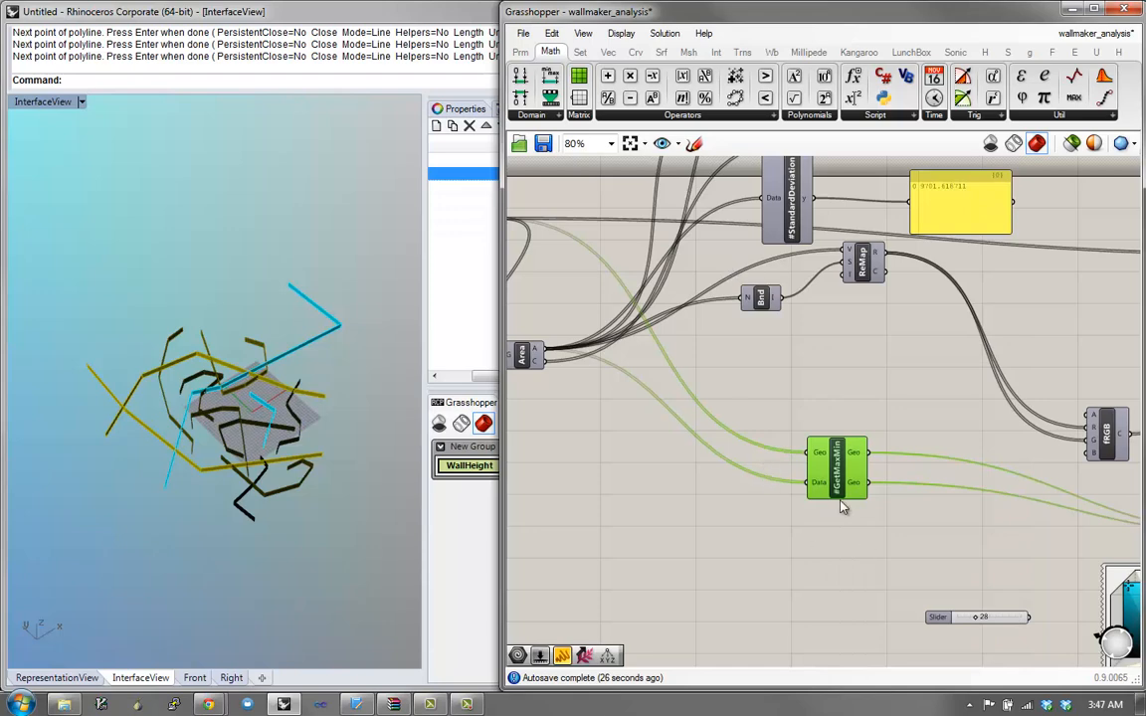
Step: Open the #GetMaxMin cluster for editing and line up the upper Dispatch, Geometry parameter and cluster output
mouse_move(818, 486)
mouse_move(854, 489)
mouse_move(861, 455)
double_click(839, 475)
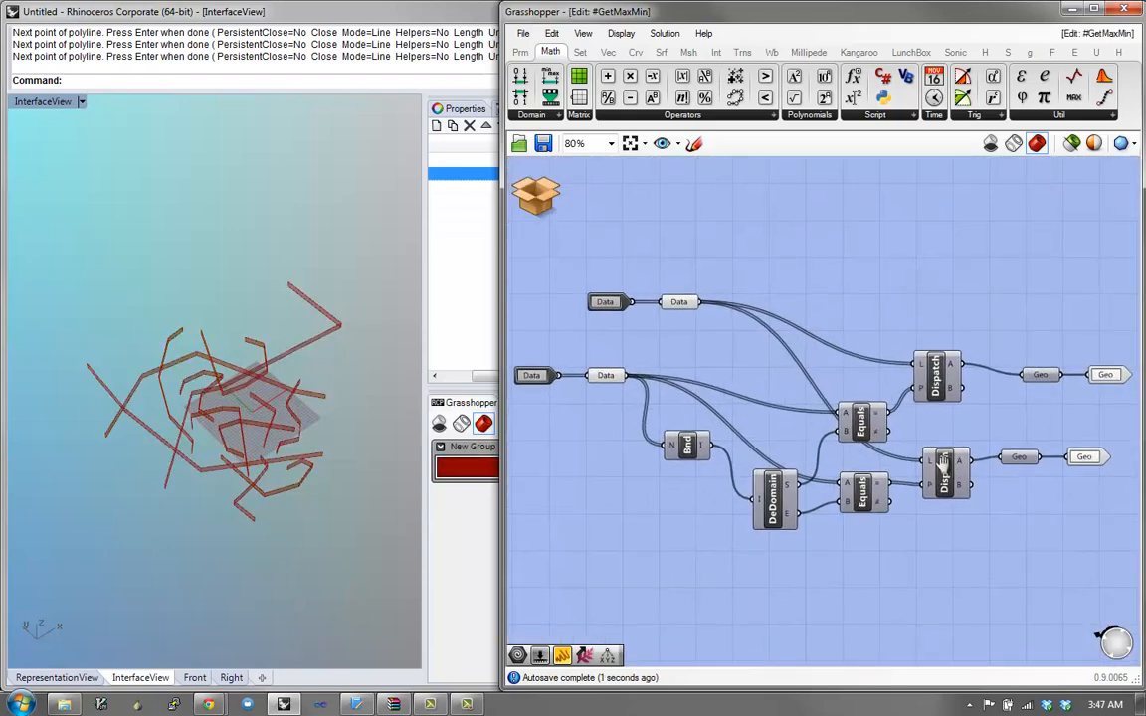
scroll(875, 495, up, 1)
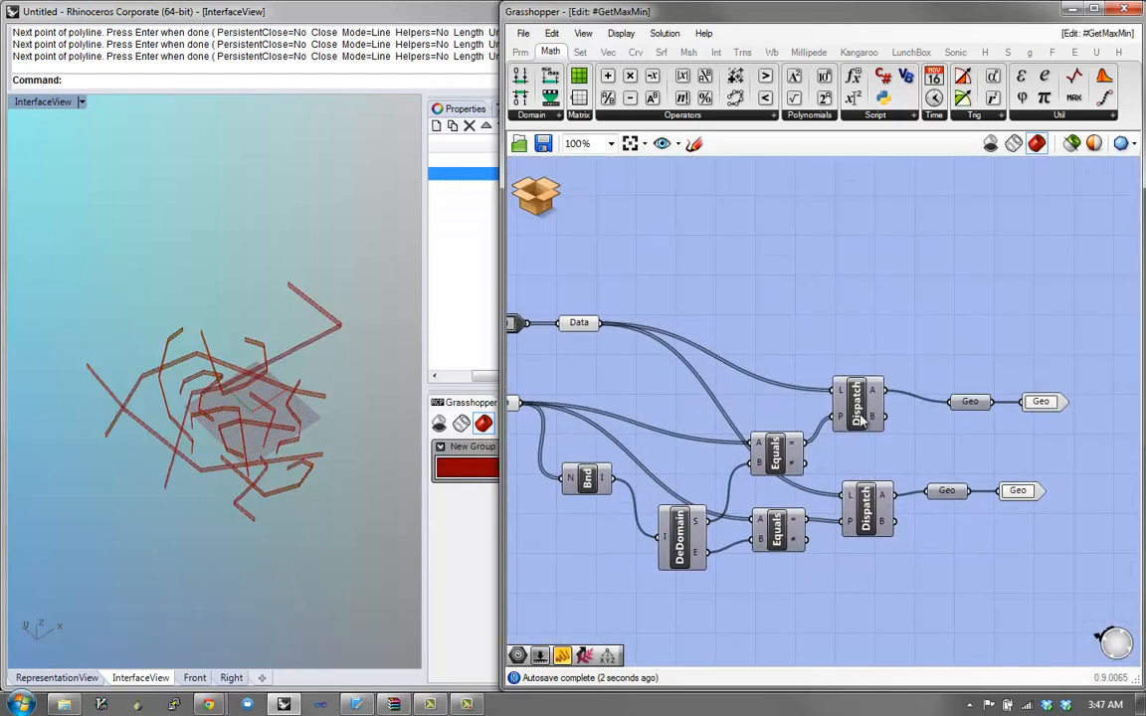
click(947, 406)
drag(951, 414, 965, 409)
drag(1040, 402, 1039, 406)
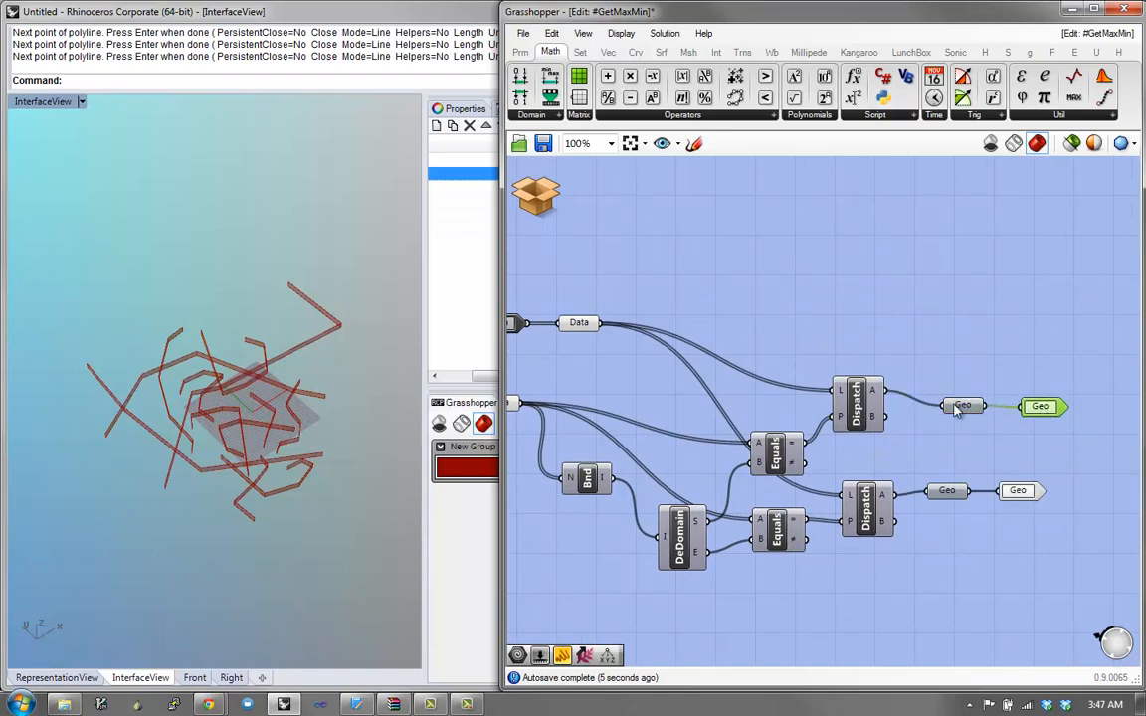
drag(955, 405, 960, 400)
drag(862, 411, 867, 404)
right_drag(813, 449, 898, 439)
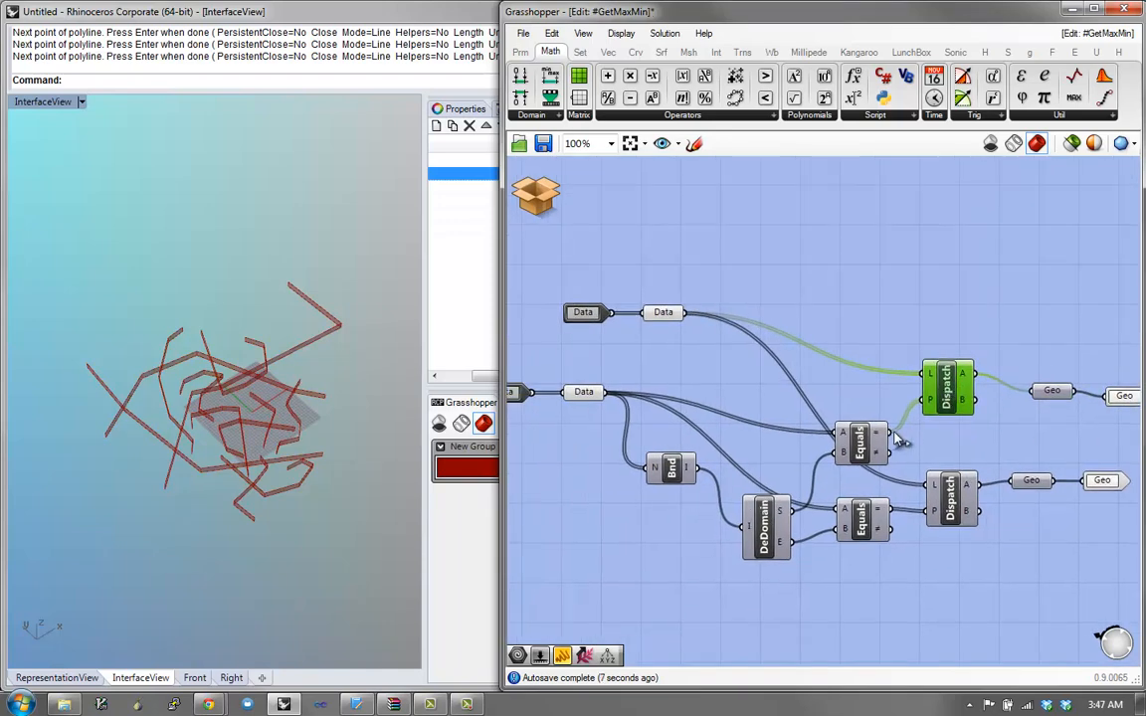
Step: Raise the upper Equals component and Geometry parameter level with the upper Dispatch, and save and close the cluster
click(867, 443)
drag(867, 443, 867, 422)
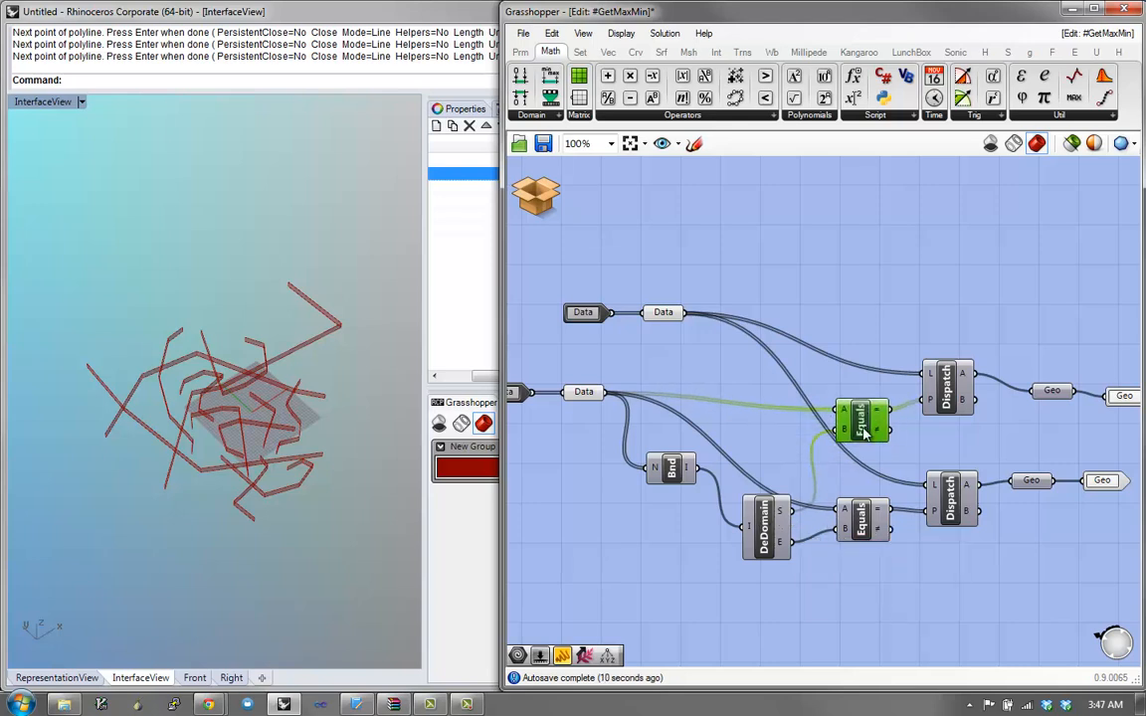
drag(864, 429, 865, 421)
drag(1061, 393, 1056, 374)
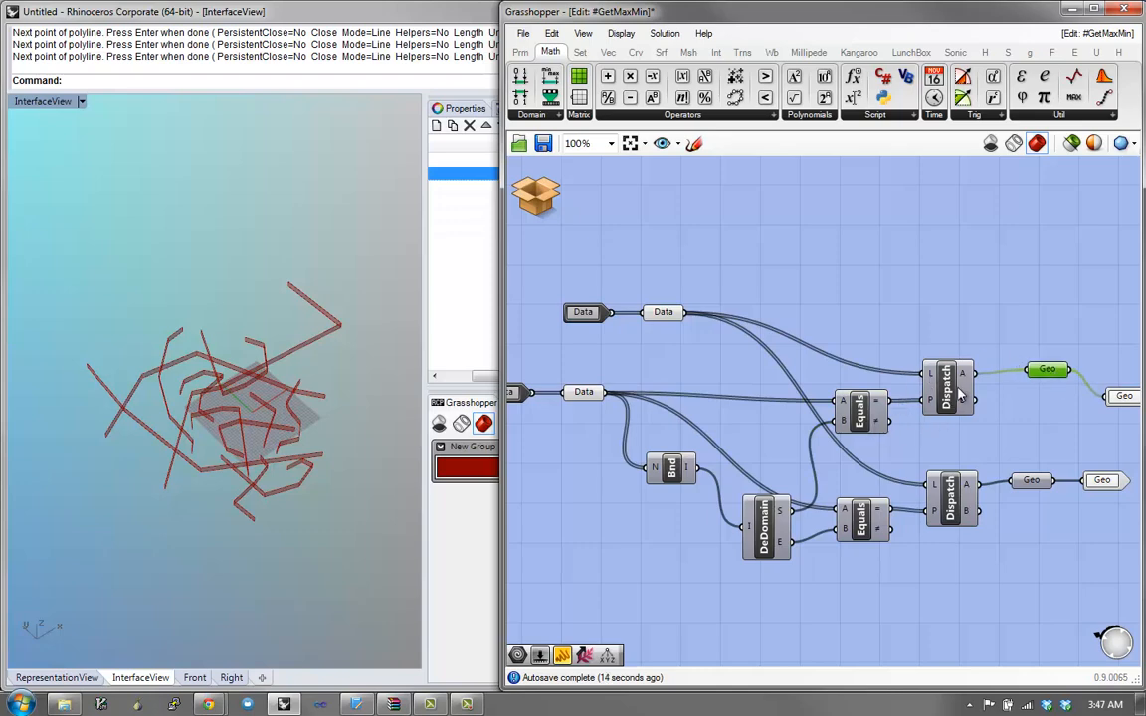
click(545, 204)
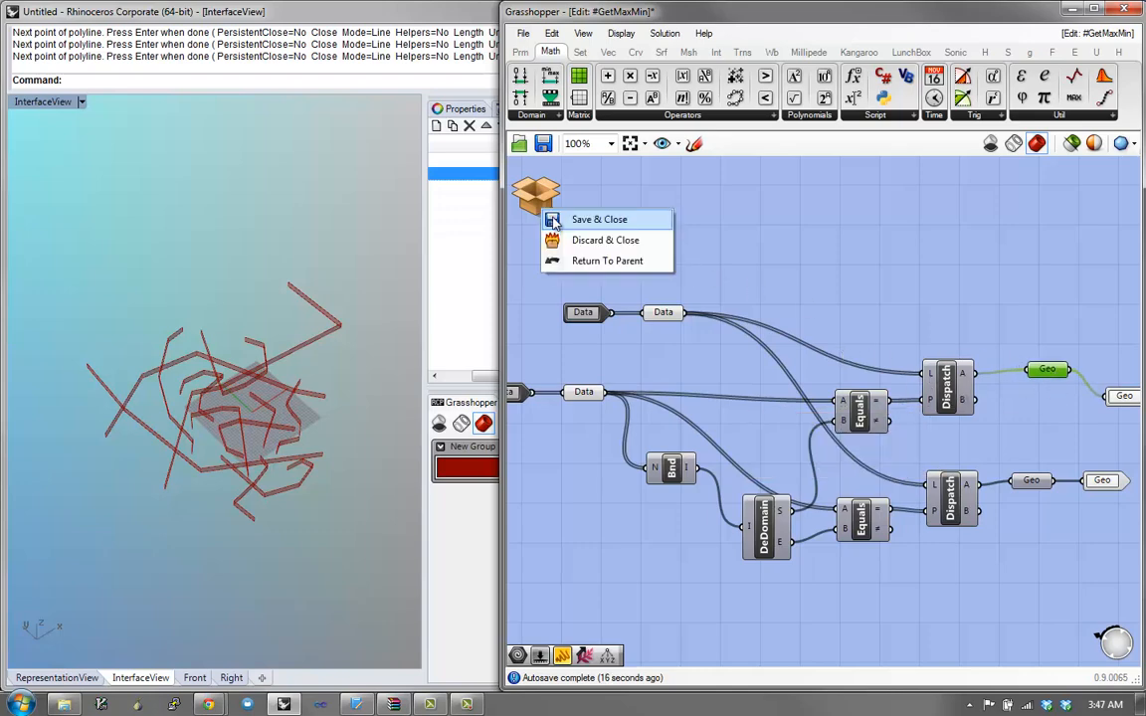
click(582, 223)
Step: Rename the cluster's outputs as MinGeo and MaxGeo, and place the #StandardDeviation cluster directly above #GetMaxMin
right_click(862, 459)
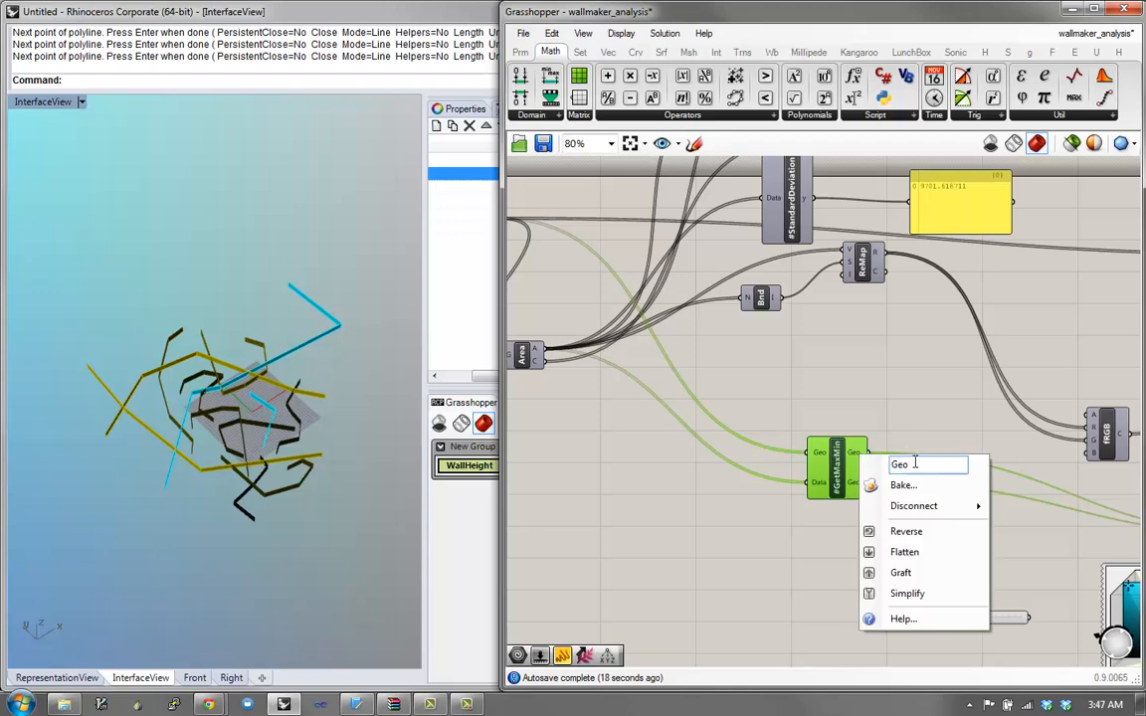
text(MinGeo)
key(Return)
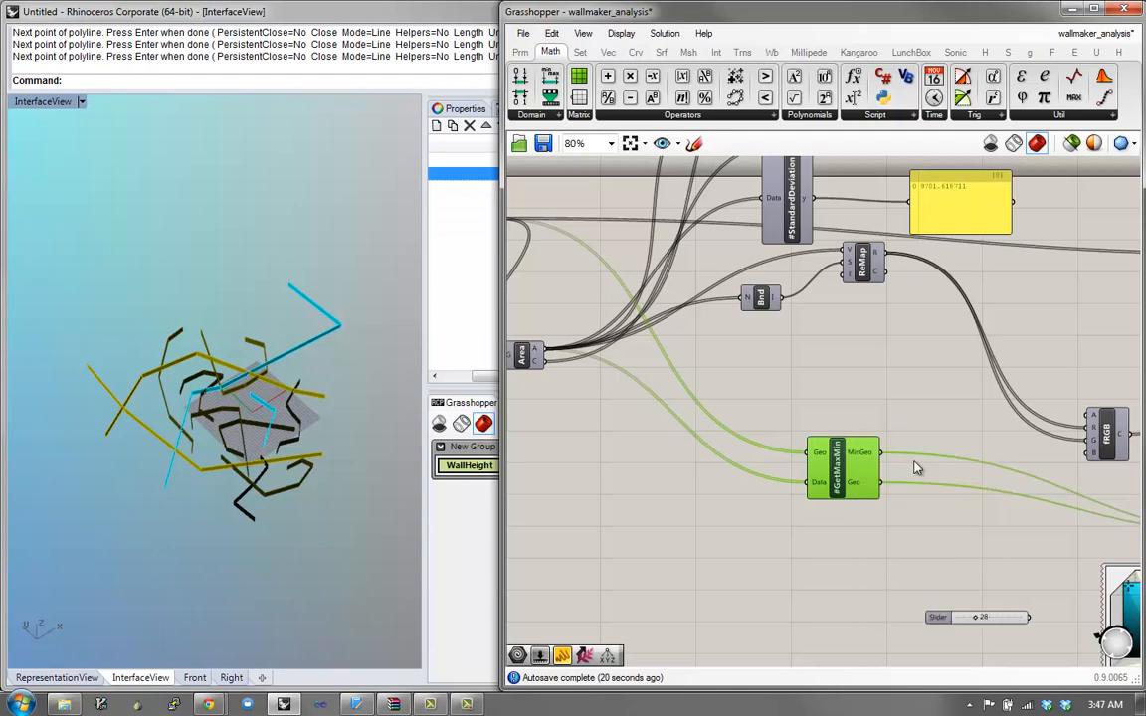
right_click(861, 489)
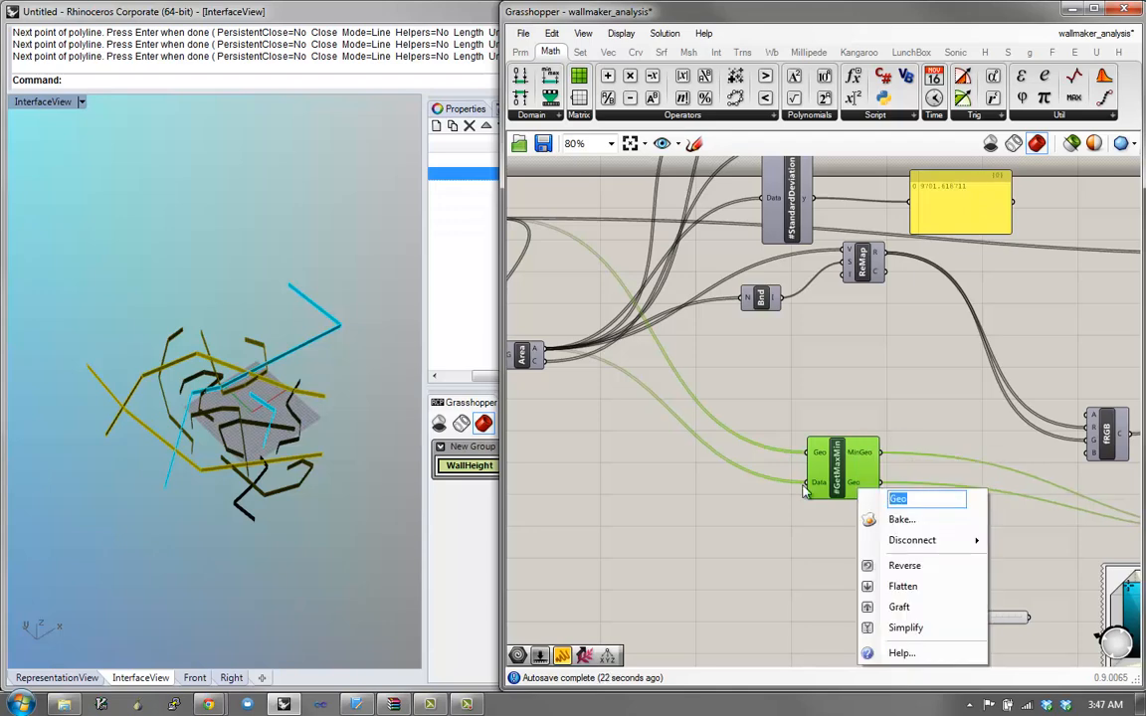
text(MaxGeo)
key(Return)
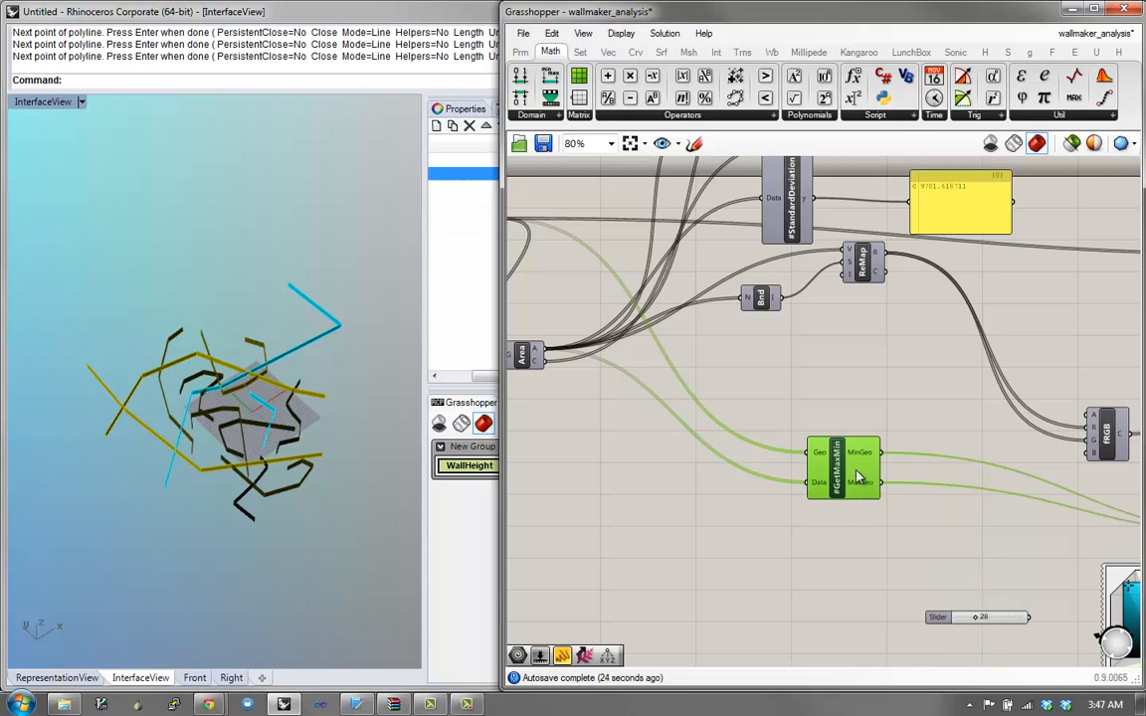
drag(837, 453, 812, 372)
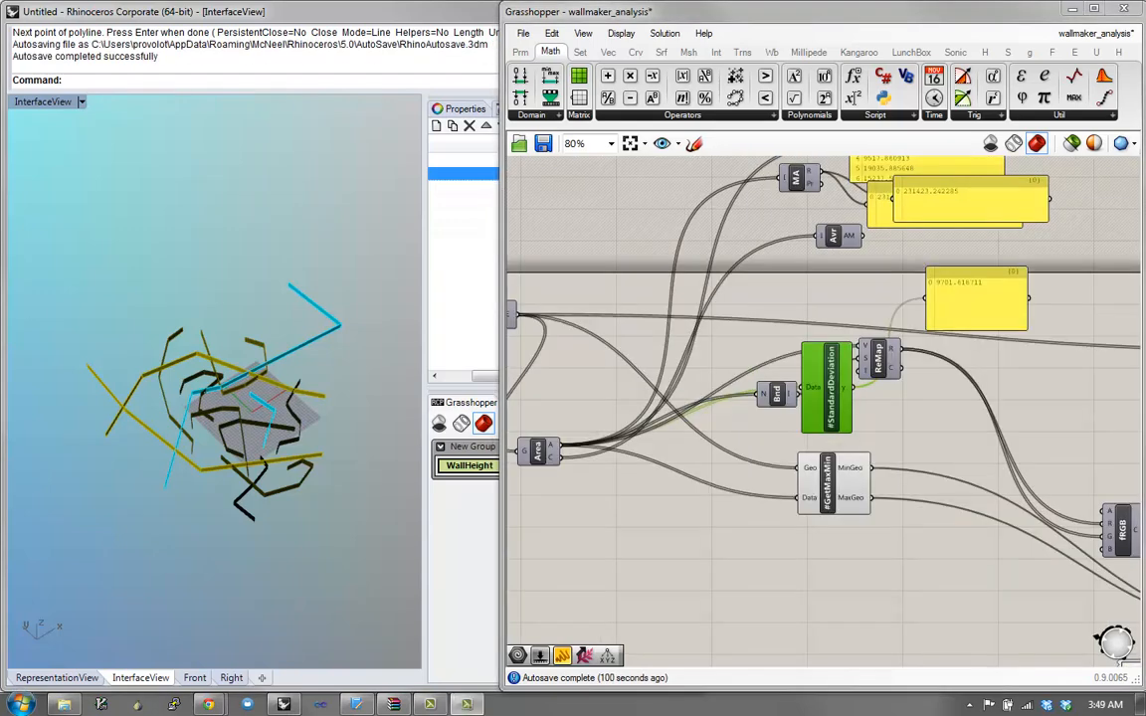
Step: Delete all wall curves from the Rhino InterfaceView viewport
right_drag(69, 477, 230, 380)
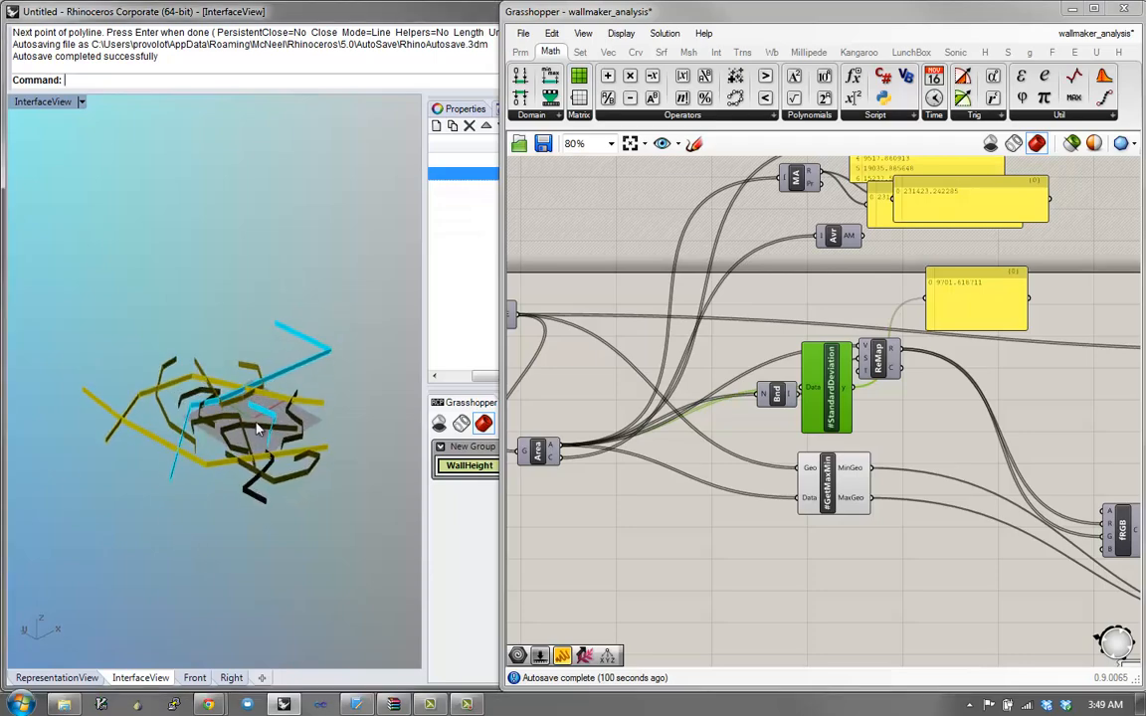
scroll(249, 459, up, 5)
right_drag(249, 459, 233, 412)
drag(355, 246, 44, 625)
text(E)
key(Return)
text(E)
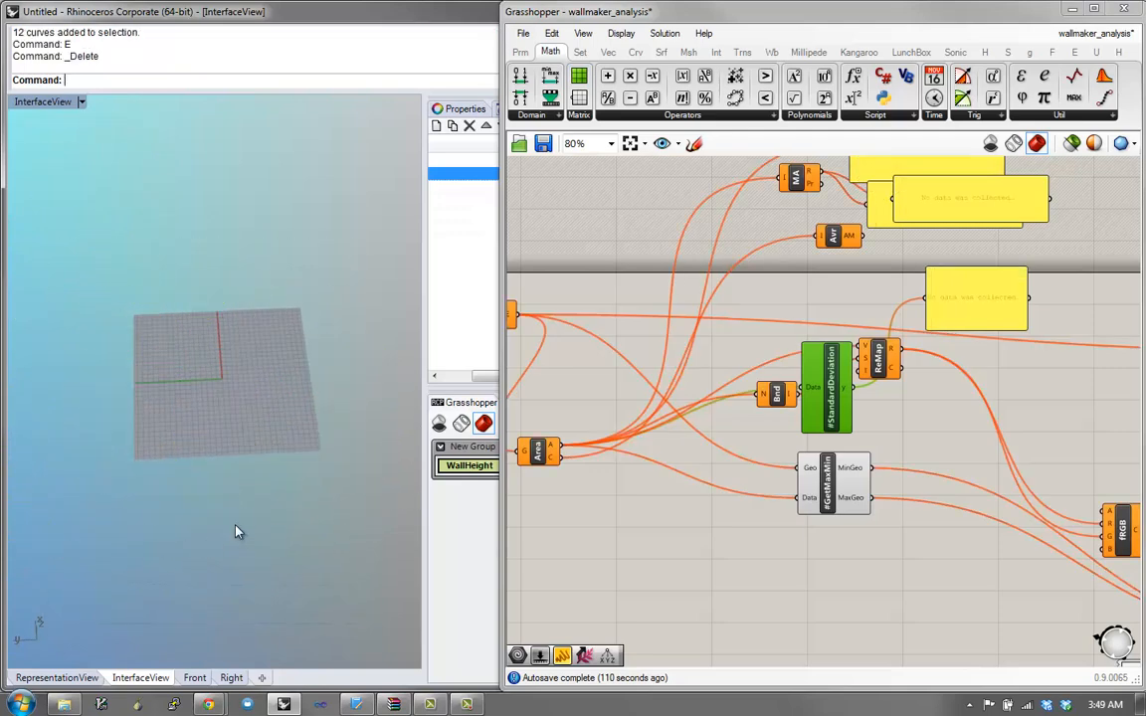
Step: Draw a three-point polyline wall running across the middle of the grid and bending down past its edge
text(P)
key(Return)
click(274, 397)
click(131, 376)
click(100, 494)
key(Return)
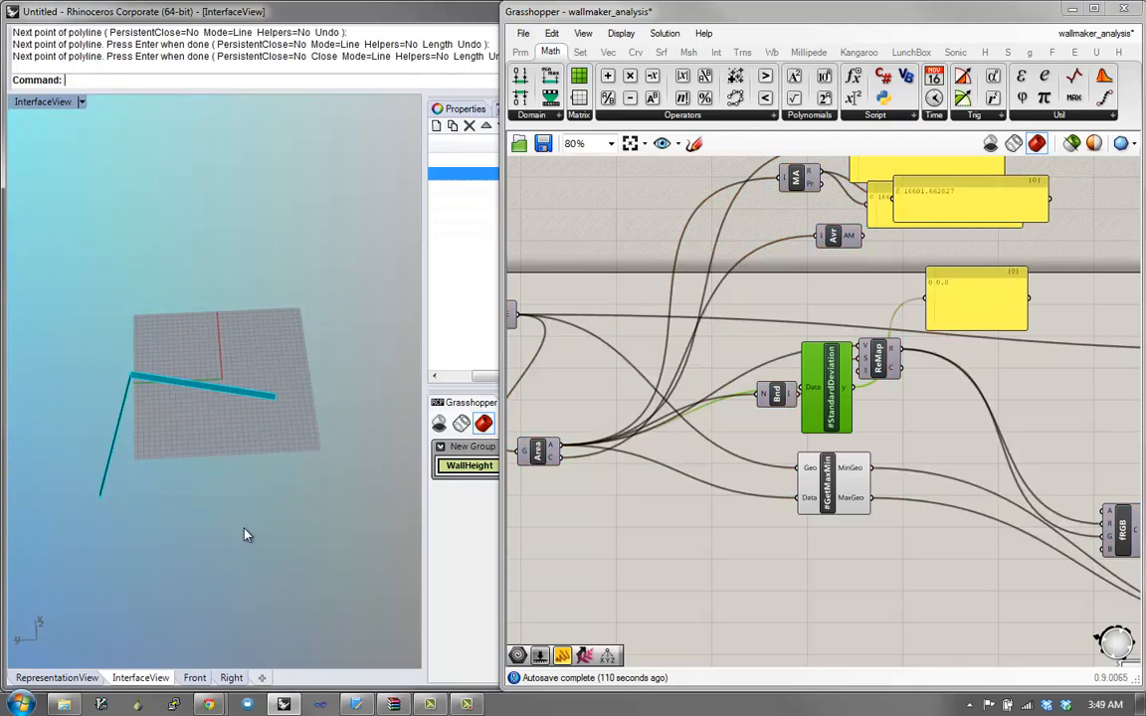
Step: Draw a second, smaller three-point polyline wall roughly parallel to the first, across the lower part of the grid
text(P)
key(Return)
click(179, 527)
click(186, 429)
click(302, 446)
key(Return)
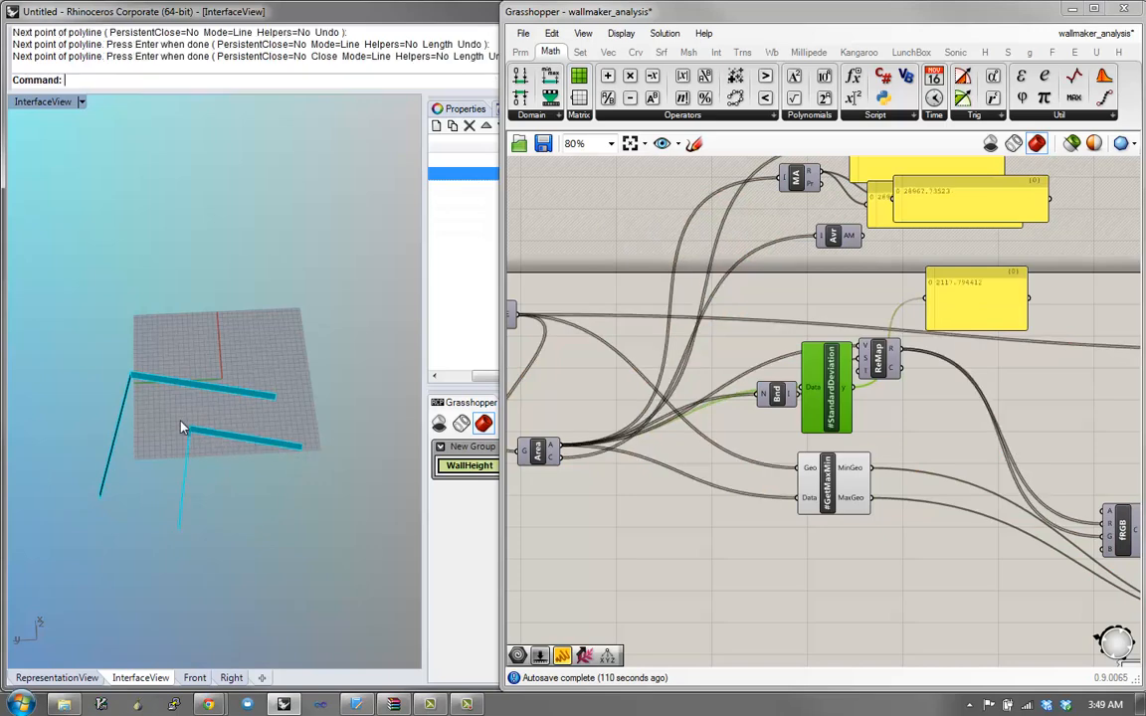
Step: Draw a long hook-shaped polyline wall with eight points around the upper part of the grid
right_drag(182, 428, 141, 413)
scroll(187, 375, up, 2)
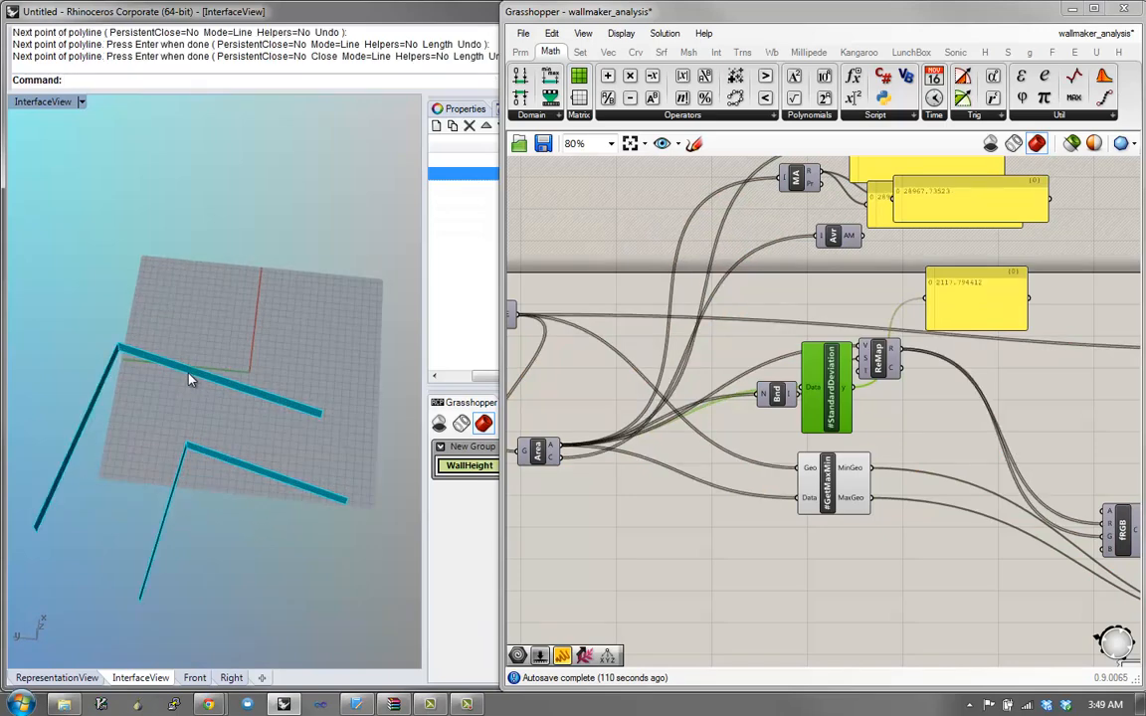
text(P)
key(Return)
click(201, 282)
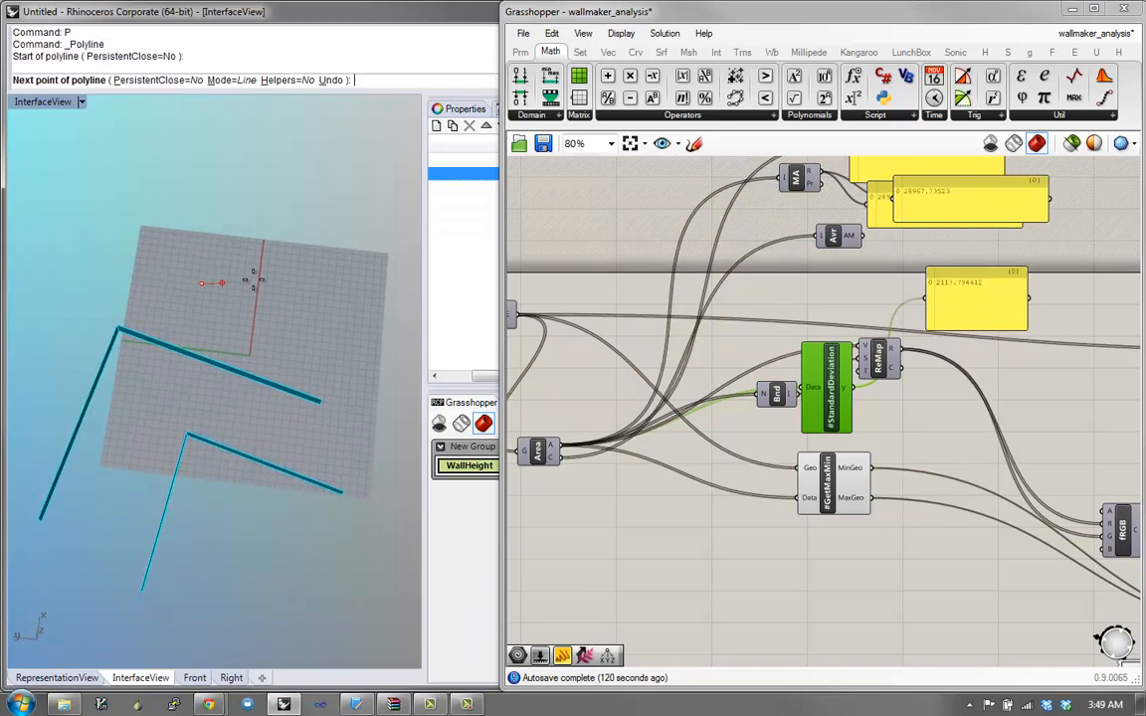
click(270, 220)
click(302, 202)
click(353, 214)
click(353, 267)
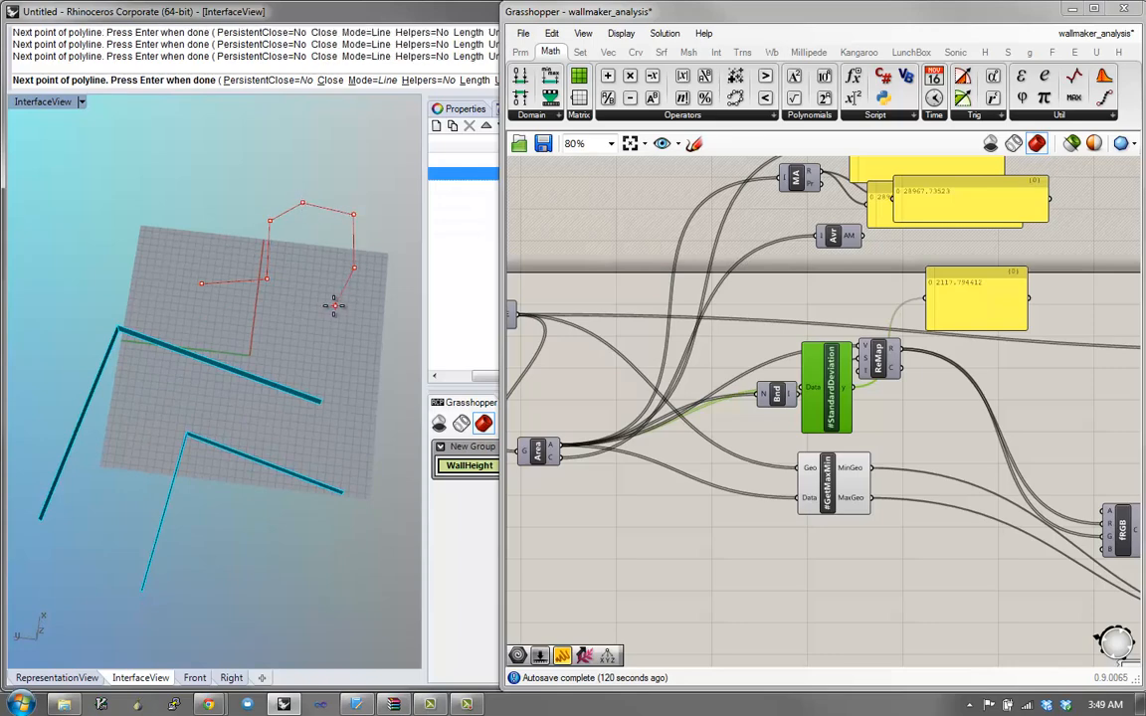
click(333, 306)
click(315, 306)
key(Return)
Step: Draw a short five-point polyline wall as an open U shape around the grid's centre
right_drag(315, 305, 251, 323)
text(P)
key(Return)
scroll(251, 301, up, 4)
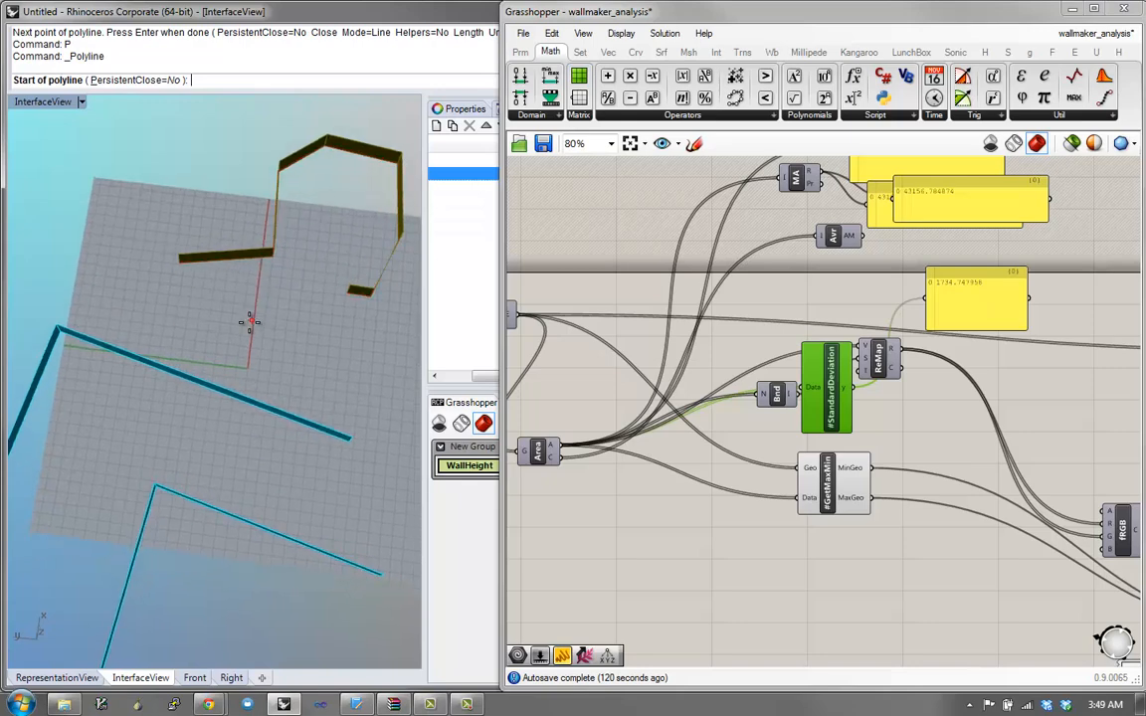
click(186, 333)
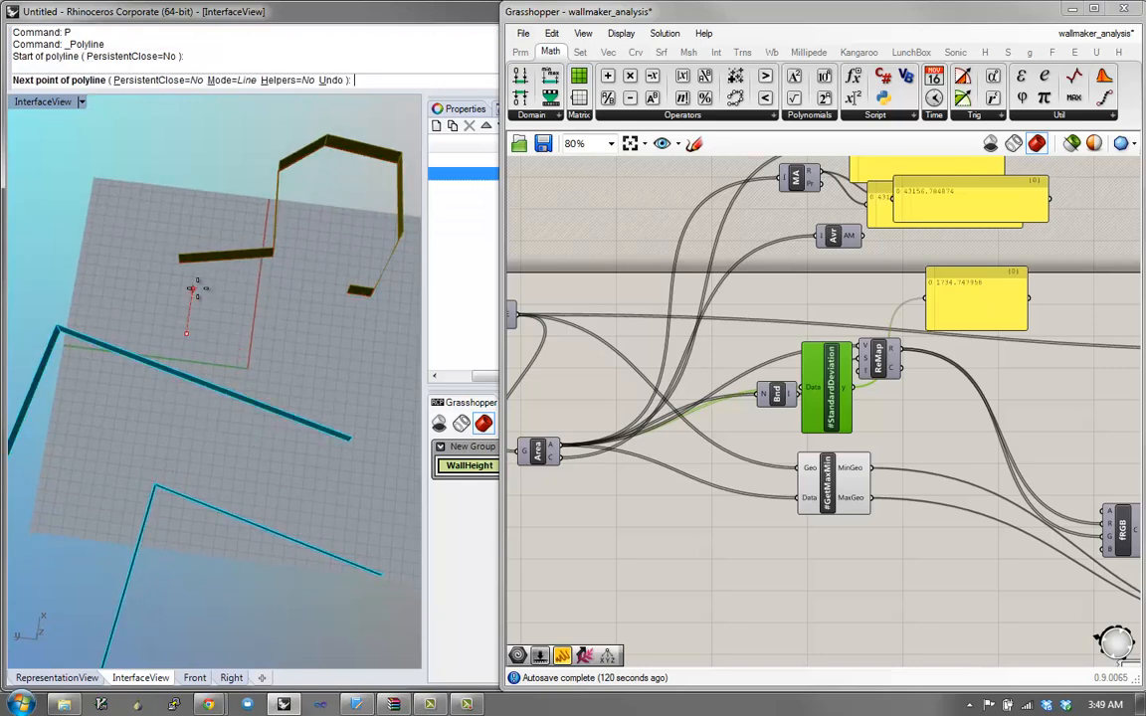
click(192, 290)
click(317, 300)
click(308, 377)
click(268, 375)
key(Return)
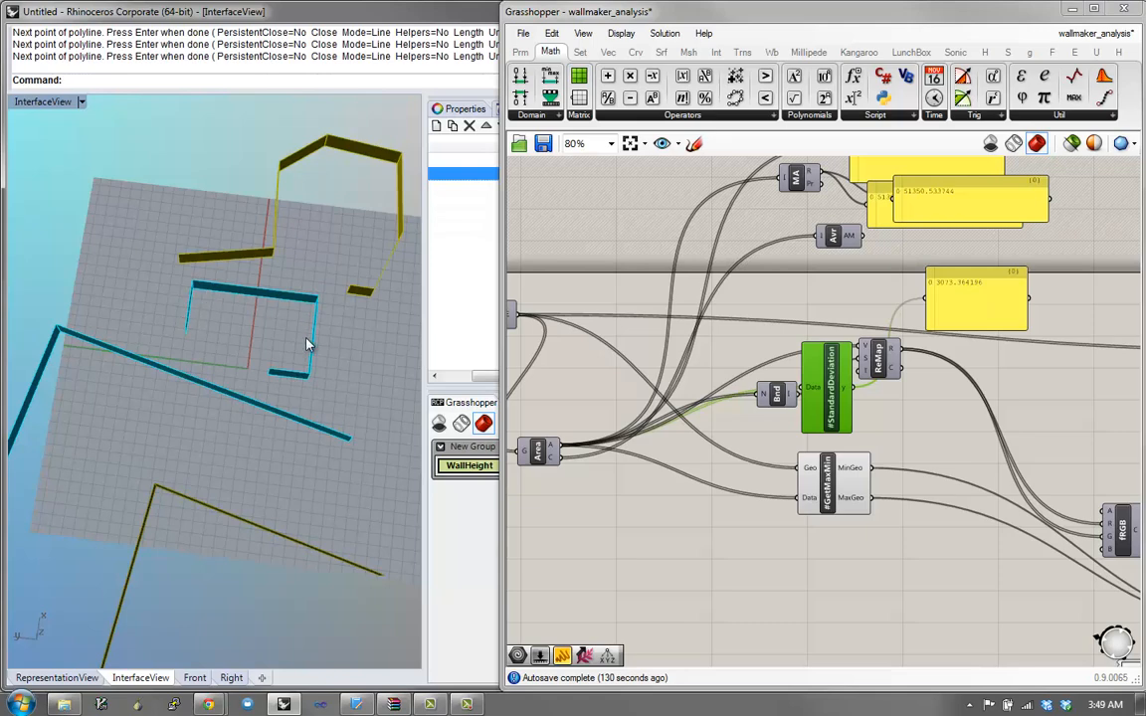
Step: Delete the two three-point walls and the long hook-shaped wall, keeping only the small U-shaped wall
drag(337, 388, 259, 533)
text(e)
key(Return)
drag(409, 314, 353, 256)
text(e)
key(Return)
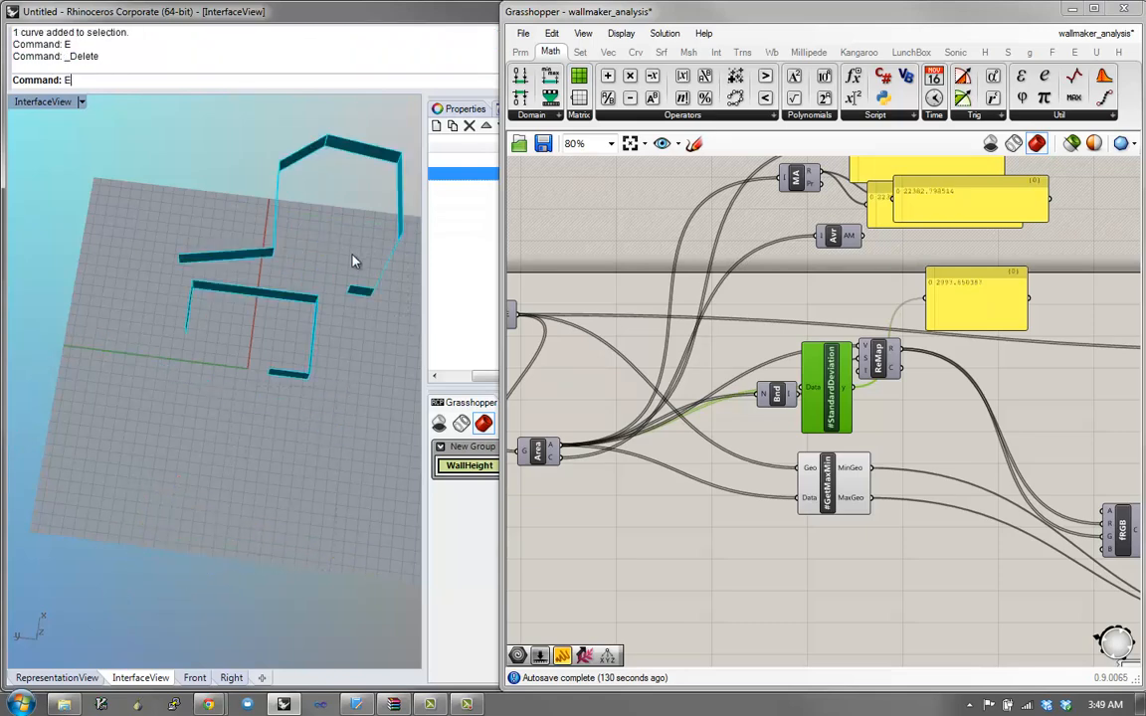
Step: Draw a six-point S-shaped polyline wall across the lower part of the grid, below the U-shaped wall
shift+right_drag(364, 316, 338, 255)
text(p)
key(Return)
click(175, 416)
click(276, 429)
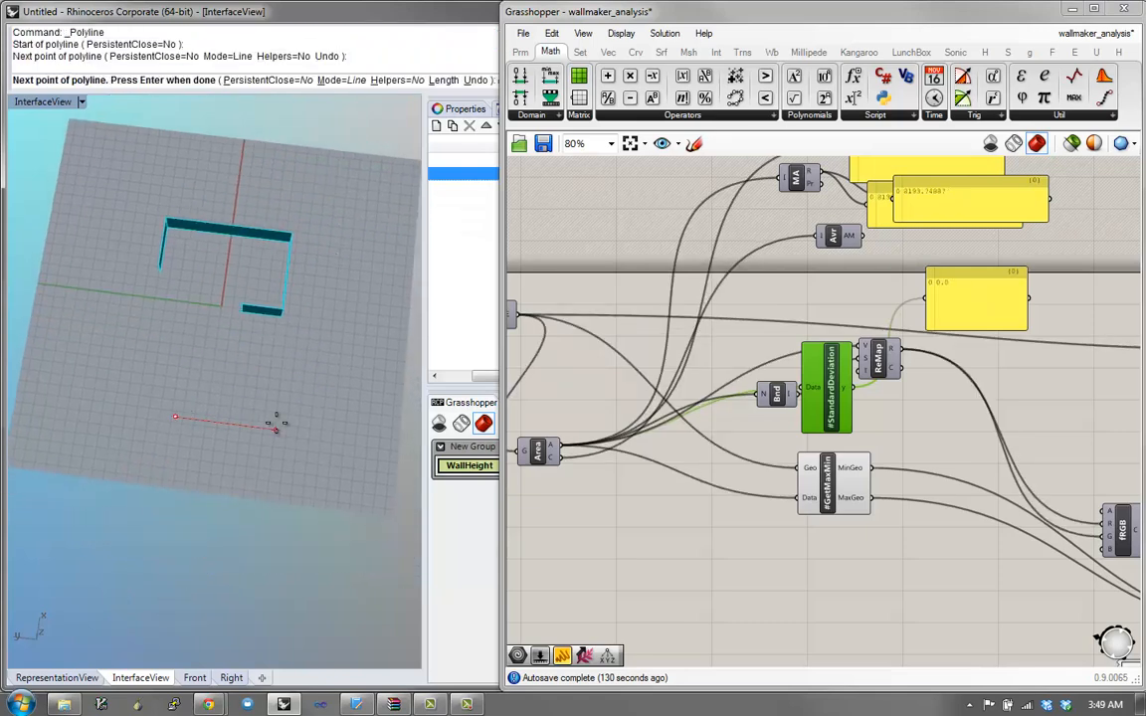
click(276, 387)
click(119, 367)
click(124, 329)
click(231, 339)
key(Return)
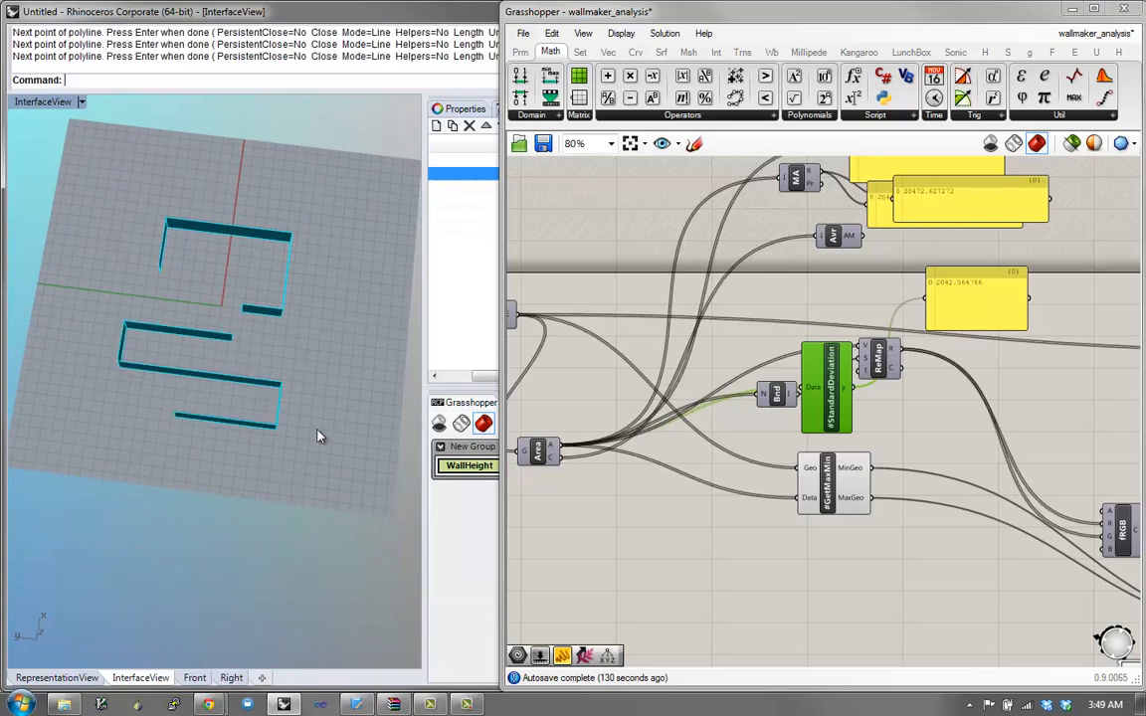
Step: Draw a long stepped ten-point polyline wall that runs beside and around the top of the U-shaped wall
shift+right_drag(320, 438, 239, 442)
text(p)
key(Return)
click(251, 429)
click(262, 333)
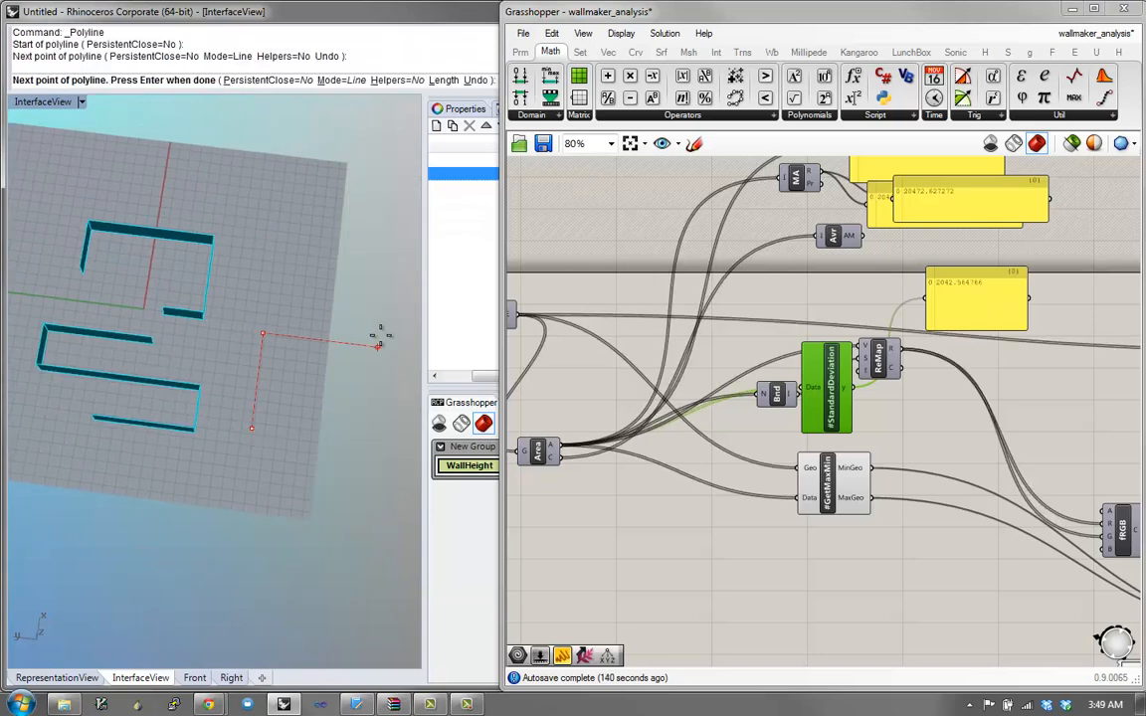
click(379, 346)
click(385, 278)
click(240, 260)
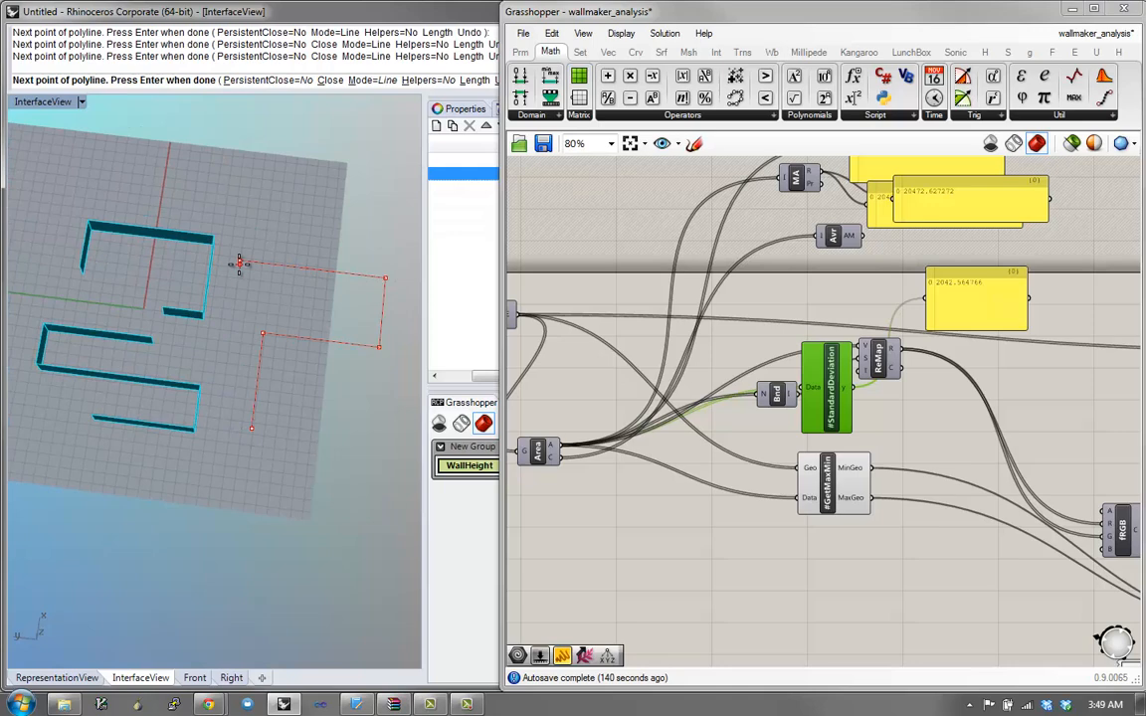
click(246, 207)
click(283, 173)
click(62, 148)
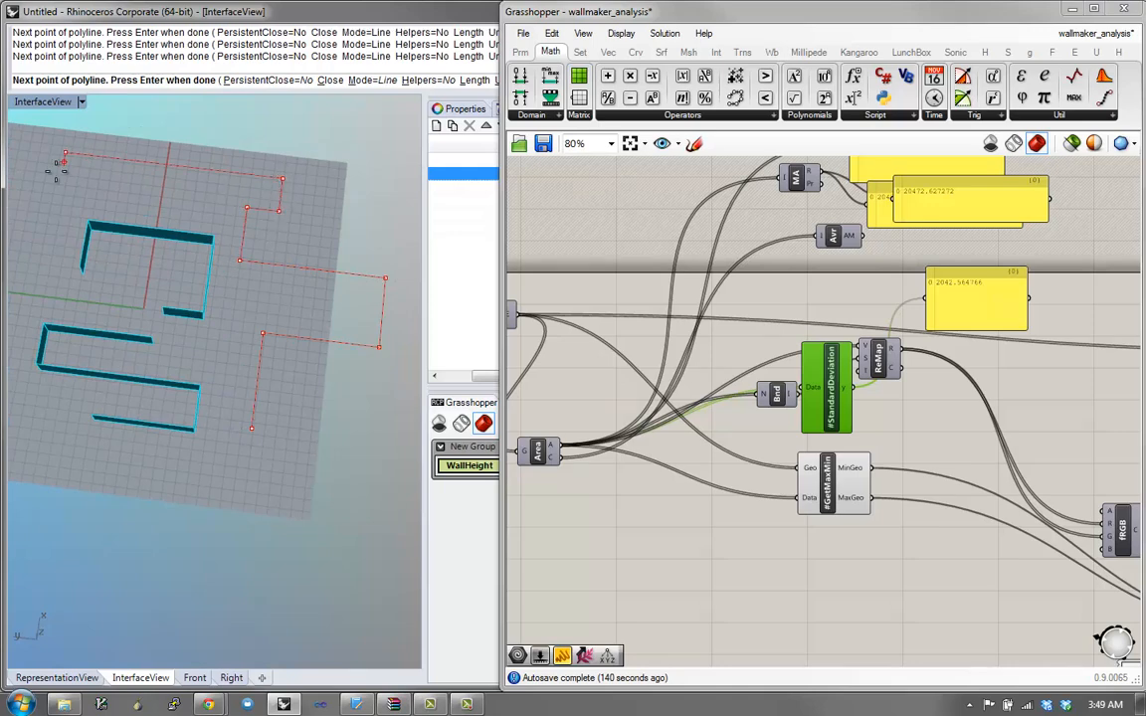
click(49, 206)
key(Return)
Step: Examine from several angles how the three walls are highlighted according to their area
right_drag(166, 274, 376, 538)
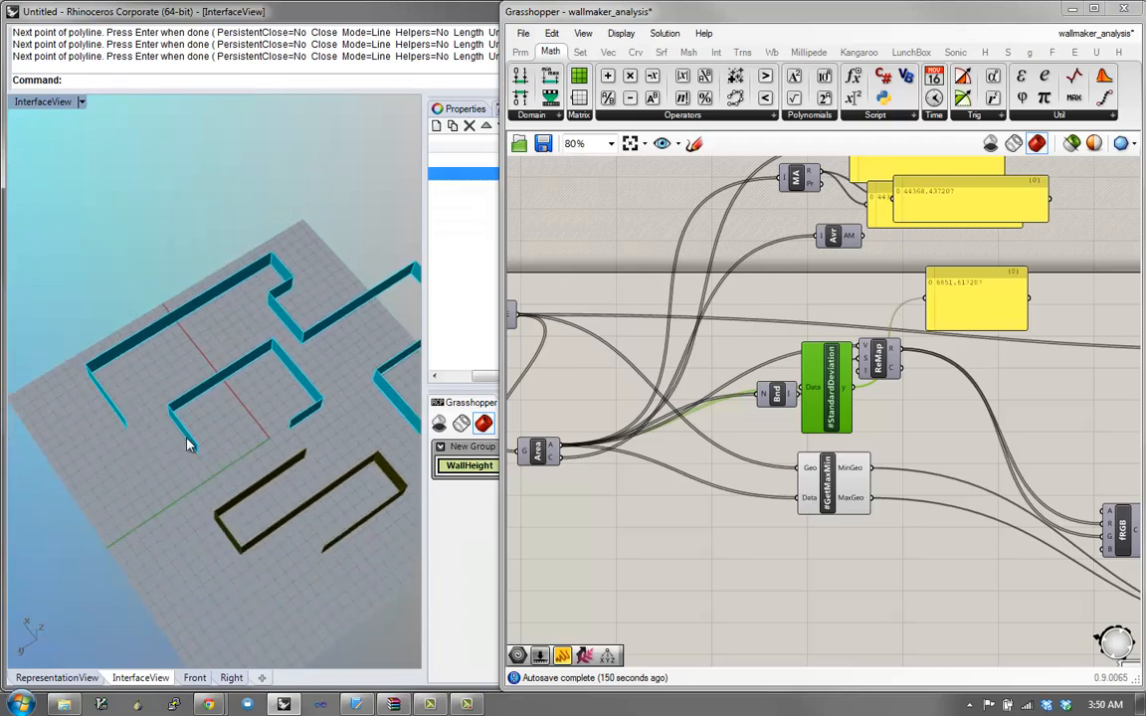
right_drag(292, 444, 214, 343)
right_drag(267, 398, 219, 402)
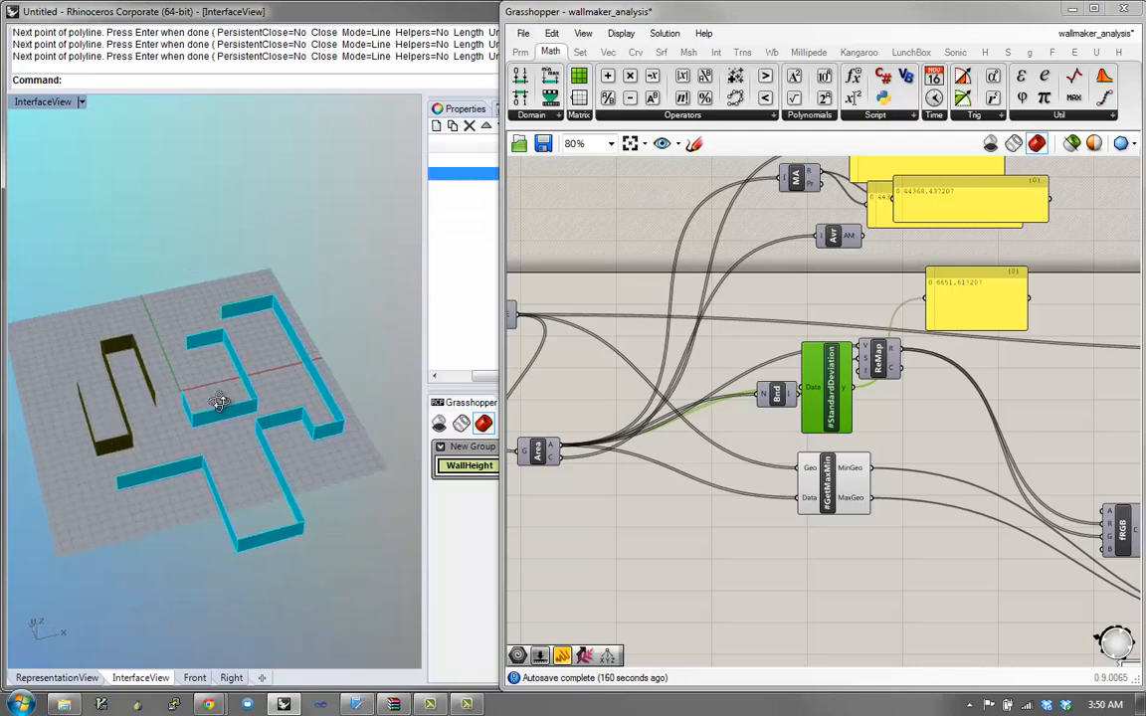
scroll(227, 459, up, 5)
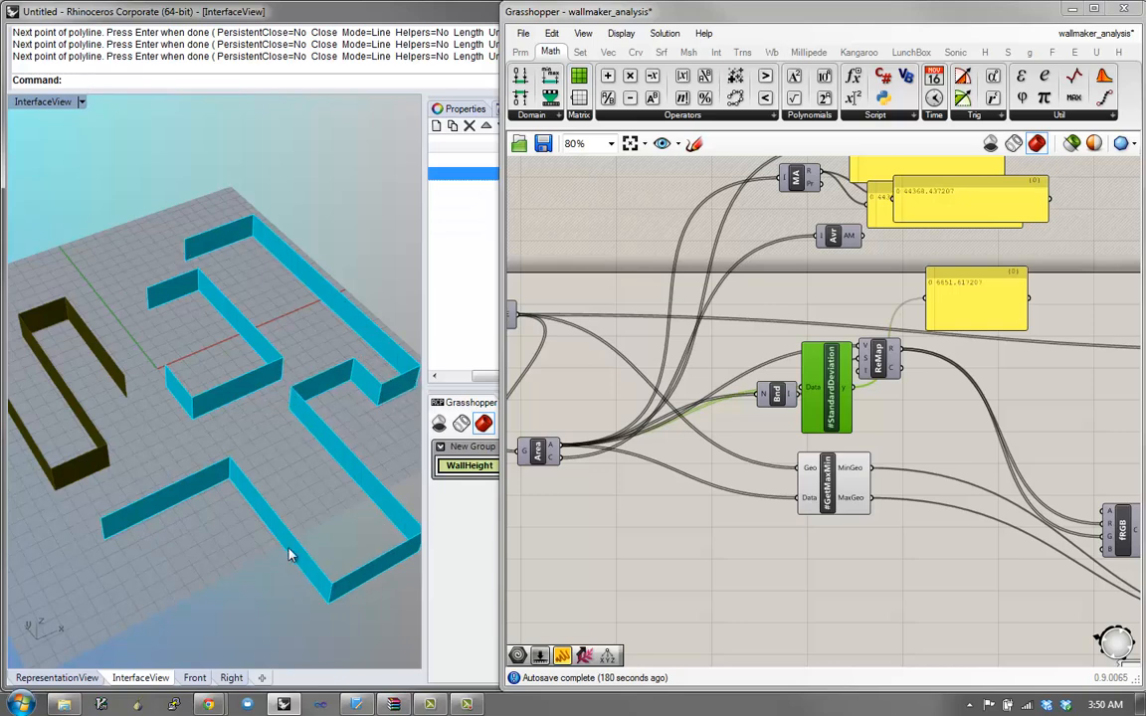
right_drag(208, 495, 227, 489)
scroll(227, 489, down, 5)
Step: Draw a large zigzag nine-point polyline wall reaching beyond the far corner of the grid
text(p)
key(Return)
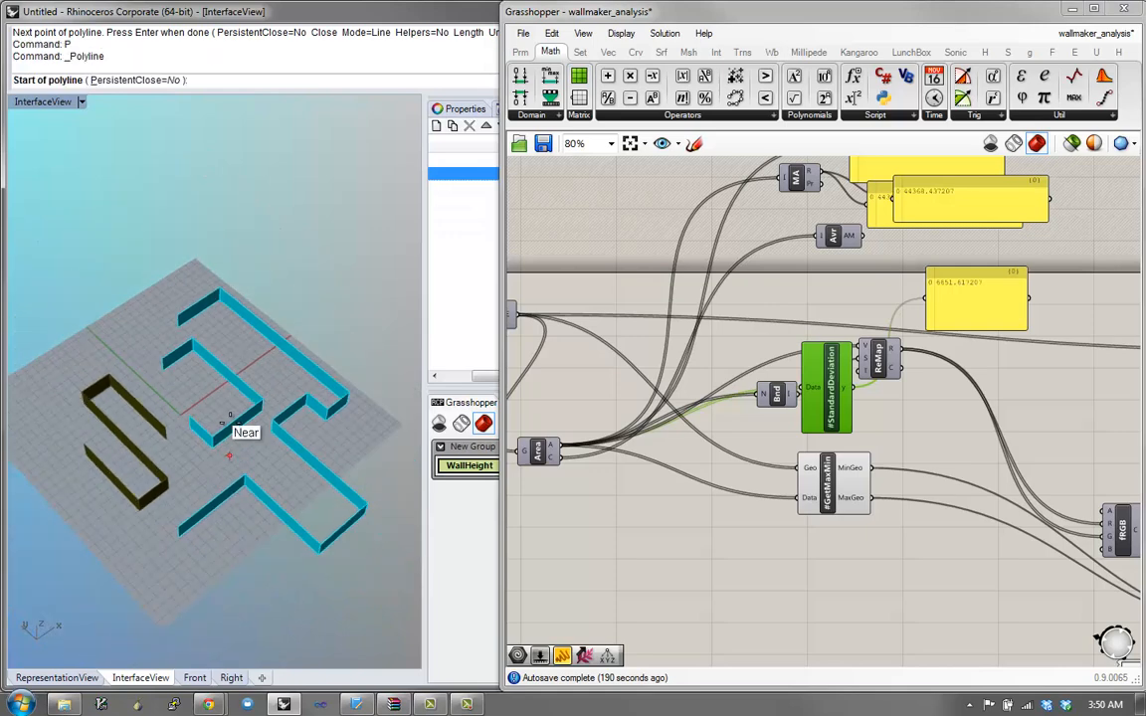
click(334, 348)
click(316, 232)
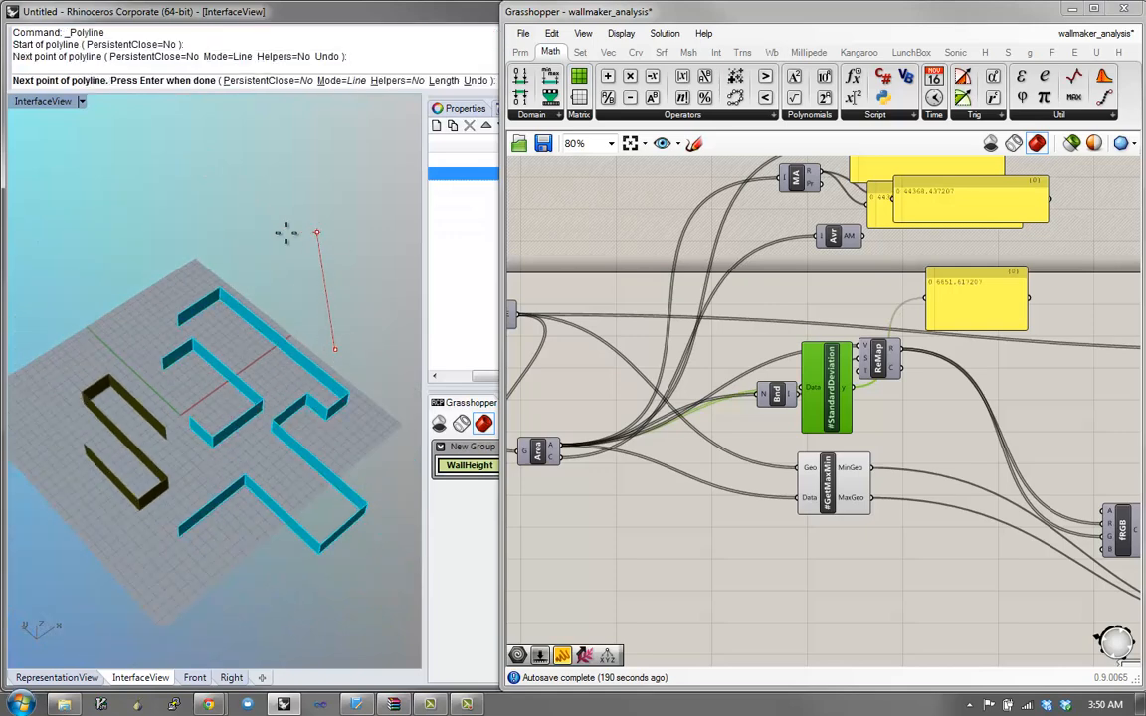
click(214, 231)
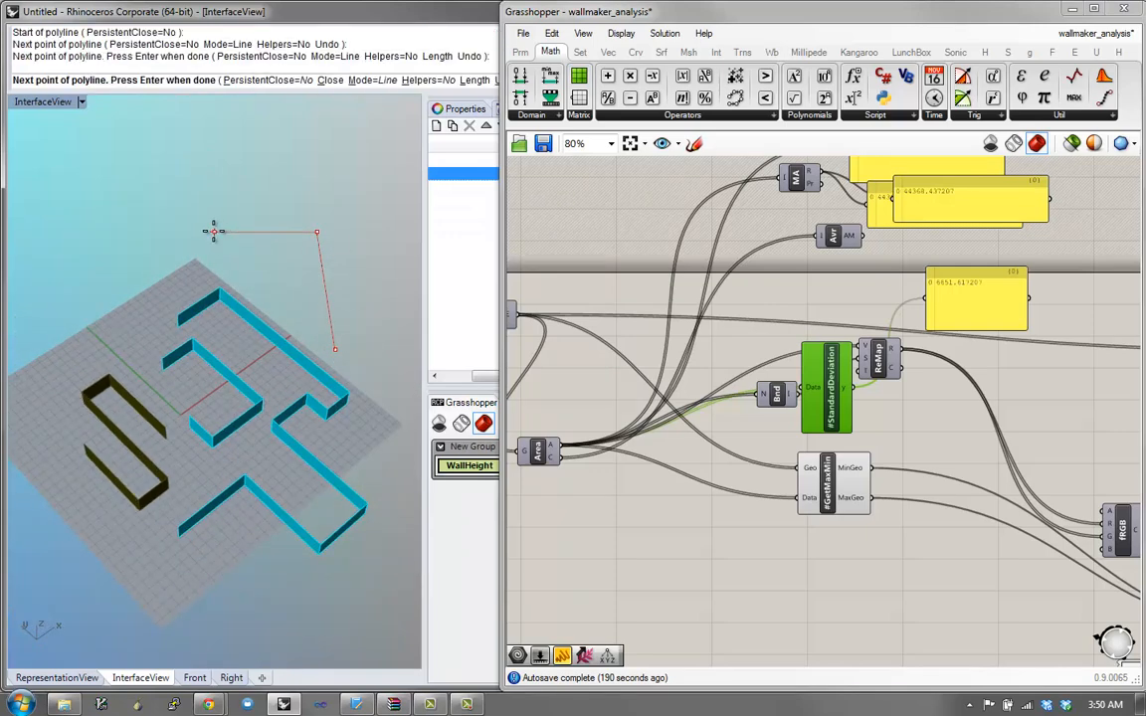
click(312, 217)
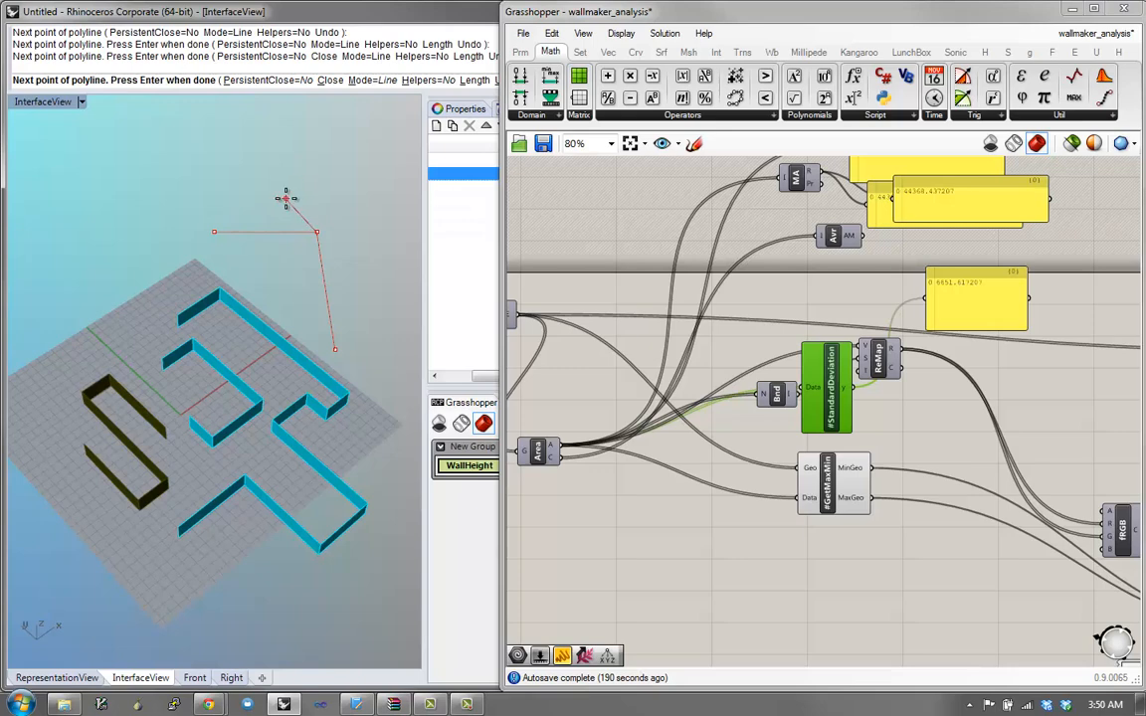
click(327, 213)
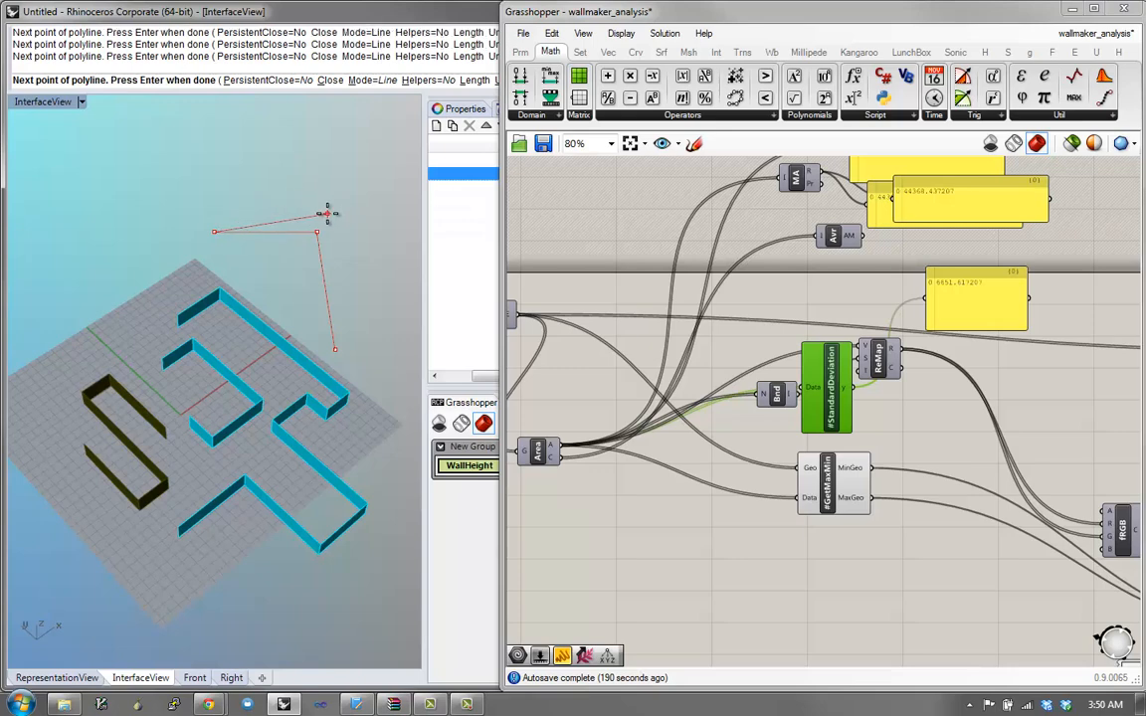
click(340, 141)
click(397, 142)
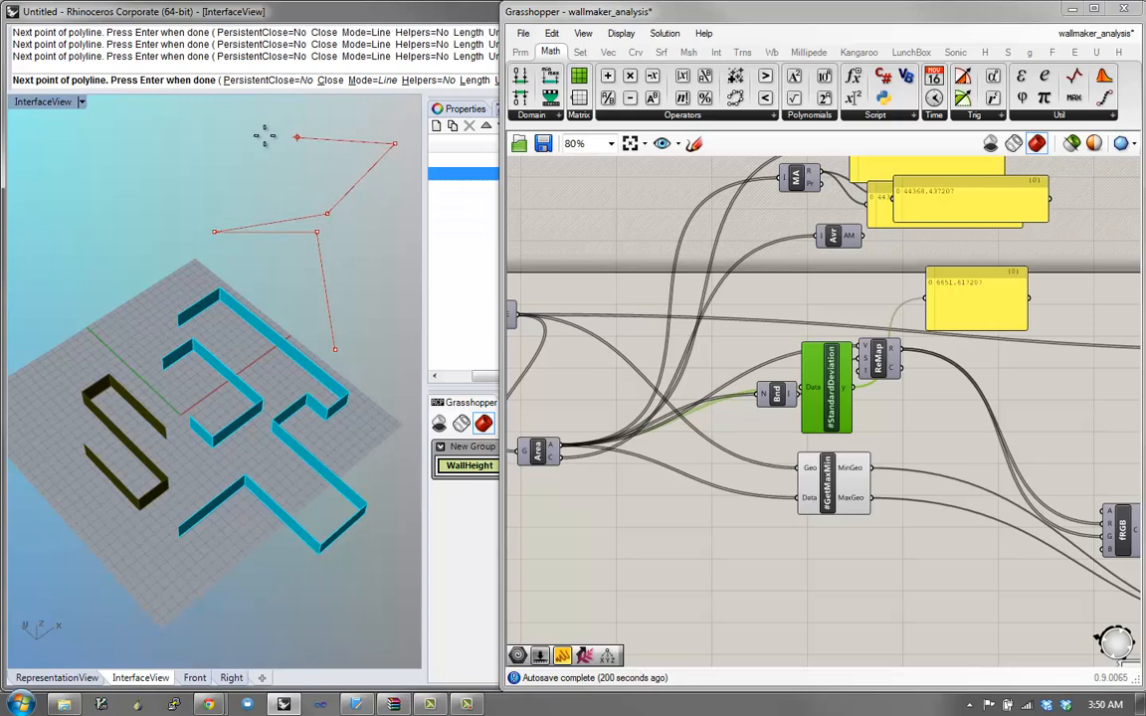
click(327, 111)
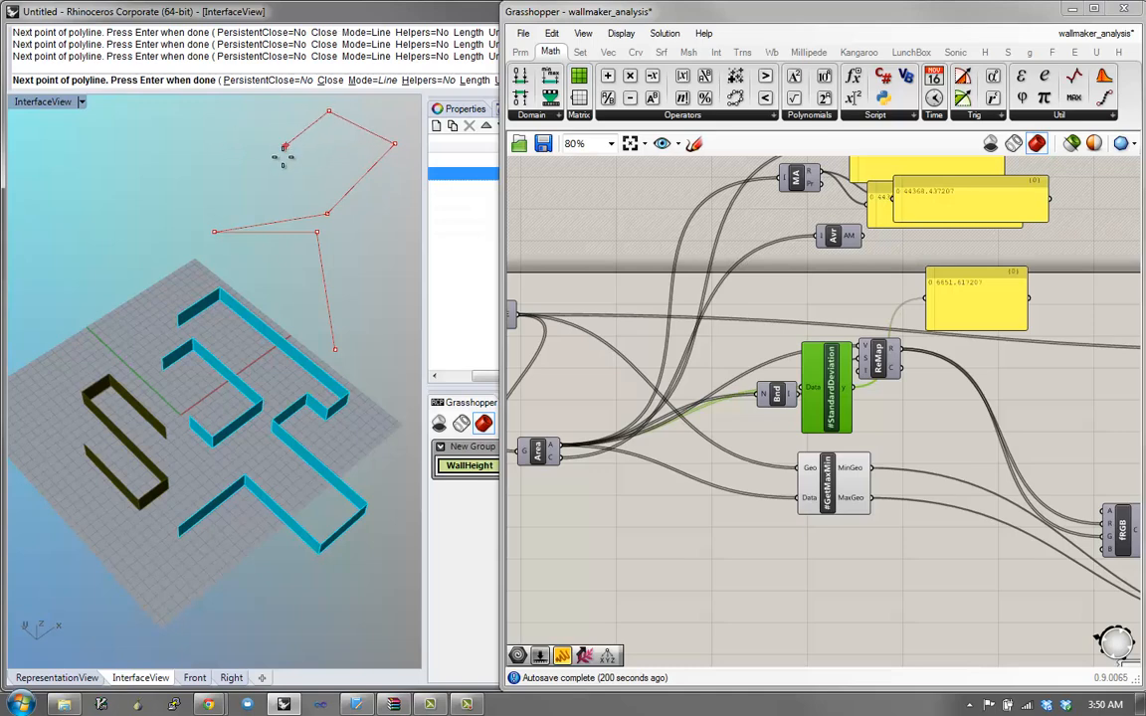
click(310, 179)
click(292, 120)
click(207, 130)
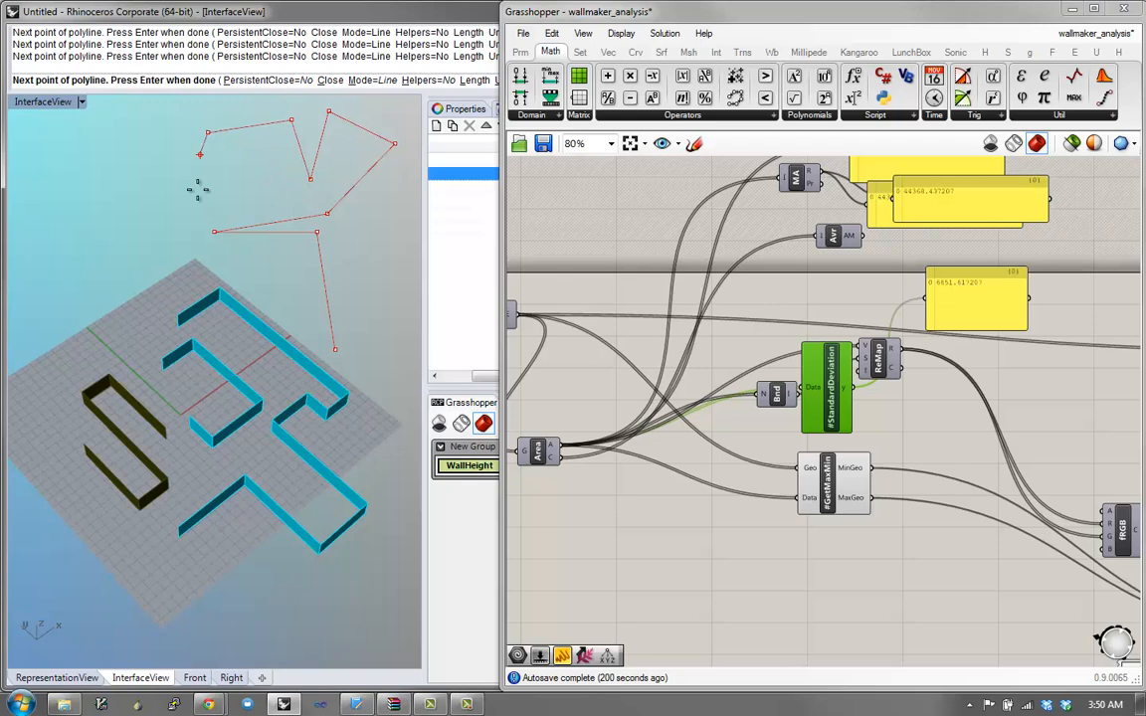
key(Return)
Step: Inspect the highlighting of the four walls, and delete all of their curves
click(208, 168)
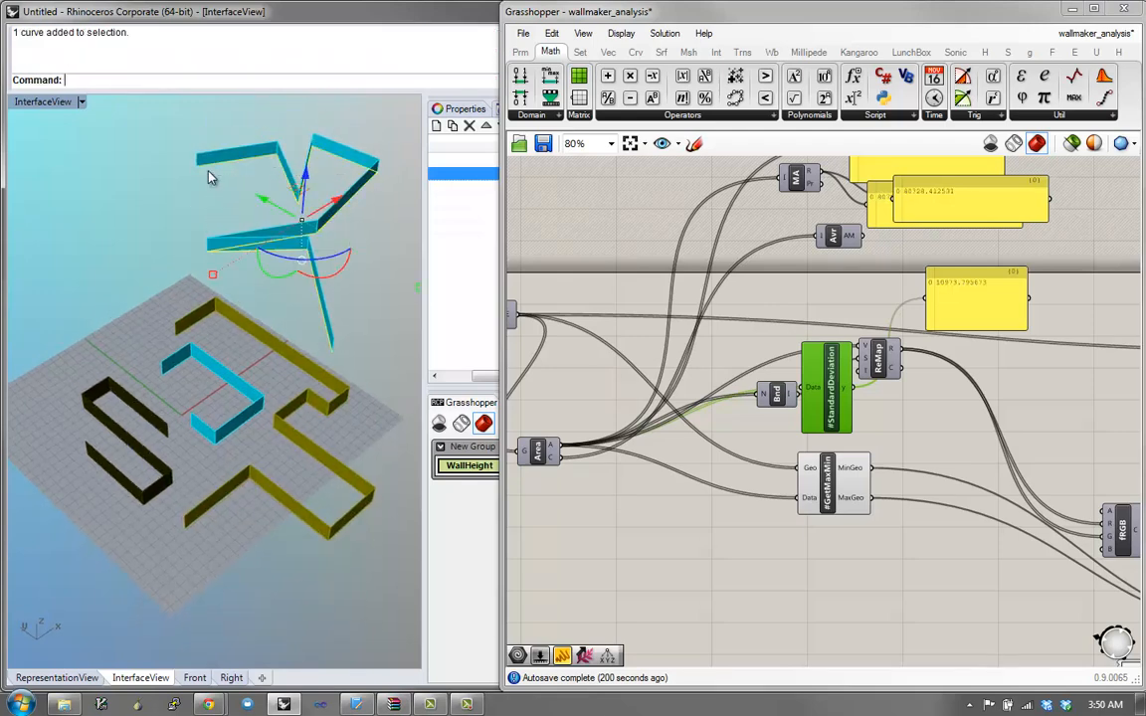
right_drag(171, 191, 177, 221)
shift+right_drag(249, 224, 336, 309)
key(Escape)
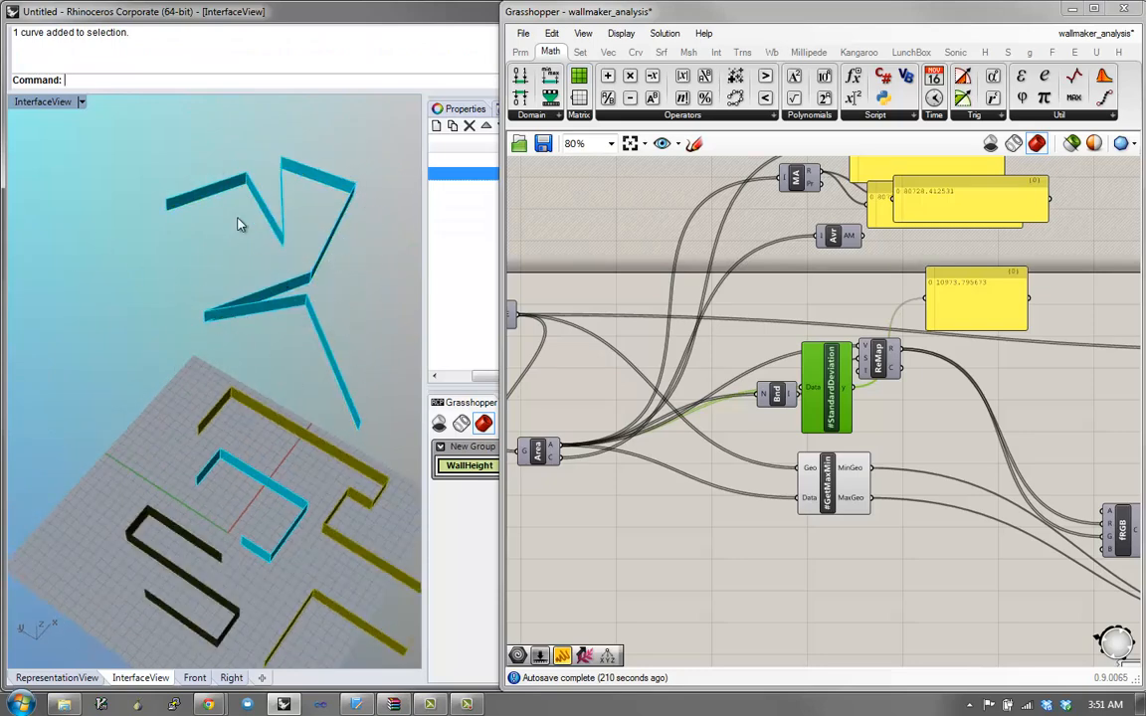
scroll(307, 298, down, 4)
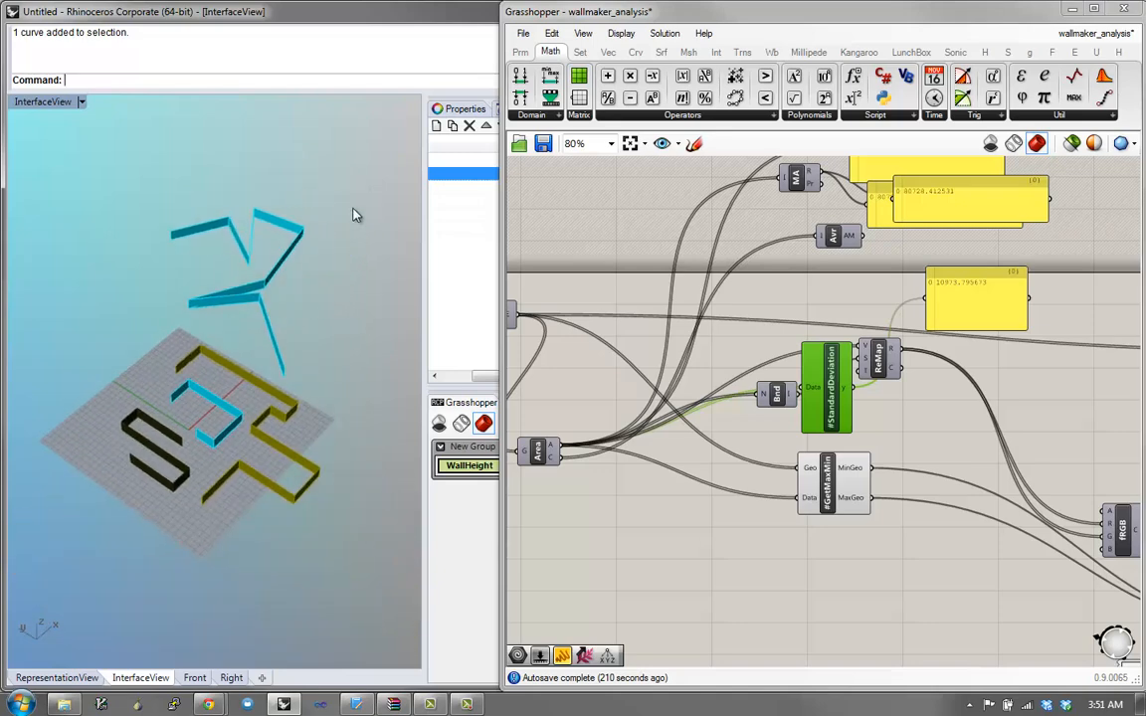
key(ctrl+a)
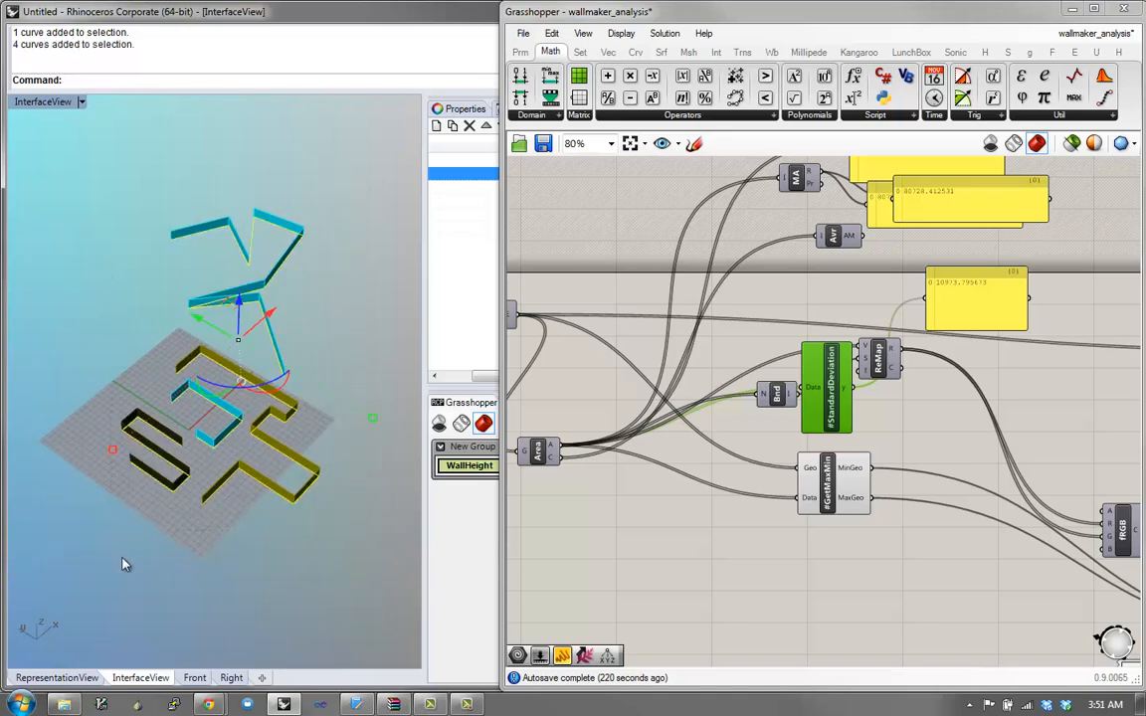
text(E)
key(Return)
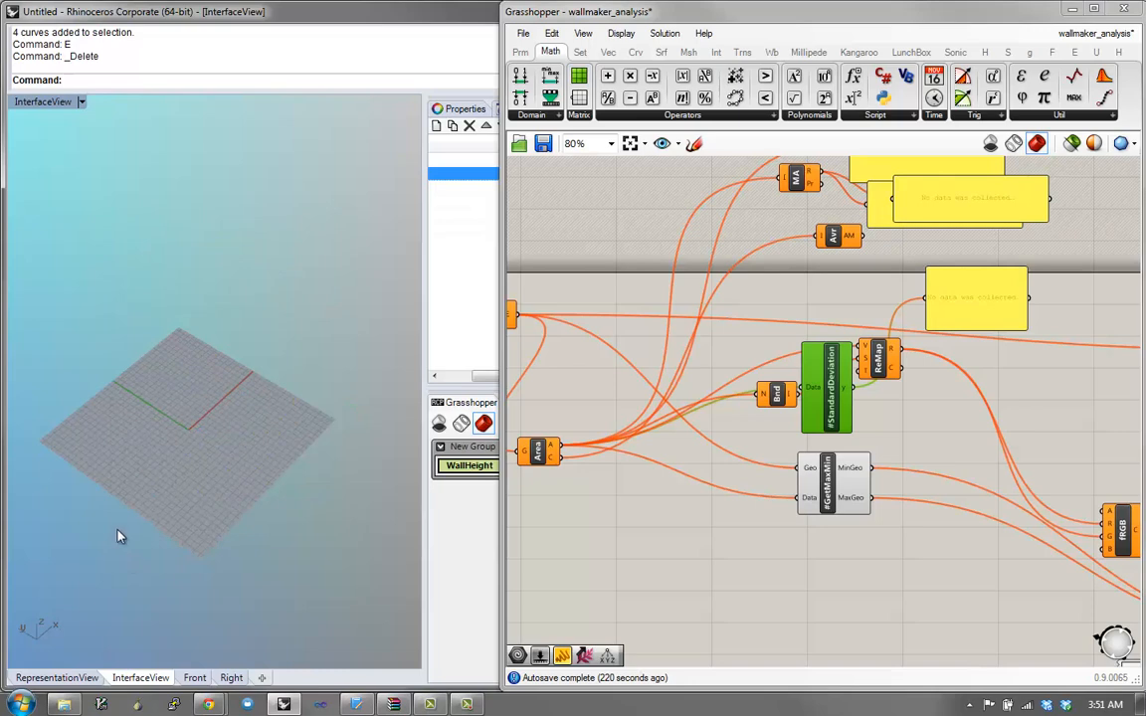
Step: Draw a single seven-point angular polyline wall that folds inward over the empty grid
text(P)
key(Return)
click(292, 484)
click(217, 354)
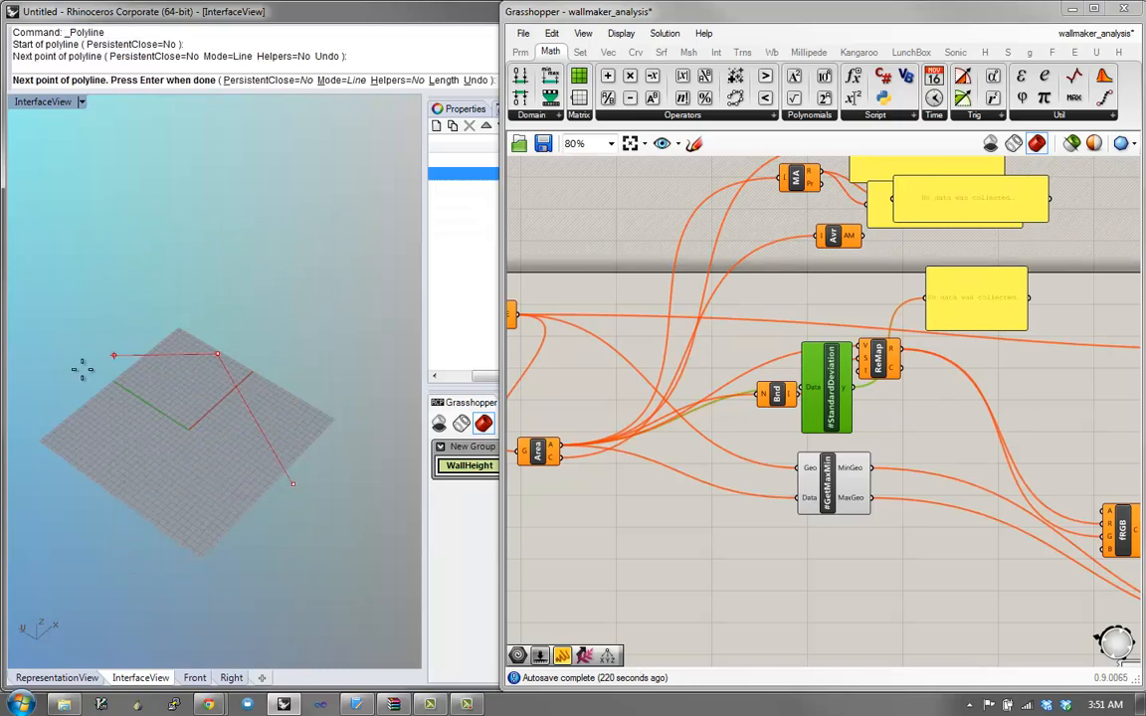
click(68, 380)
click(82, 514)
click(131, 479)
click(125, 420)
click(192, 473)
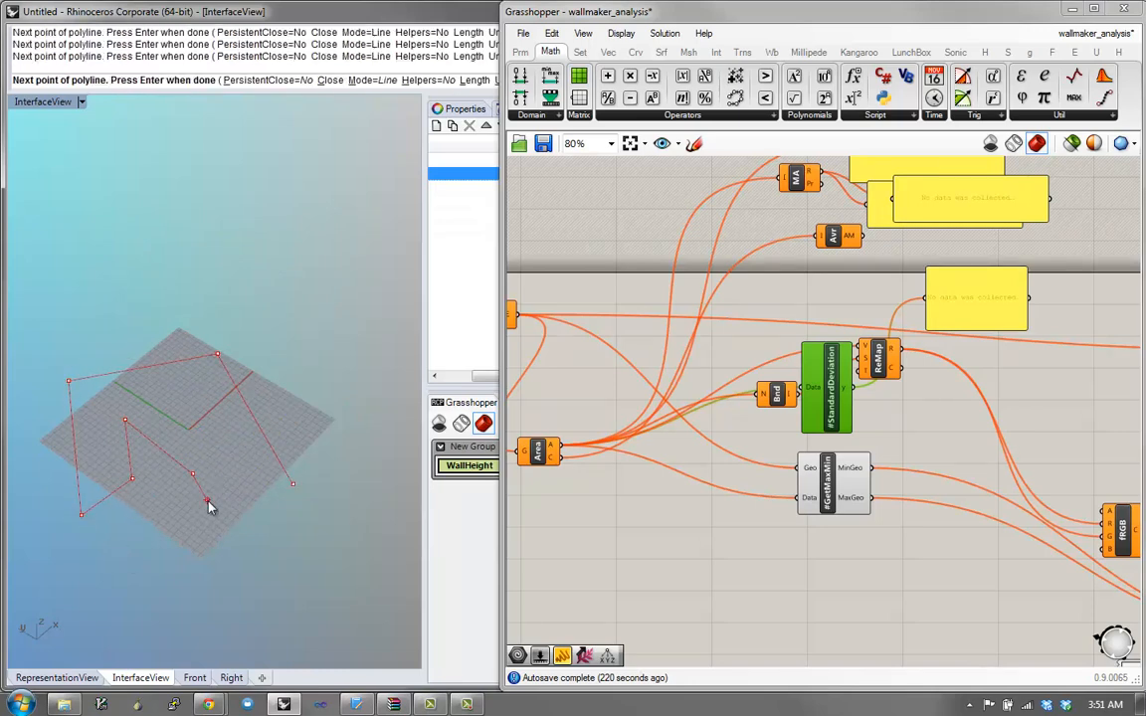
key(Return)
right_drag(230, 442, 166, 304)
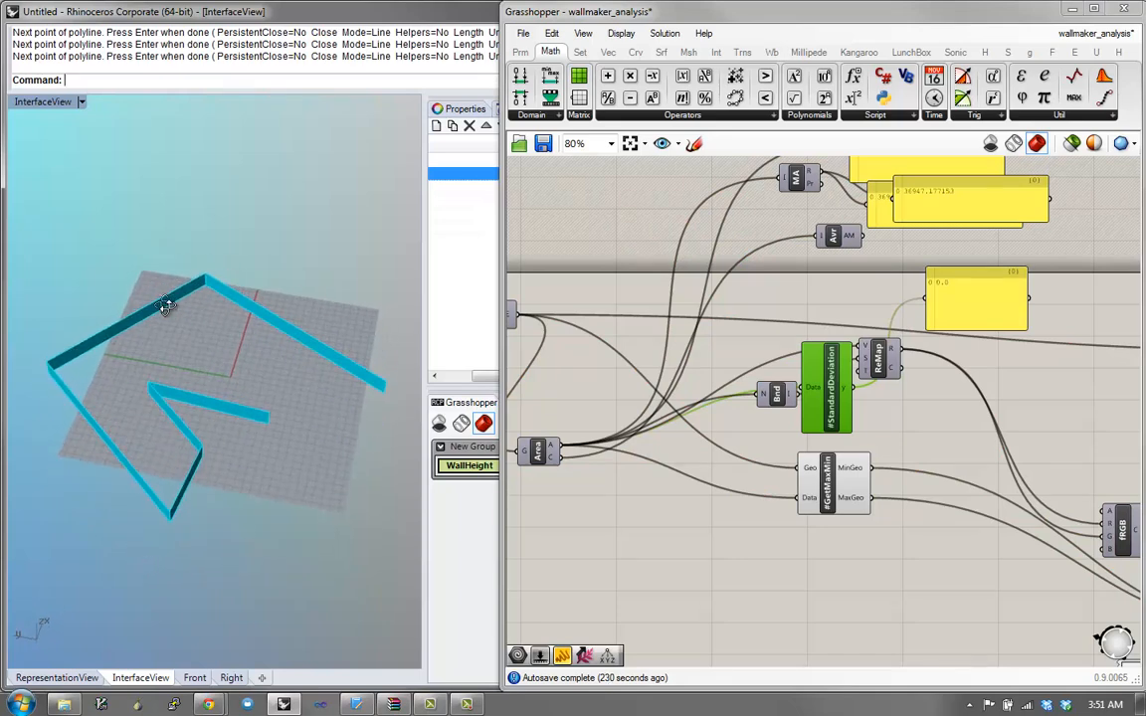
right_drag(227, 404, 258, 390)
right_drag(863, 313, 853, 389)
right_drag(268, 405, 167, 392)
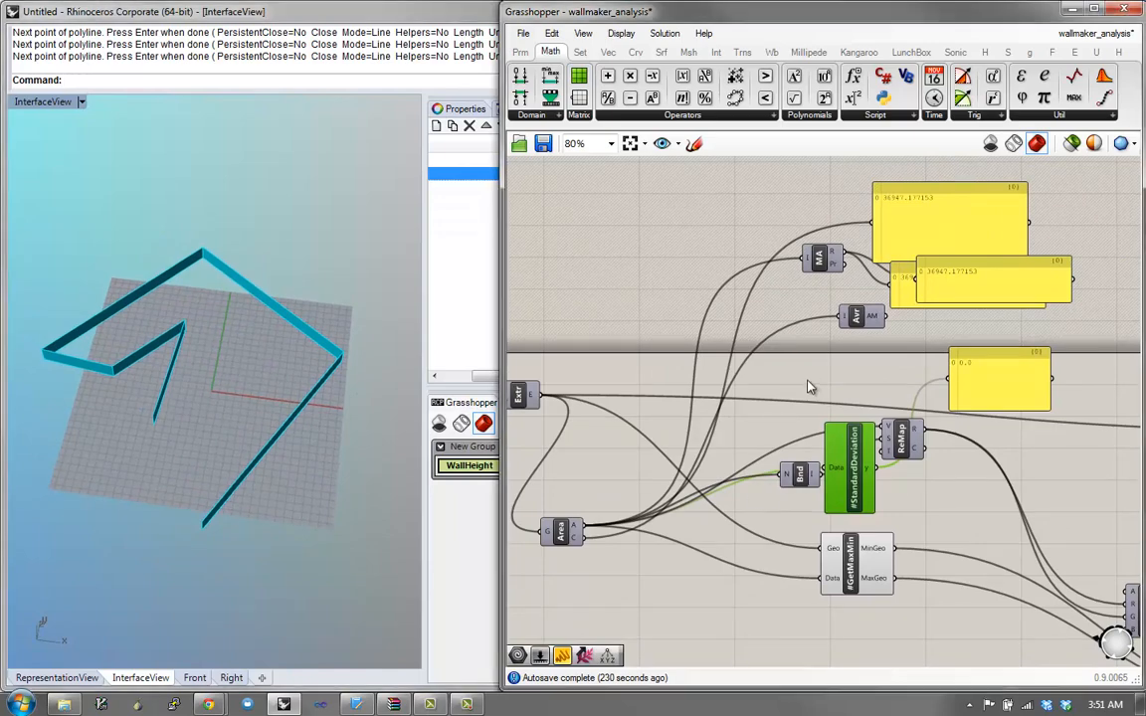
Step: Add a Data parameter on the empty canvas below the Area component and name it "geometry"
right_drag(669, 590, 790, 346)
scroll(788, 347, down, 1)
drag(609, 396, 568, 431)
right_drag(779, 414, 712, 477)
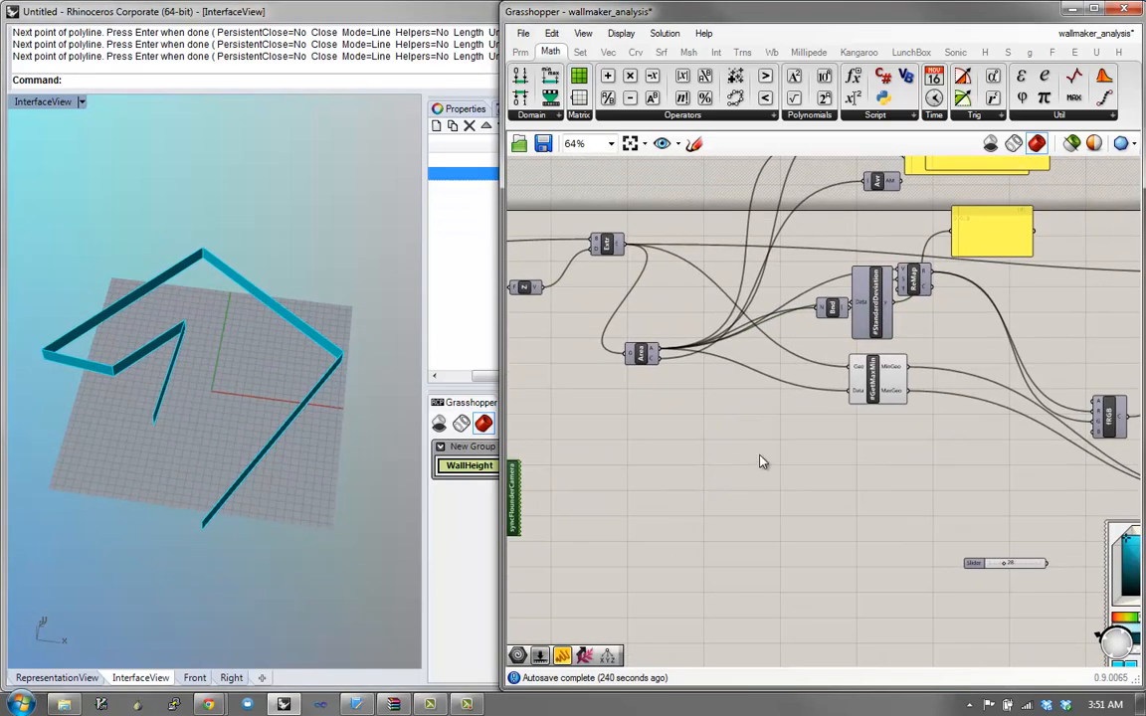
double_click(675, 484)
text(data)
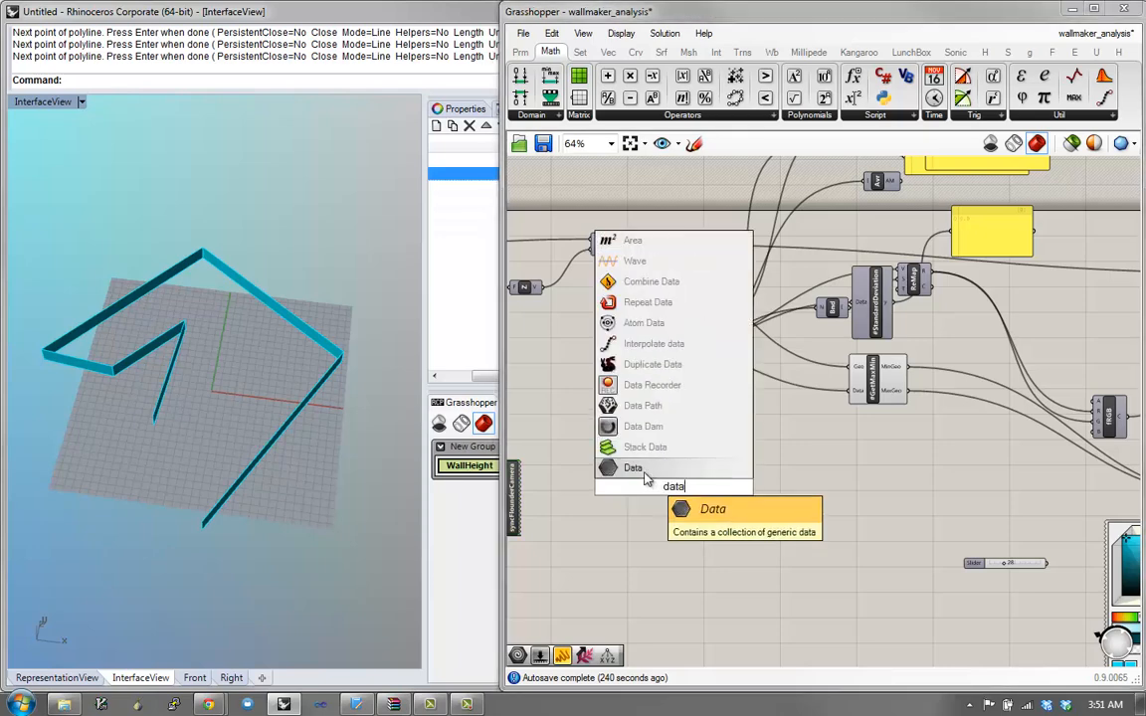
click(644, 473)
scroll(661, 482, up, 3)
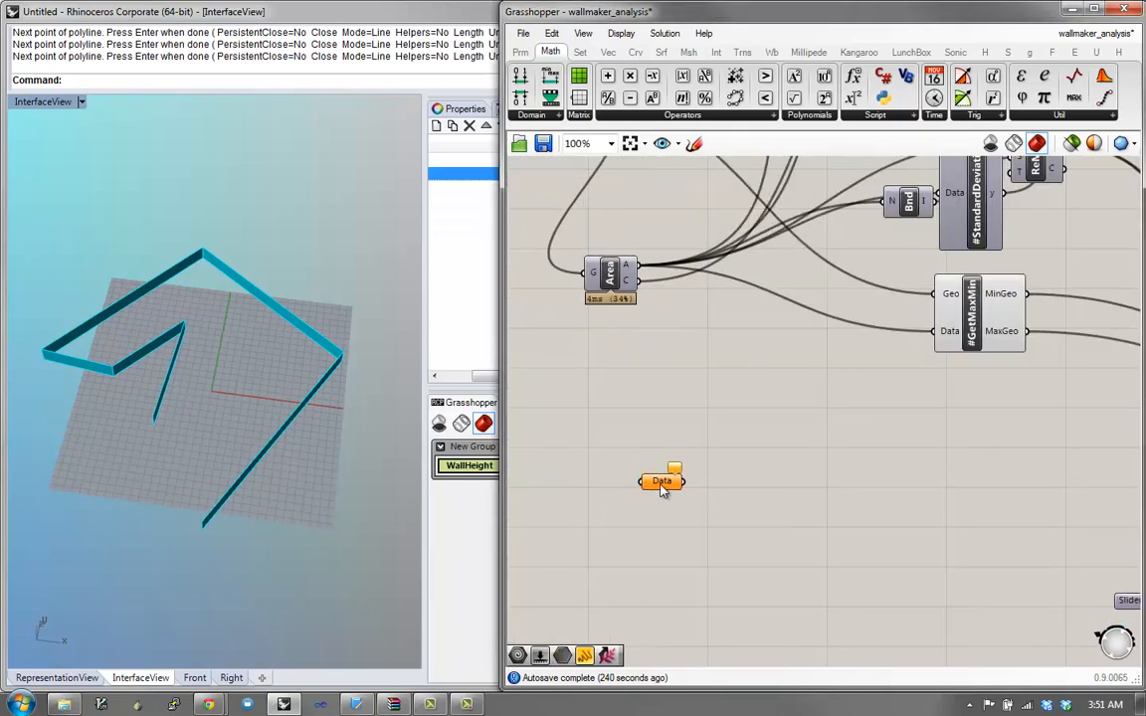
right_click(659, 482)
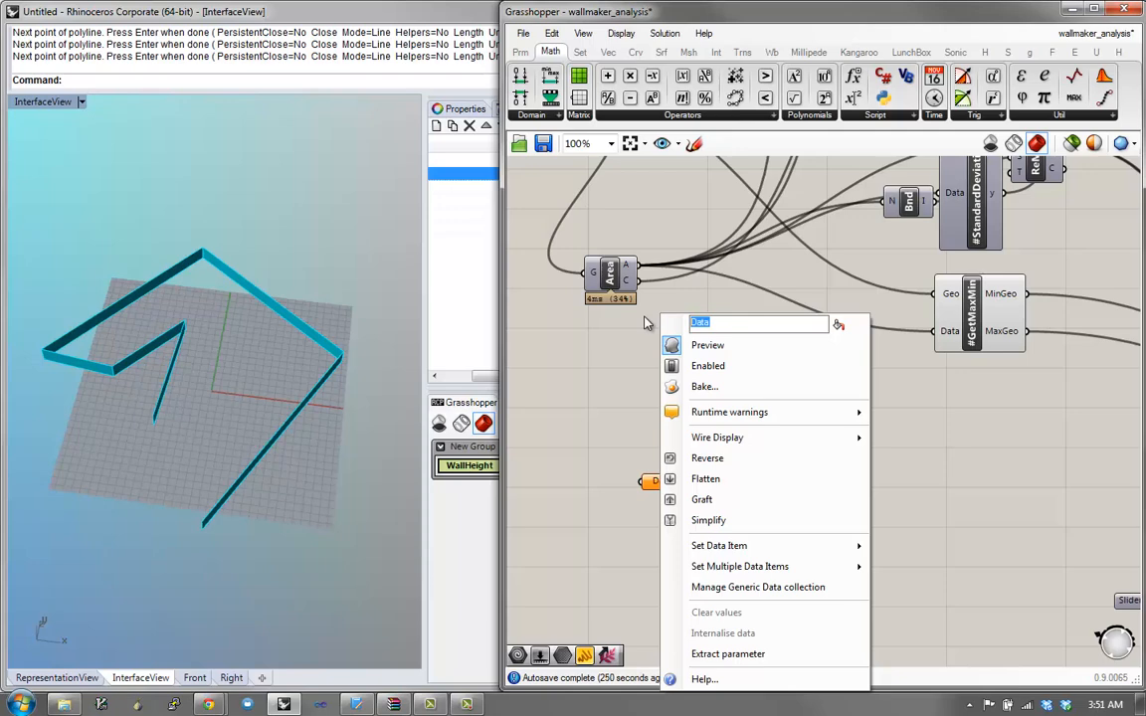
text(geometry)
key(Return)
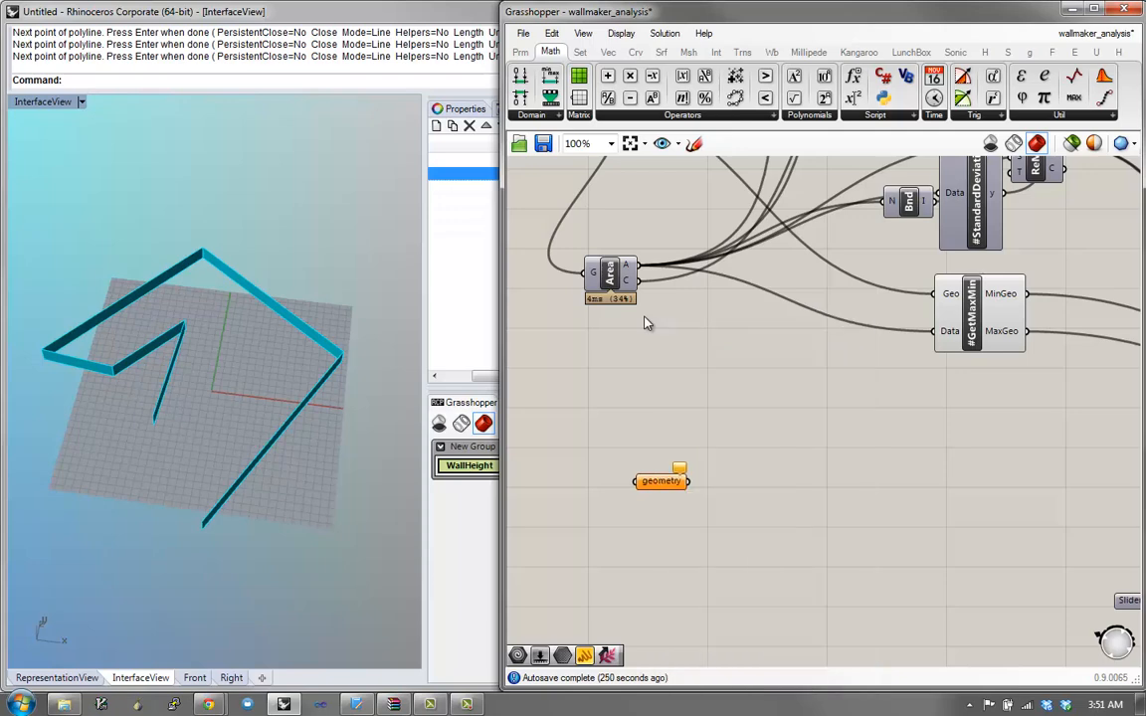
Step: Duplicate the geometry parameter, wire the original into the copy, and name the copy "calculate angle numbers"
click(662, 484)
key(ctrl+c)
key(ctrl+v)
drag(667, 487, 734, 492)
right_click(752, 493)
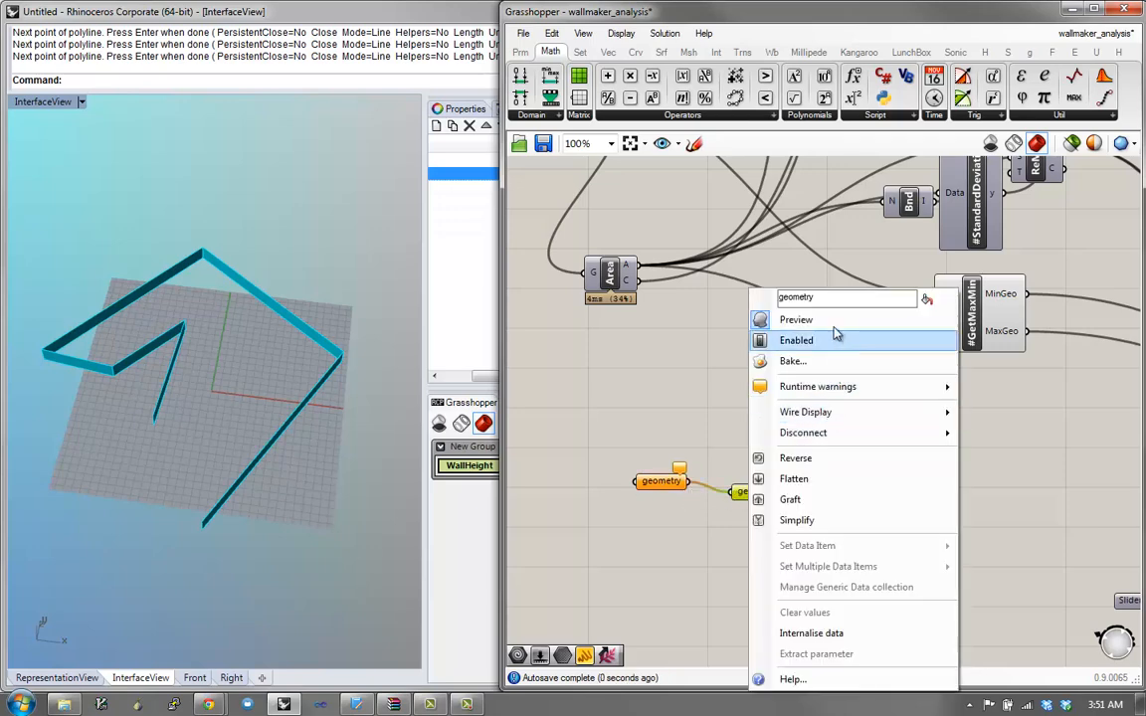
text(calculate ang)
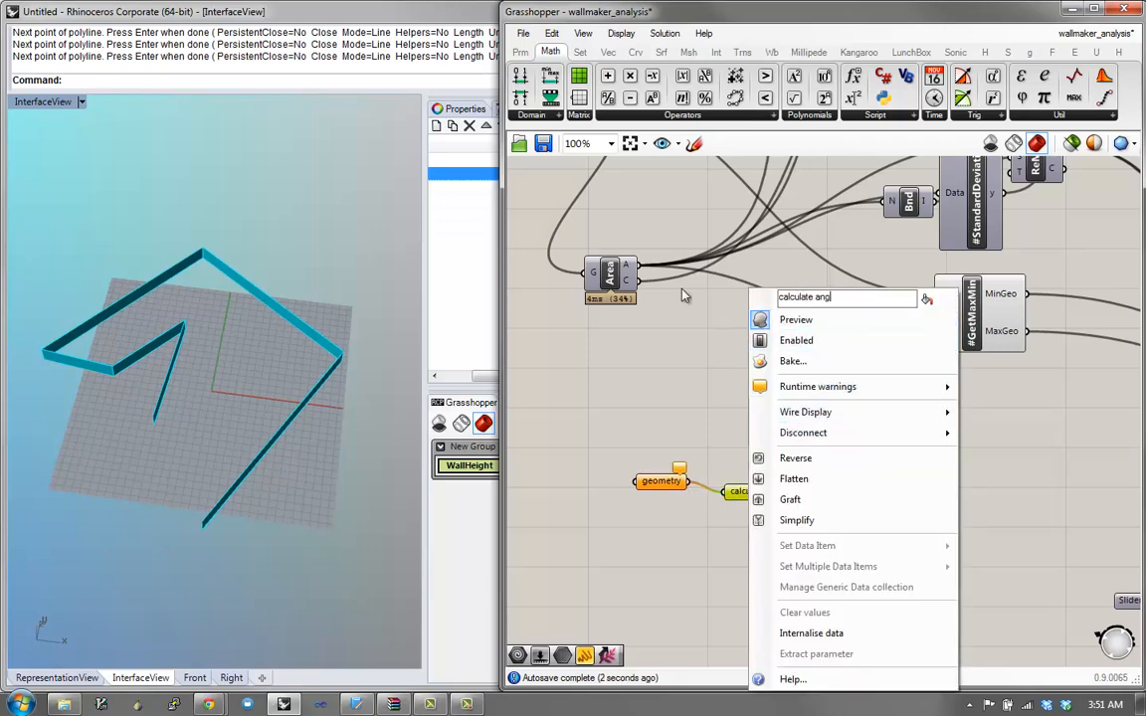
text(le numbers)
key(Return)
Step: Duplicate the "calculate angle numbers" parameter, wire the original into the copy, and name the copy "calculate standard deviation"
drag(769, 488, 966, 478)
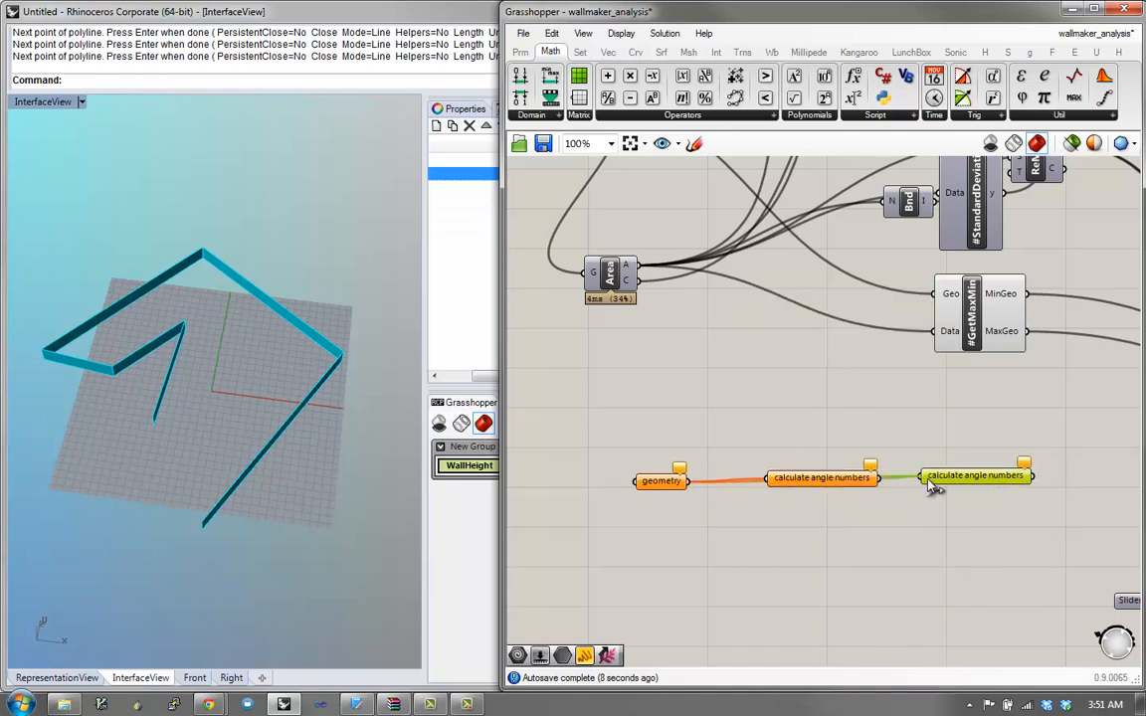
right_click(957, 478)
drag(991, 296, 1060, 296)
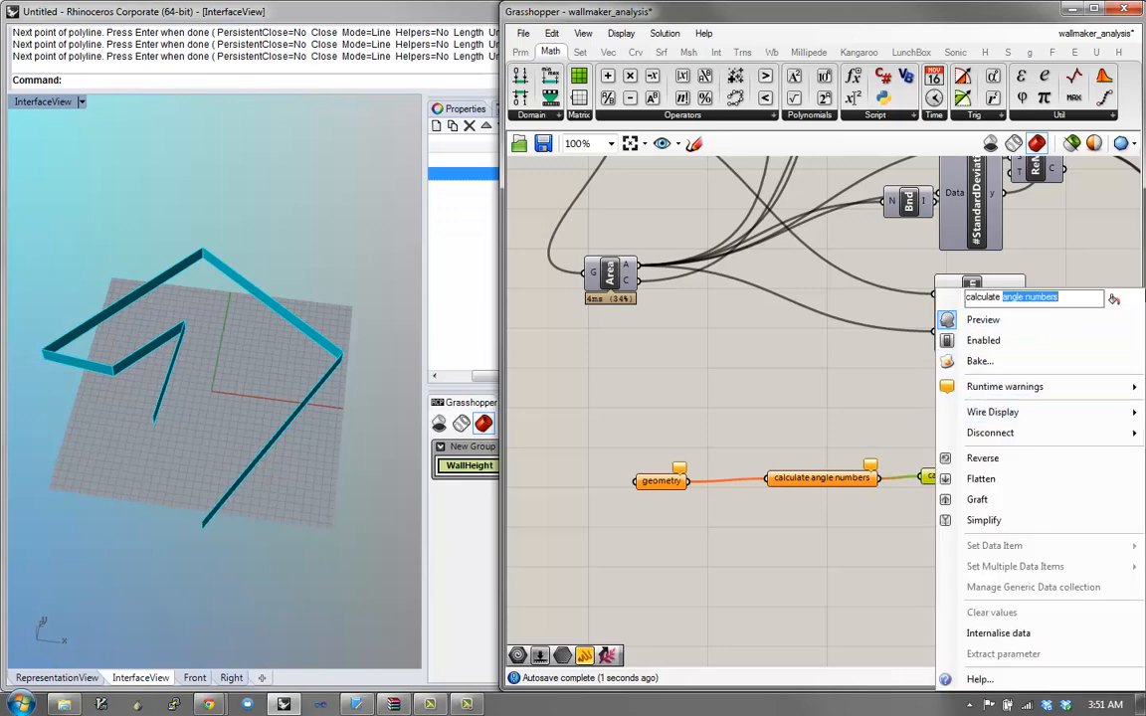
text(standard deviation)
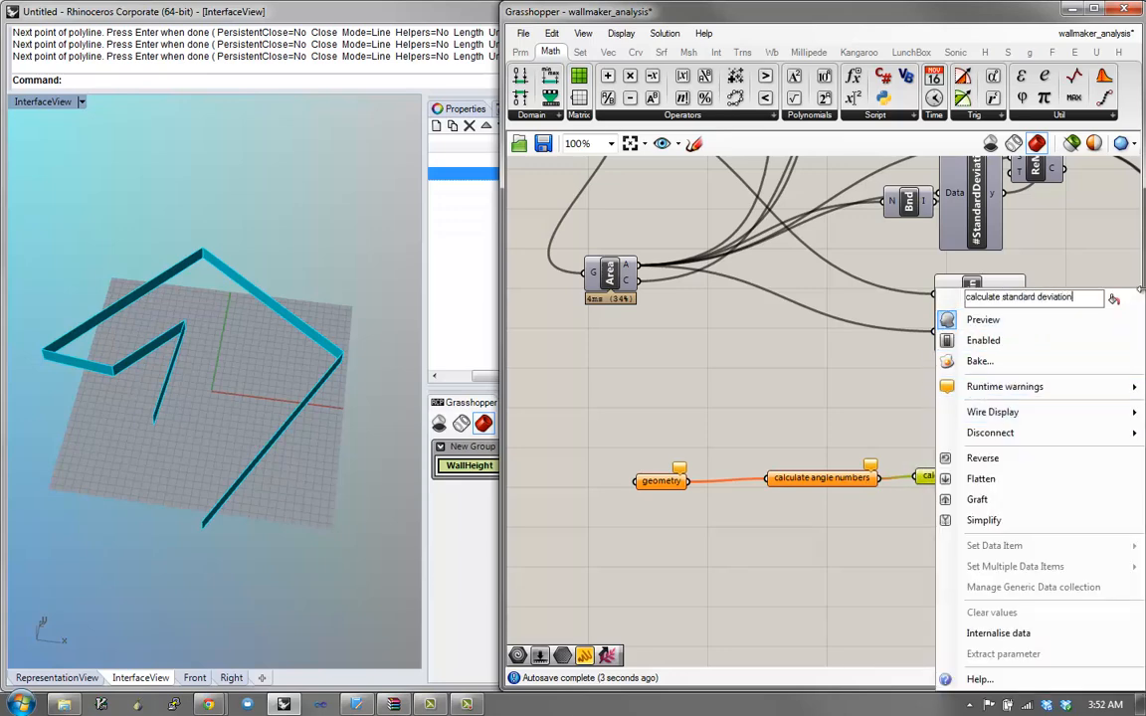
key(Return)
right_drag(902, 454, 874, 456)
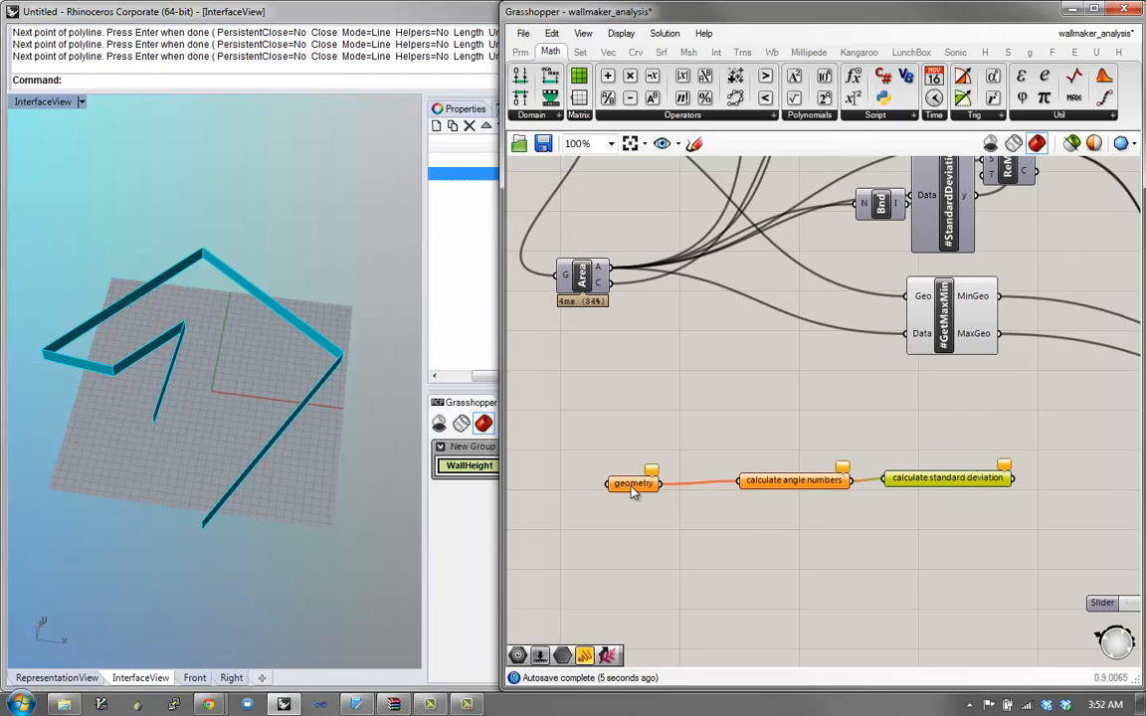
drag(632, 492, 659, 487)
Step: Examine the corner angles along the inward-folding wall in the Rhino viewport and select its polyline curve
scroll(660, 488, down, 3)
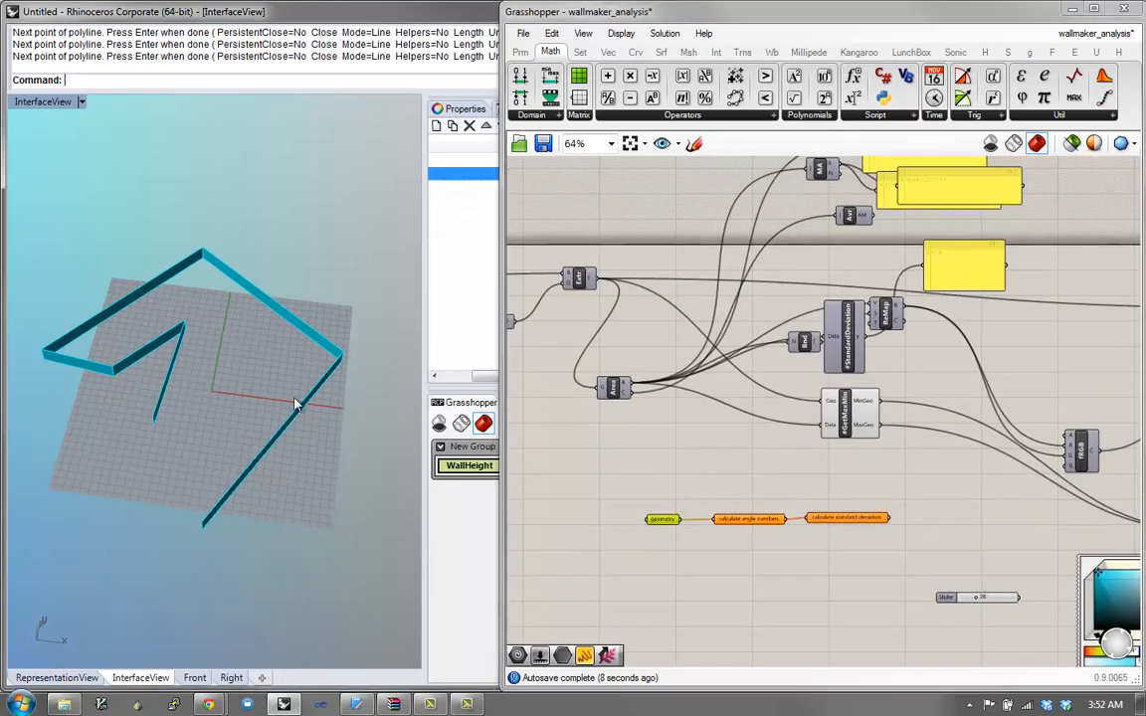
right_drag(294, 405, 220, 325)
click(243, 298)
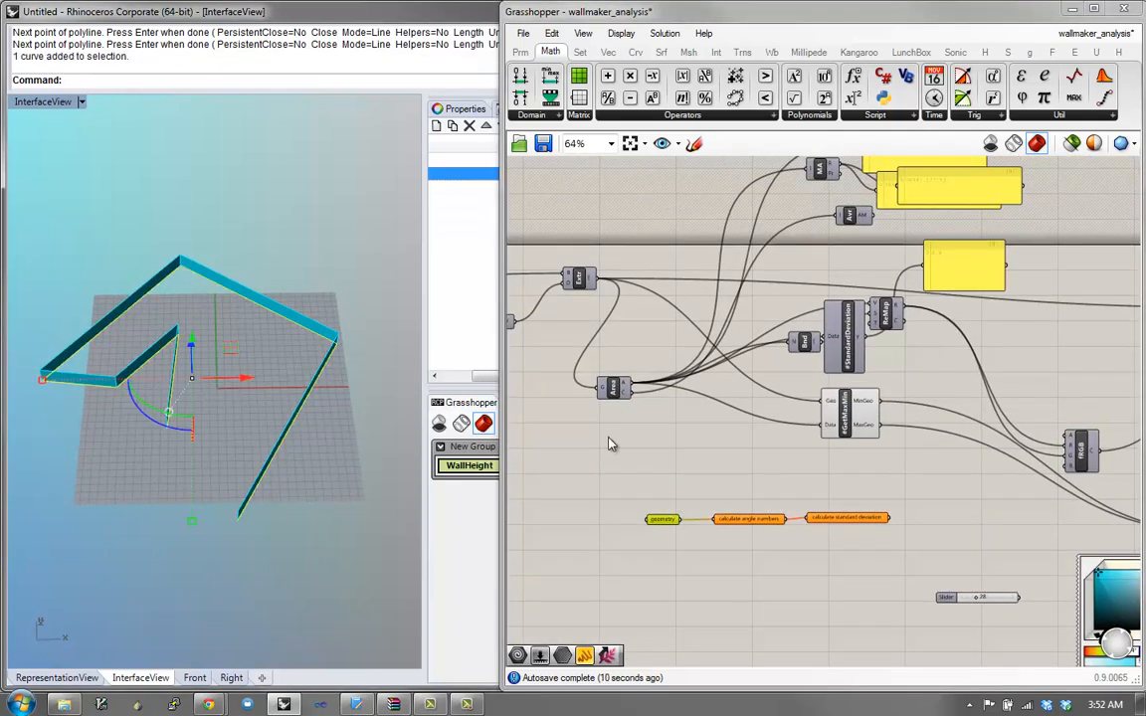
right_drag(178, 354, 178, 387)
right_drag(349, 359, 368, 263)
click(368, 267)
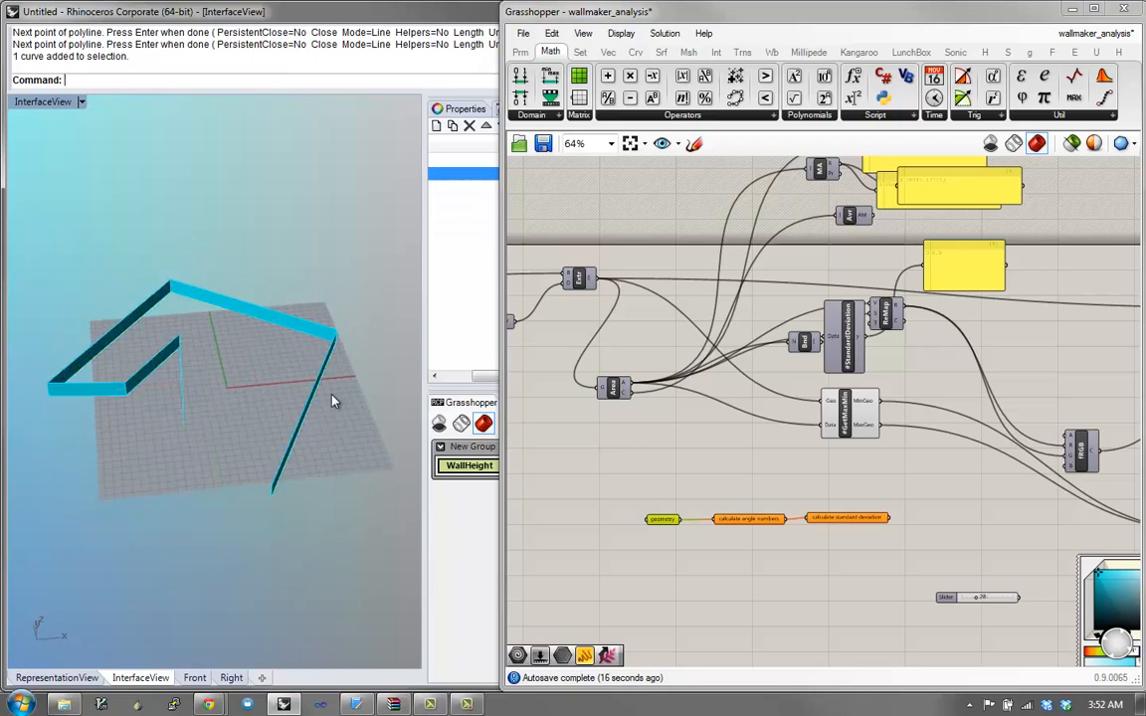
click(318, 408)
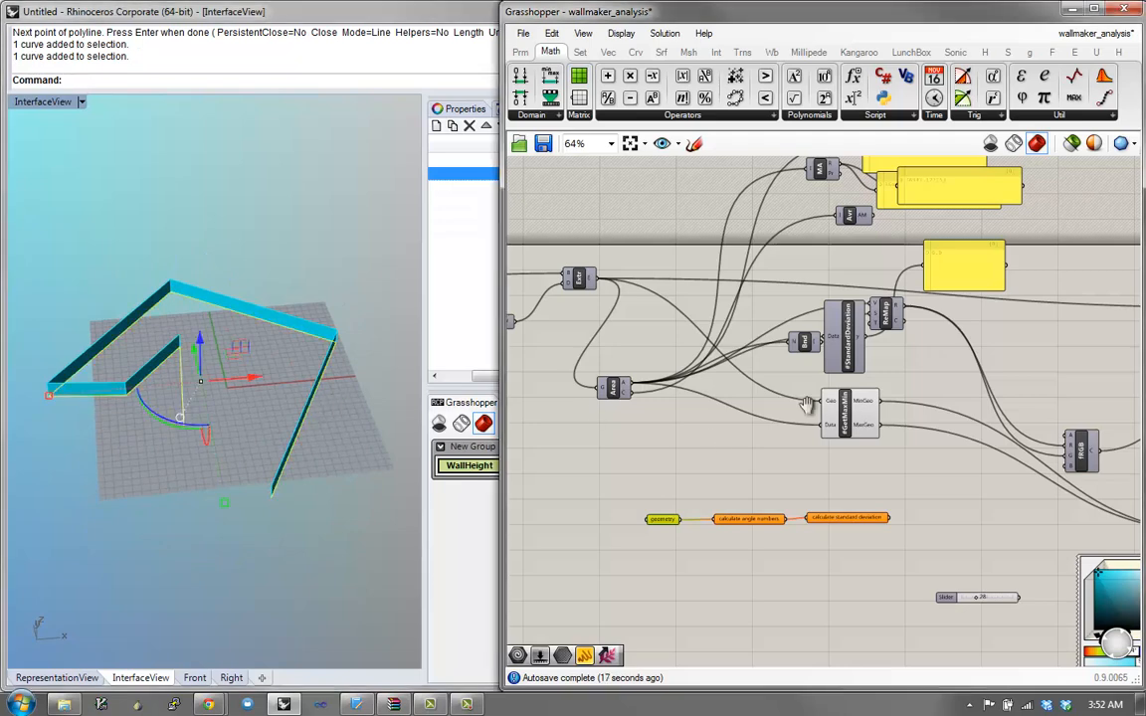
Step: Wire the Geo parameter's output into the geometry placeholder, and move the "calculate angle numbers" placeholder up between its neighbours
right_drag(552, 386, 890, 381)
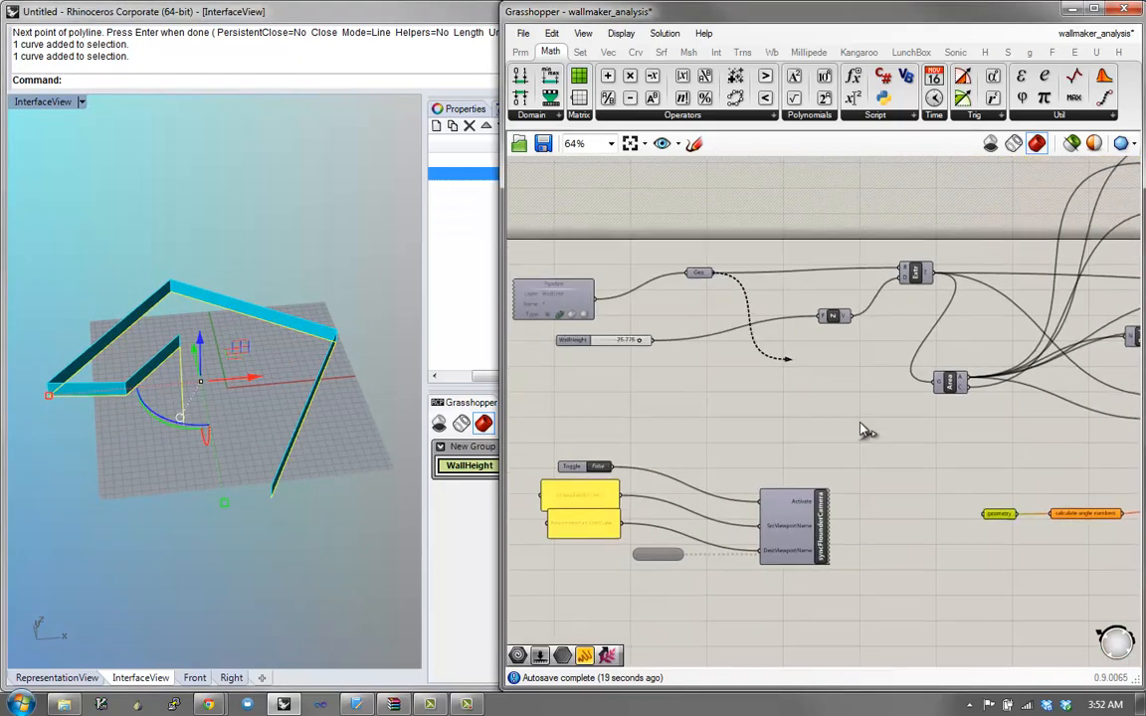
drag(863, 425, 985, 513)
right_drag(1026, 515, 748, 498)
scroll(817, 482, up, 1)
drag(748, 498, 739, 448)
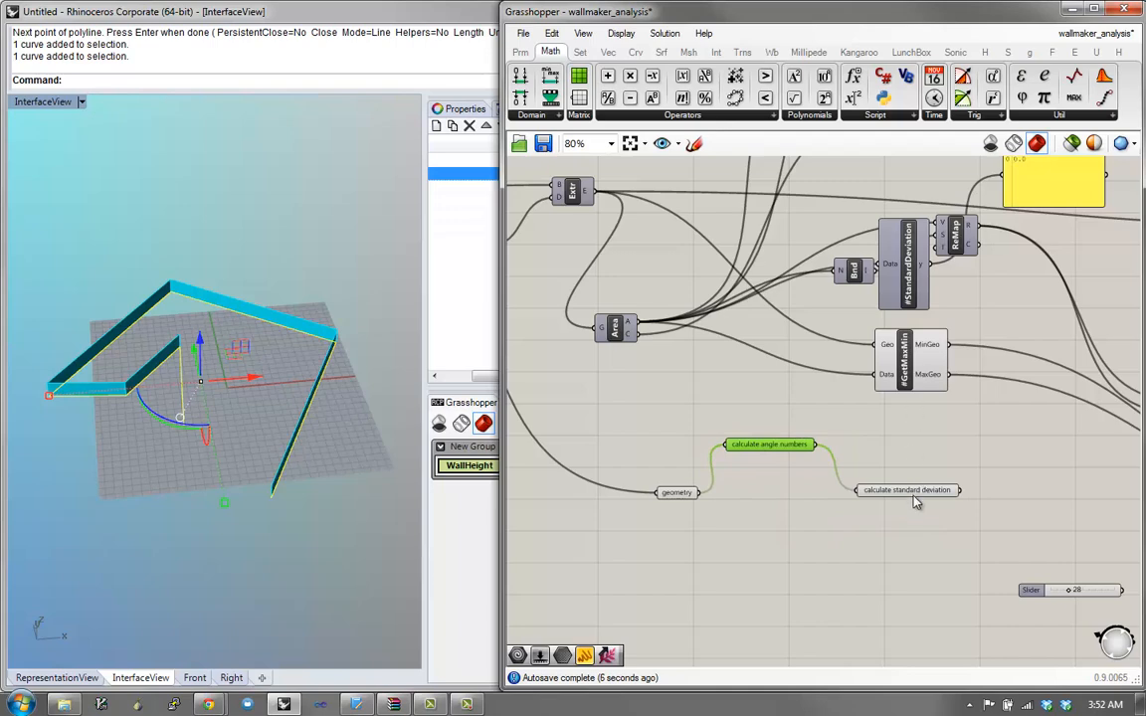
Step: Replace the "calculate standard deviation" placeholder with a copy of the #StandardDeviation cluster, fed by "calculate angle numbers"
mouse_move(916, 498)
mouse_move(914, 497)
mouse_down()
mouse_move(895, 466)
mouse_move(965, 477)
mouse_move(936, 498)
mouse_up()
drag(915, 285, 926, 510)
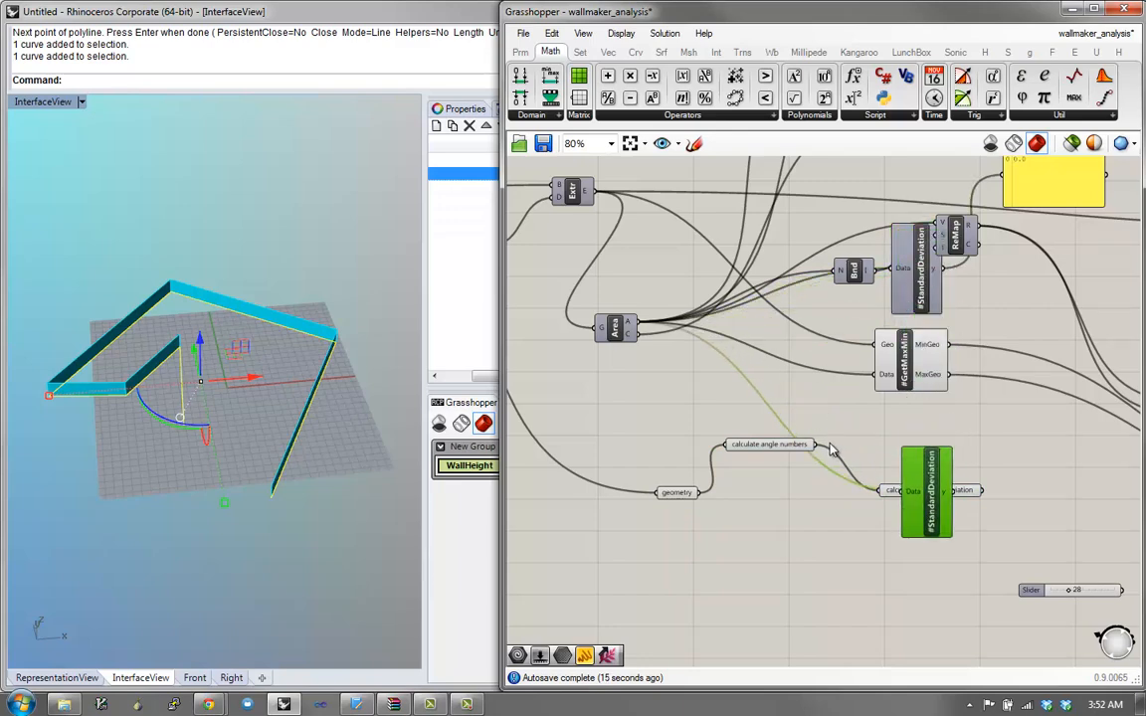
drag(815, 445, 1004, 491)
key(Delete)
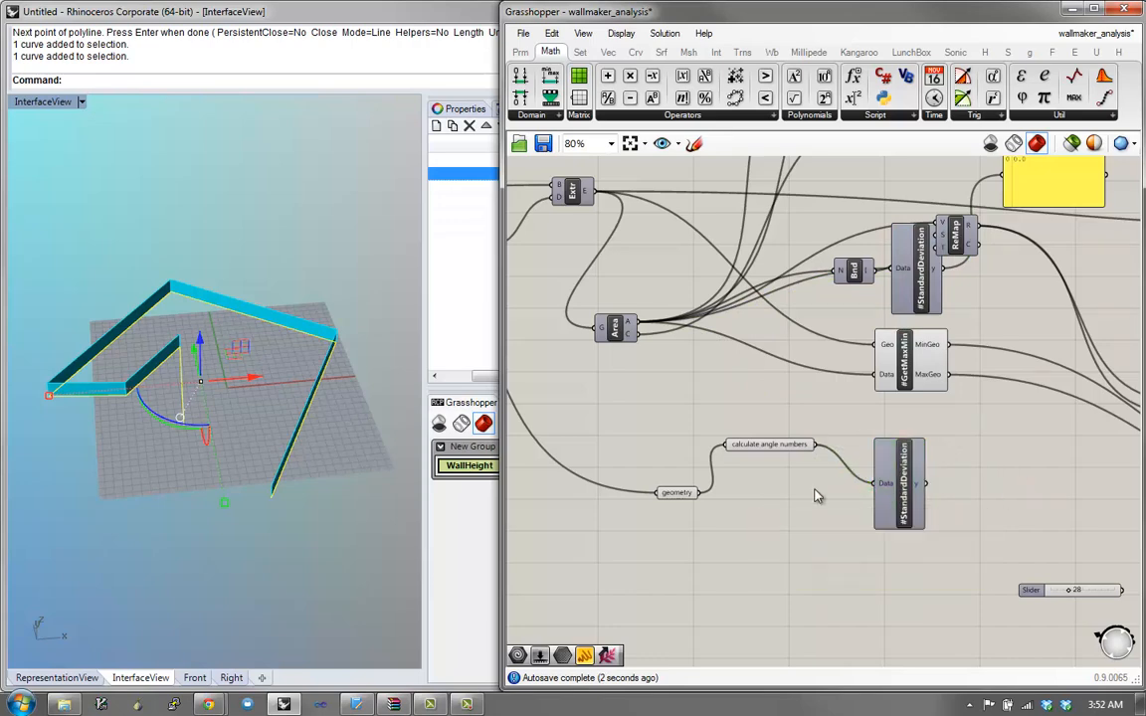
Step: Line up the geometry, "calculate angle numbers" and copied #StandardDeviation components in one row with wider gaps between them
drag(680, 490, 662, 491)
drag(760, 445, 756, 441)
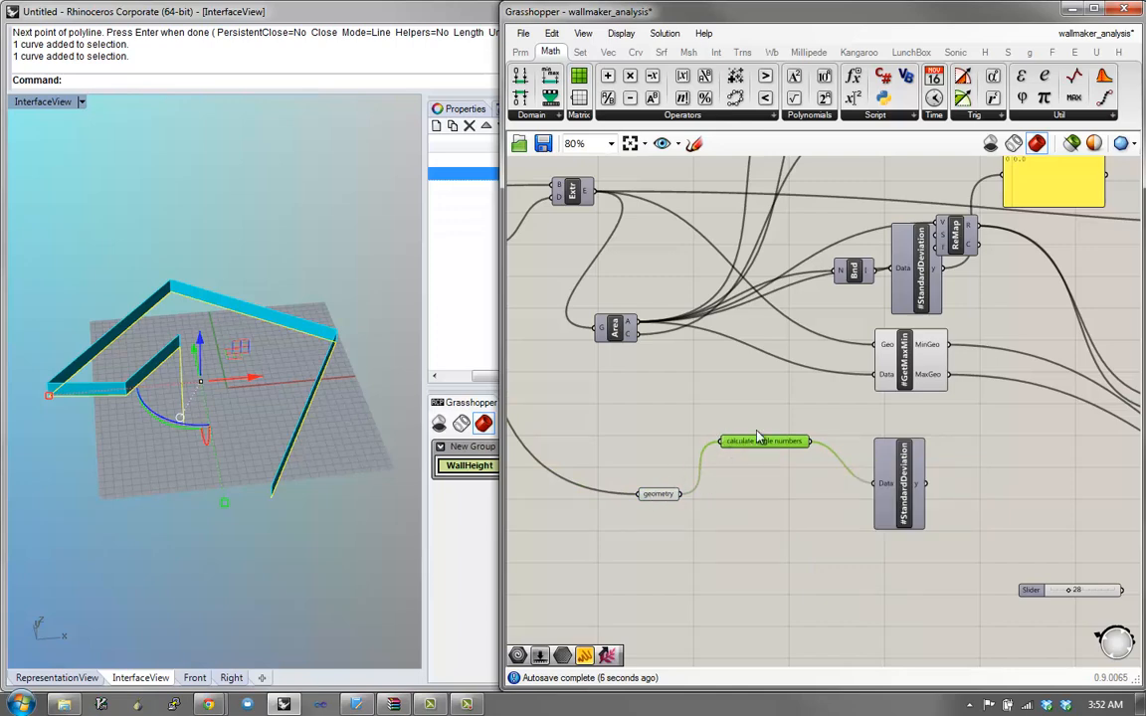
drag(879, 490, 923, 515)
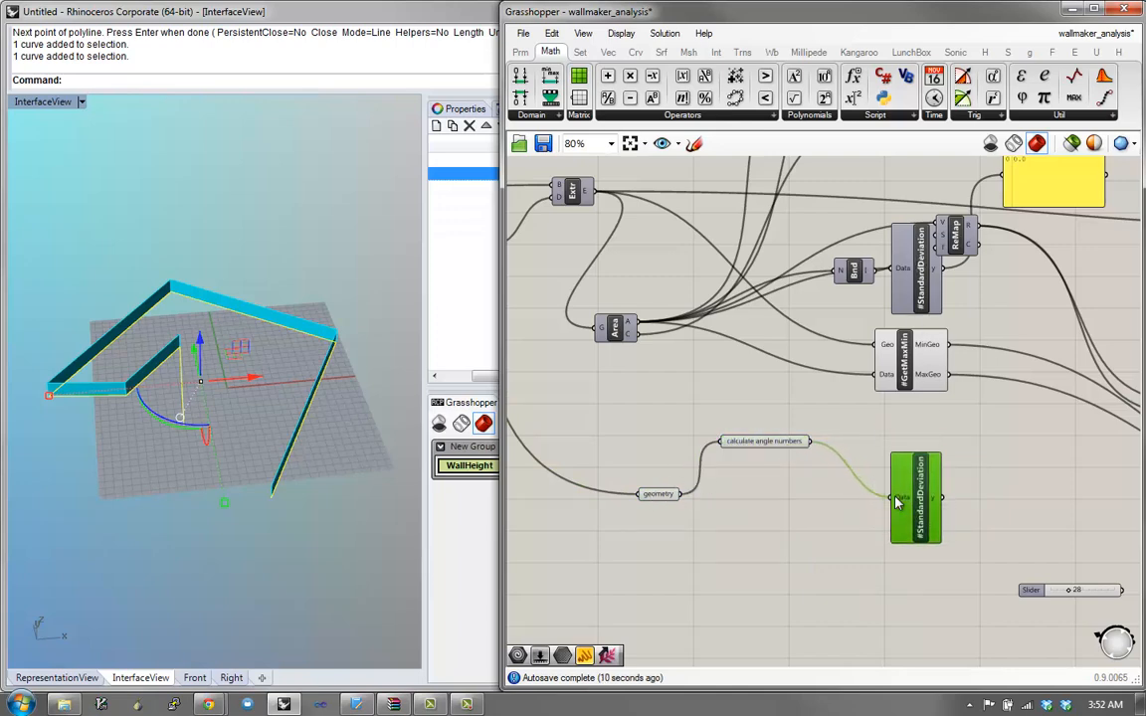
drag(790, 443, 797, 442)
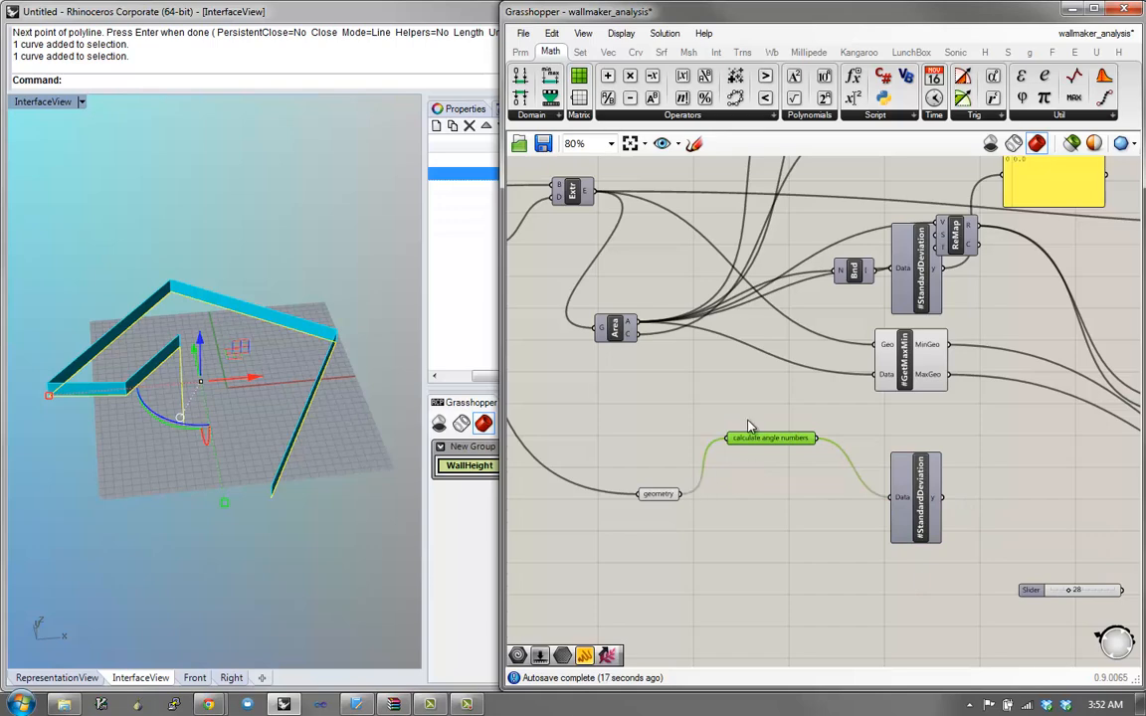
click(737, 466)
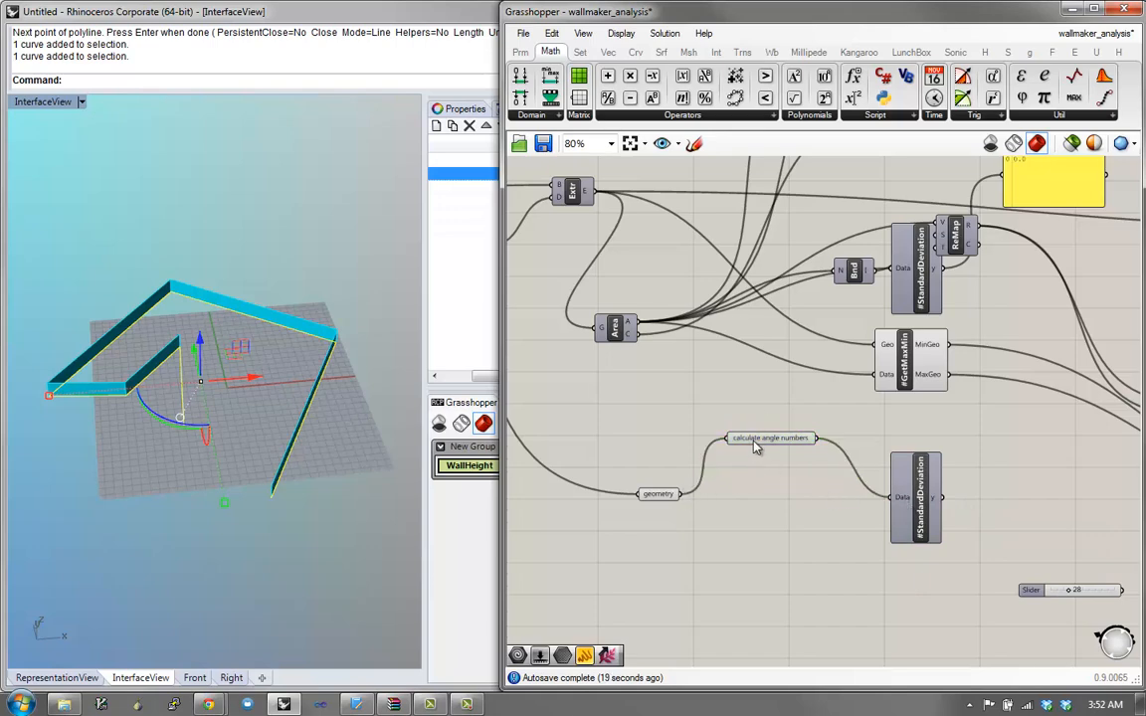
drag(753, 448, 753, 502)
drag(658, 502, 637, 502)
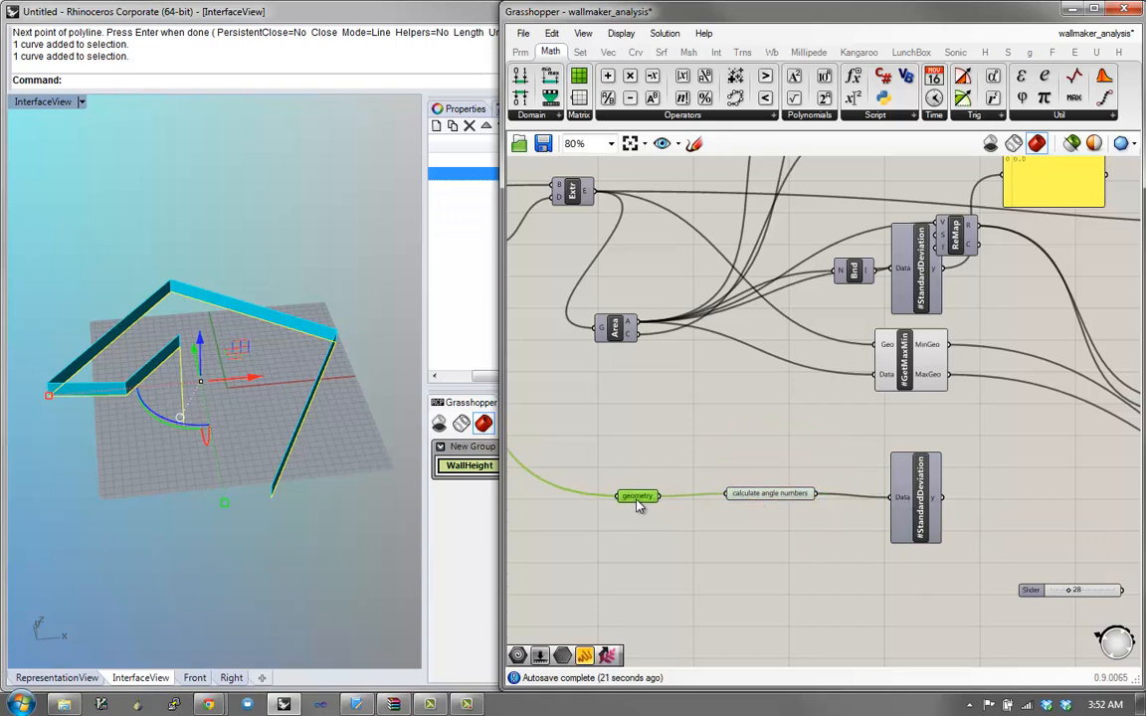
click(741, 495)
mouse_move(739, 495)
mouse_down()
mouse_move(724, 487)
mouse_move(741, 440)
mouse_move(720, 497)
mouse_move(726, 445)
mouse_move(774, 487)
mouse_move(761, 490)
mouse_up()
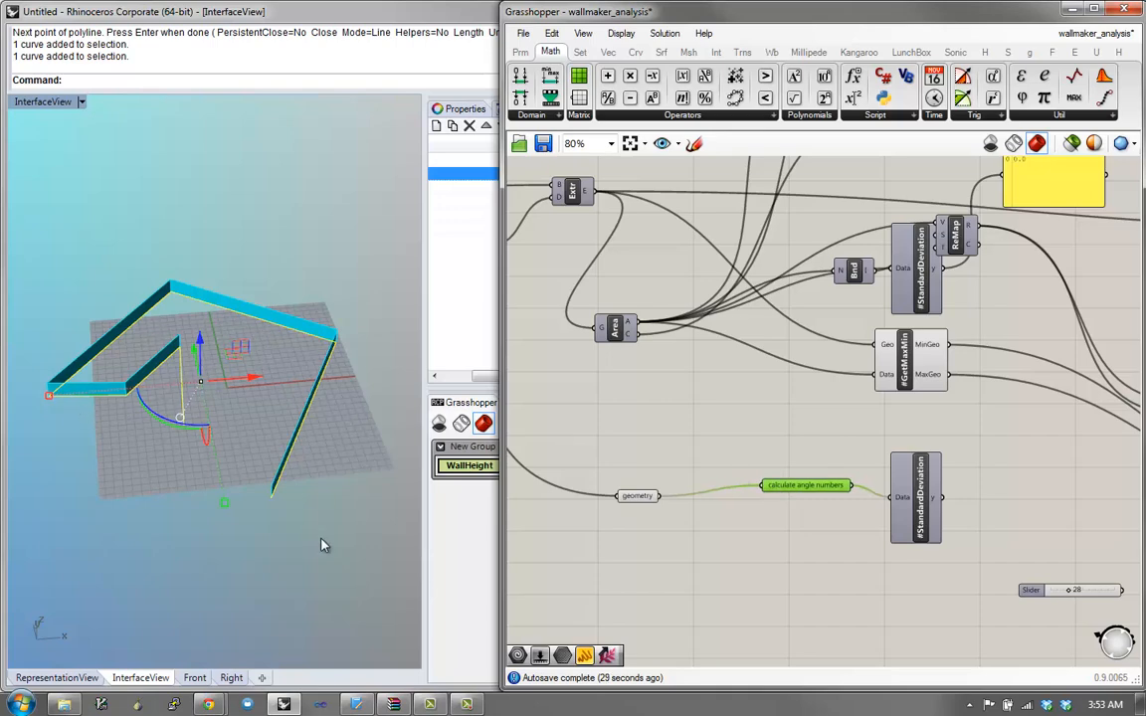
drag(935, 510, 1022, 503)
right_drag(812, 496, 850, 478)
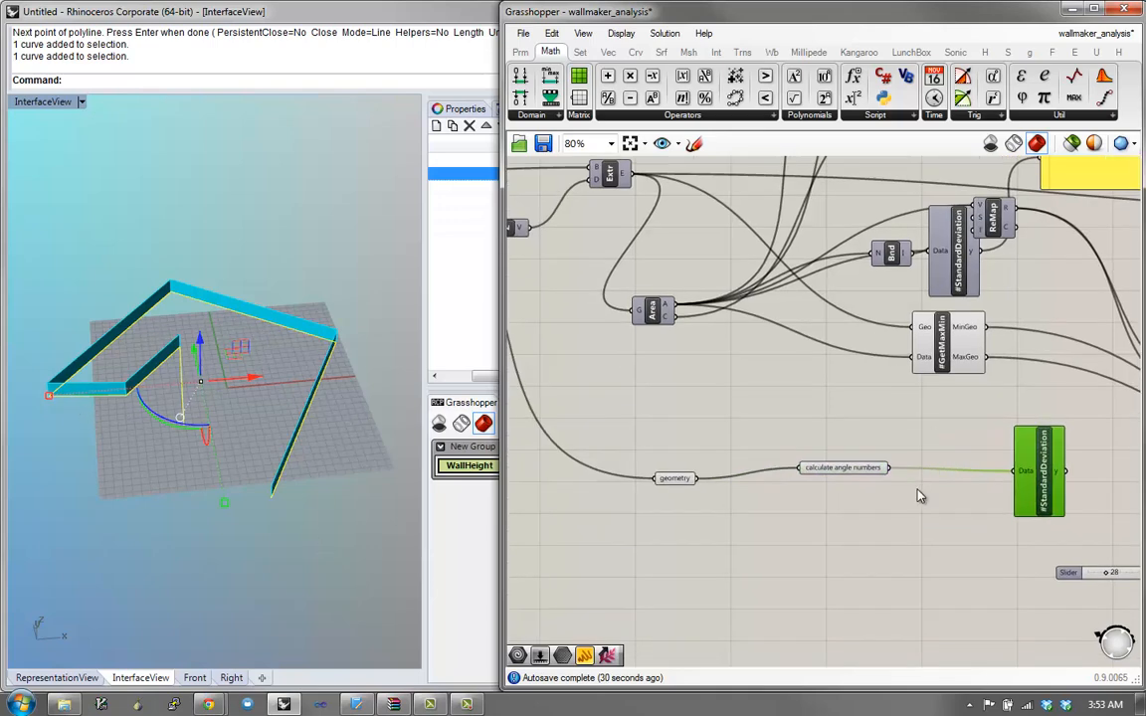
drag(850, 478, 821, 494)
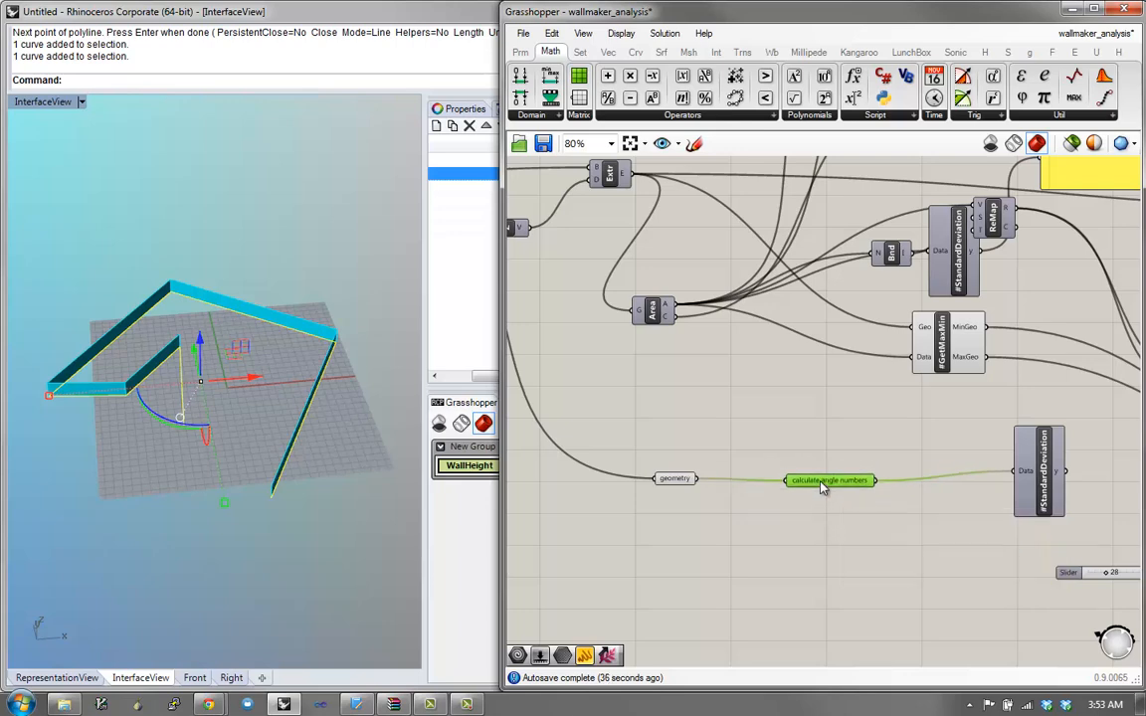
Step: Turn the "calculate angle numbers" parameter into a cluster and rename the cluster's output "angles"
middle_click(822, 487)
click(820, 434)
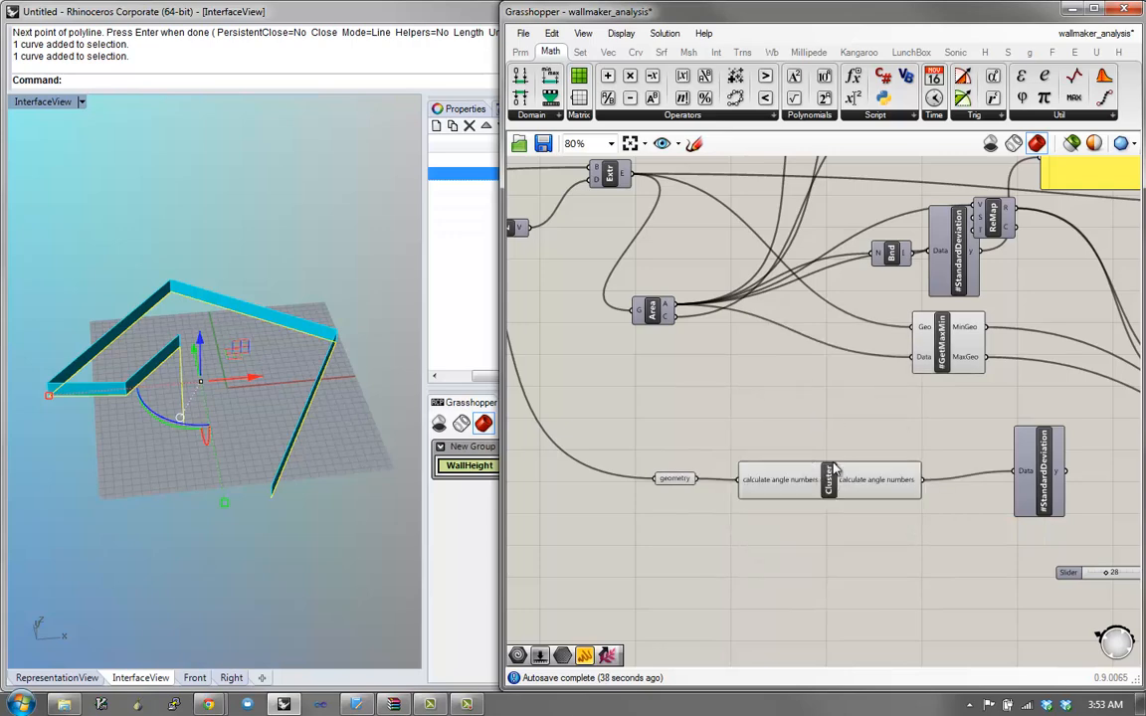
drag(830, 494, 841, 481)
right_click(908, 466)
triple_click(946, 471)
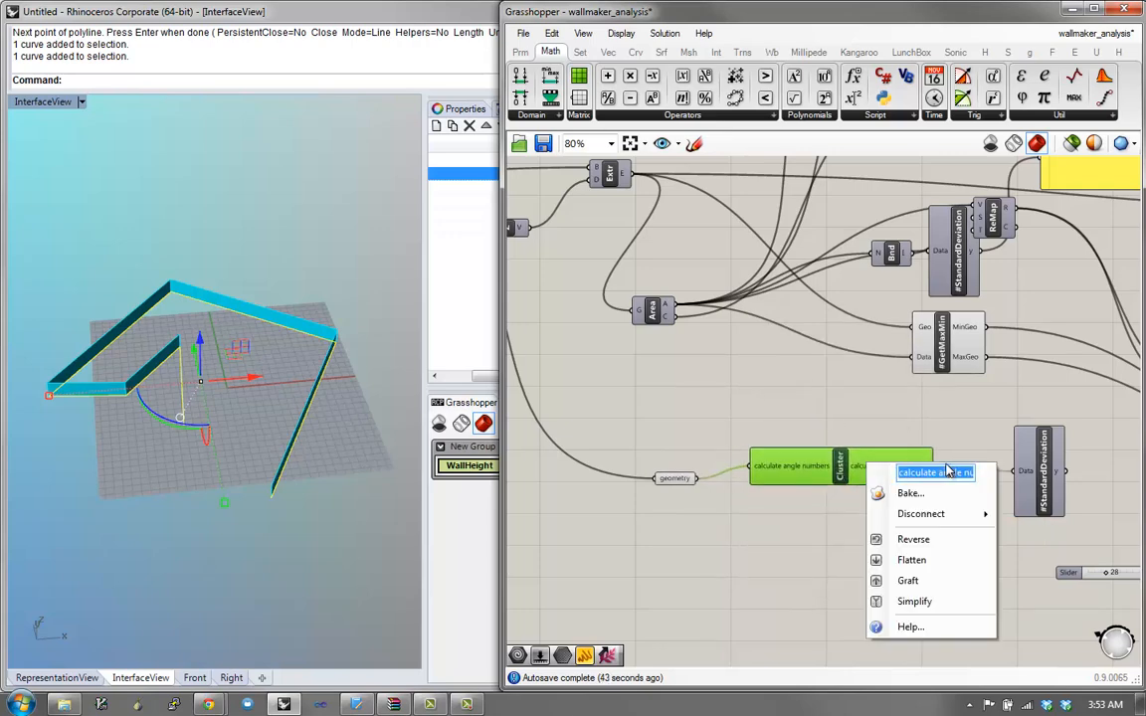
text(angles)
key(Return)
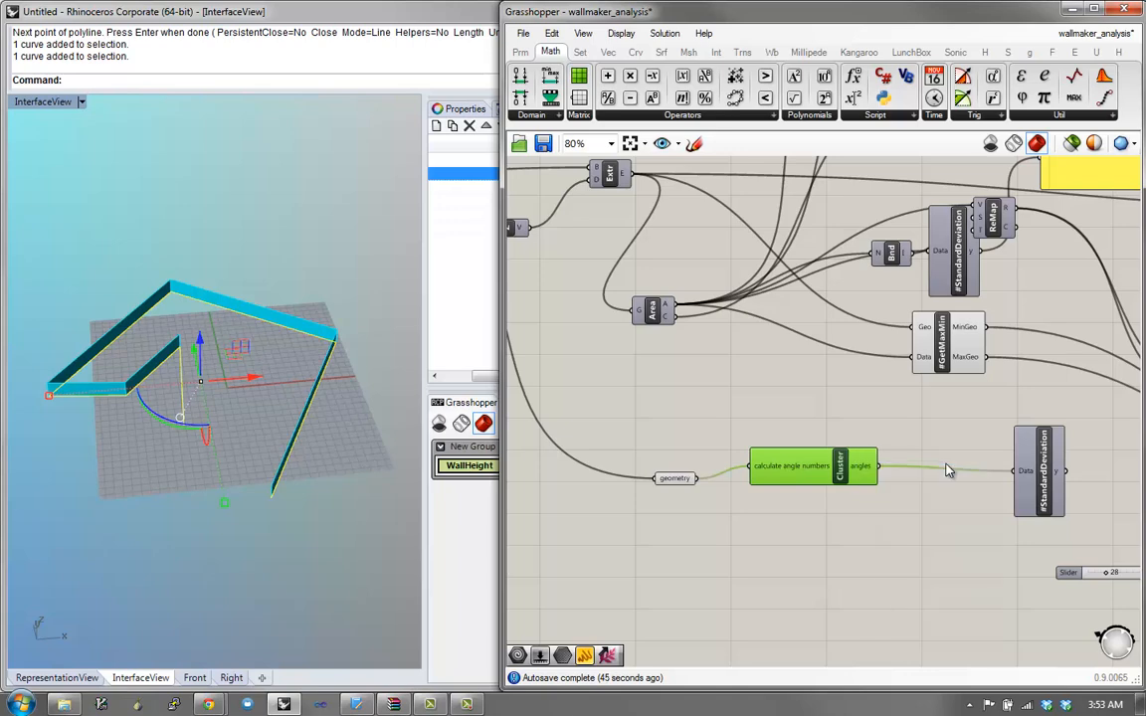
Step: Rename the new cluster's input "line", and realign the geometry parameter and the cluster
right_click(779, 475)
triple_click(844, 353)
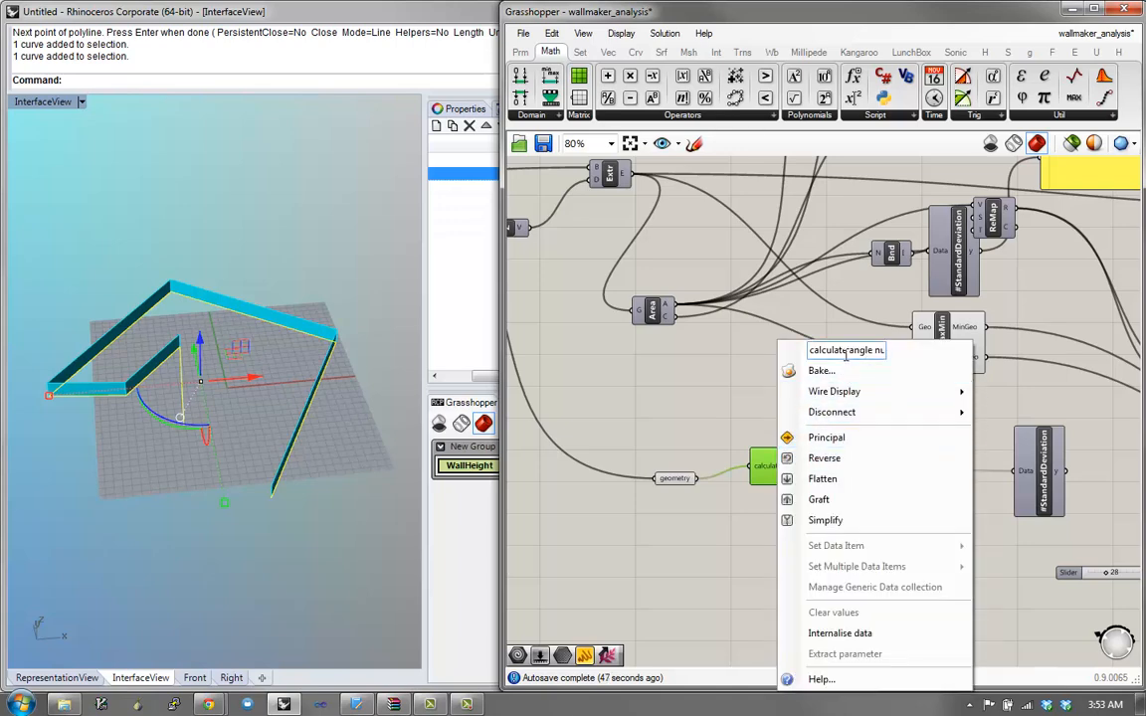
text(line)
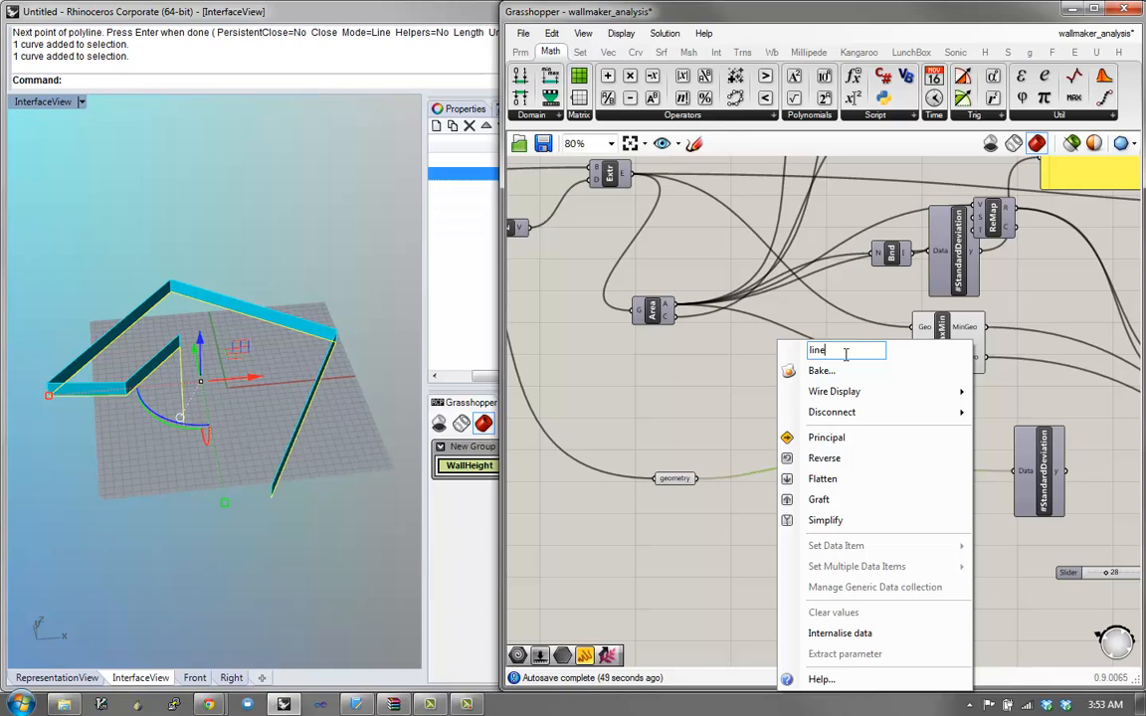
click(724, 403)
mouse_move(848, 477)
mouse_down()
mouse_move(818, 477)
mouse_move(850, 499)
mouse_move(844, 478)
mouse_up()
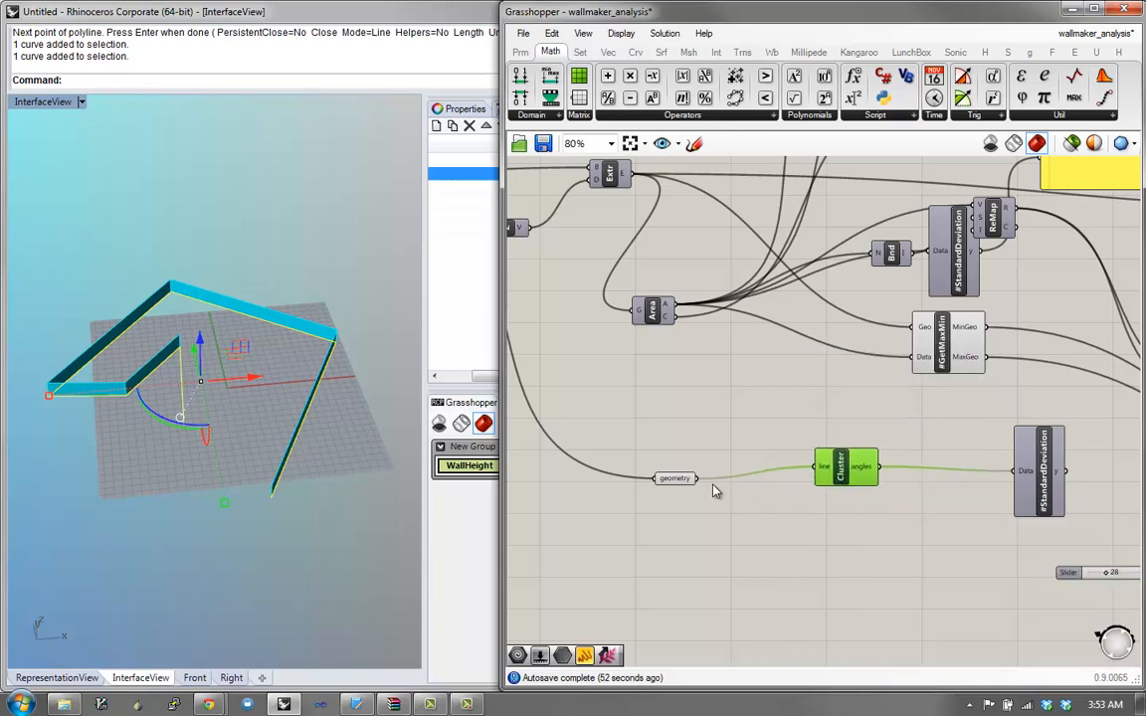
drag(686, 484, 696, 468)
mouse_move(848, 473)
mouse_down()
mouse_move(833, 460)
mouse_move(842, 463)
mouse_up()
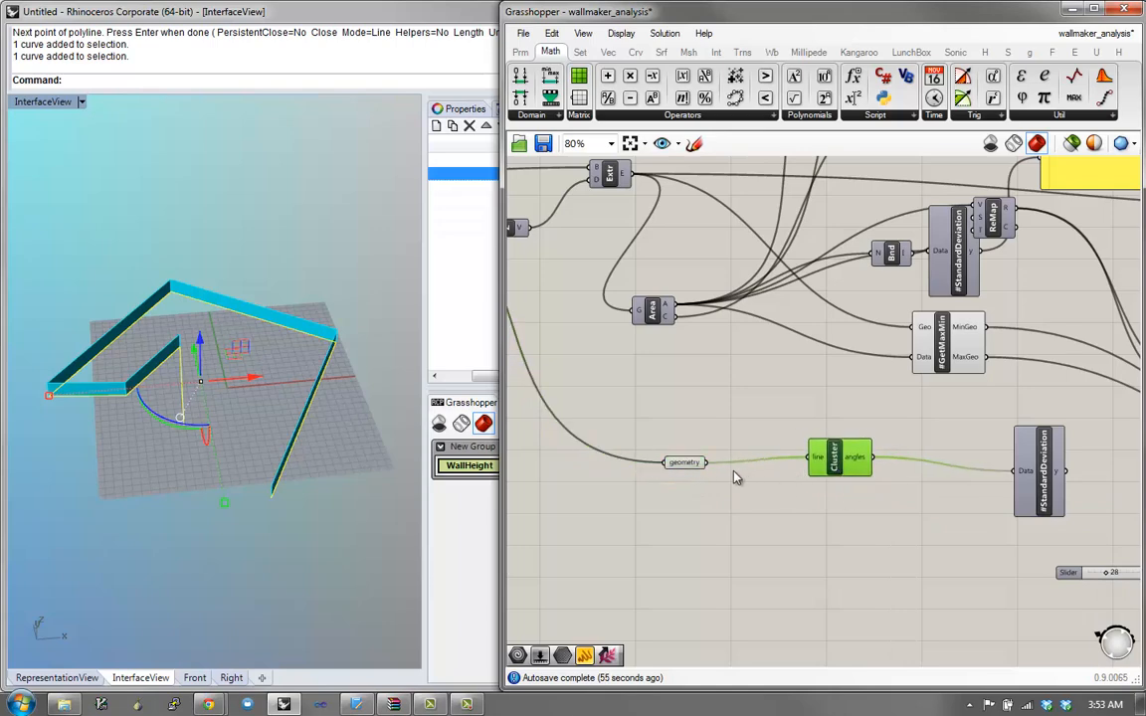
Step: Name the new cluster "#CalculateAngles" and move the copied #StandardDeviation cluster closer to it
right_click(845, 459)
text(#)
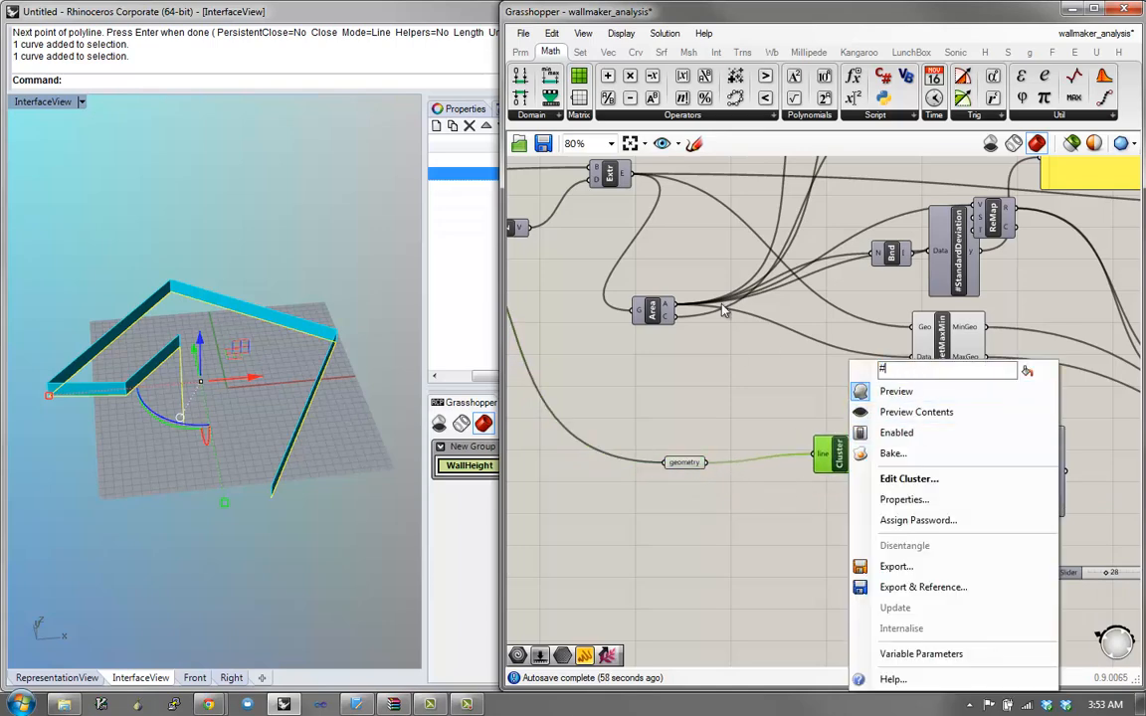
text(CalculateAn)
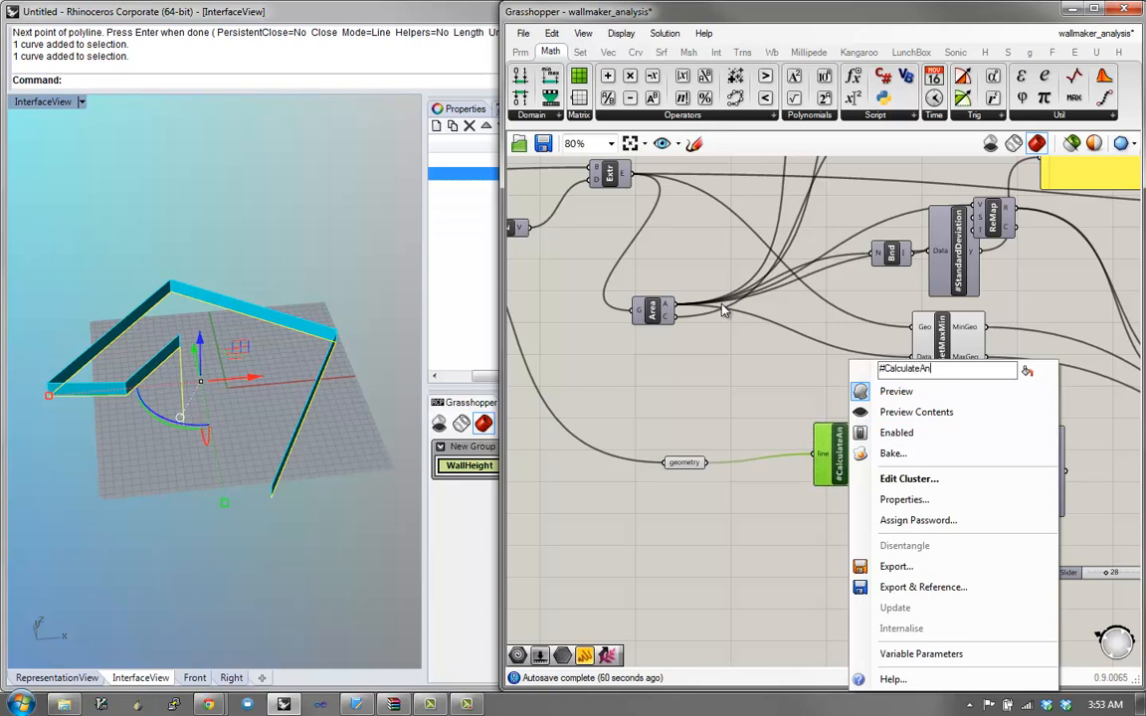
text(gles)
key(Return)
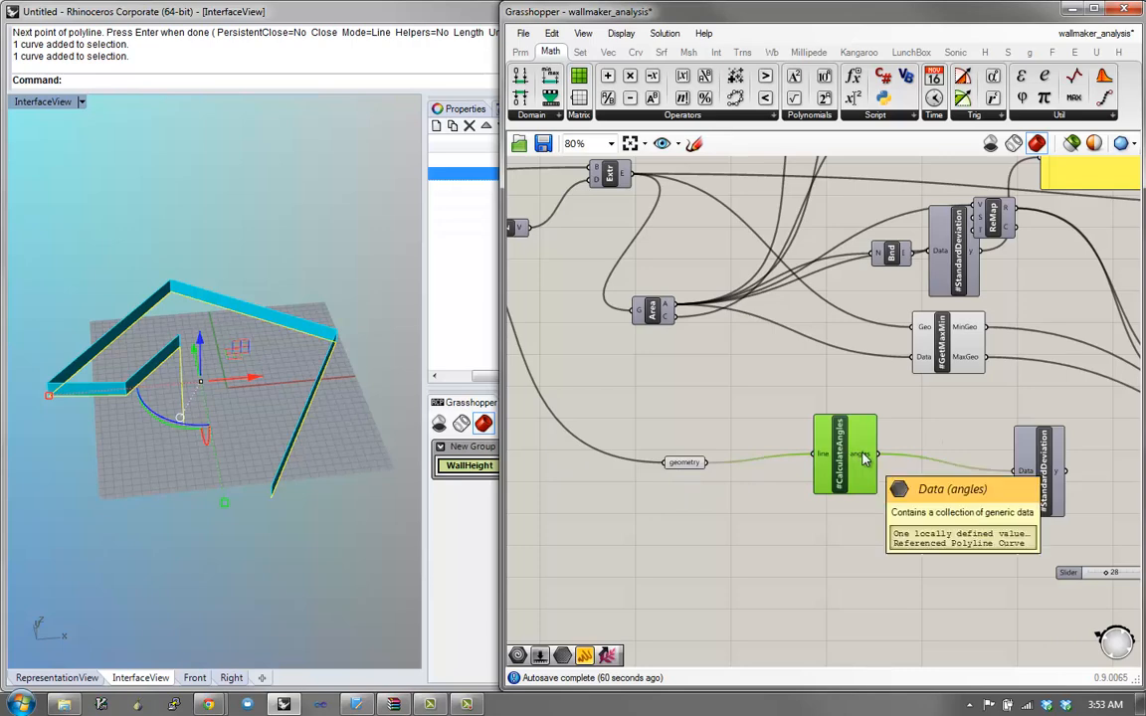
drag(1027, 497, 950, 480)
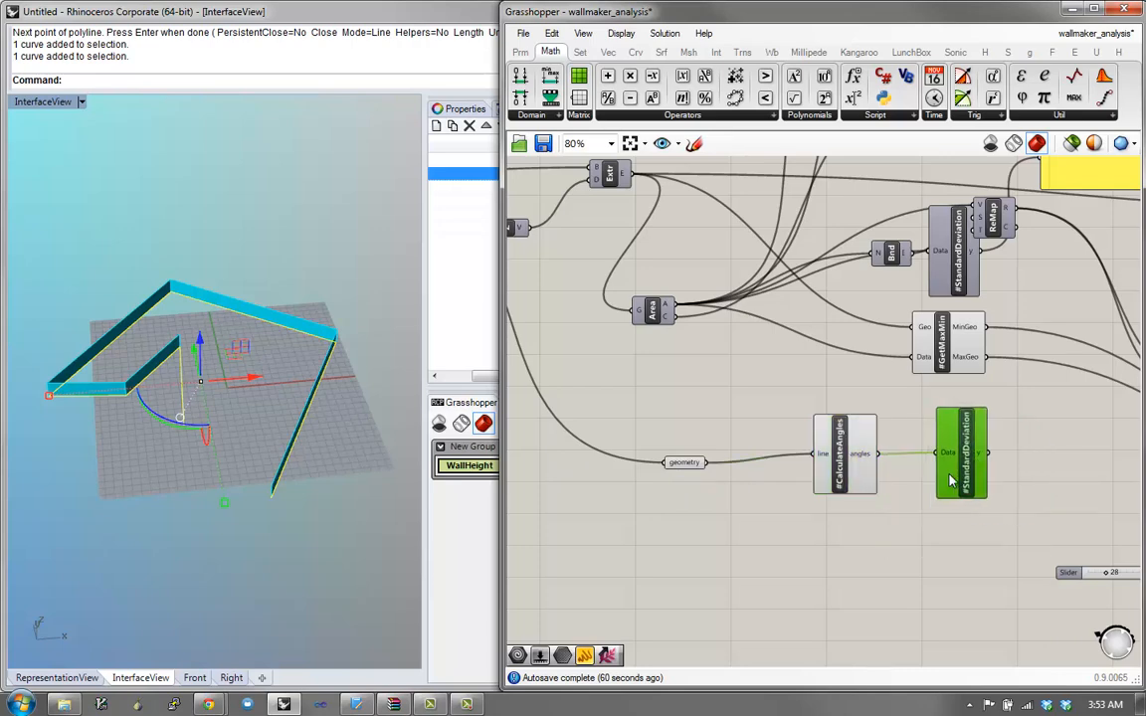
Step: Open the #CalculateAngles cluster for editing and spread its input, middle parameter and output far apart
double_click(842, 459)
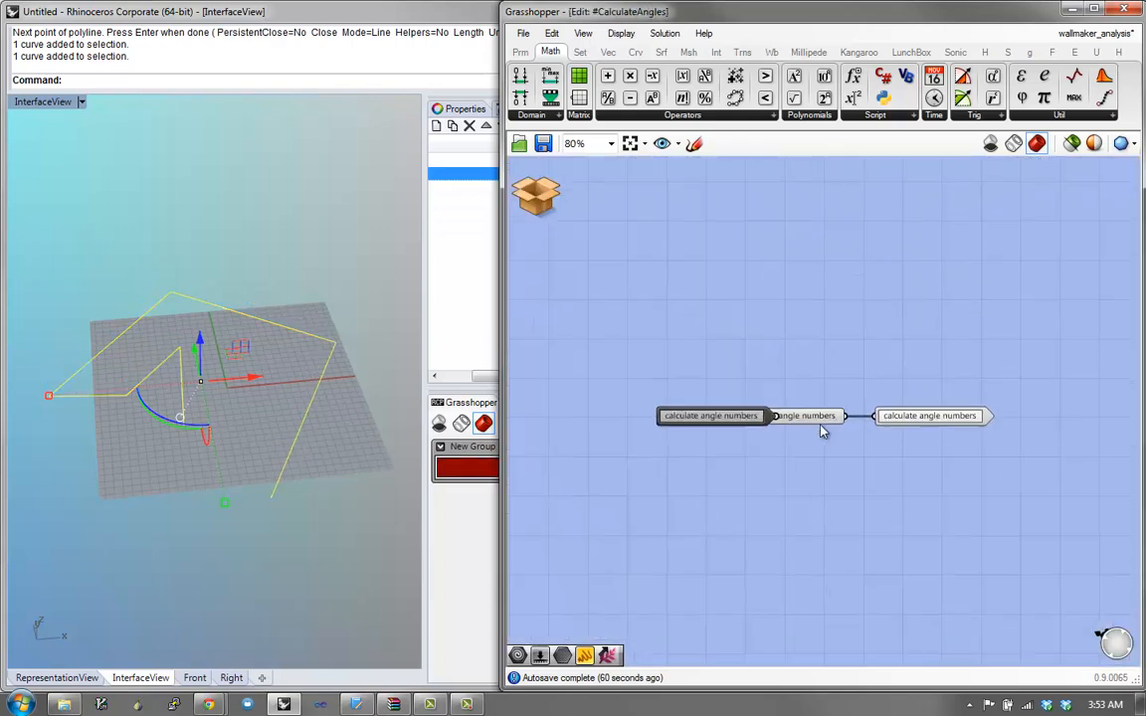
right_drag(765, 417, 913, 433)
drag(871, 430, 670, 374)
right_drag(962, 414, 792, 431)
drag(880, 448, 1084, 381)
drag(791, 449, 684, 398)
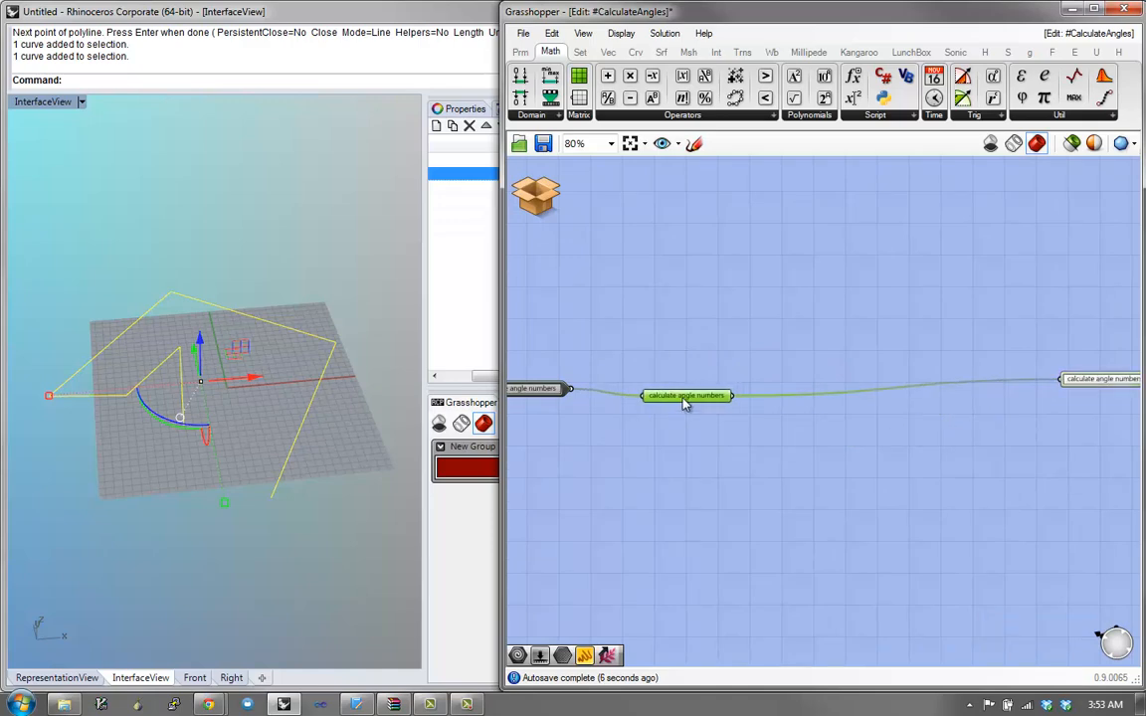
right_click(684, 399)
click(598, 420)
right_drag(599, 419, 699, 439)
drag(773, 418, 741, 416)
right_drag(677, 374, 664, 406)
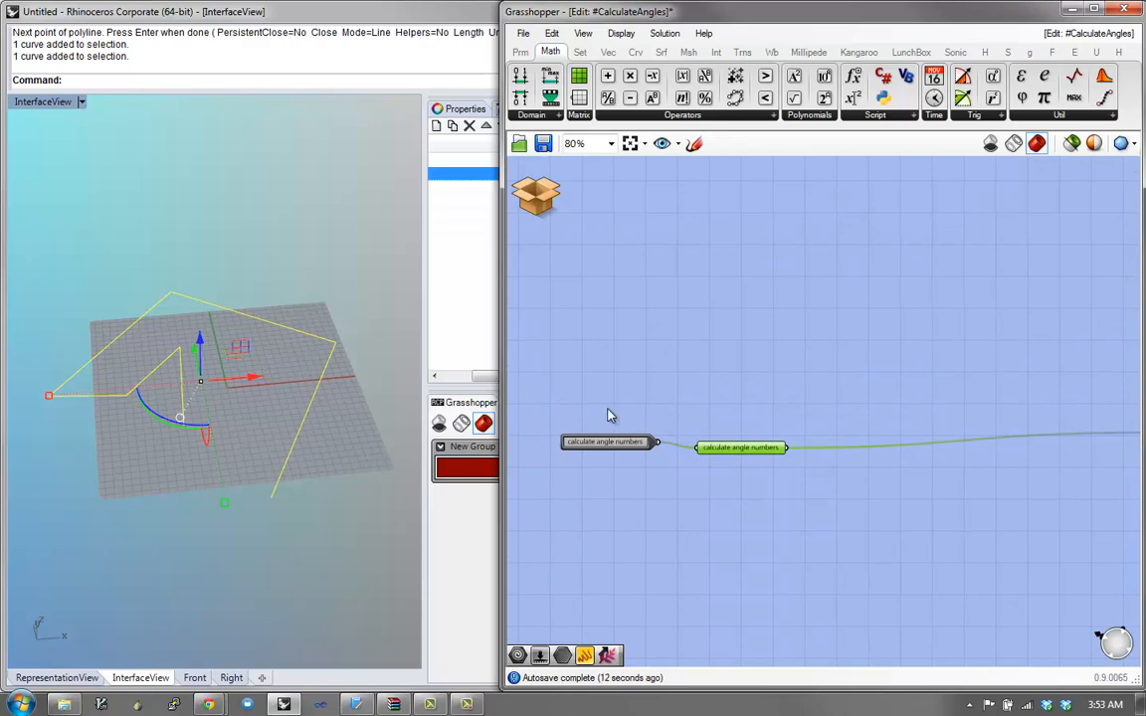
Step: Rename the middle parameter "geometry" and move it next to the cluster input
right_click(724, 449)
key(ctrl+a)
text(geometry)
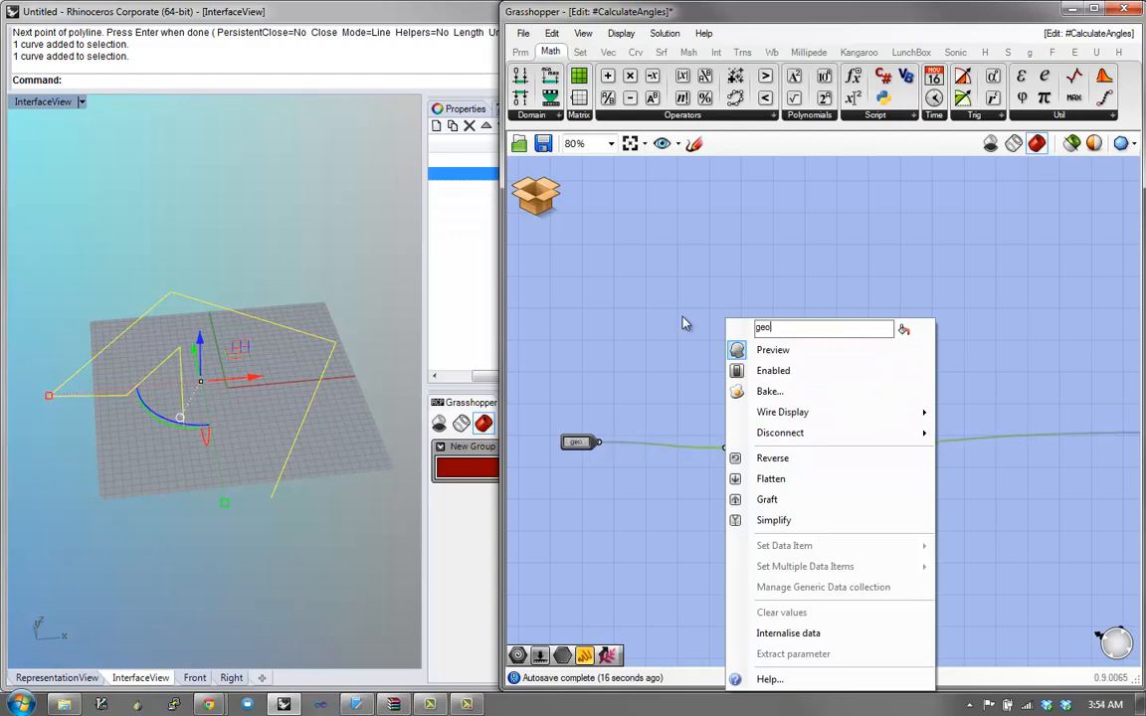
key(Return)
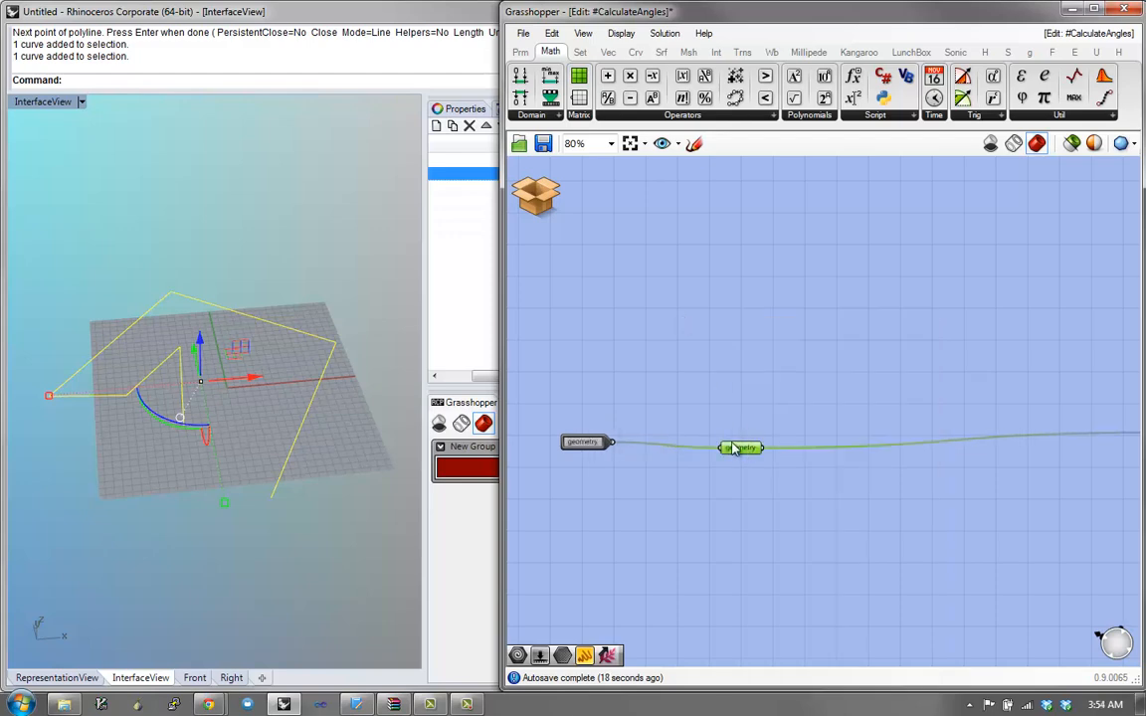
drag(738, 447, 654, 445)
click(695, 413)
Step: Inspect the data held by the geometry parameter and the matching polyline in the Rhino viewport
click(273, 268)
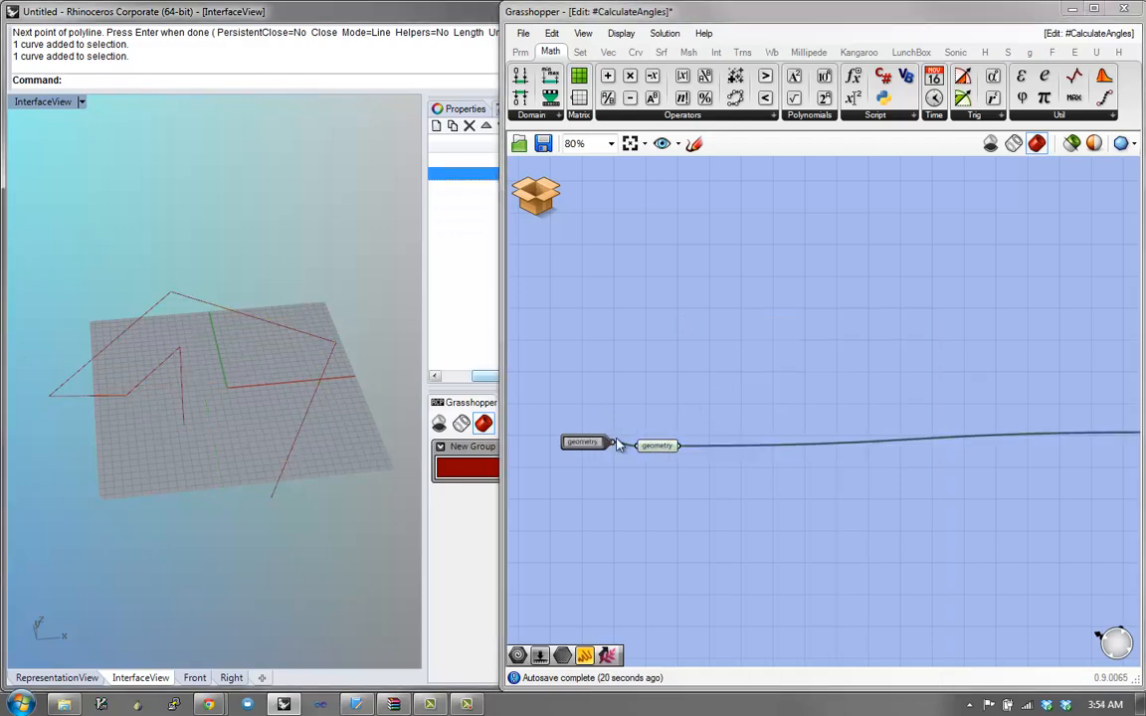
click(656, 447)
click(300, 282)
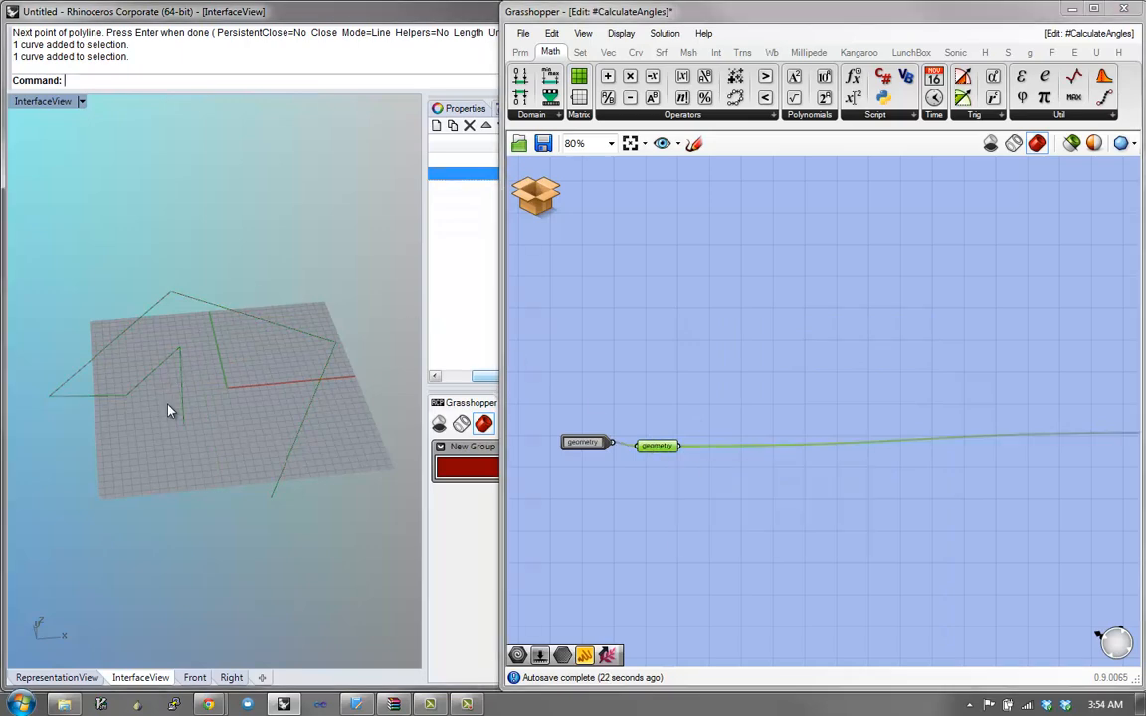
mouse_move(658, 449)
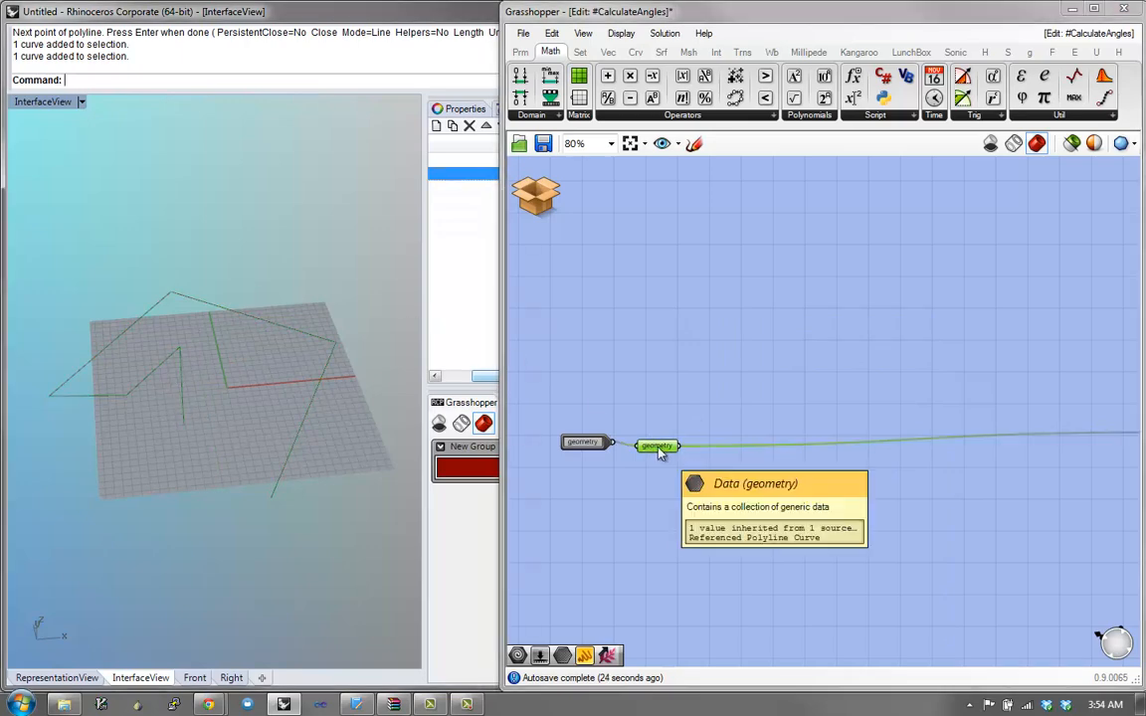
click(685, 404)
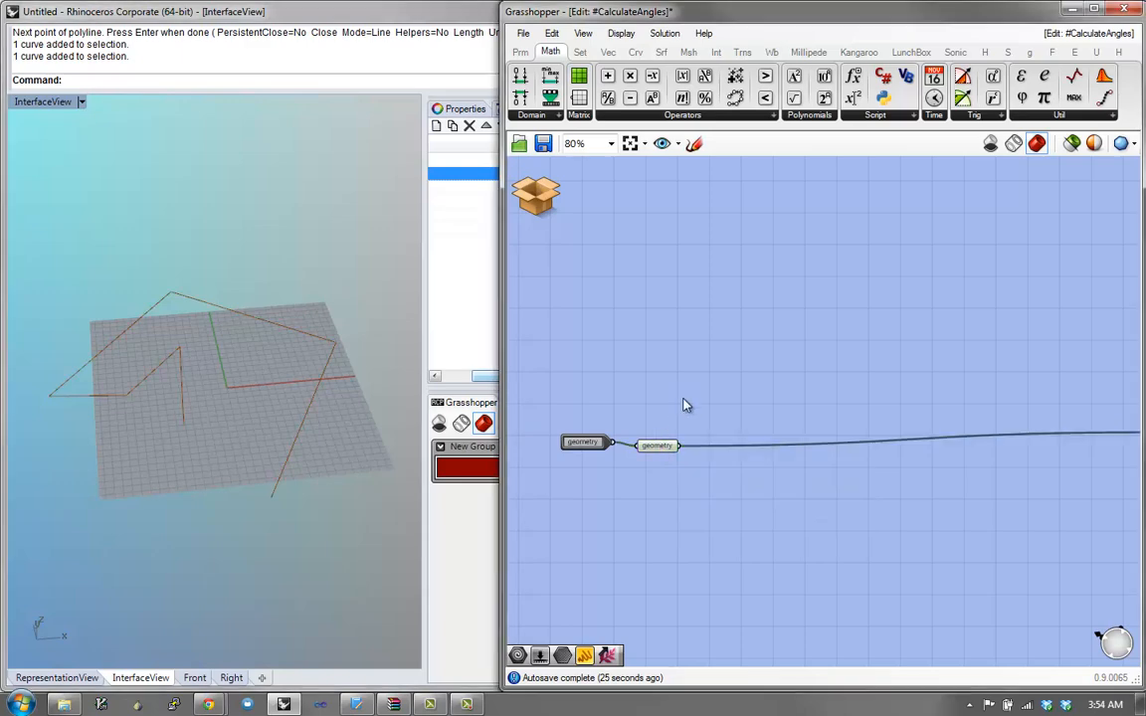
right_drag(688, 409, 729, 389)
scroll(730, 428, up, 1)
scroll(730, 432, down, 1)
right_drag(727, 437, 706, 476)
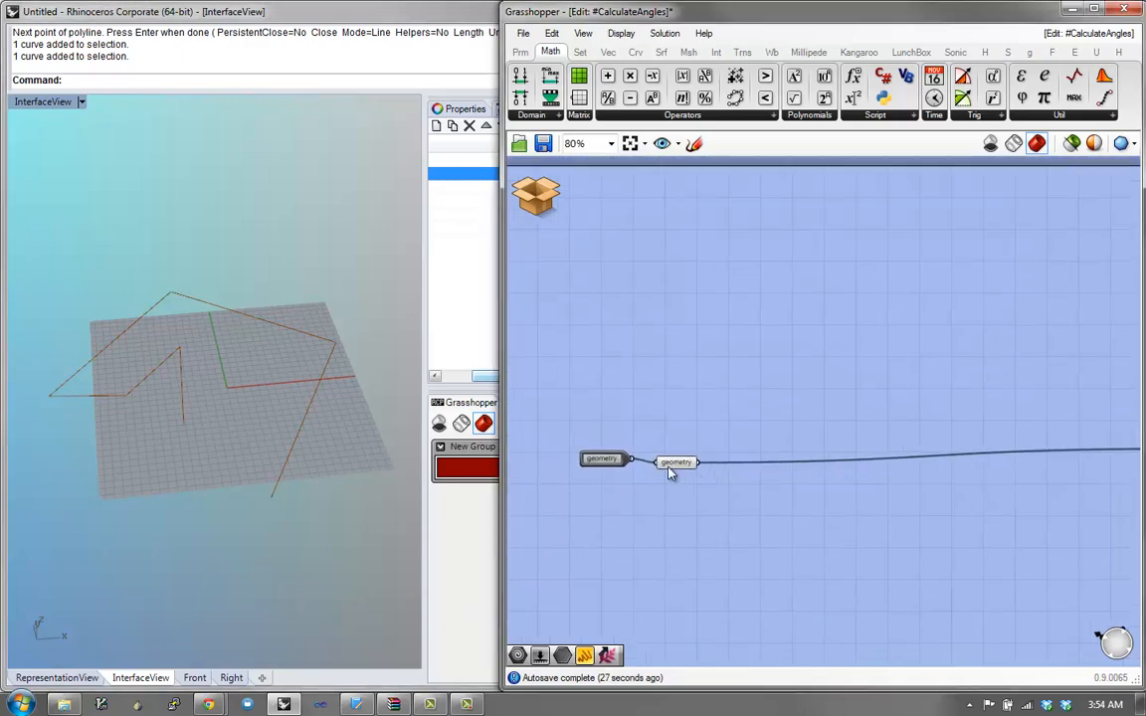
mouse_move(672, 472)
drag(670, 468, 677, 467)
click(693, 445)
right_drag(766, 472, 702, 467)
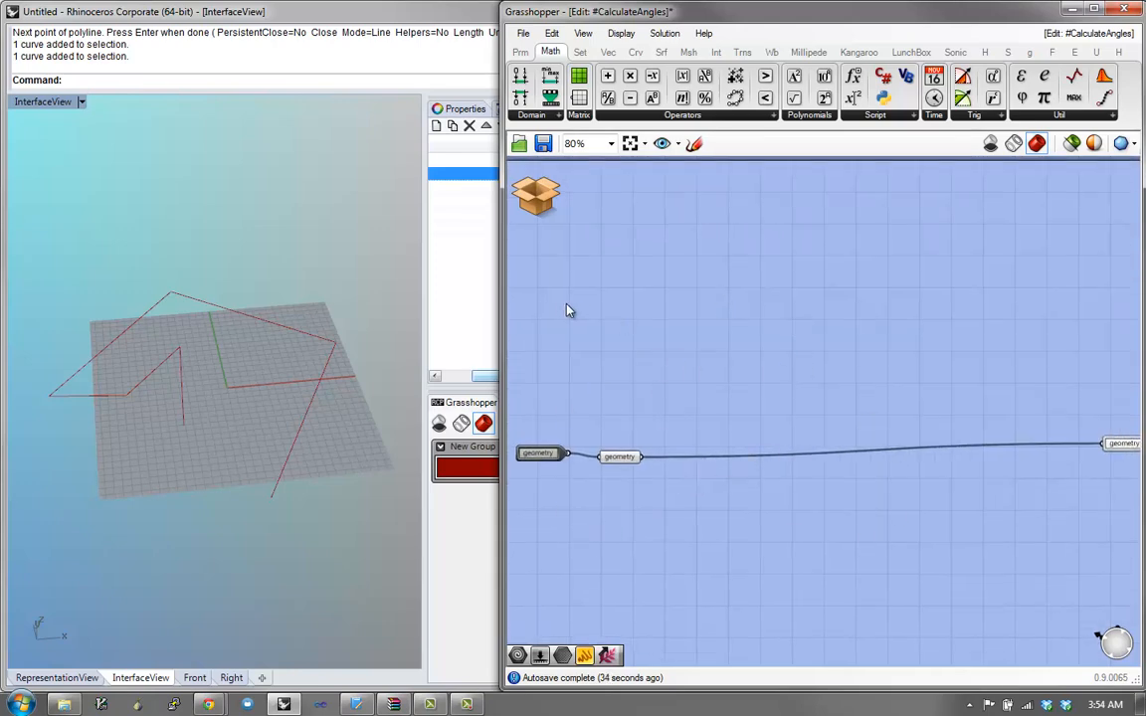
Step: Save and close the #CalculateAngles cluster, returning to the parent definition
click(542, 199)
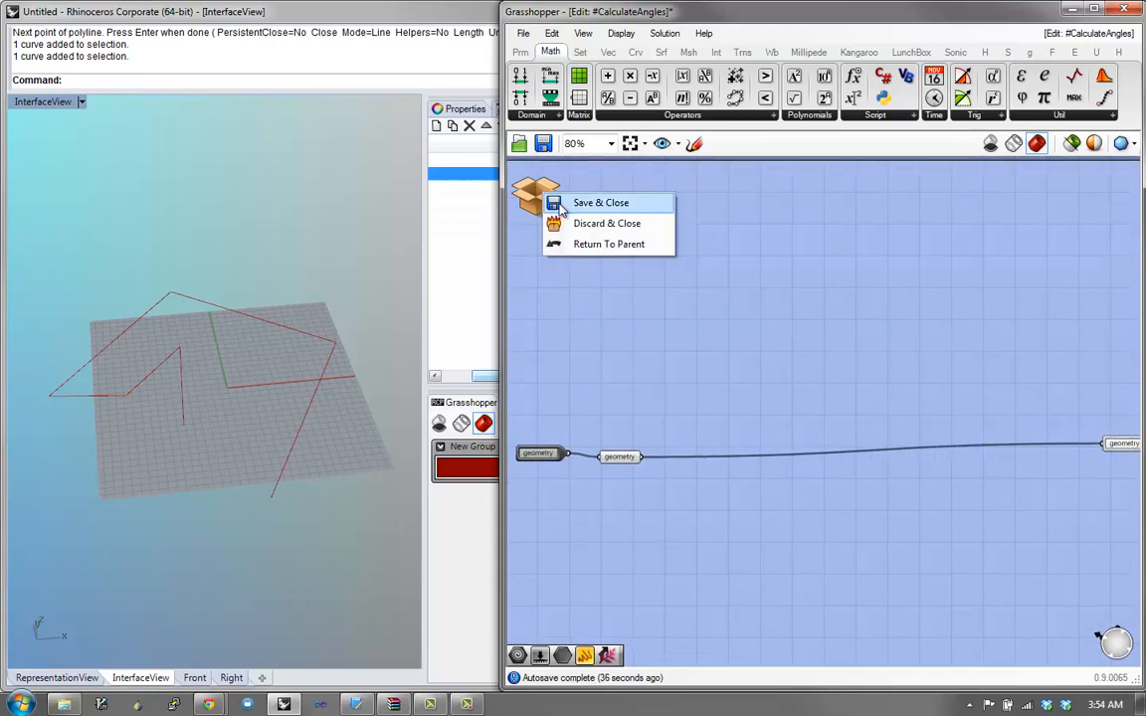
click(557, 199)
scroll(714, 455, down, 2)
scroll(774, 479, up, 2)
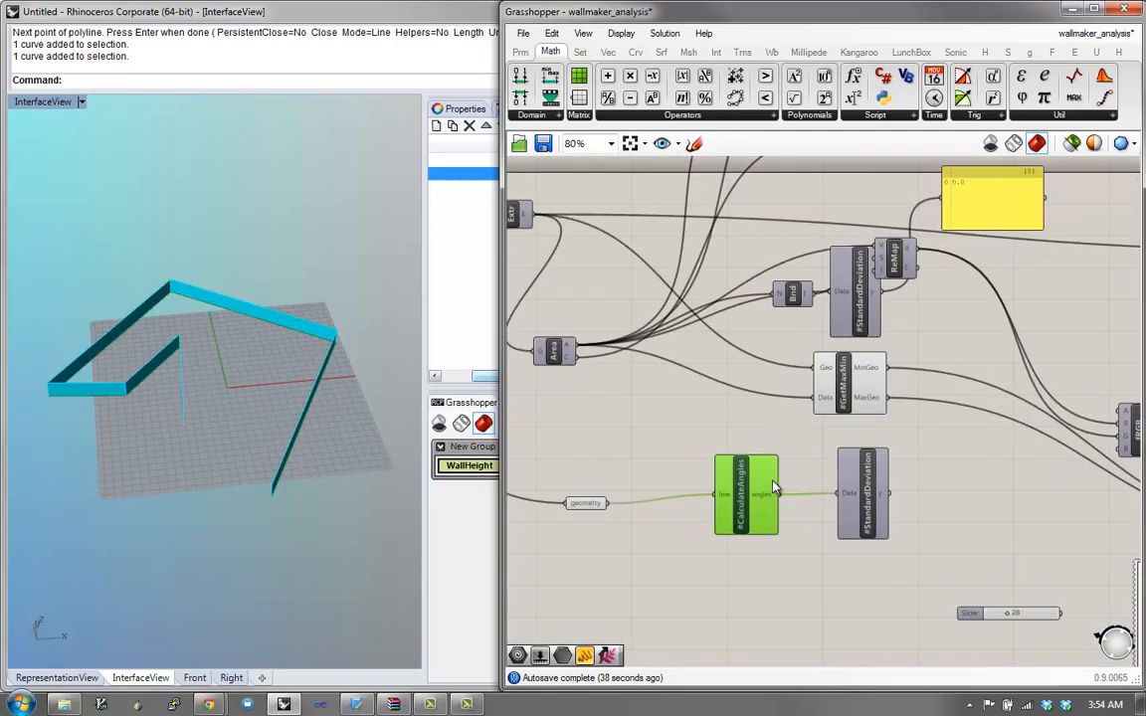
scroll(832, 390, down, 4)
scroll(696, 402, up, 2)
scroll(783, 423, up, 2)
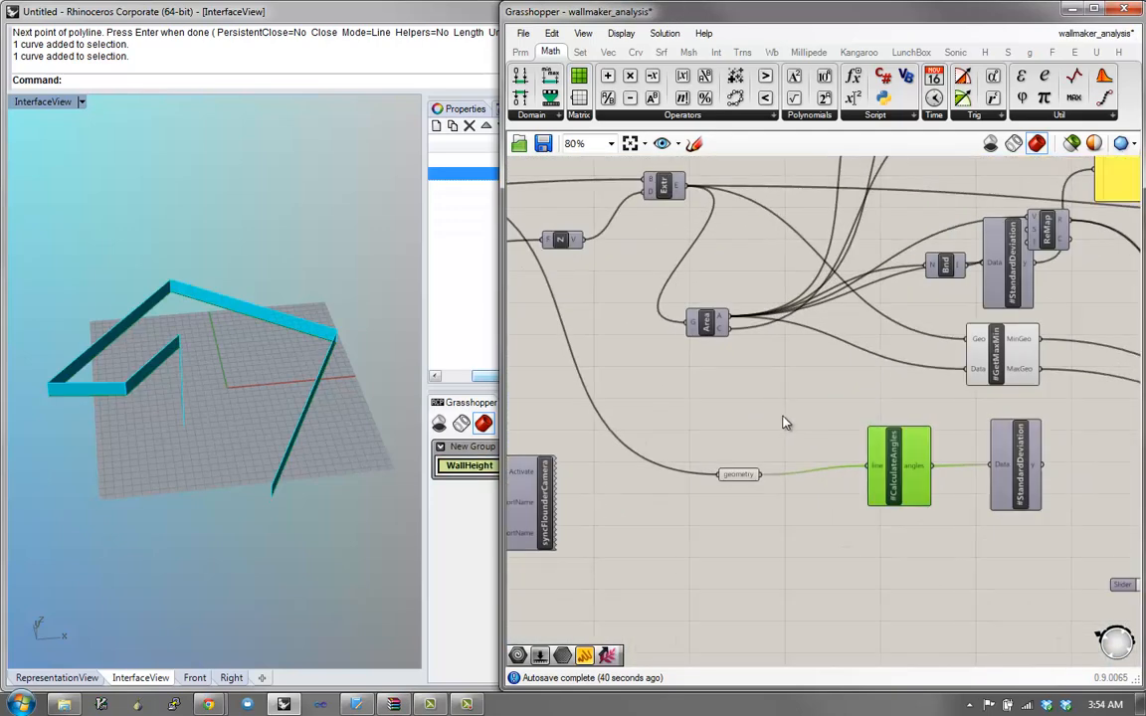
Step: Reopen the #CalculateAngles cluster for editing and align the middle geometry parameter with the cluster input
double_click(896, 468)
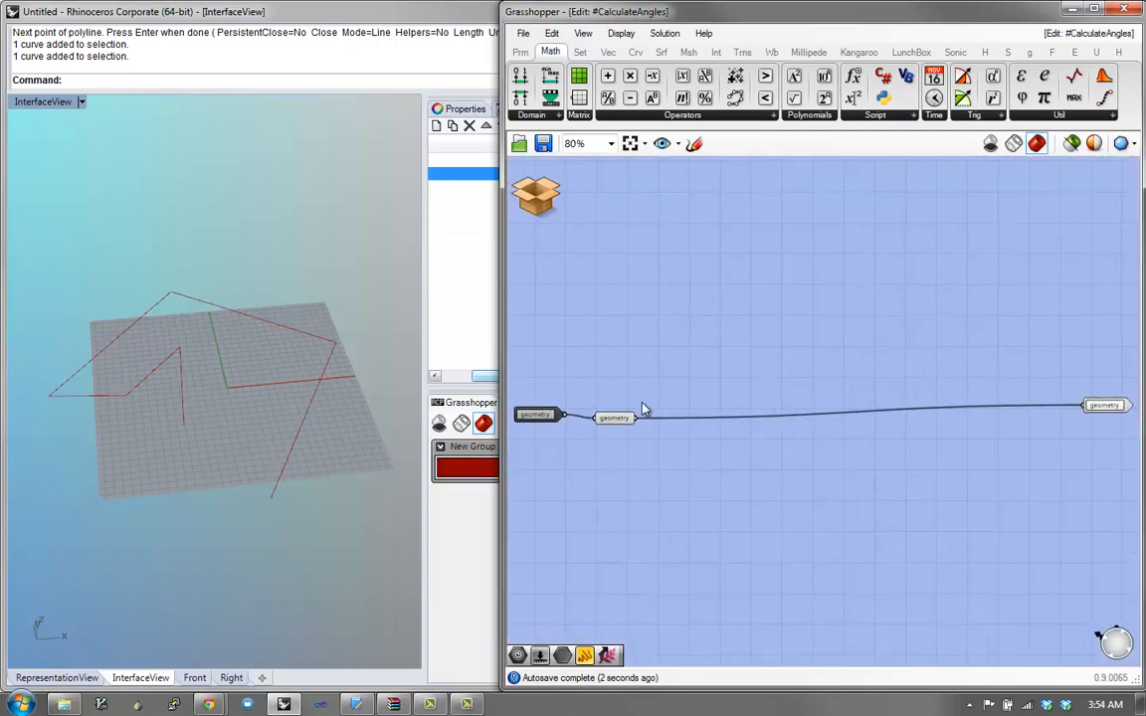
click(621, 416)
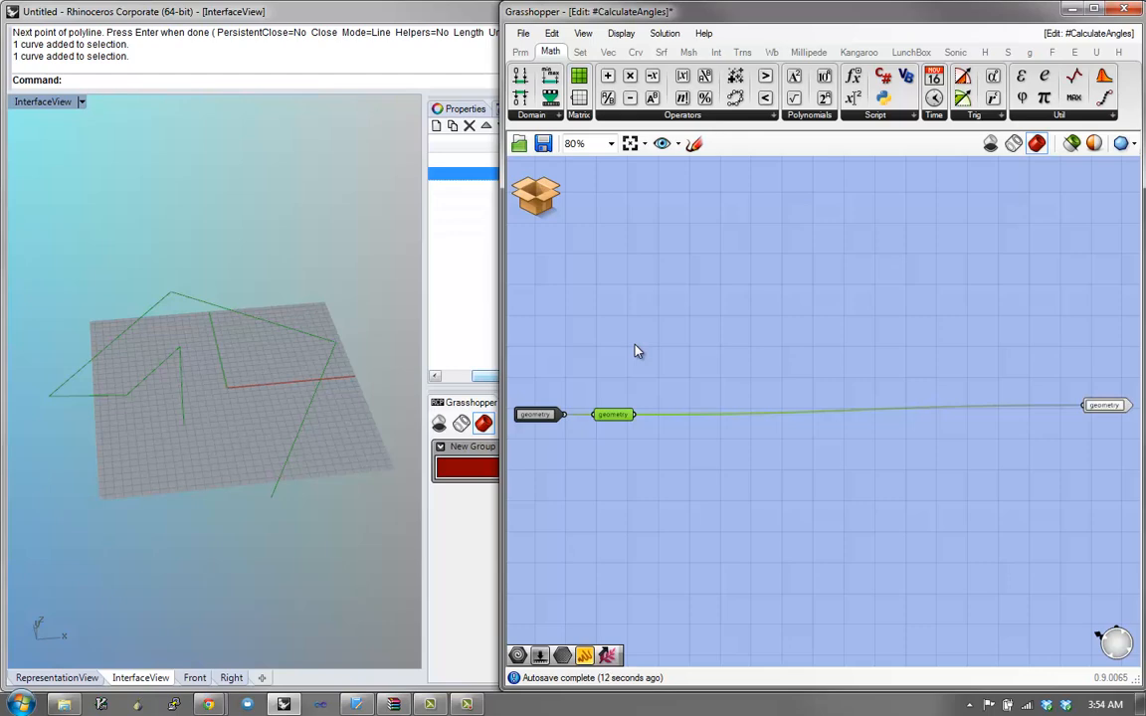
mouse_move(626, 415)
mouse_down()
mouse_move(680, 435)
mouse_move(679, 422)
mouse_move(643, 414)
mouse_up()
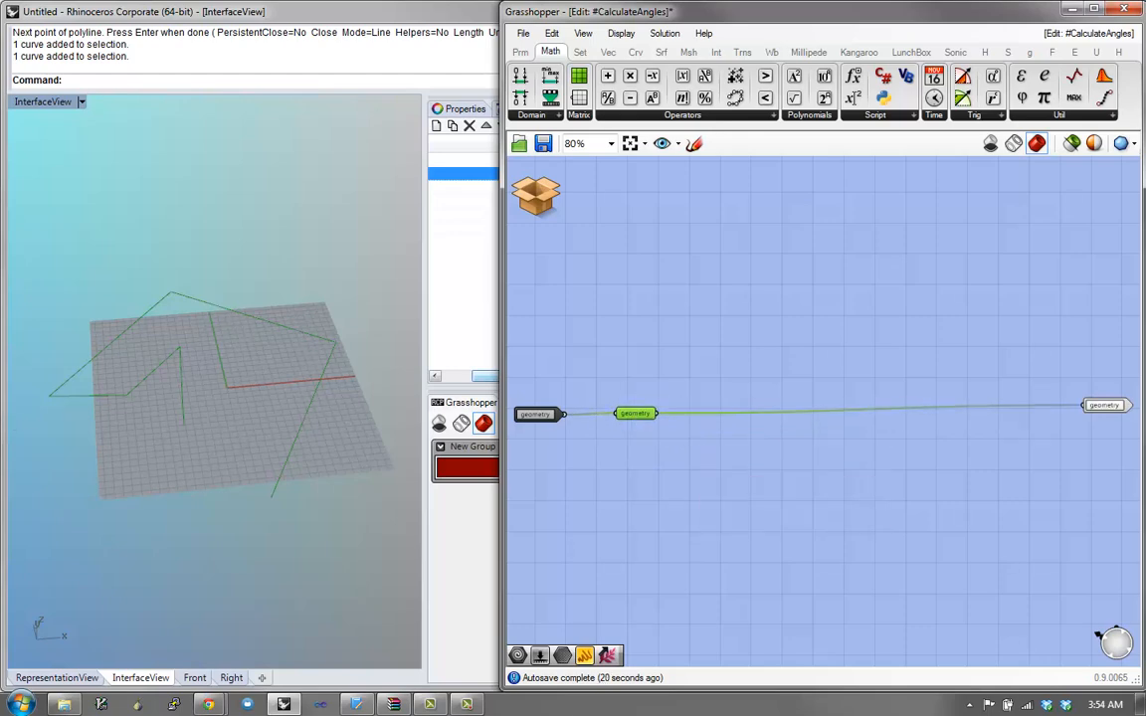
right_drag(276, 493, 305, 441)
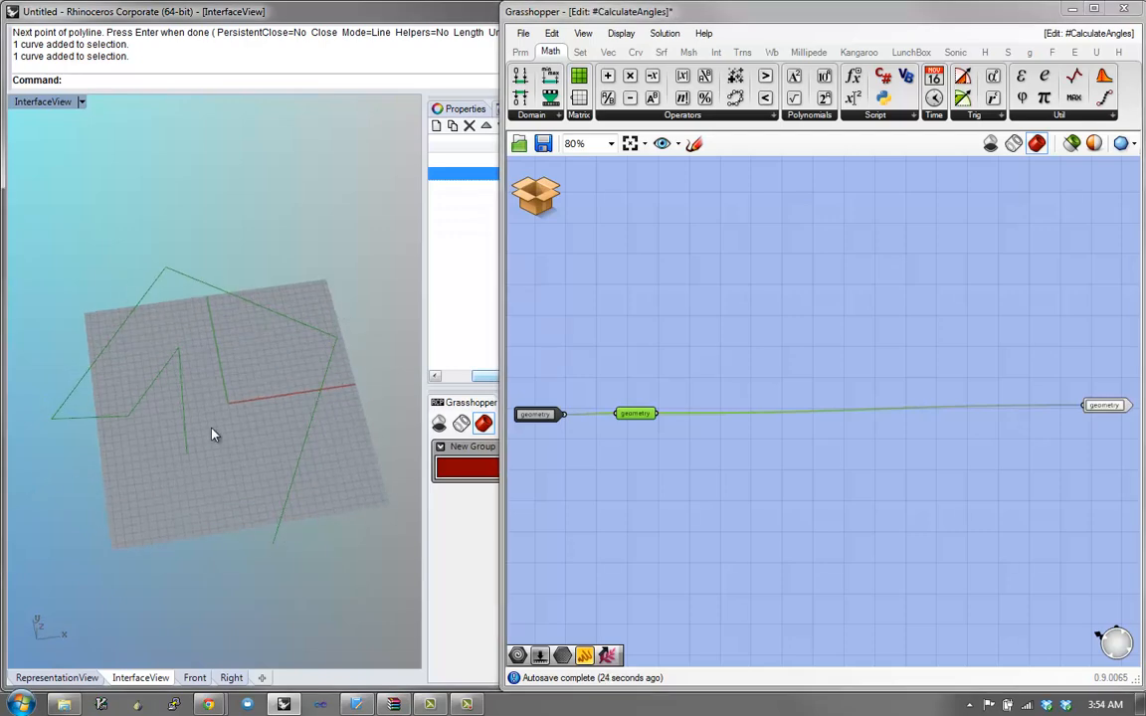
right_drag(212, 434, 172, 491)
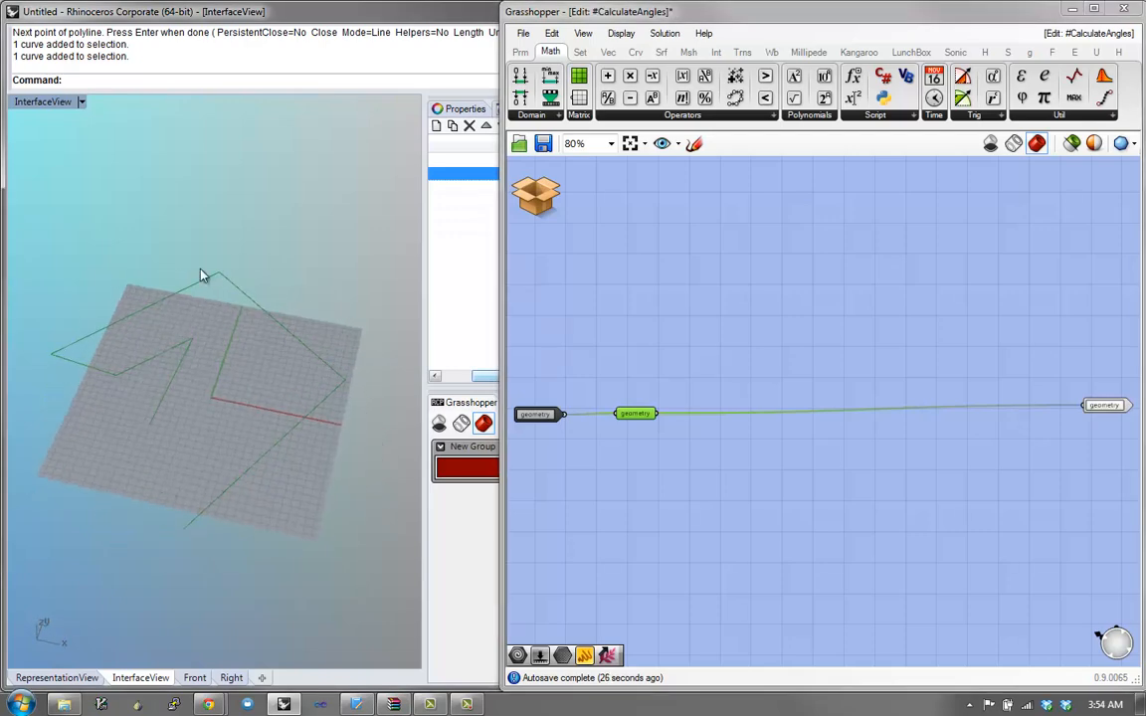
Step: Add a Shatter component from the curve division tools above the geometry wire
double_click(733, 381)
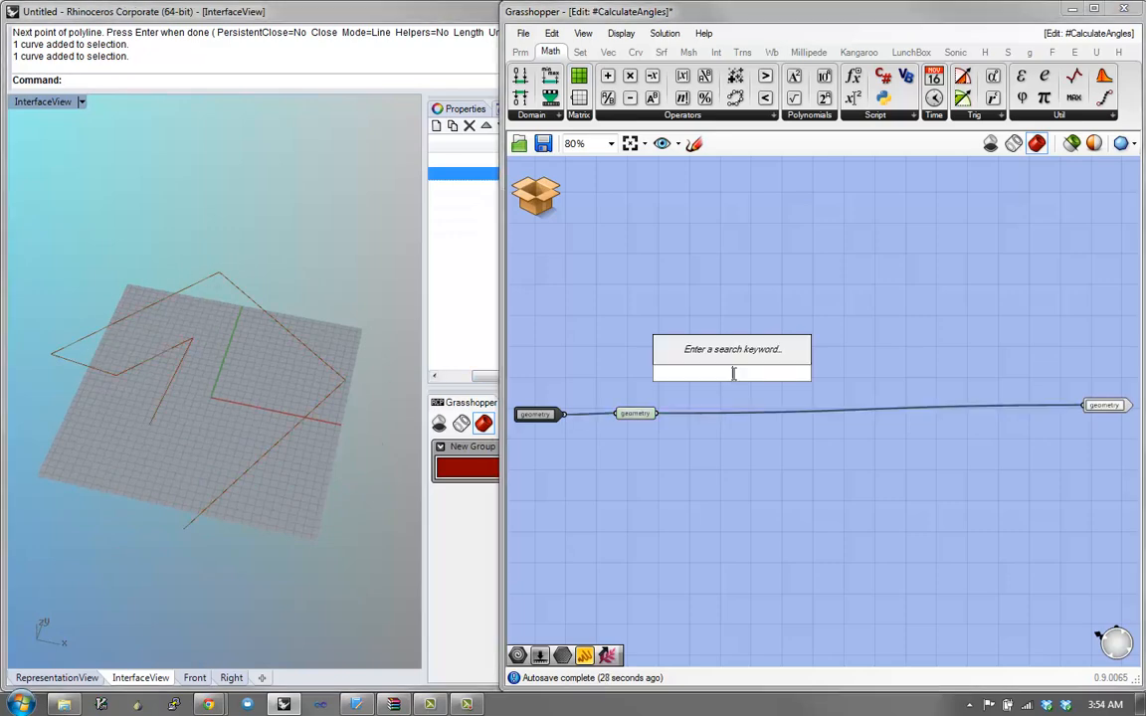
click(635, 53)
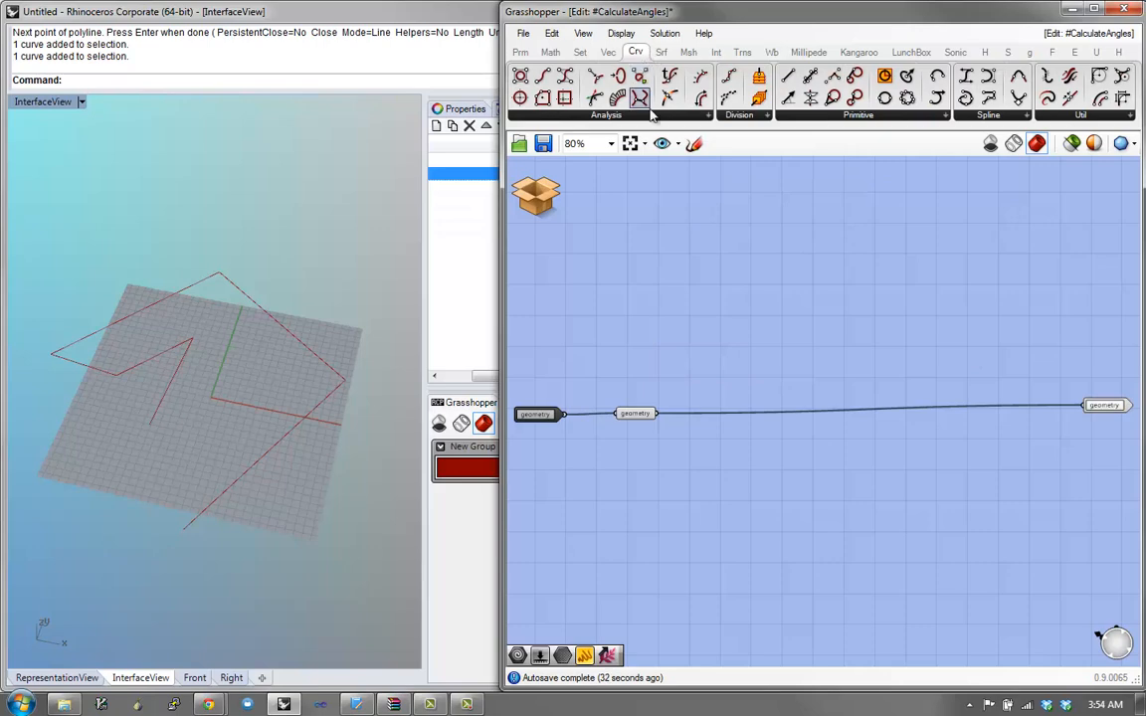
click(794, 116)
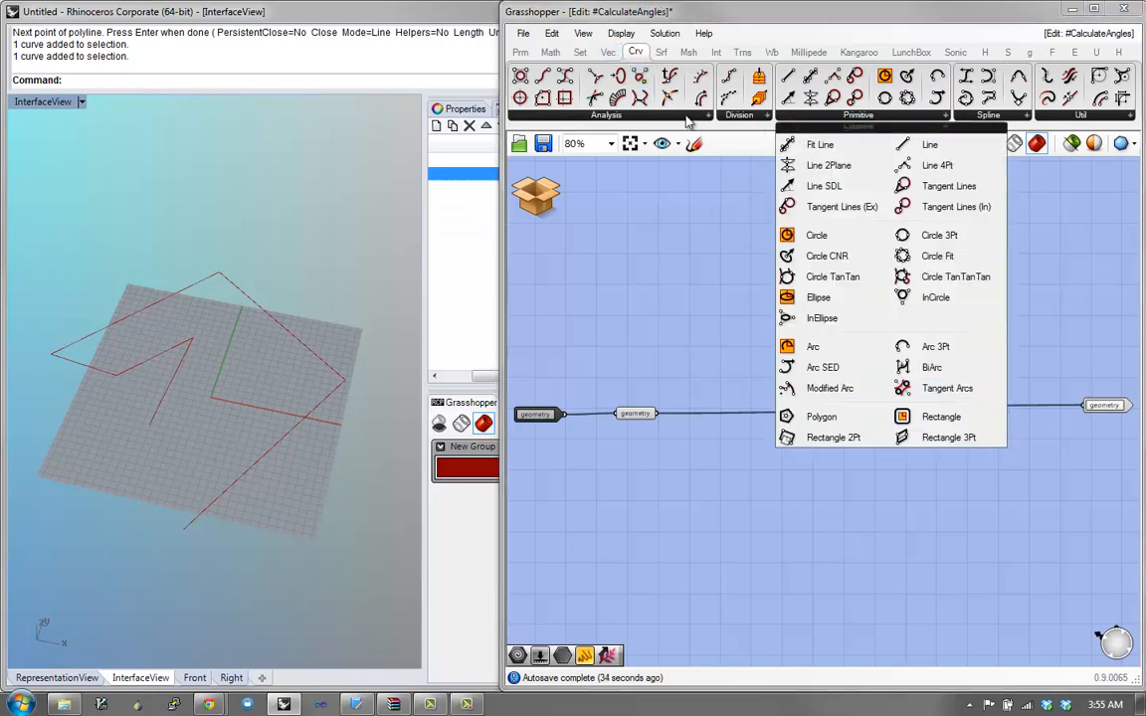
click(684, 117)
click(729, 113)
click(685, 118)
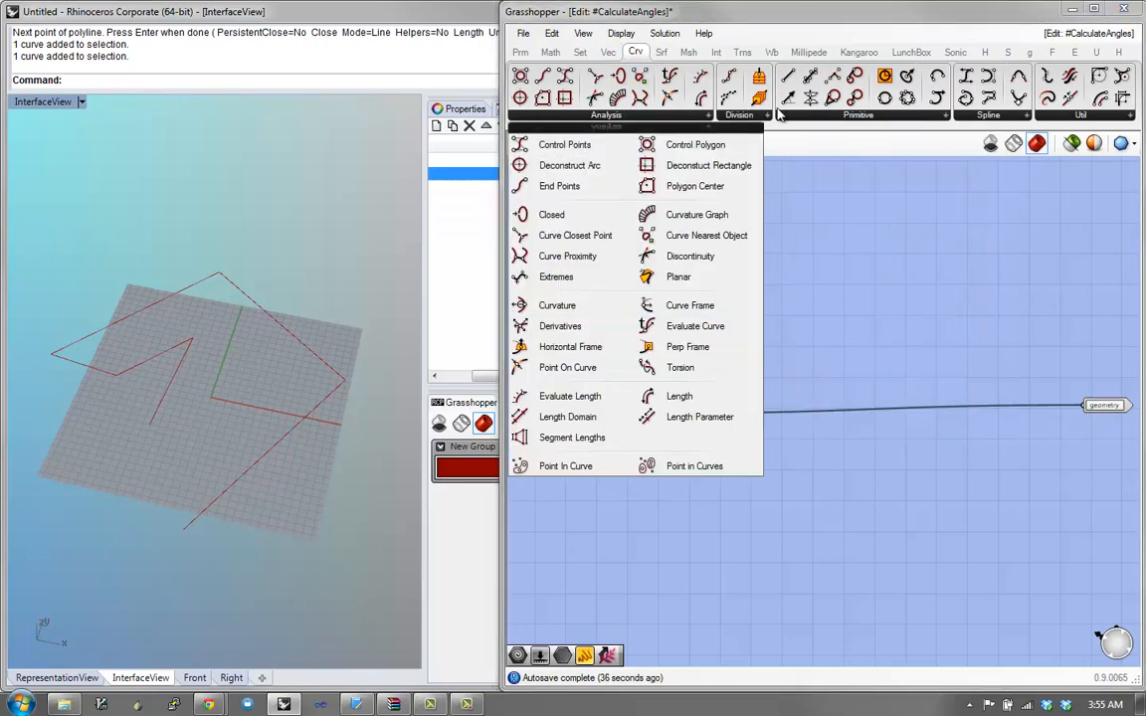
click(803, 117)
click(763, 117)
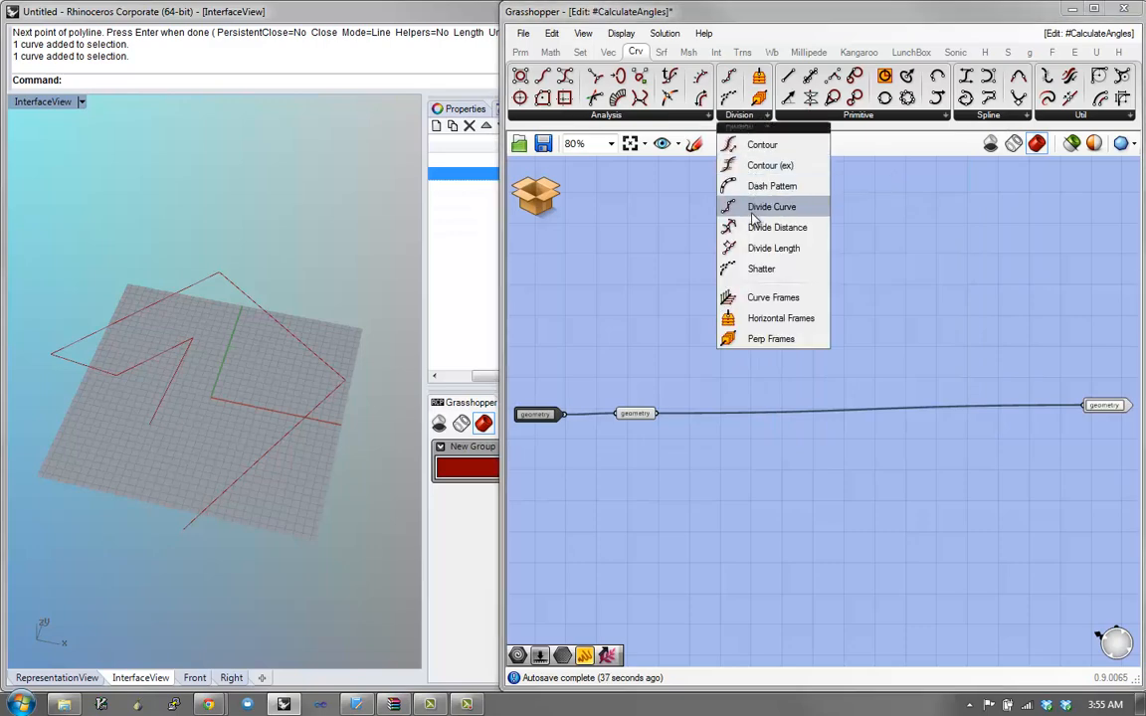
drag(738, 268, 750, 353)
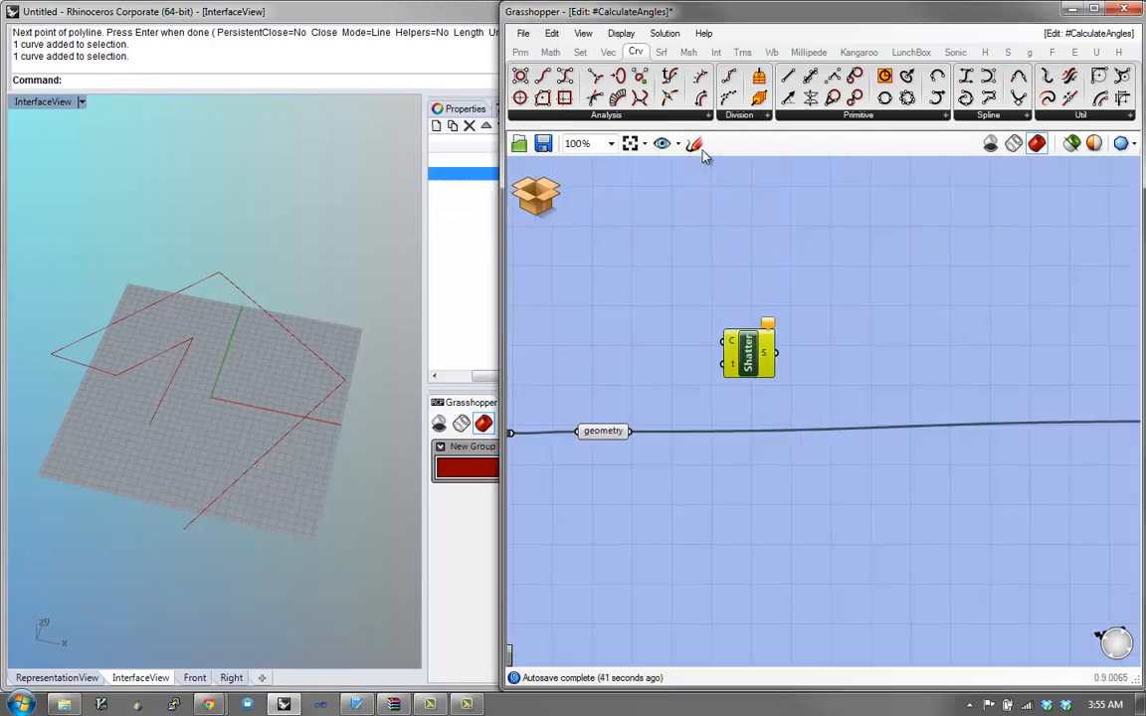
Step: Add a Control Points component near the geometry parameter and move Shatter up out of its way
click(616, 113)
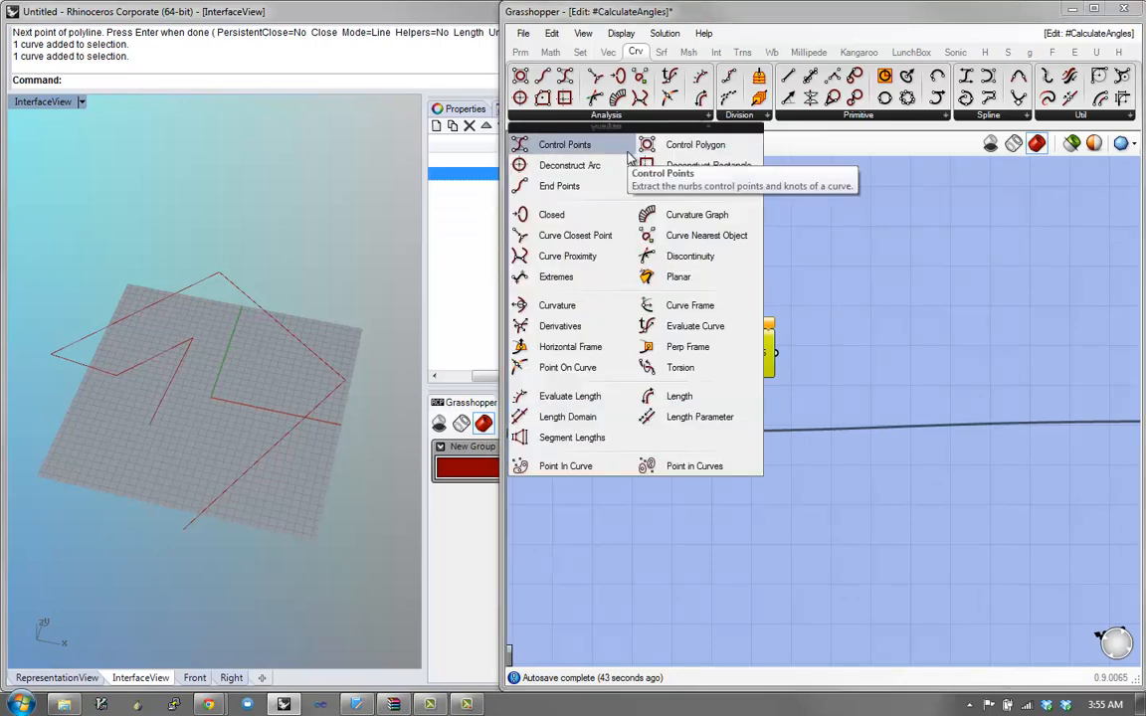
drag(565, 145, 813, 328)
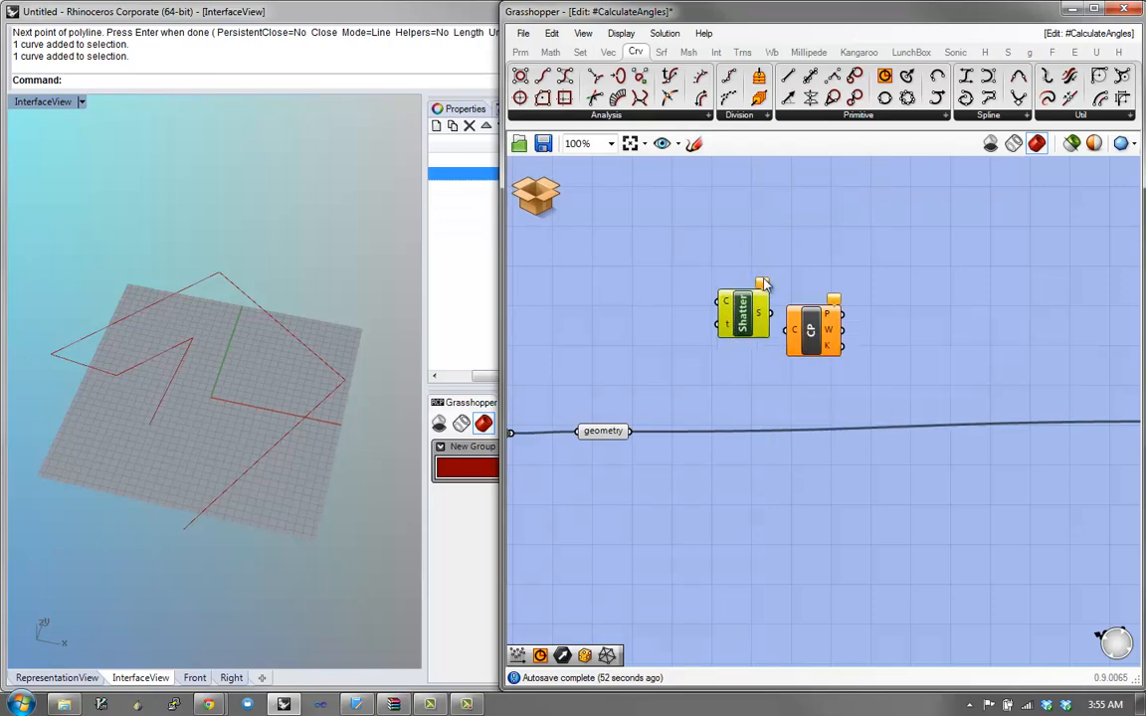
drag(741, 331, 785, 227)
drag(800, 333, 714, 350)
Step: Connect the geometry parameter to the curve input of Control Points and position the component just above the wire
drag(629, 431, 709, 380)
click(612, 434)
drag(613, 434, 613, 428)
drag(714, 375, 712, 392)
right_drag(386, 412, 393, 402)
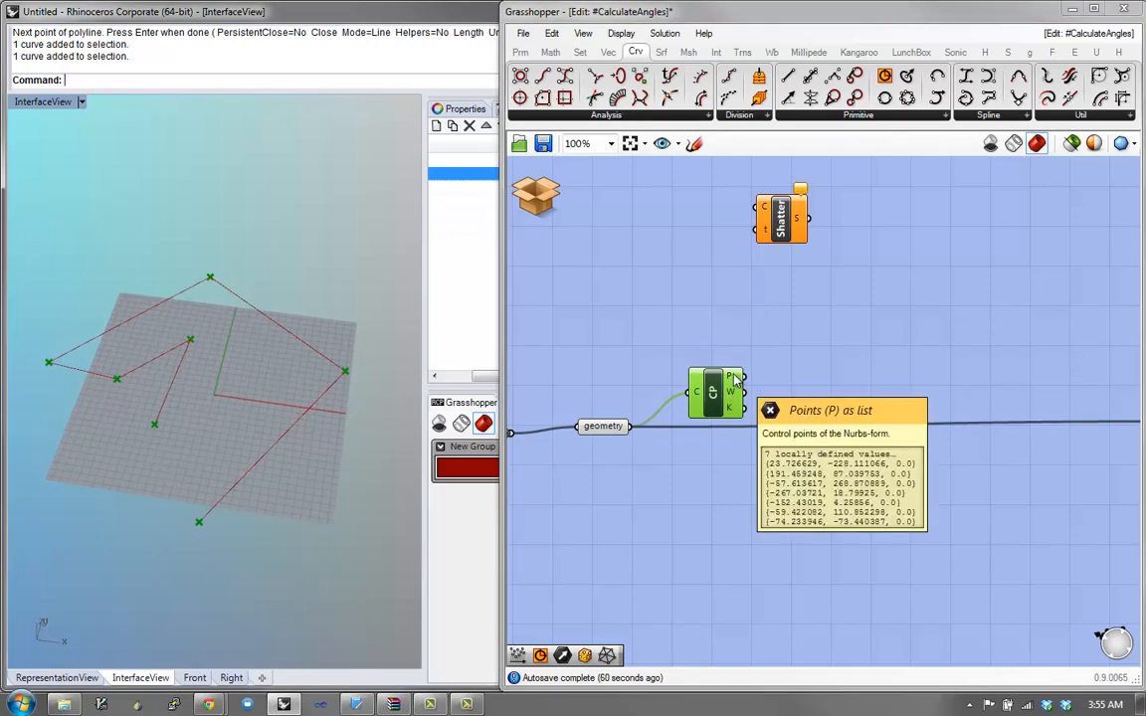
drag(724, 397, 751, 363)
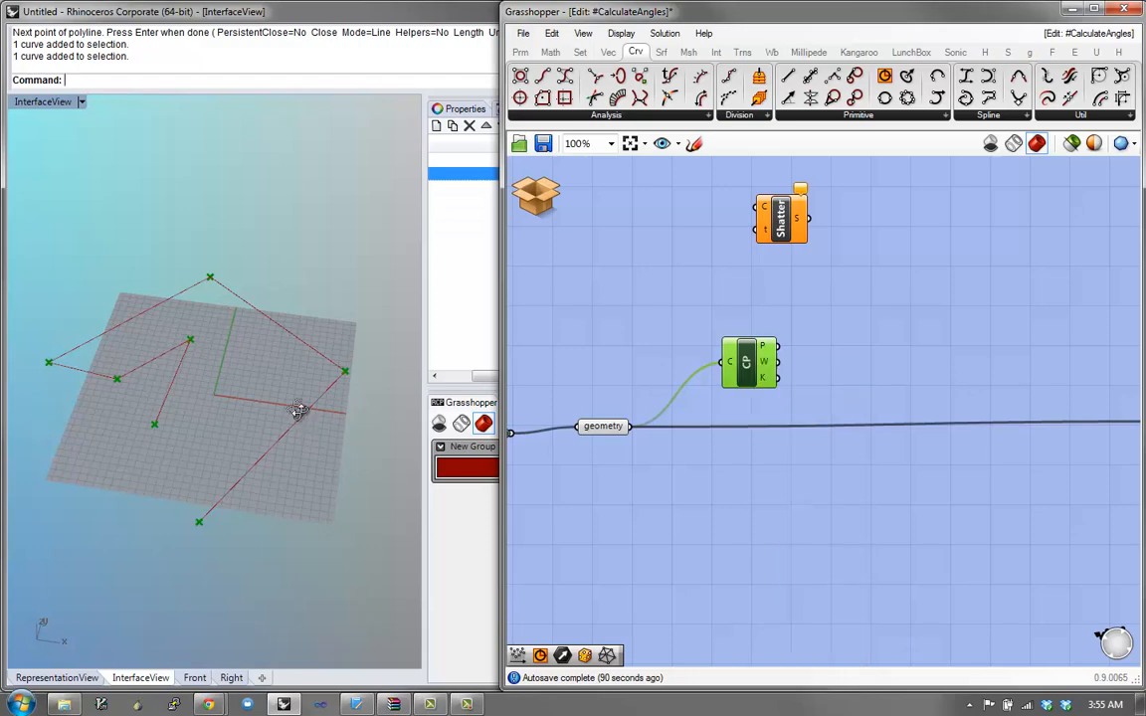
right_drag(300, 409, 381, 438)
drag(754, 362, 743, 357)
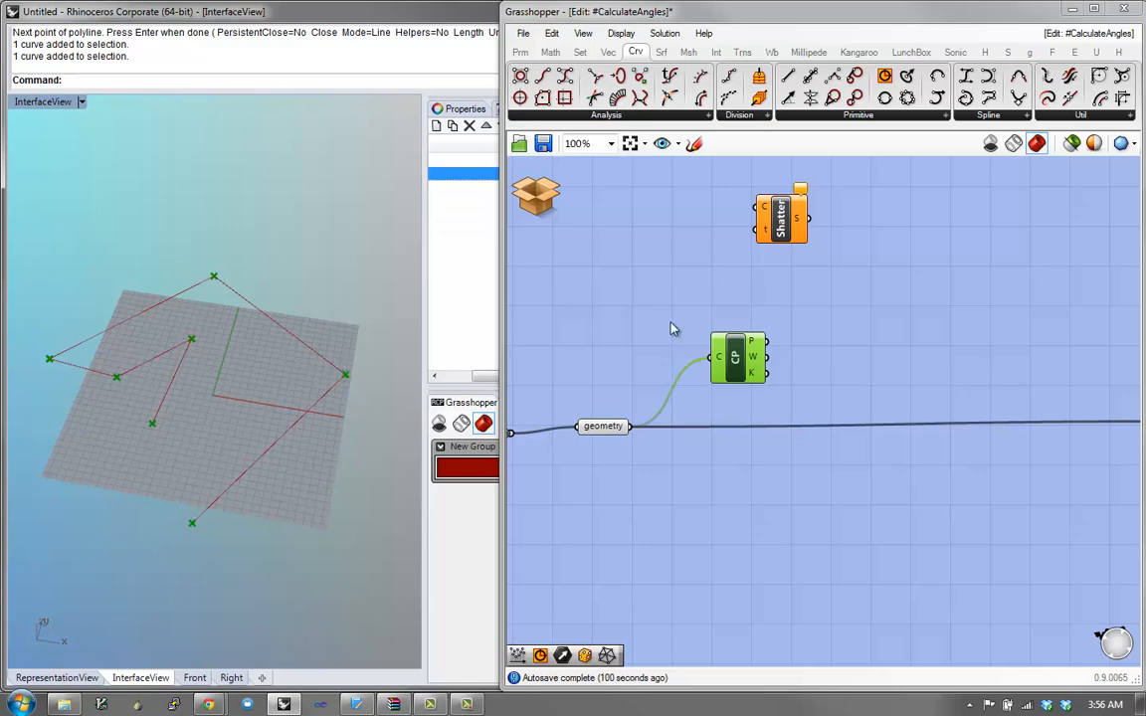
Step: Add an Evaluate Curve component beside Control Points
click(606, 118)
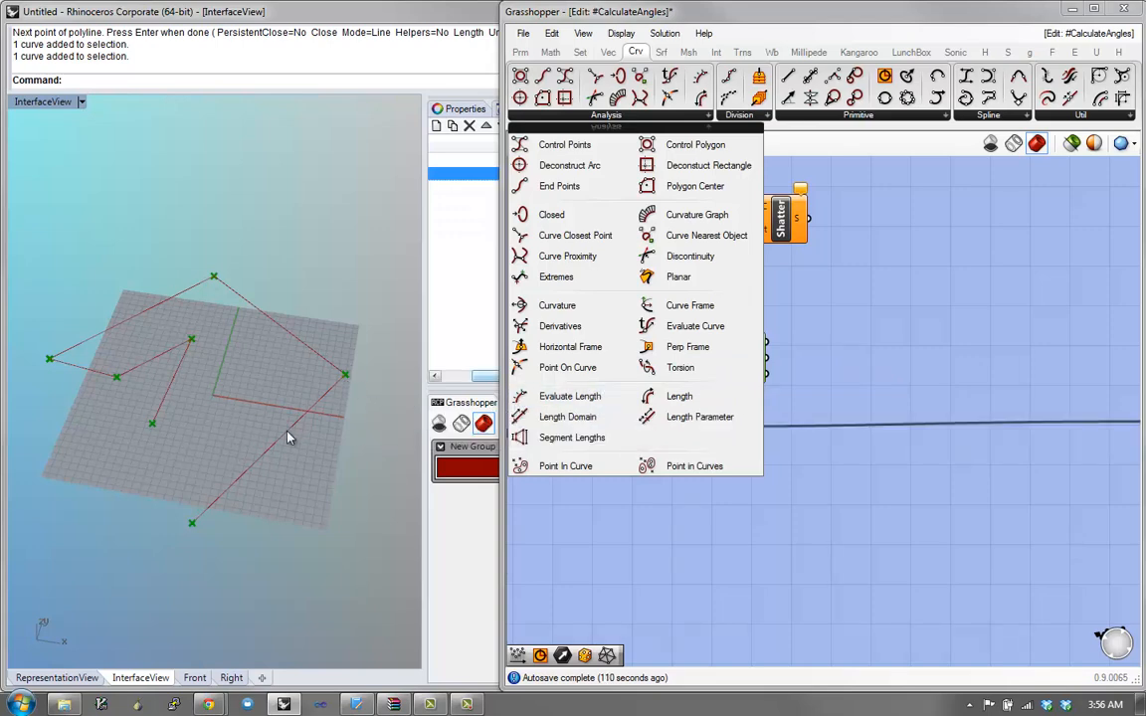
click(537, 117)
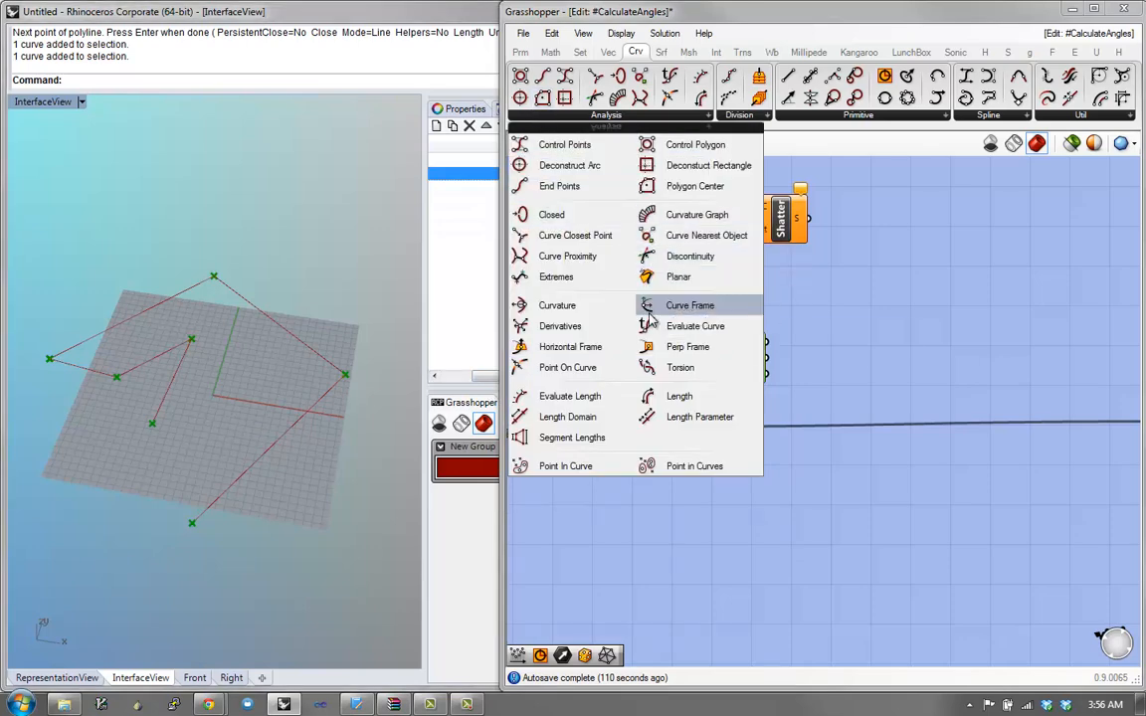
drag(651, 331, 852, 386)
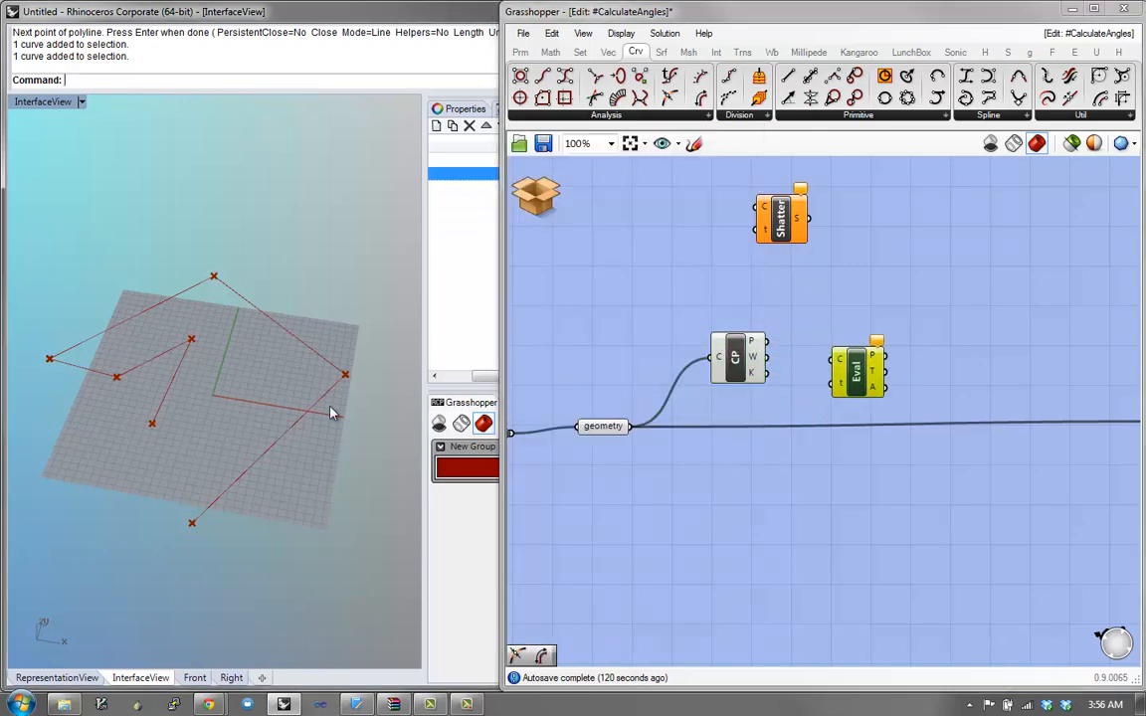
Step: Study the polyline's corners in the Rhino viewport, and add a vector Angle component below Evaluate Curve
right_drag(330, 407, 336, 396)
scroll(338, 393, up, 5)
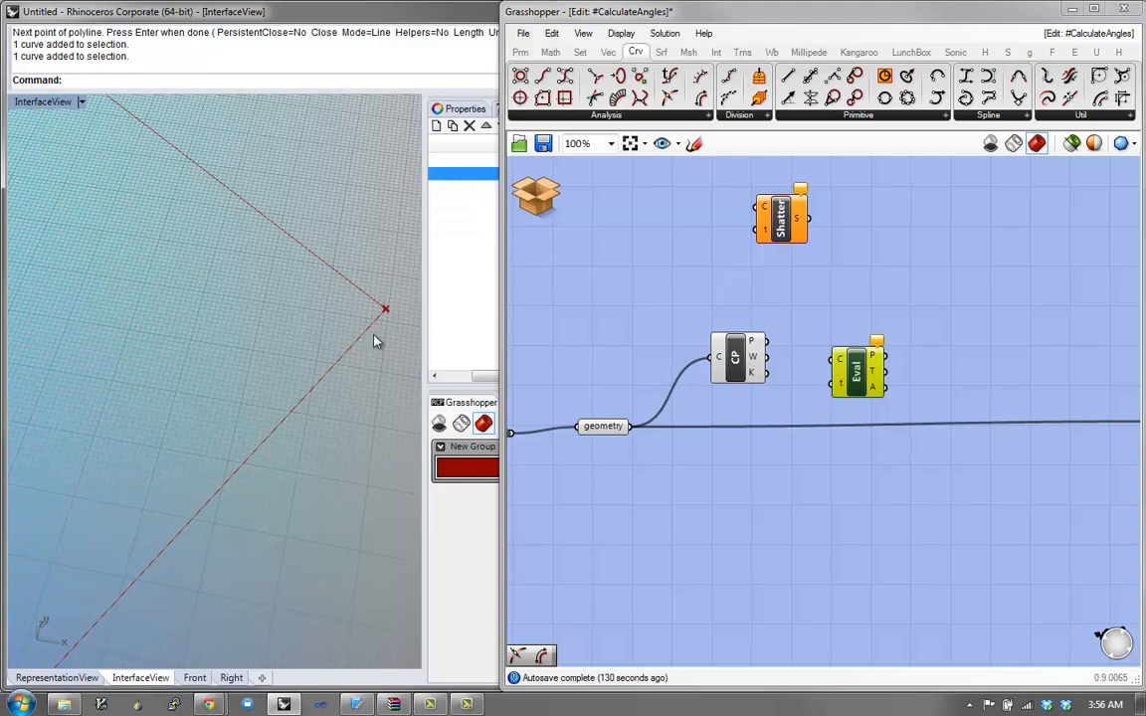
scroll(374, 339, down, 12)
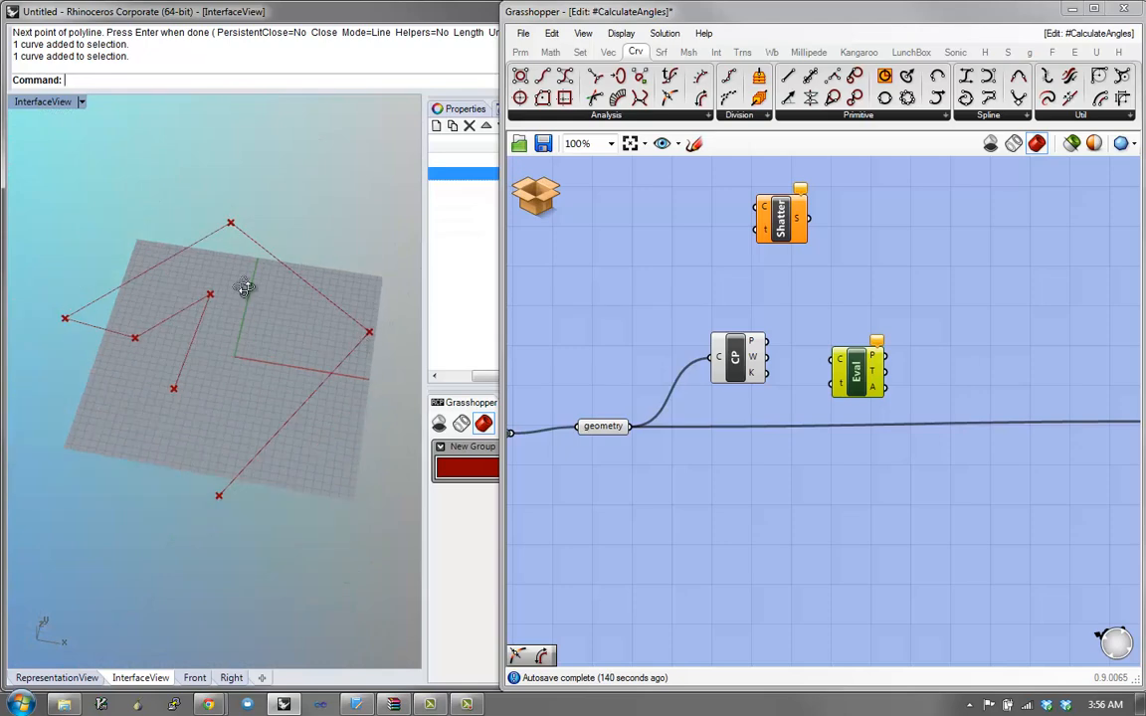
right_drag(244, 289, 254, 407)
right_drag(353, 360, 416, 414)
right_drag(363, 328, 390, 369)
double_click(882, 259)
text(ang)
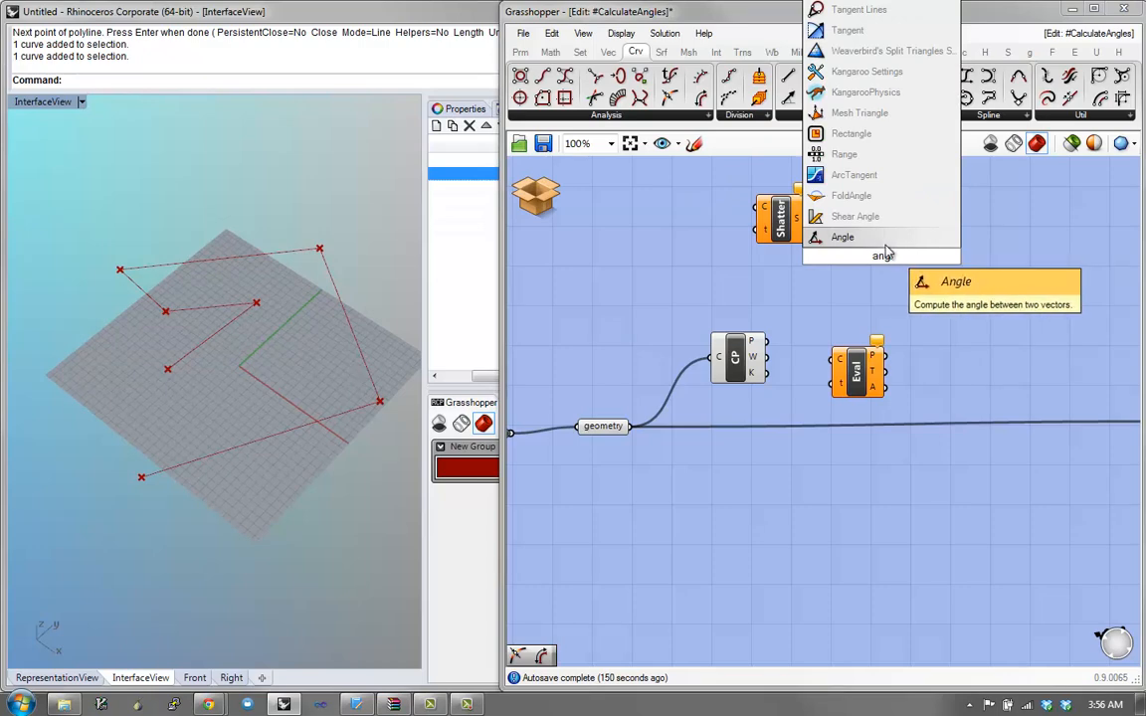
click(842, 236)
drag(874, 275, 887, 479)
Step: Move the Control Points component up between Shatter and Evaluate Curve
right_drag(205, 473, 238, 507)
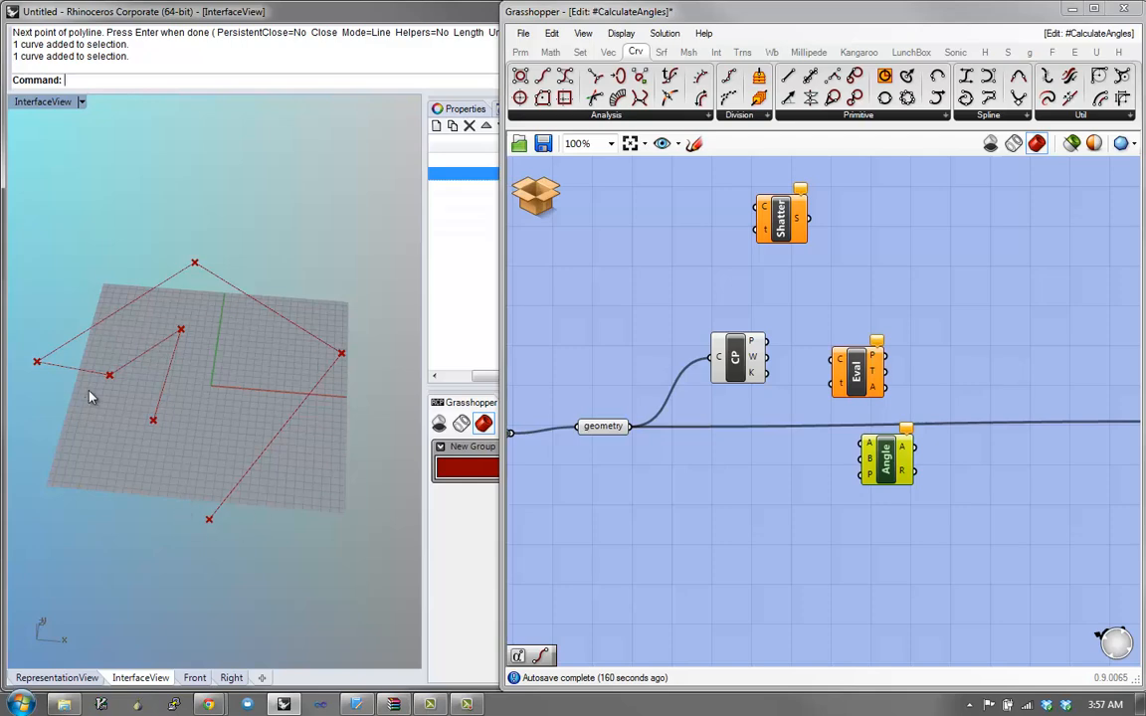
right_drag(747, 388, 773, 360)
drag(771, 333, 821, 278)
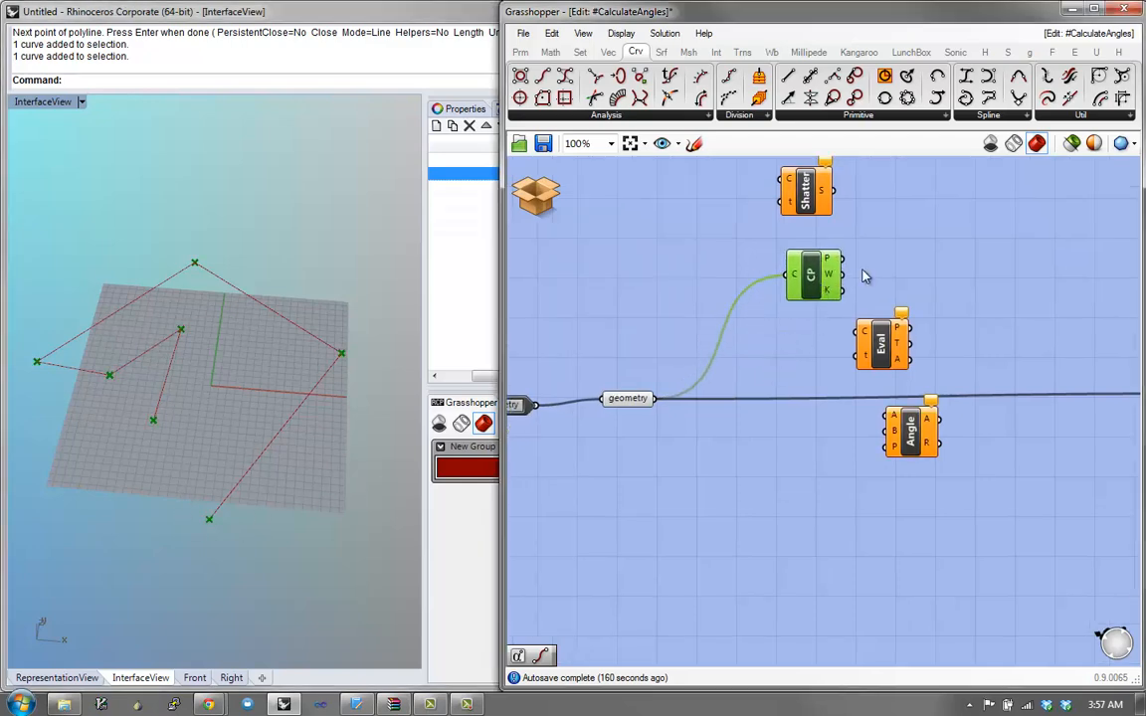
Step: Delete the Shatter, Control Points and Evaluate Curve components, keeping the Angle component
drag(975, 179, 904, 226)
drag(879, 161, 768, 330)
key(Delete)
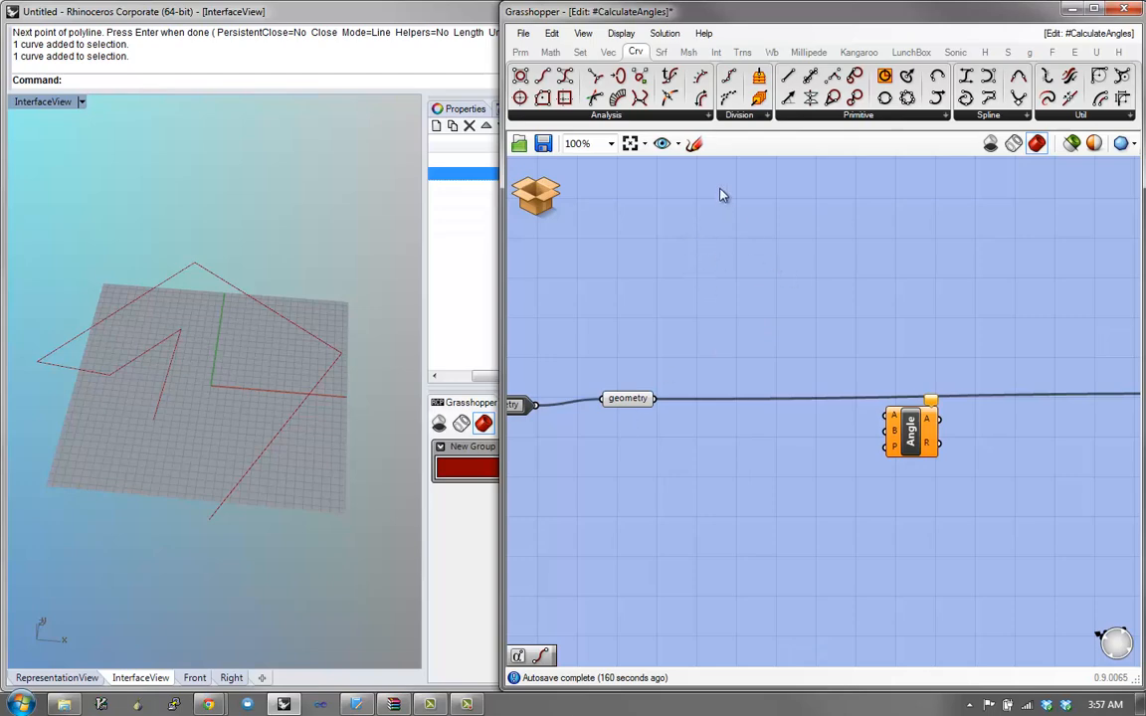
Step: Add an Explode component above the wire and connect the geometry parameter to its curve input
double_click(743, 309)
text(expl)
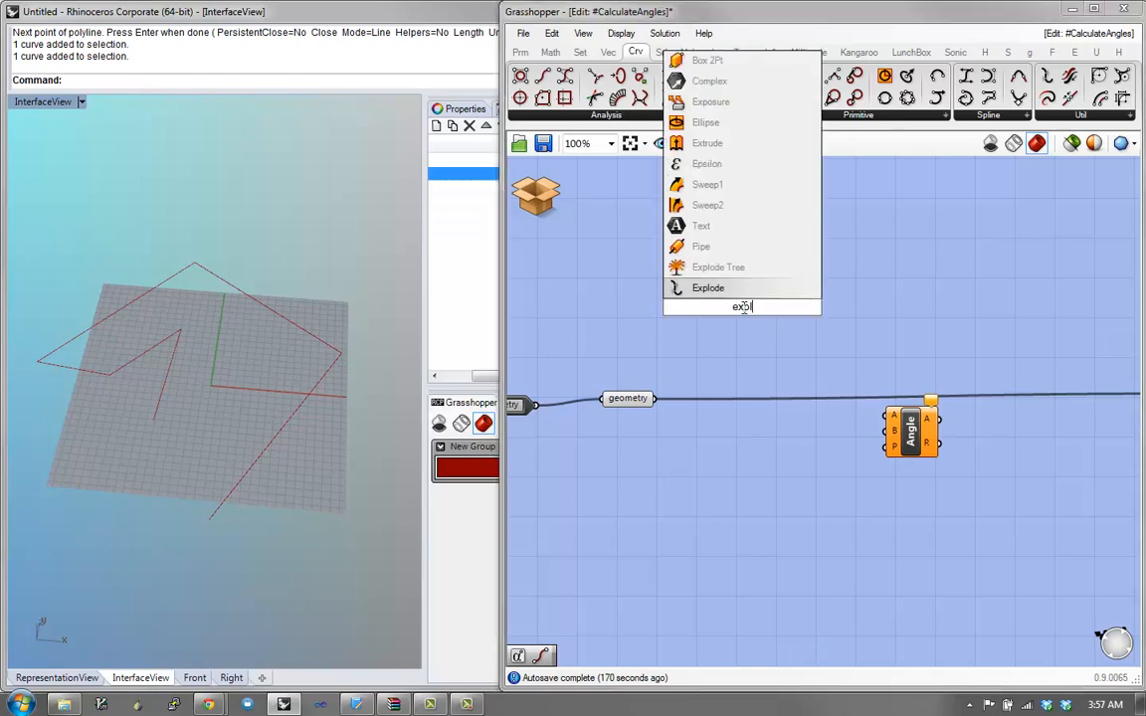
drag(741, 311, 738, 286)
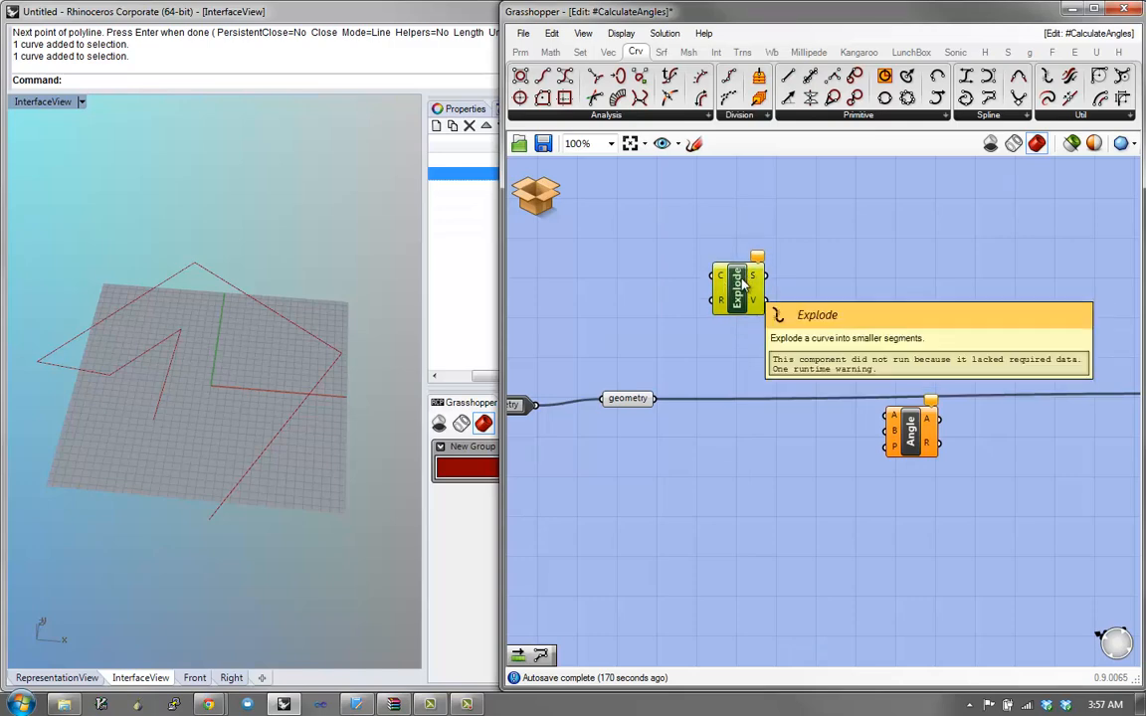
drag(712, 275, 654, 399)
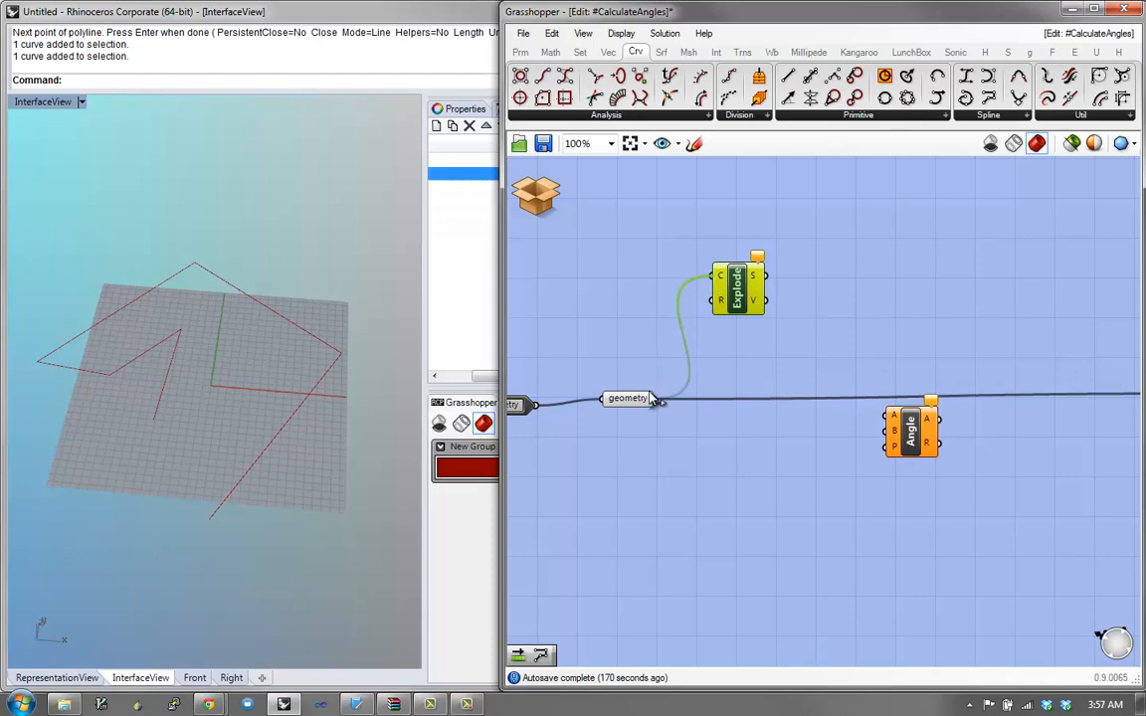
drag(748, 302, 779, 310)
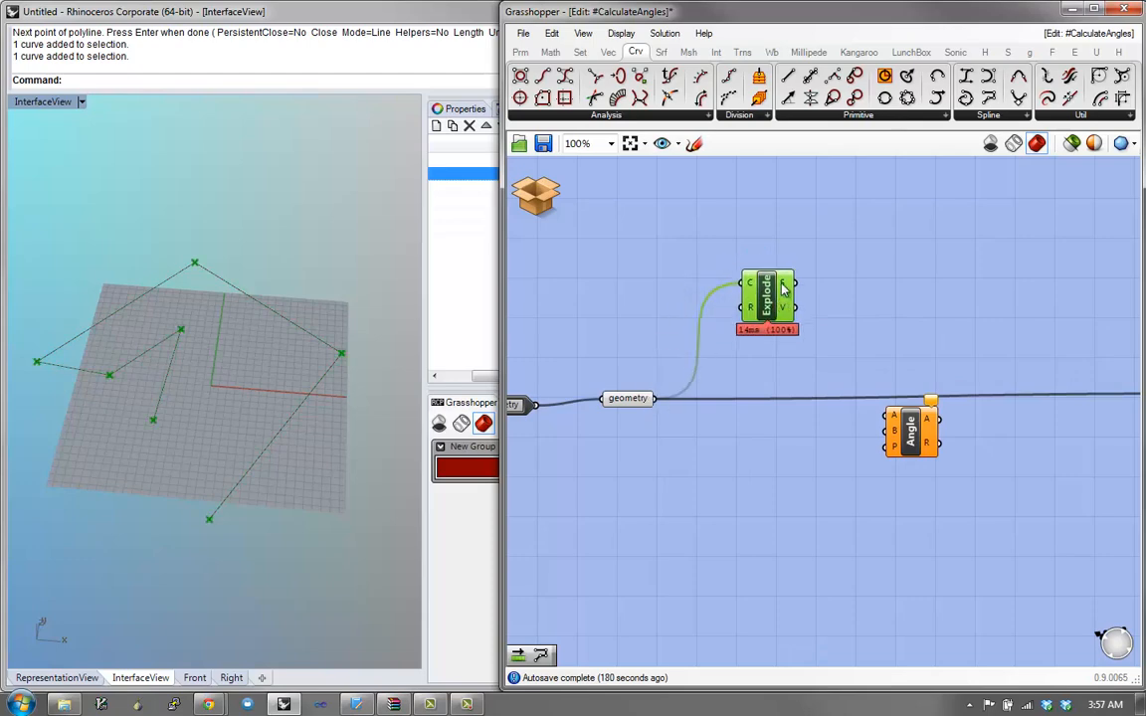
Step: Add a panel beside Explode, connect the segments output to it, and size it to show the whole list
double_click(882, 287)
text(//)
key(Return)
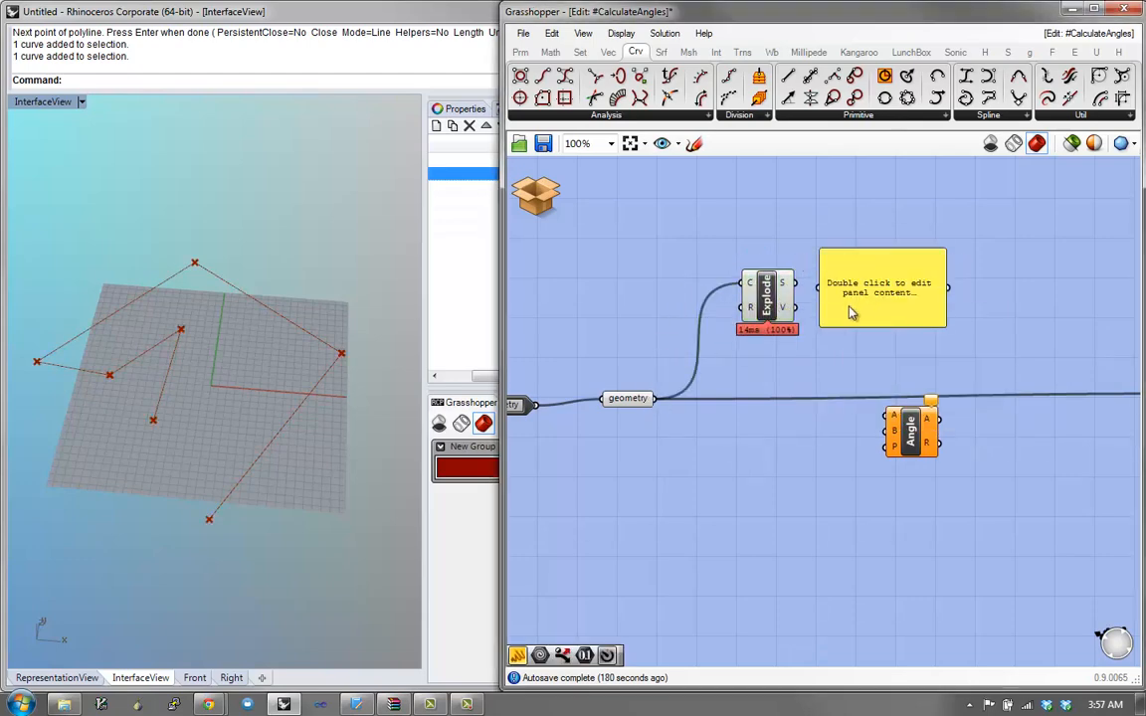
drag(851, 313, 888, 303)
drag(796, 282, 856, 277)
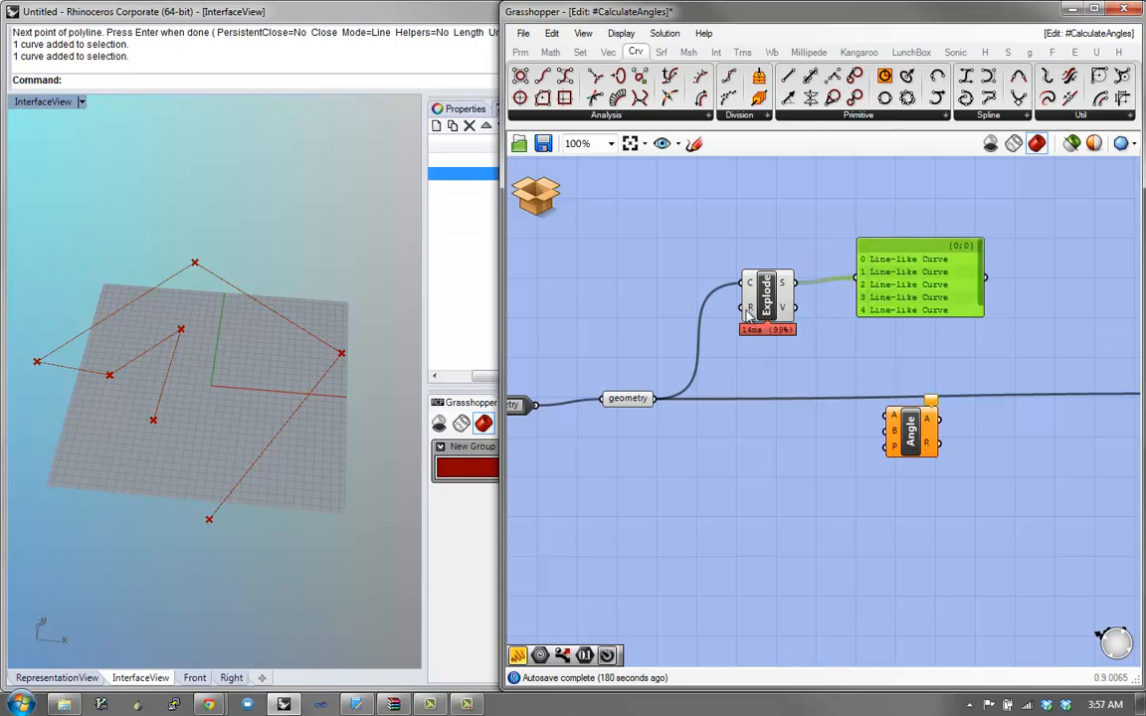
drag(750, 312, 714, 315)
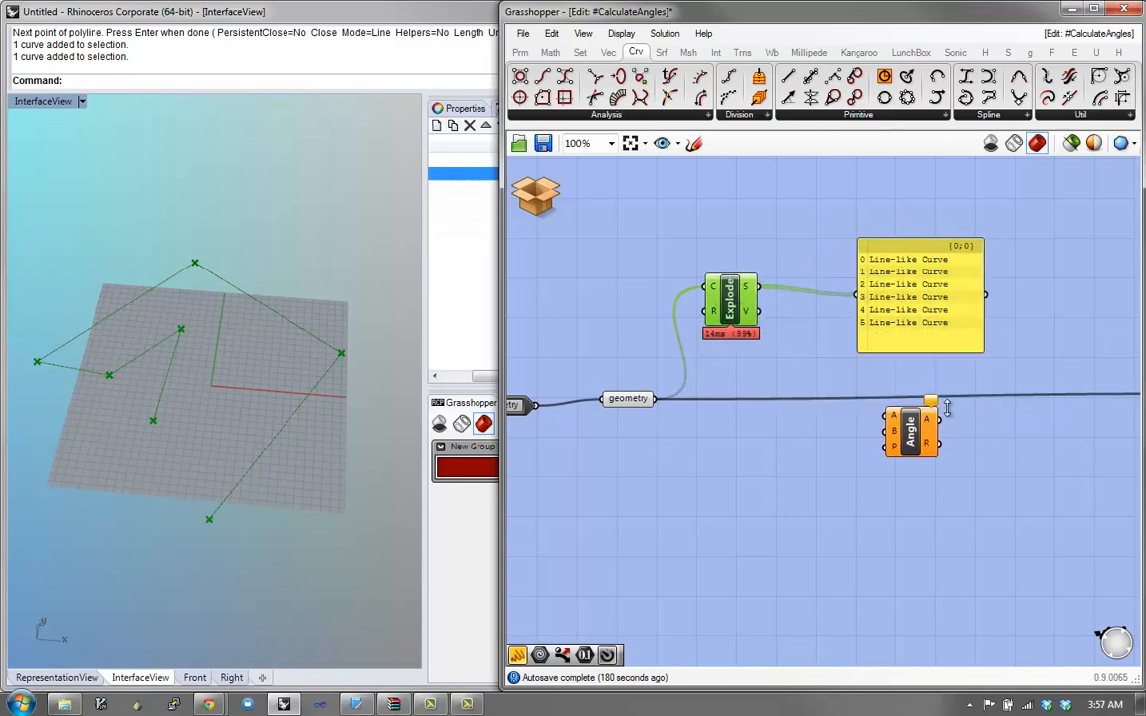
drag(925, 316, 912, 303)
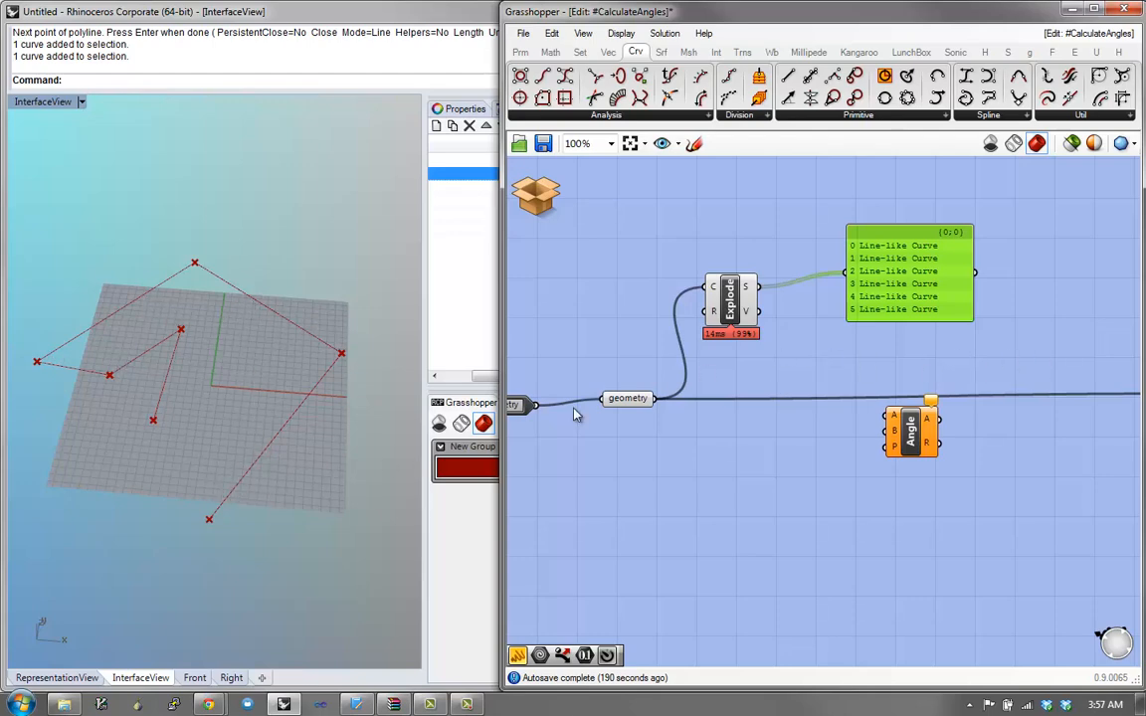
Step: Move the Angle component farther from Explode and place the segments panel higher above the main wire
drag(926, 436, 1038, 448)
right_drag(916, 311, 847, 326)
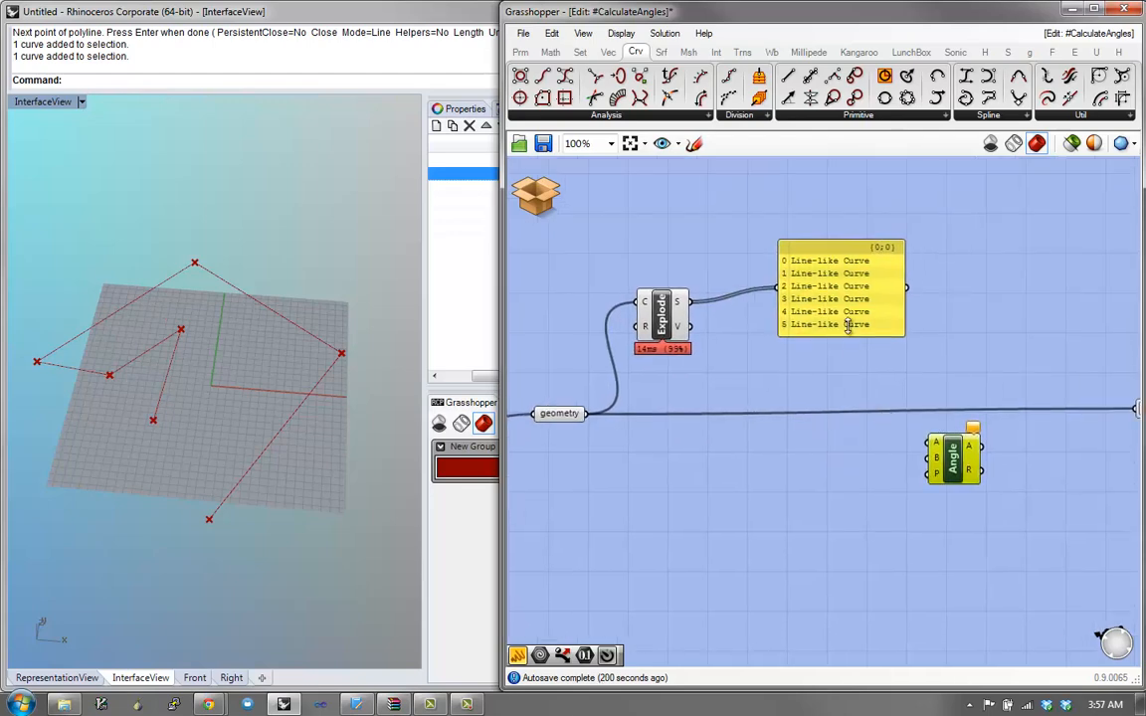
drag(848, 328, 878, 304)
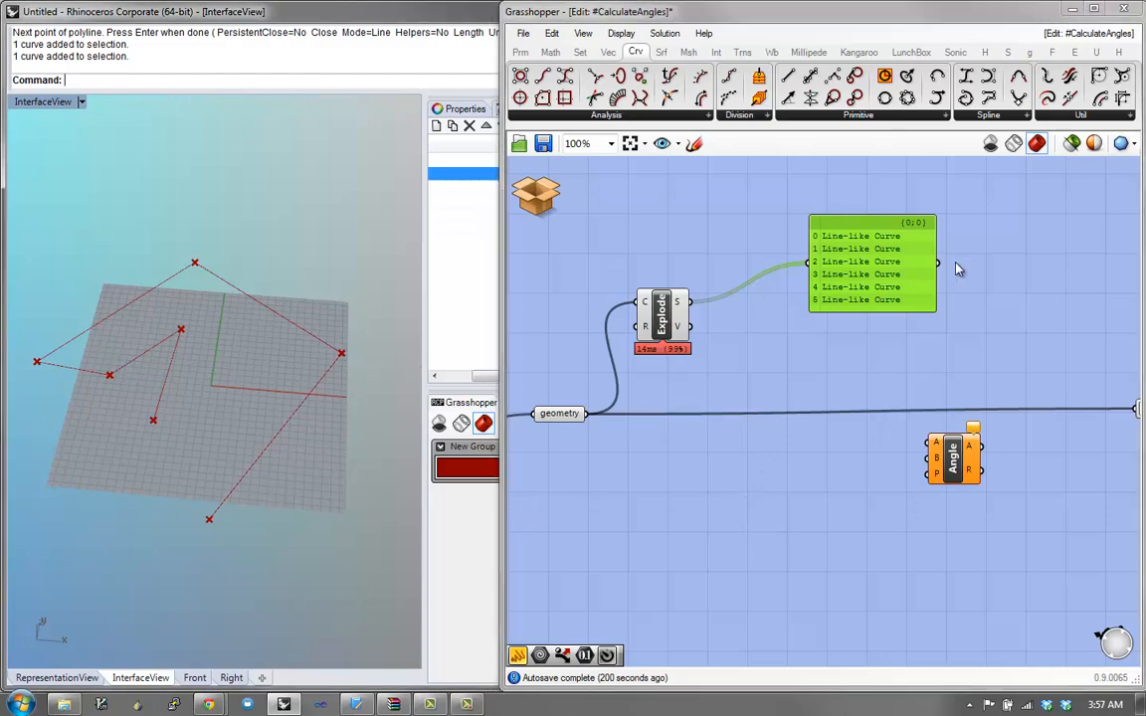
drag(899, 289, 873, 271)
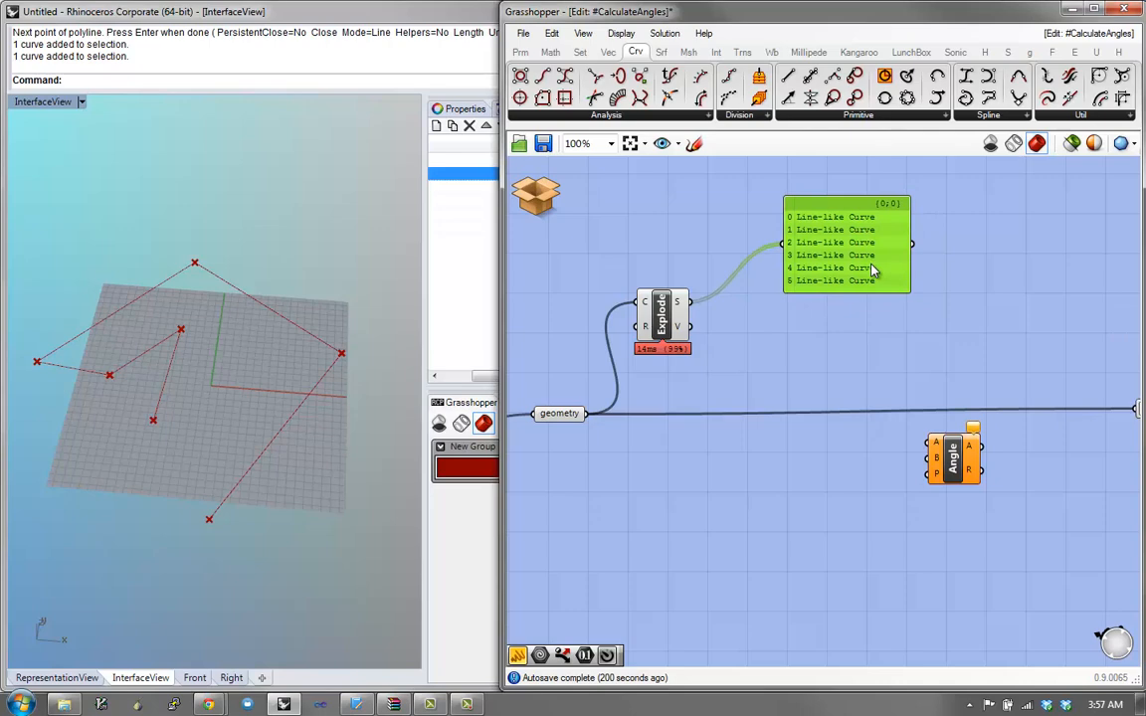
Step: Add a second panel below Explode and enter the numbers 1 to 5 on separate lines
double_click(729, 407)
text(")
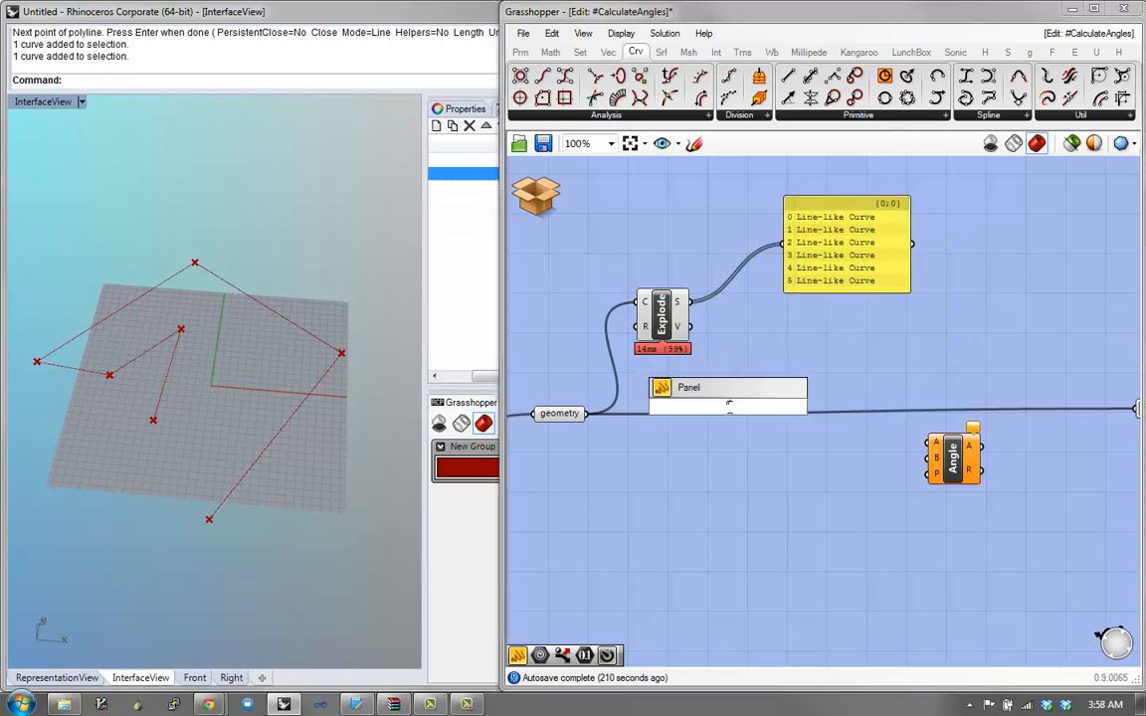
key(Return)
double_click(729, 407)
key(BackSpace)
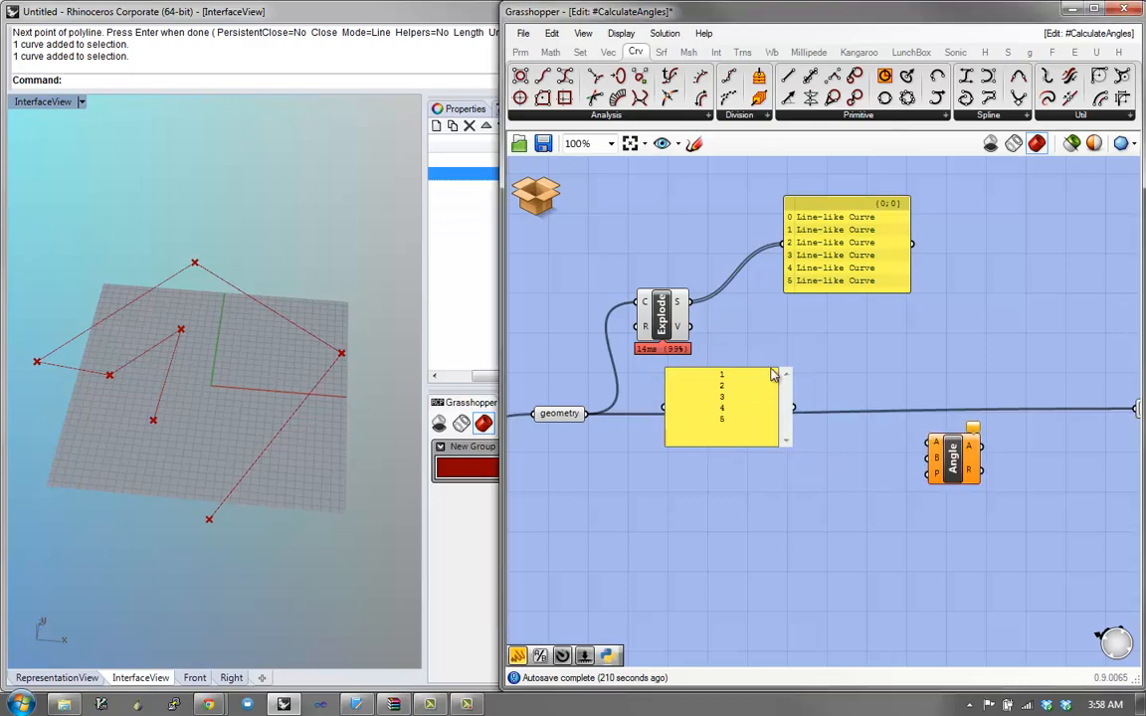
click(801, 356)
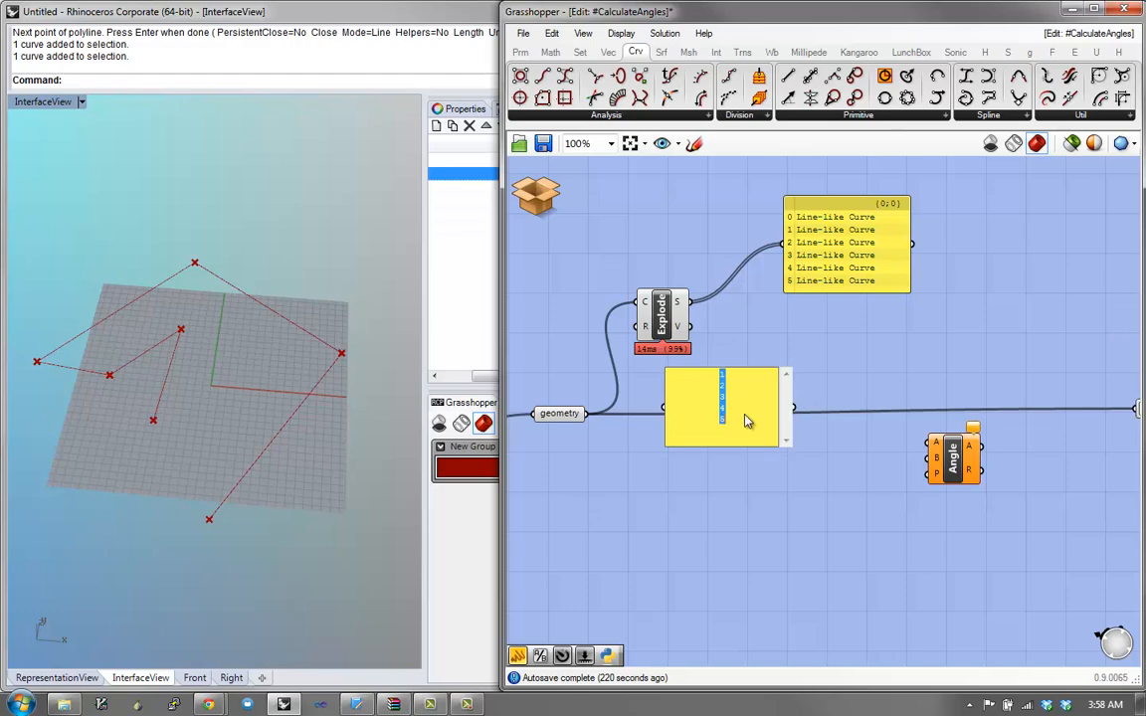
Step: Enlarge the lower panel and replace its content with A, B, C, D and E as separate list items
right_click(747, 422)
click(810, 372)
drag(782, 437, 819, 541)
double_click(779, 508)
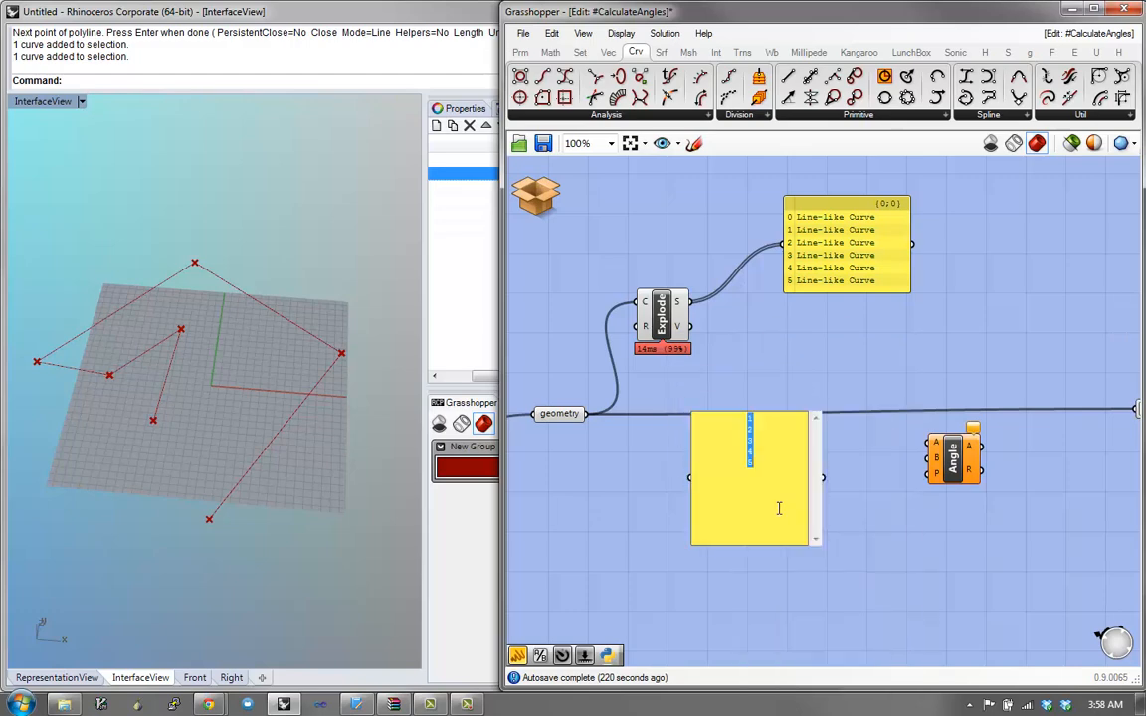
text(A)
key(Return)
text(B)
click(862, 526)
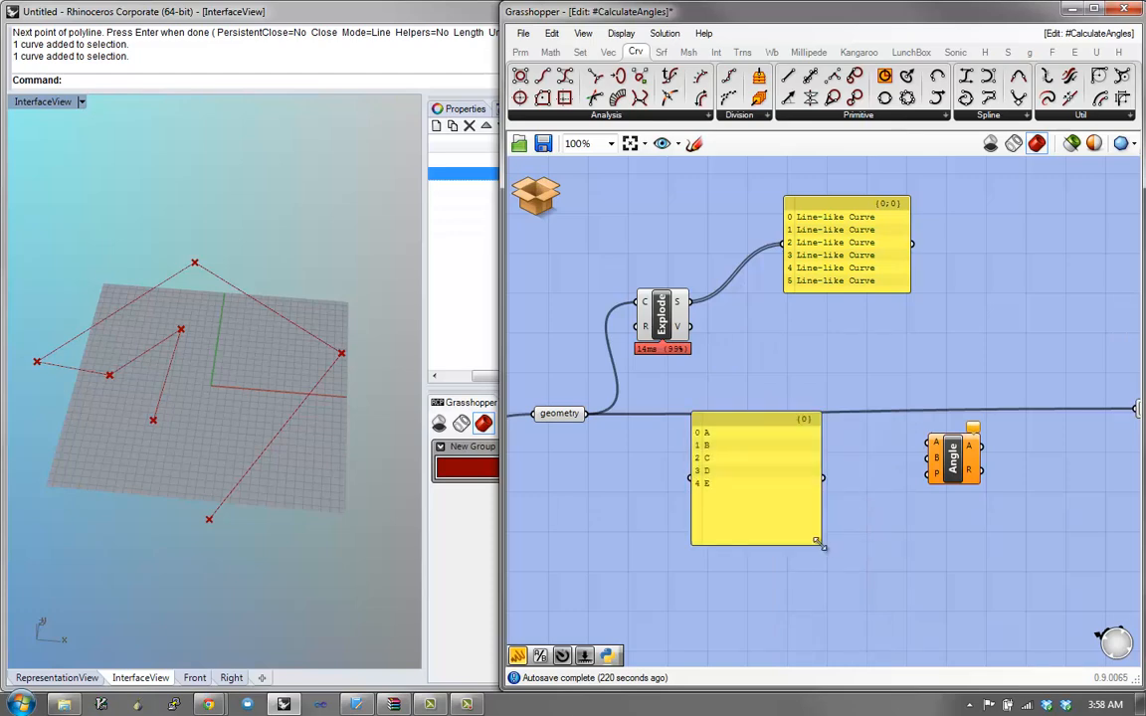
Step: Duplicate the A to E panel and place the copy partly overlapping the original
scroll(756, 482, up, 3)
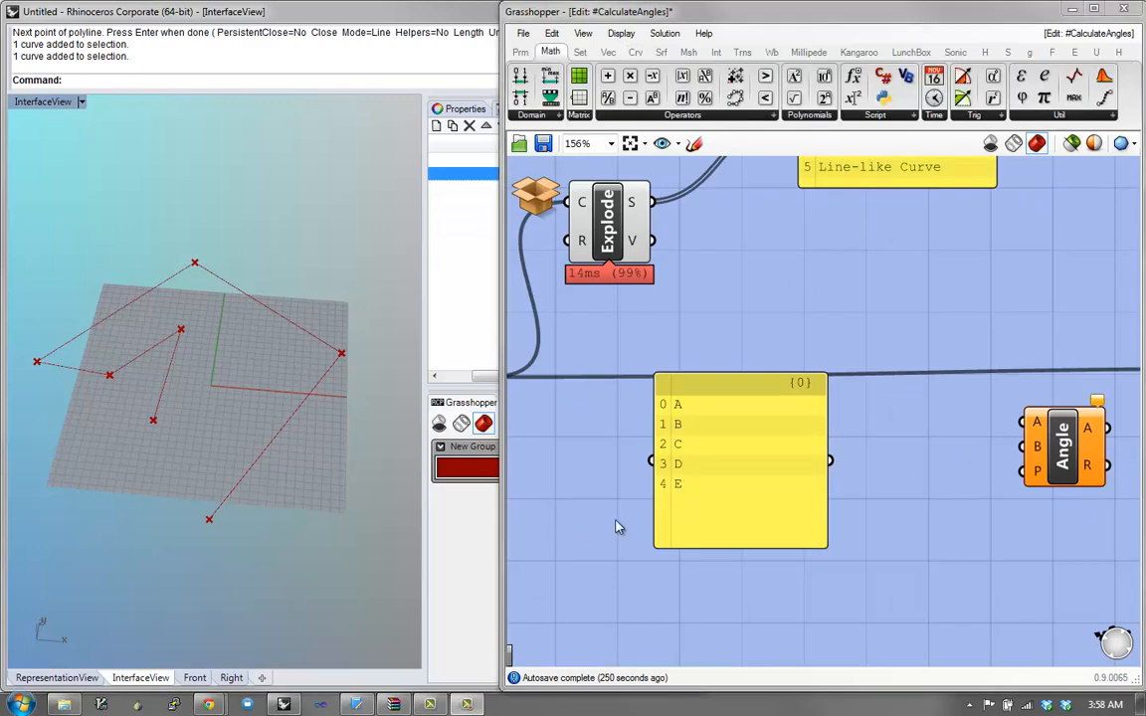
right_drag(726, 492, 680, 411)
drag(680, 411, 660, 383)
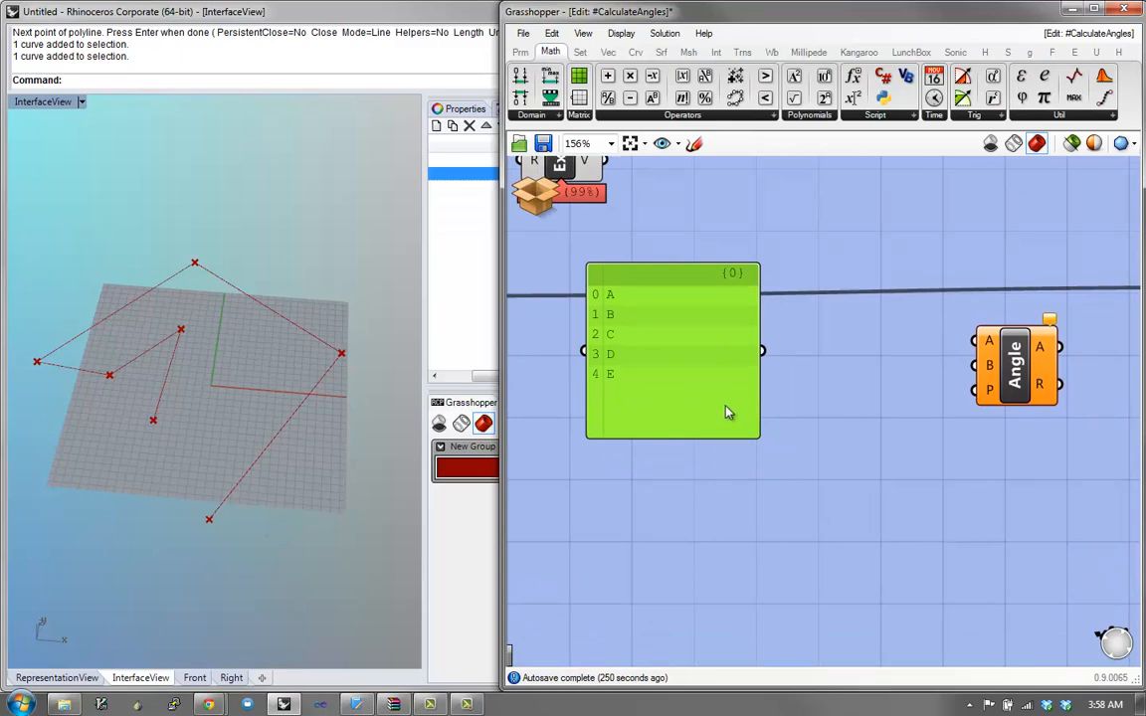
key(ctrl+c)
key(ctrl+v)
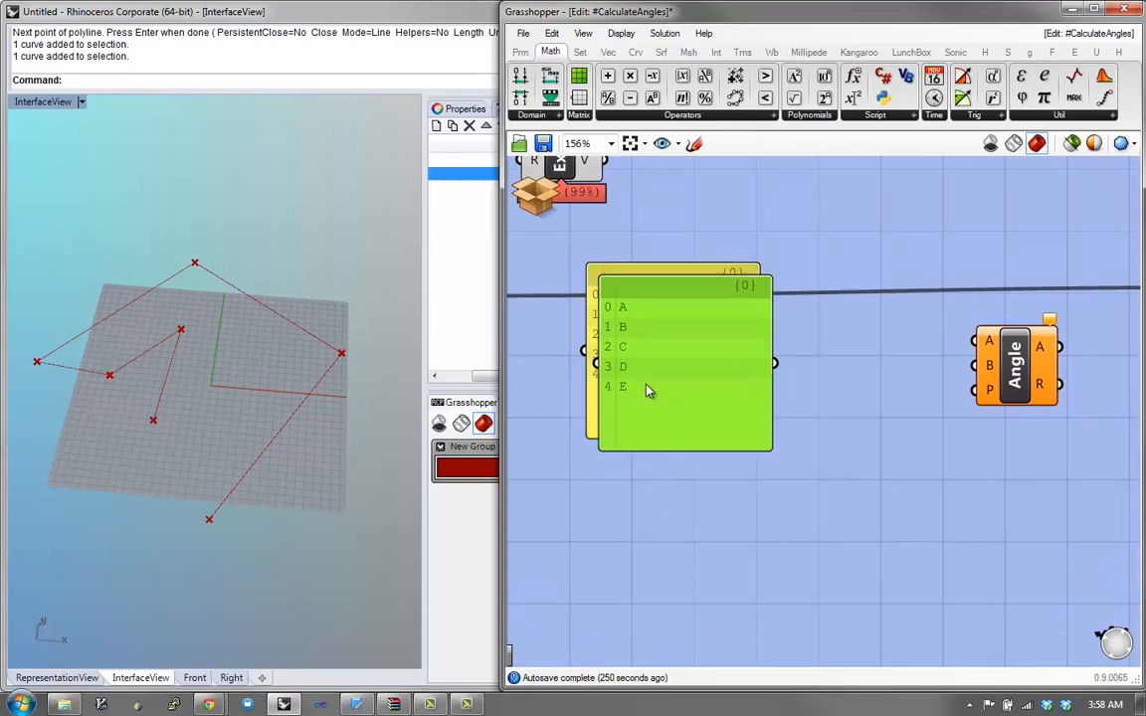
drag(649, 390, 736, 458)
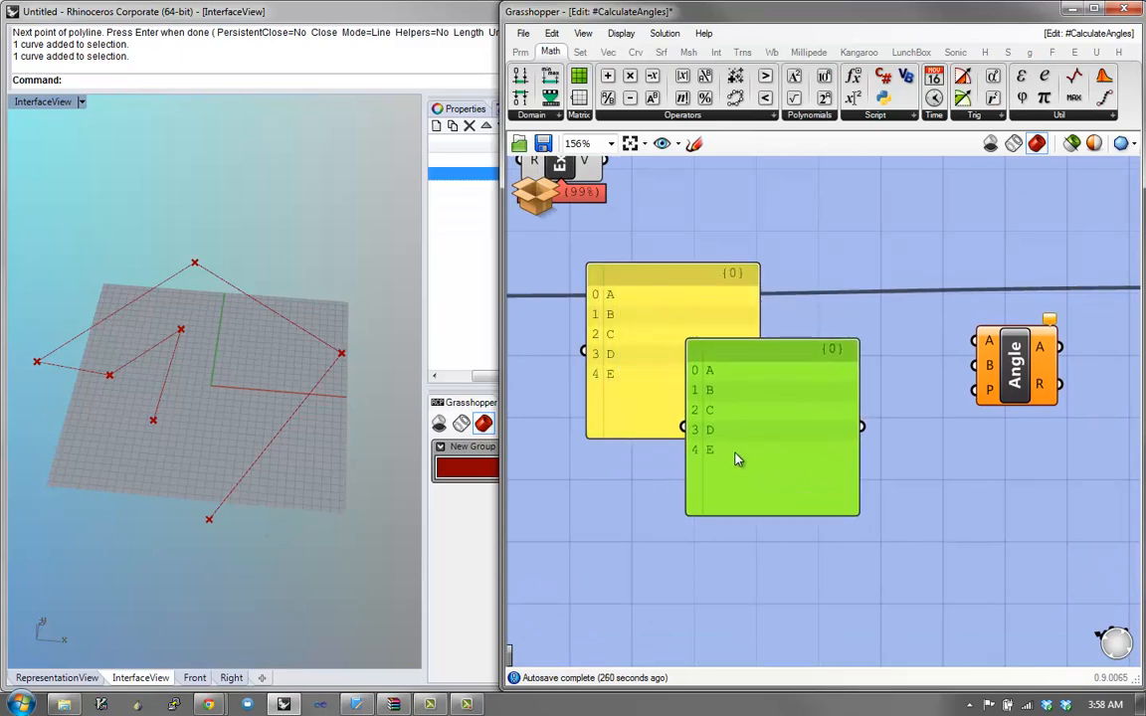
Step: Change the copied panel's list to B, C, D and E, and line it up beside the original panel's entries
double_click(737, 455)
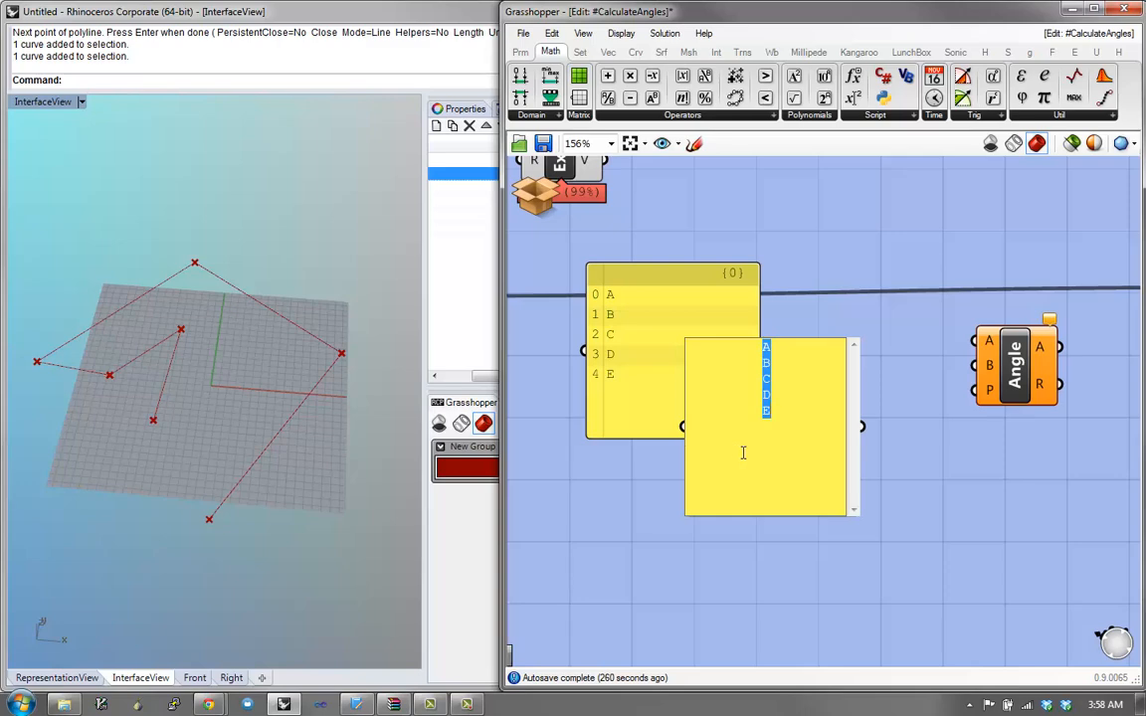
text(B)
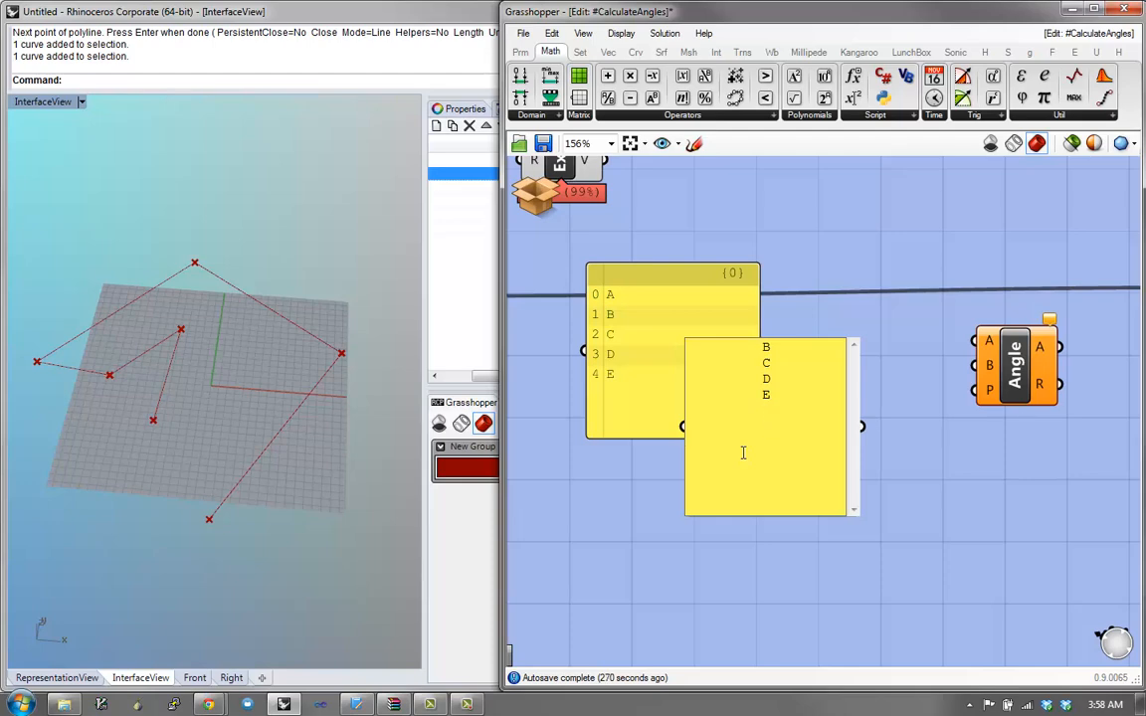
click(908, 524)
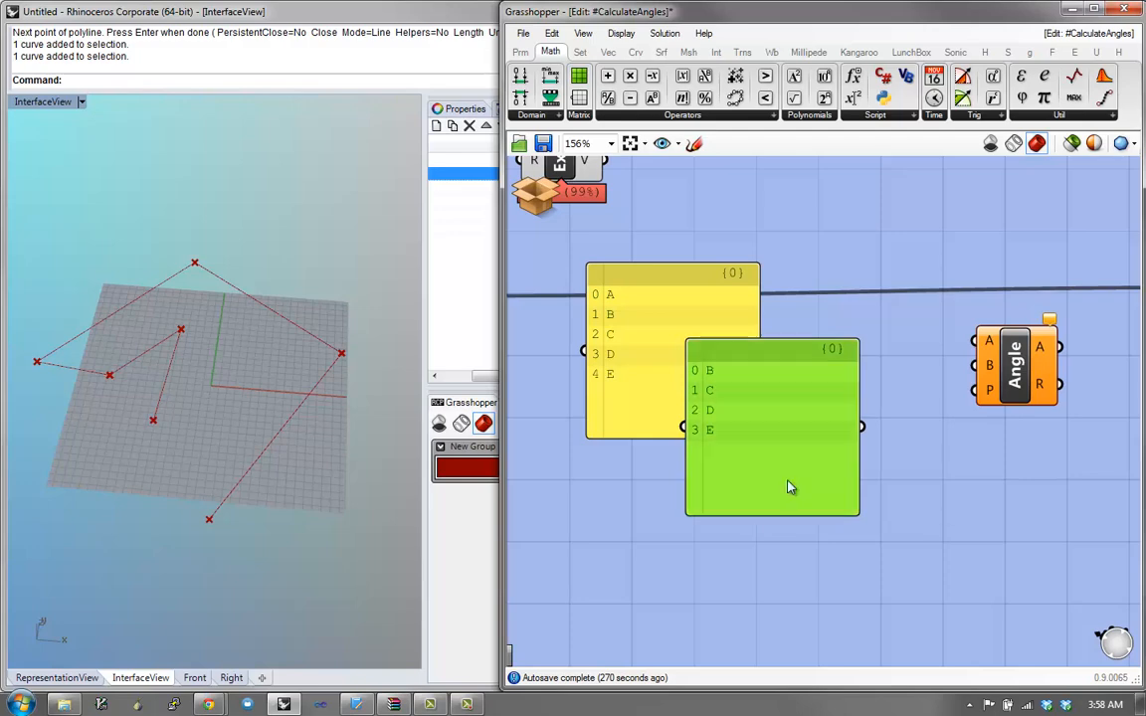
drag(787, 486, 727, 387)
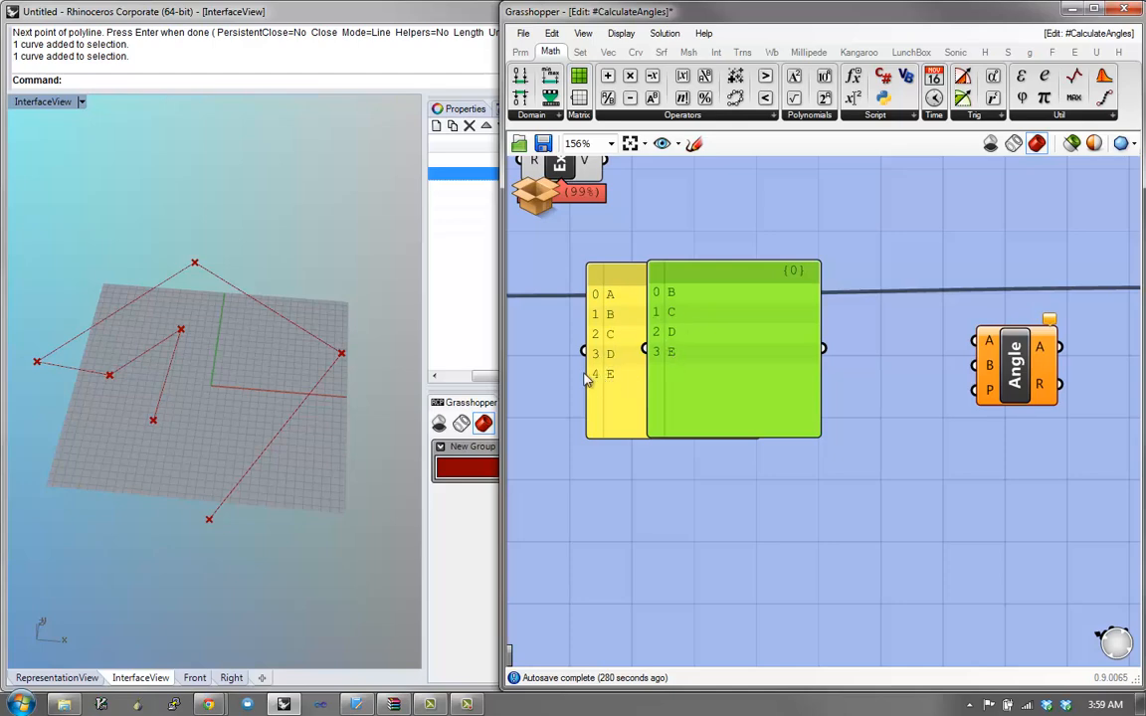
Step: Shorten the original panel's list to A, B, C and D, and align the B to E panel next to it
click(621, 405)
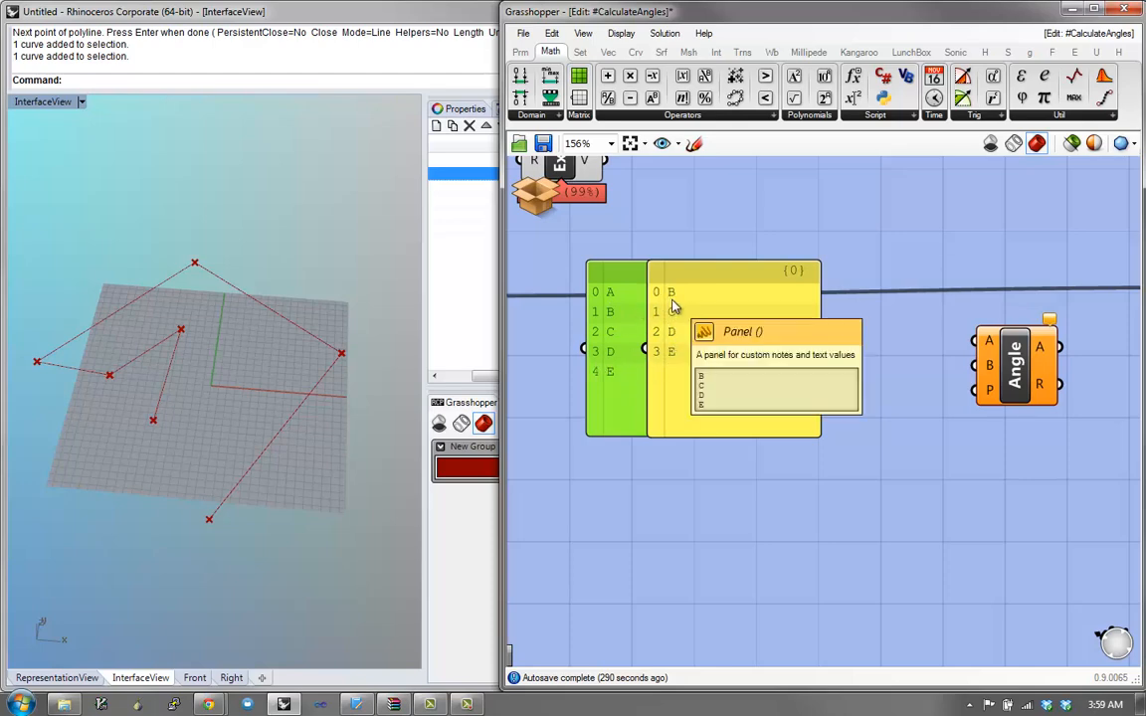
double_click(624, 375)
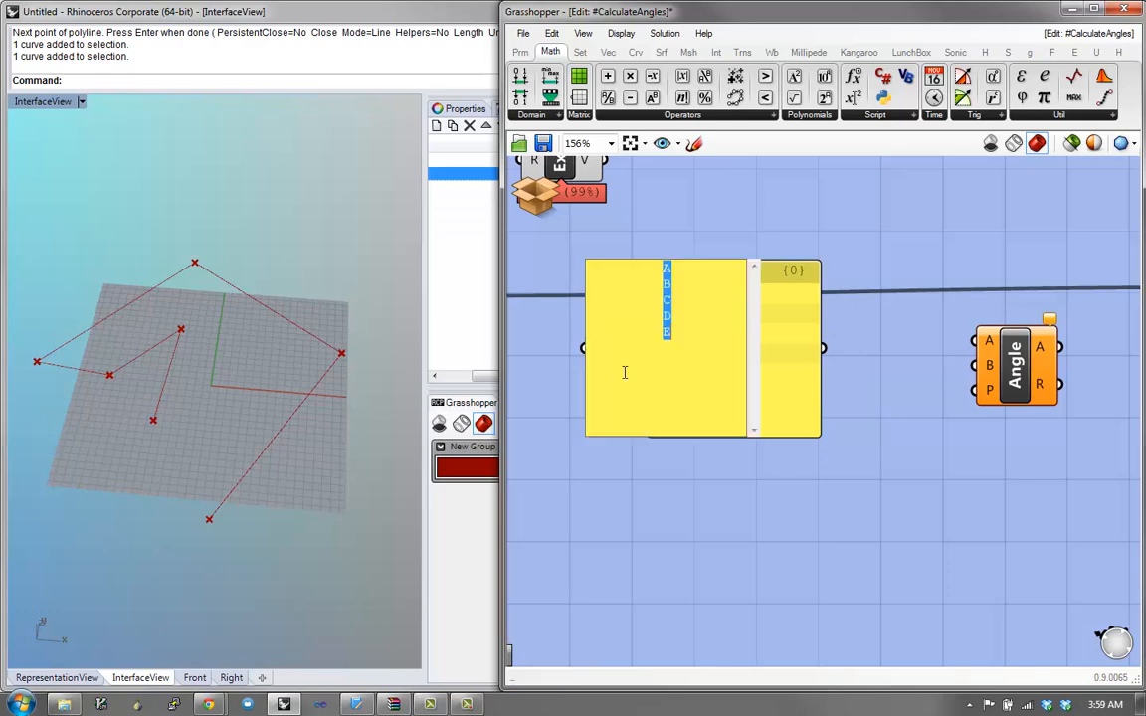
click(674, 466)
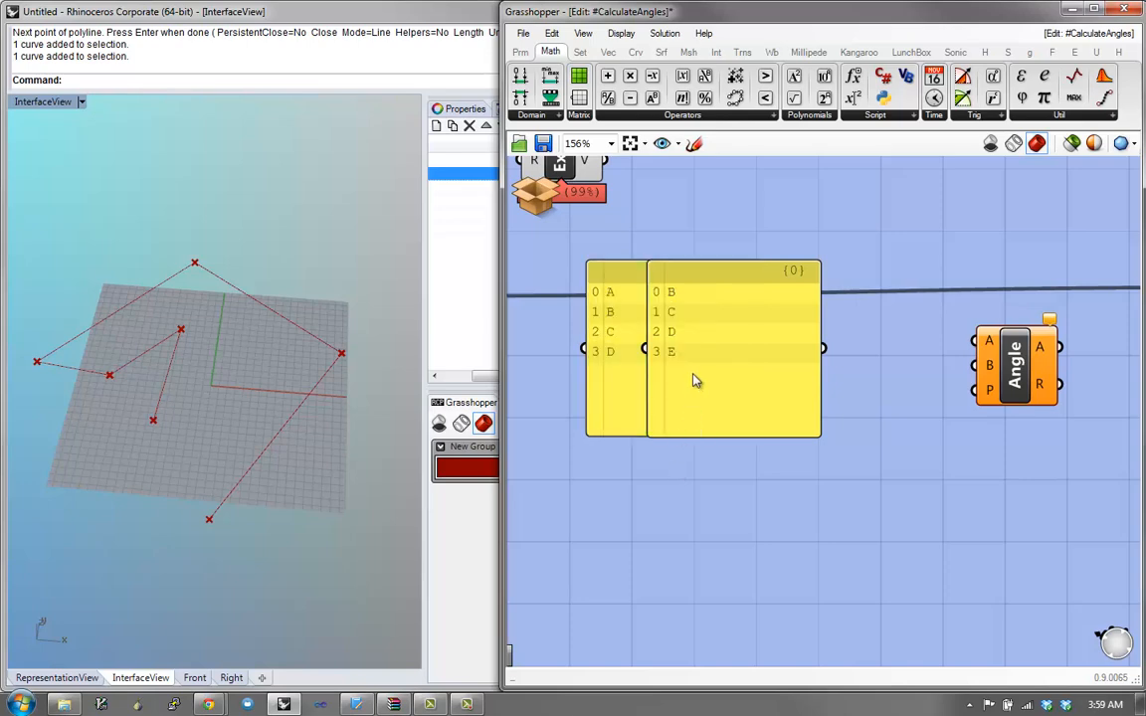
drag(692, 378, 686, 379)
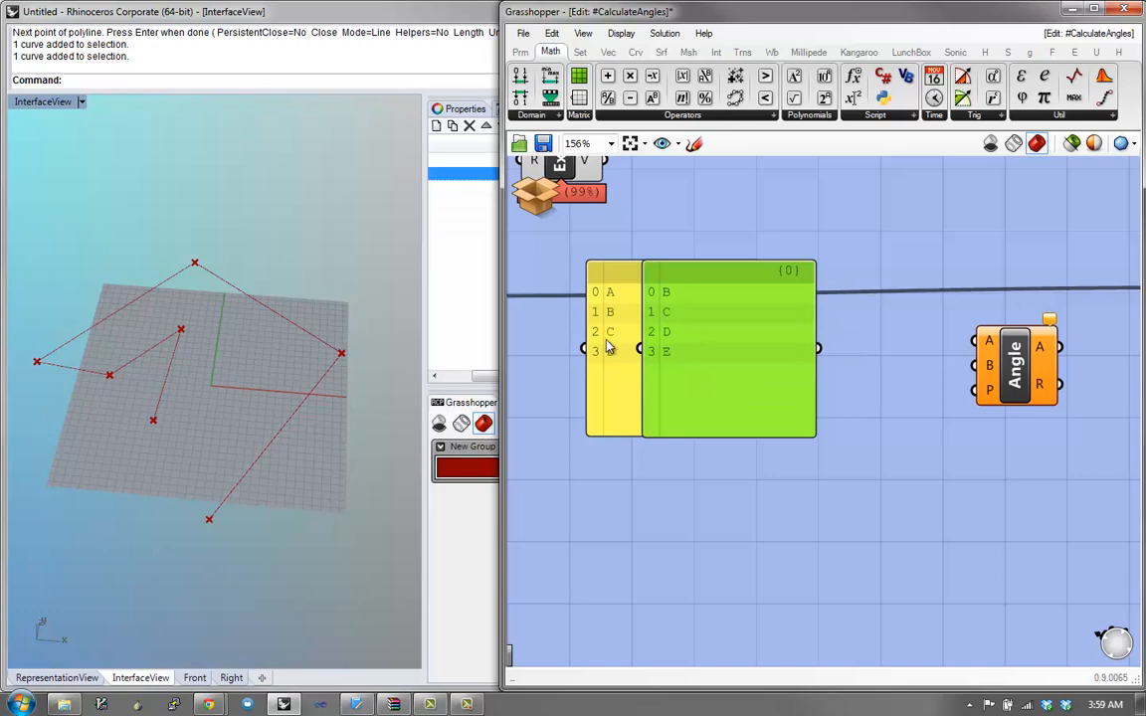
Step: Undo the recent edits back past the creation of the two letter panels
key(ctrl+z)
key(ctrl+z)
key(ctrl+z)
key(ctrl+z)
key(ctrl+z)
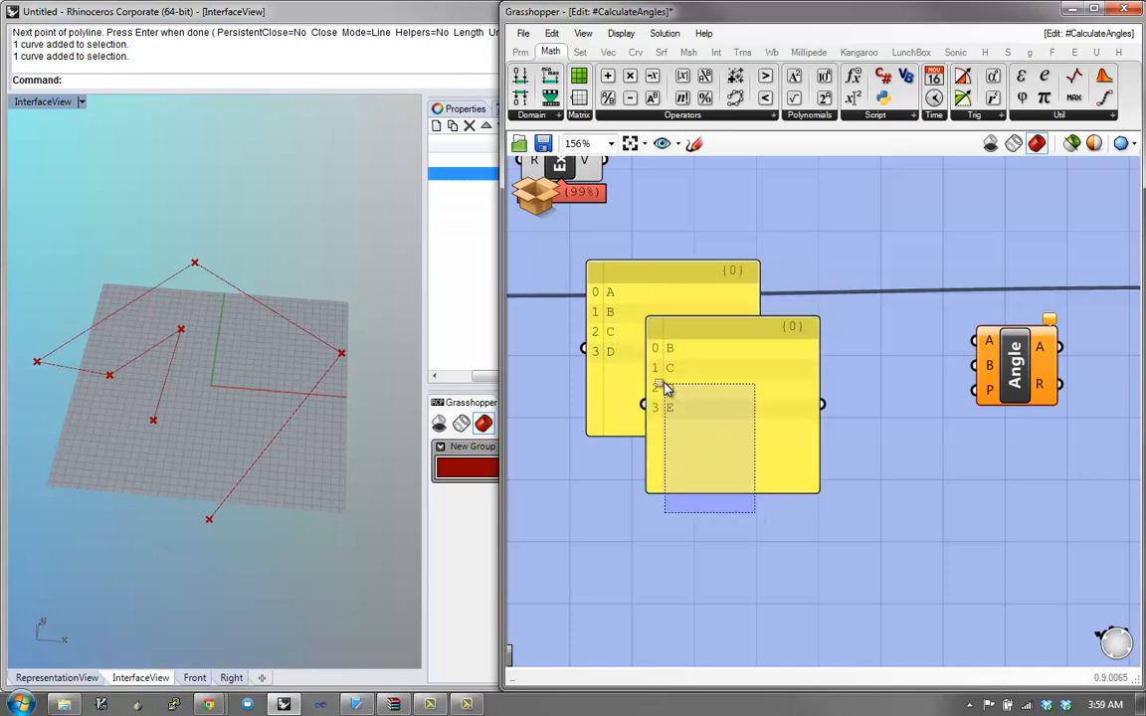
scroll(666, 388, down, 3)
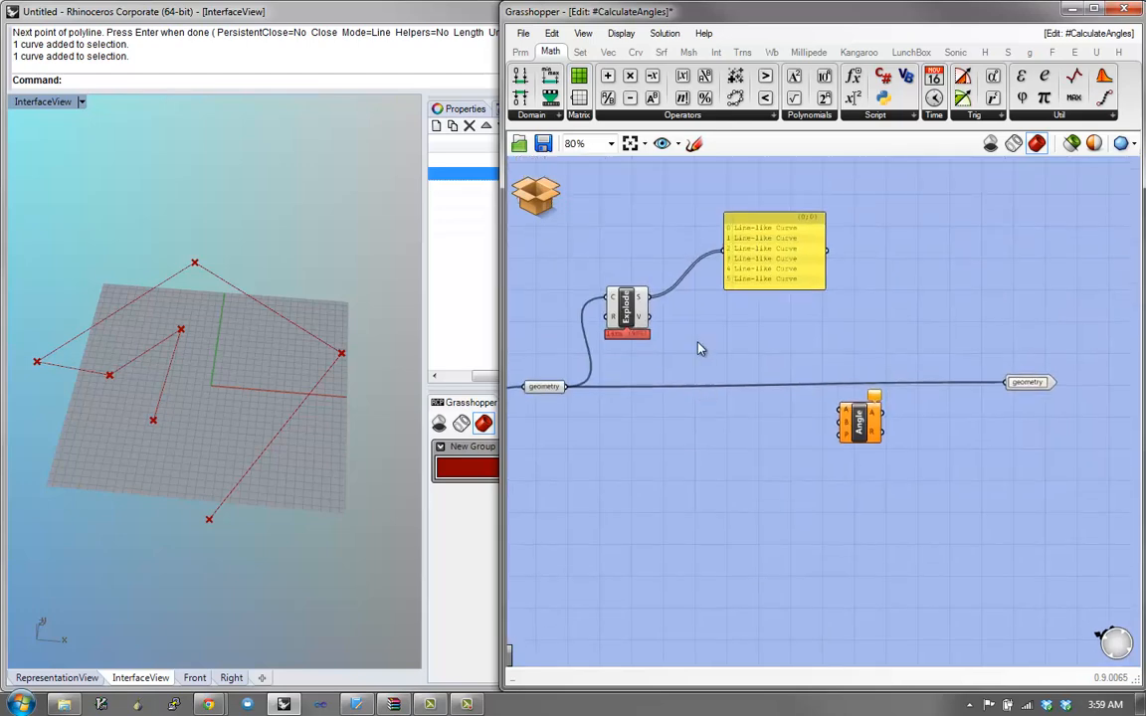
double_click(752, 348)
text(split)
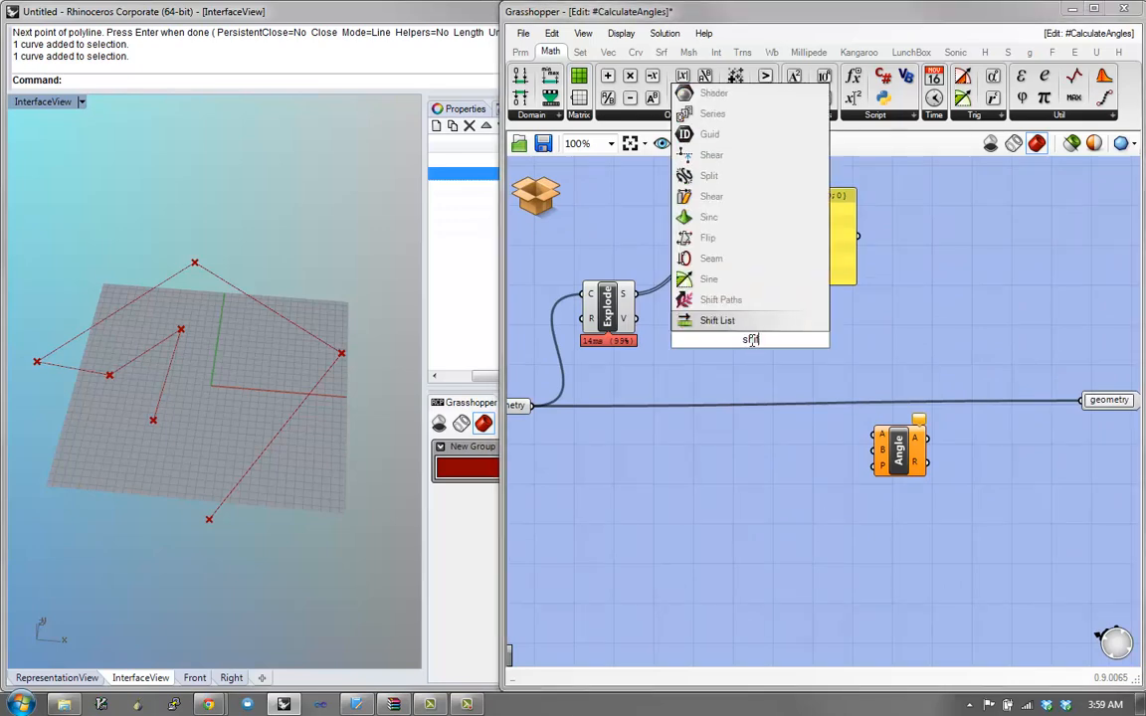
click(726, 418)
Step: Redo the two letter panels, stopping at the version where the first lists A to E and the second B to E
key(ctrl+y)
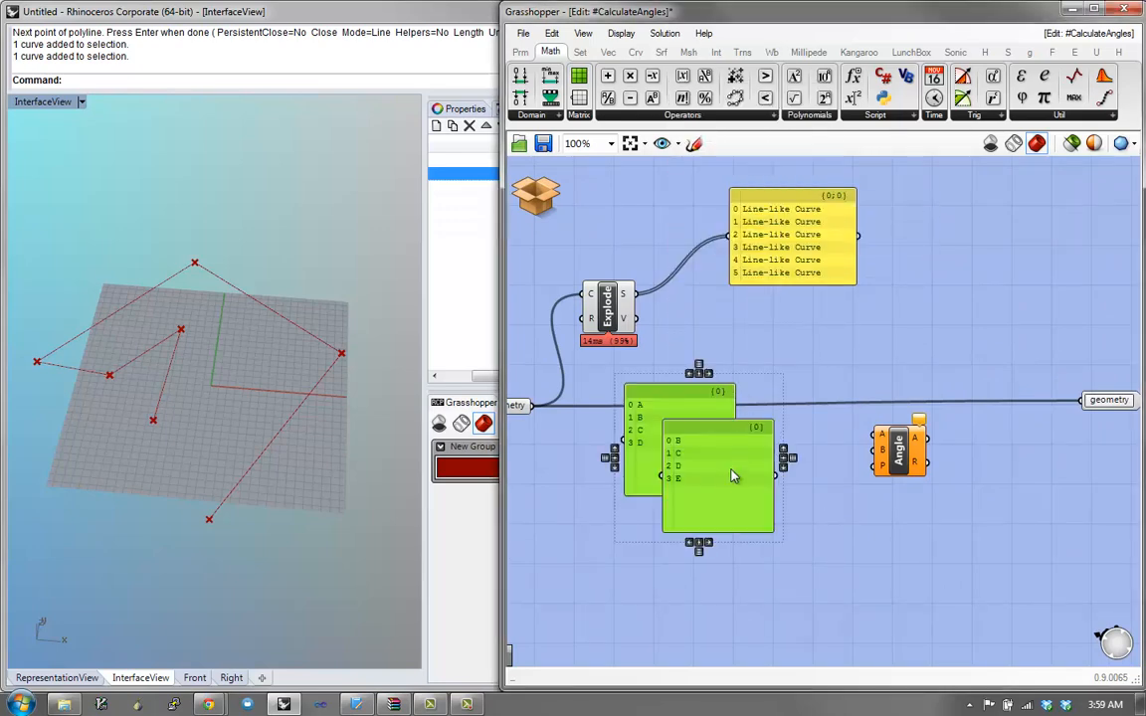
key(ctrl+y)
key(ctrl+z)
click(764, 551)
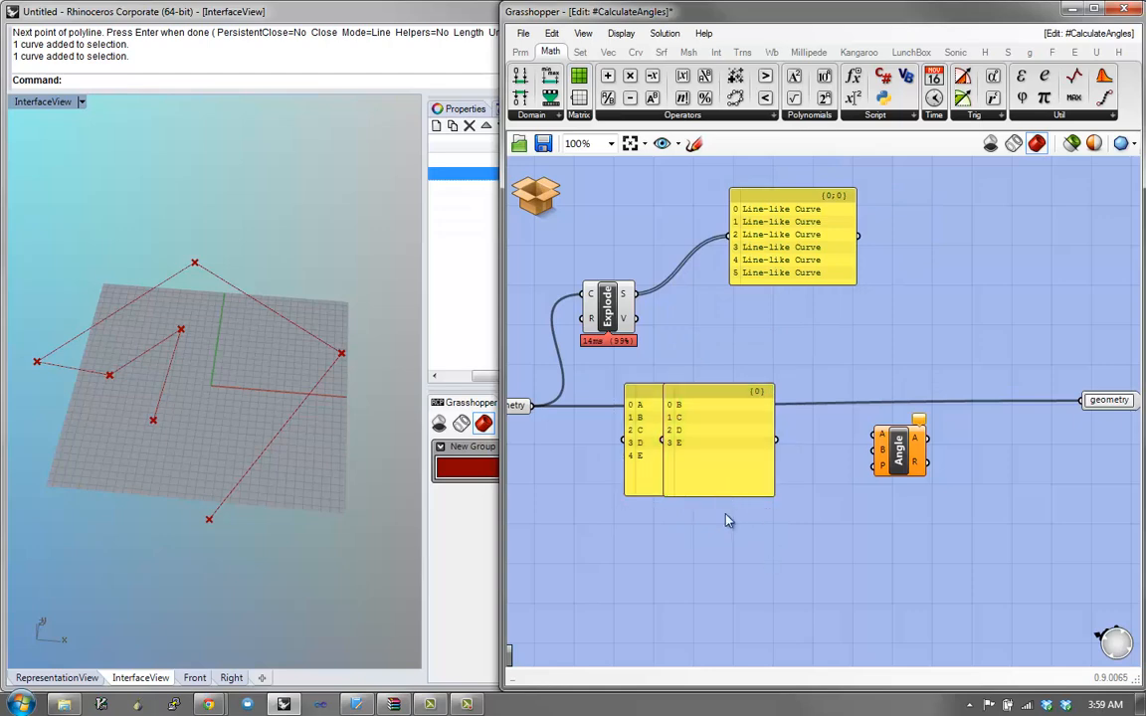
Step: Add a Shift List component beside the A to E panel and connect that panel to its list input
drag(726, 486, 723, 582)
double_click(825, 519)
text(shift)
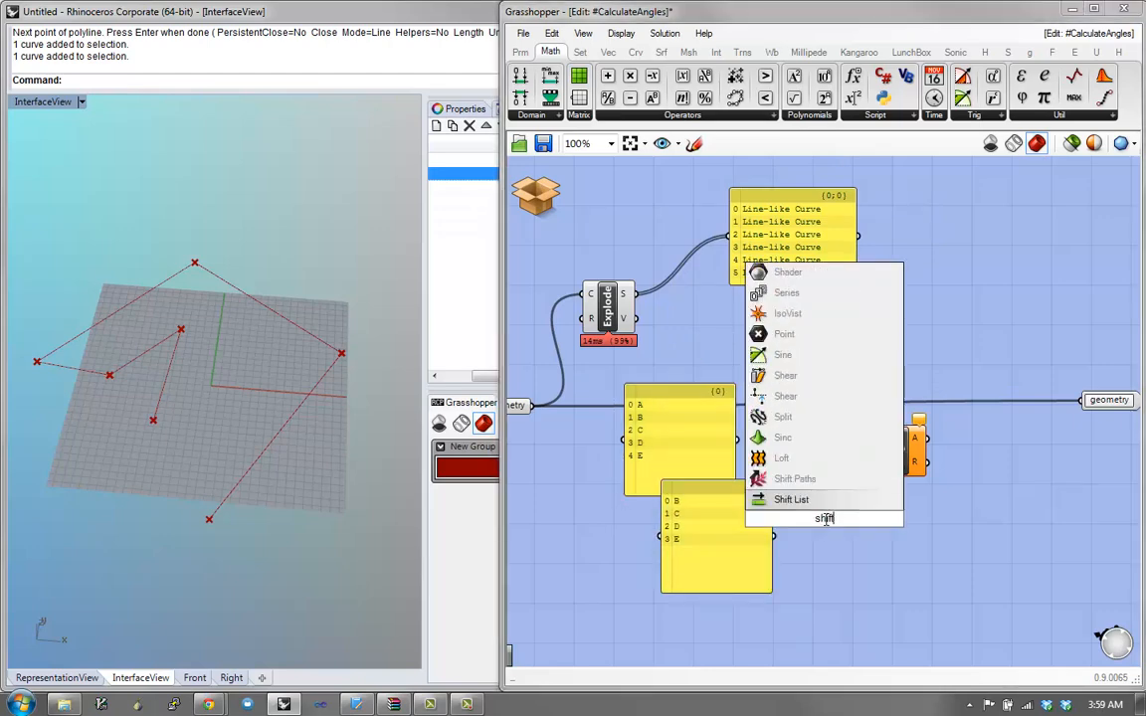
click(819, 501)
drag(737, 440, 805, 435)
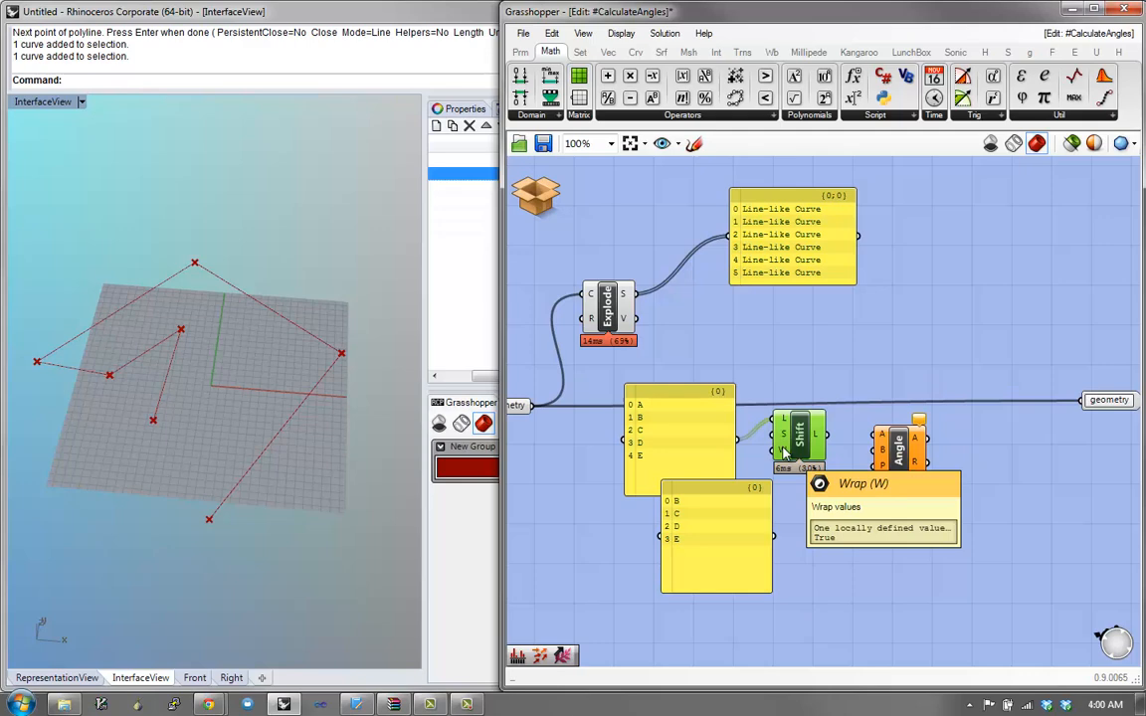
Step: Move the Angle component aside and add a panel fed by the Shift List output
drag(898, 448, 1034, 457)
double_click(903, 472)
text(")
key(Return)
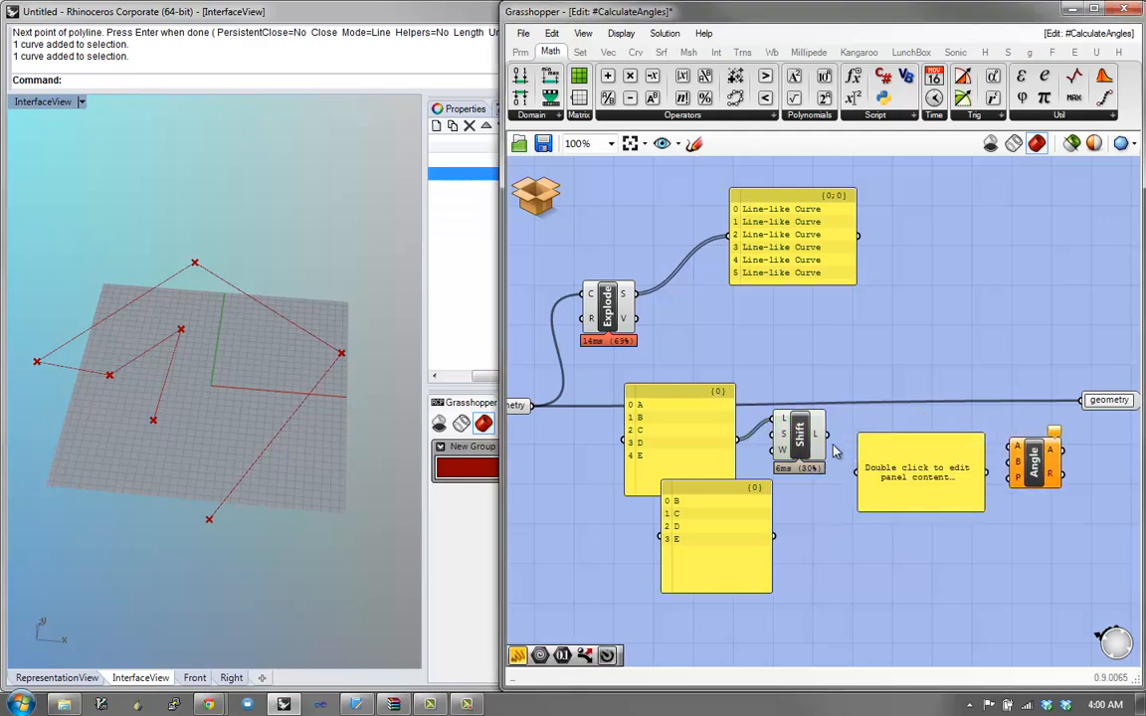
drag(815, 434, 890, 478)
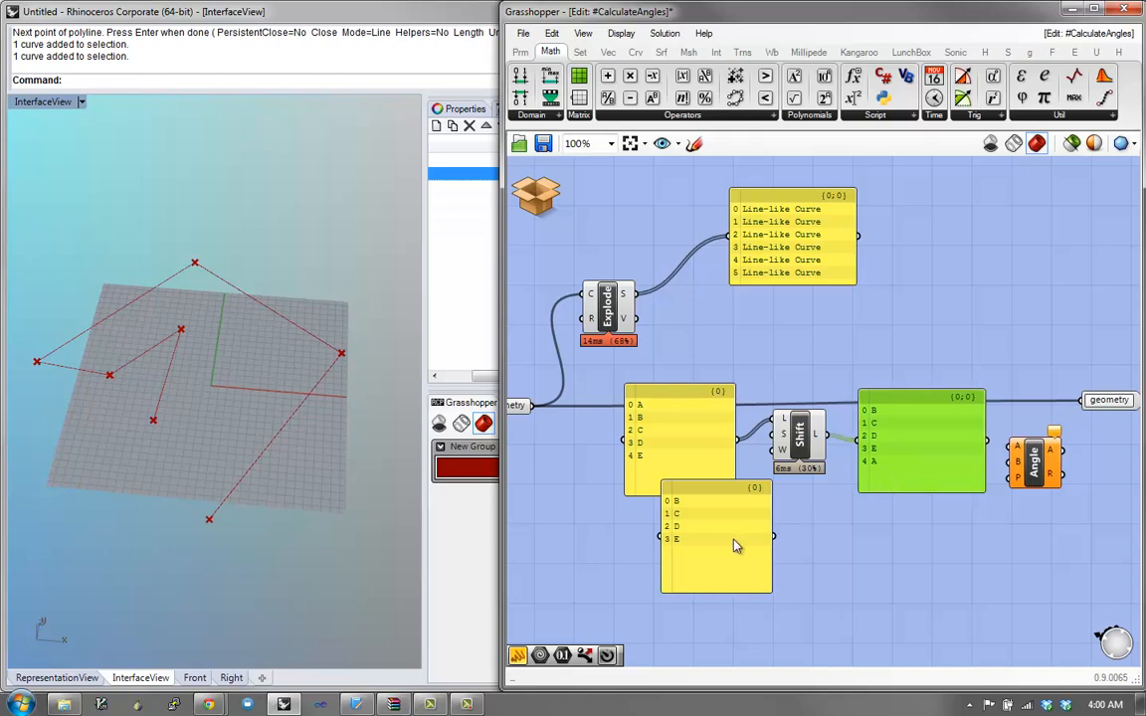
Step: Delete the manually written B to E panel and set the Shift List's Wrap input to False
mouse_move(734, 540)
mouse_down()
mouse_move(786, 464)
mouse_move(750, 552)
mouse_up()
key(Delete)
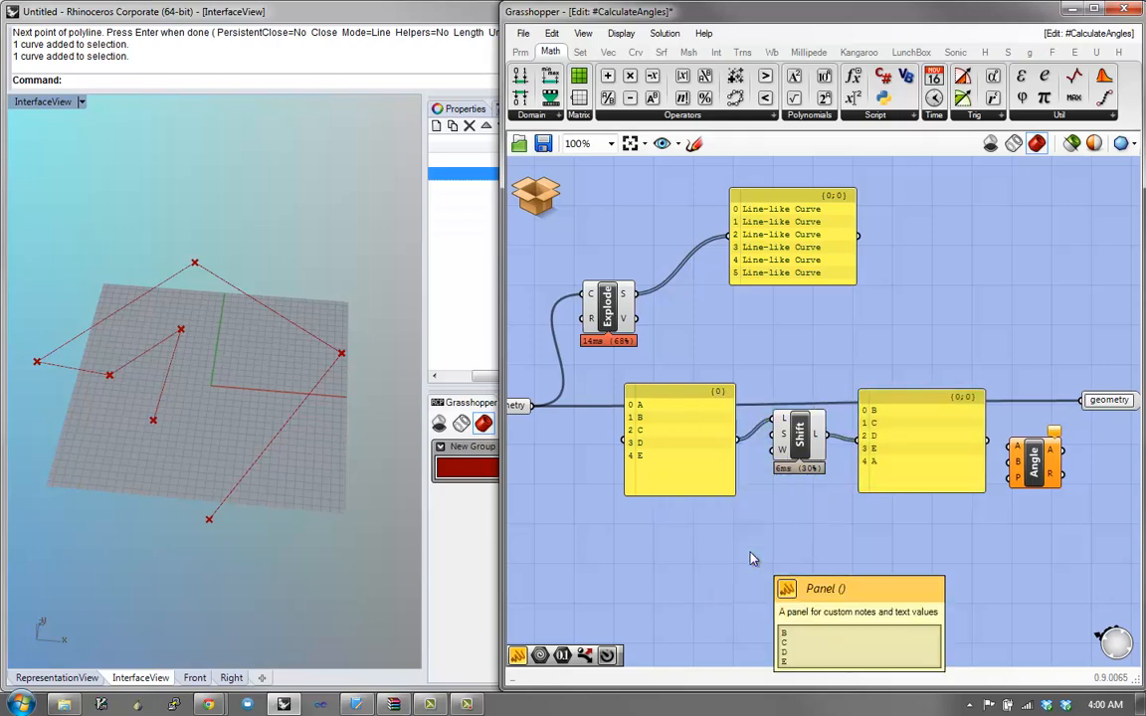
right_click(783, 448)
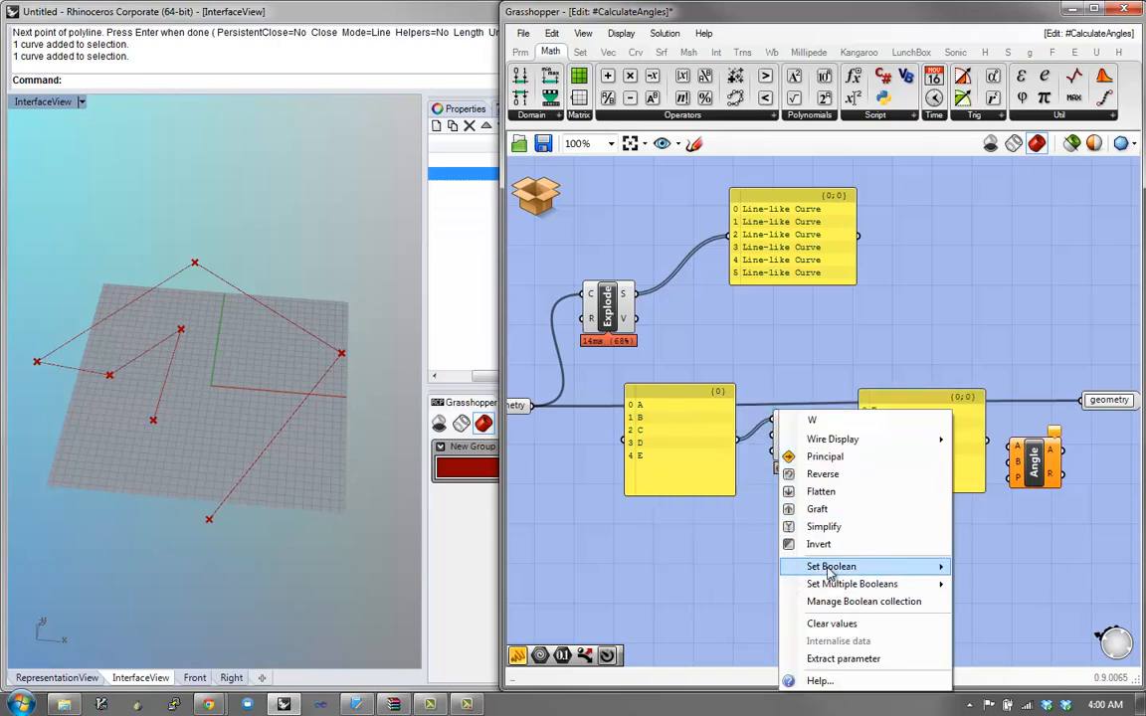
mouse_move(831, 569)
click(986, 566)
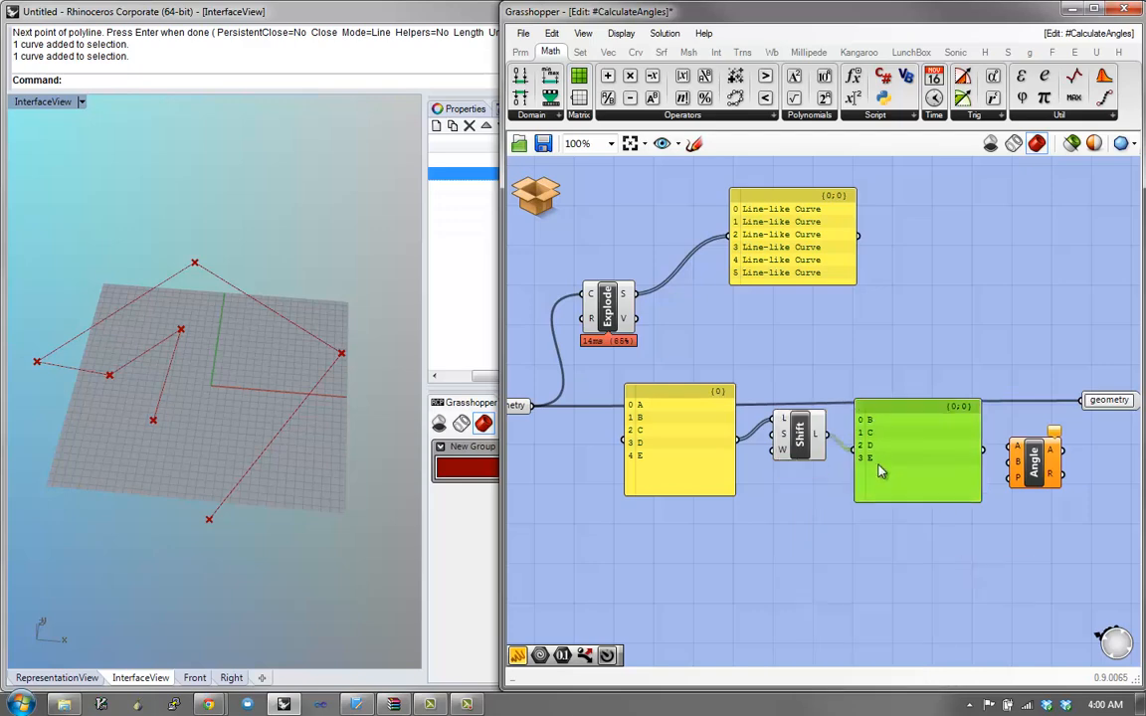
Step: Move the shifted list panel lower beside the Shift List component and delete the Angle component
drag(879, 471, 876, 480)
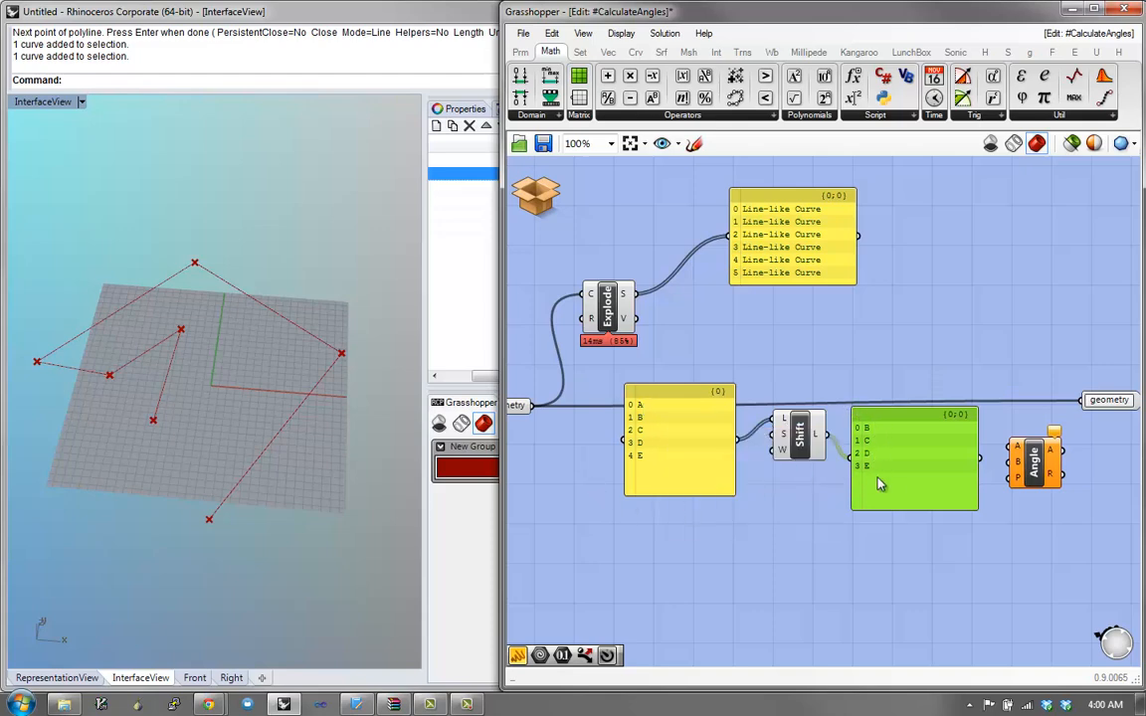
drag(885, 490, 880, 526)
right_drag(905, 510, 829, 521)
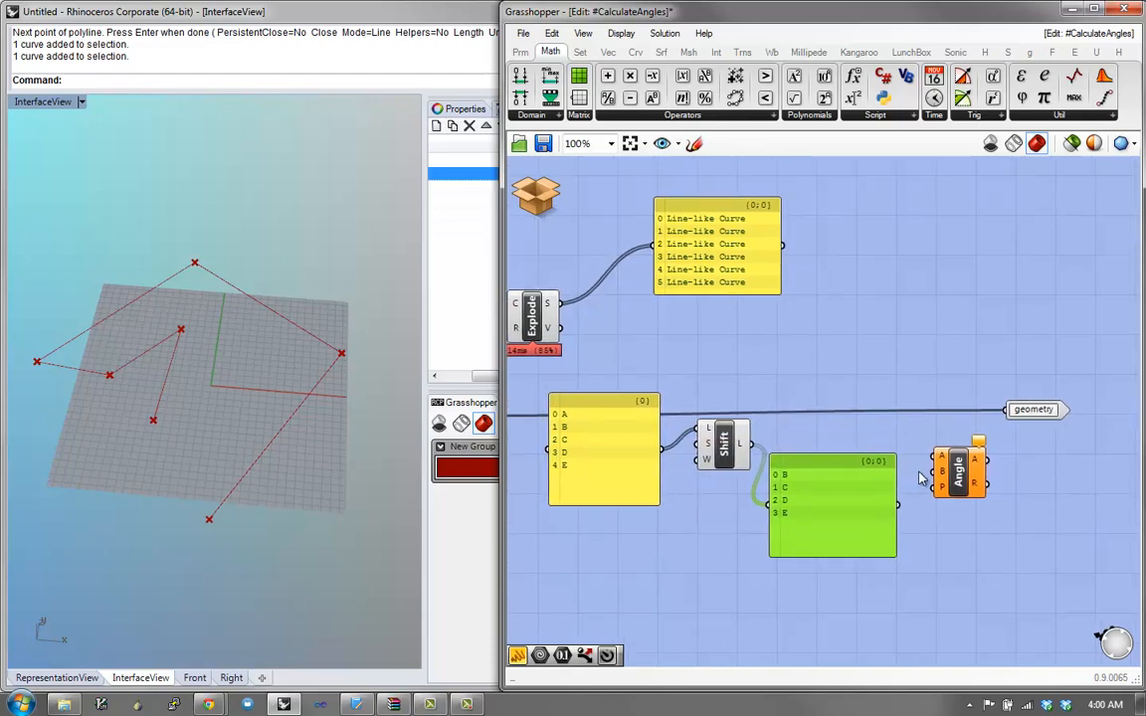
drag(961, 488, 1051, 556)
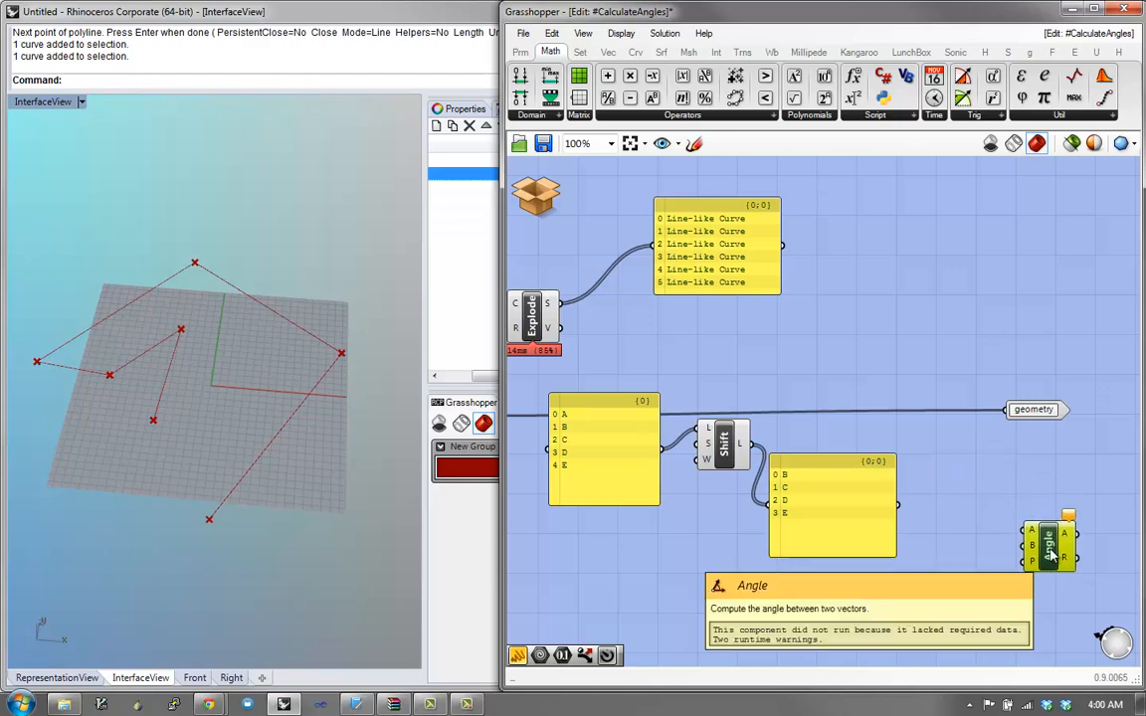
key(Delete)
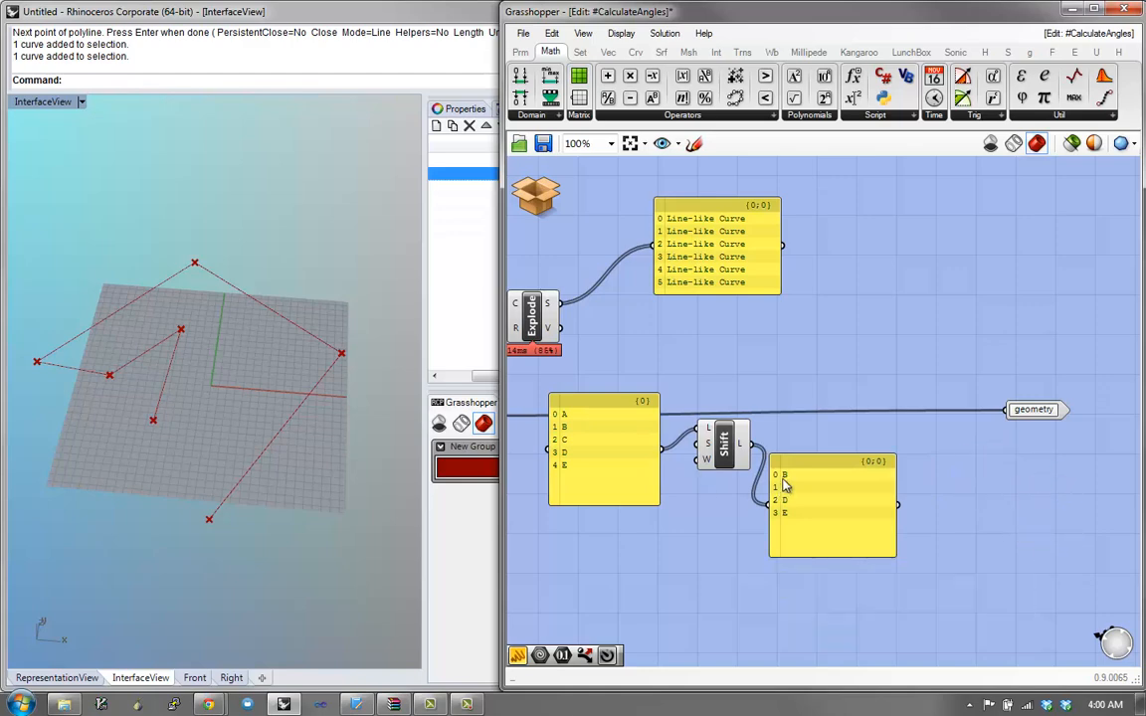
Step: Add a Shortest List component, connecting the A to E panel to input A and the shifted list panel to input B
double_click(988, 495)
text(sho)
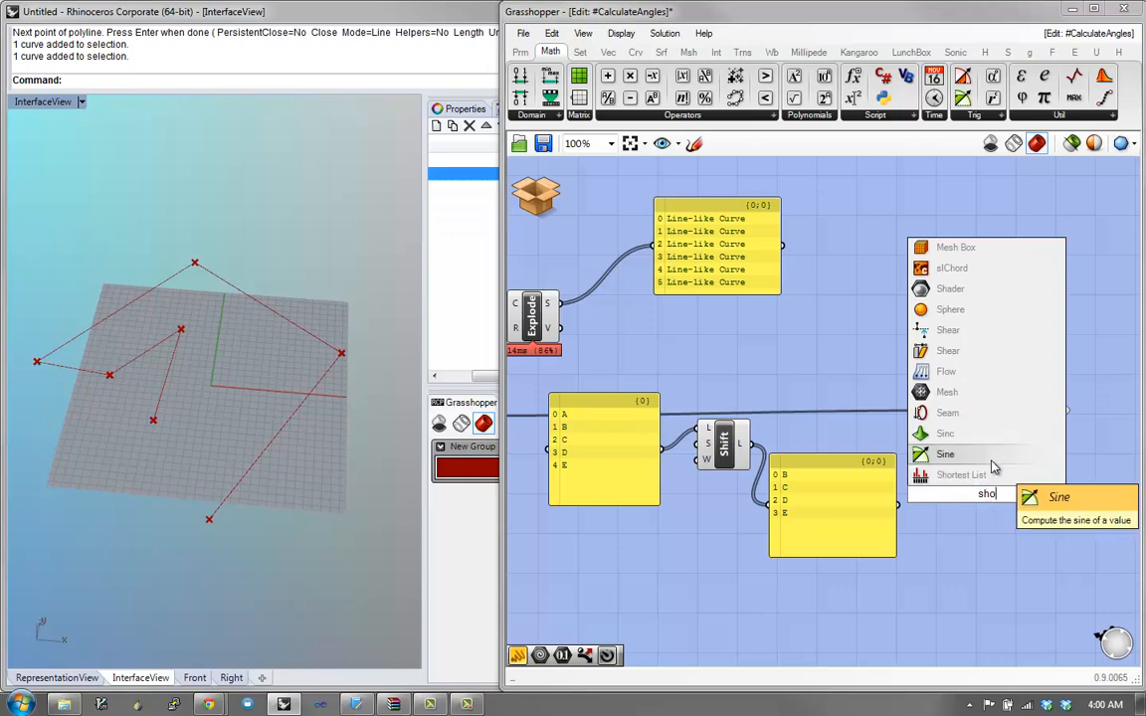
click(994, 474)
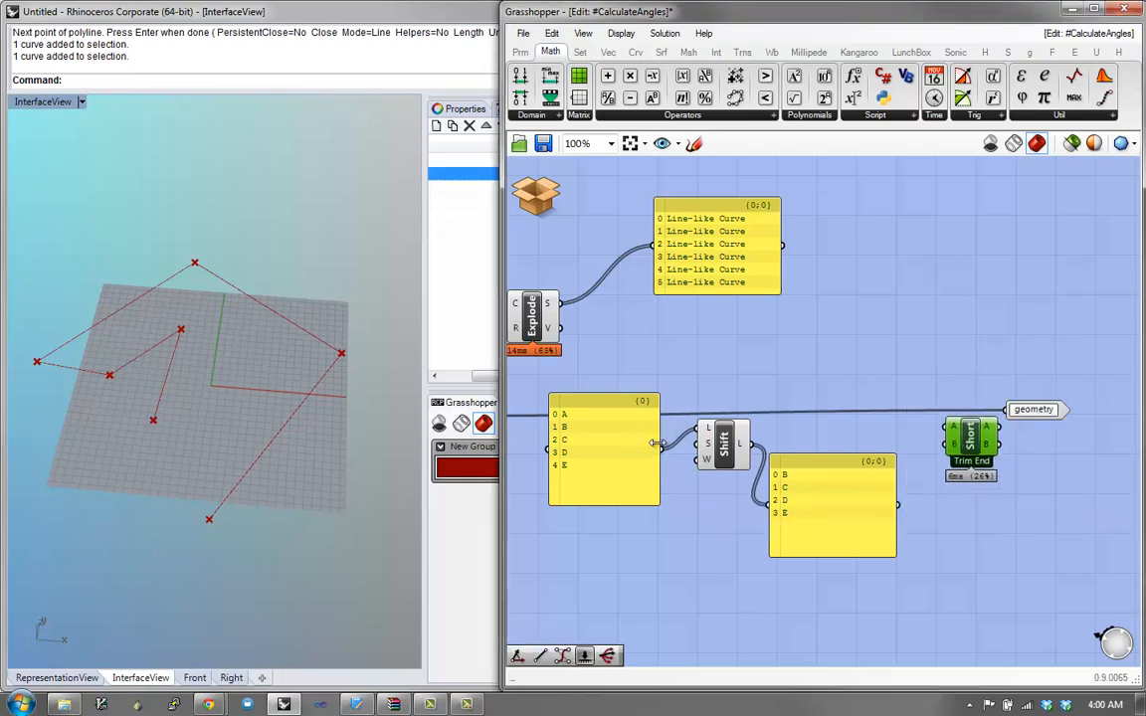
drag(591, 399, 591, 356)
drag(661, 405, 898, 505)
click(976, 445)
drag(977, 448, 964, 456)
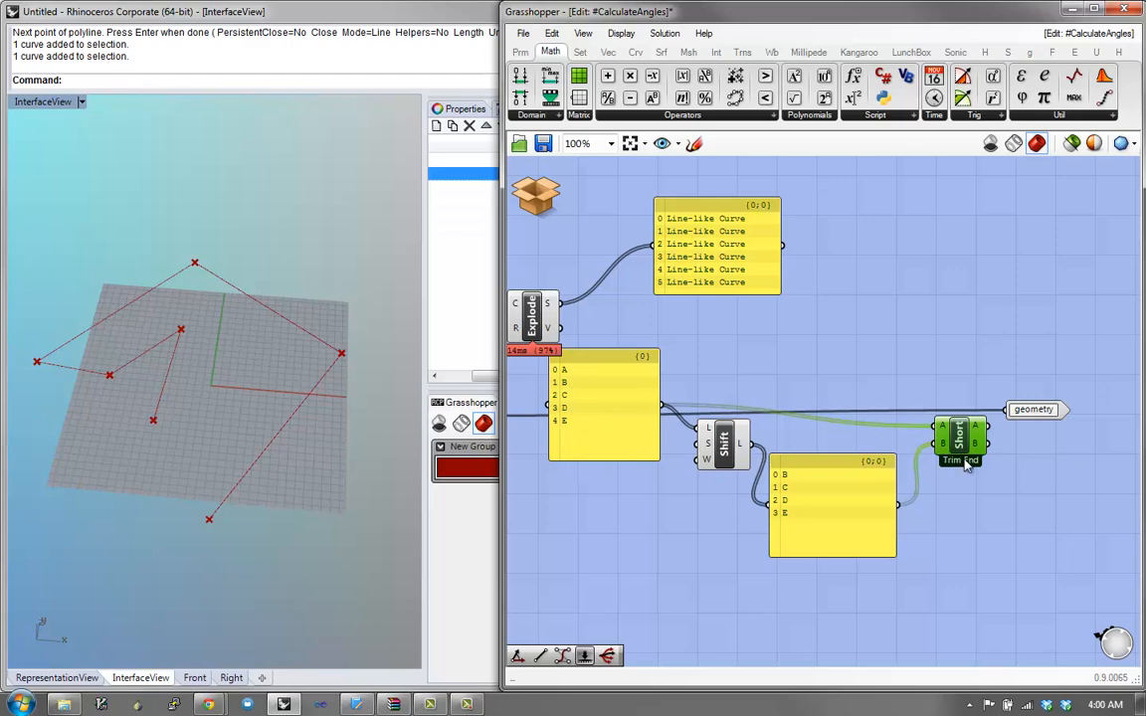
Step: Add two panels beside the Shortest List component, one fed by output A and a copy fed by output B
double_click(1028, 464)
text(//)
key(Return)
drag(976, 471, 1045, 540)
click(1043, 454)
key(ctrl+c)
key(ctrl+v)
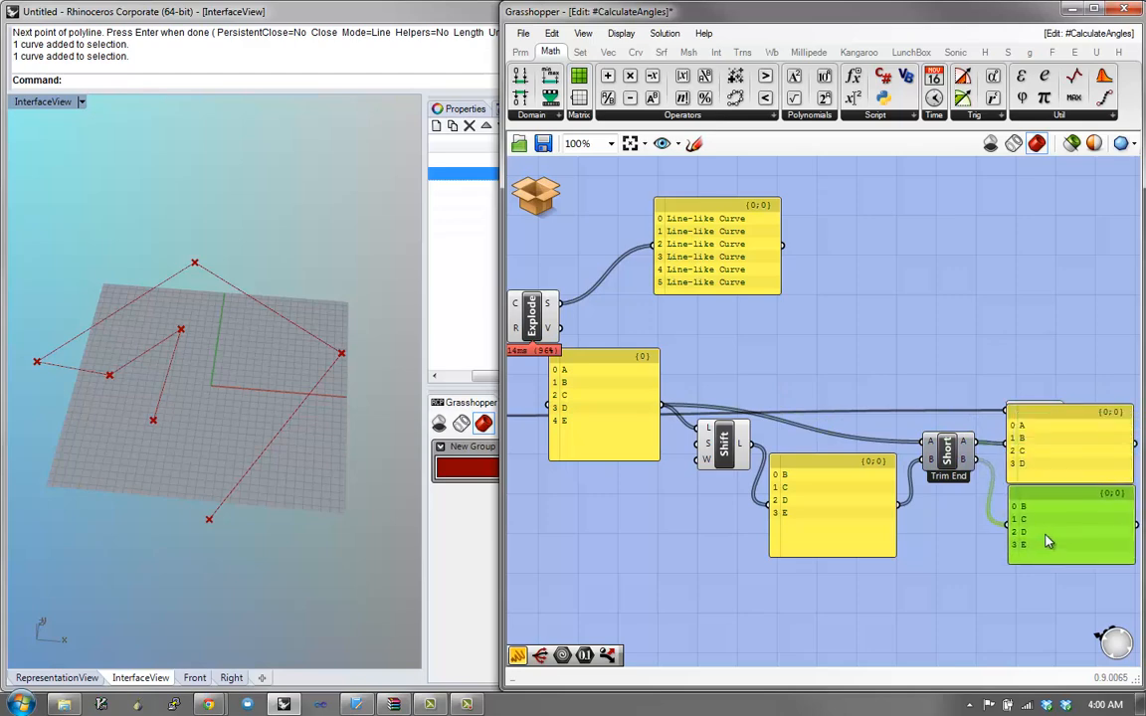
right_drag(1052, 520, 997, 509)
click(1000, 445)
right_drag(997, 446, 1066, 459)
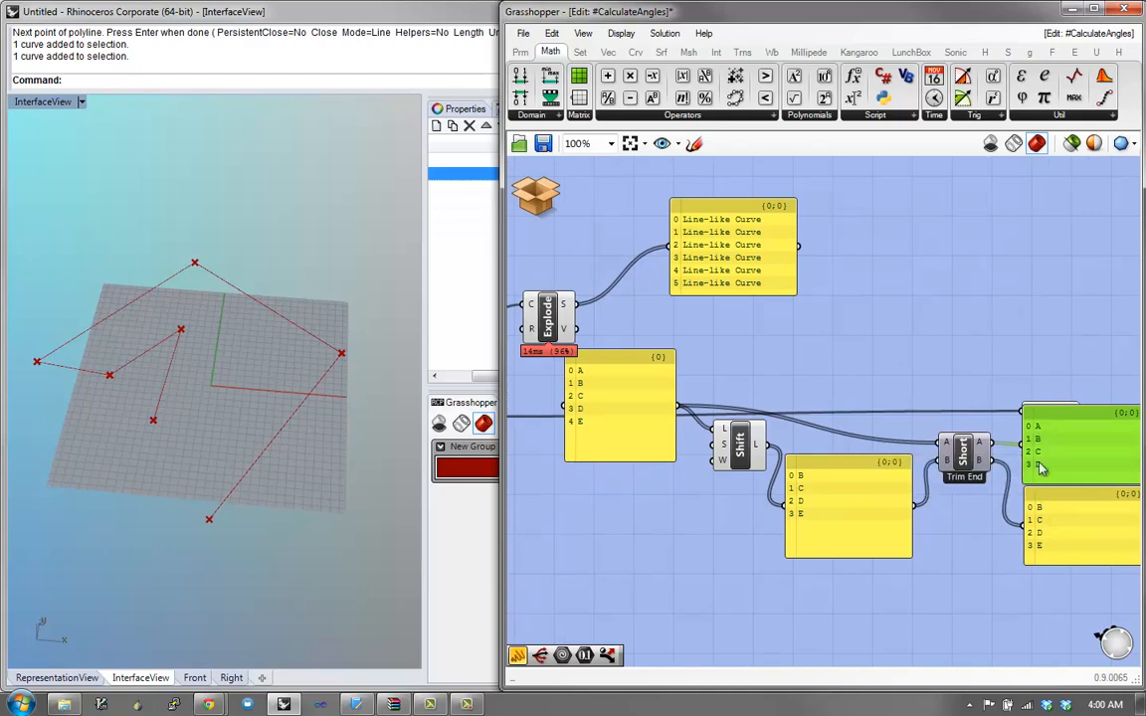
Step: Connect the Shift List output directly to the Shortest List's B input and delete the intermediate panel
click(837, 514)
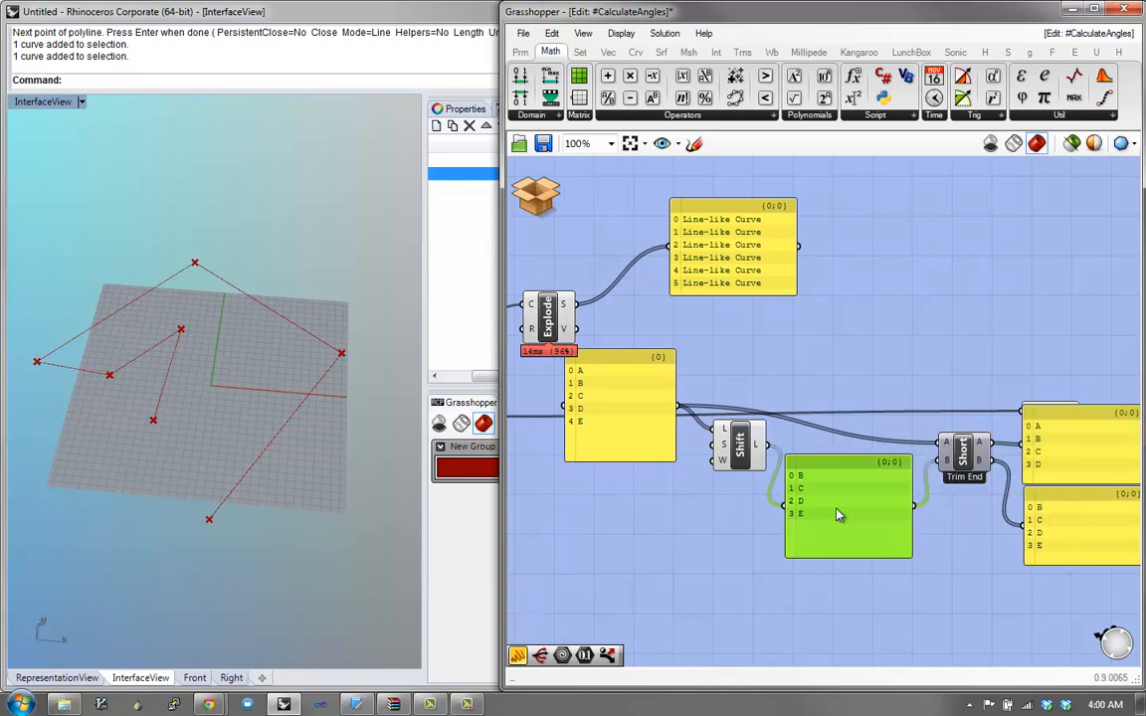
drag(837, 513, 837, 503)
drag(767, 445, 933, 471)
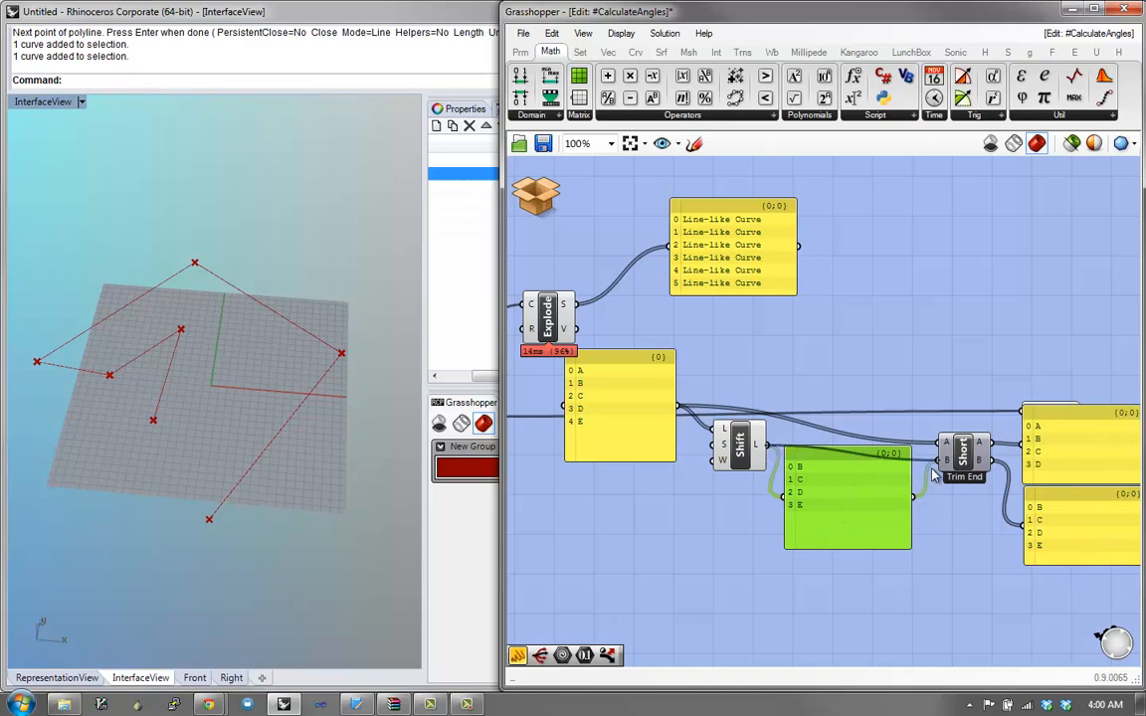
key(Delete)
Step: Feed the Explode component's segments into the Shift List's list input and connect the shifted output to the upper curve panel
right_drag(688, 434, 711, 485)
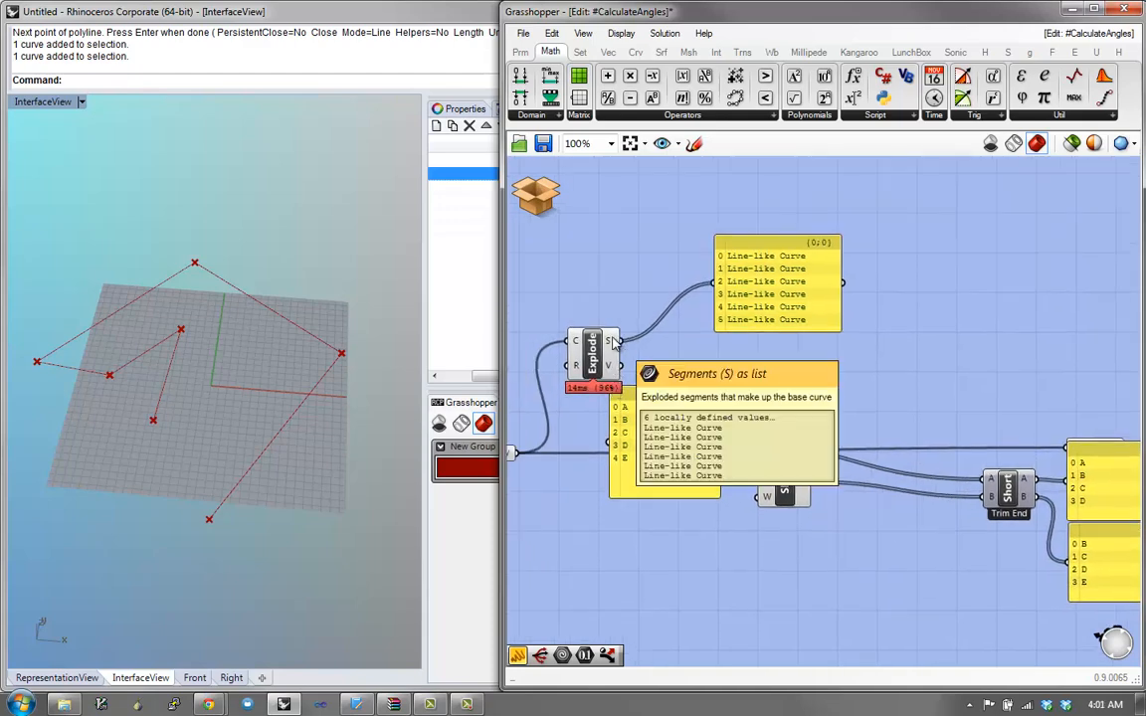
drag(615, 341, 762, 466)
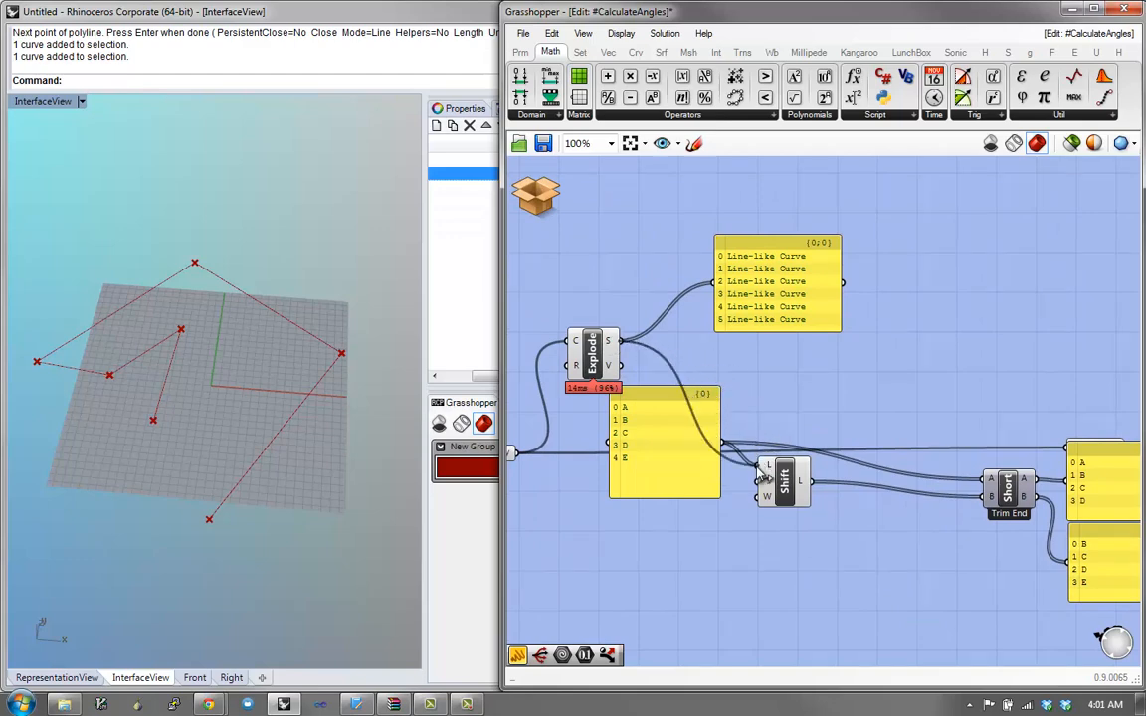
mouse_move(661, 491)
mouse_down()
mouse_move(654, 518)
mouse_move(656, 467)
mouse_up()
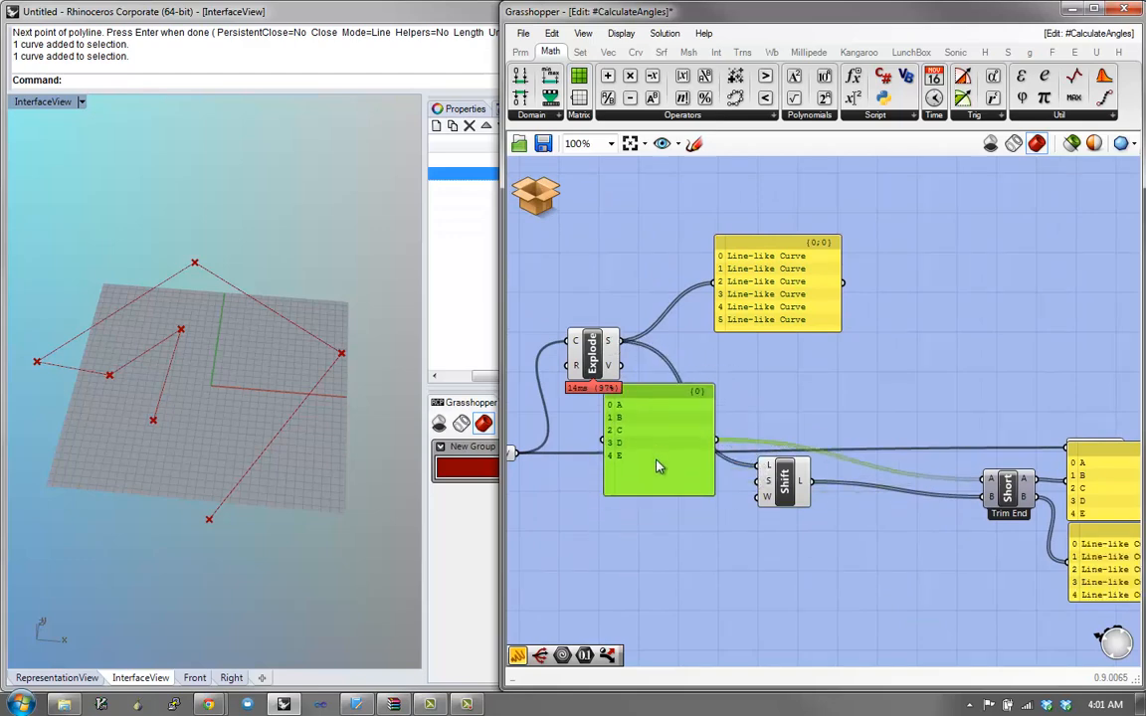
drag(814, 483, 715, 283)
drag(813, 271, 885, 259)
drag(655, 399, 677, 414)
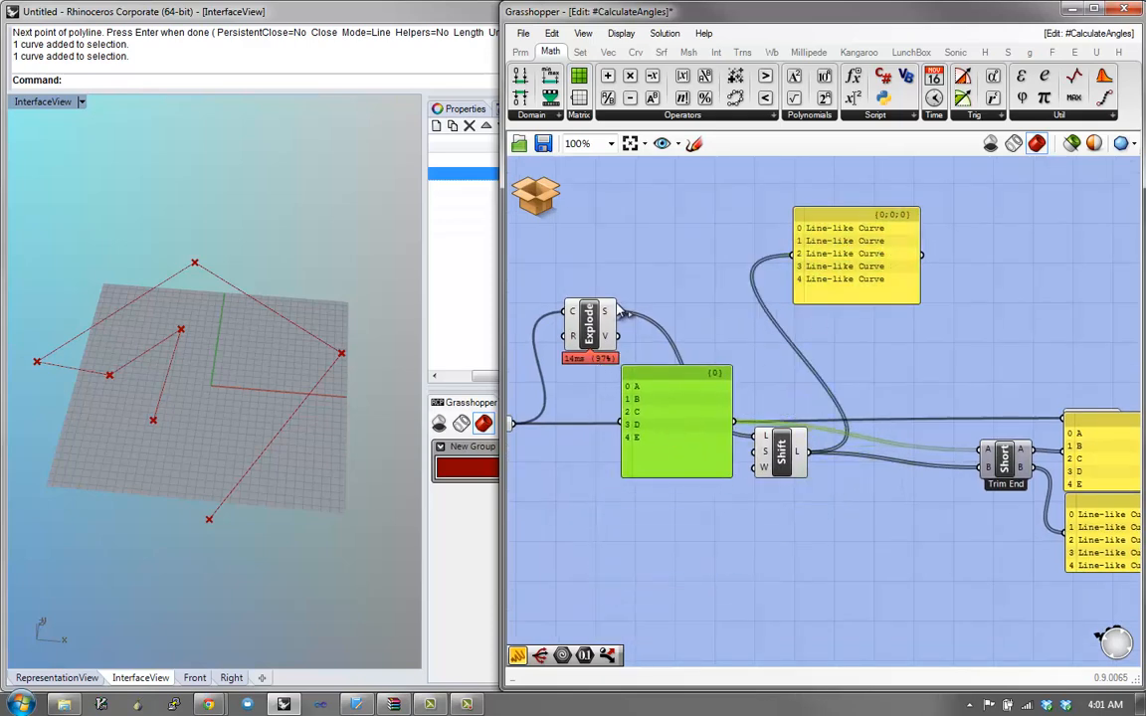
Step: Connect the Explode segments output to the Shortest List's A input, replacing the letter panel, and separate the two output panels
drag(617, 311, 979, 451)
right_drag(945, 453, 756, 437)
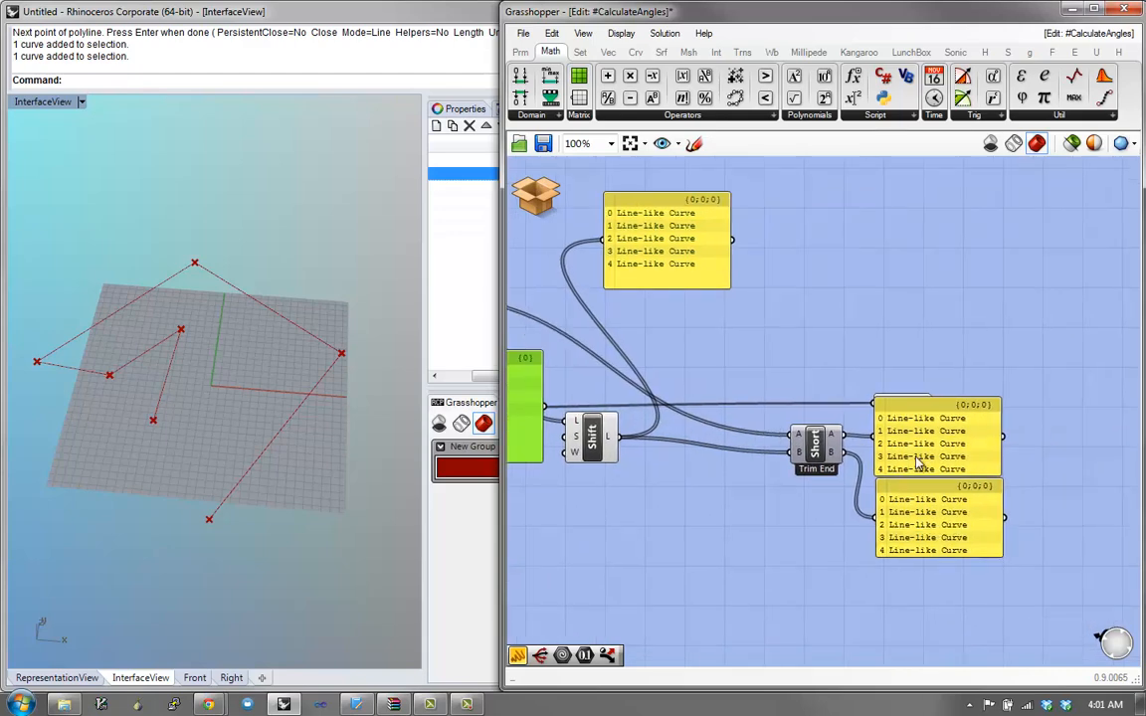
drag(922, 455, 926, 441)
right_drag(732, 490, 839, 483)
Step: Delete the A to E panel and the upper curve list panel
click(577, 428)
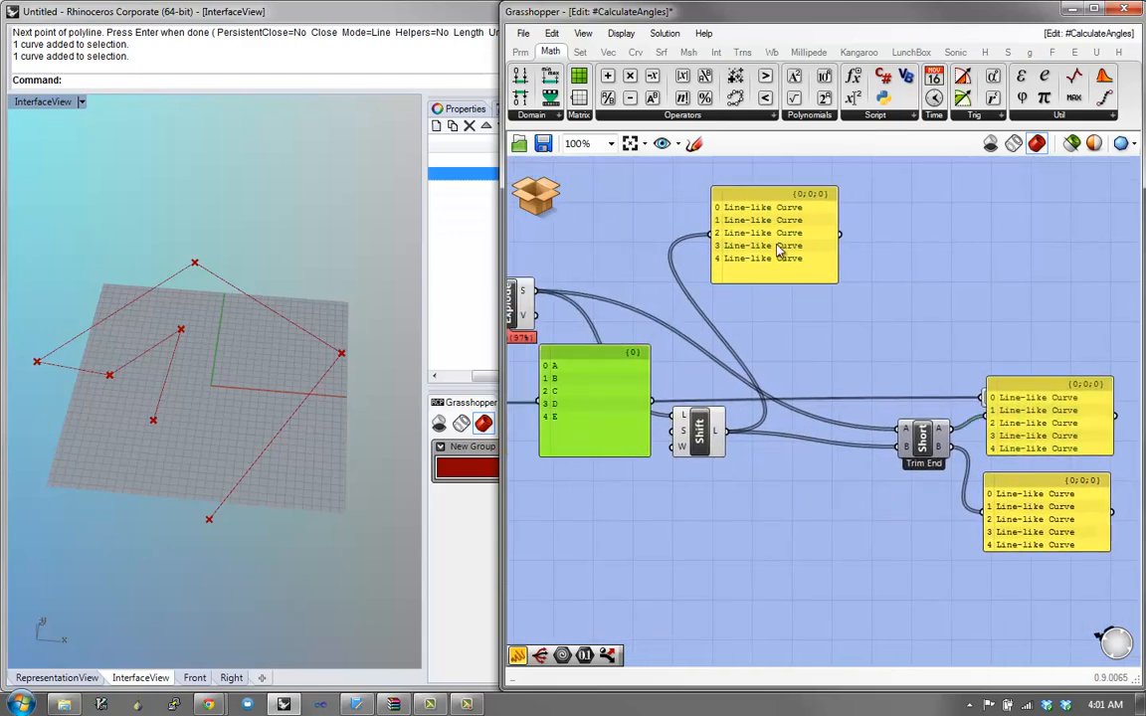
shift+click(779, 249)
key(Delete)
Step: Move the Shortest List closer to the Shift List and rearrange its two output panels below the relocated geometry output
drag(927, 460, 799, 436)
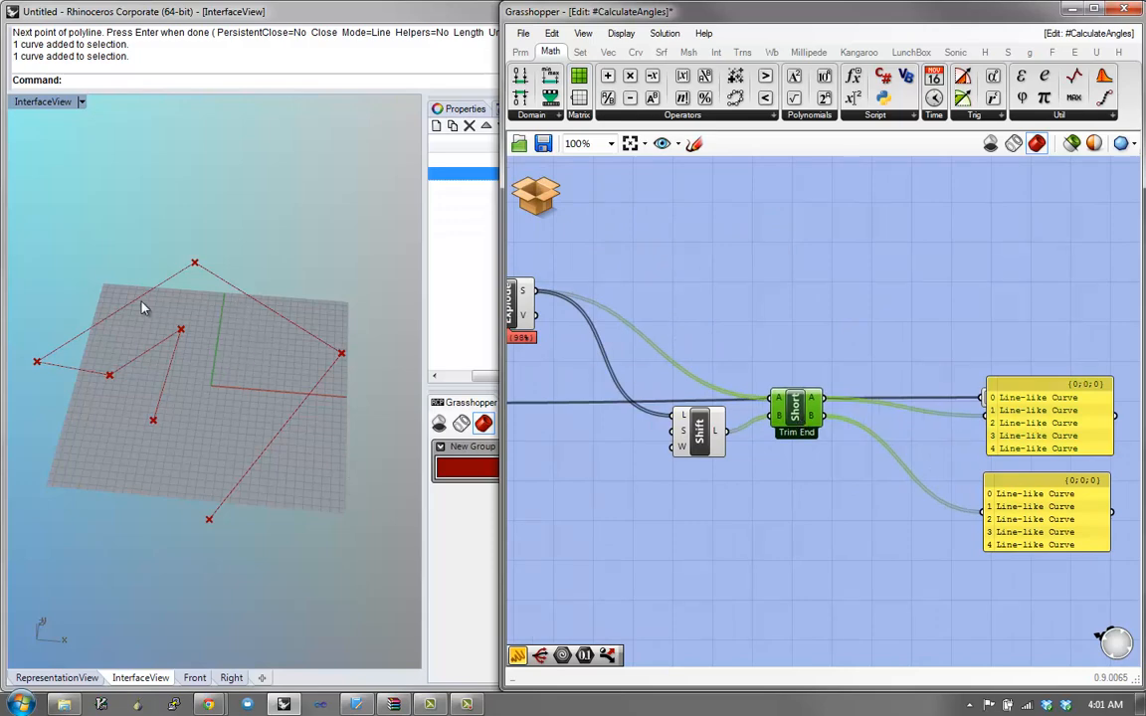
drag(1068, 408, 1073, 436)
drag(1097, 556, 1046, 447)
drag(1007, 401, 1067, 267)
right_drag(853, 317, 738, 281)
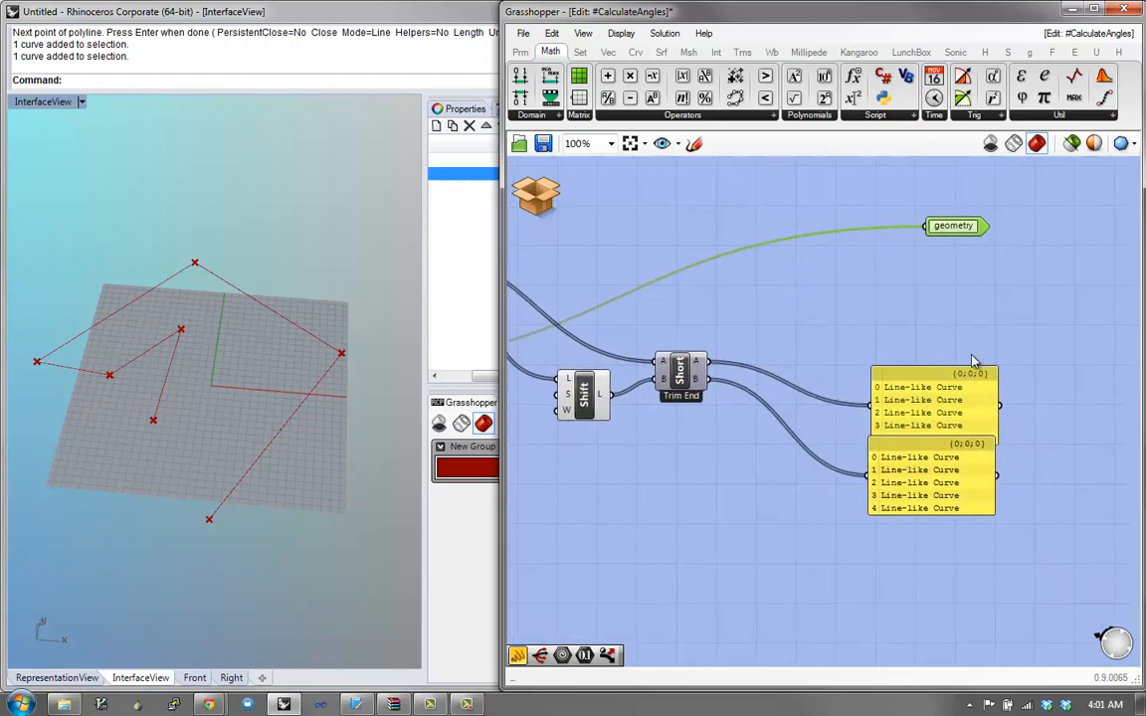
drag(978, 344, 911, 505)
drag(908, 433, 984, 425)
click(951, 537)
drag(977, 475, 980, 496)
Step: Add a List Item component below the geometry output and connect the Shortest List's A output to its list input
double_click(840, 507)
text(item)
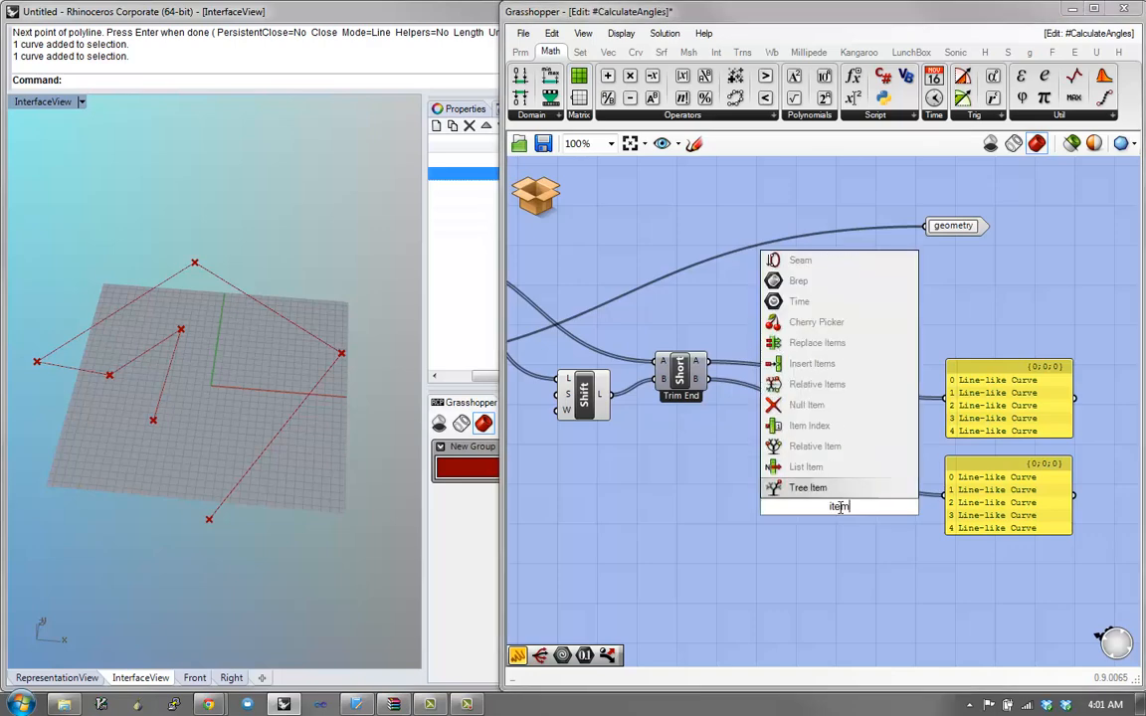
click(738, 467)
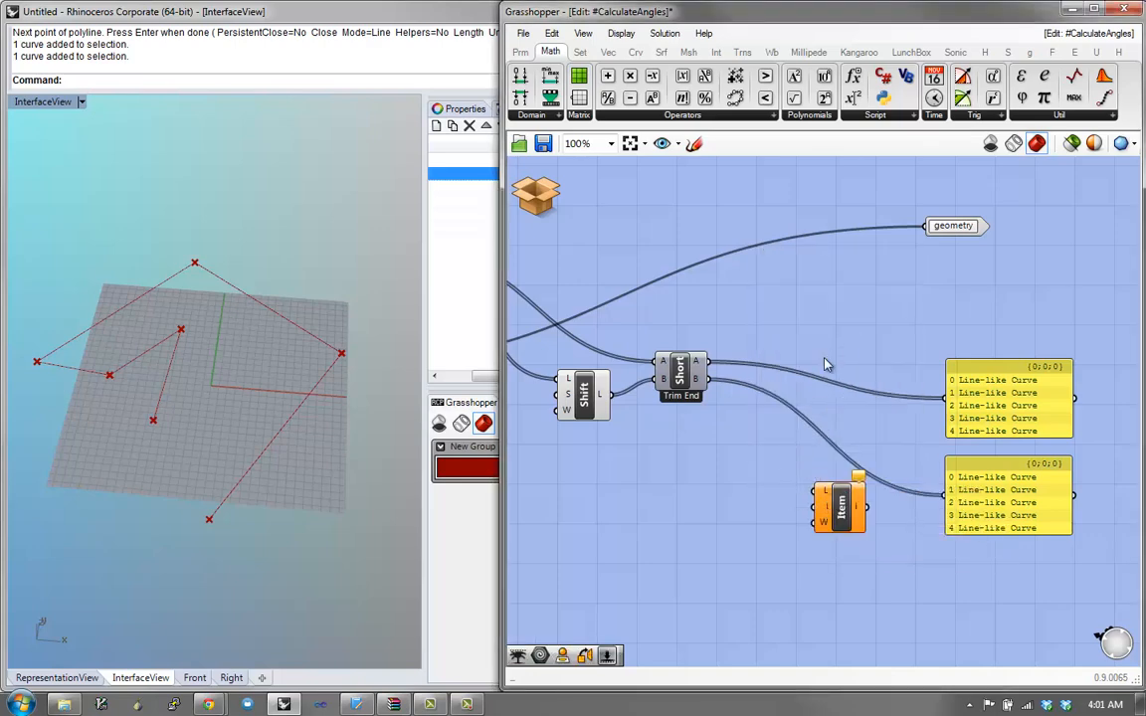
drag(842, 504, 855, 290)
drag(674, 379, 857, 298)
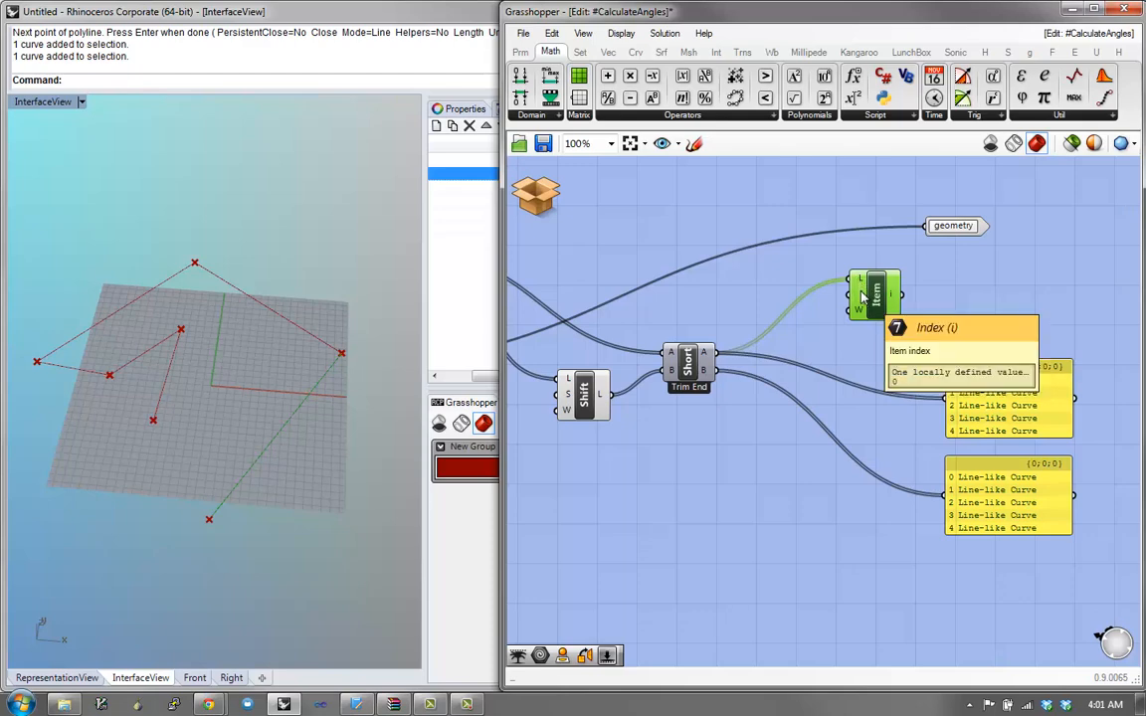
Step: Add a number slider with the value 3 below the Shortest List component
click(780, 403)
double_click(733, 486)
text(Number Slider)
key(Return)
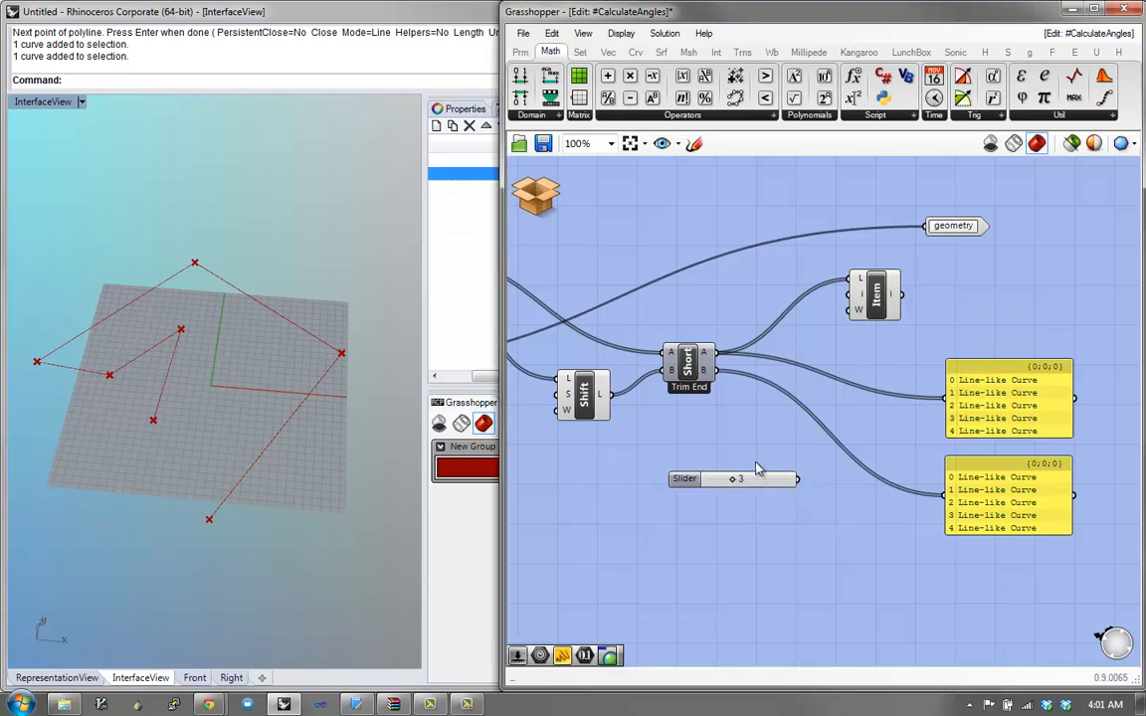
Step: Connect the number slider to the List Item's index input and set it to 4
drag(798, 480, 851, 298)
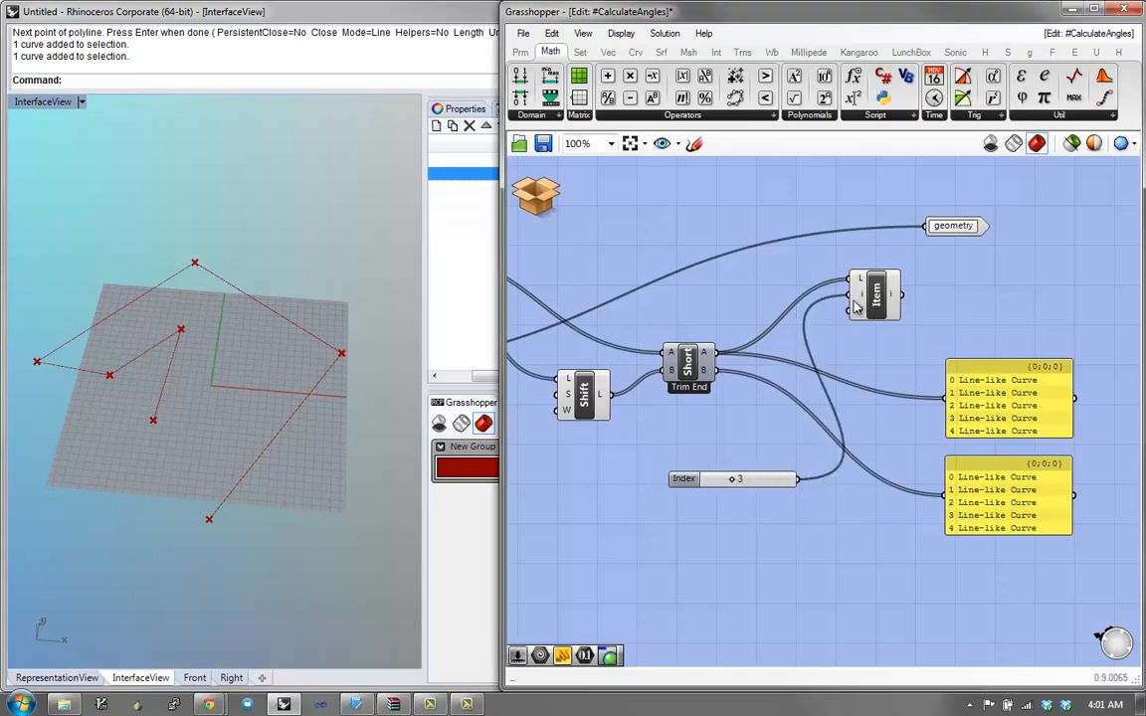
click(875, 296)
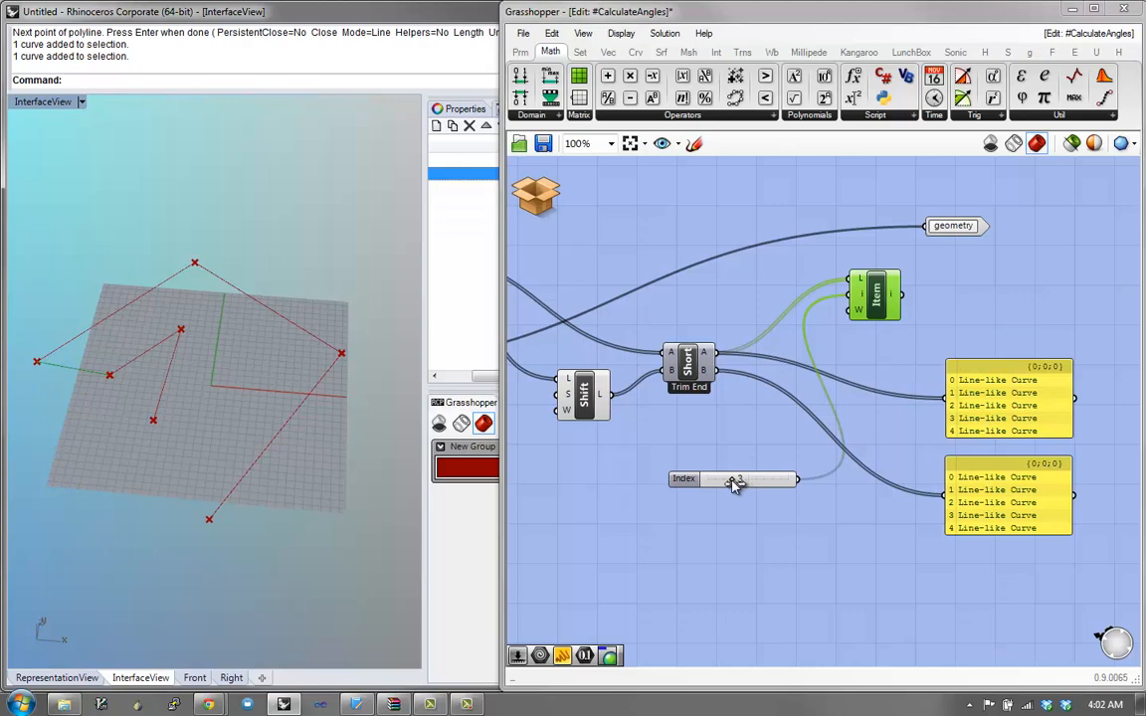
mouse_move(733, 484)
mouse_down()
mouse_move(695, 481)
mouse_move(741, 479)
mouse_up()
Step: Add a Pipe component beside the List Item and feed the item output into its curve input
double_click(1009, 303)
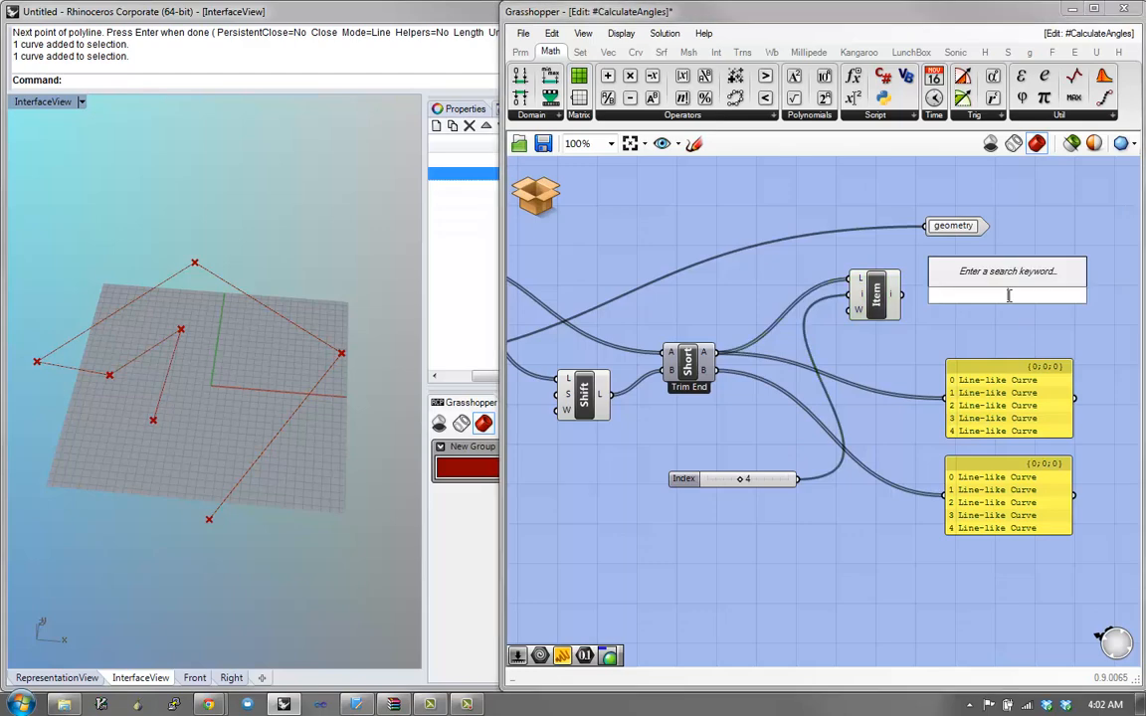
text(pipe)
key(Return)
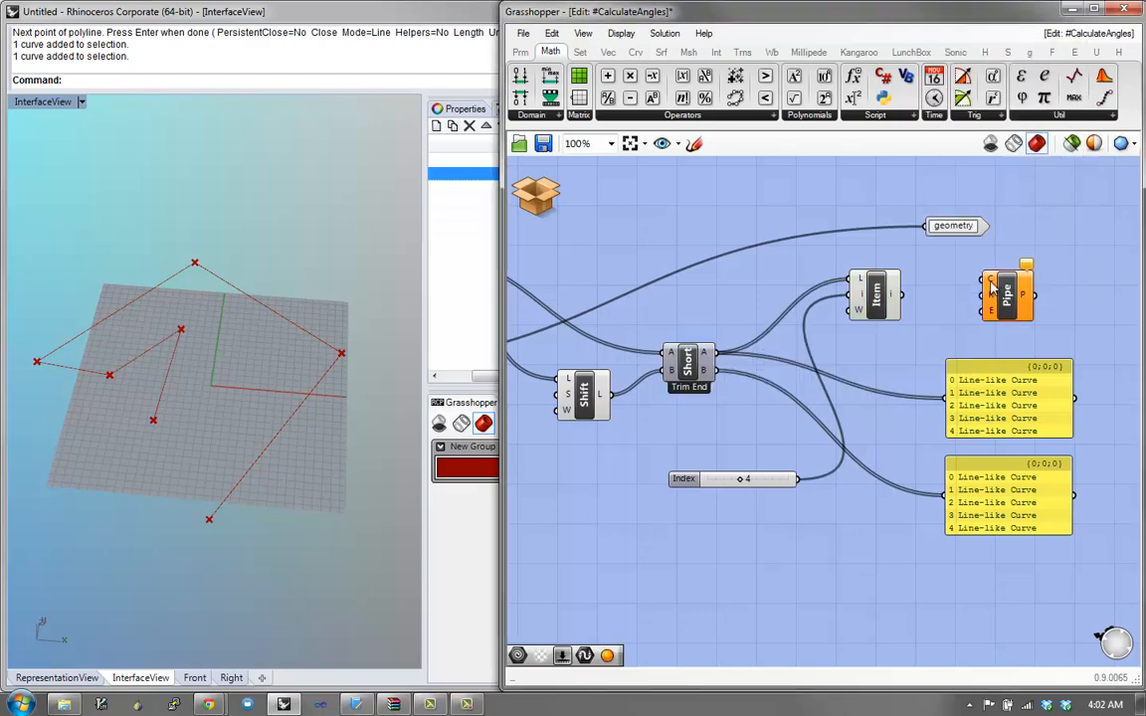
drag(983, 280, 903, 295)
drag(1003, 299, 961, 297)
Step: Add a number slider below the Pipe, connect it to the radius input and set it to 5
double_click(914, 342)
text(25)
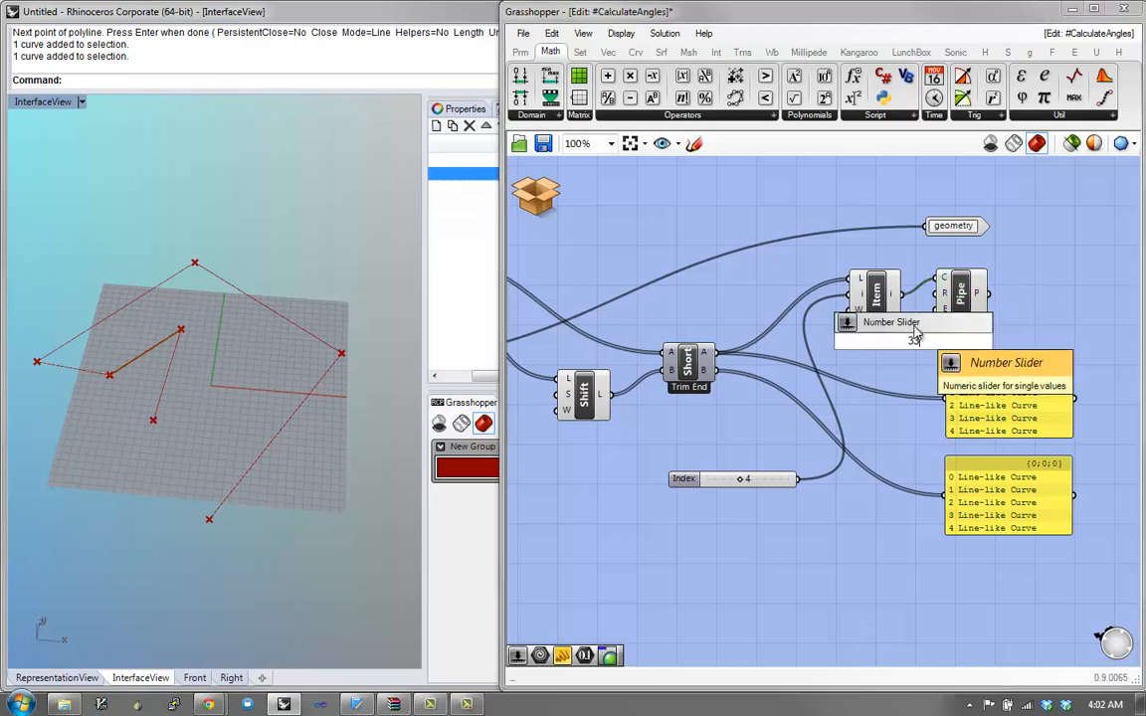
key(Return)
key(ctrl+z)
double_click(907, 338)
text(3)
click(906, 326)
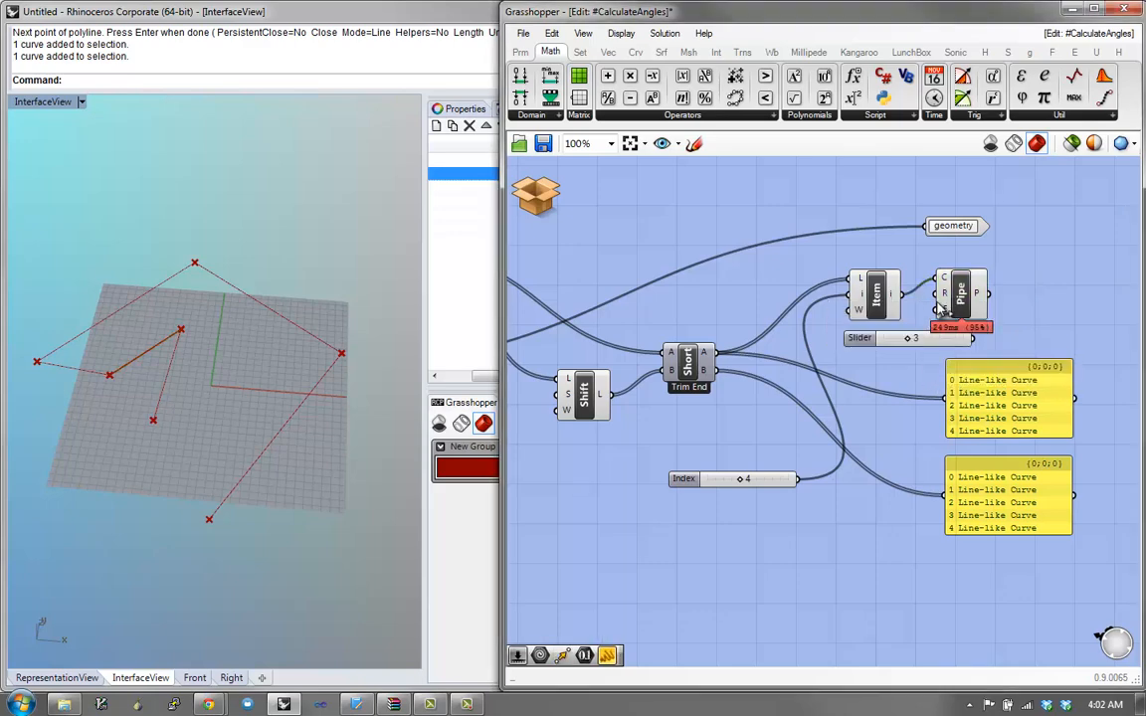
drag(936, 294, 927, 339)
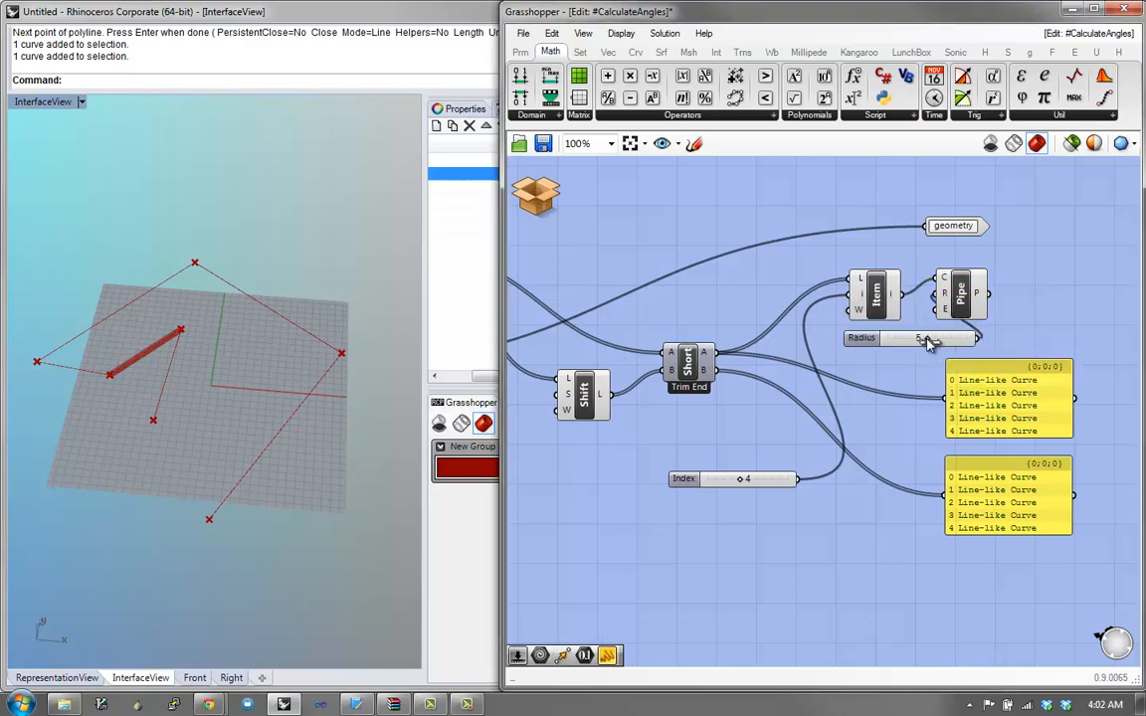
Step: Highlight the Pipe and run the index slider through 5 and 6 to check how the List Item handles indices beyond the list
click(954, 293)
mouse_move(745, 484)
mouse_down()
mouse_move(699, 484)
mouse_move(749, 481)
mouse_up()
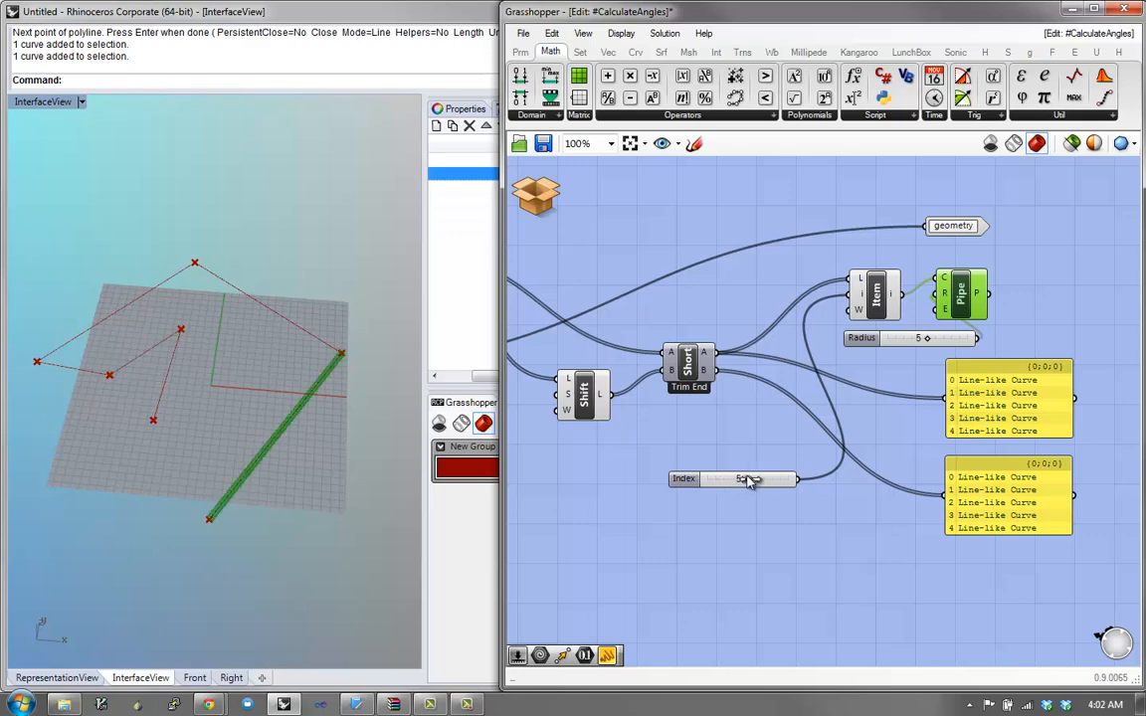
mouse_move(749, 481)
mouse_down()
mouse_move(767, 479)
mouse_move(756, 485)
mouse_up()
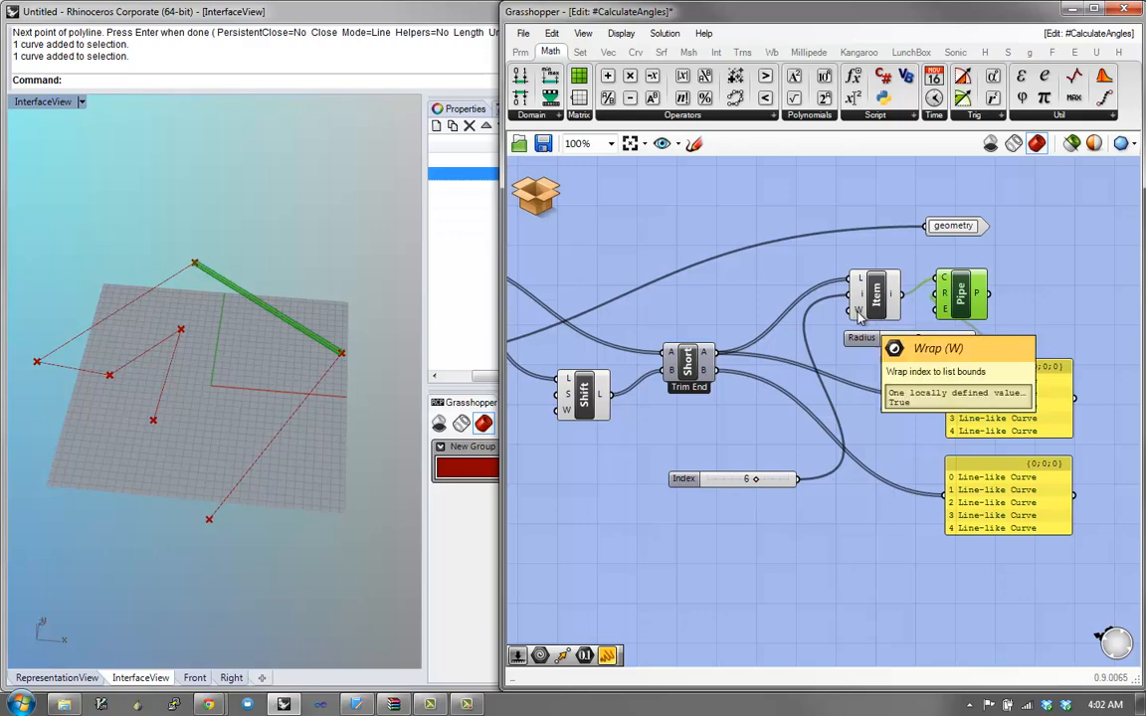
drag(751, 479, 796, 418)
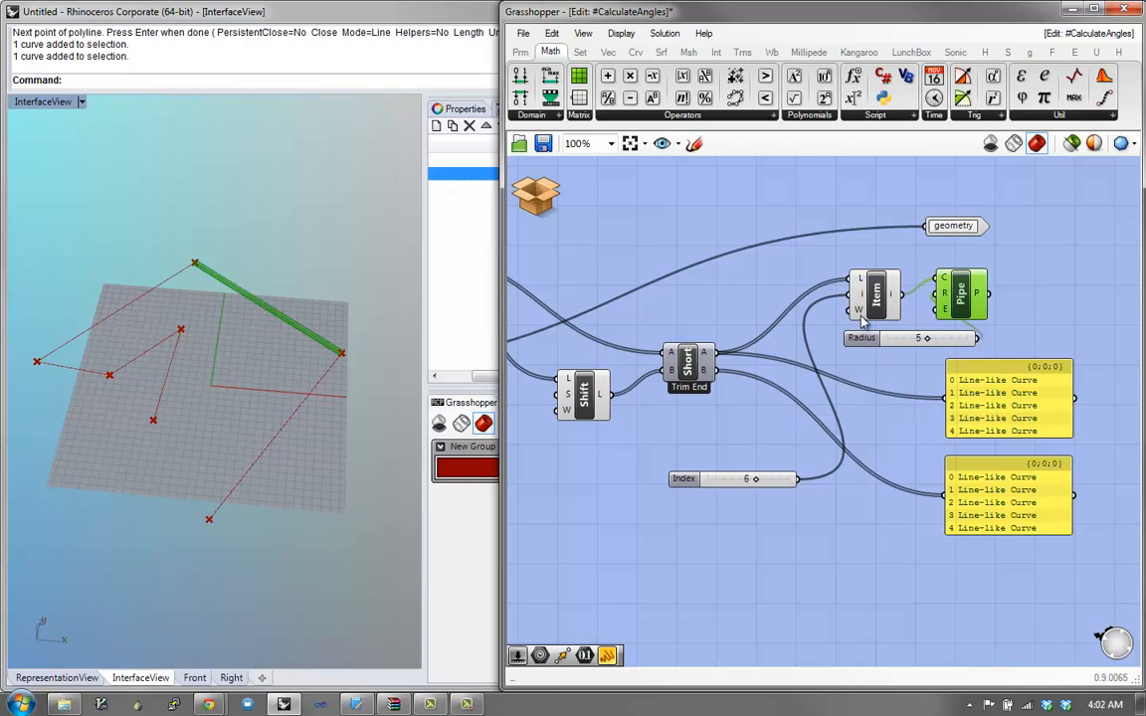
Step: Set the List Item's wrap input to False and the index slider to 4
right_click(861, 316)
click(1069, 472)
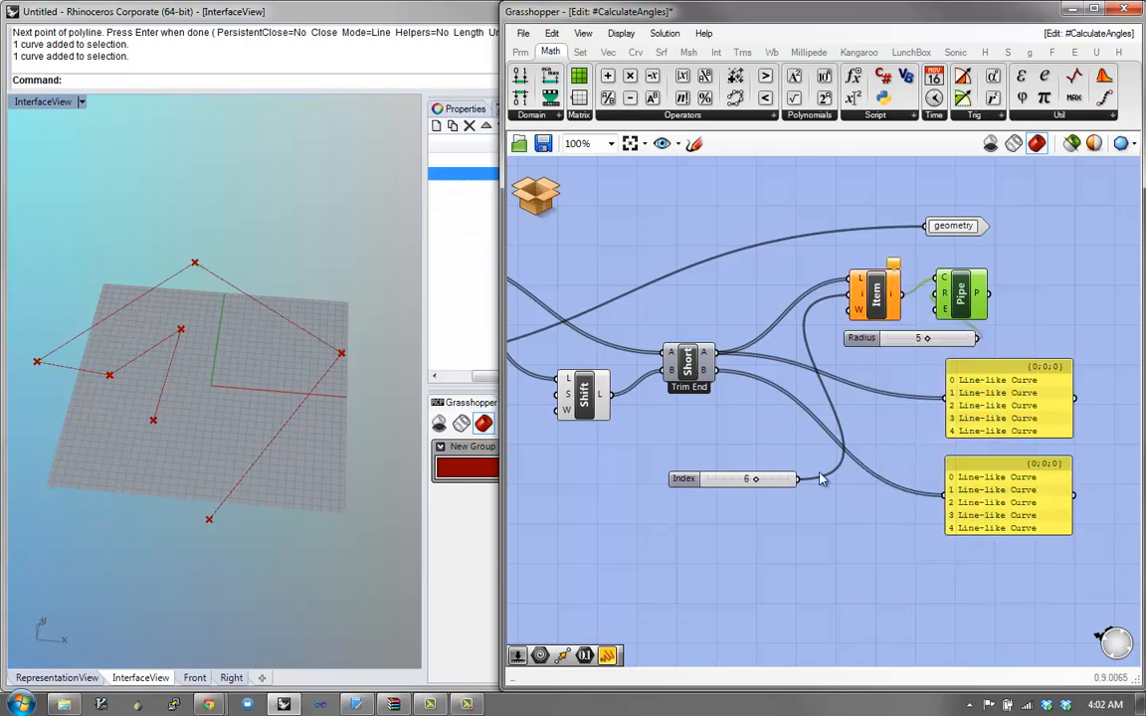
mouse_move(757, 483)
mouse_down()
mouse_move(700, 486)
mouse_move(806, 480)
mouse_move(714, 492)
mouse_move(741, 477)
mouse_move(713, 478)
mouse_move(741, 480)
mouse_up()
Step: Duplicate the List Item below the first, feed the copy from the Shortest List's B output, and move the upper curve panel aside
drag(705, 356, 704, 323)
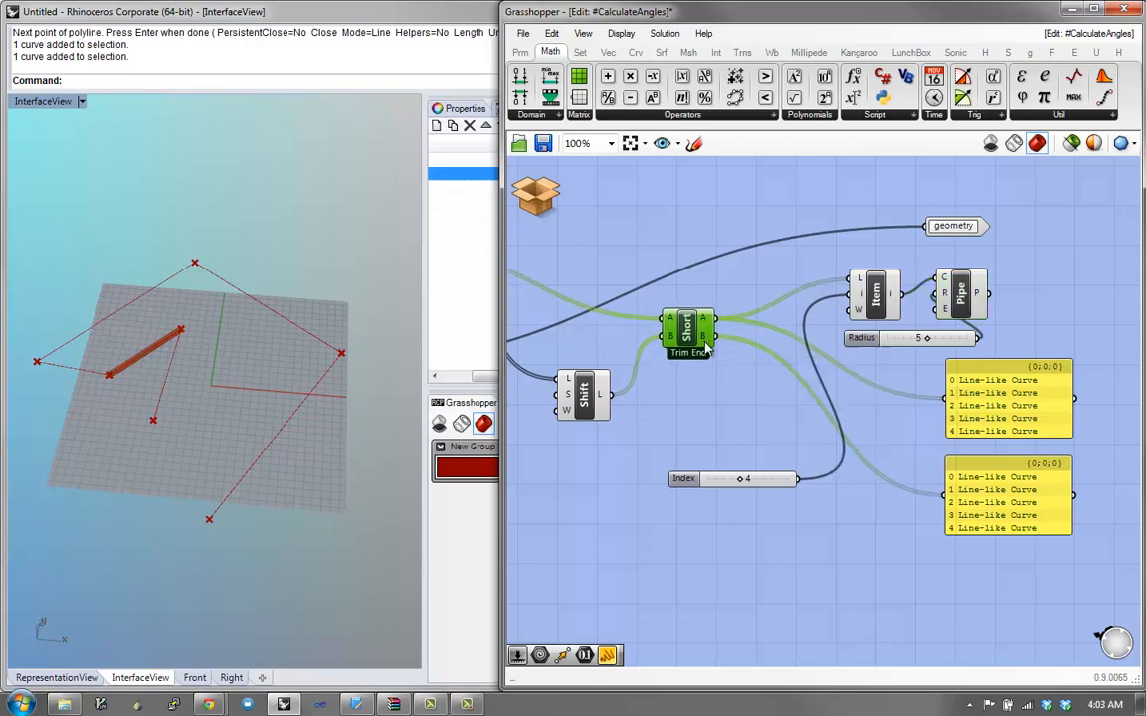
drag(937, 360, 822, 385)
key(ctrl+c)
key(ctrl+v)
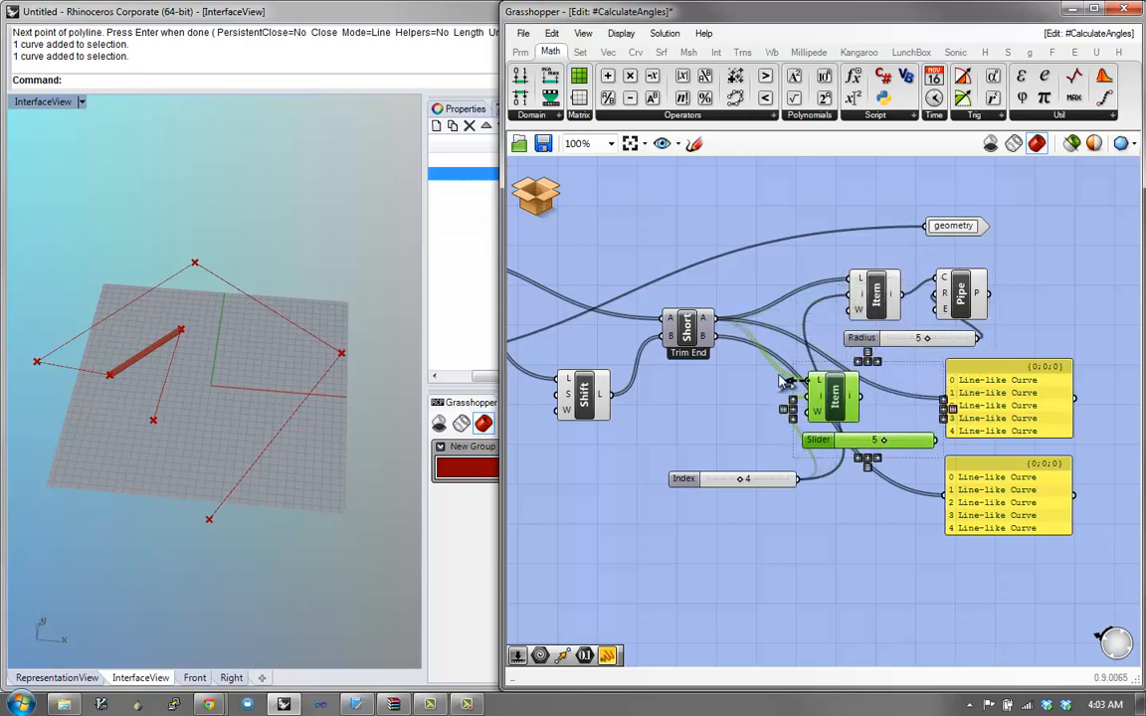
click(1005, 406)
drag(1006, 407, 1070, 411)
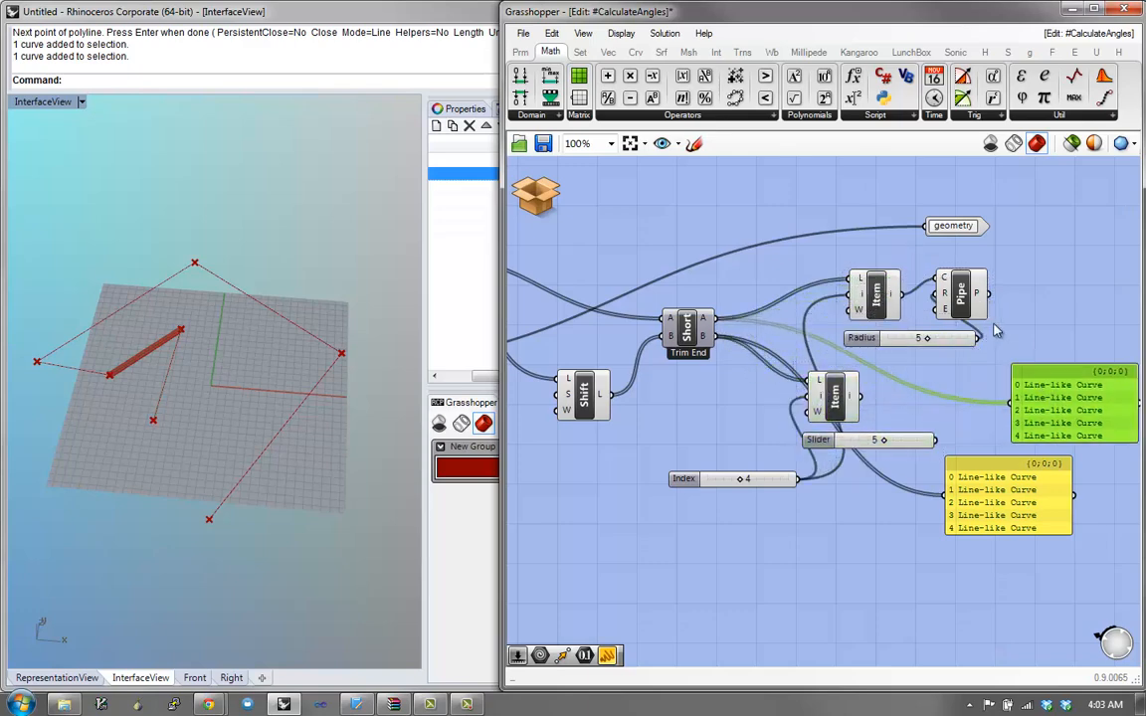
Step: Duplicate the Pipe beside the second List Item and connect that item's output to the copy's curve input
click(959, 293)
alt+drag(960, 312, 963, 415)
drag(860, 396, 942, 381)
click(1028, 352)
click(956, 402)
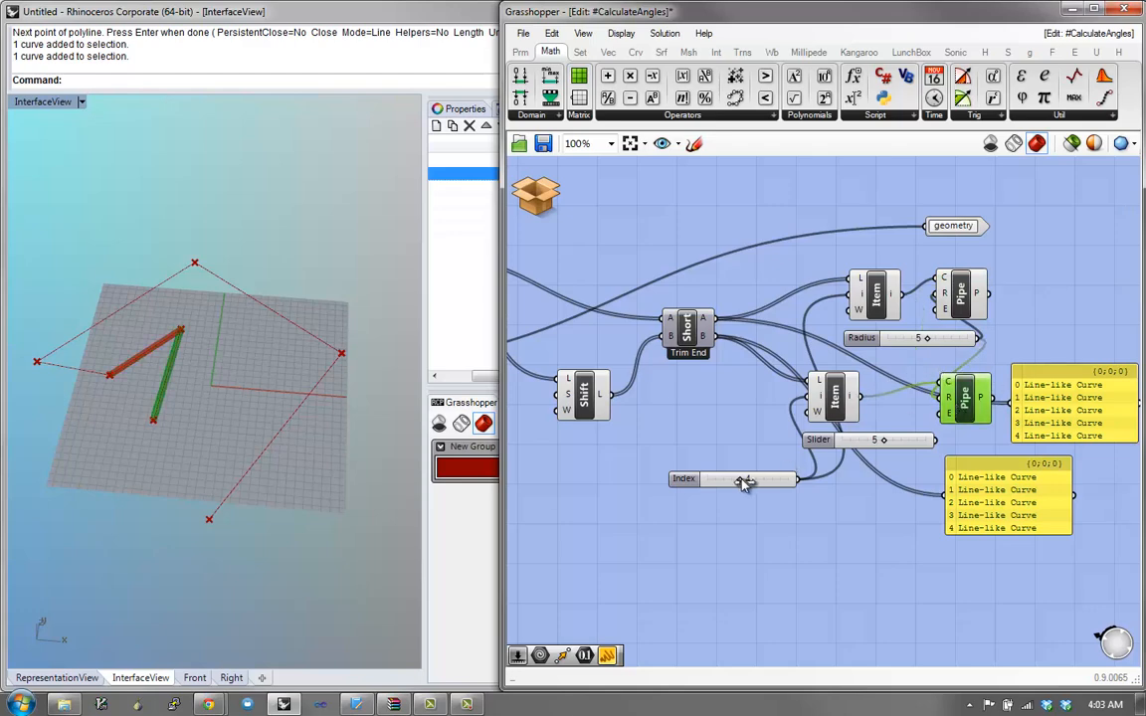
Step: Run the index slider through 0, 4 and 3 to compare the paired segments, moving the second Pipe and List Item closer together
drag(744, 483, 703, 482)
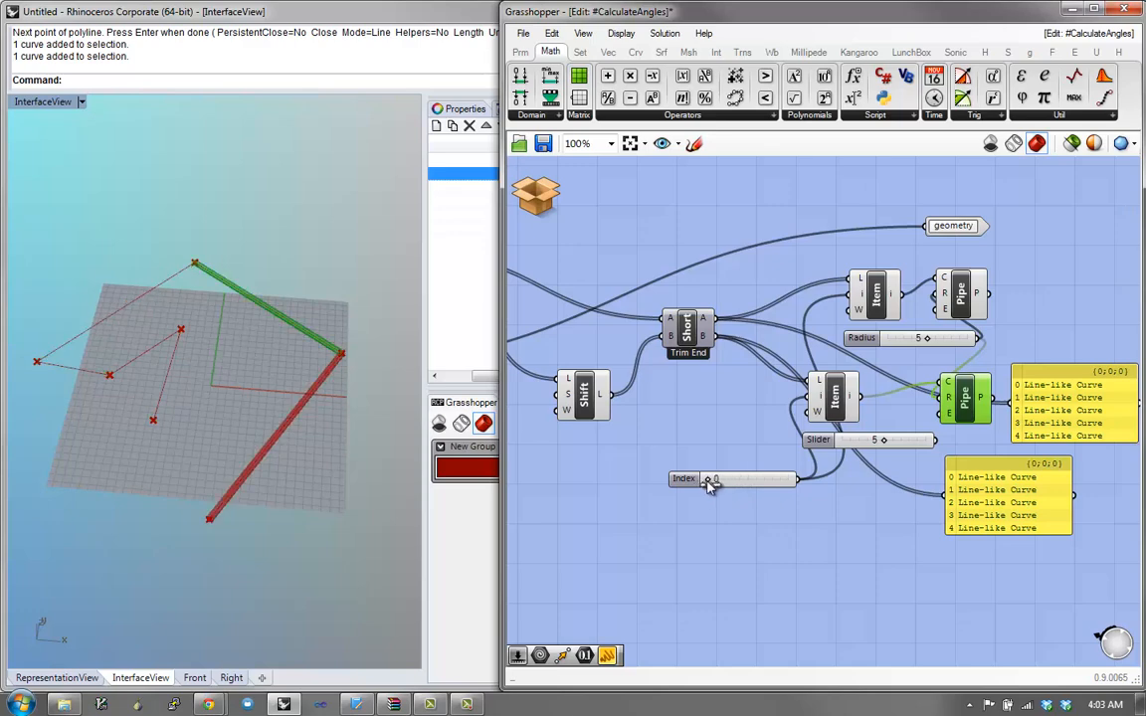
drag(709, 485, 746, 481)
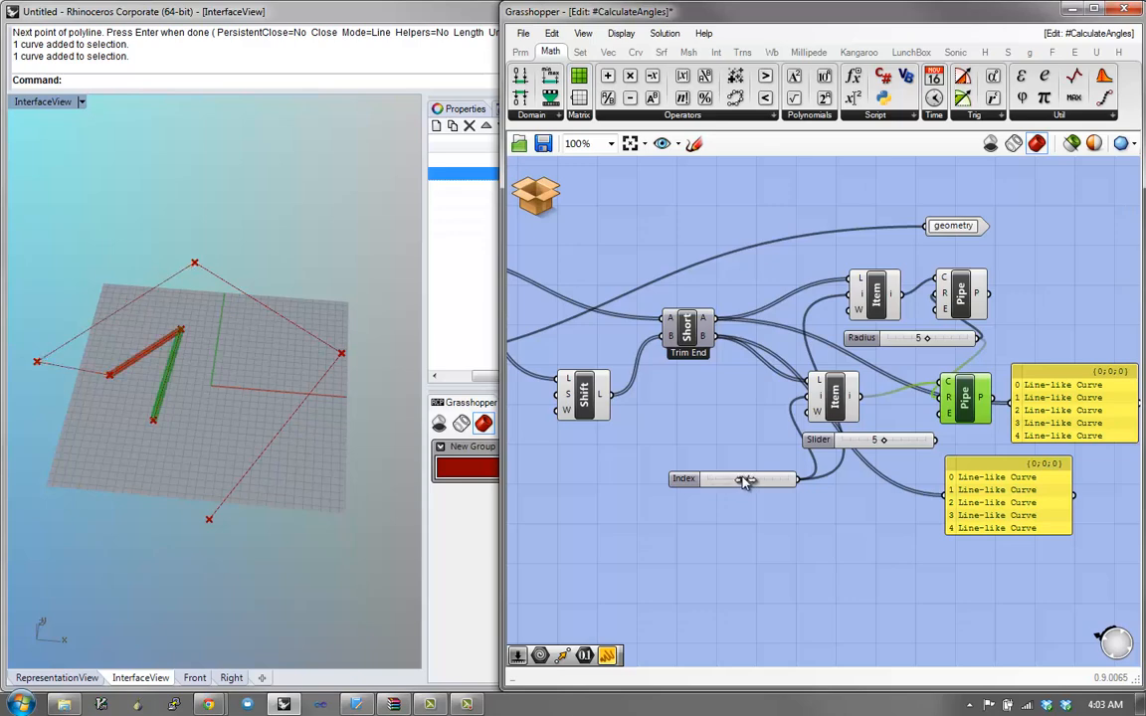
drag(947, 412, 877, 416)
drag(890, 510, 814, 394)
mouse_move(744, 480)
mouse_down()
mouse_move(713, 484)
mouse_move(751, 480)
mouse_move(734, 484)
mouse_up()
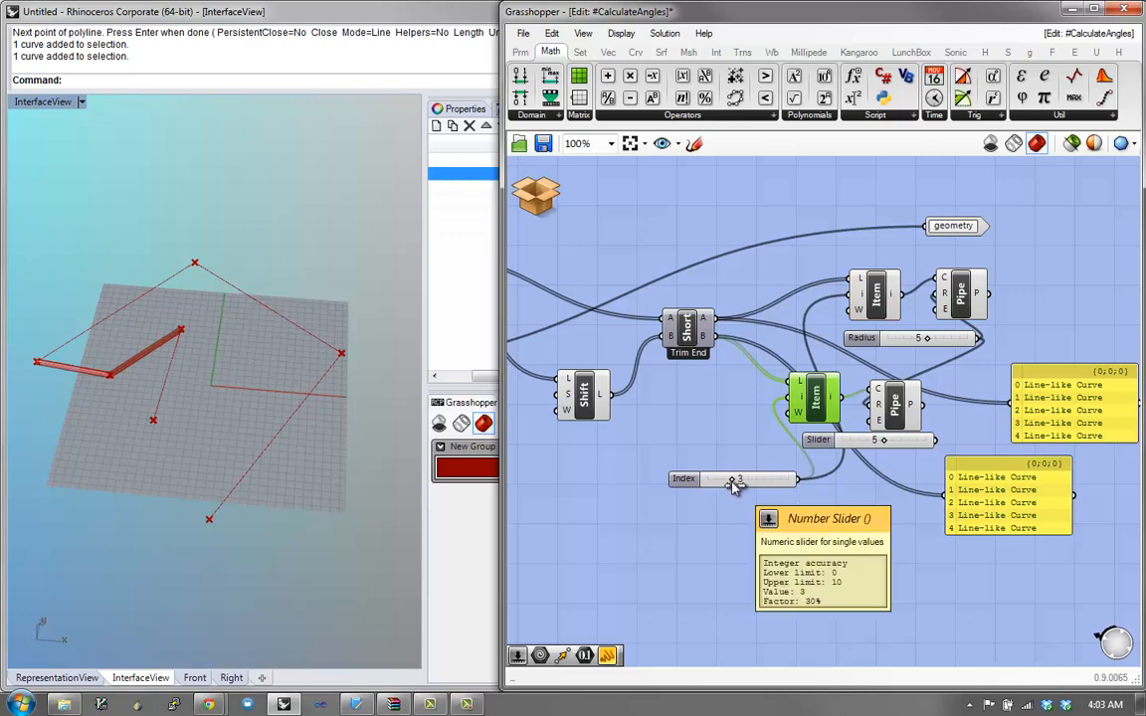
Step: Move the Shift List and Shortest List components closer to the Explode component
mouse_move(687, 334)
mouse_down()
mouse_move(687, 356)
mouse_move(690, 310)
mouse_move(686, 330)
mouse_up()
right_drag(661, 385, 790, 426)
drag(710, 442, 653, 387)
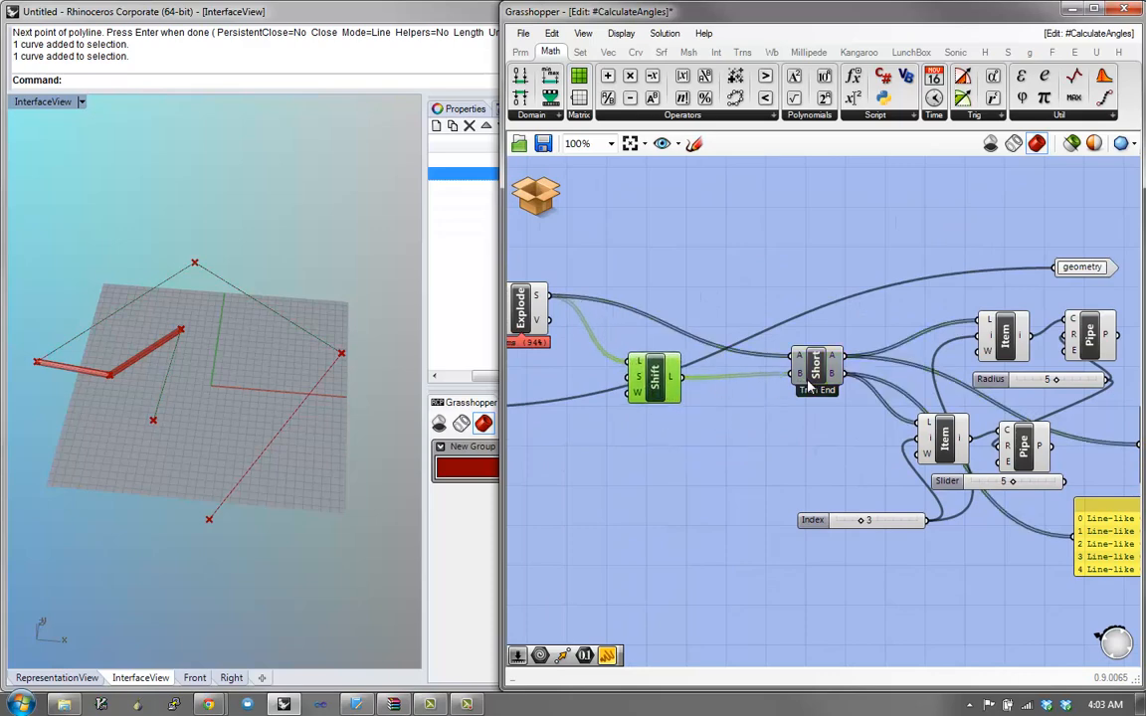
drag(813, 368, 746, 343)
Step: Add an Angle component and connect the Shortest List's A and B outputs to its A and B inputs
double_click(785, 413)
text(ang)
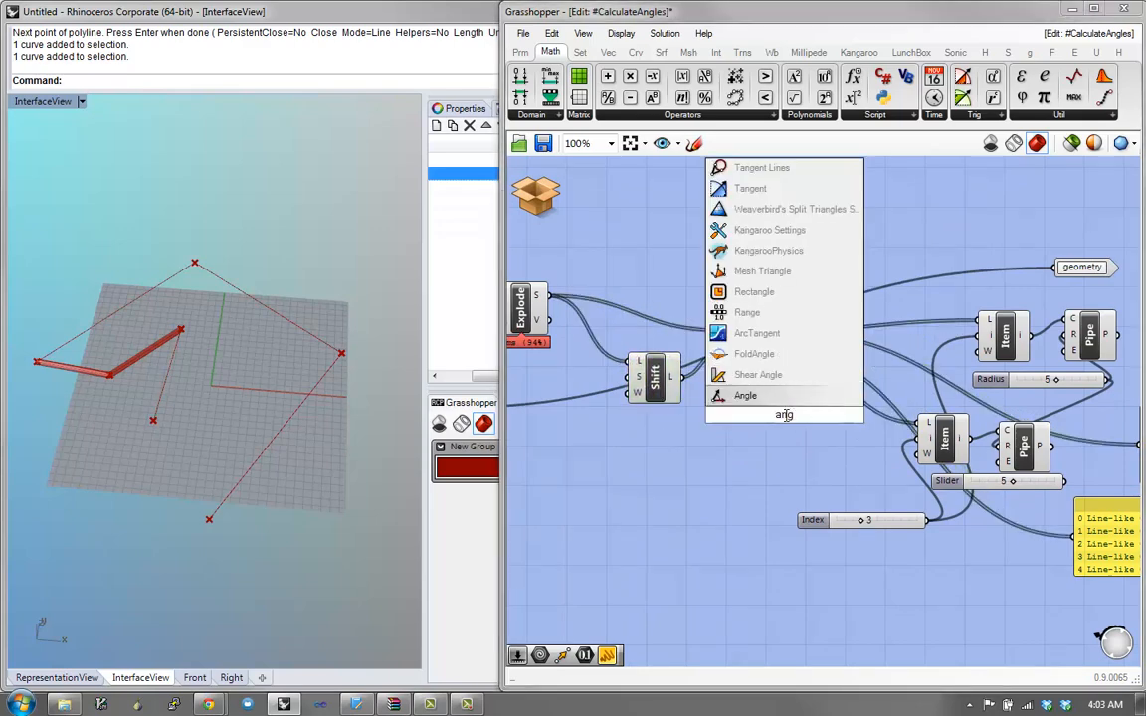
key(Return)
drag(782, 422, 822, 416)
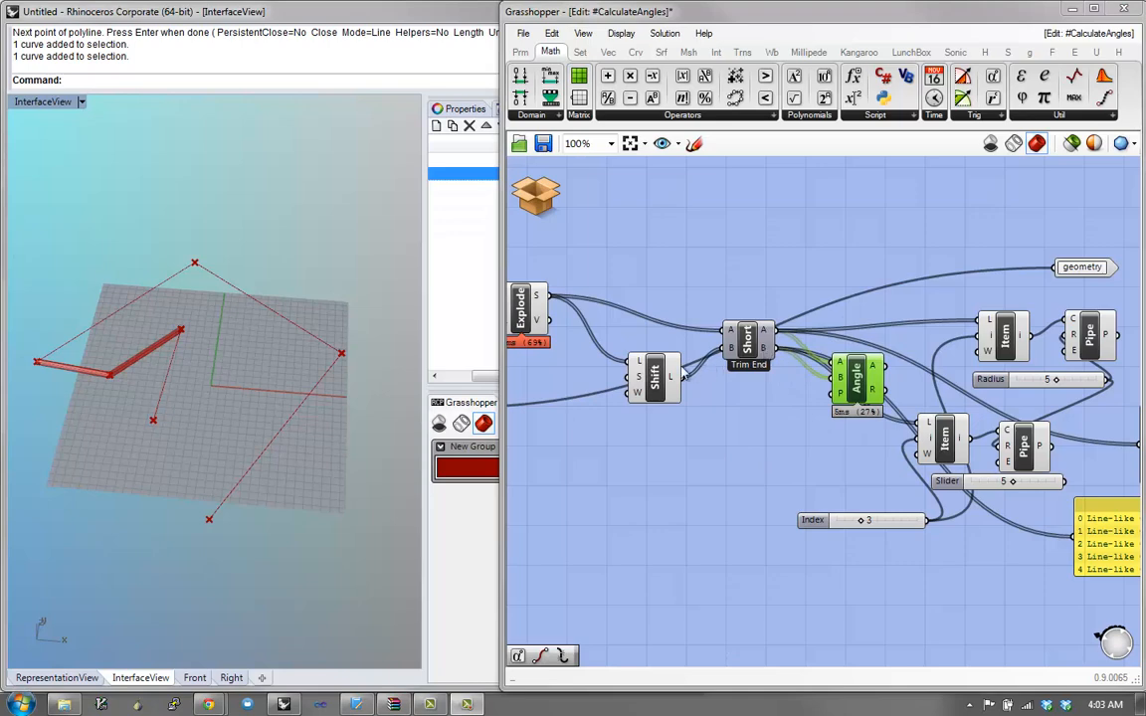
Step: Tighten the layout by moving the Shift List and Shortest List further toward the Explode component
drag(656, 378, 629, 362)
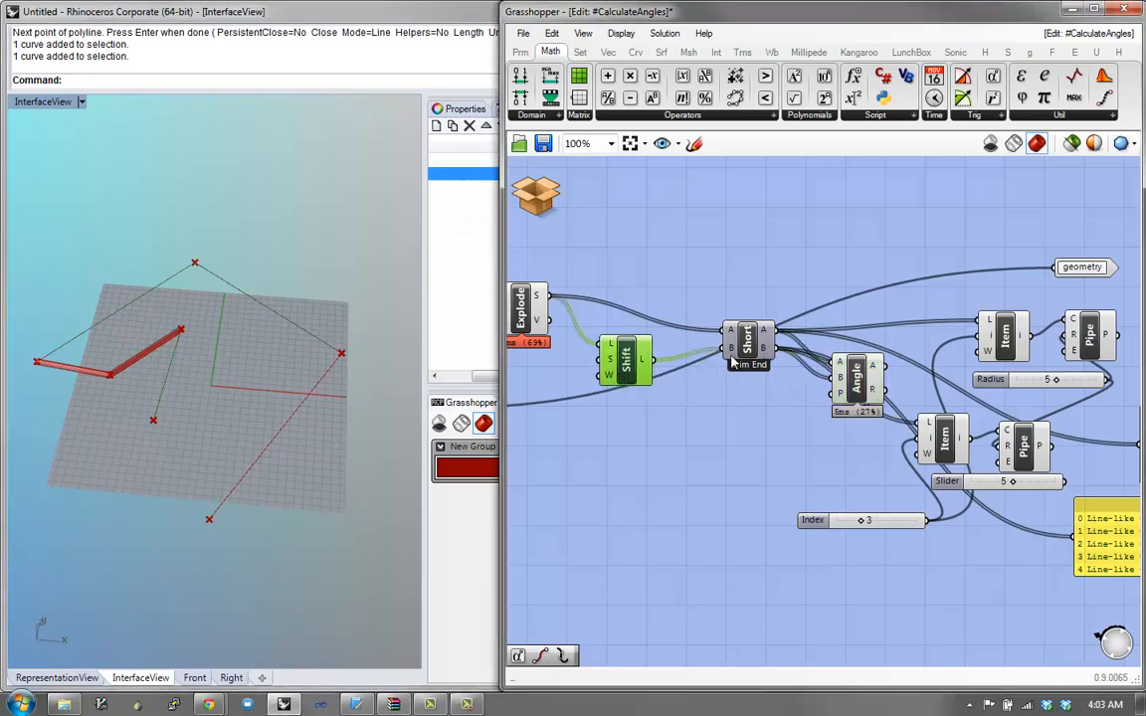
mouse_move(751, 355)
mouse_down()
mouse_move(715, 345)
mouse_move(731, 346)
mouse_up()
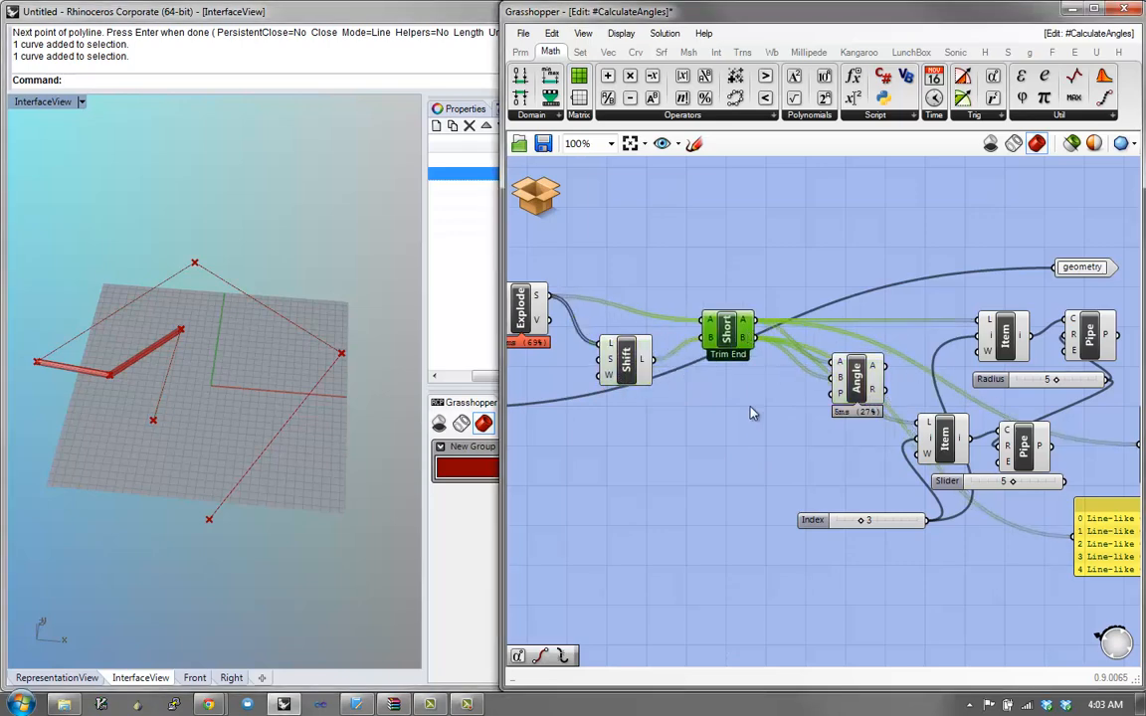
click(840, 422)
Step: Move the Angle component above the Shortest List wires, rewire its A input, and delete the component
drag(851, 366, 851, 260)
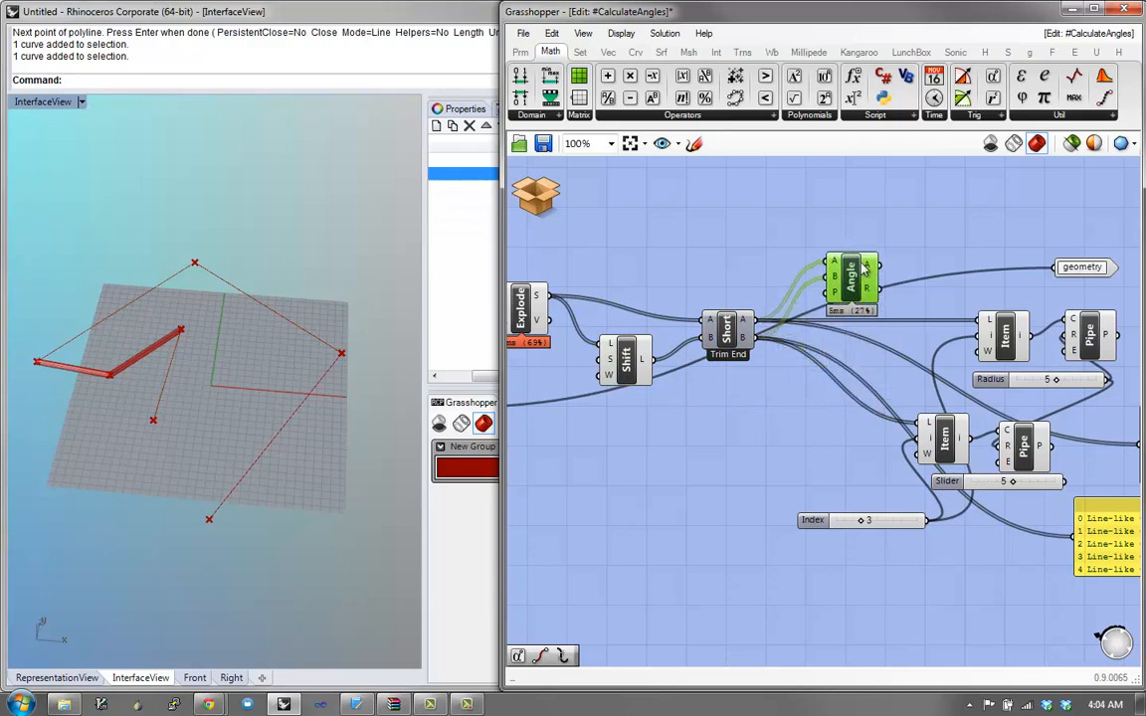
drag(754, 322, 838, 260)
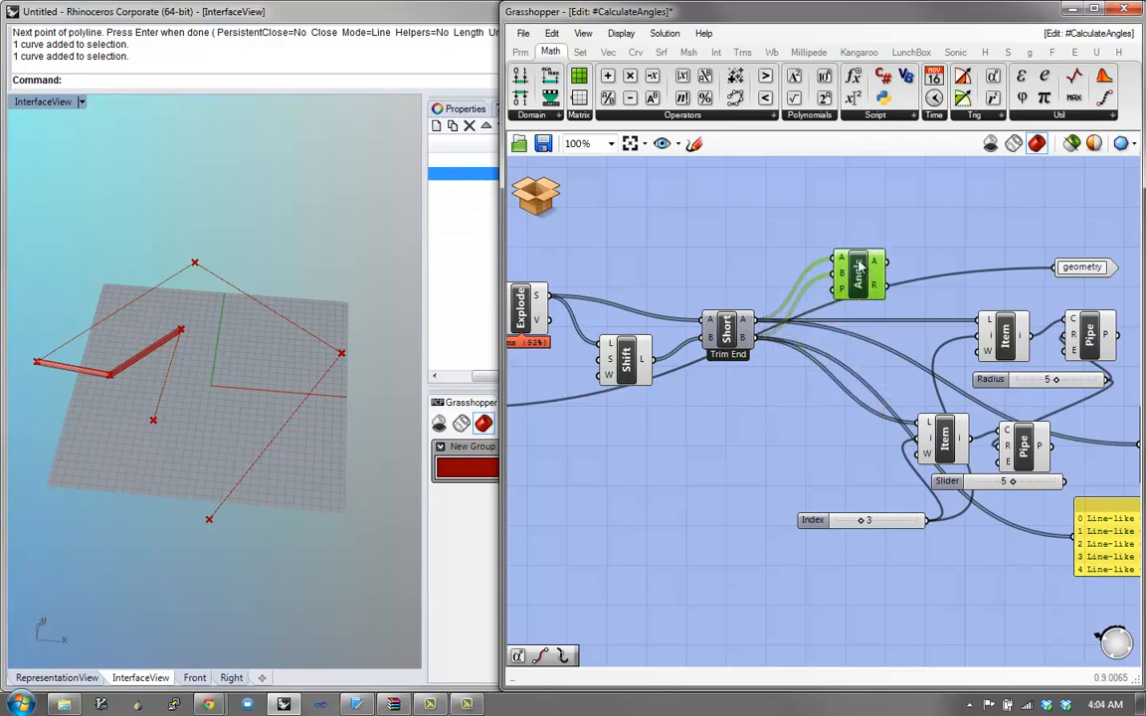
key(Delete)
Step: Add a fresh Angle component above the wires and connect the Shortest List's A and B outputs to its vector inputs
double_click(856, 263)
text(an)
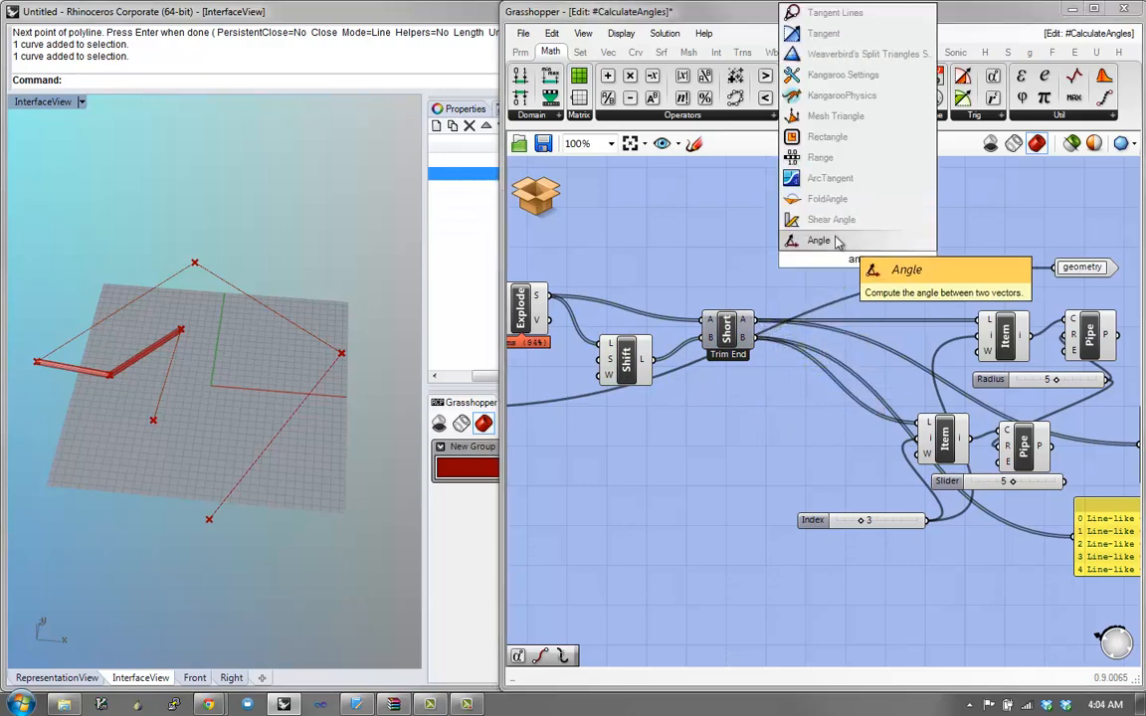
click(837, 242)
mouse_move(745, 326)
mouse_down()
mouse_move(789, 301)
mouse_move(750, 320)
mouse_up()
drag(760, 313, 828, 245)
drag(761, 330, 877, 287)
Step: Reposition the Angle component near the Shortest List and inspect the values at its angle output
mouse_move(753, 314)
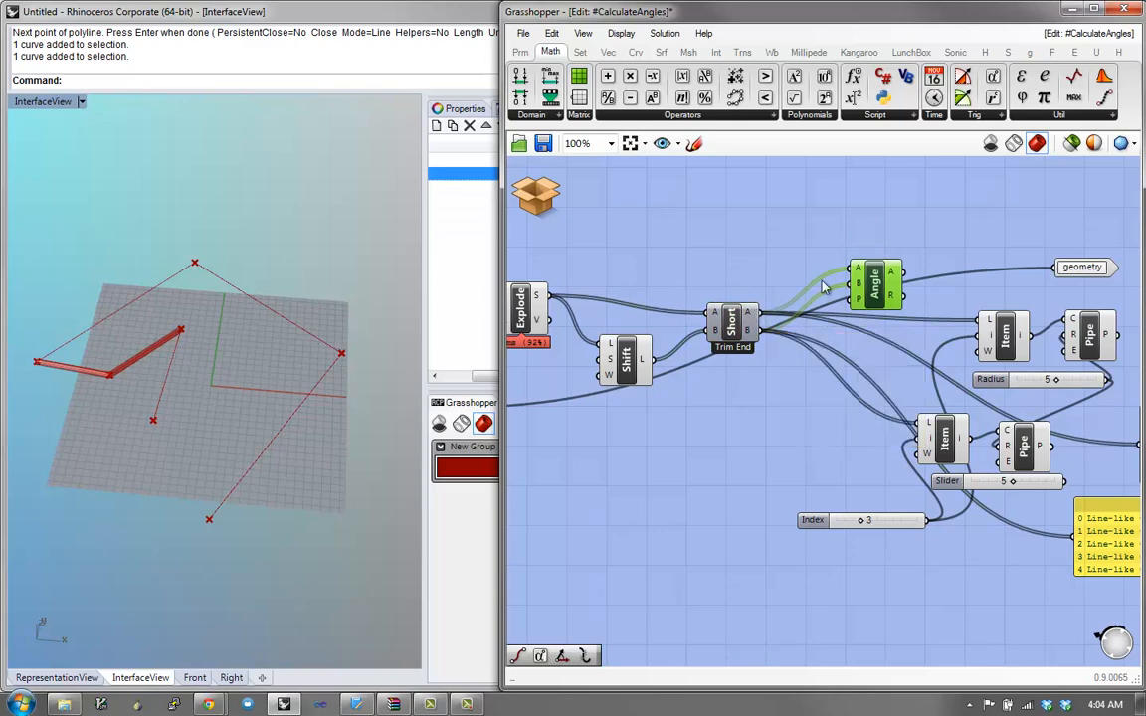
mouse_move(859, 274)
right_drag(876, 279, 812, 341)
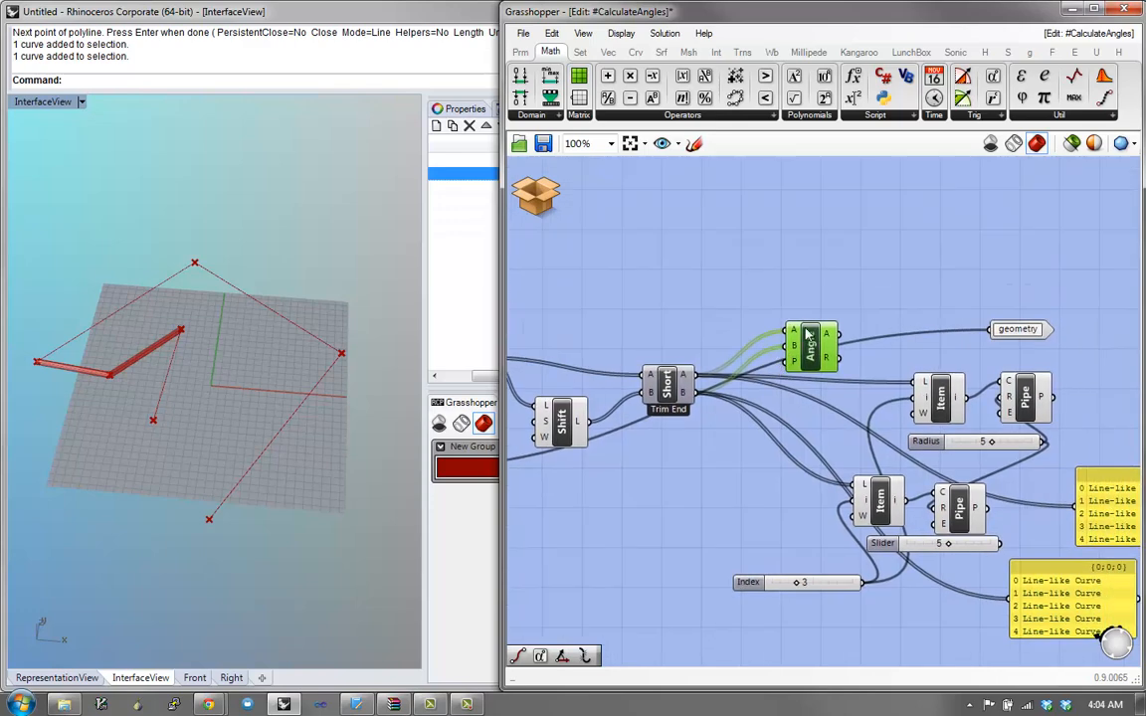
drag(807, 338, 805, 320)
mouse_move(824, 320)
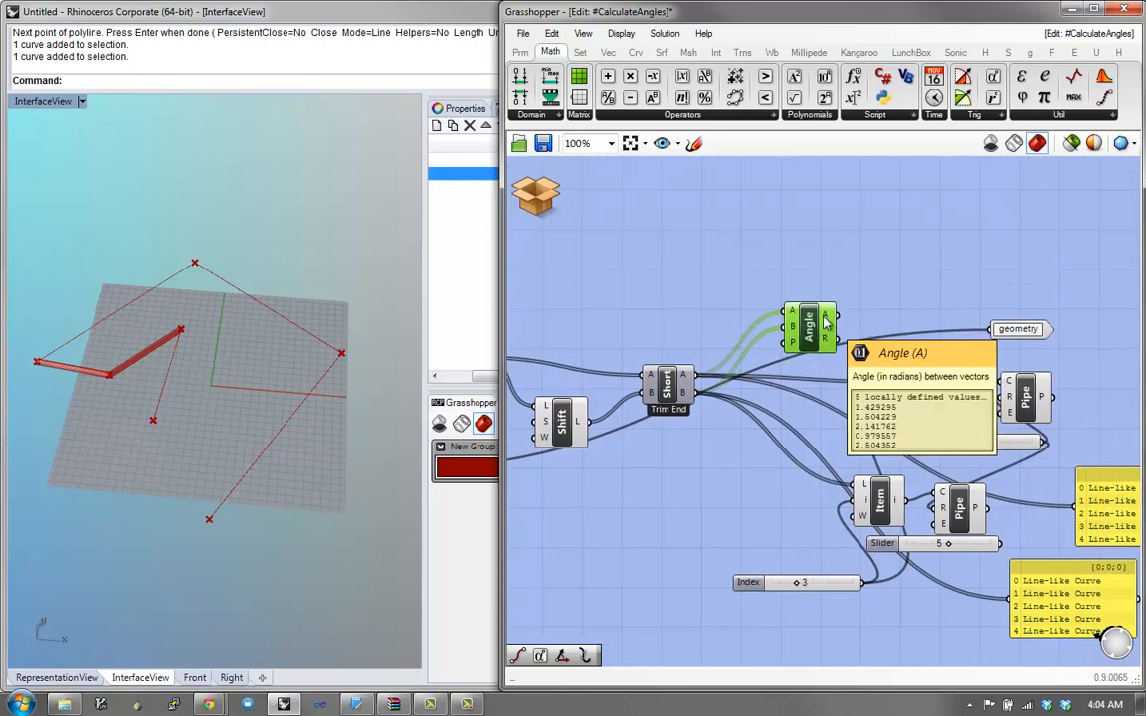
drag(823, 321, 792, 341)
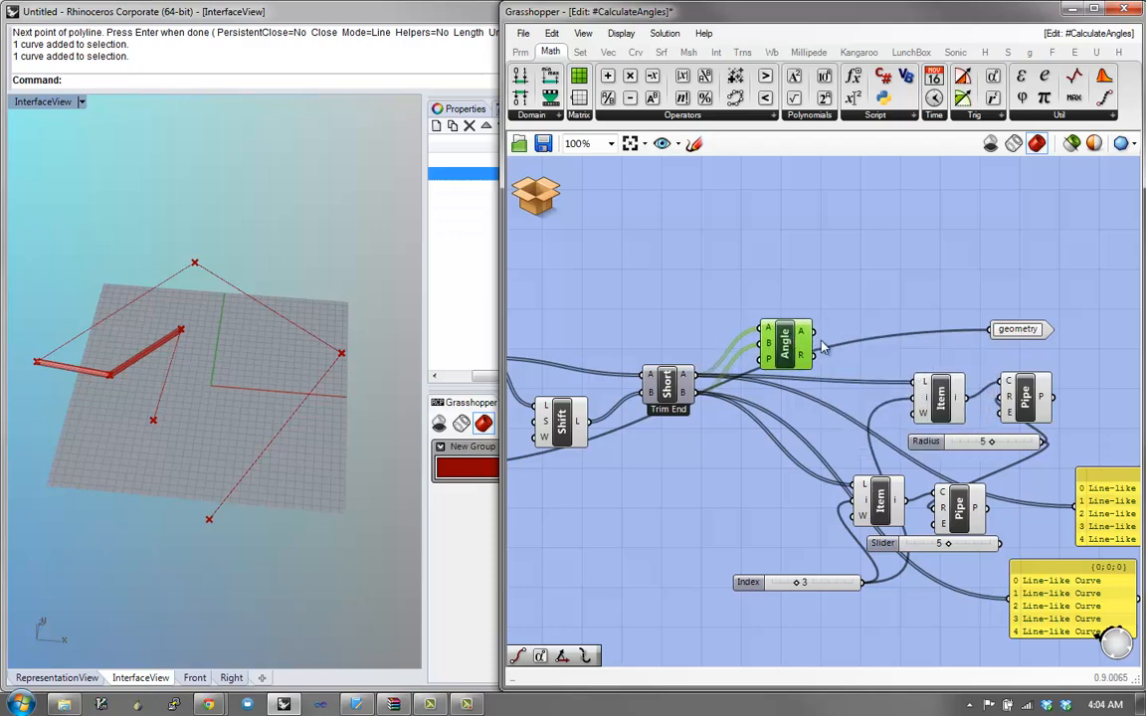
Step: Add a Degrees component next to the Angle component
right_drag(829, 303, 736, 296)
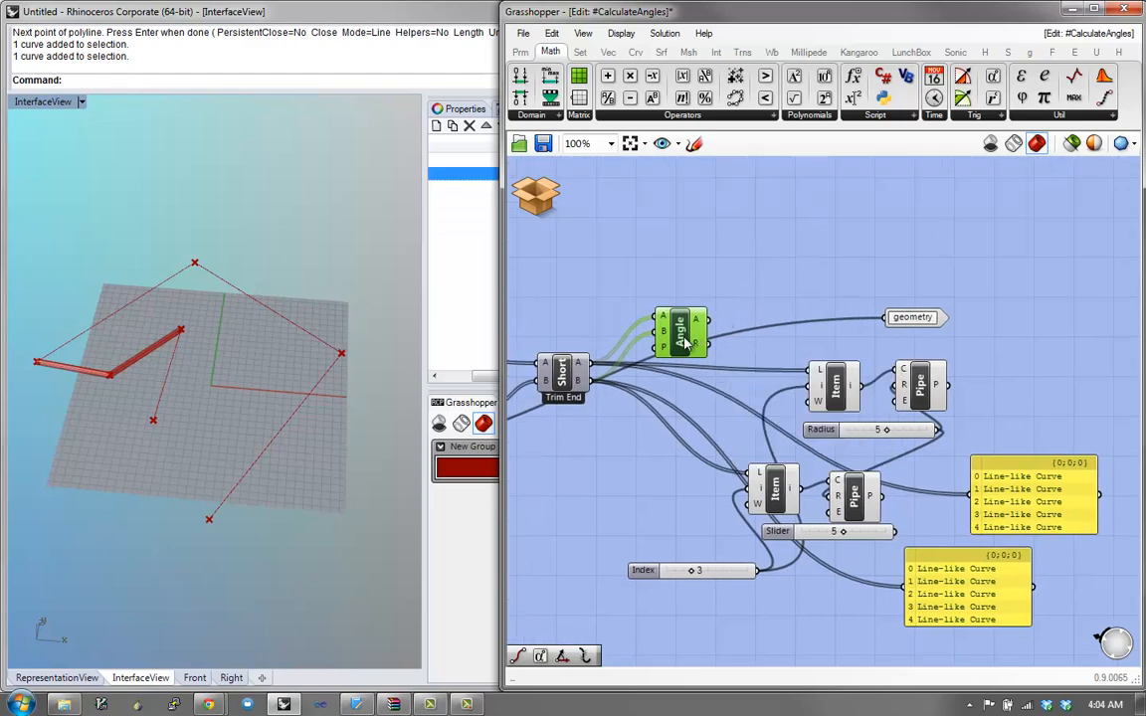
double_click(736, 293)
text(degre)
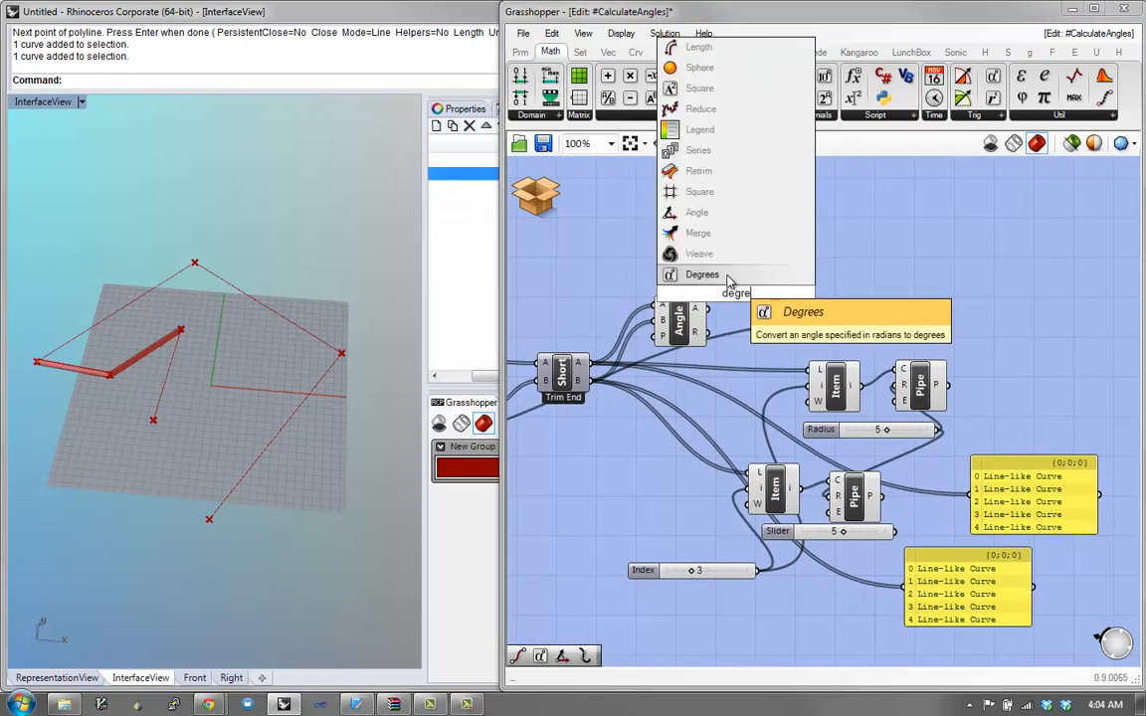
click(727, 278)
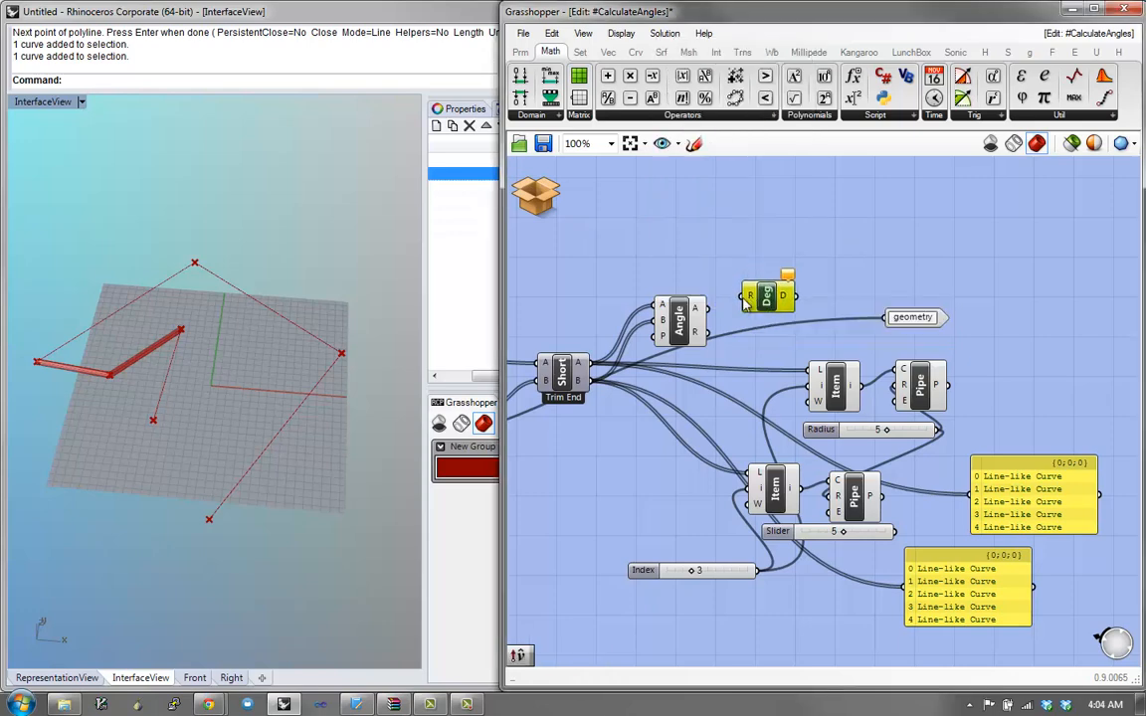
Step: Connect the Angle's A output through the Degrees component into the upper curve panel and move that panel above the geometry output
drag(706, 308, 979, 496)
mouse_move(786, 299)
drag(1039, 525, 929, 334)
drag(929, 296, 927, 261)
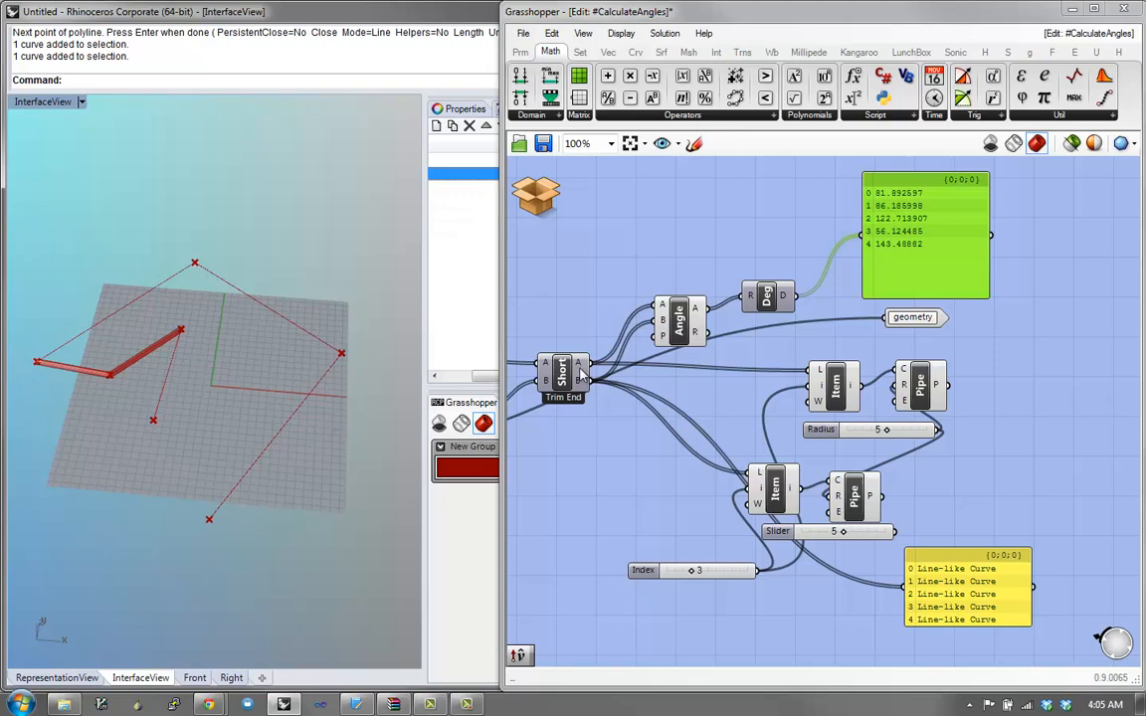
Step: Delete both List Items, both Pipes, their sliders and the remaining curve panel below the geometry output
right_drag(681, 343, 713, 352)
right_drag(876, 503, 817, 463)
drag(983, 619, 653, 338)
key(Delete)
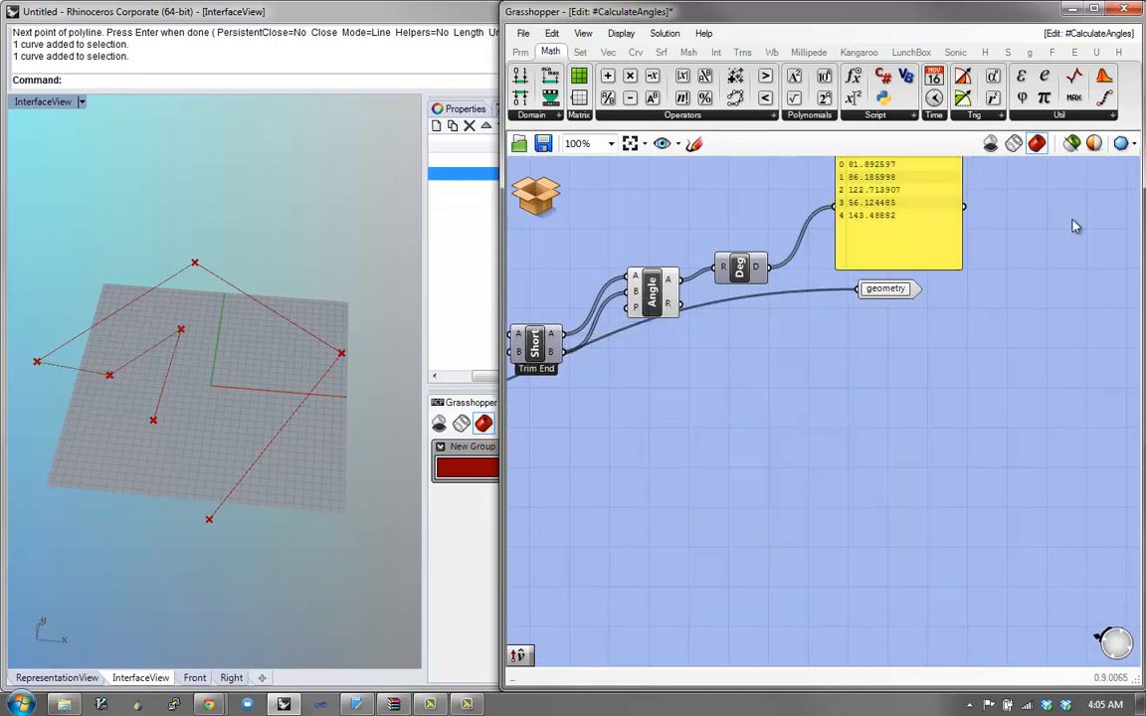
Step: Move the geometry output below the component chain and shift the Angle, Degrees and panel group farther from the Shortest List
drag(869, 291, 946, 538)
right_drag(612, 370, 743, 530)
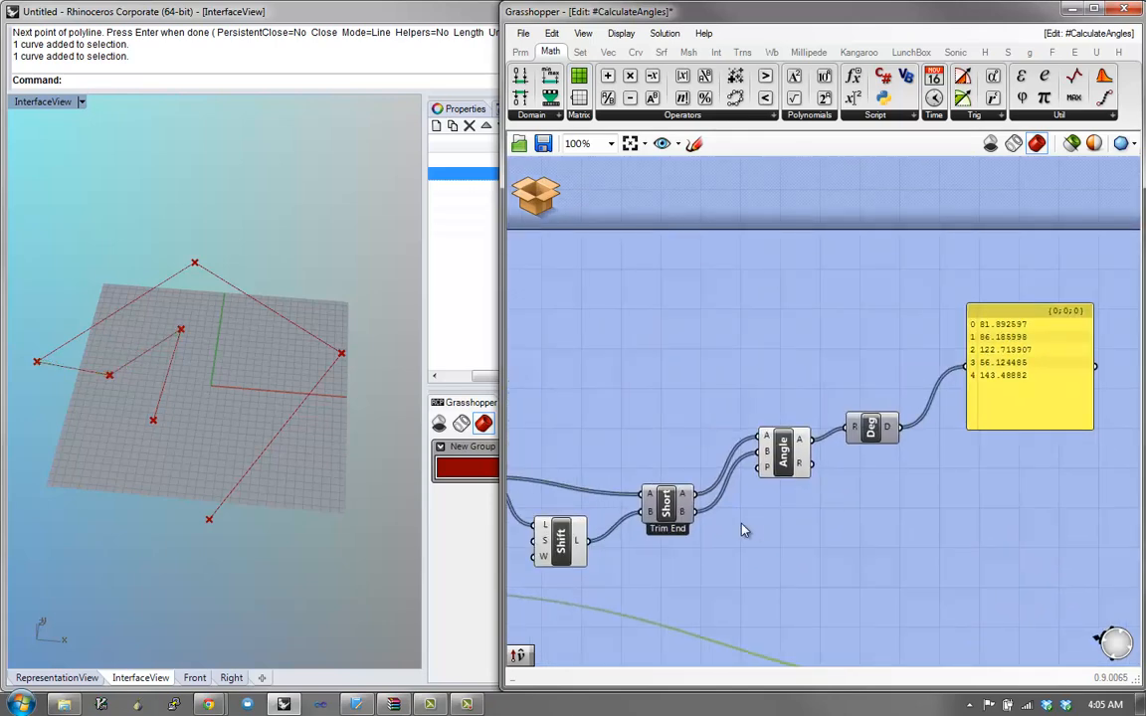
drag(970, 507, 740, 357)
drag(804, 463, 871, 512)
click(745, 366)
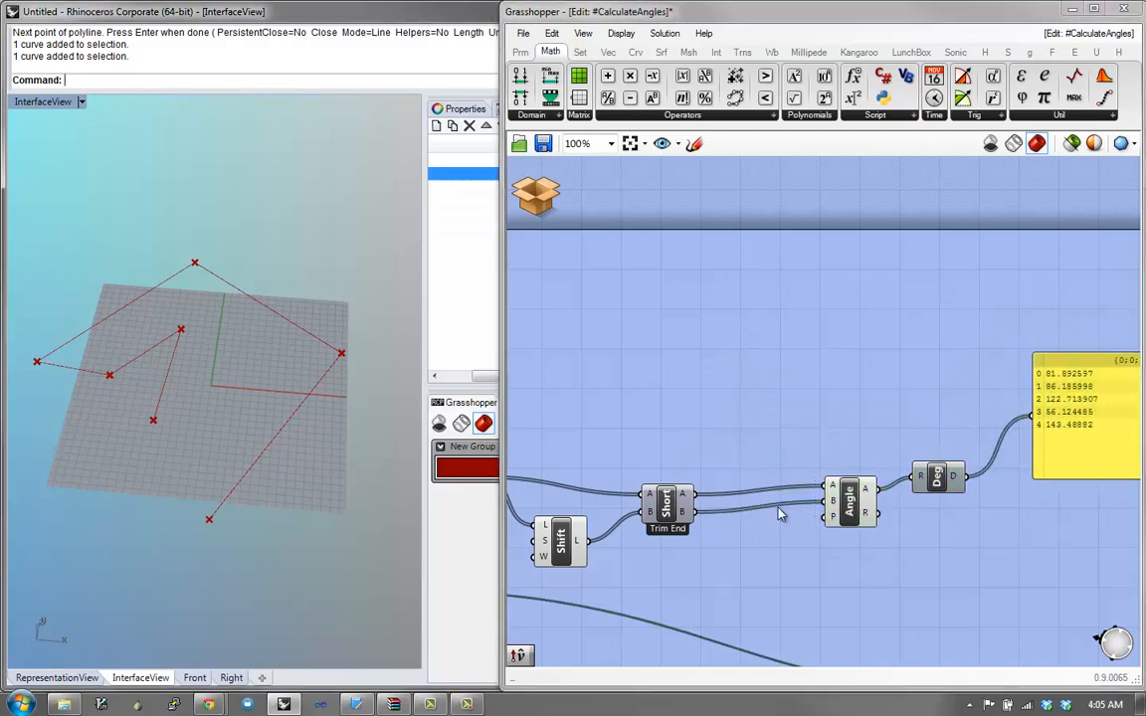
click(666, 510)
click(856, 511)
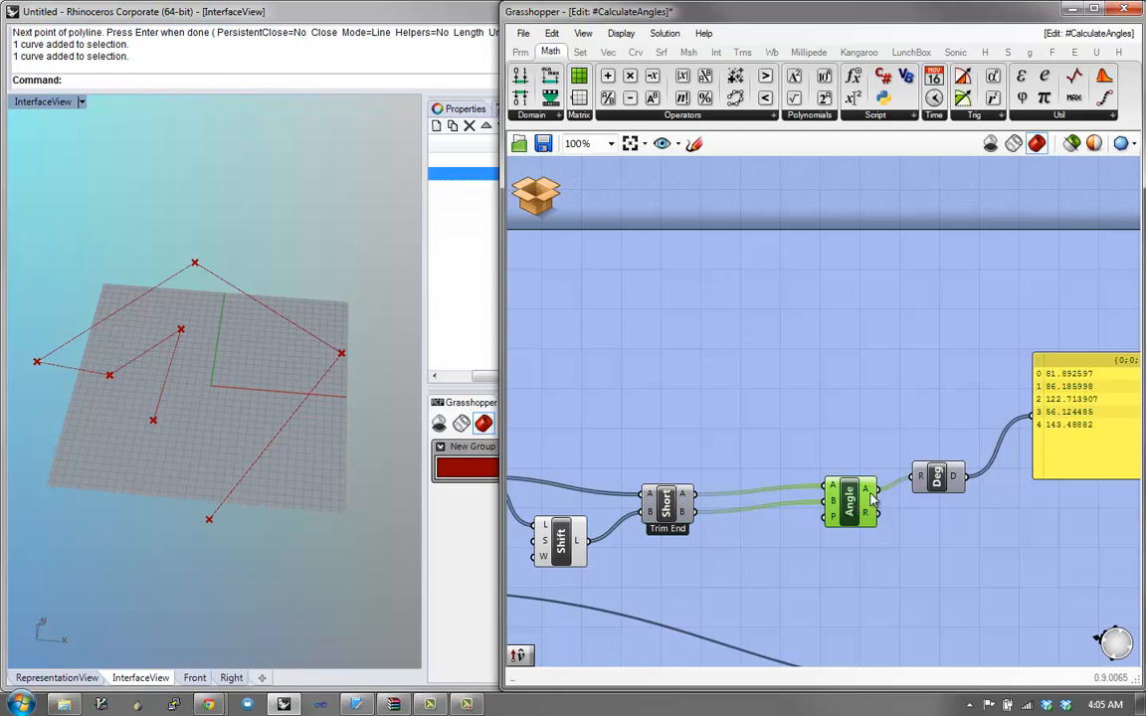
click(562, 542)
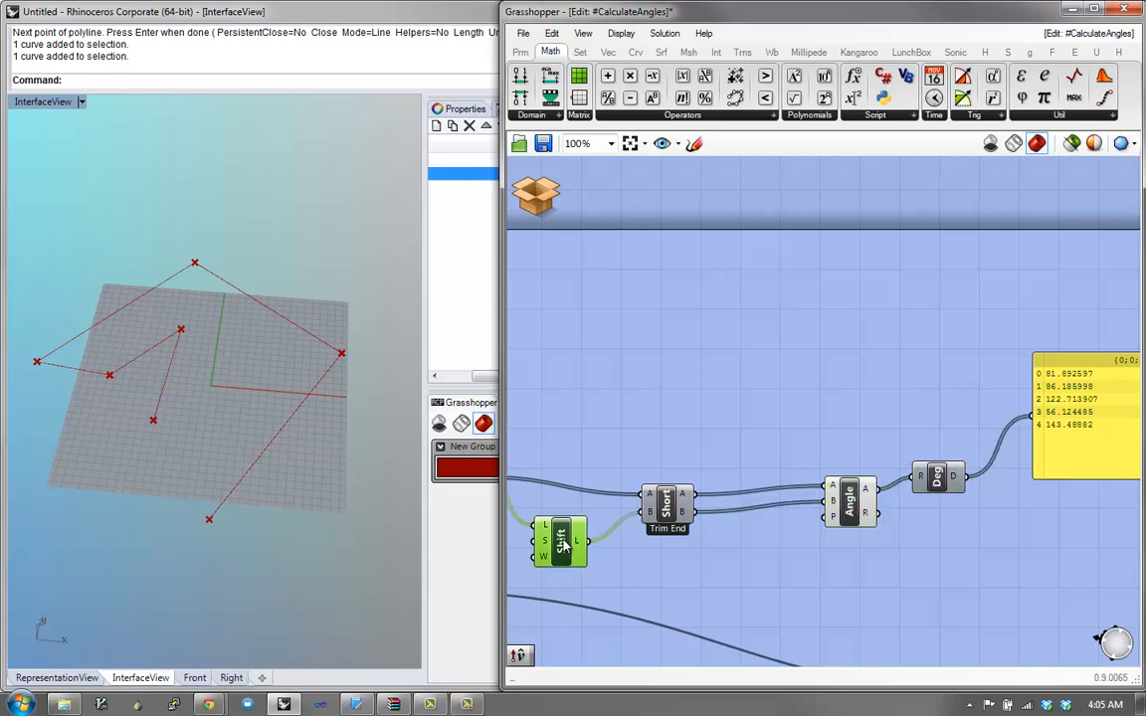
right_drag(991, 459, 953, 470)
click(656, 509)
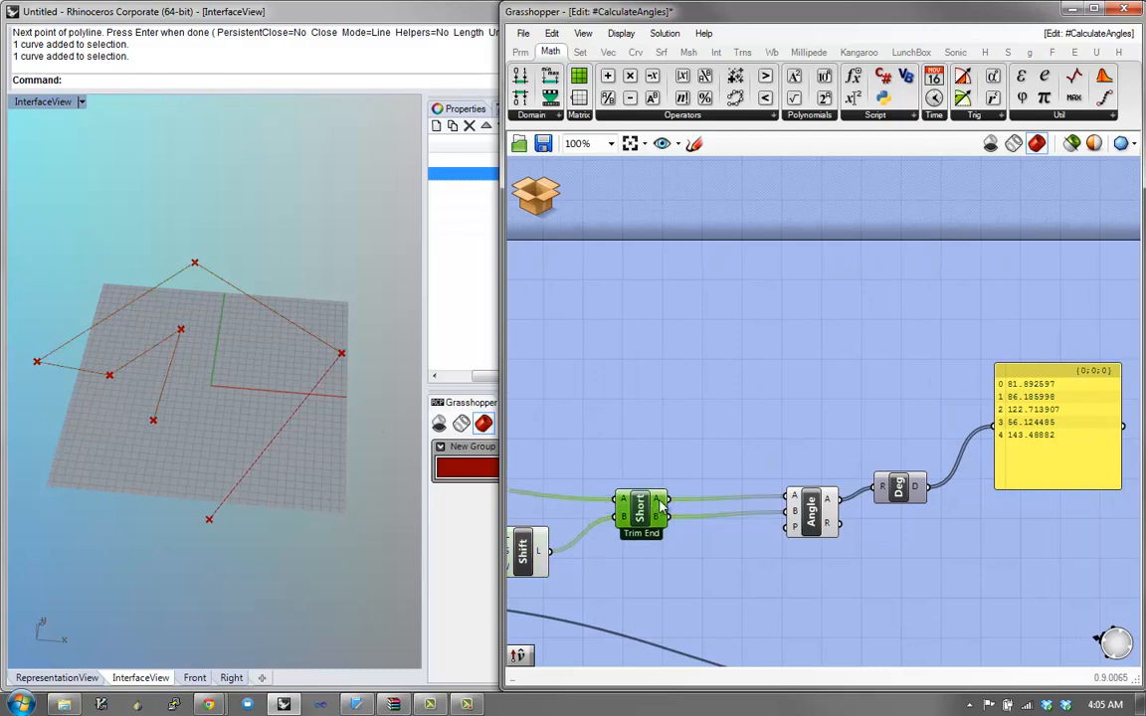
Step: Add a Vector parameter fed by the Shortest List's A output and connect it to the panel in place of Degrees
double_click(755, 416)
text(vec)
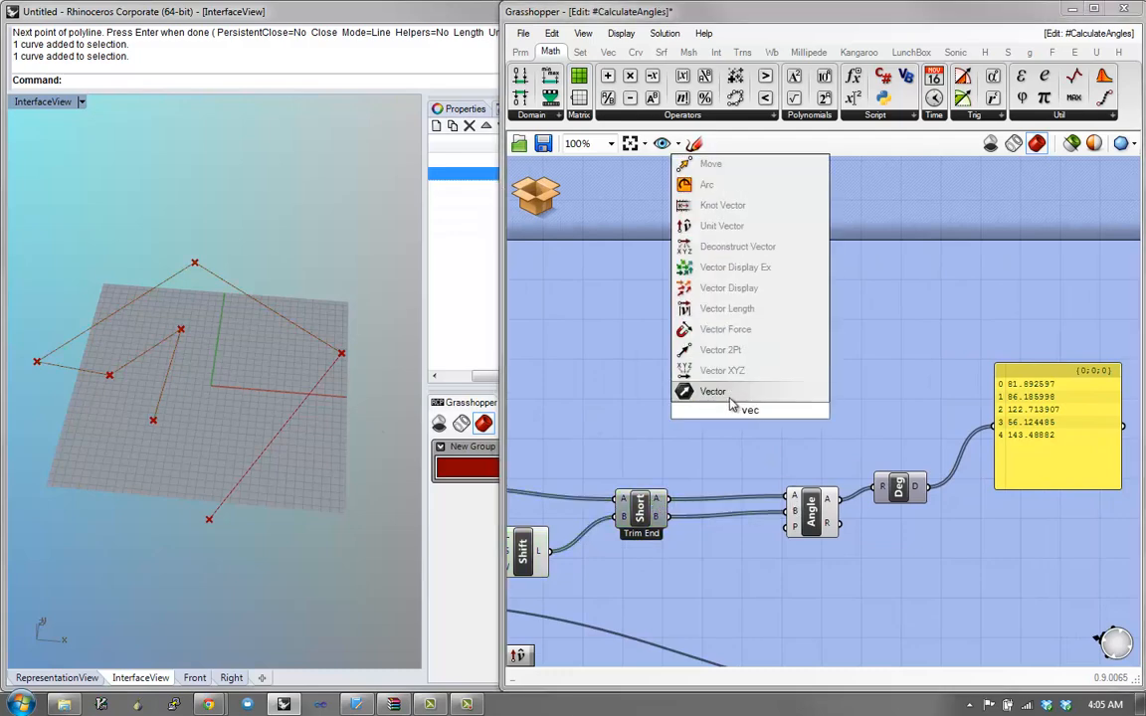
click(723, 393)
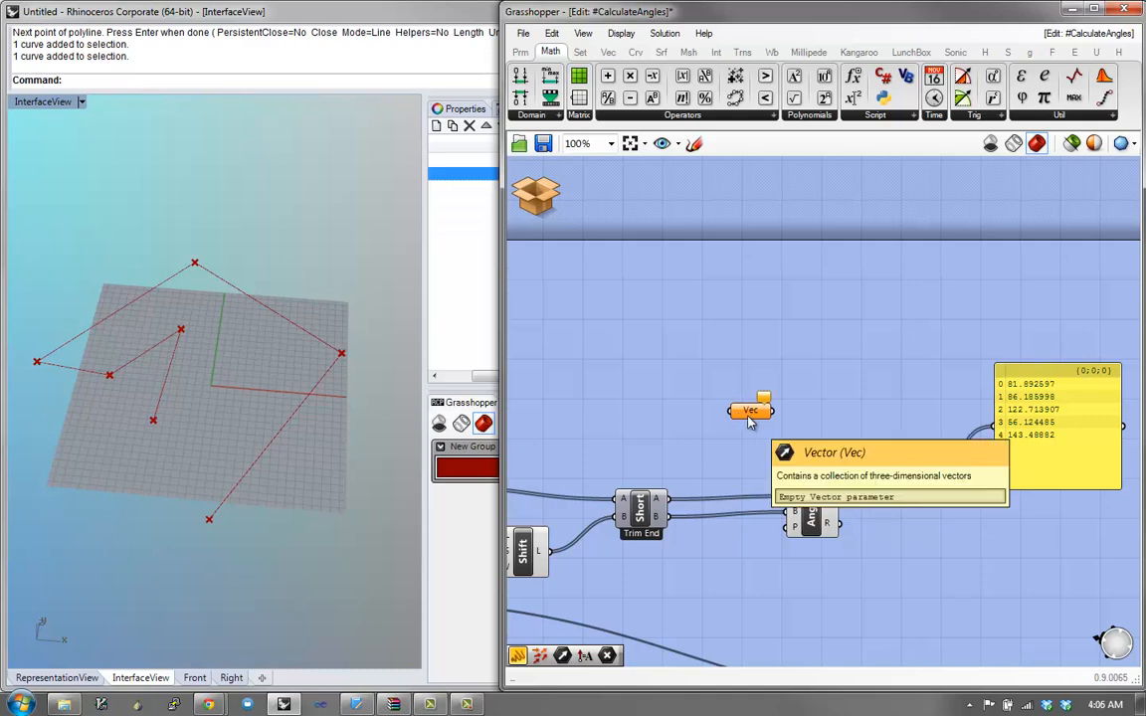
mouse_move(751, 423)
mouse_down()
mouse_move(734, 409)
mouse_move(731, 422)
mouse_up()
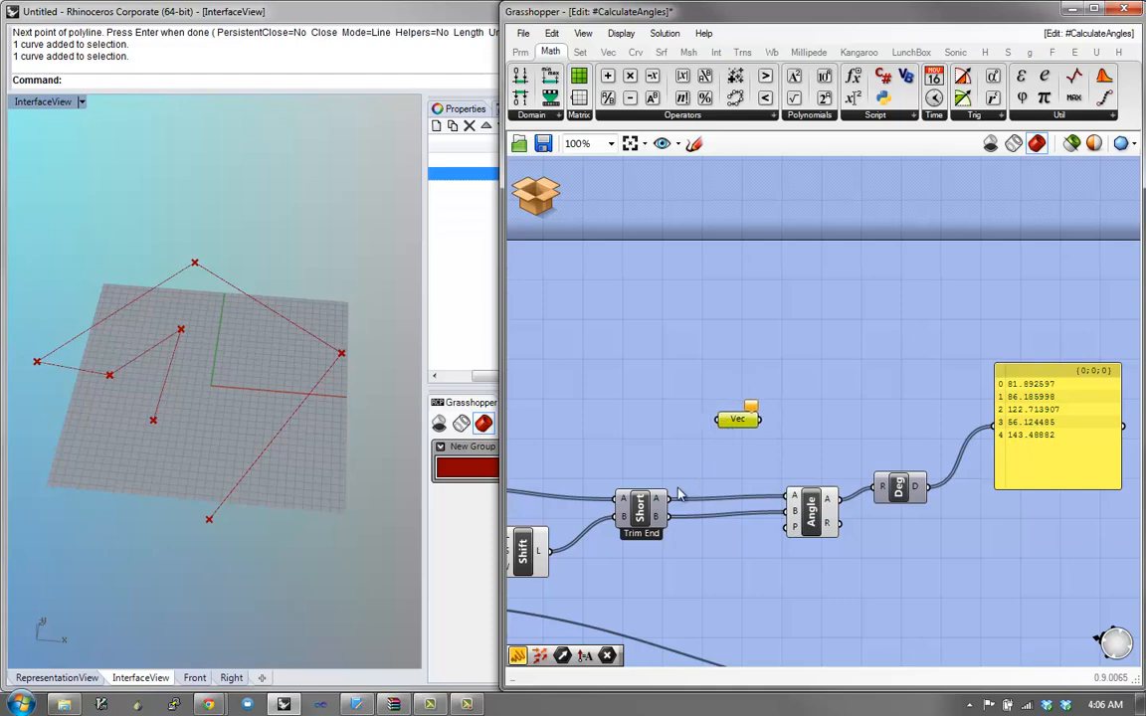
drag(670, 497, 833, 332)
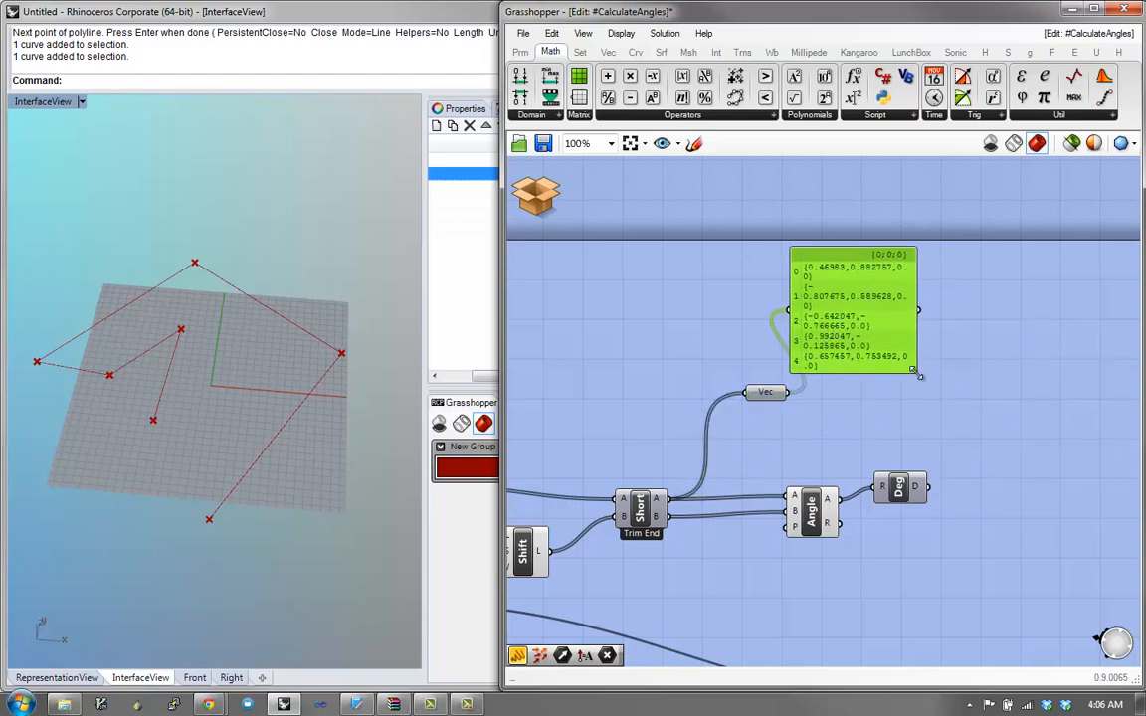
Step: Widen the panel so each vector fits on one line, and space out the panel, Vector parameter and Shortest List
drag(918, 373, 1102, 385)
drag(994, 353, 1085, 365)
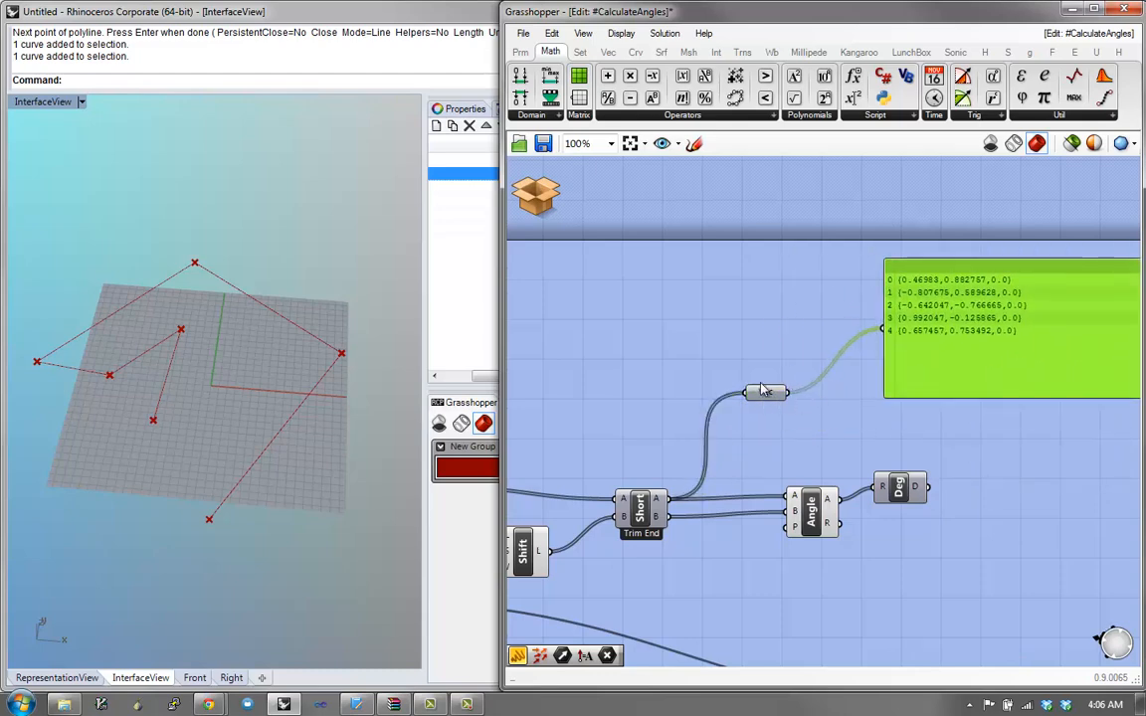
drag(765, 391, 748, 411)
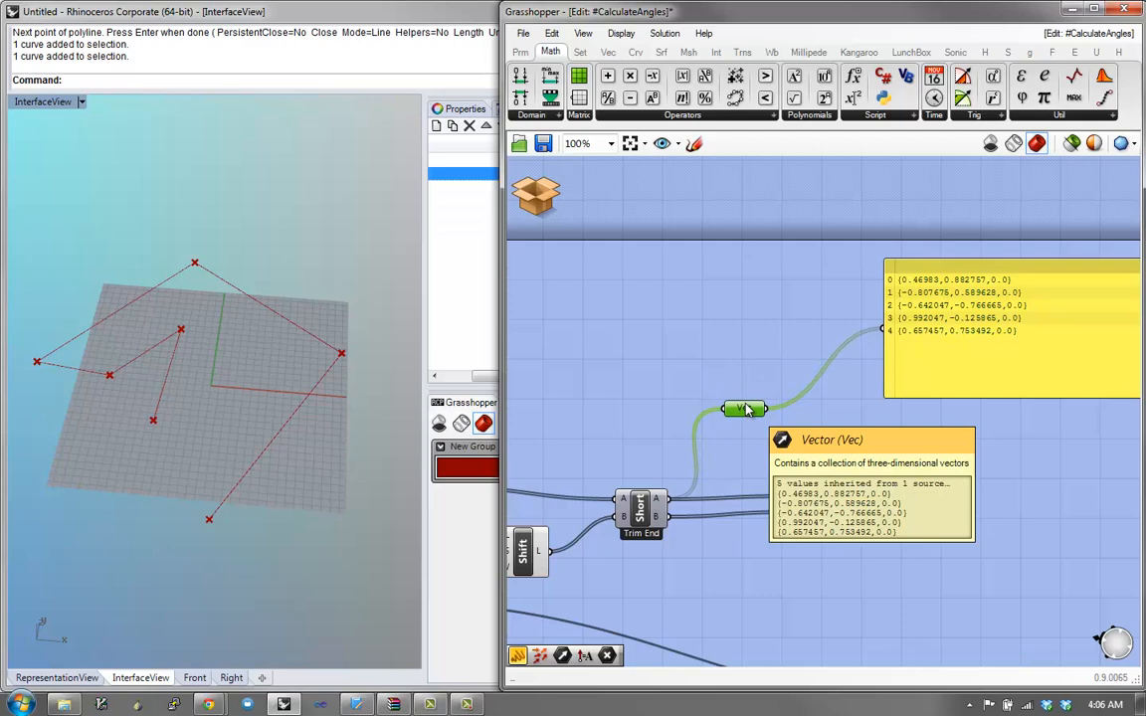
right_drag(736, 434, 711, 437)
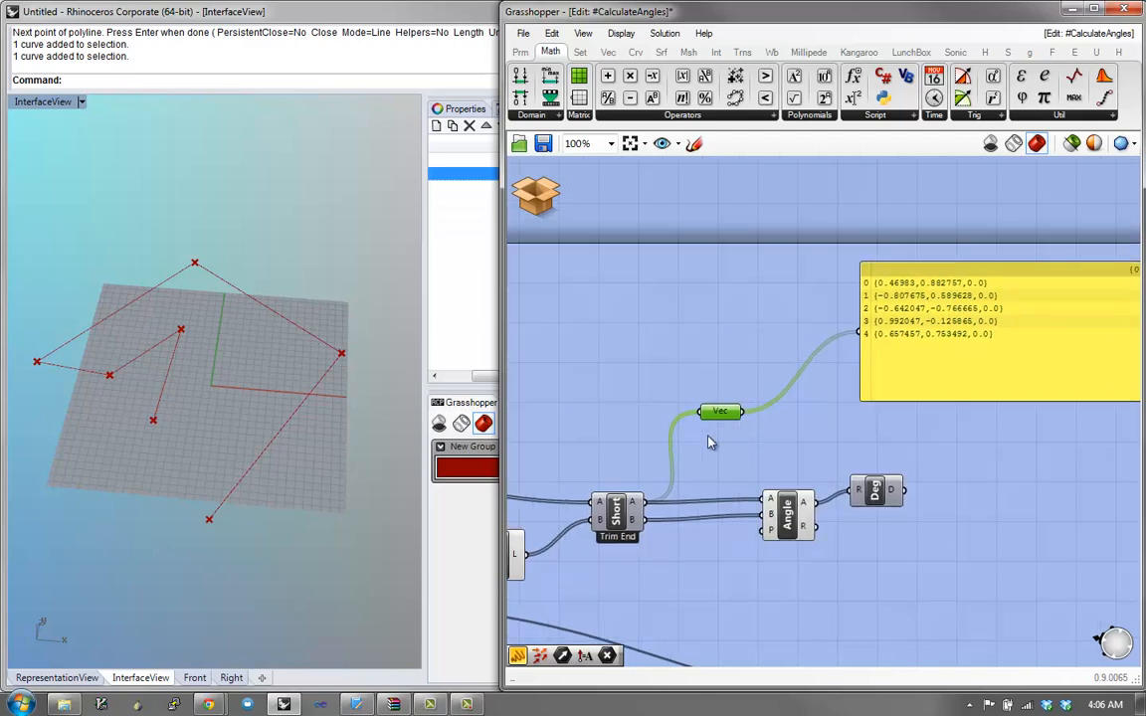
drag(629, 514, 605, 508)
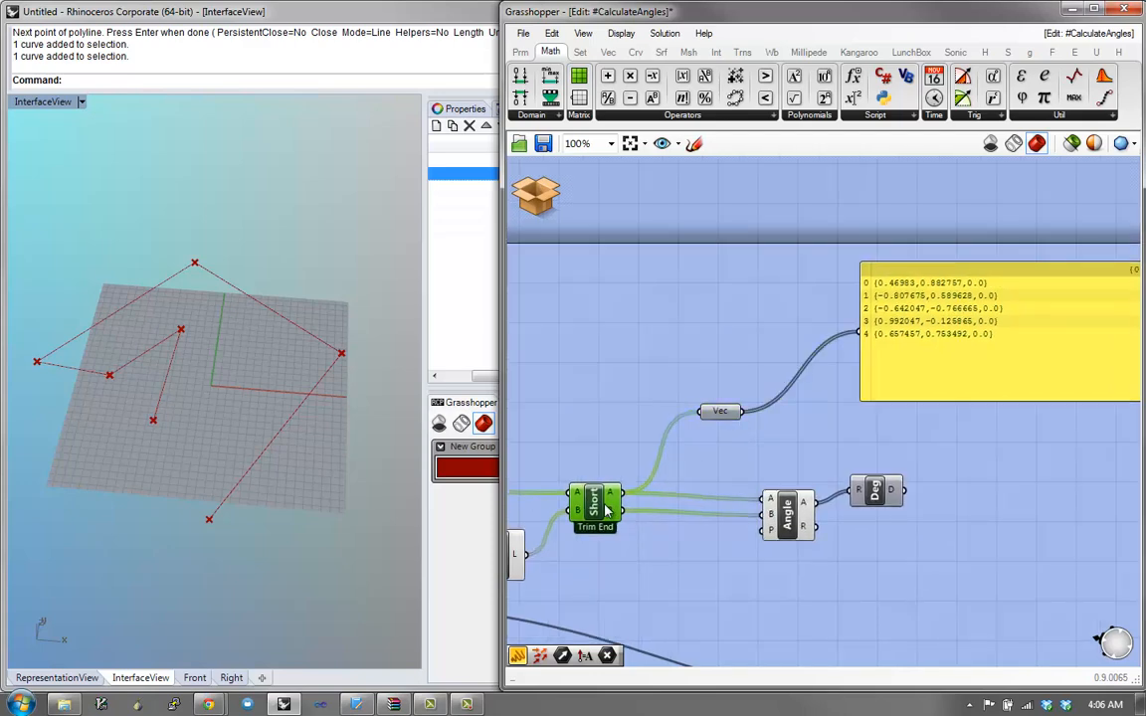
Step: Add a Number parameter fed by the Shortest List's A output and connect it to the panel
double_click(666, 303)
text(num)
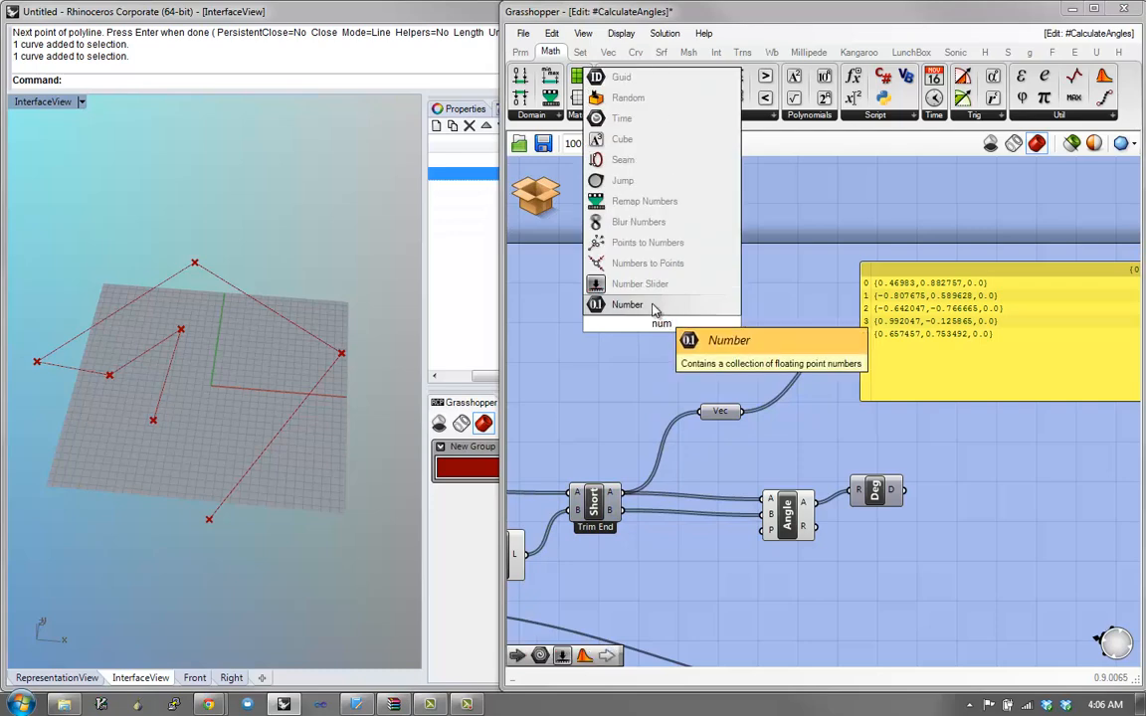
key(Return)
drag(641, 386, 673, 336)
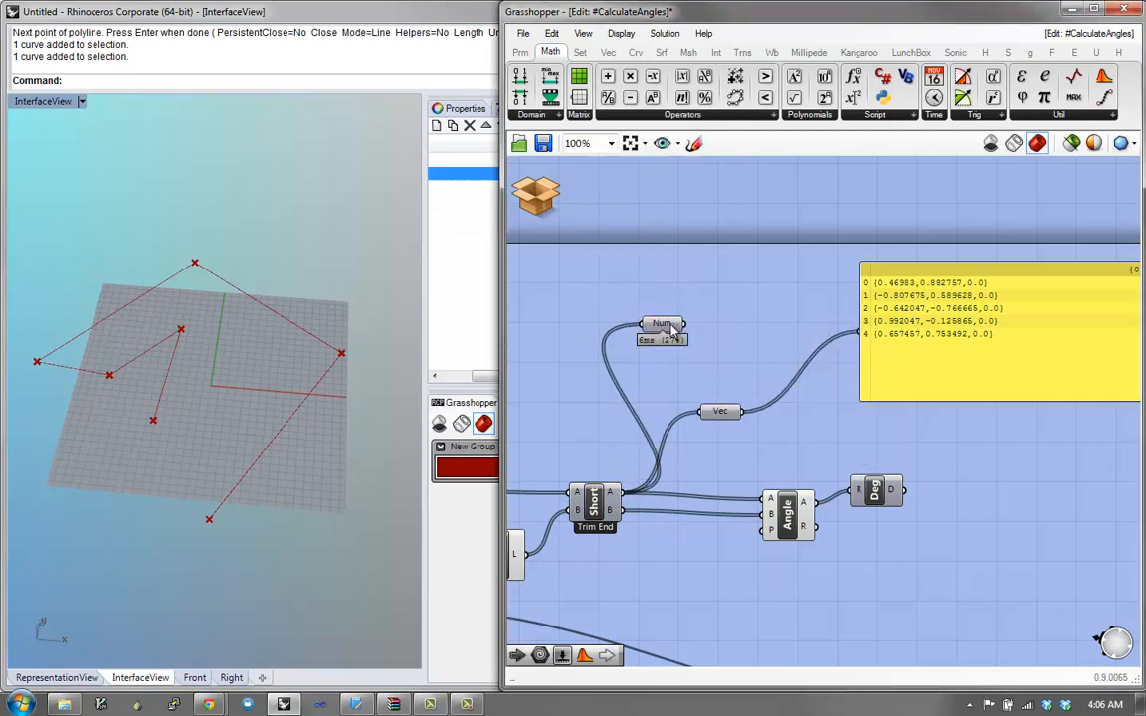
drag(678, 333, 859, 334)
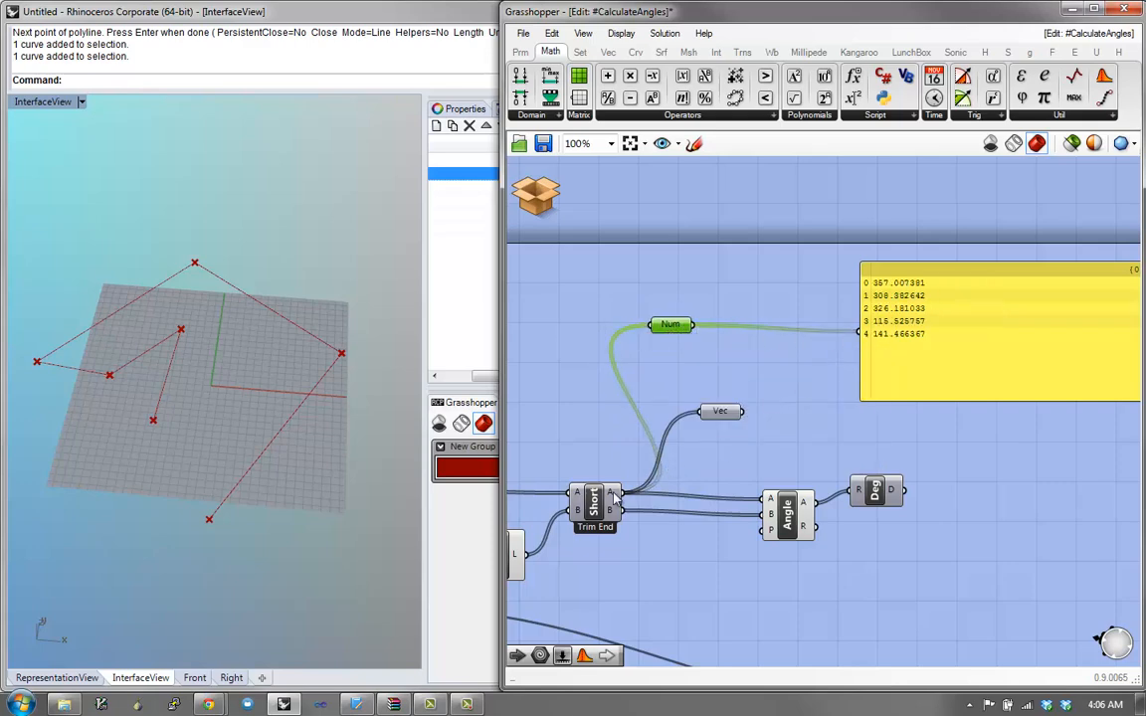
Step: Add a curve Length component and wire the Shortest List's A output through it into the panel
click(678, 364)
double_click(676, 362)
text(len)
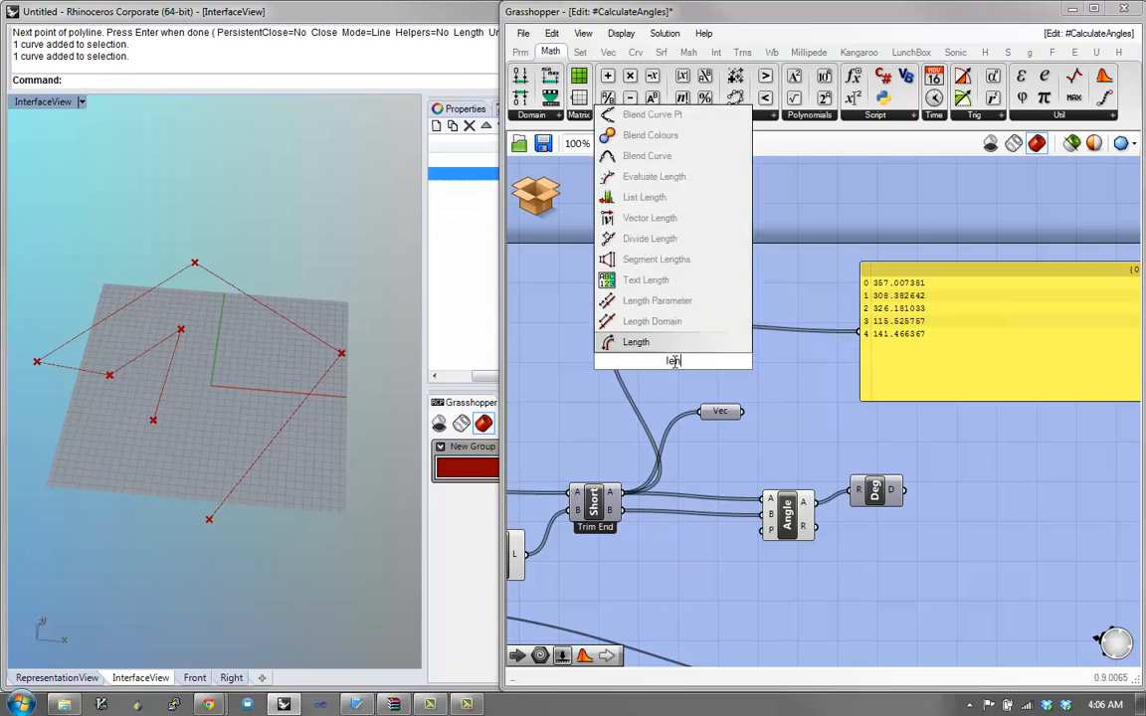
click(652, 342)
drag(624, 494, 860, 334)
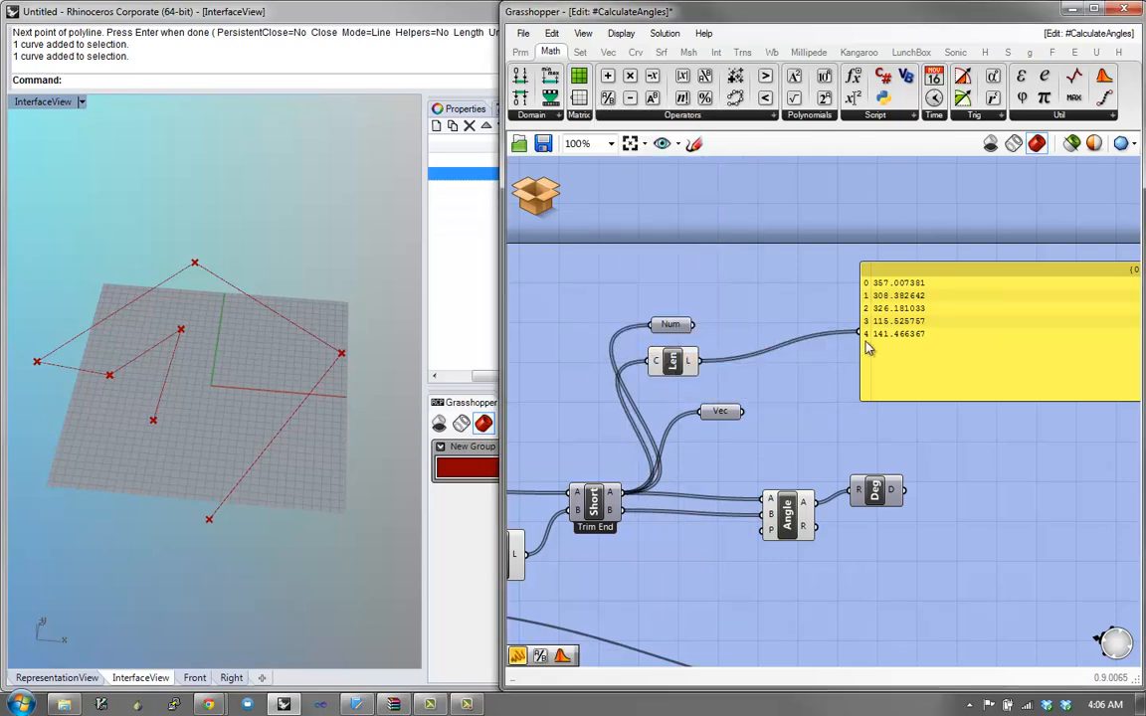
drag(672, 361, 689, 362)
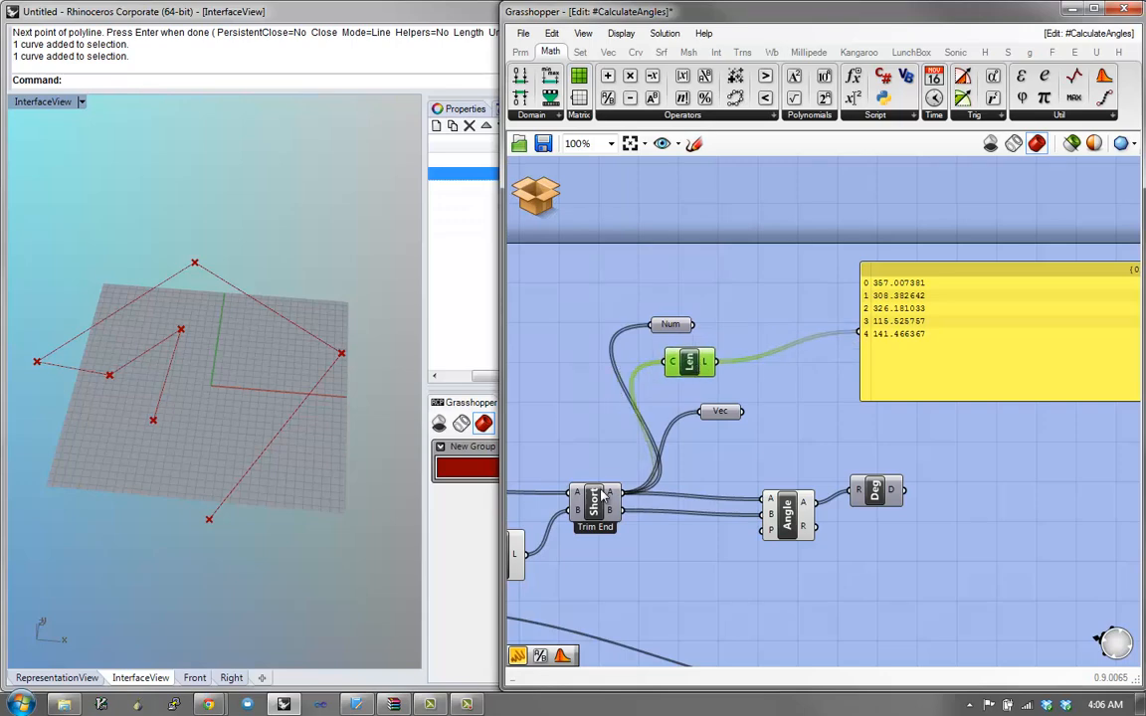
Step: Delete the Length component and connect the Number parameter to the panel
mouse_move(667, 335)
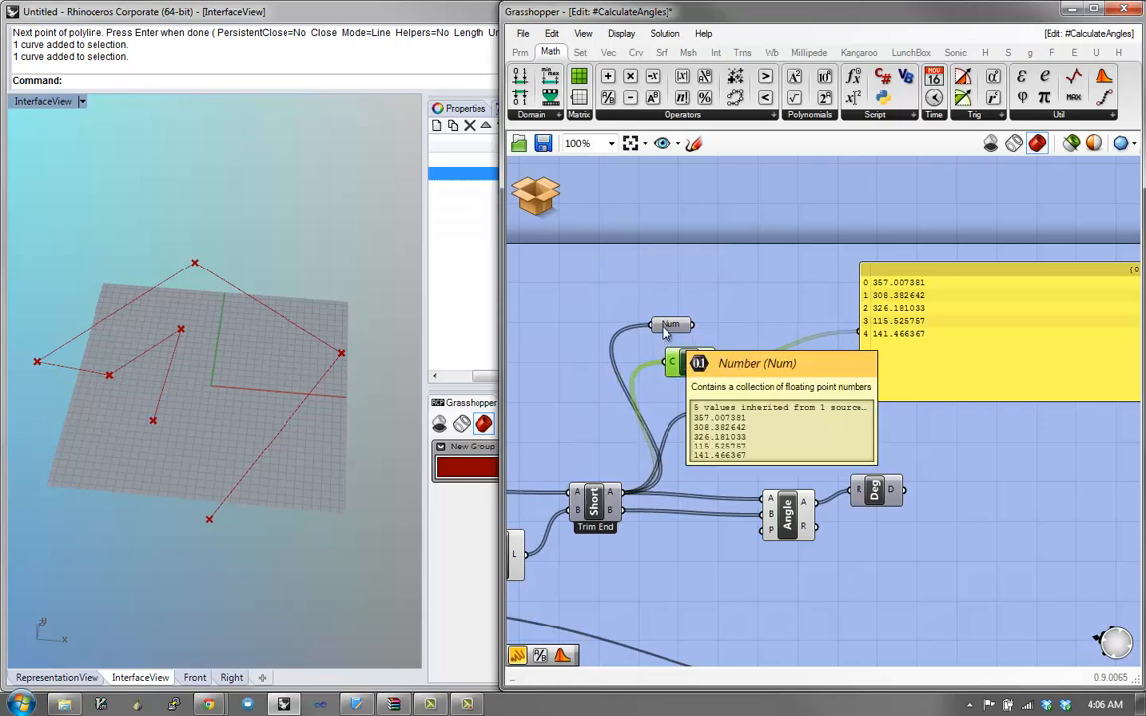
key(Delete)
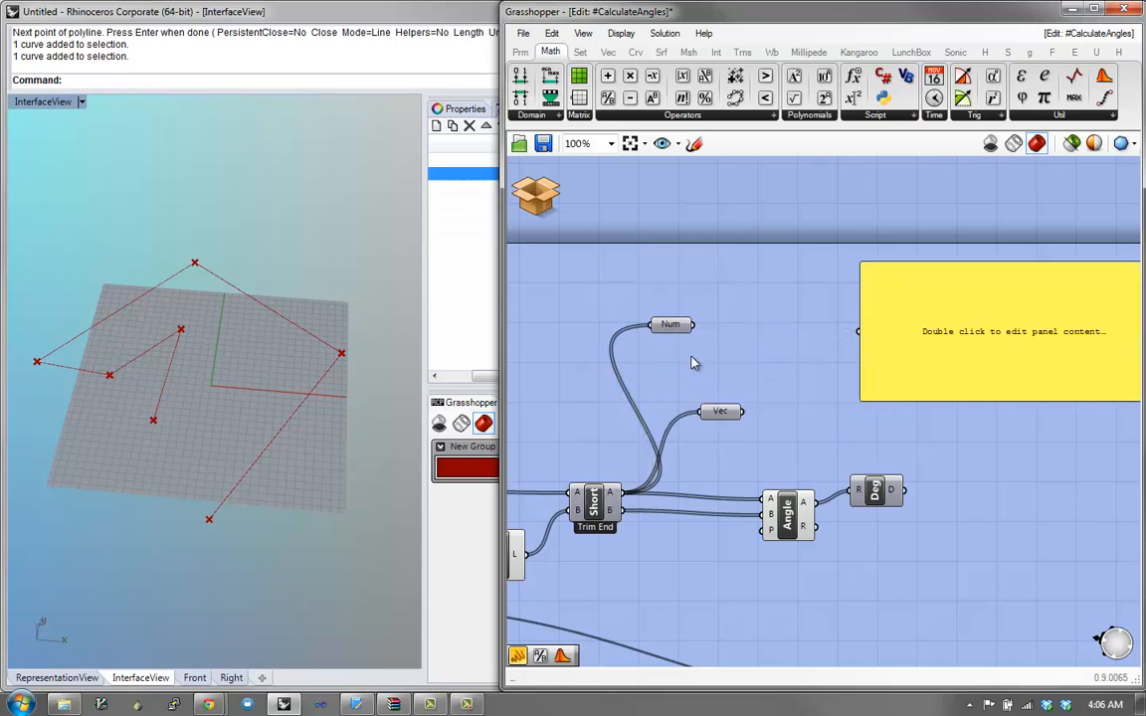
drag(694, 325, 861, 331)
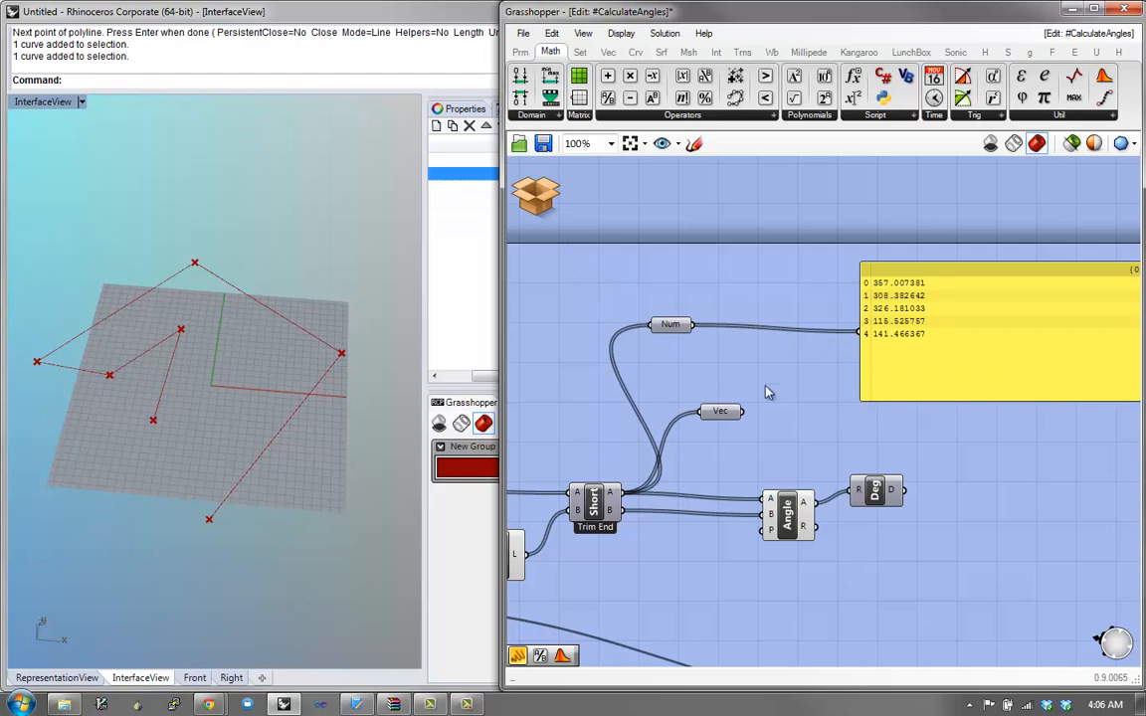
Step: Move the Vector parameter below the Number parameter, connect it to the panel and reposition the panel
drag(729, 416, 699, 392)
drag(709, 385, 835, 366)
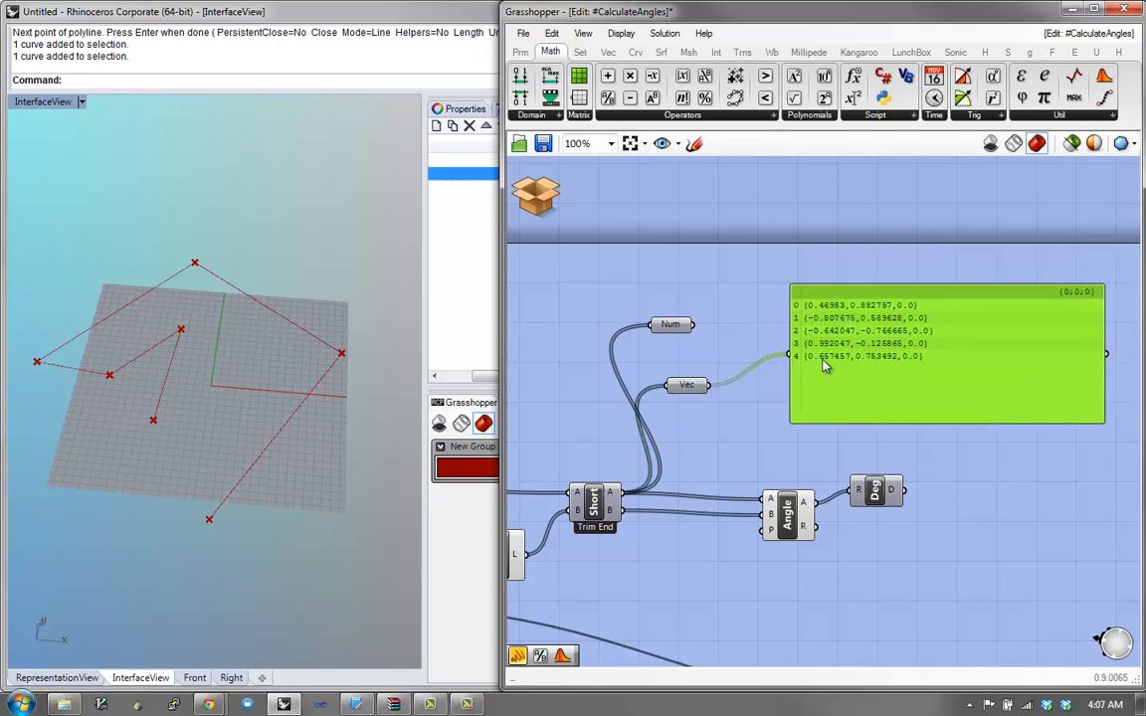
drag(915, 391, 954, 375)
Step: Add a Vector Display component between the Number parameter and the panel
click(785, 327)
double_click(784, 327)
text(vec)
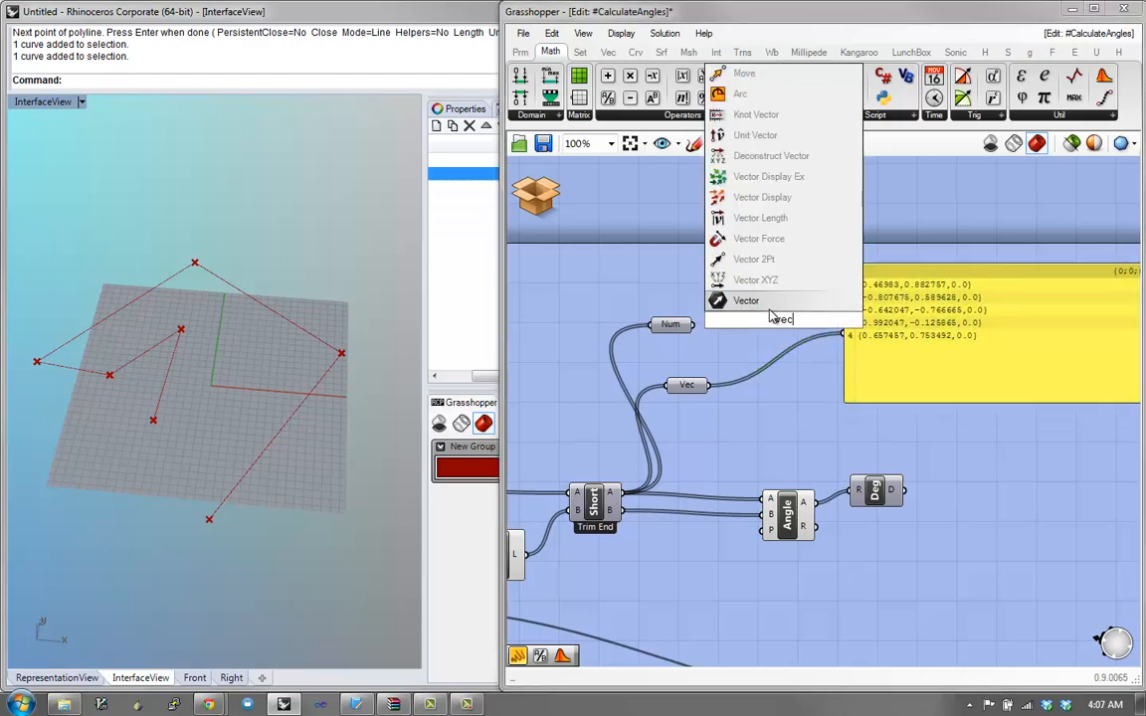
click(764, 198)
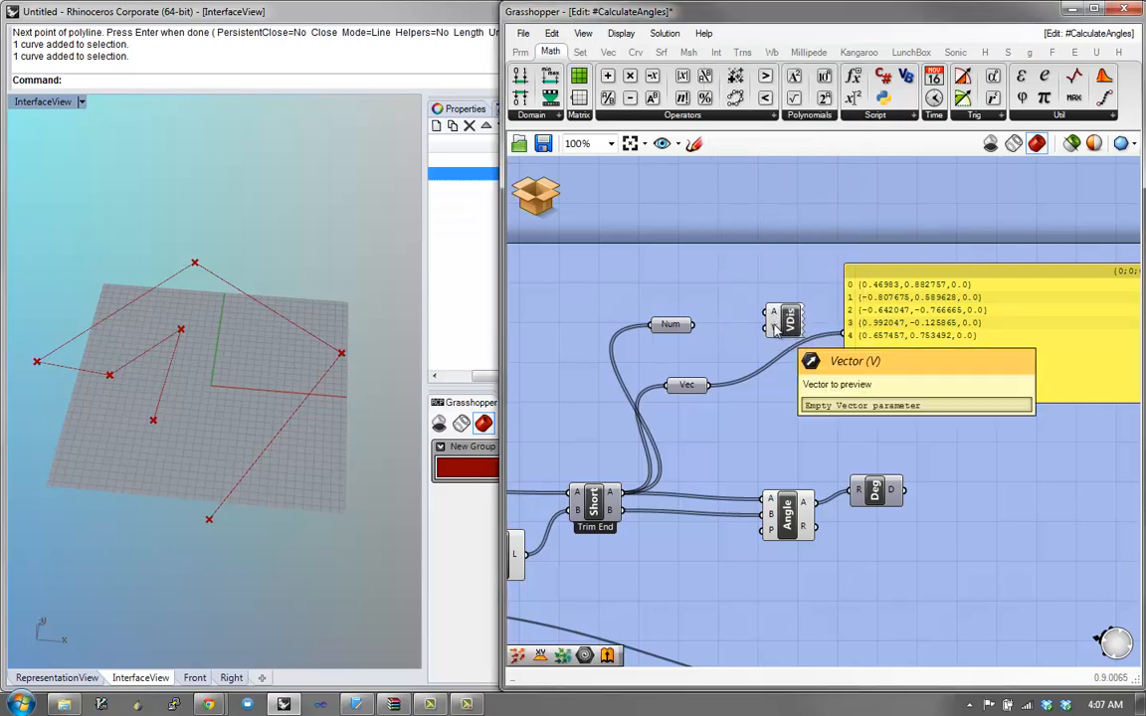
Step: Add End Points on the Shortest List's A output and feed its start points and the Vector parameter into Vector Display's A and V inputs
drag(587, 513, 574, 500)
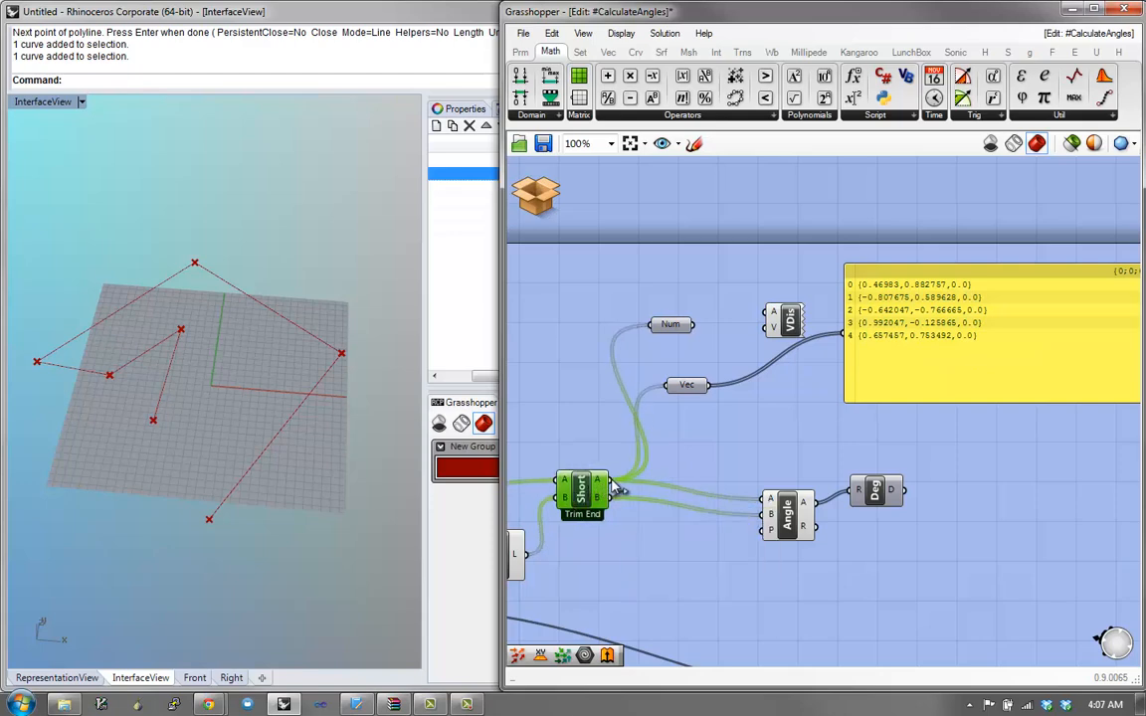
double_click(719, 463)
text(end)
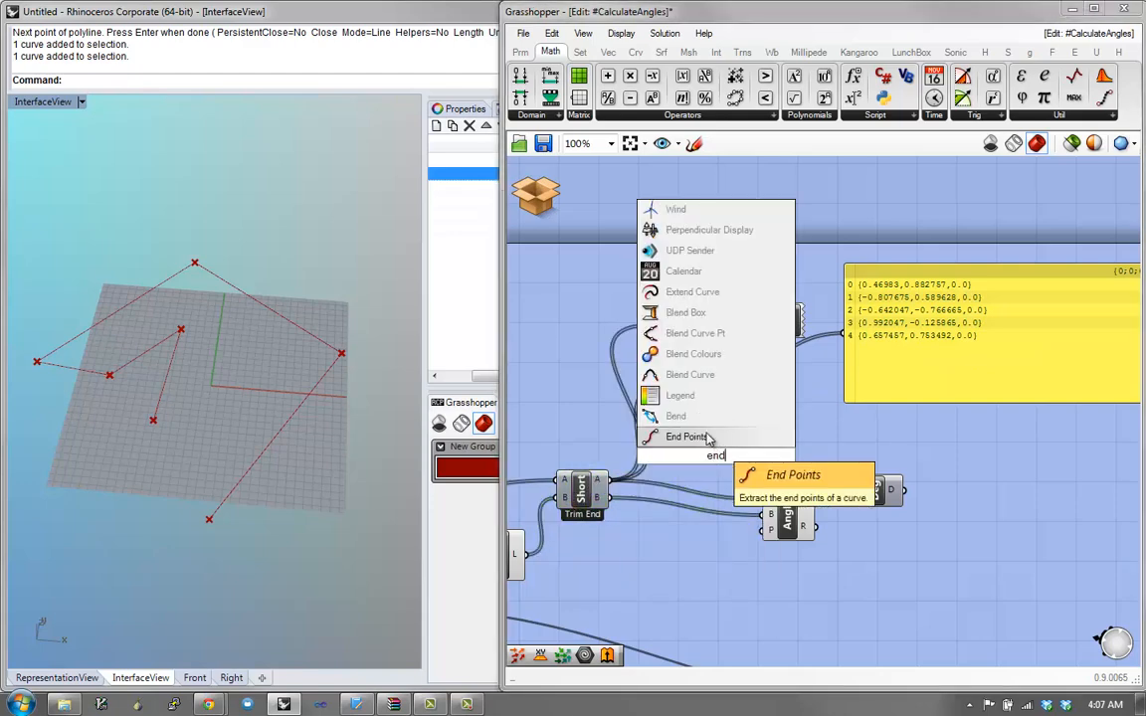
key(Return)
drag(671, 476, 785, 356)
drag(710, 386, 788, 374)
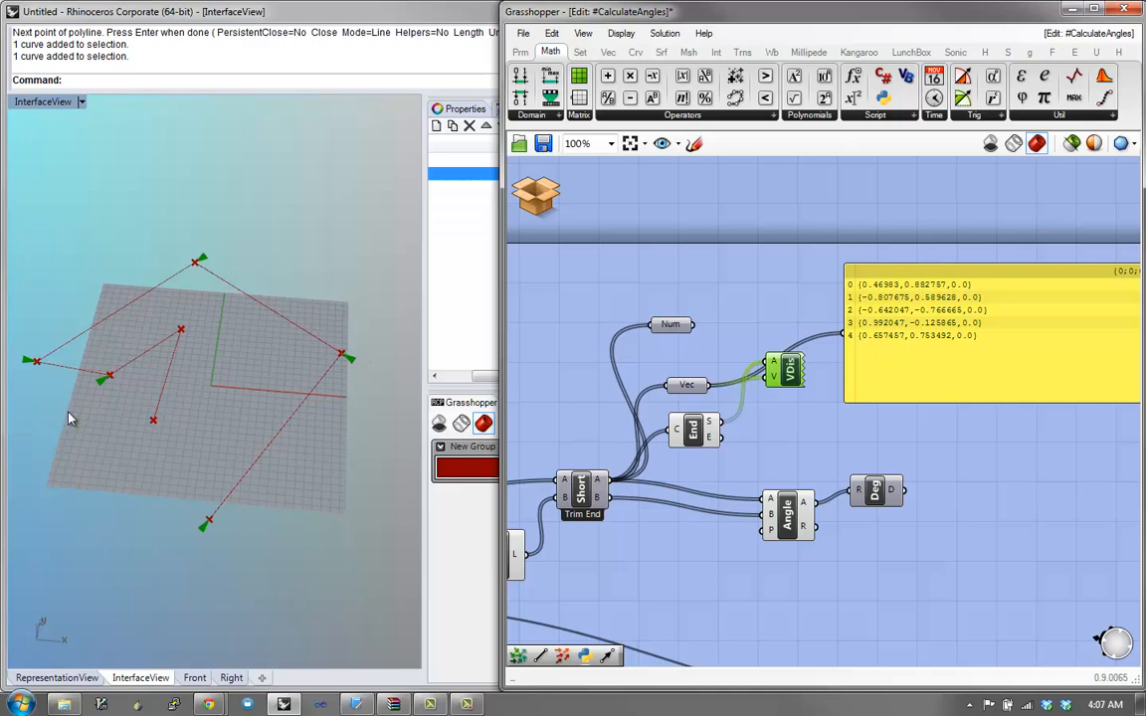
Step: Move Angle and Degrees farther from the Shortest List, and tuck End Points and the Vector parameter closer together beside Vector Display
right_drag(771, 448, 772, 439)
drag(889, 542, 775, 451)
drag(855, 486, 1018, 476)
click(826, 451)
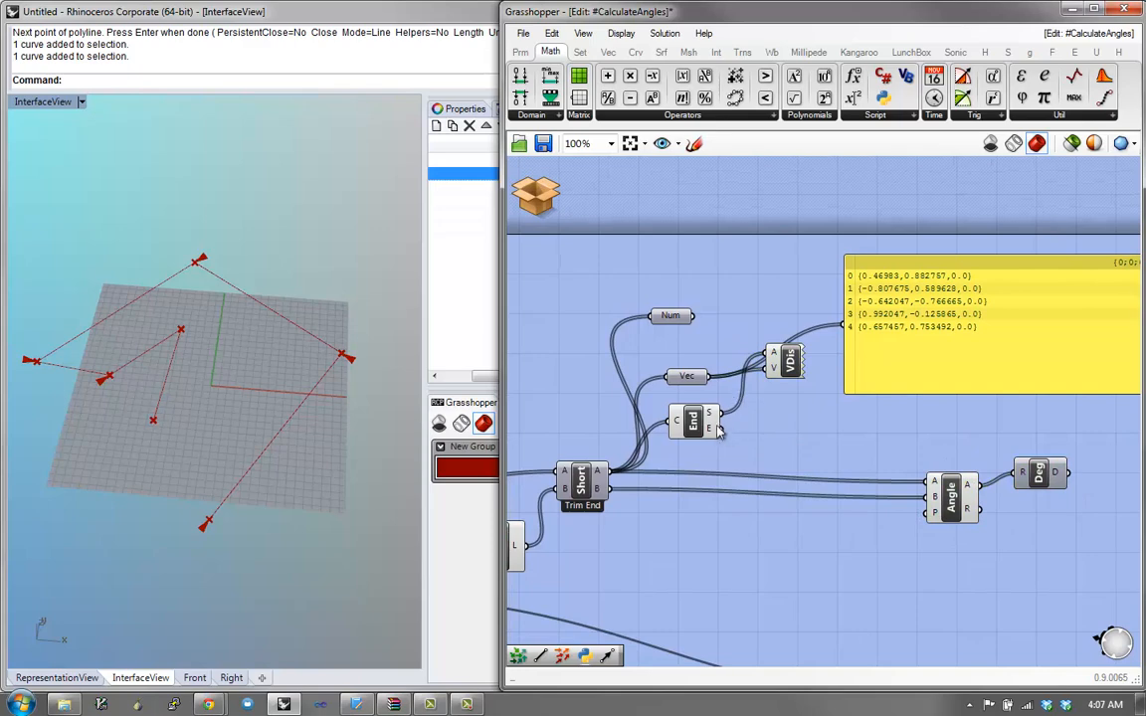
drag(704, 417, 690, 365)
click(690, 373)
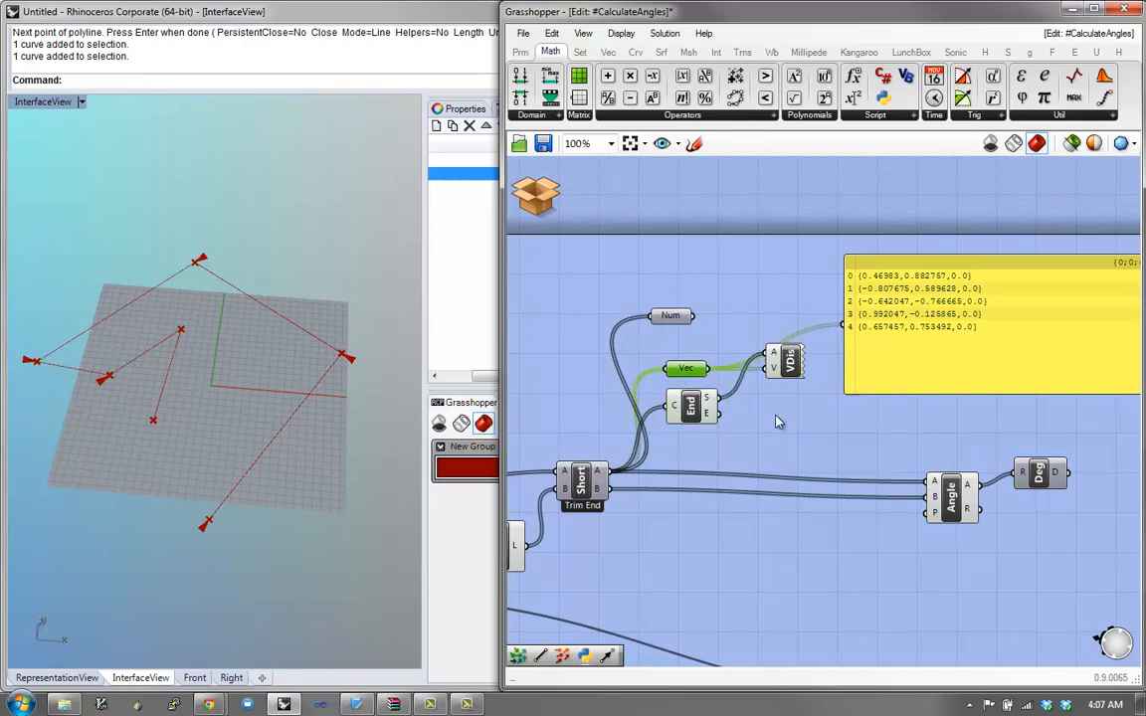
Step: Copy the Vector, End Points and Vector Display components below the Shortest List and feed the copies from its B output
drag(775, 417, 734, 561)
click(623, 495)
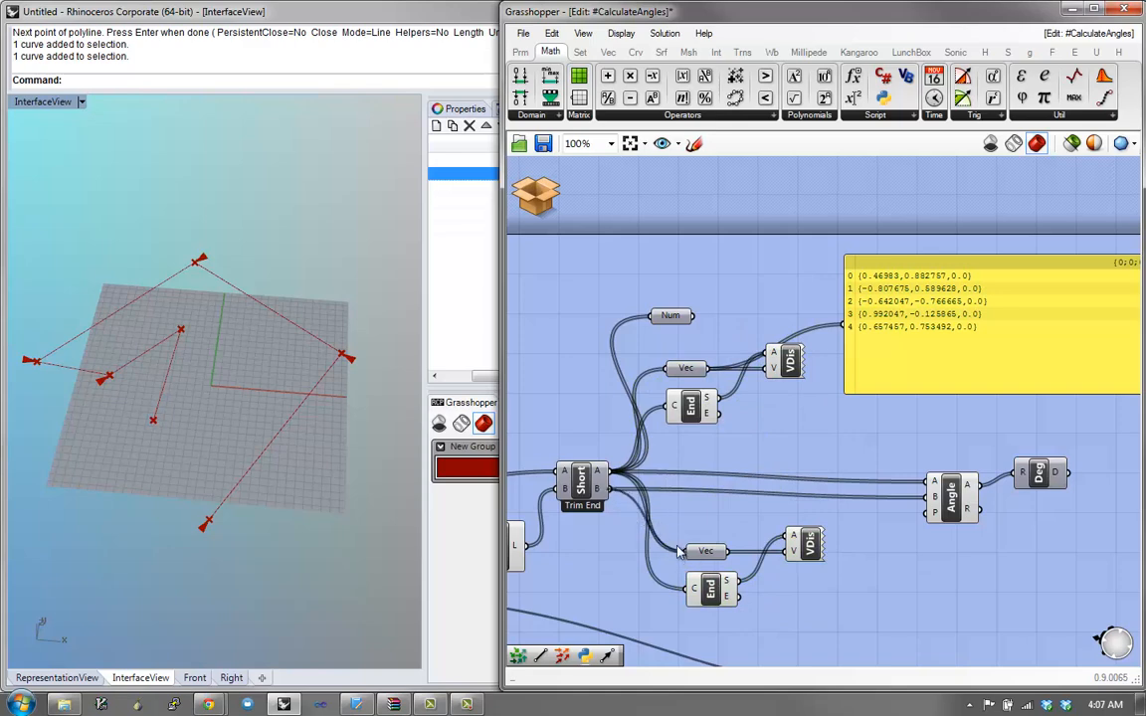
drag(609, 487, 686, 585)
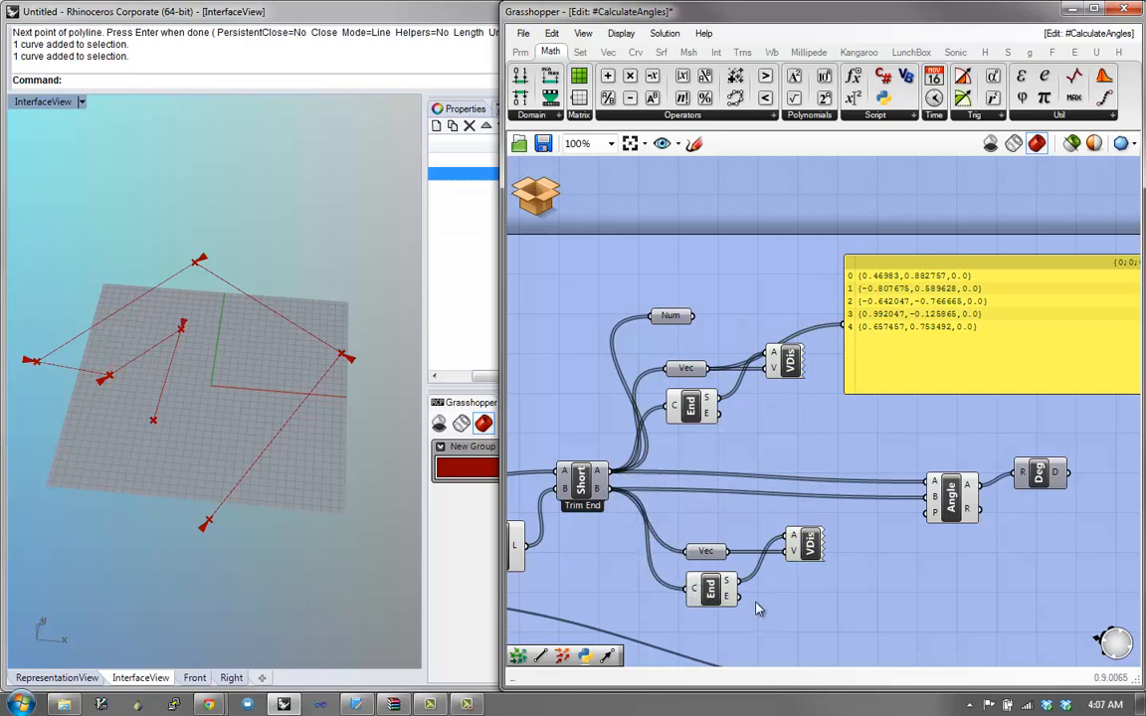
click(796, 542)
click(785, 363)
click(810, 413)
Step: Add a List Item component below the lower Vector Display and set the boolean on its W input
right_drag(842, 559, 873, 494)
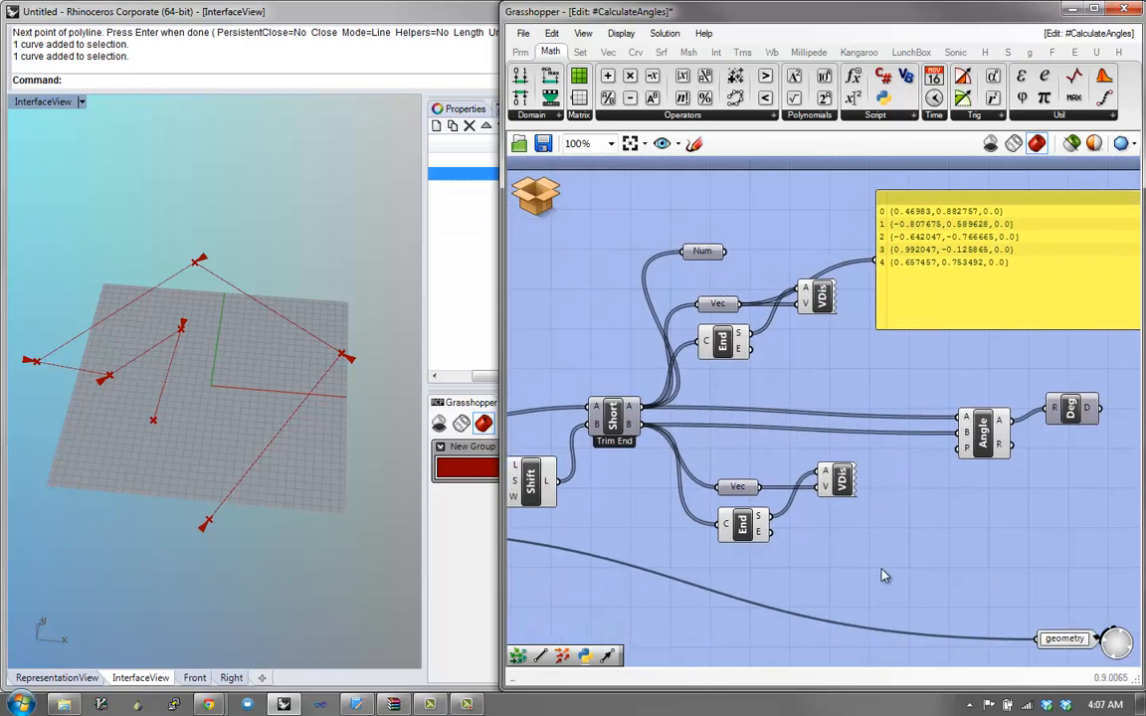
double_click(880, 557)
text(item)
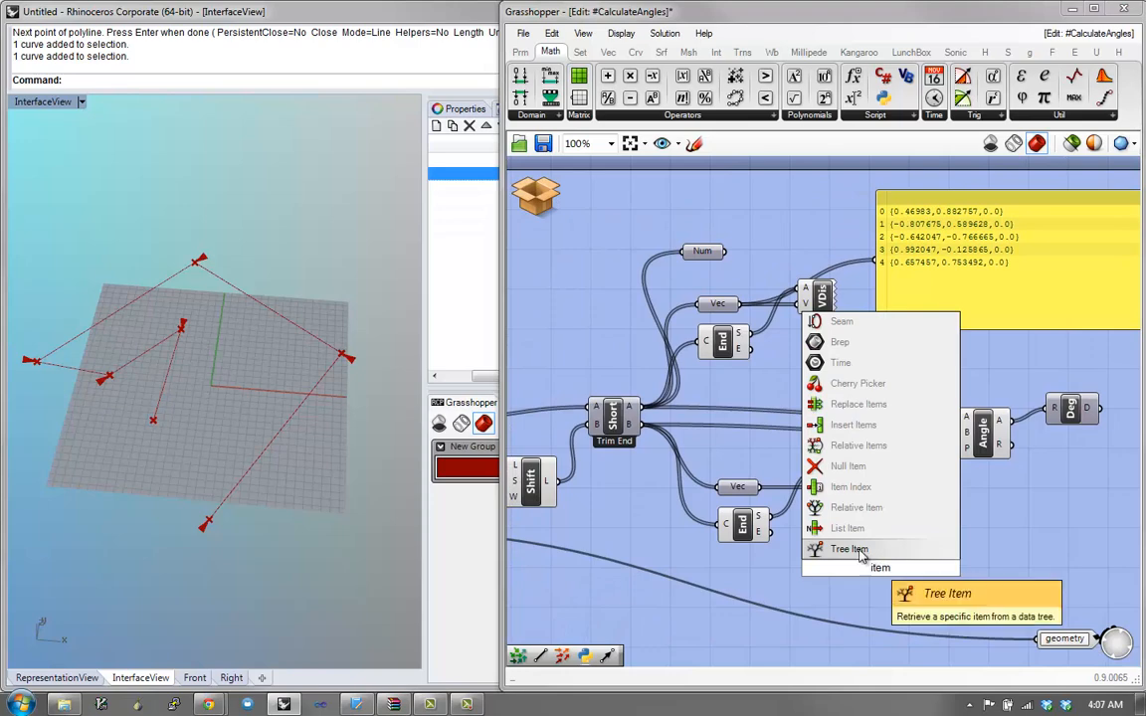
click(850, 549)
right_click(871, 589)
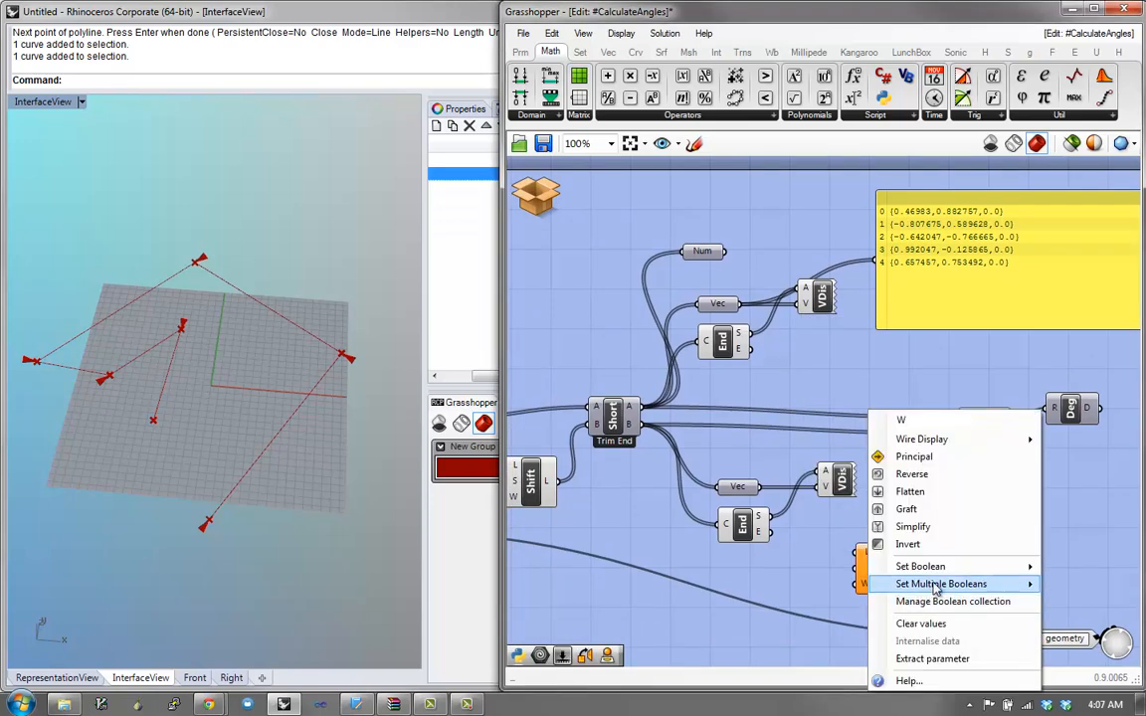
mouse_move(935, 568)
click(1069, 568)
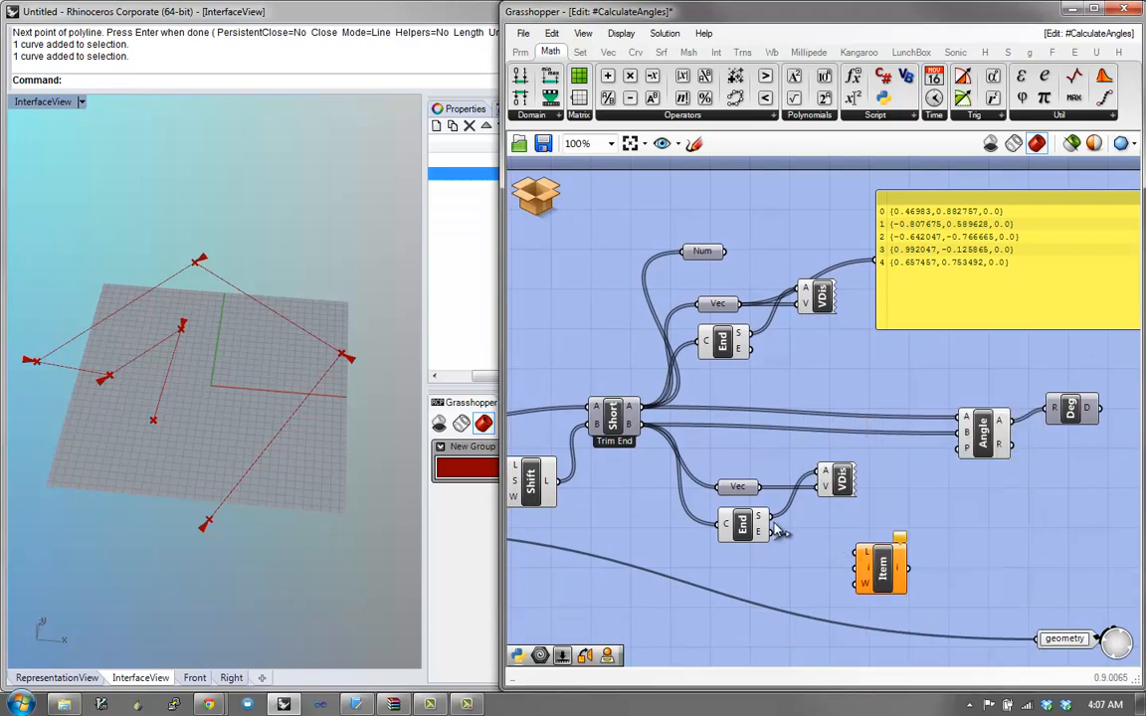
Step: Spread the lower Vector Display and the panel outward, and place List Item between the Shortest List and the lower End Points
drag(756, 525, 755, 516)
drag(853, 490, 904, 500)
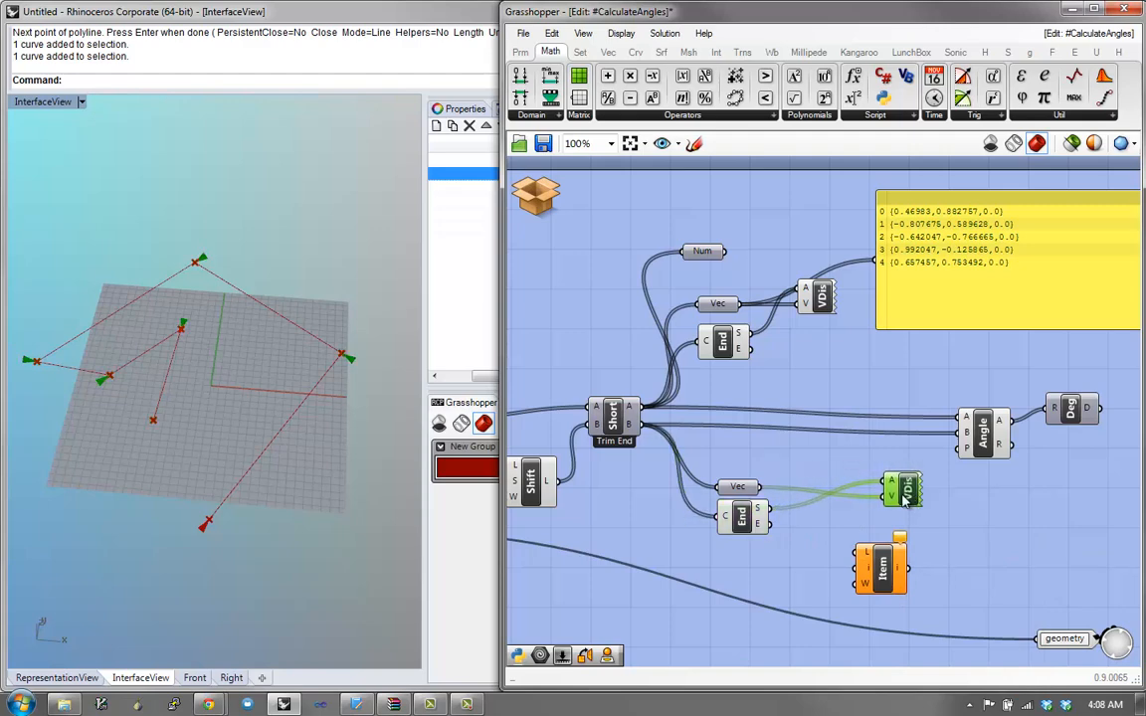
shift+click(824, 299)
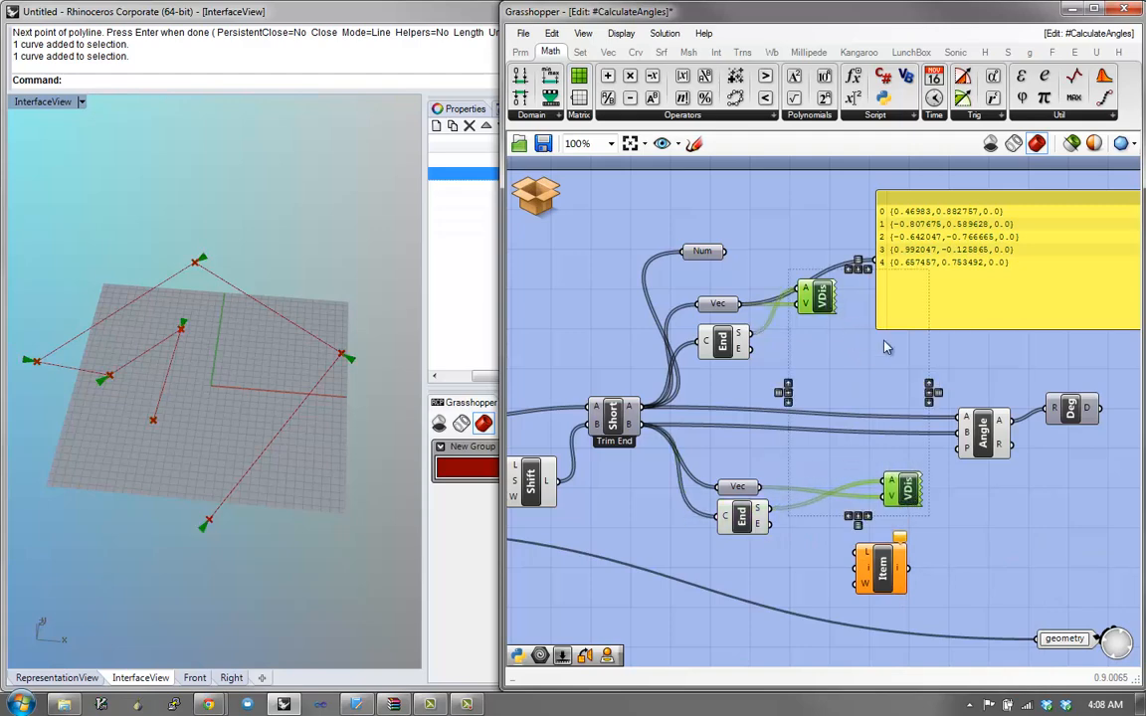
drag(990, 266, 1068, 256)
right_drag(877, 362, 913, 358)
drag(942, 495, 971, 487)
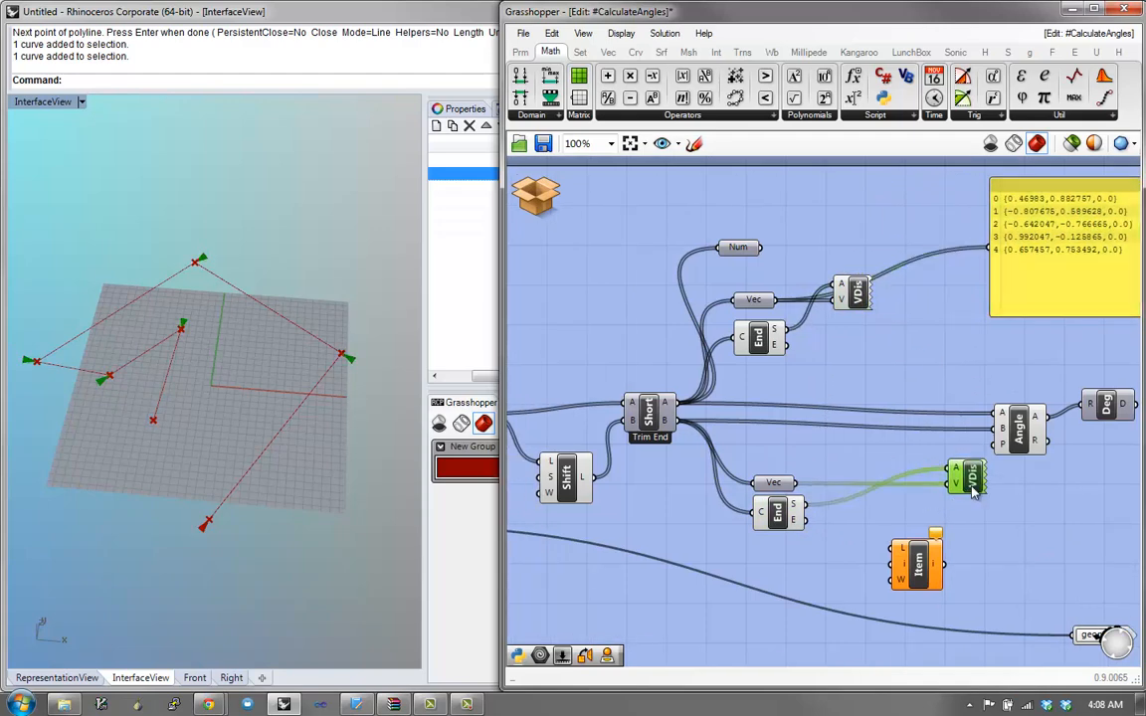
drag(923, 565, 714, 527)
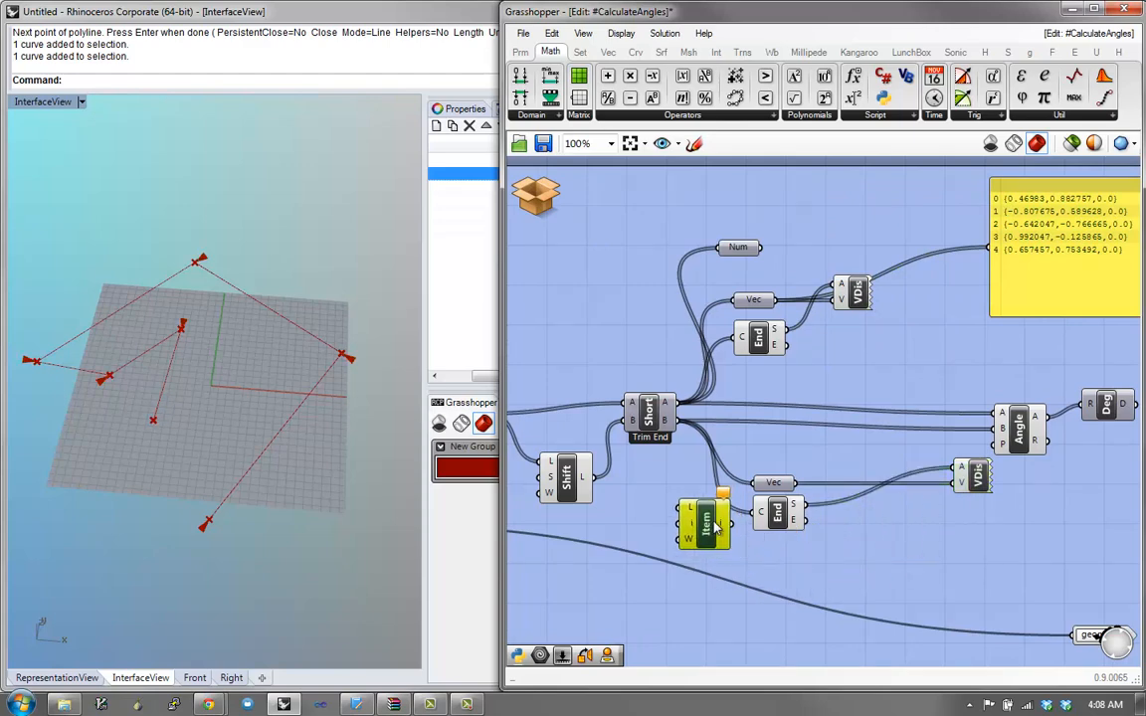
Step: Feed the Shortest List's B output into List Item and drive its index with a new number slider set to 3
drag(678, 420, 722, 578)
double_click(657, 577)
text(3)
click(664, 560)
drag(704, 582, 668, 595)
click(725, 528)
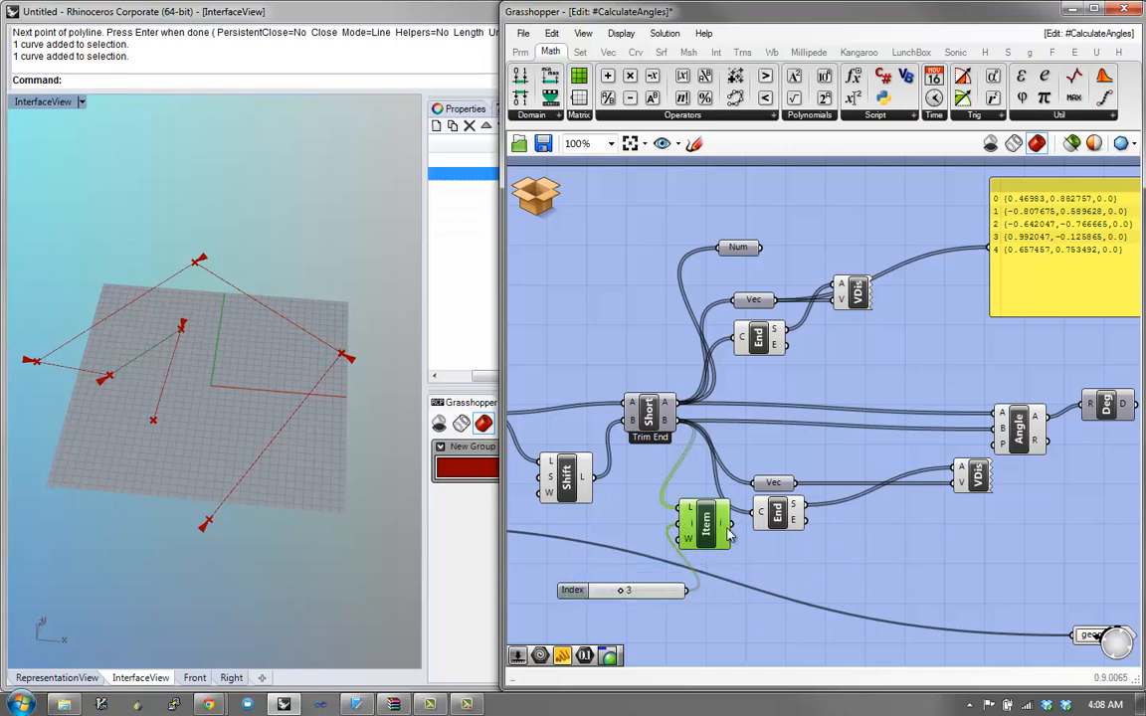
Step: Feed List Item's output into the lower Vector parameter and End Points, tuck Vector Display closer, and set the Index slider to 4
drag(729, 527, 787, 516)
drag(975, 481, 856, 506)
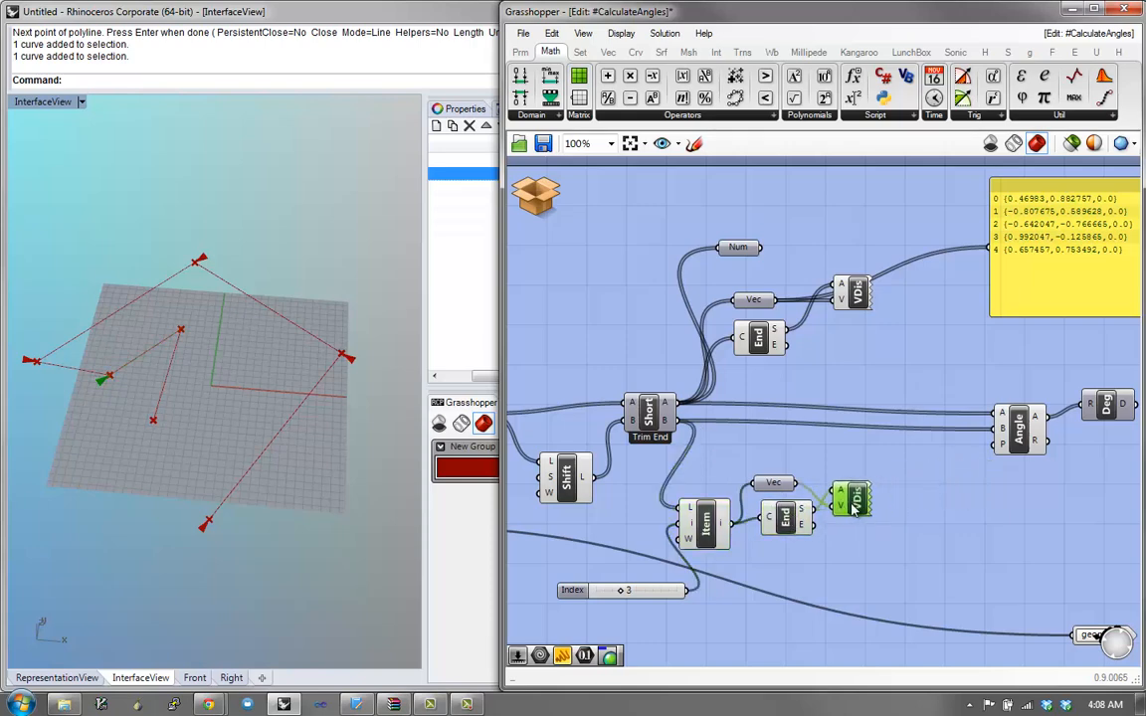
mouse_move(624, 602)
mouse_down()
mouse_move(597, 604)
mouse_move(630, 597)
mouse_up()
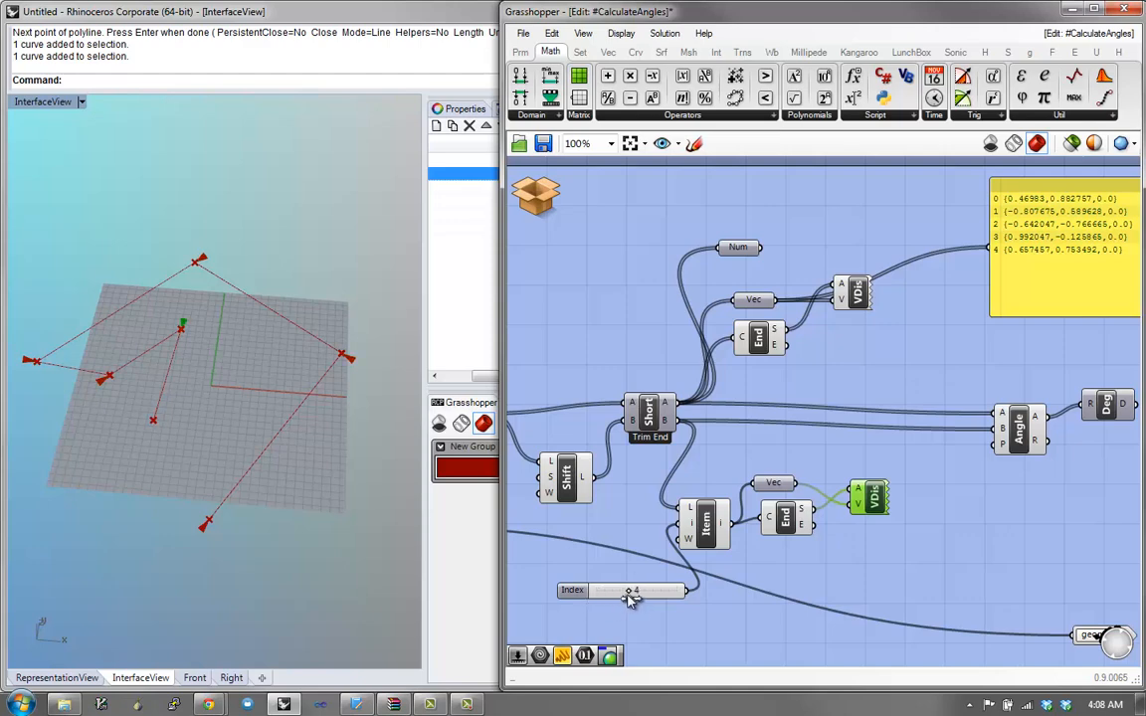
Step: Copy List Item to the upper branch, sharing the Index slider, and route the Shortest List's A output through it to Vector and End Points
click(708, 529)
alt+drag(704, 525, 773, 409)
drag(863, 347, 796, 290)
drag(754, 415, 744, 333)
click(557, 361)
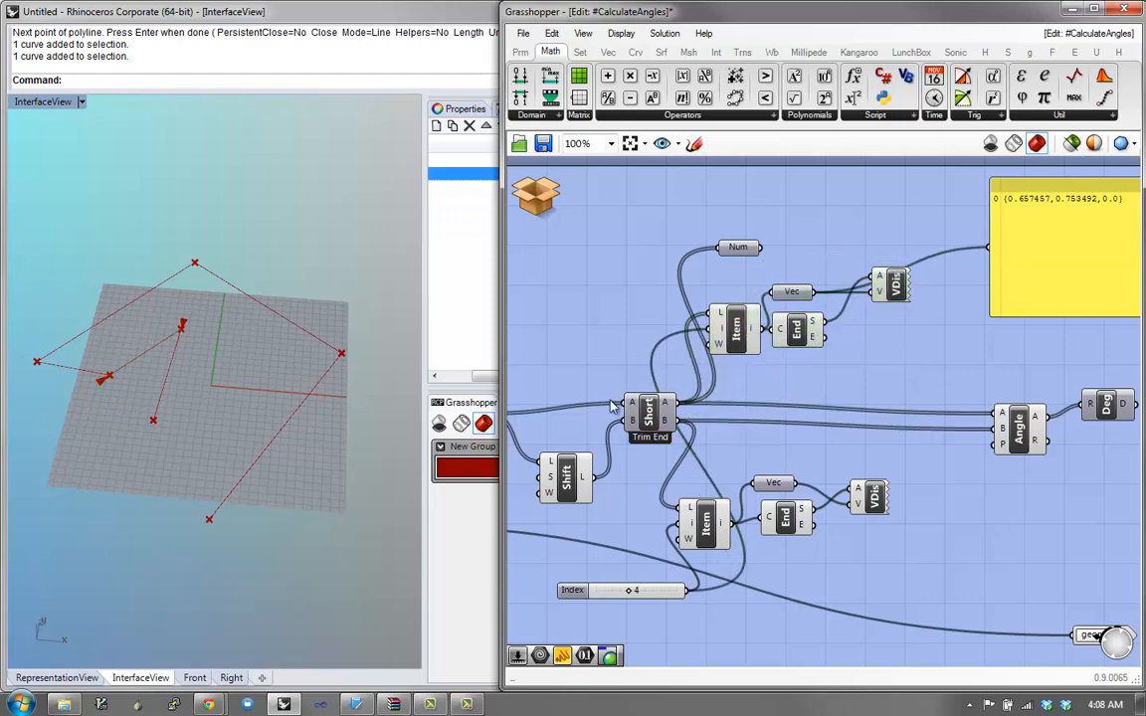
Step: Shift Shortest List and Shift List away from the display branches and raise the lower List Item toward the Shortest List
drag(640, 424, 589, 405)
drag(586, 493, 548, 457)
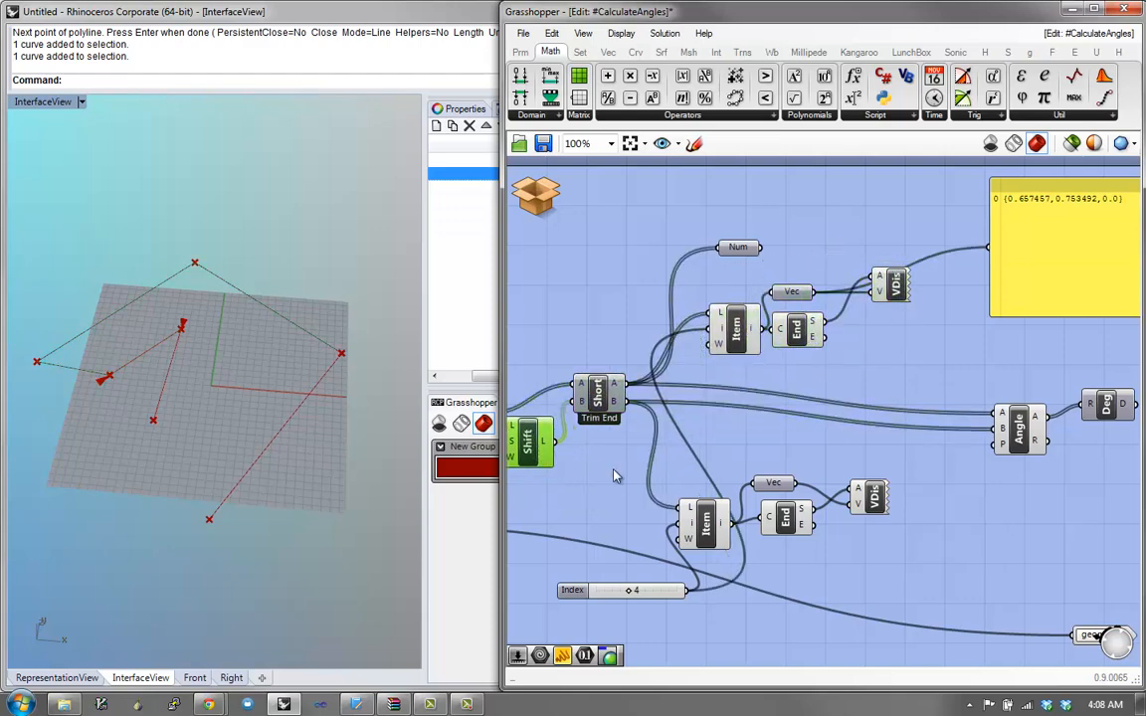
click(620, 471)
drag(704, 522, 709, 453)
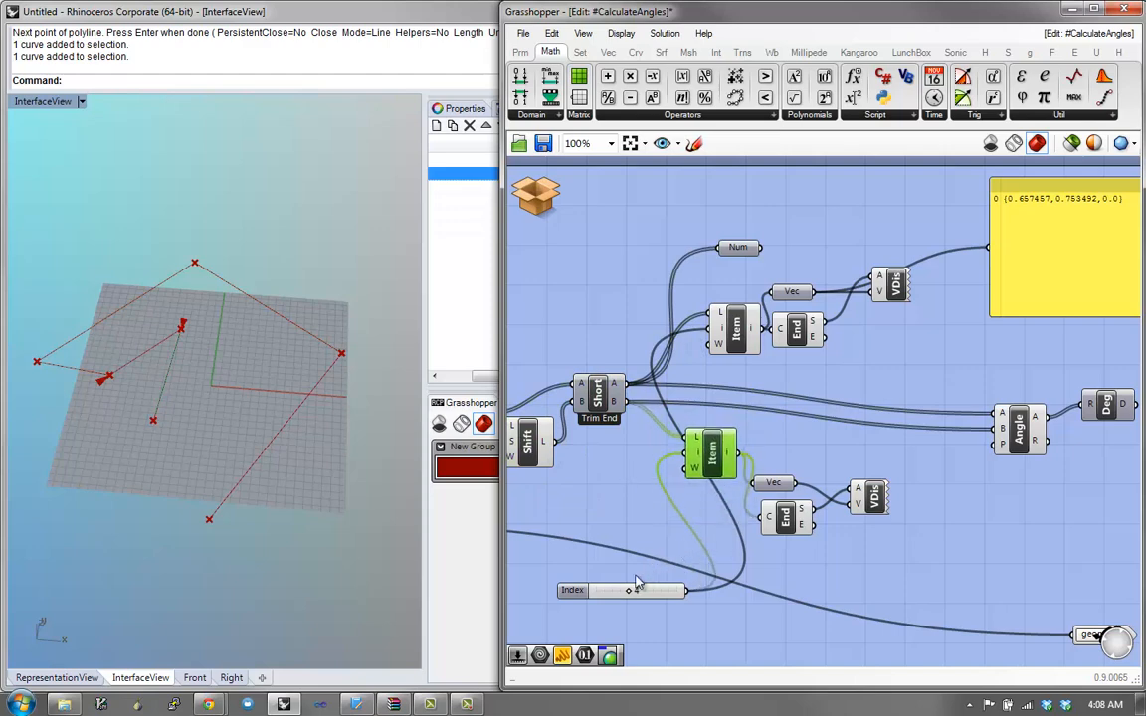
Step: Step the Index slider upward from 0 with both Vector Displays selected to preview the paired segment vectors
drag(629, 594, 593, 594)
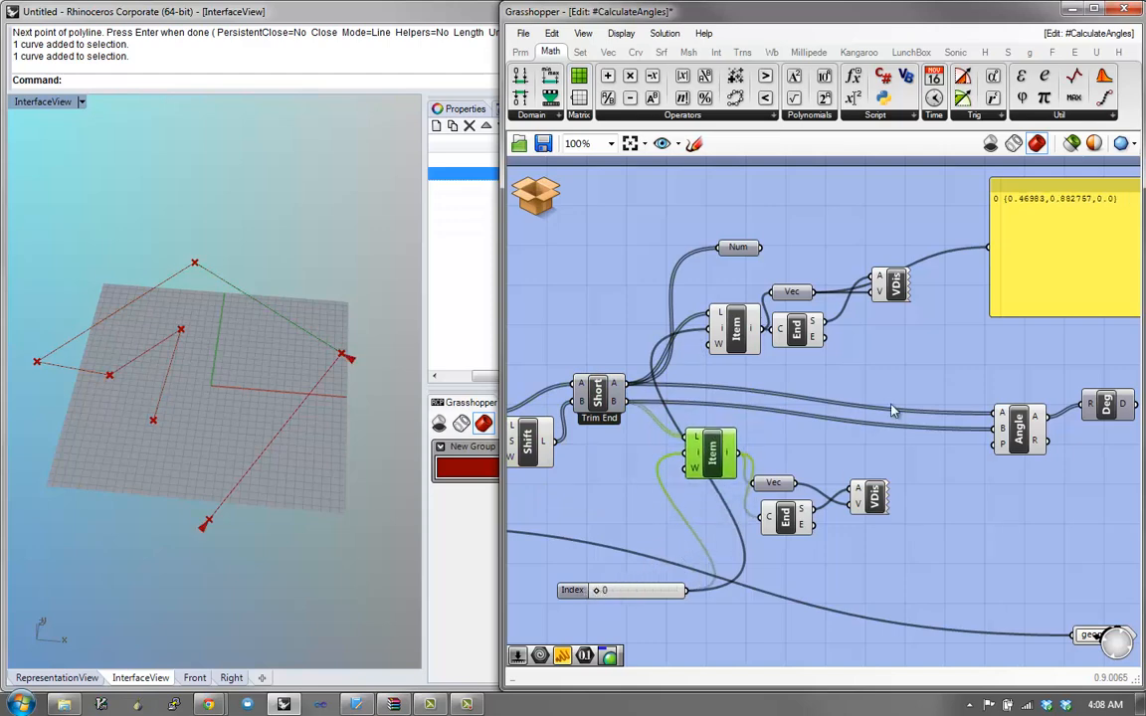
click(893, 289)
shift+click(877, 507)
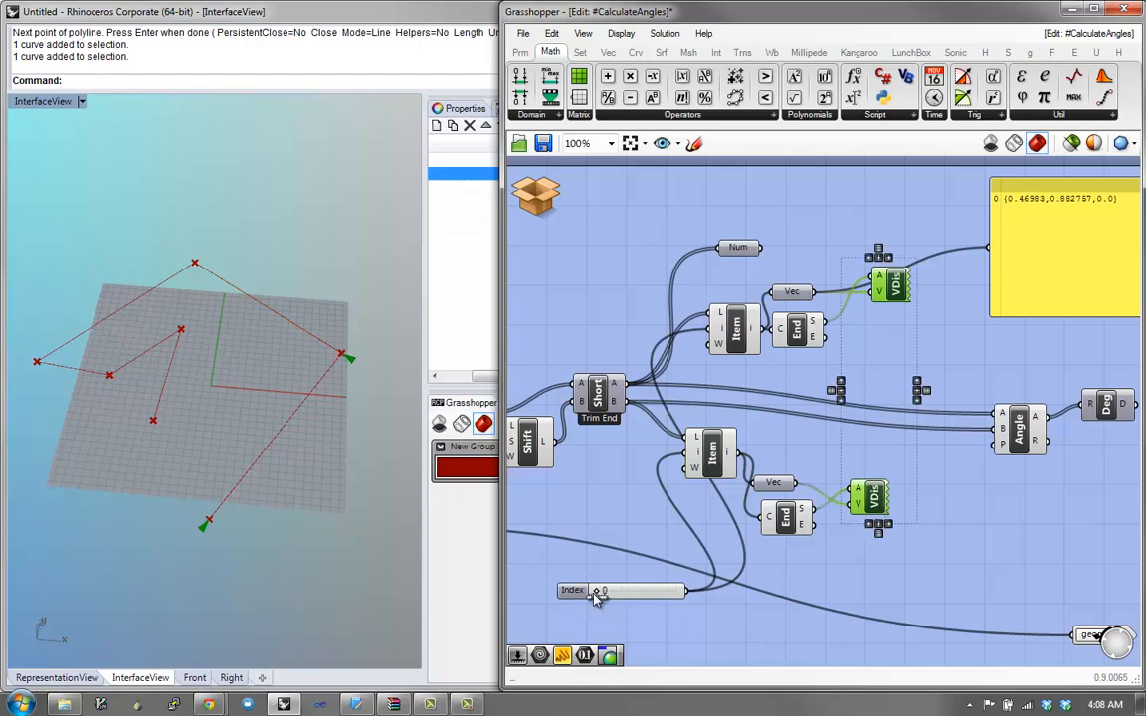
mouse_move(597, 594)
mouse_down()
mouse_move(617, 594)
mouse_move(601, 597)
mouse_up()
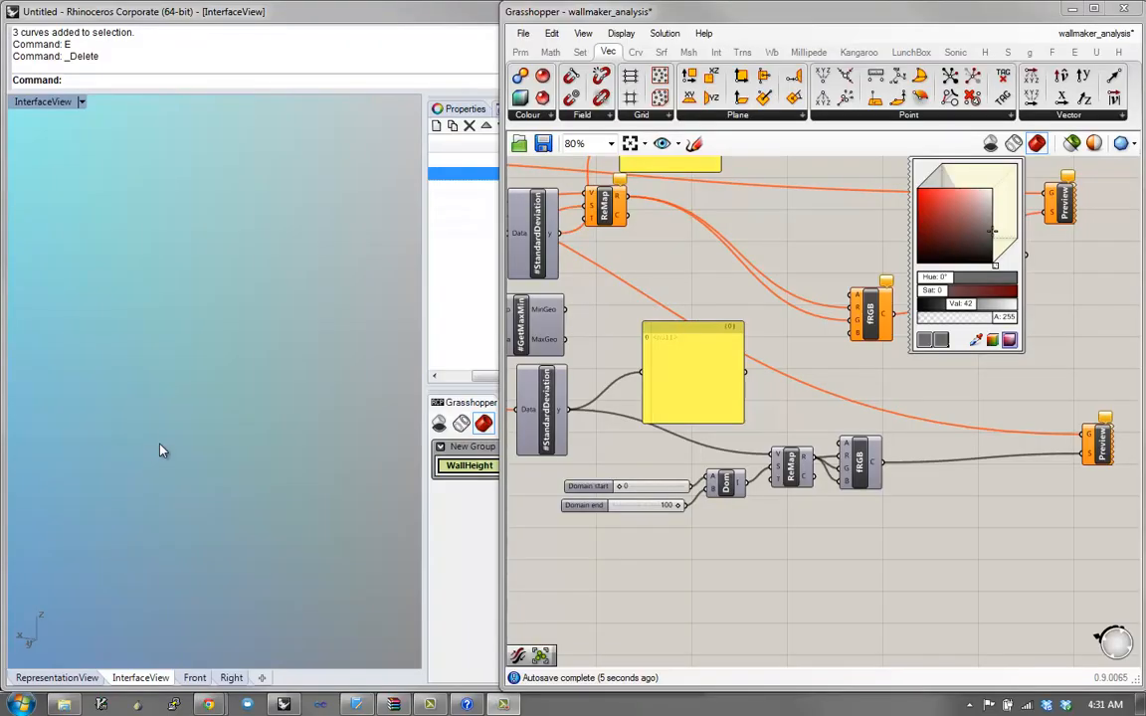
Step: Draw a large open polyline with five points in the emptied Rhino viewport, forming a nearly rectangular wall outline
text(P)
key(Return)
click(74, 514)
click(133, 334)
click(267, 328)
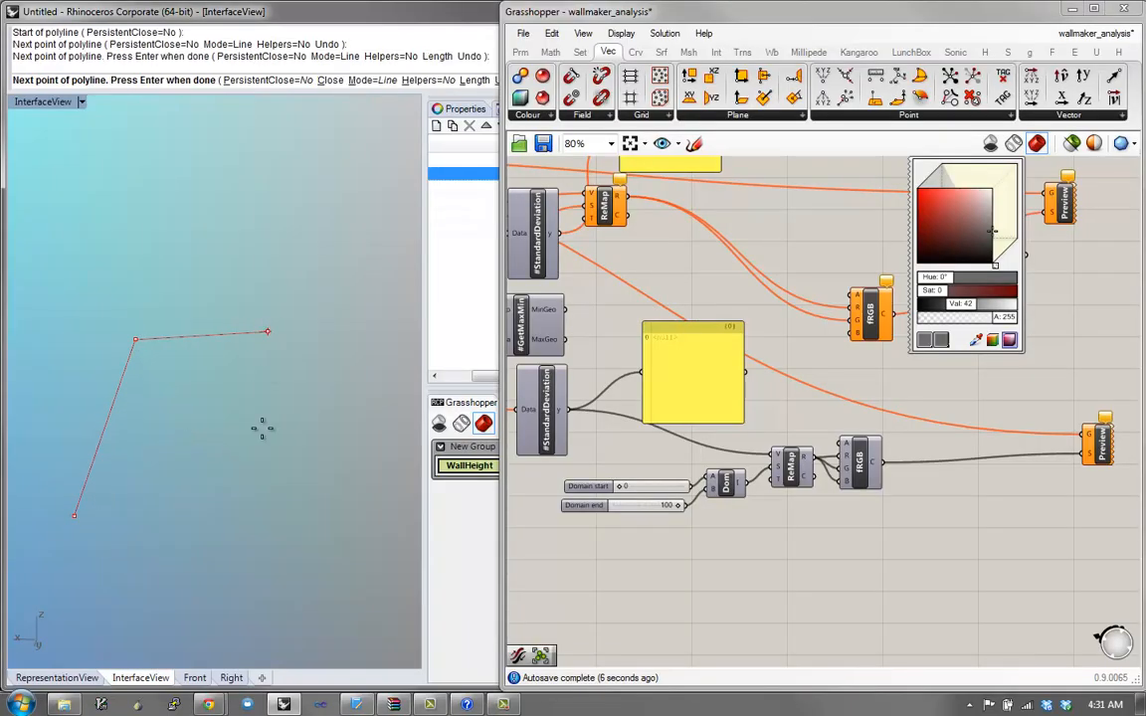
click(265, 502)
click(181, 501)
key(Return)
Step: Draw a second, smaller open polyline with five points inside the first wall outline
key(Return)
click(206, 431)
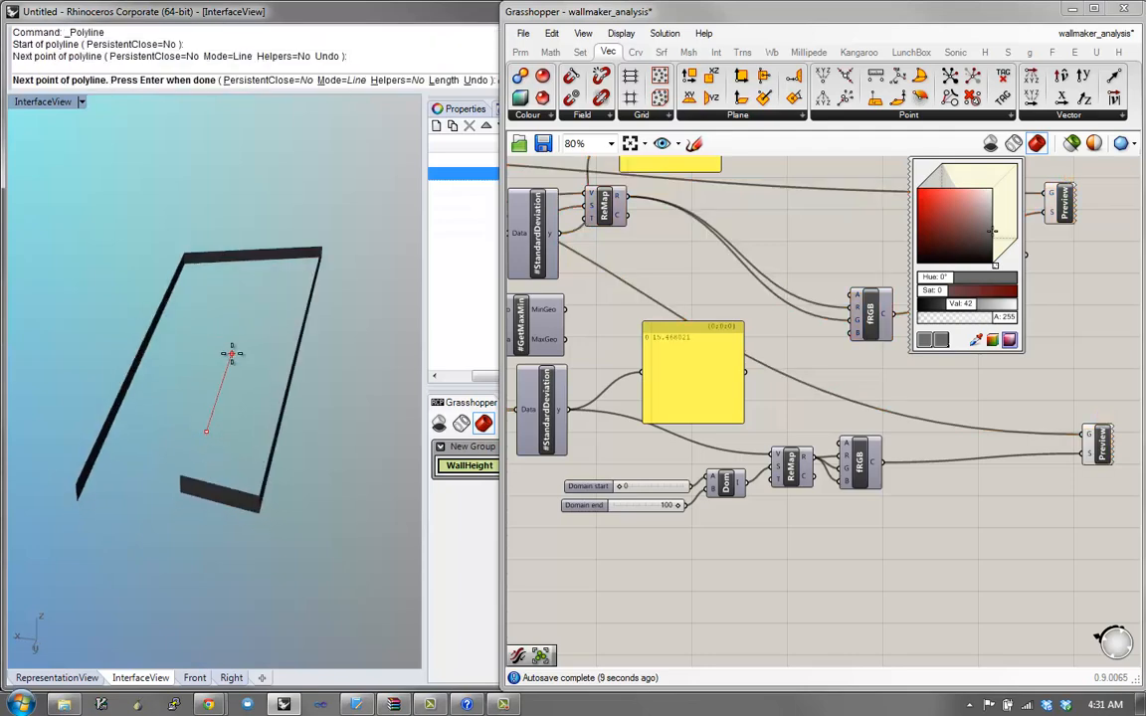
click(231, 353)
click(259, 327)
click(208, 320)
click(198, 379)
key(Return)
Step: Draw a three-point polyline beside the large outline that folds back sharply into a narrow V
right_drag(228, 363, 281, 328)
key(Return)
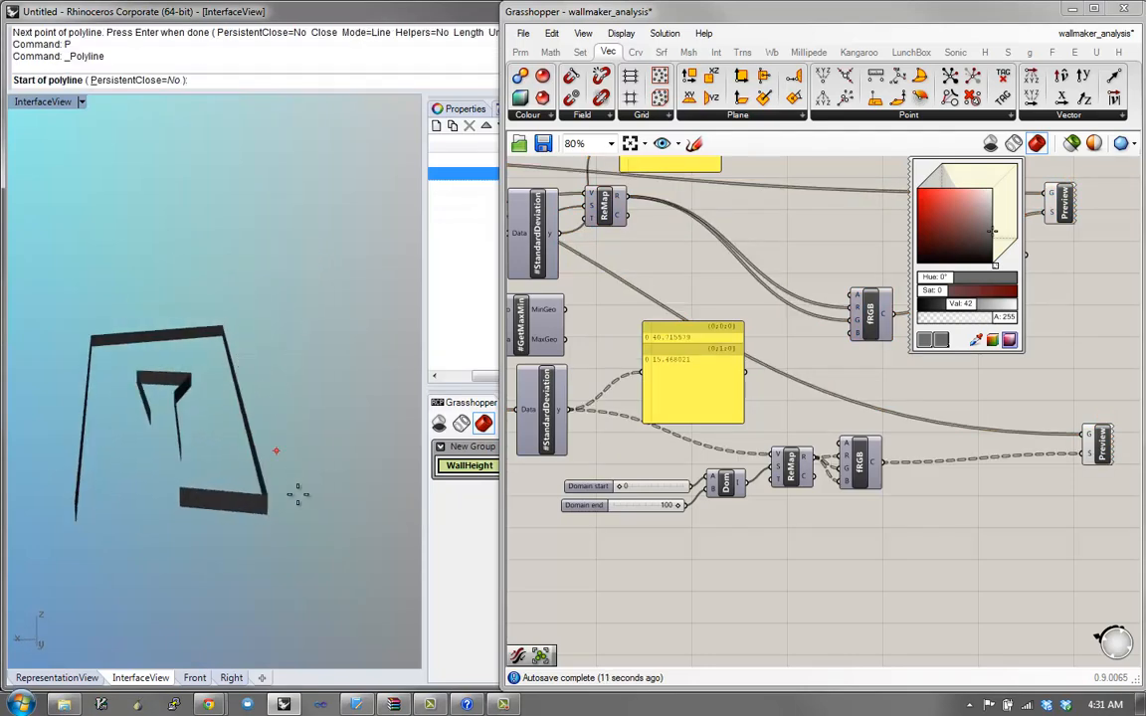
click(310, 539)
click(282, 312)
click(328, 537)
key(Return)
Step: Draw a five-point zigzag polyline that runs through the inner outline and crosses the narrow V
right_drag(266, 493, 288, 527)
key(Return)
click(236, 568)
click(146, 447)
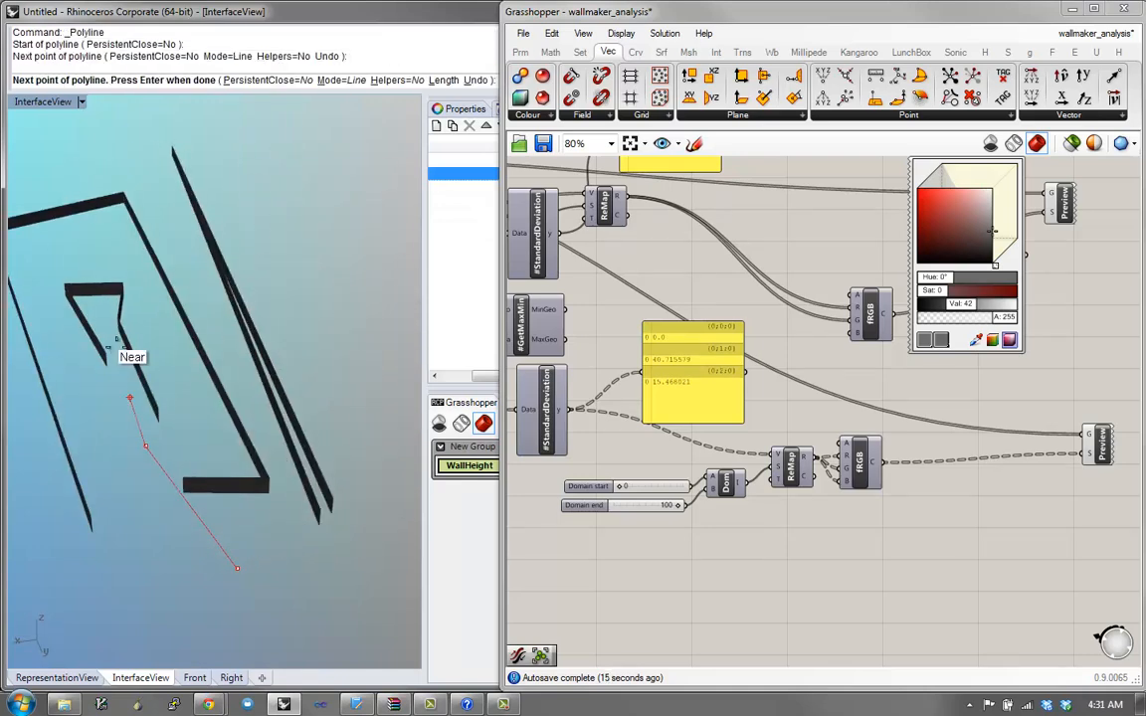
click(67, 238)
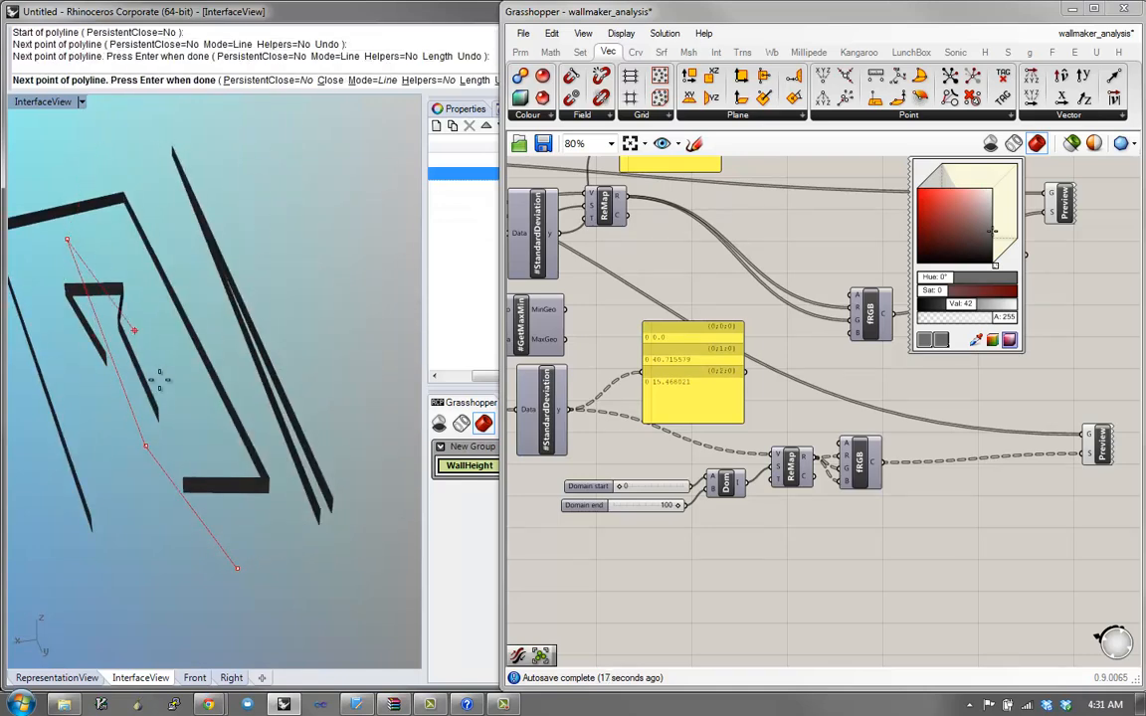
click(174, 449)
click(340, 371)
key(Return)
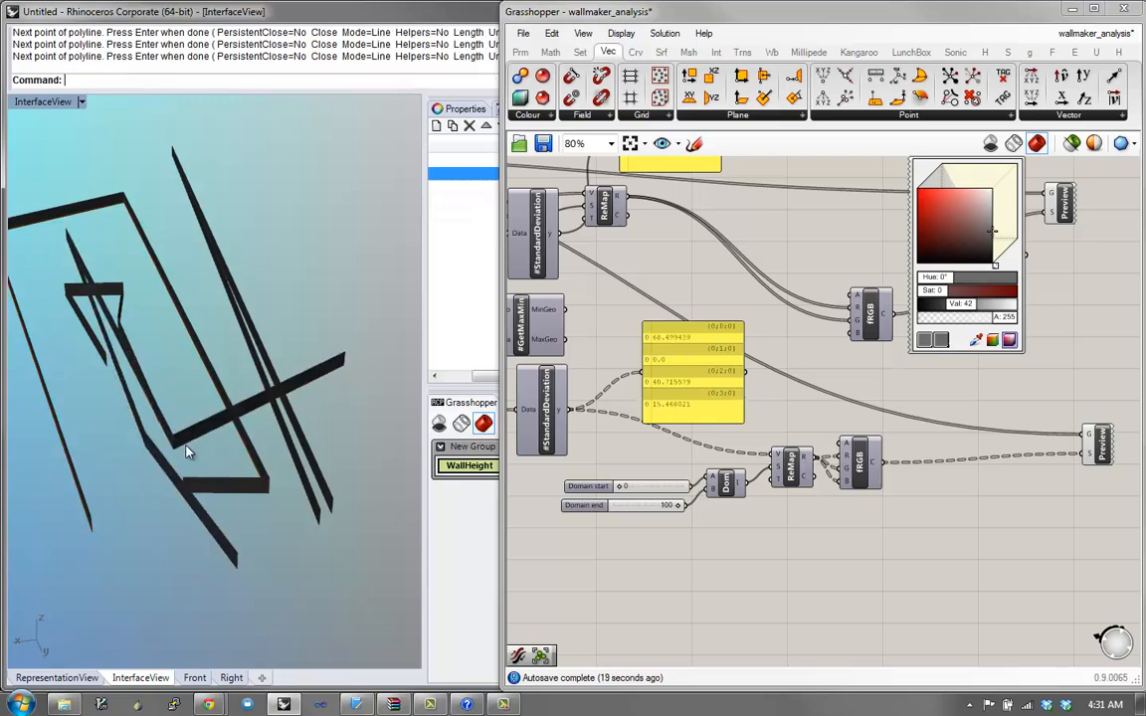
Step: Draw a four-point stepped polyline on the side of the large outline opposite the narrow V
right_drag(187, 450, 189, 526)
text(p)
key(Return)
click(140, 537)
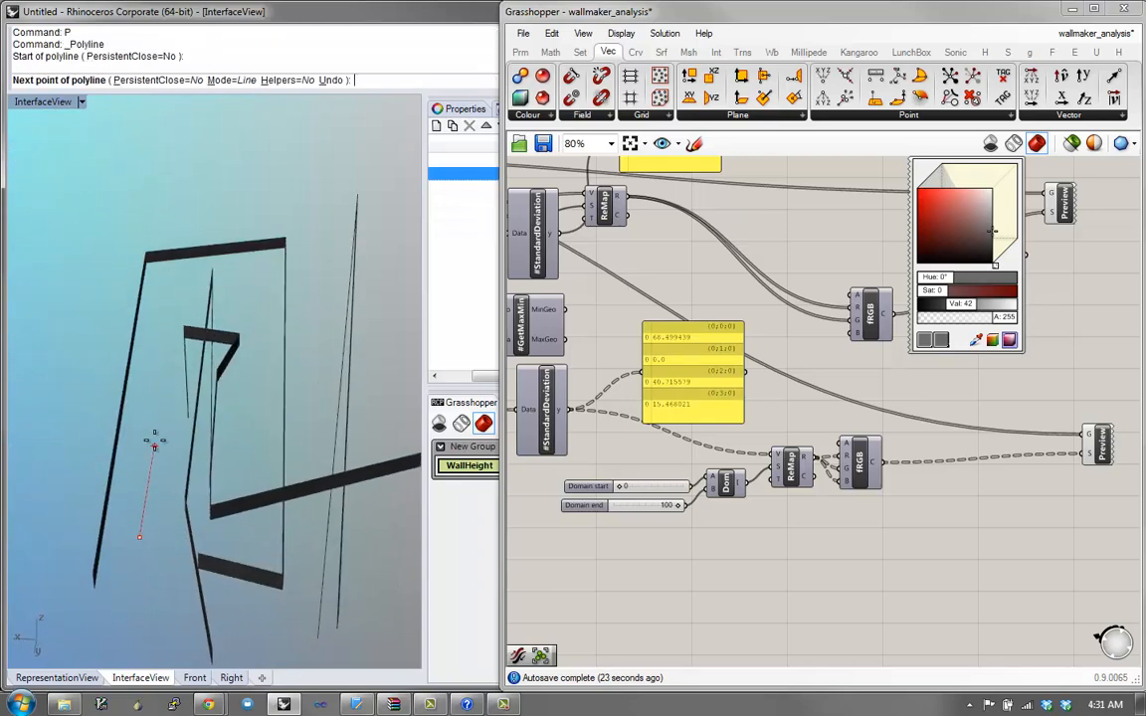
click(154, 440)
click(63, 398)
click(61, 331)
key(Return)
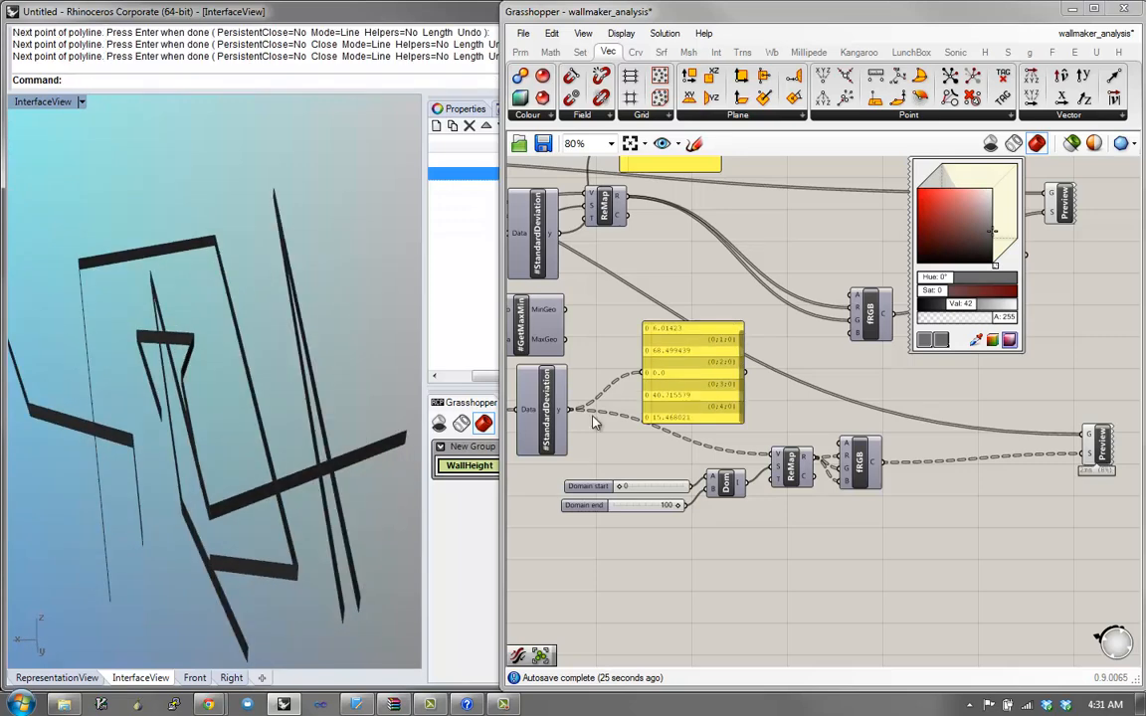
Step: Add a panel below the CalculateAngles cluster and feed it from the geometry parameter, after nudging that parameter away from the cluster
right_drag(626, 429, 711, 399)
scroll(630, 414, up, 3)
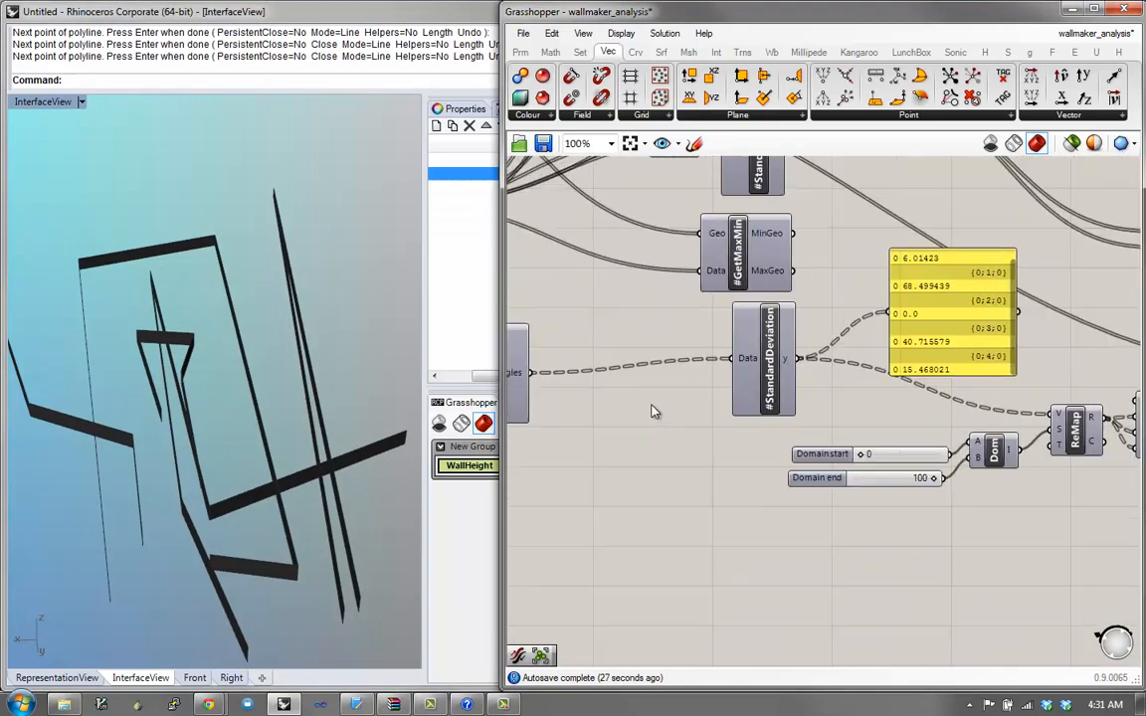
right_drag(587, 416, 926, 441)
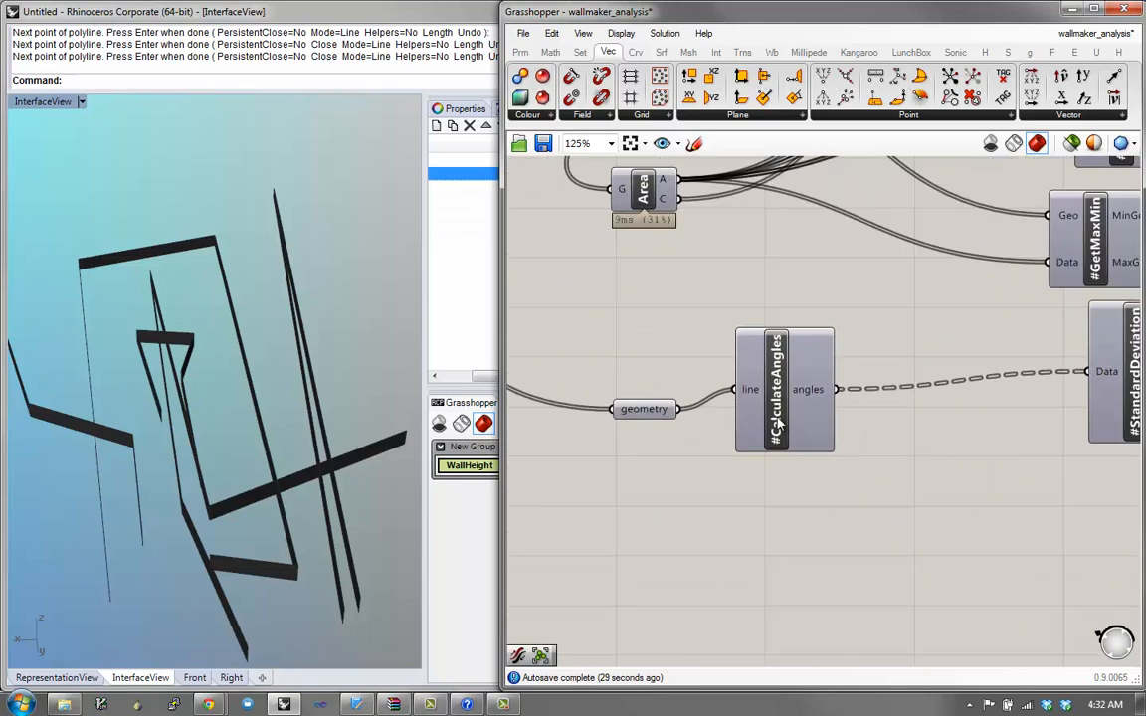
drag(647, 420, 618, 387)
double_click(639, 502)
text(panel)
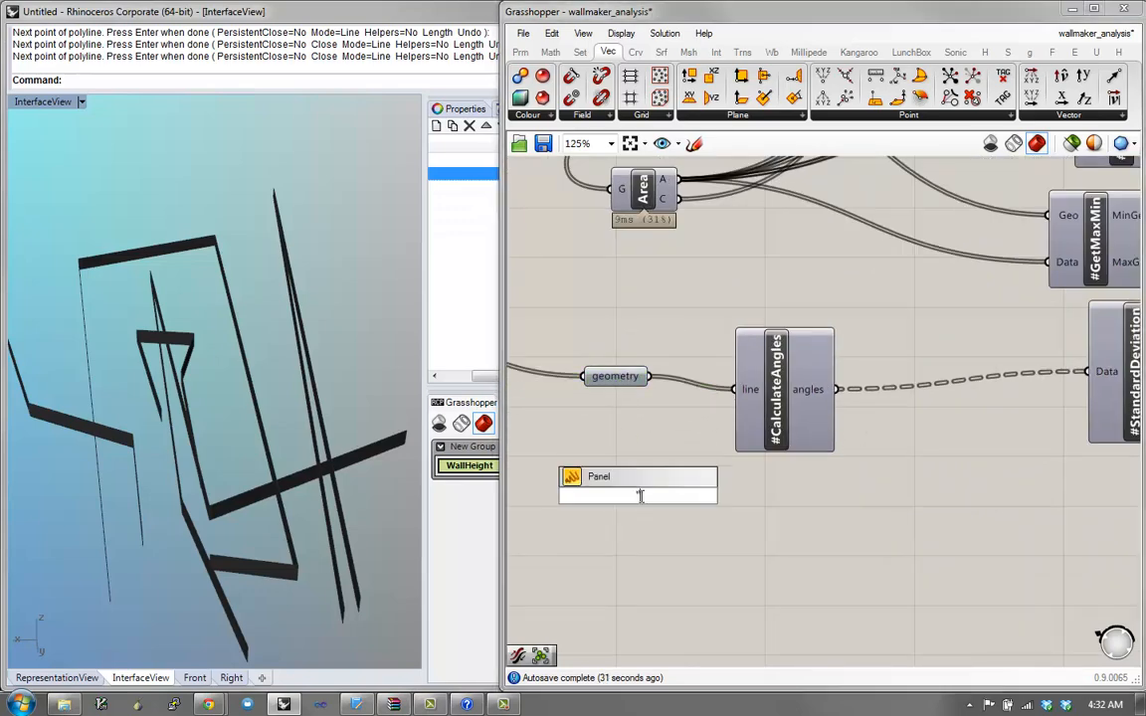
key(Return)
drag(630, 488, 689, 494)
drag(648, 375, 618, 506)
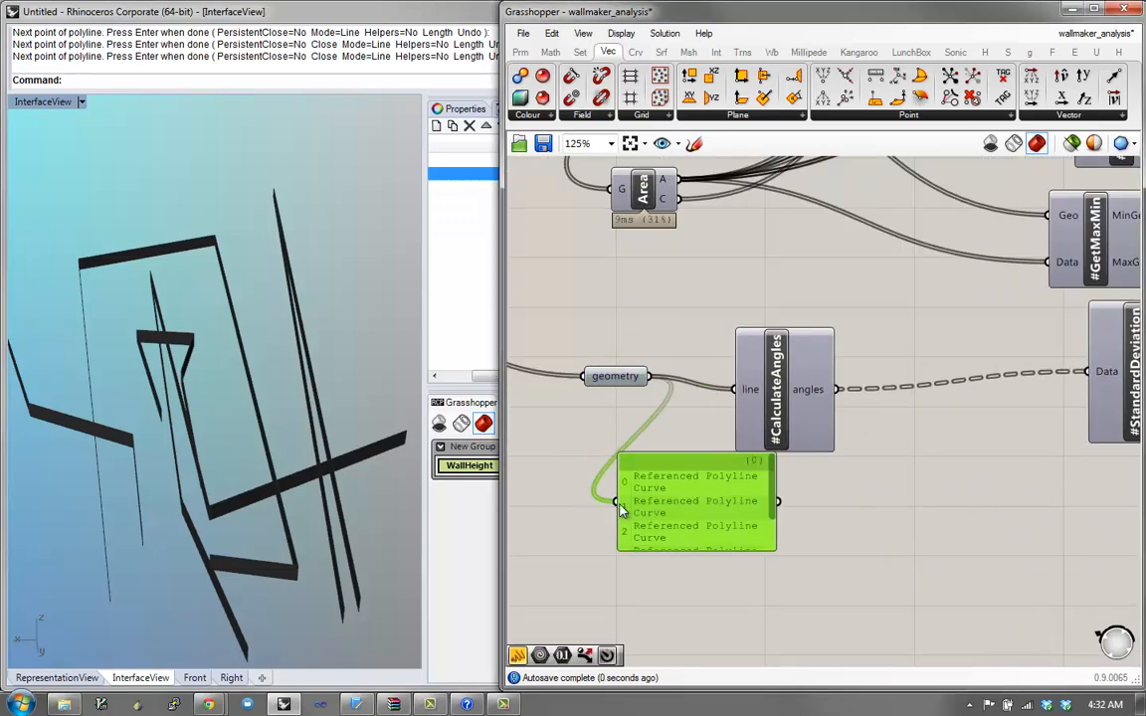
Step: Enlarge the geometry panel to show its full curve list and move it clear of the CalculateAngles cluster
drag(772, 547, 933, 621)
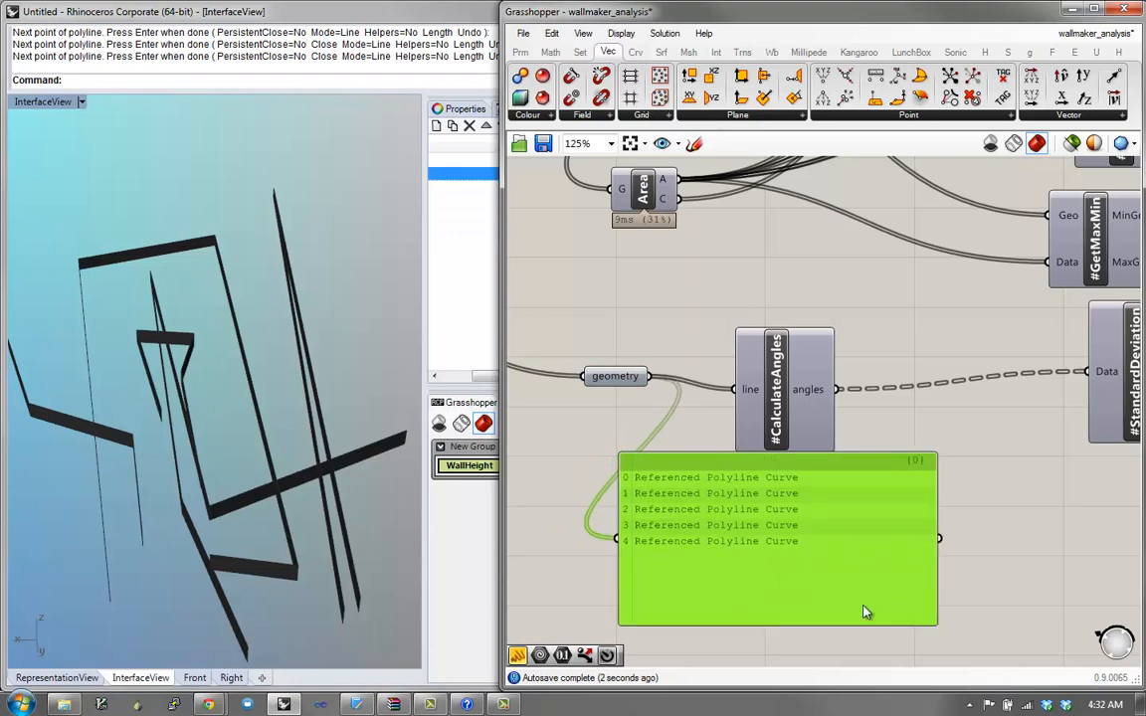
right_drag(770, 575, 687, 560)
drag(641, 545, 809, 555)
right_drag(809, 555, 756, 548)
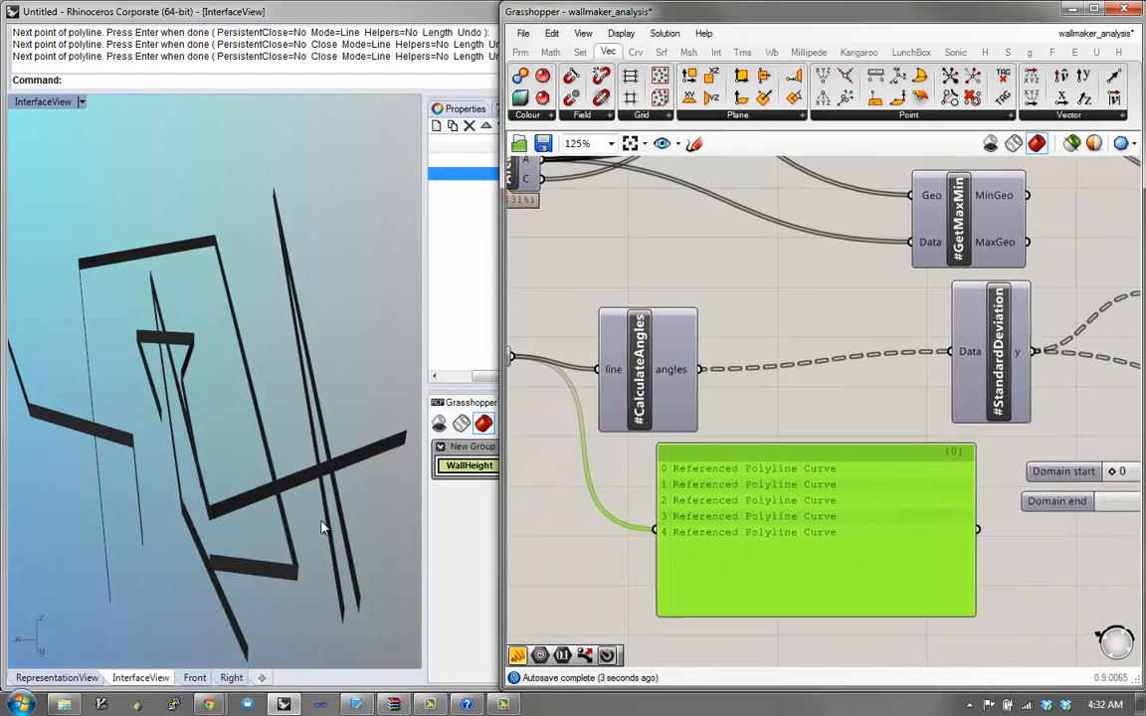
Step: Select all five polylines in the Rhino viewport to match them with the panel's list, and clear the selection
right_drag(324, 529, 324, 490)
drag(382, 384, 125, 555)
click(262, 300)
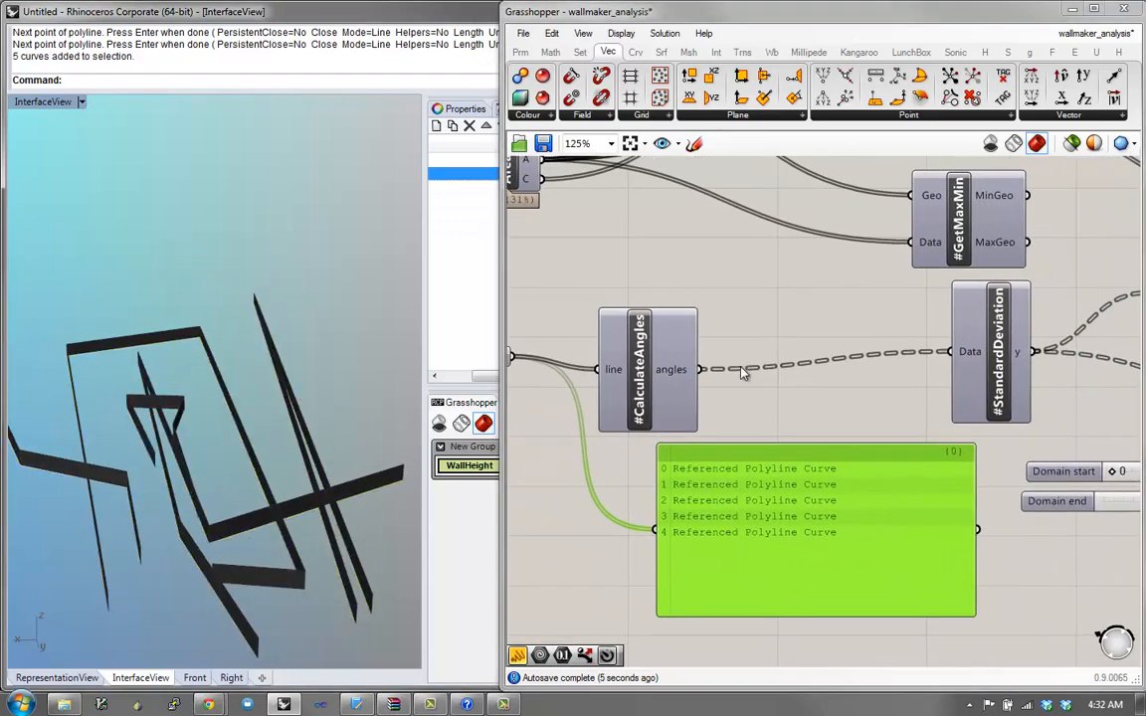
Step: Replace the panel's input with the CalculateAngles cluster's angles output and move the cluster farther from the panel
click(706, 374)
drag(665, 515, 657, 528)
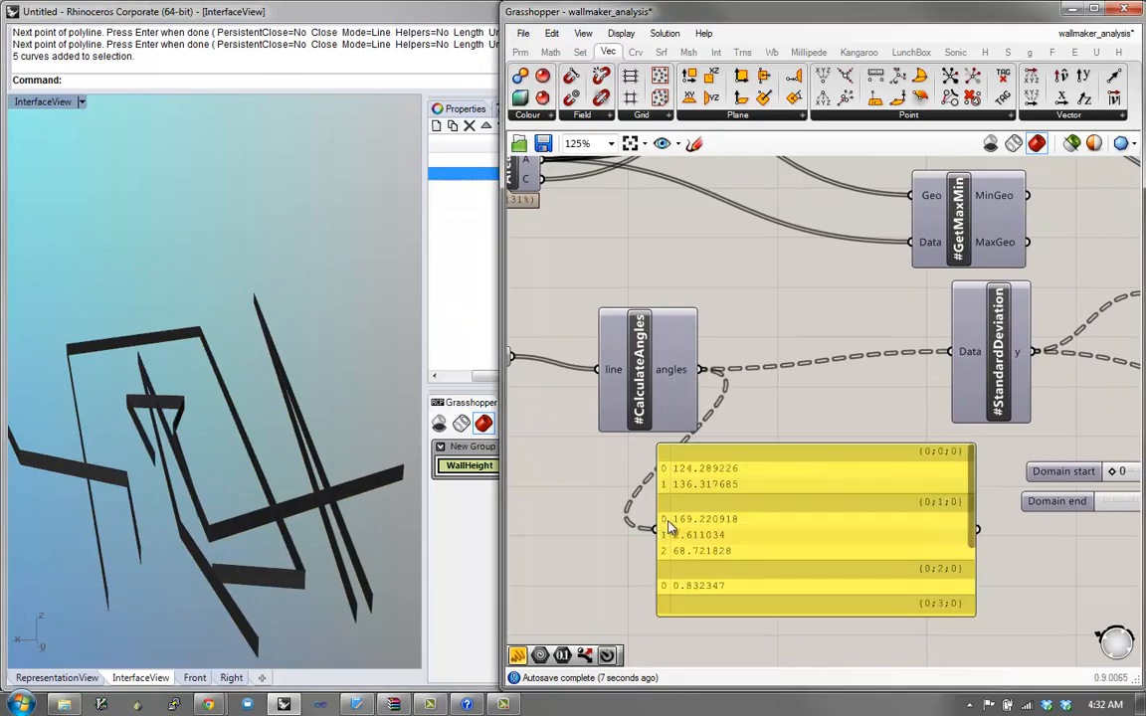
drag(611, 353, 548, 315)
Step: Look through the angle lists for each polyline and move the panel beside the cluster's angles output
drag(959, 537, 971, 516)
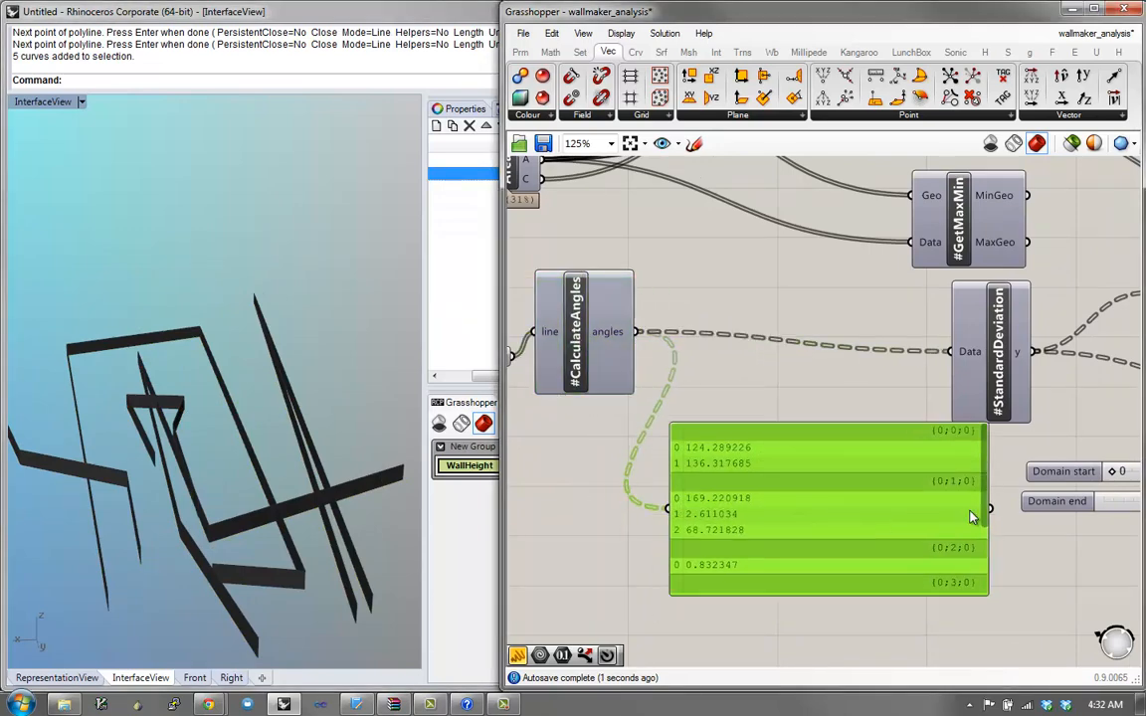
scroll(984, 512, down, 2)
scroll(992, 552, up, 3)
drag(803, 497, 831, 405)
right_drag(620, 410, 710, 444)
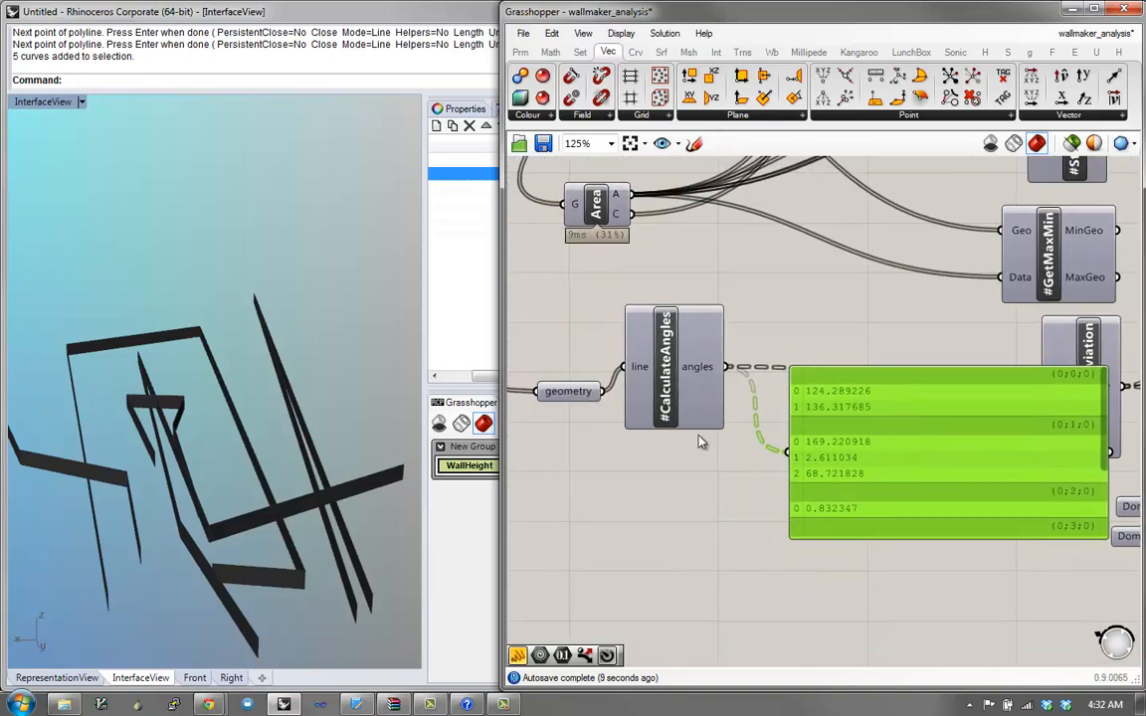
Step: Switch the panel's input to the geometry curves and back to the CalculateAngles angles output to compare both lists
drag(604, 392, 787, 453)
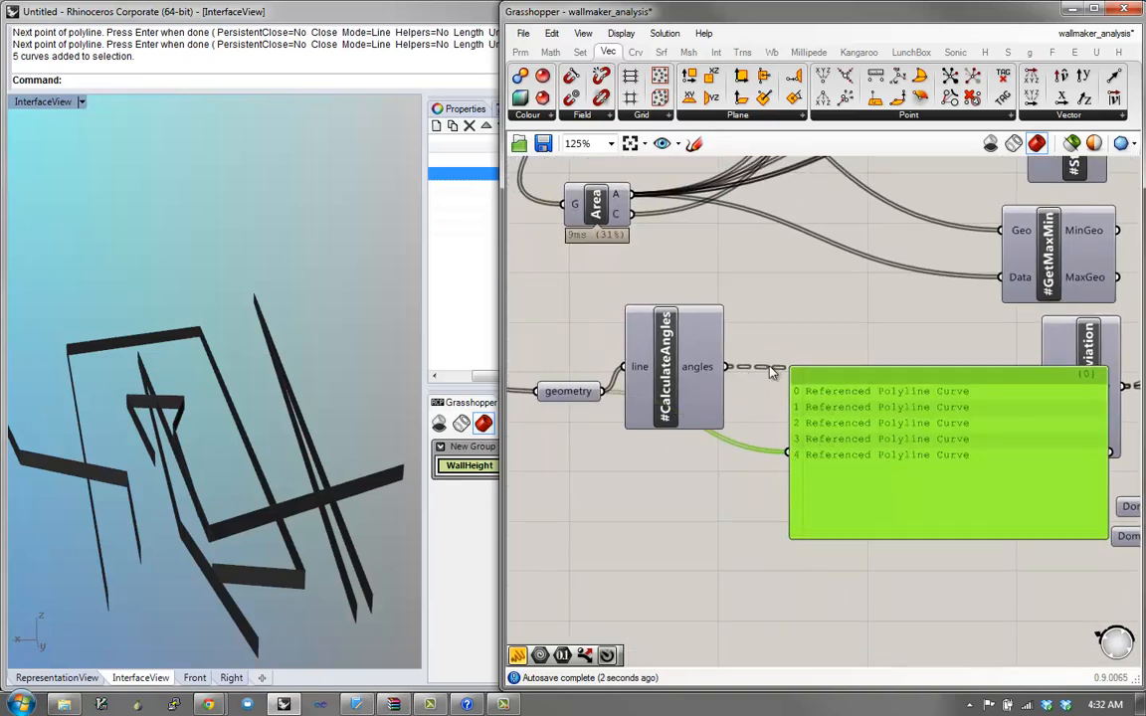
drag(727, 367, 787, 452)
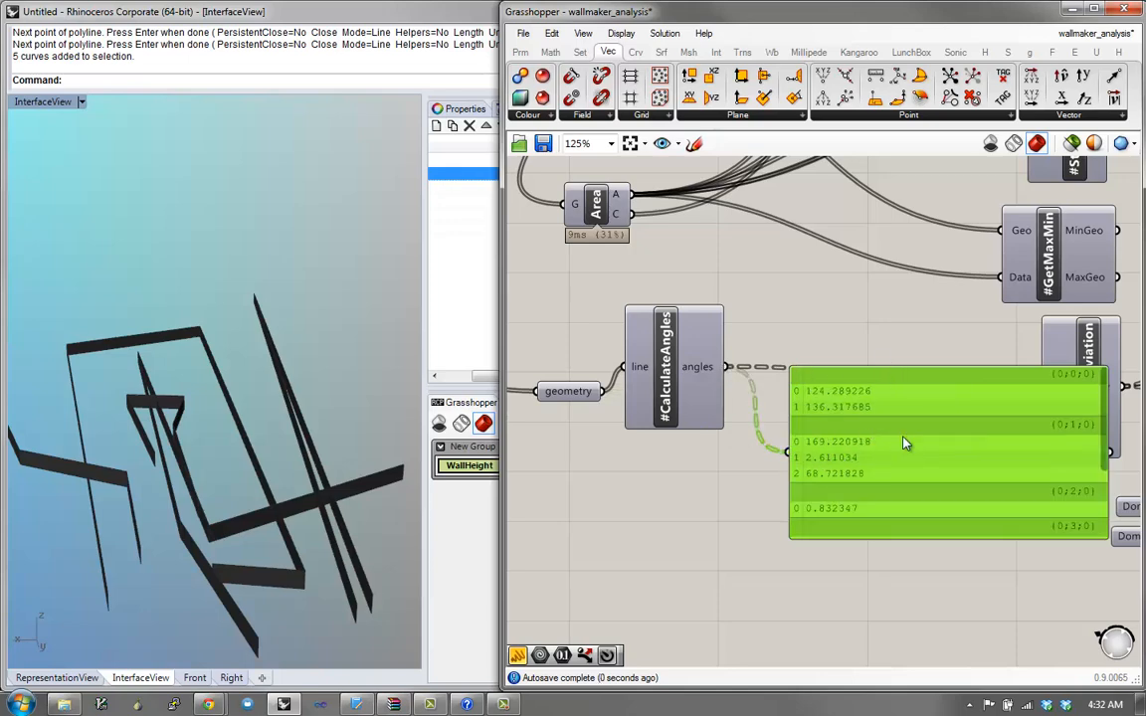
drag(1109, 465, 1095, 418)
drag(849, 467, 869, 464)
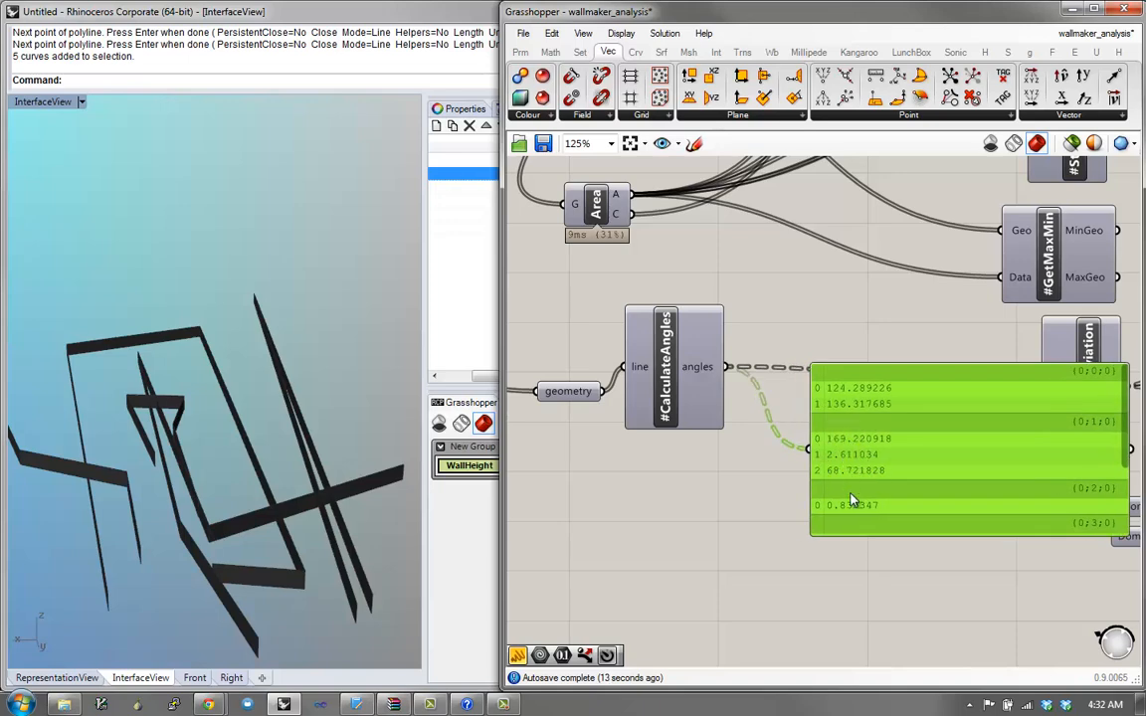
Step: Add a Param Viewer fed by the CalculateAngles angles output, placed and enlarged below the angles panel
double_click(740, 518)
text(param)
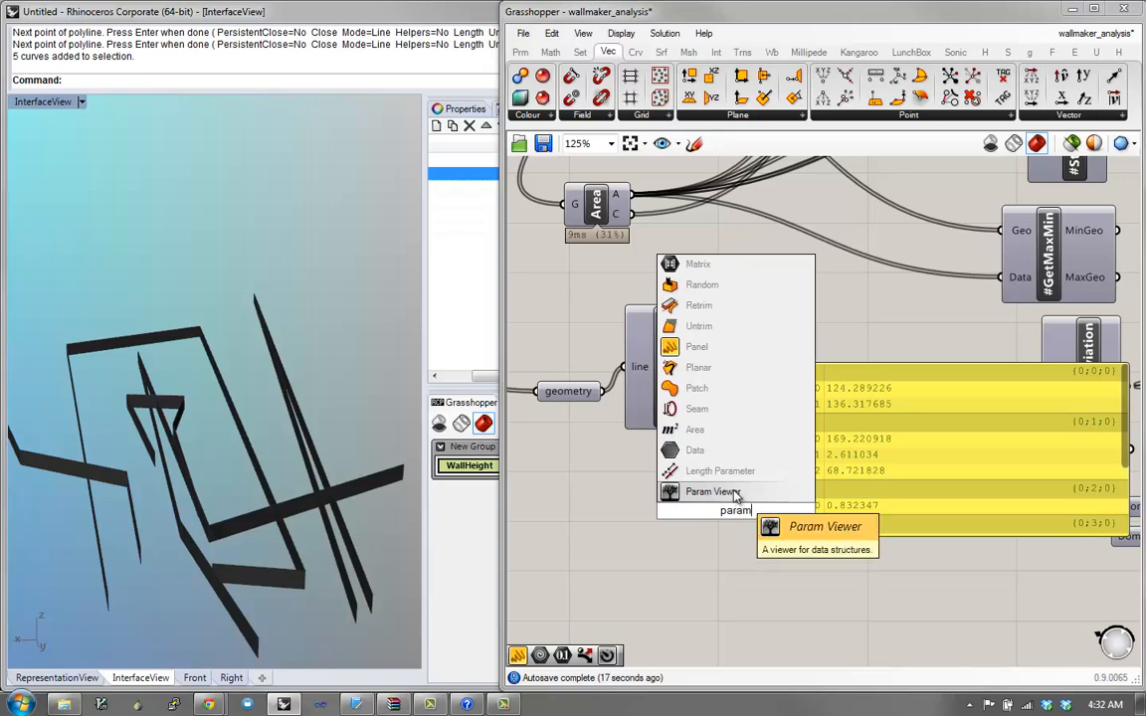
click(734, 495)
right_drag(733, 527, 713, 462)
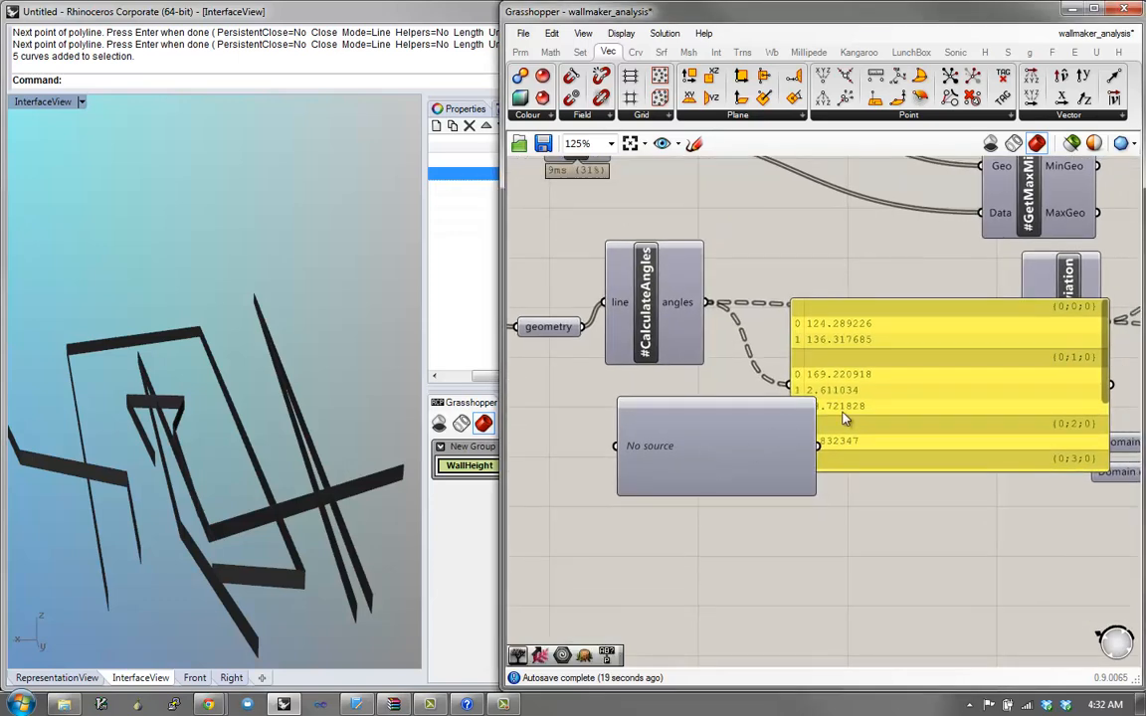
drag(826, 423, 834, 349)
drag(743, 438, 850, 443)
drag(703, 302, 724, 451)
mouse_move(784, 502)
mouse_down()
mouse_move(785, 557)
mouse_move(780, 507)
mouse_move(784, 522)
mouse_up()
Step: Add a second Param Viewer connected to the angles output and place it directly beneath the first one
double_click(640, 512)
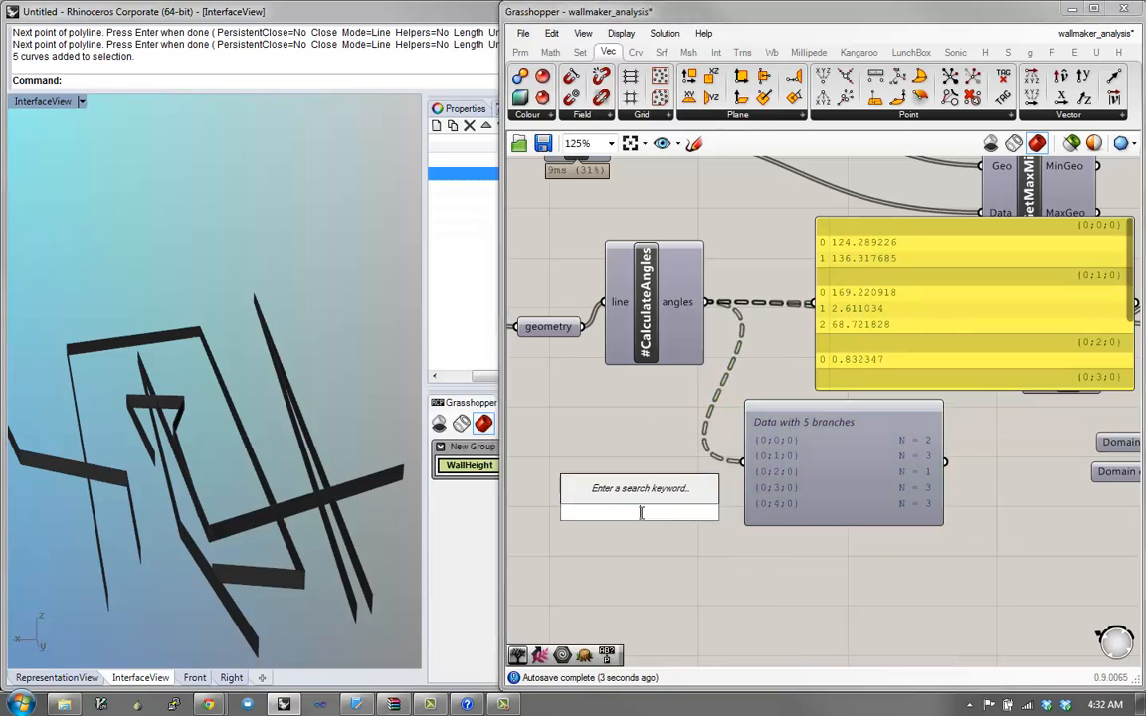
text(param)
click(637, 493)
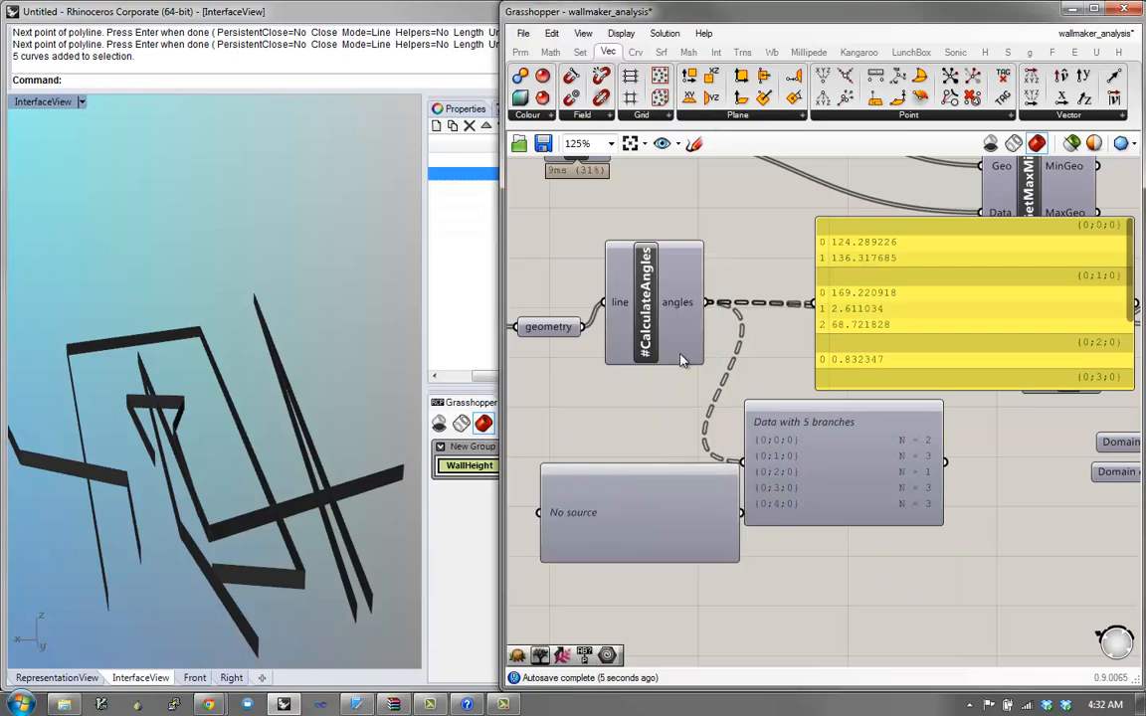
drag(708, 302, 540, 513)
drag(656, 532, 835, 589)
right_drag(825, 551, 754, 516)
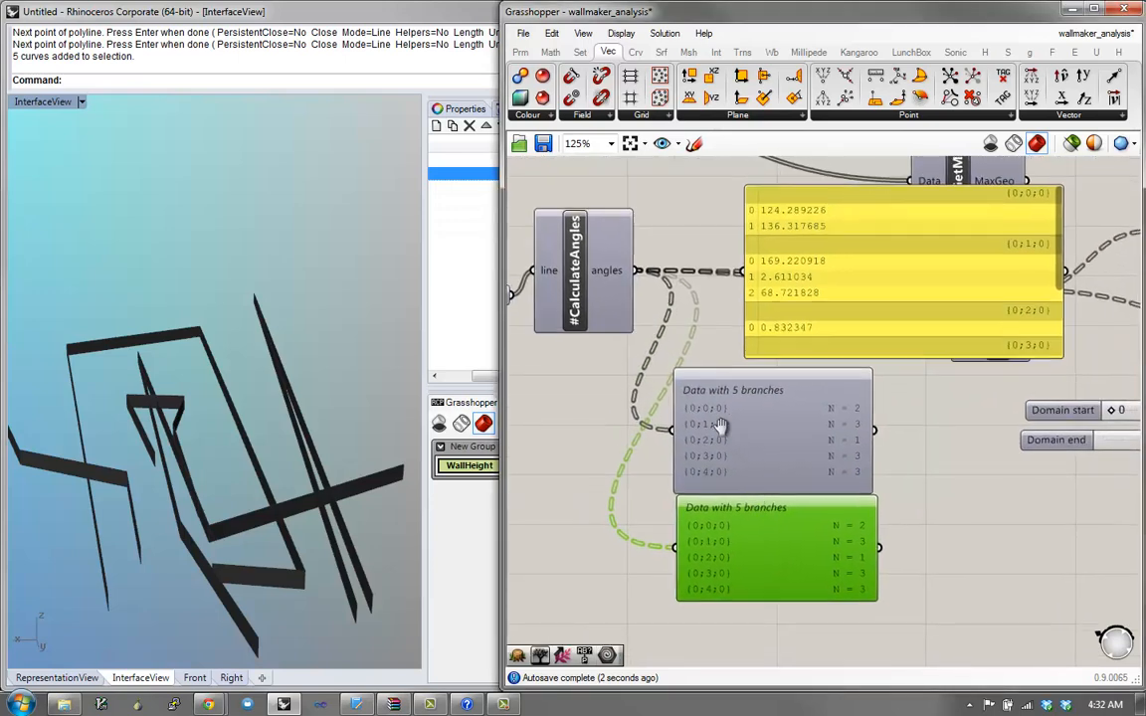
Step: Align the angles panel above the two Param Viewers and compare its branch paths with the viewers' path lists
right_drag(719, 428, 708, 420)
scroll(708, 425, up, 1)
scroll(712, 402, up, 1)
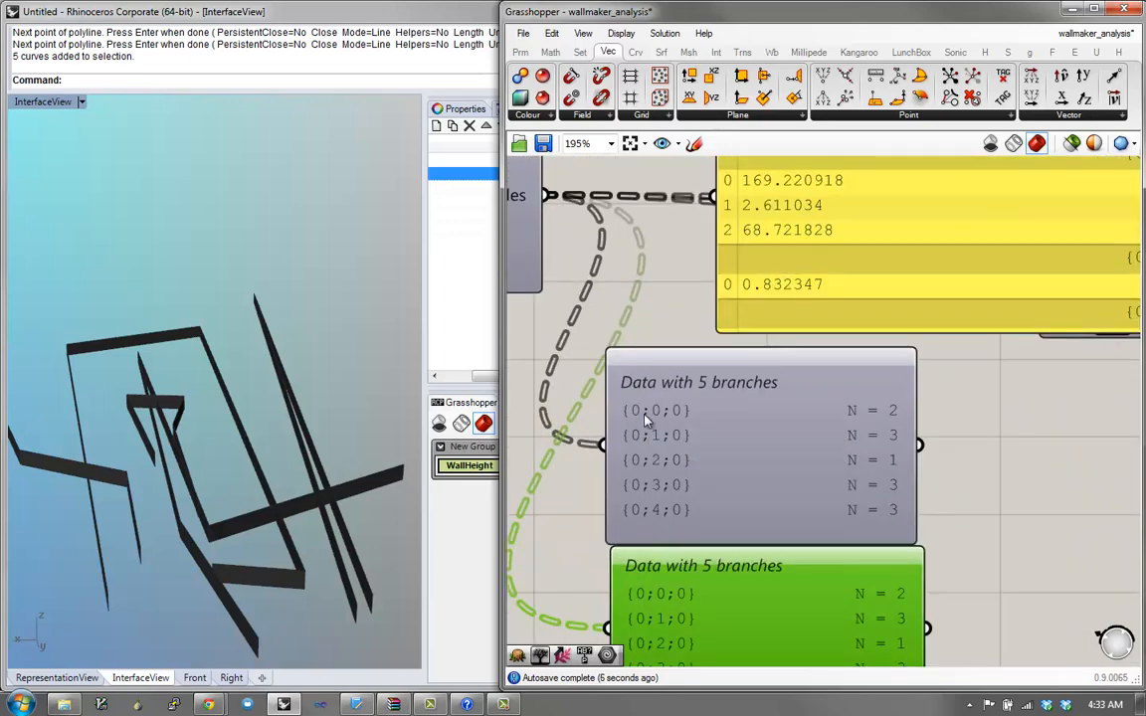
scroll(716, 437, down, 1)
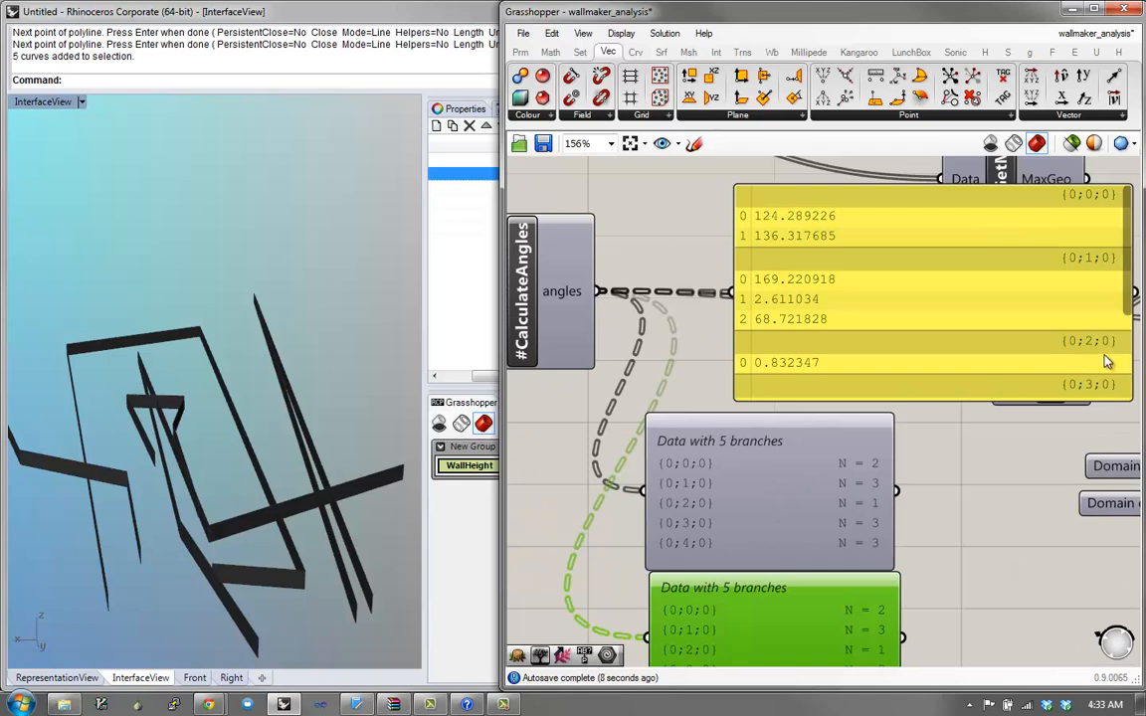
drag(956, 377, 880, 391)
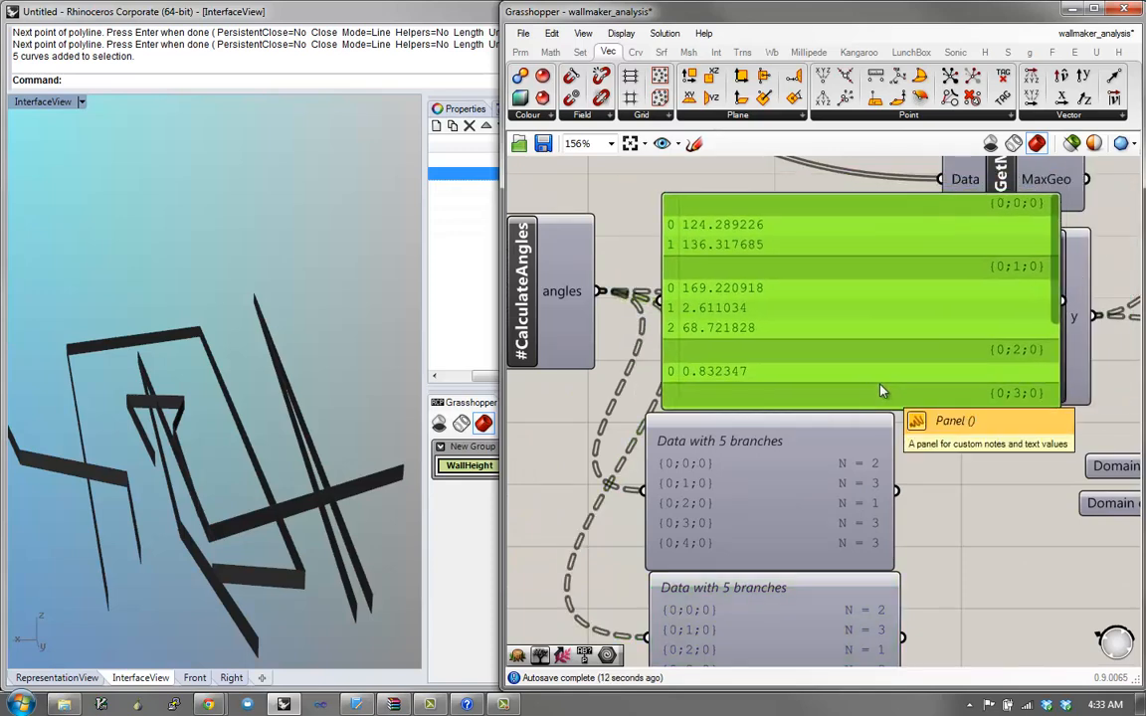
right_drag(796, 508, 800, 462)
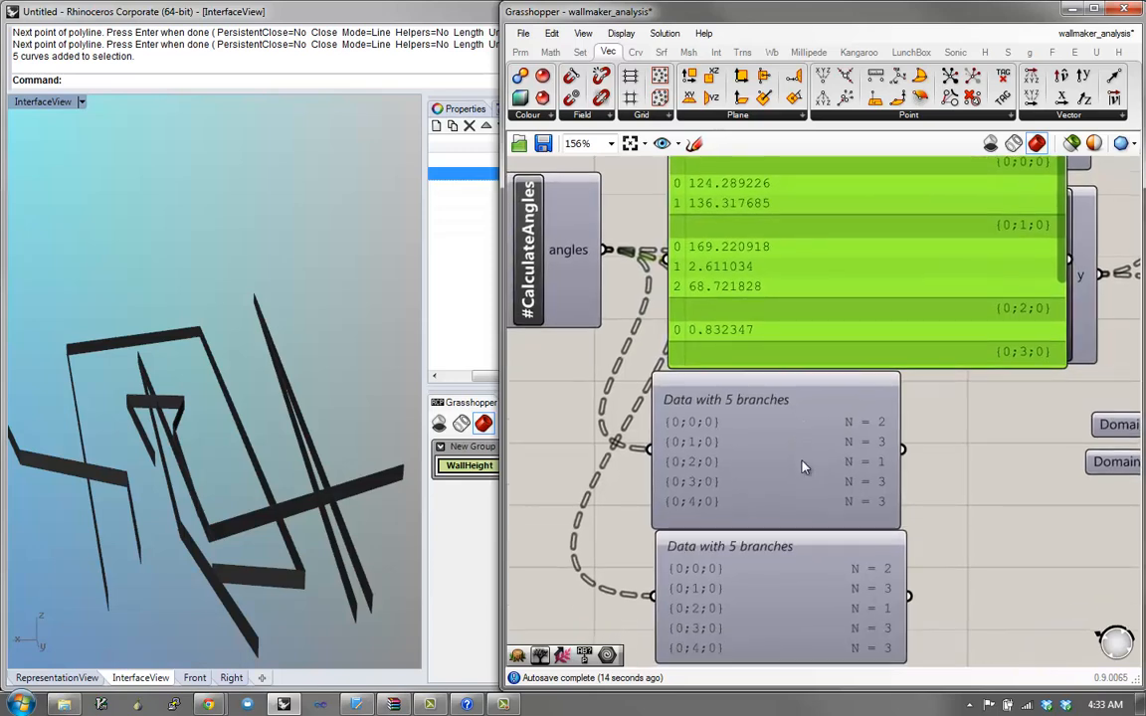
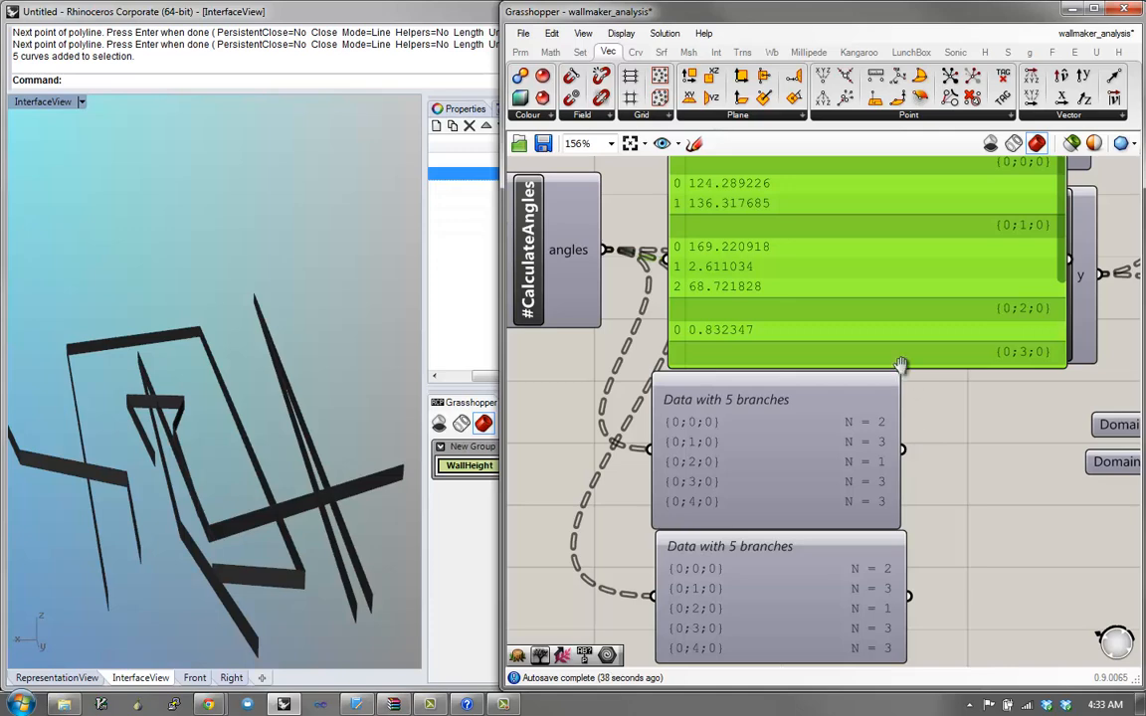
right_drag(900, 365, 891, 408)
mouse_move(700, 490)
mouse_down()
mouse_move(702, 479)
mouse_move(706, 490)
mouse_up()
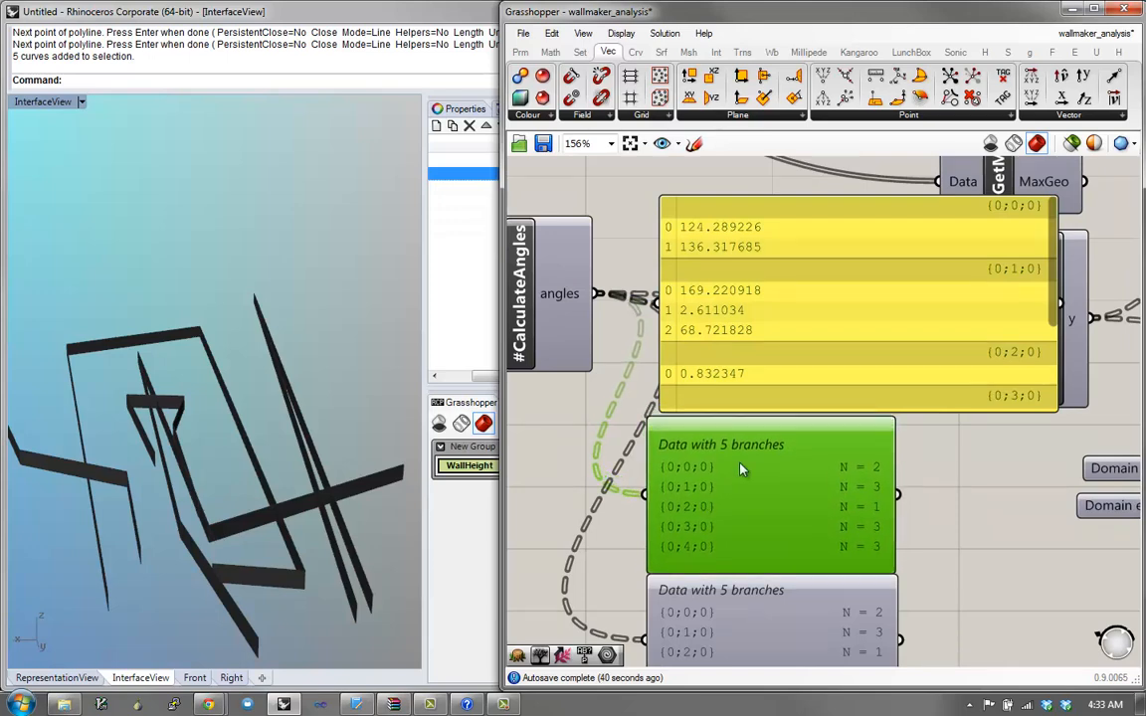
drag(800, 378, 787, 376)
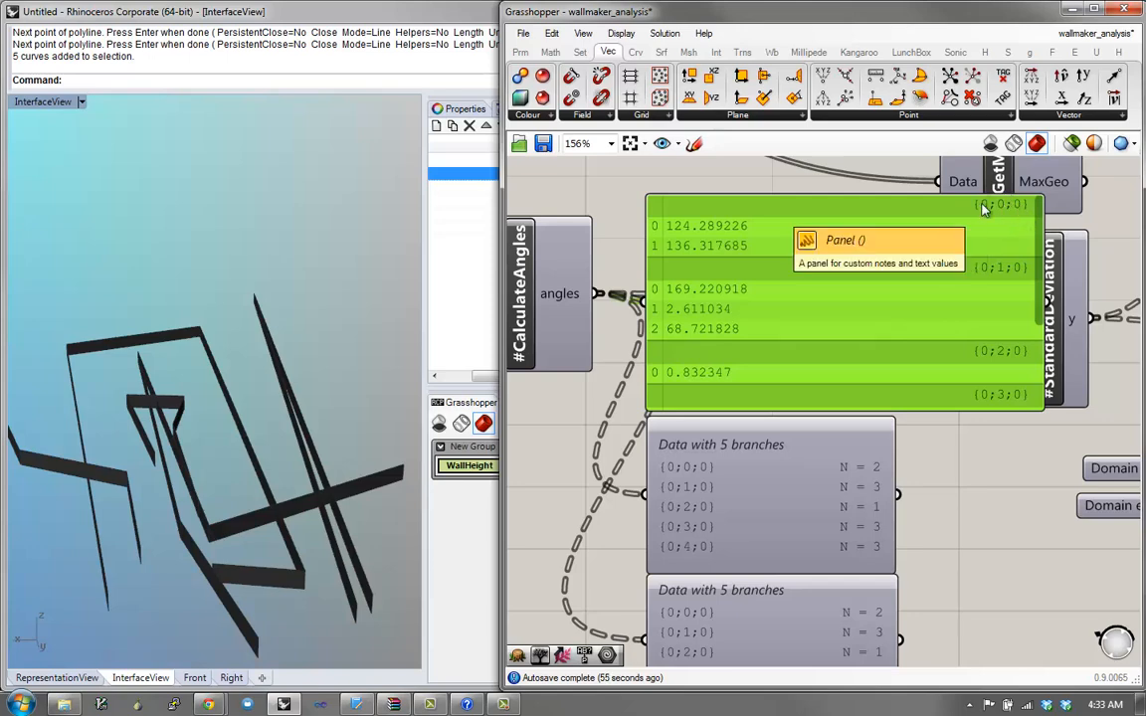
Step: Switch the upper Param Viewer to its graphical tree display and inspect the branches up close
right_drag(815, 475, 826, 493)
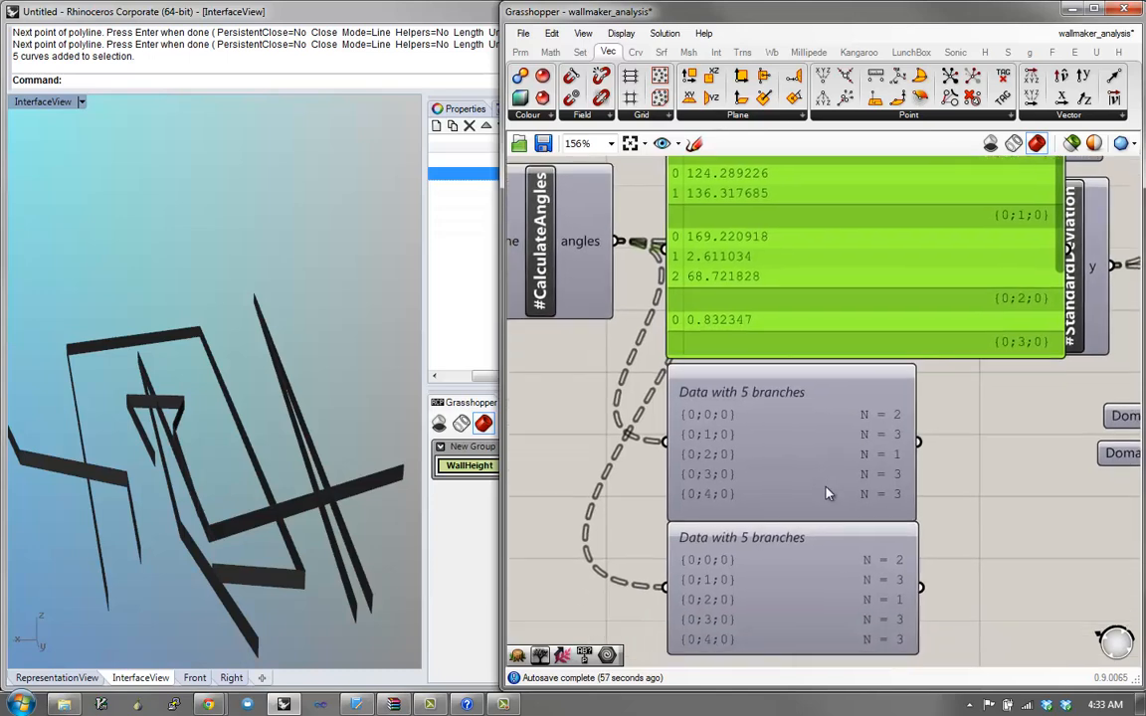
mouse_move(825, 493)
mouse_down()
mouse_move(838, 465)
mouse_move(823, 471)
mouse_up()
middle_click(823, 471)
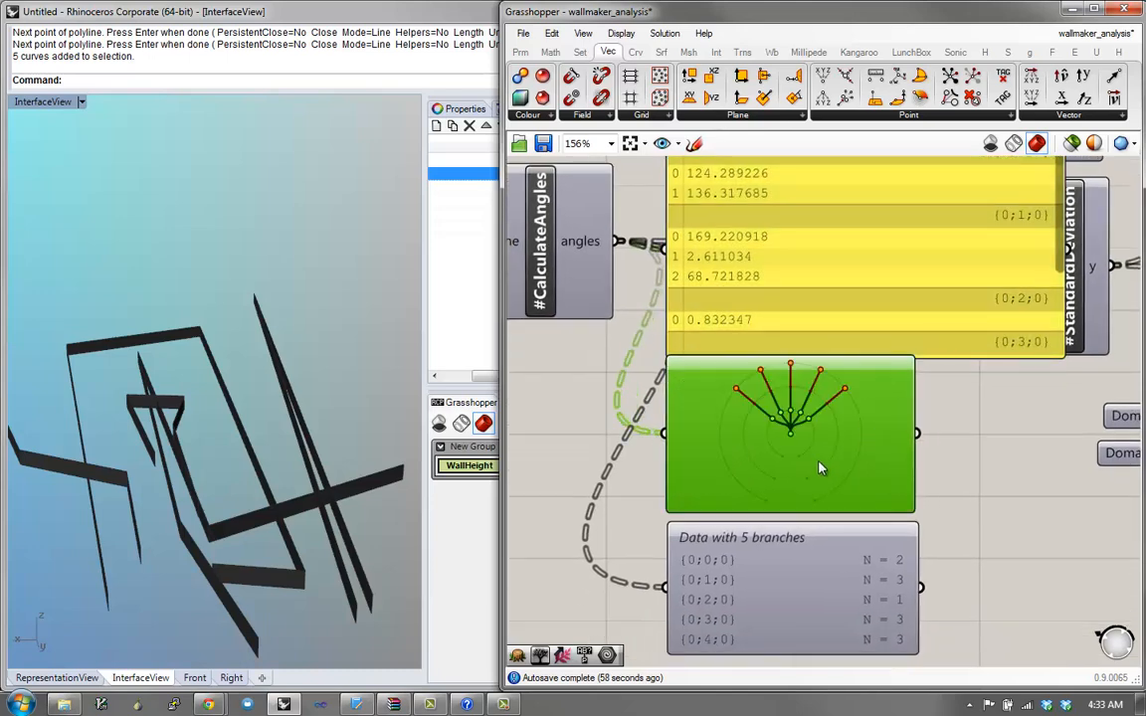
scroll(794, 441, up, 3)
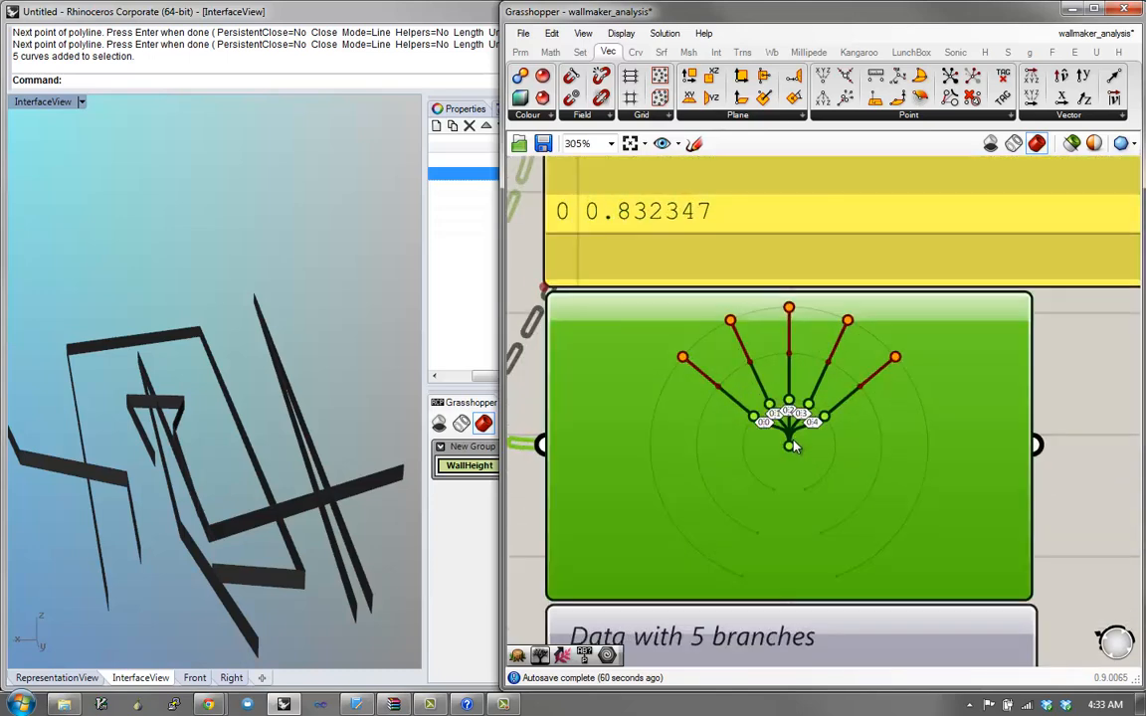
scroll(793, 441, down, 2)
Step: Look through the angles panel from branch {0;0;0} to {0;4;0} and match its paths with the tree diagram
right_drag(794, 443, 731, 569)
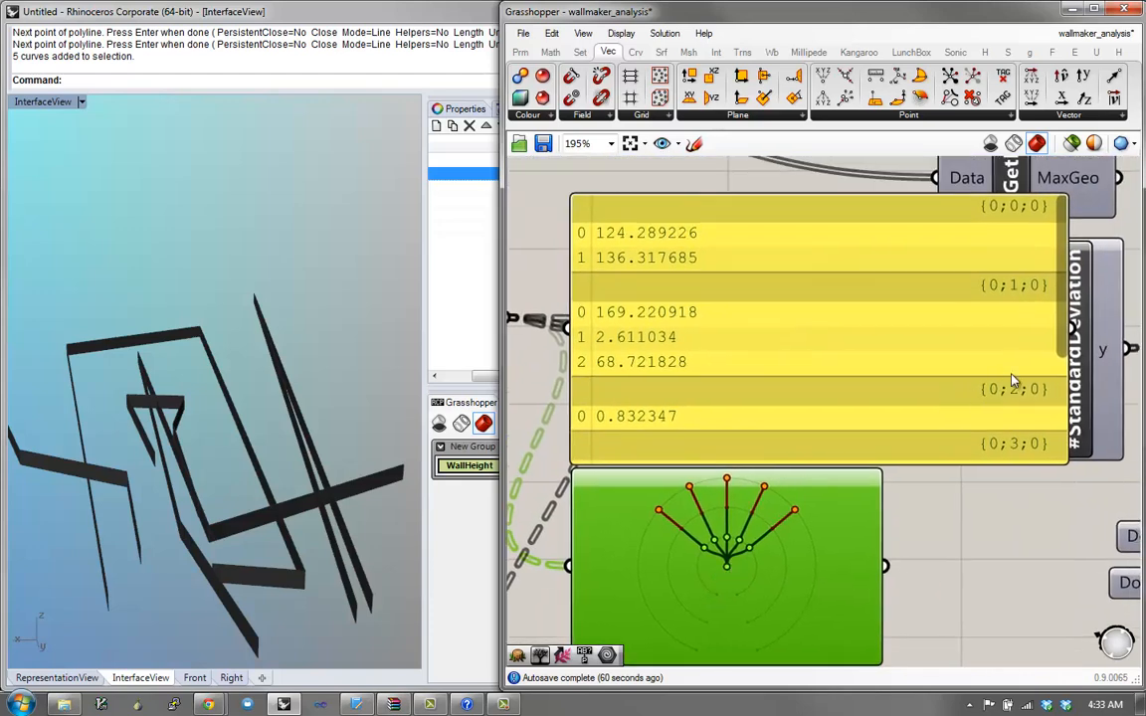
scroll(1054, 403, down, 4)
scroll(1054, 407, up, 2)
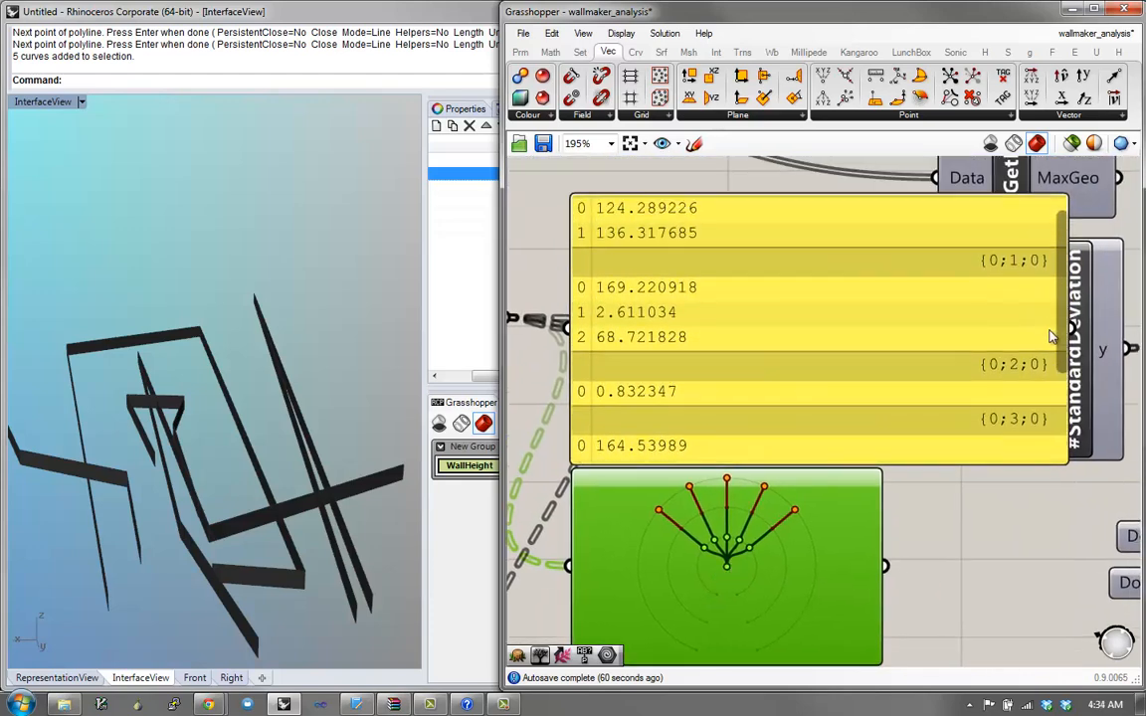
scroll(1054, 428, down, 2)
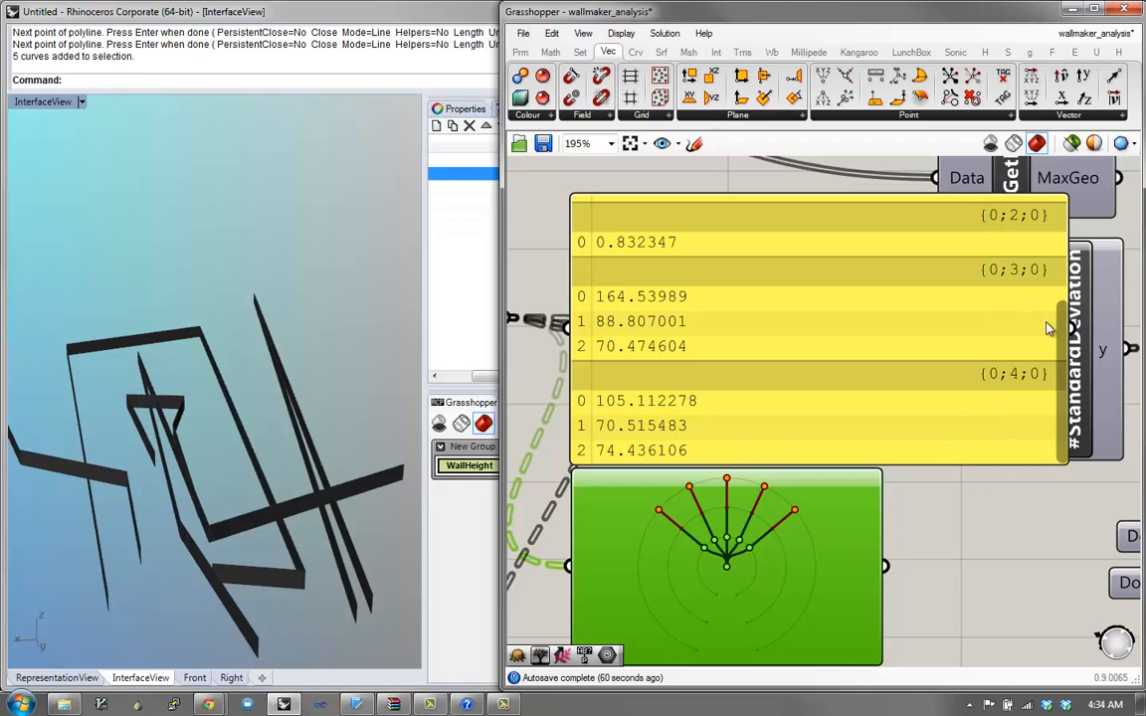
scroll(1046, 321, up, 3)
scroll(1050, 323, down, 3)
scroll(1054, 328, up, 3)
scroll(1064, 338, down, 3)
scroll(1054, 333, up, 3)
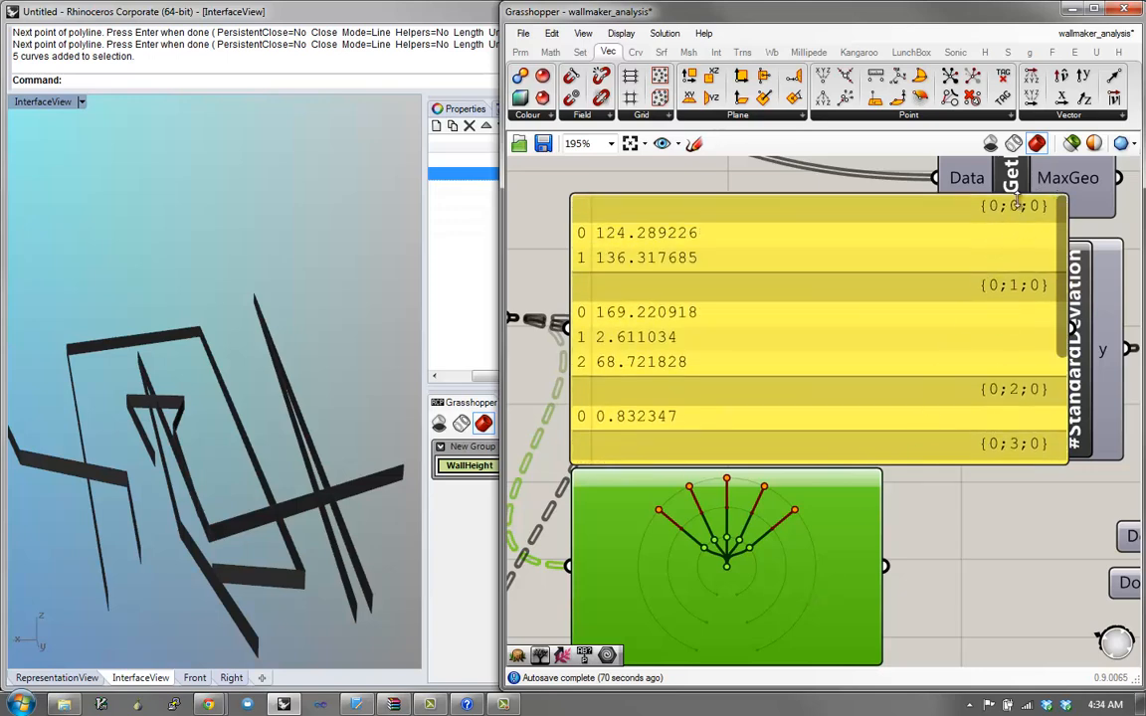
scroll(1046, 401, down, 3)
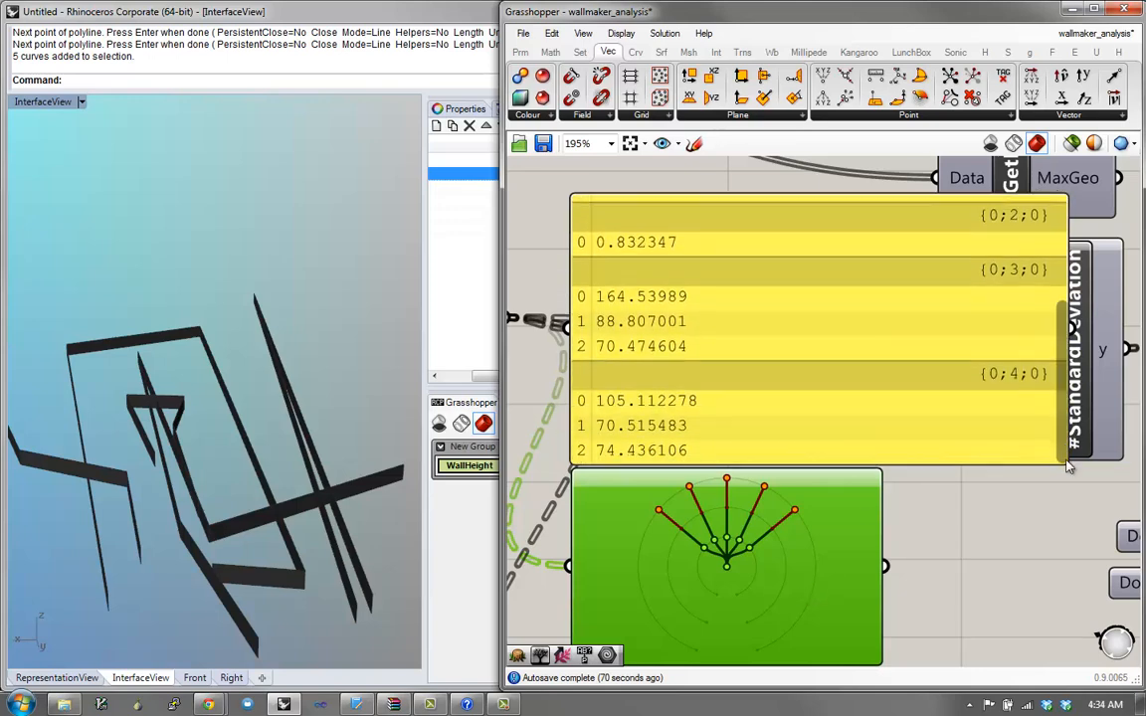
Step: Examine the path labels at each level of the Param Viewer's tree diagram and relate them to the angle lists
scroll(777, 592, up, 3)
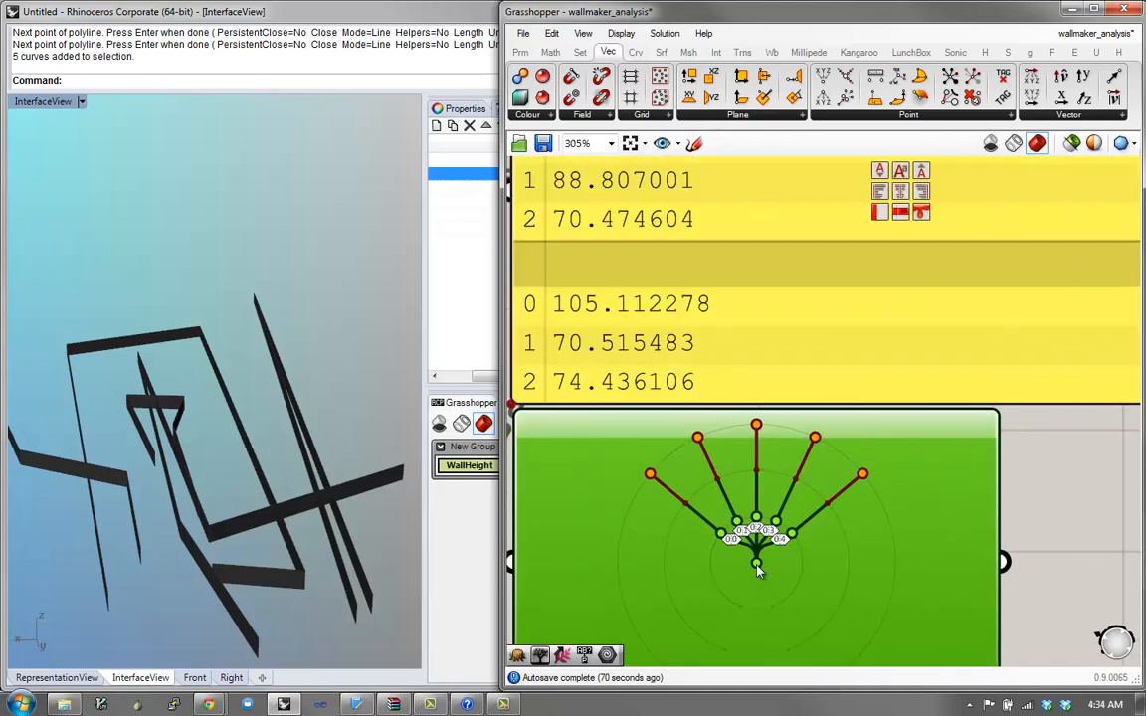
scroll(786, 542, up, 5)
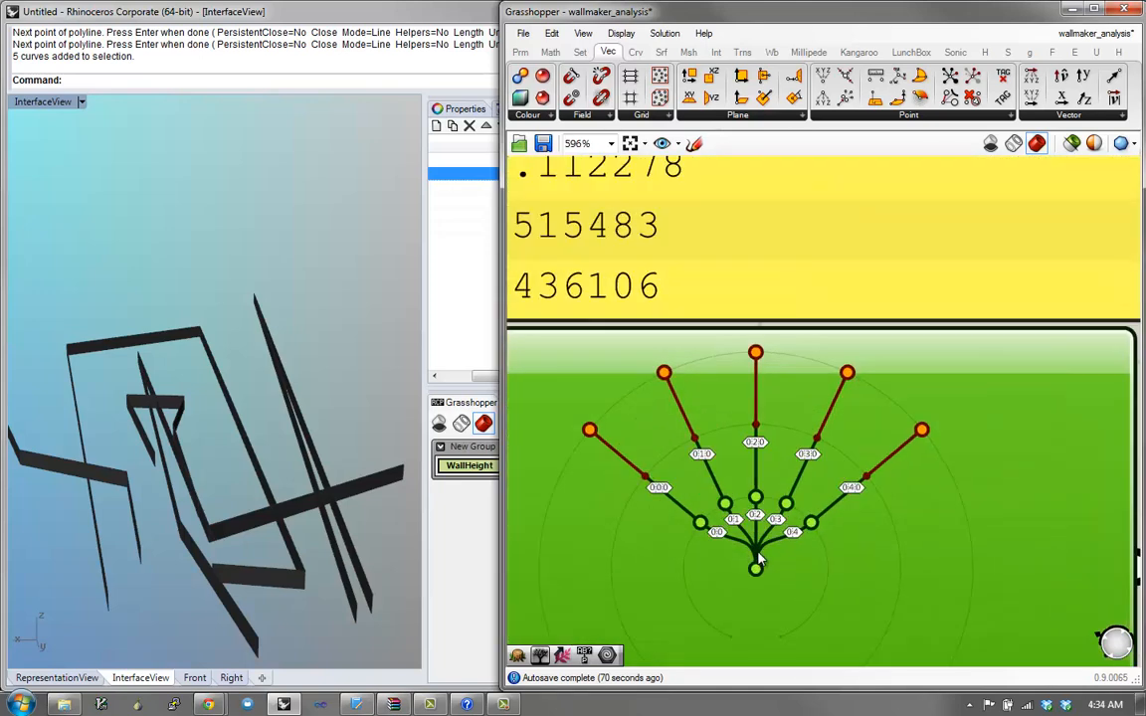
scroll(739, 548, up, 3)
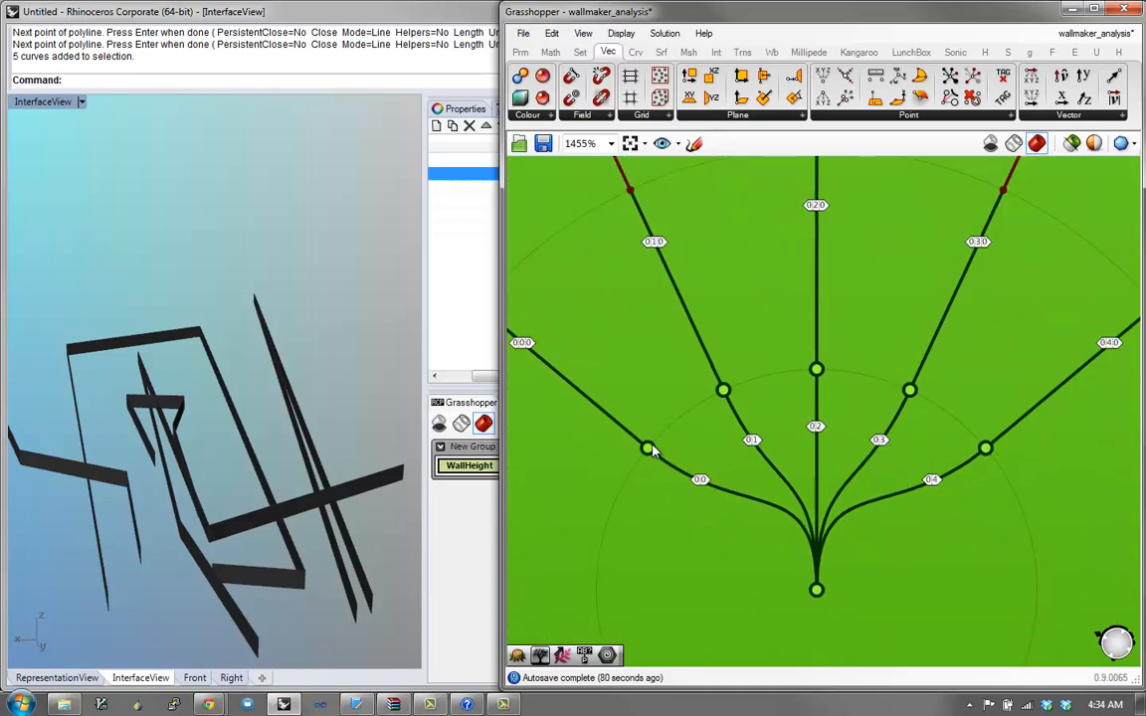
scroll(815, 549, down, 4)
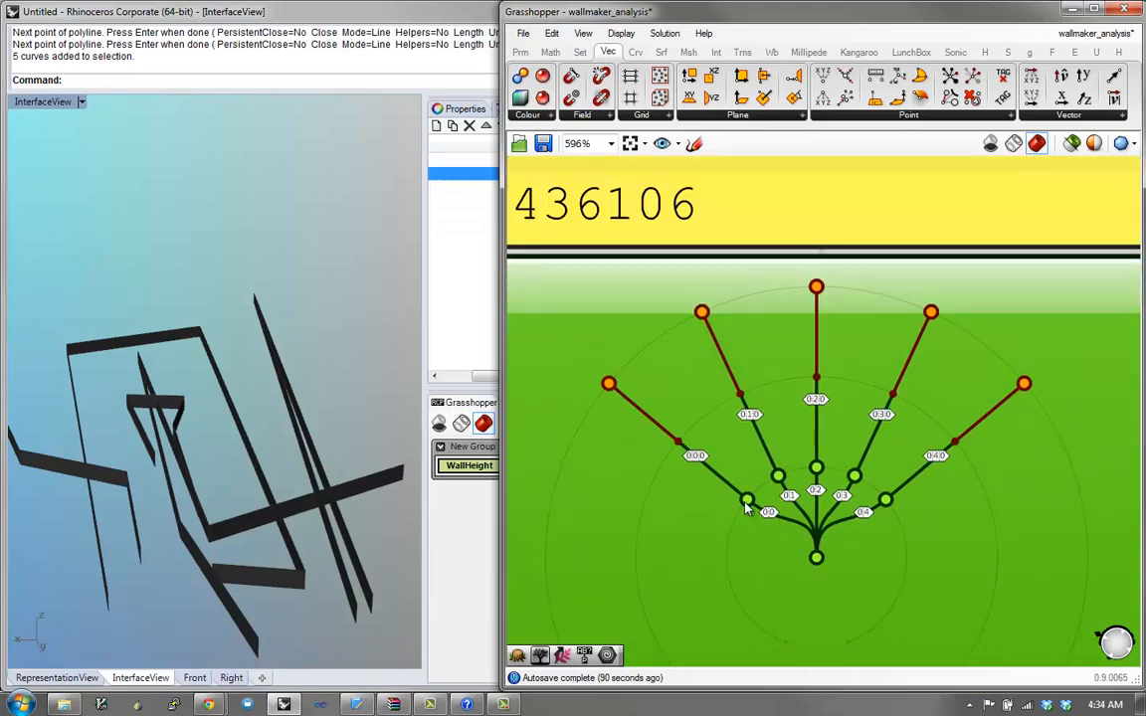
scroll(782, 481, down, 4)
right_drag(782, 481, 766, 561)
scroll(766, 561, down, 1)
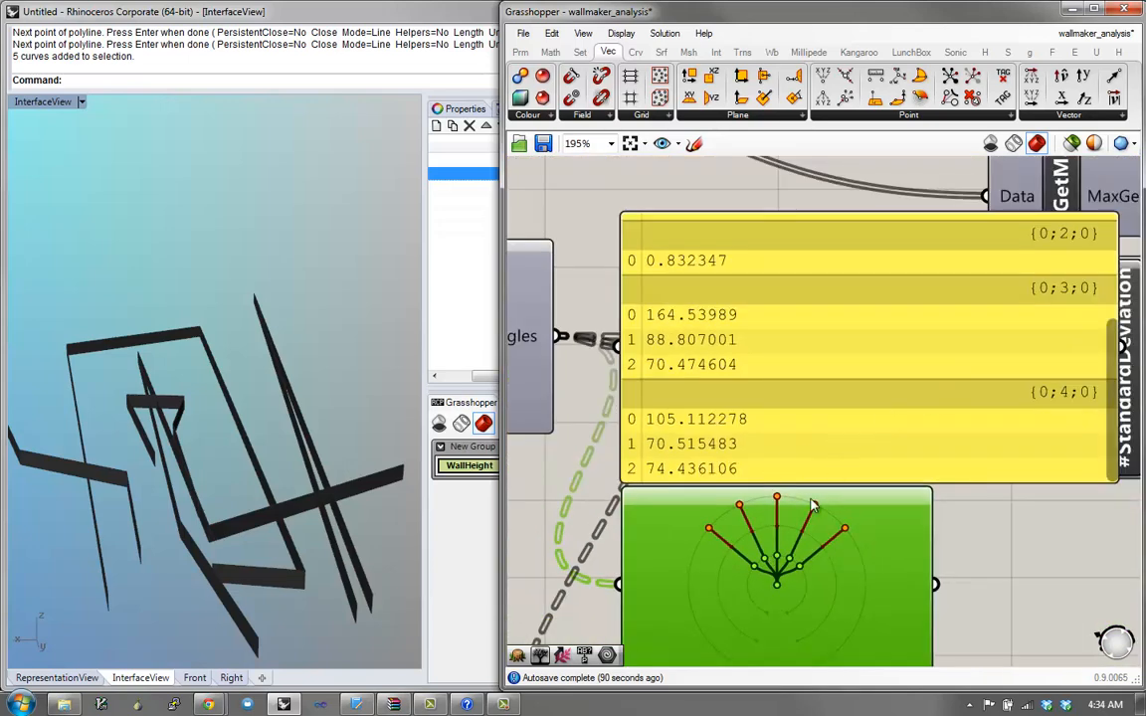
scroll(727, 554, up, 1)
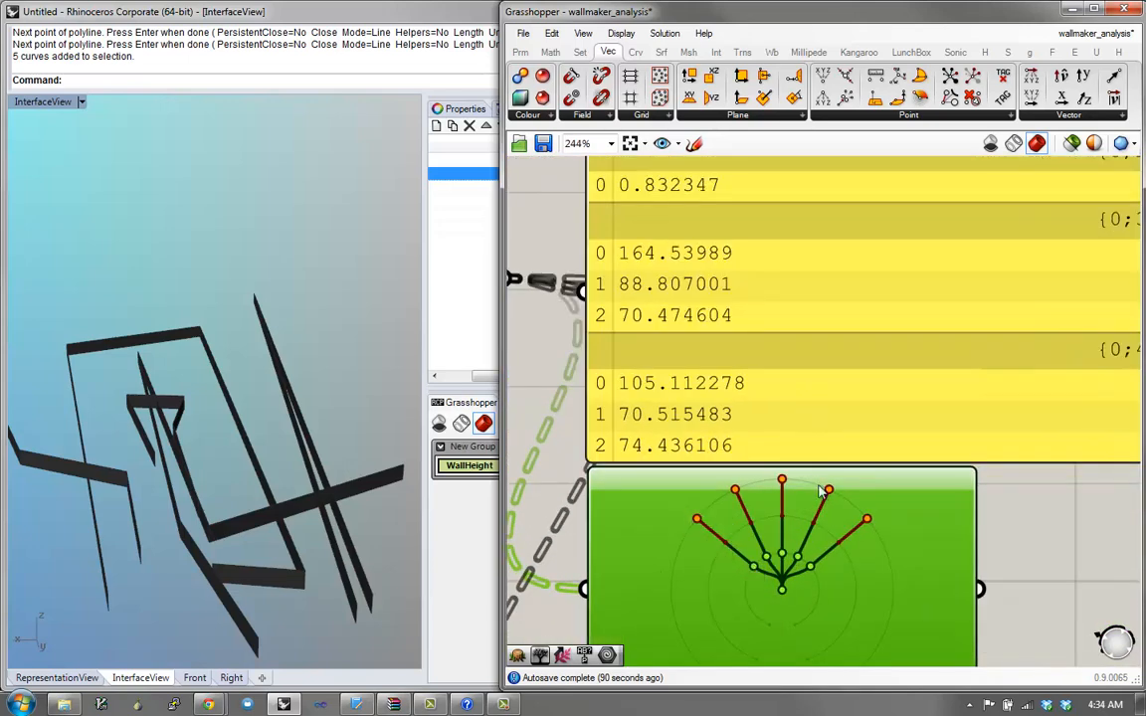
right_drag(815, 485, 739, 500)
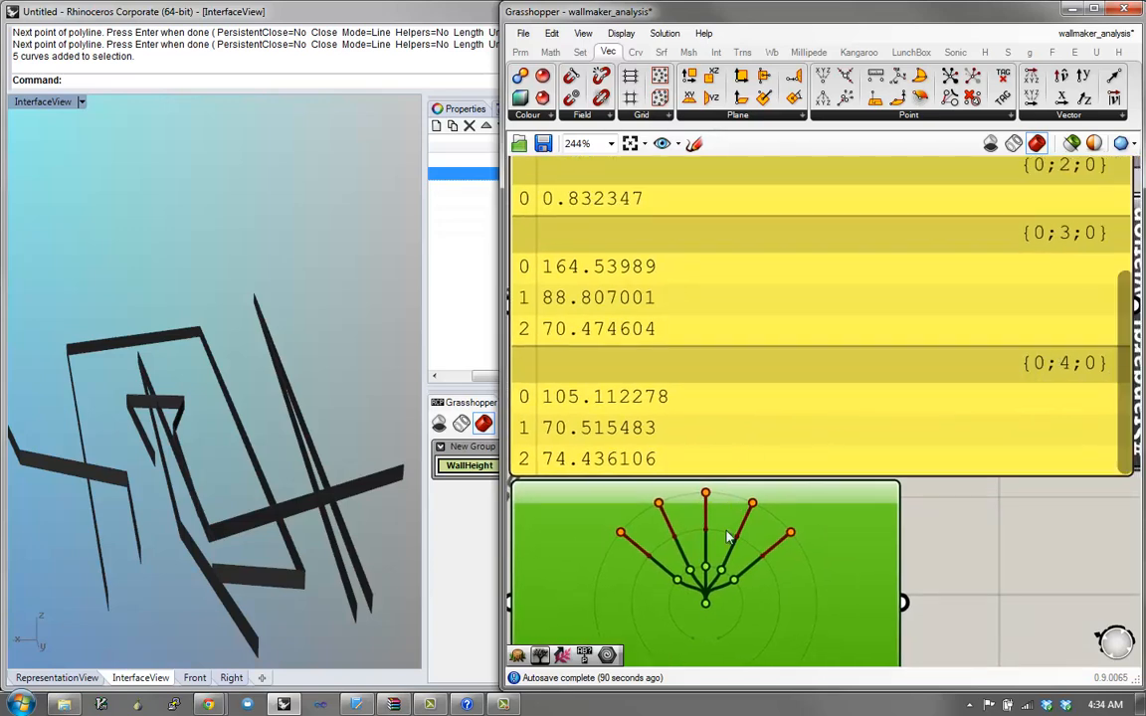
scroll(651, 573, up, 3)
scroll(652, 573, up, 2)
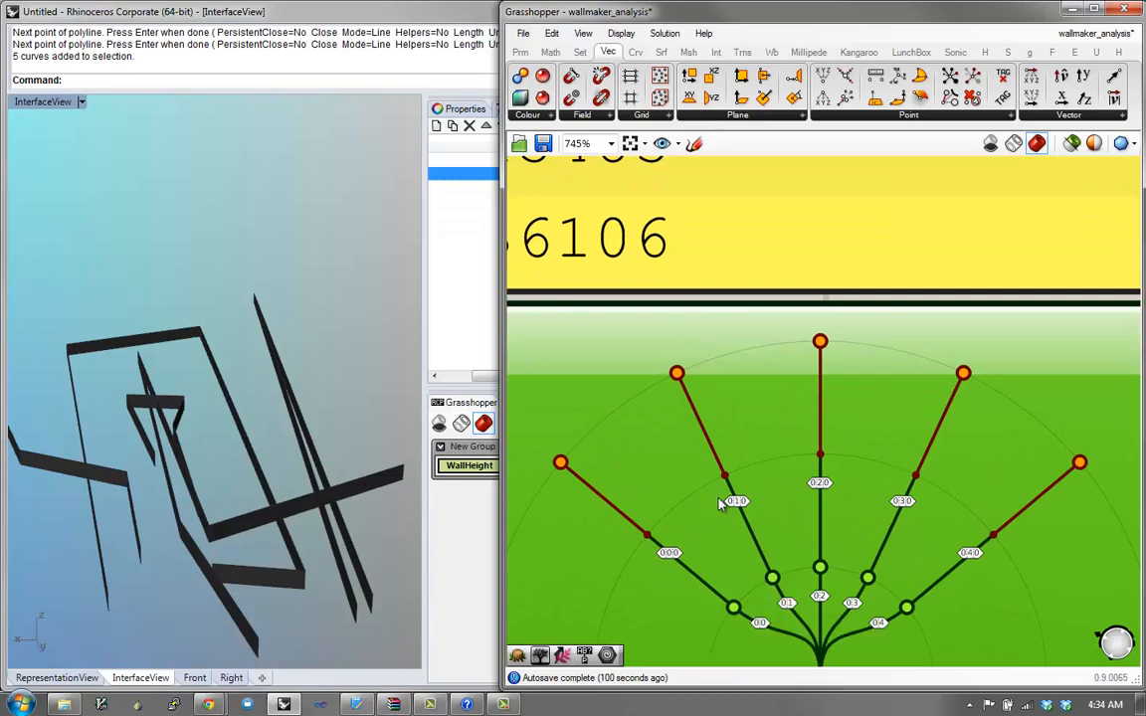
scroll(811, 502, down, 5)
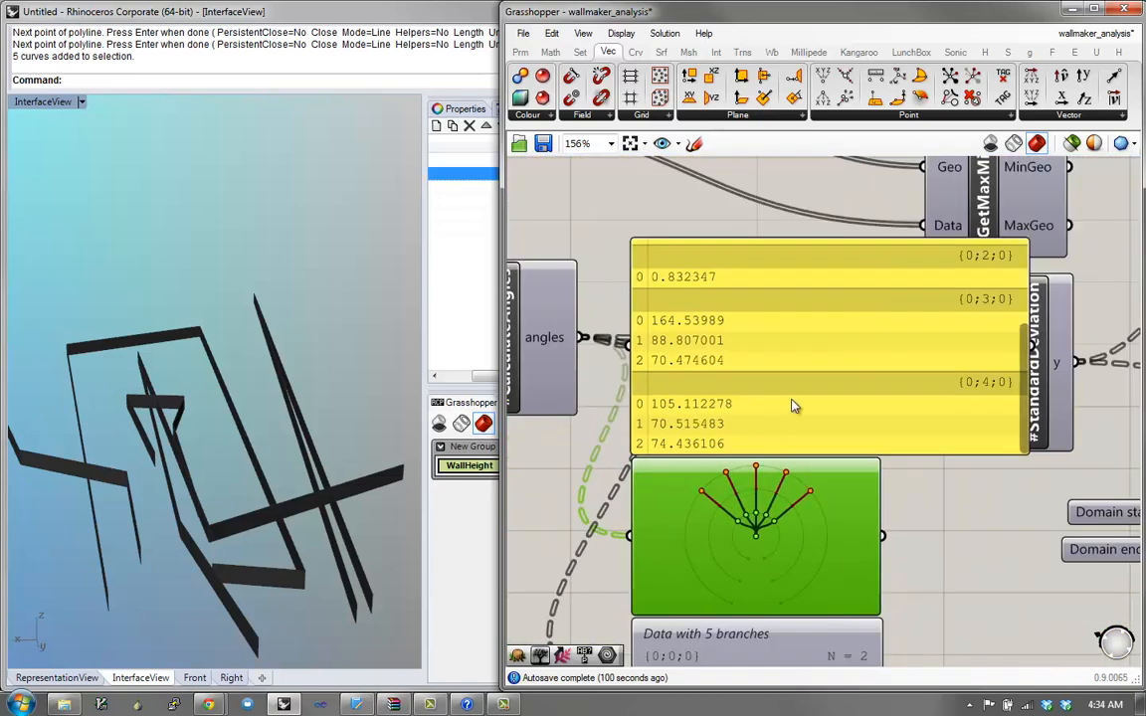
right_drag(724, 409, 777, 423)
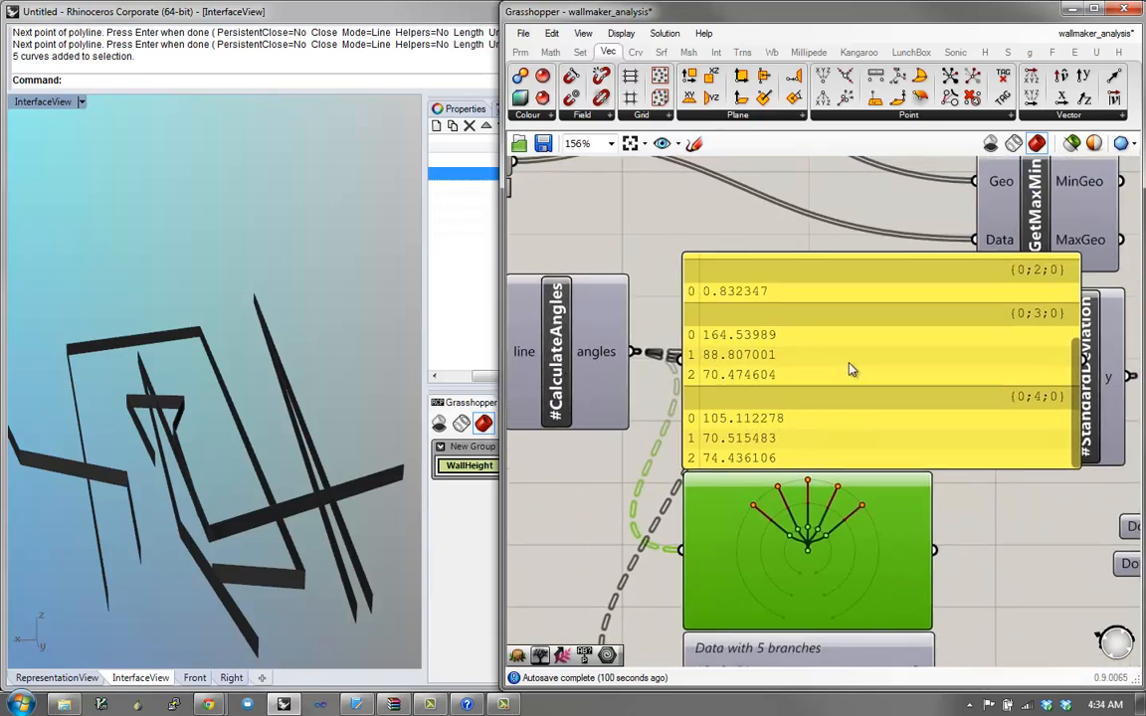
Step: Move the angles panel slightly away from the tree diagram and return its list to branch {0;0;0}
drag(881, 372, 881, 360)
drag(1074, 368, 1081, 423)
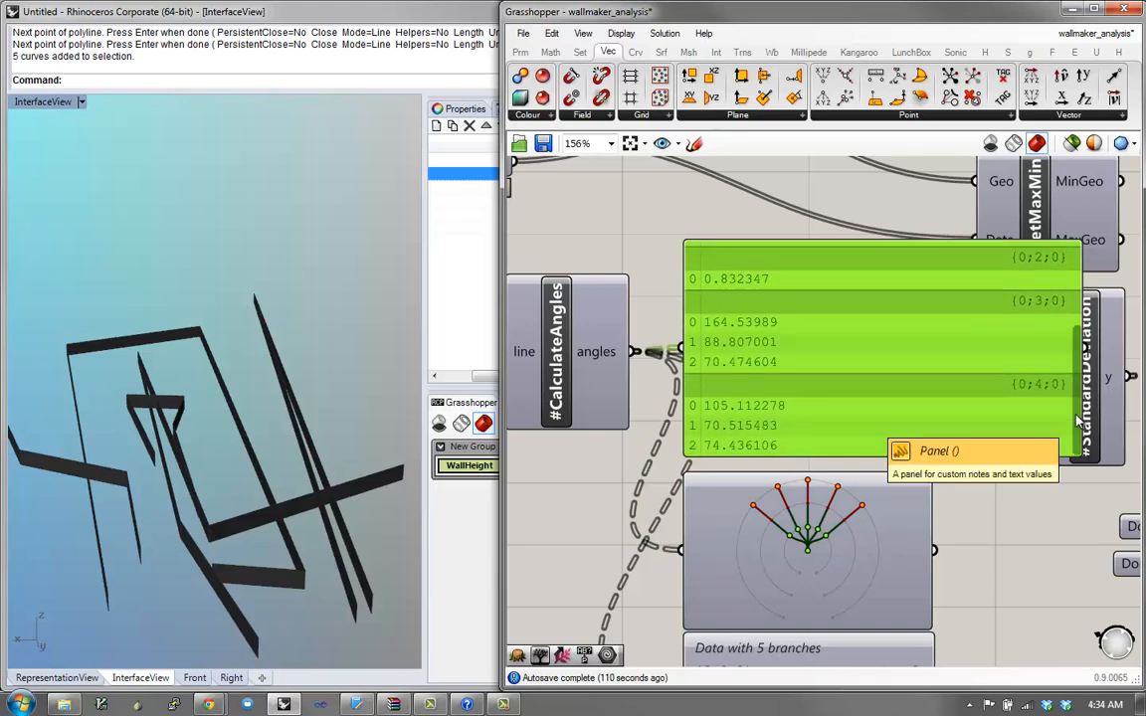
scroll(1069, 396, up, 4)
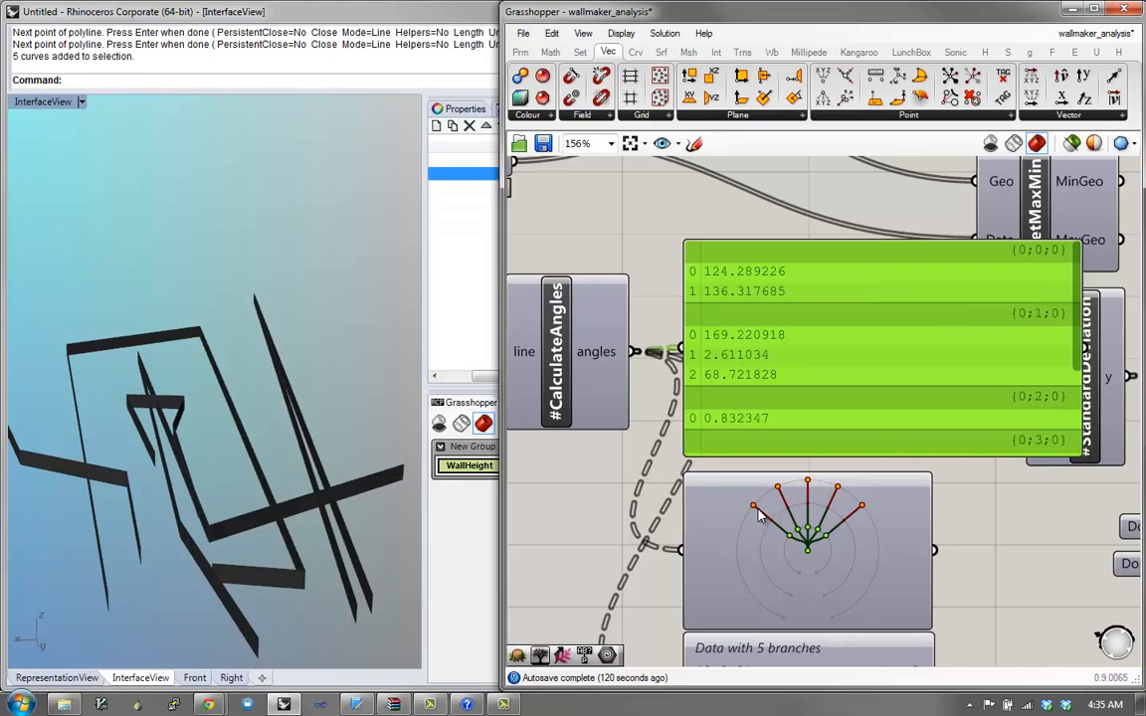
Step: Examine the tree diagram's path labels up close and trace the angles data through to the StandardDeviation cluster's output
scroll(751, 511, up, 3)
scroll(808, 535, up, 2)
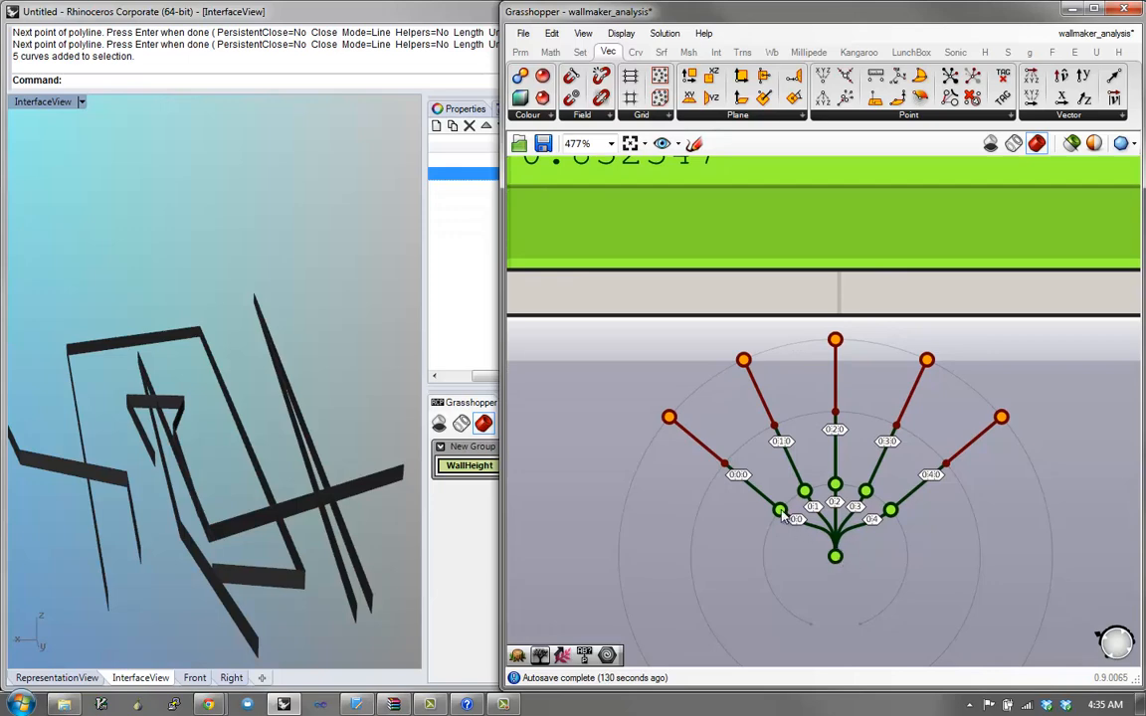
mouse_move(781, 511)
scroll(669, 413, down, 5)
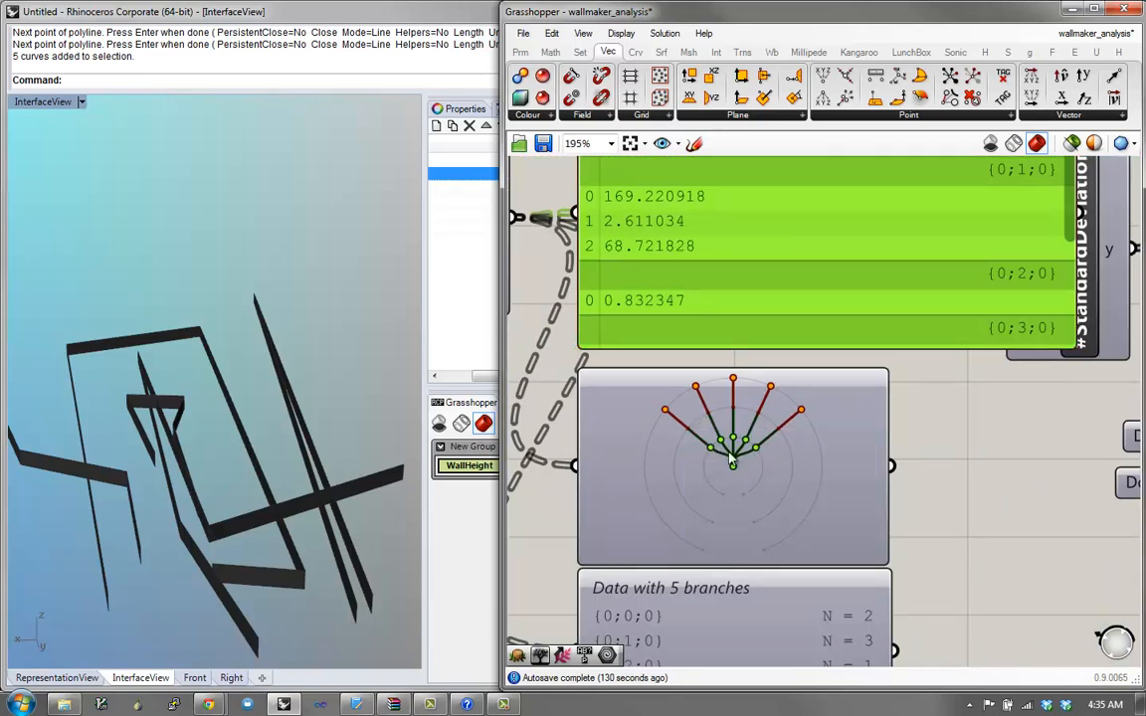
right_drag(739, 482, 736, 455)
scroll(806, 434, down, 1)
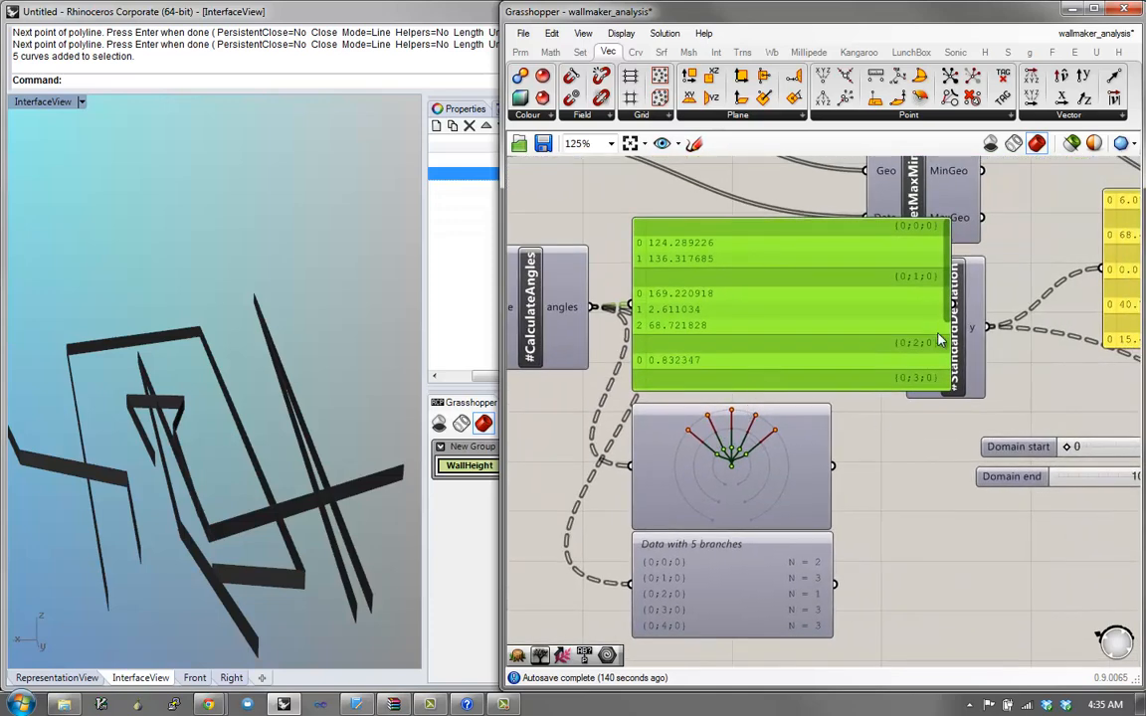
right_drag(877, 367, 665, 328)
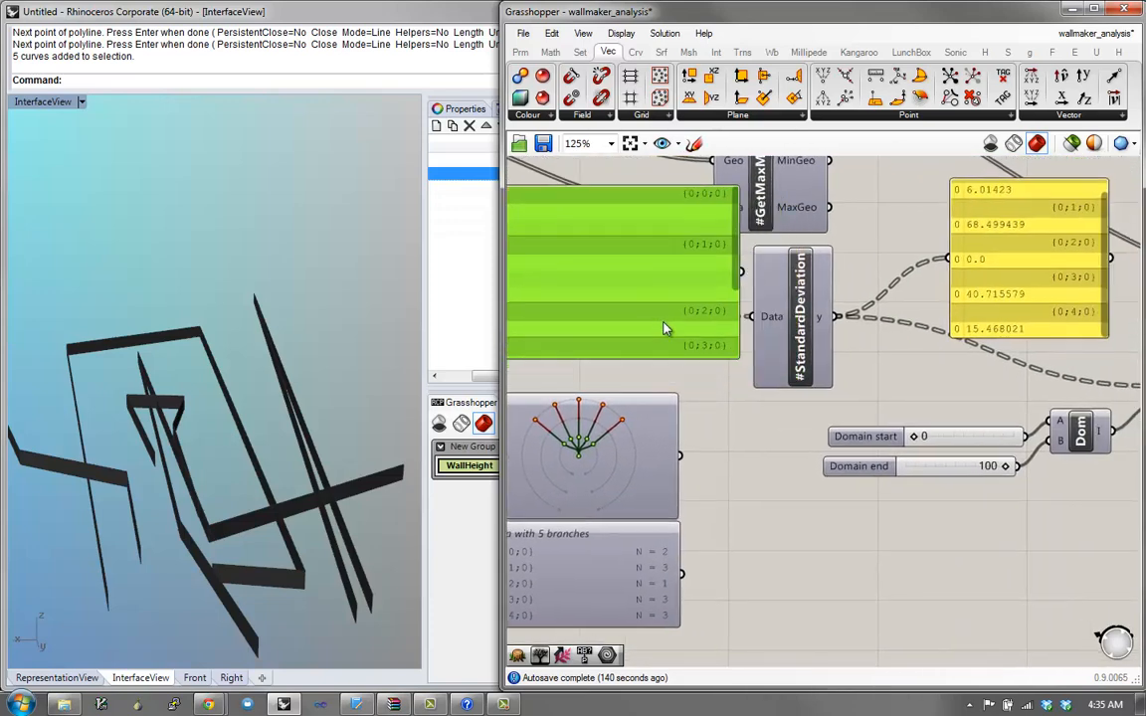
right_drag(885, 320, 1094, 309)
Step: Bring the standard deviation results panel closer to its cluster and make it tall enough for branches {0;0;0} to {0;4;0}
drag(842, 324, 898, 350)
right_drag(795, 336, 570, 334)
drag(684, 347, 632, 335)
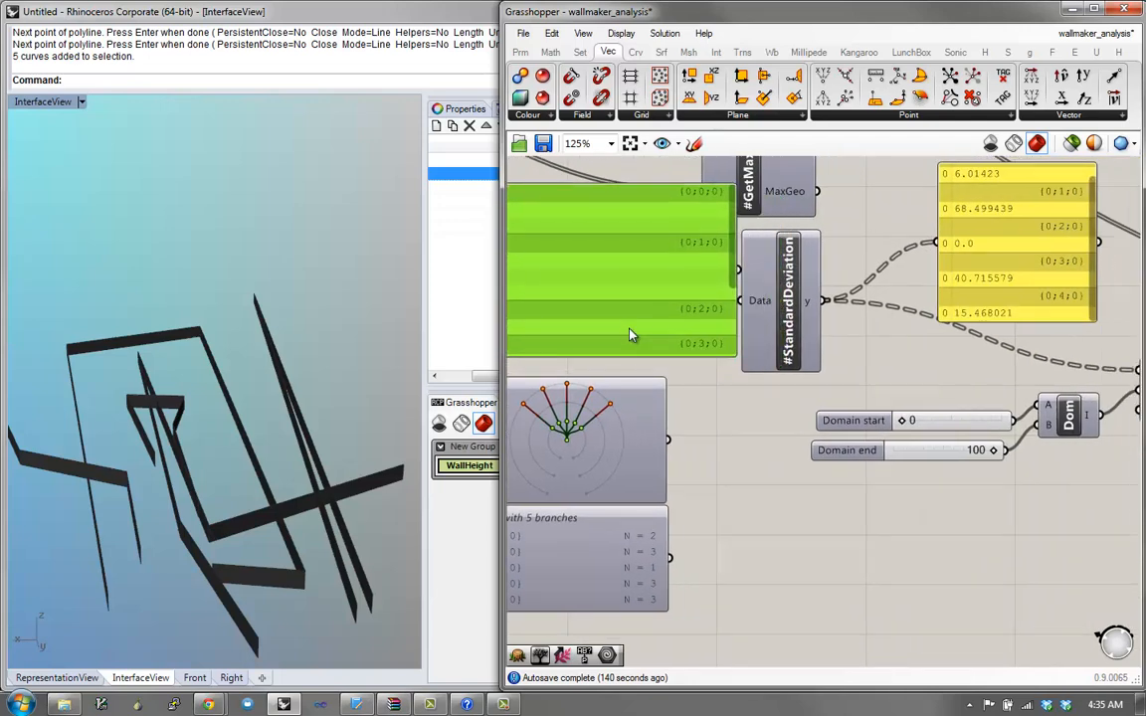
right_drag(686, 378, 653, 424)
right_drag(741, 371, 655, 414)
drag(894, 344, 851, 331)
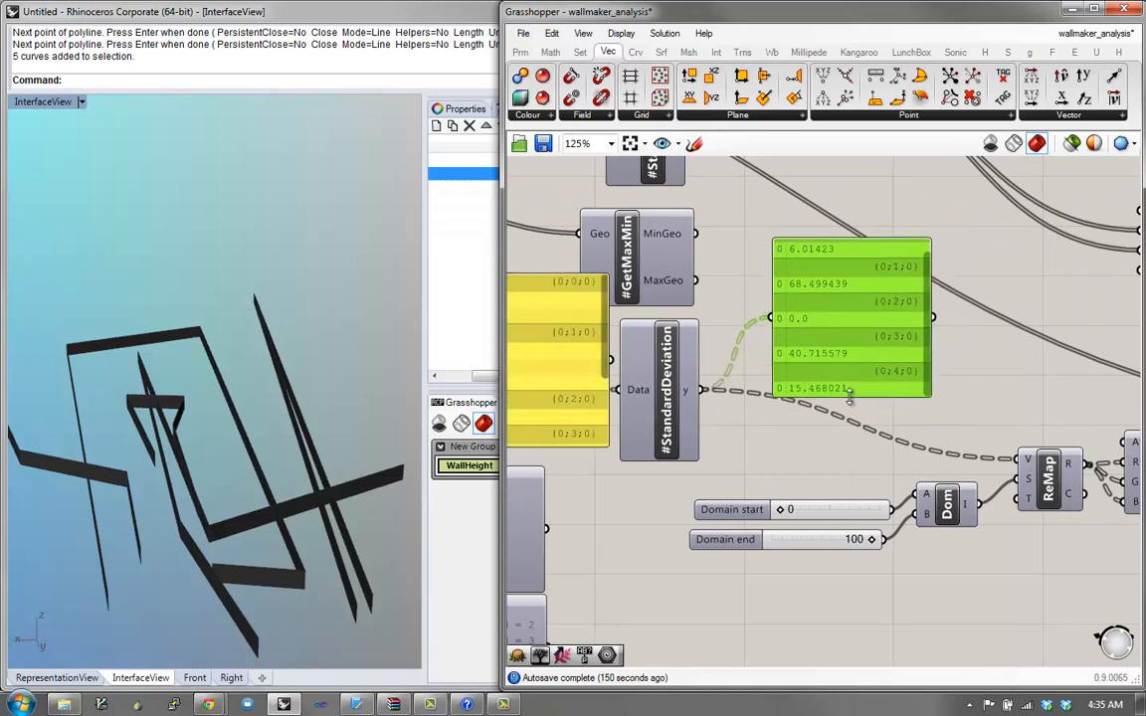
drag(848, 398, 844, 429)
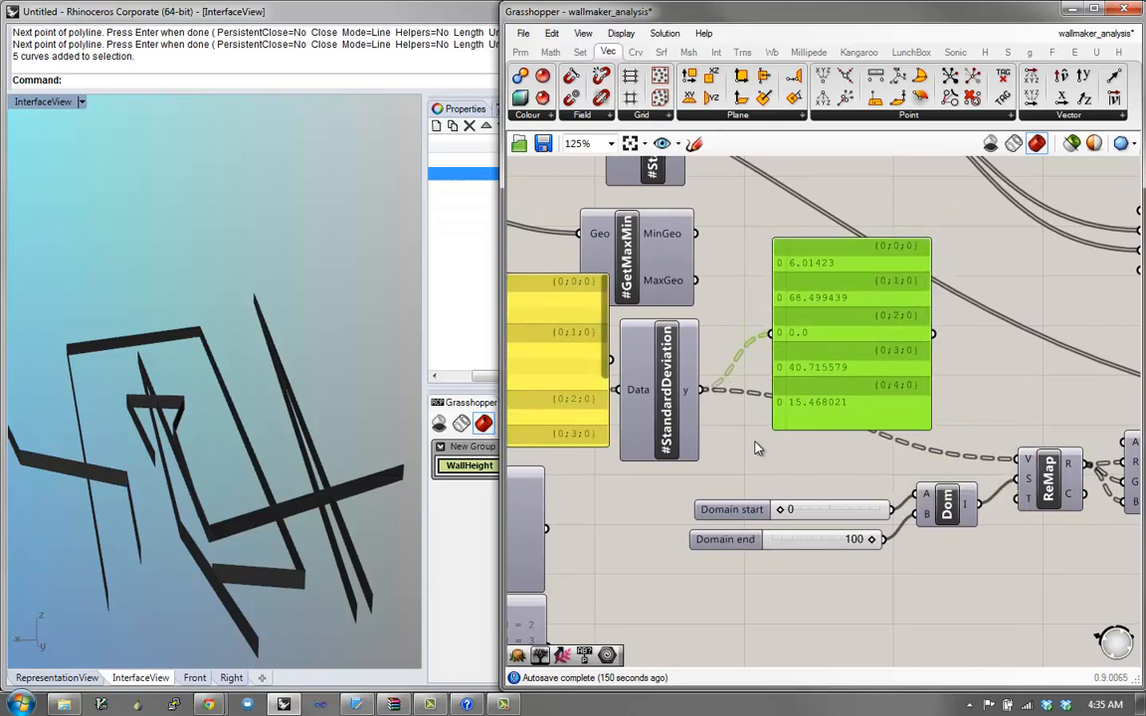
Step: Place the angles panel above the StandardDeviation cluster, beside the results panel, to compare the two lists branch by branch
right_drag(755, 447, 980, 348)
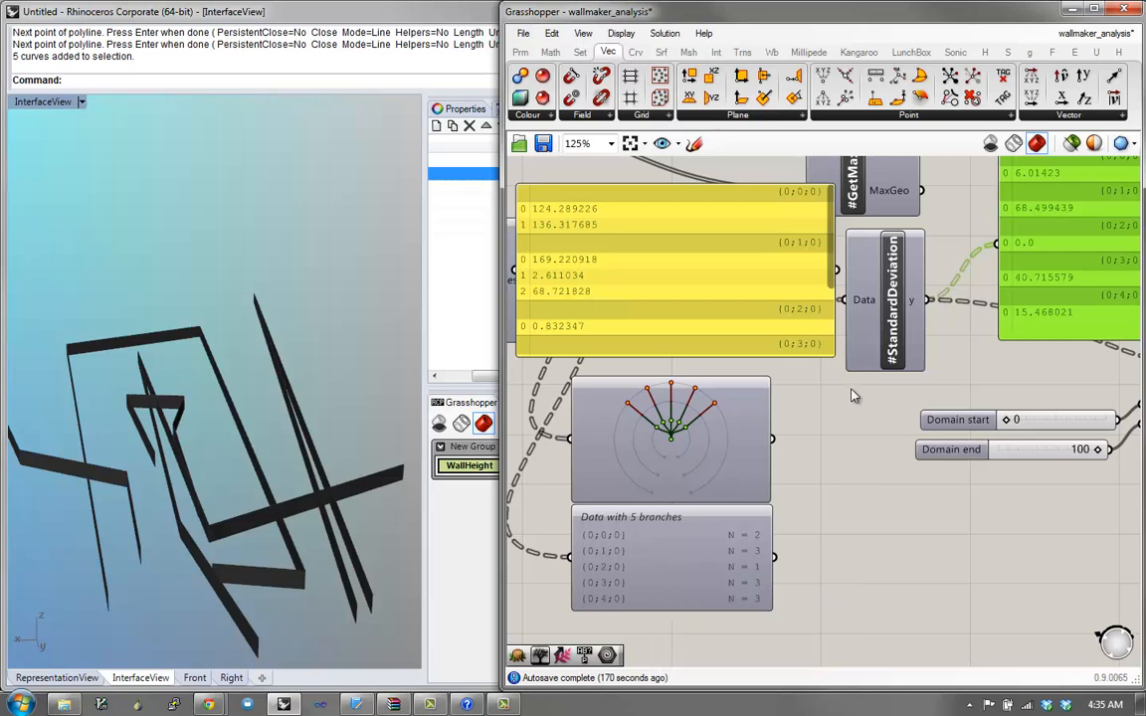
right_drag(847, 367, 792, 417)
drag(670, 338, 670, 467)
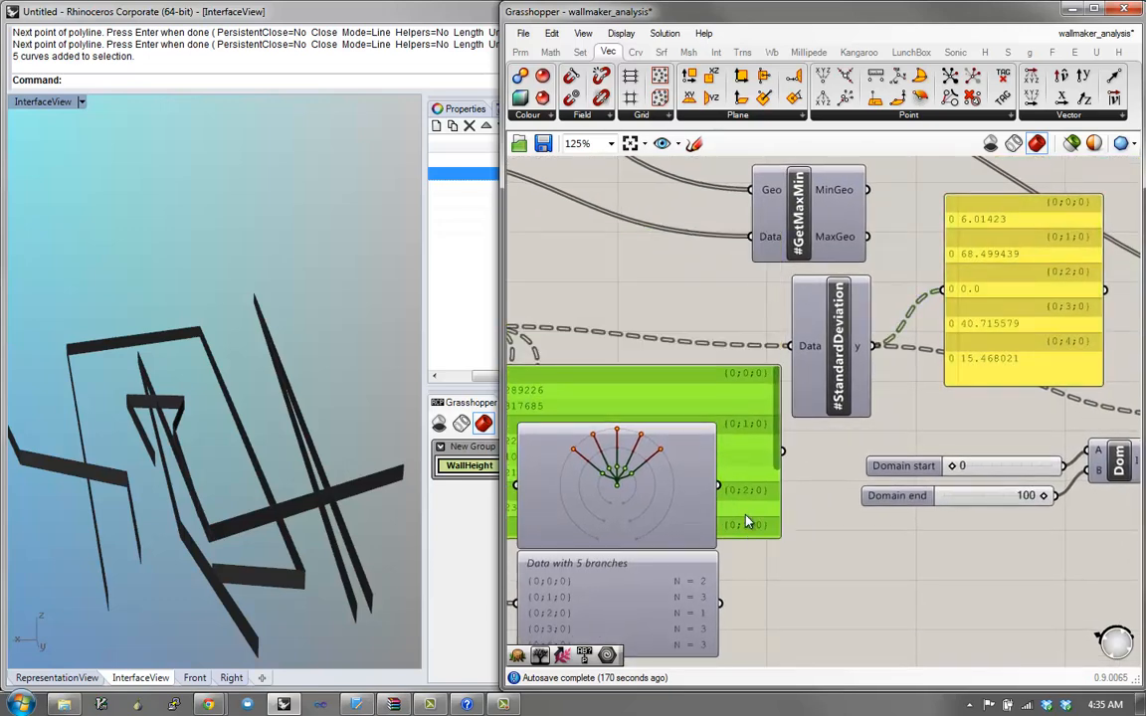
right_drag(843, 355, 753, 454)
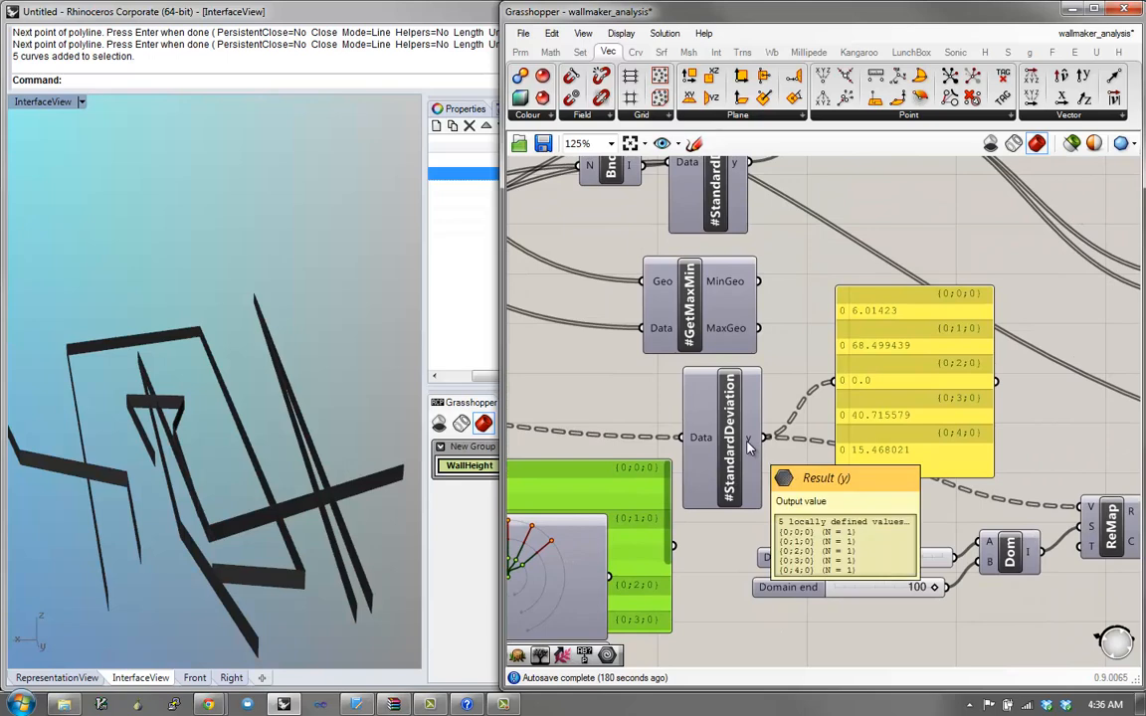
drag(886, 423, 896, 396)
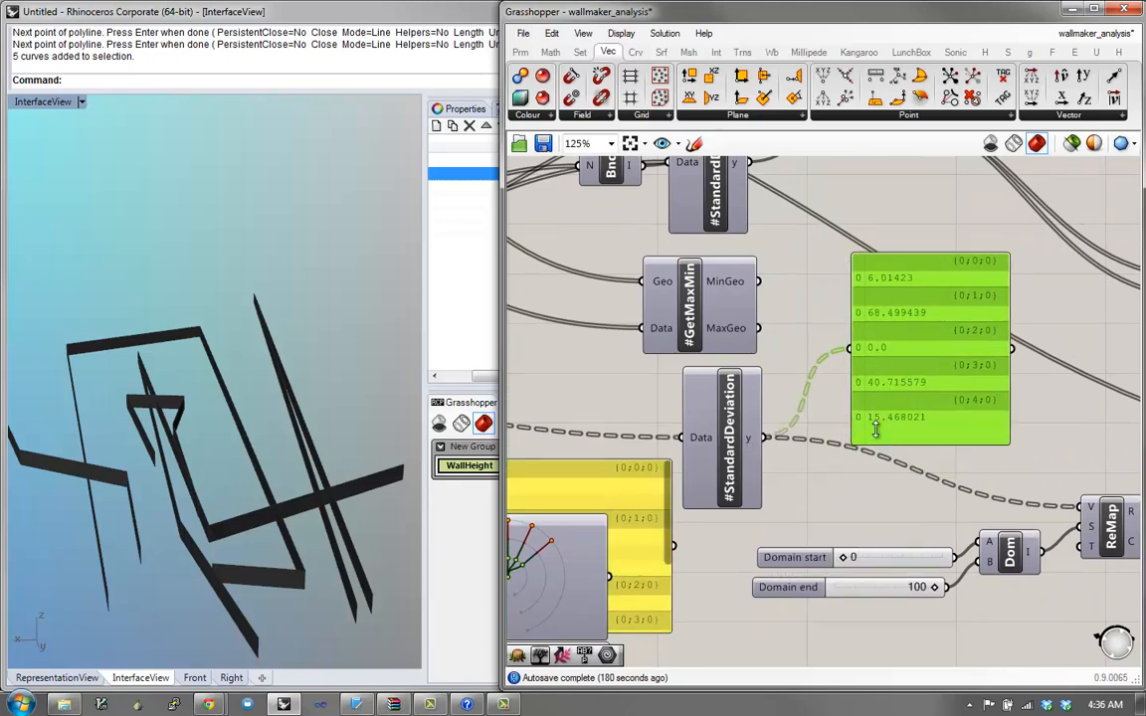
right_drag(677, 551, 701, 543)
drag(679, 520, 834, 252)
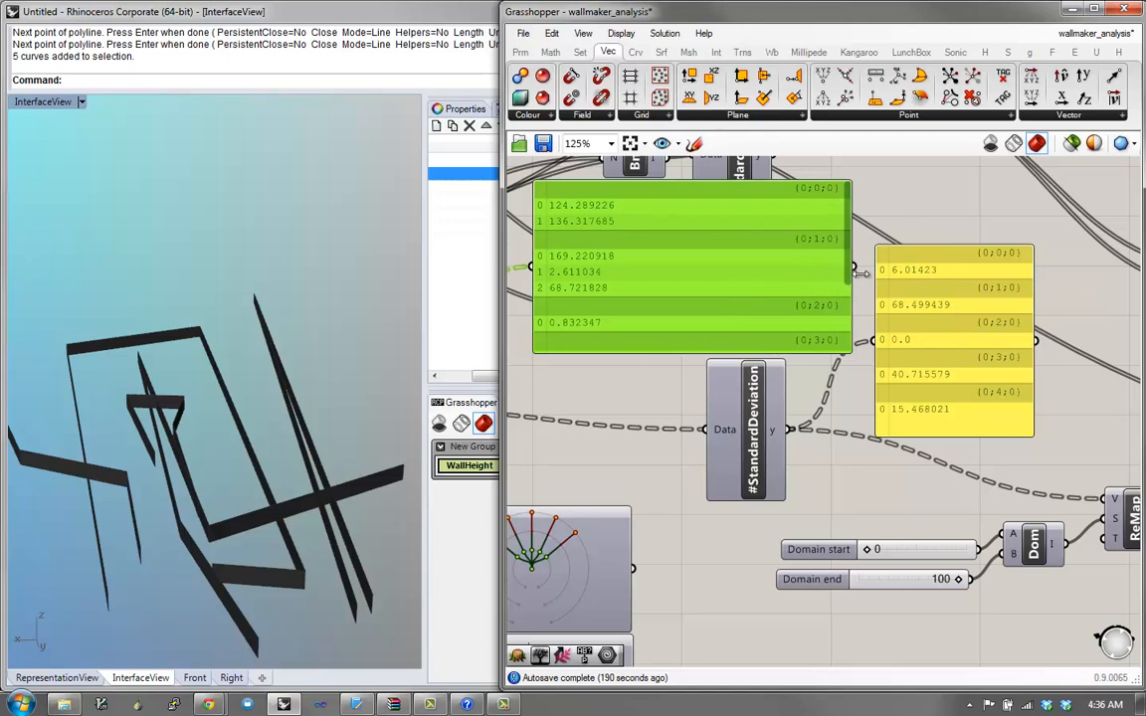
drag(919, 333, 929, 360)
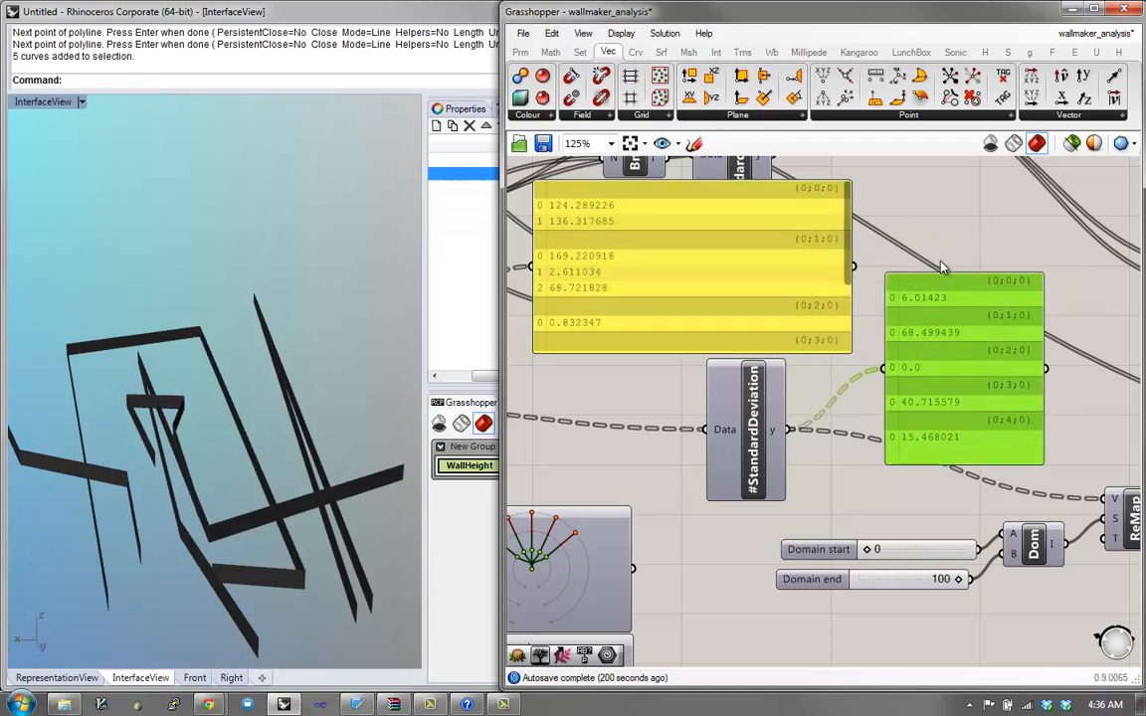
drag(938, 407, 931, 390)
Step: Move the results panel over to the ReMap component and rewire it to ReMap's R output
right_drag(932, 386, 736, 356)
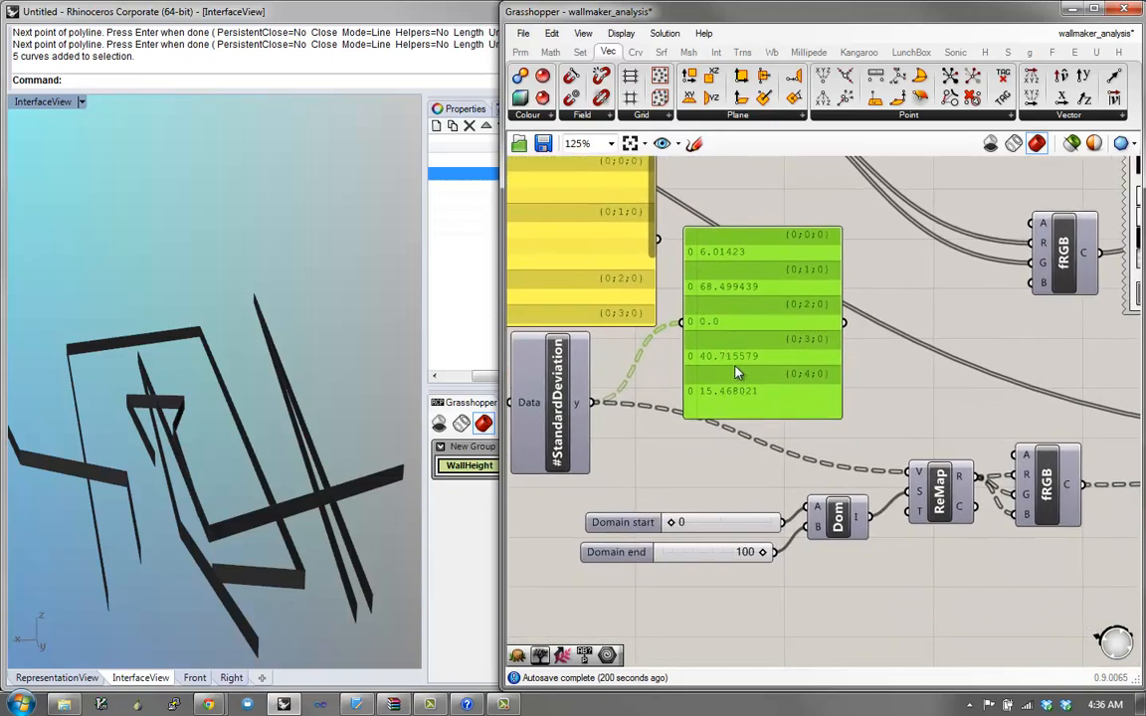
drag(735, 366, 954, 384)
drag(976, 477, 907, 343)
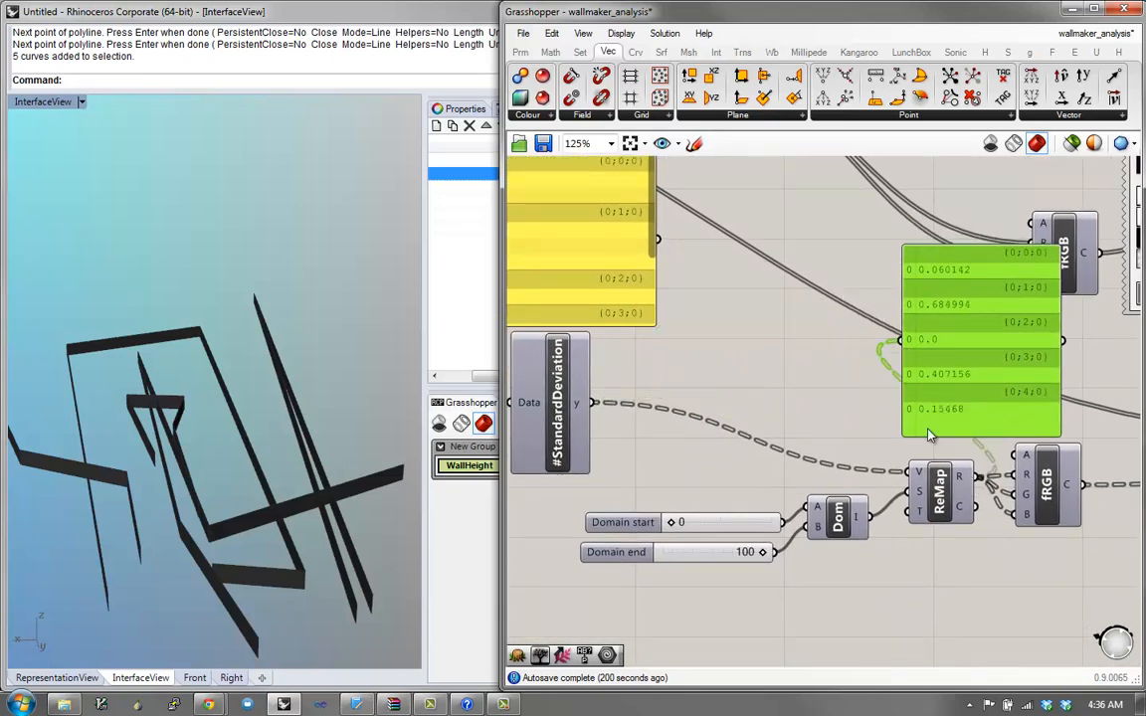
Step: Move the remapped values panel along to the lower fRGB component and rewire it to that component's C output
right_drag(930, 434, 727, 412)
drag(775, 375, 943, 366)
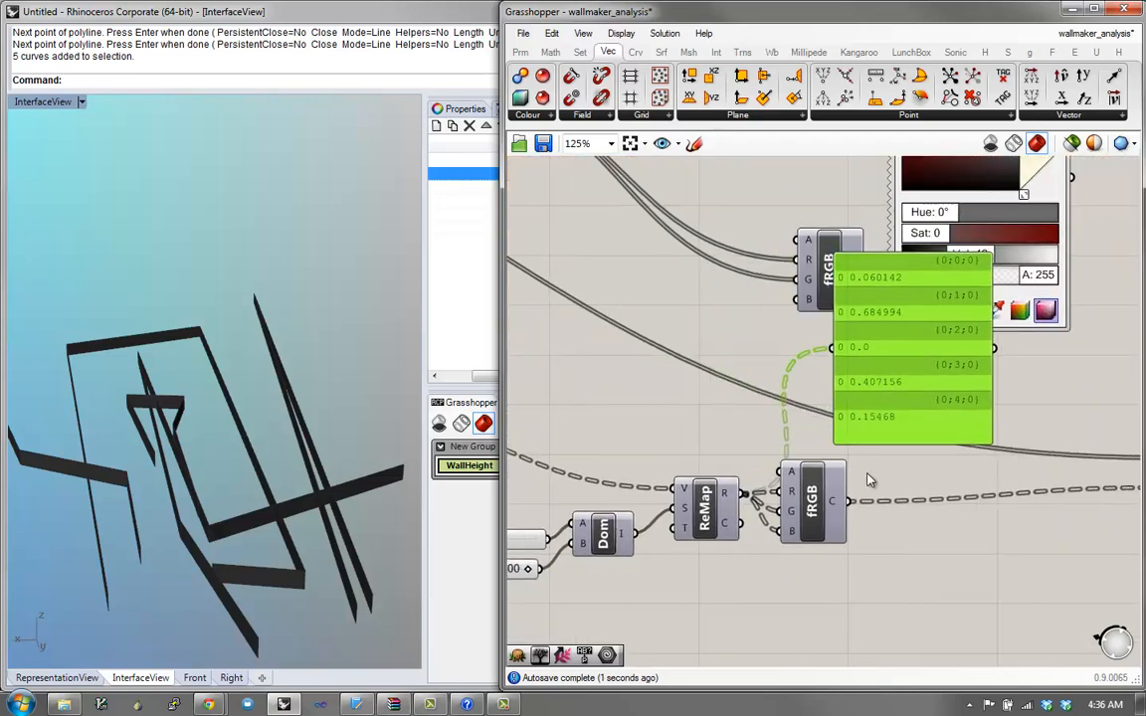
drag(849, 501, 839, 351)
right_drag(926, 400, 741, 403)
scroll(744, 404, down, 1)
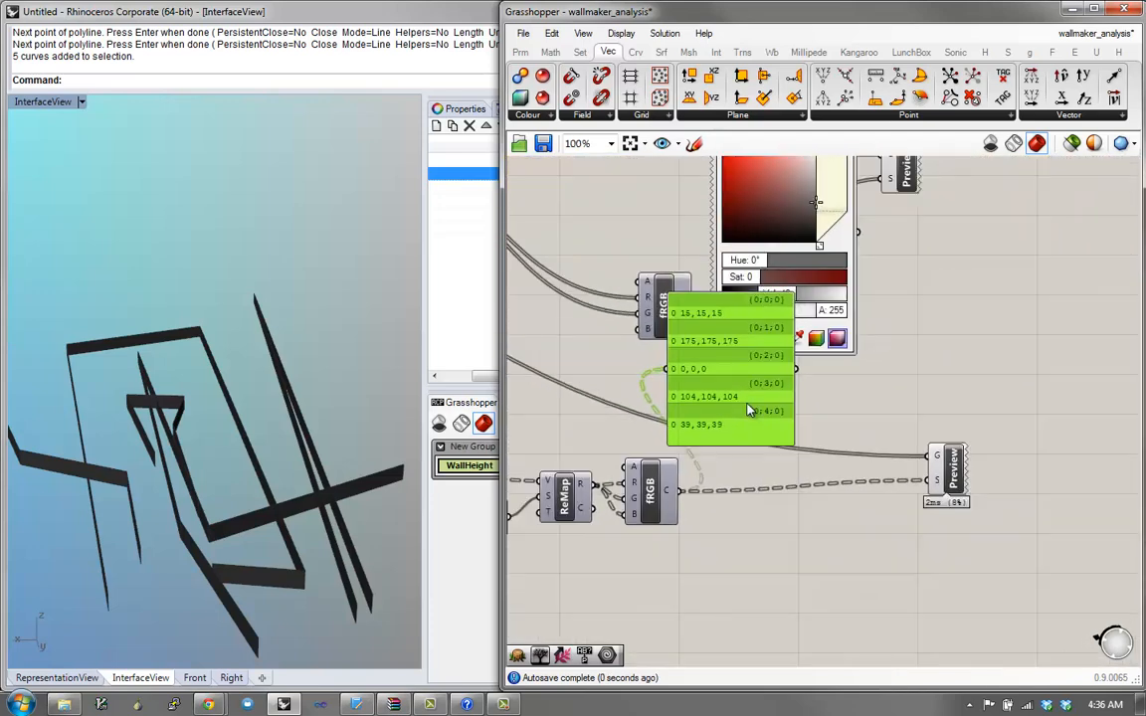
Step: Place the colour values panel between the lower fRGB and Preview components, enlarge it, and check Preview's geometry input
drag(748, 405, 813, 504)
scroll(868, 519, up, 2)
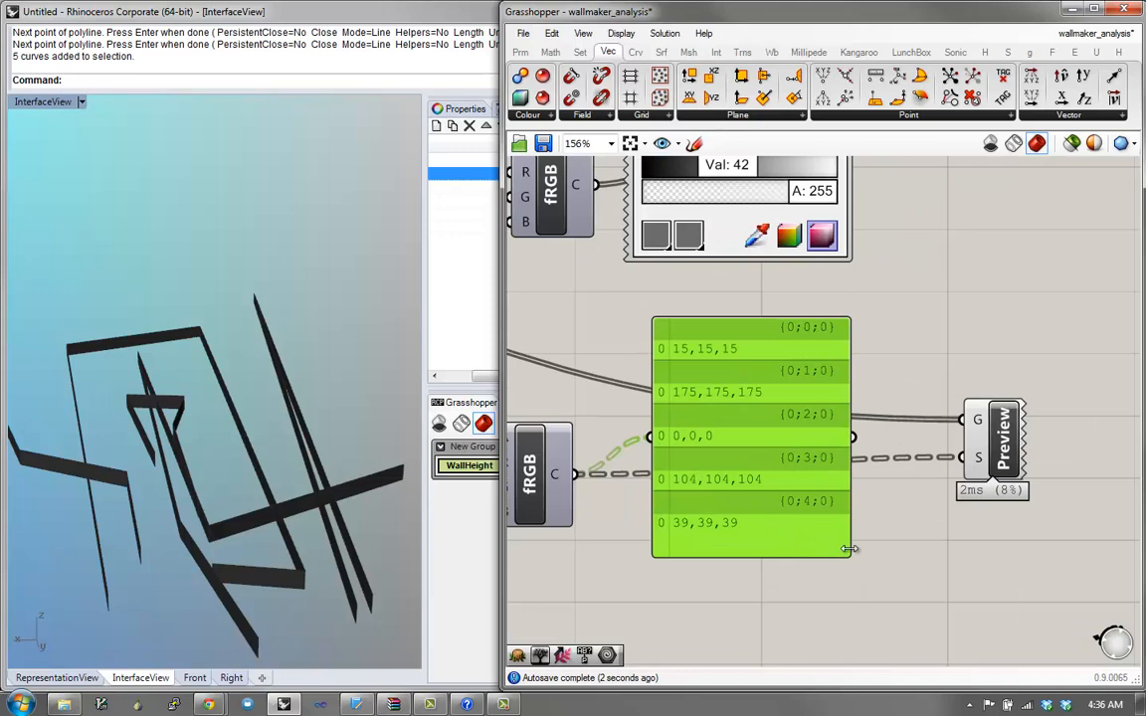
drag(851, 549, 913, 607)
mouse_move(974, 423)
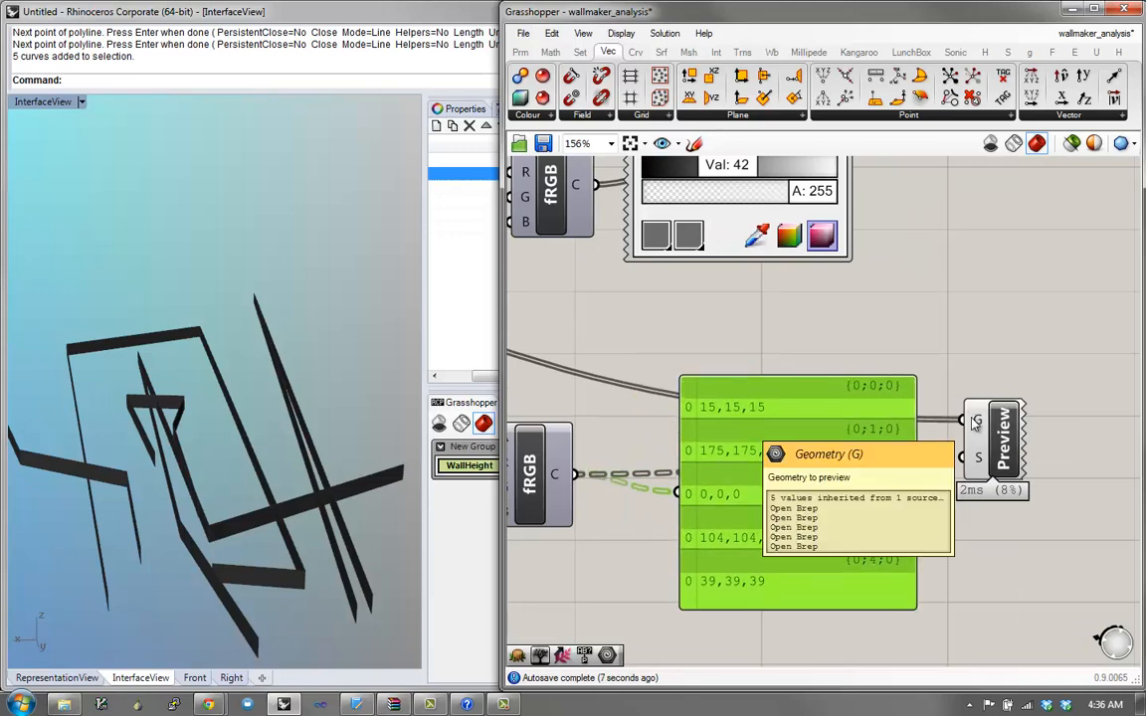
Step: Duplicate the colour values panel, place the copy above the original, and connect the Extr component's output to it
key(ctrl+c)
key(ctrl+v)
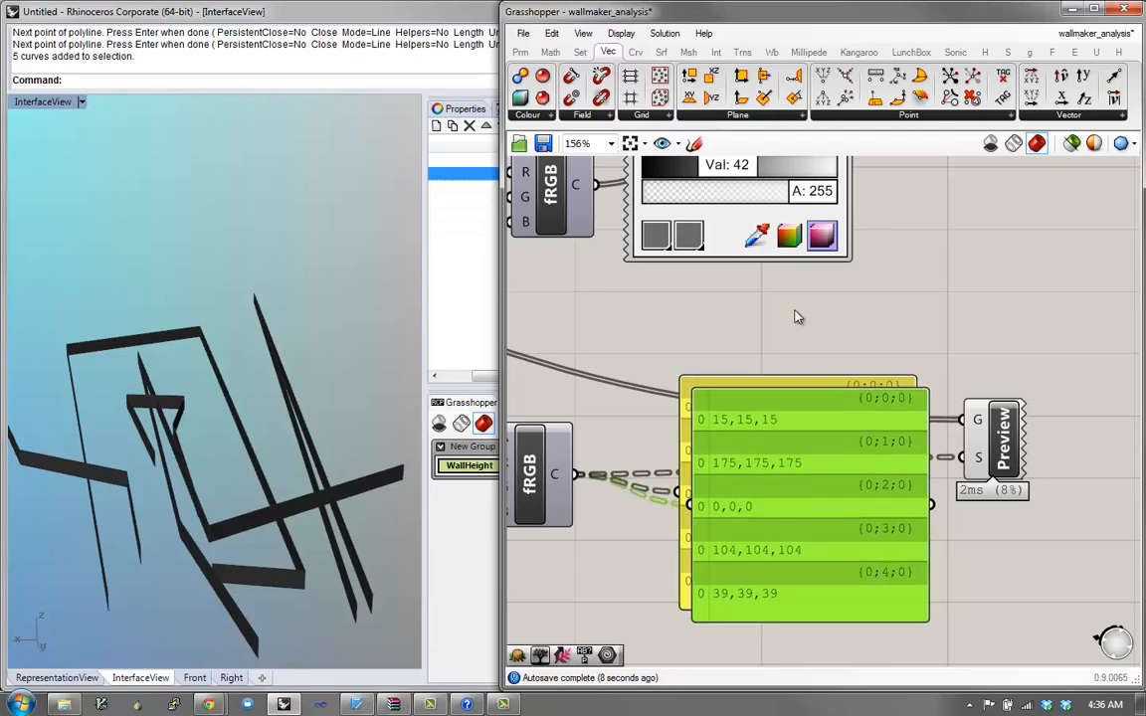
scroll(797, 314, down, 2)
drag(786, 473, 785, 347)
scroll(786, 348, down, 2)
right_drag(662, 310, 900, 408)
right_drag(667, 341, 812, 364)
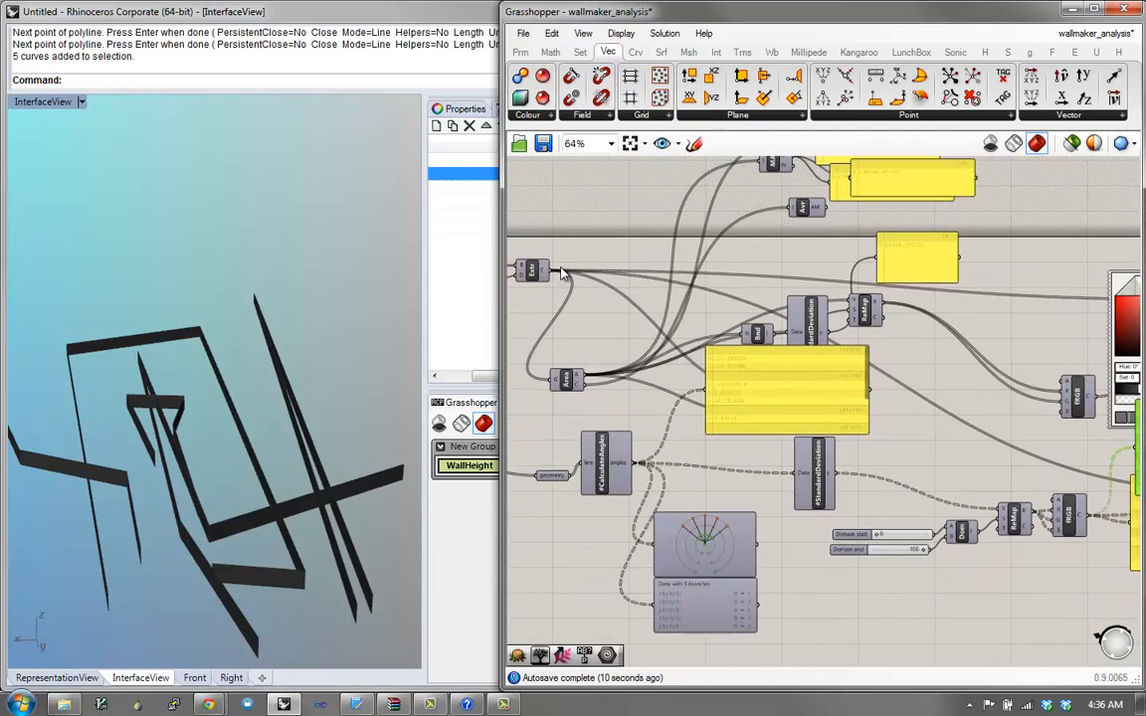
scroll(592, 271, down, 2)
drag(546, 273, 940, 343)
scroll(978, 352, up, 3)
scroll(911, 426, up, 2)
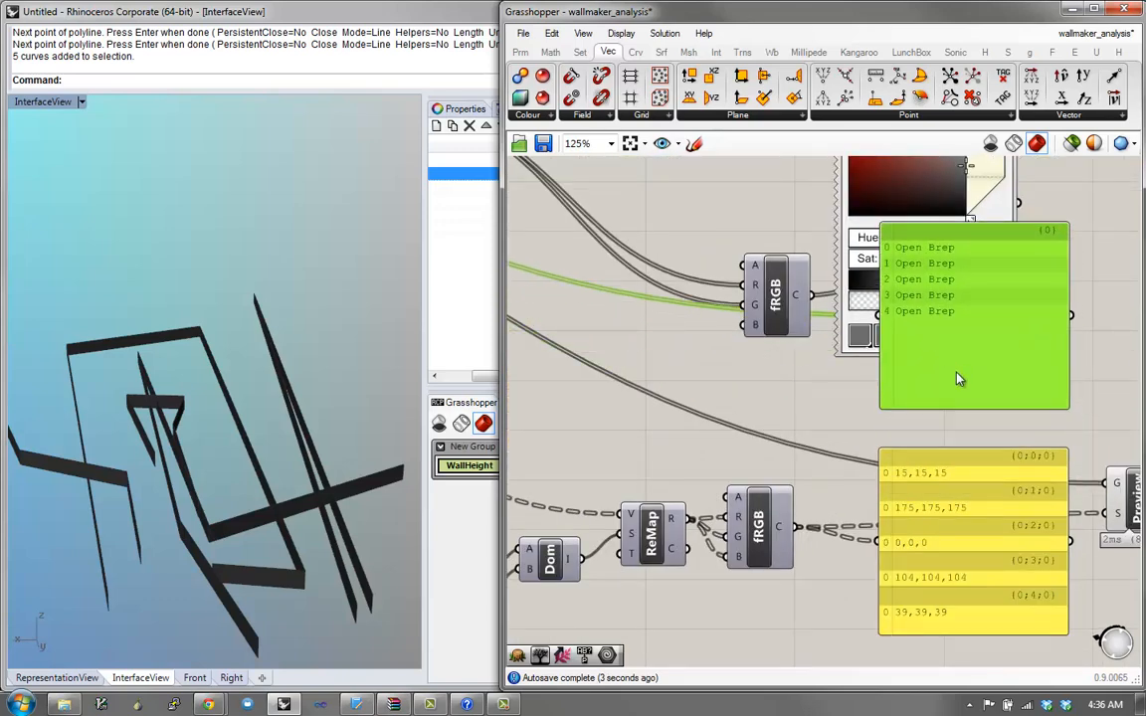
Step: Line up the colour panel and lower fRGB component beneath the Open Brep panel and compare the two path structures
right_drag(980, 507, 890, 486)
drag(891, 487, 889, 463)
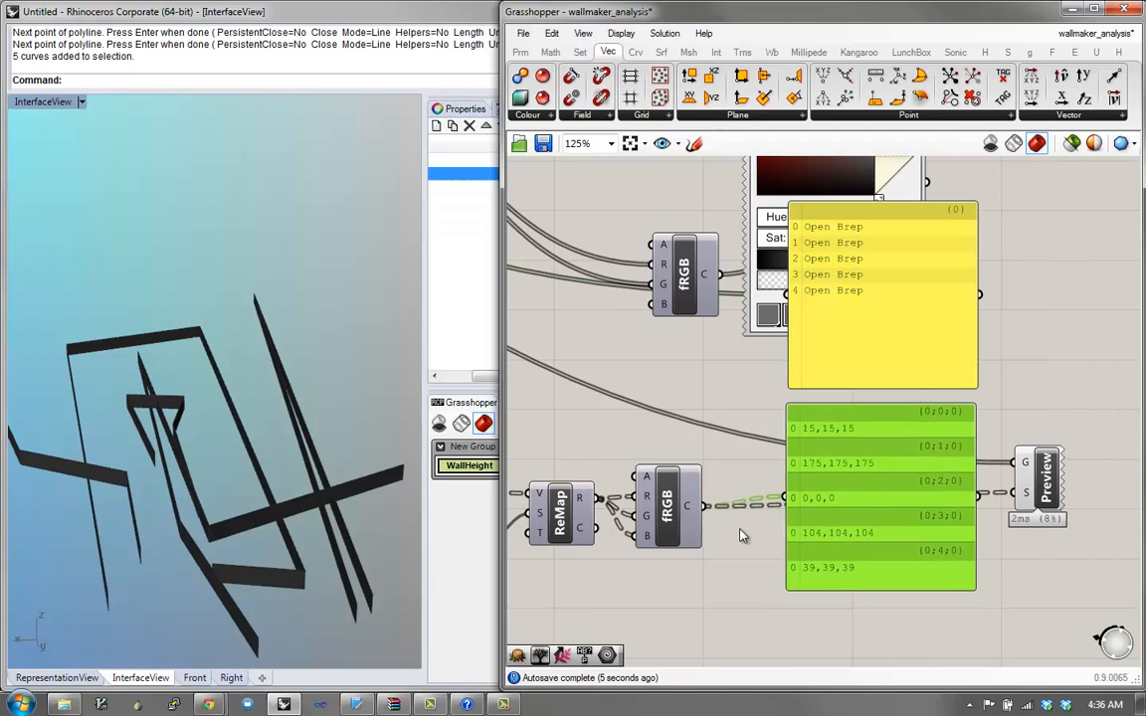
drag(661, 536, 669, 526)
drag(818, 486, 821, 479)
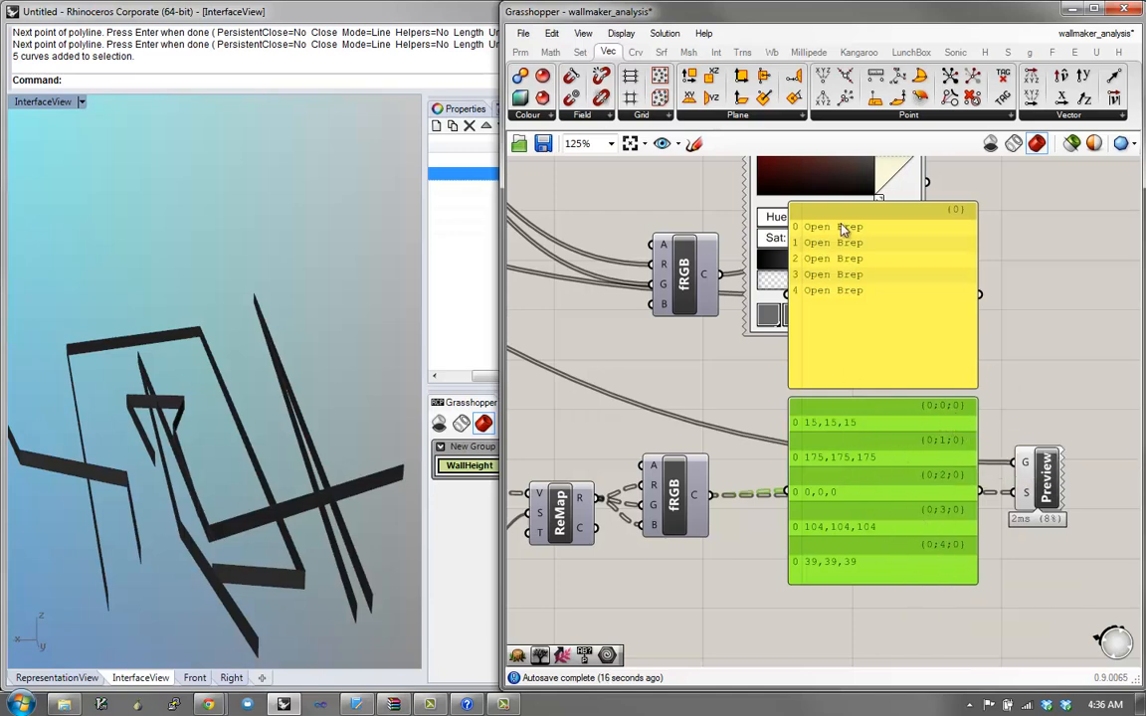
mouse_move(842, 287)
mouse_down()
mouse_move(856, 296)
mouse_move(842, 299)
mouse_up()
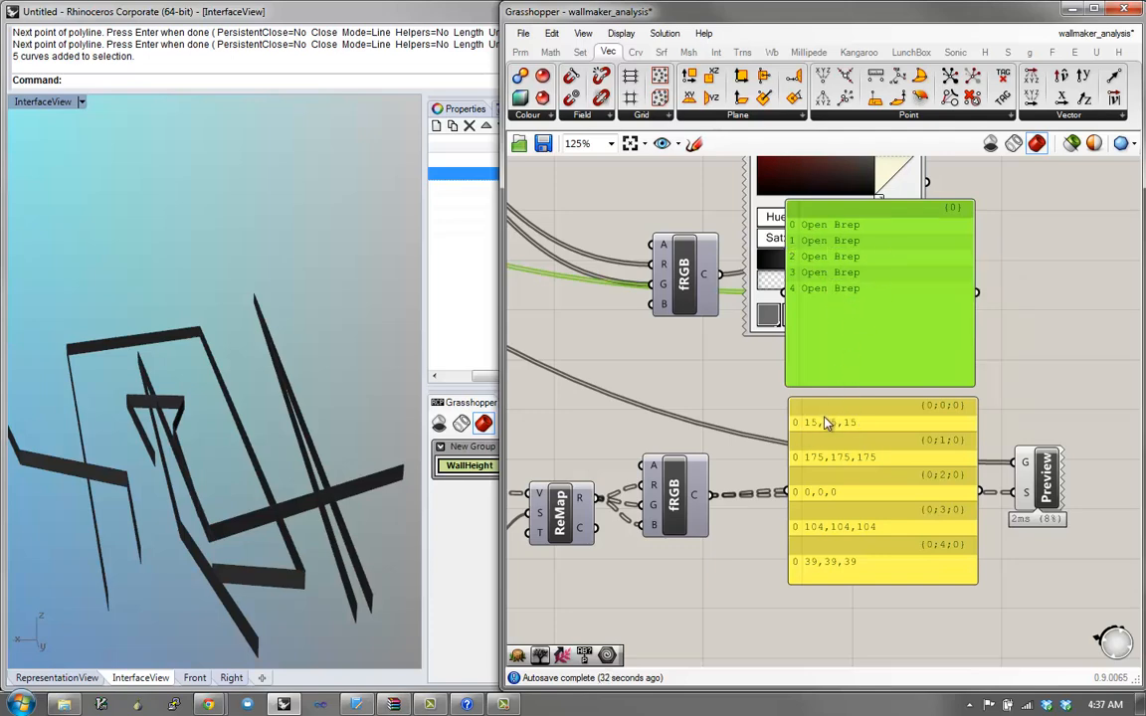
Step: Add a Param Viewer near the lower fRGB component and connect the fRGB's C output to it
scroll(858, 398, down, 2)
click(856, 374)
double_click(856, 373)
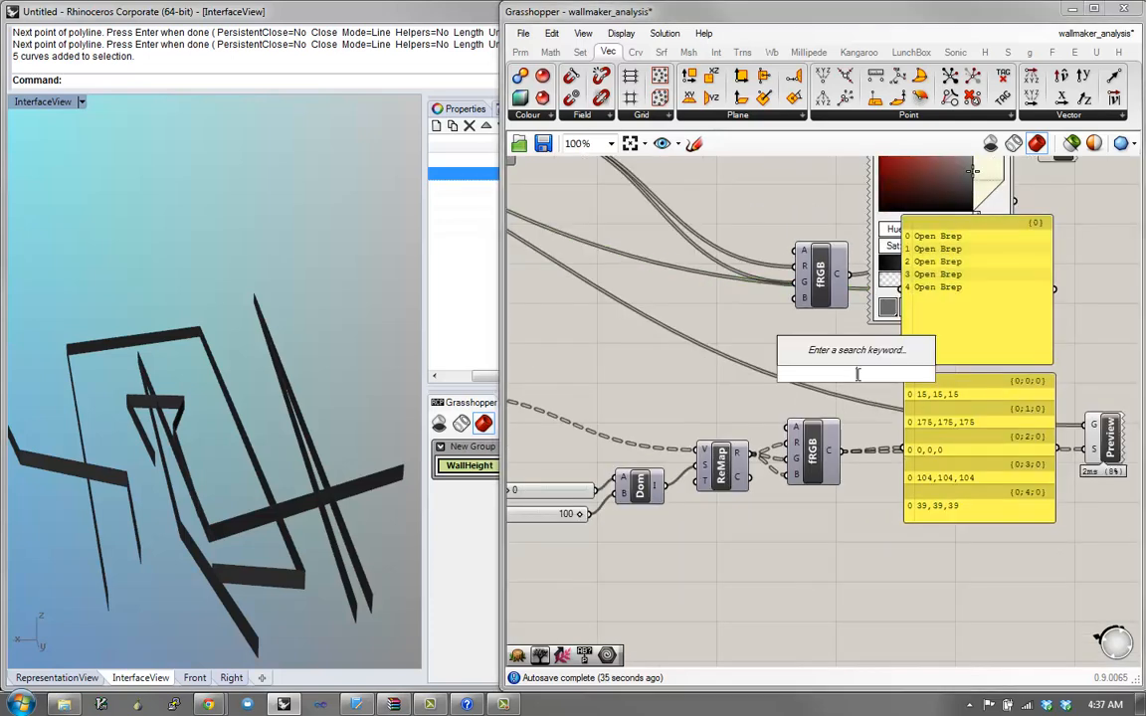
text(param)
key(Return)
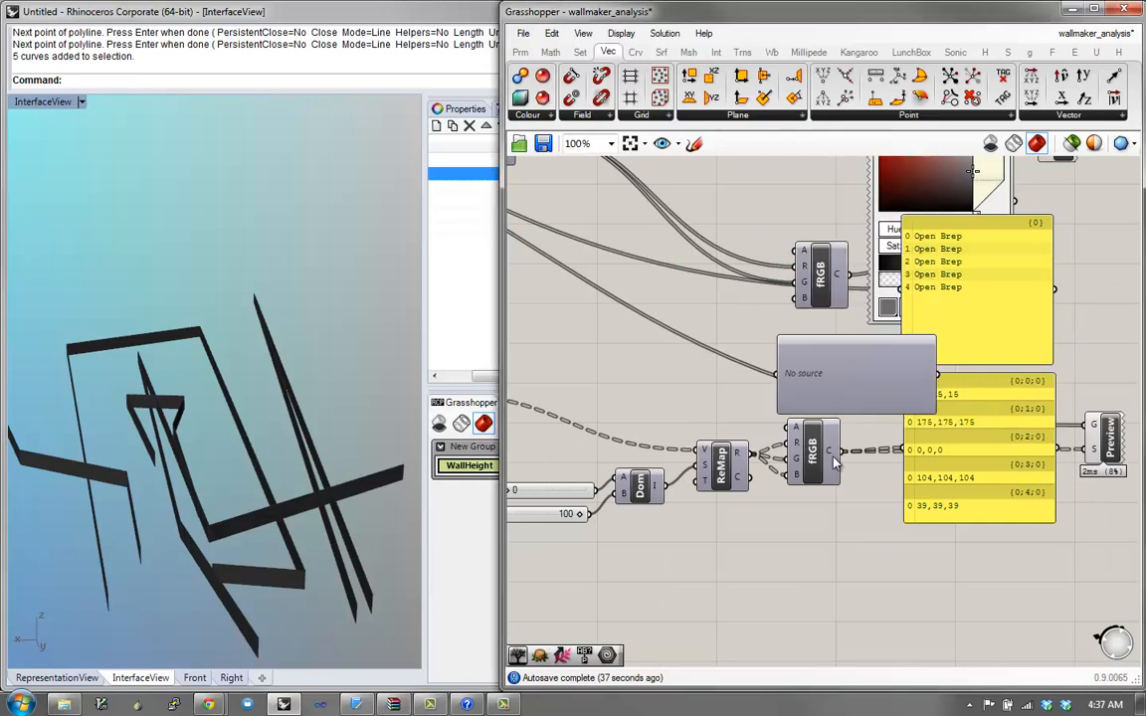
drag(842, 452, 956, 375)
Step: Set up a second Param Viewer between the two panels and feed it the Extr component's geometry output
scroll(941, 372, down, 2)
right_drag(568, 239, 731, 293)
scroll(668, 295, down, 1)
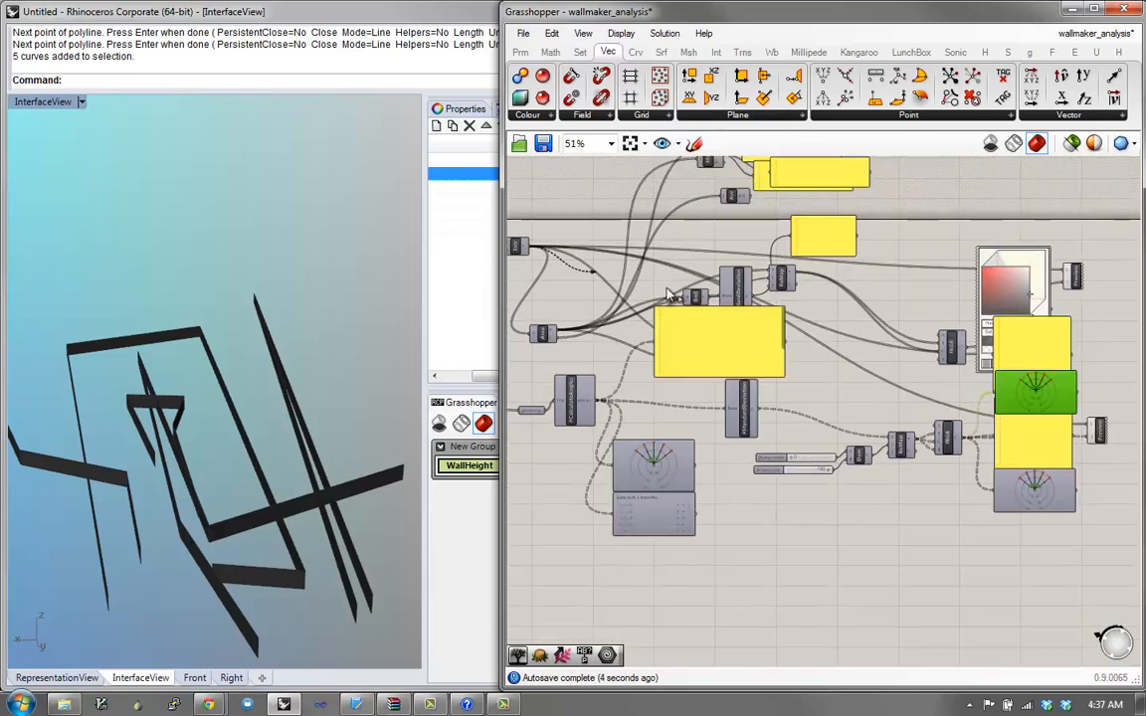
scroll(937, 337, up, 2)
drag(667, 289, 1034, 434)
right_drag(1073, 435, 956, 420)
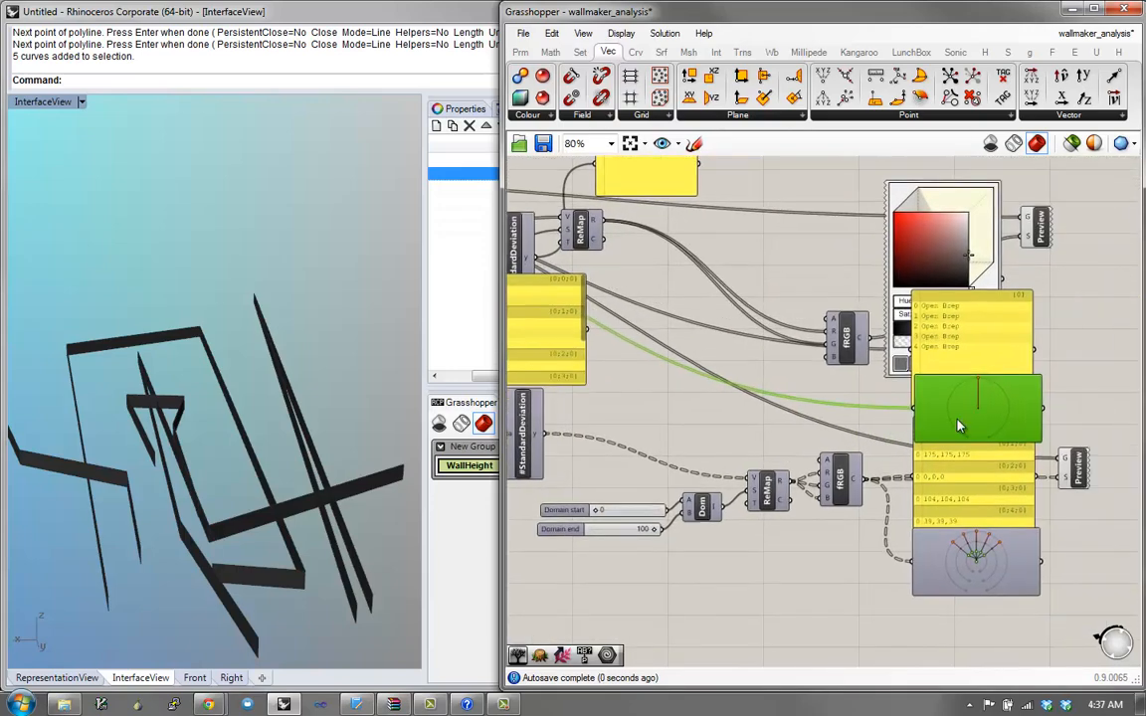
Step: Move the geometry Param Viewer above the lower fRGB component, clear of the colour values list
scroll(958, 423, up, 1)
drag(960, 423, 837, 402)
scroll(843, 403, up, 2)
right_drag(873, 443, 815, 320)
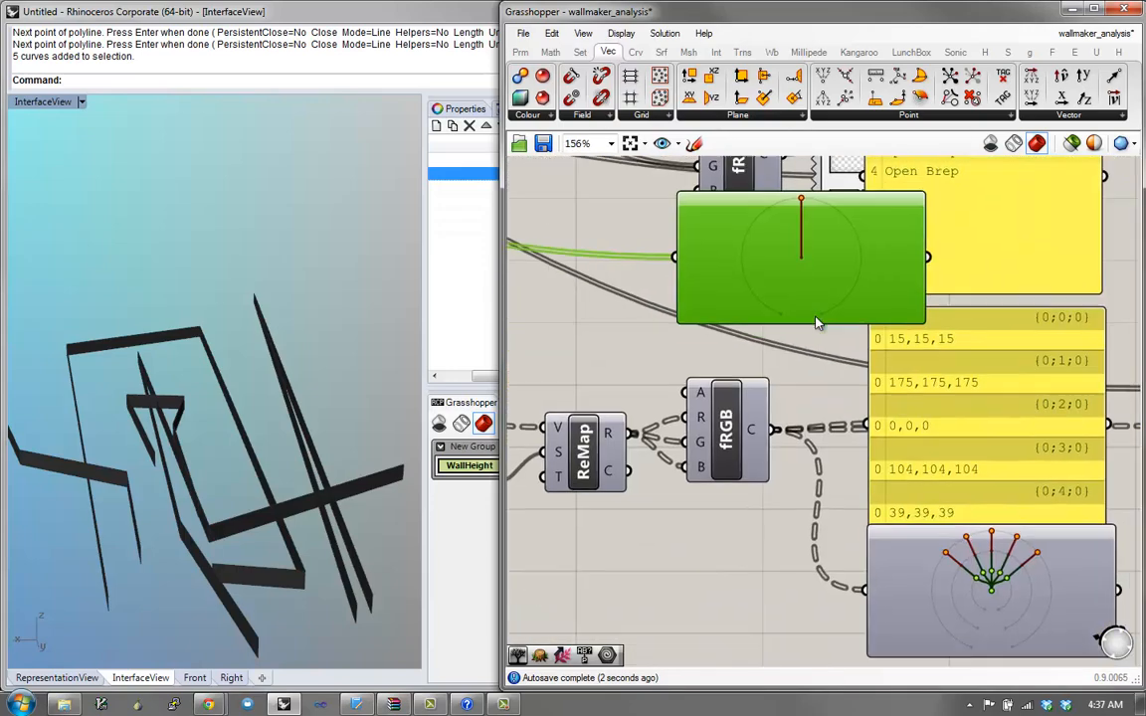
scroll(816, 322, down, 1)
right_drag(939, 433, 828, 463)
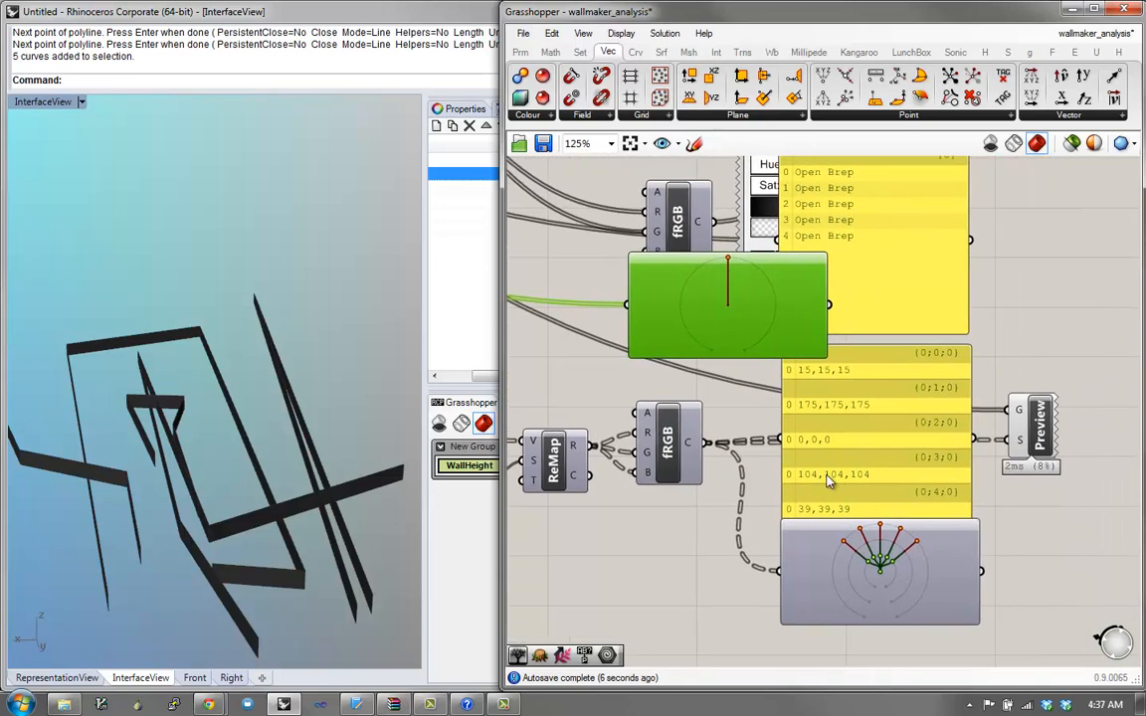
Step: Shift the colour Param Viewer upward over its panel and reposition the geometry viewer to compare both trees
drag(862, 546, 865, 502)
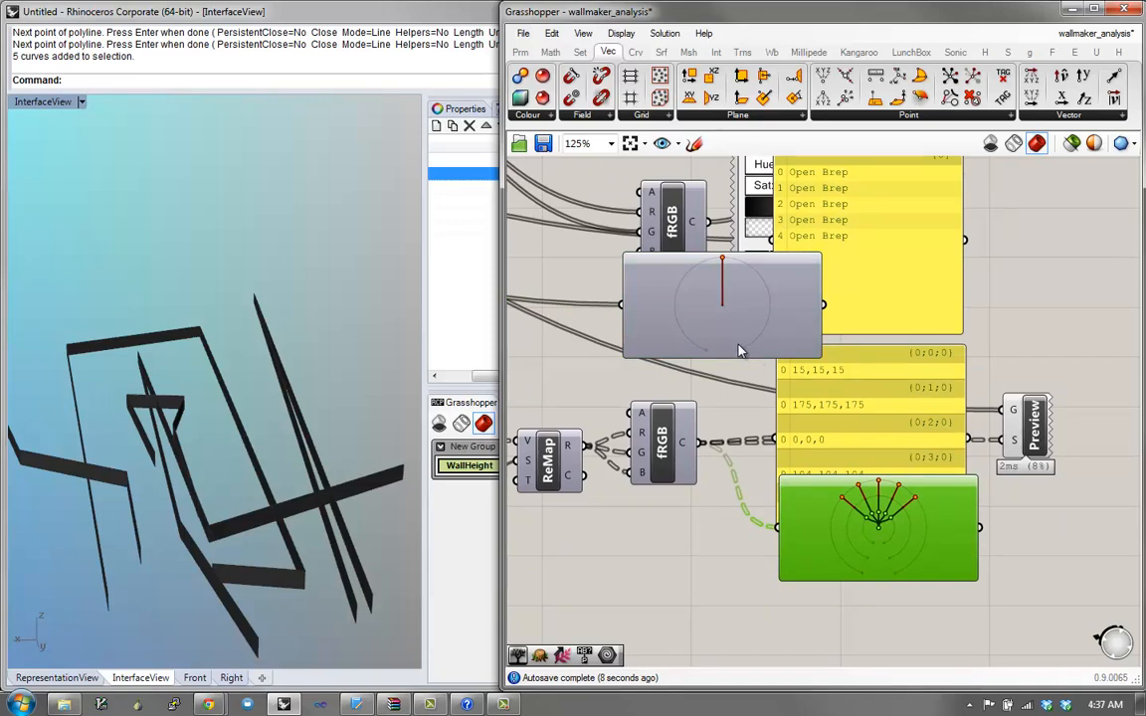
scroll(737, 349, up, 1)
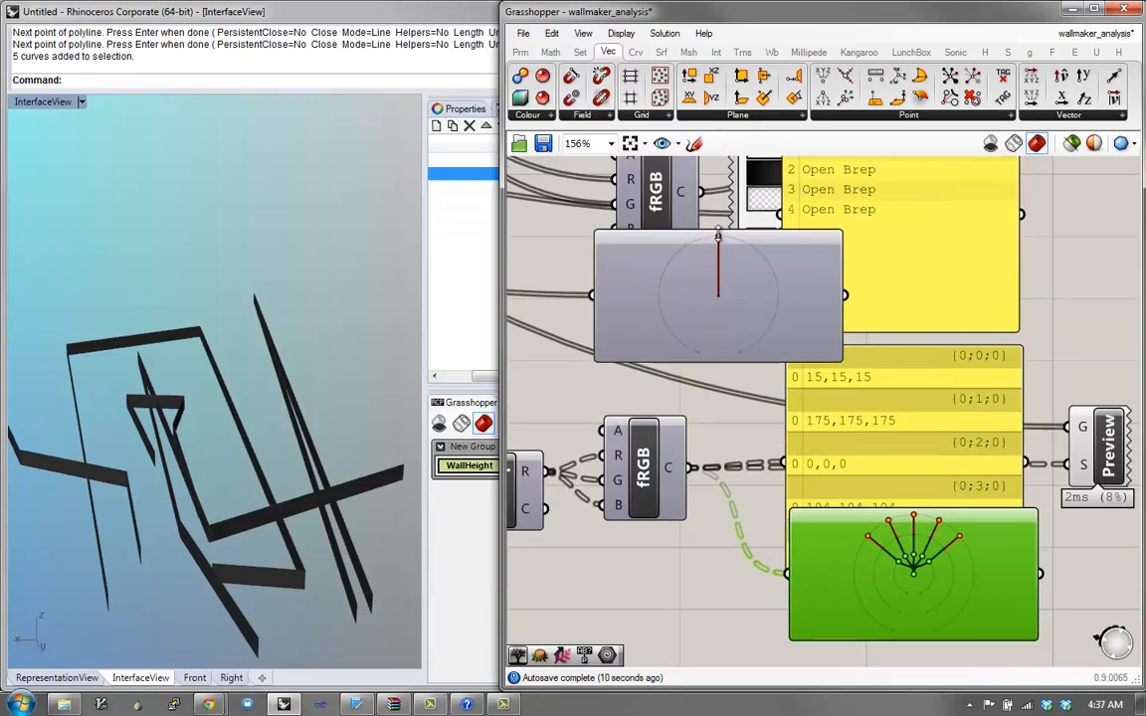
drag(724, 249, 724, 268)
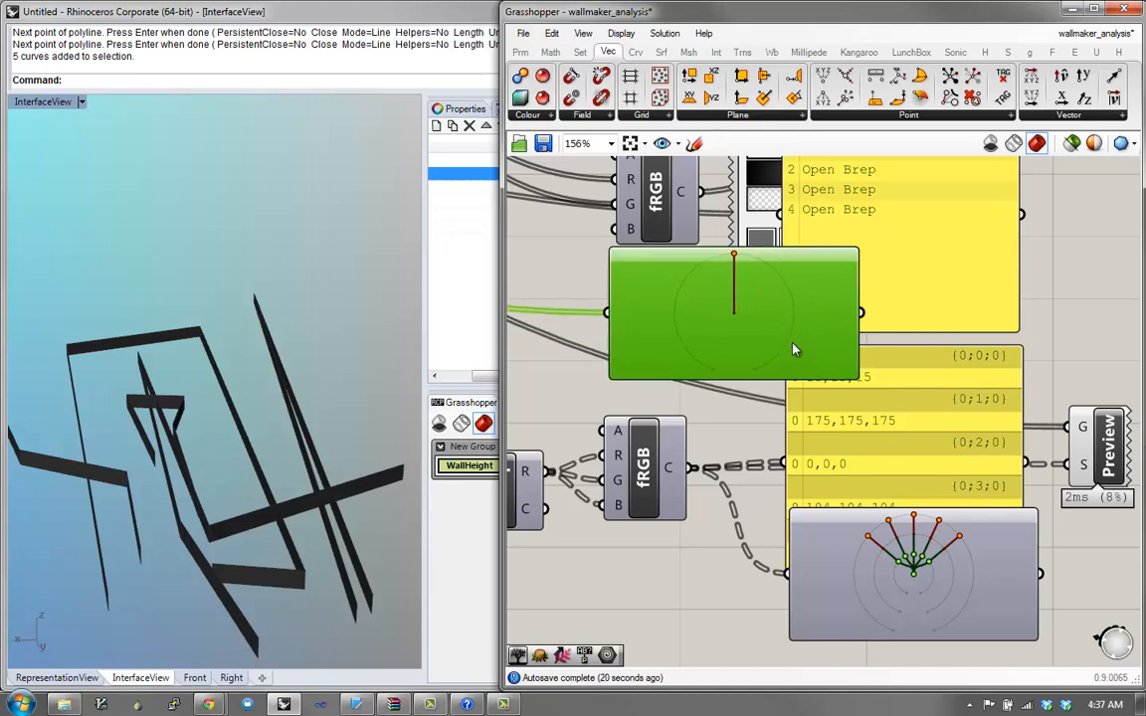
drag(724, 318, 707, 283)
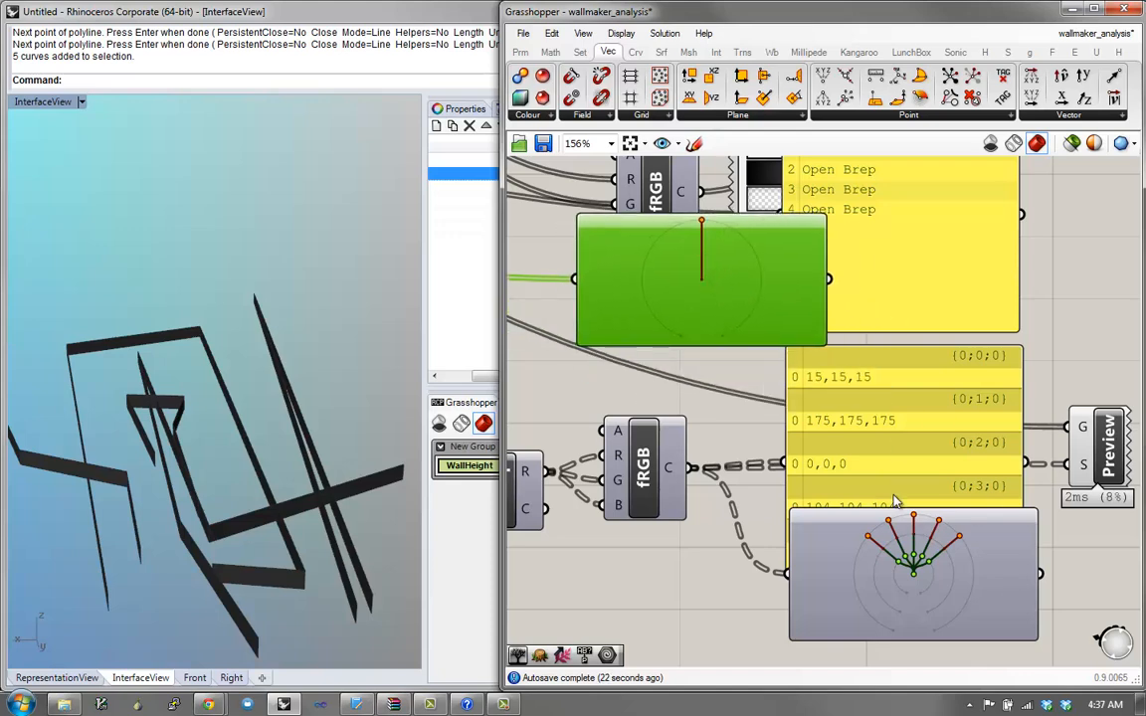
Step: Move the colour Param Viewer down below the colour values panel so that the full list of values is uncovered
drag(874, 537, 892, 547)
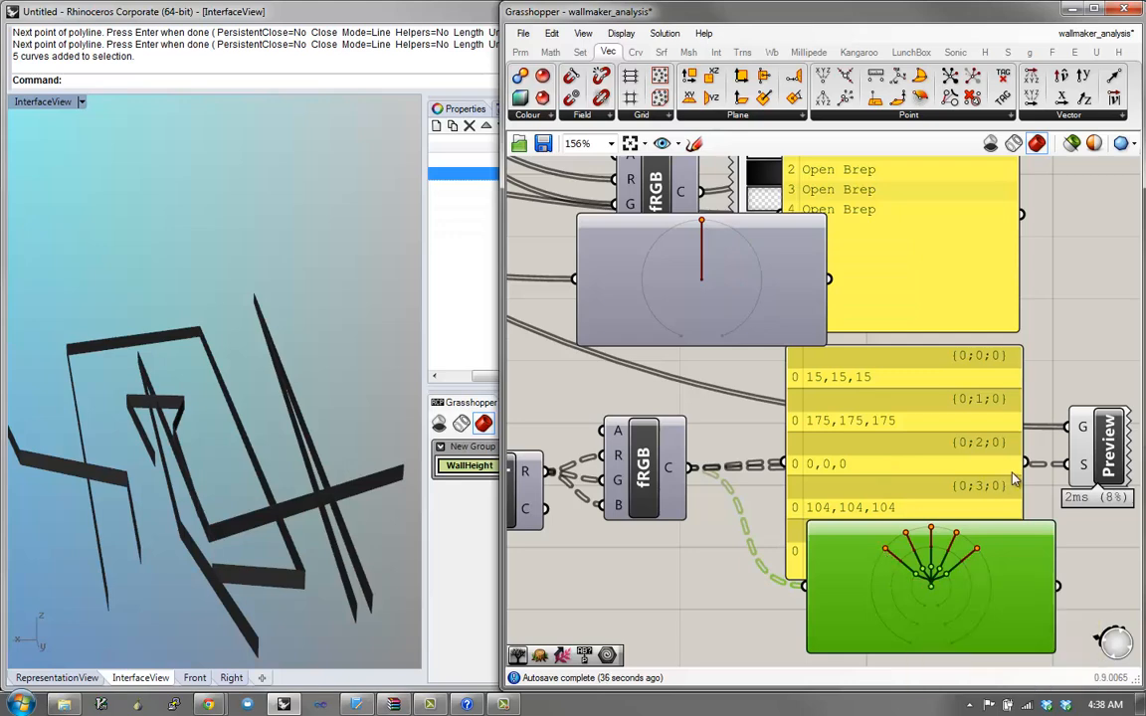
right_drag(1088, 453, 1013, 451)
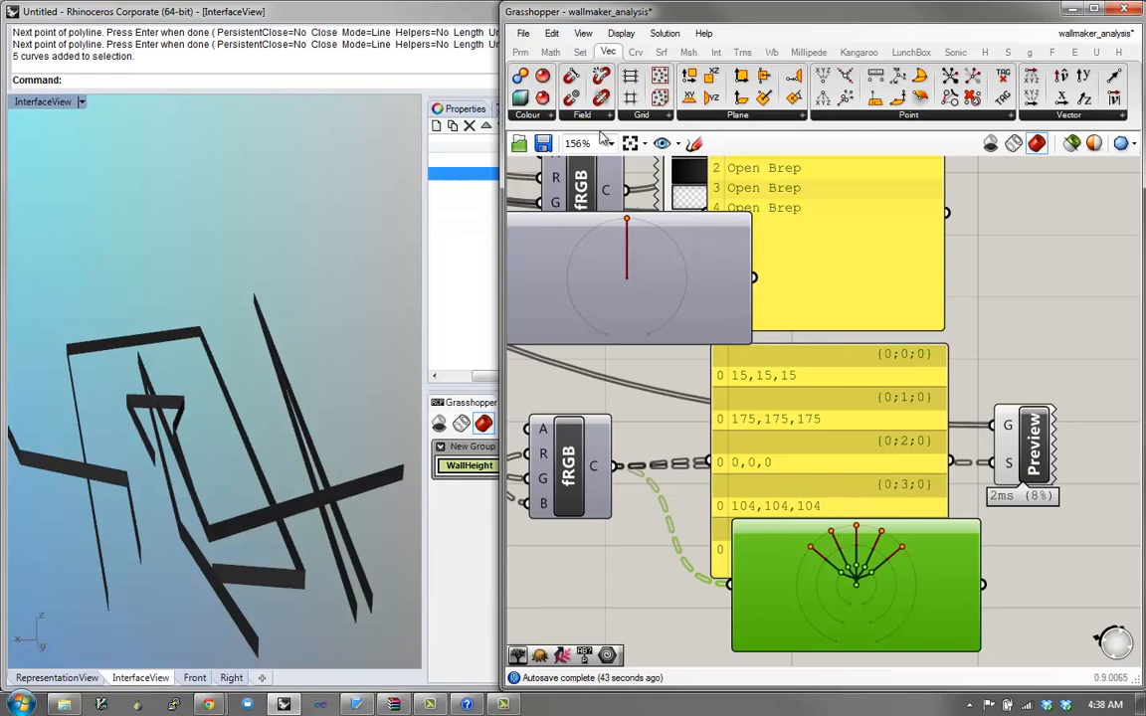
scroll(916, 323, down, 2)
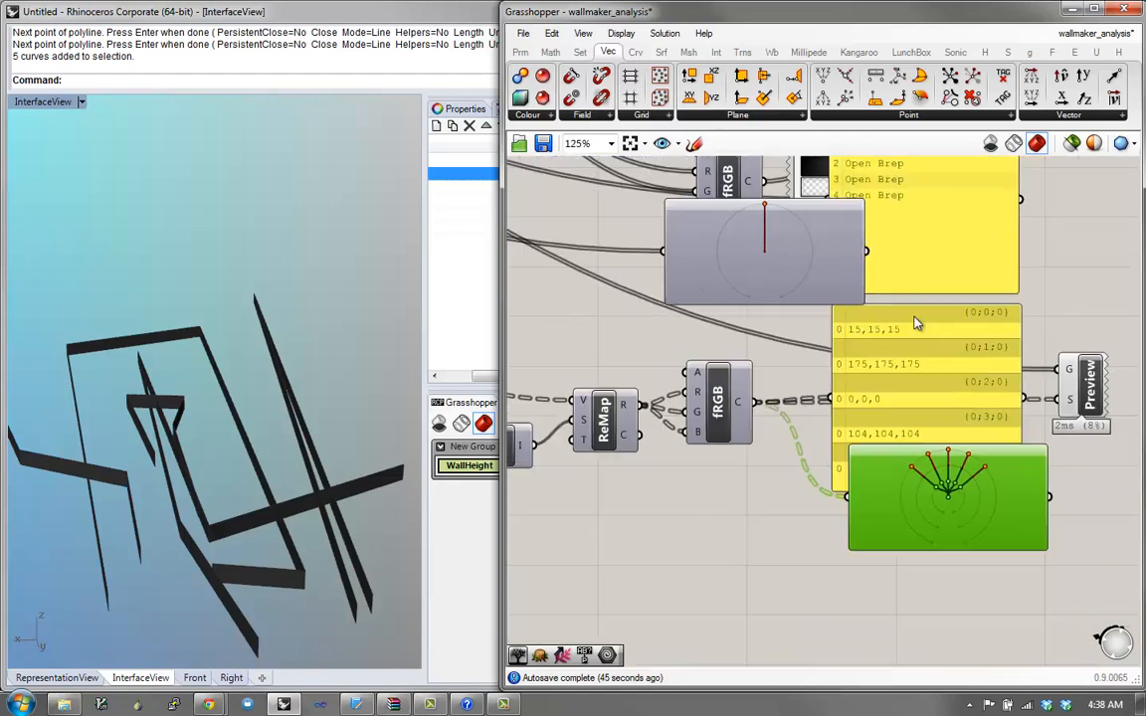
drag(945, 500, 934, 572)
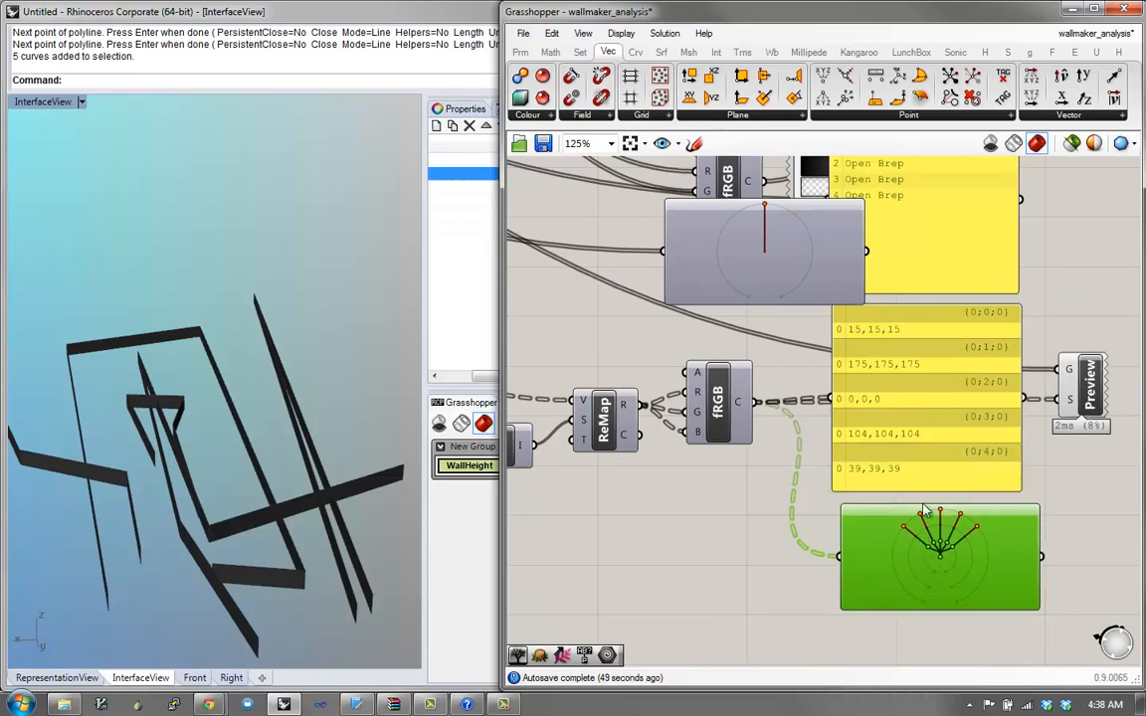
right_drag(1073, 380, 1037, 398)
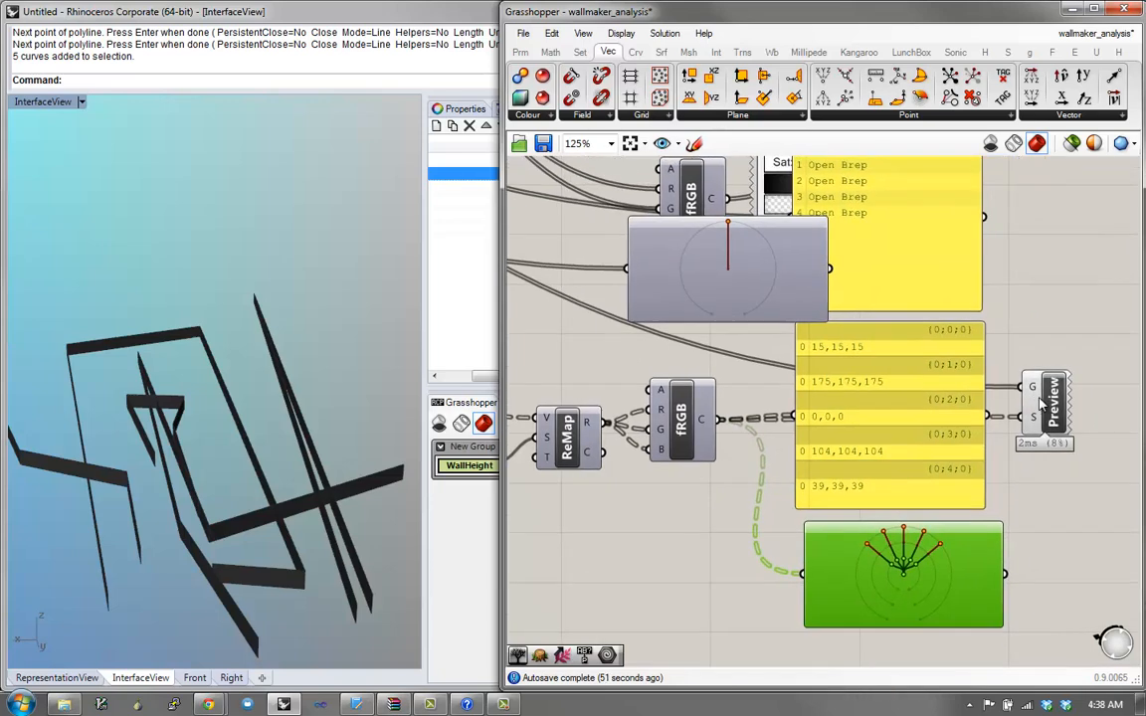
Step: Spread out the lower Preview component, the colour values panel and the geometry Param Viewer to leave room between them
drag(1038, 400, 1052, 368)
drag(933, 410, 946, 403)
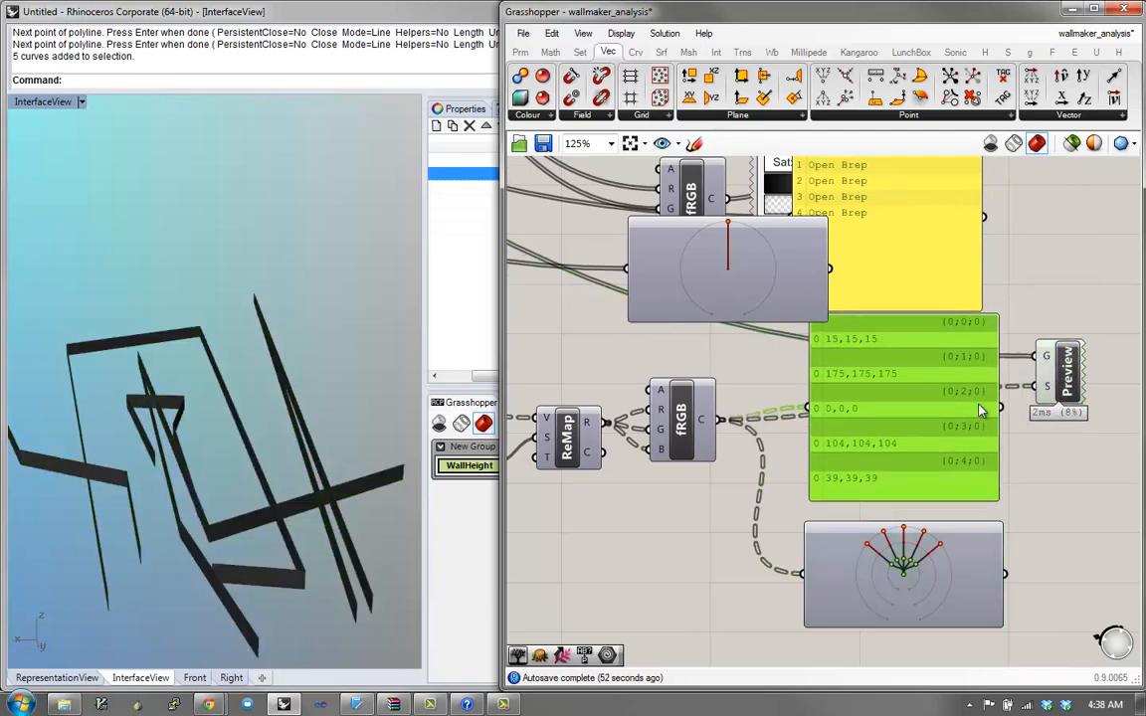
click(724, 297)
drag(724, 297, 659, 302)
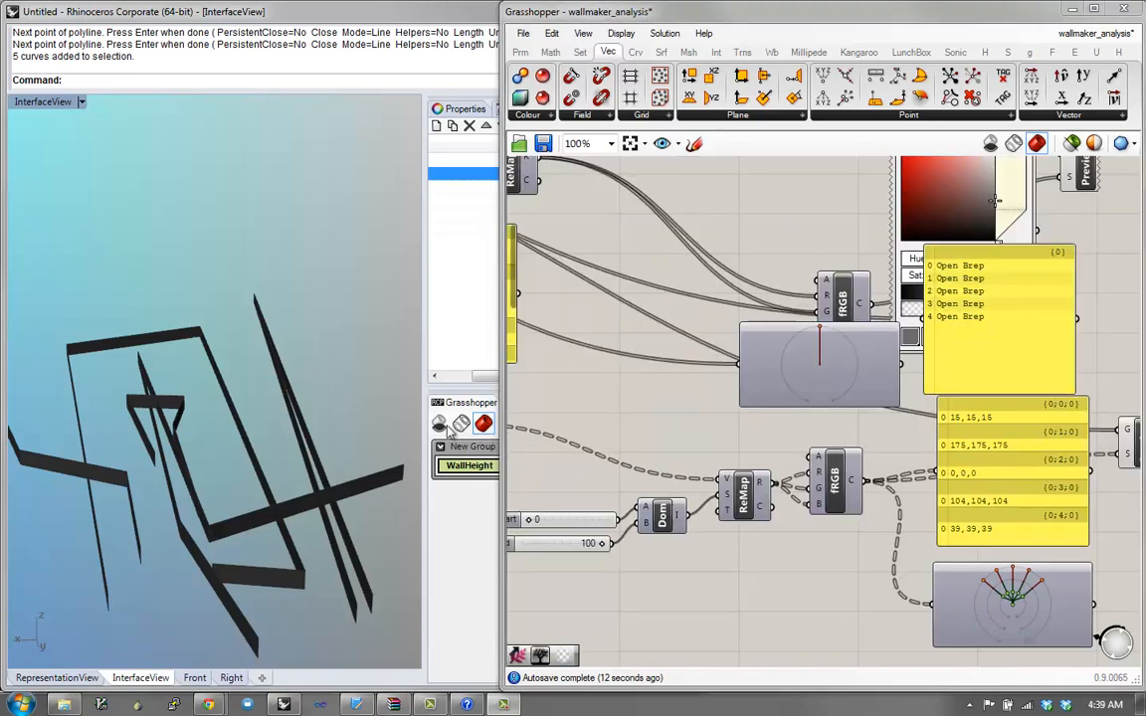
right_click(774, 354)
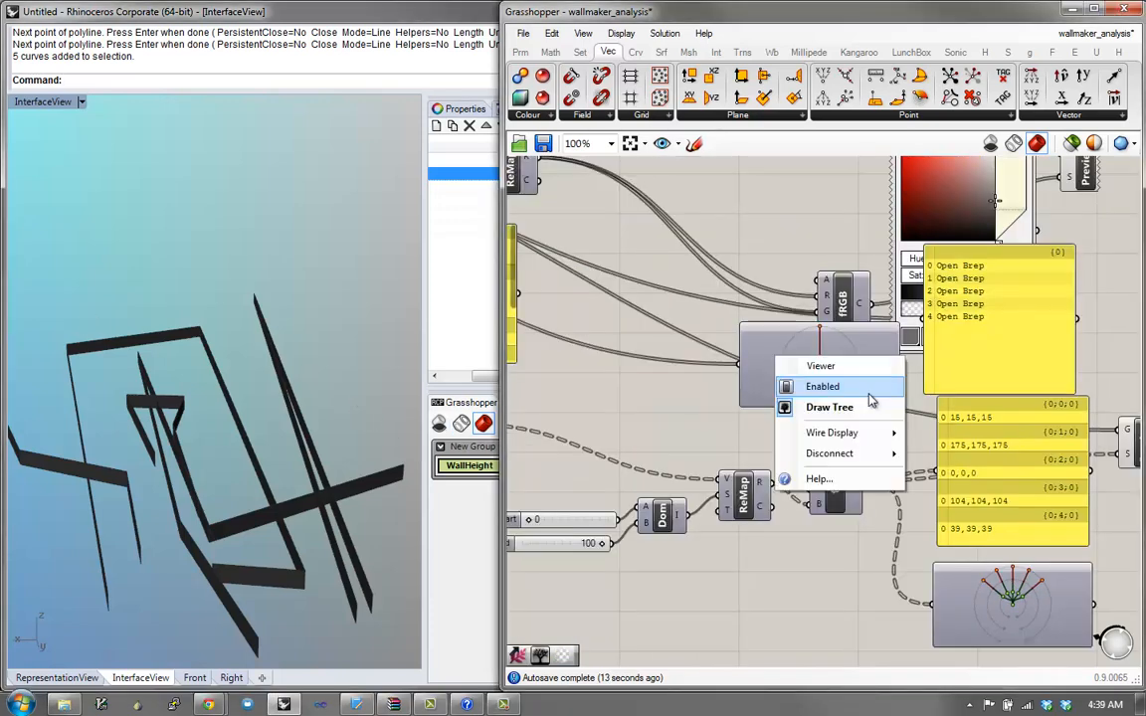
drag(689, 335, 893, 444)
right_drag(895, 449, 804, 437)
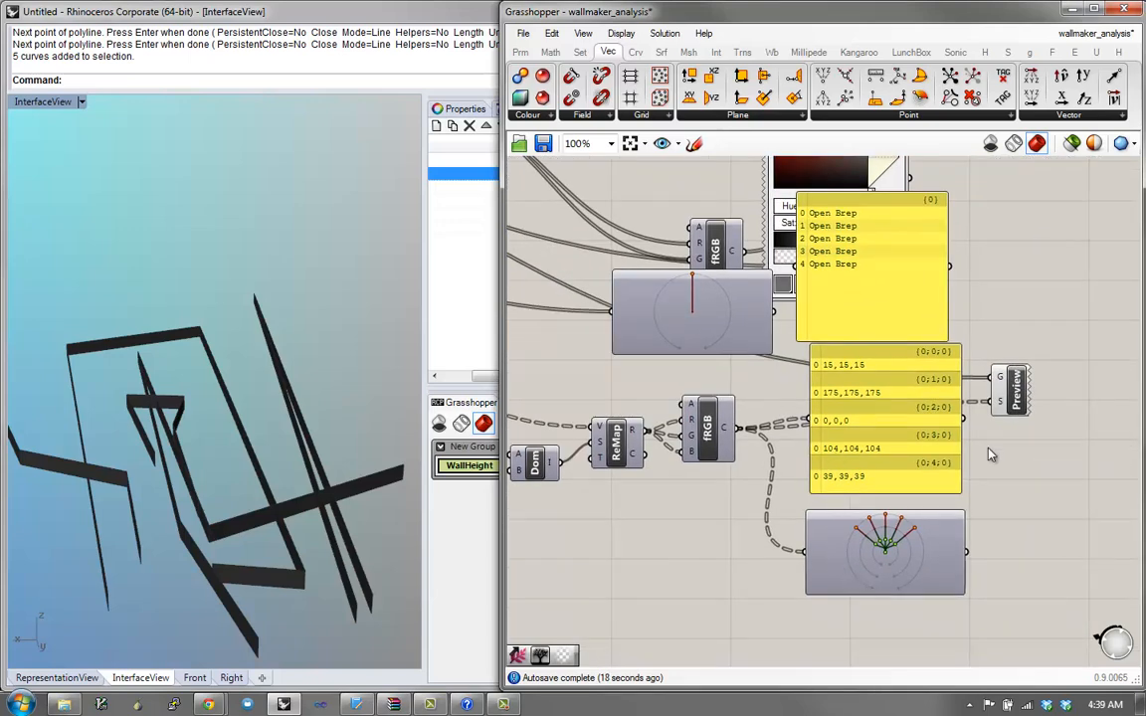
drag(1014, 405, 1042, 415)
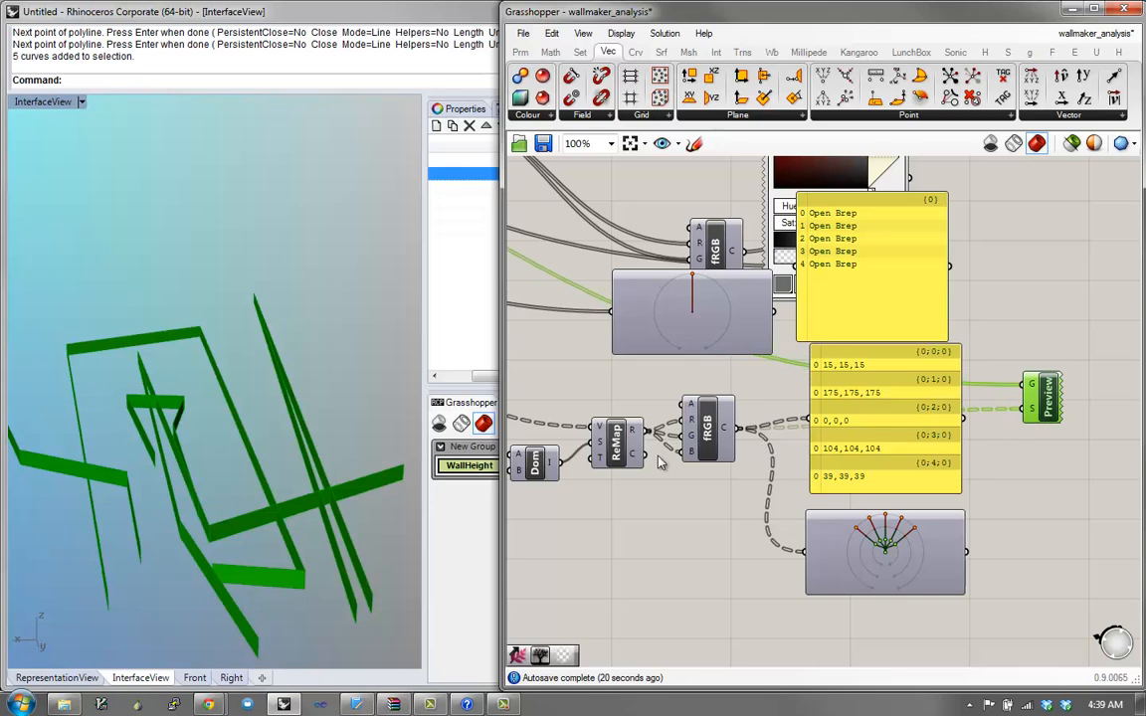
Step: Add a Flatten Tree component beside the lower fRGB component and feed it the fRGB's C output
right_click(725, 433)
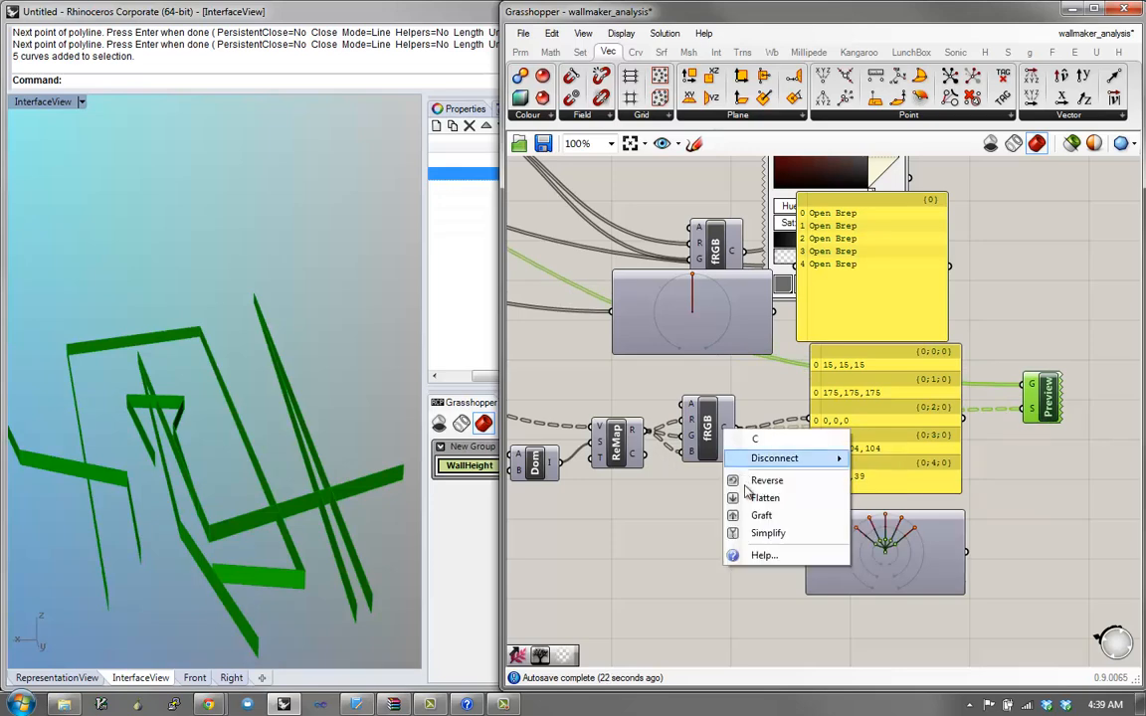
double_click(766, 398)
text(flatt)
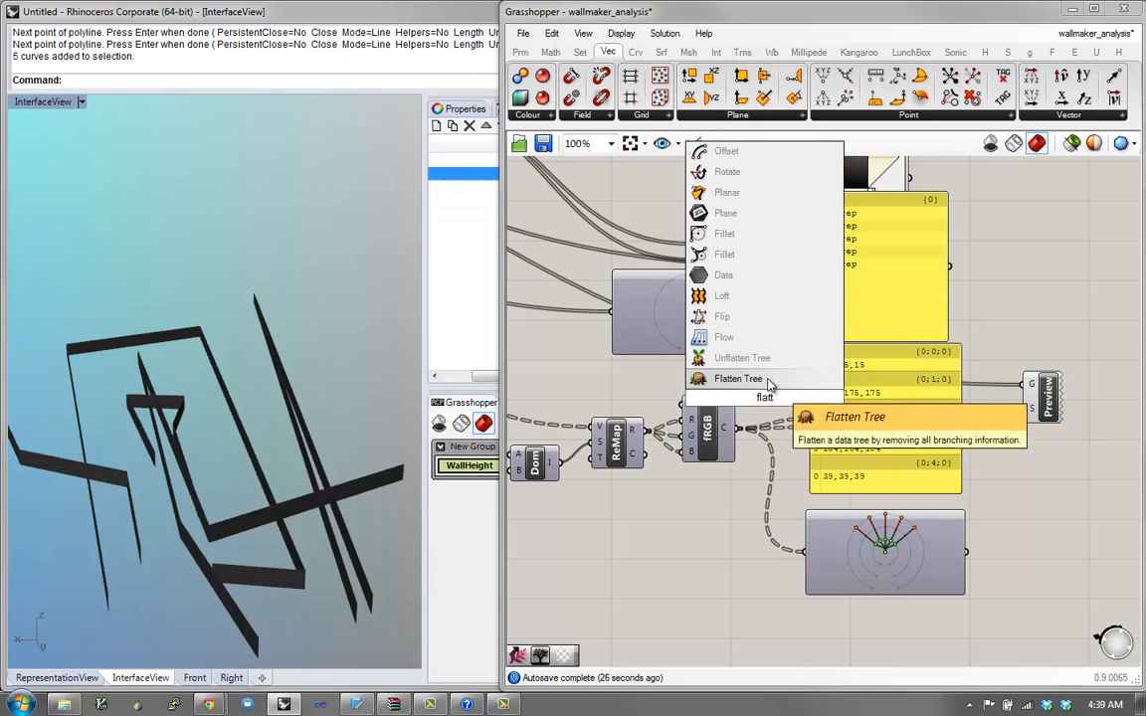
click(770, 381)
mouse_move(738, 428)
mouse_down()
mouse_move(741, 387)
mouse_move(740, 429)
mouse_up()
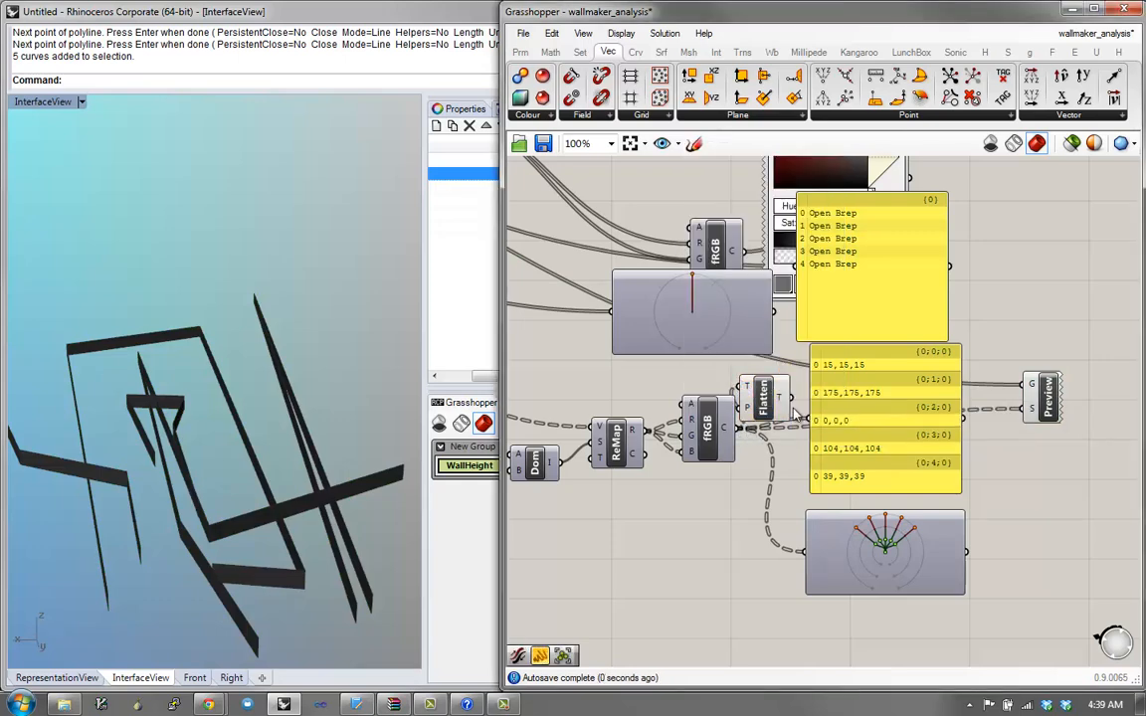
Step: Connect the Flatten output to the colour values panel and rearrange the Flatten component, panel and colour Param Viewer
drag(792, 398, 811, 419)
drag(875, 448, 915, 444)
drag(899, 545, 953, 543)
drag(902, 443, 920, 455)
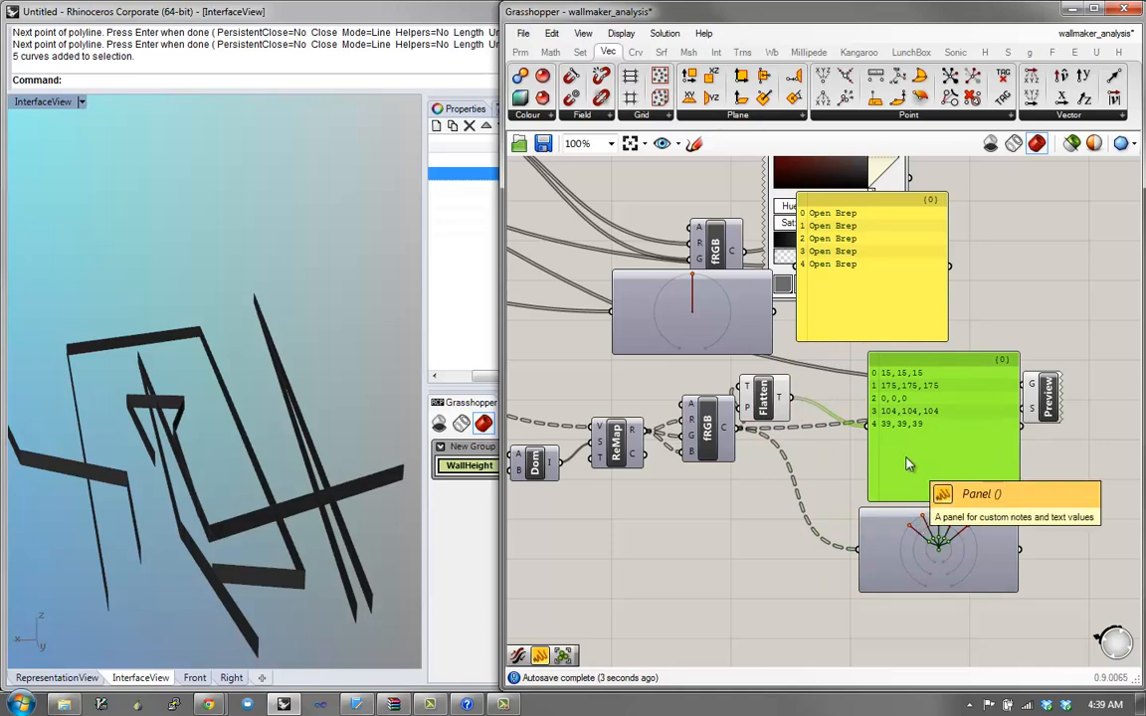
drag(748, 408, 772, 436)
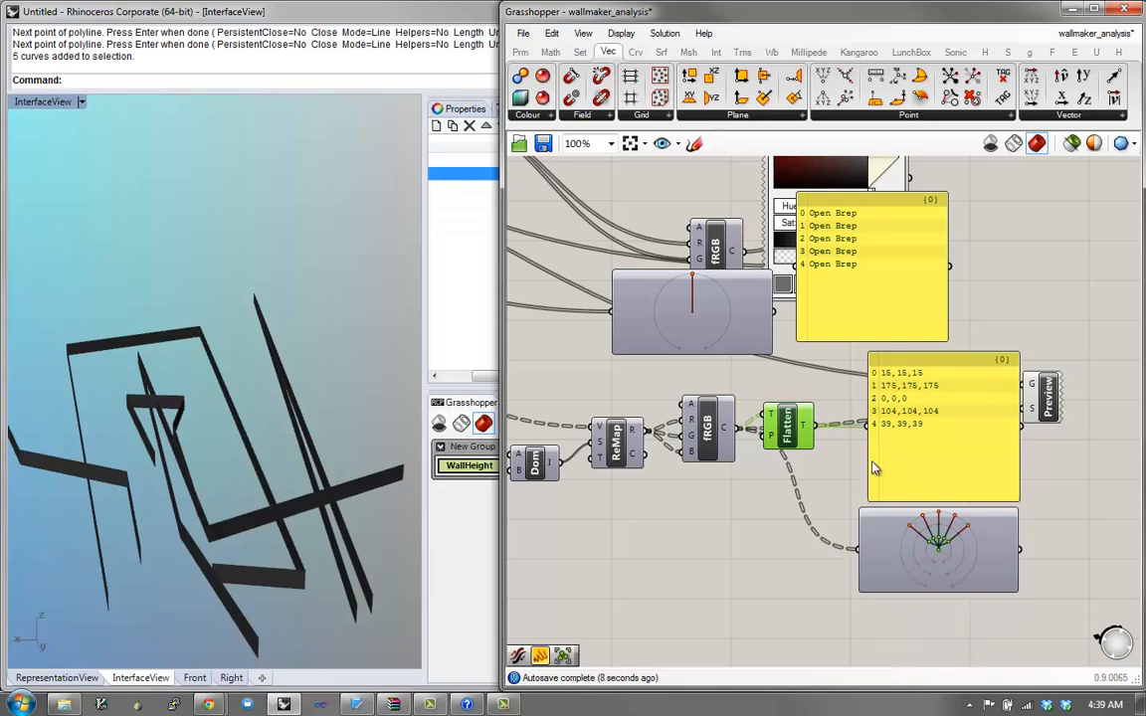
drag(929, 365, 920, 422)
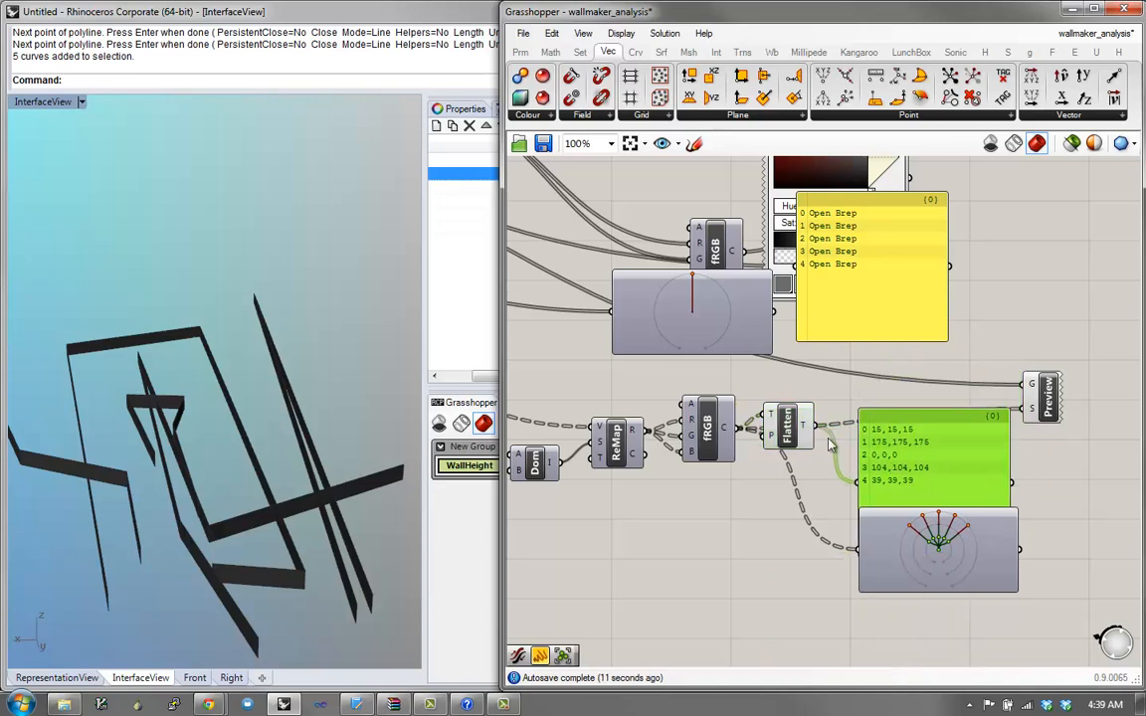
Step: Feed the lower Preview's S input from the Flatten output and undo the last polyline in Rhino
drag(1045, 395, 1054, 370)
click(1053, 311)
right_drag(285, 470, 156, 460)
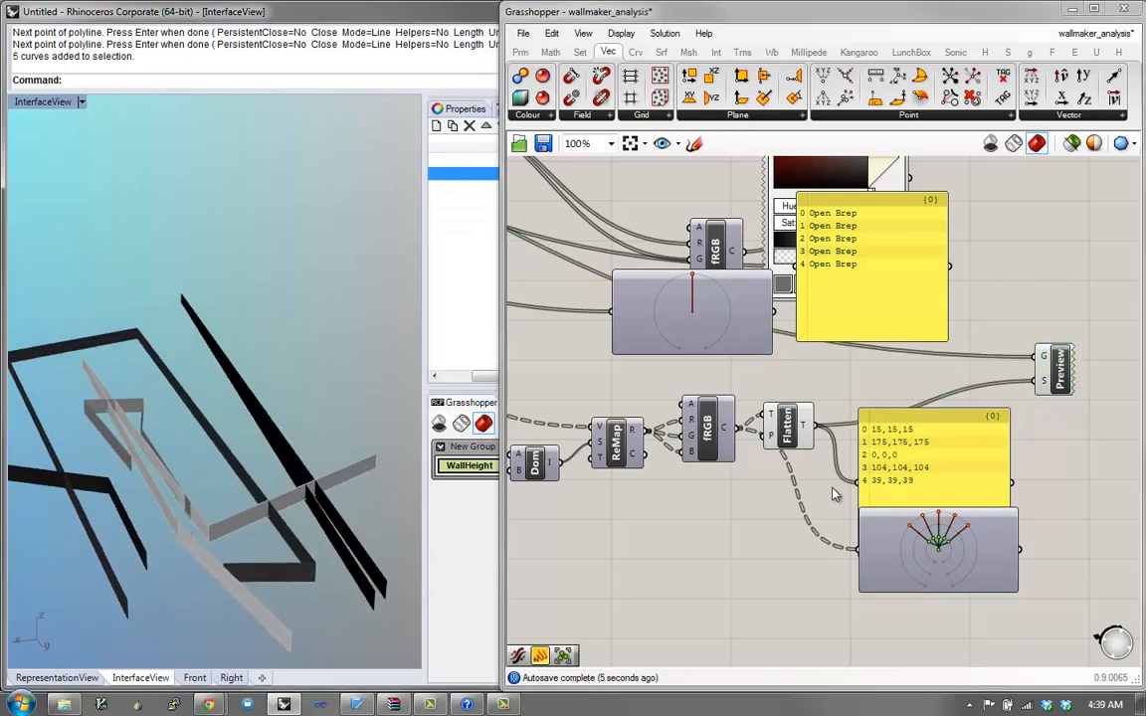
key(ctrl+z)
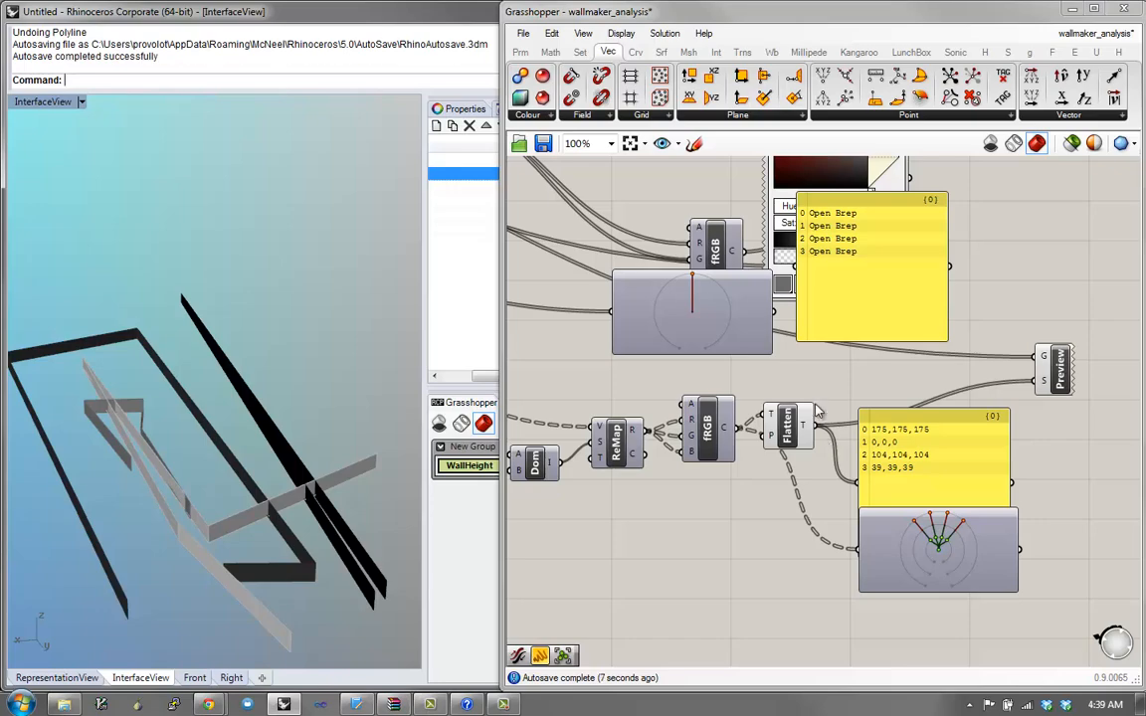
scroll(827, 443, down, 4)
right_drag(766, 454, 739, 392)
right_drag(1109, 451, 975, 426)
scroll(975, 426, up, 2)
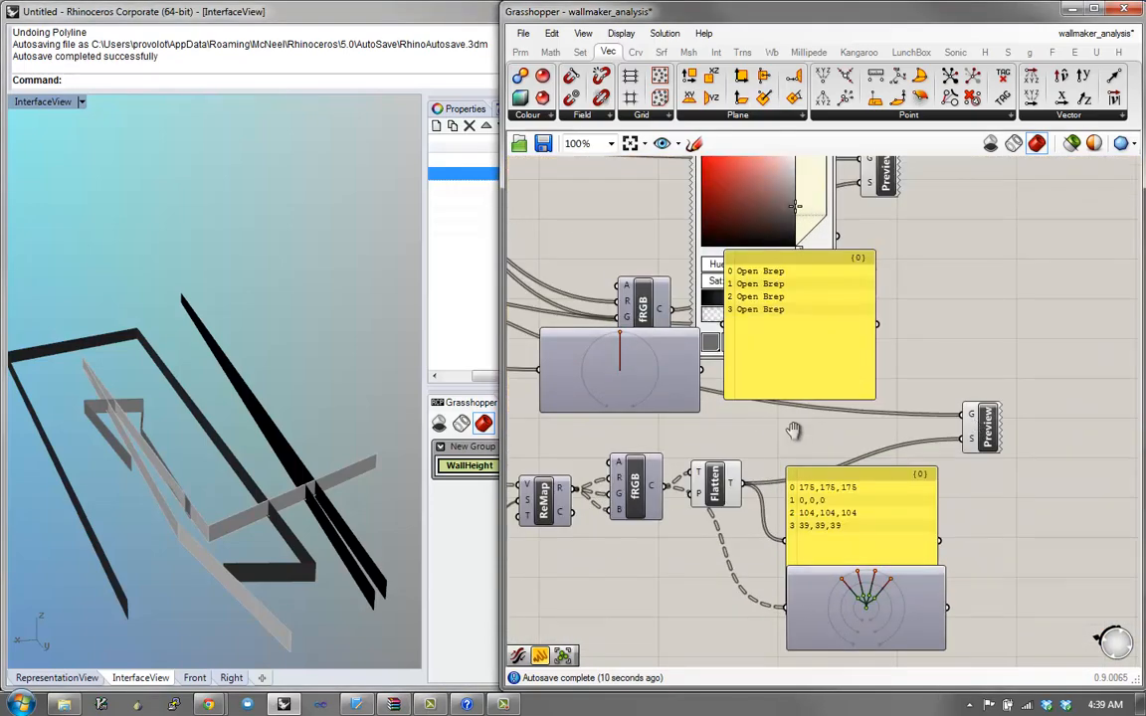
right_drag(512, 383, 696, 438)
double_click(696, 439)
text(gar)
click(734, 503)
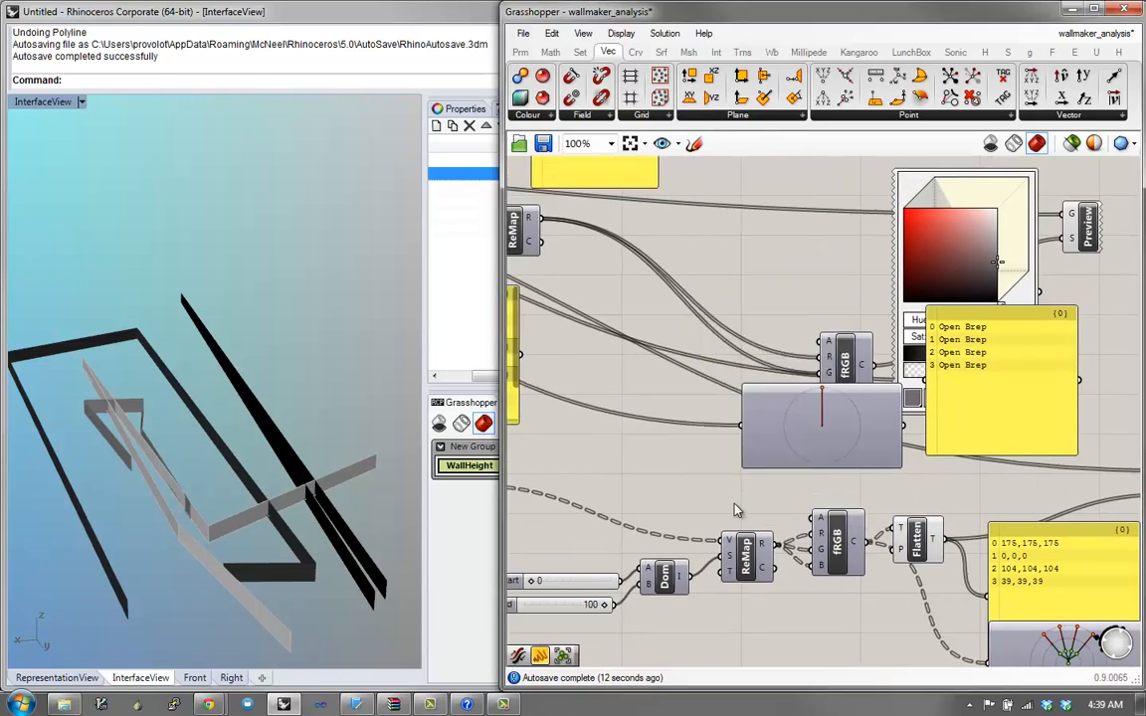
Step: Add a Graft Tree component above the lower ReMap and connect the Extr component's geometry output to it
double_click(734, 503)
text(graf)
click(705, 486)
right_drag(724, 497, 969, 500)
scroll(847, 503, down, 2)
drag(969, 501, 1018, 532)
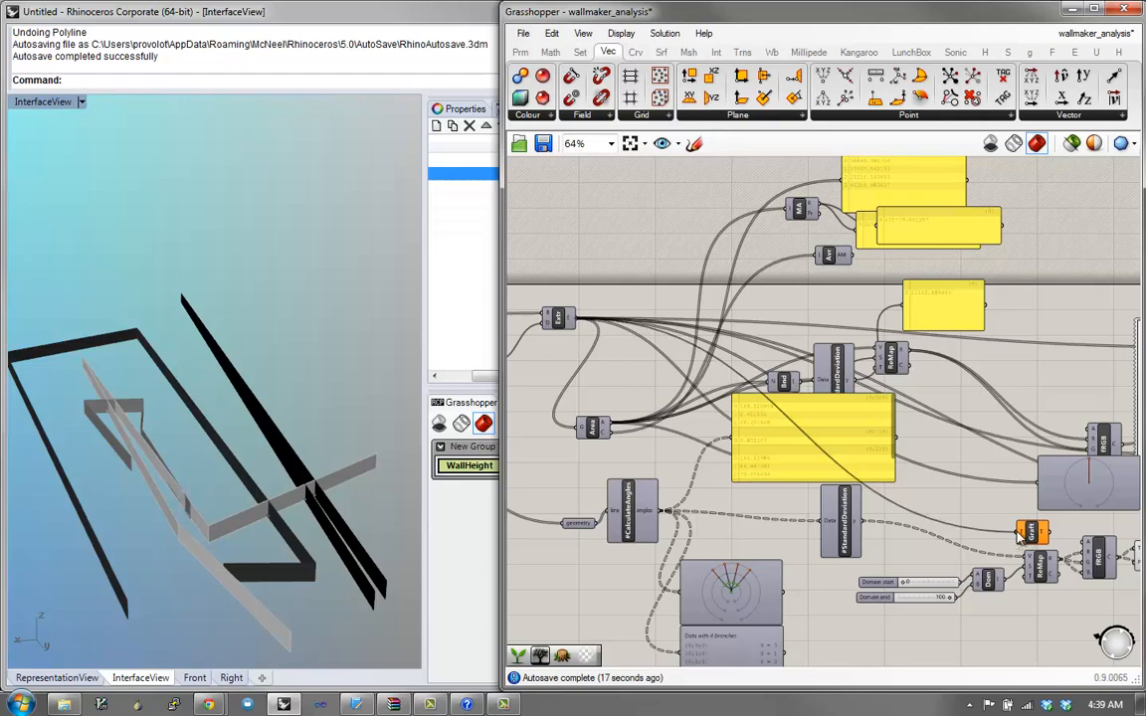
Step: Place the Graft component below the geometry Param Viewer and connect its output to the panel listing the Open Breps
right_drag(1047, 533, 776, 511)
scroll(776, 510, up, 1)
drag(763, 512, 897, 486)
scroll(905, 483, up, 3)
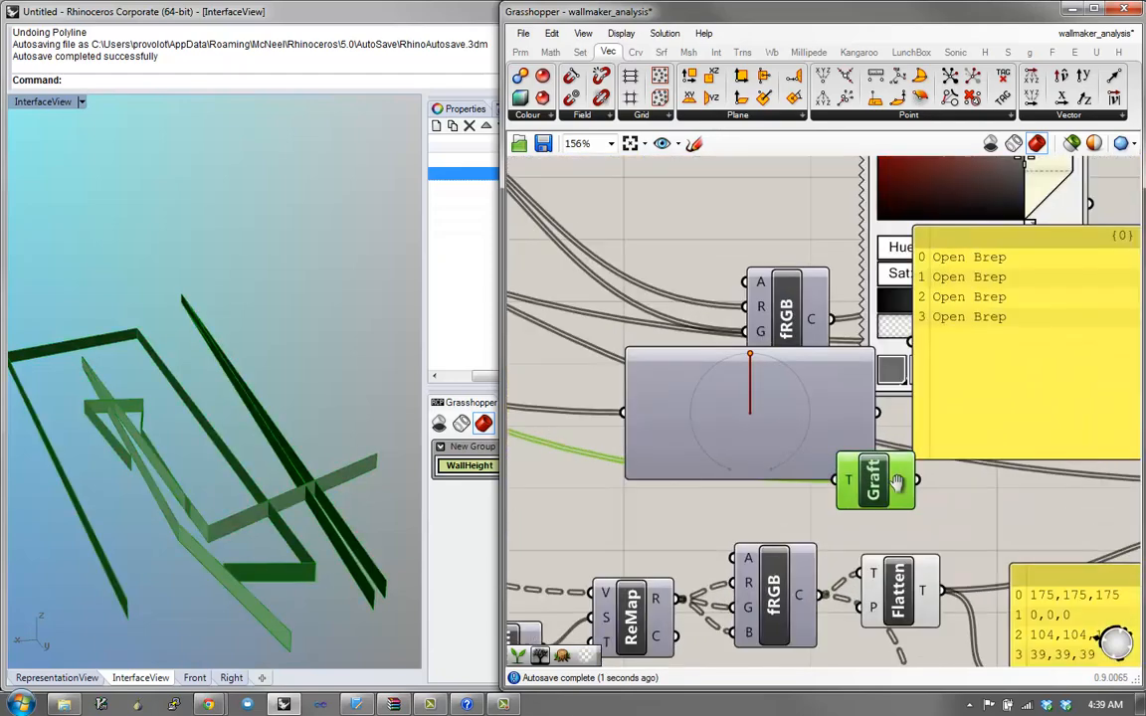
right_drag(905, 483, 803, 501)
right_drag(880, 376, 810, 398)
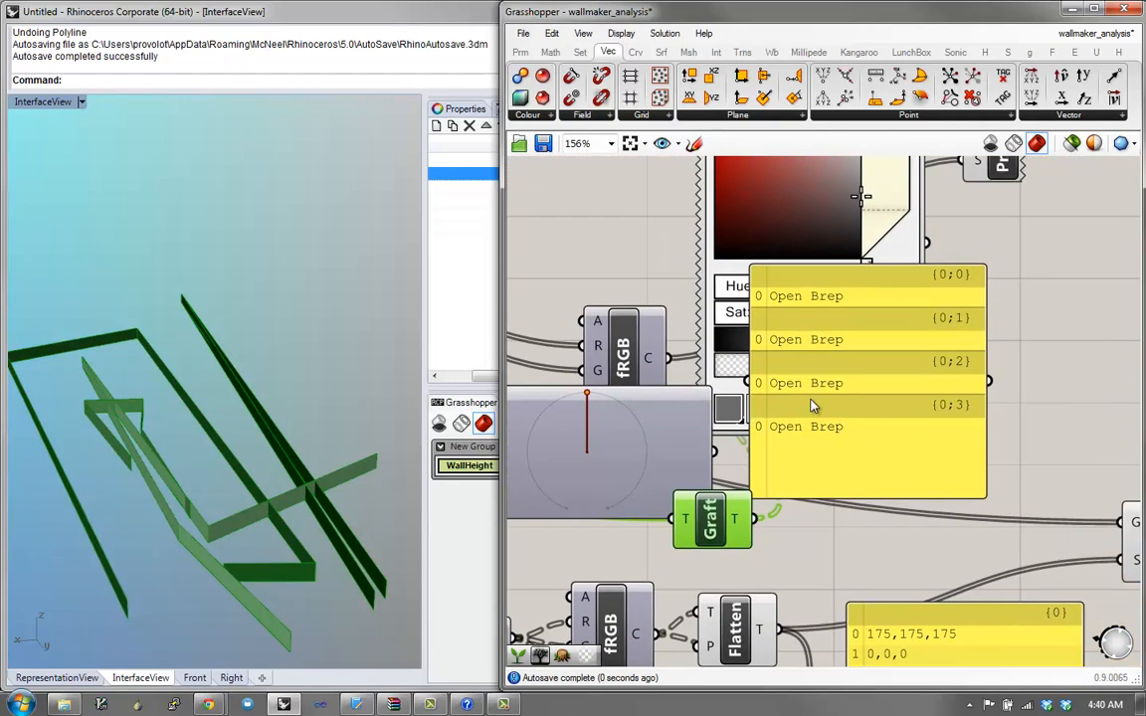
drag(812, 307, 876, 286)
scroll(861, 425, down, 2)
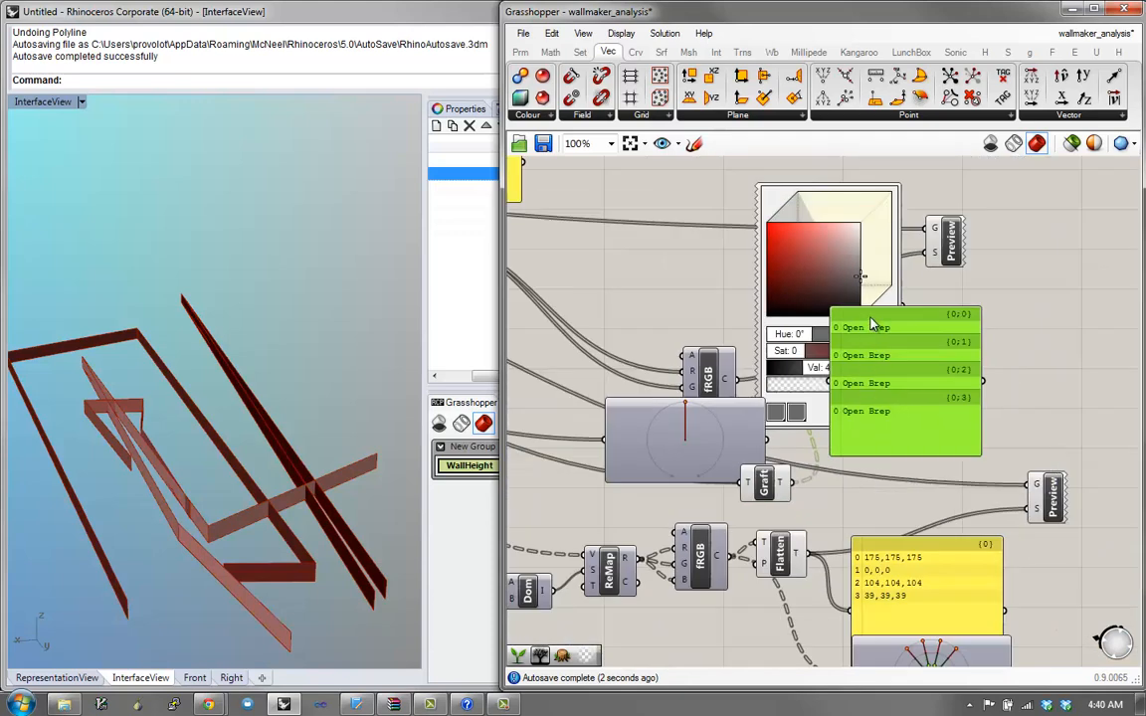
Step: Move the geometry Param Viewer over the Open Brep panel and feed it the Graft output to examine the branch paths
right_drag(857, 477, 865, 428)
click(686, 407)
drag(686, 408, 887, 395)
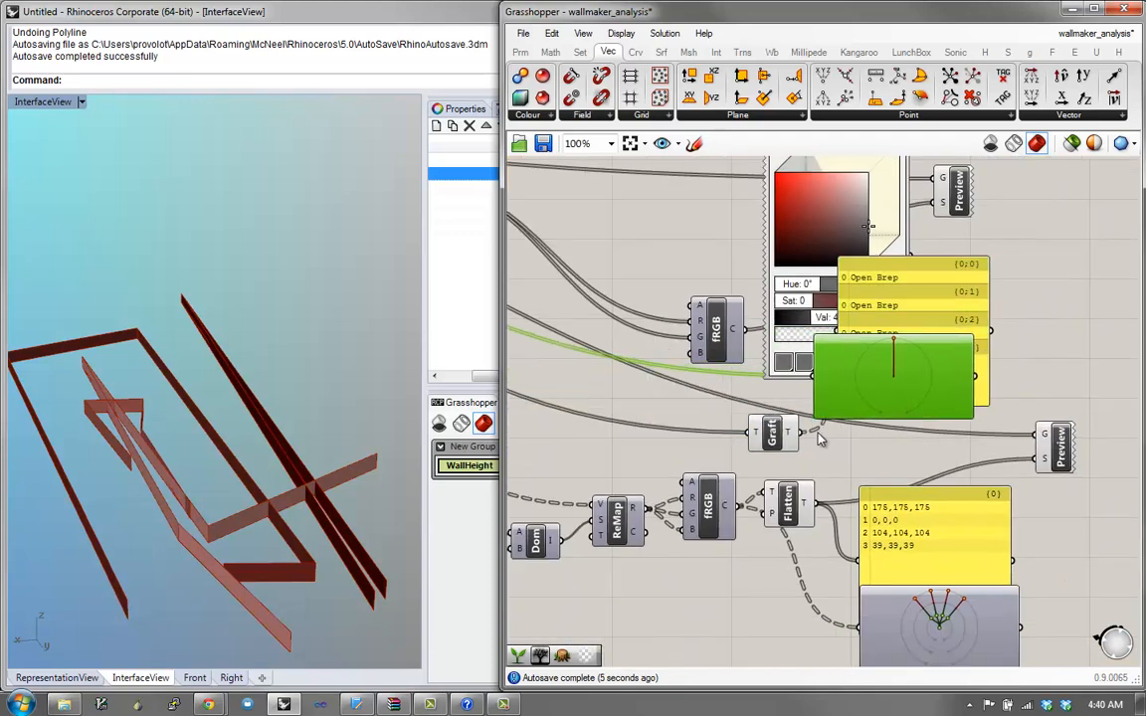
drag(804, 433, 812, 376)
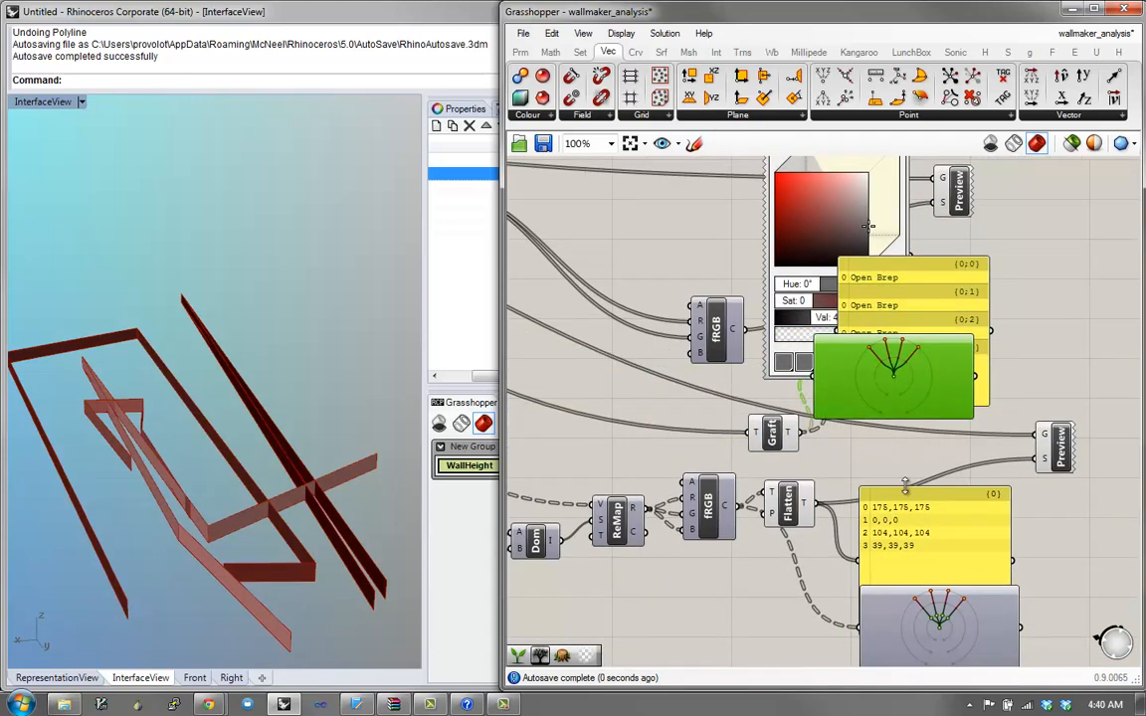
scroll(892, 370, up, 6)
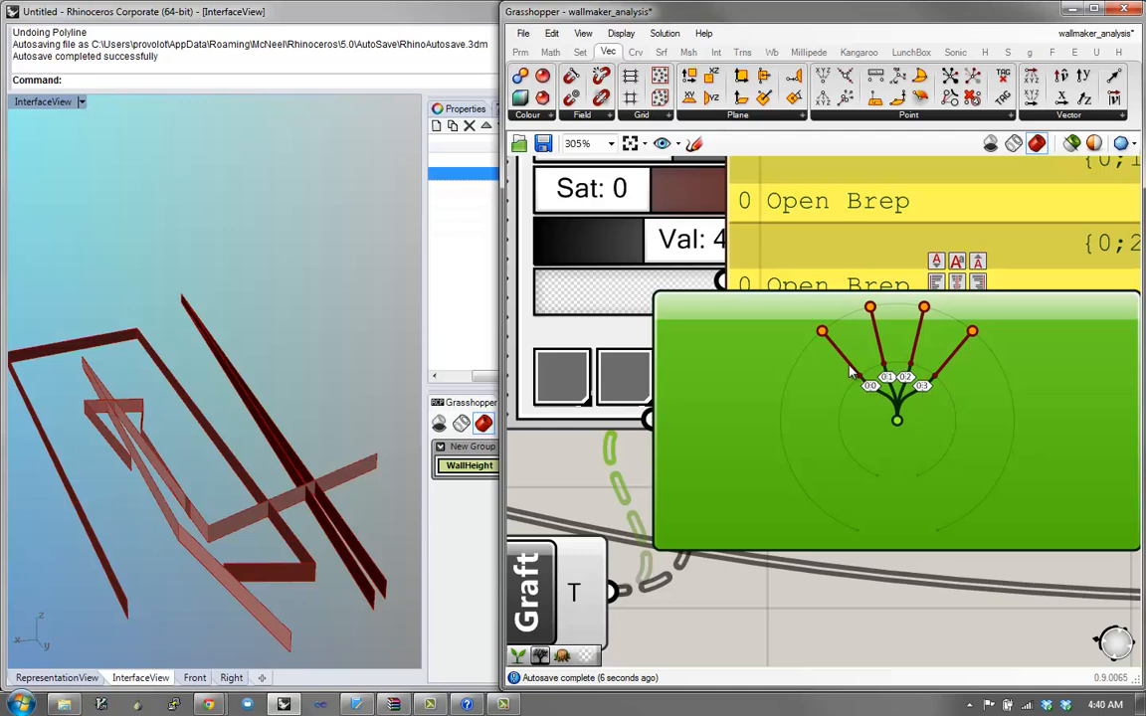
scroll(980, 358, down, 1)
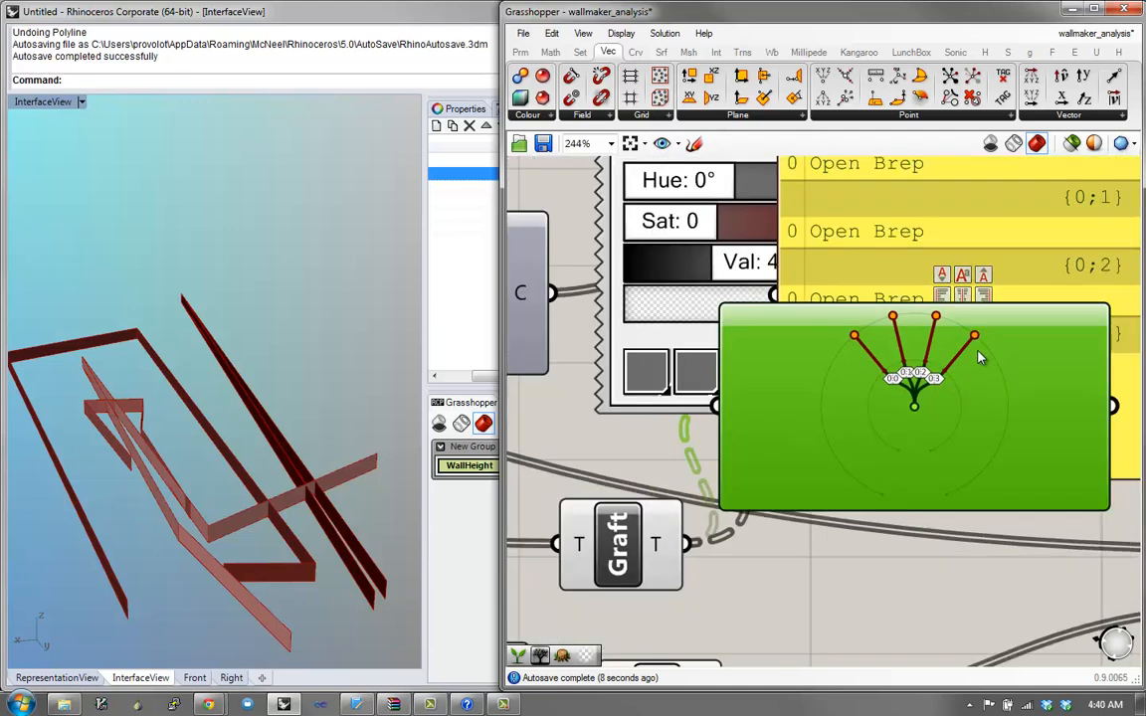
scroll(979, 358, up, 3)
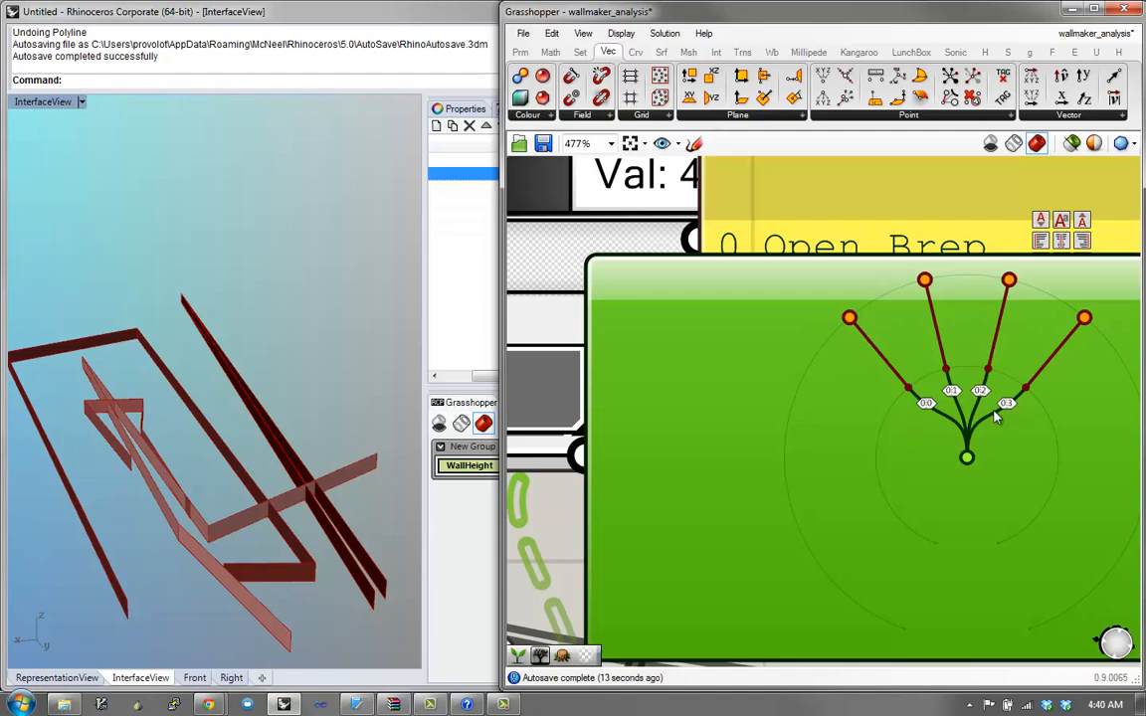
scroll(990, 461, down, 5)
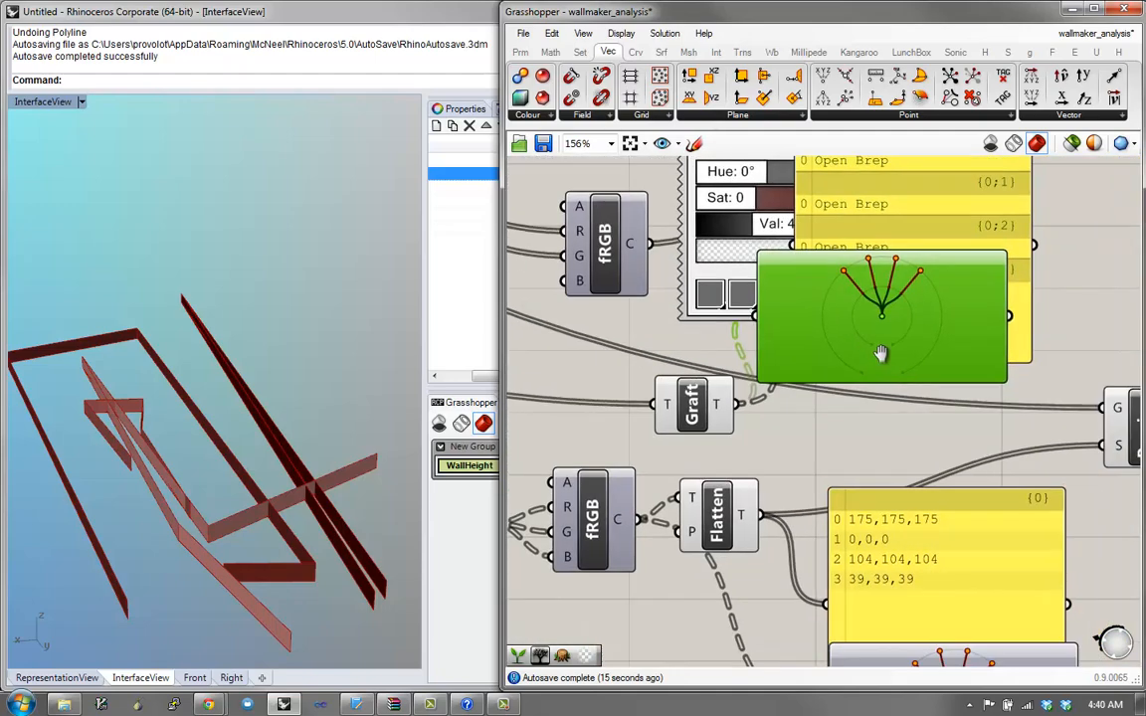
Step: Connect the Graft component's output to the G input of the lower Preview component
drag(761, 388, 1053, 394)
right_drag(1097, 533, 1052, 529)
click(1124, 534)
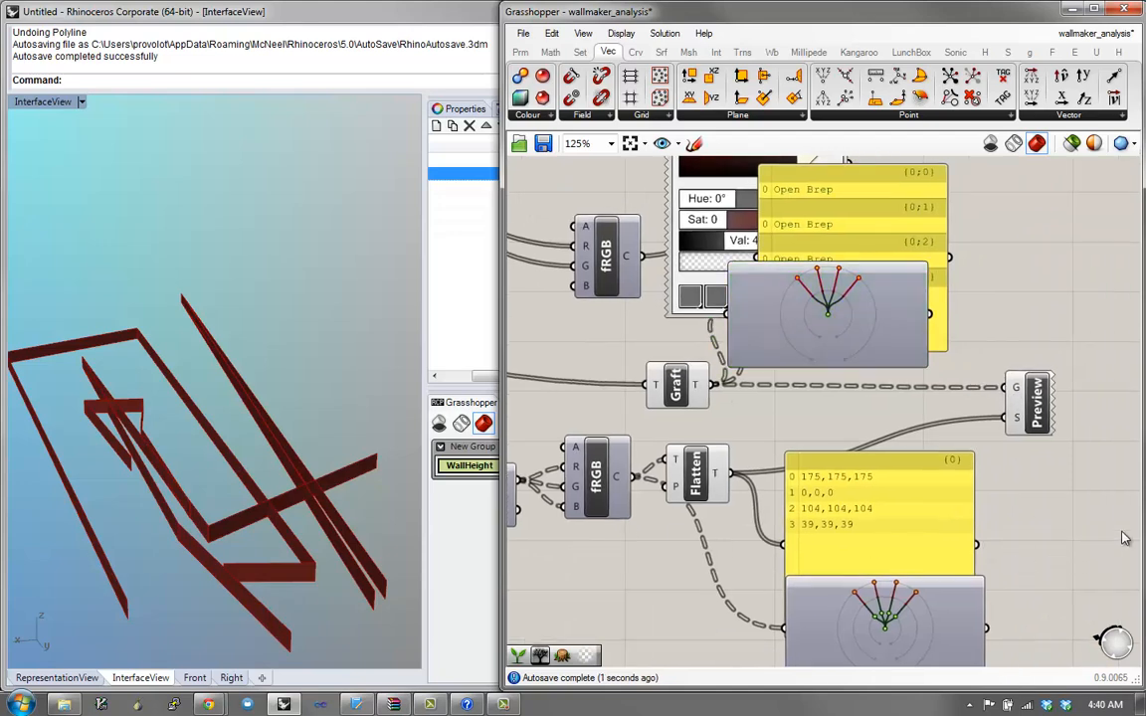
Step: Turn off the viewport preview of the Graft and Flatten components together
drag(774, 397, 671, 487)
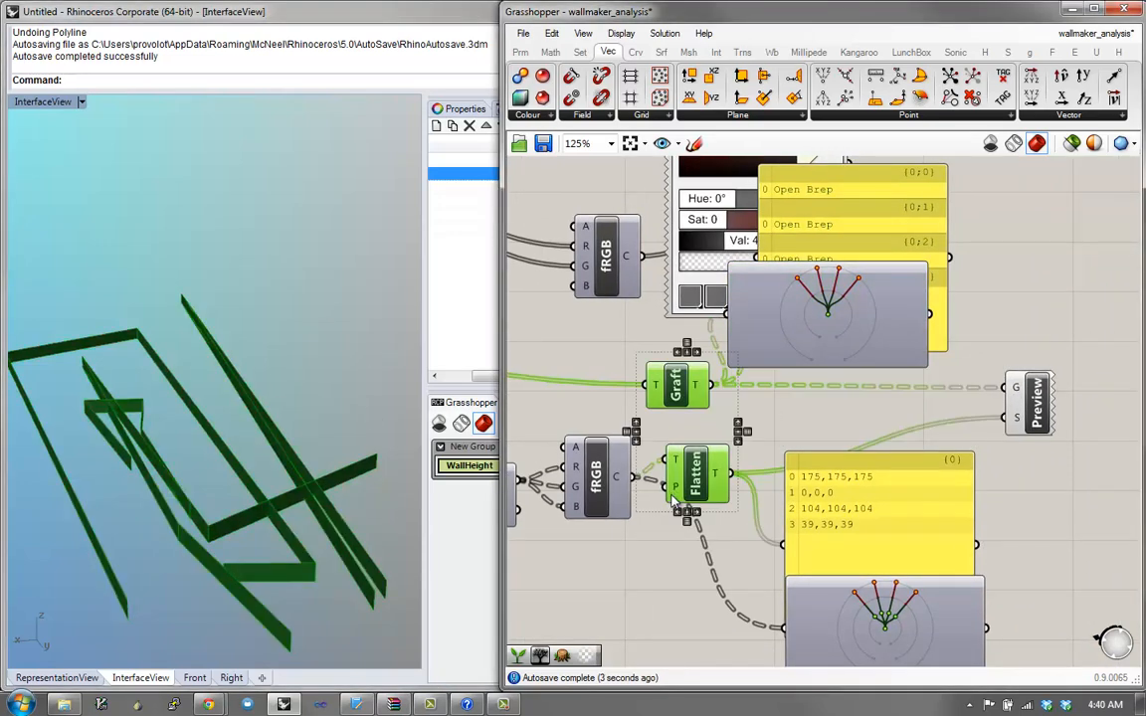
middle_click(670, 488)
click(717, 442)
click(1062, 502)
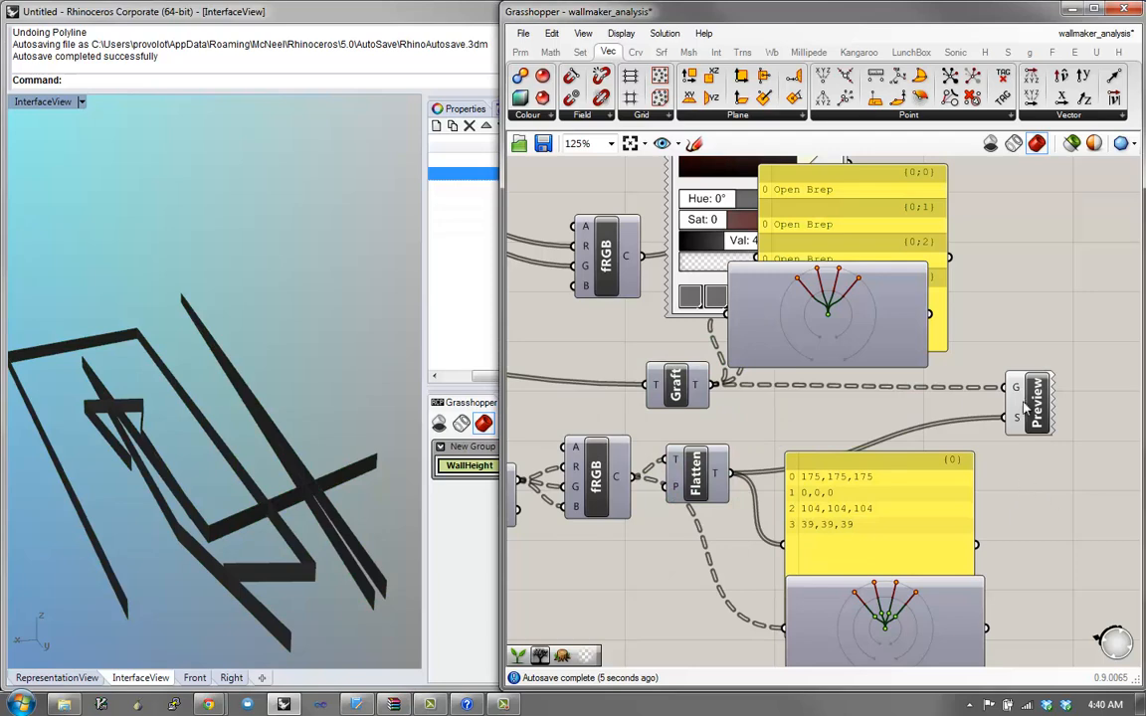
Step: Inspect the data paths arriving at the lower Preview's geometry input
mouse_move(1017, 393)
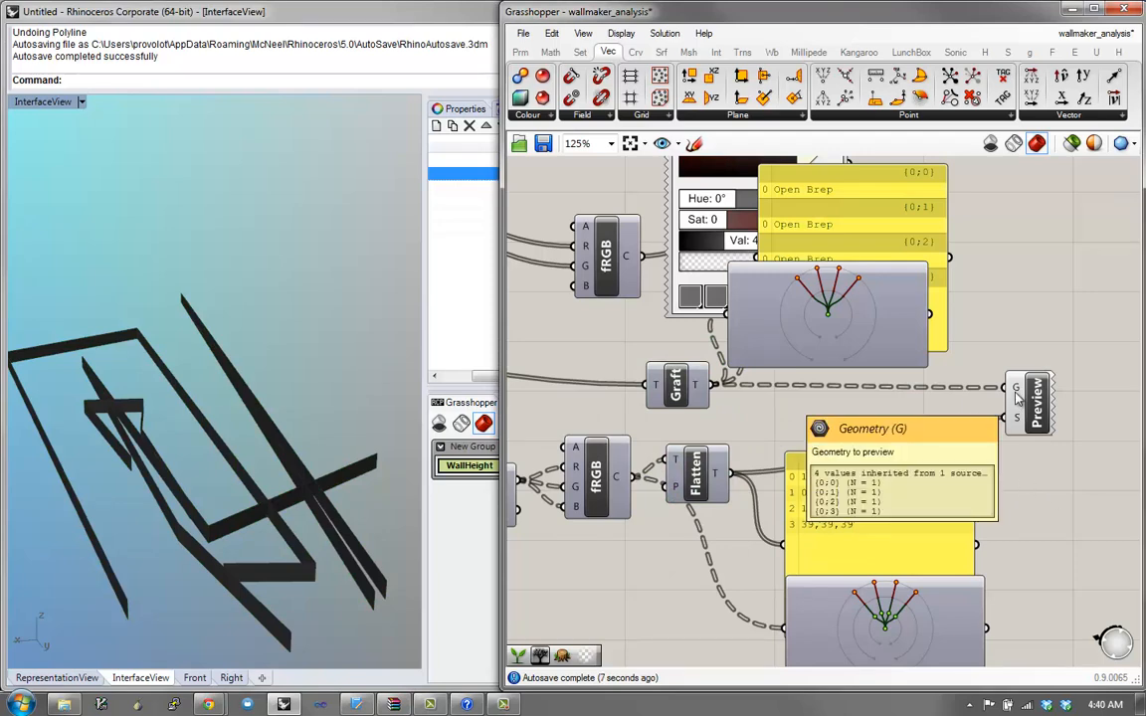
right_drag(1011, 437, 1001, 404)
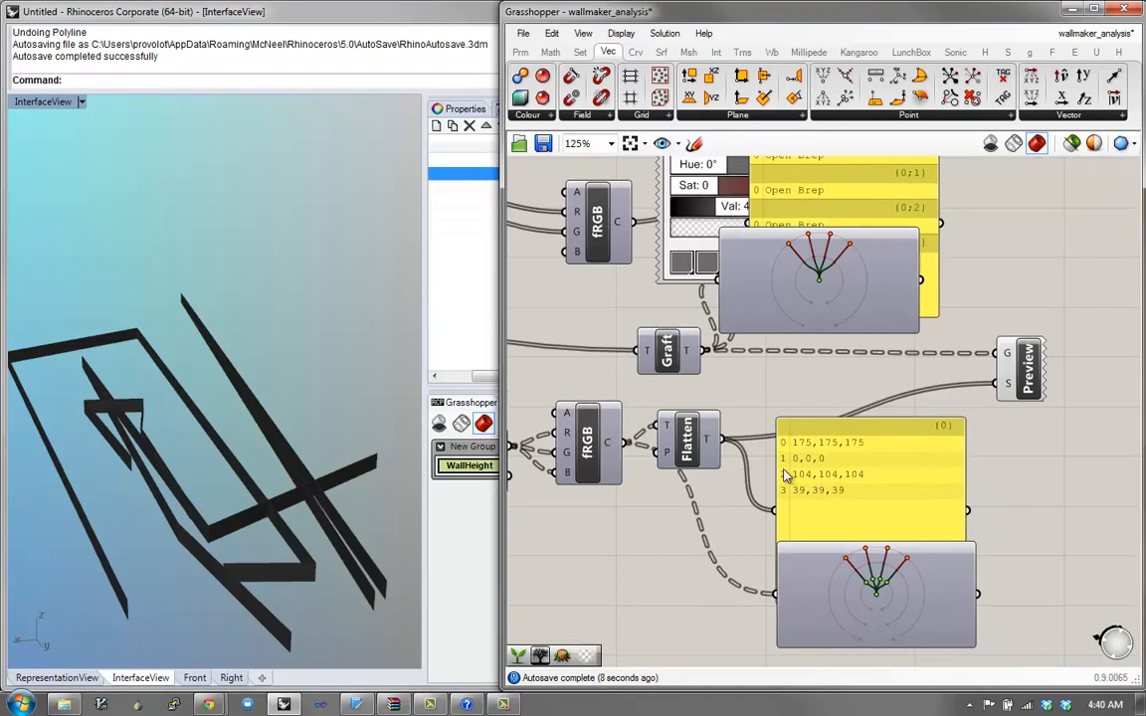
Step: Delete the Flatten component and connect the lower fRGB component's C output to the lower Preview's S input
click(666, 448)
key(Delete)
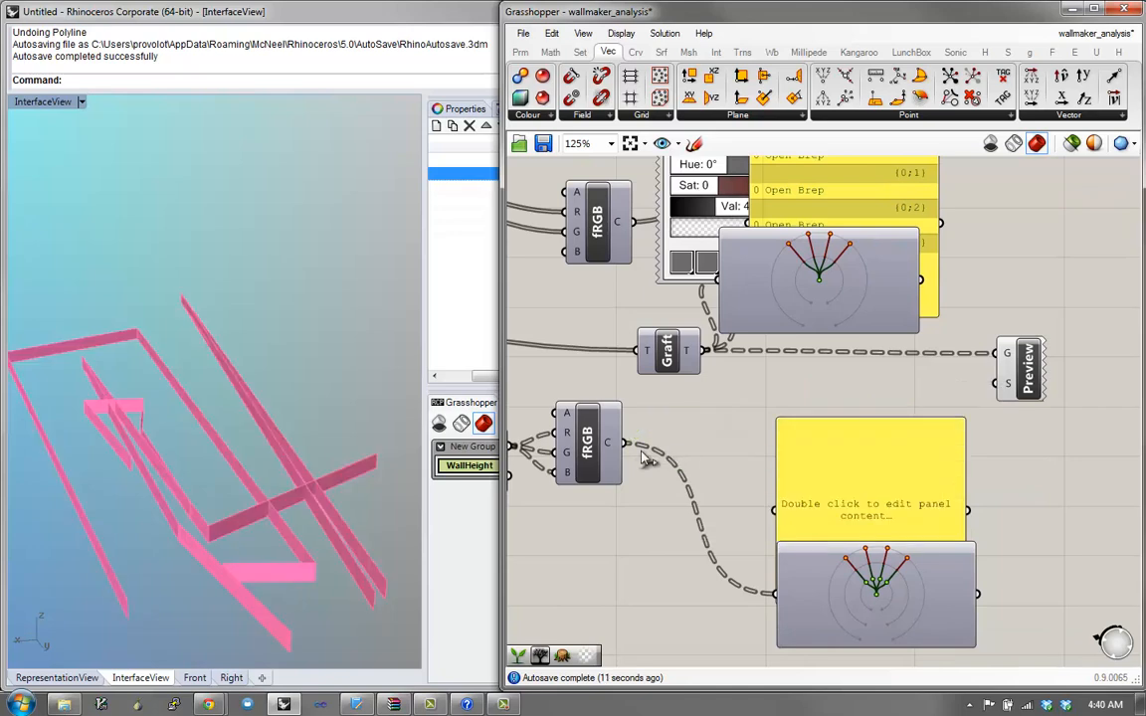
drag(624, 442, 998, 383)
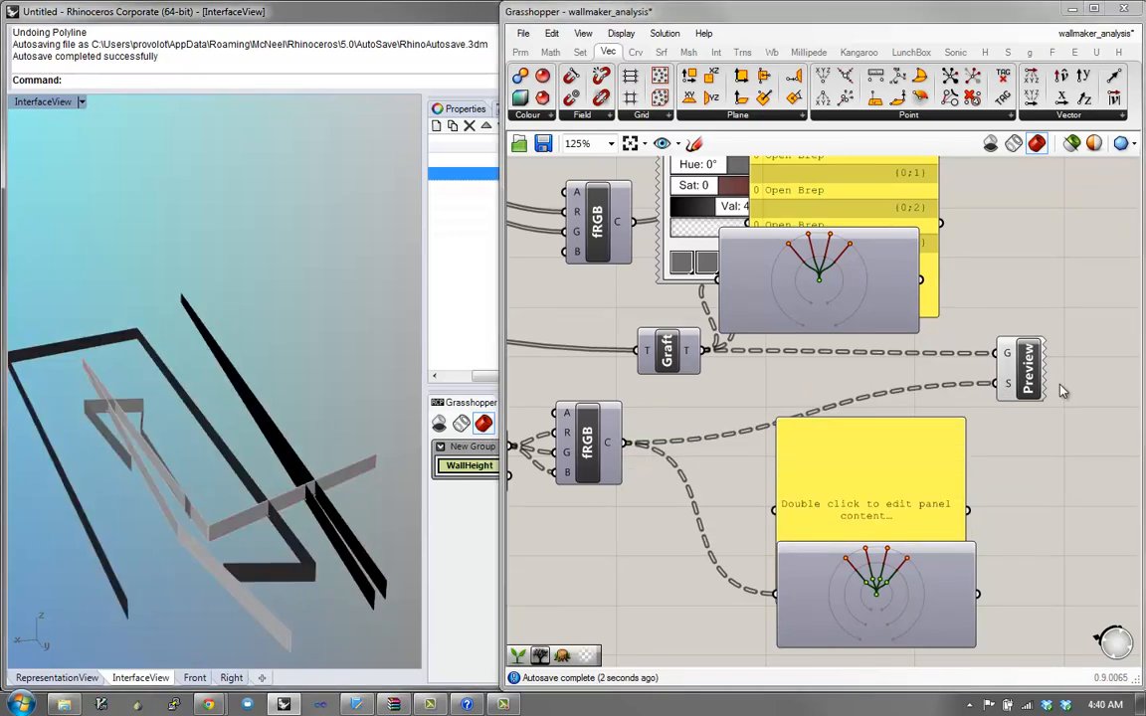
mouse_move(1008, 365)
mouse_move(1007, 387)
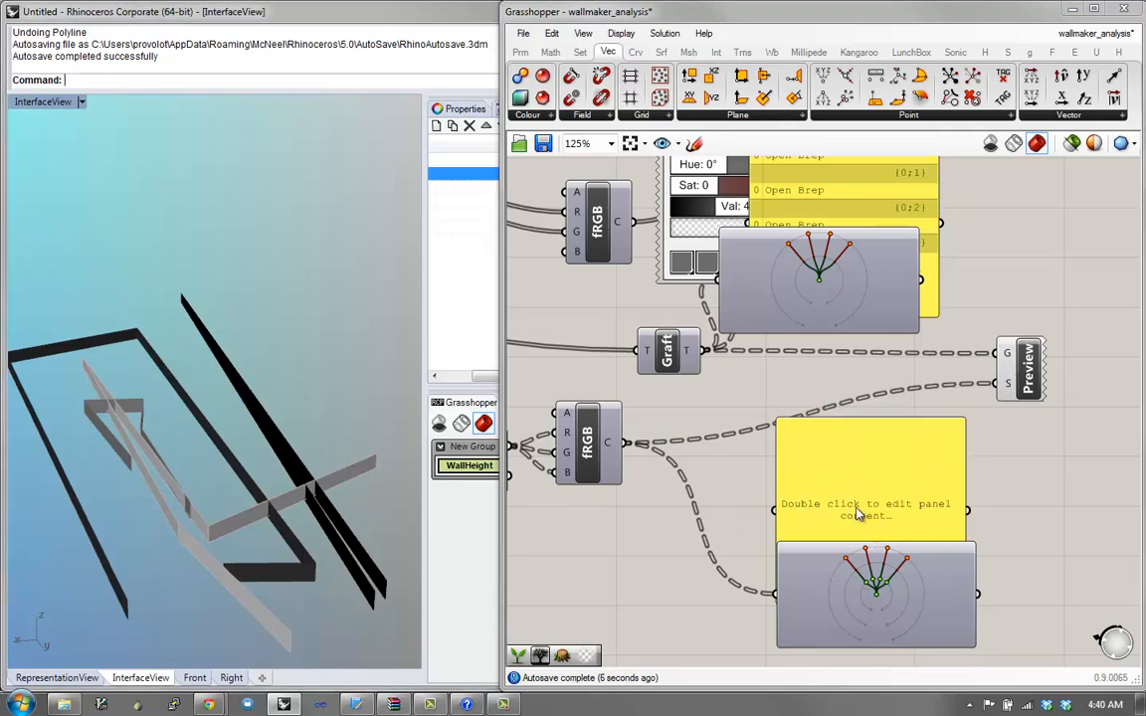
Step: Bring the geometry and colour Param Viewers closer together, one above the other, and compare their branch paths
drag(857, 467, 840, 437)
drag(834, 288, 857, 346)
drag(915, 602, 899, 575)
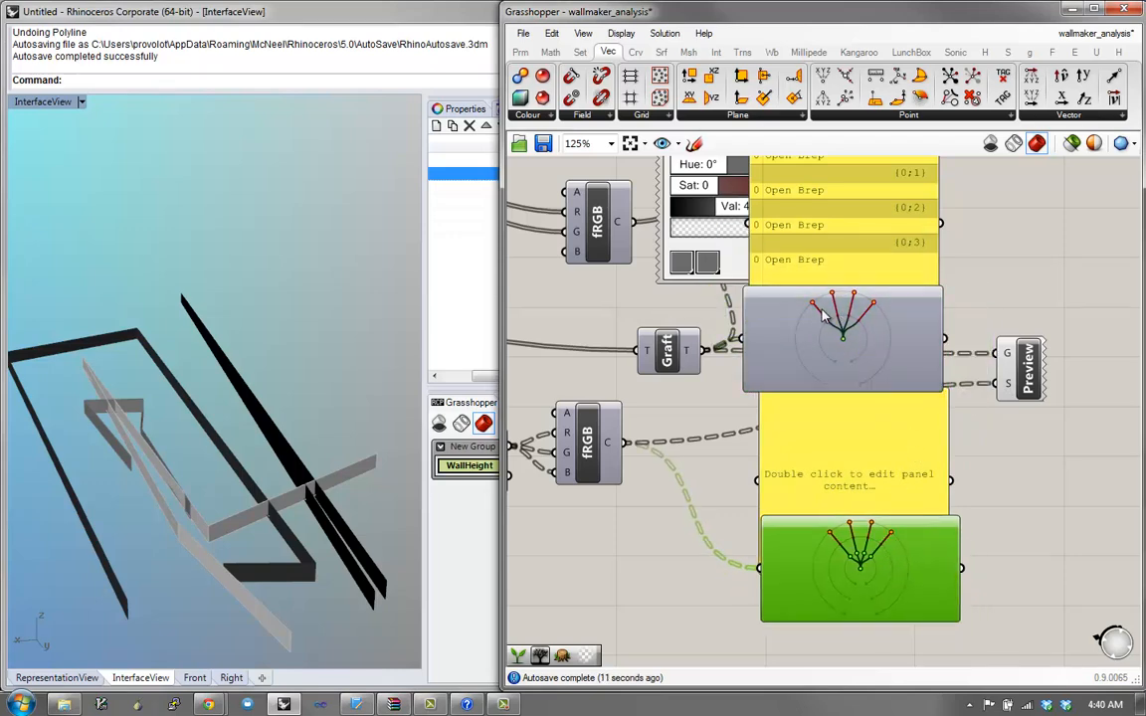
mouse_move(812, 311)
mouse_move(891, 546)
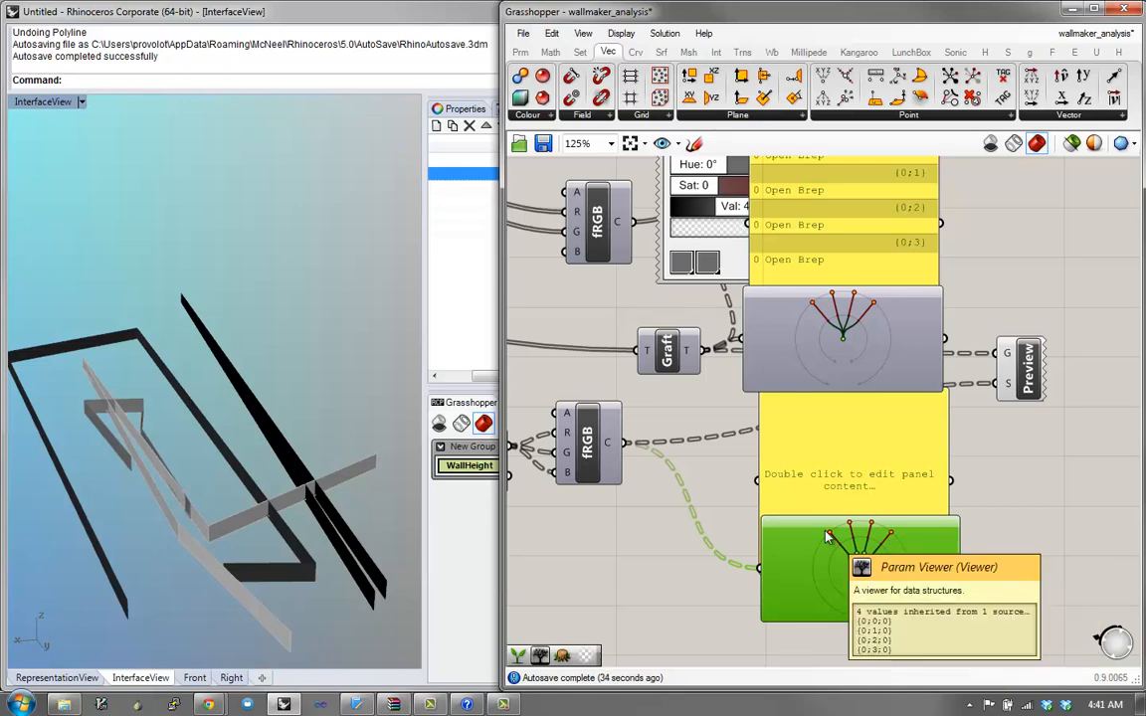
right_drag(803, 336, 850, 323)
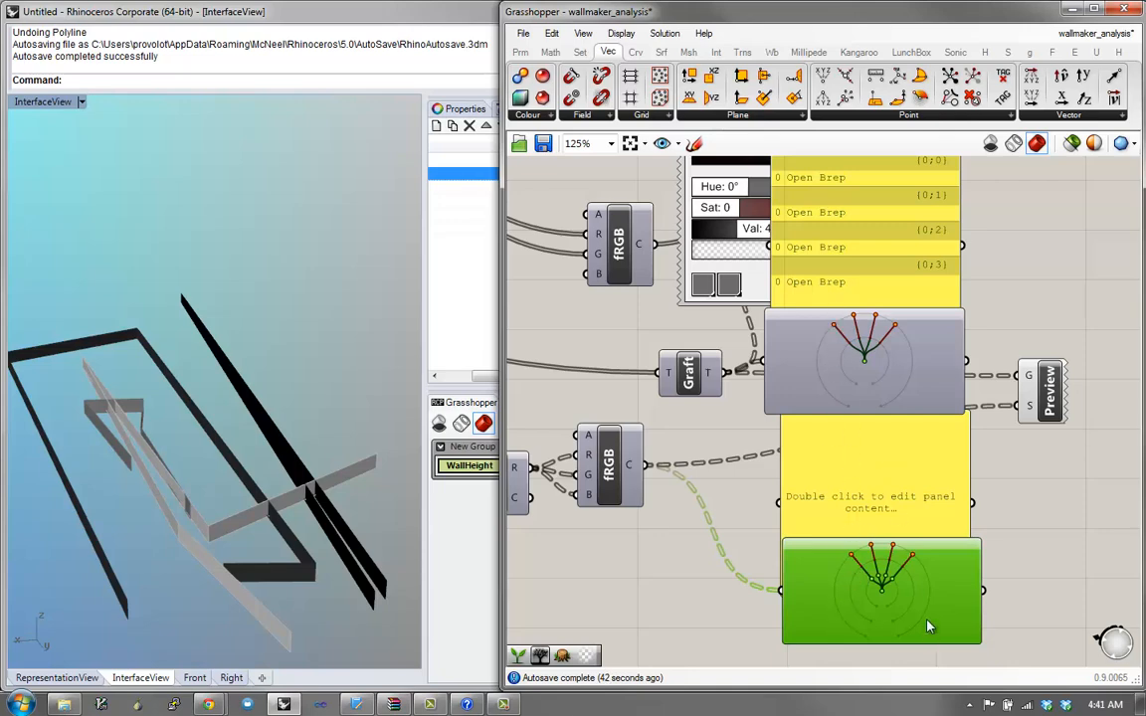
drag(927, 625, 921, 581)
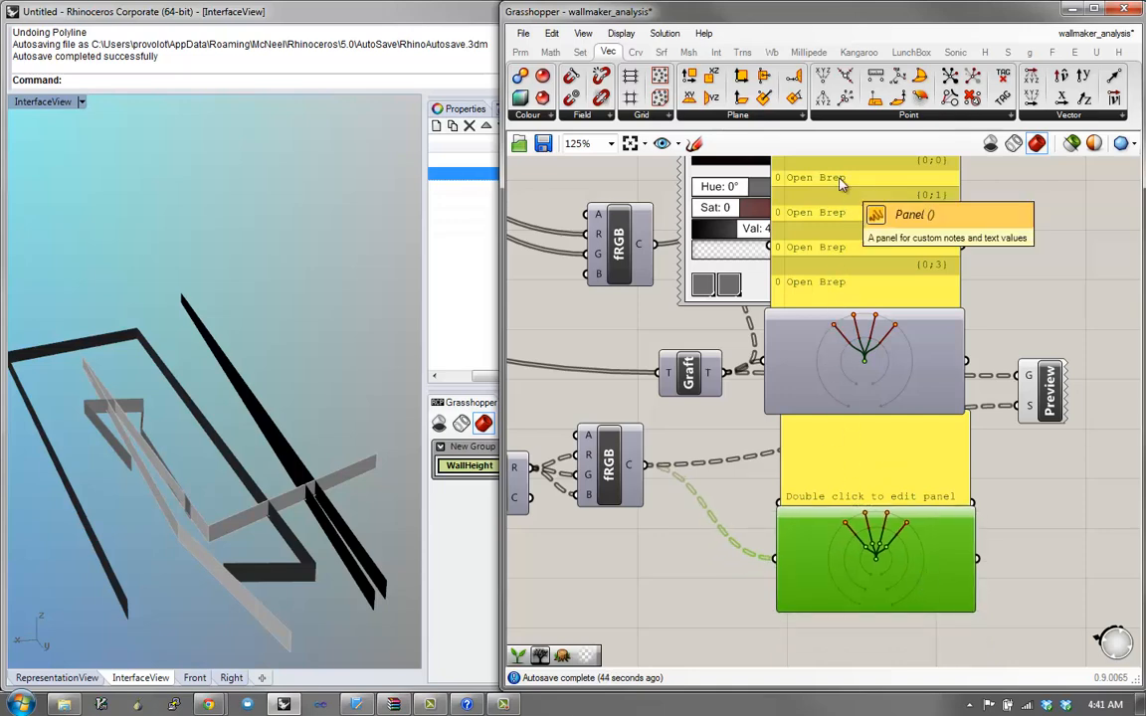
Step: Trace the colour data between the lower StandardDeviation, ReMap, fRGB and Preview components, alongside the two Param Viewers
right_drag(852, 532, 1010, 486)
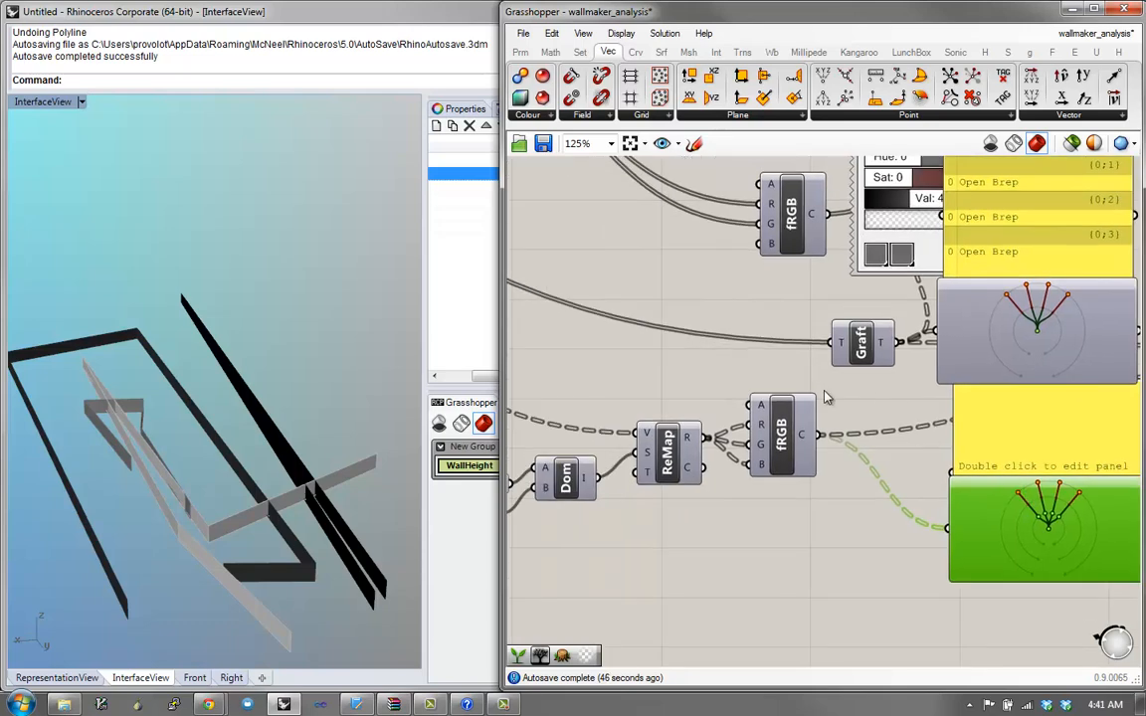
scroll(823, 398, down, 2)
right_drag(746, 419, 905, 418)
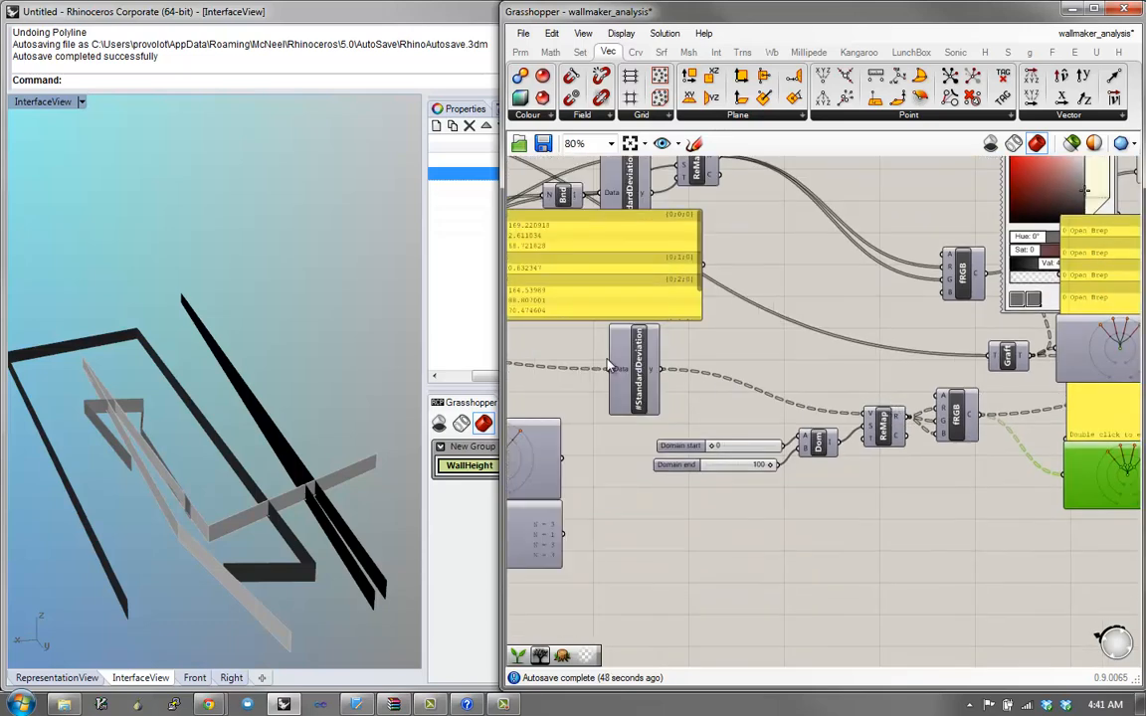
scroll(1085, 189, up, 2)
right_drag(1085, 189, 878, 199)
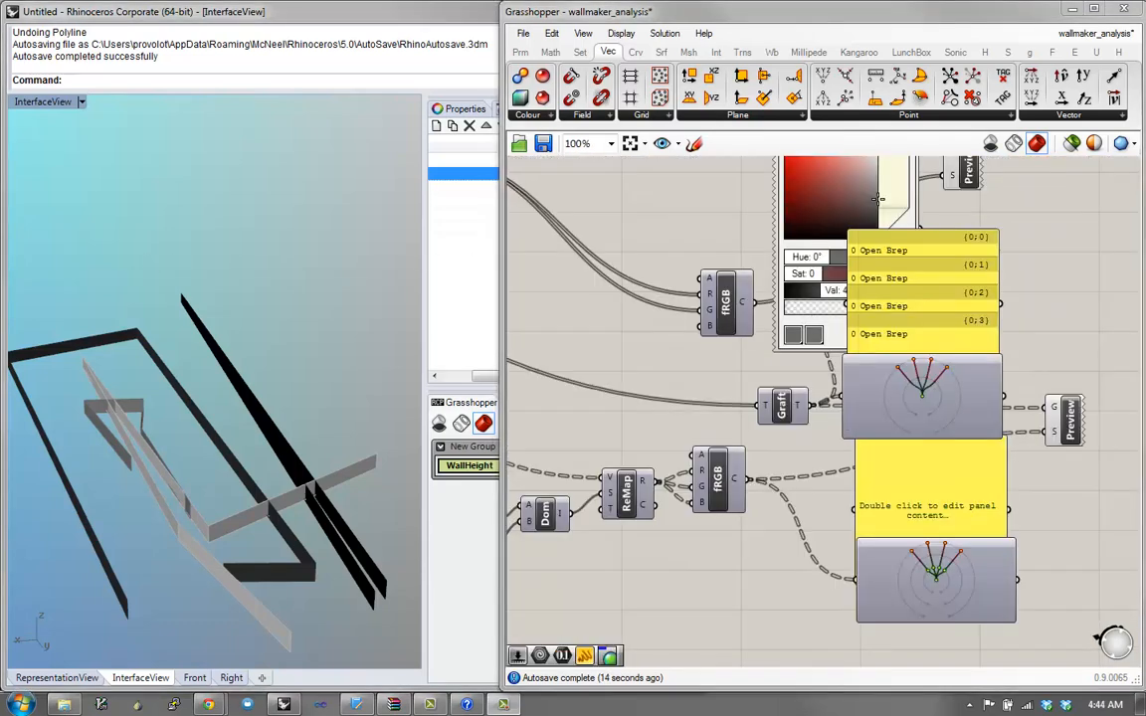
right_drag(813, 475, 827, 420)
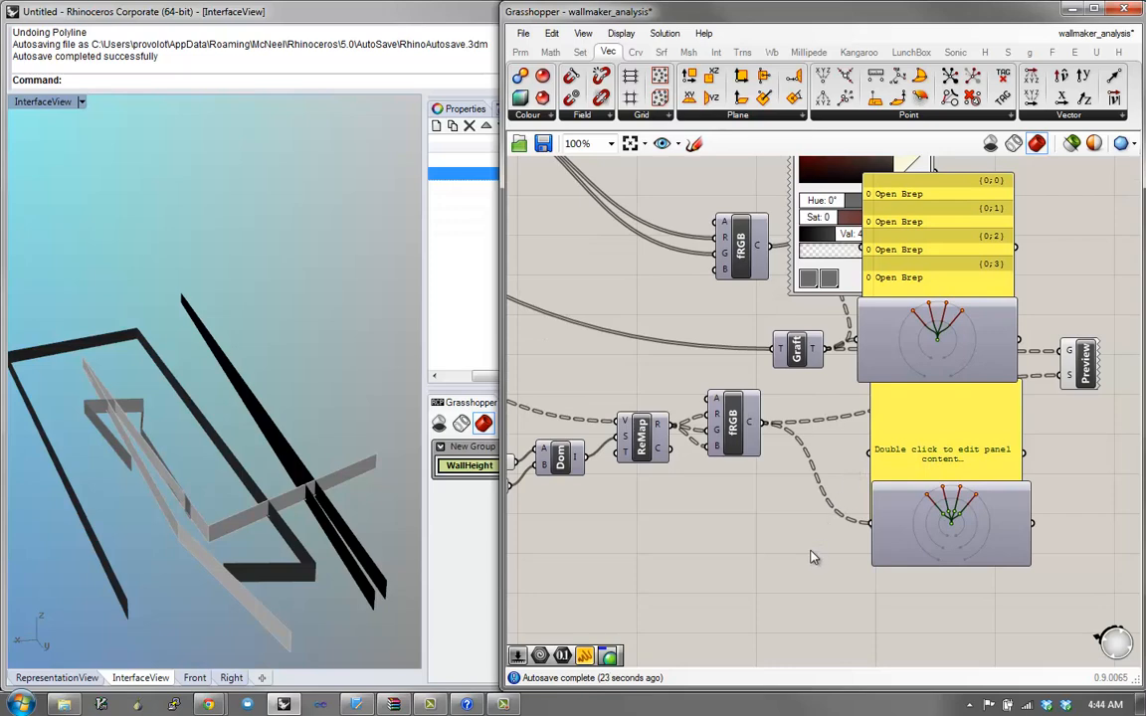
right_drag(794, 540, 802, 460)
drag(727, 399, 767, 422)
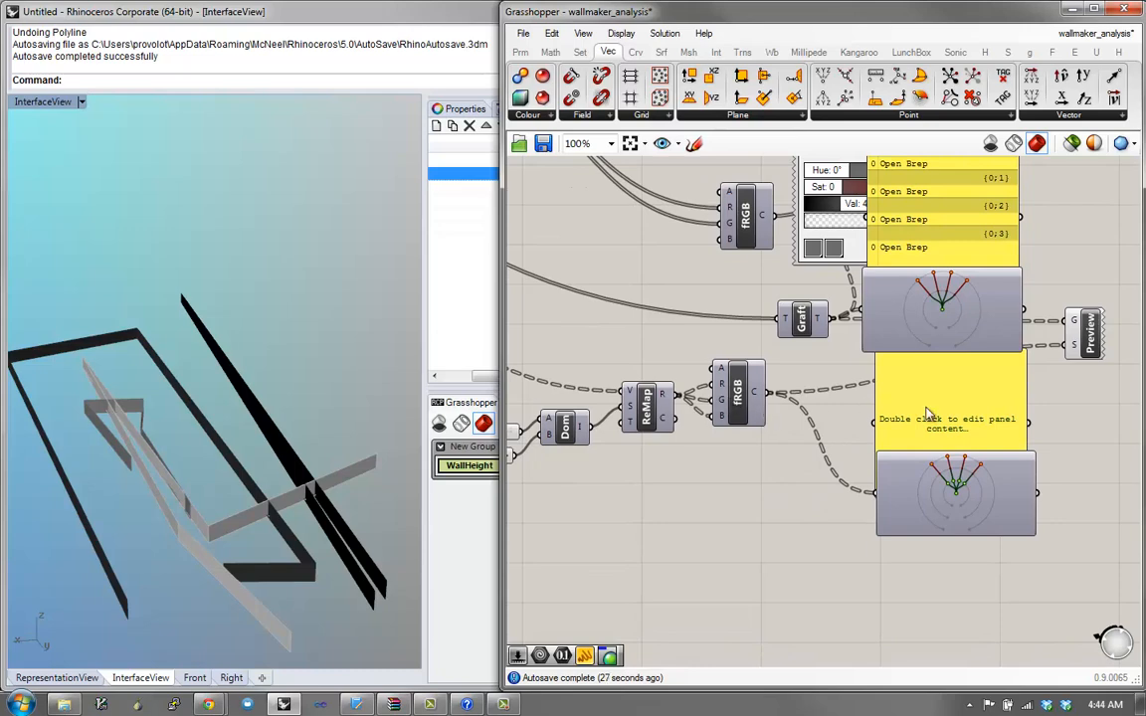
right_drag(955, 331, 943, 382)
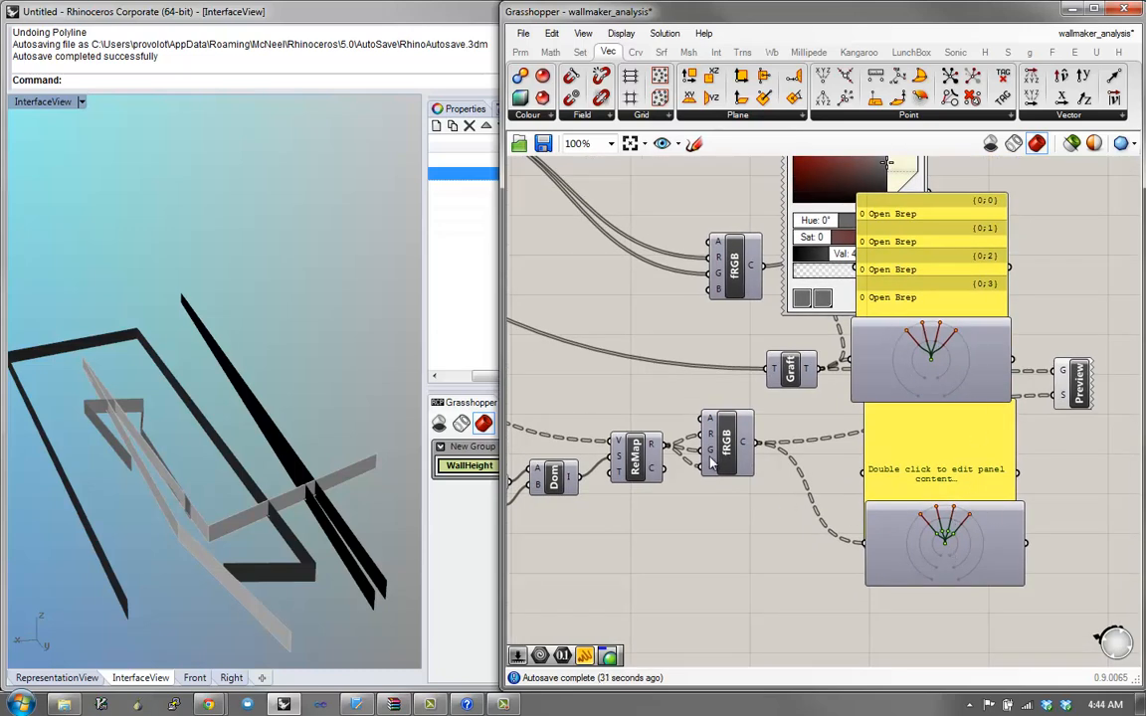
Step: Move the lower fRGB component farther away from the ReMap component
drag(712, 460, 759, 459)
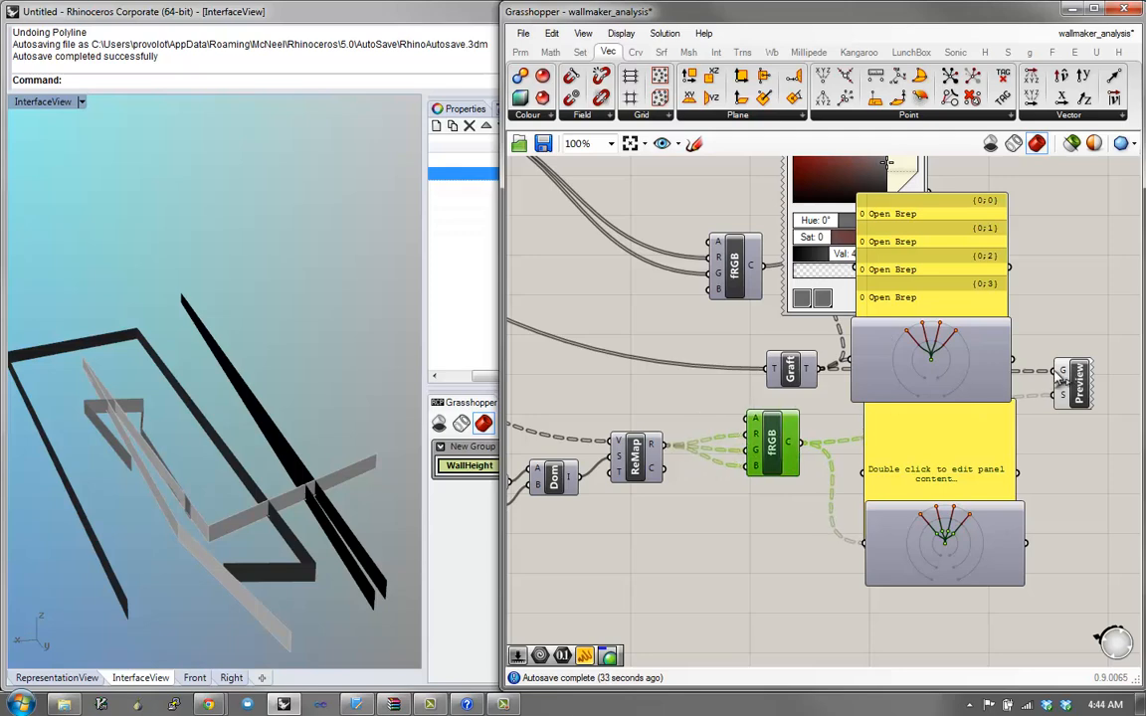
mouse_move(1060, 374)
drag(236, 546, 186, 510)
mouse_move(187, 509)
right_down()
mouse_move(161, 555)
mouse_move(196, 525)
right_up()
click(174, 545)
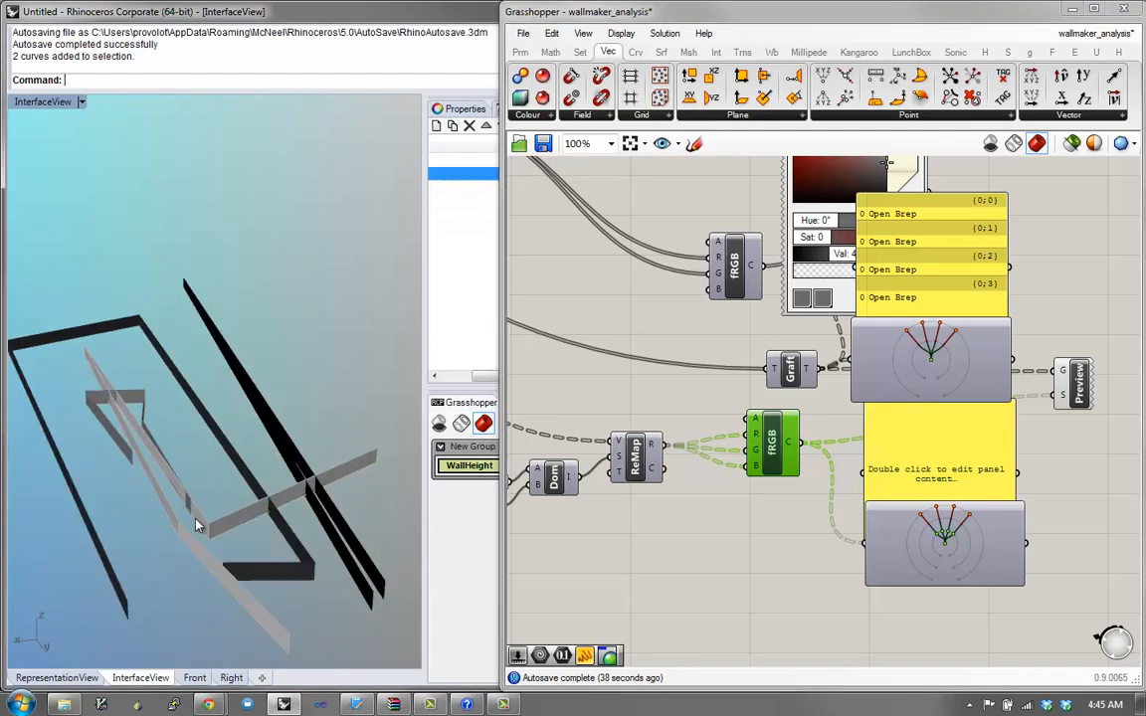
Step: Draw an open three-segment polyline with wide bends in the empty Rhino viewport
right_drag(606, 522, 697, 489)
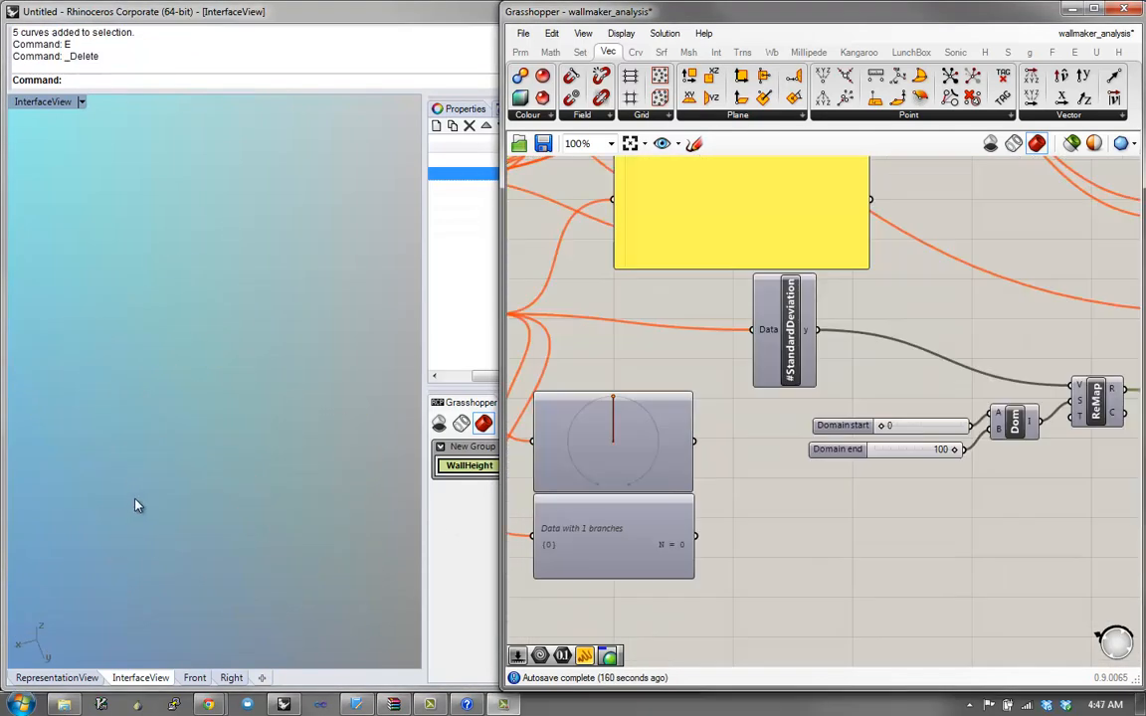
text(P)
key(Return)
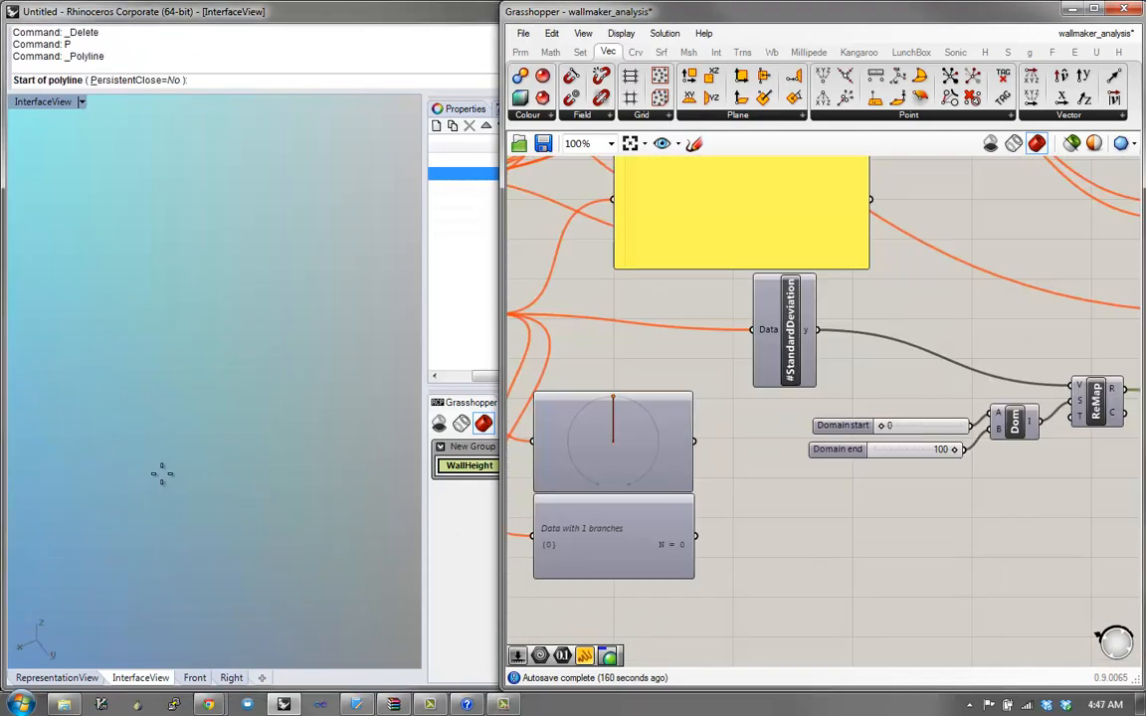
click(120, 491)
click(145, 372)
click(331, 320)
click(366, 403)
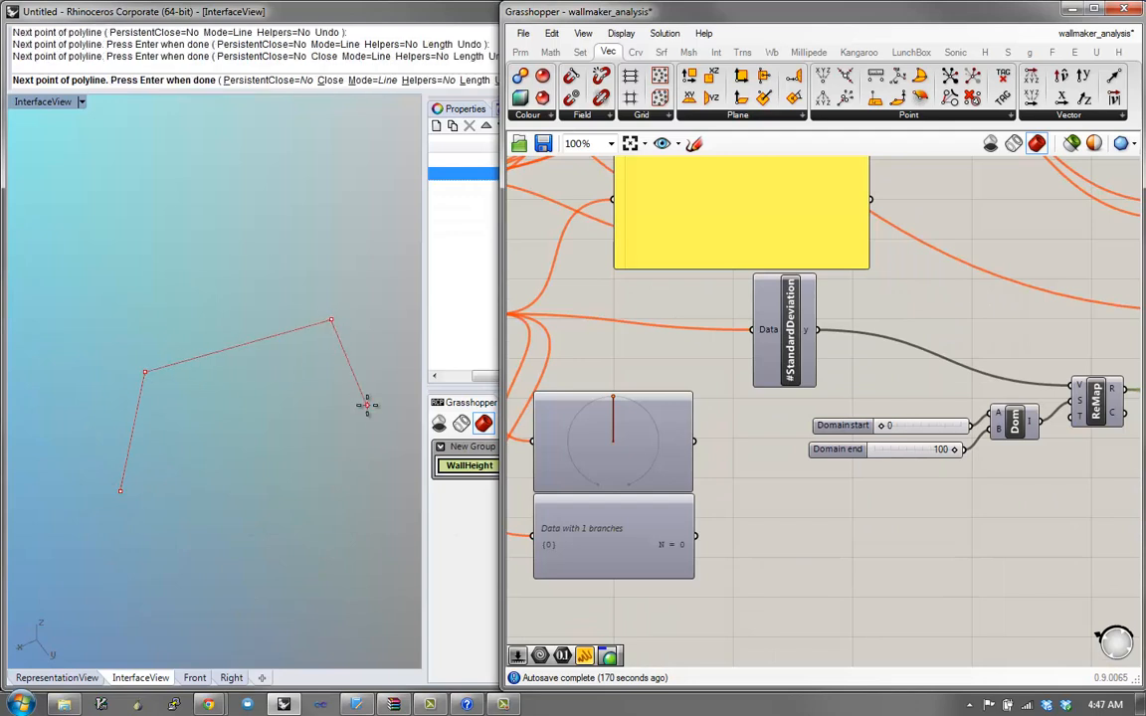
key(Return)
Step: Draw a second three-segment polyline inside the first, and delete both polylines
scroll(368, 419, down, 5)
right_drag(289, 432, 226, 453)
text(P)
key(Return)
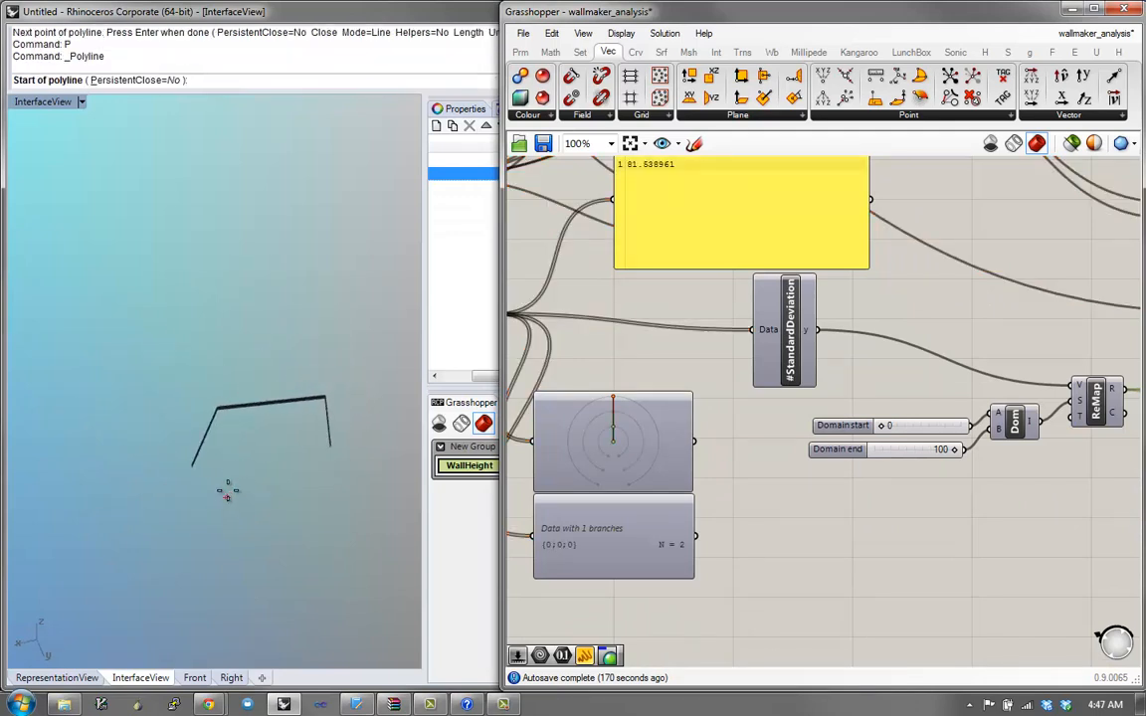
click(227, 495)
click(309, 425)
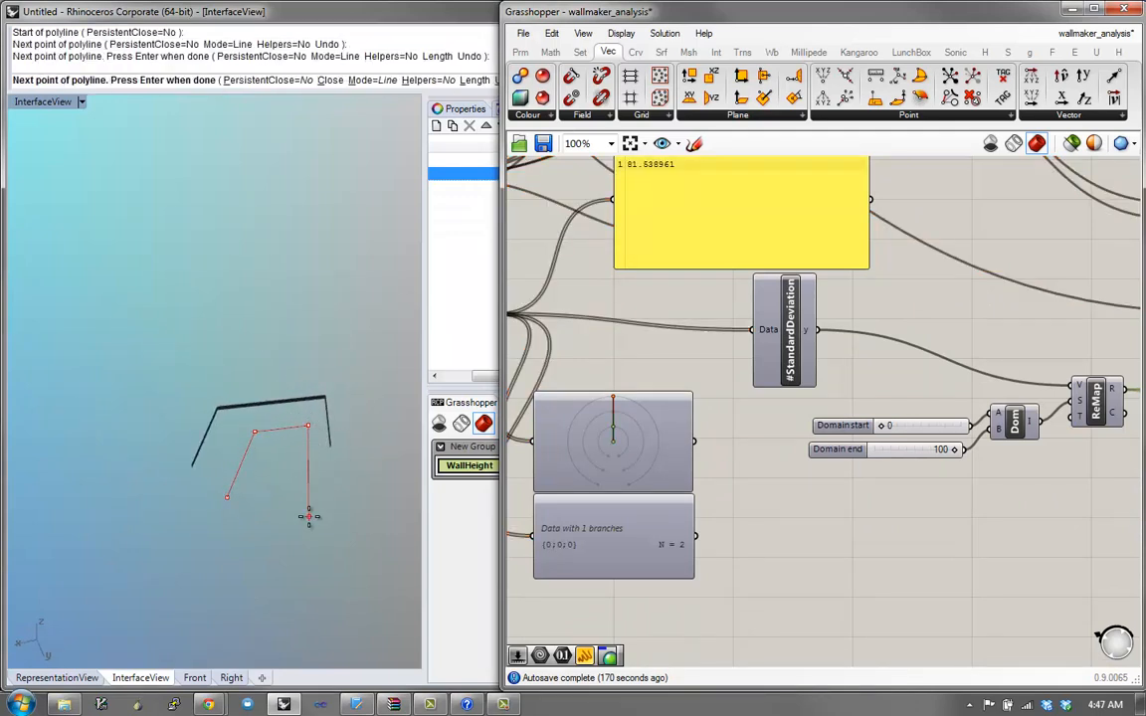
key(Return)
right_drag(307, 504, 269, 441)
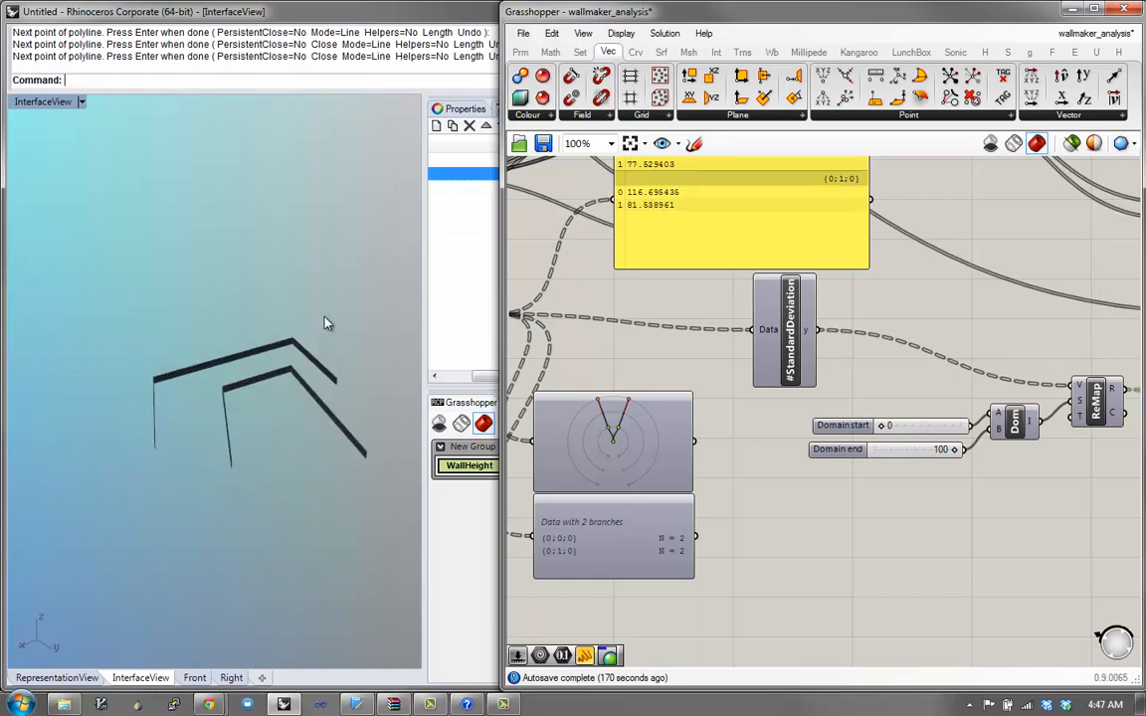
key(ctrl+a)
key(Delete)
Step: Draw a three-segment polyline that folds back sharply at its first corner and continues almost straight at its second
text(P)
key(Return)
click(134, 554)
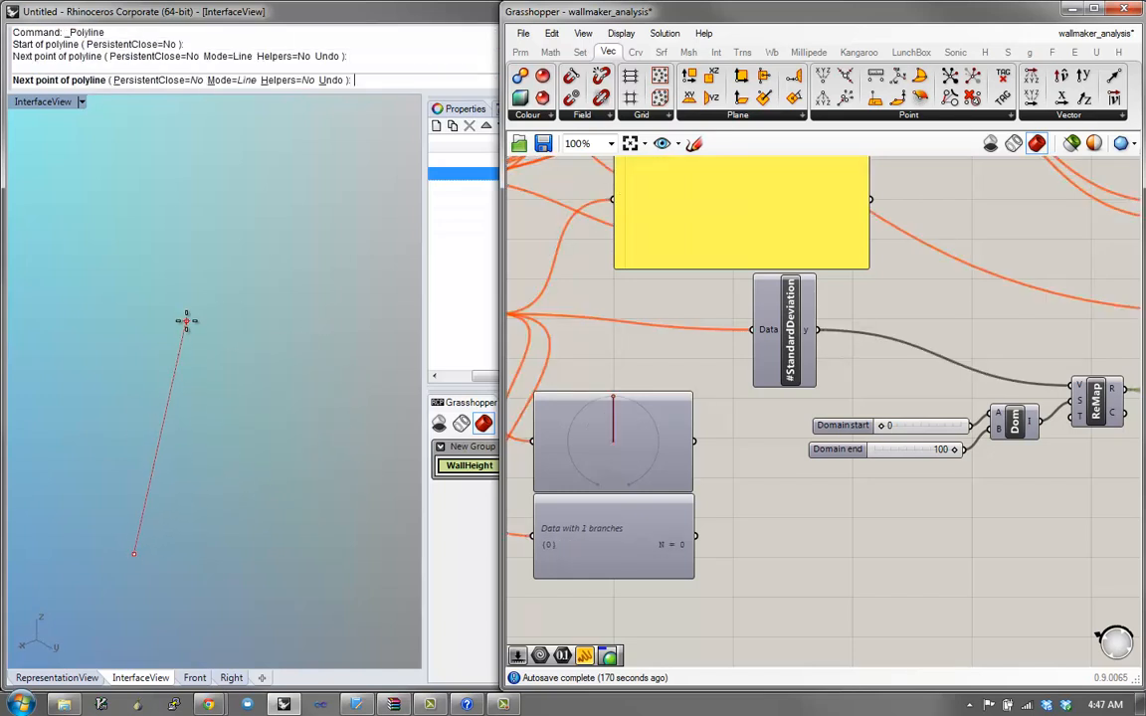
click(186, 320)
click(163, 550)
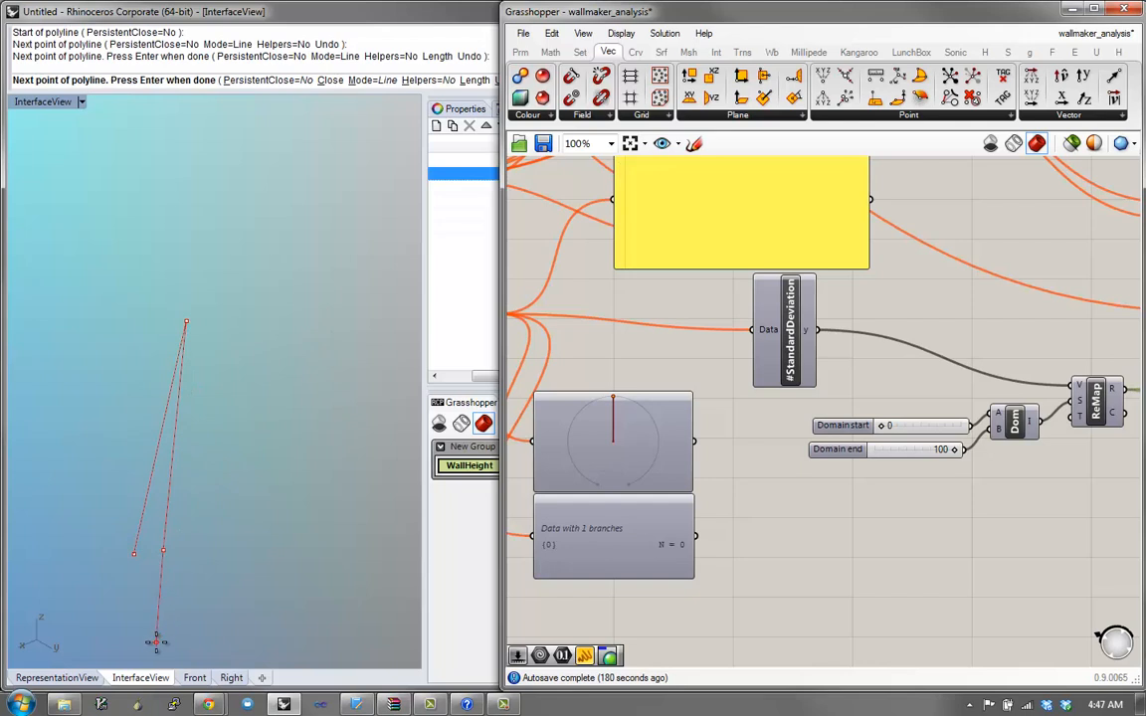
click(175, 645)
key(Return)
right_drag(200, 539, 188, 517)
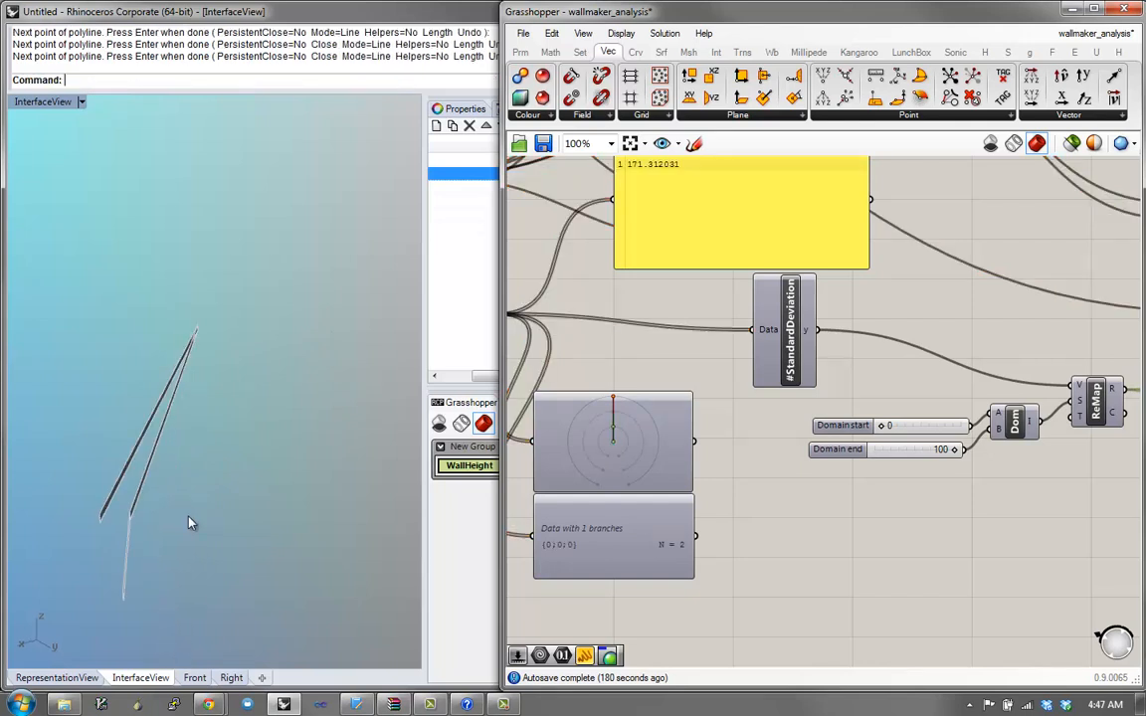
Step: Copy the folded polyline three times side by side to form a row of four
drag(177, 465, 64, 528)
text(C)
key(Return)
click(177, 590)
click(226, 583)
click(290, 556)
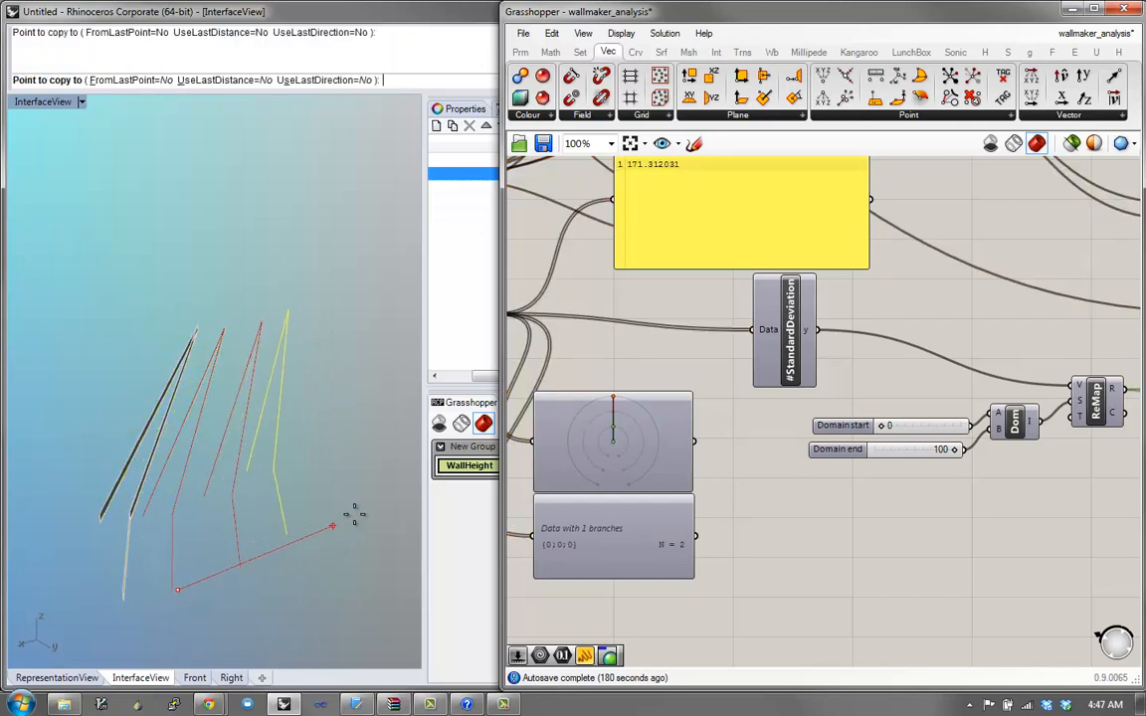
click(354, 514)
key(Return)
Step: Copy the row of four polylines three times to build a field of 16 walls
right_drag(358, 524, 307, 515)
drag(302, 529, 146, 373)
text(C)
key(Return)
click(295, 516)
click(245, 402)
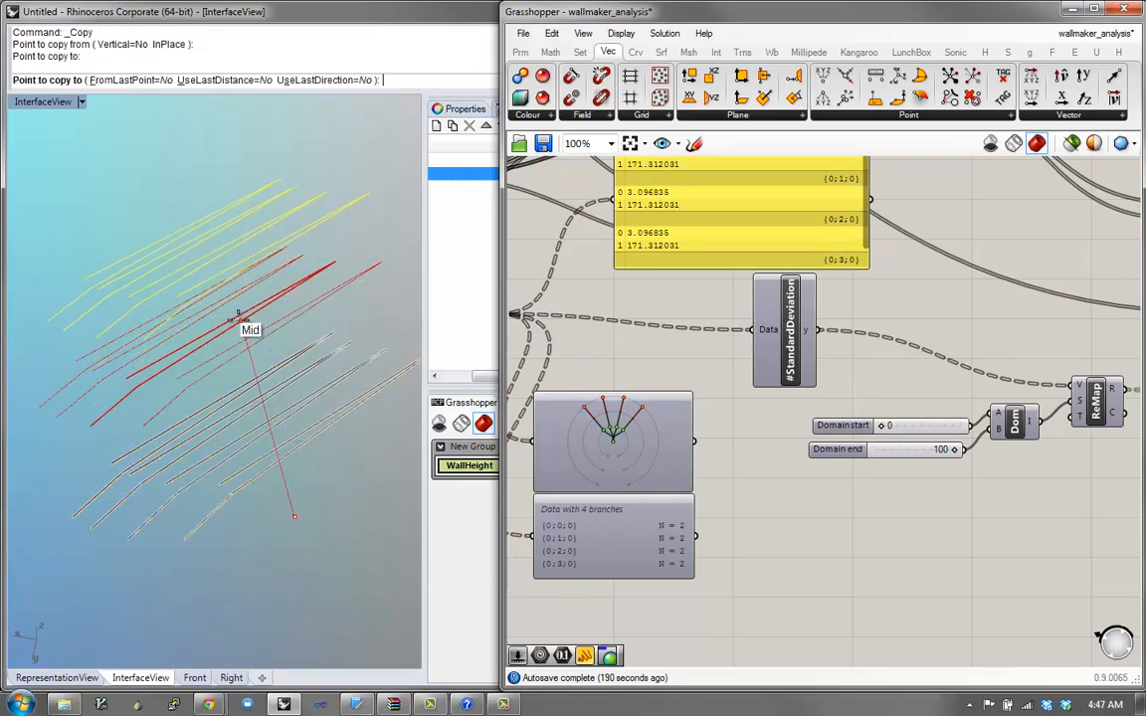
click(238, 319)
click(234, 257)
key(Return)
right_drag(240, 353, 320, 464)
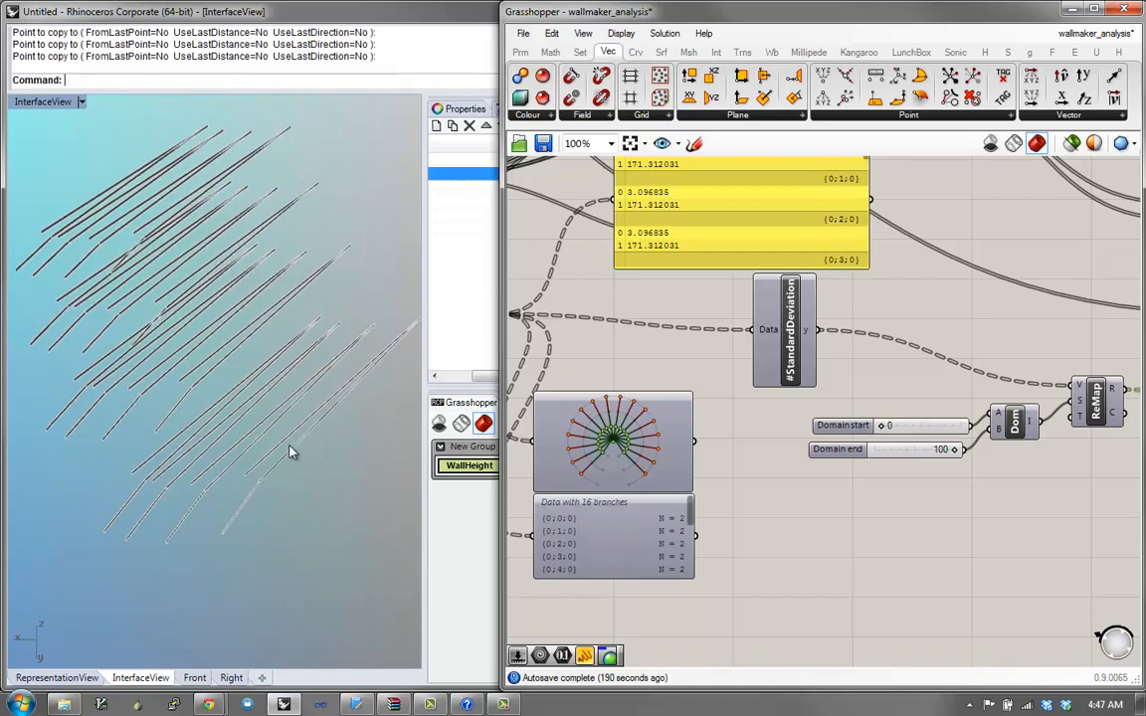
Step: Examine the angle values output by CalculateAngles against the field of walls in the viewport
right_drag(776, 368, 914, 428)
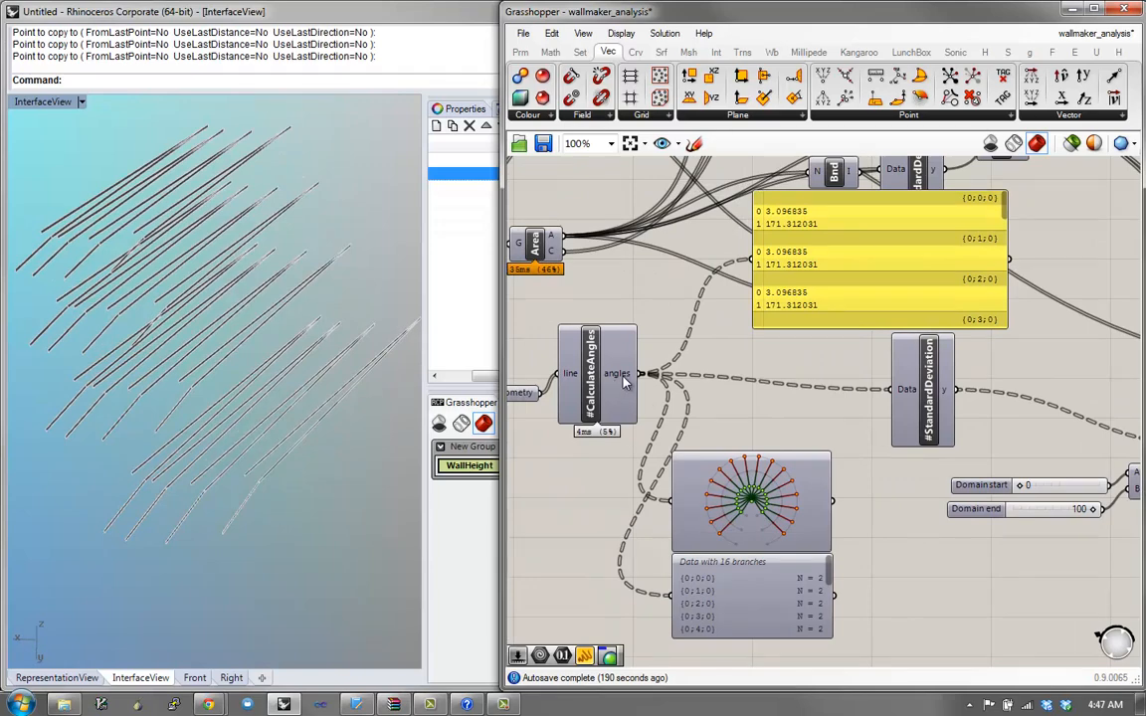
drag(1003, 208, 985, 180)
right_drag(224, 349, 226, 297)
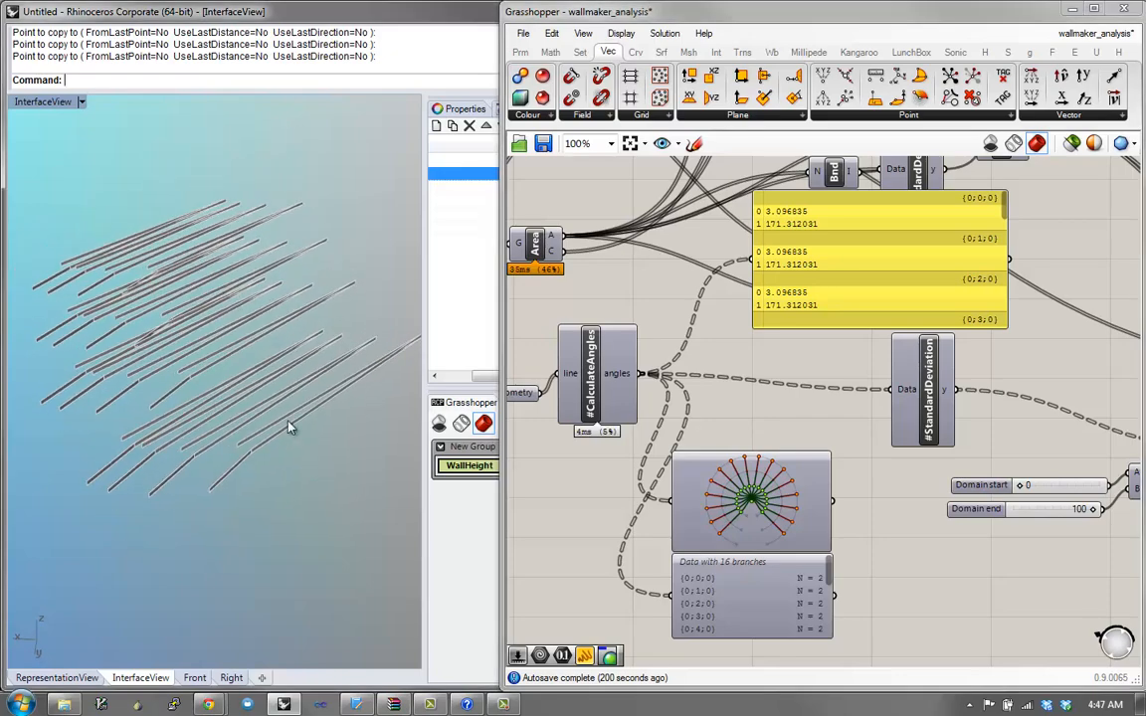
drag(291, 428, 107, 187)
mouse_move(109, 194)
right_down()
mouse_move(150, 199)
mouse_move(114, 202)
right_up()
click(214, 156)
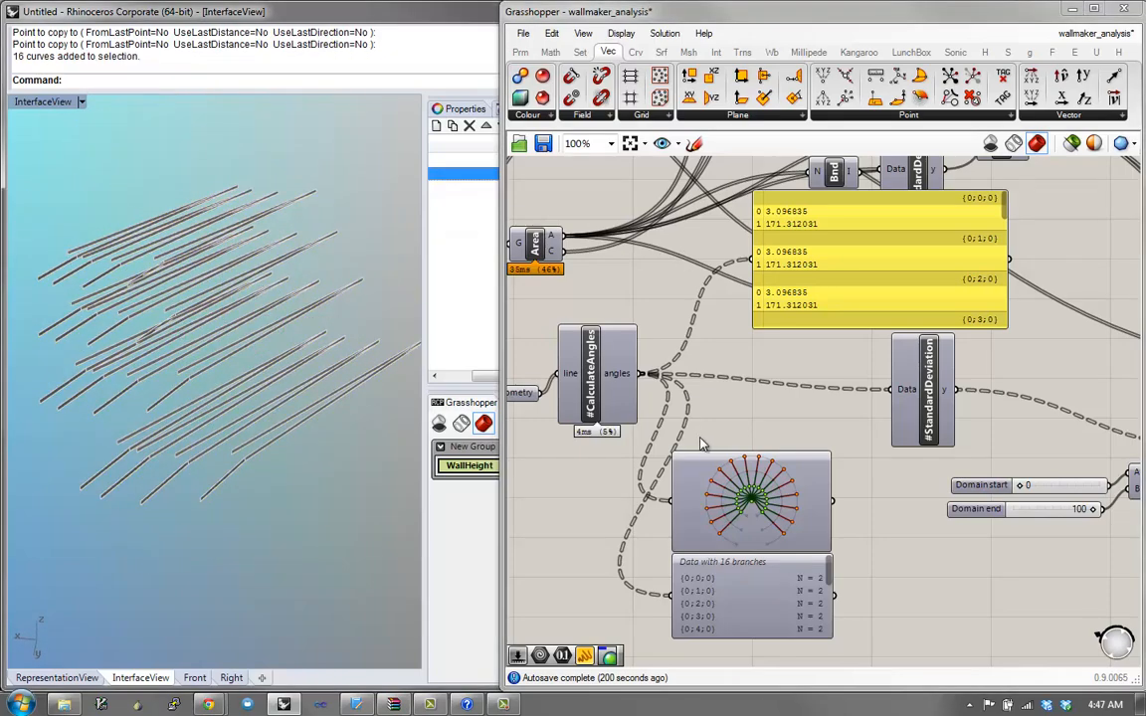
Step: Place the angles Param Viewer beyond the StandardDeviation component, switch it to the text list, and move StandardDeviation closer to CalculateAngles
drag(894, 406, 858, 410)
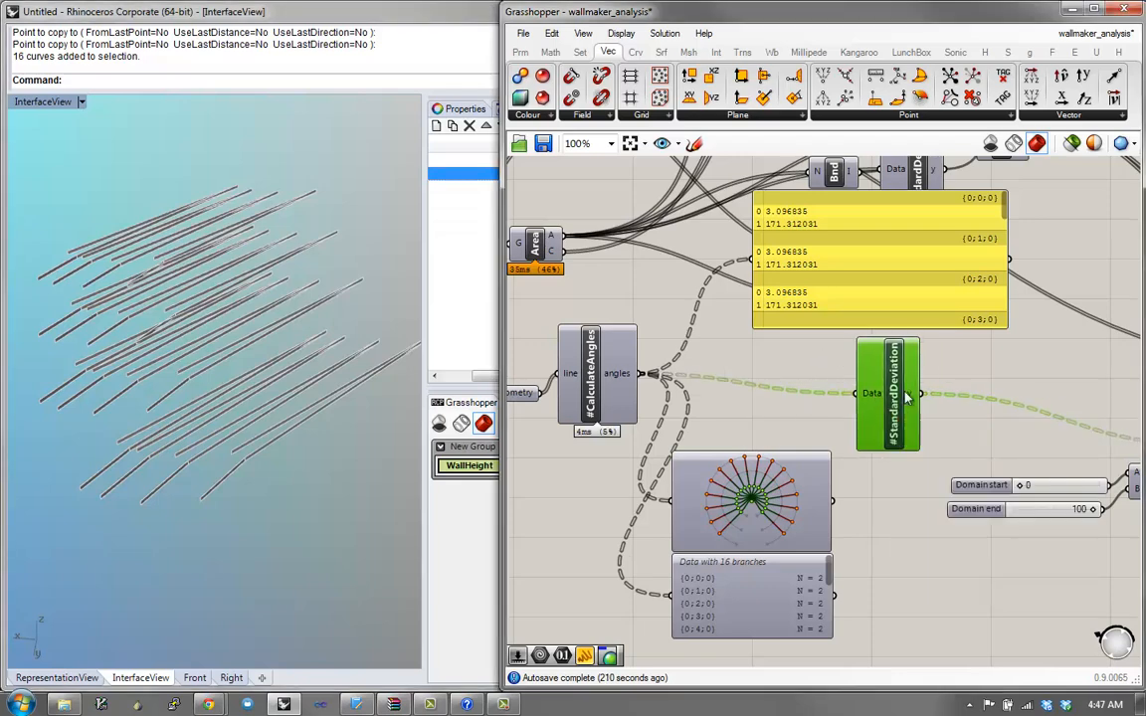
scroll(1005, 214, down, 3)
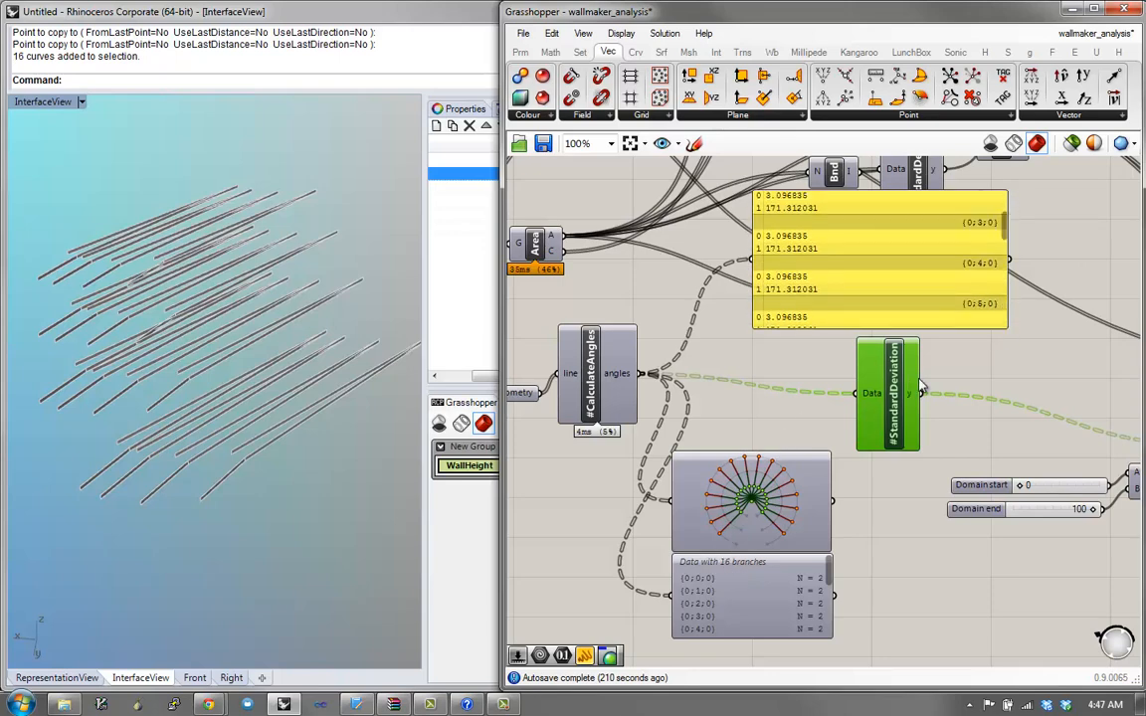
drag(828, 470, 1087, 387)
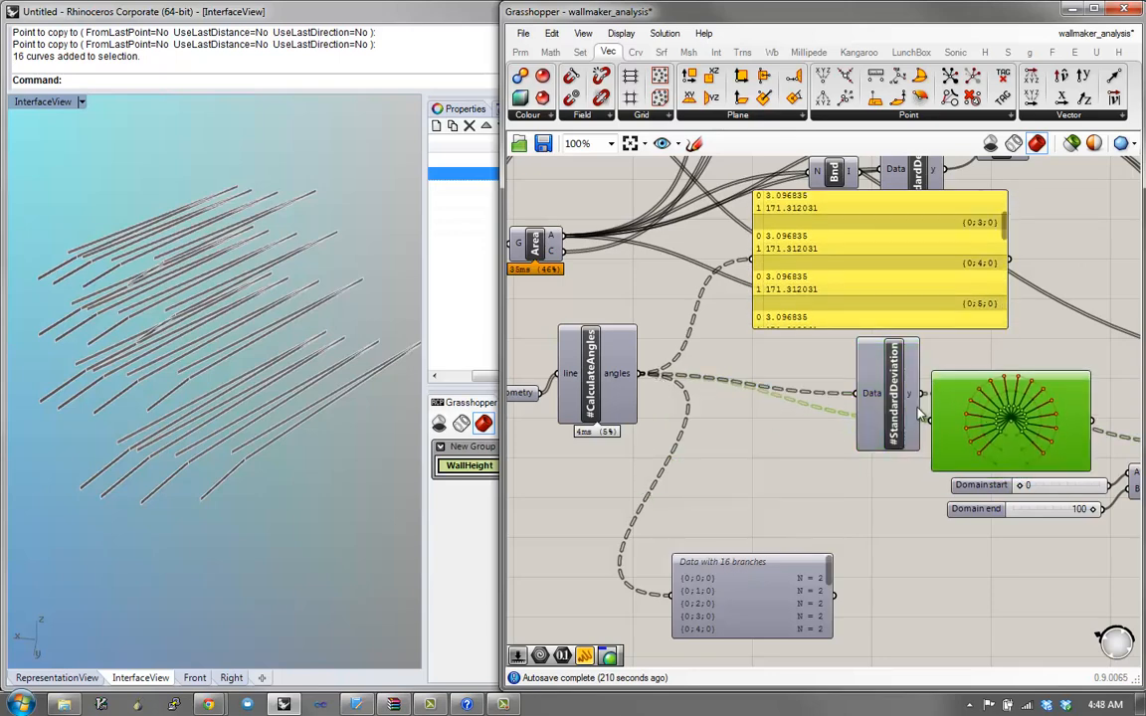
double_click(965, 428)
drag(890, 423, 798, 436)
Step: Feed StandardDeviation's y output into the Param Viewer, and move the viewer lower and enlarge it to list more branches
click(838, 416)
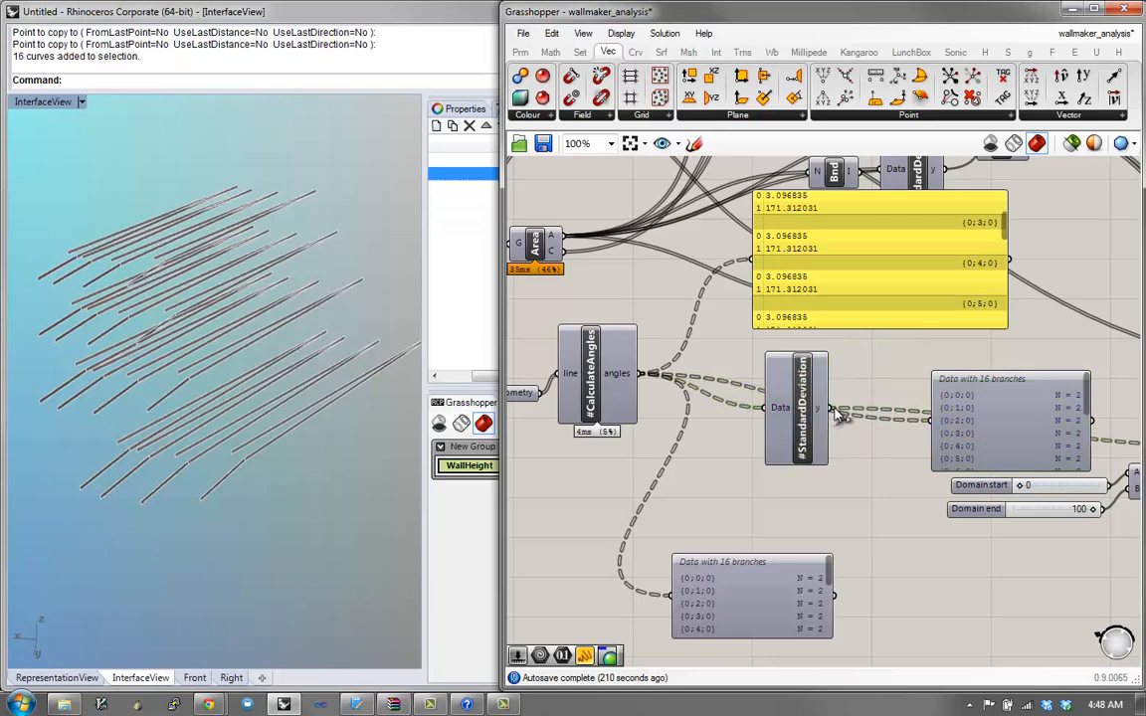
drag(938, 413, 933, 514)
drag(987, 463, 988, 522)
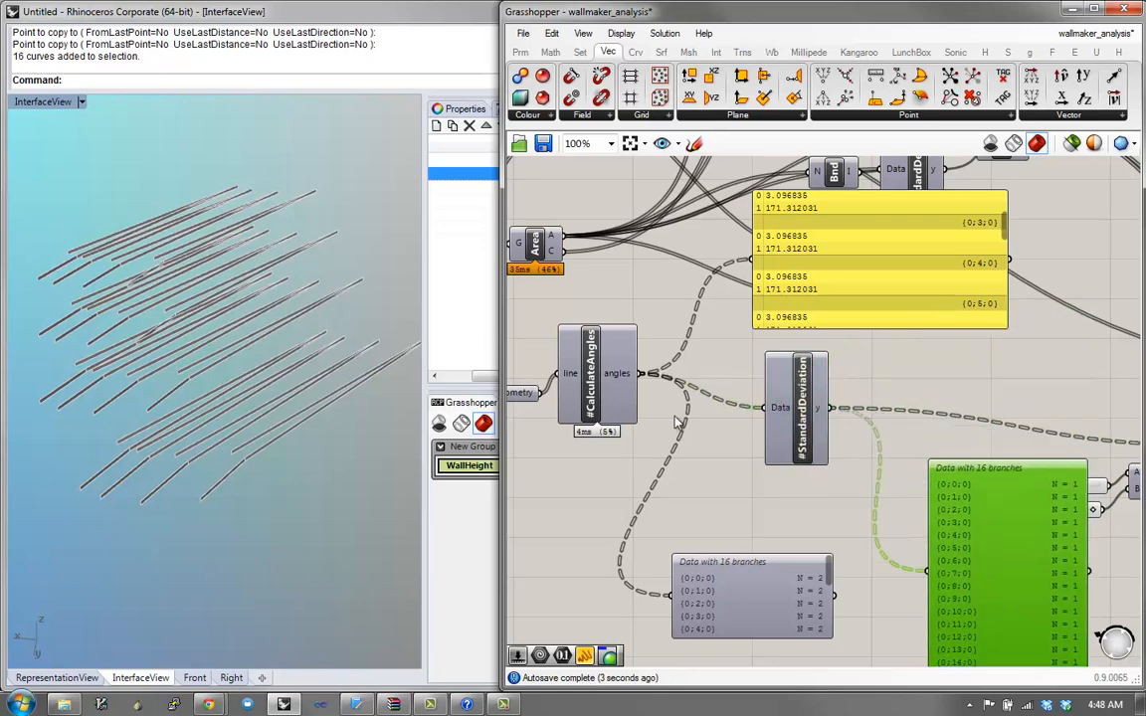
Step: Add a Flatten component, feed CalculateAngles's angles into its tree input, and feed its output into the yellow panel
double_click(668, 479)
text(fl)
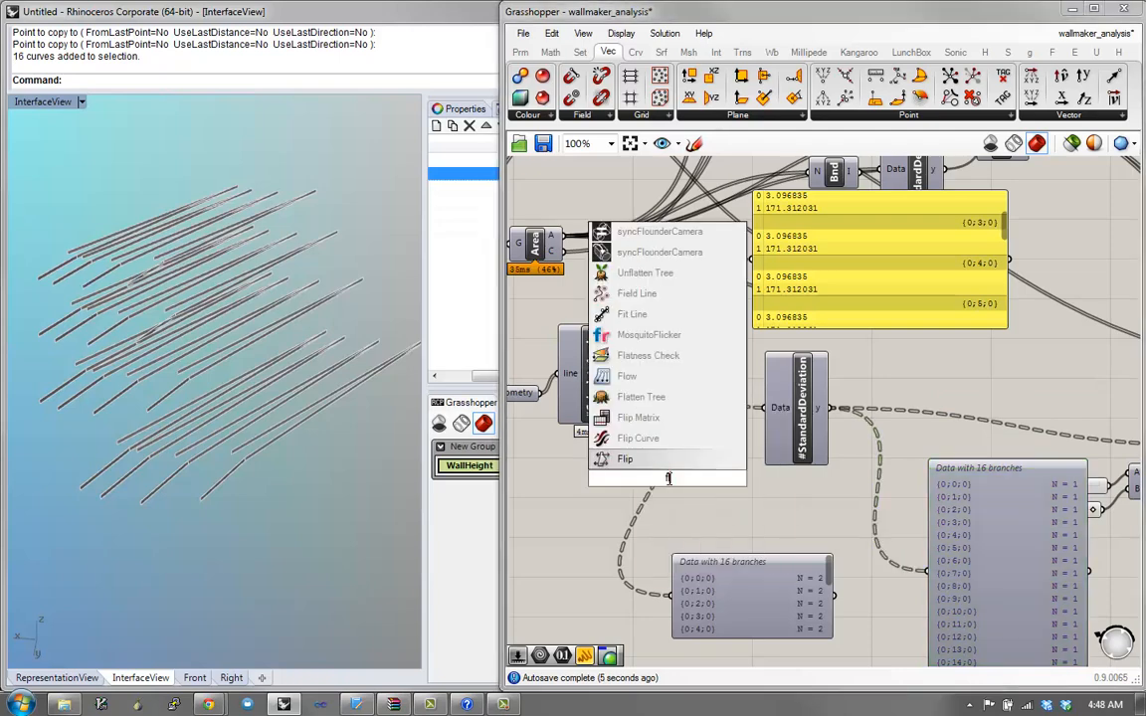
text(a)
click(660, 460)
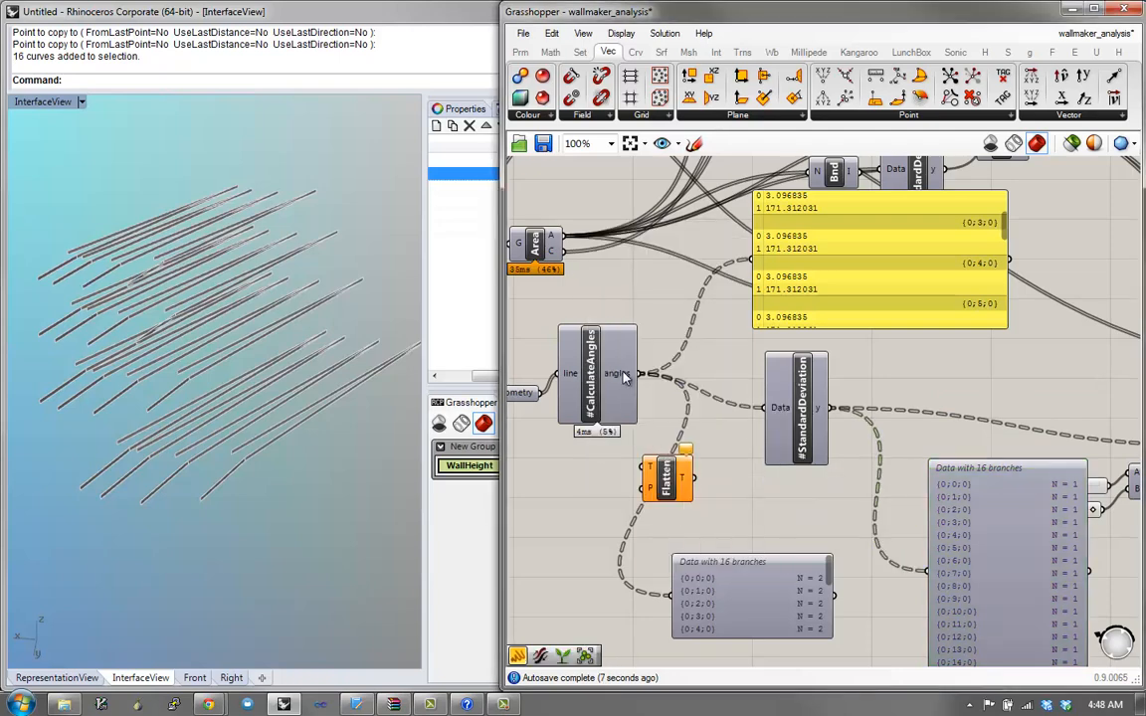
right_click(623, 376)
click(659, 470)
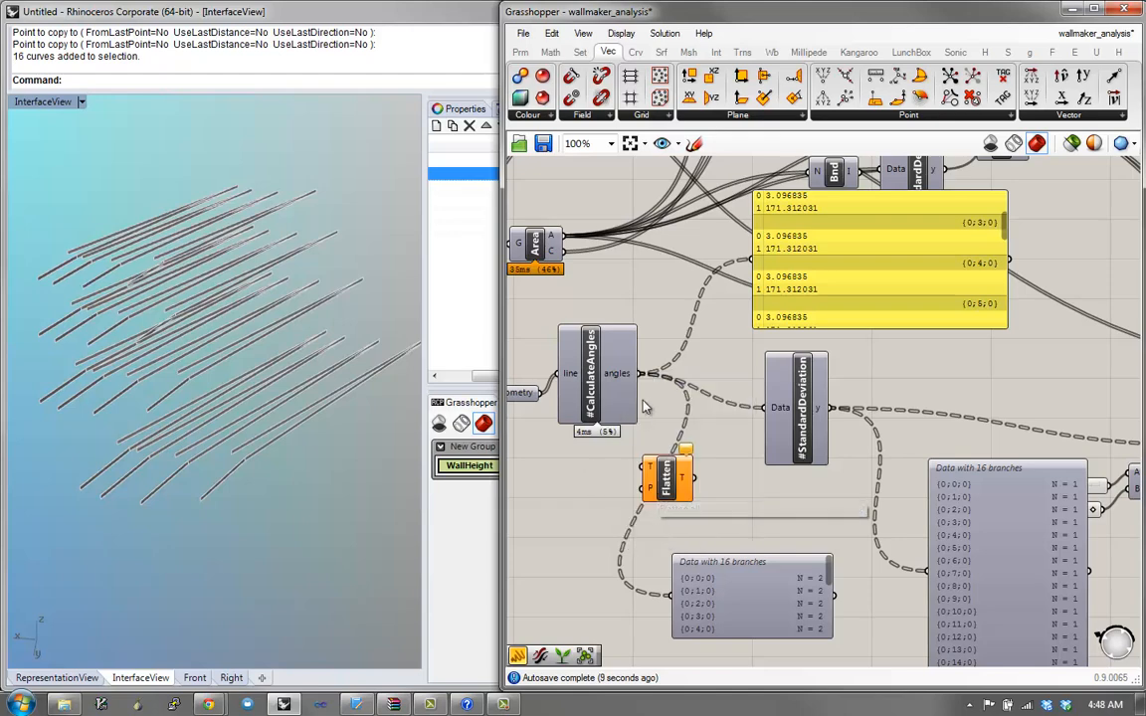
drag(639, 374, 749, 260)
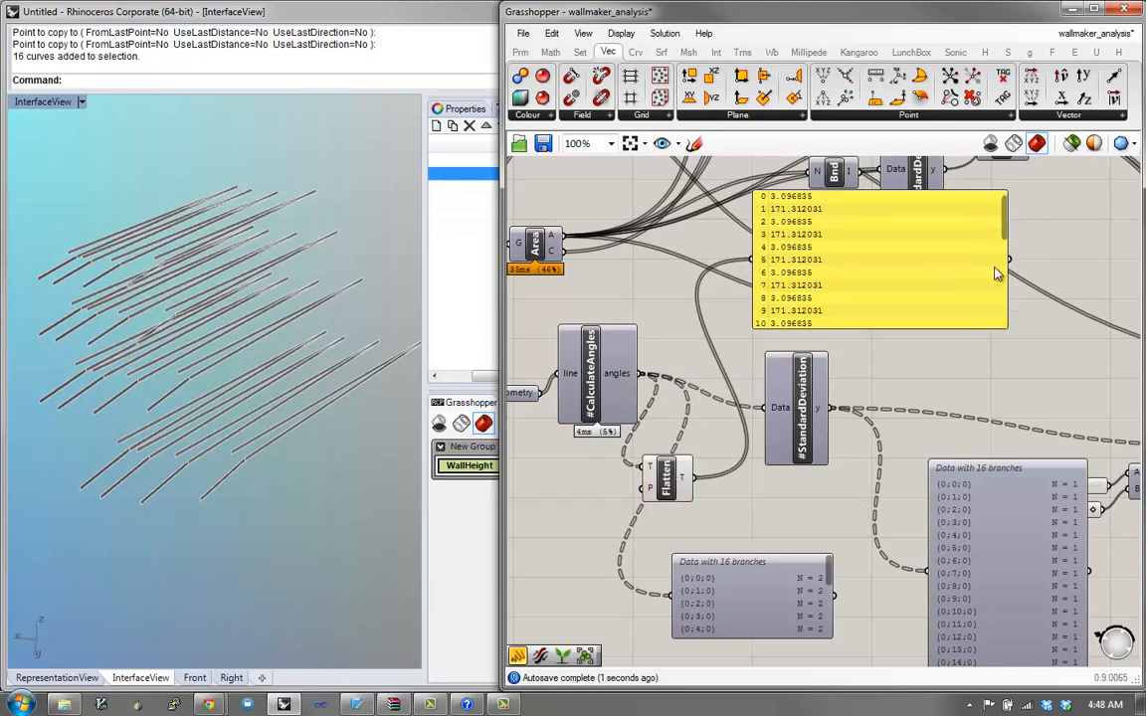
Step: Switch the angles Param Viewer to the tree diagram and feed it from Flatten's output instead of CalculateAngles
double_click(806, 589)
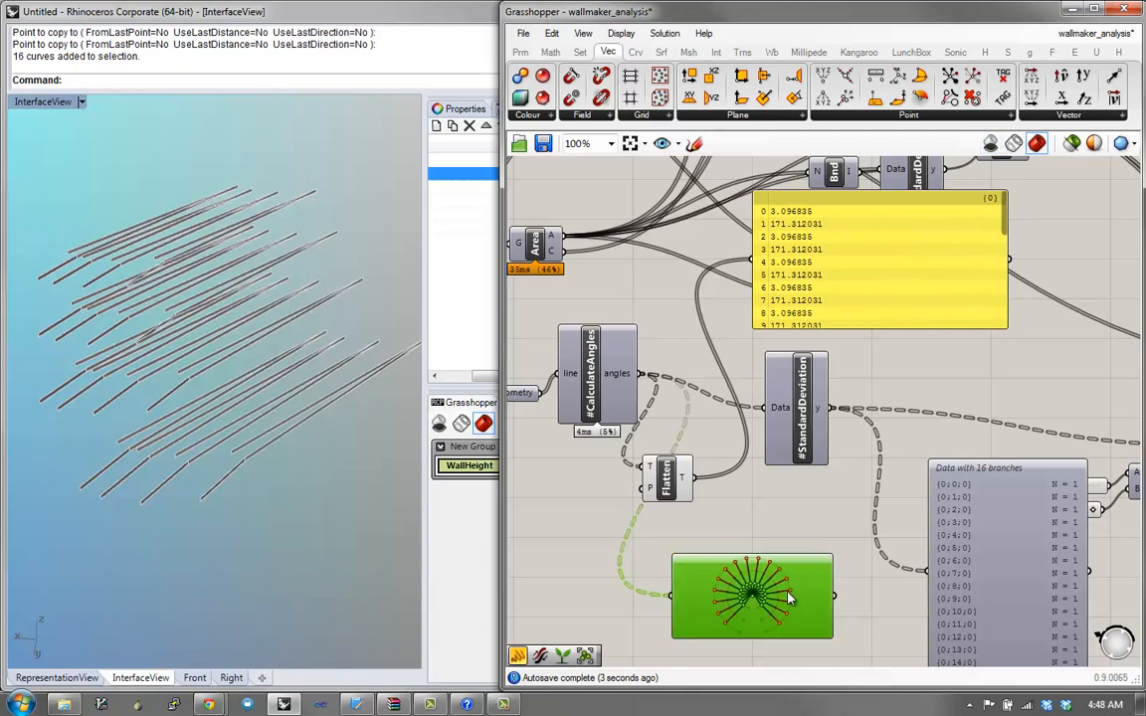
scroll(722, 601, up, 2)
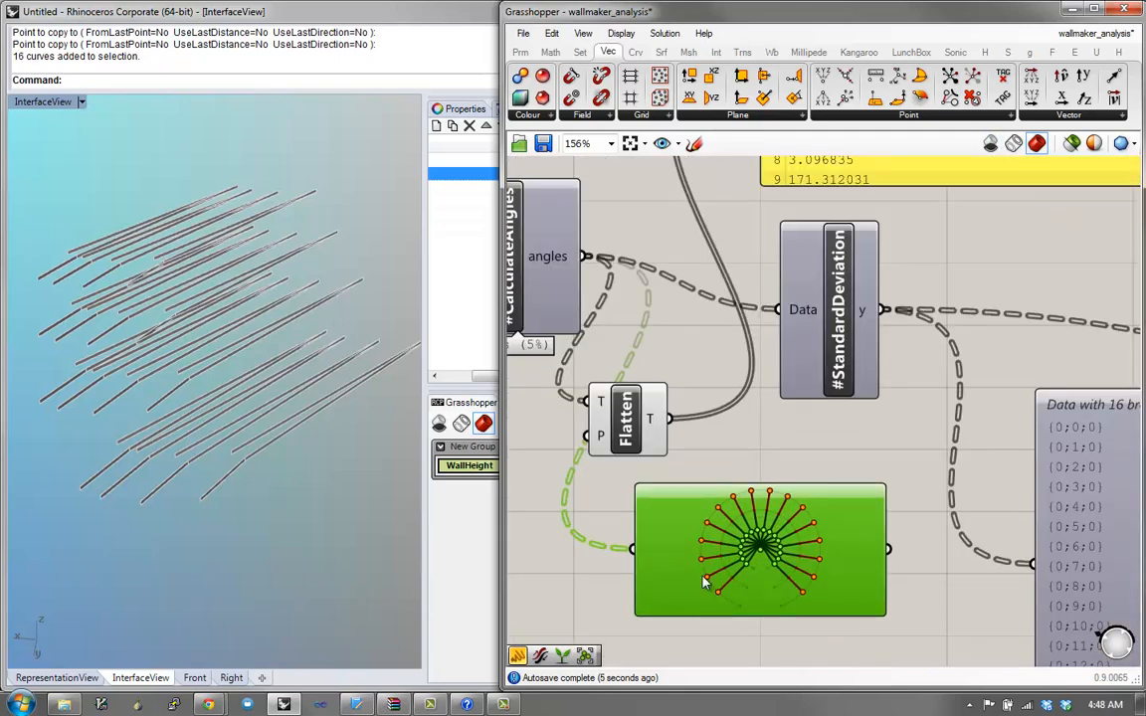
drag(670, 420, 636, 547)
scroll(737, 496, down, 2)
scroll(737, 456, down, 1)
right_drag(734, 458, 727, 480)
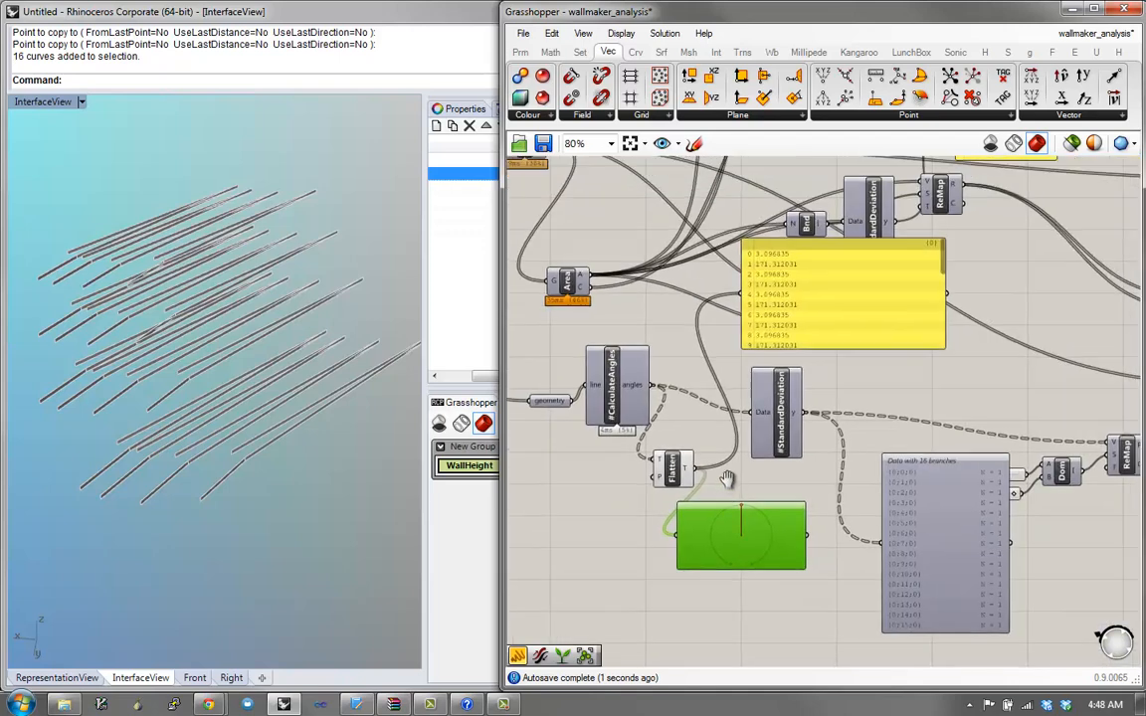
Step: Insert Flatten between CalculateAngles and StandardDeviation, and feed StandardDeviation's y output into the yellow panel
scroll(727, 481, up, 1)
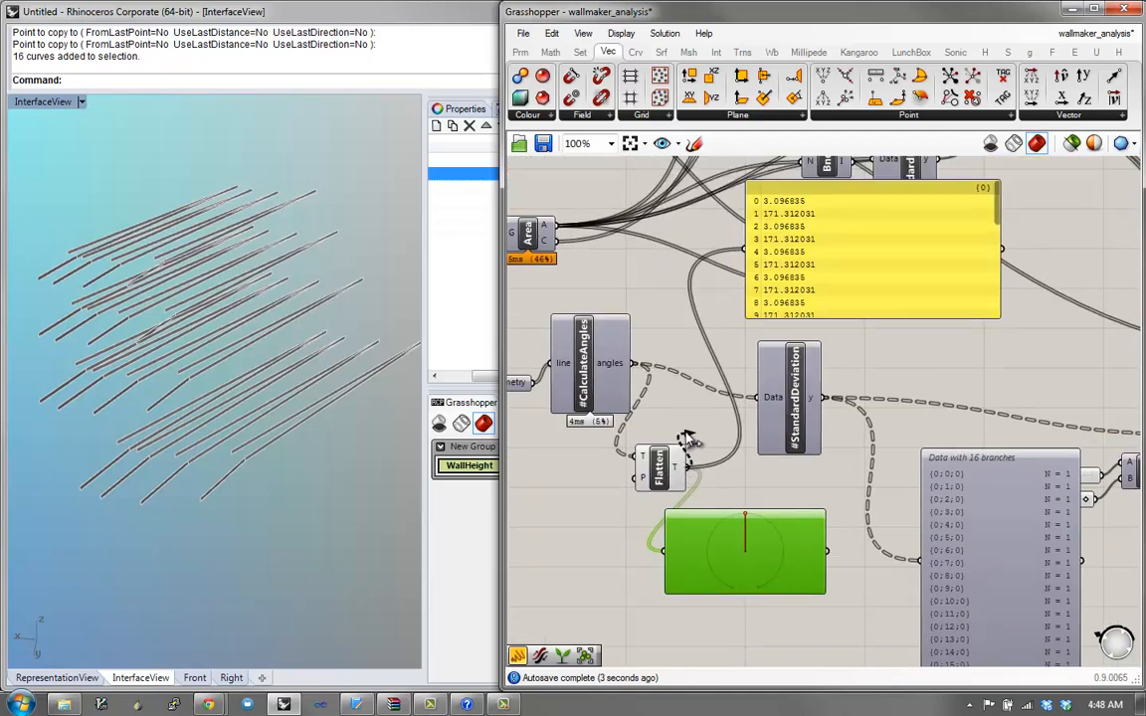
drag(658, 465, 696, 414)
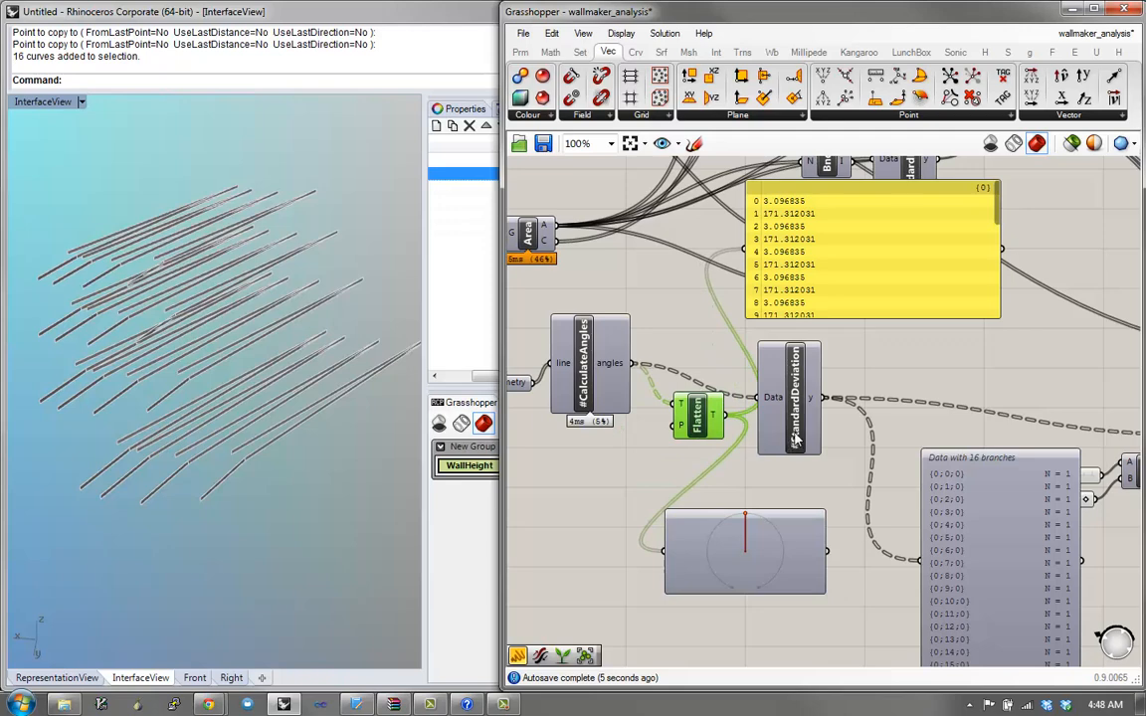
drag(796, 438, 830, 449)
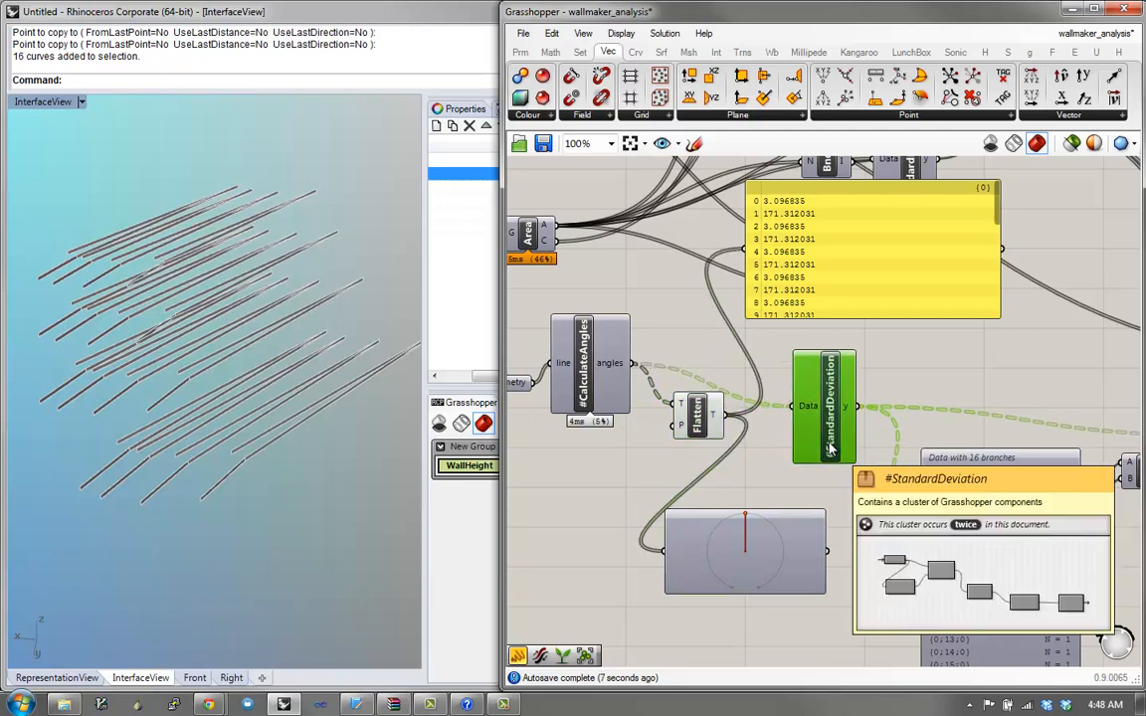
right_drag(664, 397, 617, 411)
drag(657, 428, 841, 284)
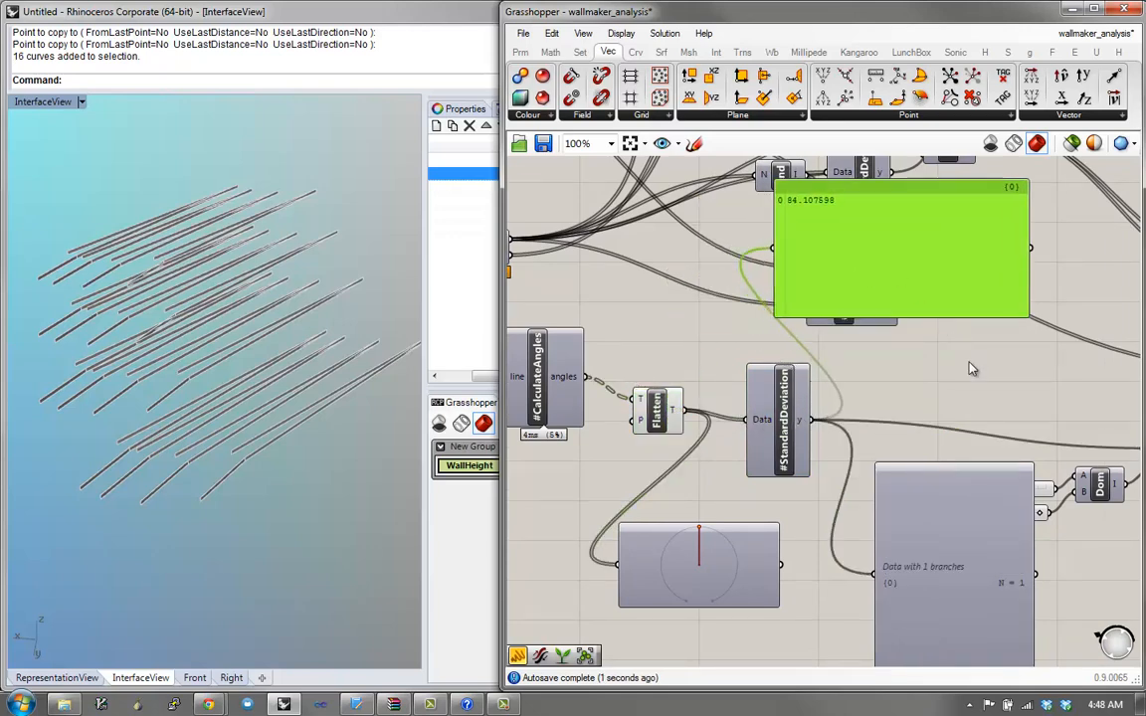
Step: Rearrange the colour panel and its Param Viewer below the Preview wires, and move the geometry Param Viewer above them for comparison
right_drag(968, 361, 843, 313)
scroll(821, 476, down, 1)
drag(854, 453, 821, 501)
right_drag(822, 506, 474, 533)
drag(930, 436, 942, 477)
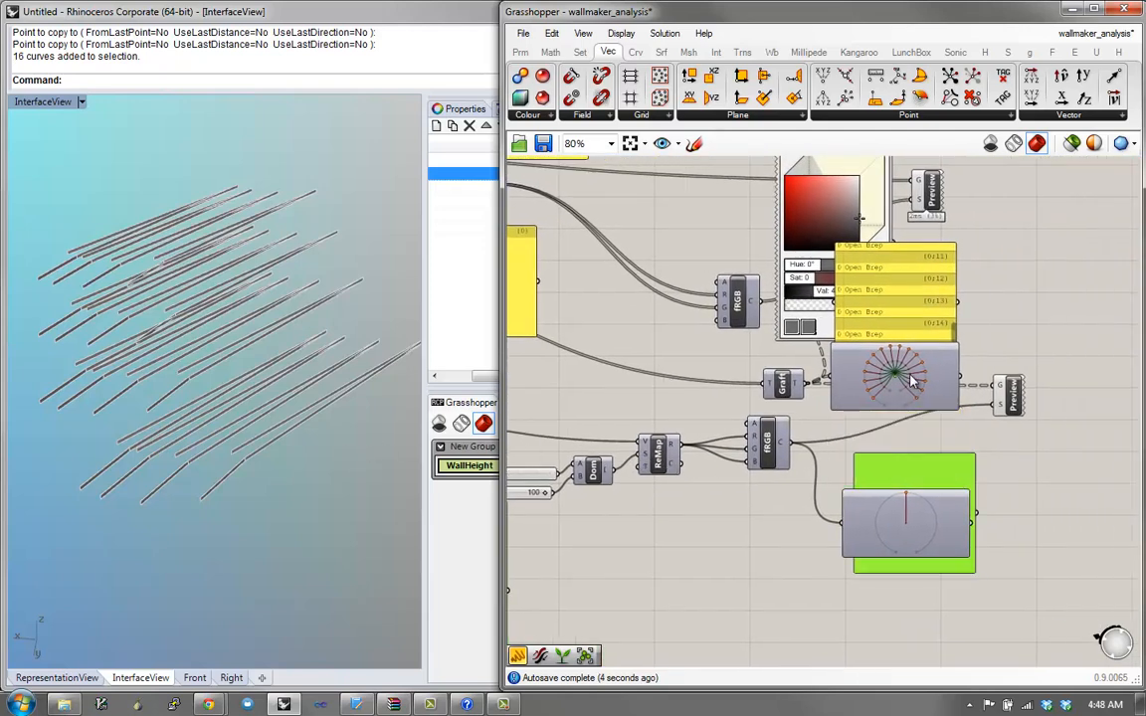
drag(917, 392, 1023, 321)
scroll(870, 362, up, 1)
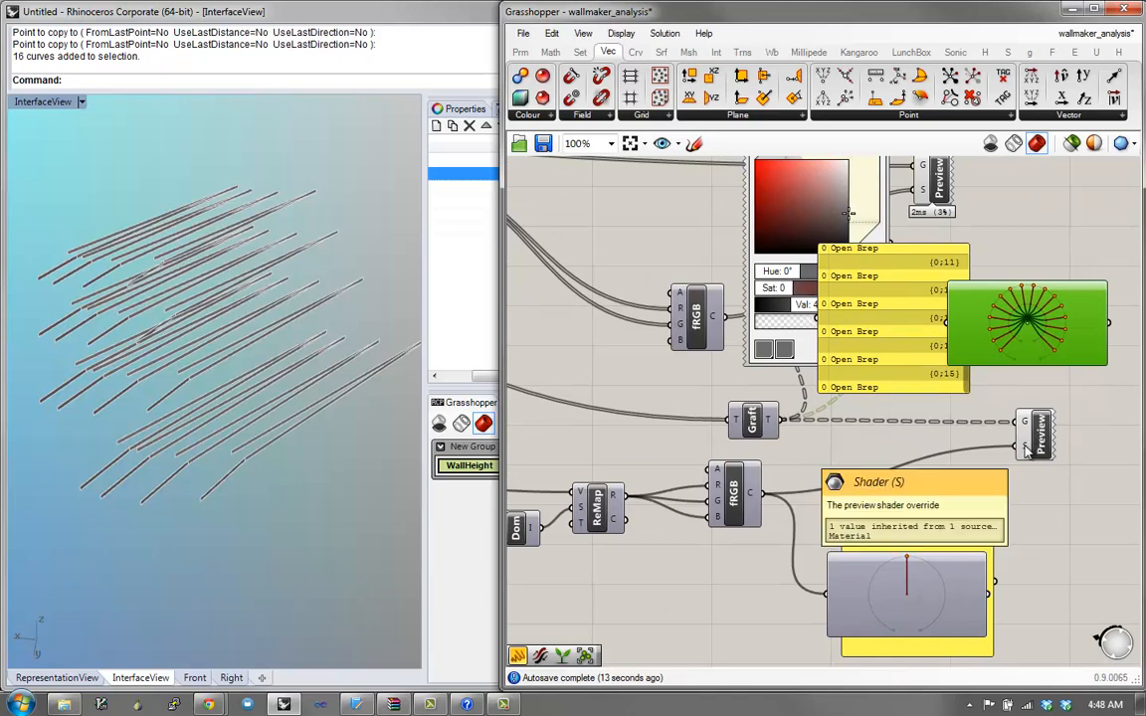
drag(920, 609, 927, 594)
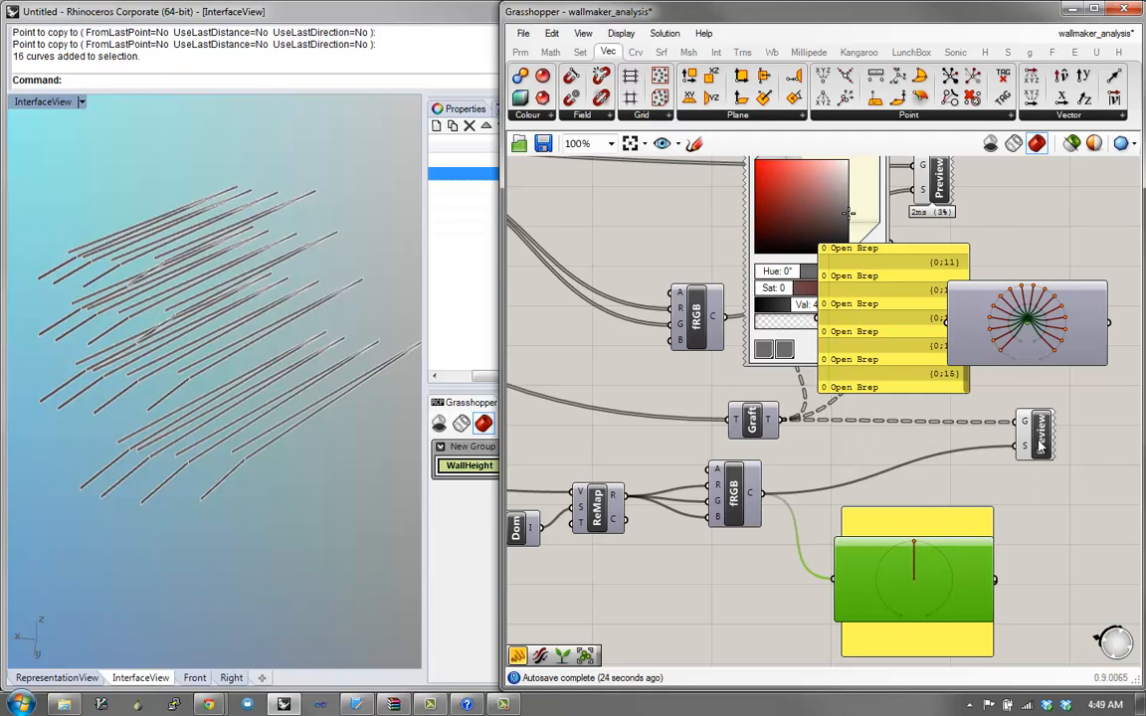
Step: Delete all the wall polylines from the viewport, including the one missed by the first window selection
drag(280, 455, 162, 224)
text(E)
key(Return)
right_drag(174, 309, 197, 293)
drag(197, 292, 85, 193)
text(zsa)
key(Return)
key(Escape)
scroll(214, 320, down, 2)
right_drag(230, 354, 259, 419)
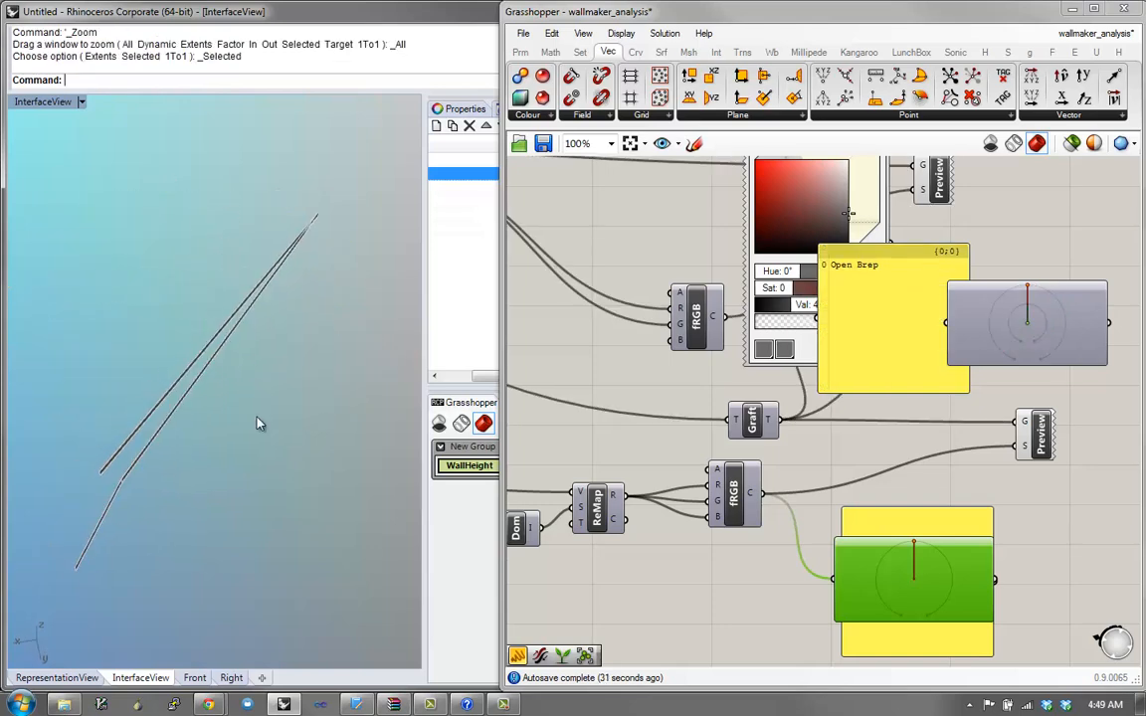
drag(258, 419, 182, 263)
scroll(191, 282, down, 9)
text(E)
key(Return)
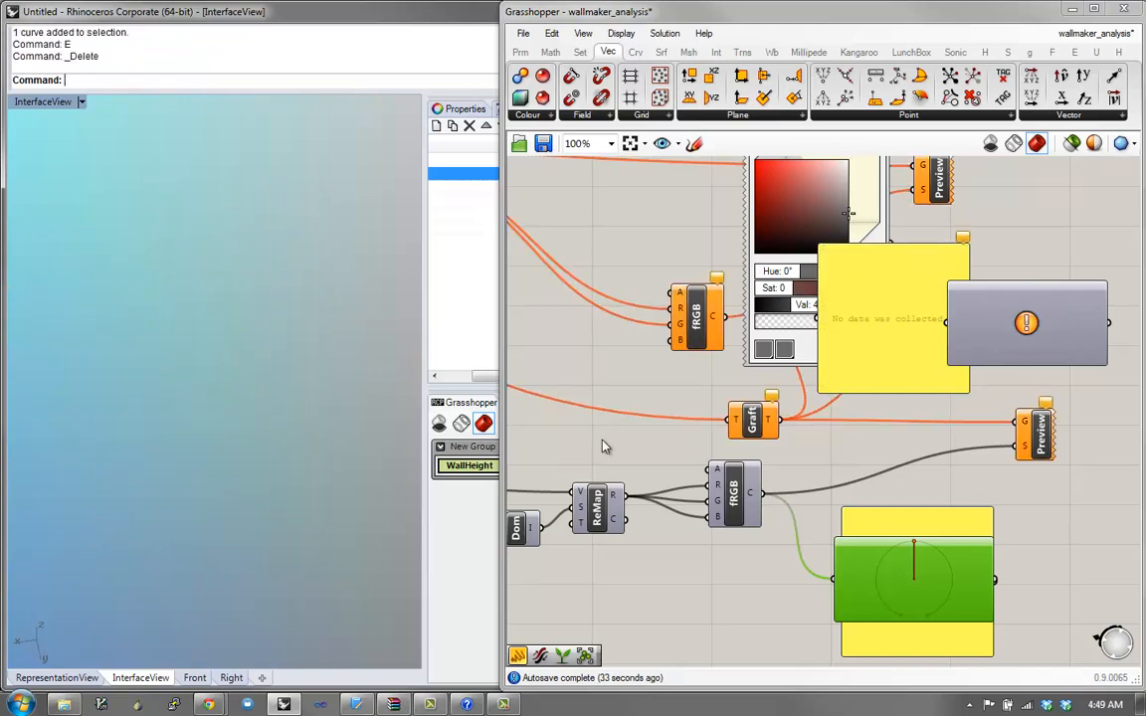
Step: Draw an open U-shaped polyline of three segments in the middle of the empty viewport
text(P)
key(Return)
click(235, 276)
click(183, 387)
click(260, 410)
click(331, 320)
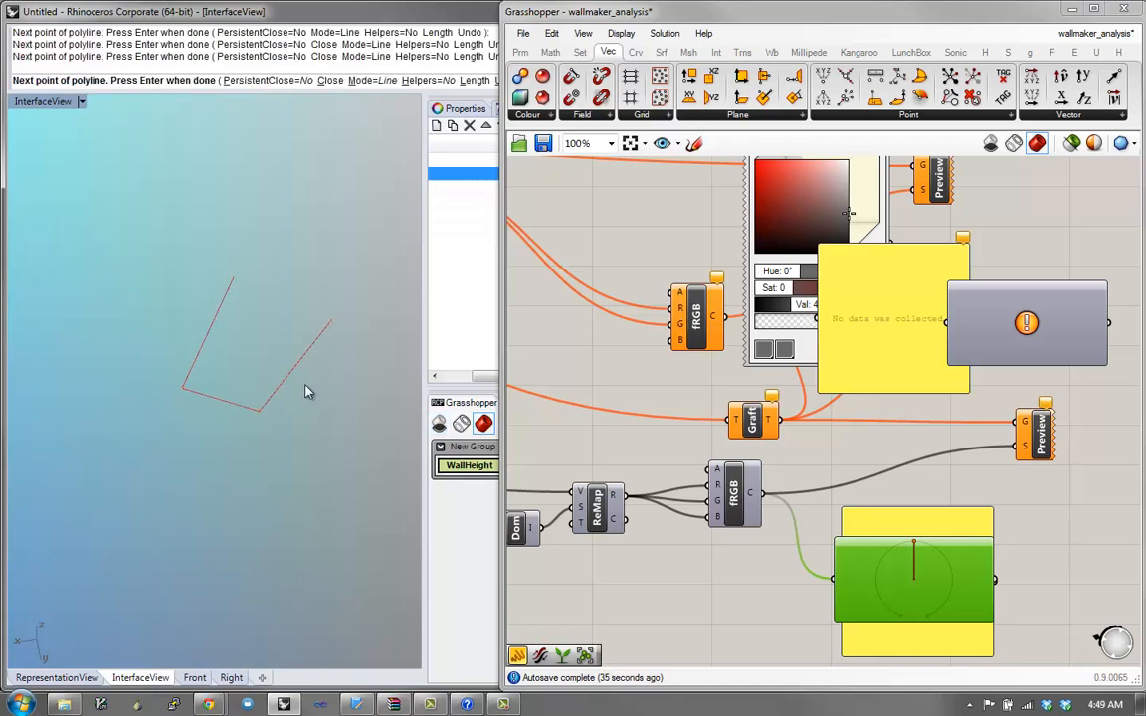
key(Return)
Step: Draw a second three-segment polyline that crosses the U-shaped one
key(p)
key(Return)
click(255, 471)
click(243, 350)
click(356, 226)
click(346, 426)
key(Return)
right_drag(345, 452, 301, 418)
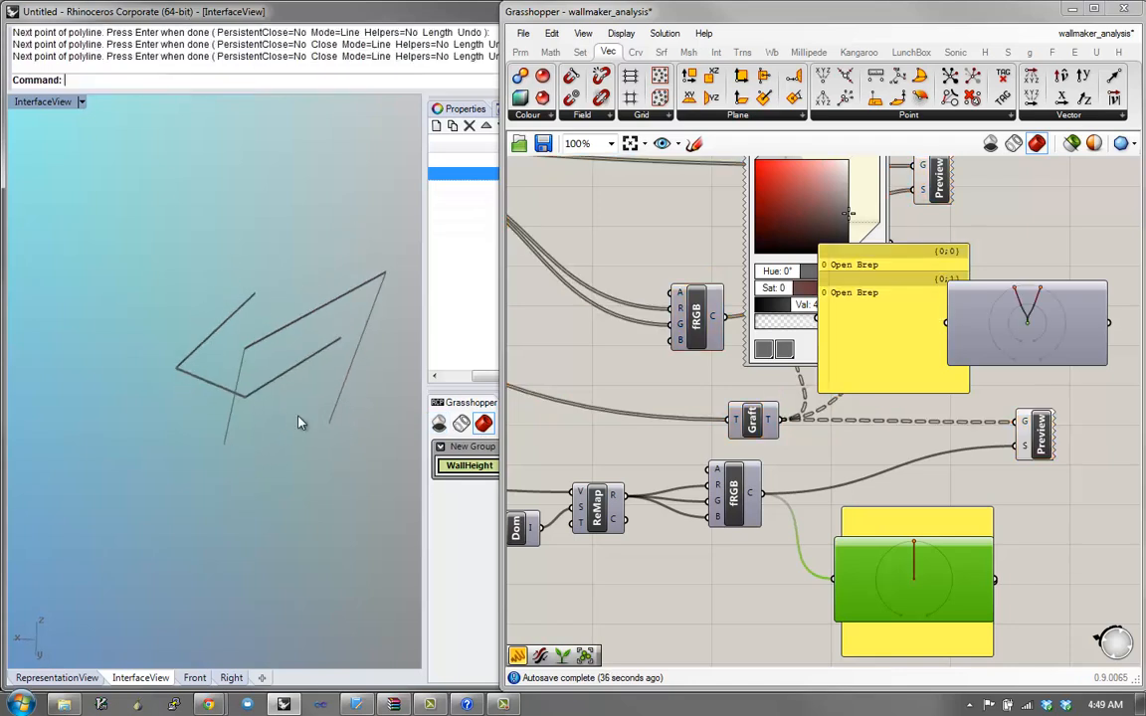
Step: Draw a third, roughly rectangular open polyline below the first two
key(p)
key(Return)
click(298, 470)
click(290, 424)
click(145, 417)
click(150, 486)
click(149, 508)
click(220, 505)
key(Return)
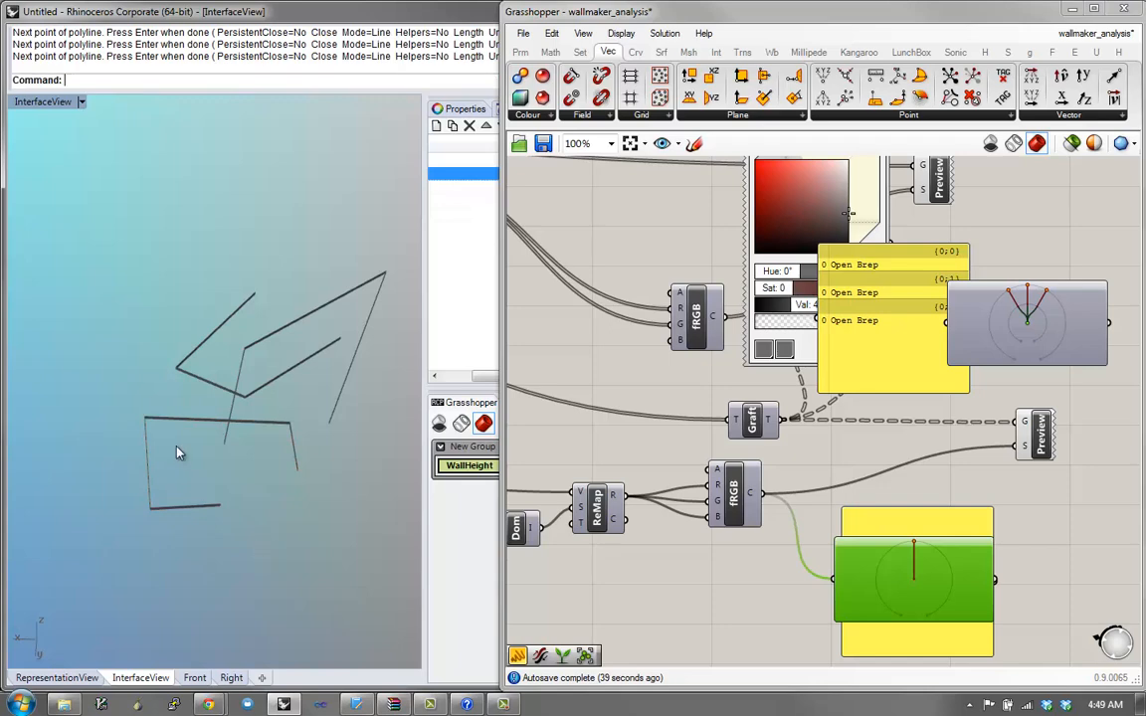
Step: Draw a fourth polyline with more segments that starts below the rectangular one and curves around the first two
key(p)
key(Return)
click(205, 542)
click(182, 458)
click(128, 306)
click(175, 259)
click(287, 252)
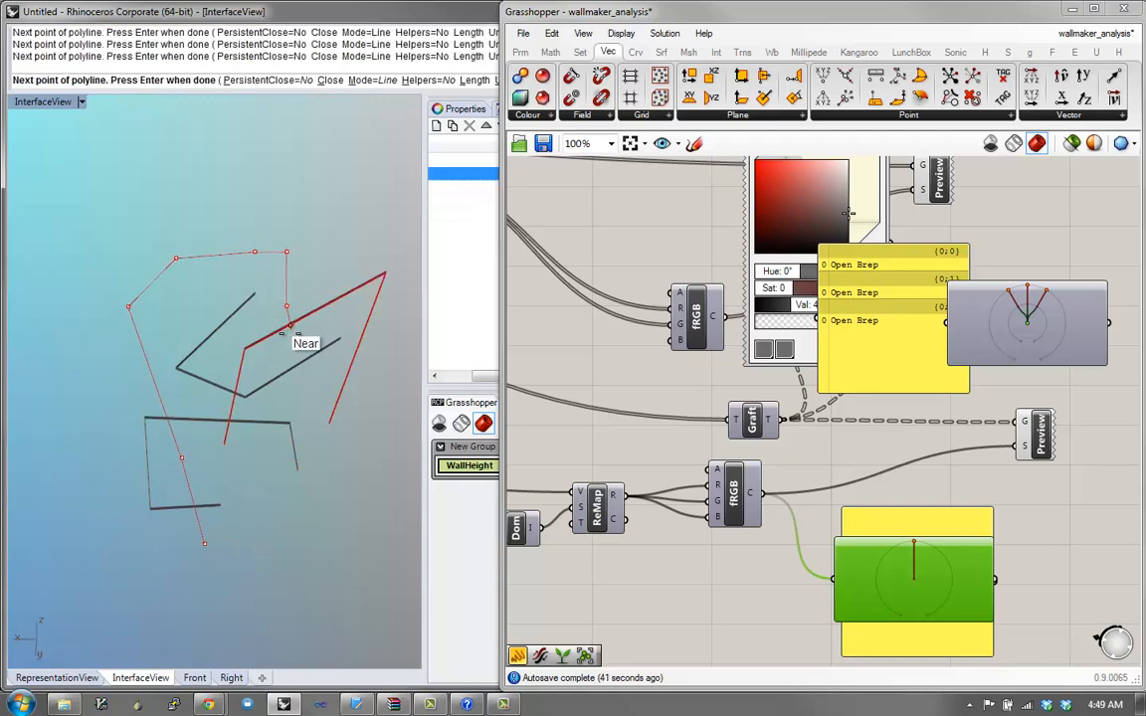
click(288, 350)
key(Return)
right_drag(322, 468, 270, 450)
Step: Draw a fifth polyline of three segments with a sharp first corner in the empty area in front of the others
text(p)
key(Return)
click(236, 516)
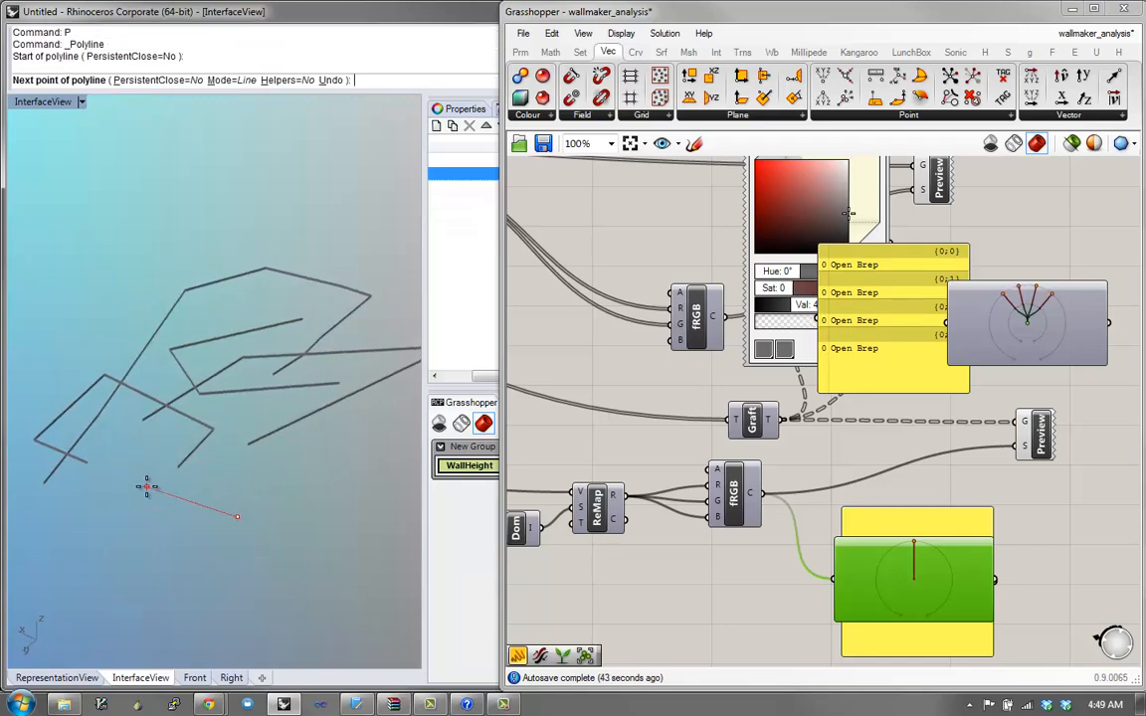
click(146, 487)
click(214, 527)
click(261, 615)
key(Return)
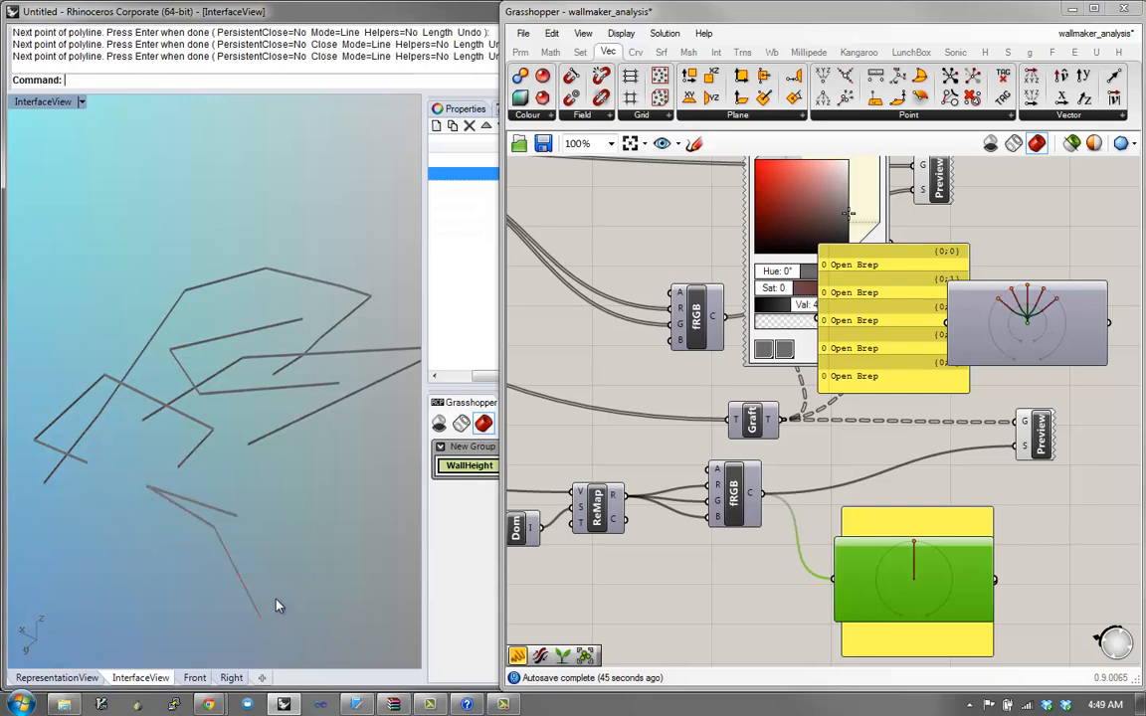
Step: Draw a sixth polyline of two segments beside the sharp-cornered one
text(p)
key(Return)
click(299, 568)
click(284, 489)
click(360, 455)
key(Return)
right_drag(343, 494, 204, 413)
scroll(304, 514, down, 5)
scroll(264, 416, up, 5)
scroll(263, 417, down, 4)
Step: Draw a large arch-shaped polyline that surrounds the six smaller ones
text(p)
key(Return)
click(98, 522)
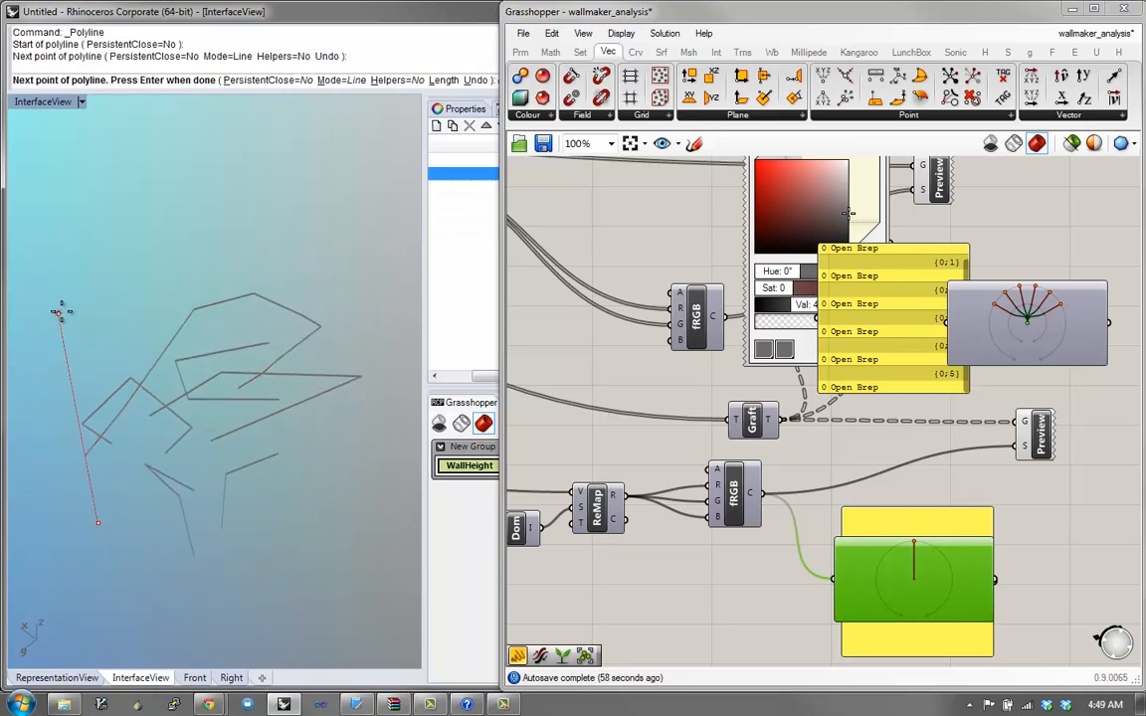
click(59, 314)
click(216, 210)
click(297, 223)
click(366, 323)
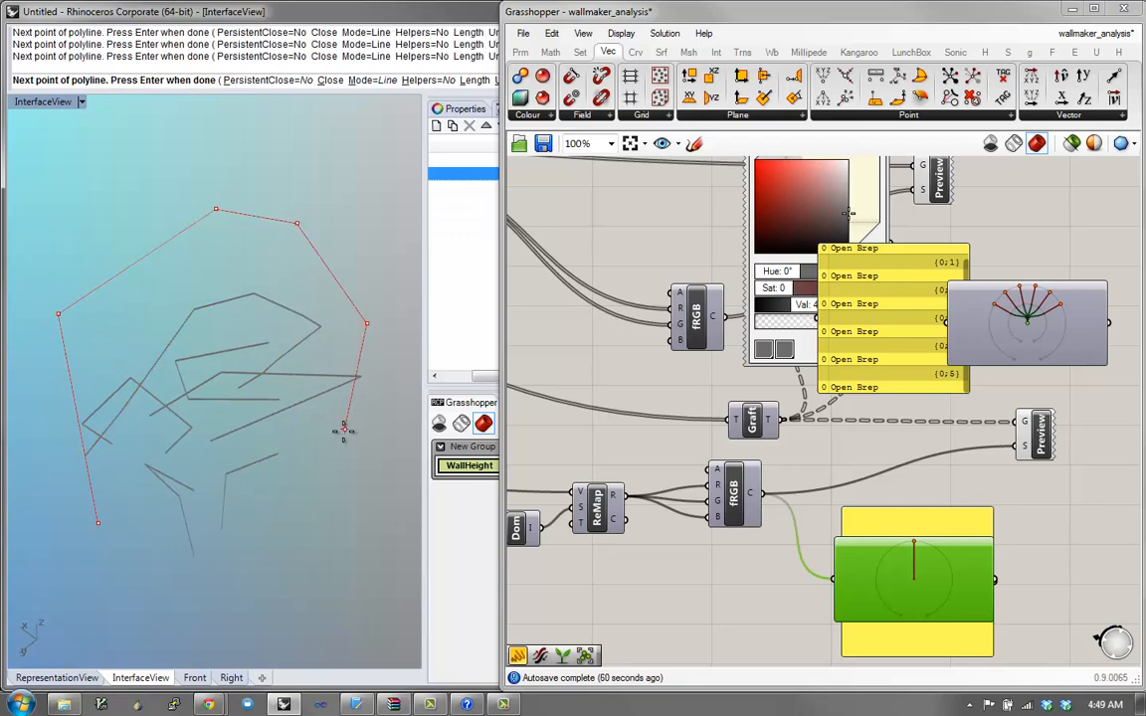
click(327, 461)
key(Return)
right_drag(286, 397, 320, 475)
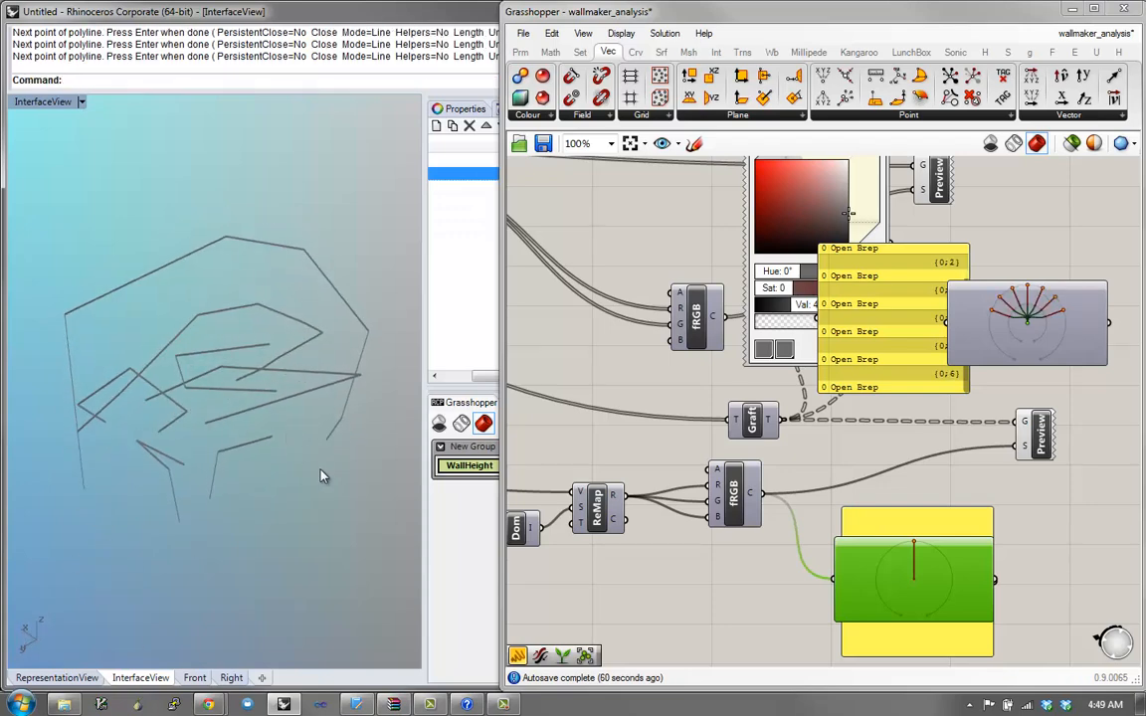
Step: Delete the six smaller polylines inside the large arch-shaped one
click(327, 438)
drag(277, 497, 126, 321)
text(e)
key(space)
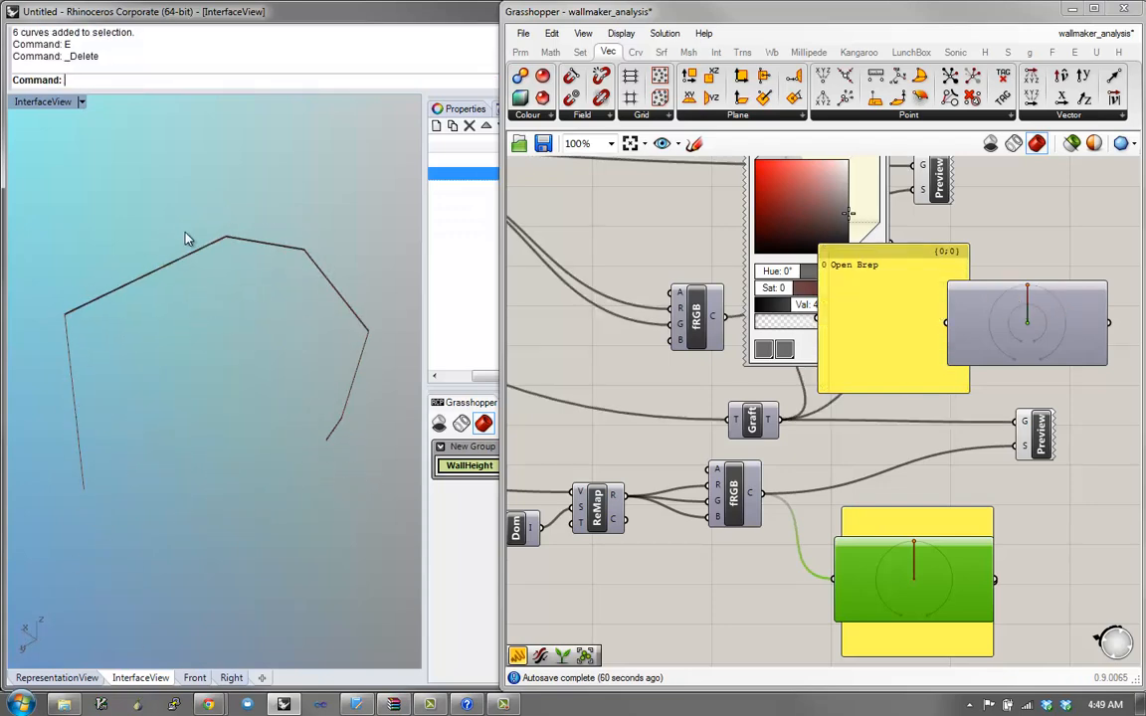
Step: Copy the arch-shaped polyline three times to form a row of four walls
click(188, 254)
text(c)
key(space)
click(208, 327)
click(209, 358)
click(210, 401)
click(212, 445)
key(space)
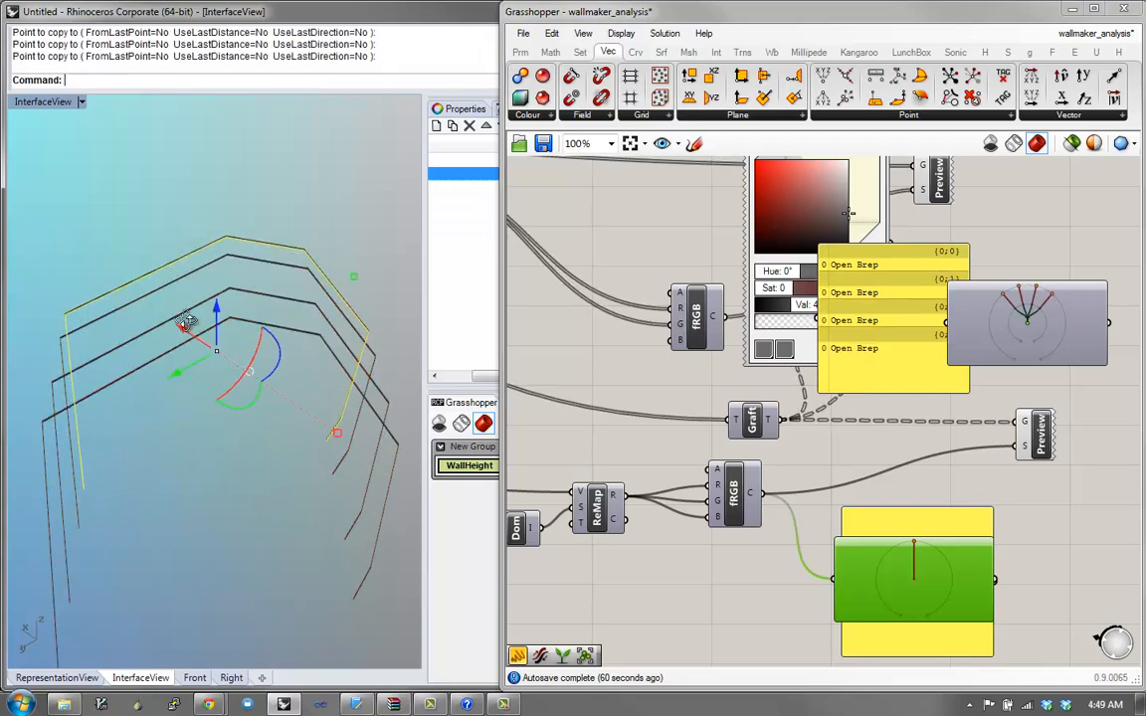
Step: Copy the four arch-shaped polylines once to extend the row to eight walls
click(187, 324)
scroll(218, 342, up, 2)
mouse_move(215, 360)
right_down()
mouse_move(229, 328)
mouse_move(209, 378)
right_up()
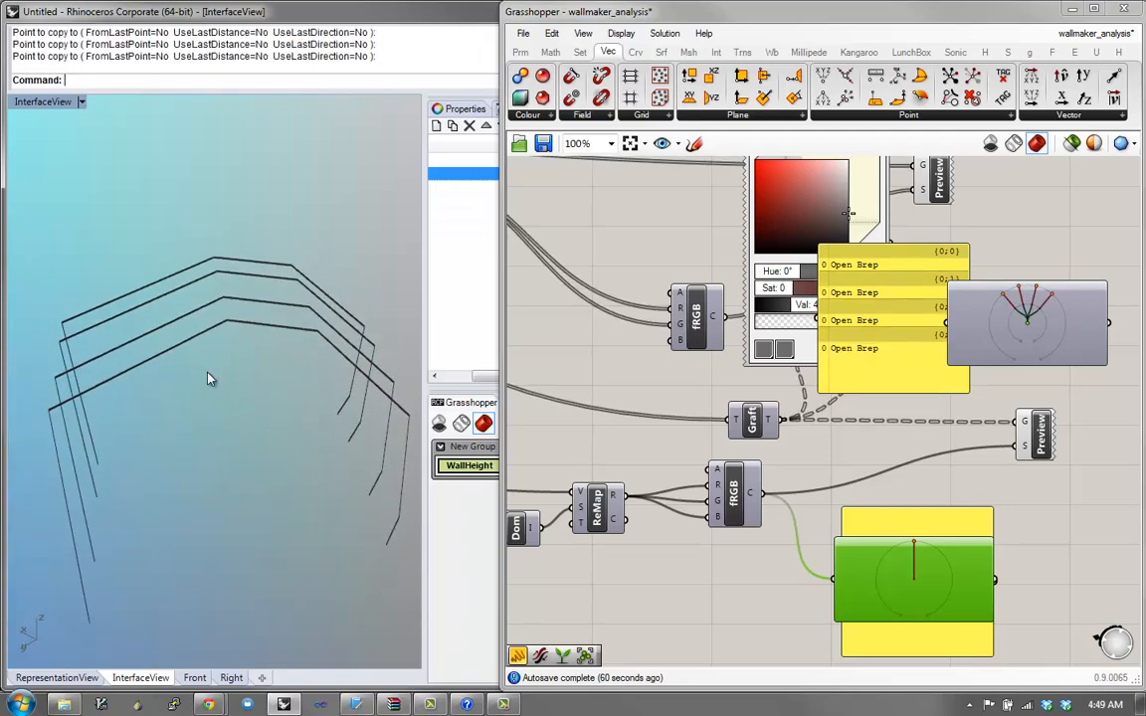
mouse_move(250, 338)
right_down()
mouse_move(247, 302)
mouse_move(253, 334)
right_up()
drag(265, 249, 201, 343)
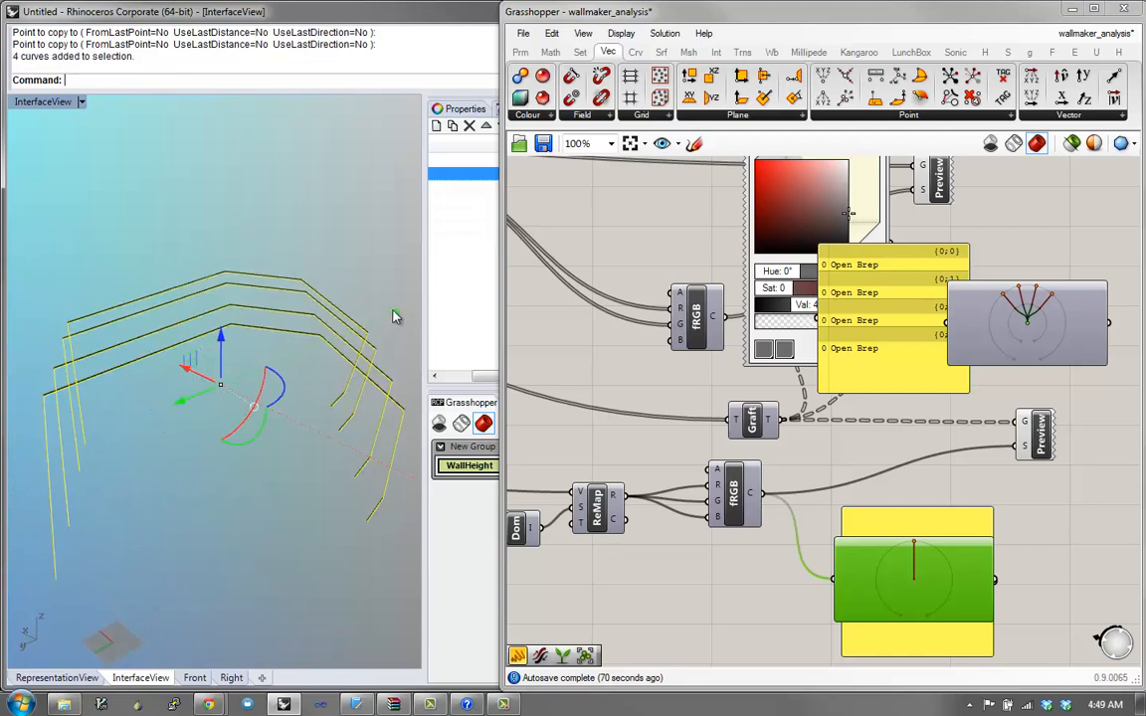
drag(392, 316, 210, 376)
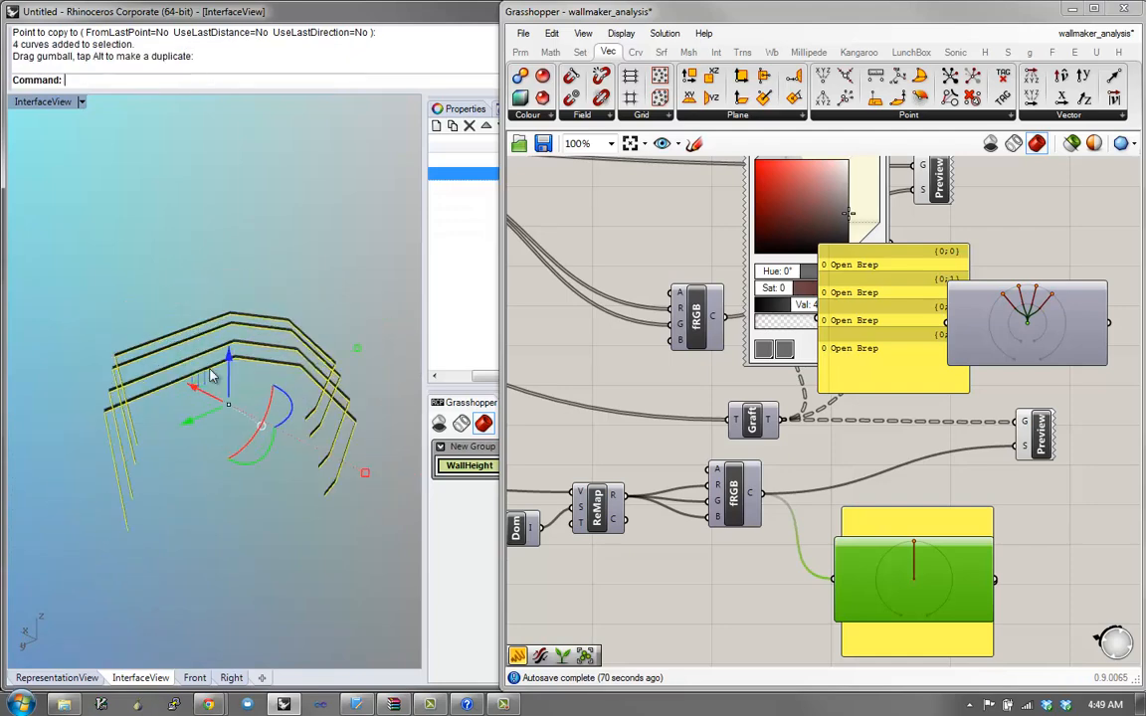
key(Escape)
mouse_move(211, 376)
right_down()
mouse_move(192, 289)
mouse_move(171, 309)
mouse_move(174, 363)
mouse_move(201, 398)
right_up()
click(232, 410)
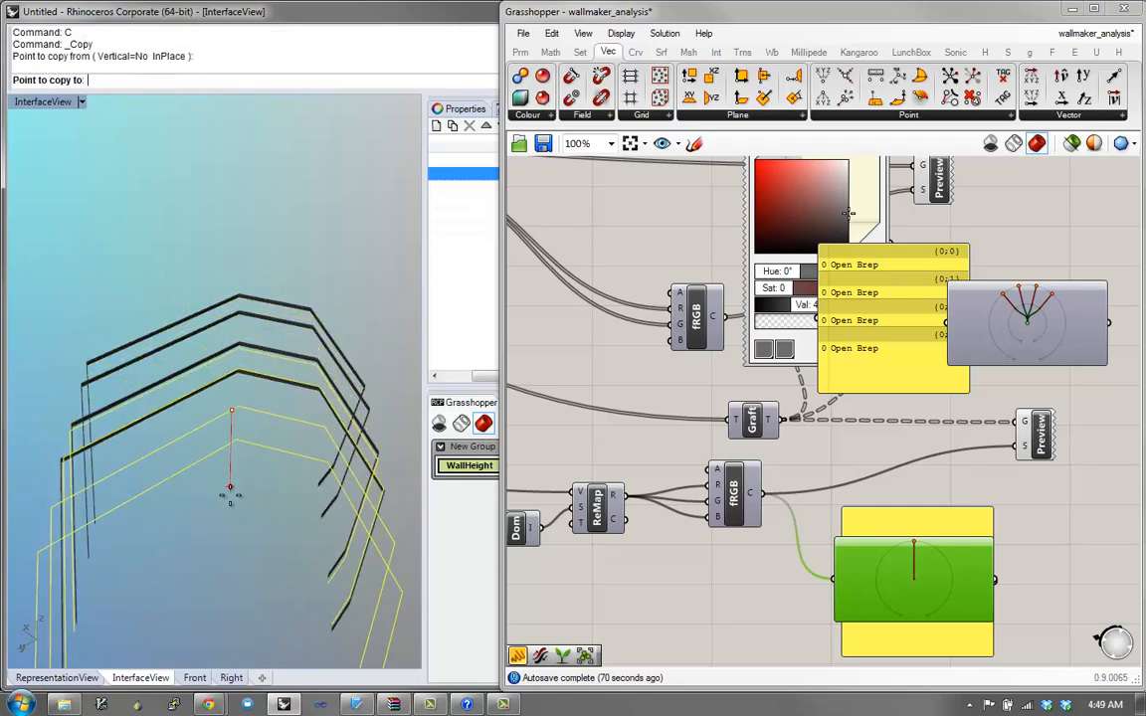
click(229, 521)
key(Escape)
Step: Delete all eight arch-shaped polylines from the viewport
scroll(229, 471, down, 2)
scroll(226, 472, down, 2)
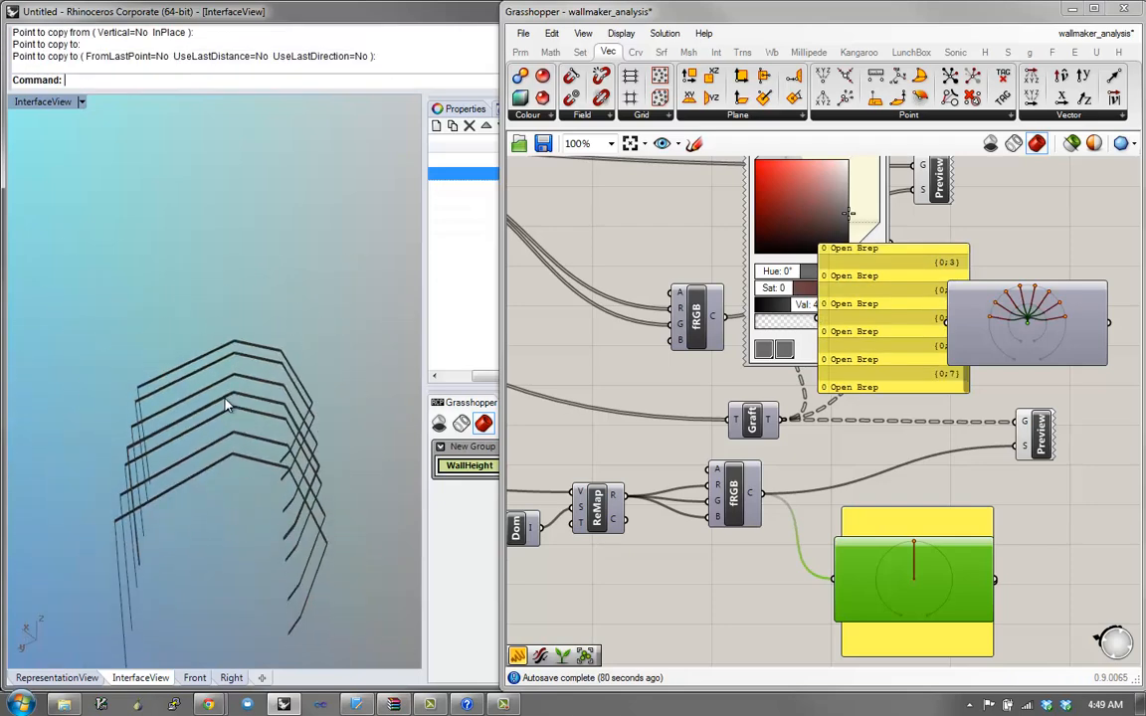
drag(215, 420, 214, 418)
right_drag(214, 418, 222, 398)
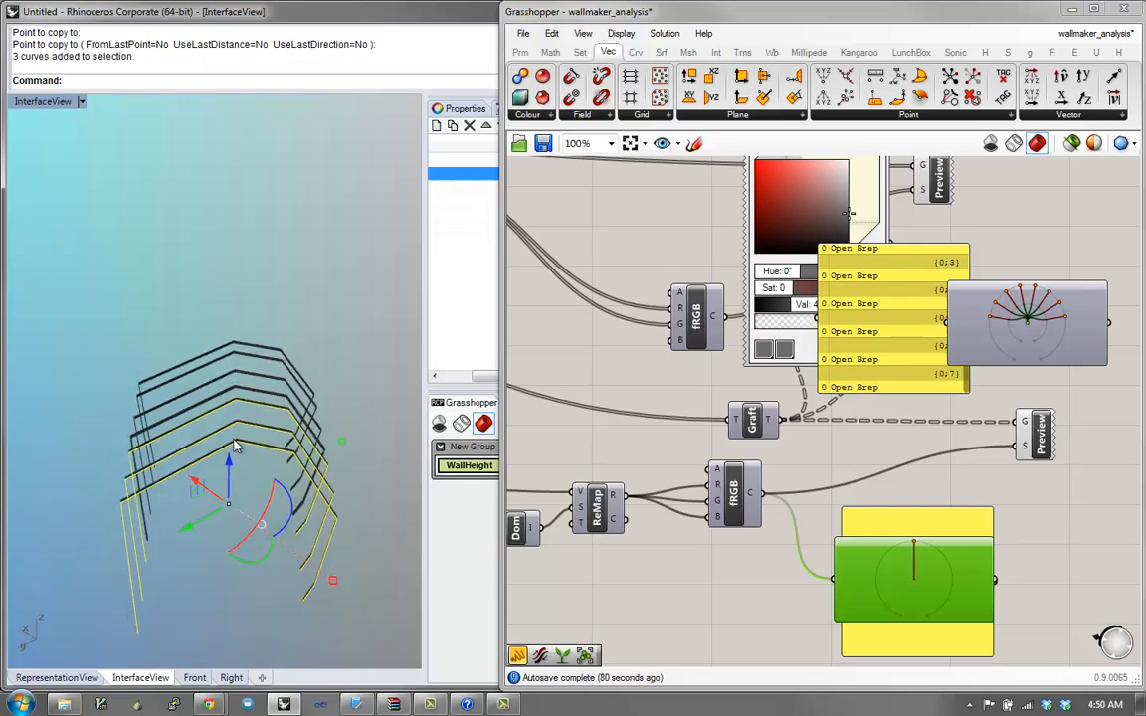
drag(237, 484, 210, 321)
text(e)
key(Return)
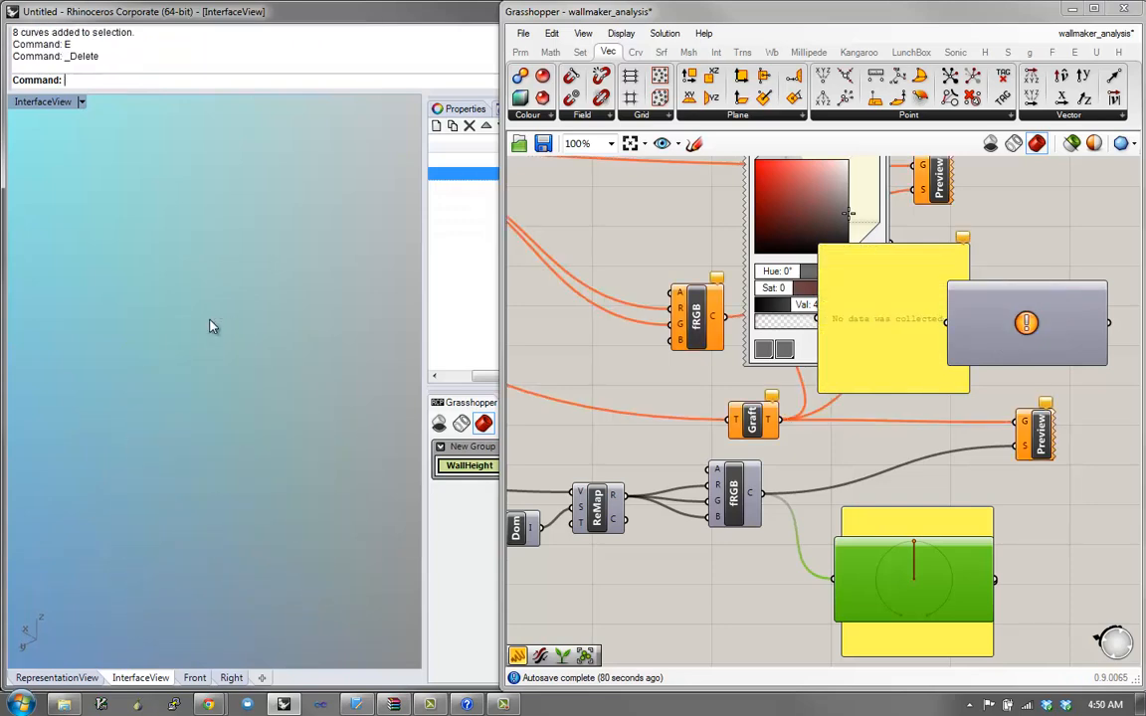
Step: Draw a large open seven-point polyline wall in the empty viewport, with two roughly parallel long sides joined by a pointed end
text(p)
key(Return)
click(153, 299)
click(192, 469)
click(303, 474)
click(336, 408)
click(323, 360)
click(205, 367)
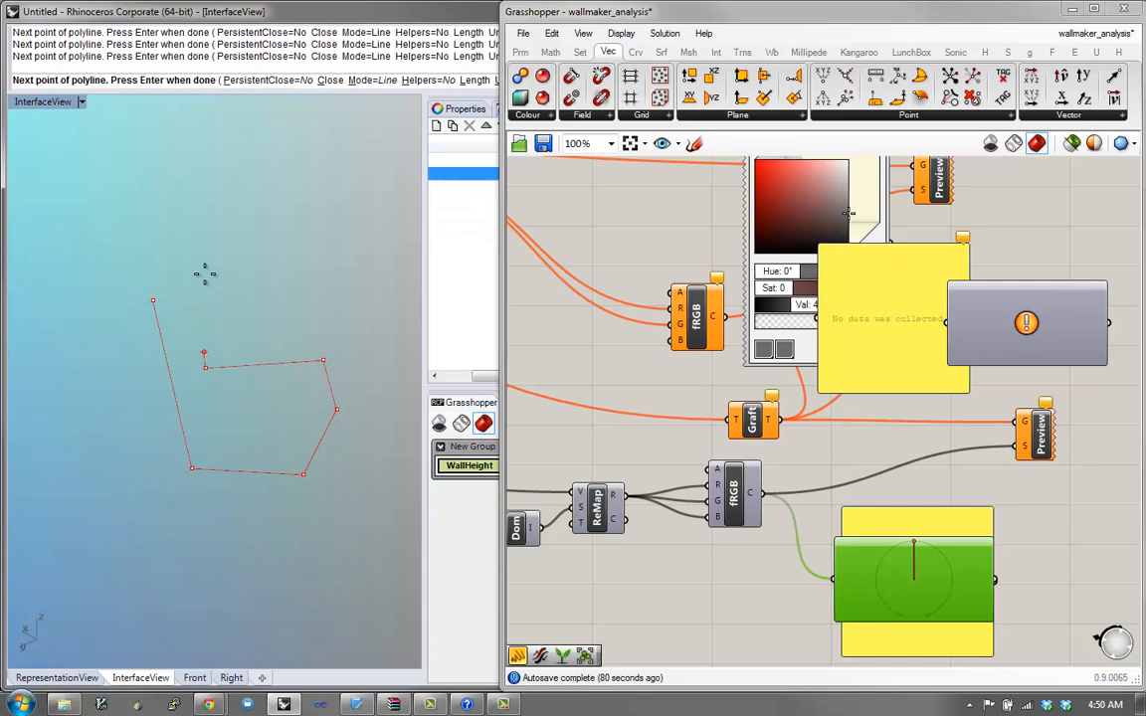
key(Return)
Step: Draw two separate straight polyline walls inside the large outline, one longer diagonal and one short segment
text(p)
key(Return)
click(221, 361)
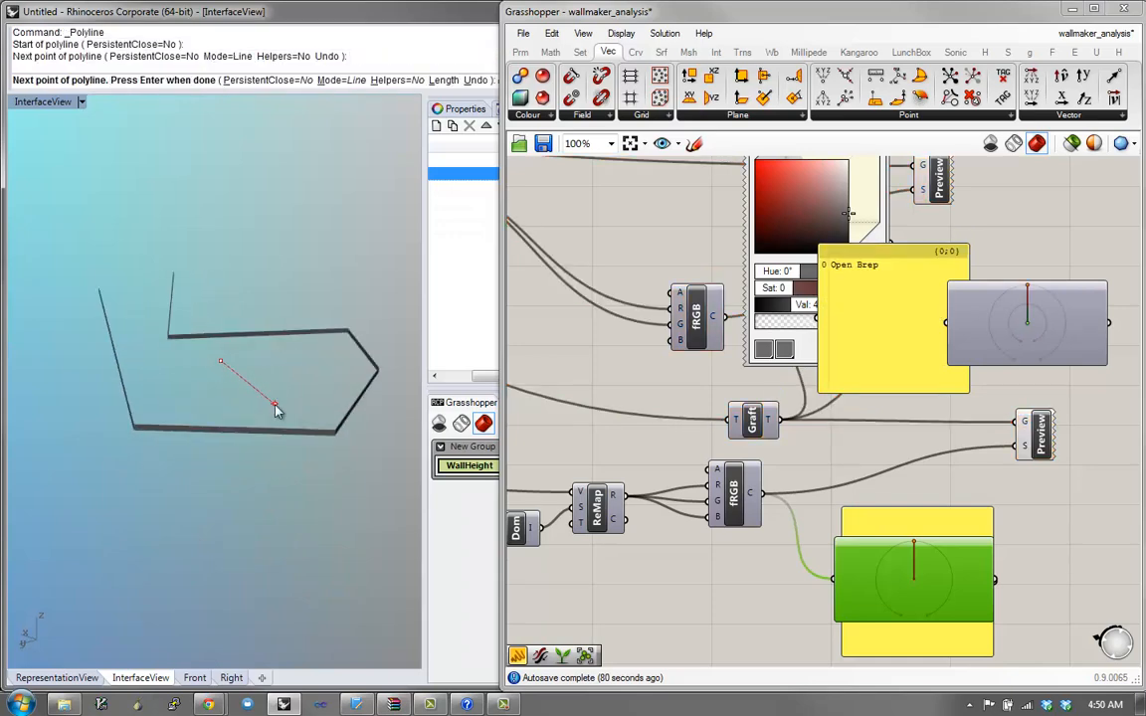
key(Return)
scroll(199, 395, up, 3)
key(Return)
click(192, 396)
click(220, 383)
key(Return)
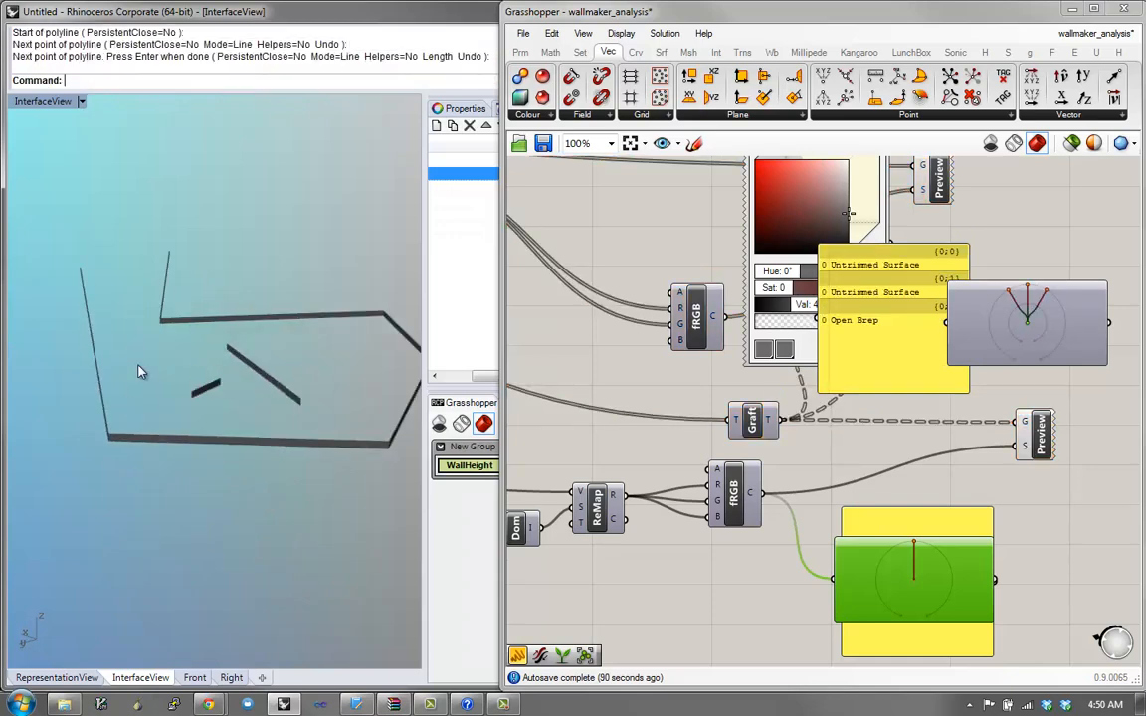
Step: Draw a four-point bent polyline wall arching over the two straight walls inside the large outline
key(Return)
click(154, 384)
click(221, 332)
click(289, 345)
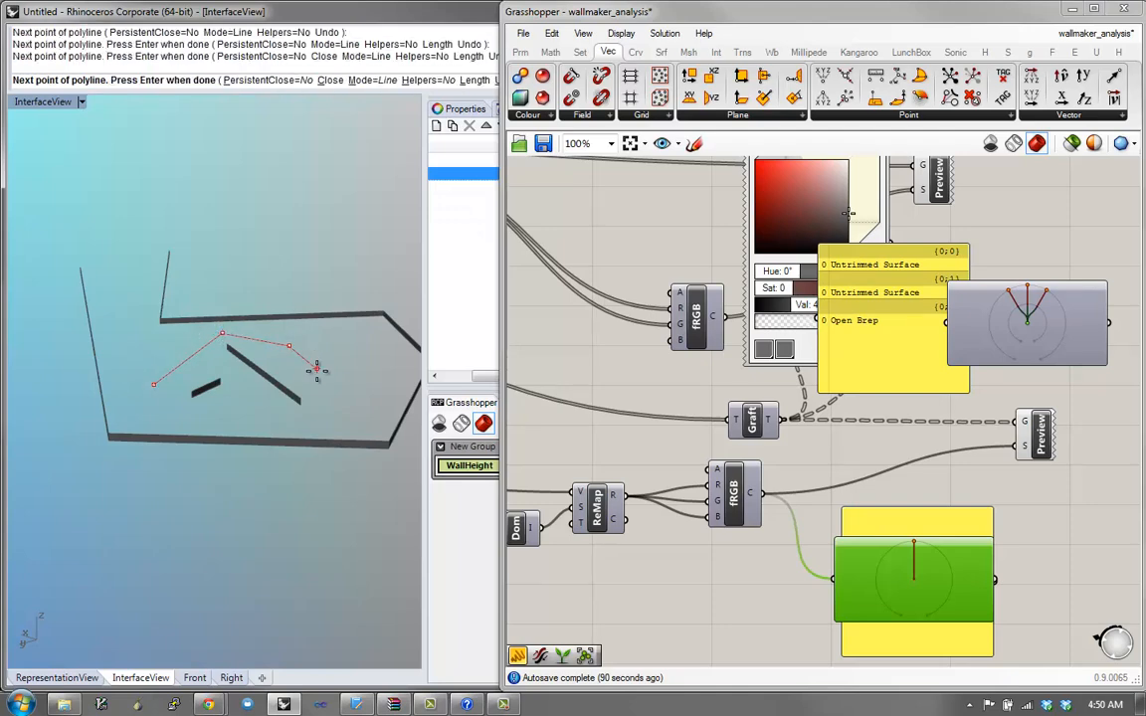
click(317, 369)
key(Return)
Step: Draw a narrow, sharply peaked five-point polyline wall near the pointed end inside the large outline
key(Return)
click(337, 429)
click(337, 367)
click(352, 343)
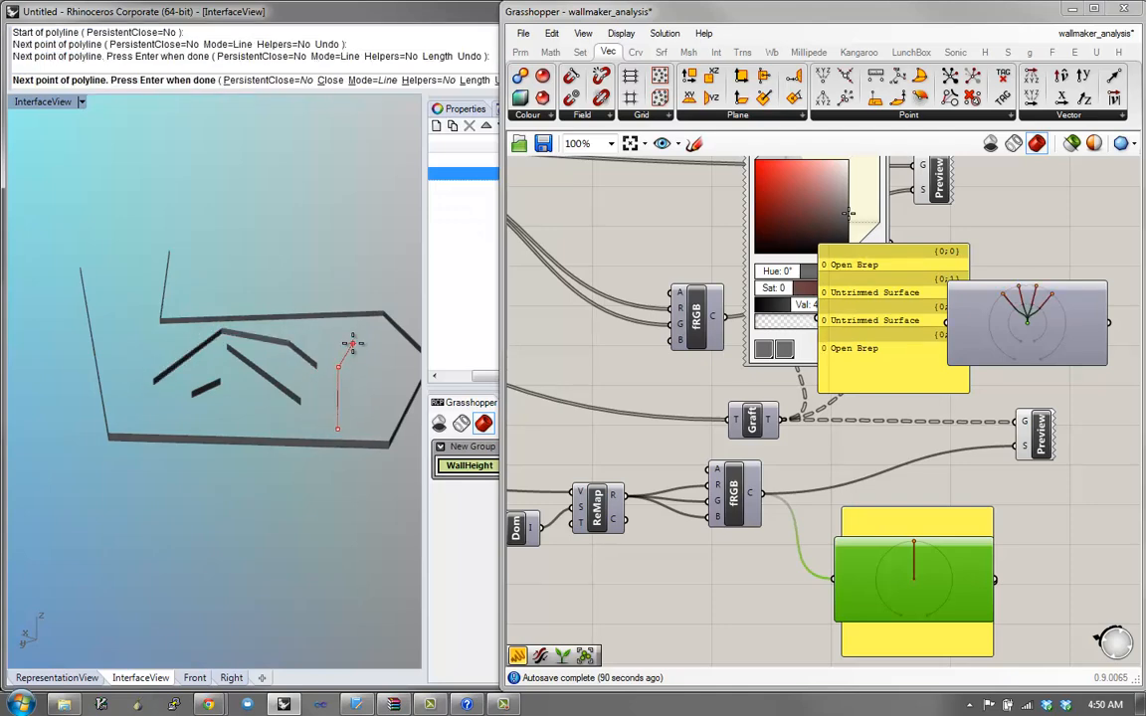
click(353, 403)
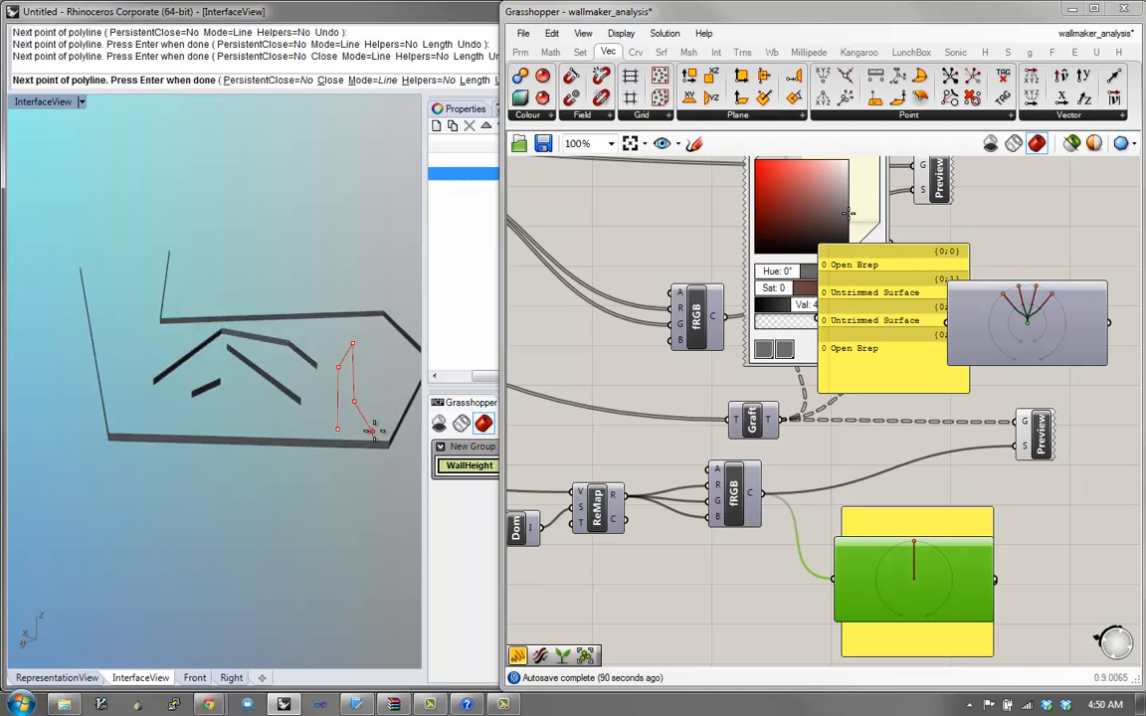
key(Return)
right_drag(363, 421, 331, 481)
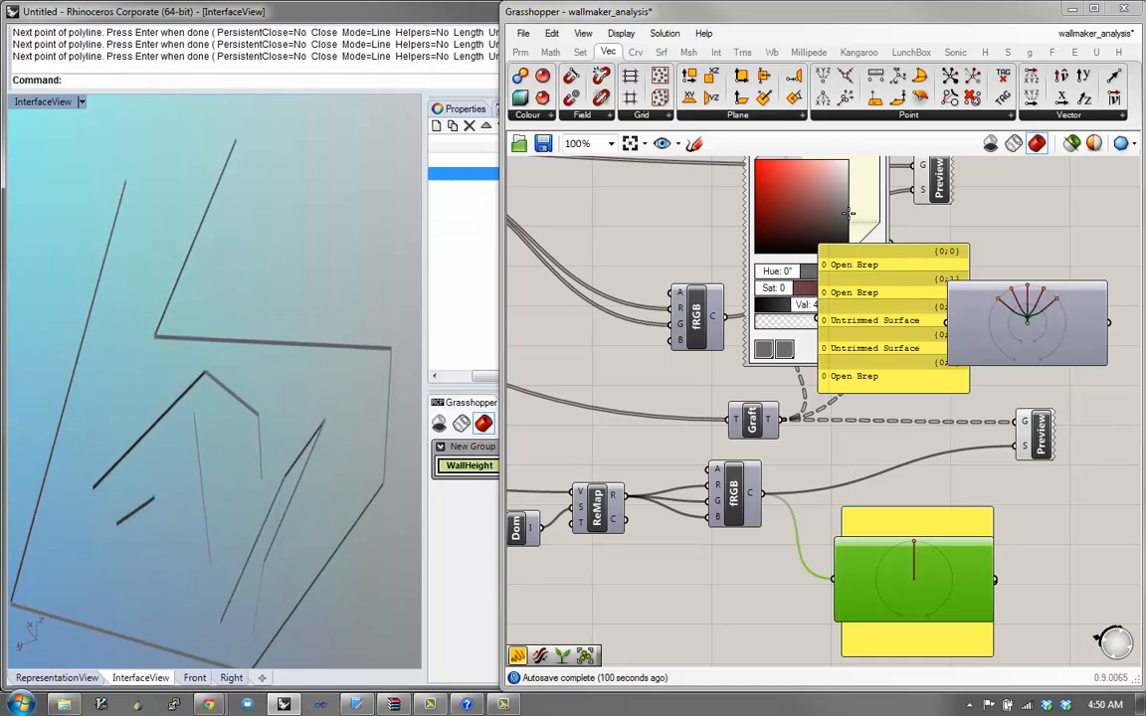
right_drag(231, 438, 386, 425)
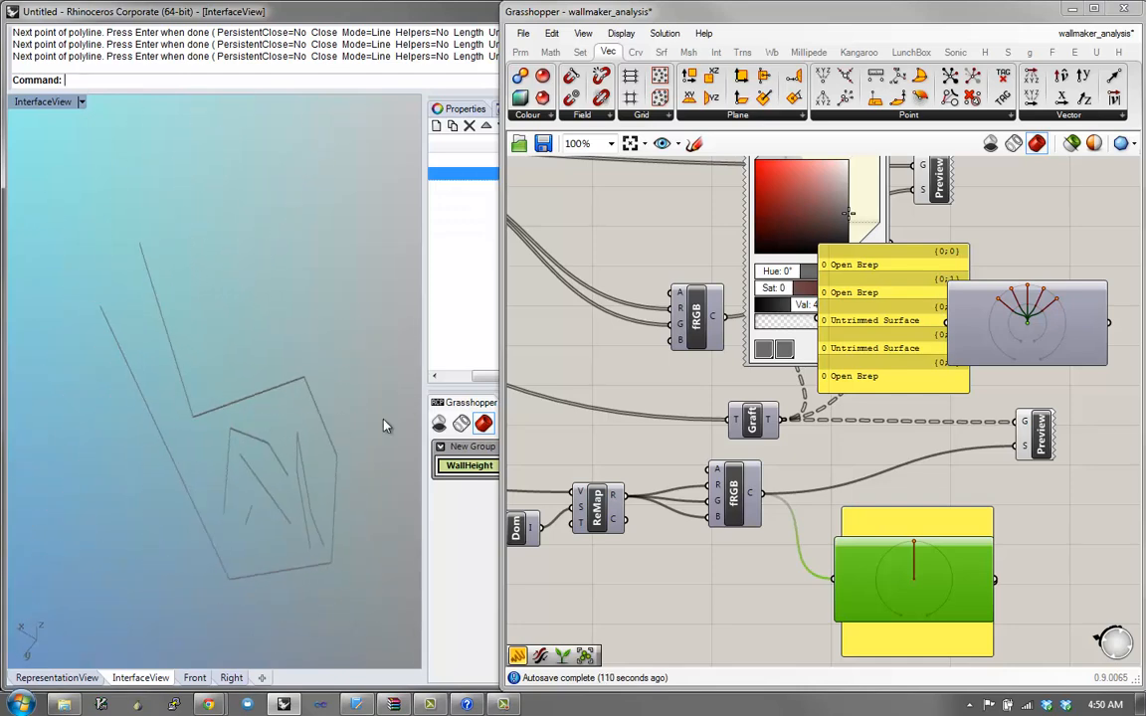
Step: Delete the parameter viewers and the panel below the StandardDeviation component that feeds the domain-based ReMap
right_drag(910, 400, 952, 460)
scroll(916, 394, down, 2)
right_drag(927, 378, 1046, 362)
drag(737, 373, 776, 629)
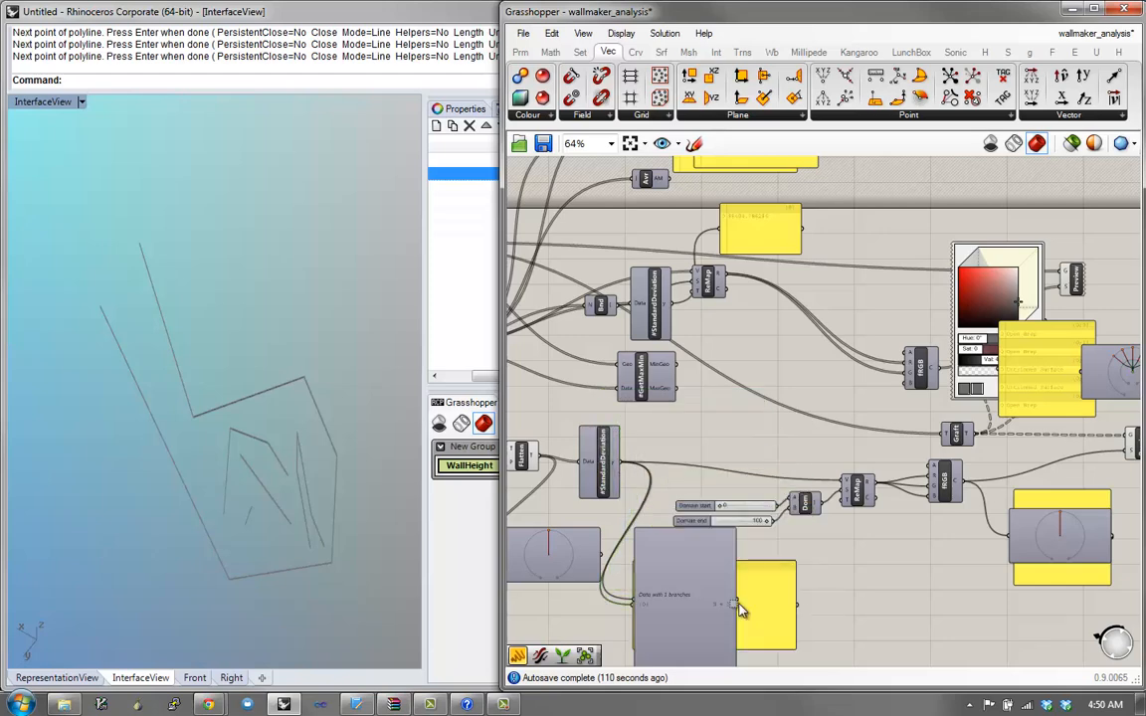
drag(826, 595, 540, 545)
key(Delete)
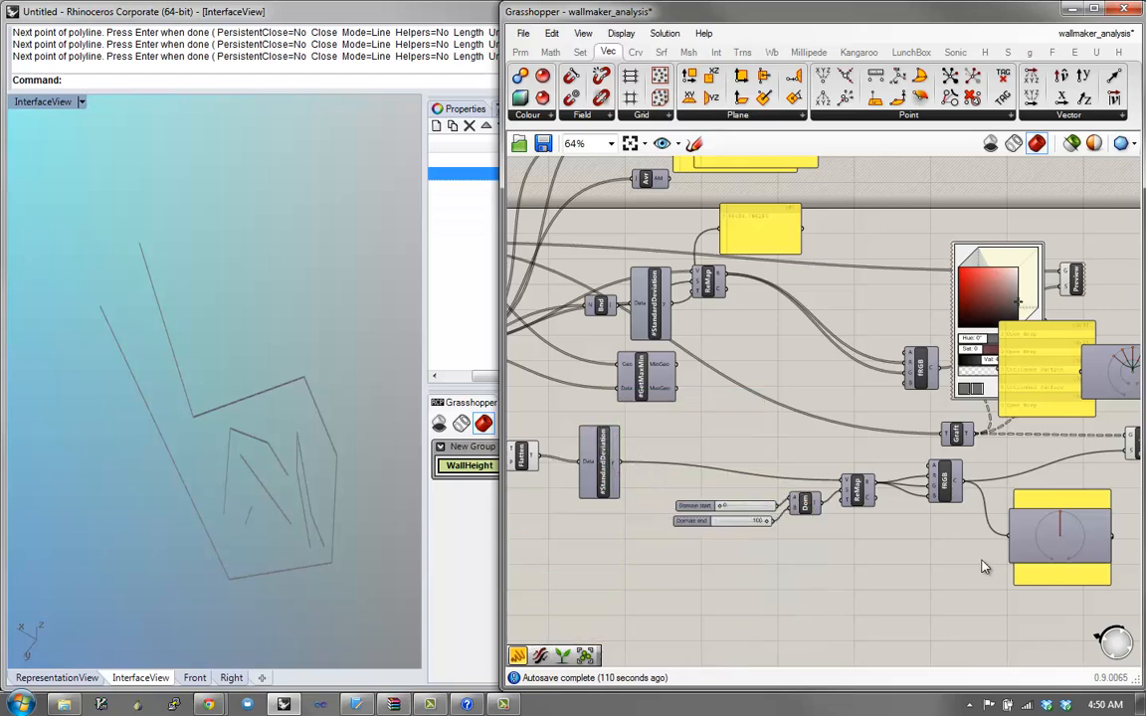
Step: Delete the panels and parameter viewers attached to the Graft component and the lower fRGB component
right_drag(1054, 564, 950, 562)
drag(1006, 594, 945, 394)
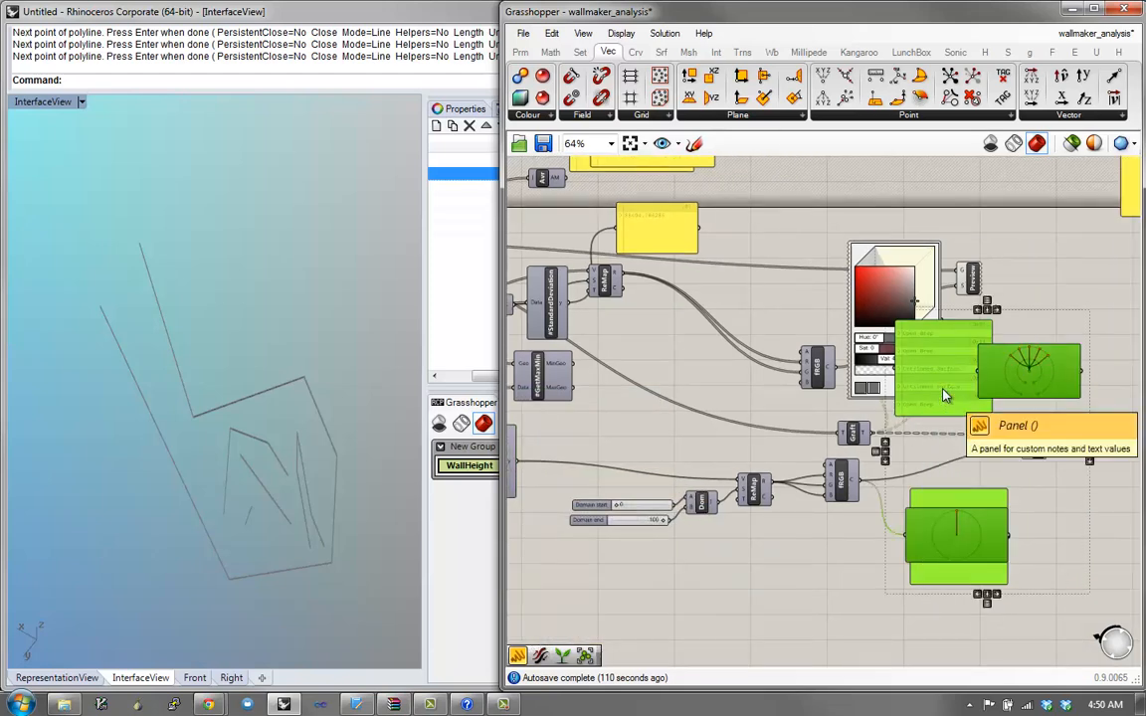
key(Delete)
Step: Examine the shading of the five walls in the viewport from several viewing angles
right_drag(305, 493, 283, 415)
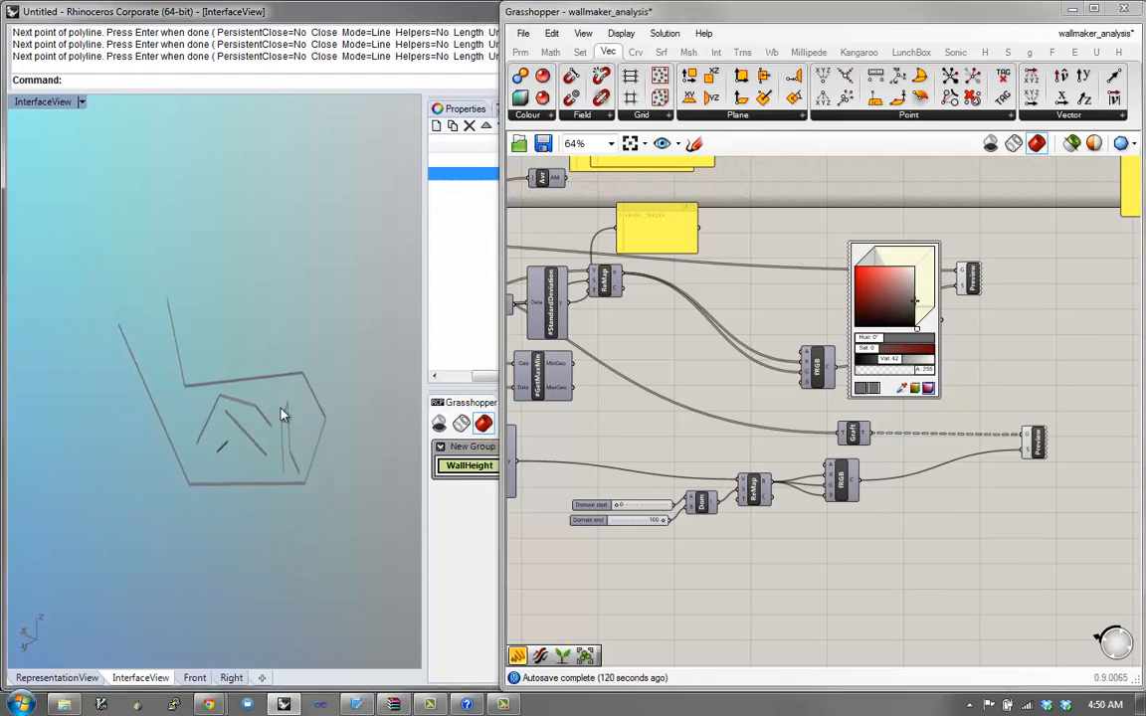
right_drag(282, 415, 300, 395)
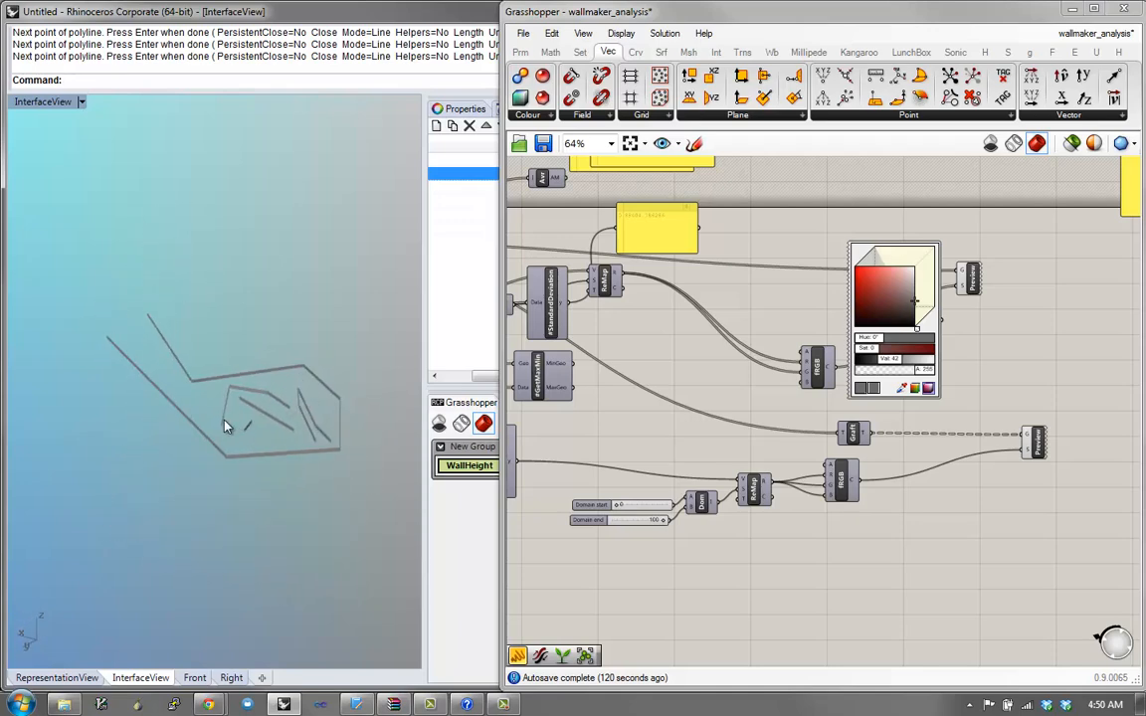
right_drag(225, 425, 199, 435)
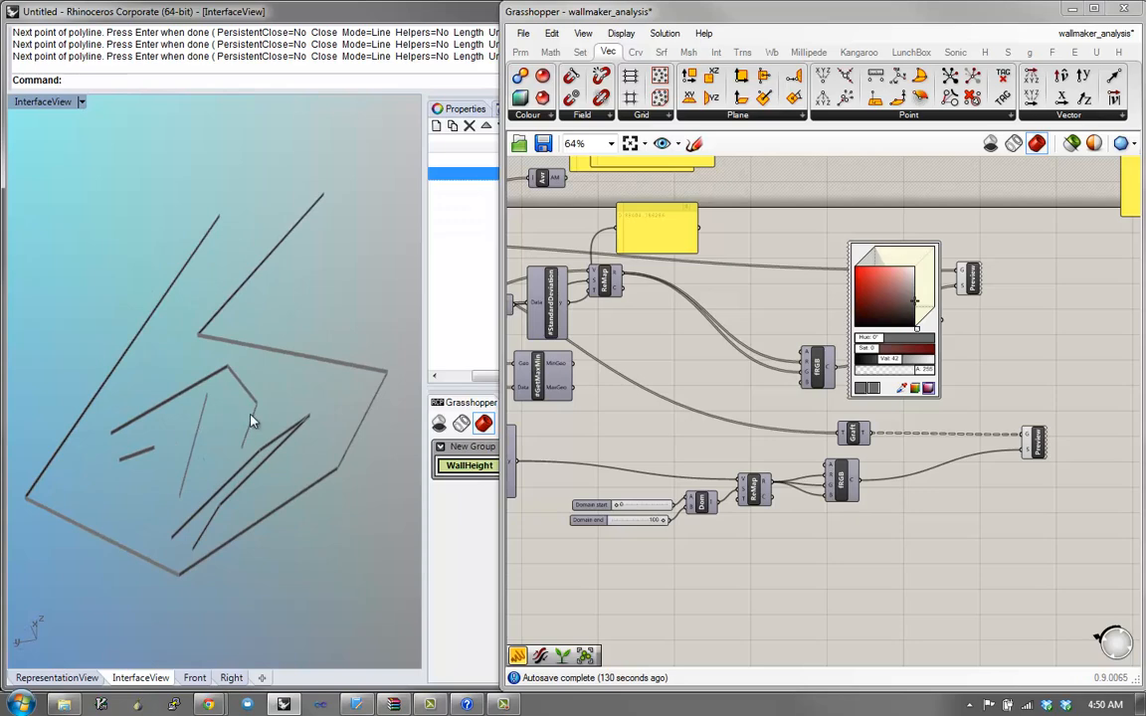
drag(293, 516, 115, 255)
right_drag(115, 255, 185, 263)
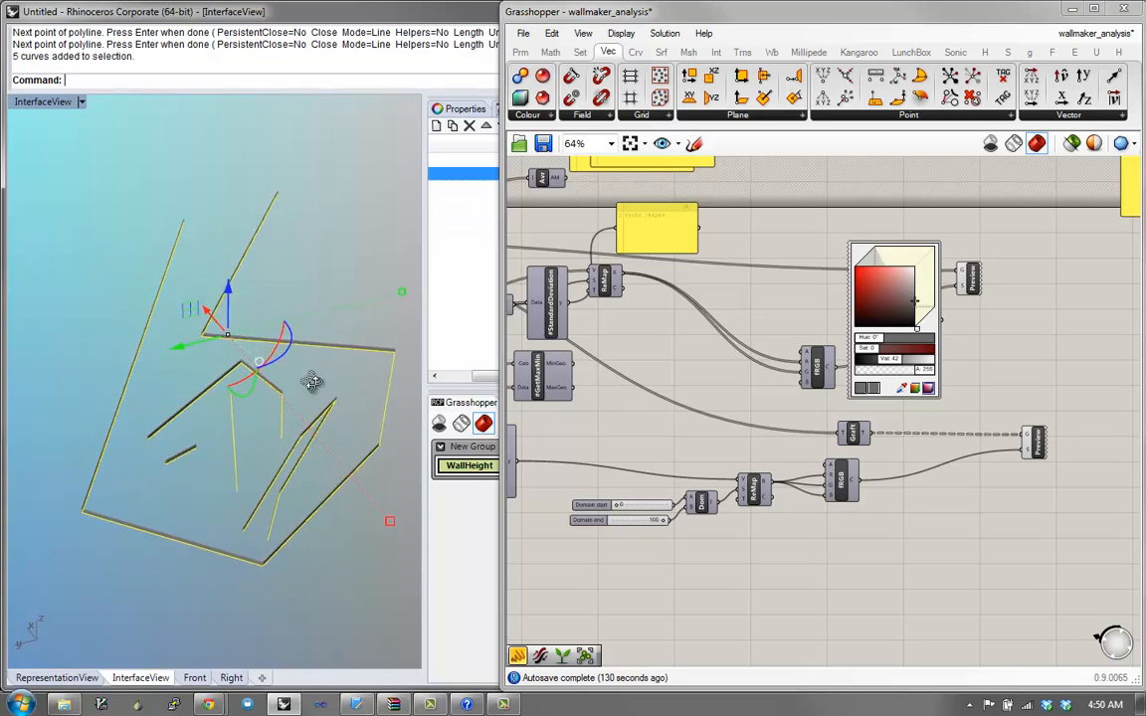
key(Escape)
Step: Draw a small four-point bent polyline wall outside the large outline, beyond its pointed end
right_drag(311, 382, 294, 447)
text(p)
key(Return)
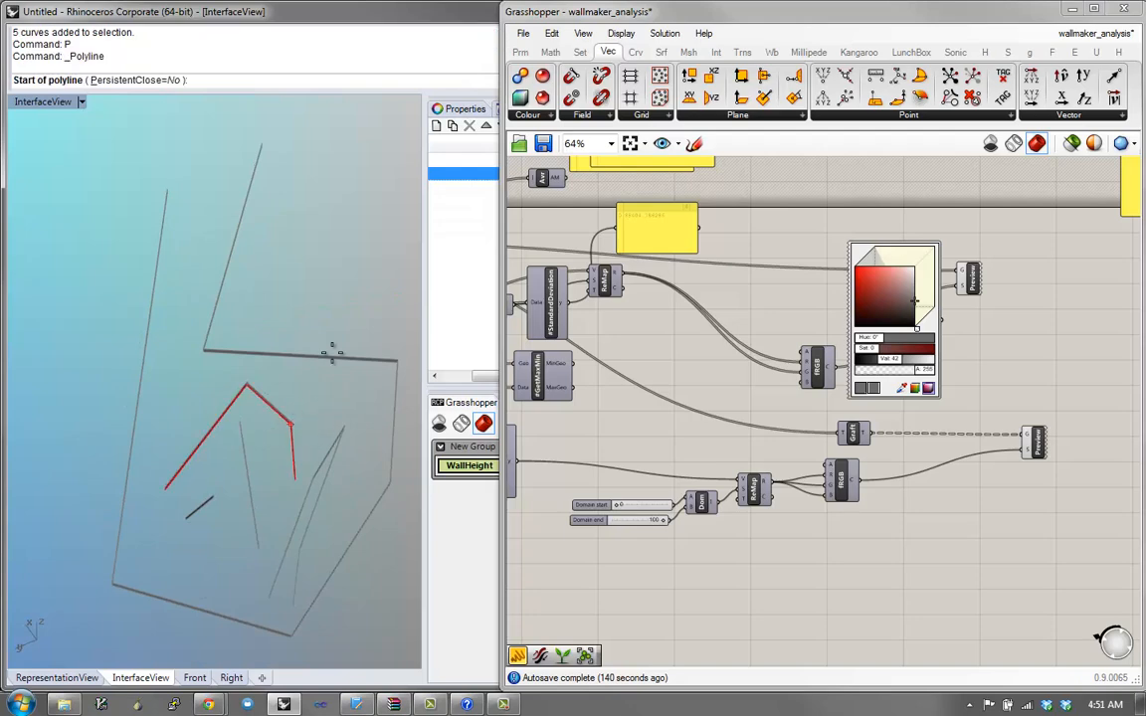
click(338, 270)
click(328, 209)
click(353, 225)
click(398, 272)
right_click(398, 272)
Step: Delete the large outer polyline that surrounds the smaller walls
right_drag(397, 273, 372, 251)
right_click(333, 314)
key(Escape)
drag(319, 313, 273, 366)
key(Delete)
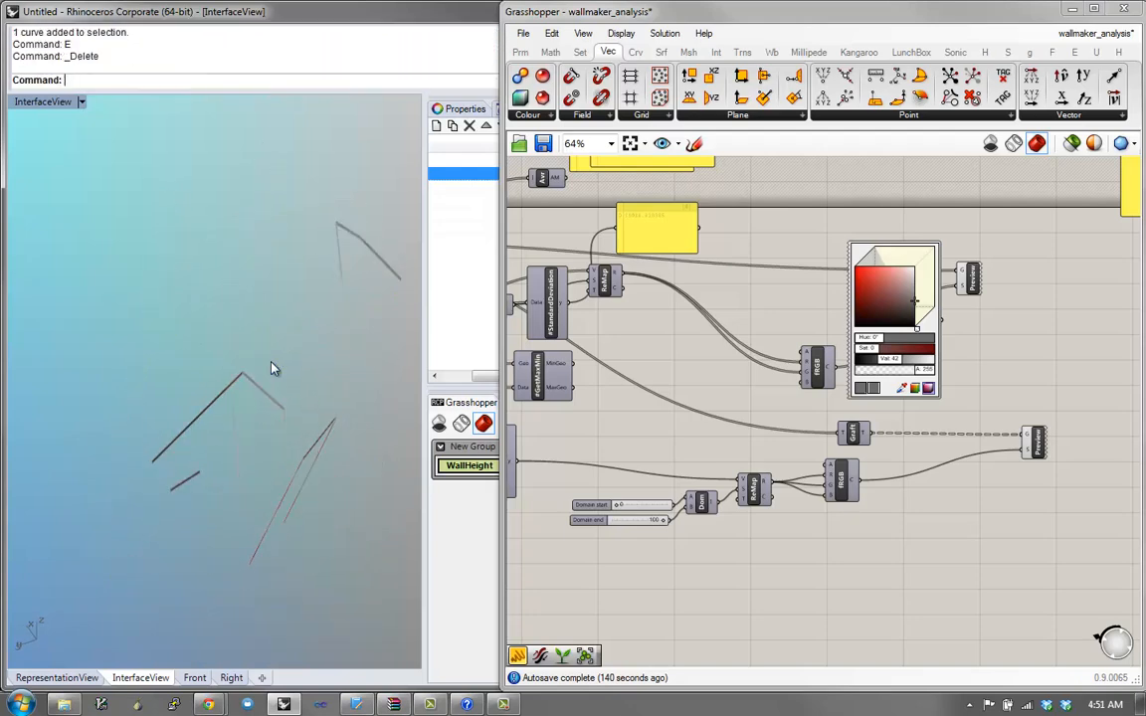
Step: Draw an open five-point polyline wall wrapping around one end of the group of smaller walls
right_drag(274, 366, 213, 324)
text(p)
key(Return)
click(213, 322)
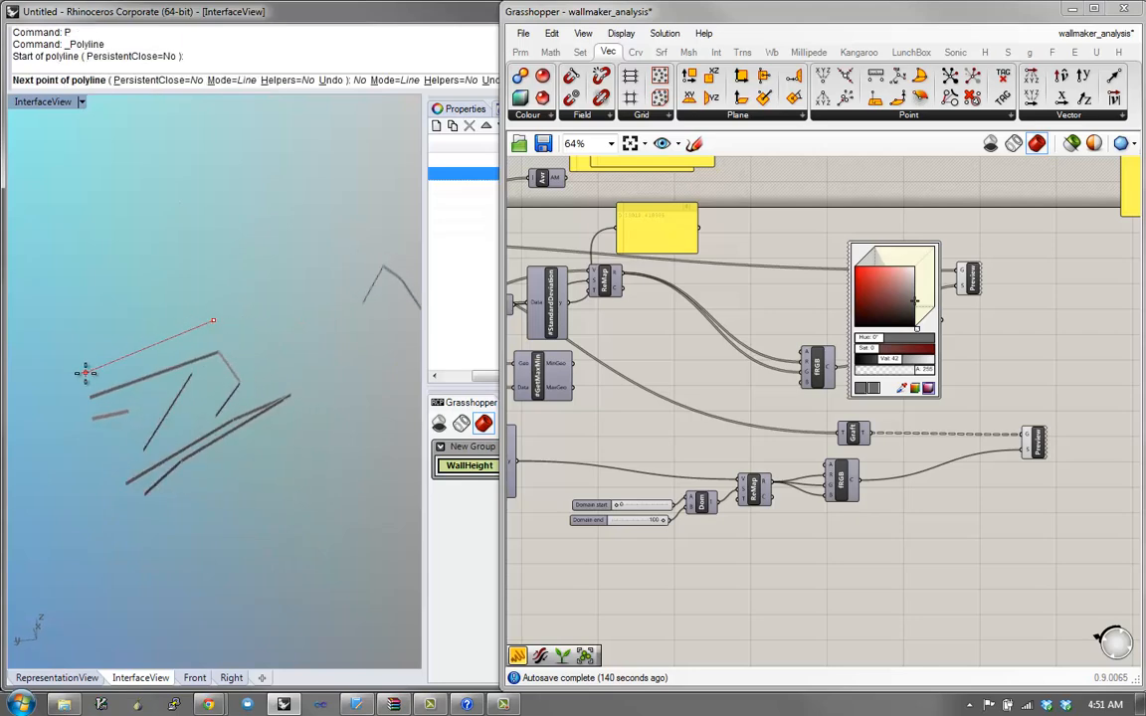
click(76, 366)
click(58, 484)
click(159, 571)
click(343, 508)
right_click(348, 515)
right_drag(349, 516, 309, 511)
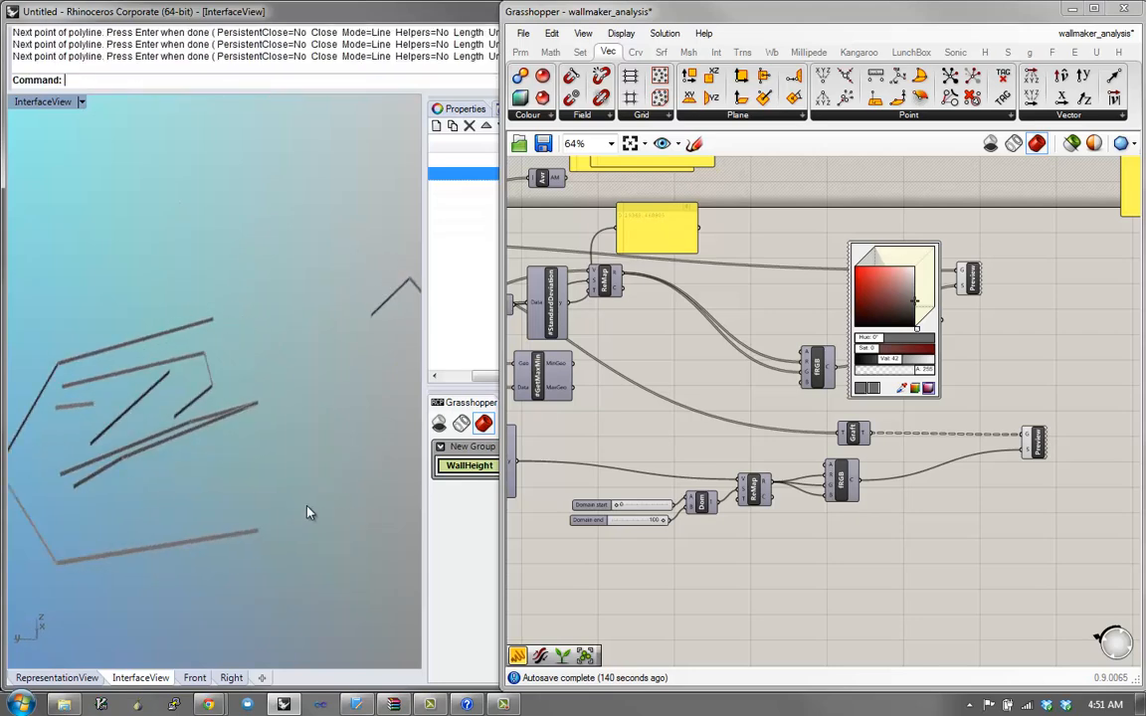
Step: Draw a four-point zigzag polyline wall beside the open side of the wrapping wall
text(p)
key(Return)
click(164, 500)
click(350, 417)
click(242, 510)
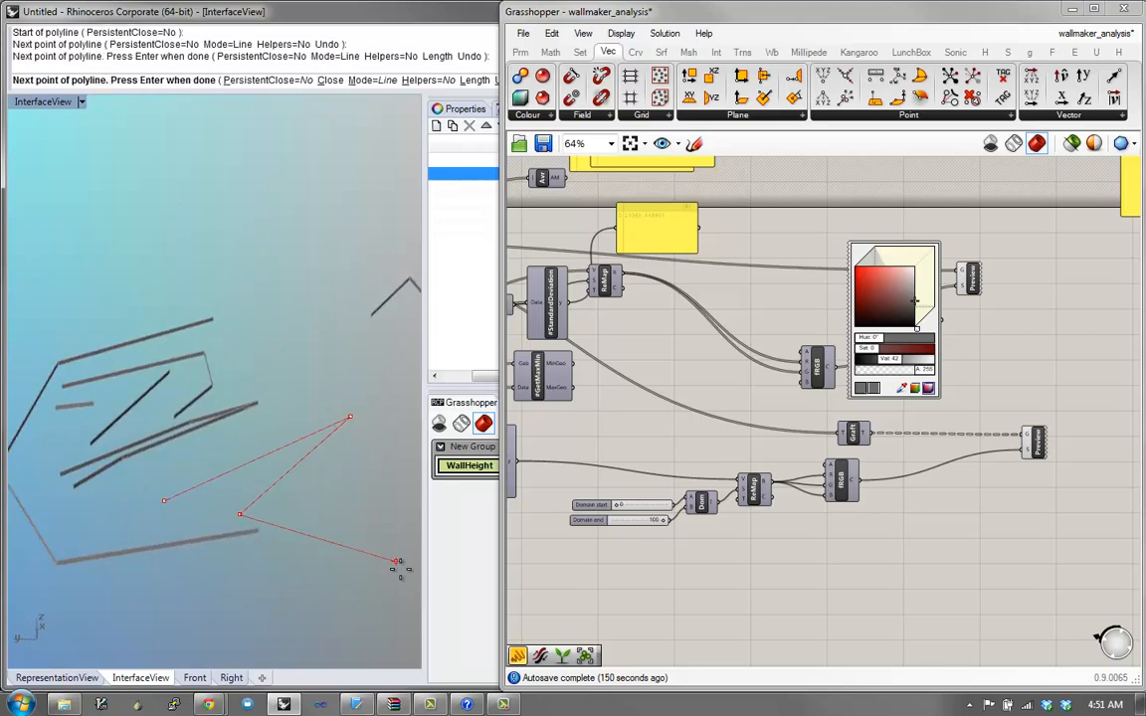
click(393, 567)
right_click(393, 566)
Step: Draw a six-point polyline wall around the zigzag wall's peak, hooking back inward at its far end
text(p)
key(Return)
click(360, 510)
click(387, 397)
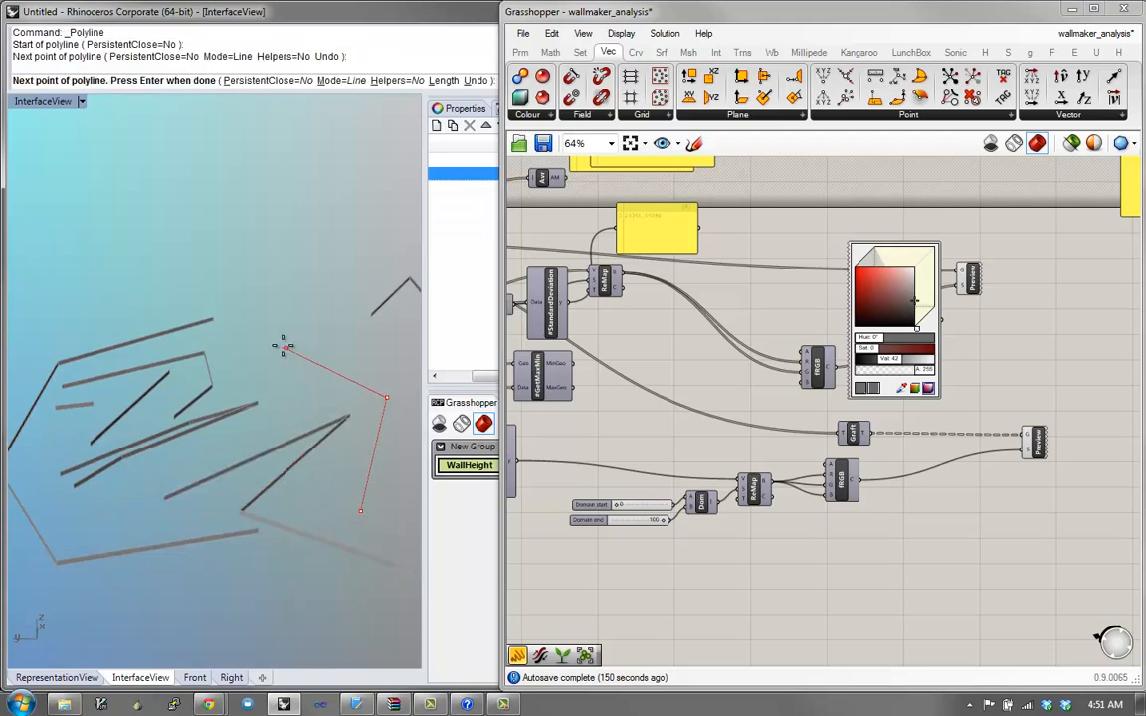
click(311, 372)
click(282, 346)
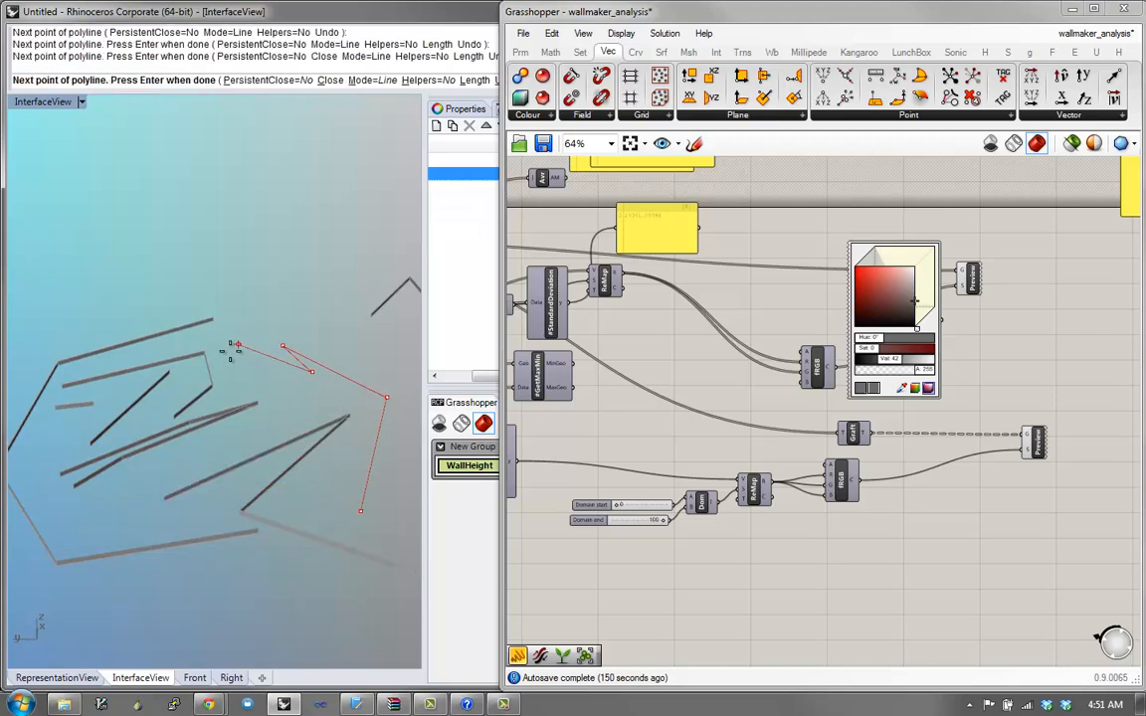
click(306, 402)
right_click(242, 381)
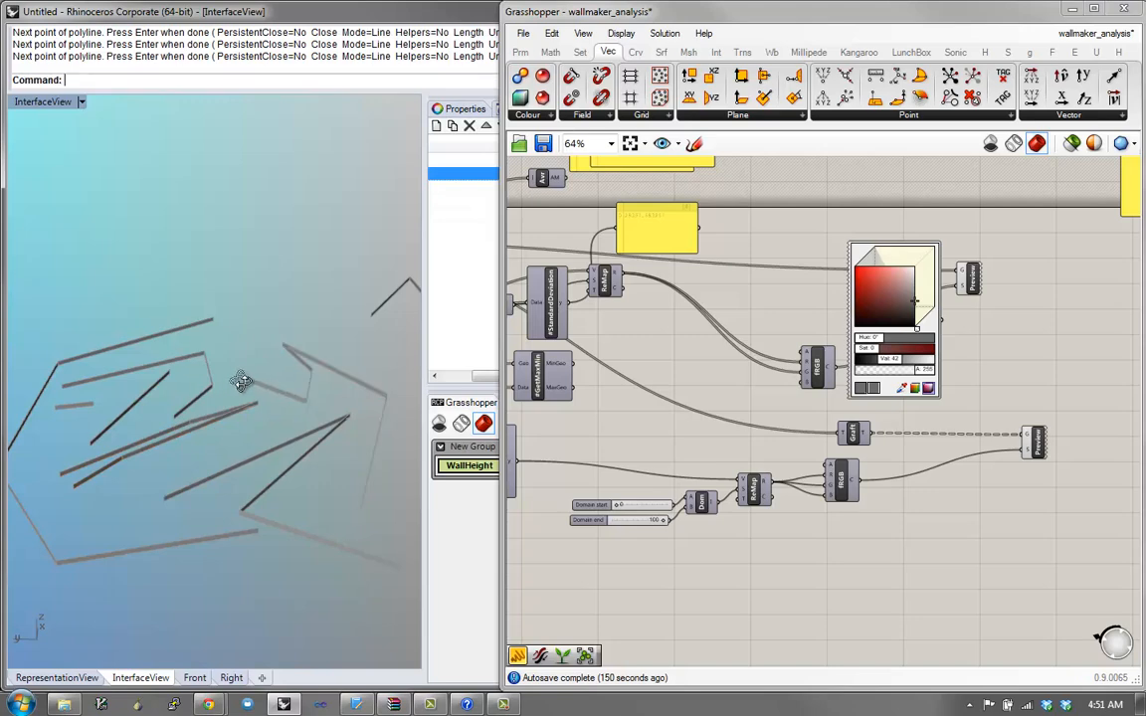
Step: Compare the shades of straight and sharply bent walls from several angles, and review the angle-calculation components that drive them
right_drag(241, 381, 227, 391)
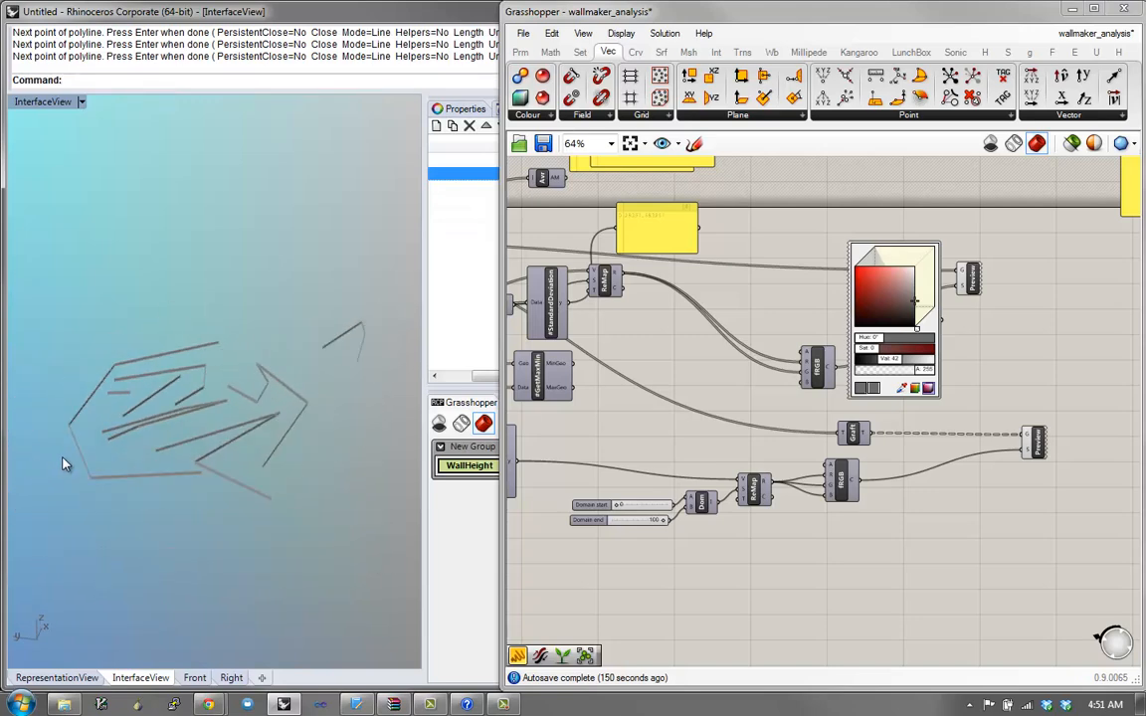
right_drag(62, 464, 247, 360)
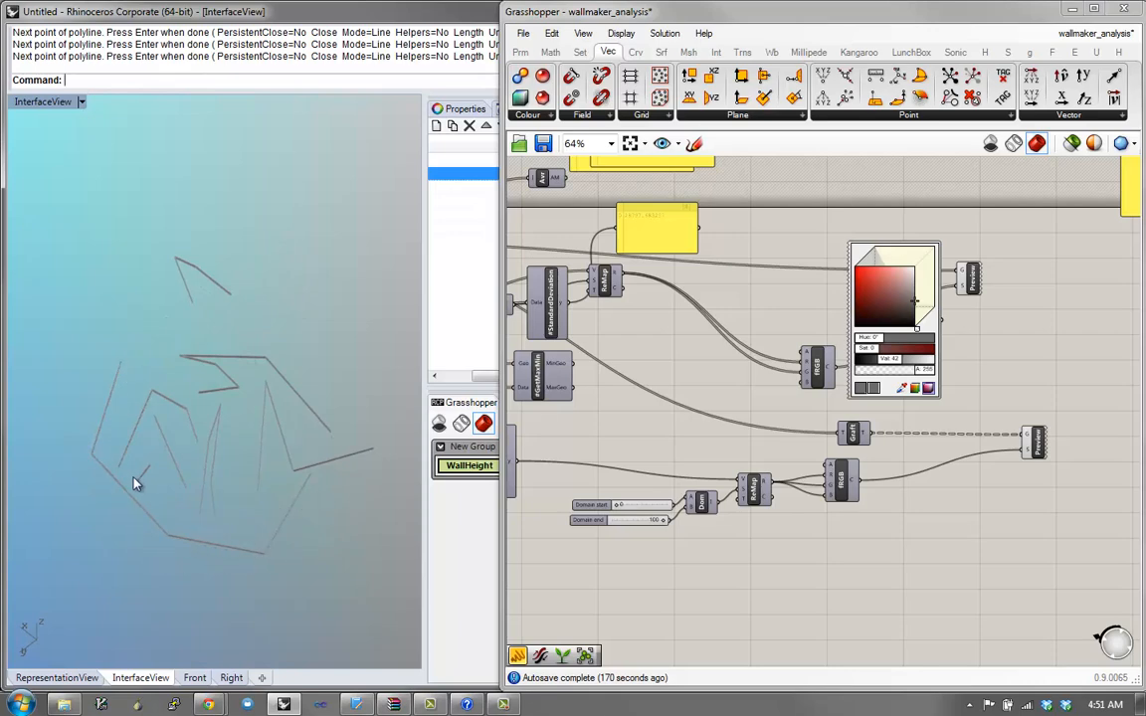
right_drag(178, 472, 154, 411)
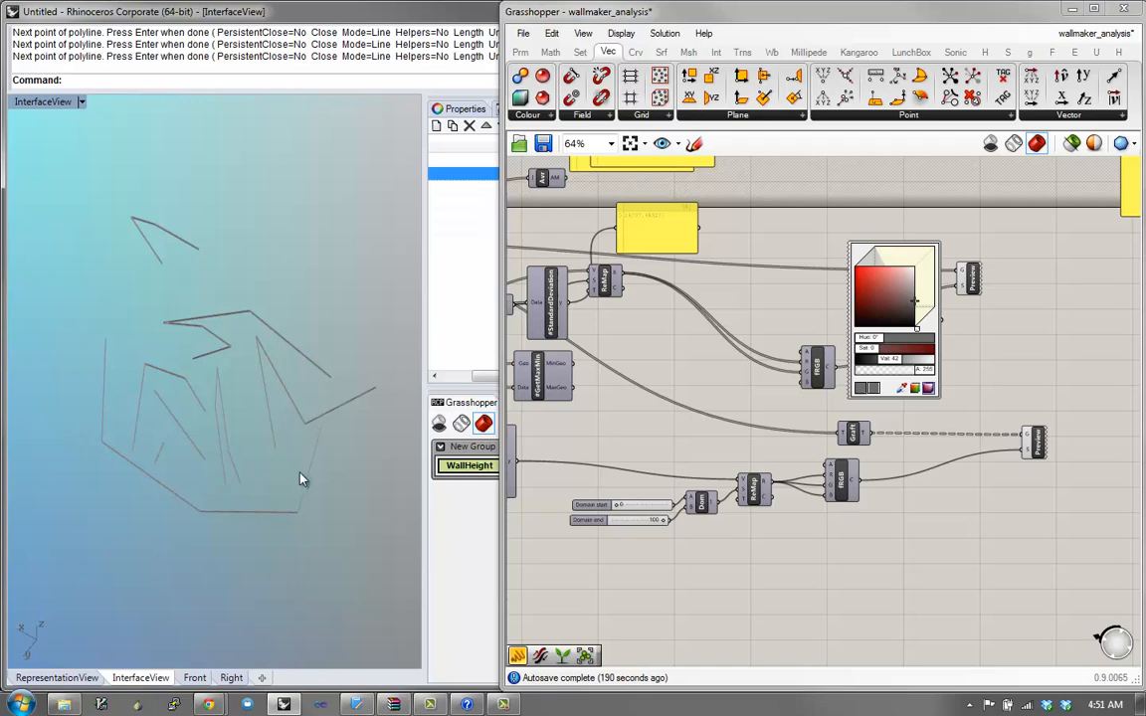
mouse_move(302, 479)
right_down()
mouse_move(309, 427)
mouse_move(325, 417)
mouse_move(169, 469)
right_up()
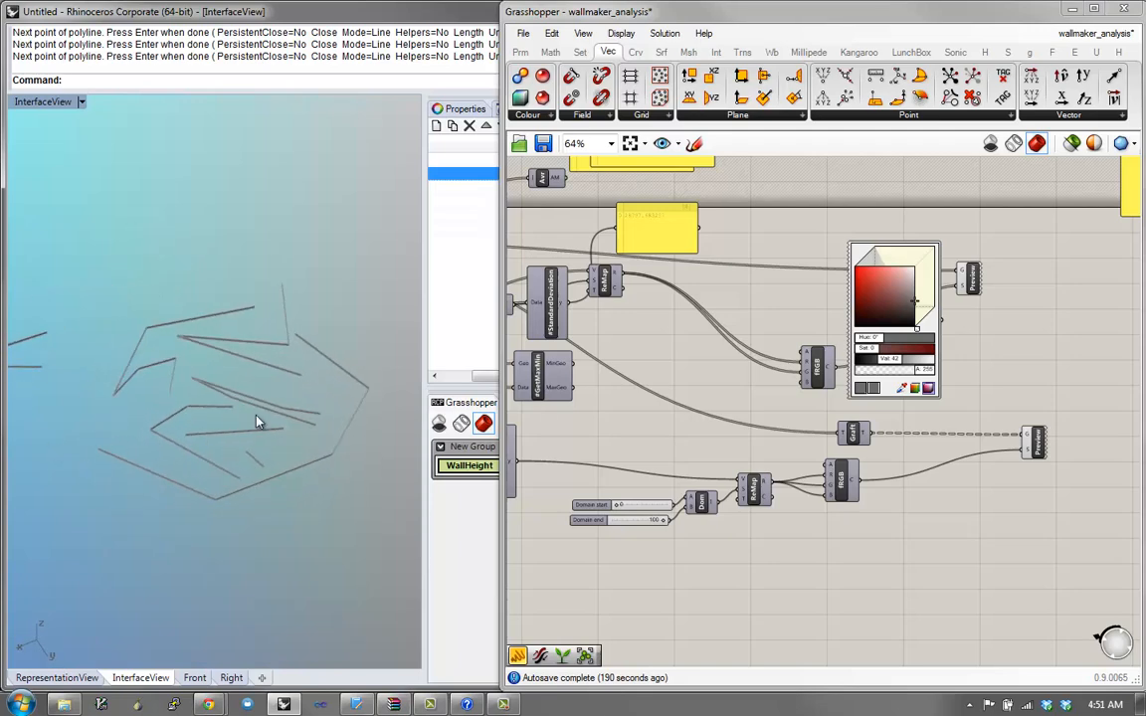
right_drag(591, 466, 780, 454)
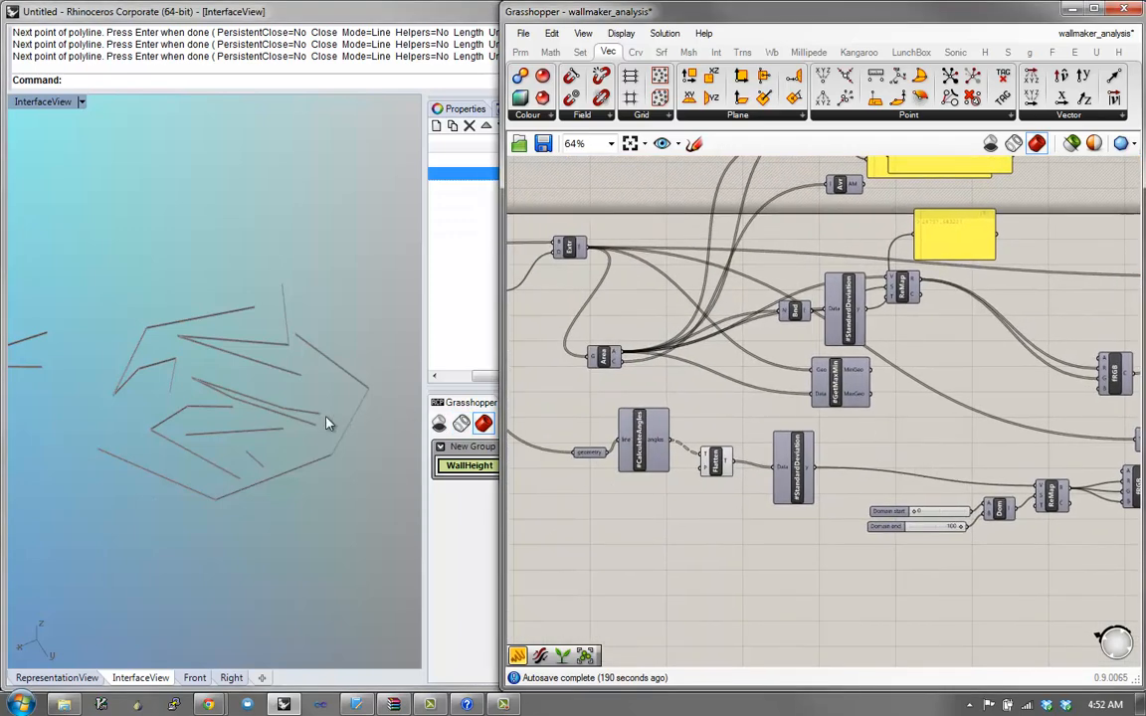